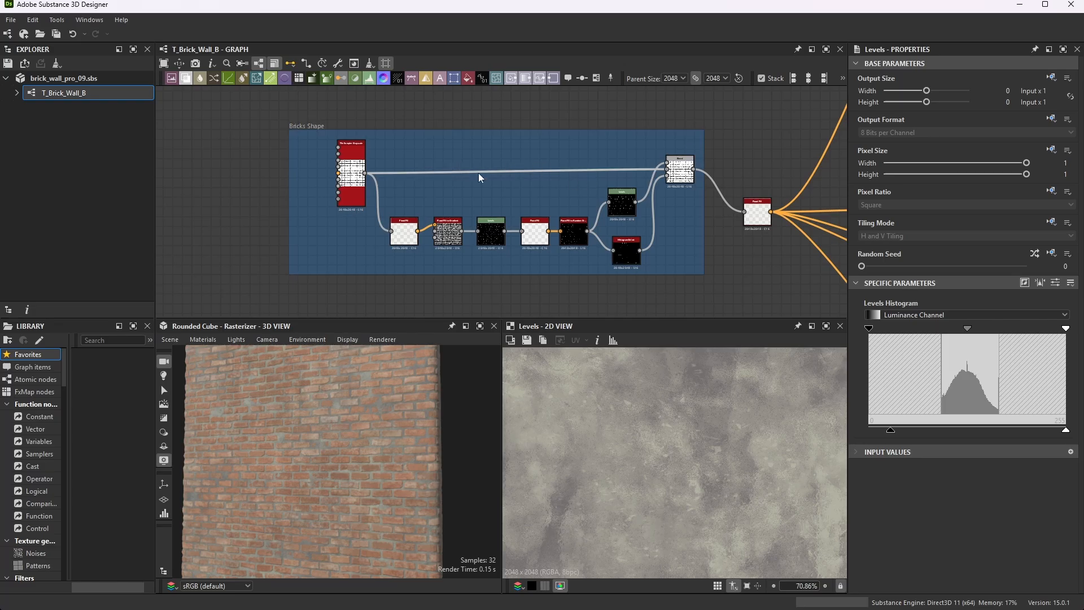
Look over the whole brick wall graph and examine the node chain inside the Bricks Shape frame
scroll(493, 150, down, 5)
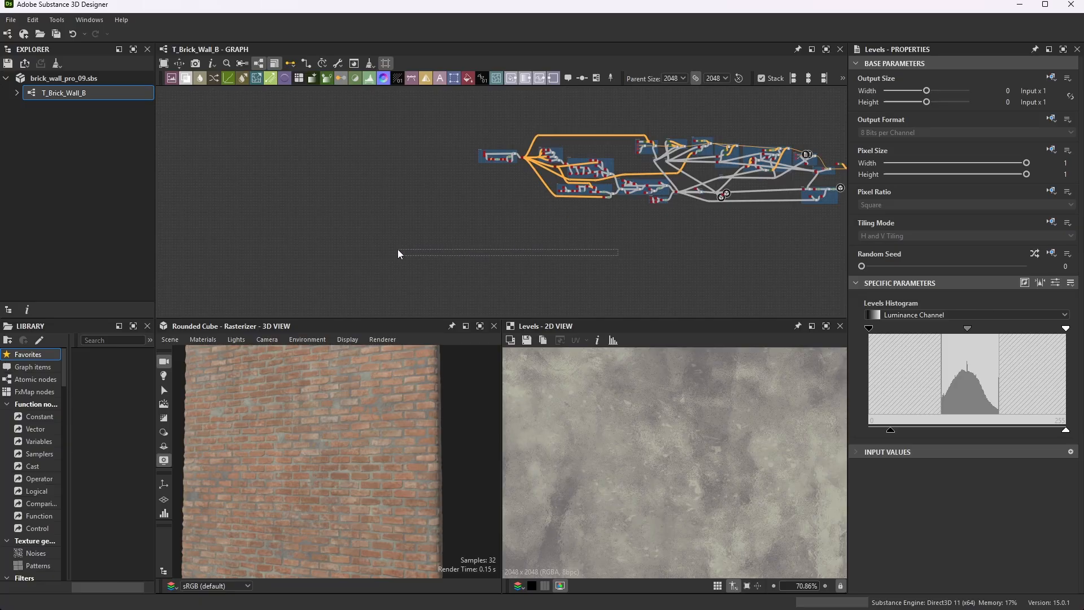
scroll(720, 151, up, 5)
scroll(601, 192, down, 4)
scroll(613, 208, up, 2)
scroll(622, 208, down, 4)
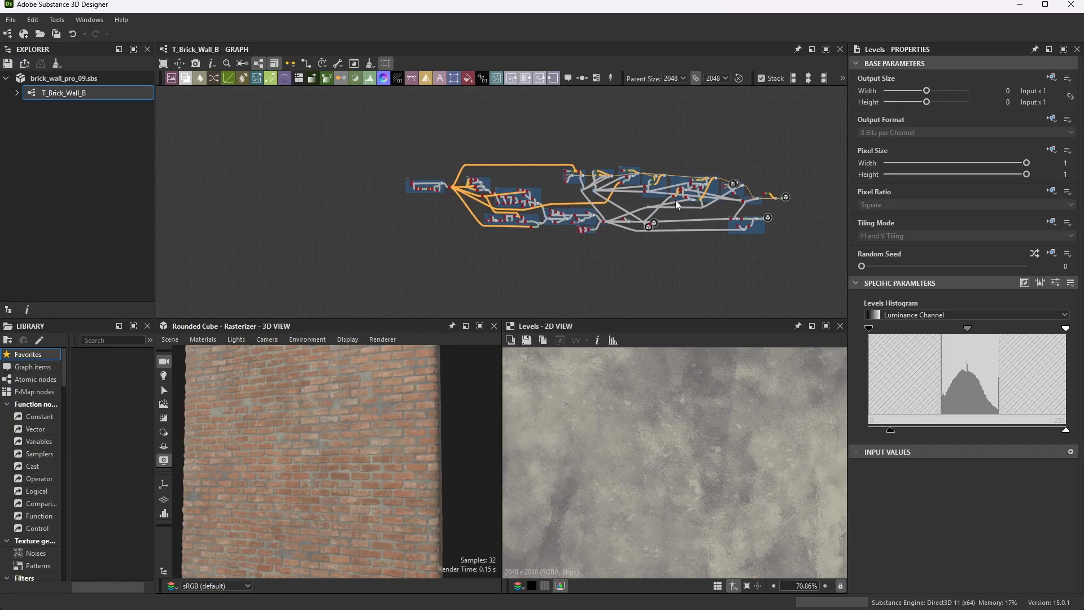
scroll(695, 204, up, 3)
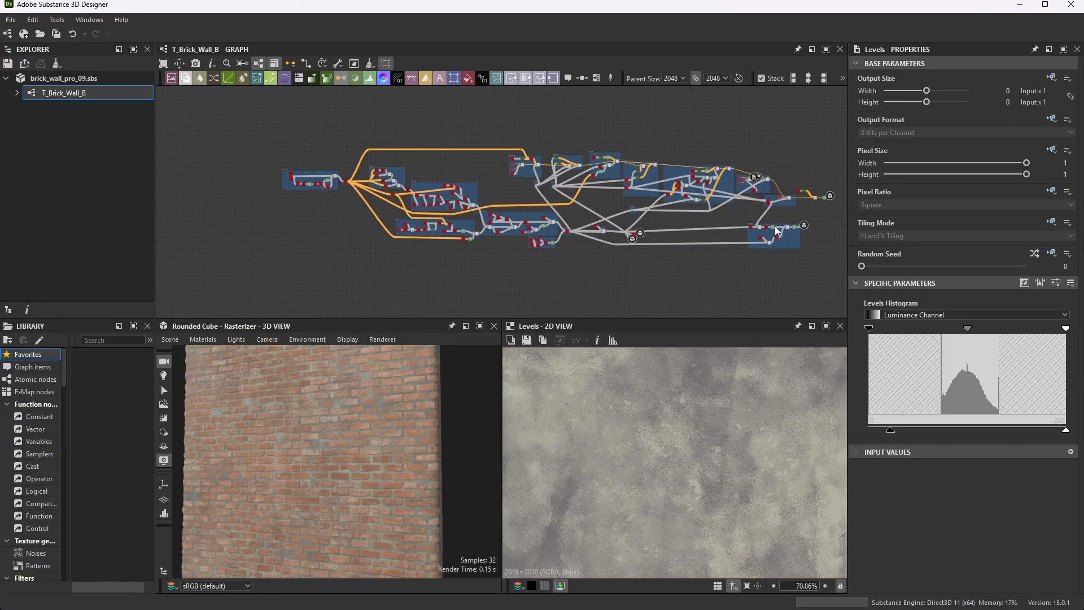
scroll(288, 186, up, 6)
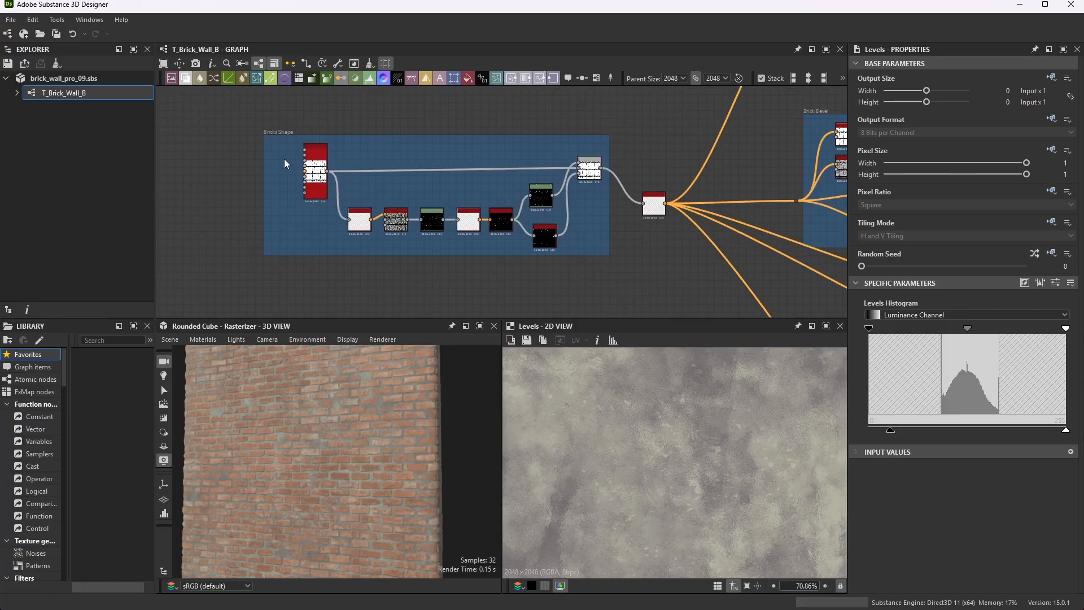
scroll(305, 158, up, 2)
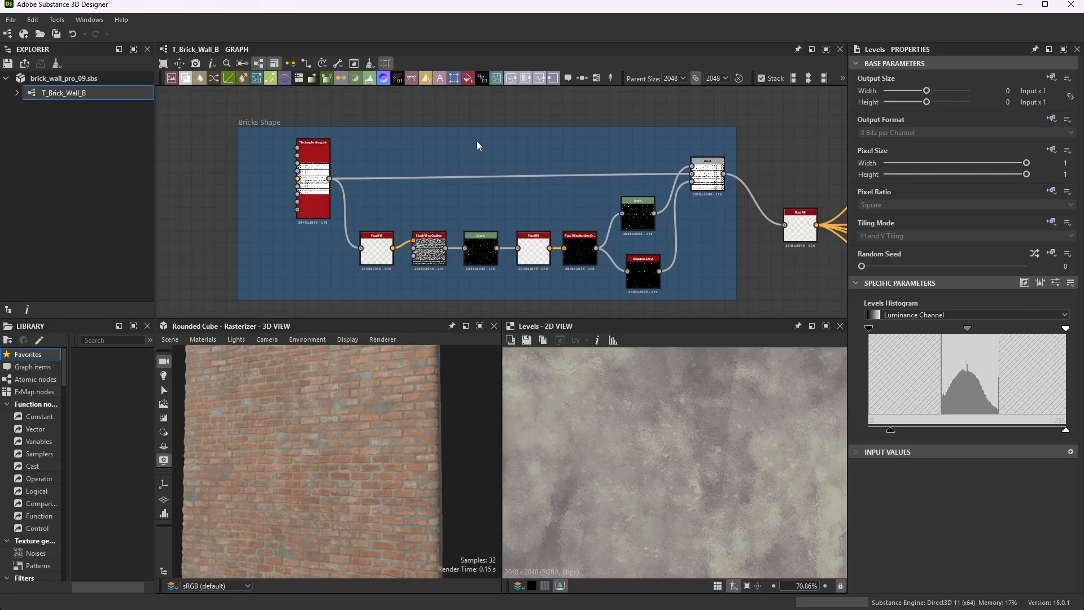
click(12, 19)
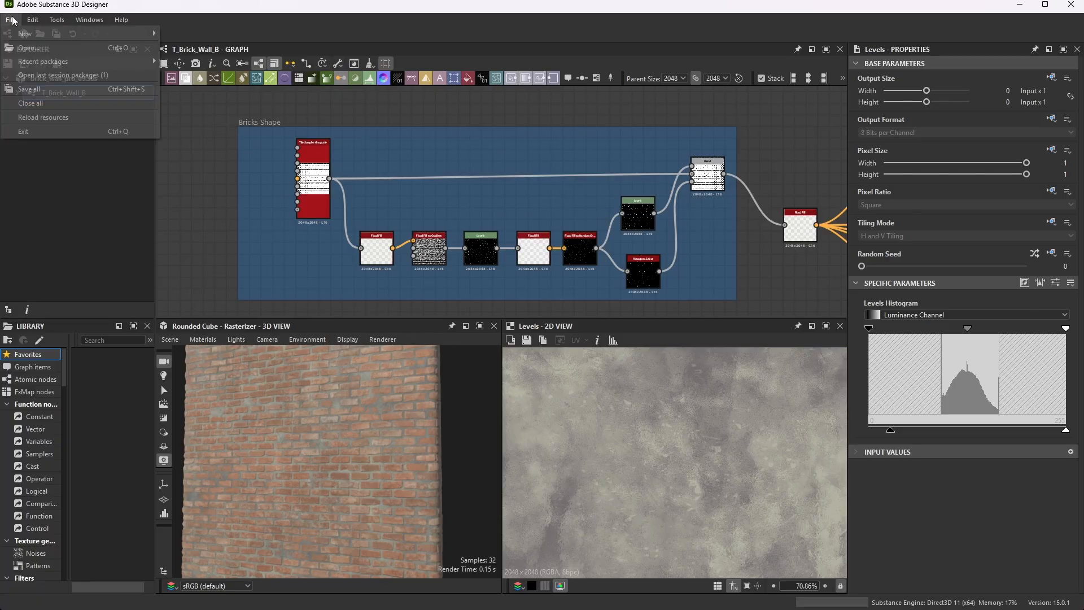
mouse_move(26, 32)
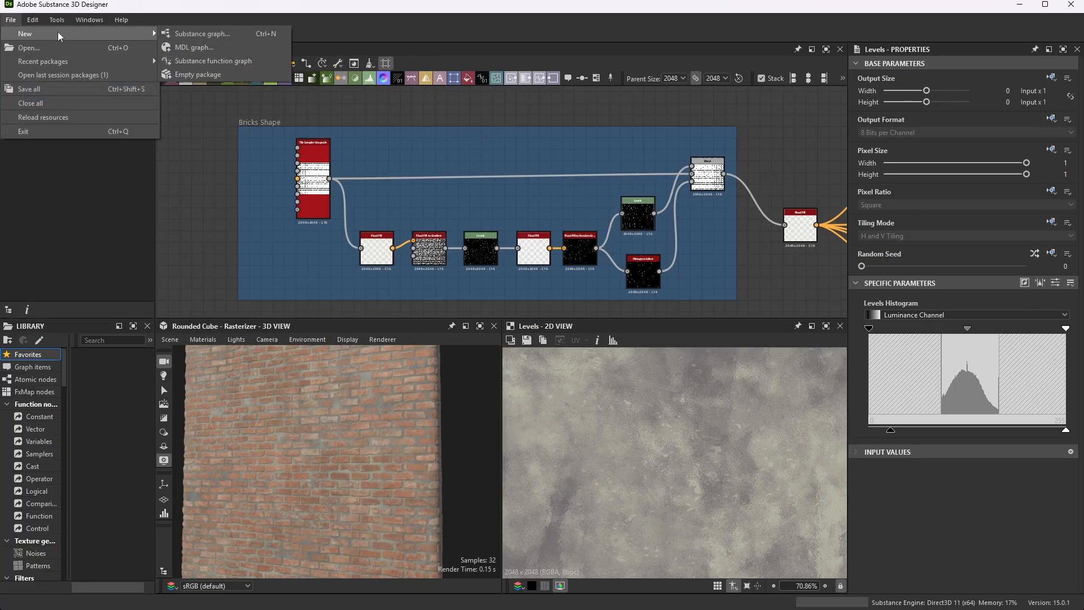
click(210, 35)
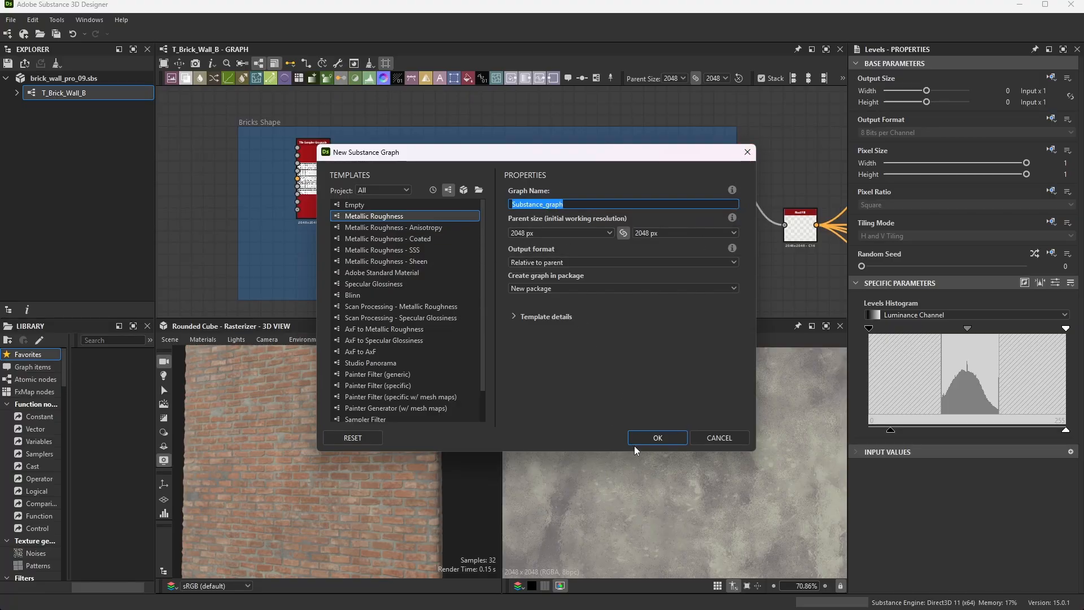
click(748, 153)
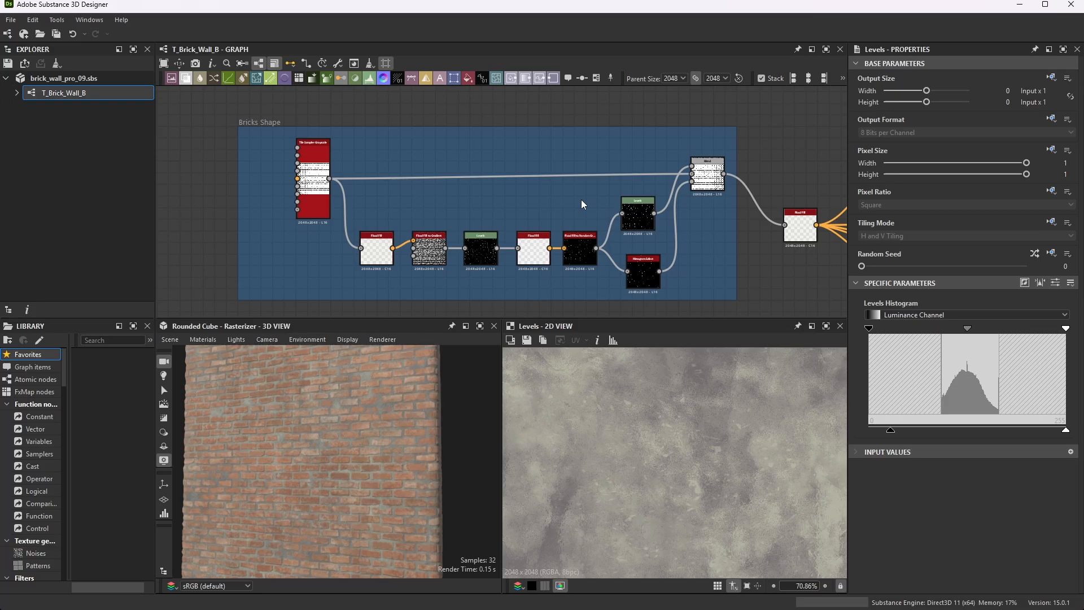
Show the Tile Sampler Grayscale node of the Bricks Shape frame in the 2D view and open its parameters
scroll(297, 202, up, 5)
scroll(317, 215, down, 3)
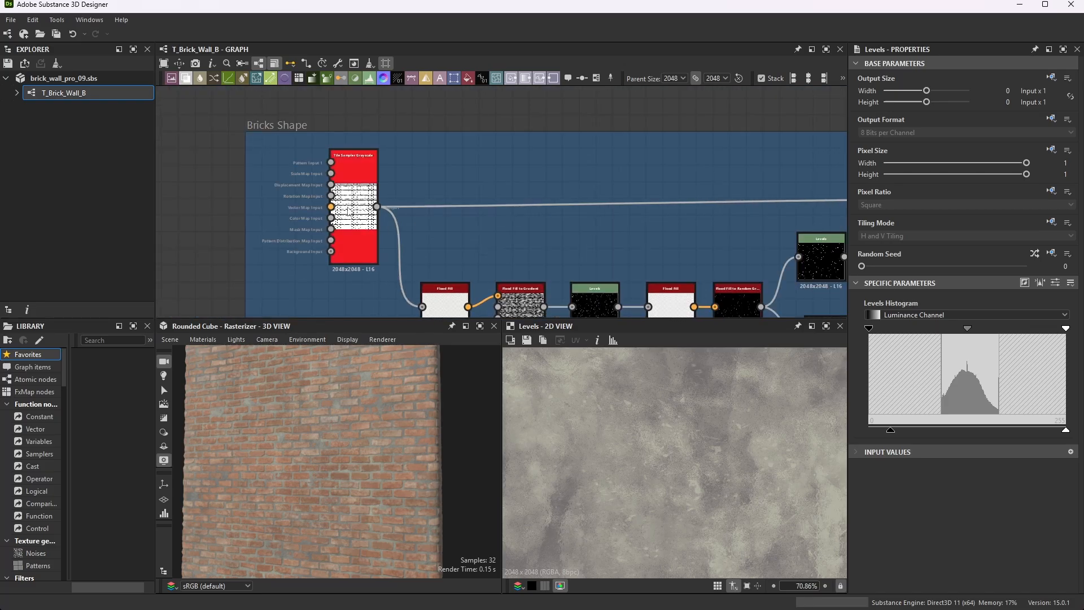
scroll(377, 217, up, 2)
scroll(554, 168, down, 3)
scroll(436, 151, up, 3)
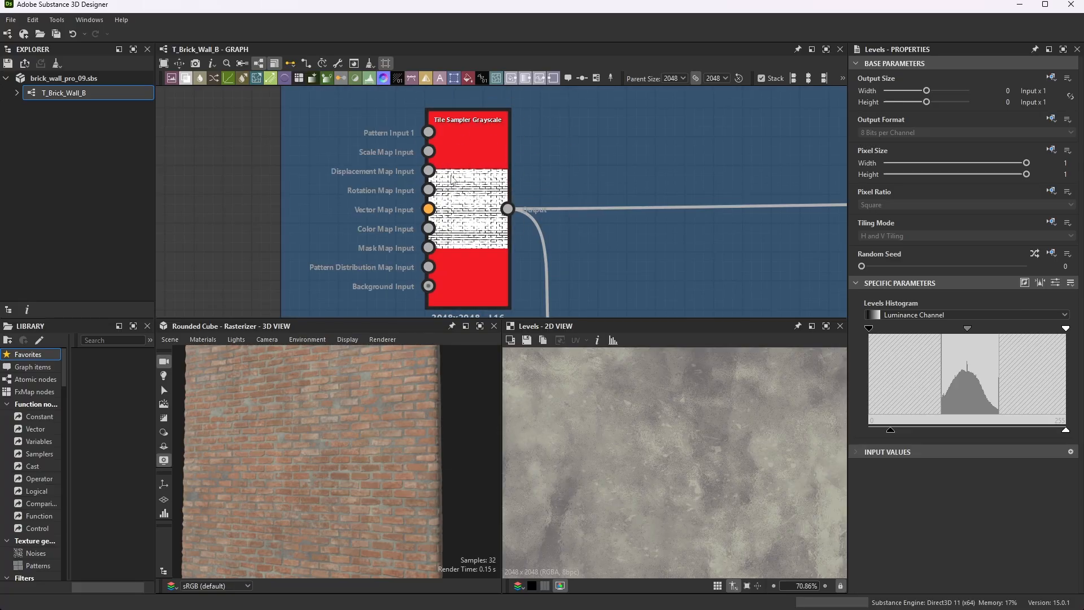
key(space)
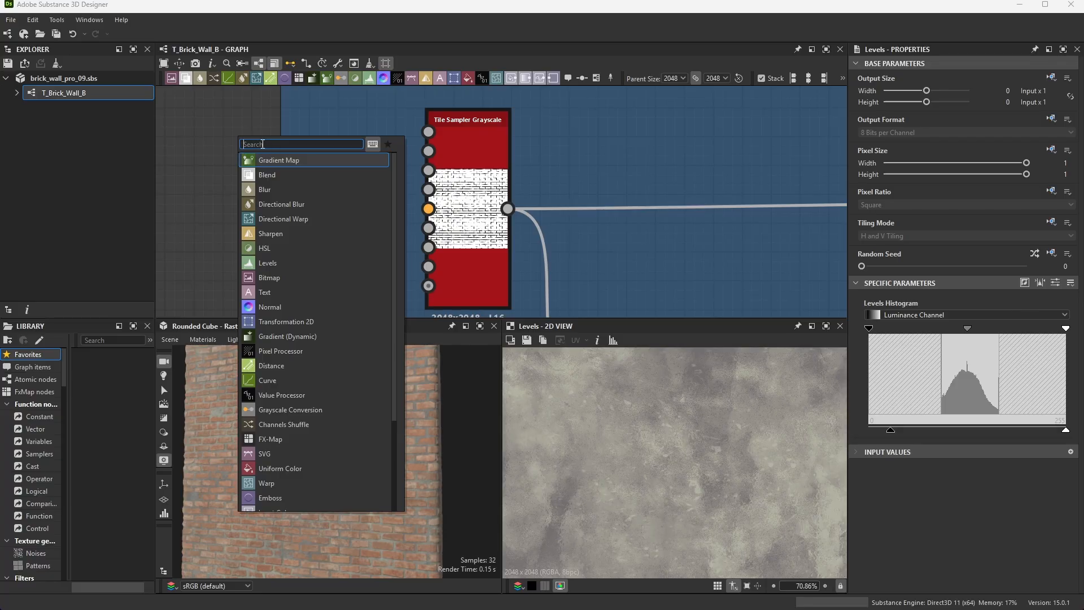
click(256, 119)
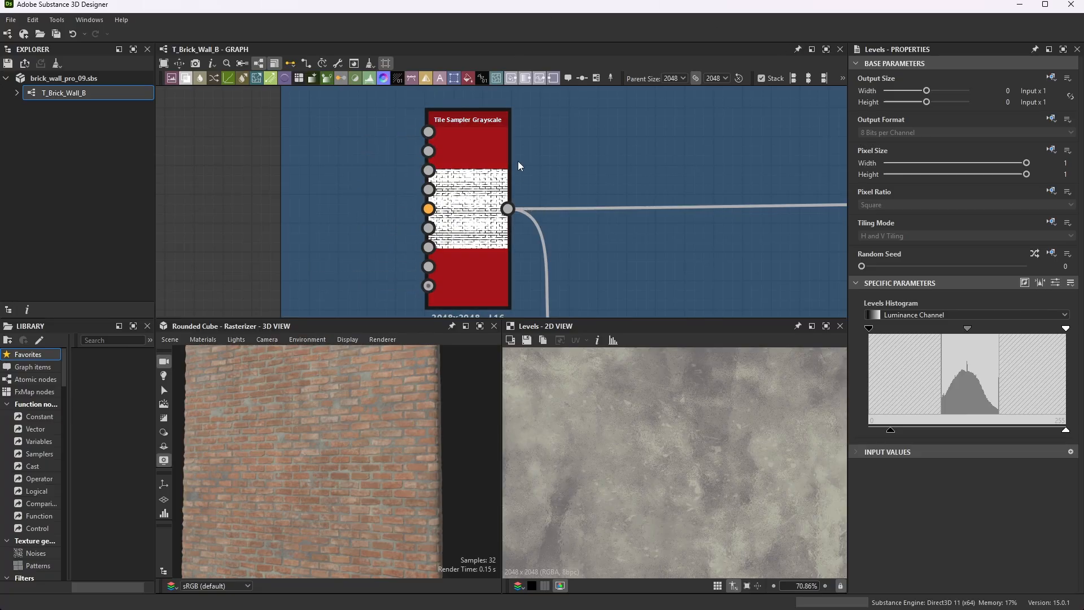
double_click(485, 144)
Skim the Tile Sampler's instance parameters, from the X and Y amounts through the Rotation and Color groups
scroll(948, 445, down, 7)
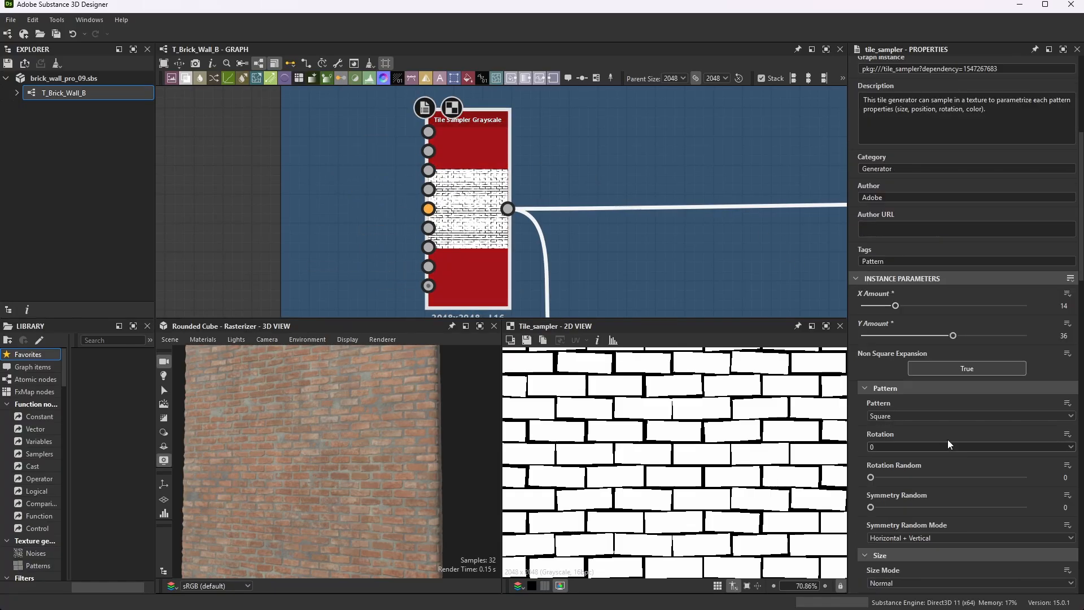
scroll(957, 415, down, 4)
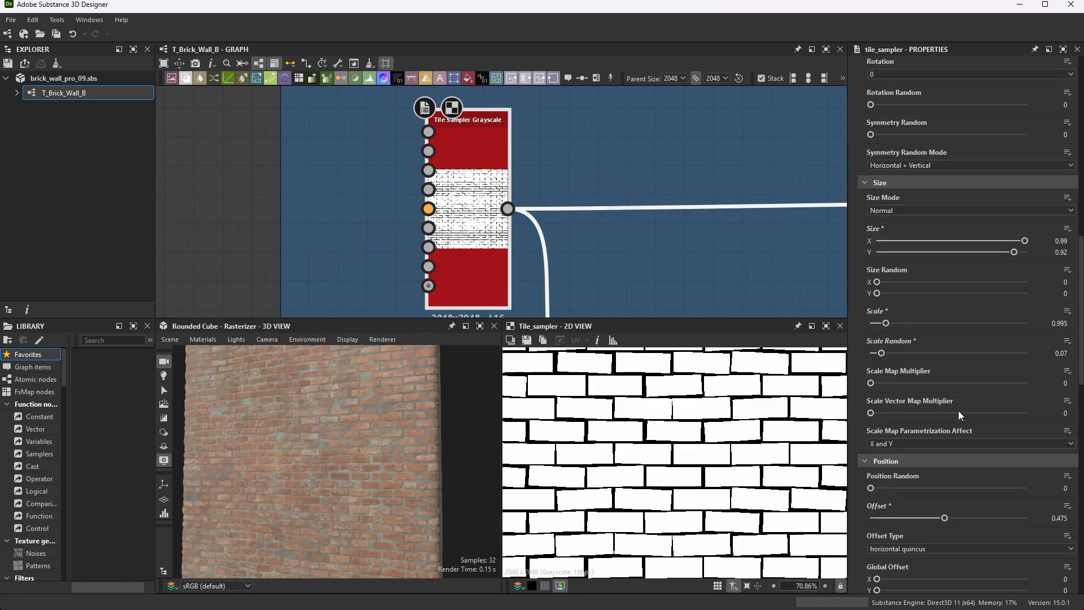
scroll(992, 409, down, 7)
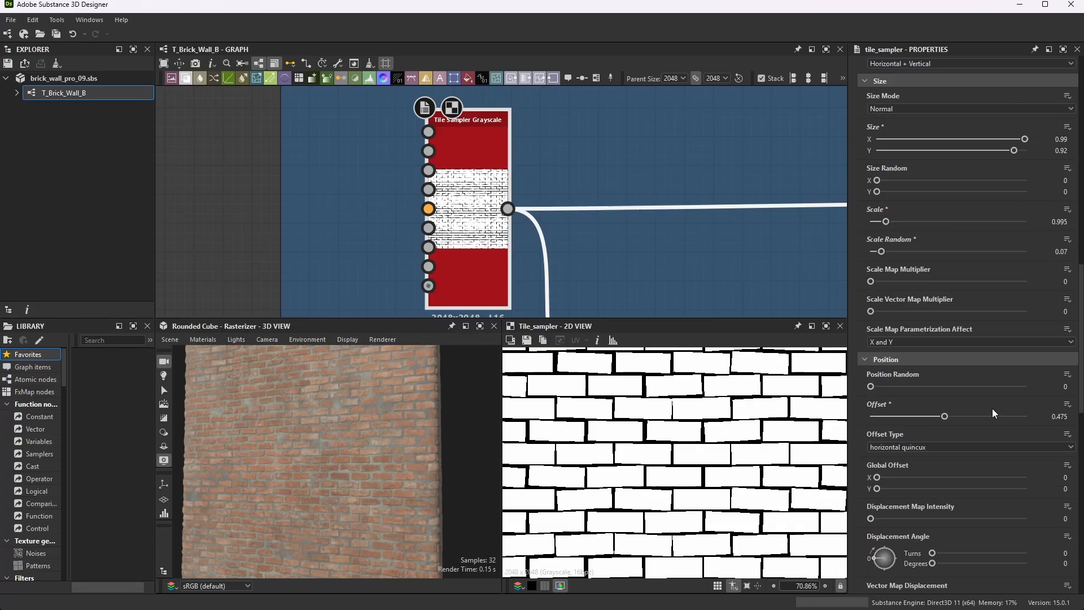
scroll(971, 462, down, 5)
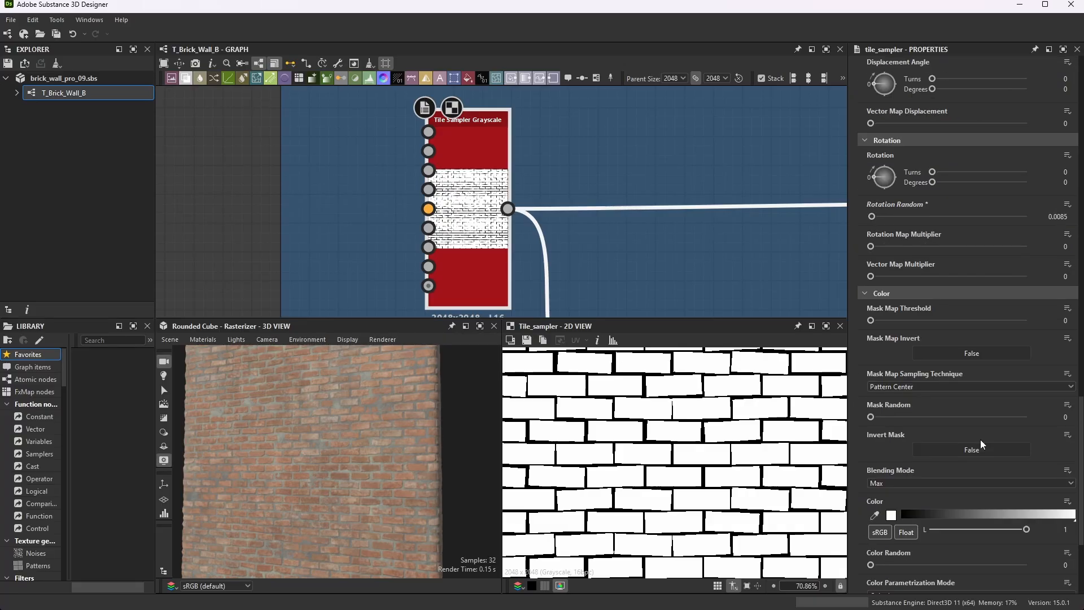
scroll(973, 475, up, 3)
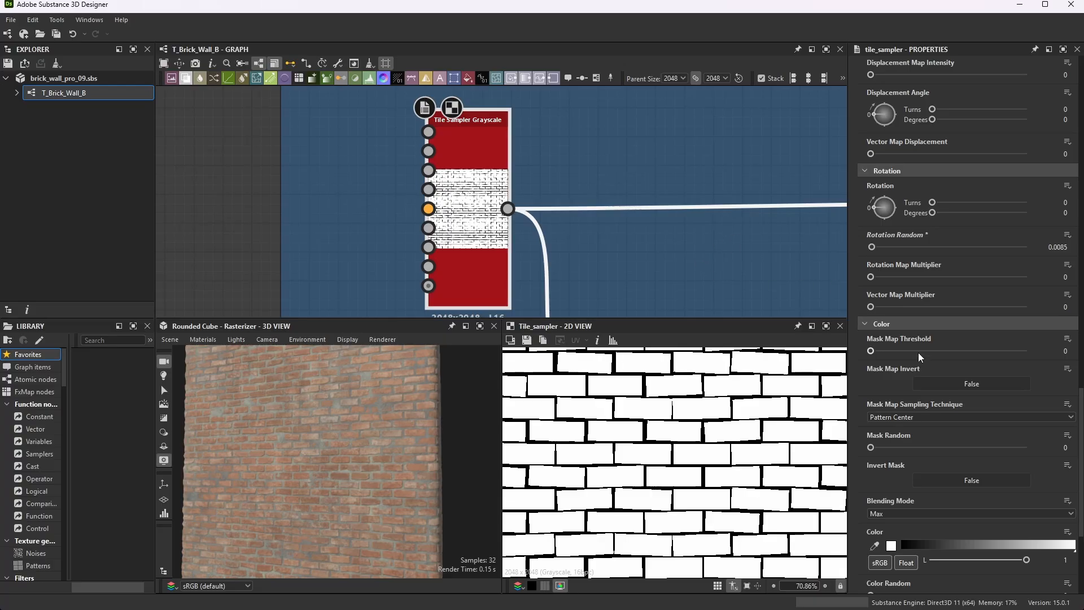
scroll(947, 450, down, 3)
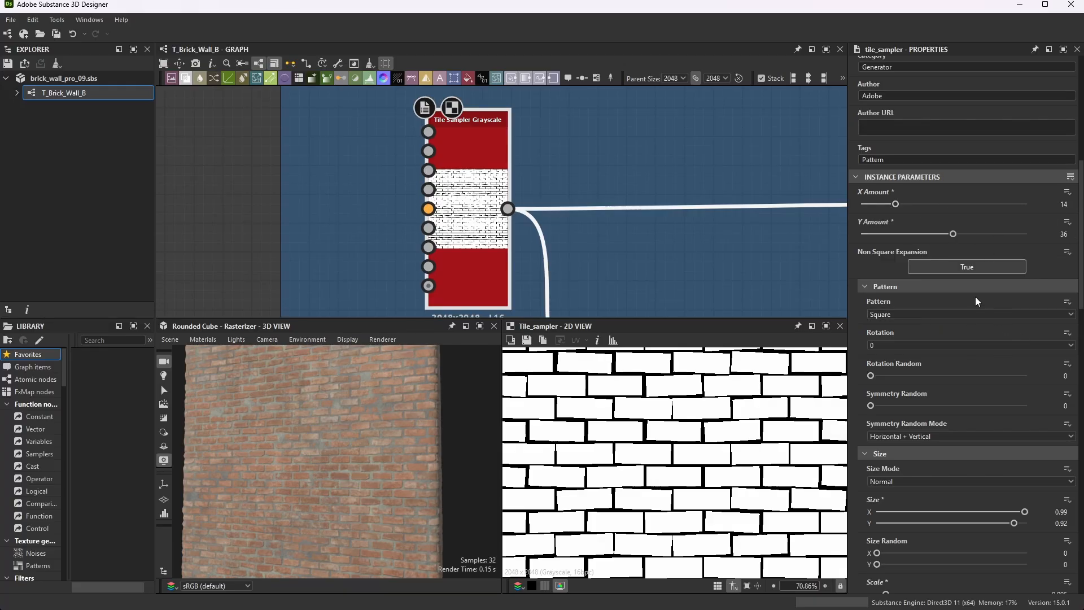
Examine the Tile Sampler's Pattern, Size, Scale and Offset parameters and compare them with the brick pattern in the 2D preview
scroll(976, 301, down, 3)
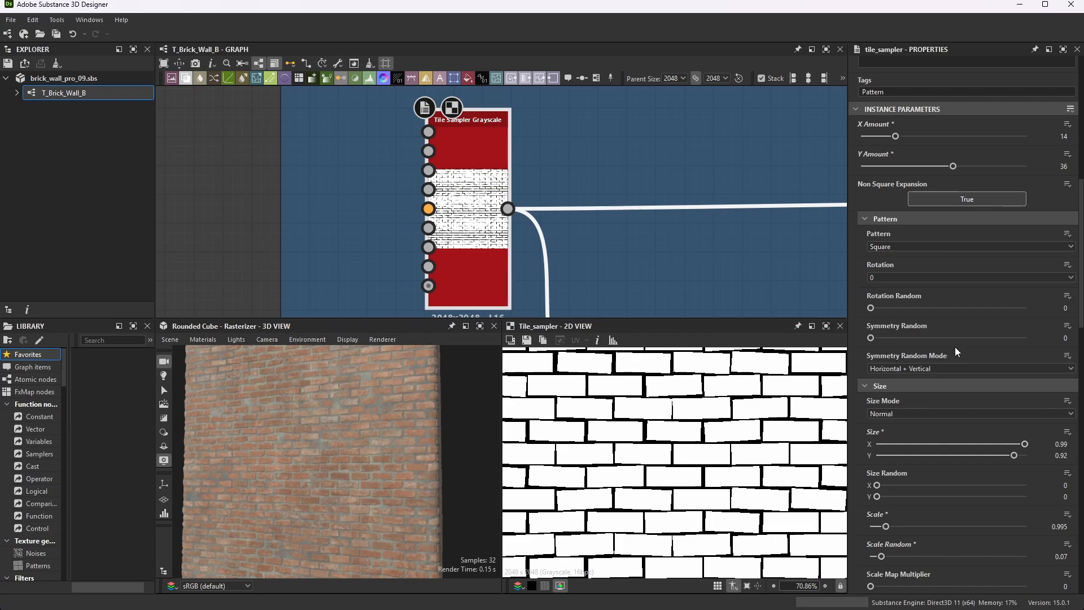
scroll(926, 360, down, 9)
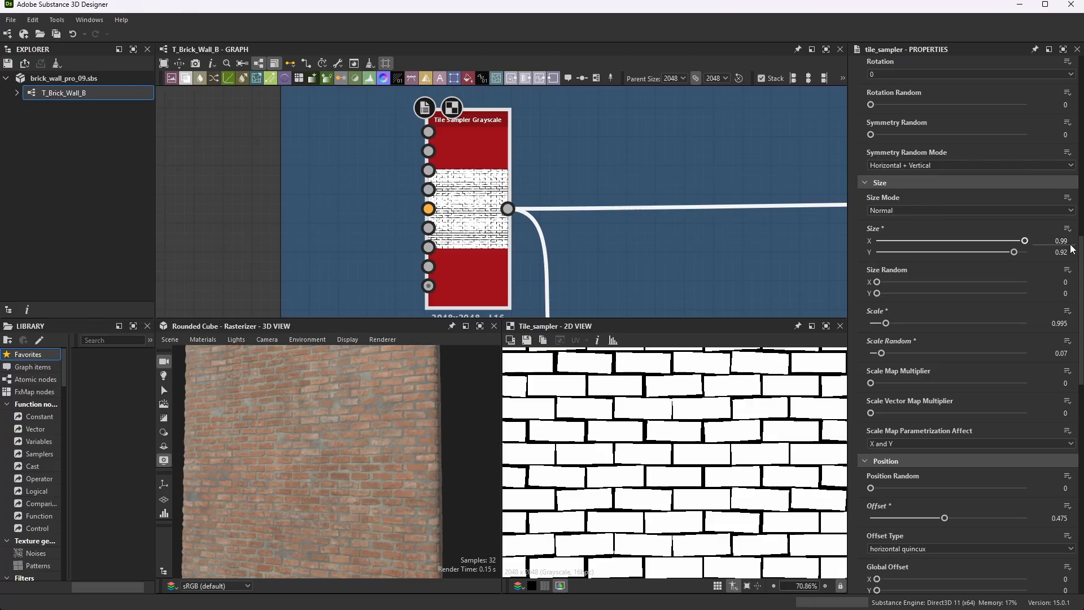
scroll(723, 452, up, 4)
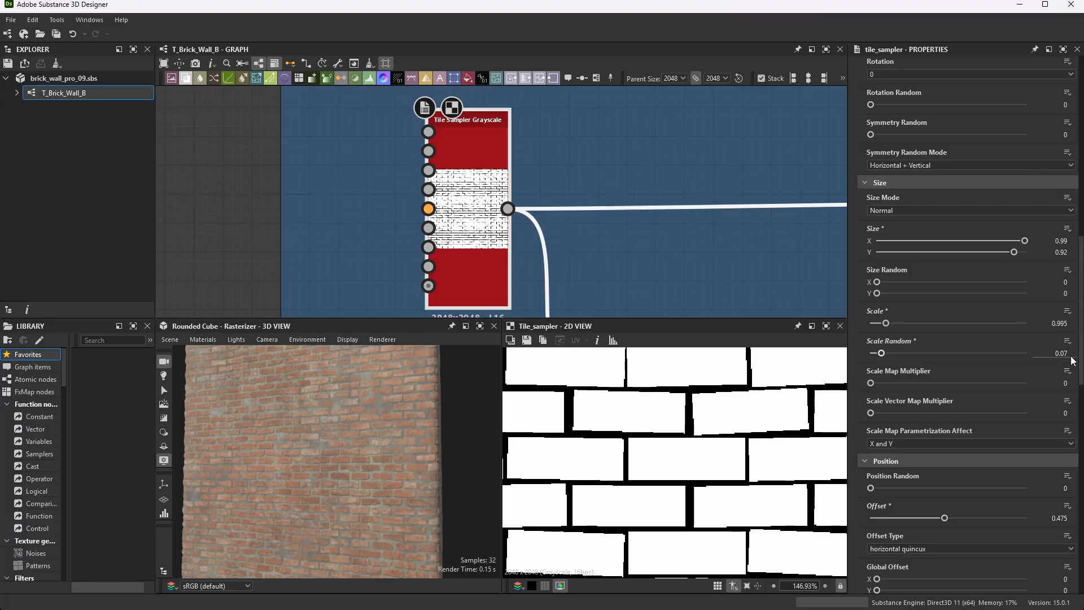
scroll(1012, 363, down, 2)
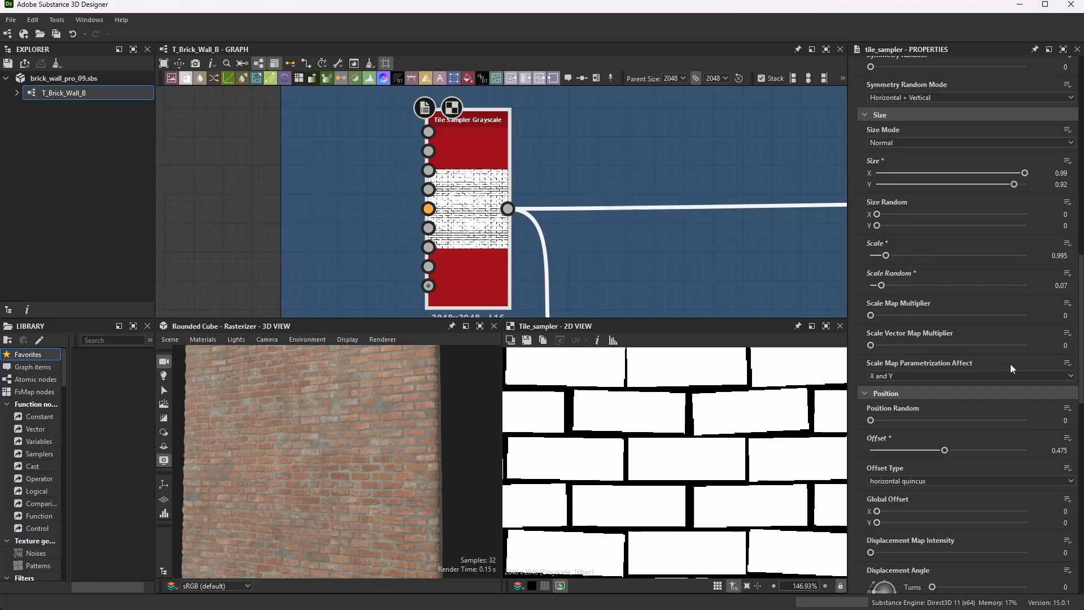
scroll(948, 320, down, 2)
scroll(948, 320, down, 1)
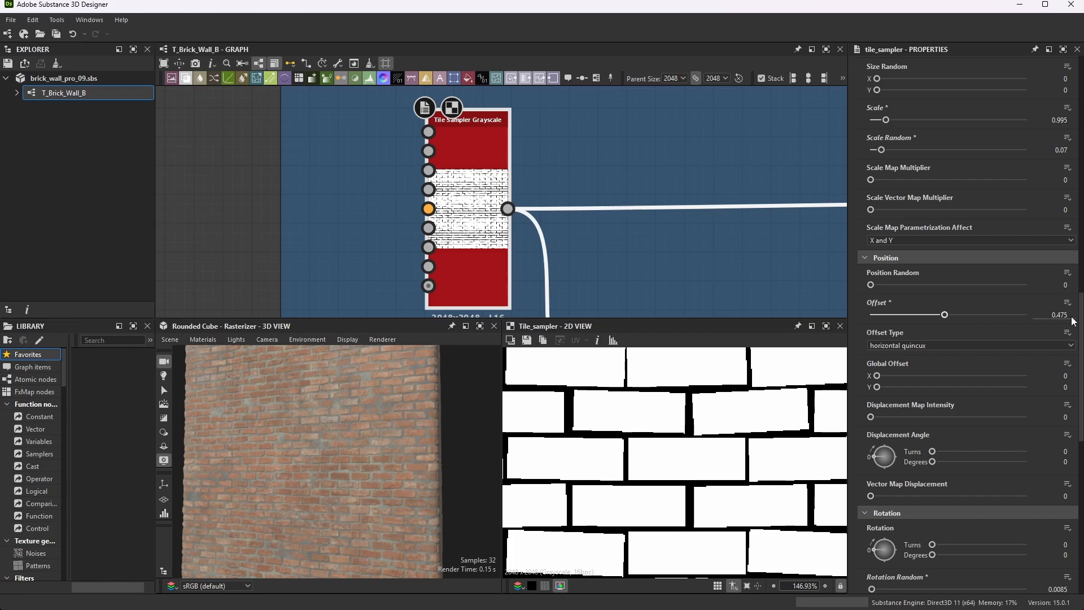
scroll(676, 464, down, 3)
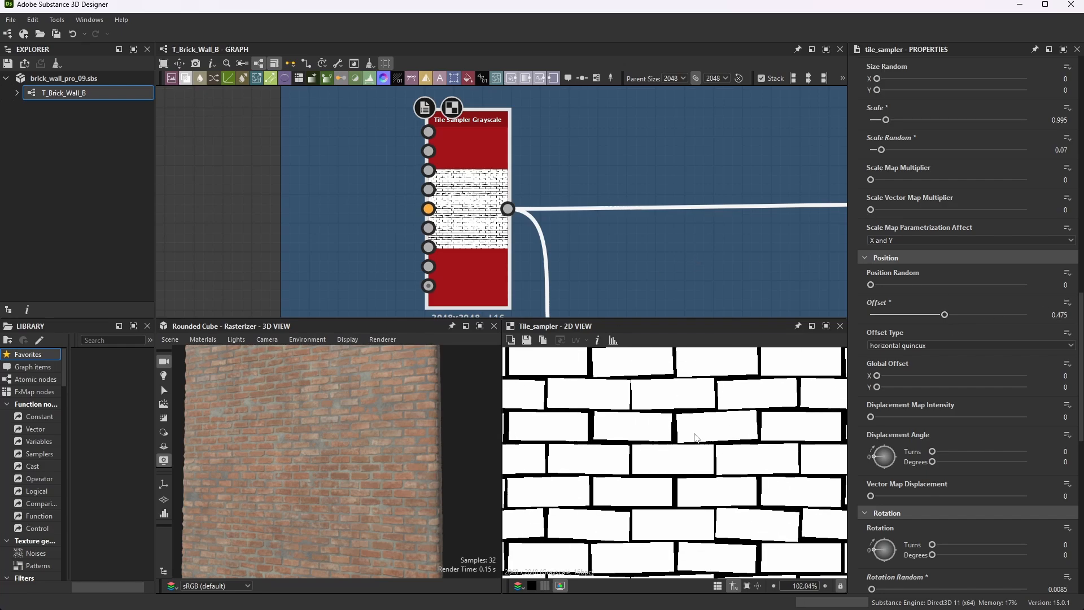
scroll(703, 411, down, 3)
scroll(654, 468, up, 3)
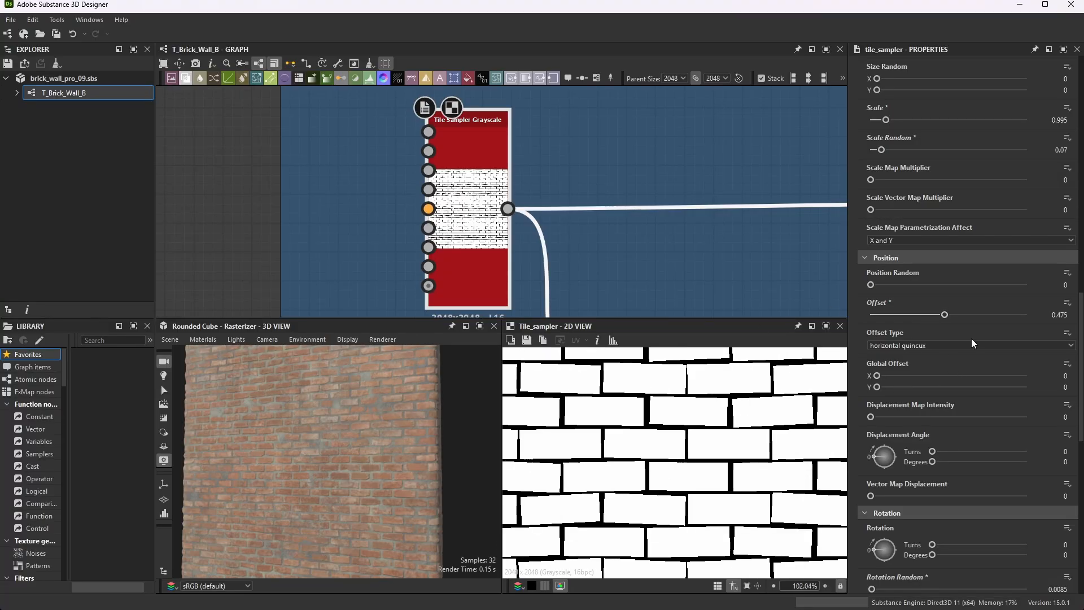
Examine the Tile Sampler's Rotation Random setting and the mask, blending and background options in its Color group
scroll(932, 358, down, 2)
scroll(934, 359, down, 6)
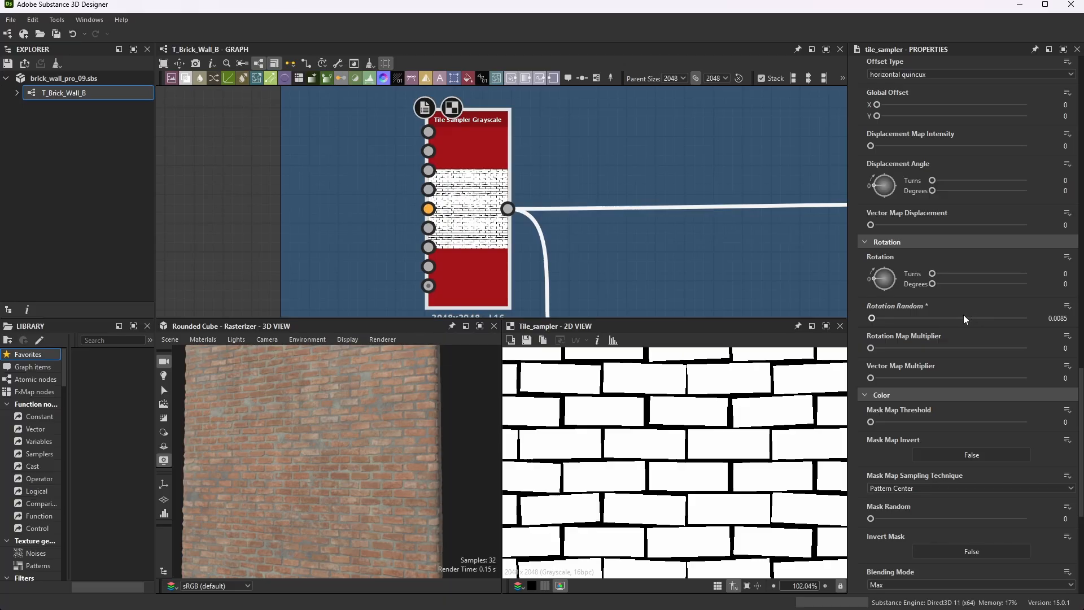
scroll(963, 316, down, 1)
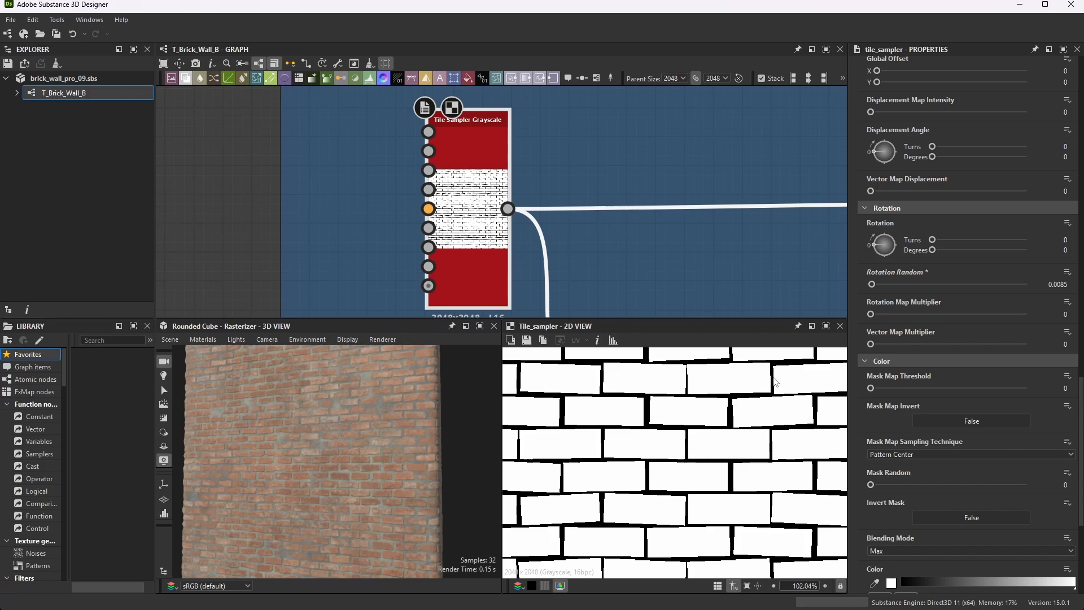
scroll(1006, 355, down, 4)
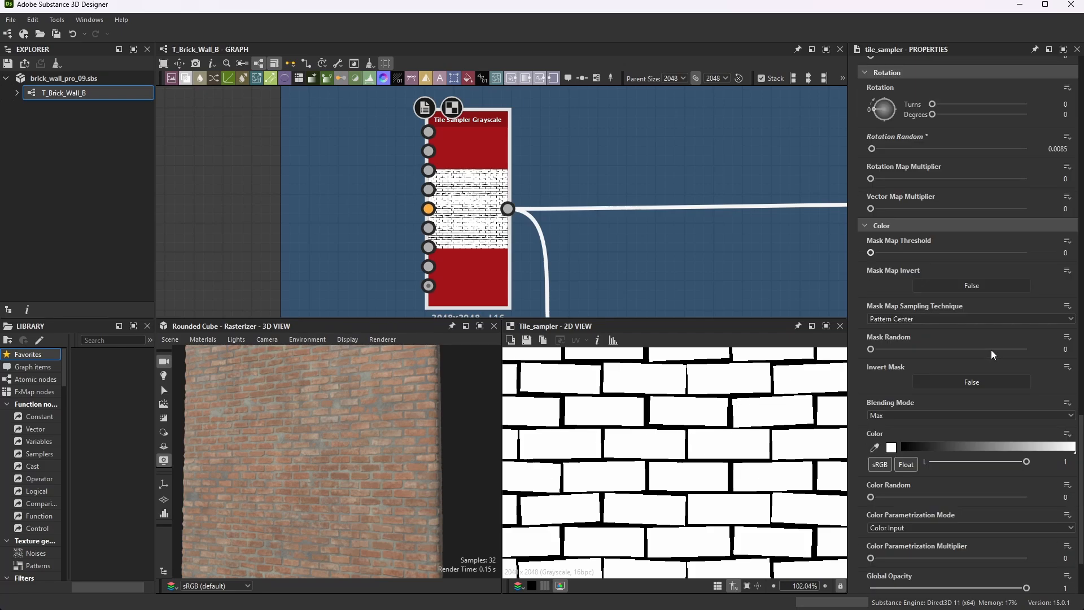
scroll(934, 279, down, 1)
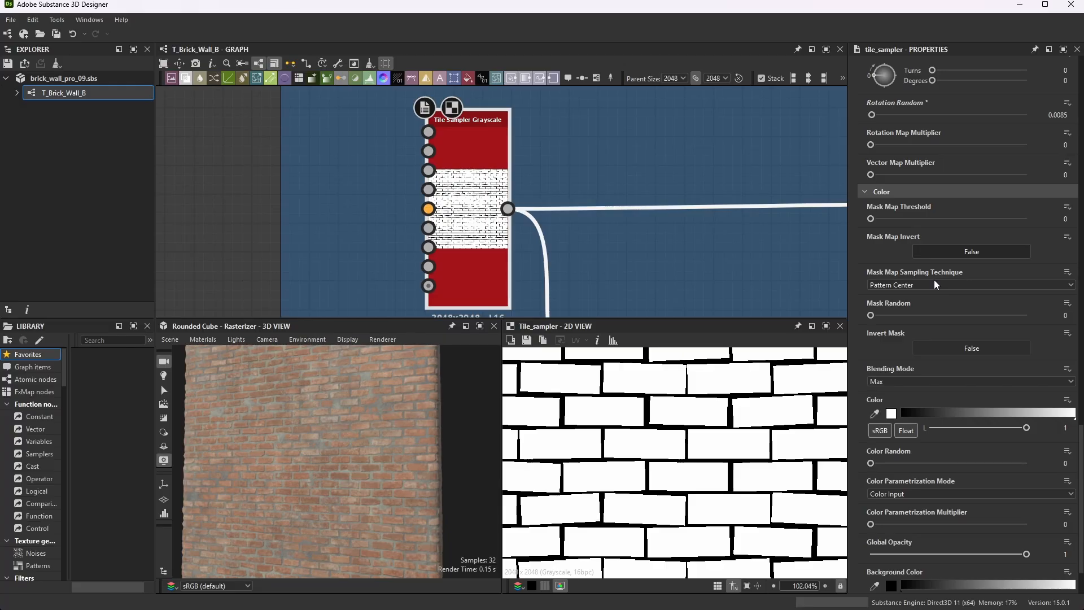
scroll(934, 280, down, 2)
scroll(934, 281, down, 1)
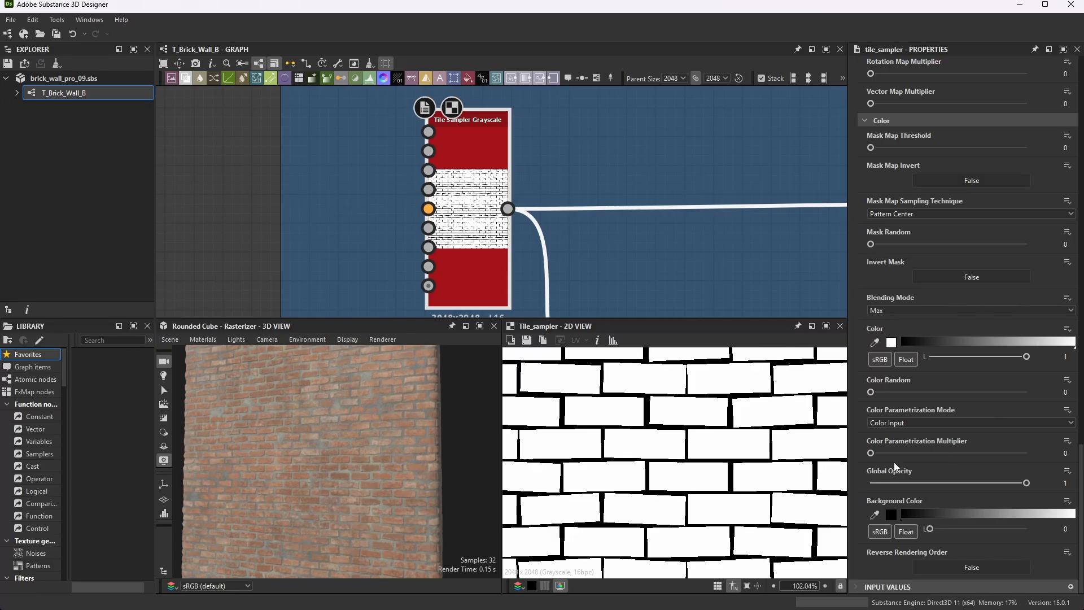
scroll(939, 436, up, 3)
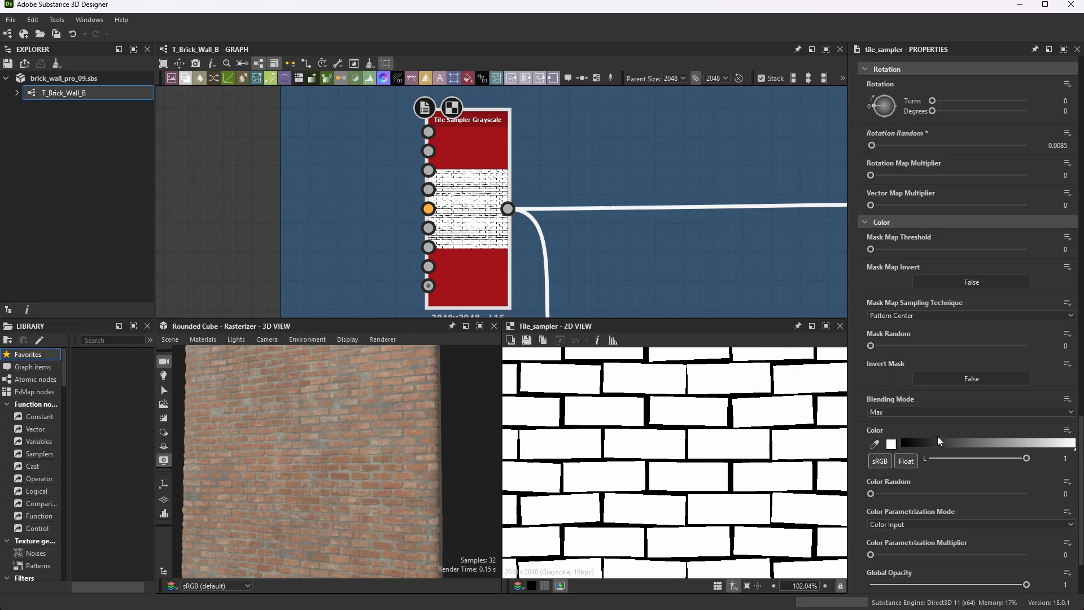
scroll(939, 436, down, 3)
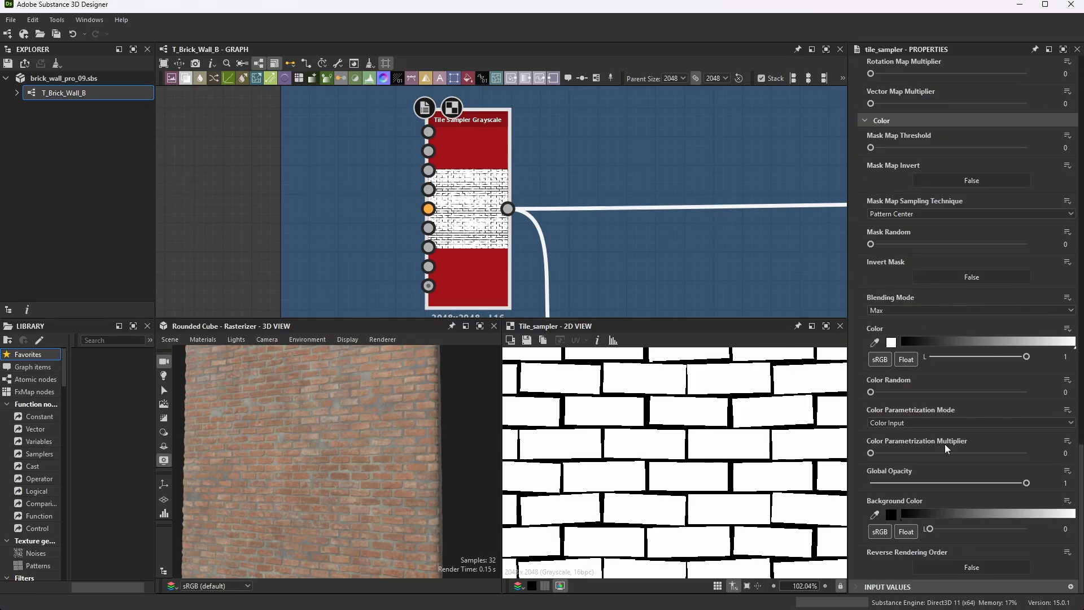
scroll(946, 445, up, 5)
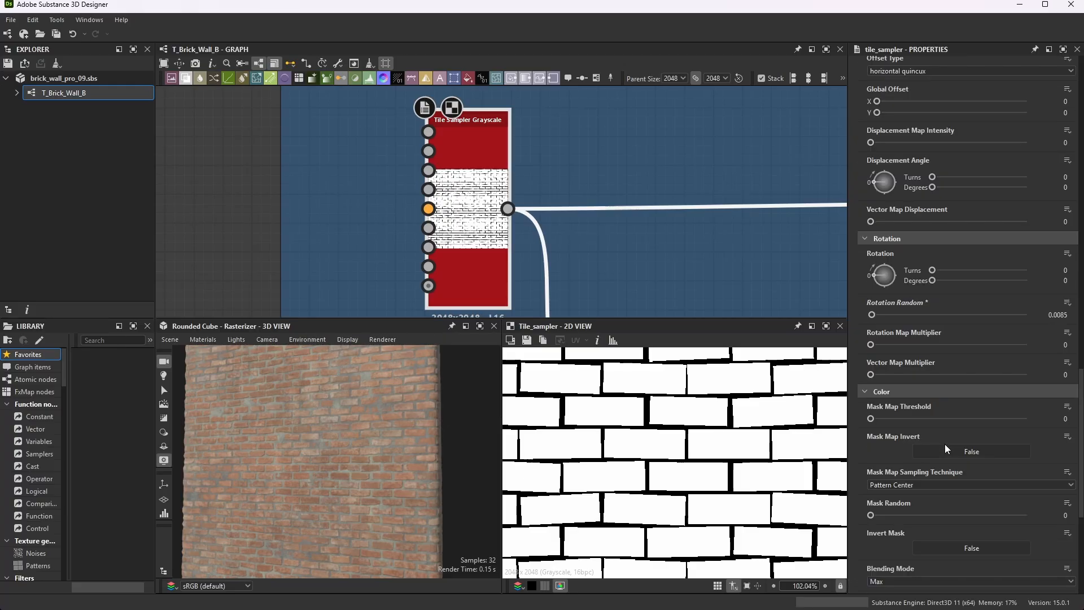
scroll(944, 444, up, 3)
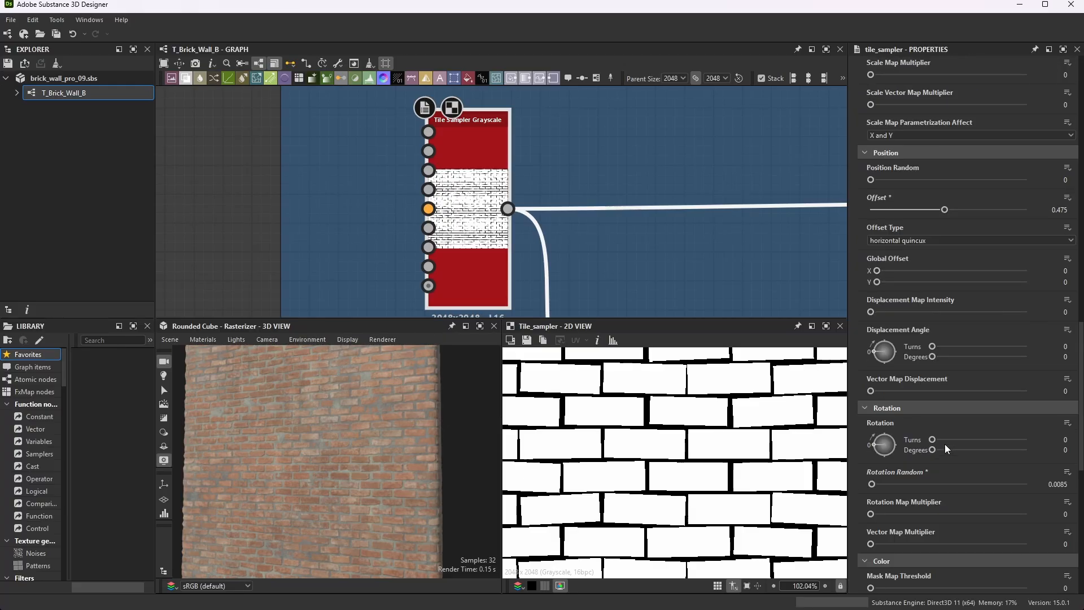
Review the Tile Sampler's Position, Size and Pattern parameters back up to its X and Y amounts
scroll(945, 444, up, 3)
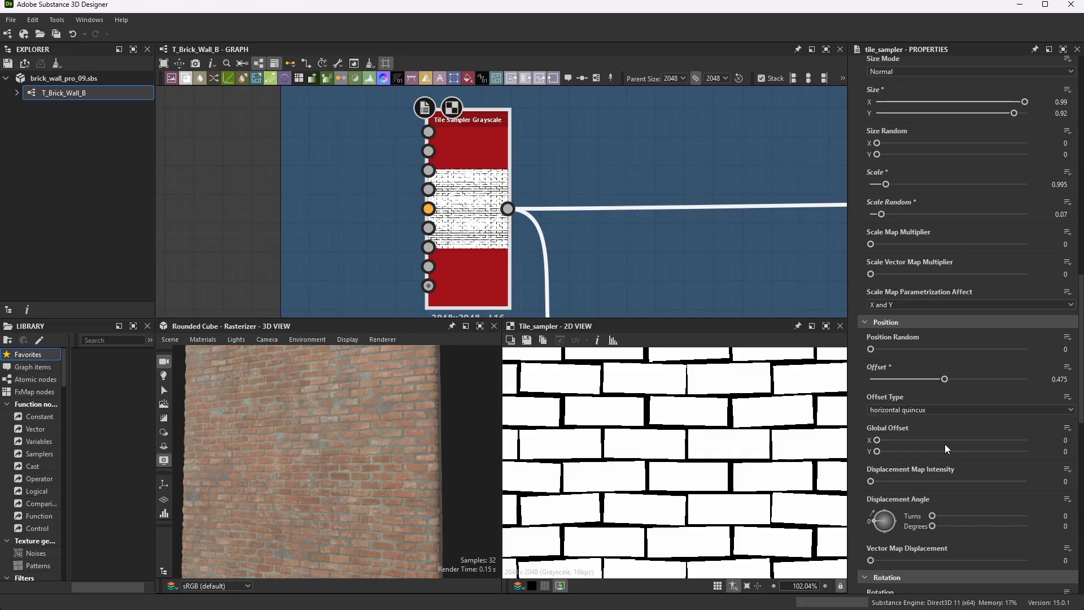
scroll(944, 444, up, 5)
scroll(945, 444, up, 9)
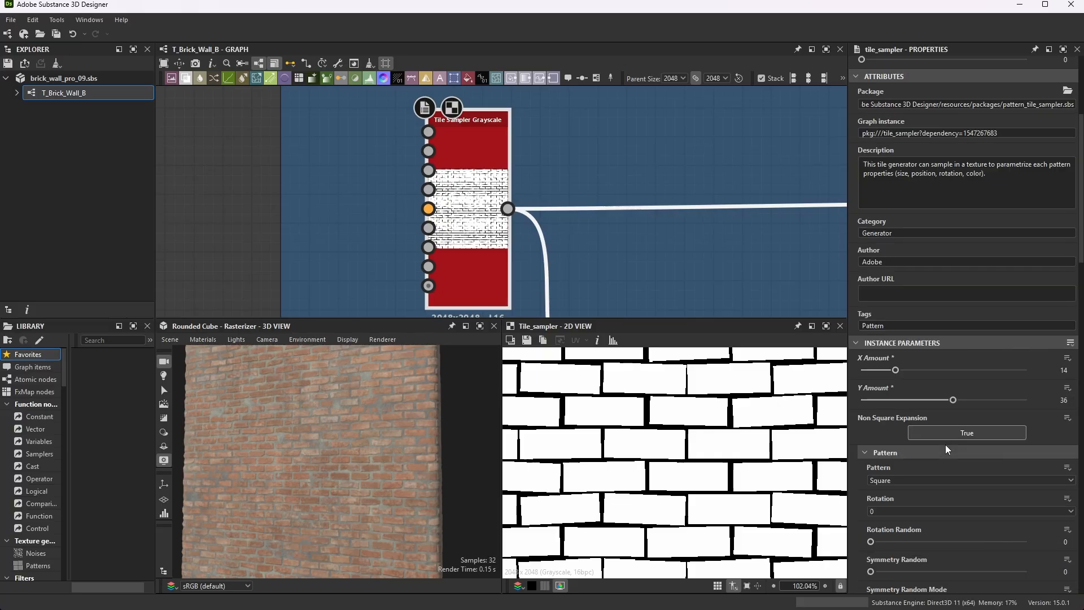
scroll(476, 134, down, 5)
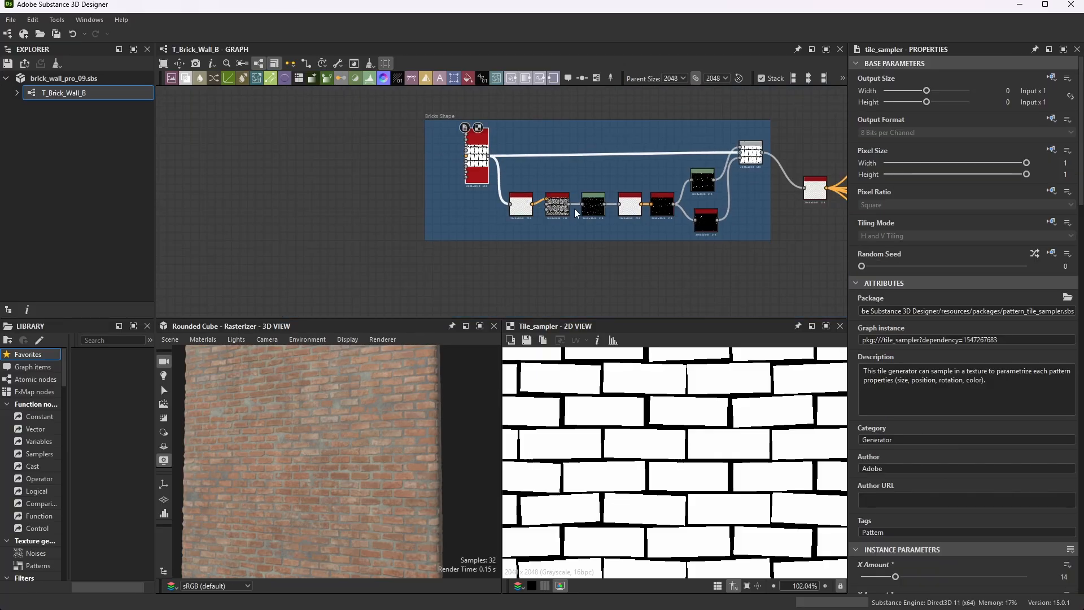
Show the output of the Flood Fill node fed by the Tile Sampler in the 2D view
scroll(575, 208, up, 4)
scroll(409, 127, down, 2)
scroll(576, 92, up, 6)
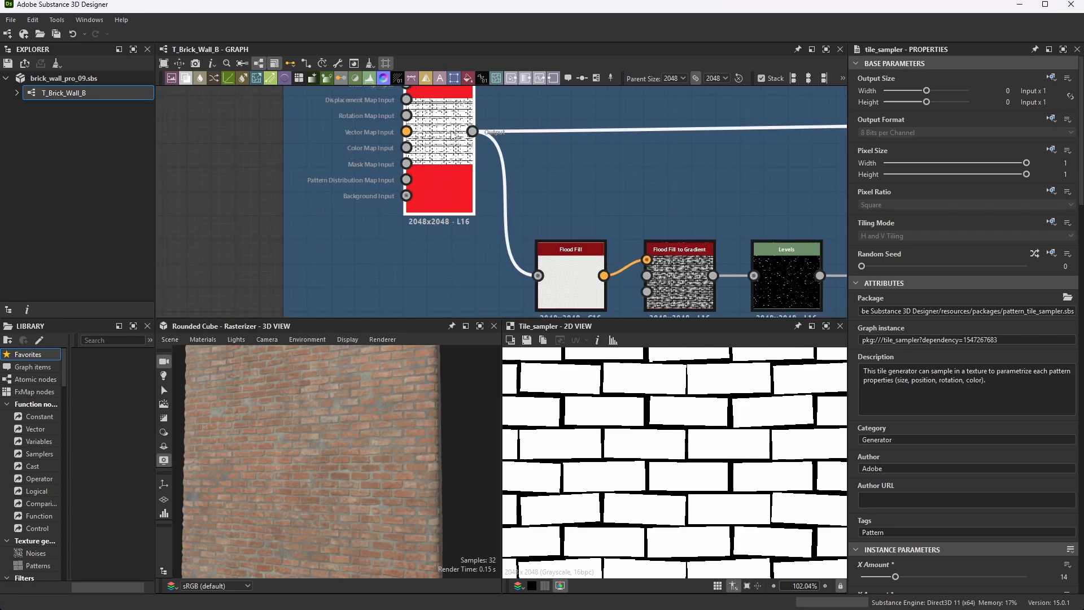
double_click(557, 187)
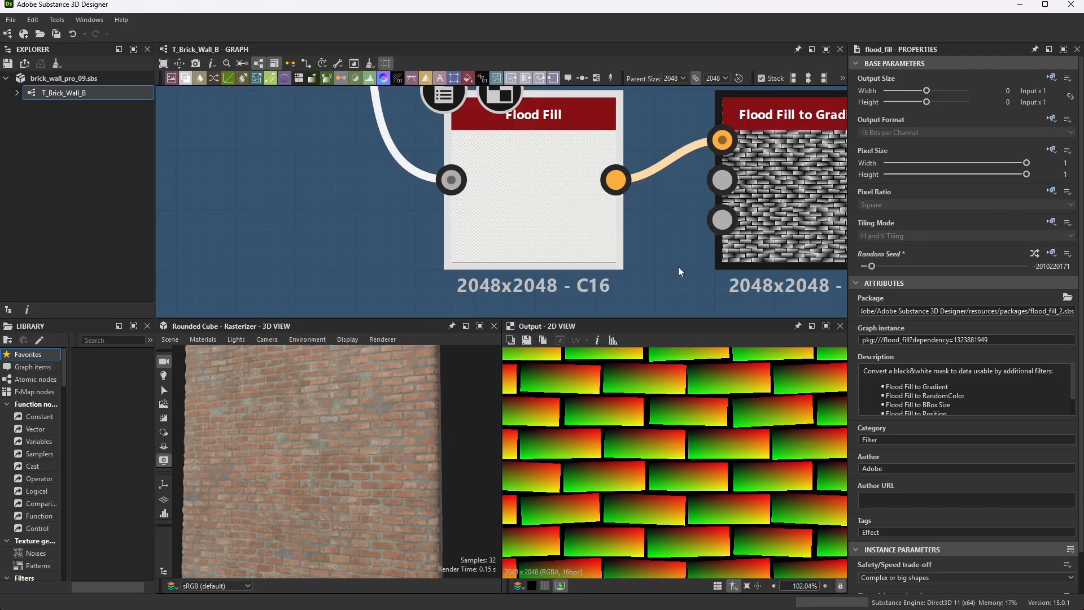
scroll(511, 204, down, 5)
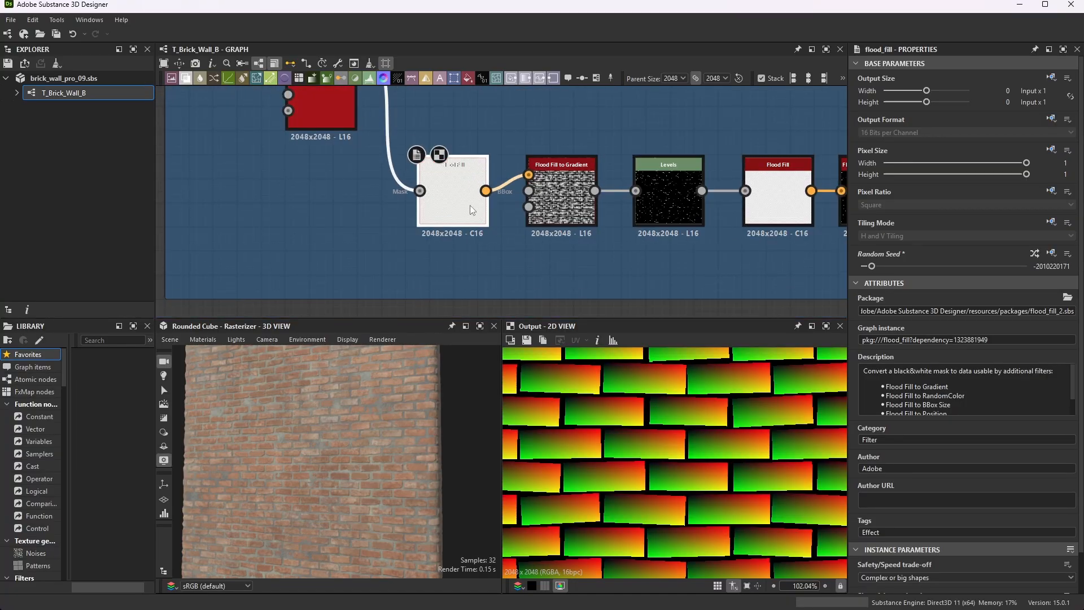
Preview the Flood Fill to Gradient node, and return to the Flood Fill node to check its instance parameters
scroll(565, 189, up, 5)
click(579, 182)
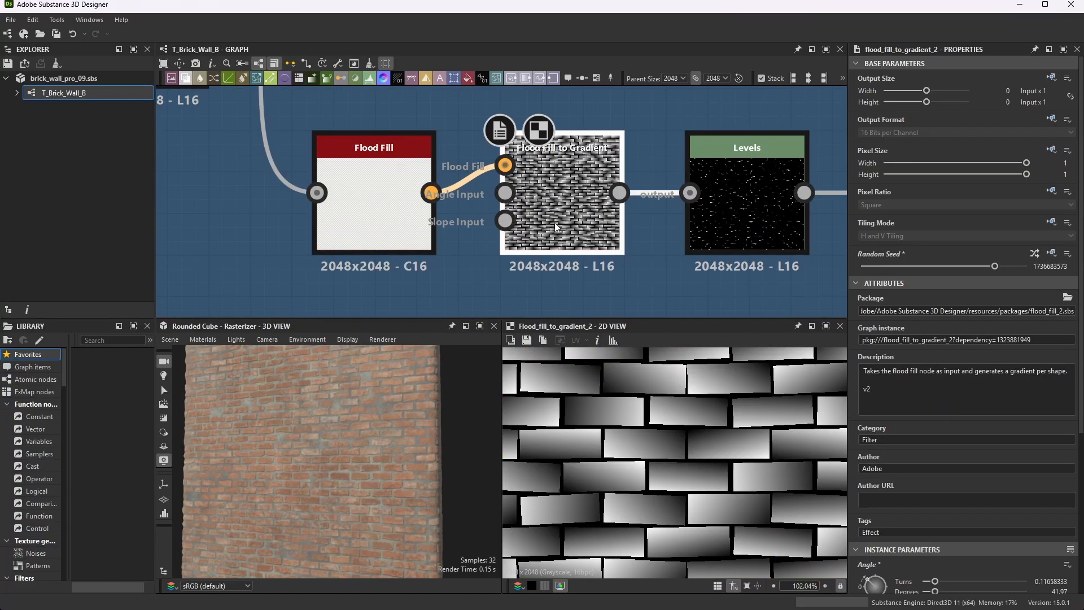
double_click(398, 206)
scroll(952, 522, down, 1)
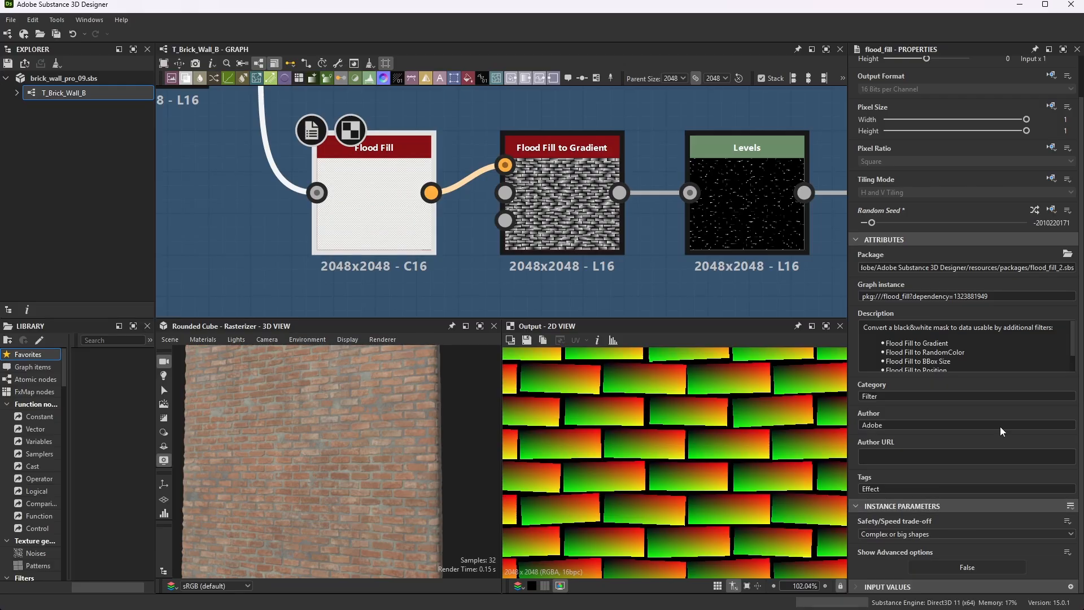
Show the Flood Fill to Gradient output in the 2D view and examine its Angle, Angle Variation and slope parameters
double_click(588, 222)
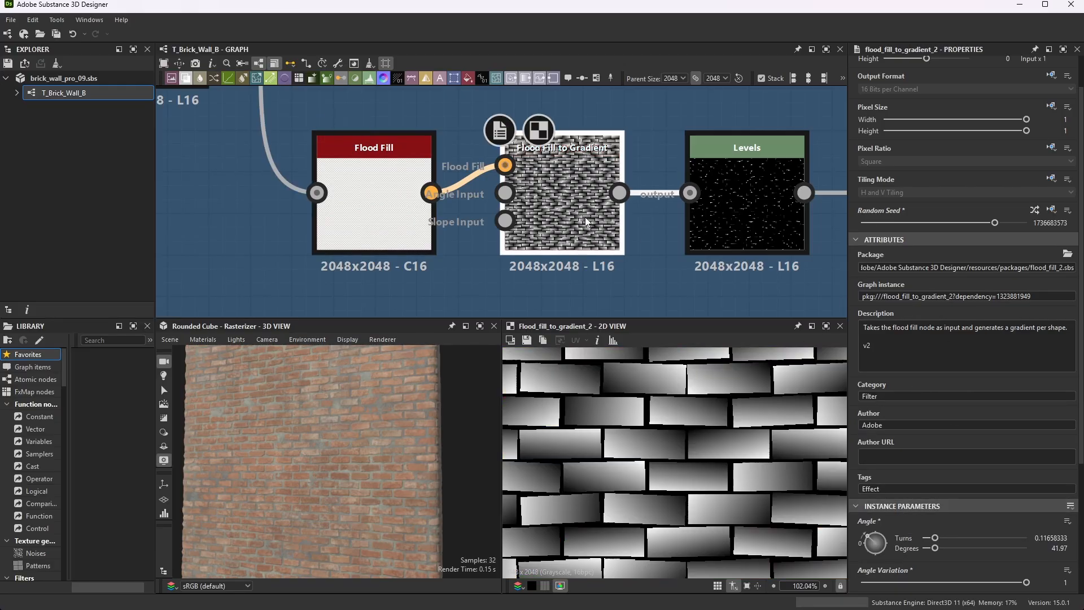
scroll(1013, 466, down, 3)
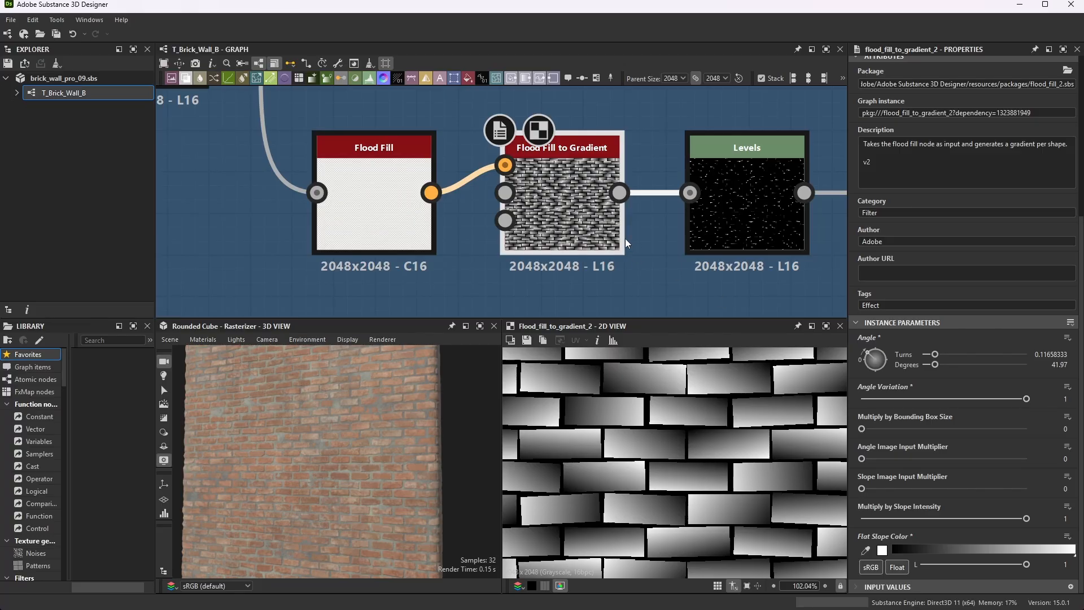
scroll(625, 238, up, 3)
scroll(811, 480, down, 3)
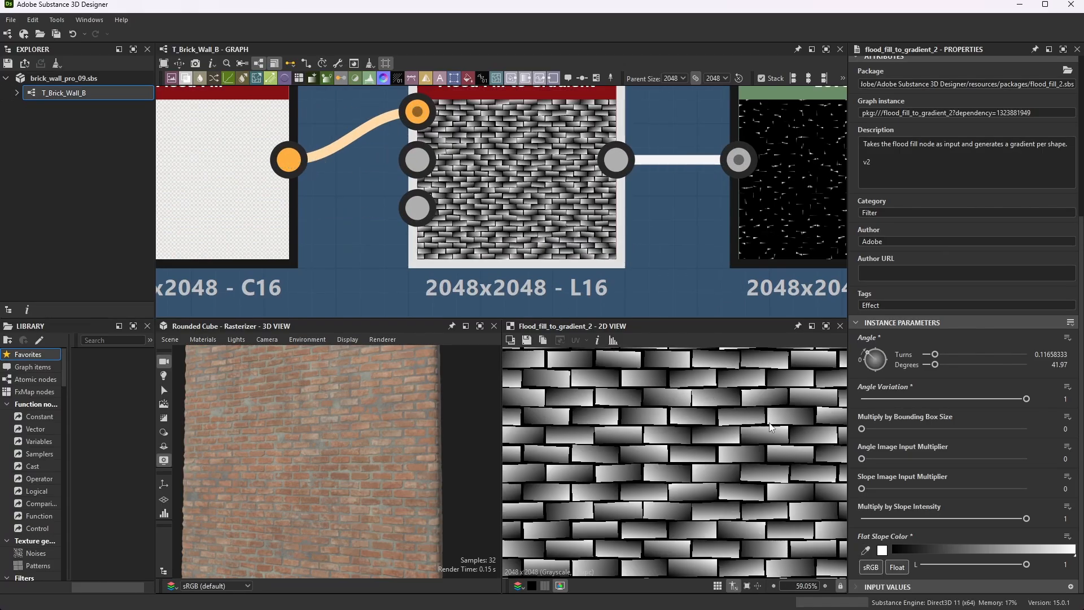
scroll(557, 147, down, 3)
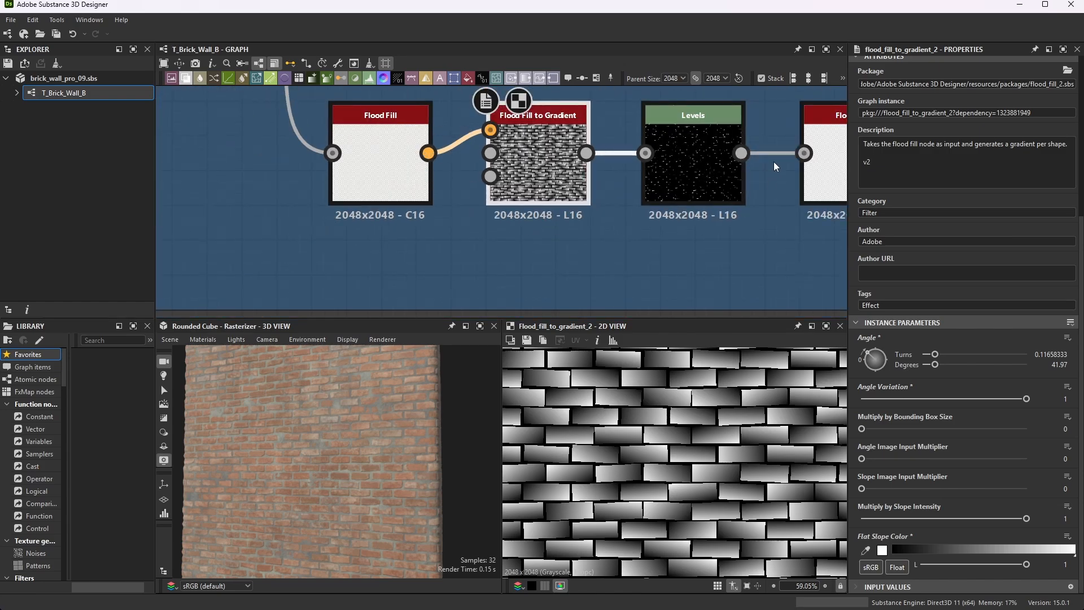
Show the Levels node after Flood Fill to Gradient in the 2D view and inspect its numeric level values and histogram
scroll(774, 161, up, 3)
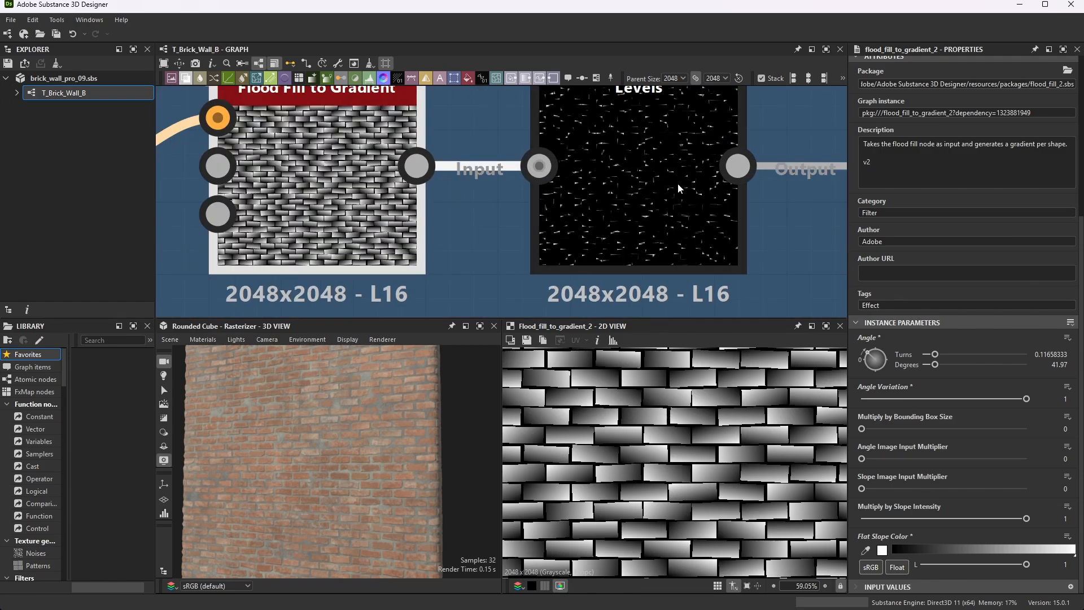
double_click(669, 171)
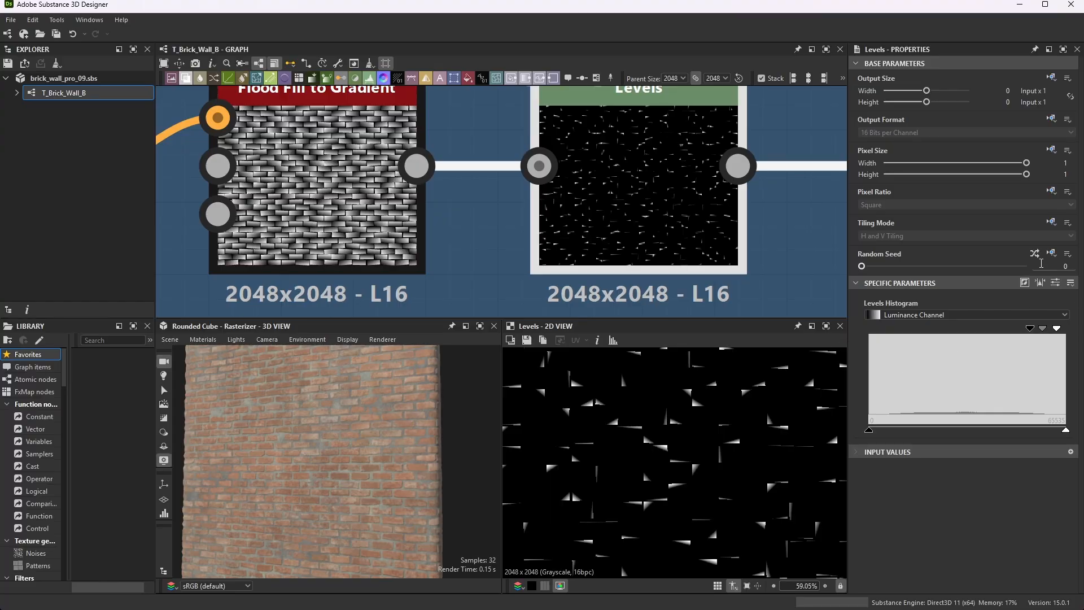
click(1057, 285)
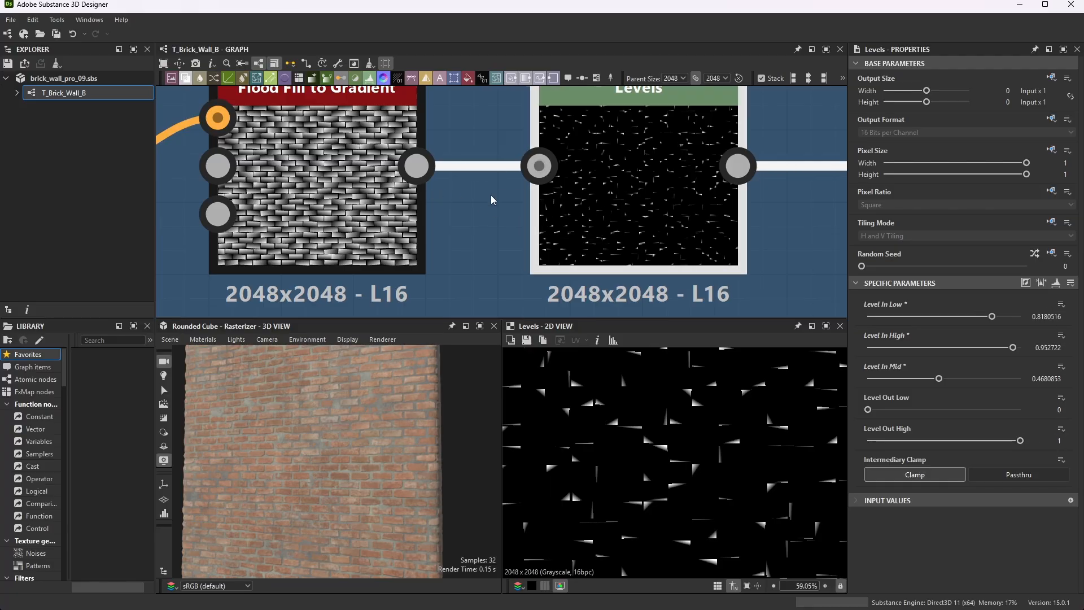
click(1057, 282)
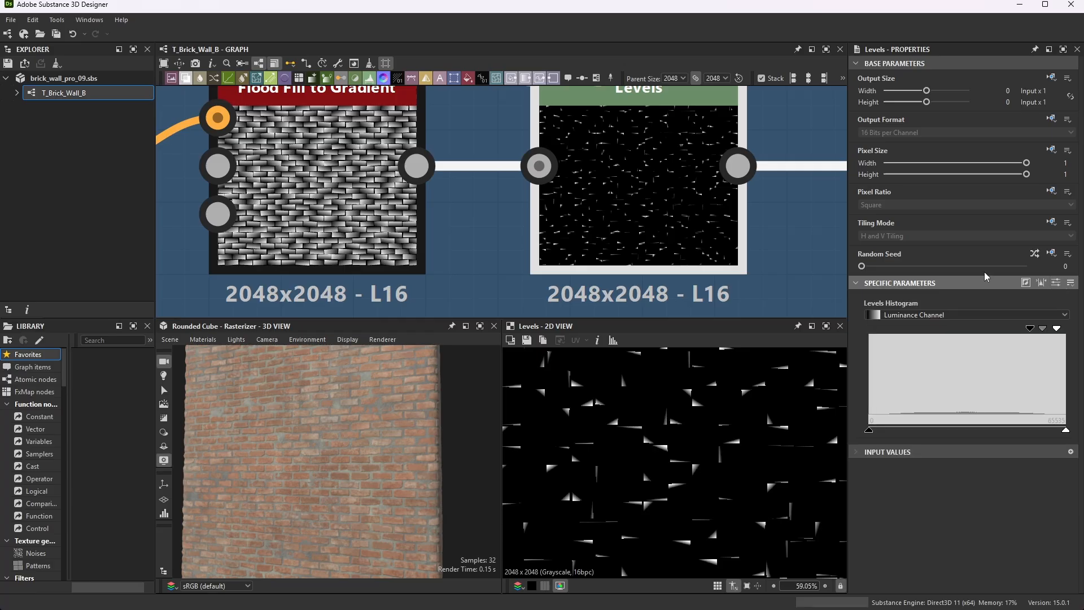
Show the output of the second Flood Fill node, which follows the Levels node, in the 2D view
scroll(601, 201, down, 3)
scroll(656, 178, up, 3)
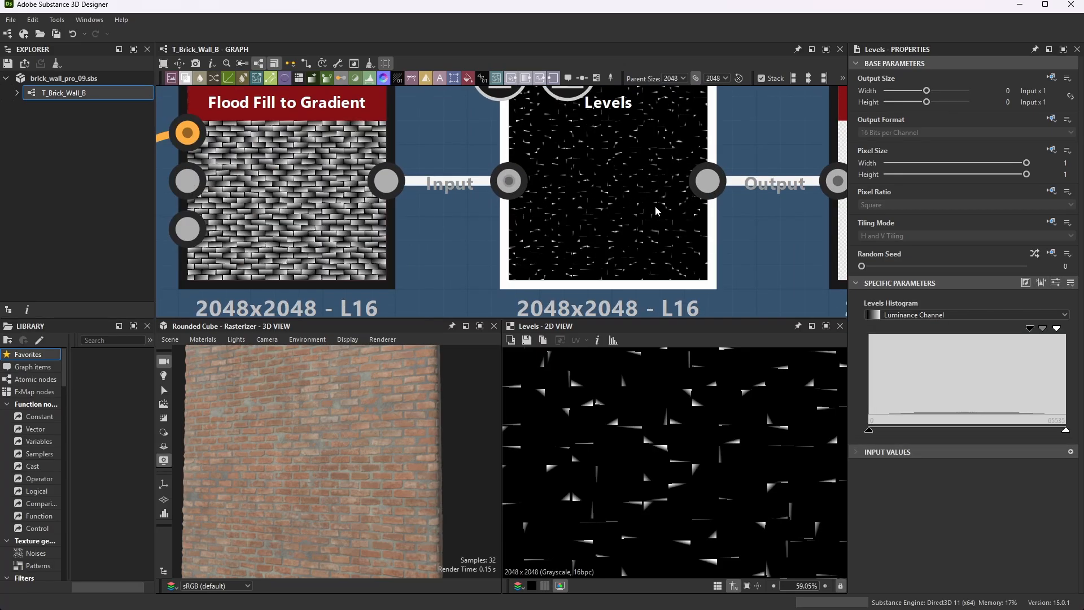
scroll(588, 182, down, 3)
scroll(662, 207, up, 3)
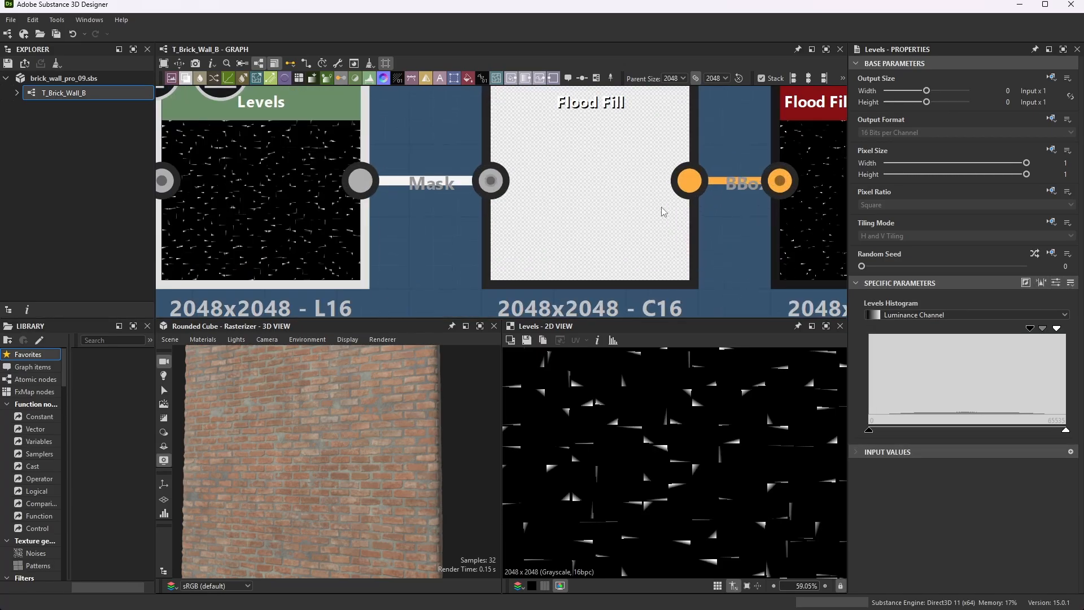
double_click(623, 169)
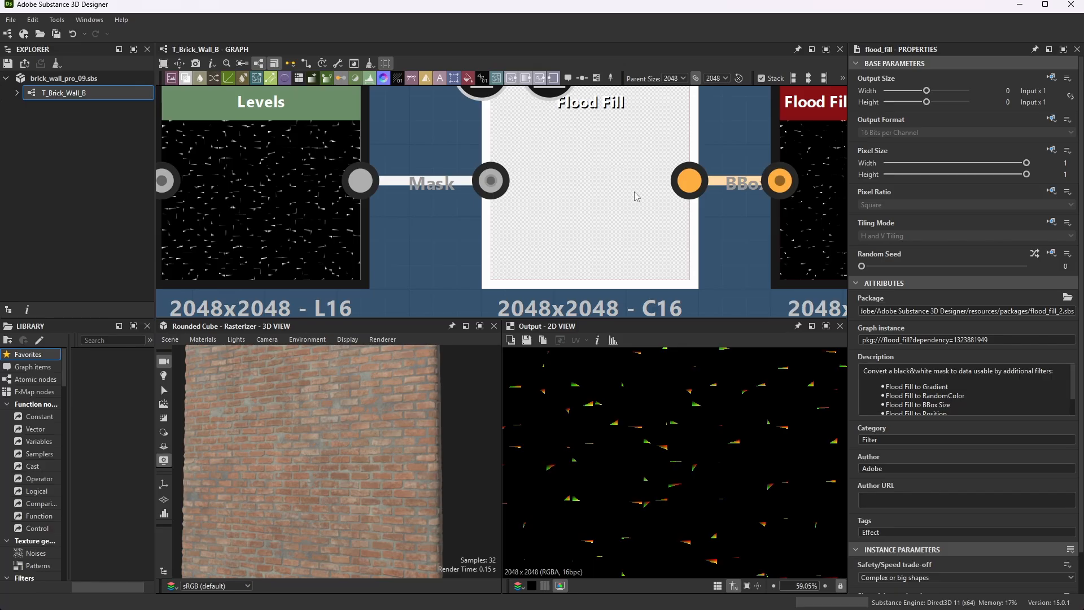
scroll(637, 196, down, 3)
scroll(606, 204, up, 2)
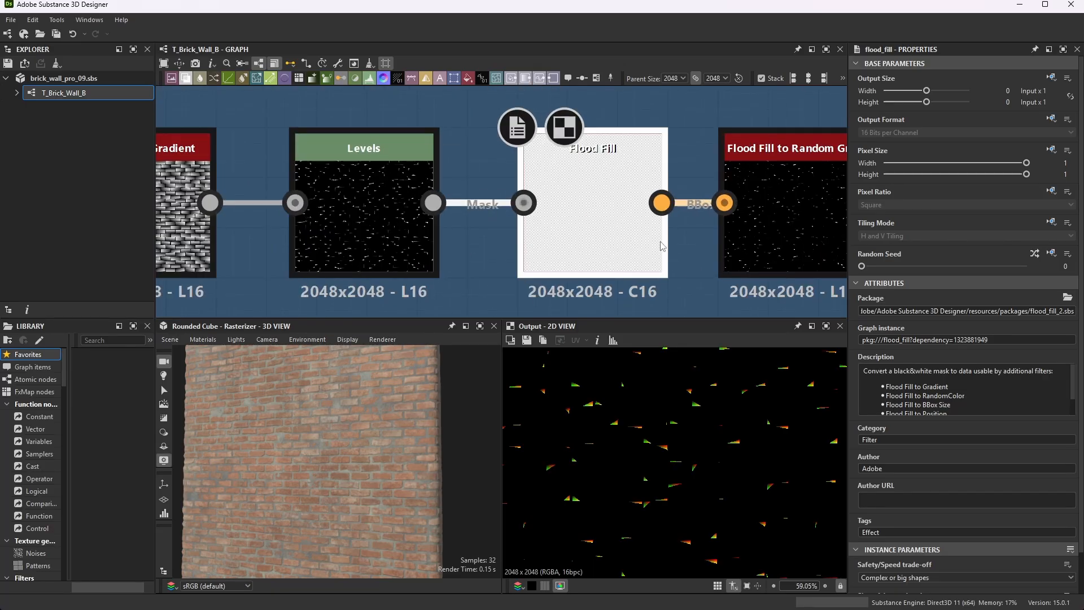
Show the Flood Fill to Random Grayscale node's output in the 2D view
scroll(595, 173, down, 4)
scroll(615, 198, up, 5)
scroll(653, 212, down, 4)
scroll(743, 181, up, 3)
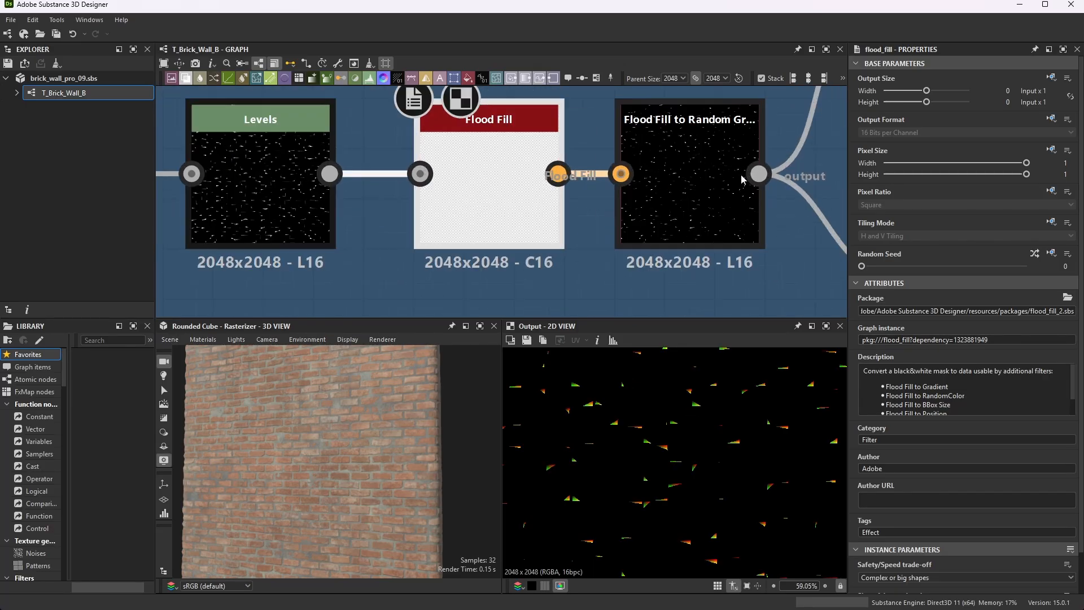
scroll(742, 179, up, 2)
double_click(689, 160)
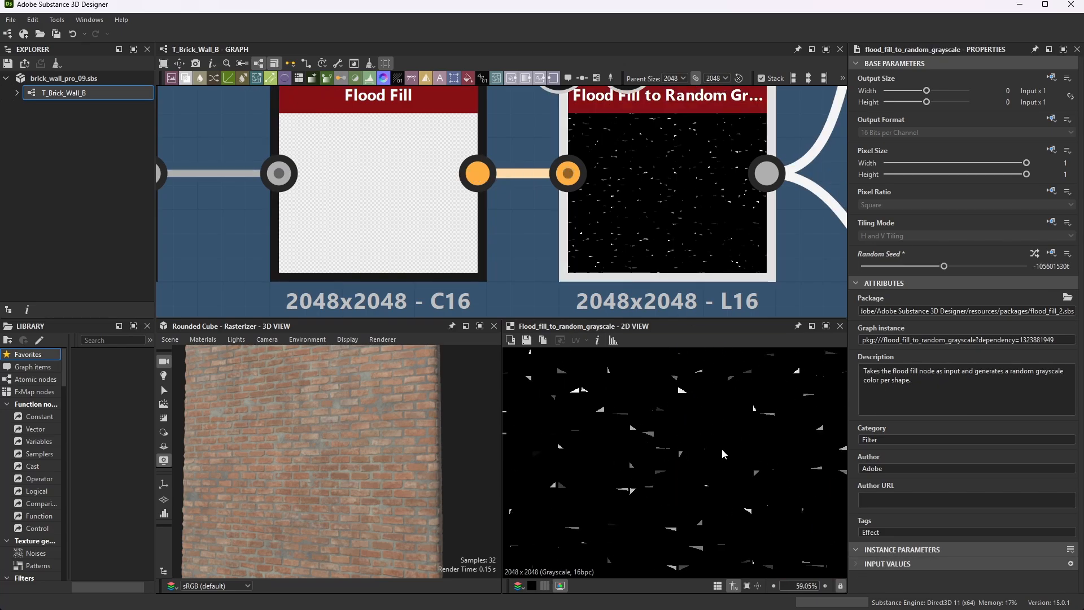
Show the Histogram Select output in the 2D view and examine its Position, Range and Contrast parameters across the whole pattern
scroll(540, 108, down, 4)
scroll(611, 150, down, 2)
scroll(708, 182, down, 1)
scroll(675, 144, up, 3)
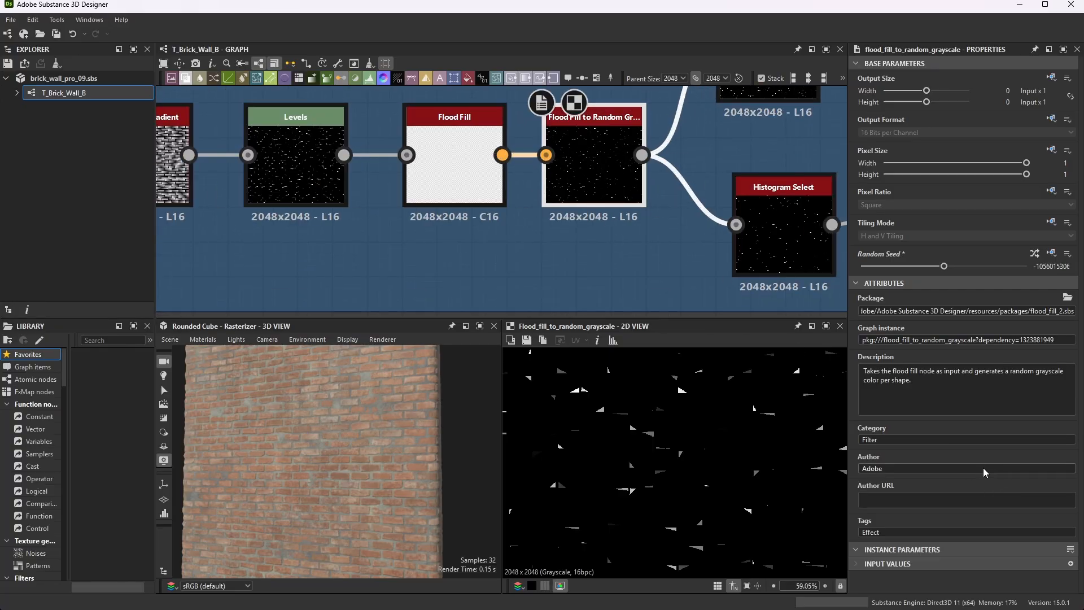
click(777, 233)
scroll(1012, 486, down, 2)
scroll(557, 180, down, 4)
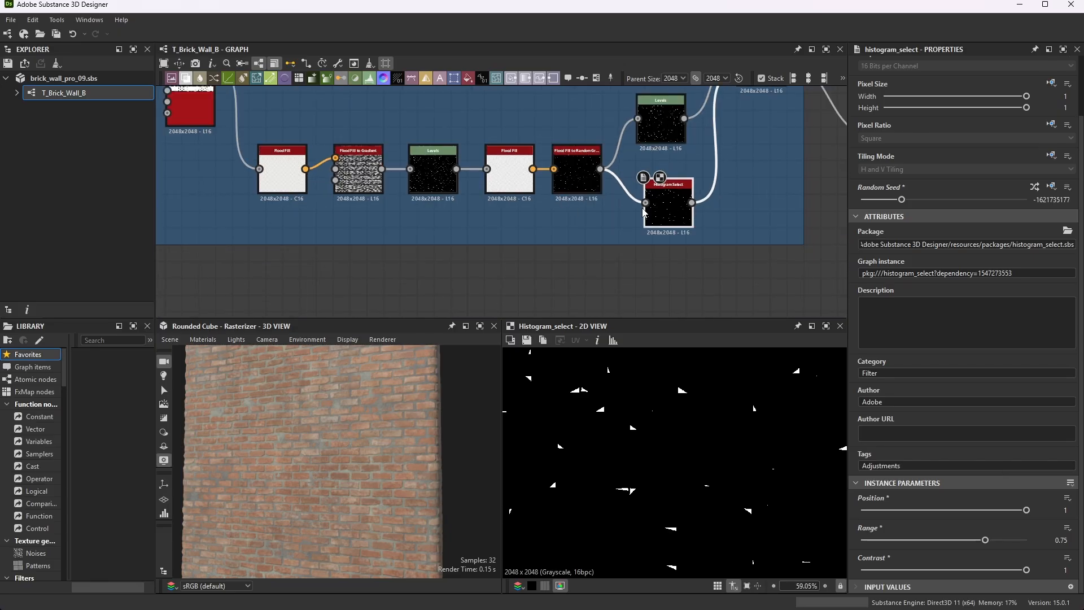
scroll(710, 197, up, 5)
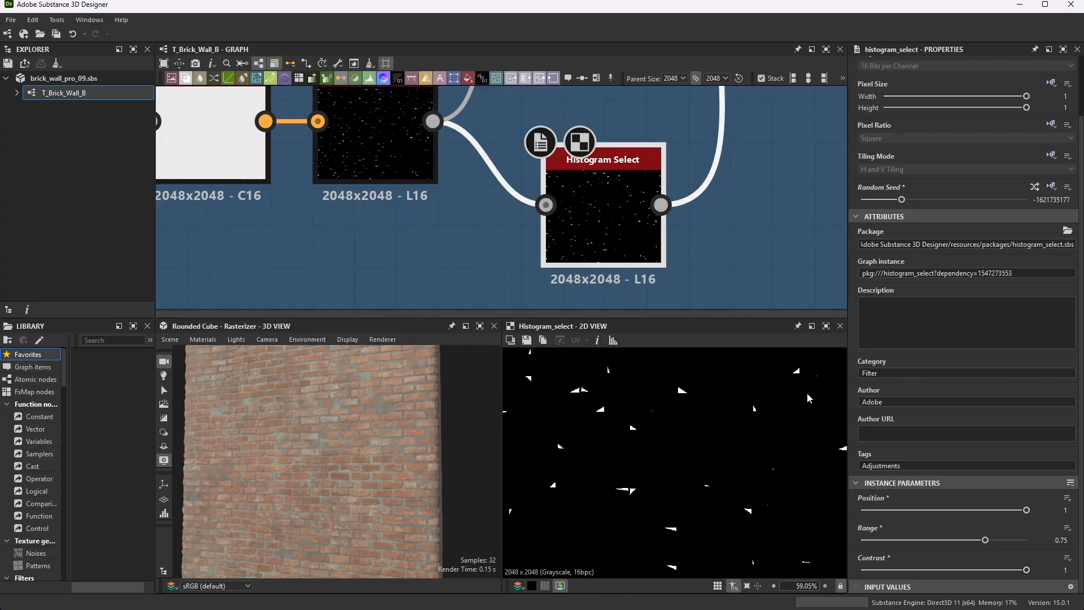
scroll(718, 398, down, 4)
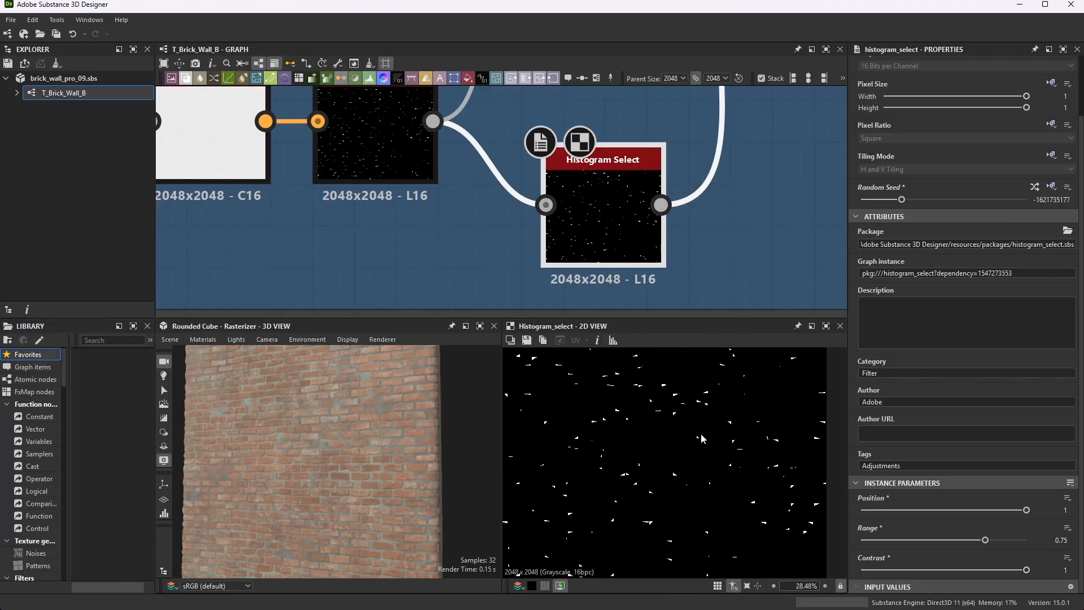
Compare the Histogram Select thumbnail with the Flood Fill to Random Grayscale and Levels nodes earlier in the chain
scroll(440, 136, up, 3)
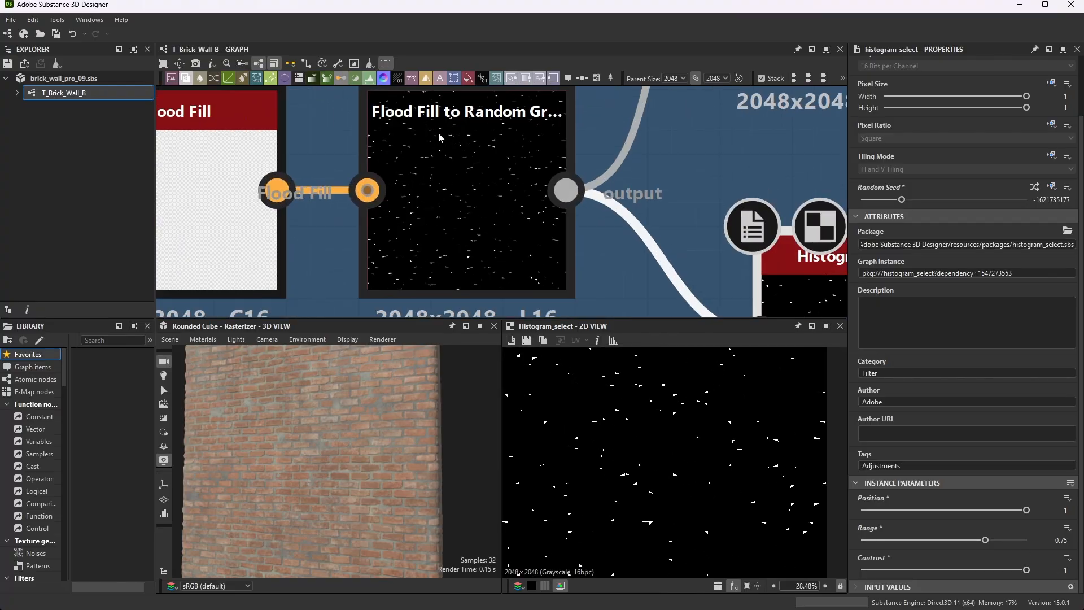
scroll(572, 224, down, 8)
scroll(402, 244, up, 8)
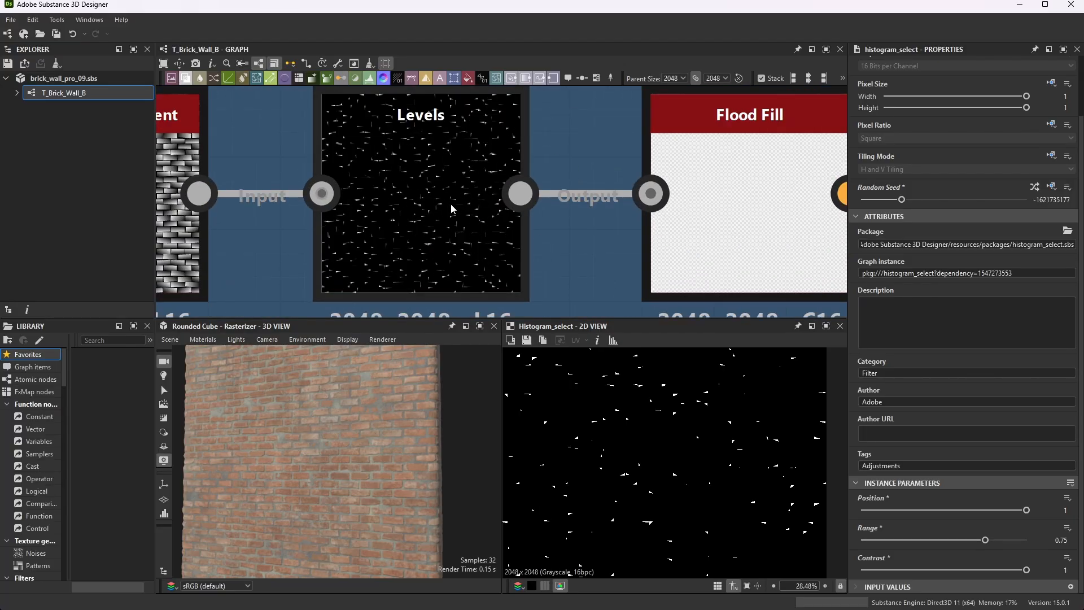
scroll(450, 209, down, 8)
scroll(649, 212, up, 8)
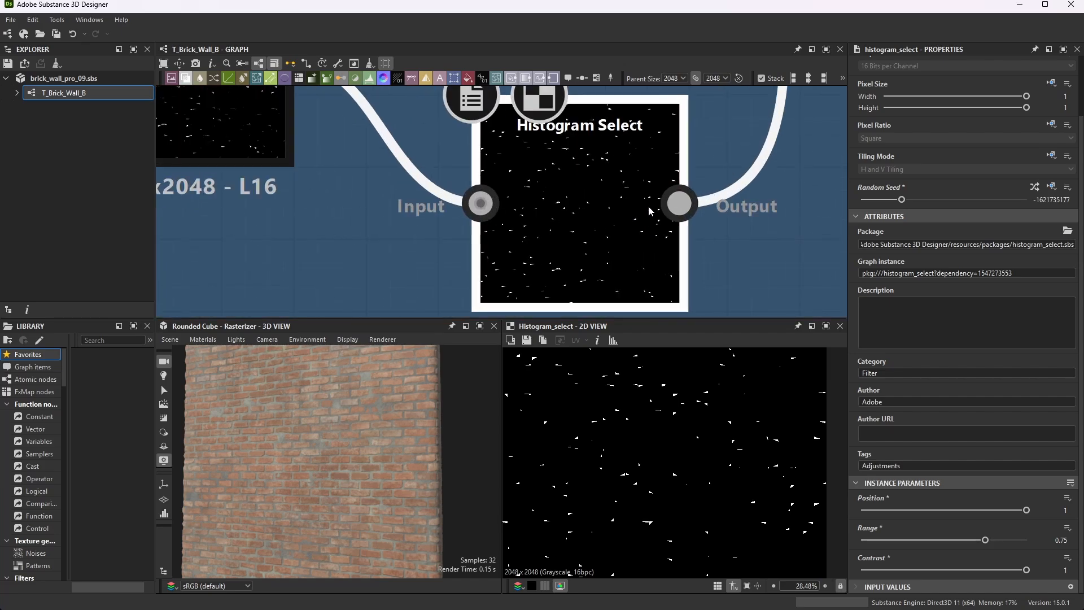
scroll(650, 211, down, 4)
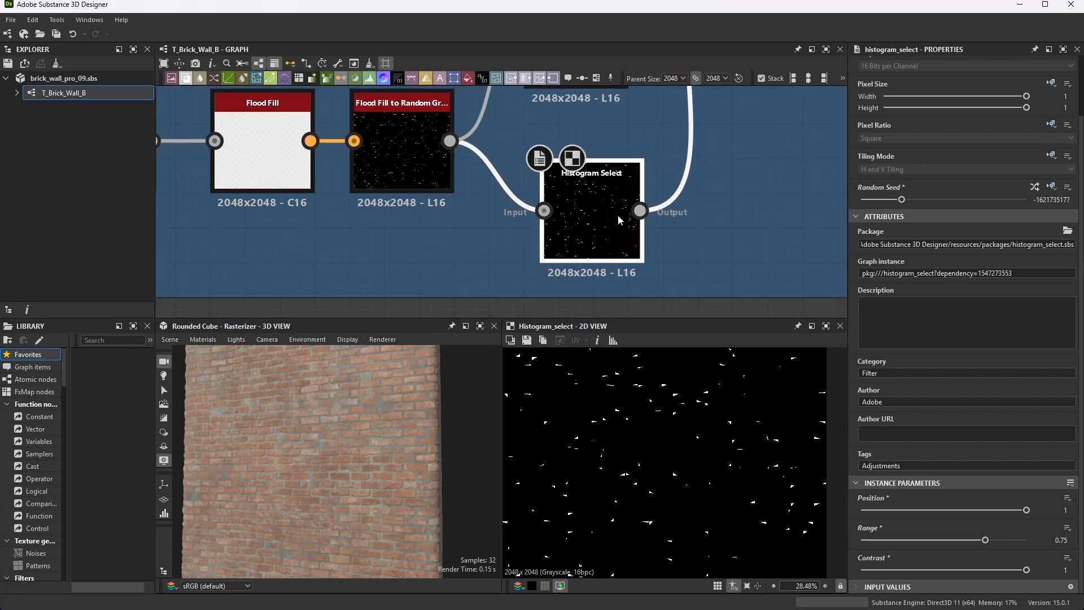
Preview the Levels node after Flood Fill to Random Grayscale in the 2D view and inspect its numeric level values and histogram
scroll(618, 214, down, 5)
scroll(533, 130, up, 4)
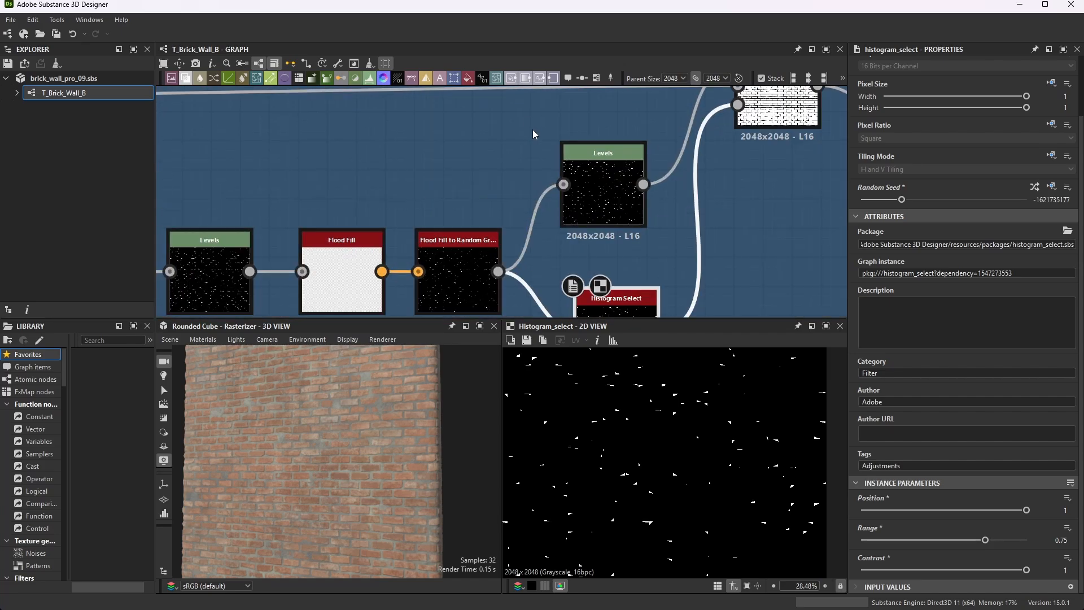
click(469, 266)
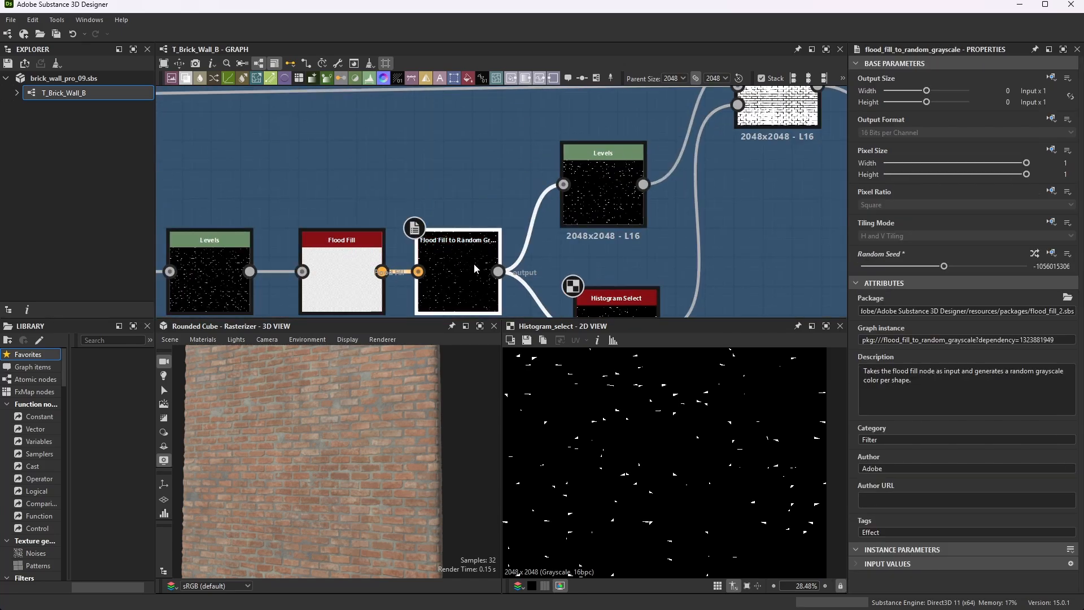
click(611, 199)
scroll(675, 463, up, 5)
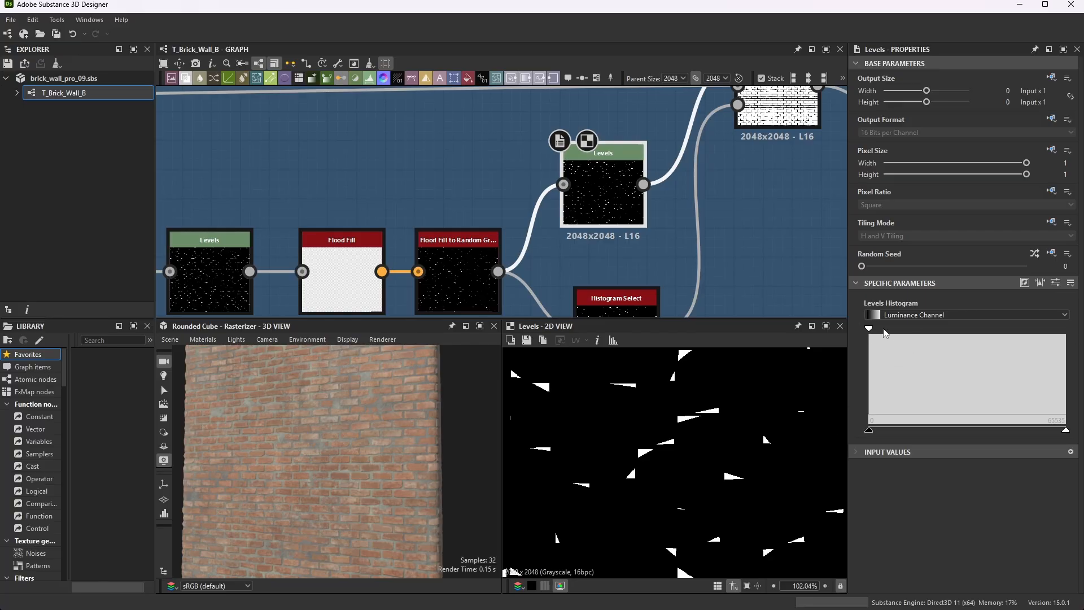
click(1056, 282)
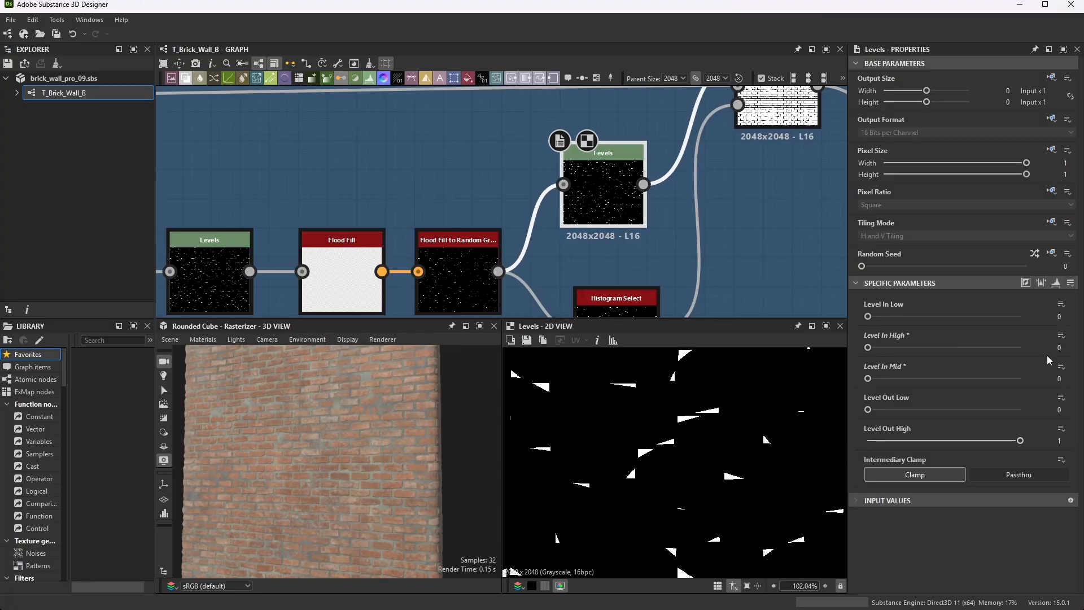
click(1056, 282)
scroll(564, 167, down, 10)
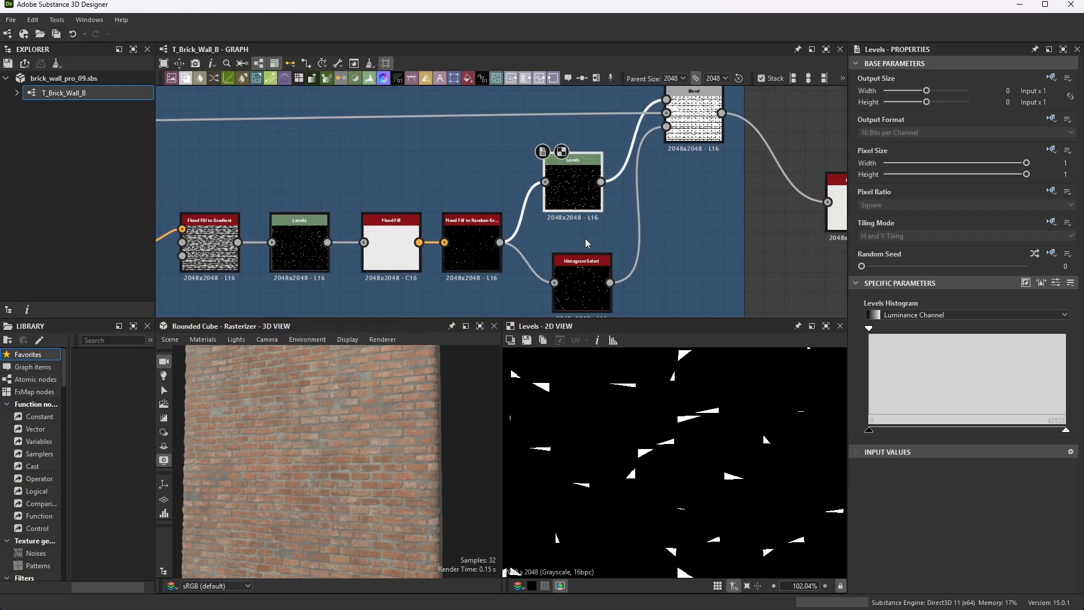
Examine how the Levels and Histogram Select nodes feed into the Blend node at the end of the Bricks Shape frame
scroll(594, 176, up, 6)
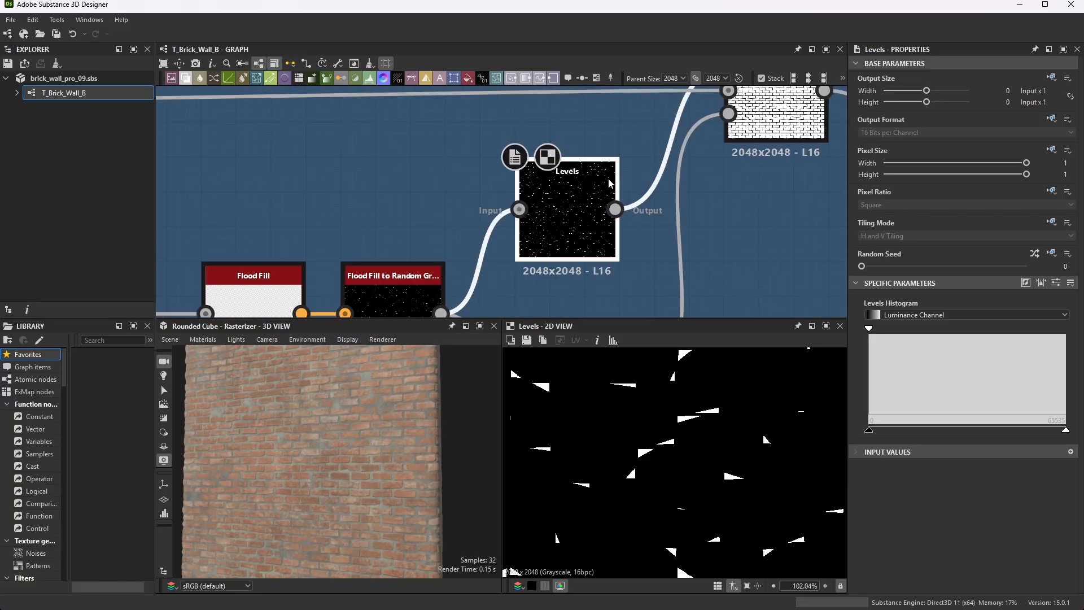
scroll(610, 182, down, 5)
scroll(611, 246, up, 7)
scroll(582, 254, down, 8)
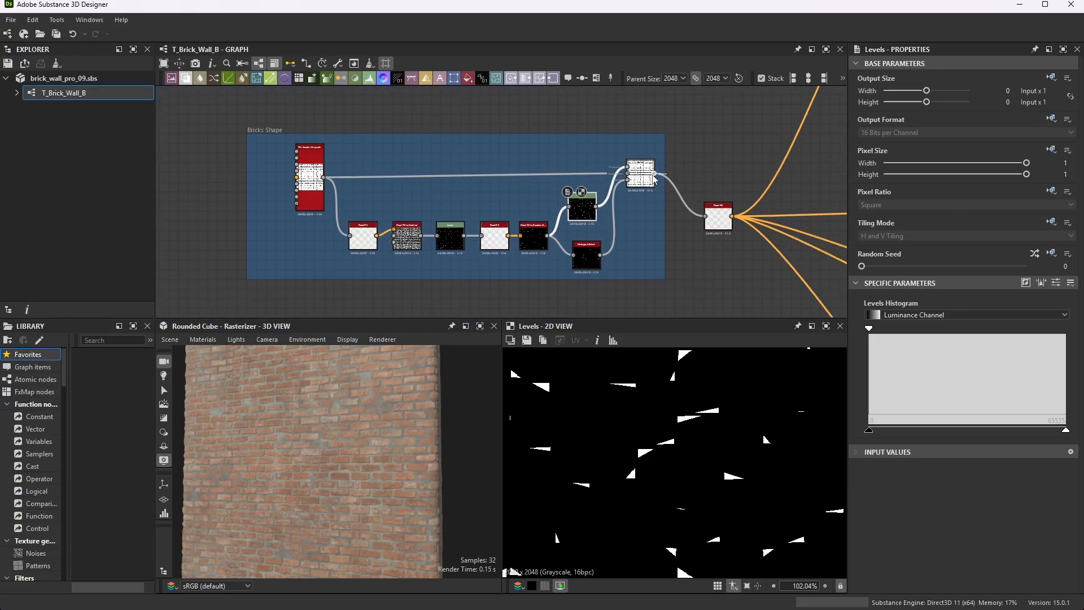
scroll(632, 176, up, 6)
scroll(599, 172, down, 4)
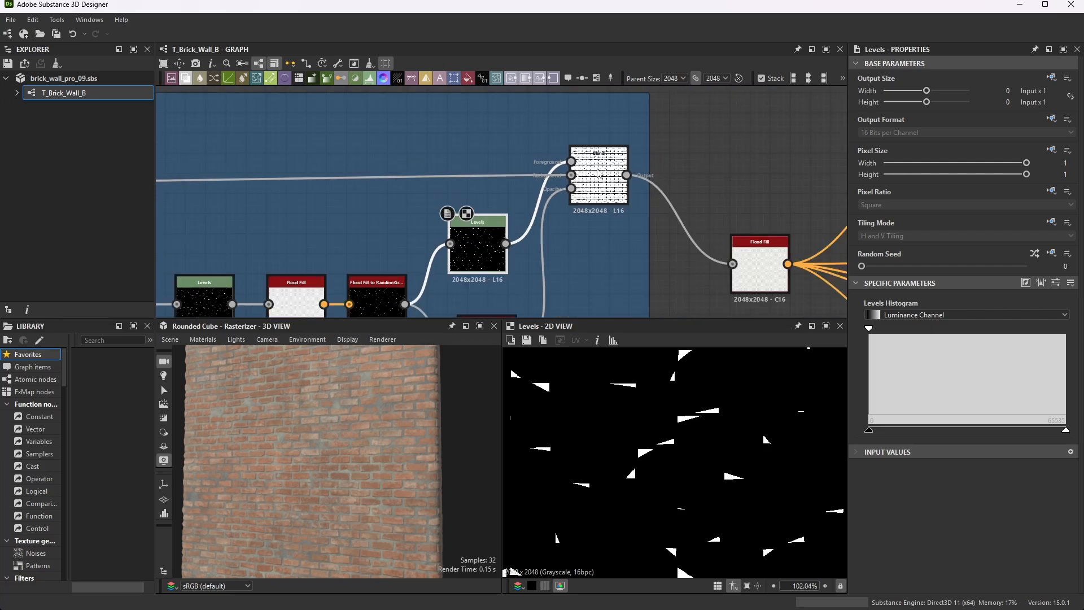
scroll(600, 187, up, 1)
scroll(604, 167, down, 3)
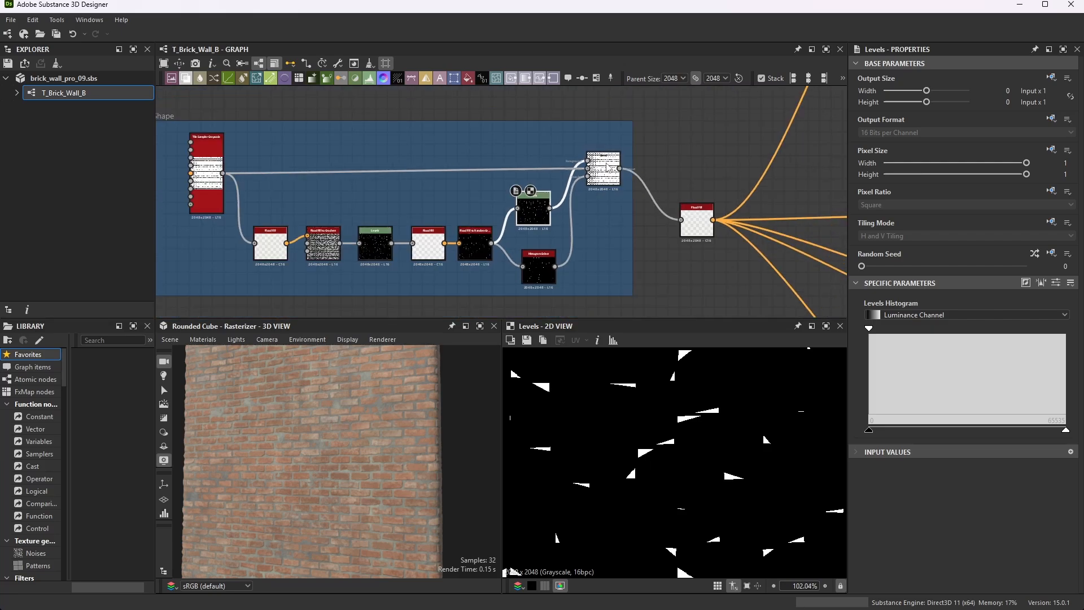
Select the Blend node closing the Bricks Shape frame and review its Subtract blending mode and input connections
click(612, 175)
scroll(685, 182, up, 4)
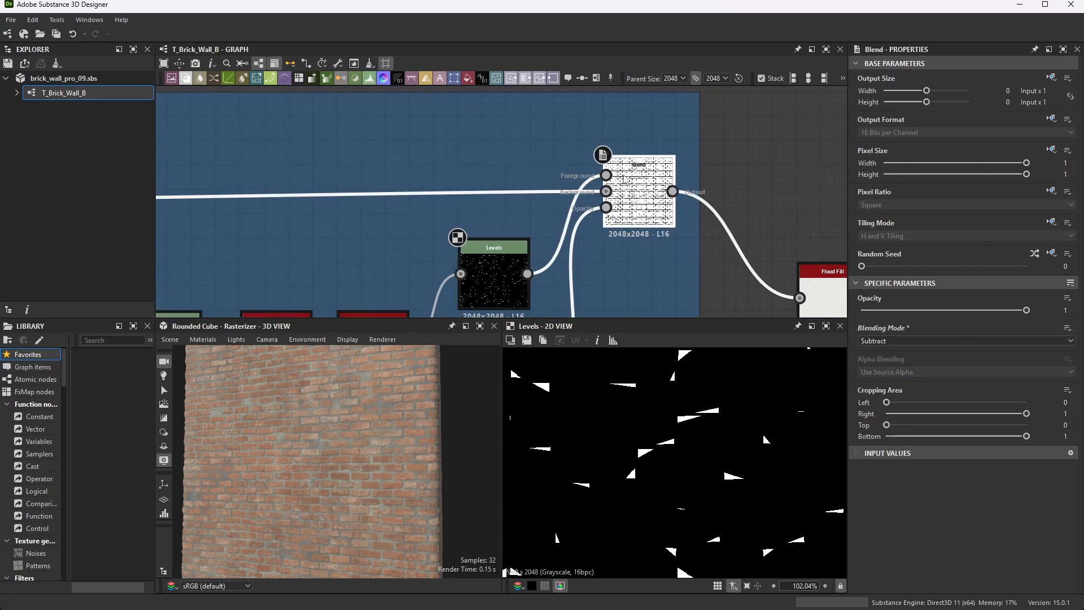
scroll(582, 250, down, 4)
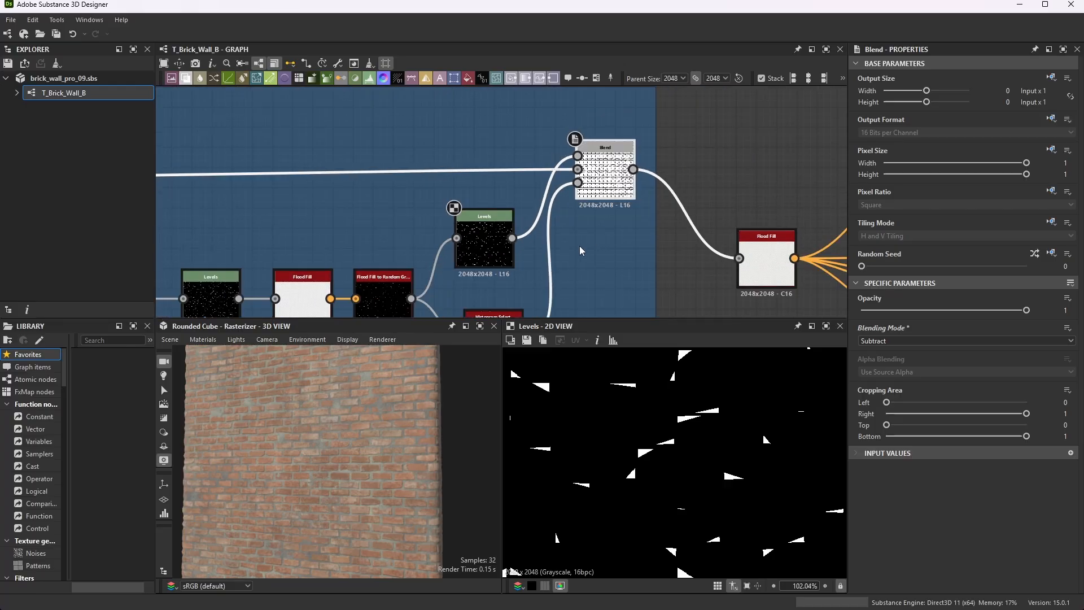
scroll(623, 150, up, 4)
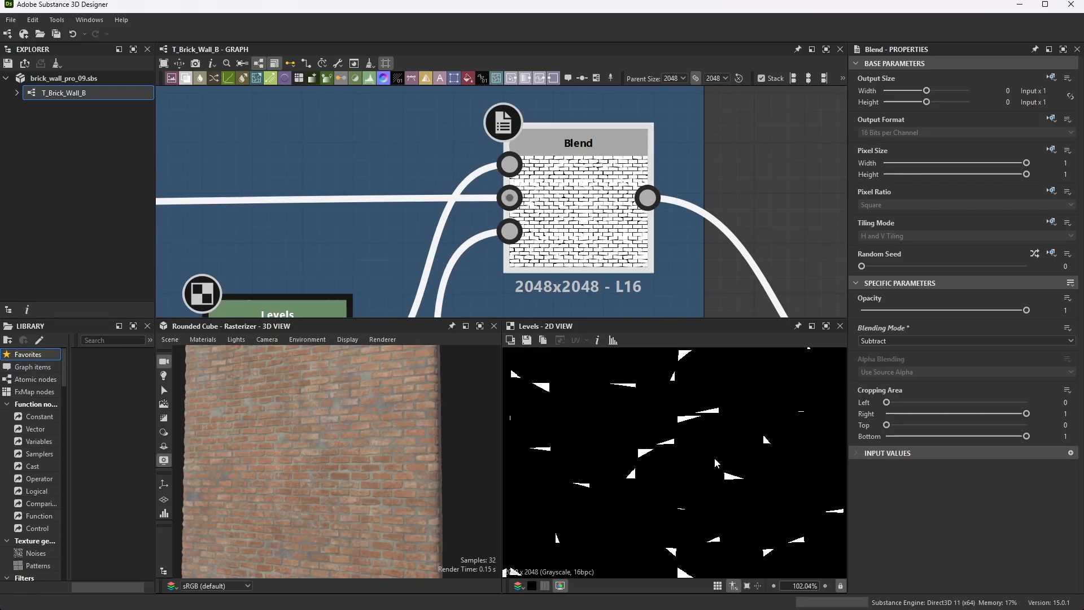
scroll(690, 398, down, 3)
scroll(703, 423, down, 1)
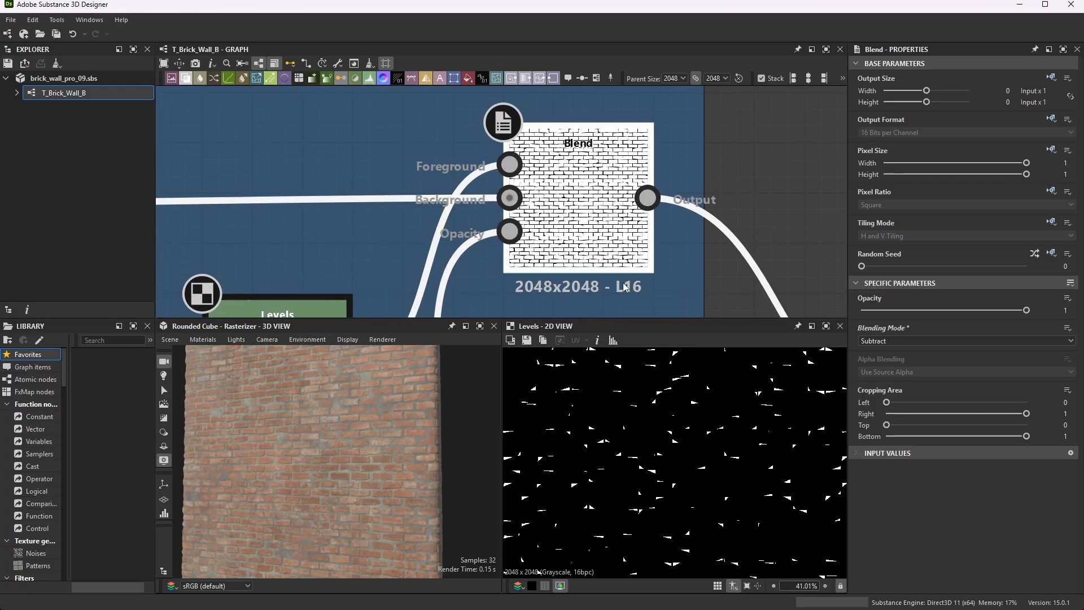
Show the Blend node's output in the 2D view and trace its inputs back to Tile Sampler Grayscale, Levels and Histogram Select
double_click(588, 214)
scroll(680, 225, down, 5)
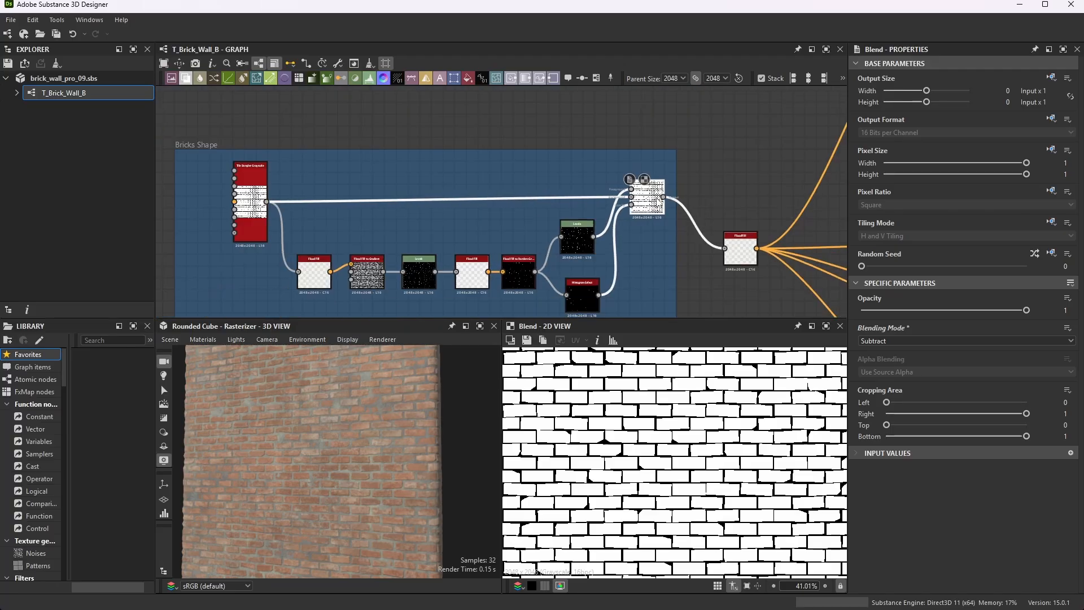
scroll(270, 181, up, 6)
scroll(273, 139, down, 2)
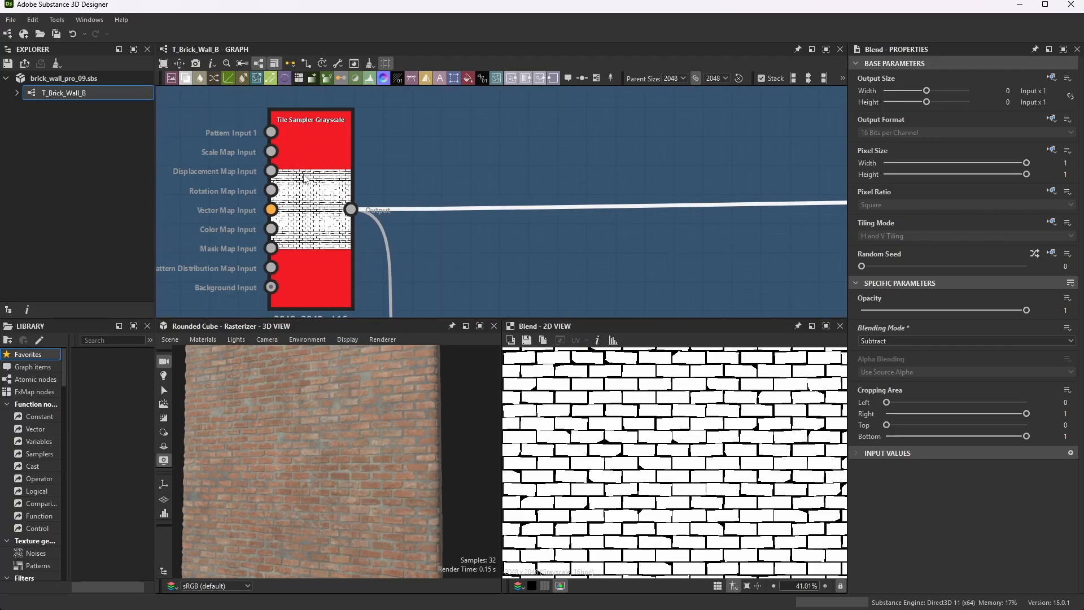
scroll(303, 176, down, 4)
scroll(703, 187, up, 6)
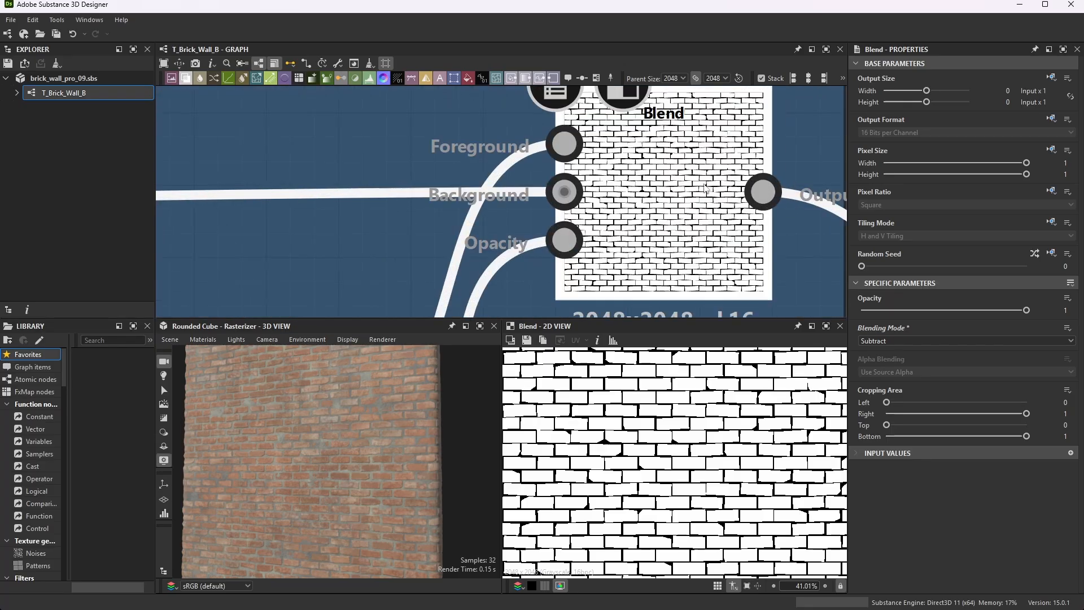
scroll(676, 209, down, 5)
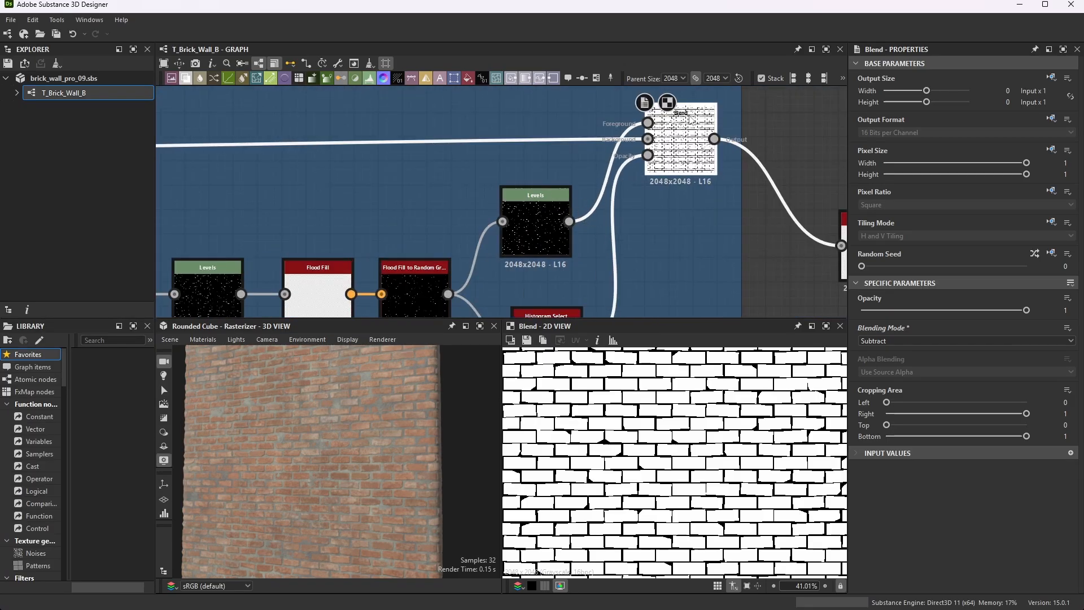
scroll(585, 174, up, 3)
scroll(583, 191, down, 5)
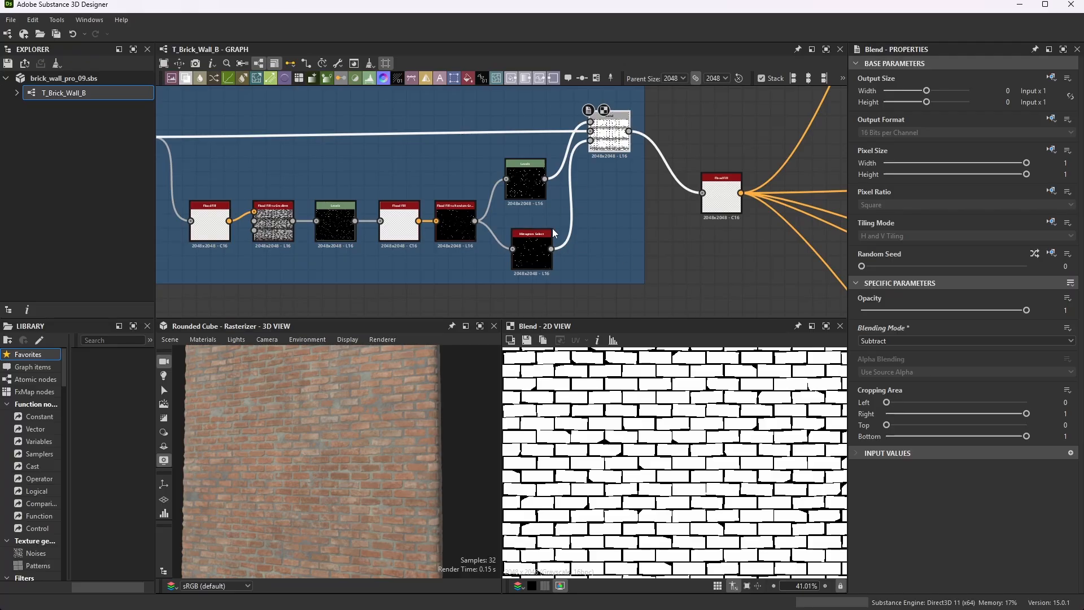
scroll(623, 143, up, 5)
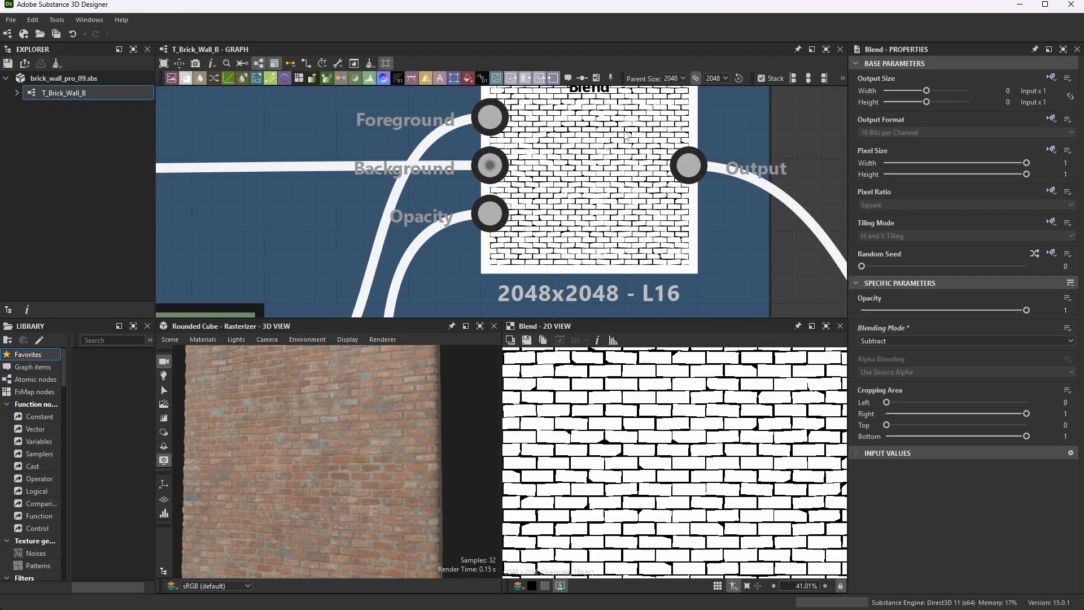
Inspect the cut brick corners in the Blend output, both close up and across the whole pattern
scroll(650, 450, up, 3)
scroll(649, 451, up, 3)
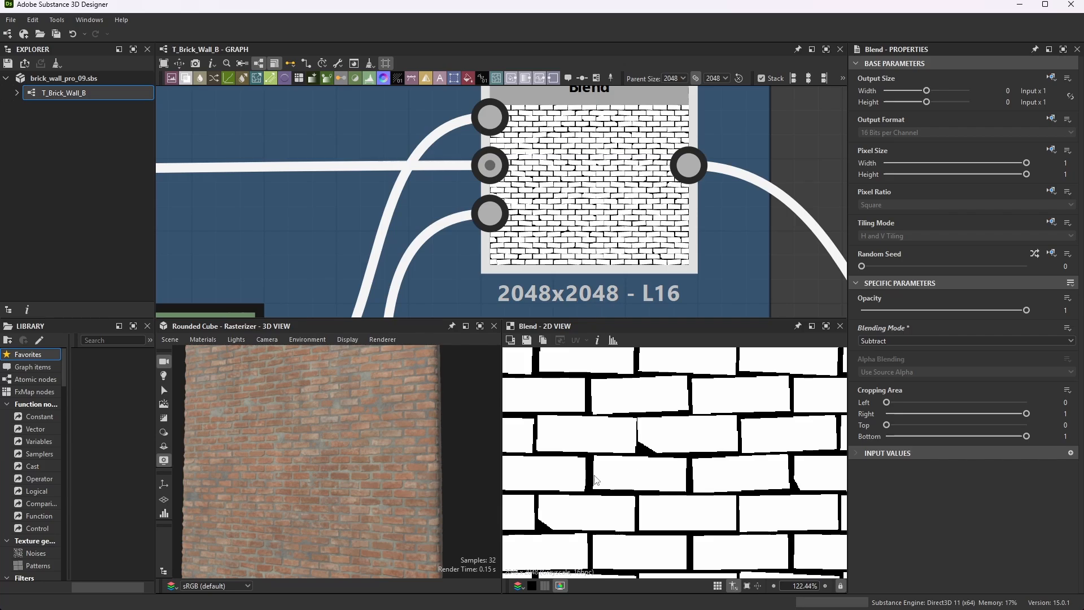
scroll(741, 440, down, 6)
scroll(762, 460, up, 6)
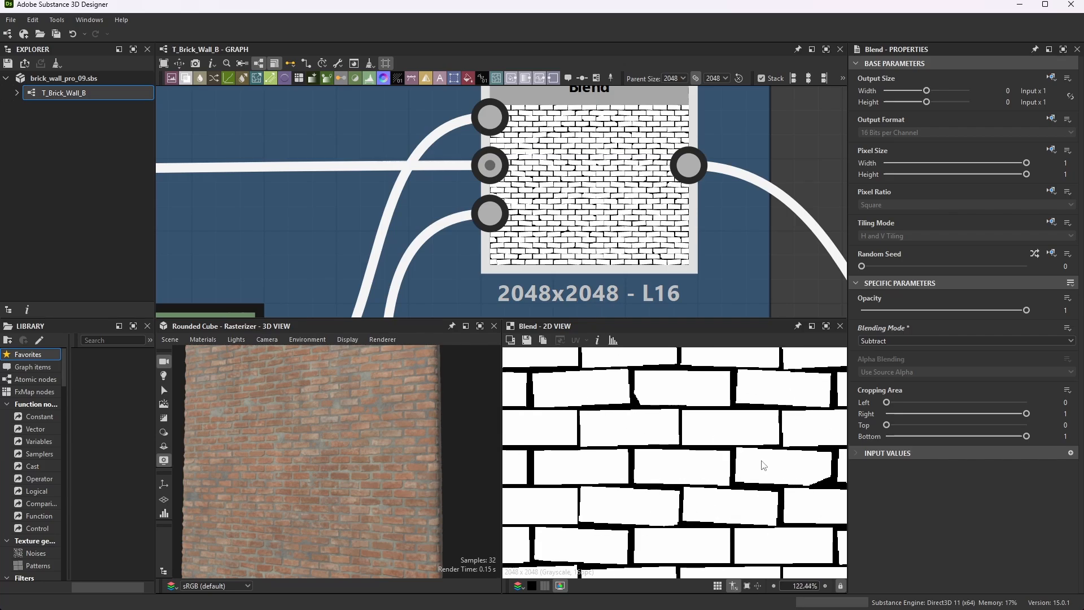
scroll(778, 492, down, 8)
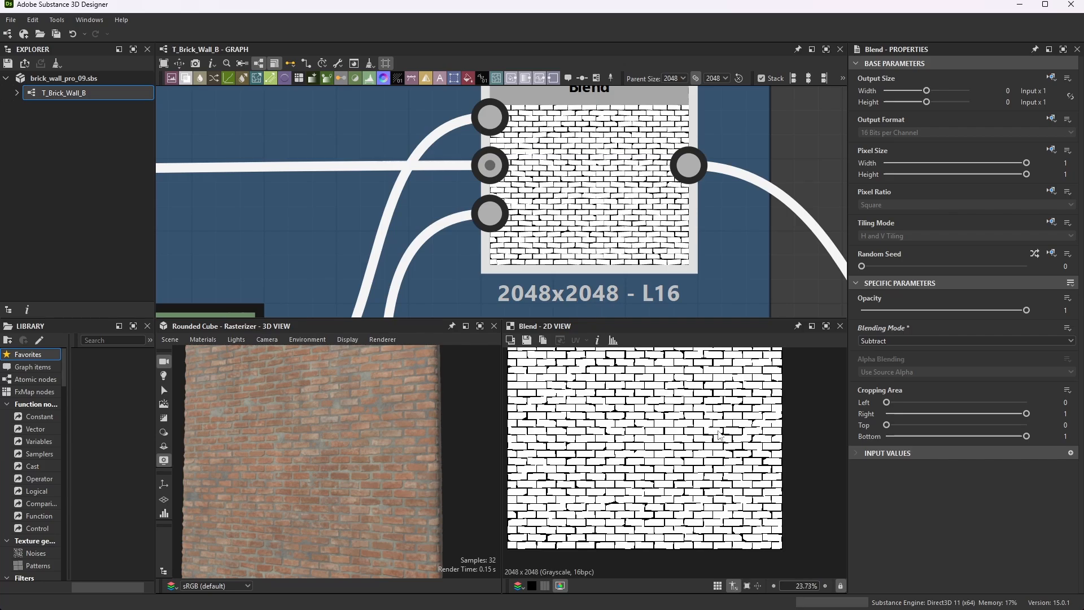
scroll(585, 206, down, 10)
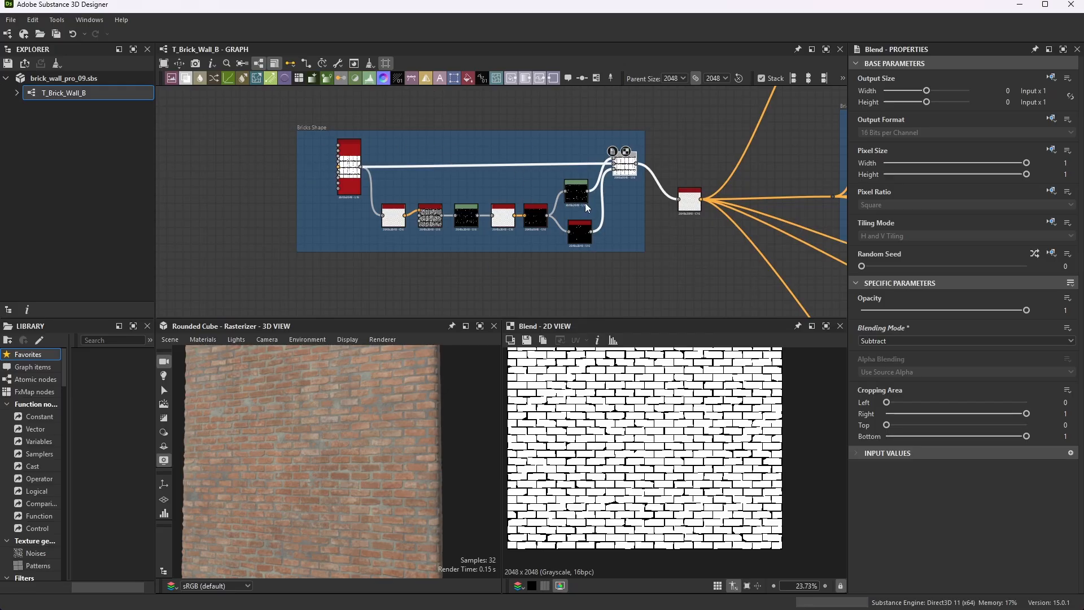
scroll(704, 364, up, 2)
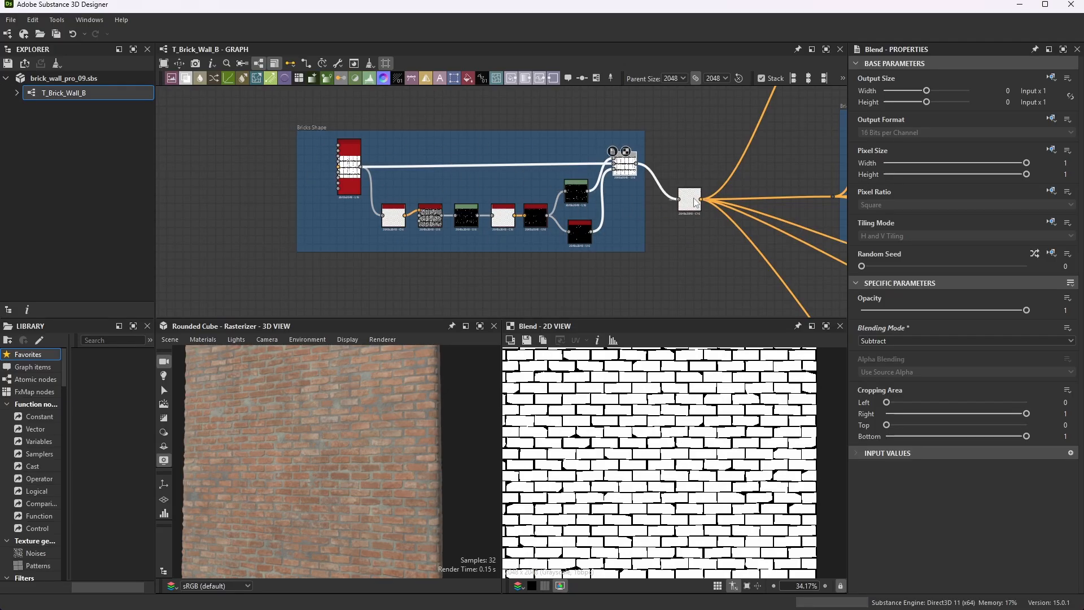
scroll(677, 468, up, 3)
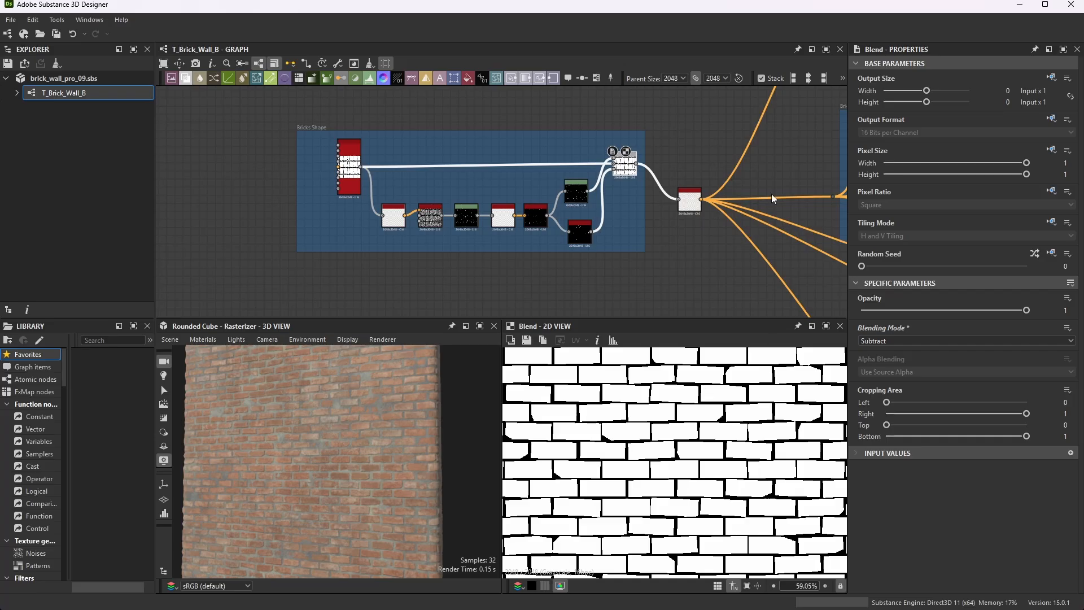
Preview the Histogram Select mask in the 2D view and review its Random Seed and instance parameters
scroll(556, 226, up, 3)
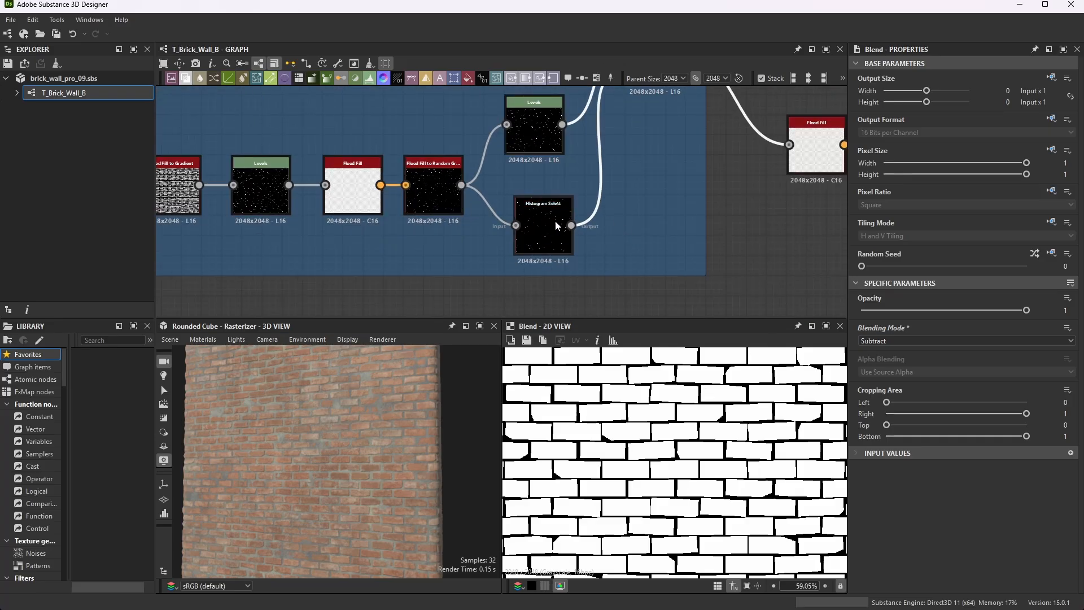
click(541, 219)
scroll(1073, 497, down, 2)
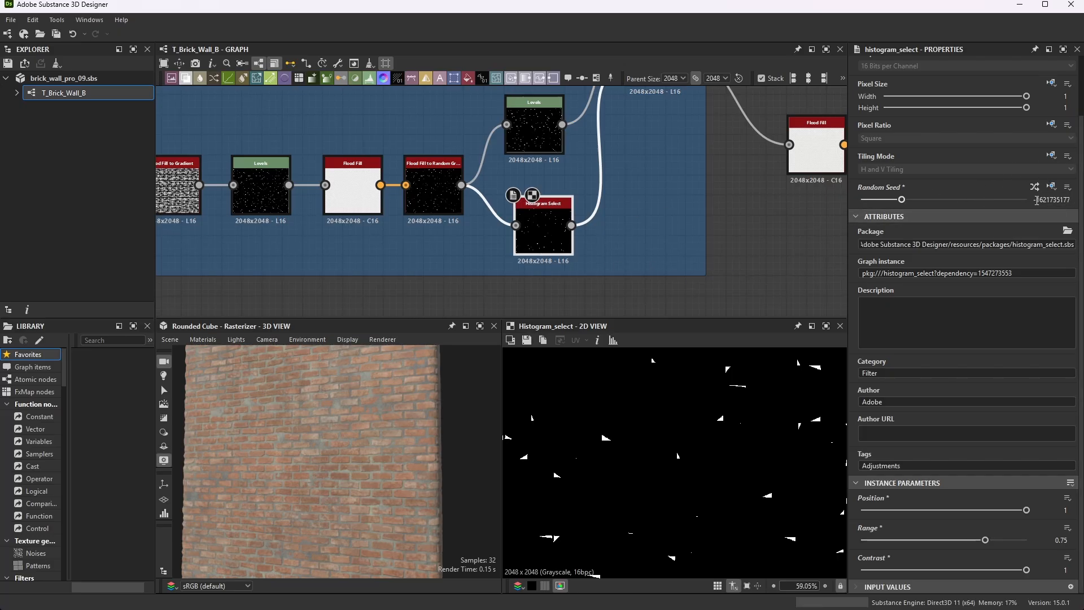
Return the 2D view to the Blend node's output and look over the connection leading out of it
scroll(498, 238, down, 4)
scroll(570, 164, up, 5)
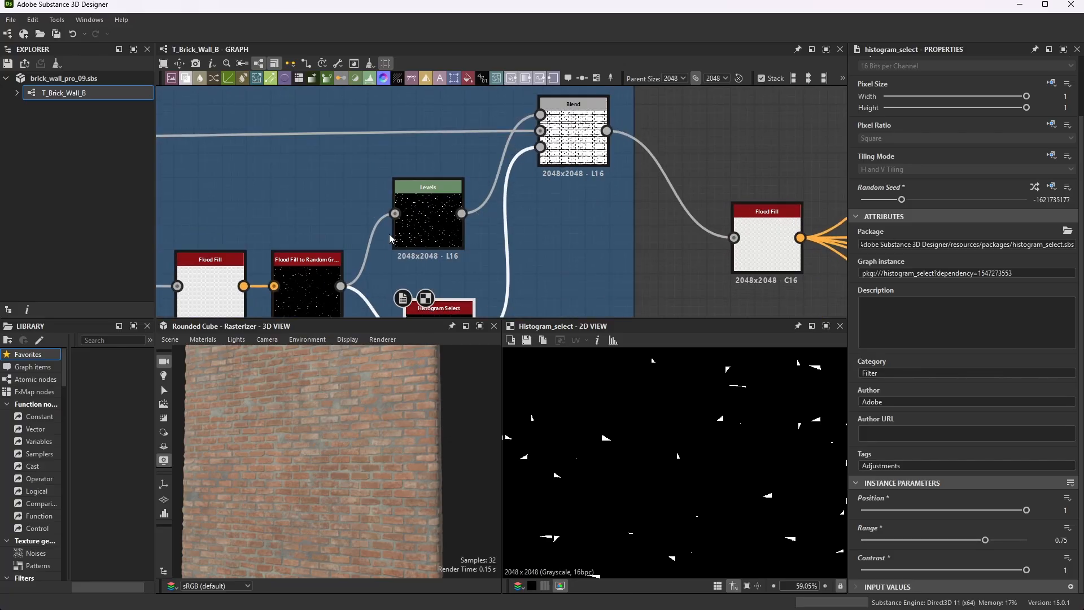
scroll(472, 219, down, 4)
scroll(565, 215, up, 4)
double_click(444, 122)
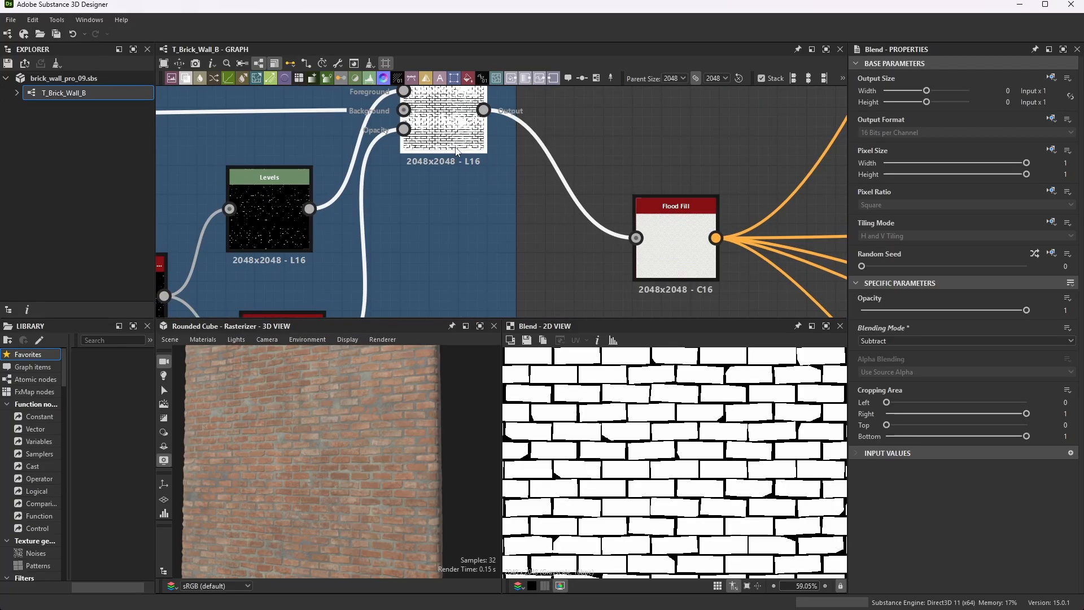
scroll(462, 129, down, 2)
scroll(462, 129, up, 2)
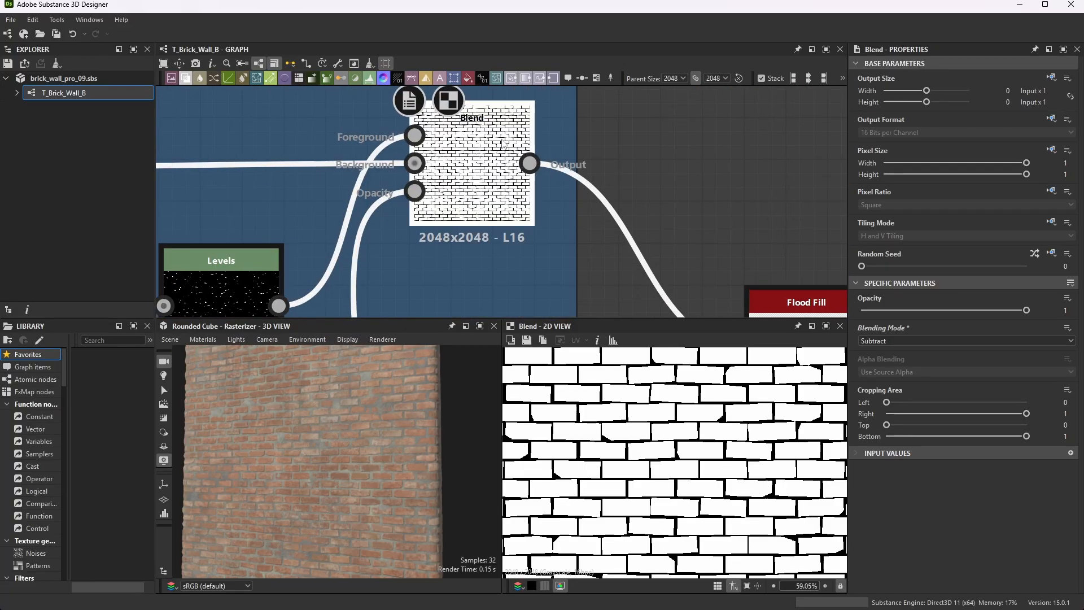
Preview the Flood Fill node that follows the Blend in the 2D view and compare it with the Blend thumbnail
scroll(462, 129, down, 2)
scroll(614, 218, up, 3)
double_click(614, 219)
scroll(641, 226, down, 2)
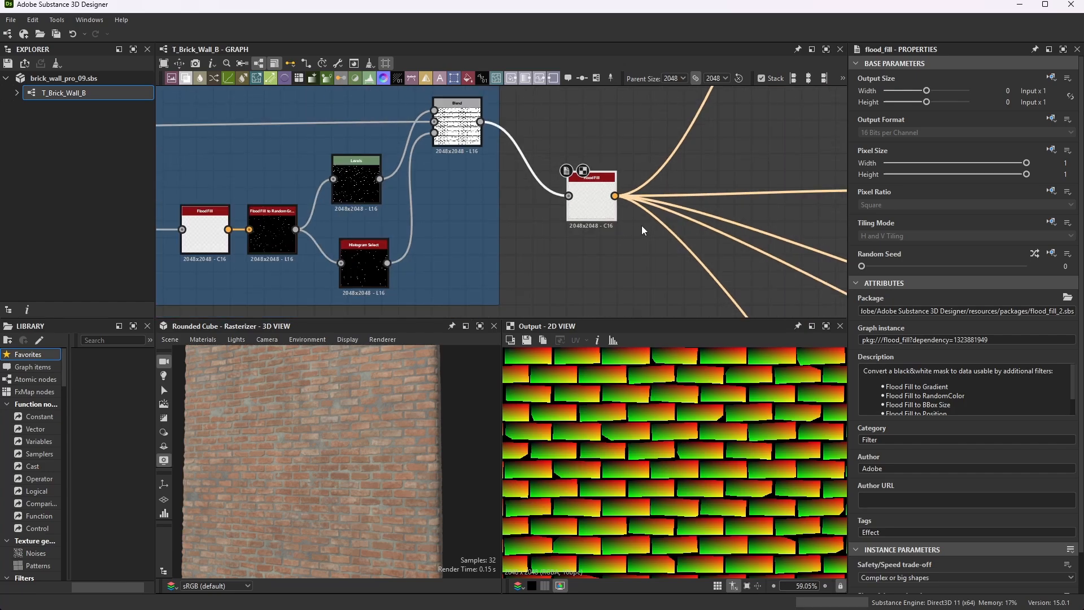
scroll(642, 226, up, 3)
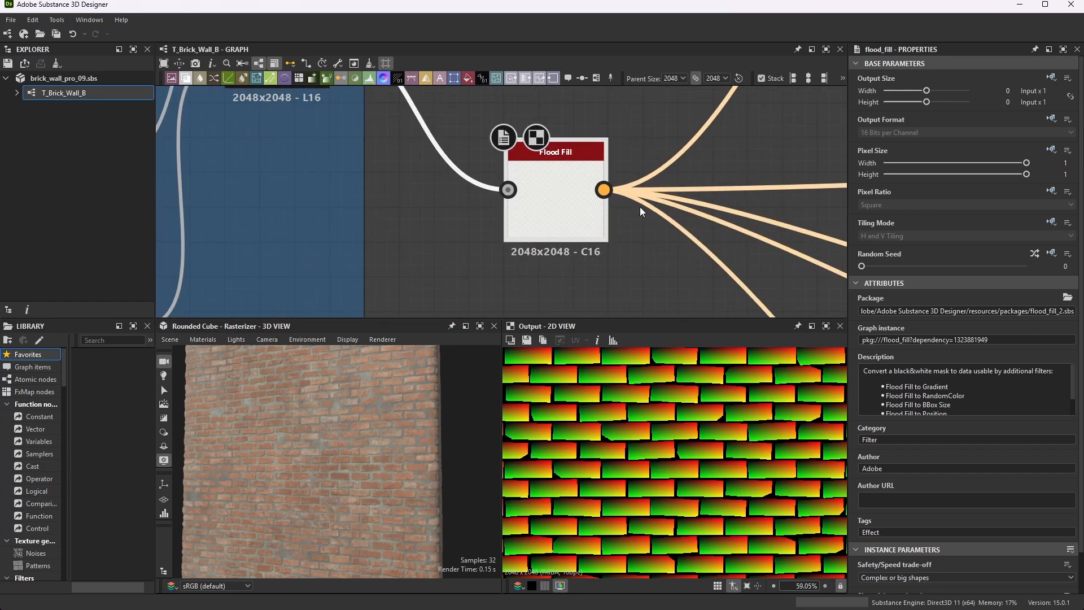
scroll(642, 212, down, 3)
scroll(407, 132, up, 4)
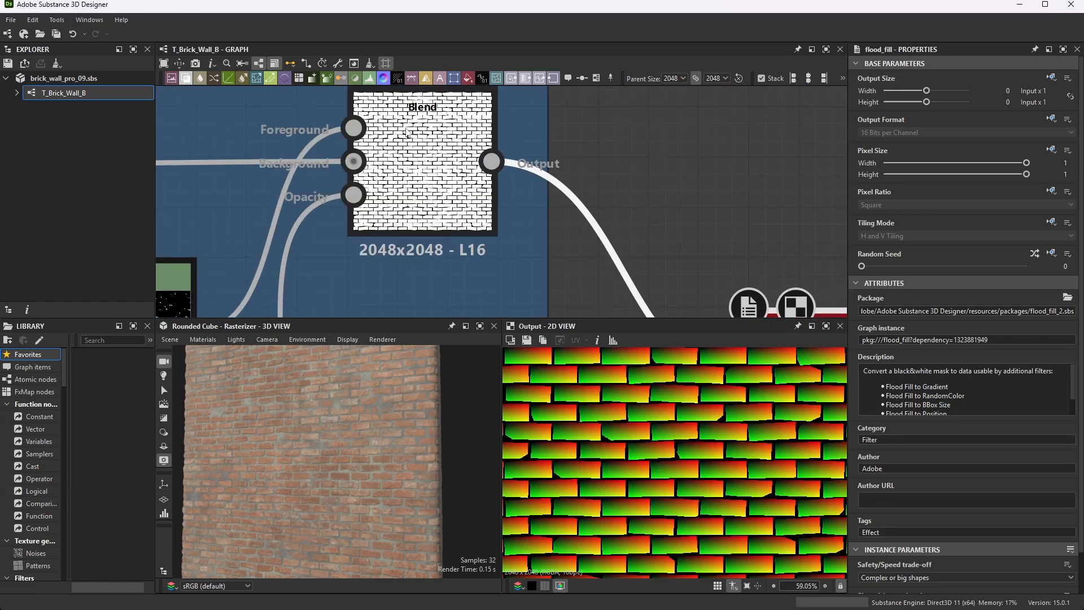
Review the whole Bricks Shape frame, from Tile Sampler Grayscale through to the final Blend
scroll(485, 174, down, 4)
scroll(293, 146, up, 3)
scroll(365, 142, up, 3)
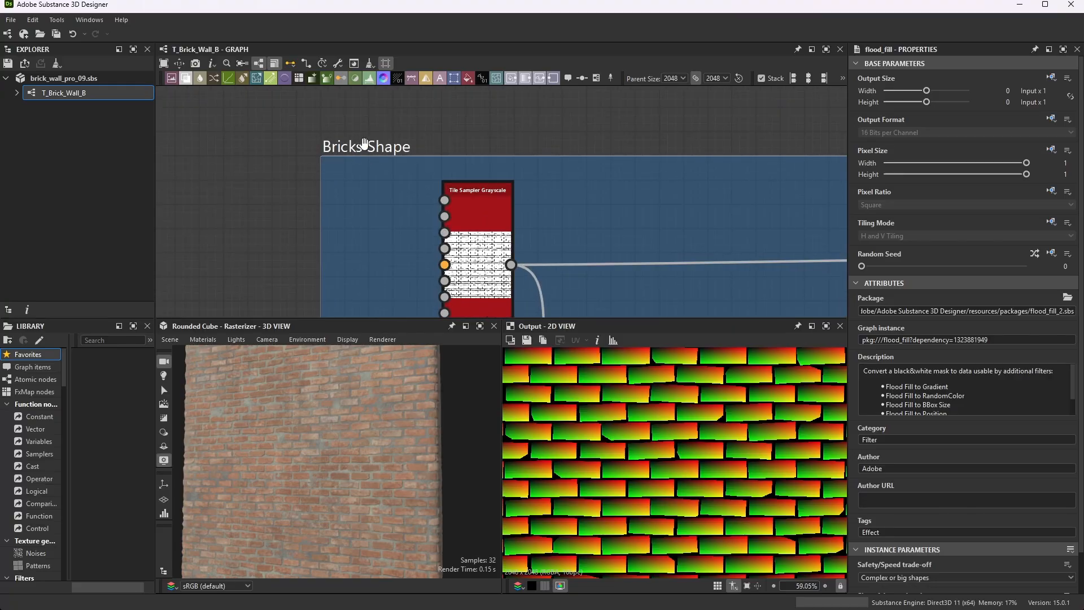
scroll(395, 146, down, 4)
scroll(601, 217, down, 3)
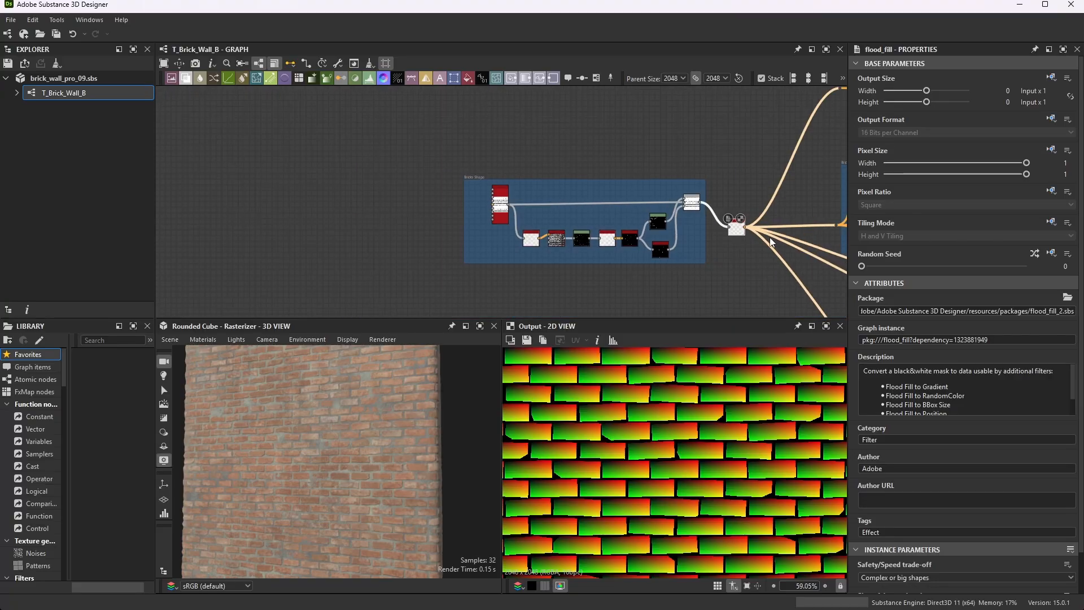
Examine the Mask input of the Flood Fill node outside the frame and the branches leaving its BBox output
scroll(771, 237, up, 5)
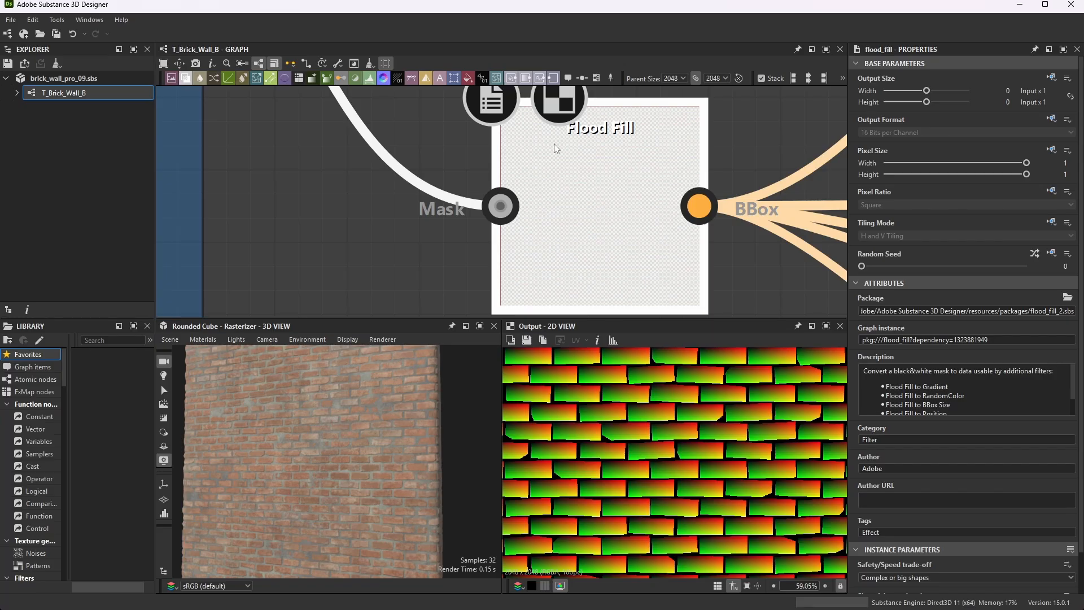
scroll(598, 166, down, 5)
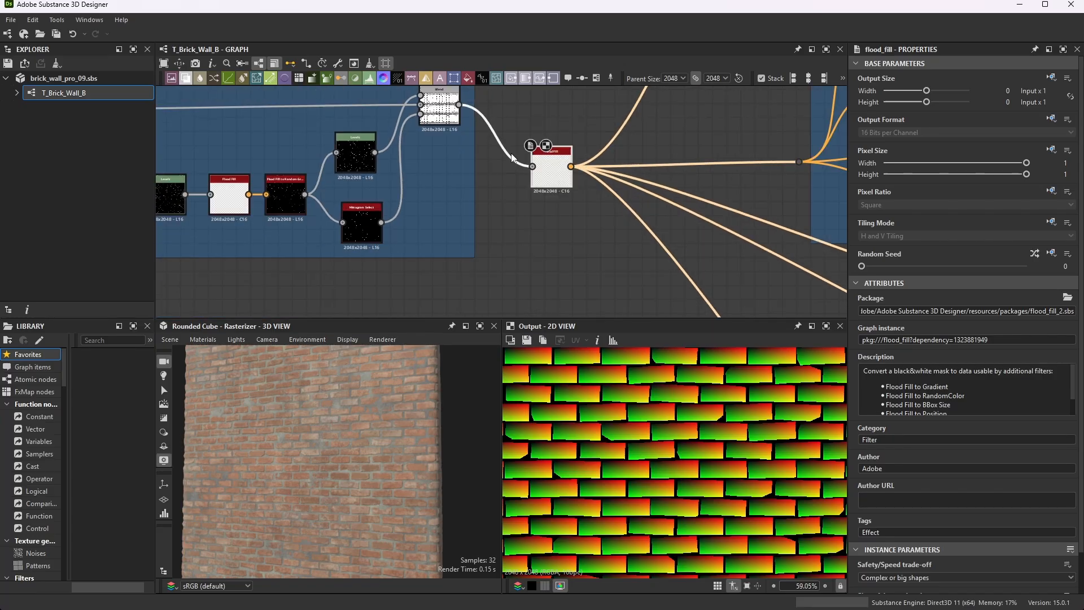
scroll(599, 167, up, 1)
scroll(534, 178, down, 2)
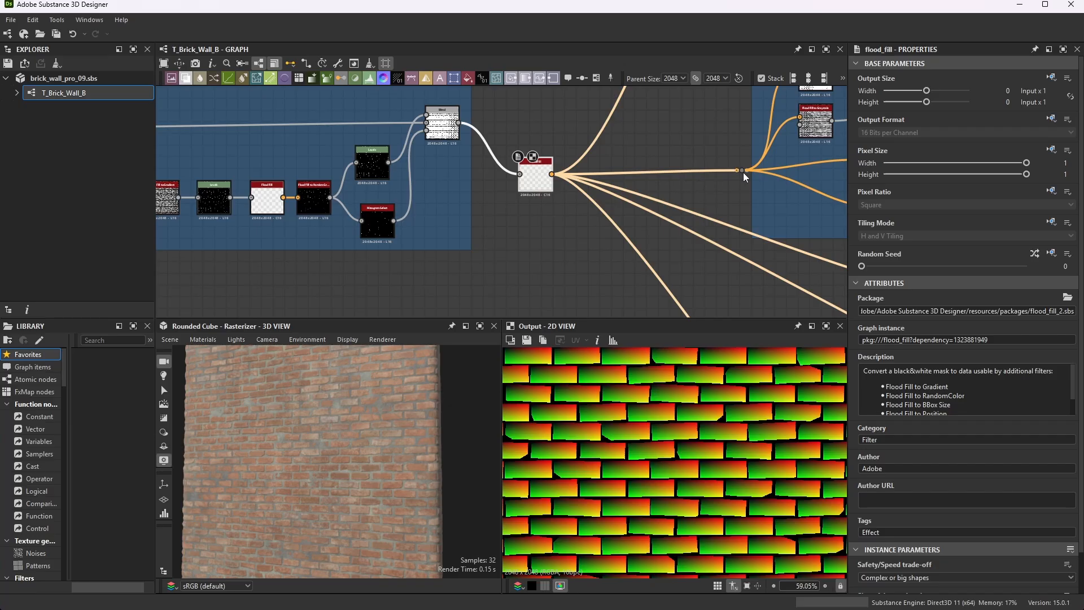
Insert a Dot node right after the Flood Fill outside the frame, routing all its outgoing connections through it
scroll(743, 171, down, 2)
scroll(744, 161, up, 4)
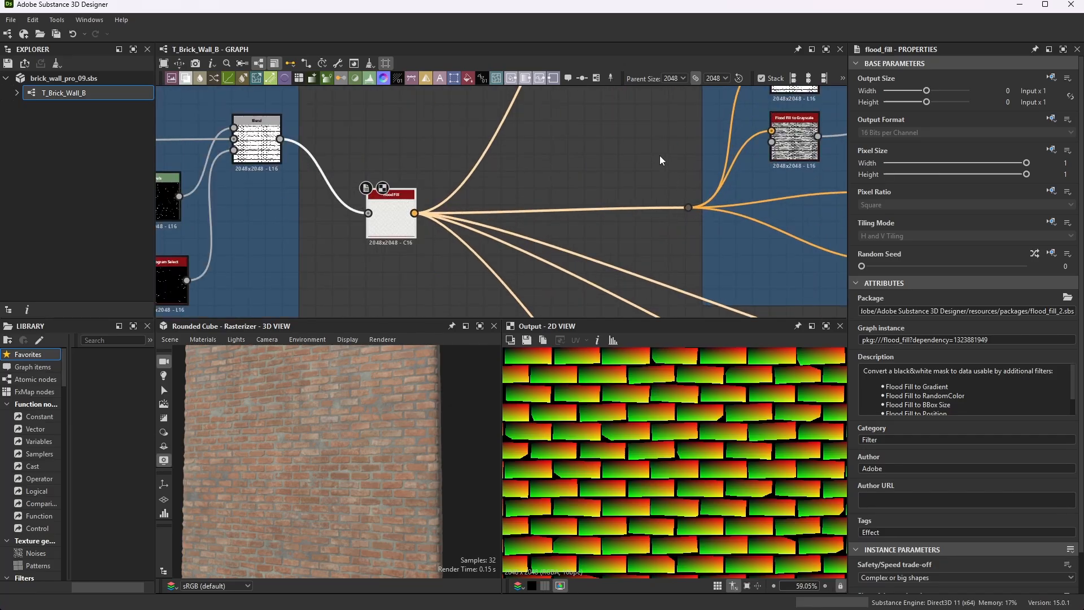
click(583, 78)
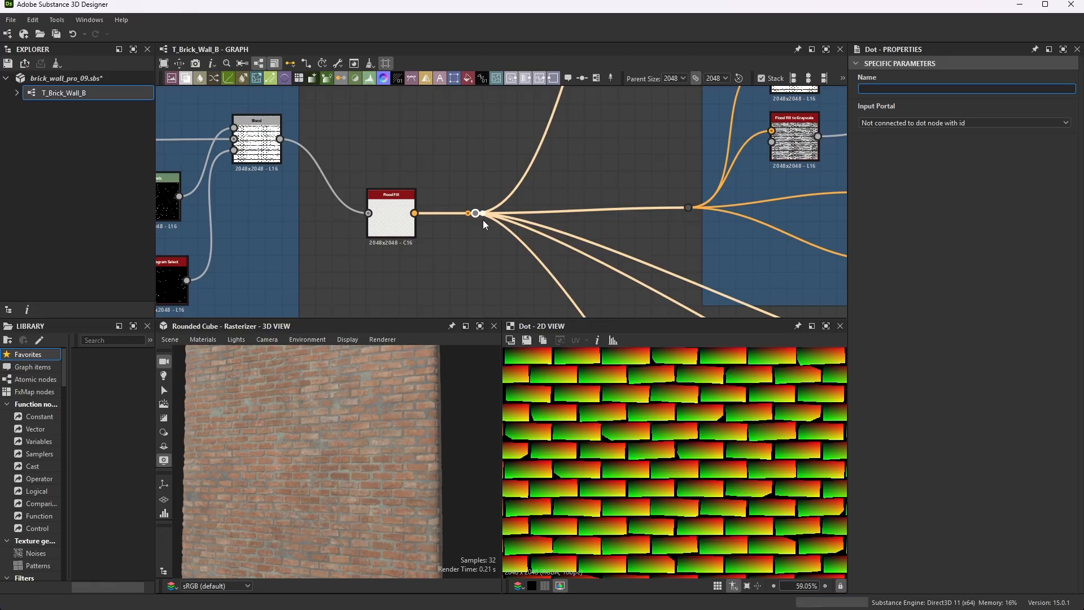
Undo the insertion of the Dot node after the Flood Fill so its outgoing branches connect directly again
click(32, 20)
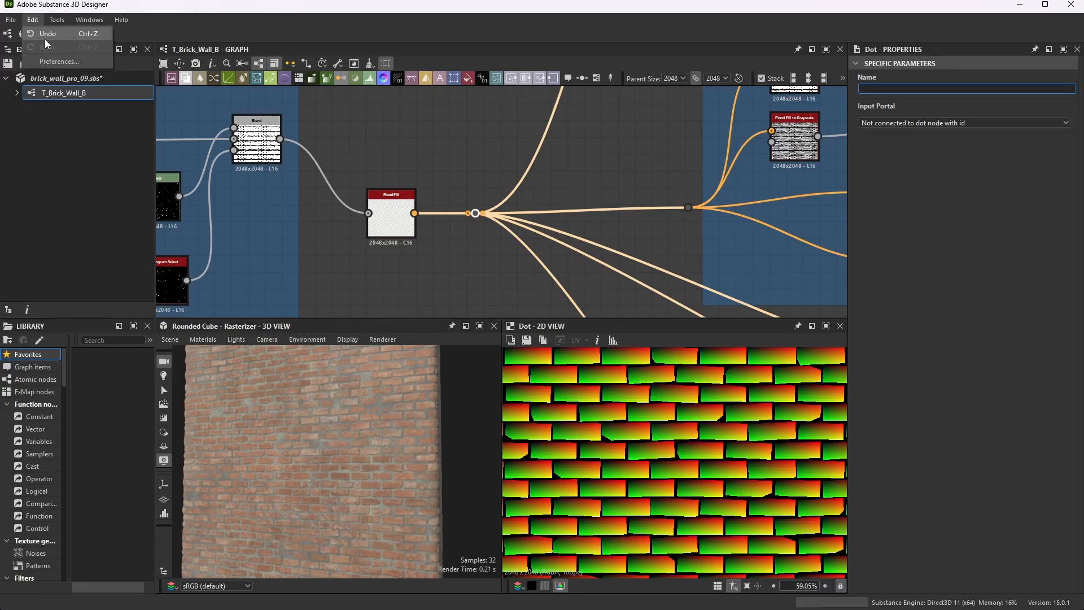
click(44, 33)
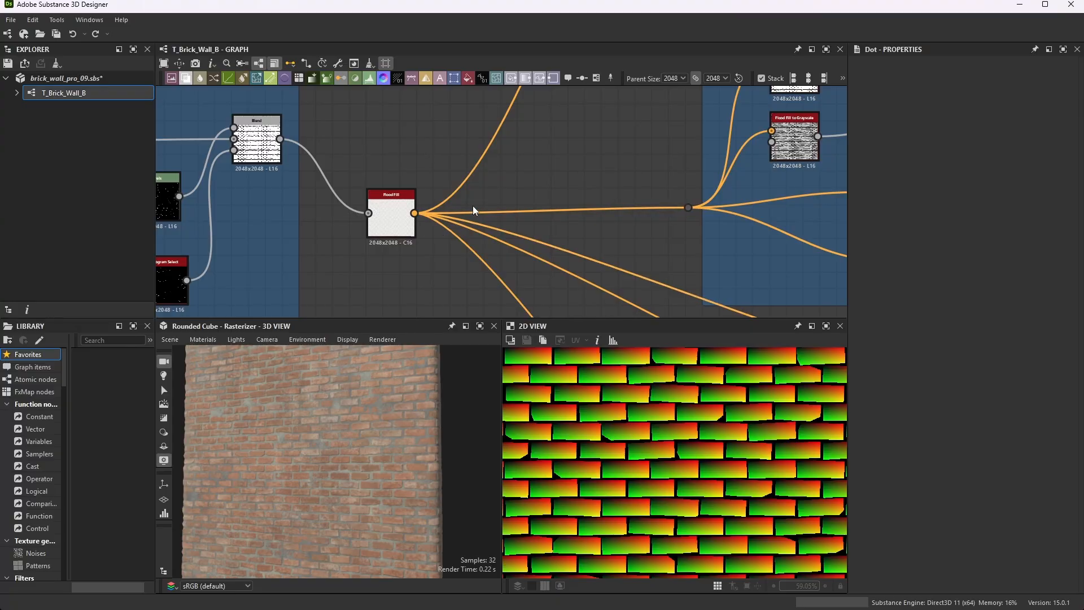
scroll(474, 204, down, 3)
scroll(581, 201, down, 3)
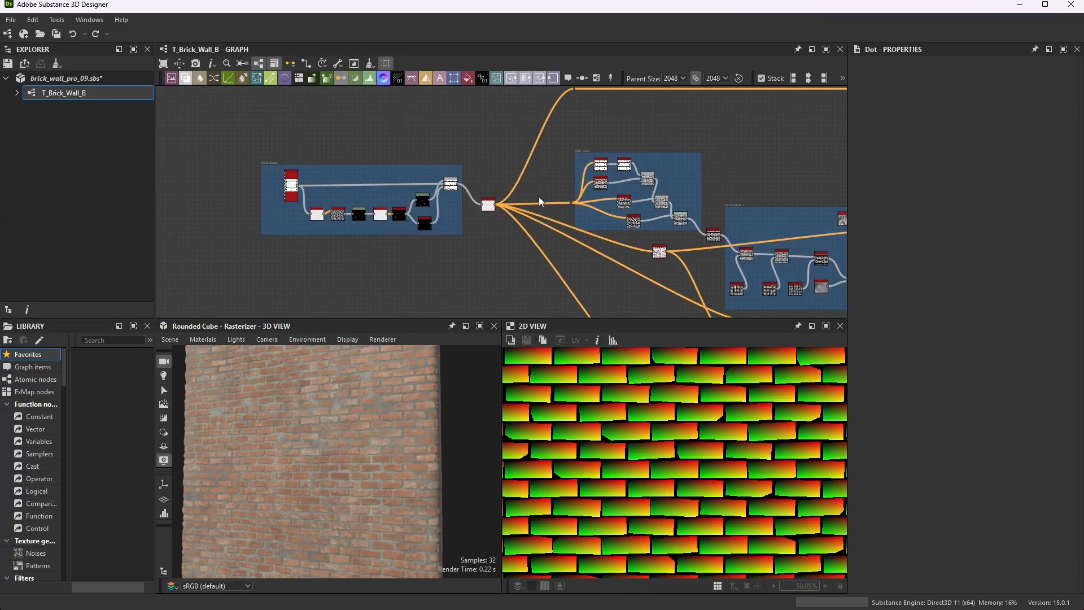
Examine how the Flood Fill after the Bricks Shape frame feeds the four Flood Fill branches of the Brick Bevel frame
scroll(707, 223, up, 4)
scroll(554, 152, down, 3)
scroll(549, 113, up, 2)
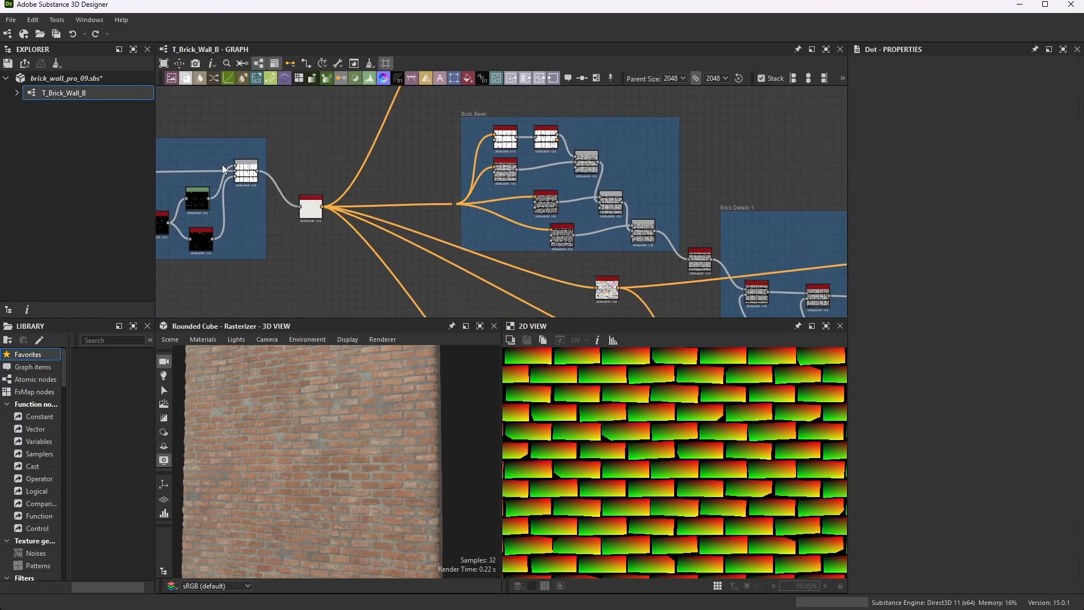
scroll(223, 166, up, 3)
scroll(606, 191, down, 6)
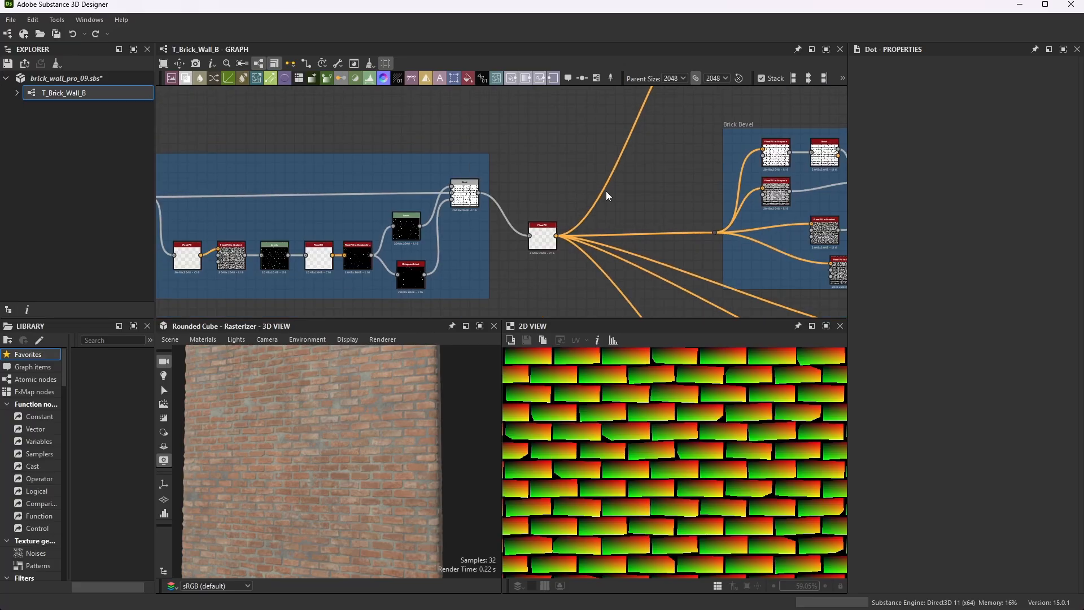
scroll(713, 181, up, 3)
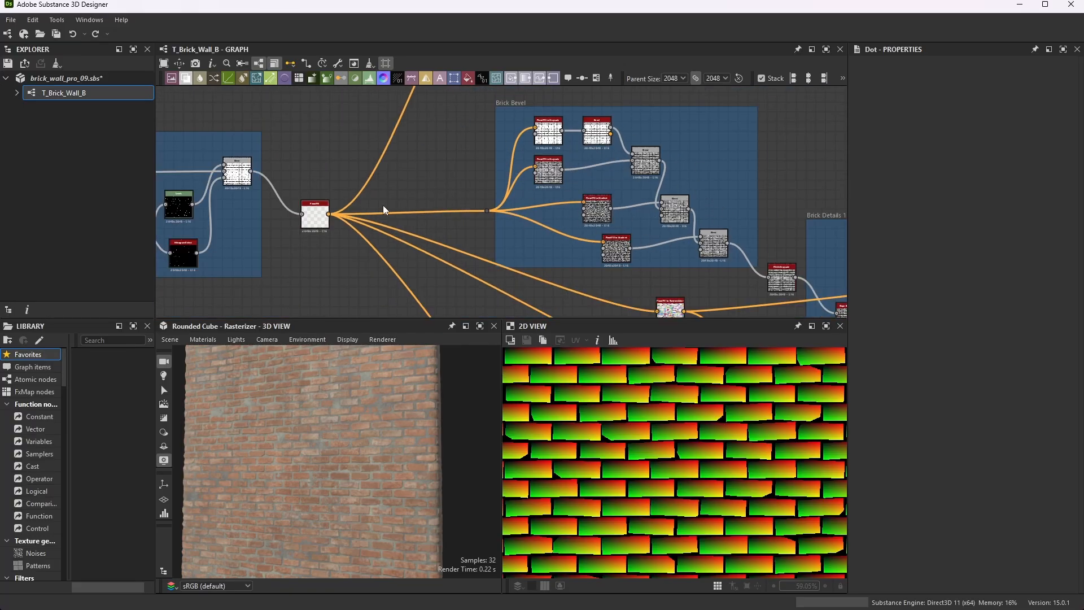
scroll(316, 218, up, 4)
scroll(439, 225, down, 4)
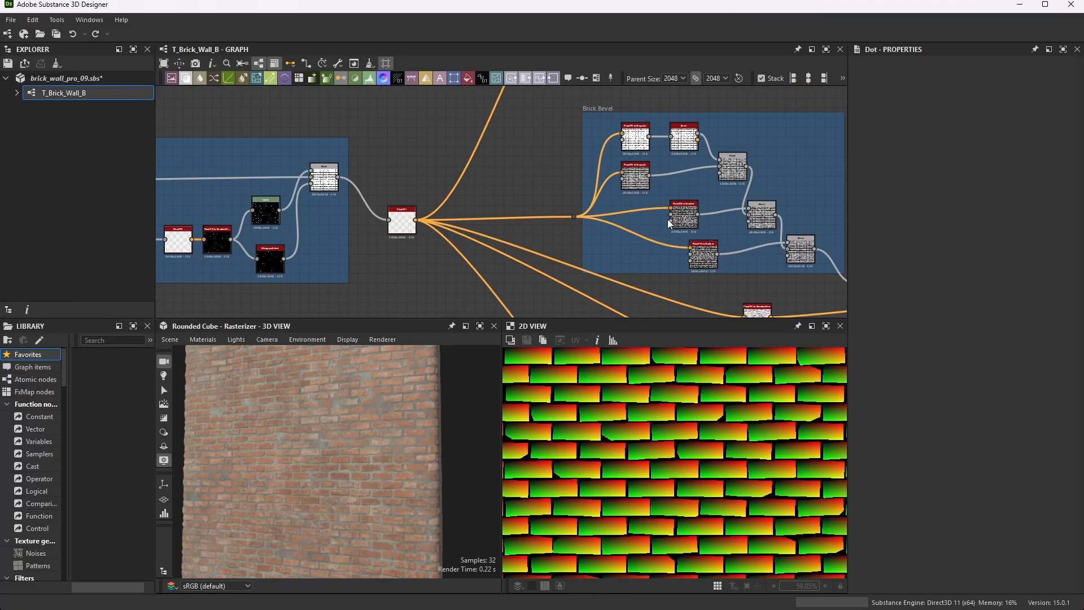
scroll(638, 217, up, 2)
middle_drag(556, 222, 516, 253)
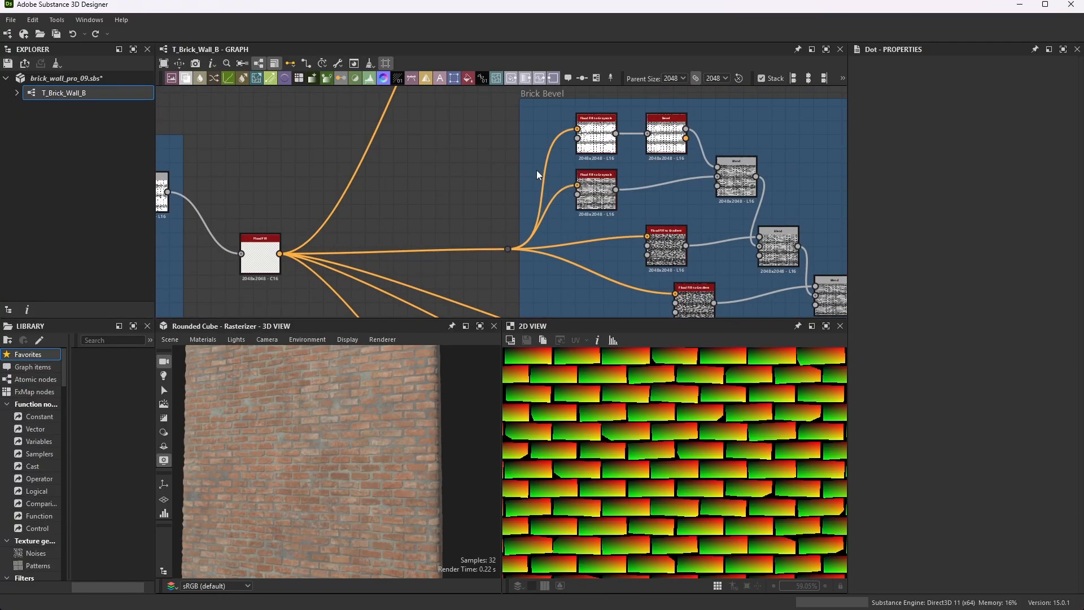
Preview the first Flood Fill to Grayscale node of the Brick Bevel frame in the 2D view
scroll(578, 126, up, 6)
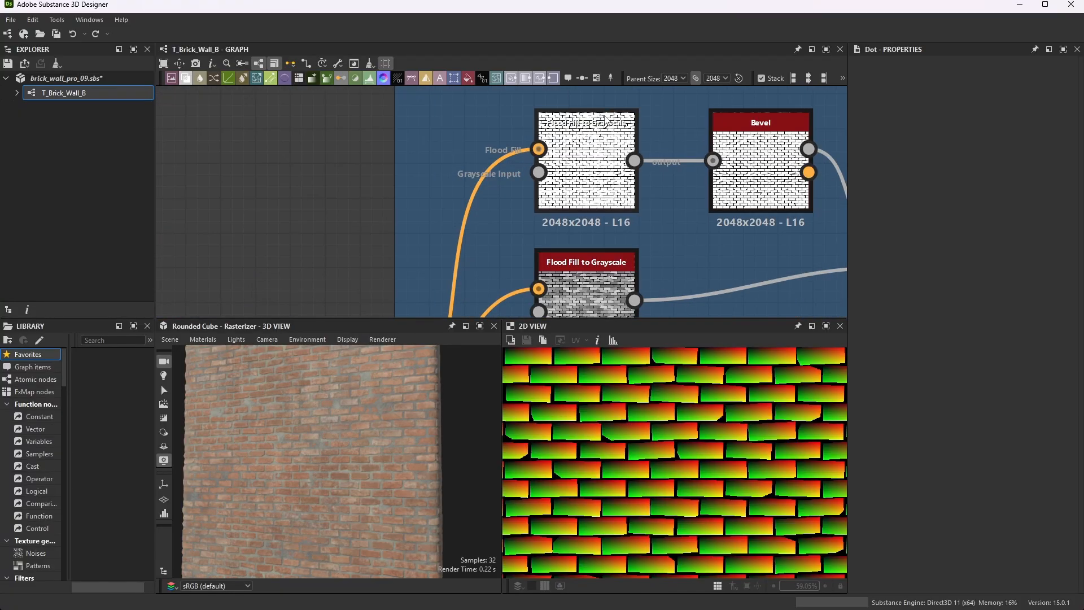
double_click(591, 176)
scroll(664, 401, down, 1)
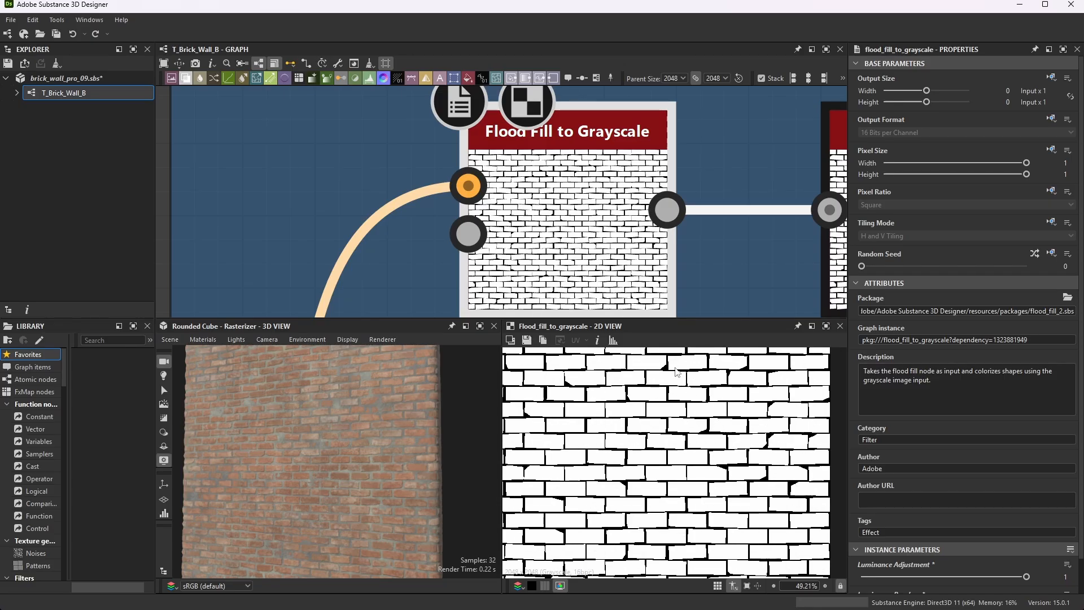
scroll(611, 138, down, 3)
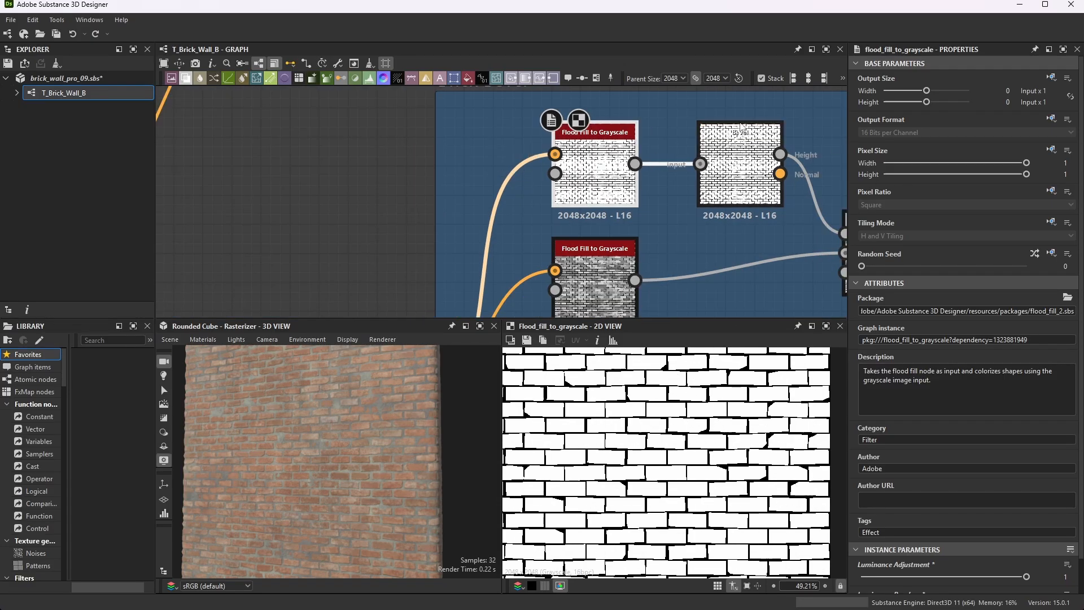
Preview the Bevel node's Height output, inspect the brick edges up close, and review the node's instance parameters
scroll(666, 159, up, 2)
double_click(726, 181)
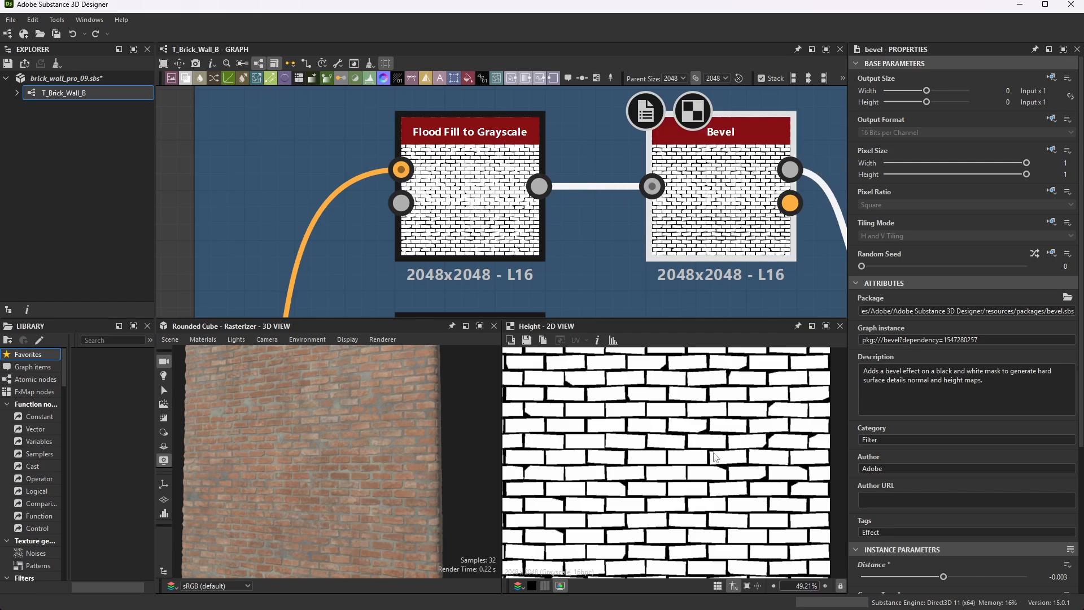
scroll(664, 433, up, 12)
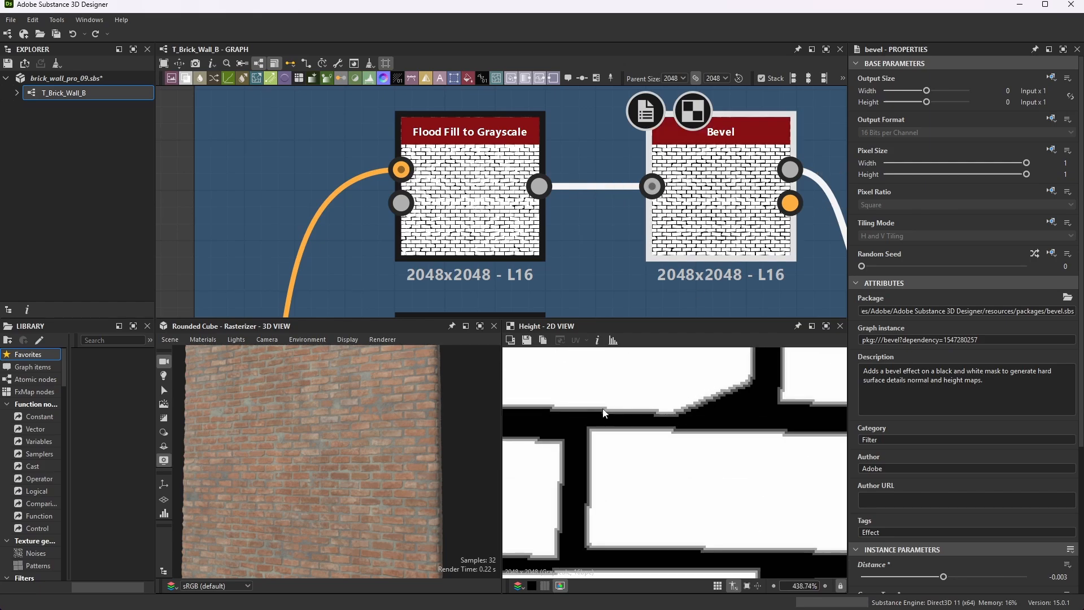
scroll(644, 151, down, 3)
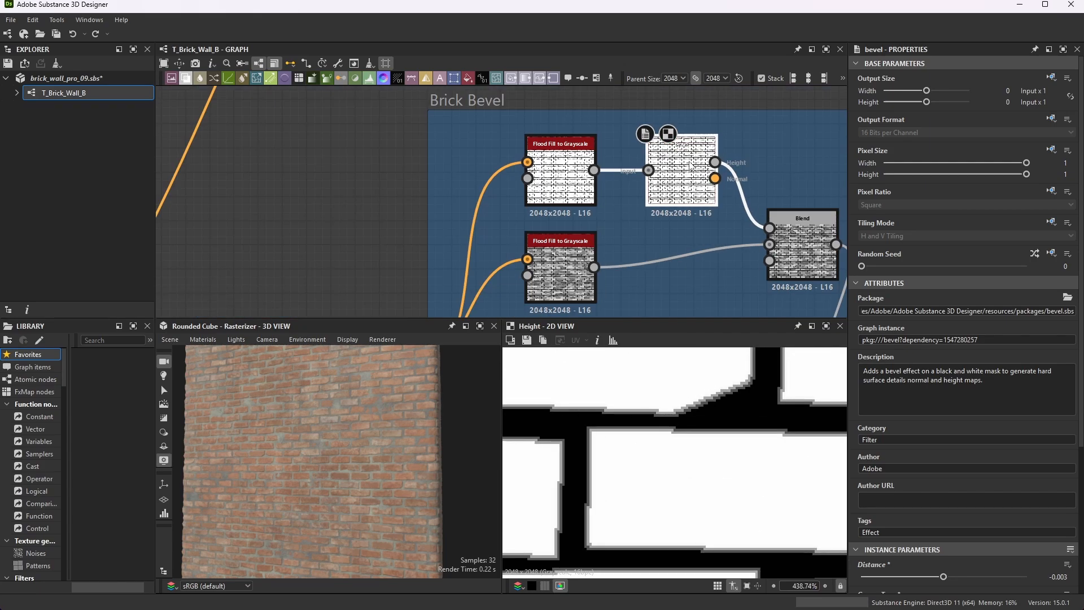
scroll(996, 498, down, 3)
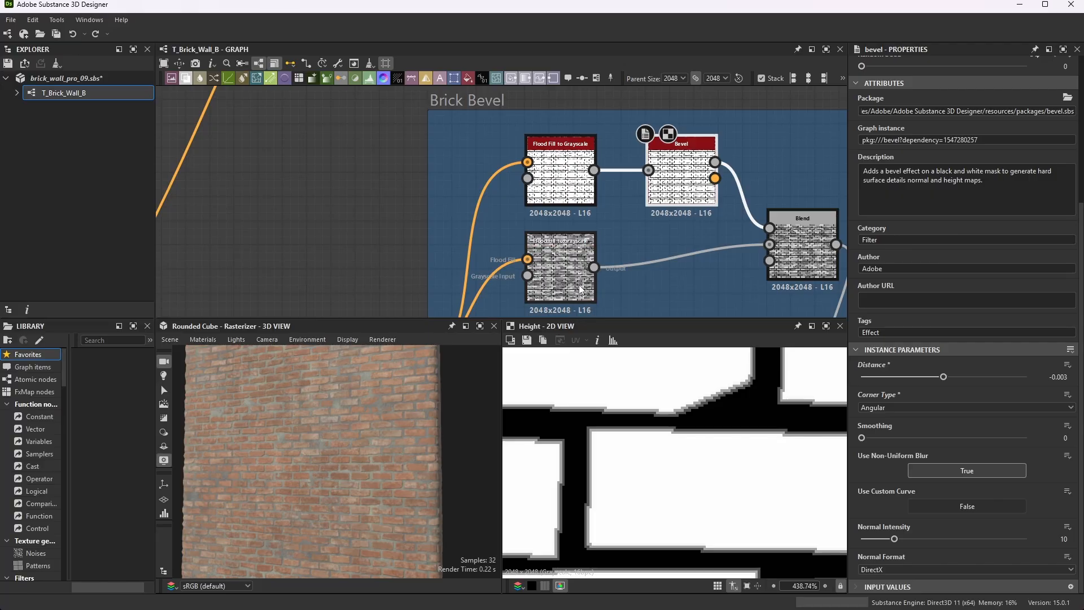
Preview the second Flood Fill to Grayscale node and review its Luminance Adjustment and Luminance Random parameters
scroll(570, 296, down, 1)
middle_drag(595, 286, 605, 249)
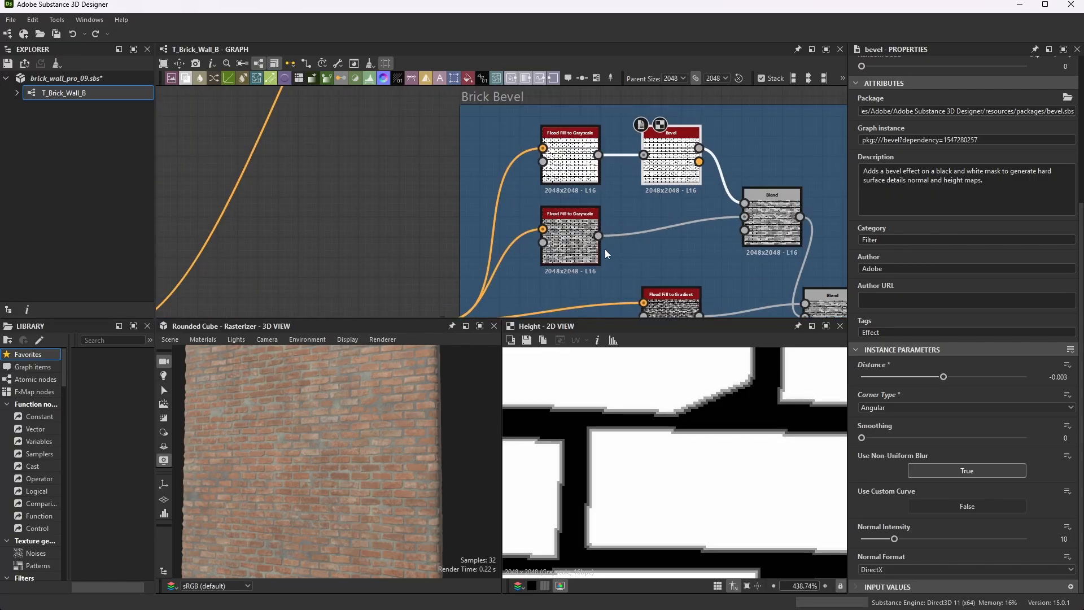
scroll(583, 238, up, 7)
double_click(529, 204)
scroll(571, 165, down, 5)
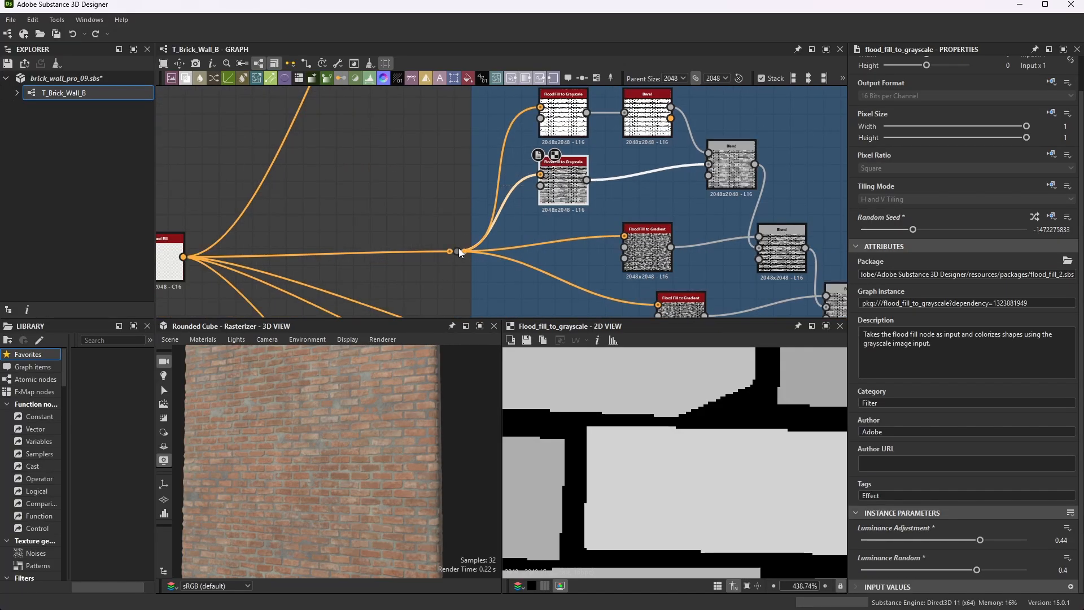
scroll(577, 183, up, 5)
scroll(571, 166, up, 3)
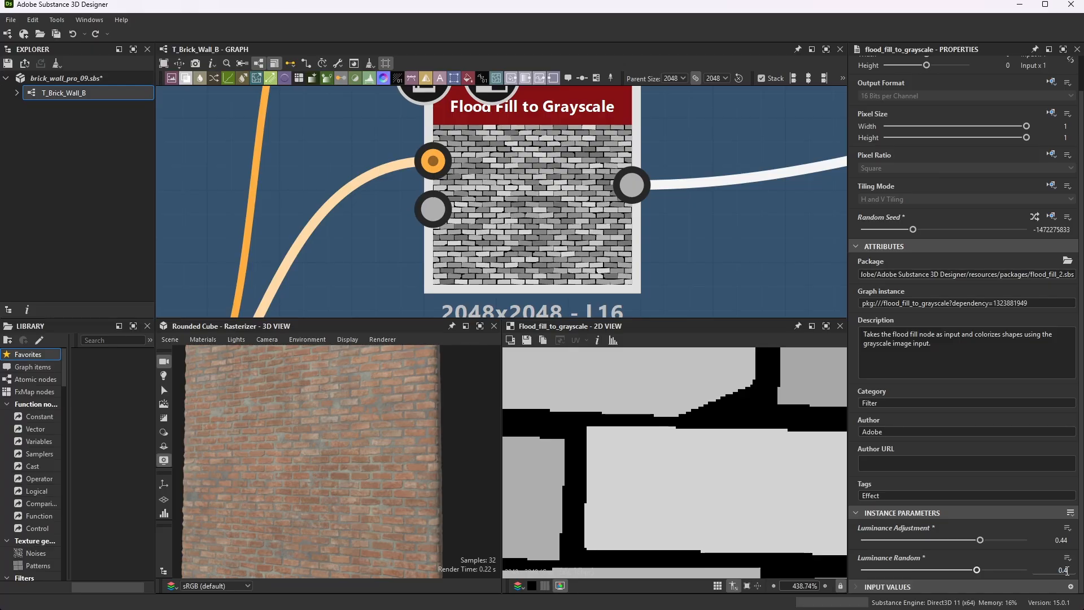
scroll(555, 218, down, 5)
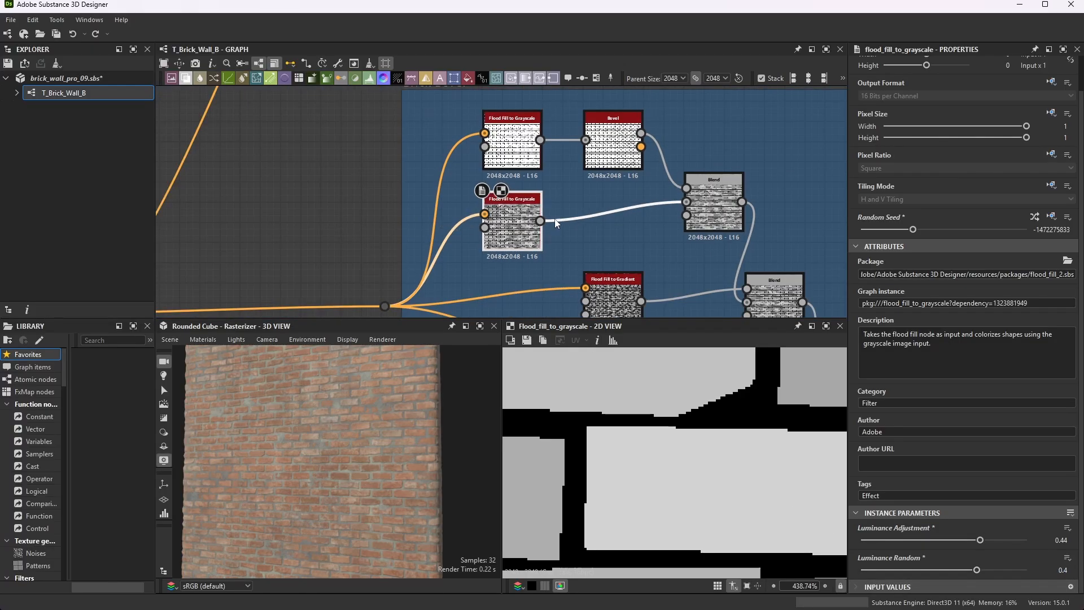
Preview the Blend node that combines the Bevel with the second Flood Fill to Grayscale
scroll(555, 219, up, 1)
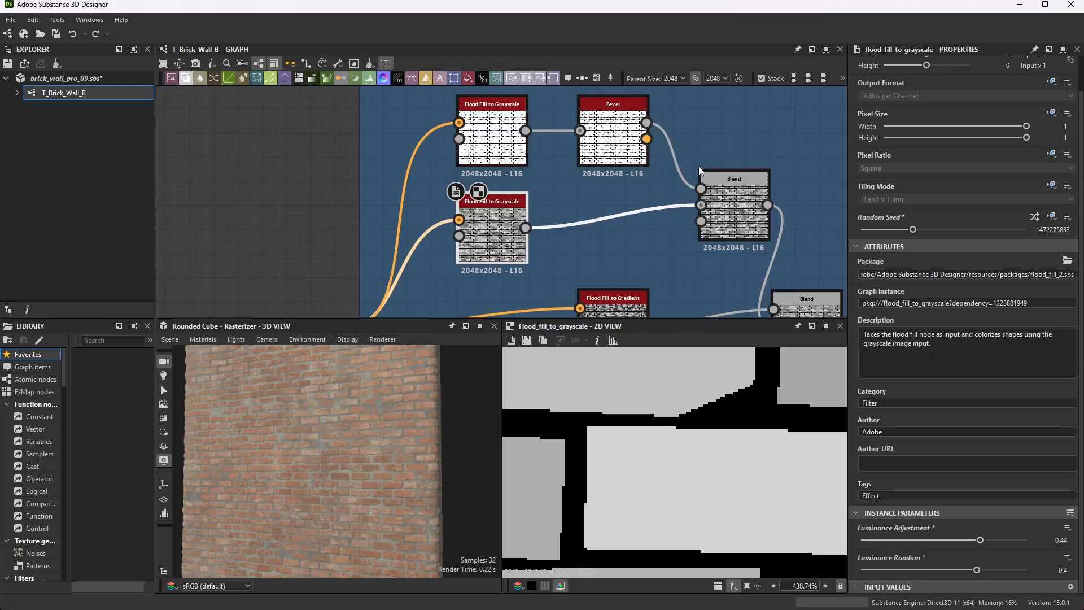
scroll(733, 188, up, 3)
double_click(732, 188)
scroll(678, 180, down, 3)
scroll(765, 187, up, 3)
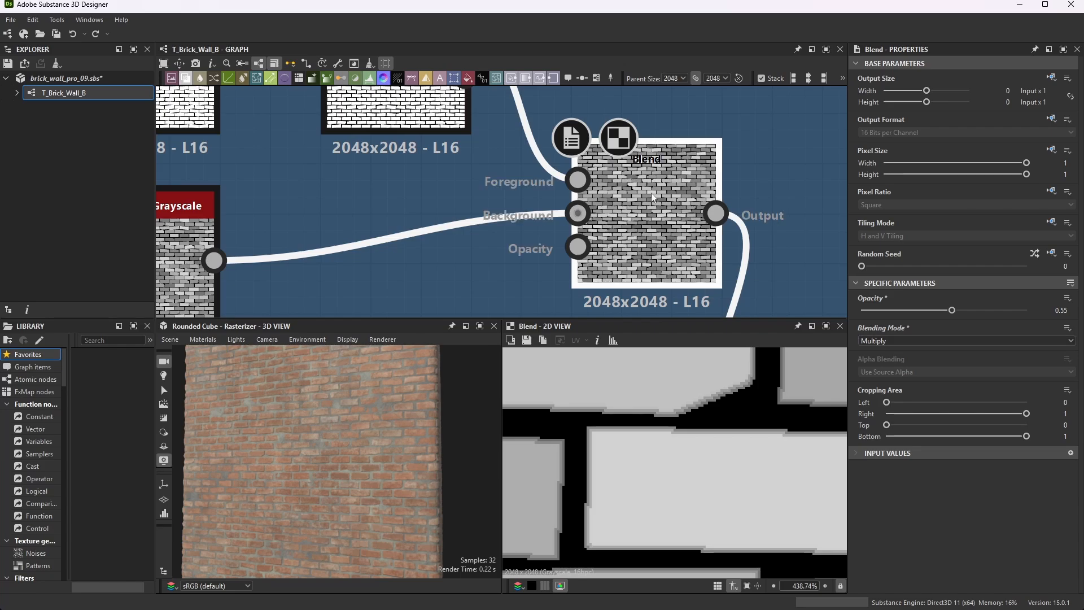
Examine the Foreground and Background inputs of the first Brick Bevel Blend along with its Multiply mode and opacity
scroll(658, 144, down, 4)
scroll(649, 176, up, 1)
scroll(633, 212, down, 2)
scroll(551, 130, up, 2)
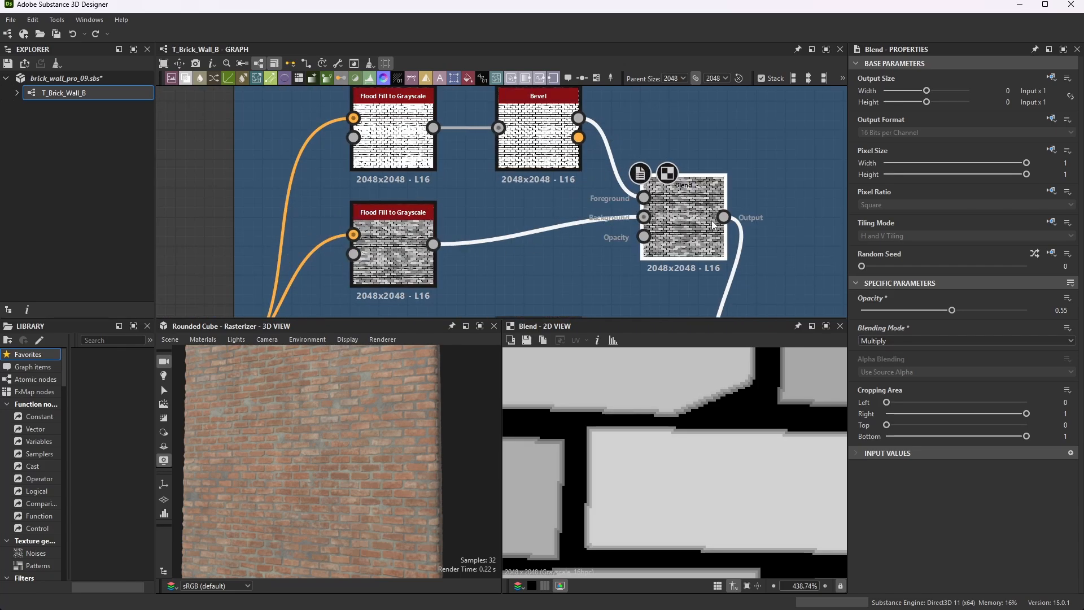
scroll(708, 225, up, 3)
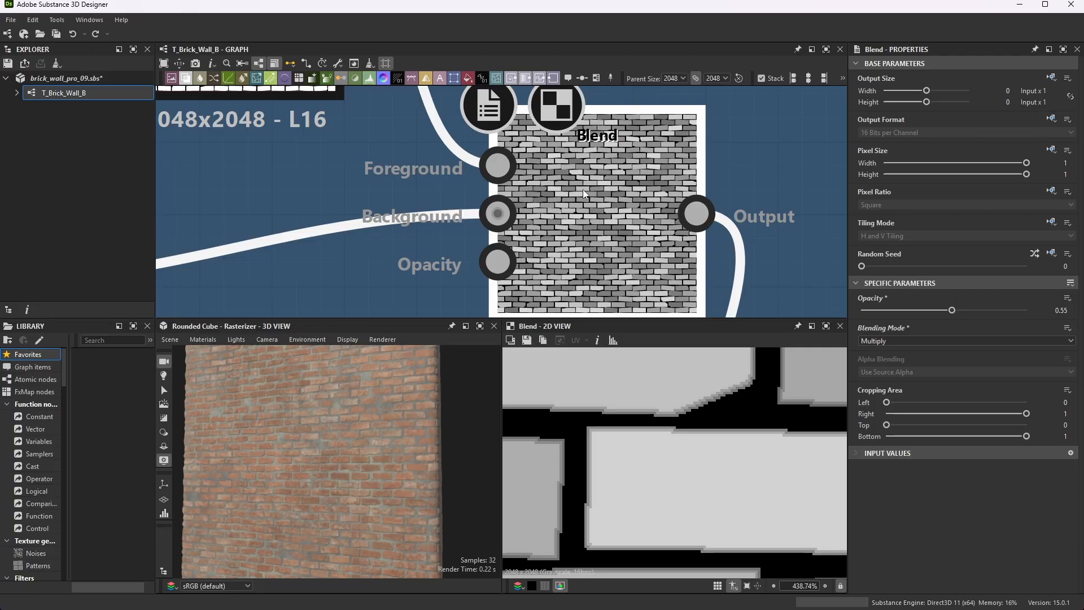
scroll(583, 188, down, 1)
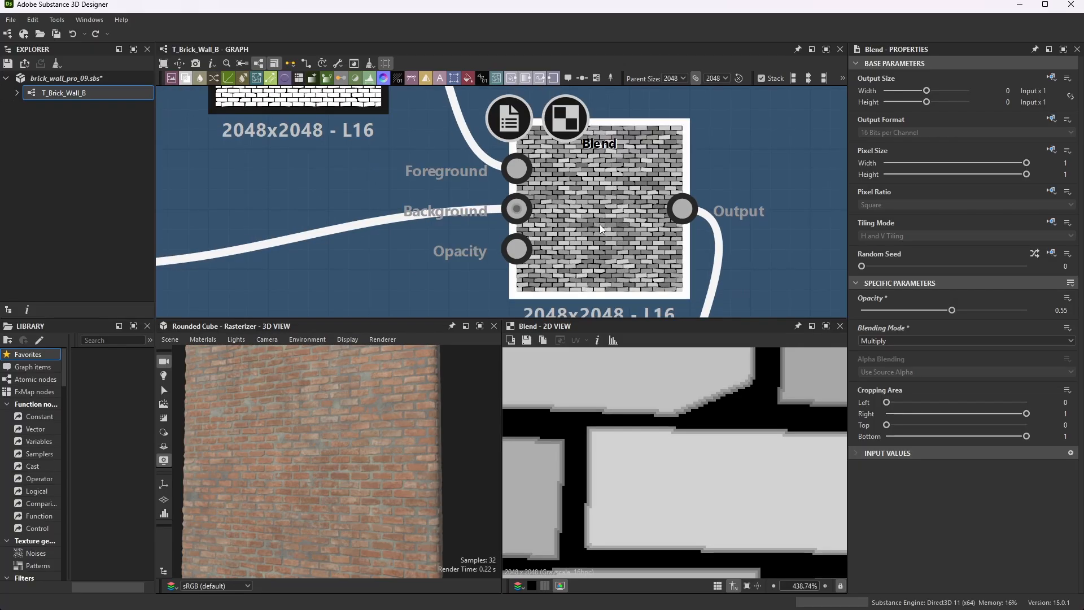
Inspect the Blend's grayscale variation across the wider brick pattern and compare it with the node's thumbnail
scroll(677, 433, down, 10)
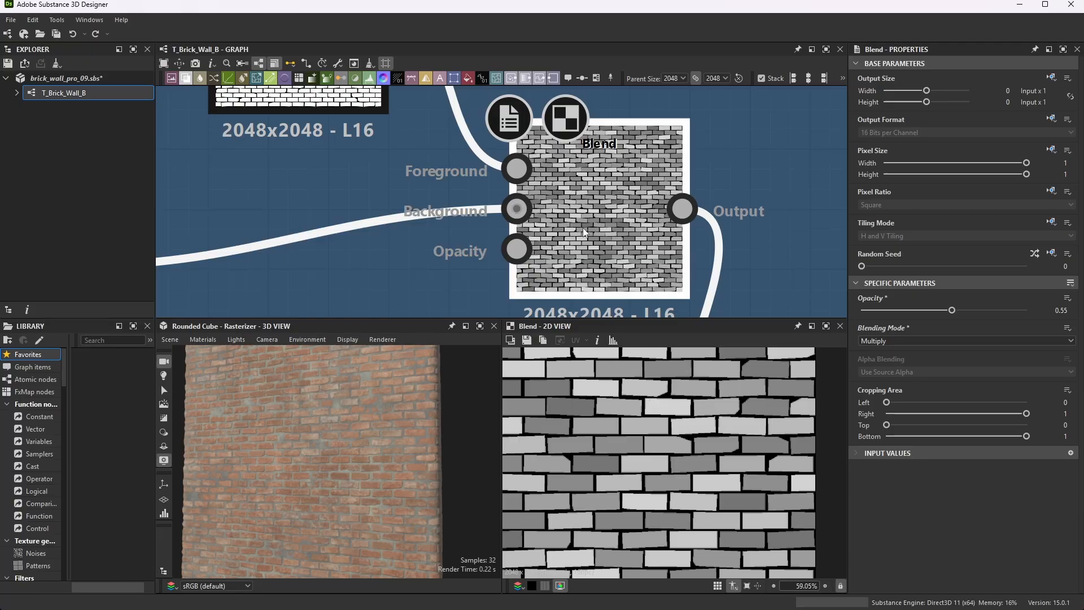
scroll(596, 201, up, 1)
scroll(640, 196, down, 4)
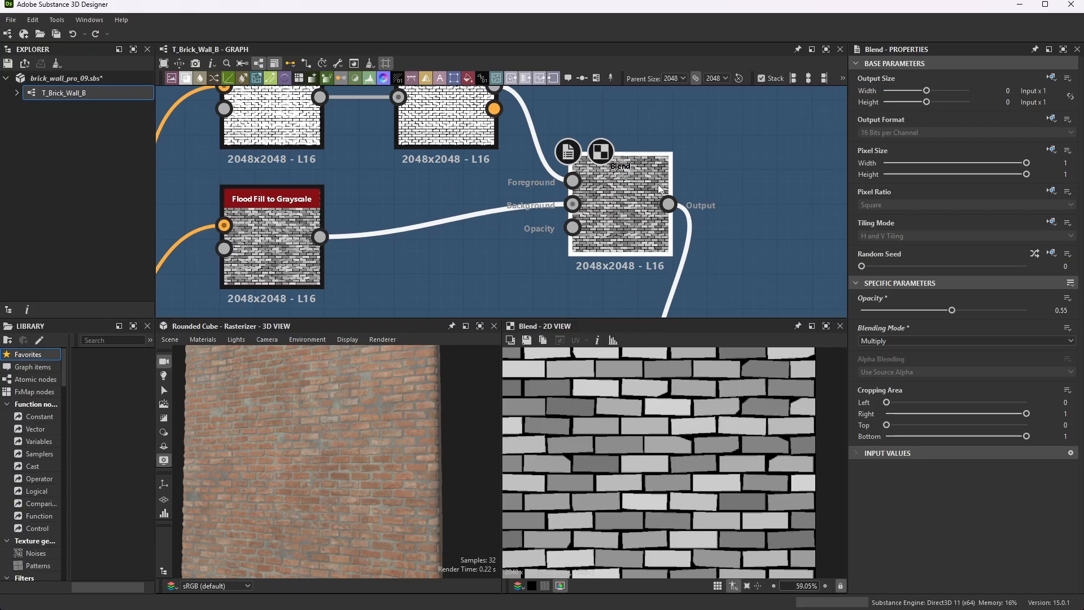
scroll(635, 206, up, 4)
scroll(659, 173, down, 2)
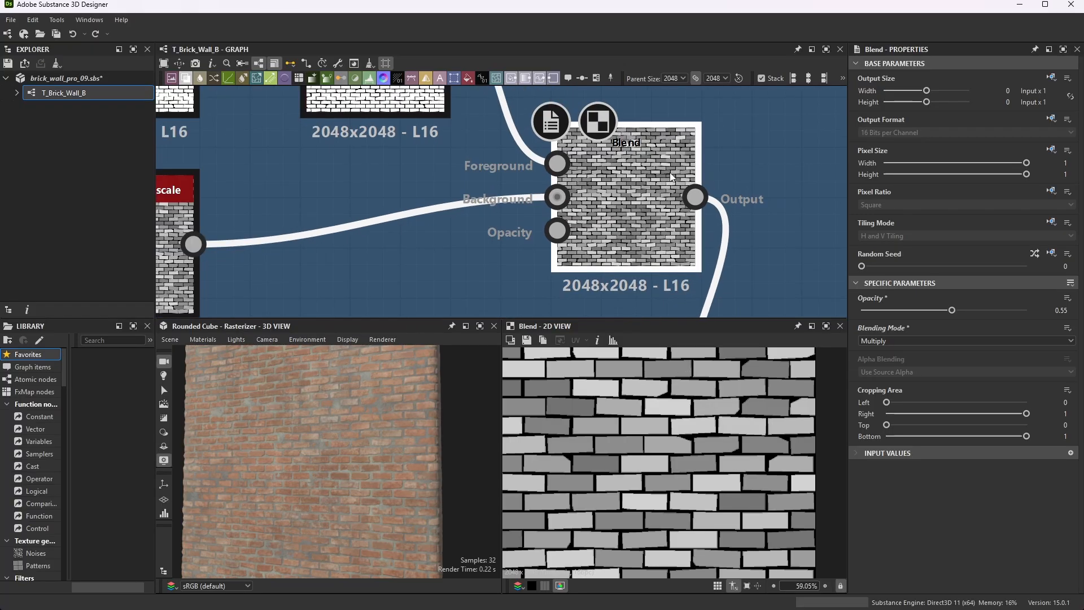
scroll(644, 181, up, 1)
scroll(626, 180, down, 3)
scroll(538, 160, up, 2)
scroll(537, 161, down, 3)
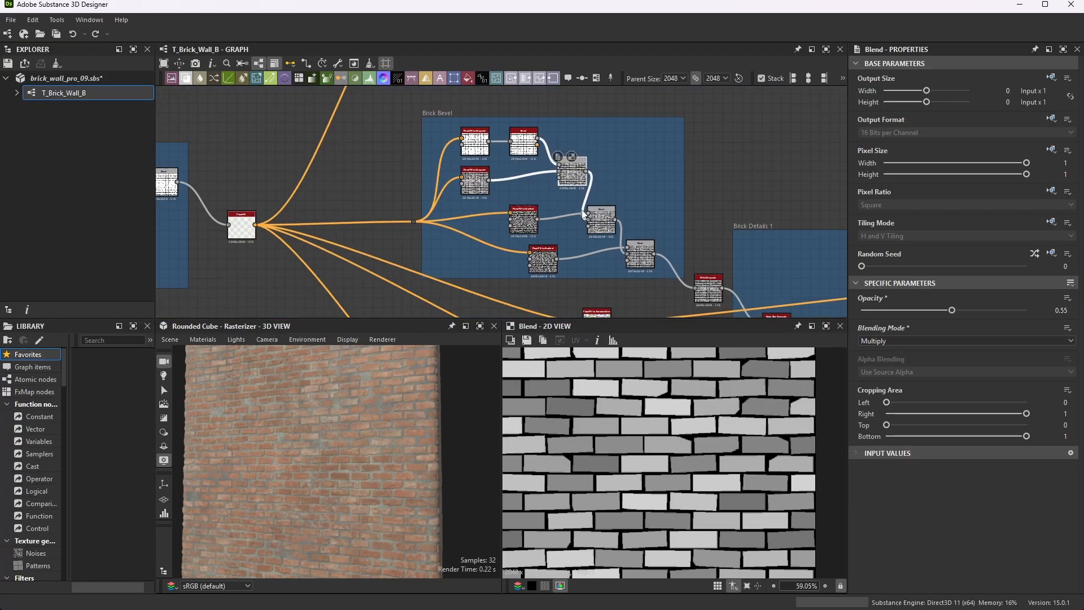
Trace the Flood Fill output to the upper Flood Fill to Gradient node, preview its per-brick gradients, and review its instance parameters
scroll(402, 230, up, 2)
scroll(402, 229, down, 3)
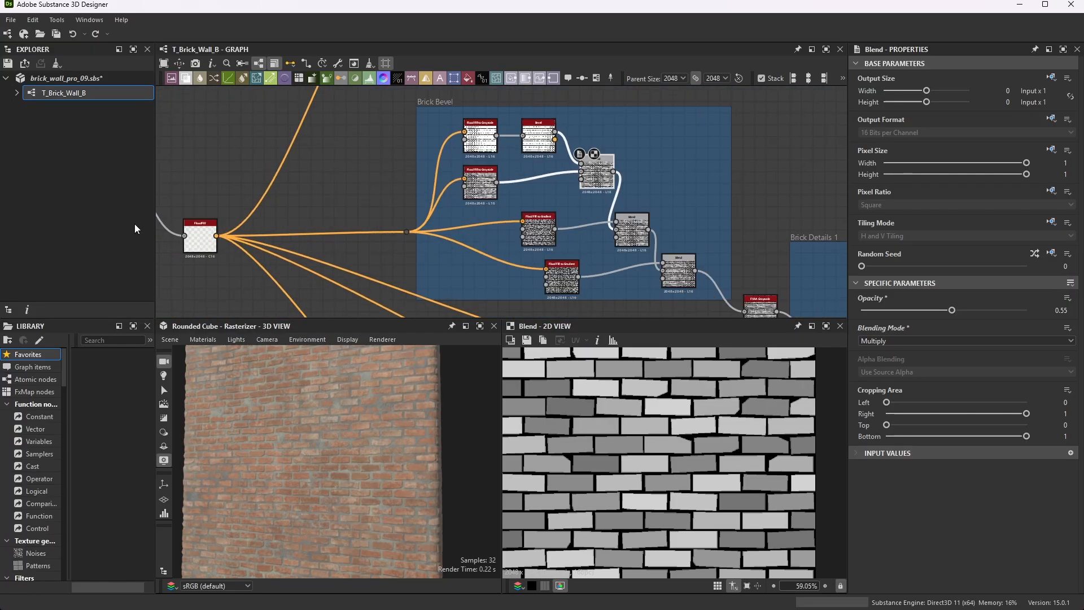
scroll(199, 243, up, 4)
scroll(205, 211, down, 3)
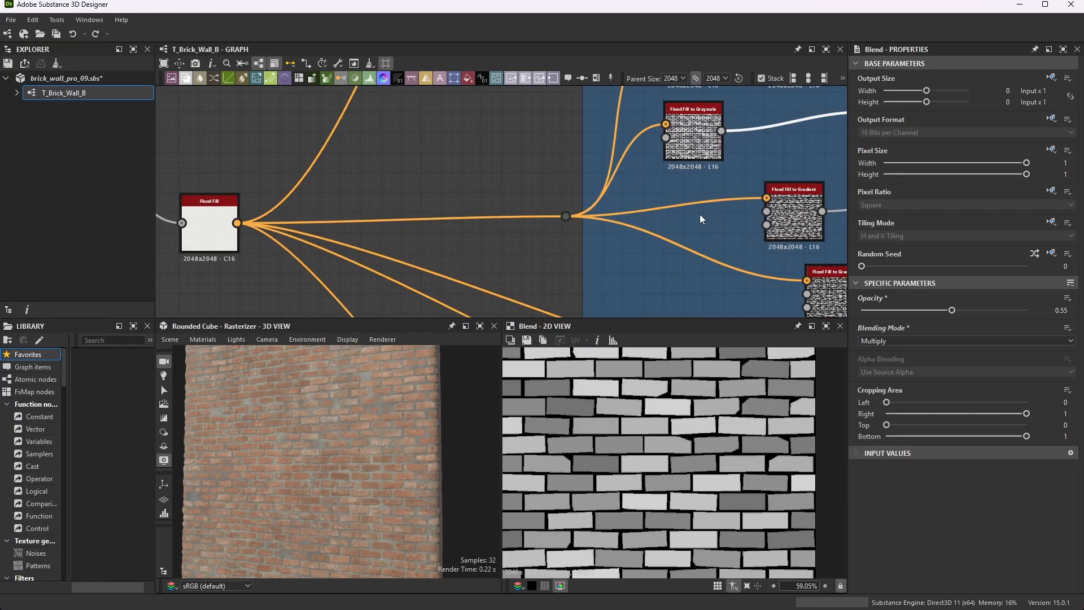
scroll(619, 205, up, 4)
click(681, 191)
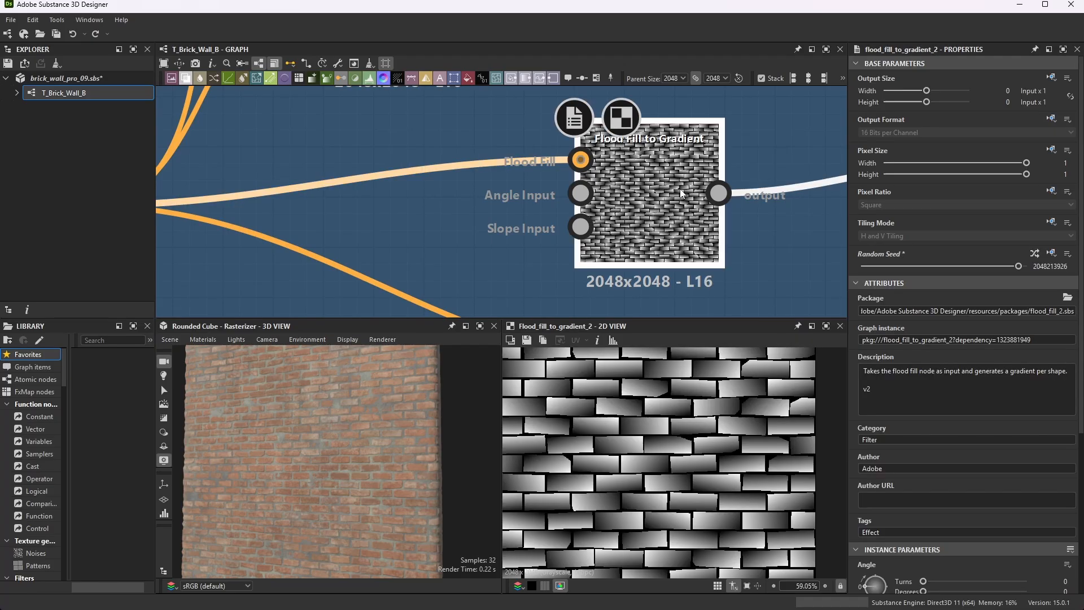
scroll(760, 450, up, 5)
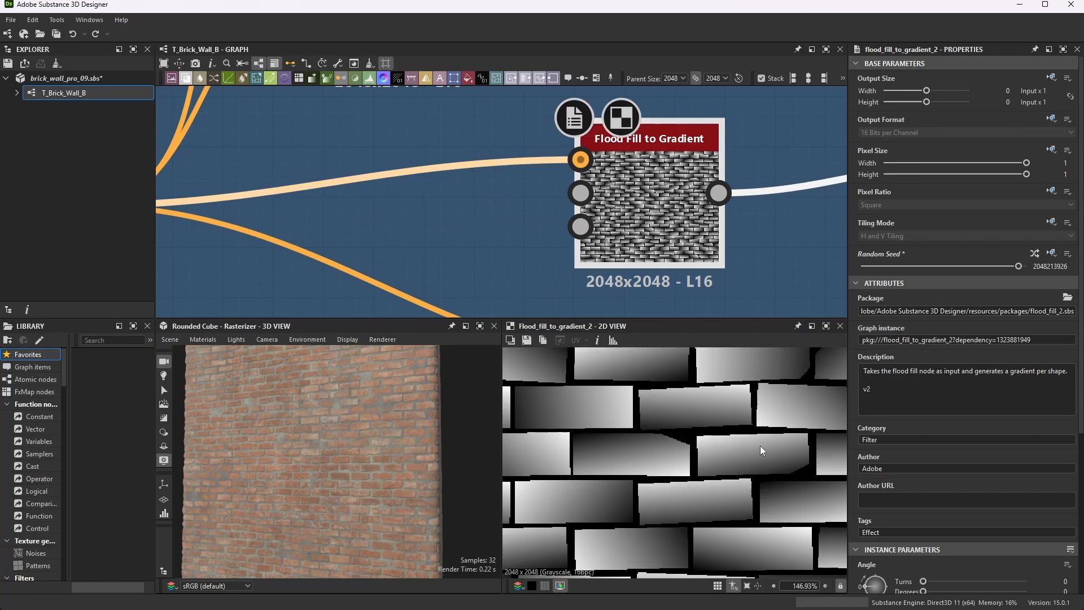
scroll(933, 491, down, 4)
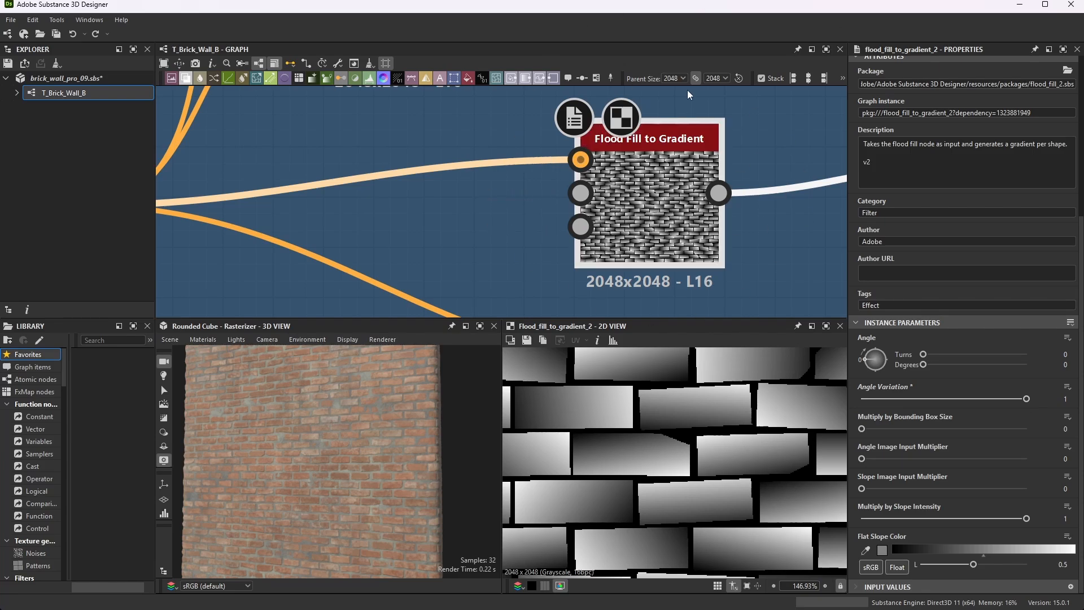
Preview the Blend that combines the upper Flood Fill to Gradient with the brick brightness variation and check its opacity and blending mode
scroll(695, 192, down, 8)
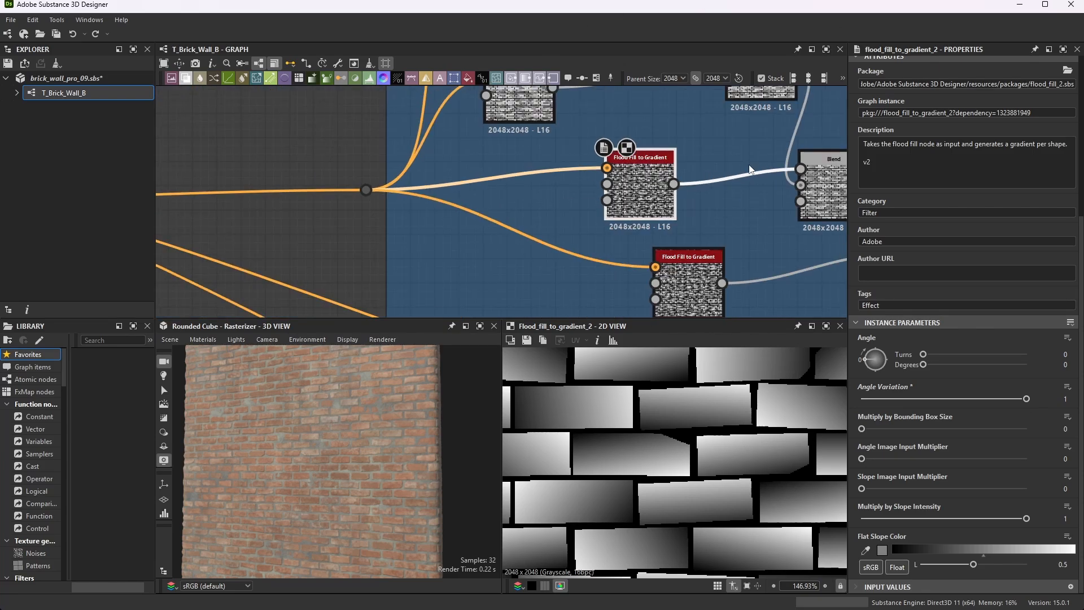
scroll(612, 229, up, 2)
scroll(644, 142, up, 3)
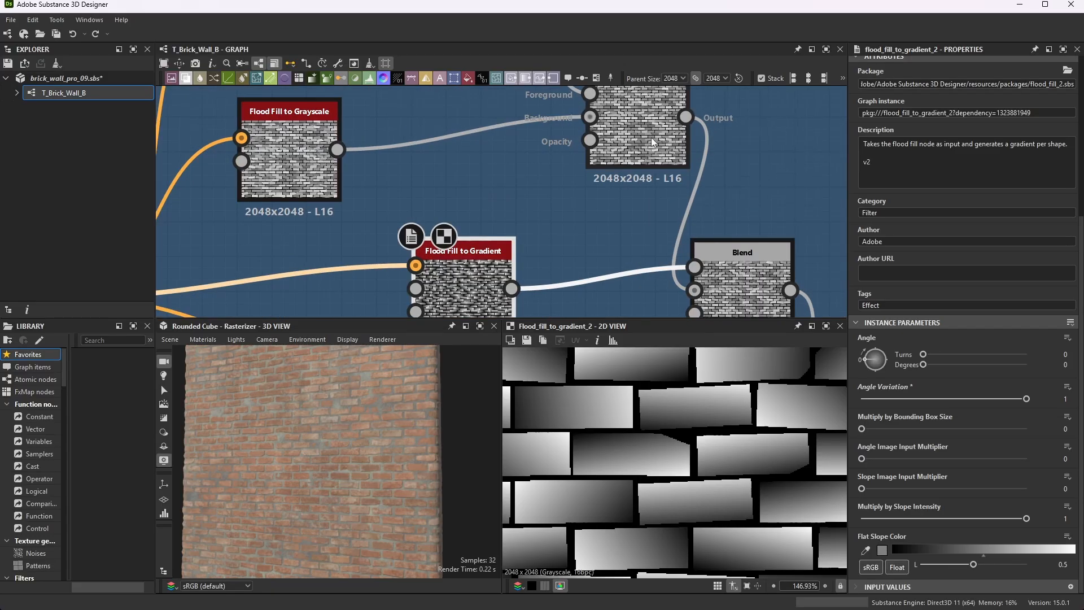
scroll(649, 138, down, 1)
scroll(628, 129, down, 1)
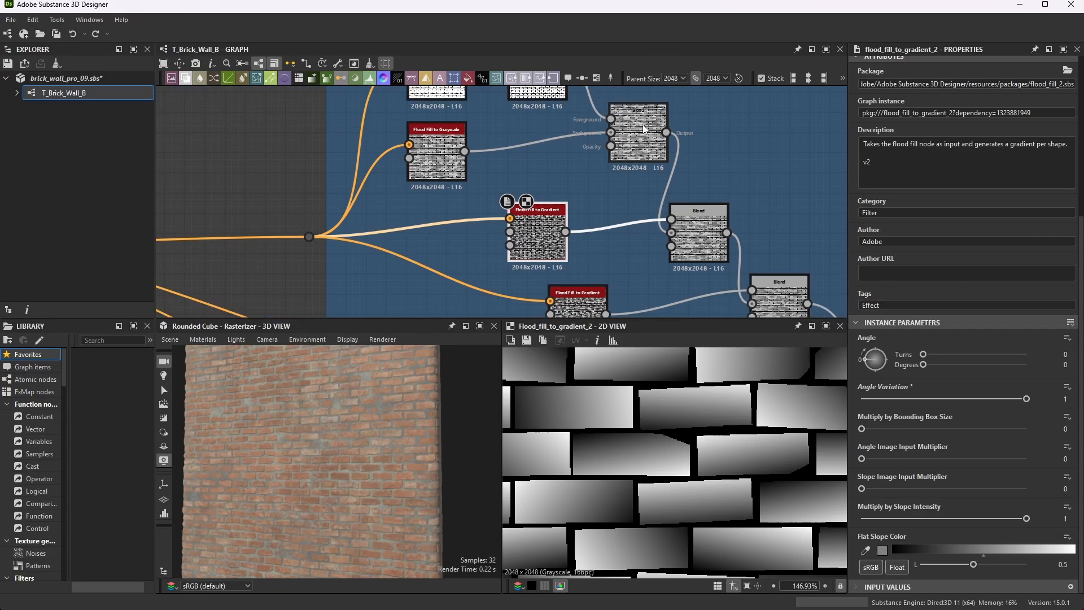
scroll(727, 293, up, 3)
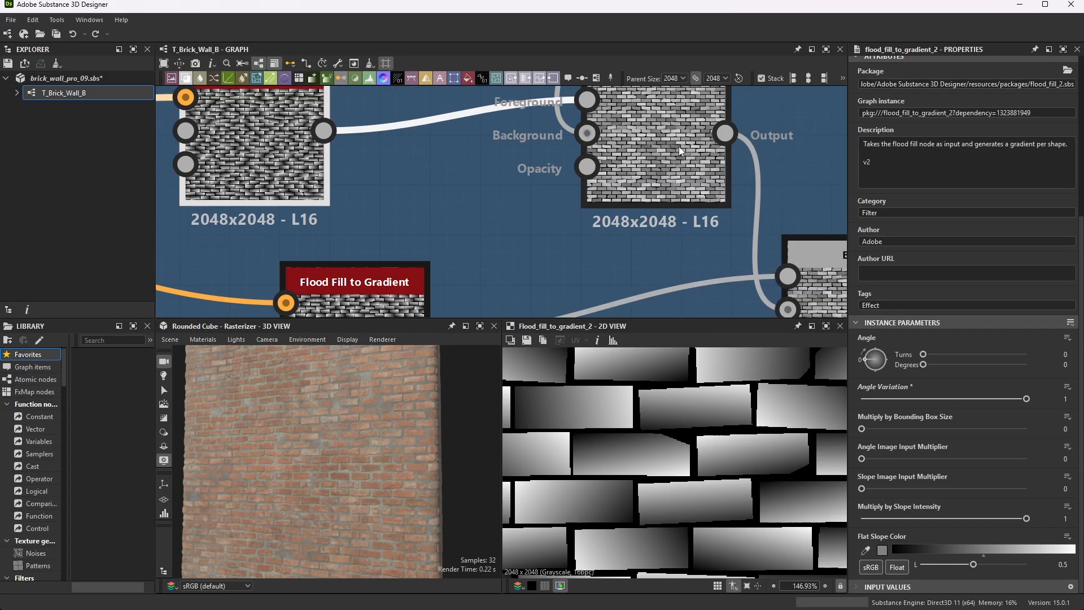
double_click(699, 234)
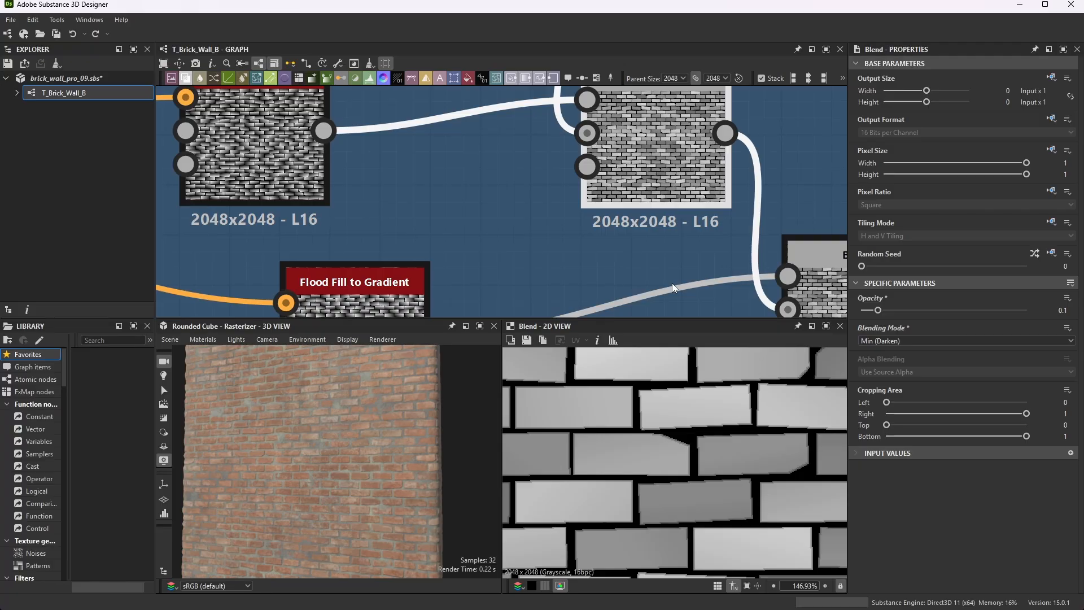
Preview the lower Flood Fill to Gradient and compare its random seed with the upper one's, also checking its angle variation
scroll(619, 225, down, 5)
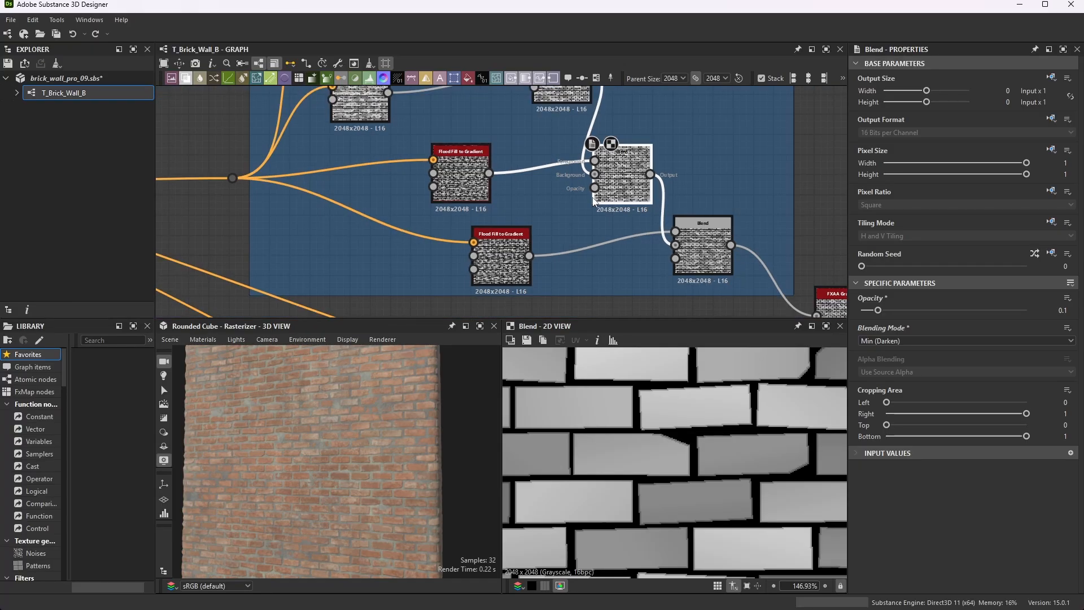
scroll(685, 254, up, 2)
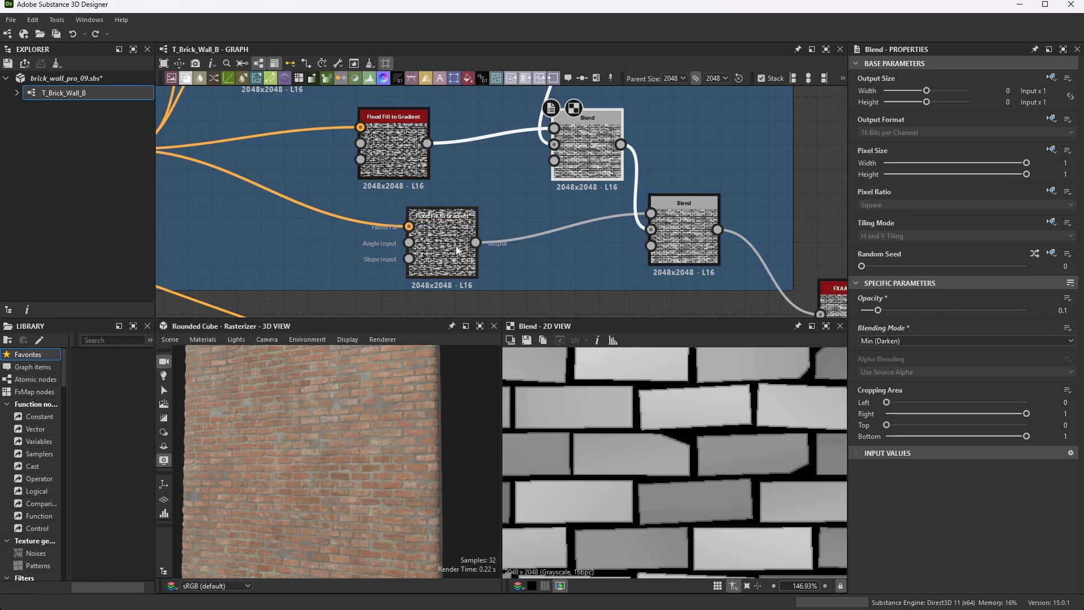
double_click(456, 246)
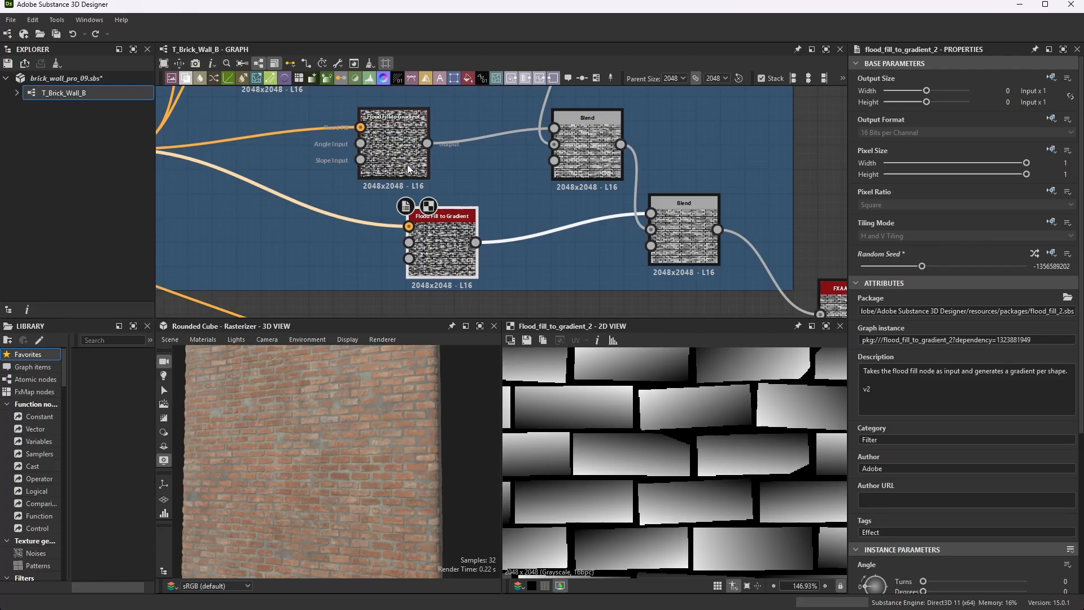
click(394, 149)
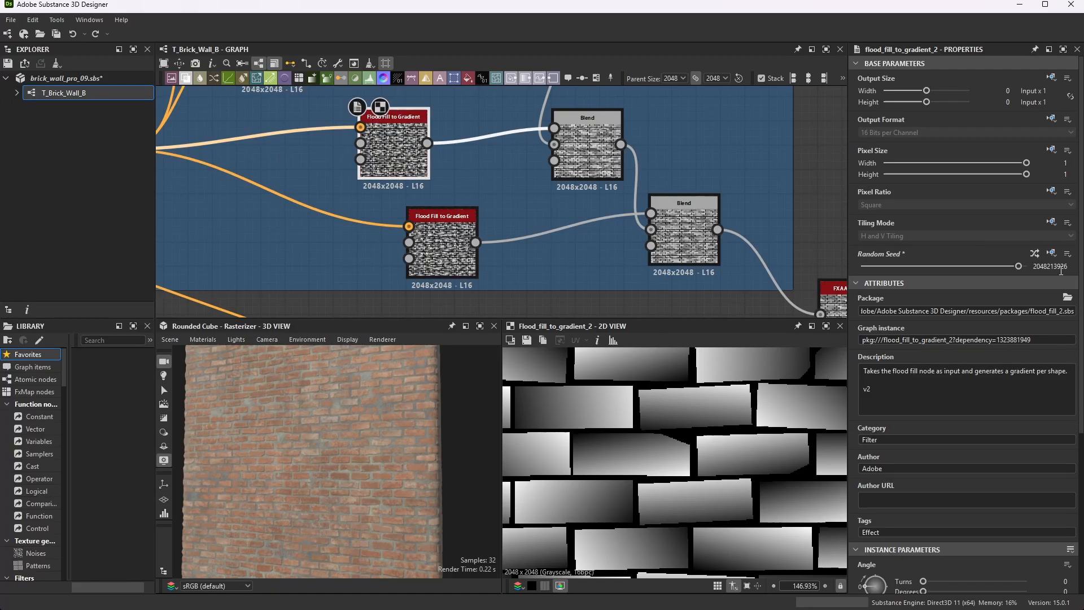
click(1019, 266)
click(444, 244)
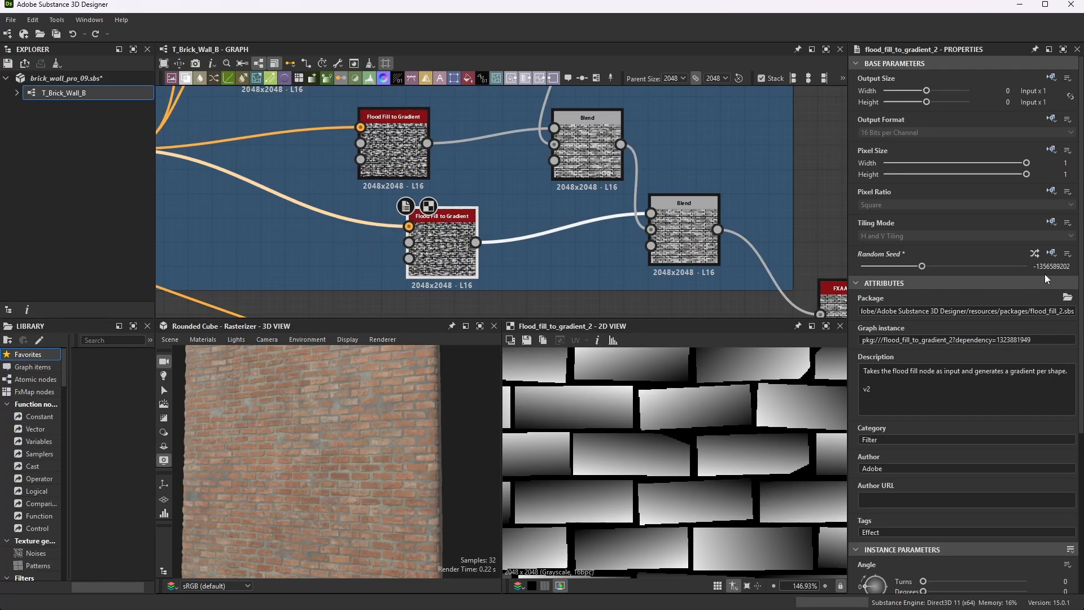
scroll(1010, 326, down, 4)
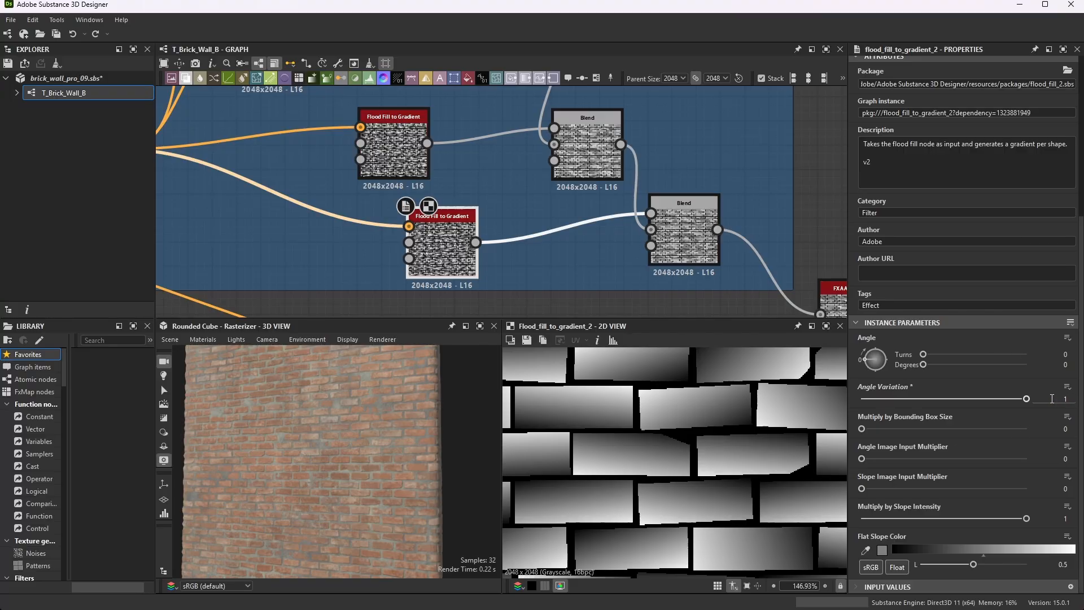
Preview the final Blend in the Brick Bevel frame, check its opacity and blending mode, and review the frame's whole node chain
click(683, 243)
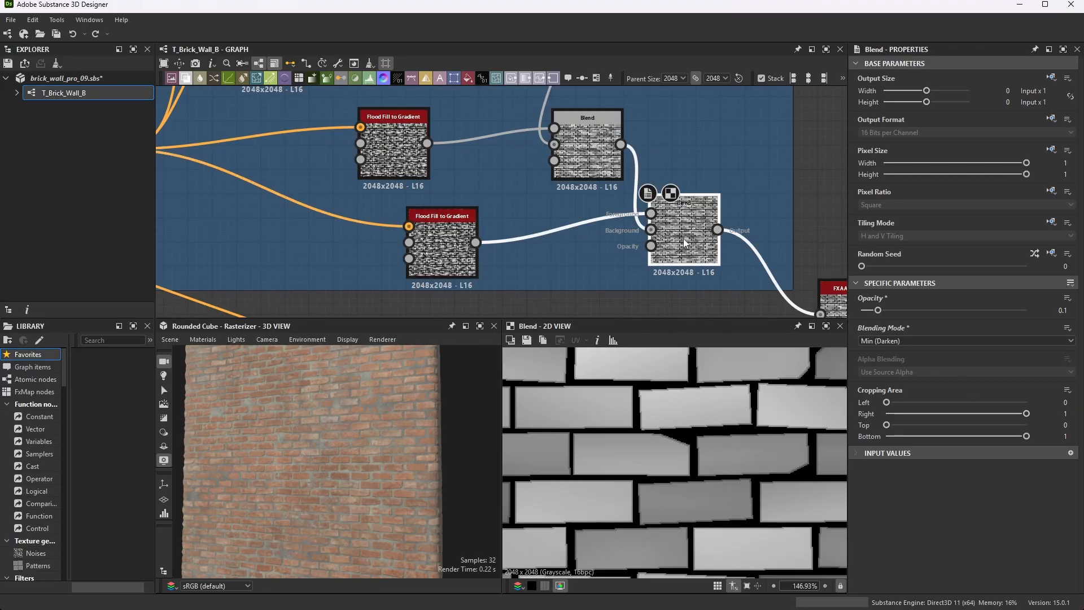
scroll(756, 240, up, 3)
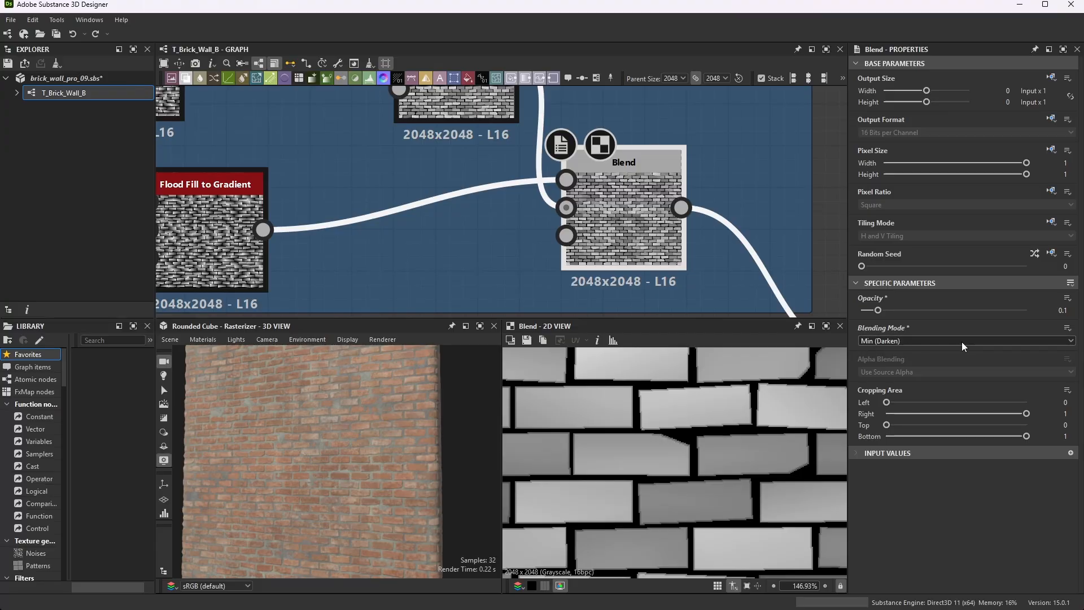
scroll(563, 205, down, 7)
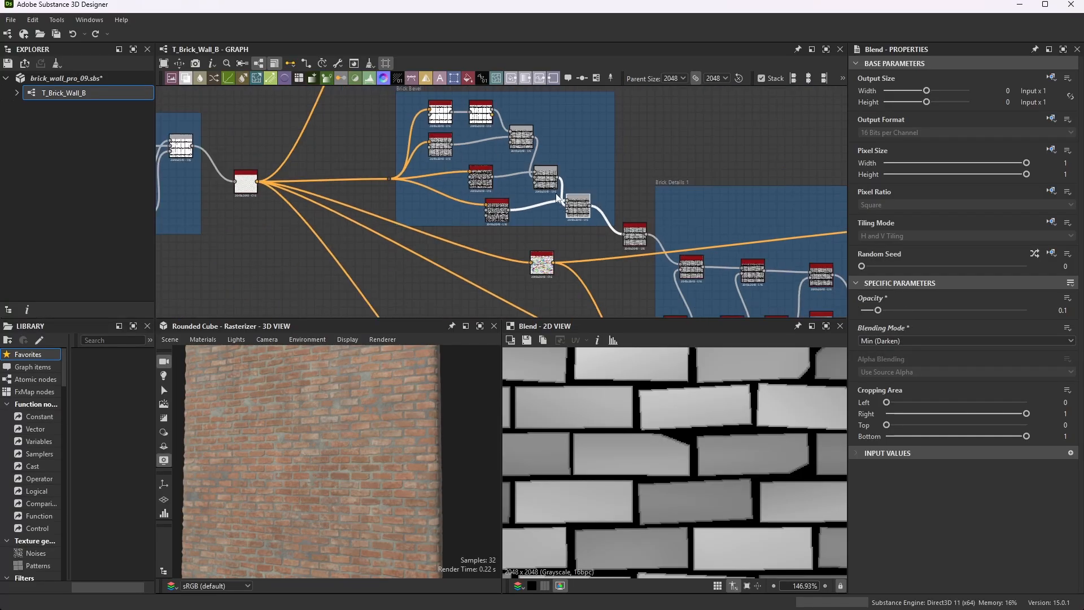
scroll(481, 113, down, 2)
scroll(474, 120, up, 2)
scroll(420, 152, up, 3)
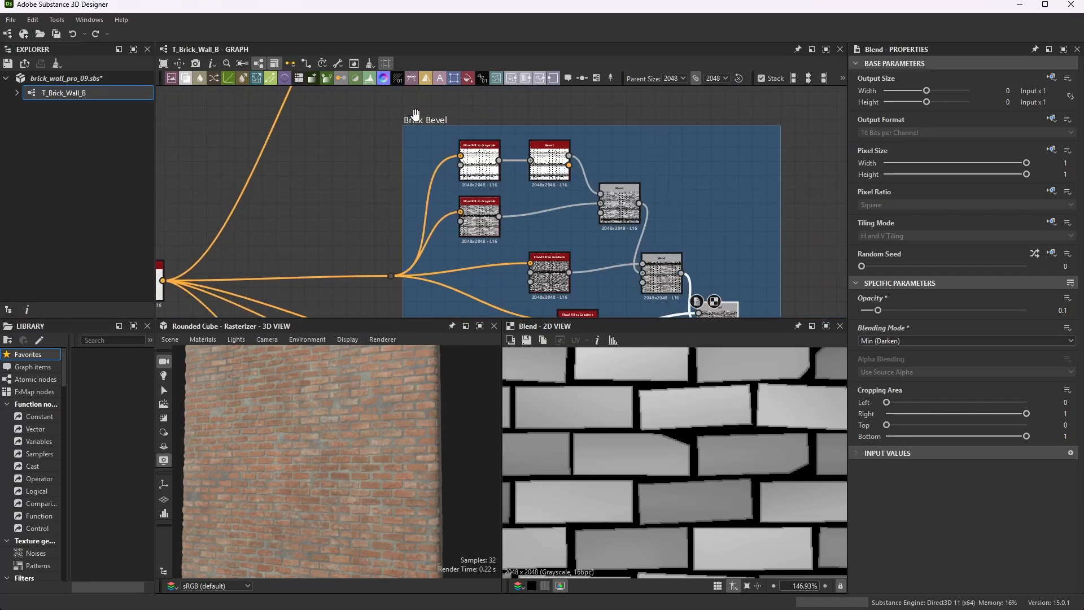
scroll(497, 133, down, 4)
Preview the FXAA Grayscale node after the Brick Bevel frame and inspect the anti-aliased brick edges up close
scroll(601, 189, up, 5)
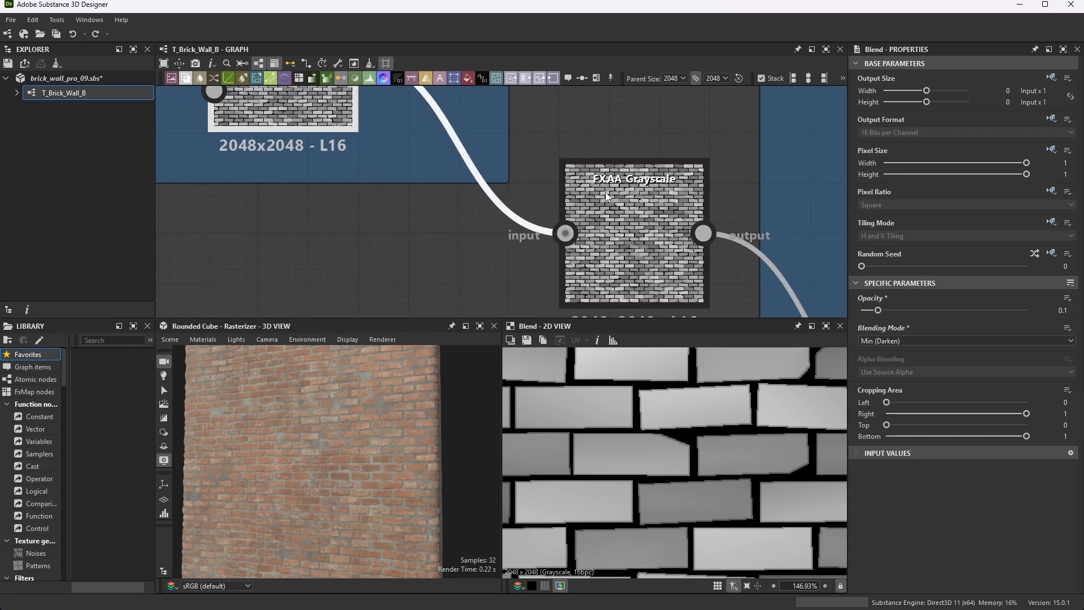
scroll(606, 185, down, 2)
scroll(621, 169, up, 2)
scroll(633, 159, up, 1)
click(620, 160)
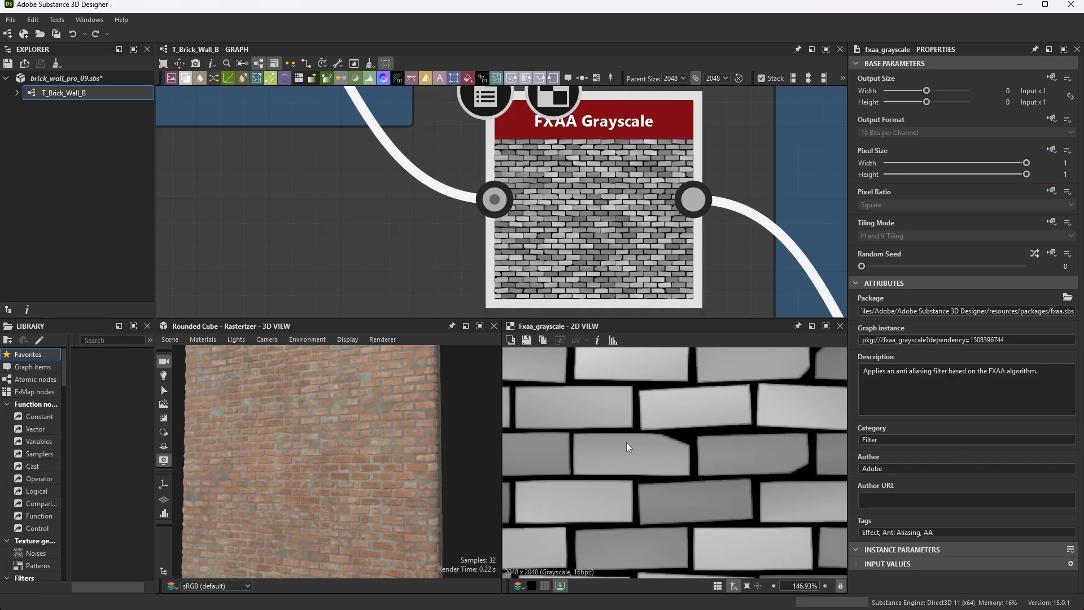
scroll(593, 424, up, 4)
scroll(593, 424, up, 2)
scroll(650, 424, down, 6)
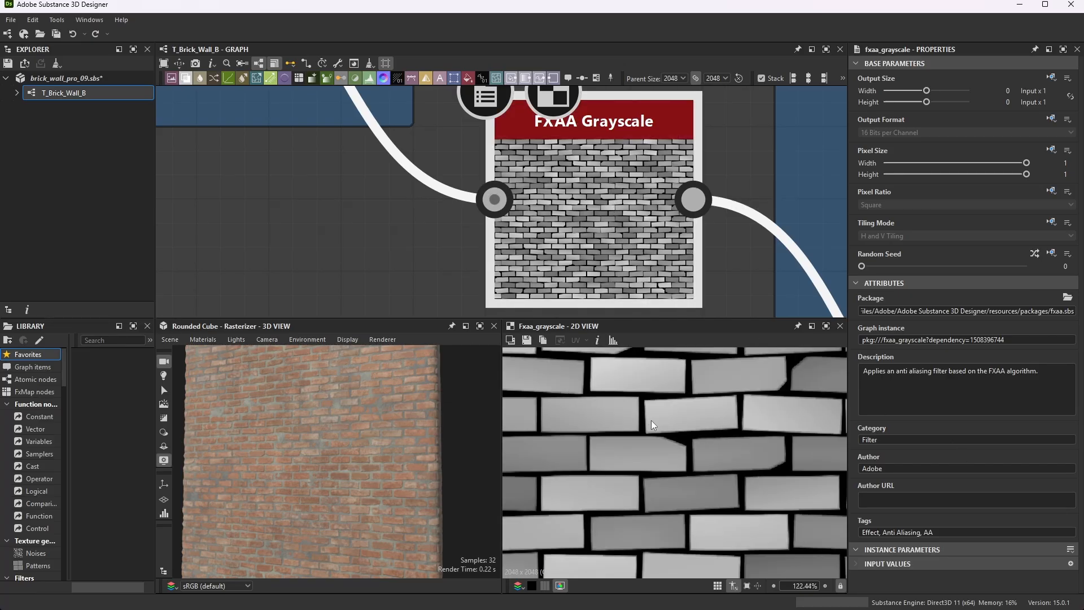
Trace the FXAA Grayscale output through the graph into the Brick Details 1 frame and survey that frame's nodes
scroll(582, 161, down, 8)
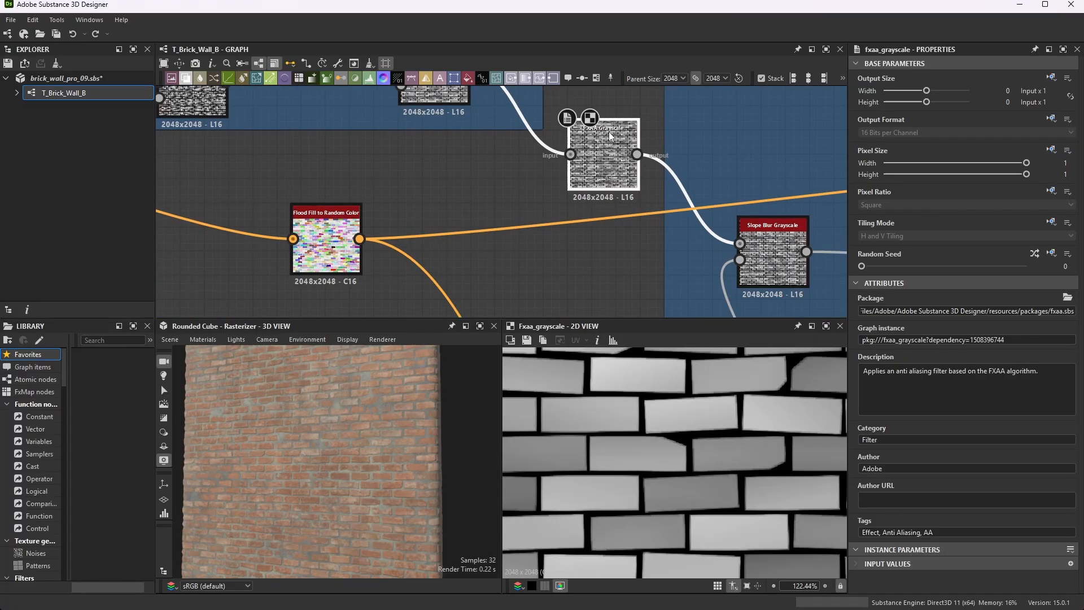
scroll(519, 192, down, 6)
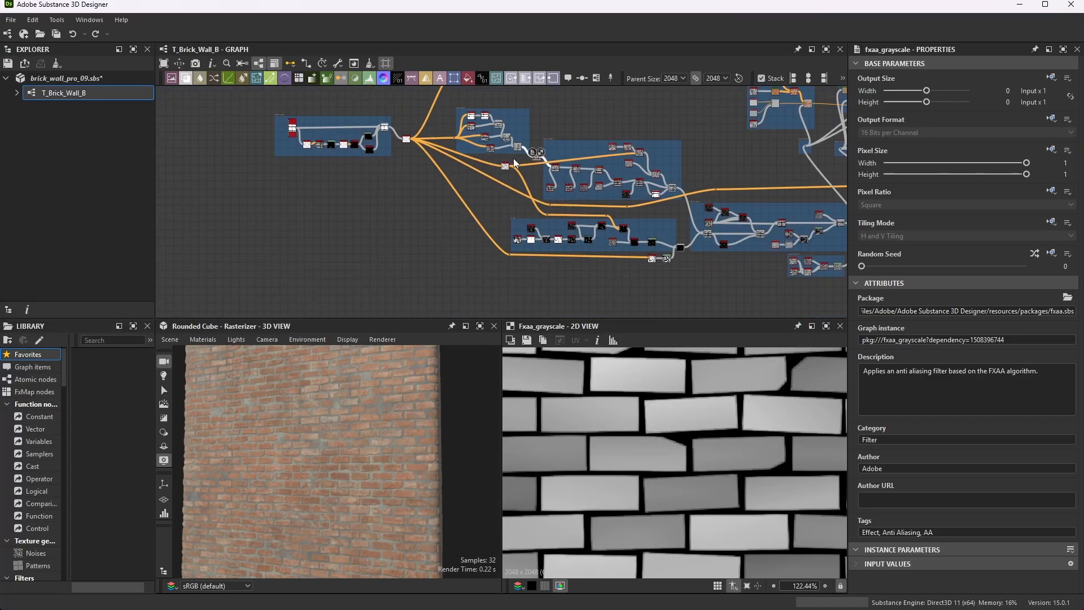
scroll(500, 127, up, 4)
scroll(648, 277, up, 5)
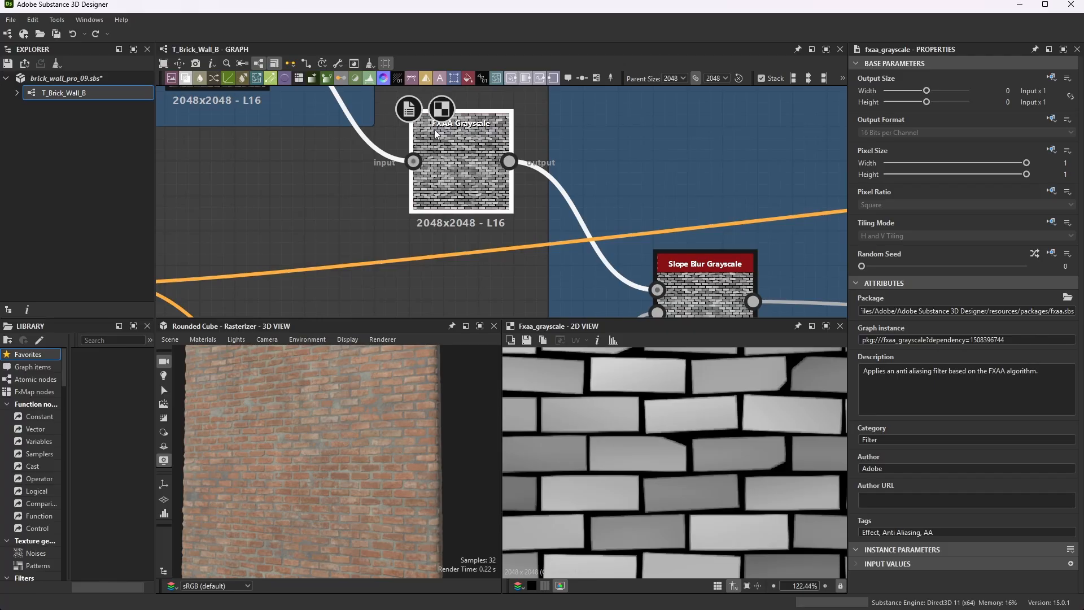
scroll(505, 142, down, 5)
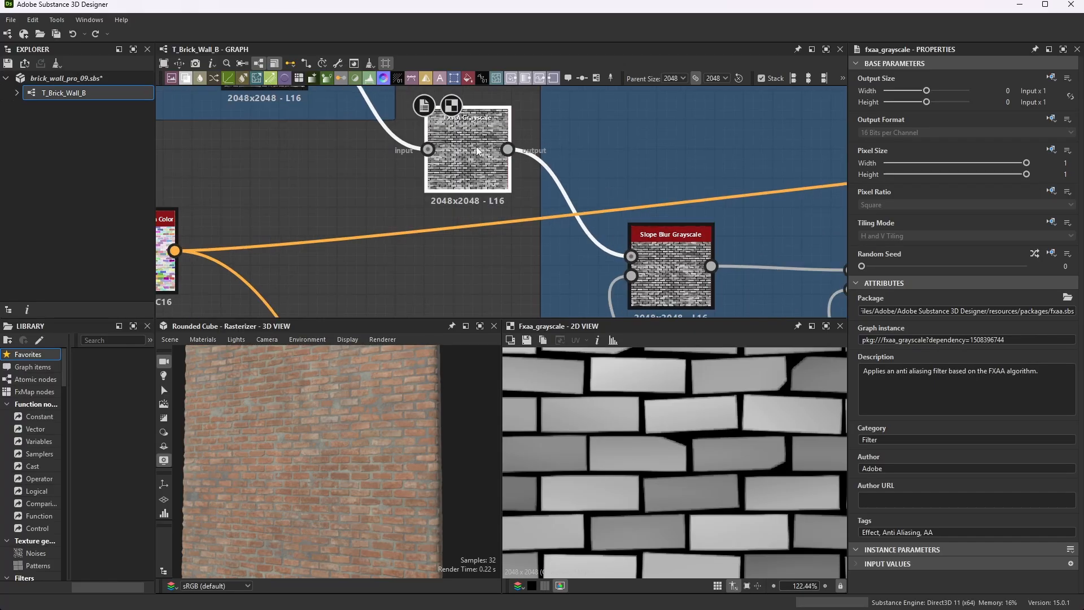
scroll(531, 229, down, 3)
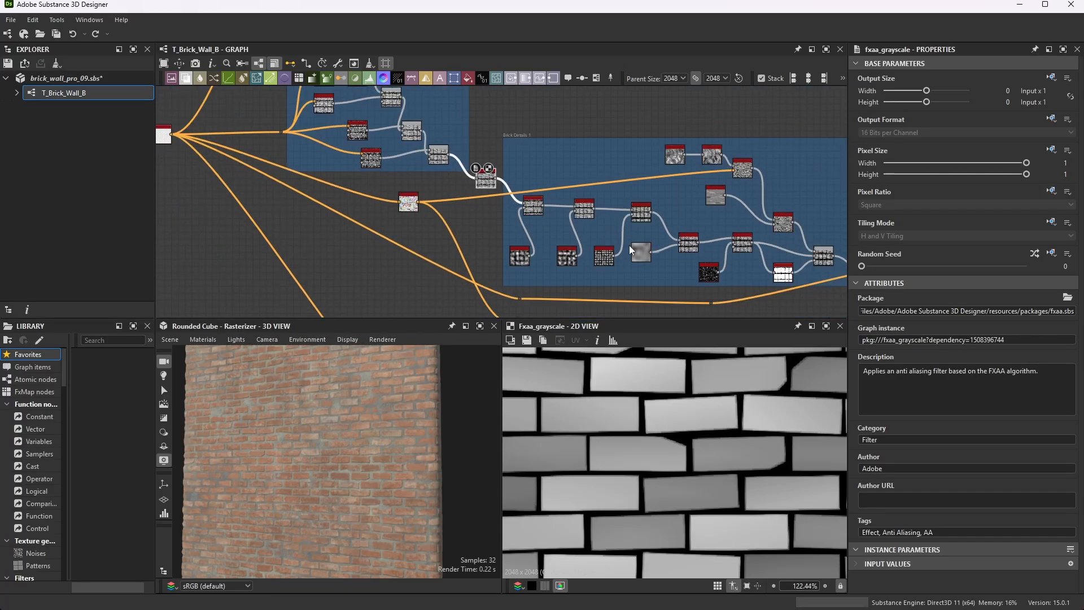
scroll(649, 236, up, 3)
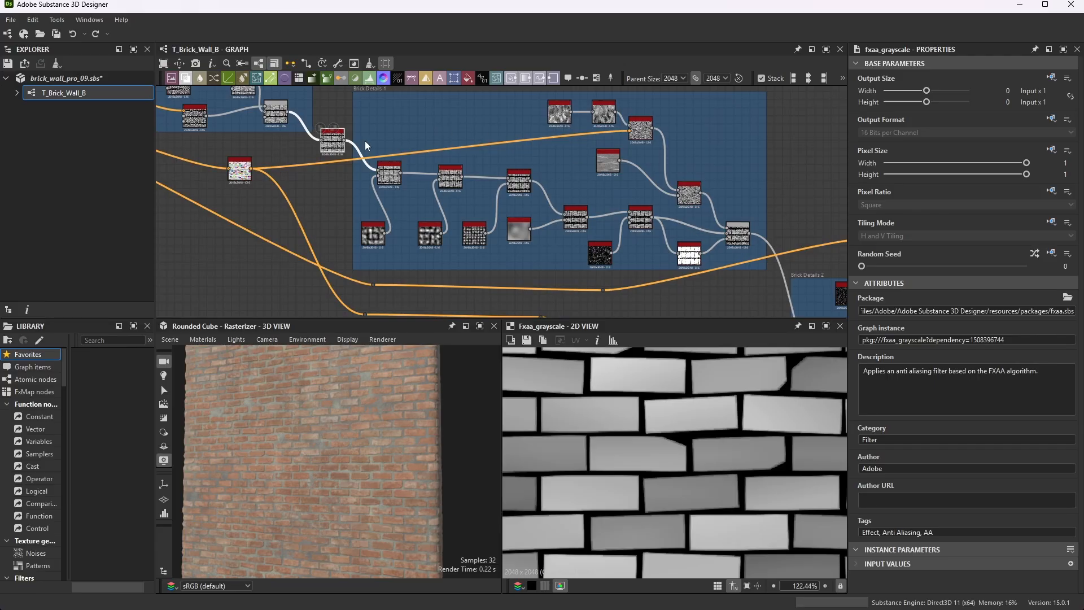
scroll(346, 158, down, 2)
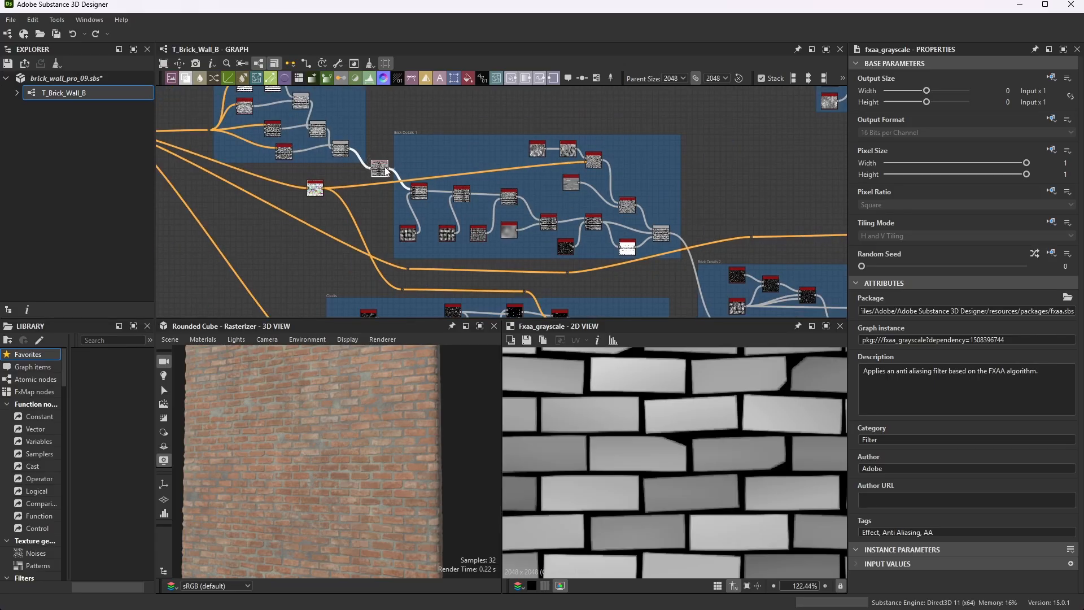
Recheck the FXAA Grayscale node and its smoothed brick output across another area of the pattern
scroll(381, 173, up, 3)
scroll(382, 174, up, 5)
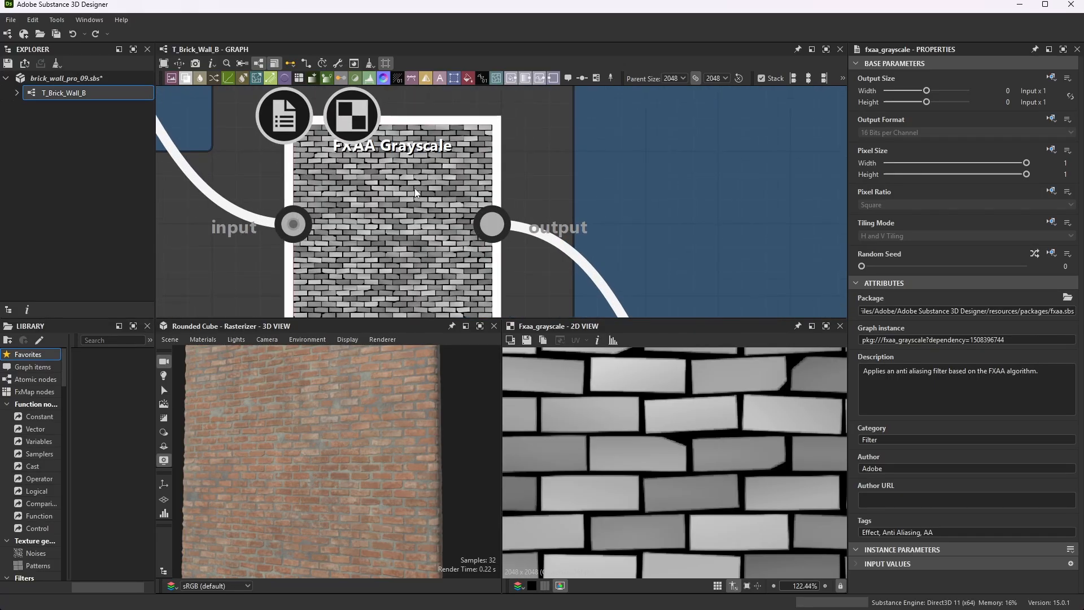
scroll(693, 417, down, 4)
scroll(687, 458, up, 4)
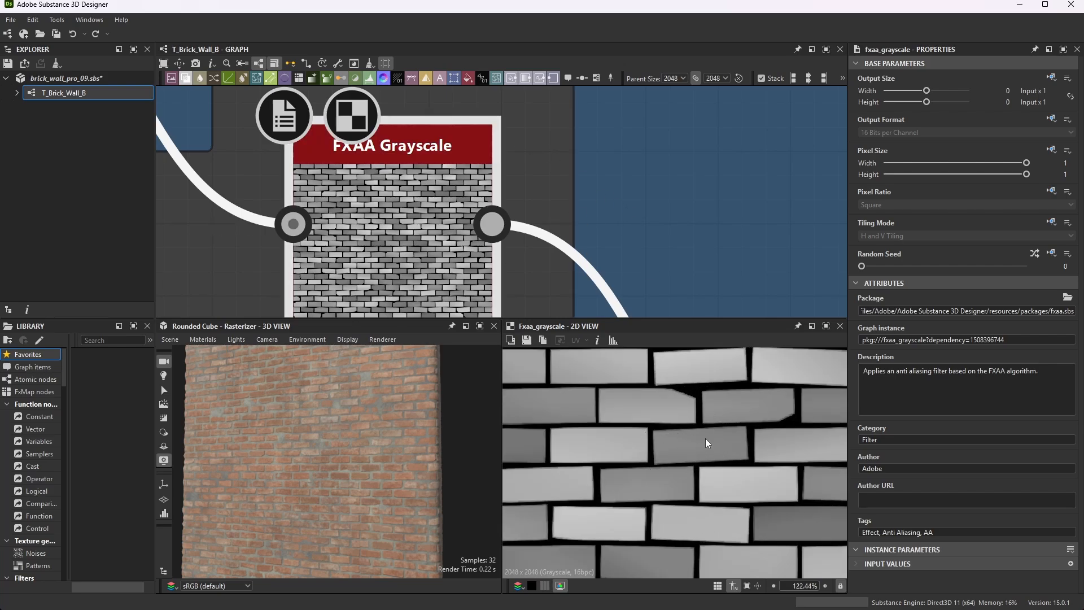
Preview the first Slope Blur Grayscale in the Brick Details 1 frame and review its samples, intensity and mode
scroll(621, 226, down, 6)
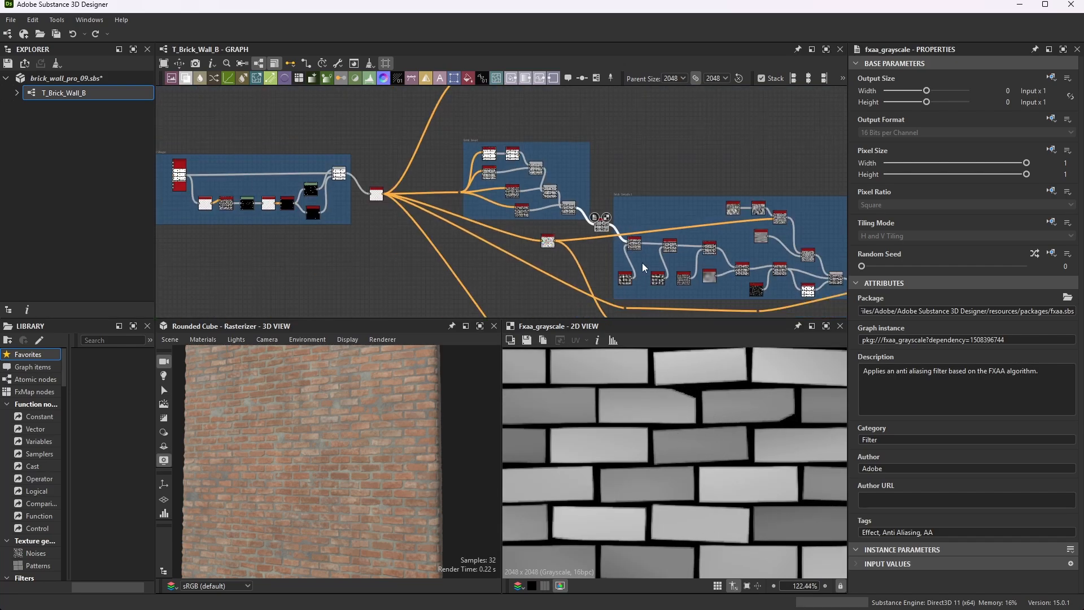
scroll(554, 180, up, 3)
scroll(658, 235, up, 4)
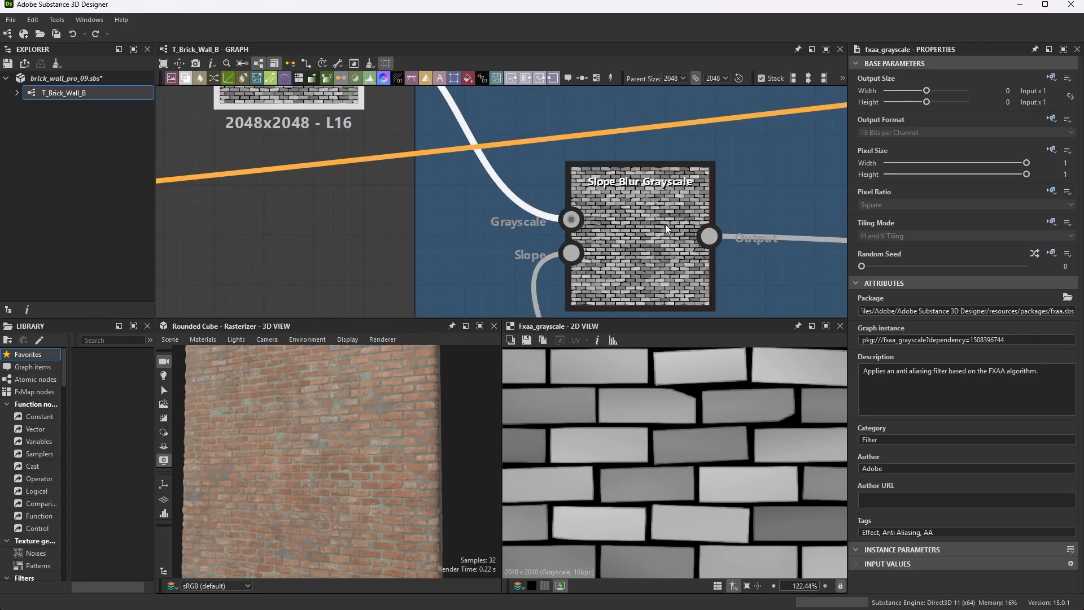
click(665, 225)
scroll(665, 224, down, 5)
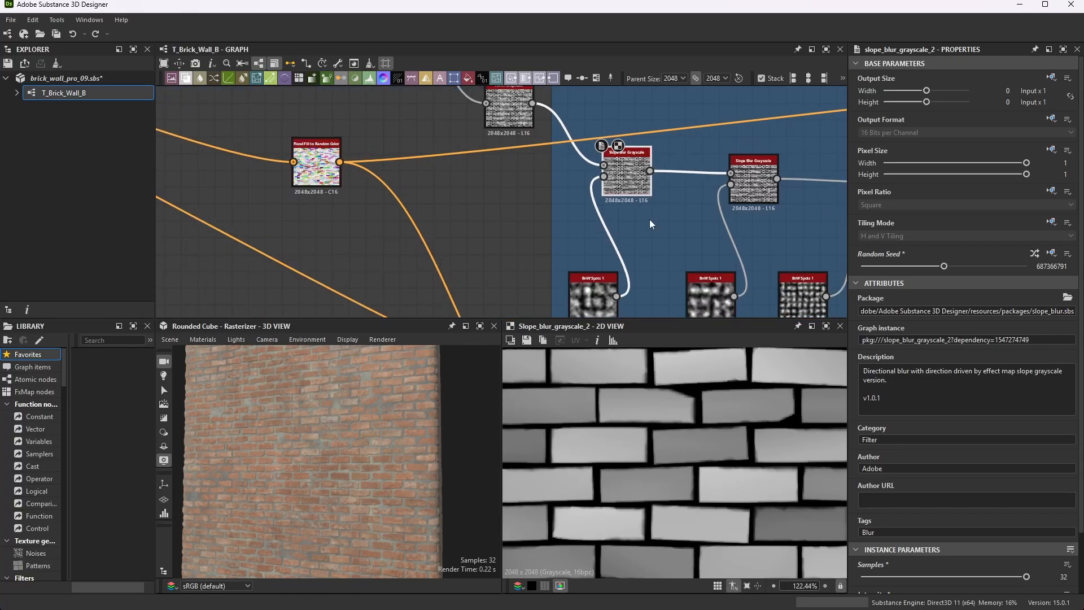
scroll(947, 437, down, 2)
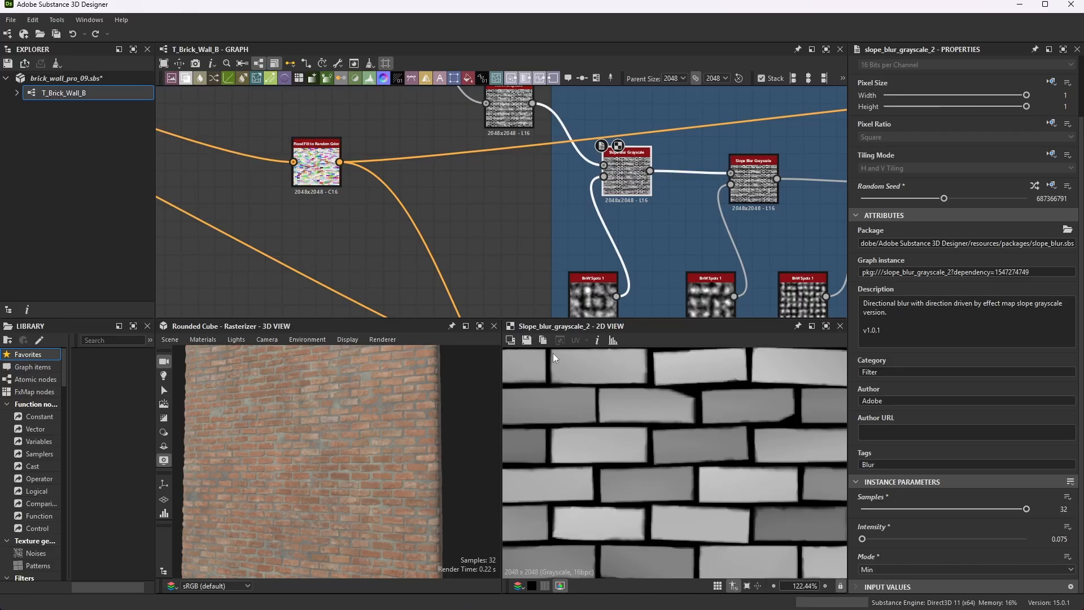
Preview the BnW Spots 1 noise feeding the first Slope Blur Grayscale's slope input and examine its full pattern and parameters
double_click(585, 300)
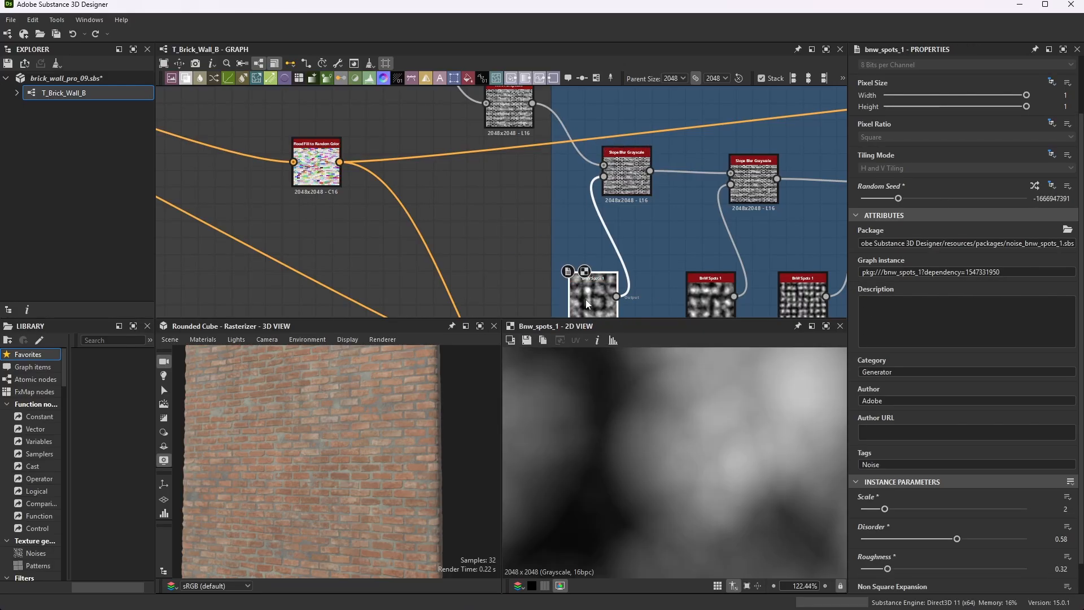
scroll(625, 387, down, 10)
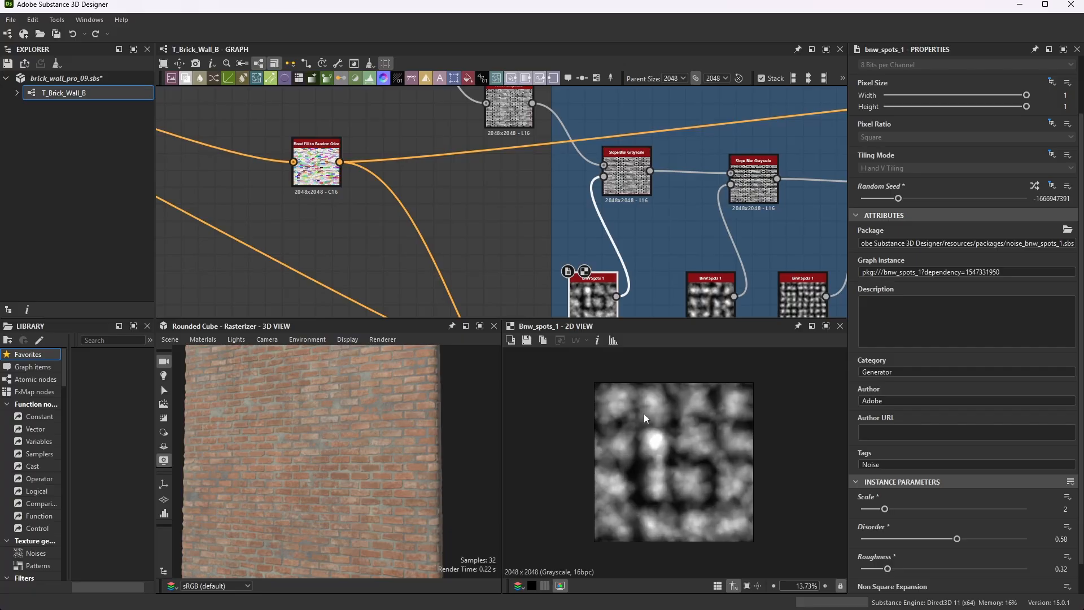
scroll(629, 285, down, 3)
scroll(626, 289, up, 10)
scroll(590, 199, down, 7)
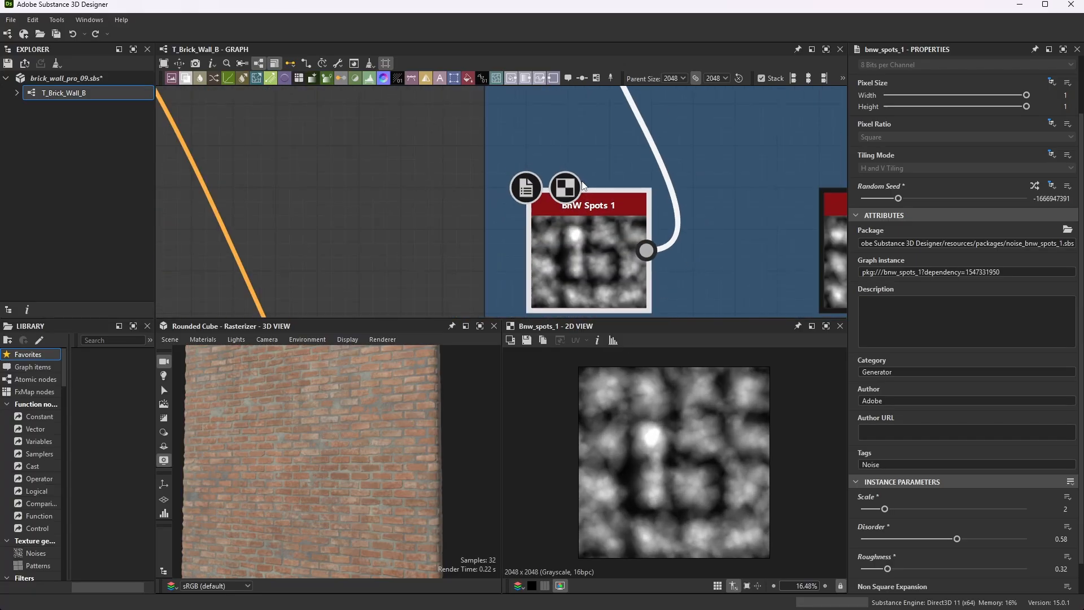
scroll(655, 209, down, 3)
scroll(720, 157, up, 6)
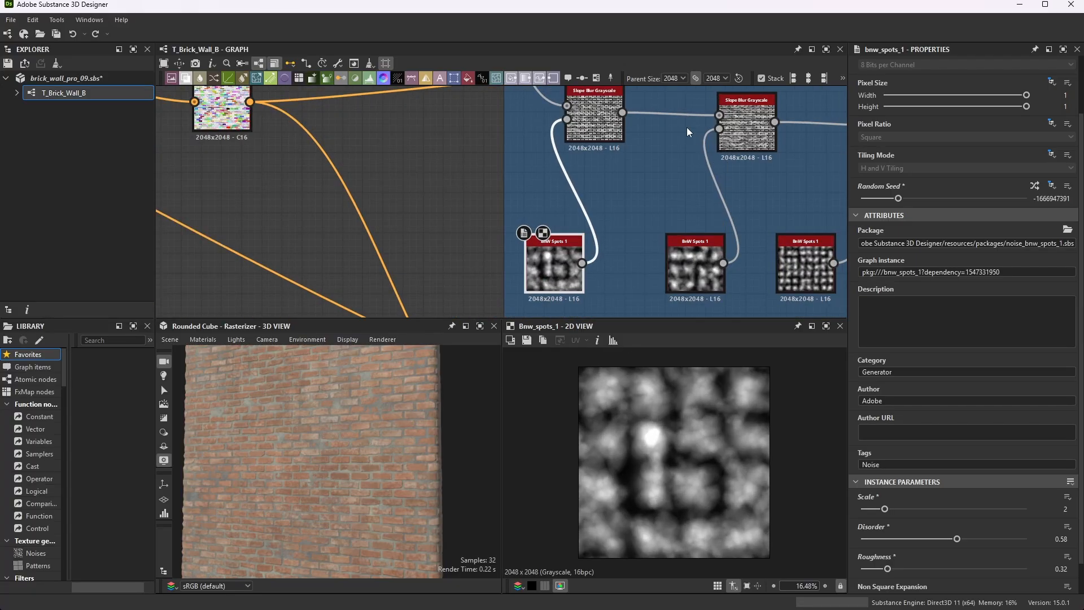
Review the scale, disorder and roughness settings of the first BnW Spots 1 node in the Brick Details 1 frame
scroll(672, 122, up, 1)
scroll(656, 127, down, 1)
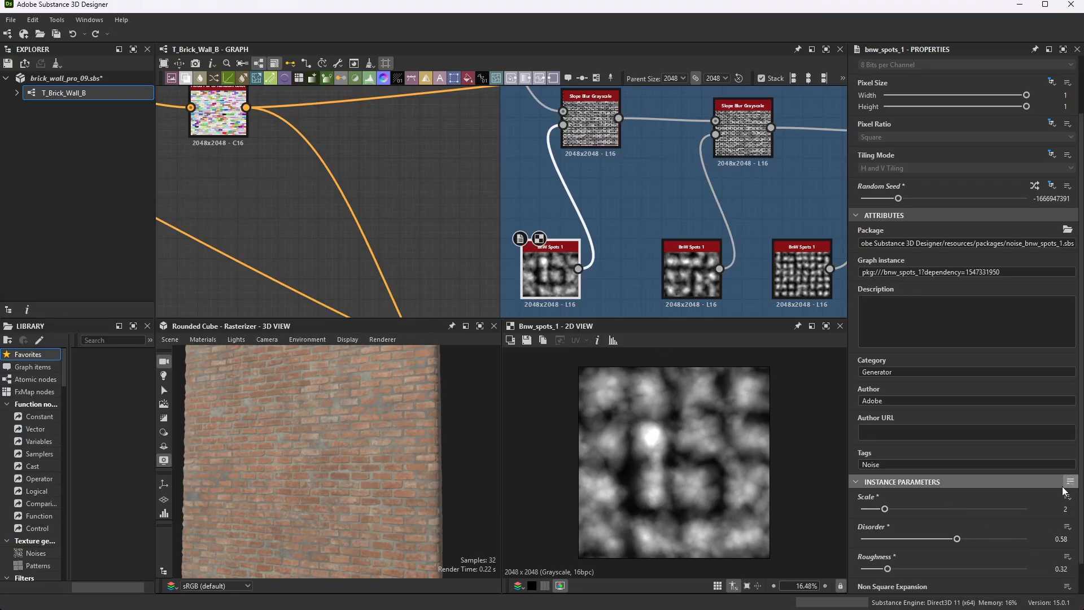
scroll(1036, 551, down, 1)
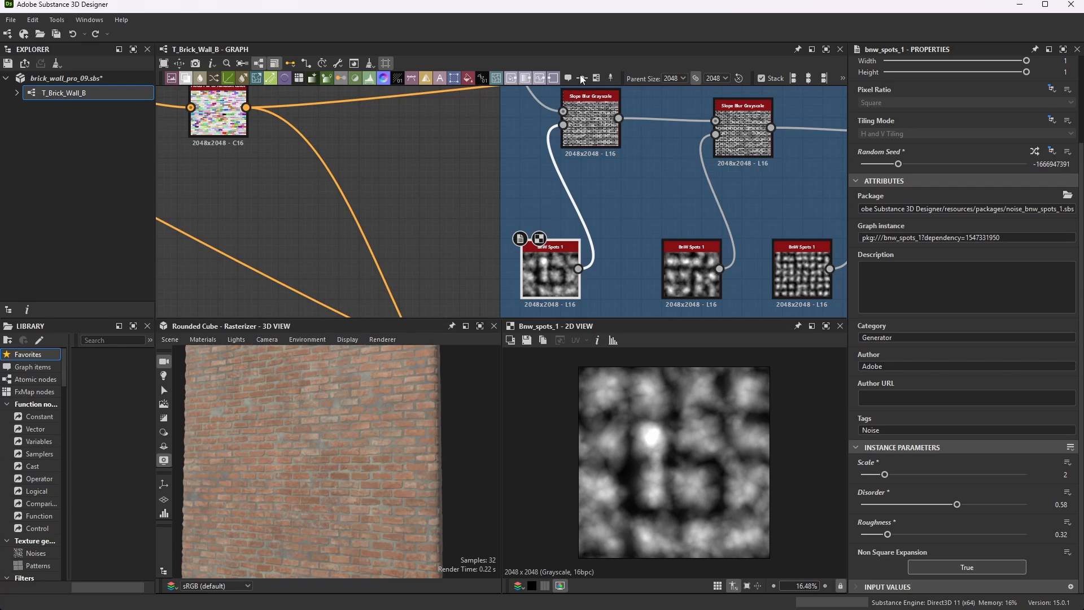
Preview the first Slope Blur Grayscale again and inspect its brick edges up close
click(600, 118)
double_click(596, 116)
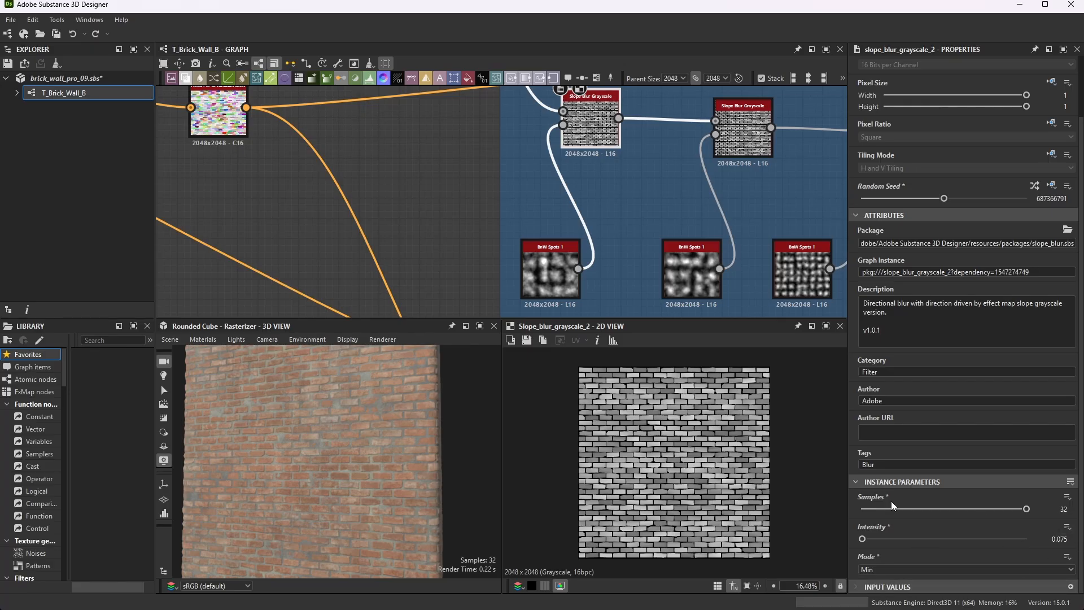
scroll(687, 480, up, 10)
scroll(645, 439, up, 2)
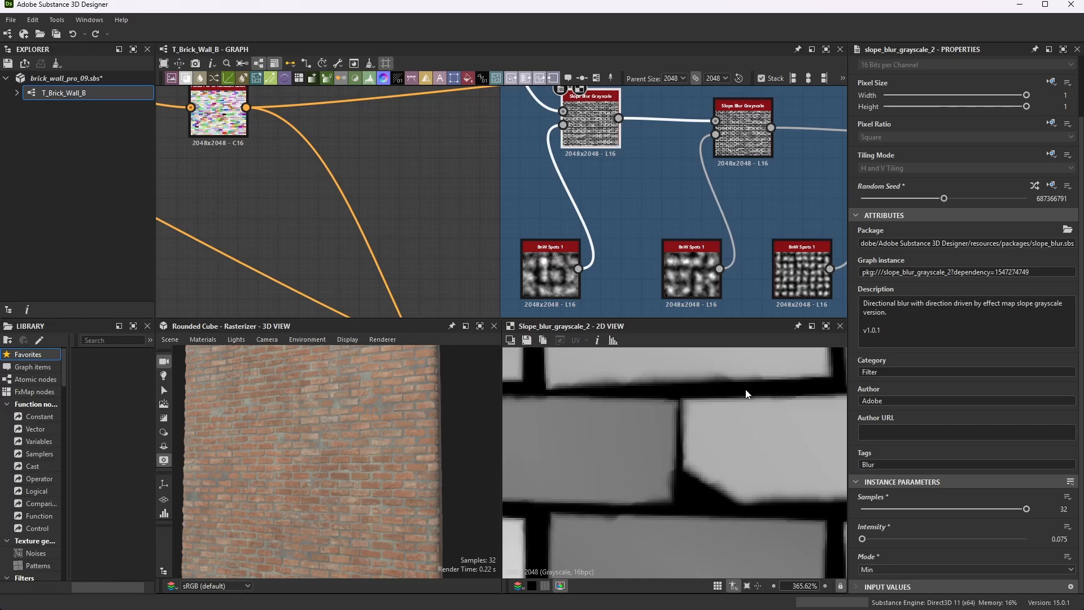
scroll(628, 148, down, 3)
scroll(655, 142, up, 2)
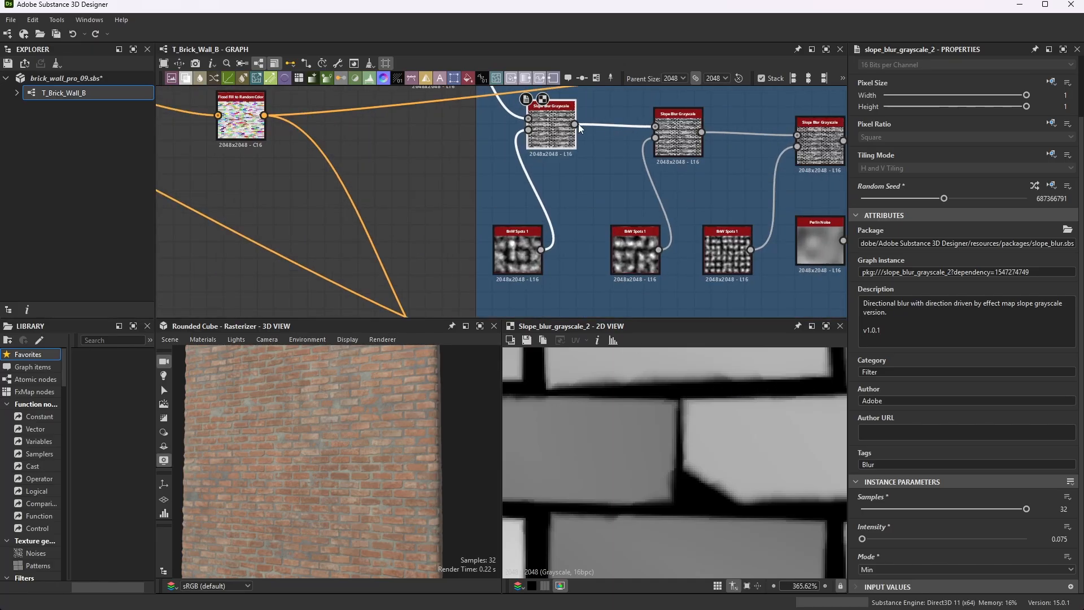
Review the second Slope Blur Grayscale's intensity and the parameters of the BnW Spots 1 noise driving it
click(673, 137)
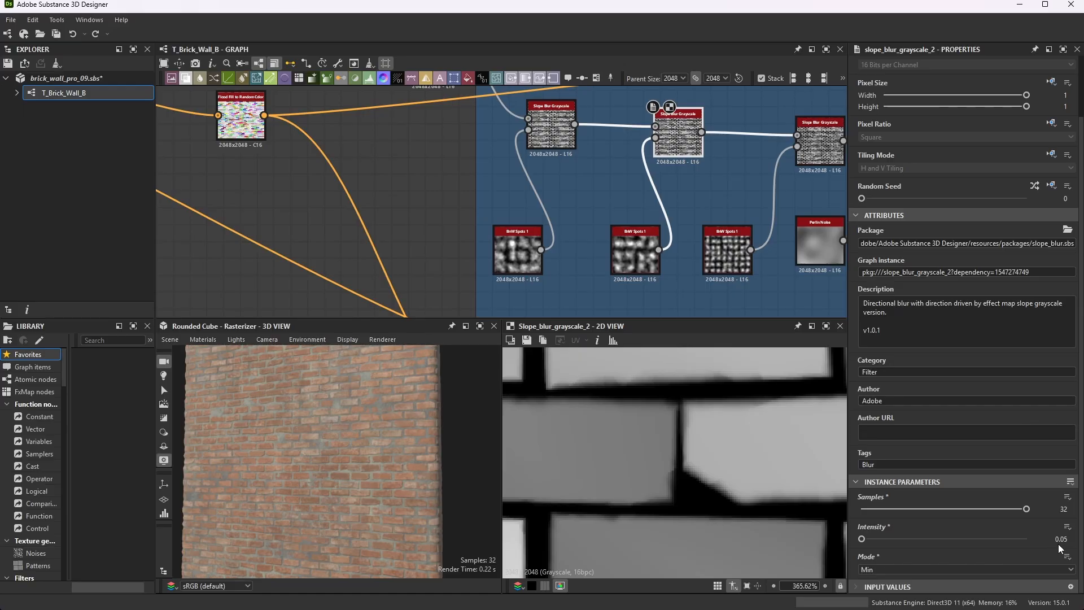
click(649, 252)
scroll(974, 510, down, 1)
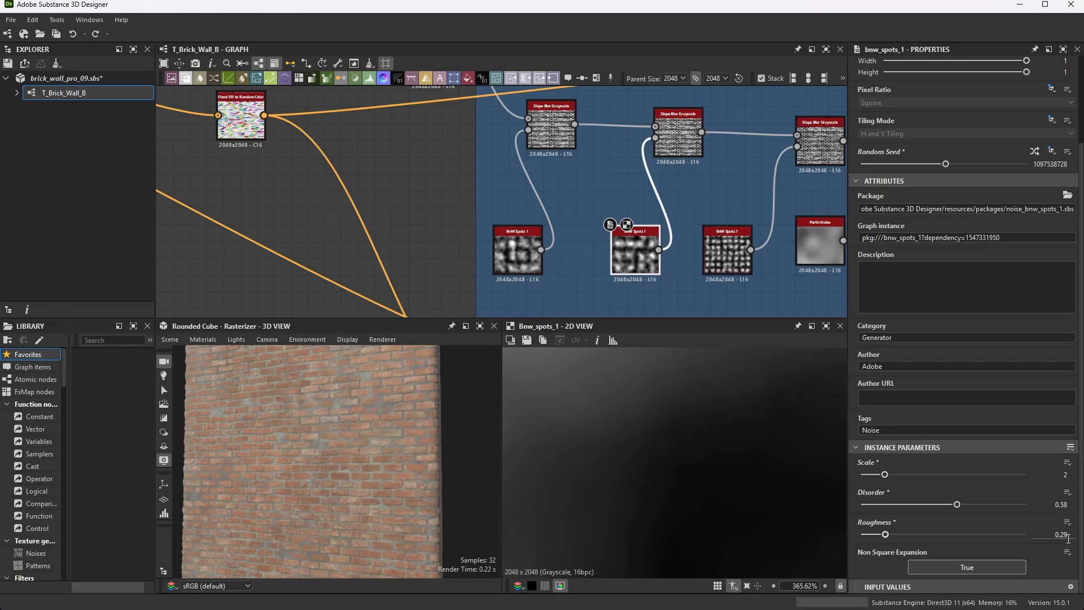
Preview the second Slope Blur Grayscale and examine its brick edges both across several rows and up close
double_click(685, 137)
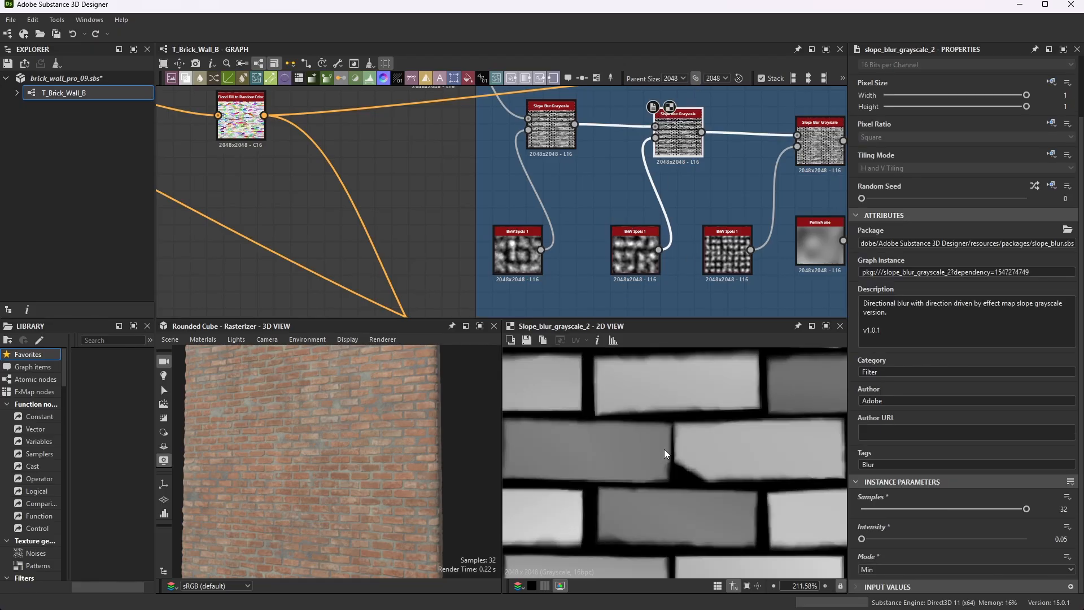
scroll(664, 449, down, 1)
scroll(675, 360, down, 3)
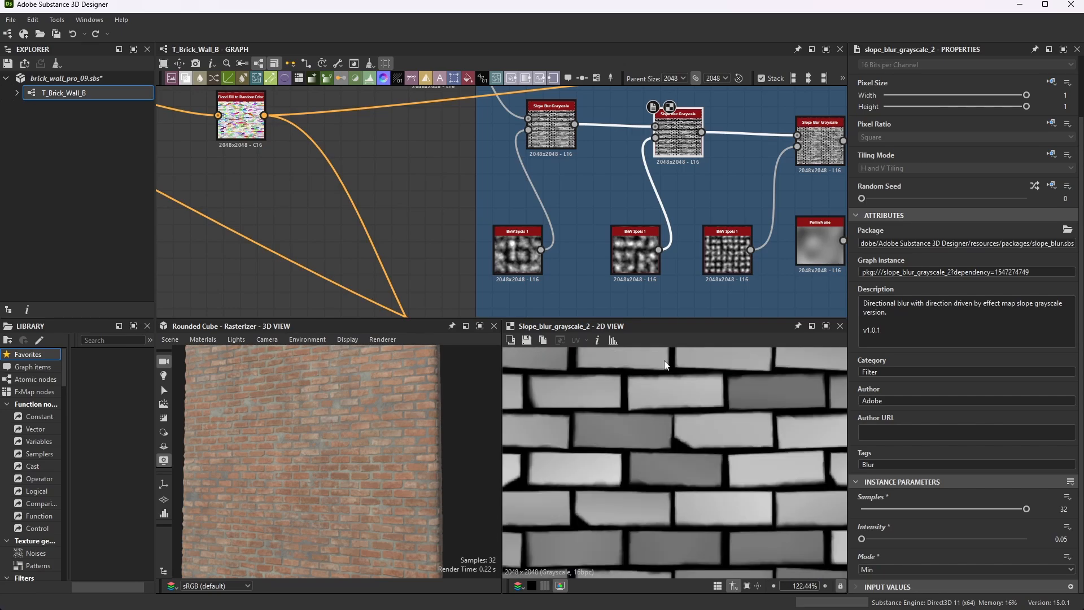
scroll(676, 362, up, 5)
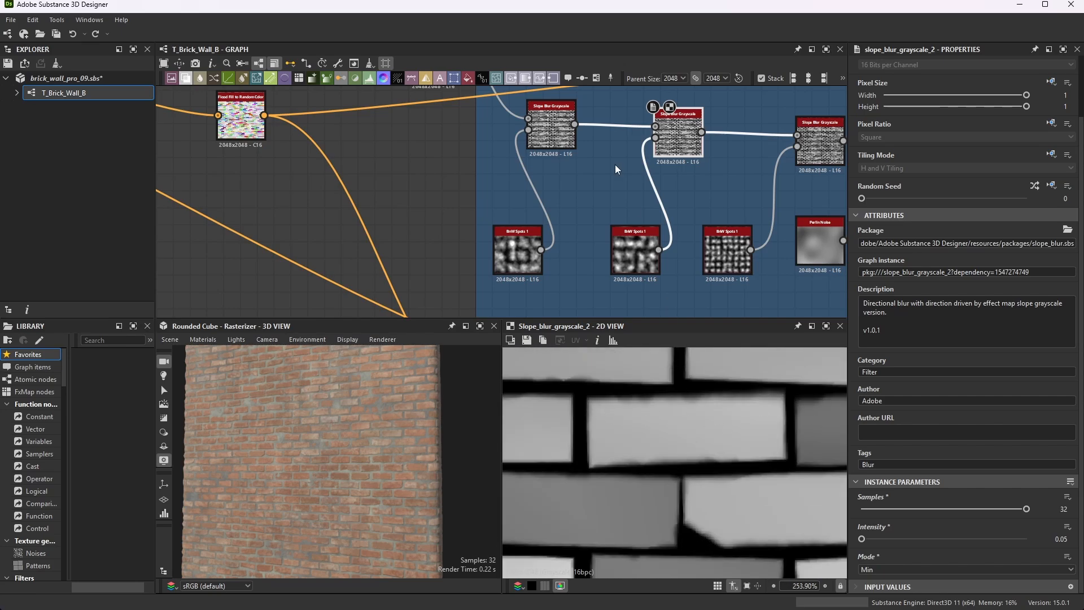
scroll(615, 165, down, 3)
scroll(677, 185, up, 3)
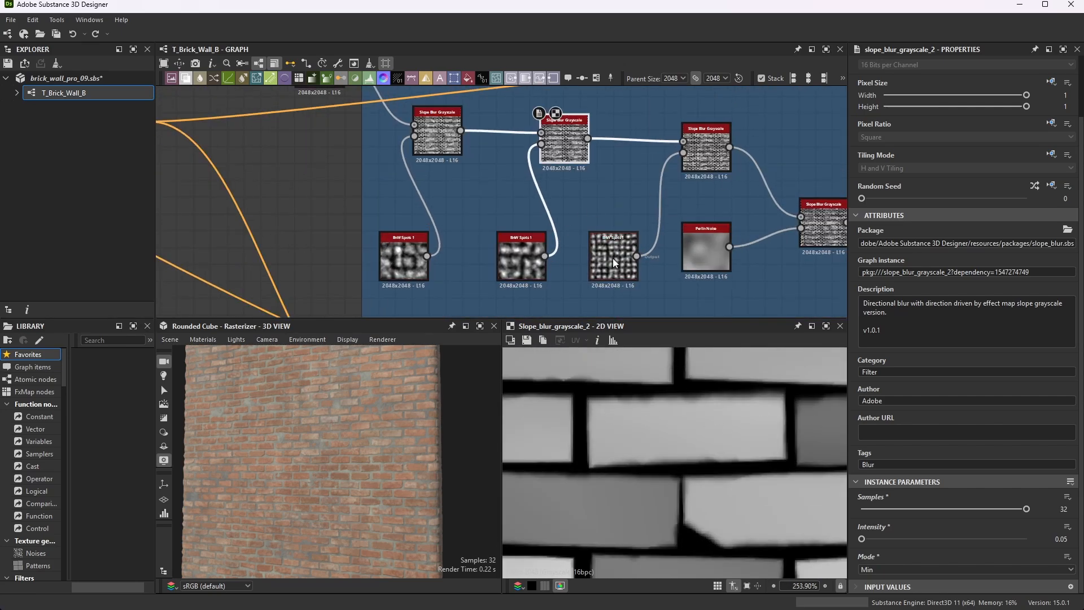
Compare the second and third Slope Blur Grayscale nodes by their previews, intensity and mode
click(700, 148)
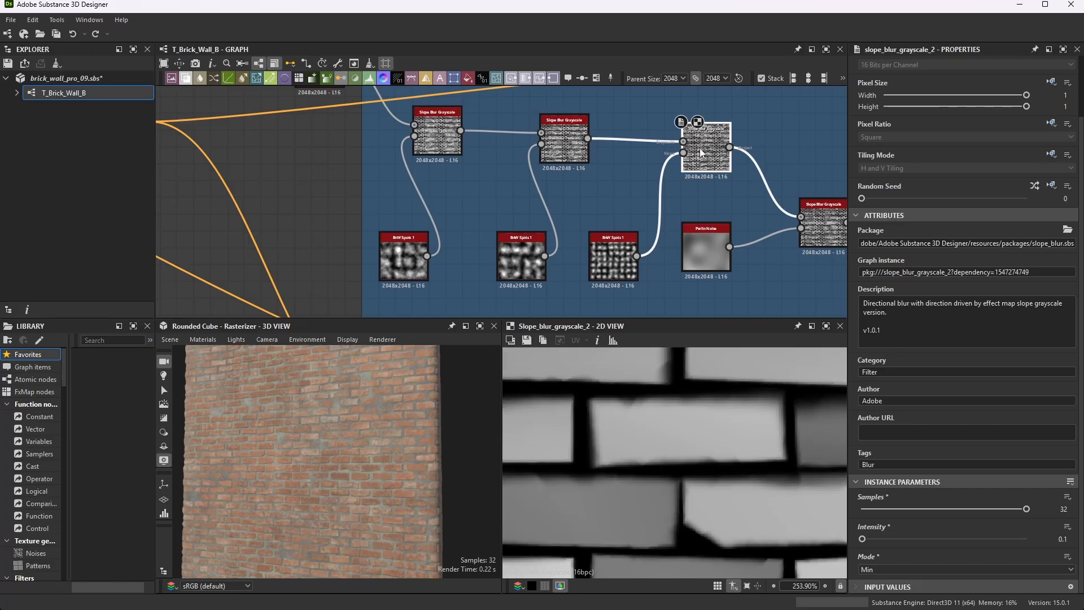
click(557, 141)
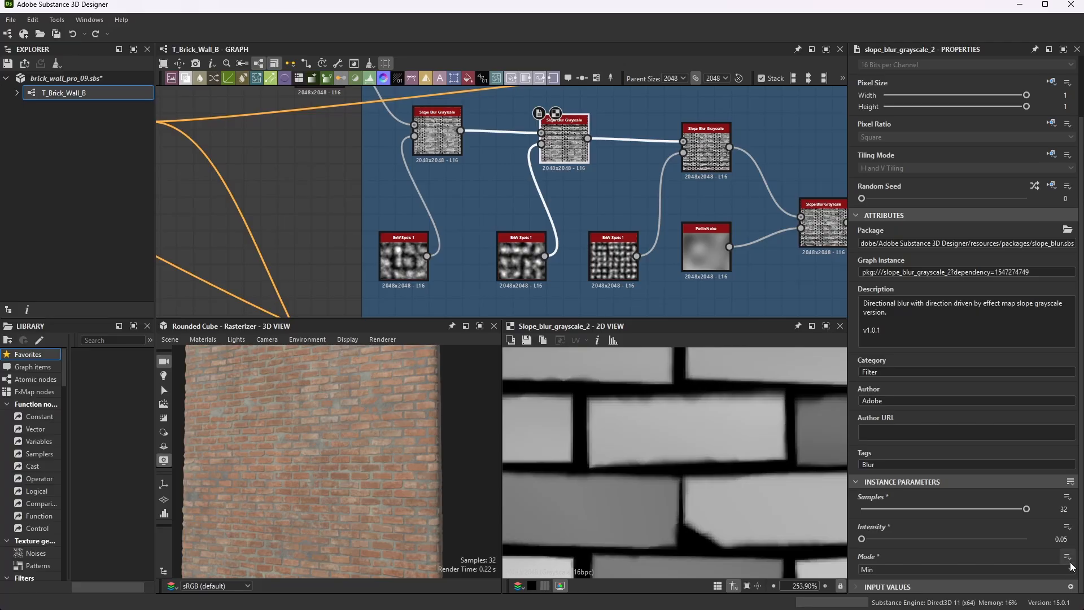
click(694, 133)
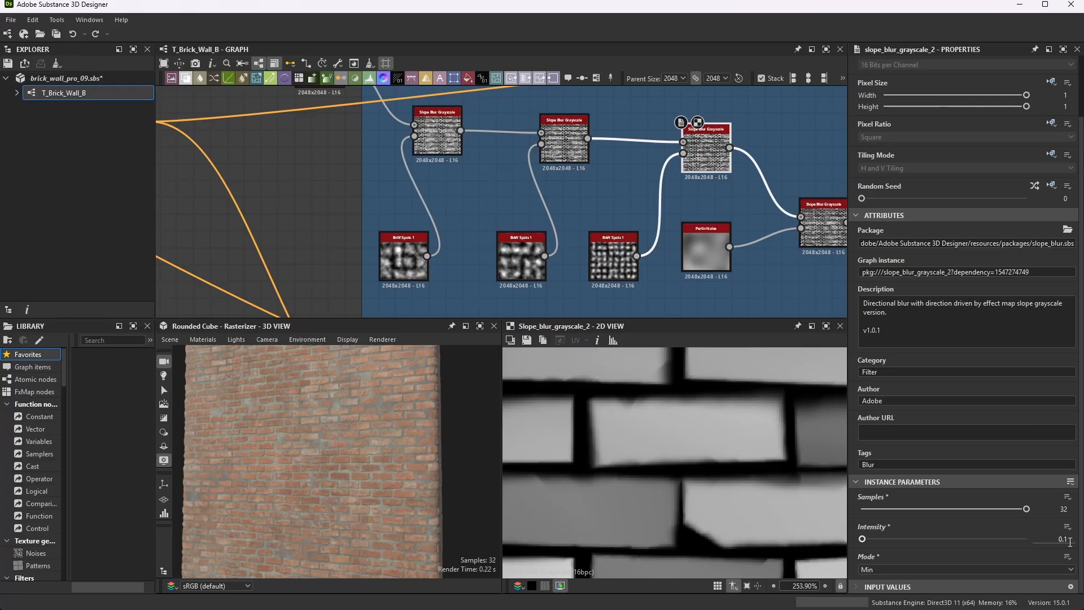
Preview the third BnW Spots 1 noise and examine its full pattern, scale, disorder and roughness
click(611, 255)
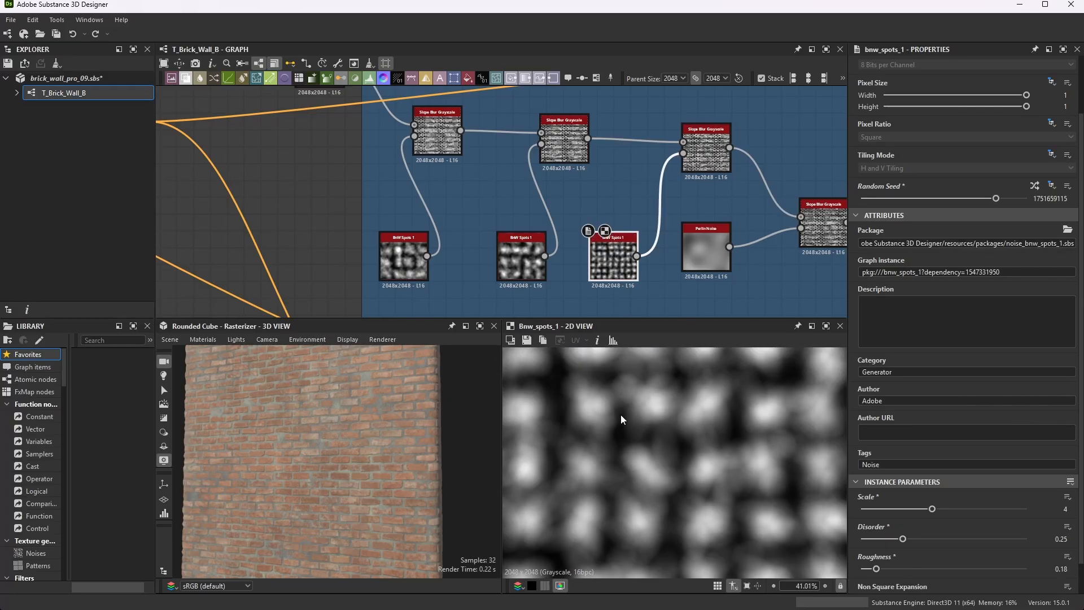
scroll(621, 419, down, 4)
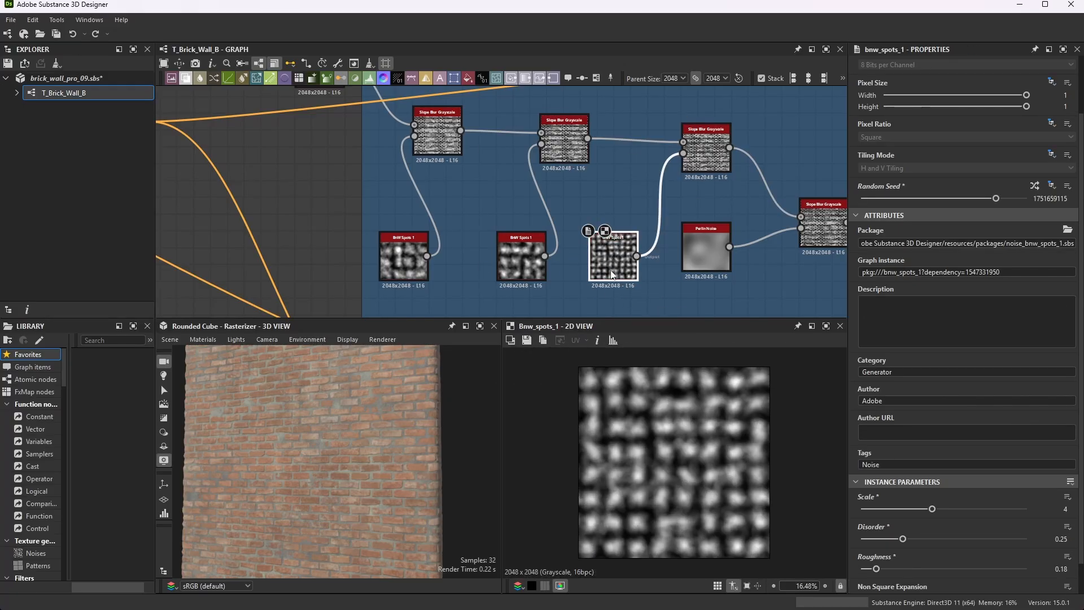
scroll(762, 429, up, 2)
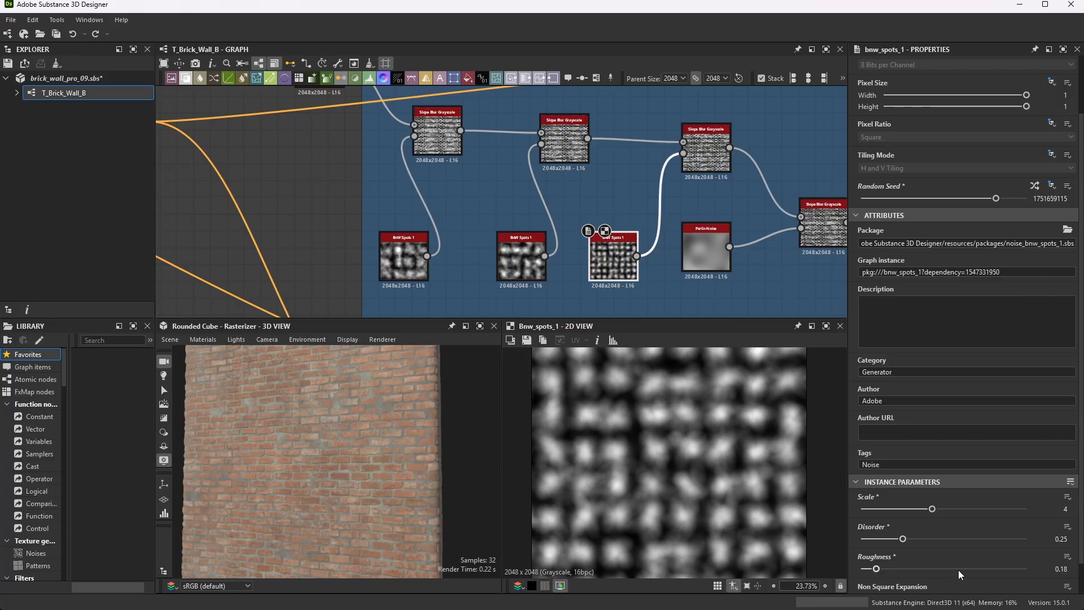
Preview the third Slope Blur Grayscale and inspect the chipped brick edges in several areas of the pattern
double_click(706, 148)
scroll(690, 400, up, 5)
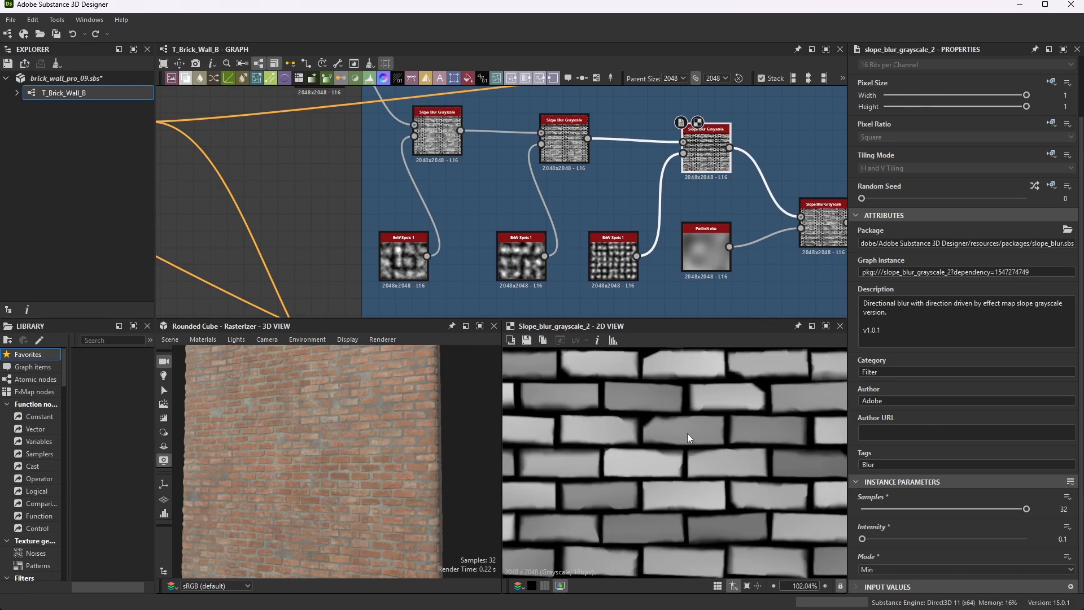
scroll(667, 473, up, 1)
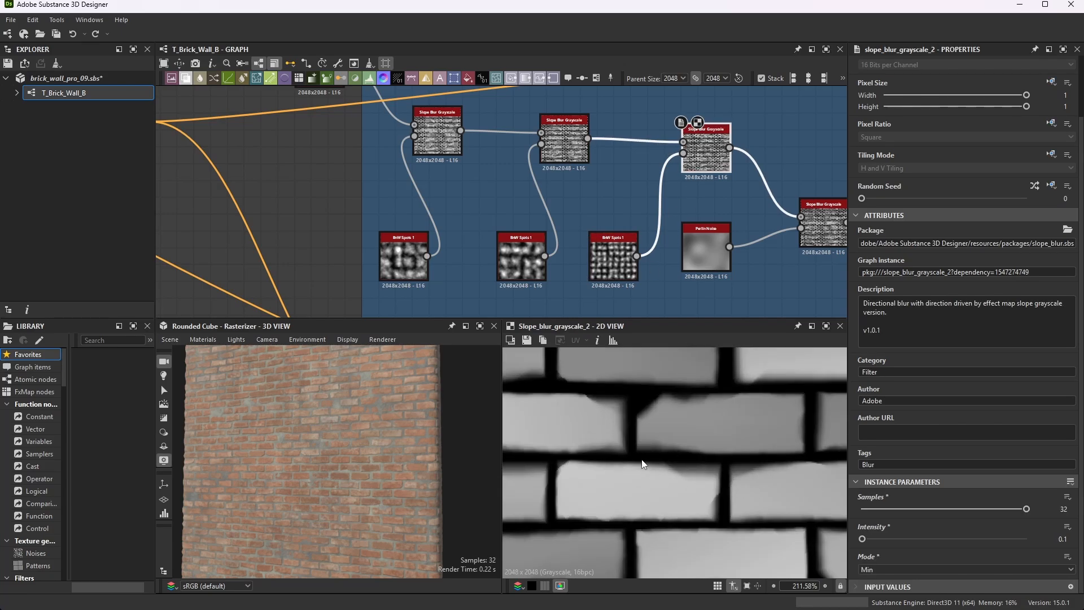
scroll(735, 433, down, 4)
scroll(581, 399, up, 3)
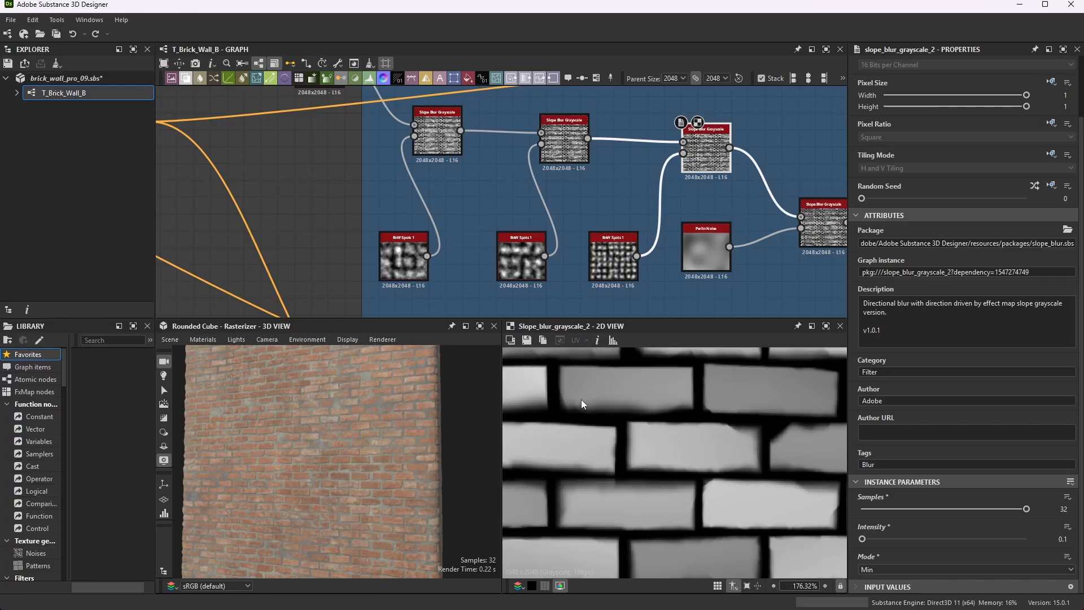
scroll(605, 402, up, 3)
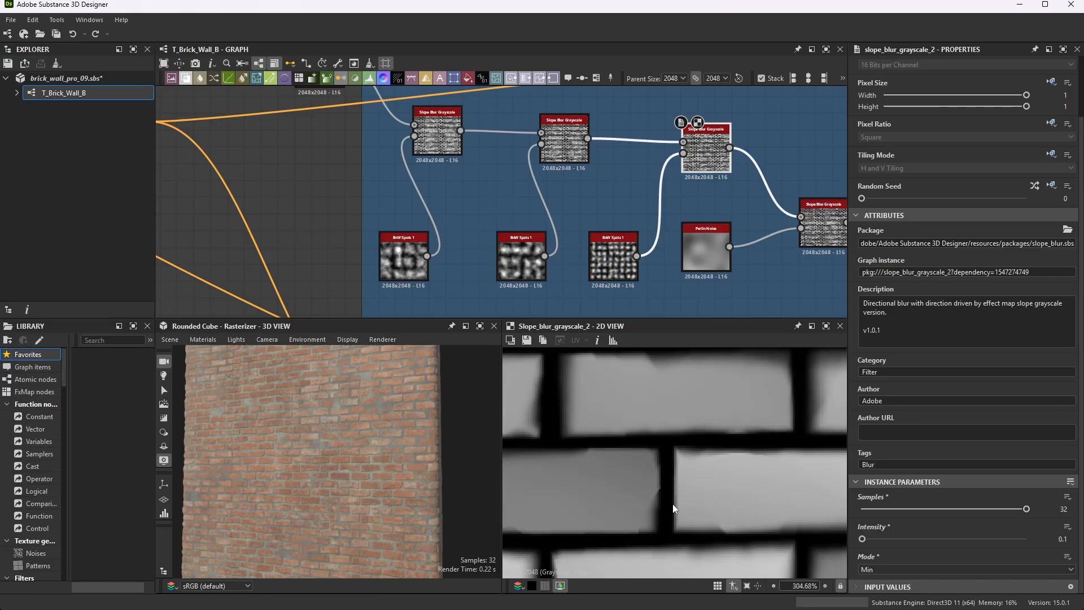
Review the fourth Slope Blur Grayscale's intensity and the full Perlin Noise pattern feeding its slope input
scroll(686, 238, down, 4)
scroll(713, 242, up, 3)
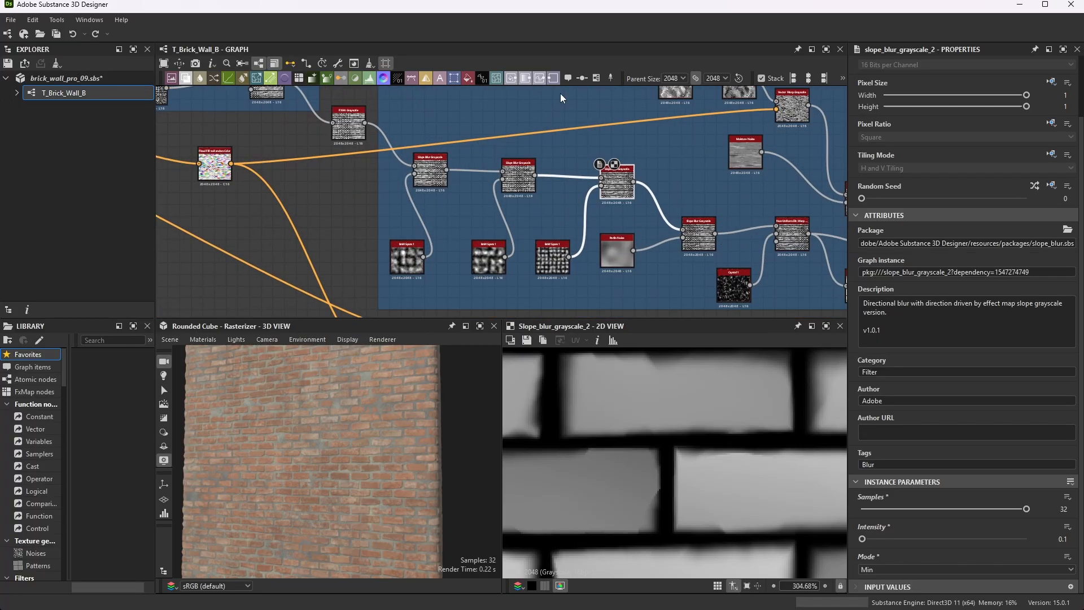
scroll(729, 251, up, 2)
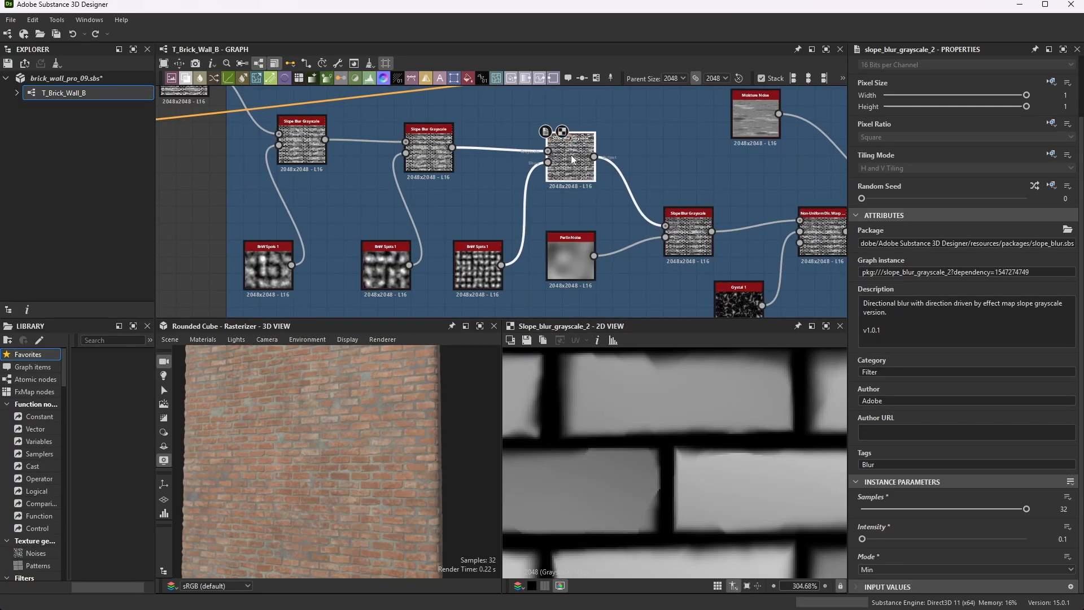
click(692, 237)
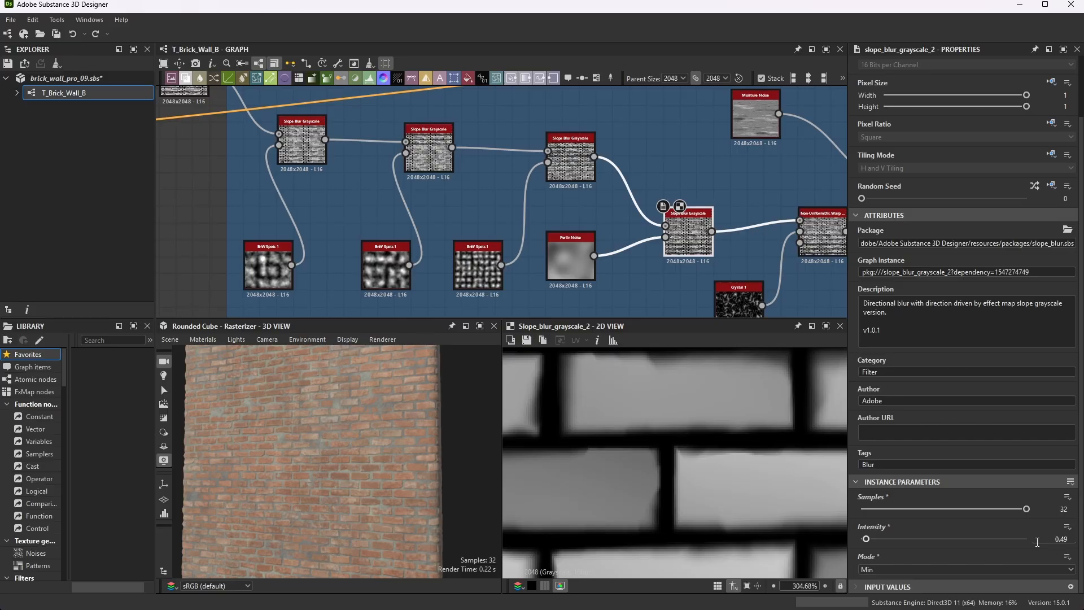
click(568, 253)
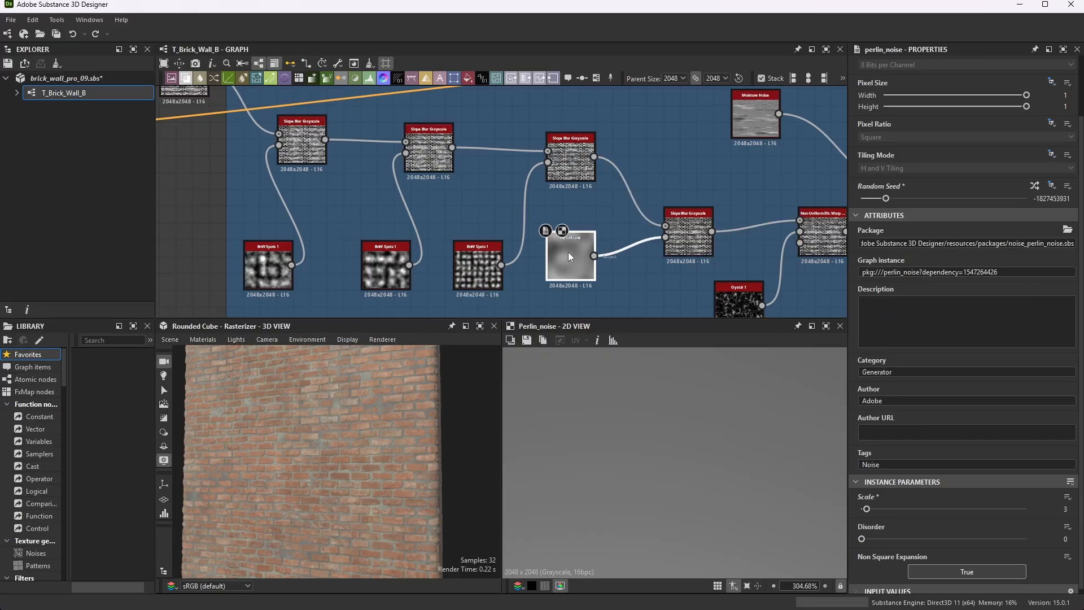
scroll(690, 425, down, 5)
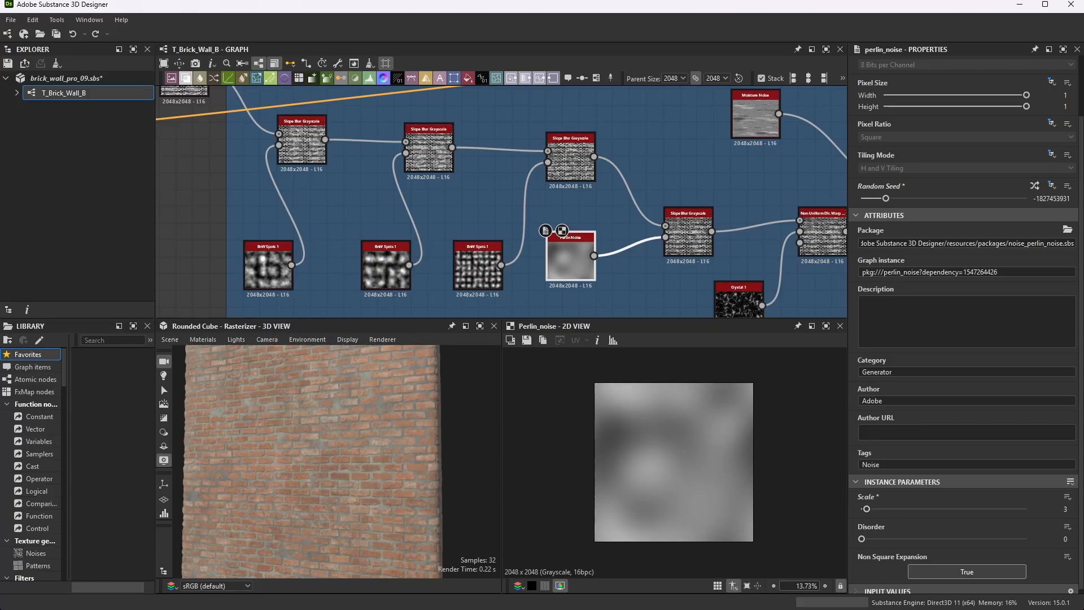
Preview the fourth Slope Blur Grayscale's overall brick distortion and compare it with the bricks on the 3D wall
scroll(666, 263, up, 5)
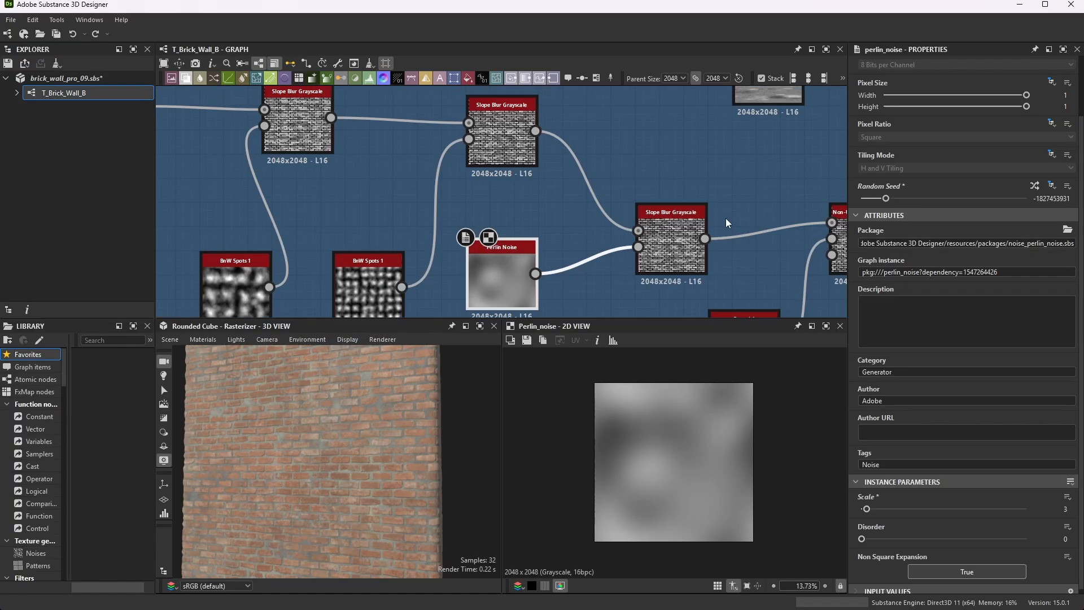
scroll(593, 248, down, 5)
scroll(639, 242, up, 4)
click(606, 229)
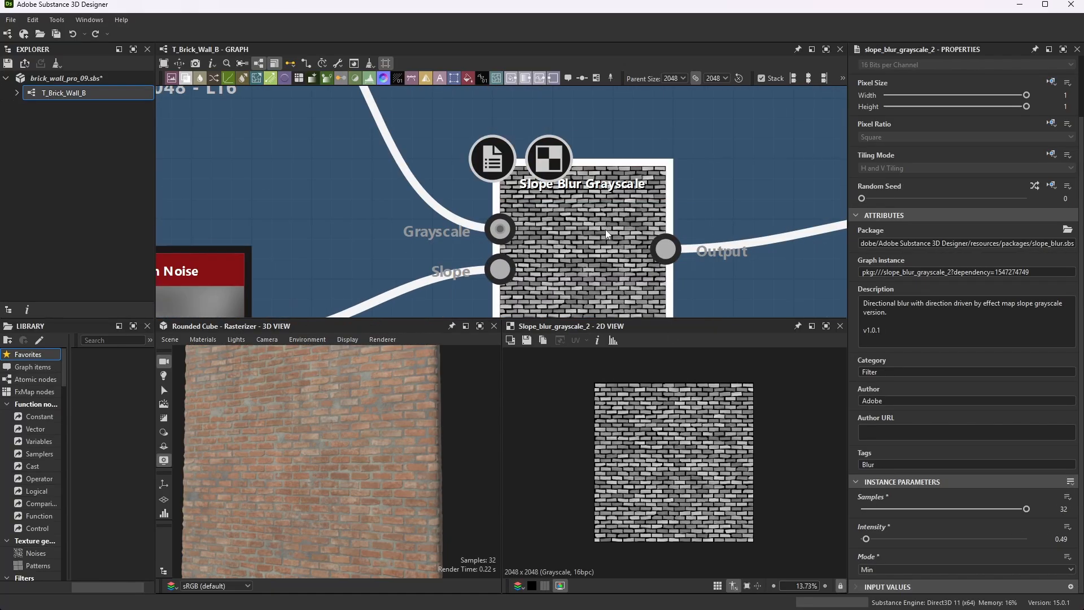
scroll(692, 476, up, 3)
scroll(692, 476, up, 2)
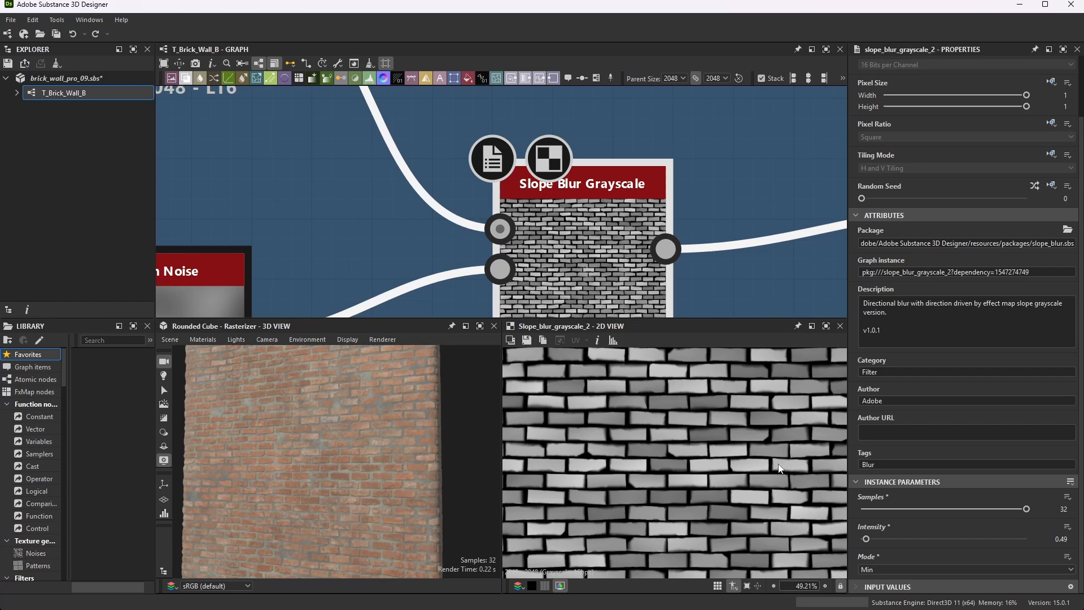
scroll(666, 474, down, 2)
scroll(689, 511, up, 1)
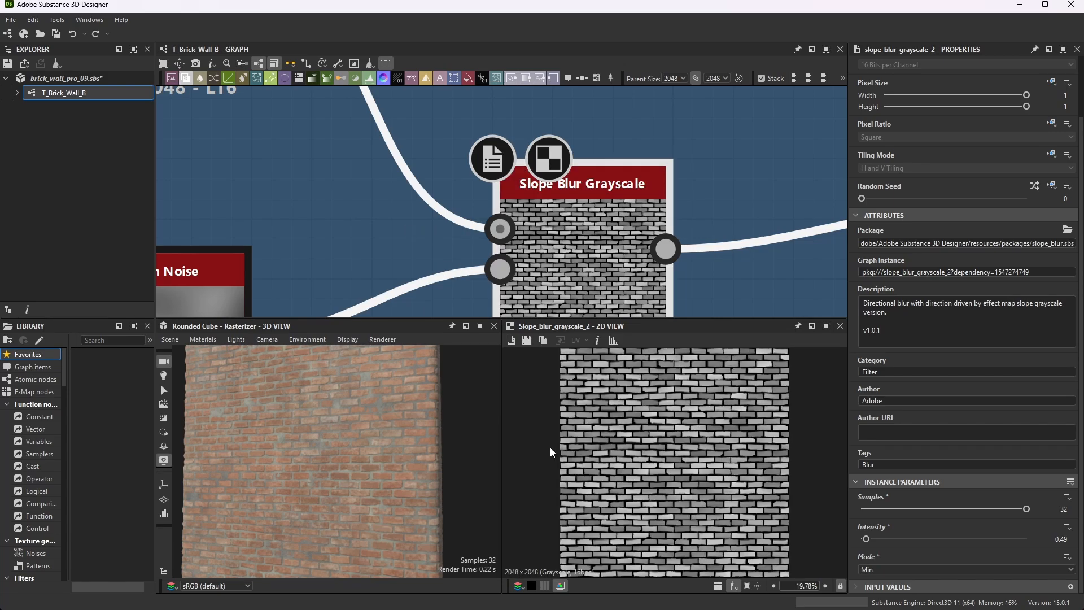
scroll(286, 499, up, 5)
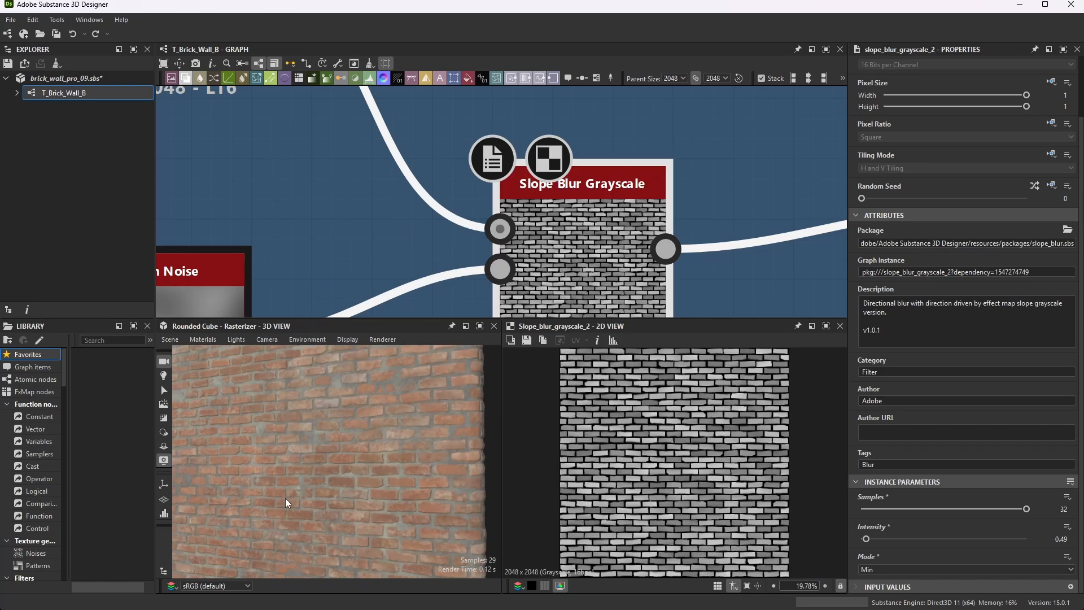
Trace the fourth slope blur into the Non-Uniform Directional Warp node fed by Crystal 1, and preview that node's result
scroll(572, 190, down, 7)
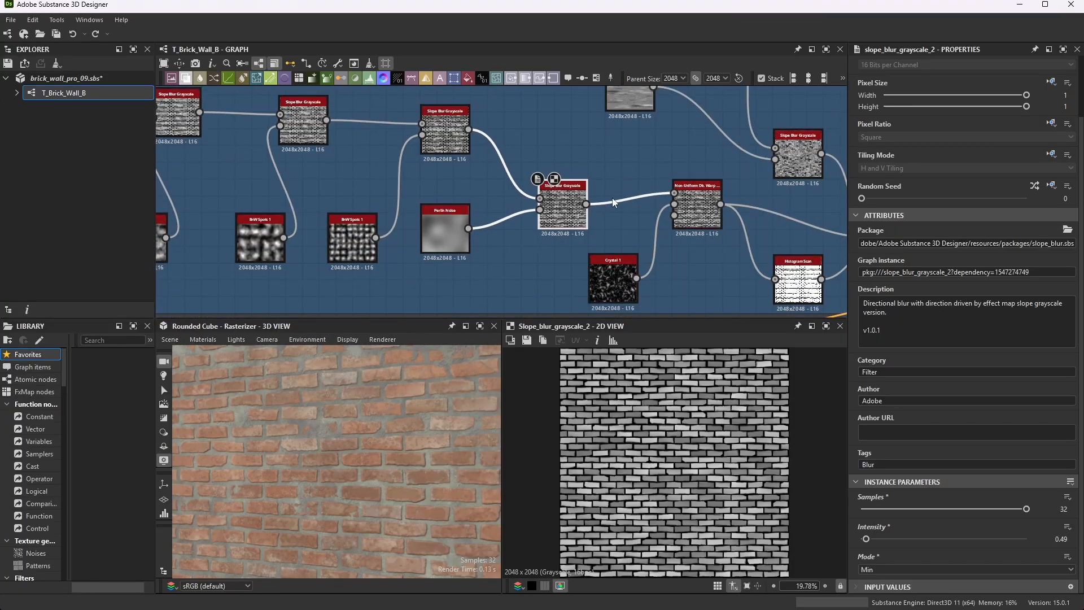
scroll(594, 232, up, 2)
scroll(567, 176, down, 1)
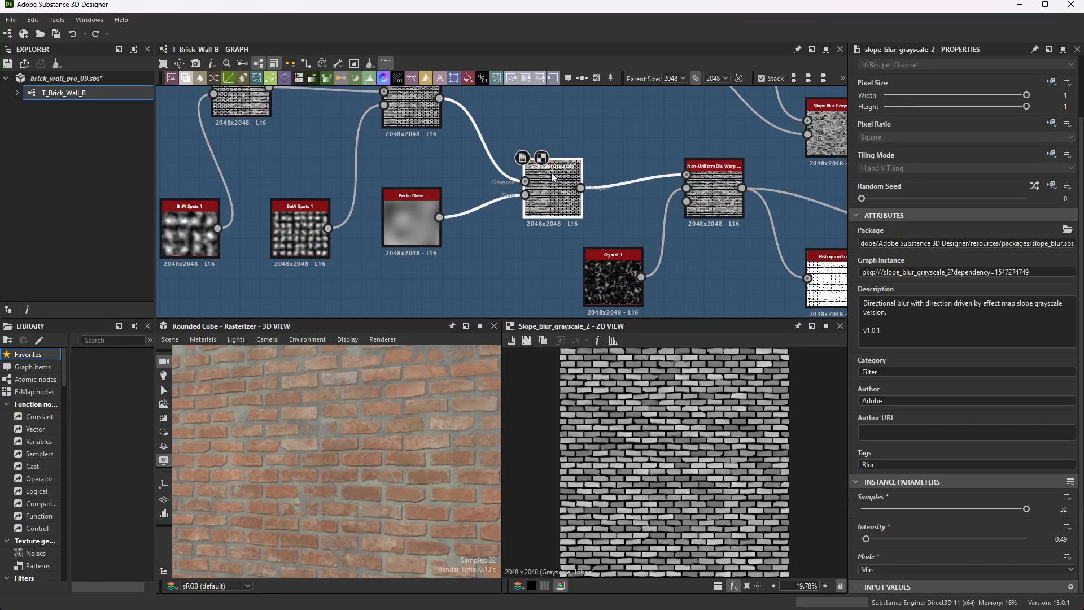
scroll(552, 180, up, 1)
scroll(554, 181, down, 1)
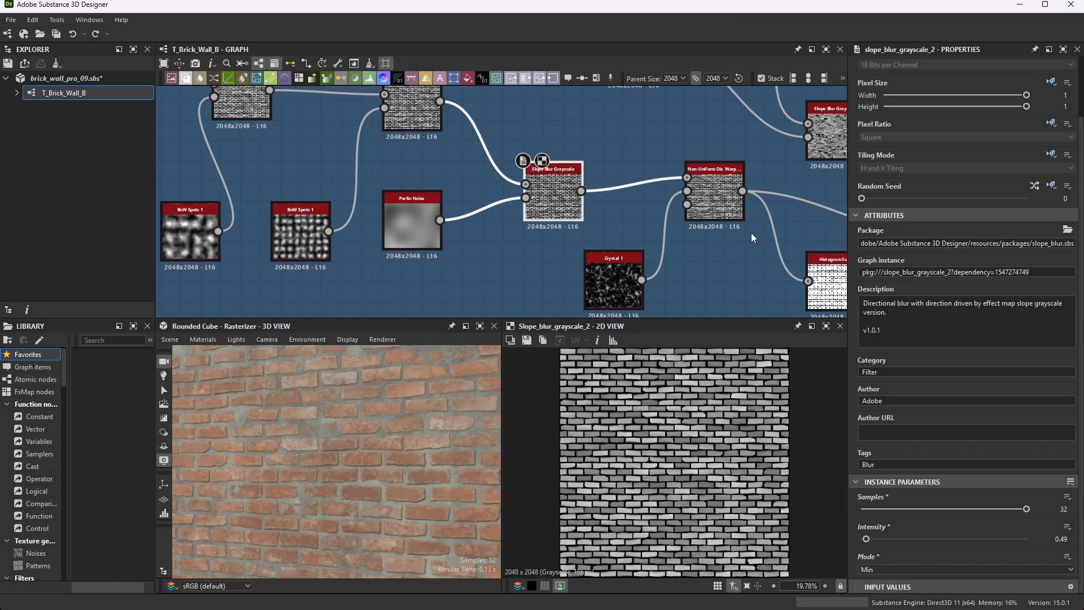
scroll(751, 233, up, 1)
click(717, 186)
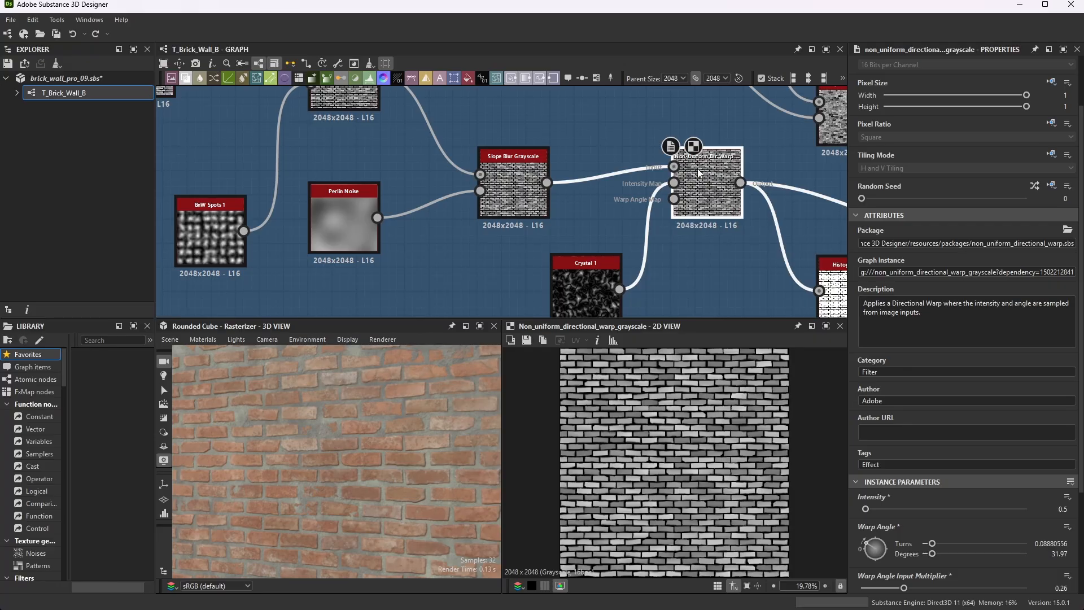
Review the Non-Uniform Directional Warp's intensity, warp angle, angle input multiplier and trail settings
scroll(989, 502, down, 2)
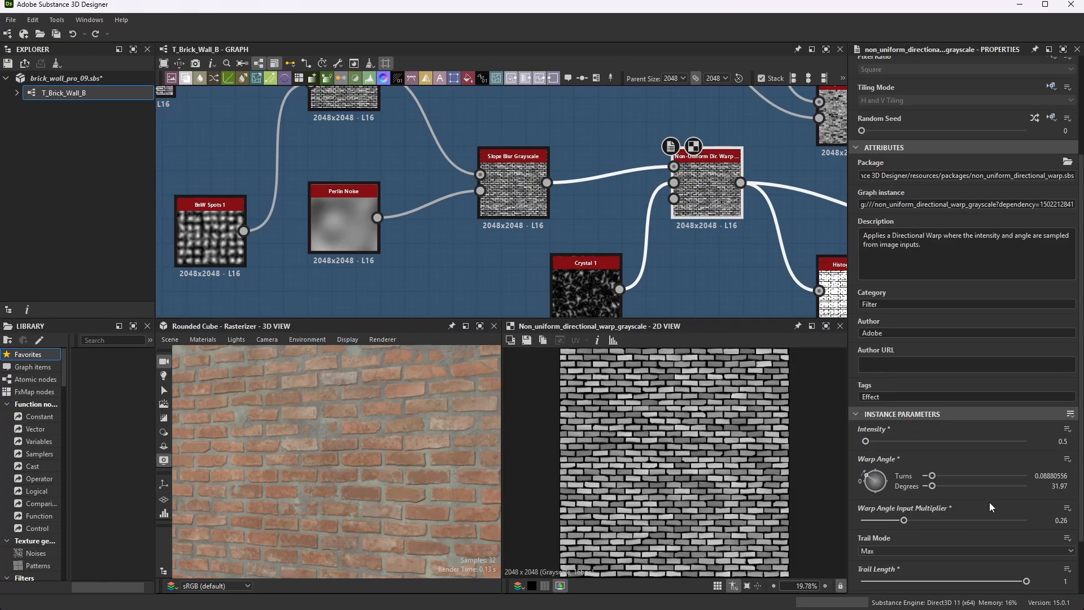
scroll(990, 502, down, 1)
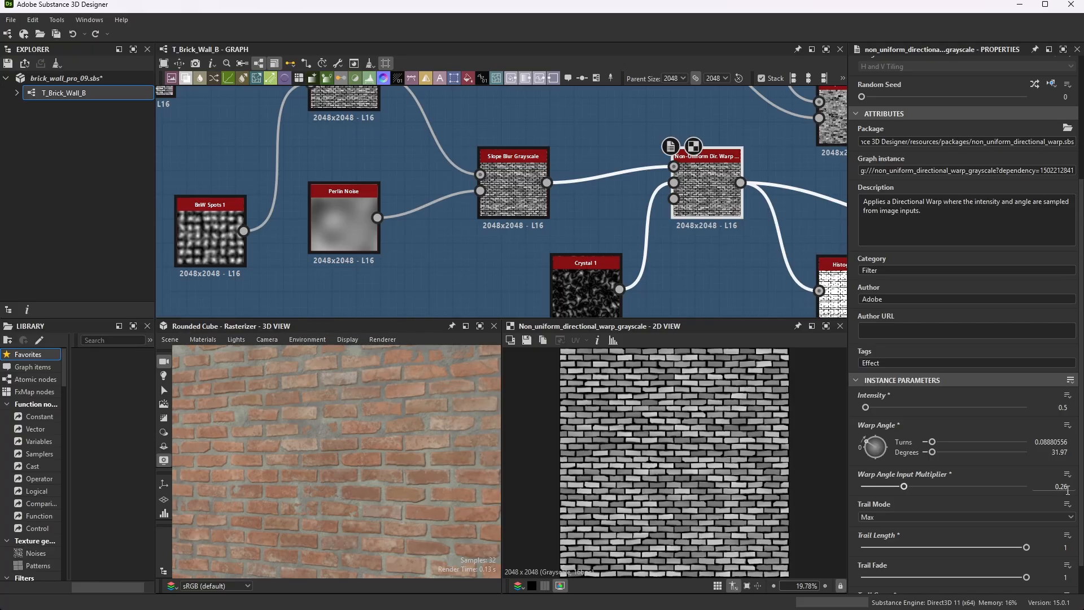
scroll(1012, 497, down, 1)
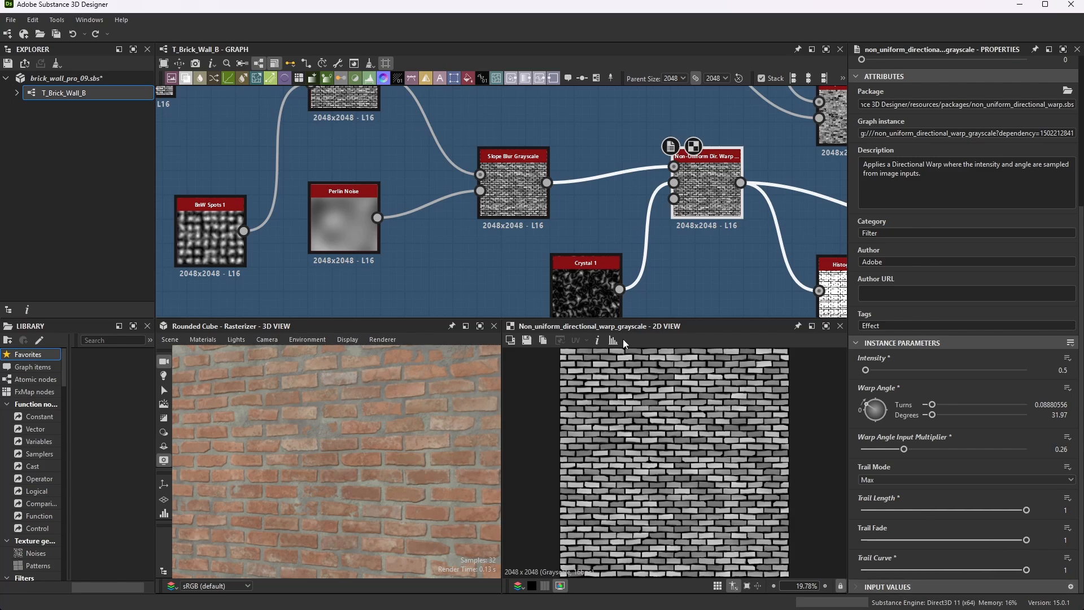
Preview the Crystal 1 noise, review its scale and disorder, and trace it into the directional warp's intensity map
double_click(595, 286)
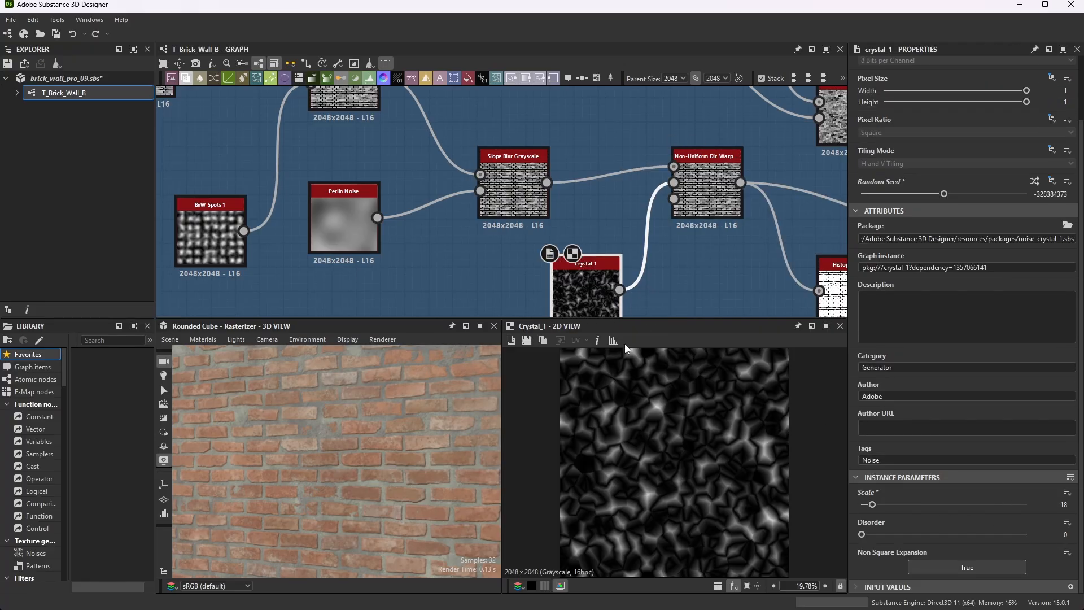
scroll(574, 272, up, 4)
scroll(626, 155, down, 4)
scroll(650, 171, up, 3)
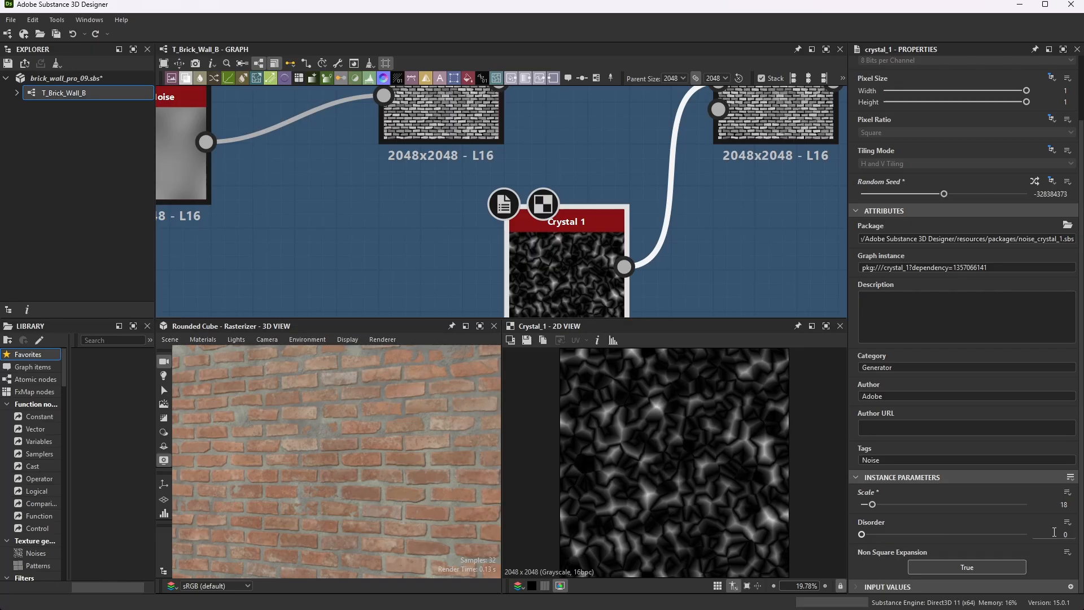
scroll(703, 211, down, 4)
scroll(690, 138, up, 6)
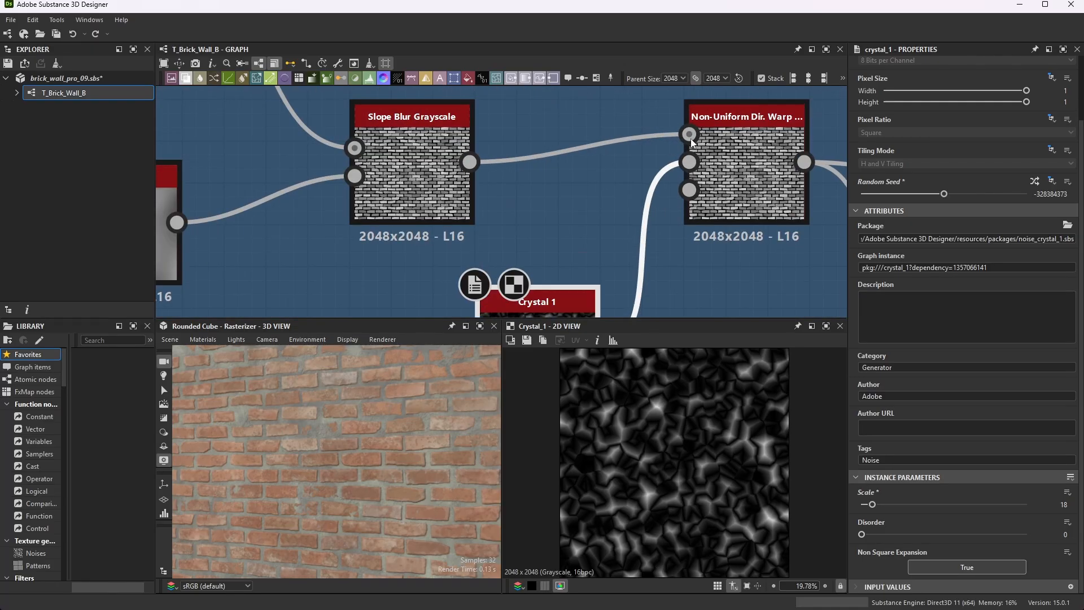
Preview the Non-Uniform Directional Warp result again and inspect the warped bricks up close
click(799, 182)
scroll(651, 255, down, 3)
scroll(769, 236, up, 1)
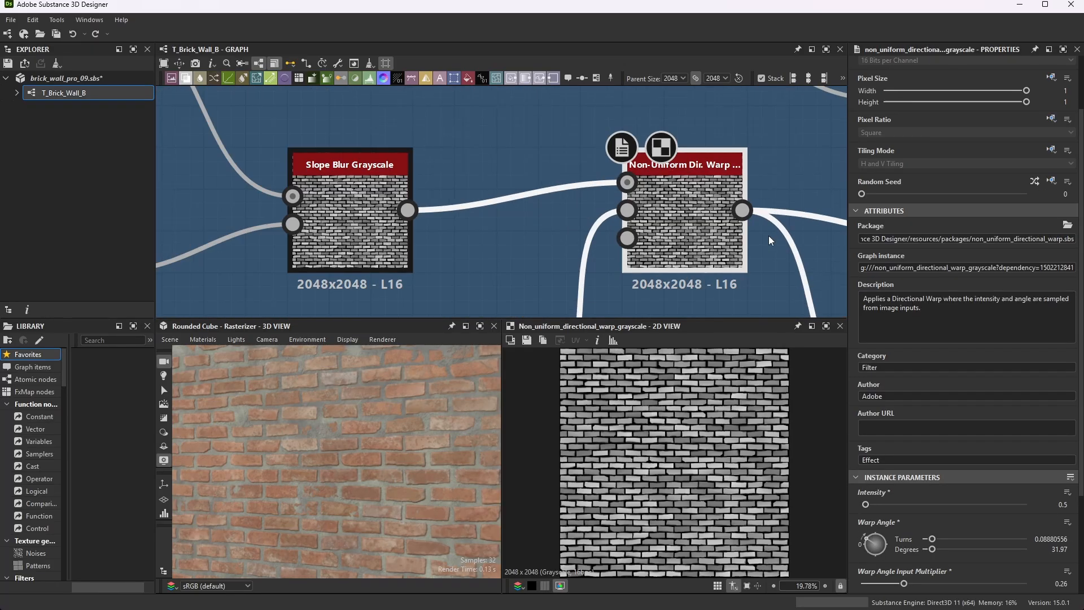
scroll(588, 184, up, 3)
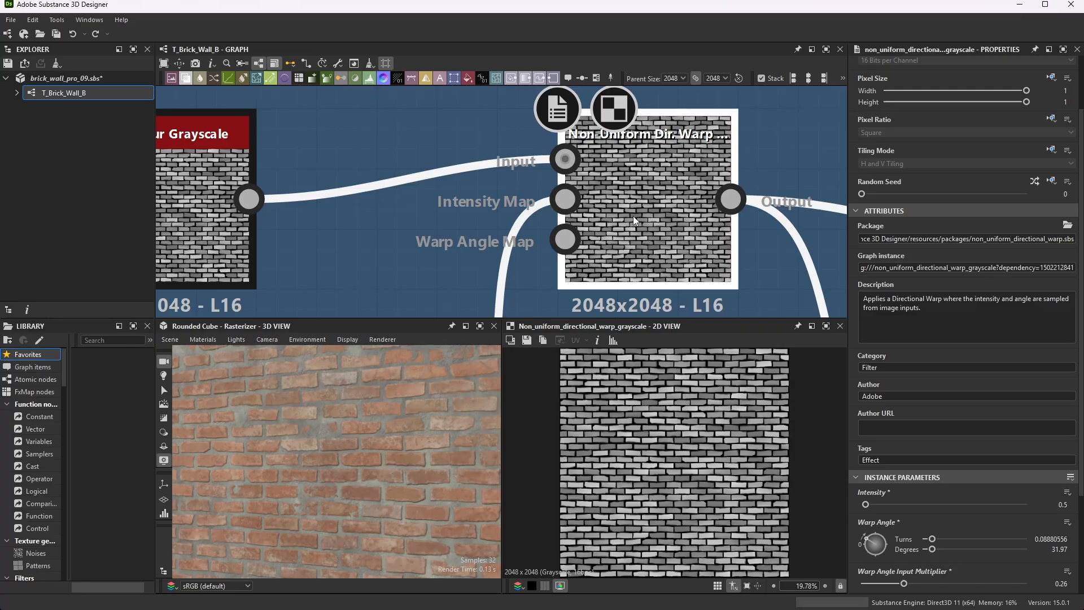
scroll(710, 452, up, 8)
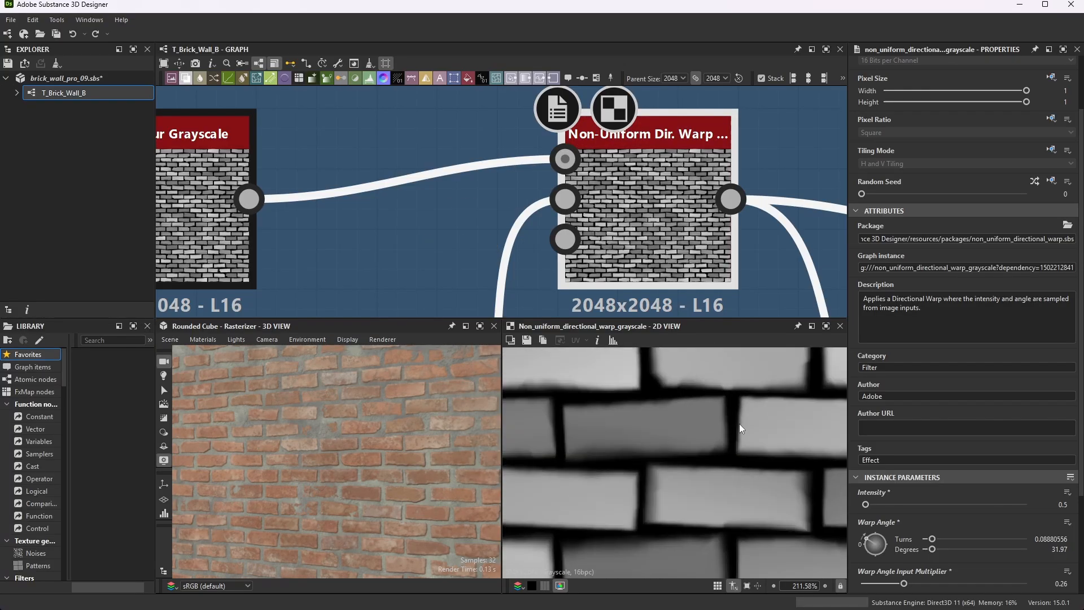
scroll(709, 422, down, 5)
scroll(657, 205, down, 3)
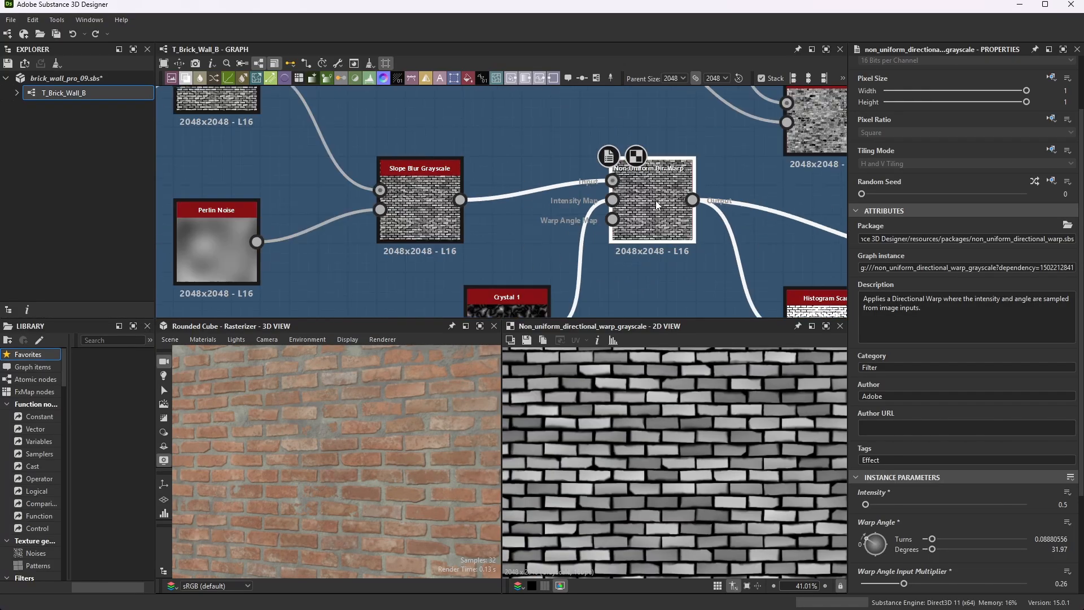
scroll(657, 205, down, 3)
scroll(586, 274, up, 3)
scroll(653, 150, down, 3)
scroll(675, 177, up, 5)
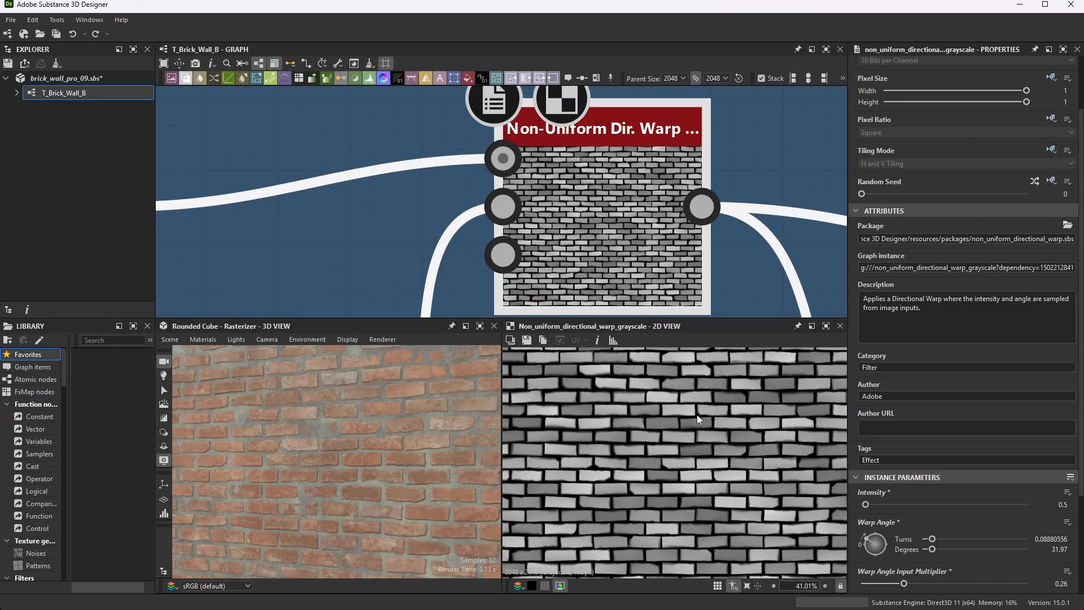
Examine the warped brick shapes and edges in a maximized 2D view, and restore the layout
scroll(697, 417, up, 6)
scroll(686, 416, down, 2)
scroll(683, 416, down, 2)
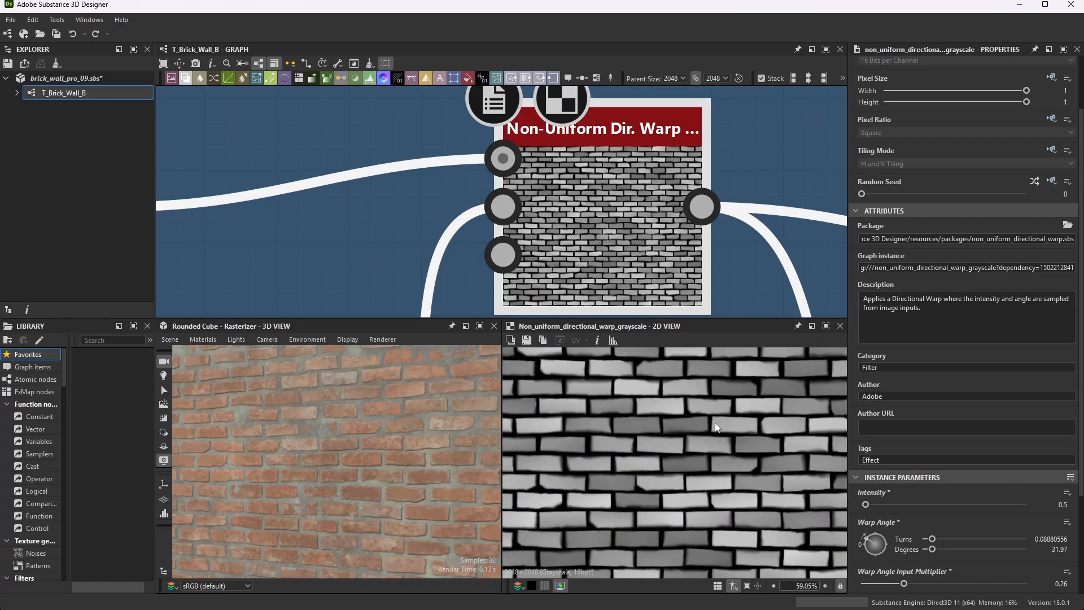
click(826, 327)
scroll(686, 282, up, 4)
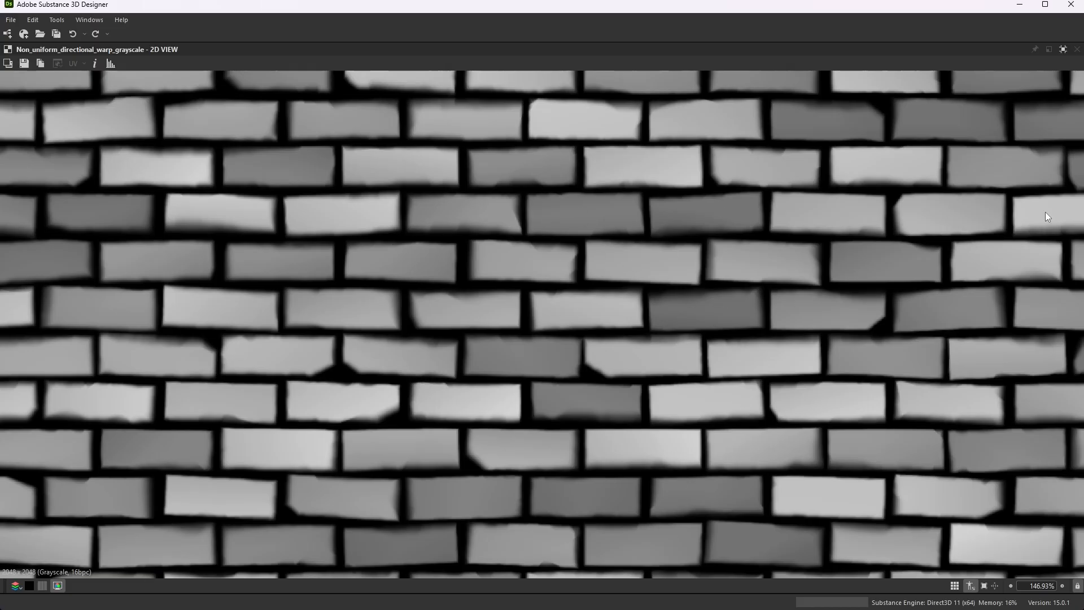
click(1064, 50)
Trace the directional warp into the Histogram Scan node and preview the brick mask with its position and contrast settings
scroll(547, 199, down, 10)
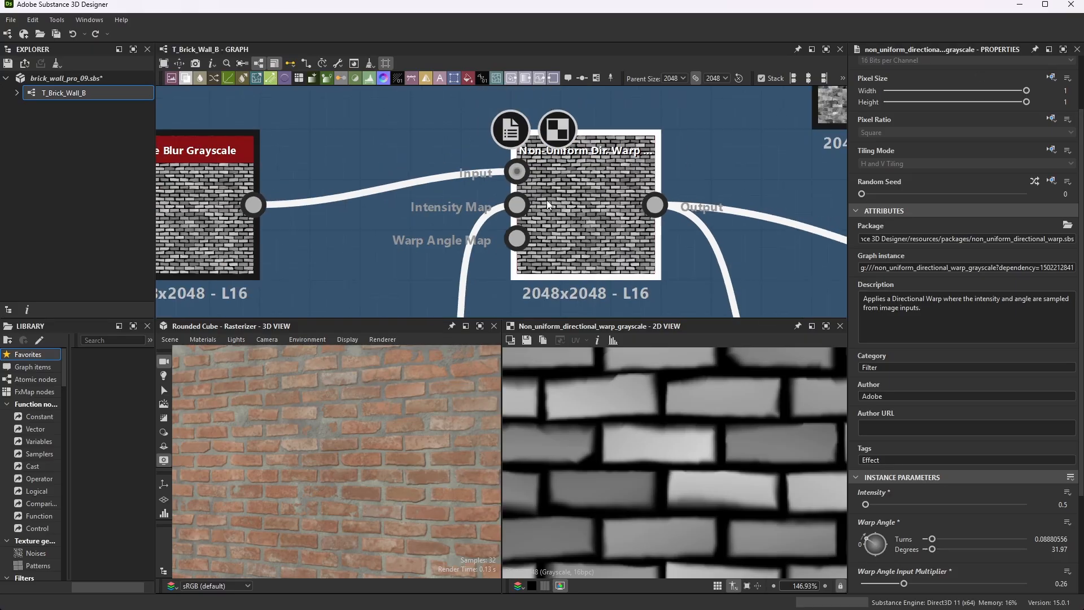
scroll(544, 131, up, 5)
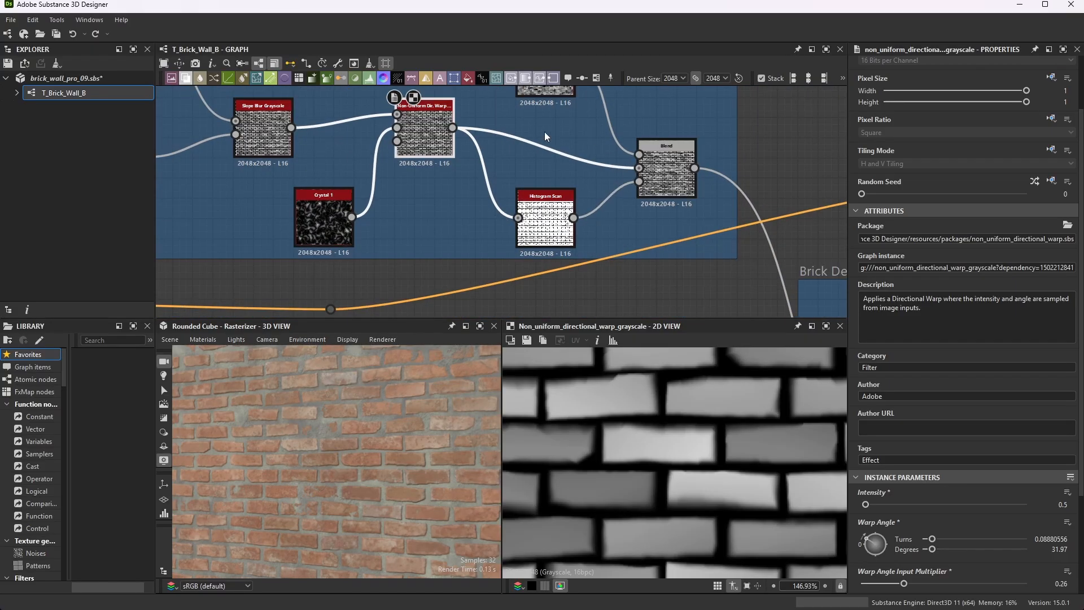
scroll(417, 123, up, 1)
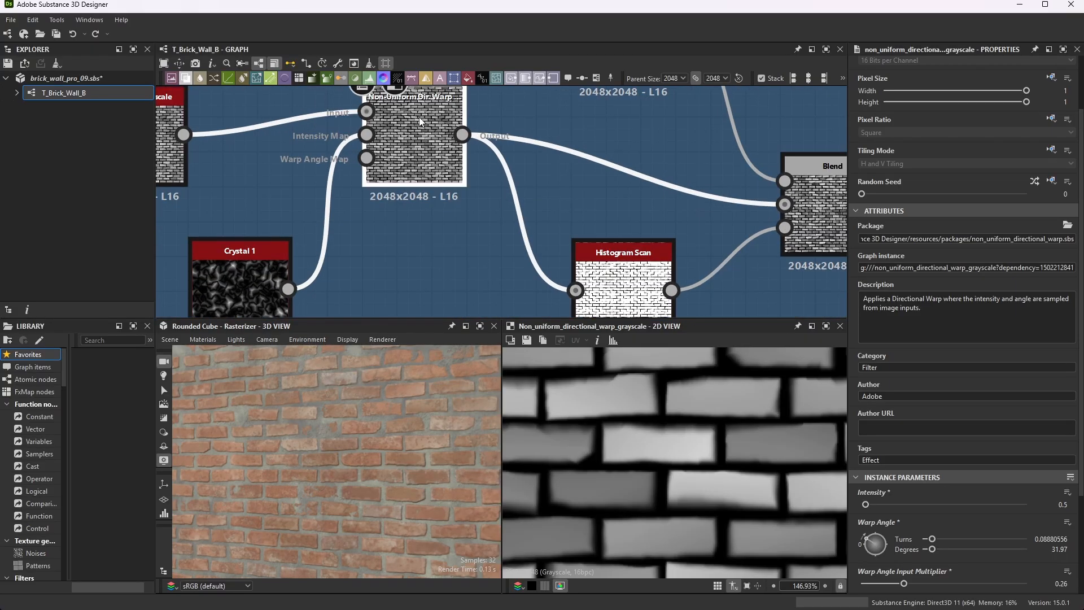
scroll(629, 136, down, 2)
scroll(632, 274, up, 4)
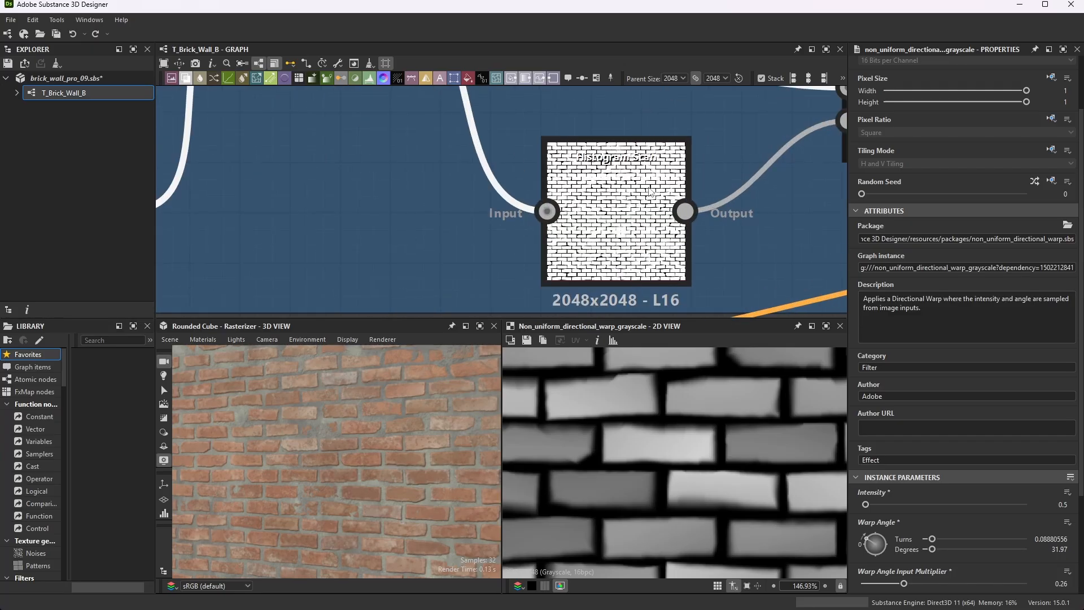
double_click(649, 188)
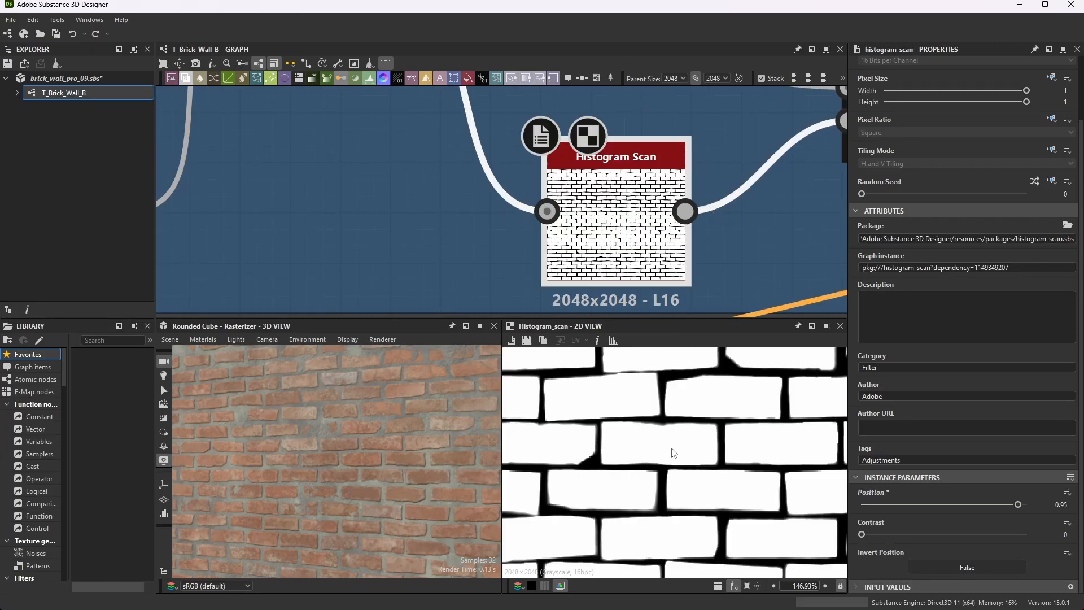
scroll(703, 446, down, 2)
scroll(703, 446, up, 2)
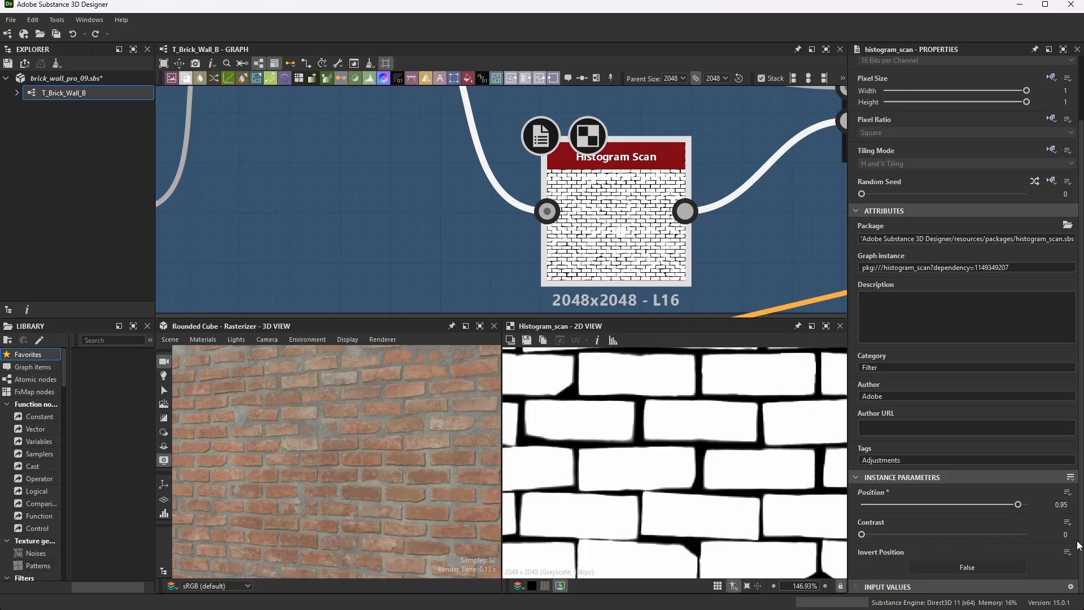
Preview the Blend node masked by the Histogram Scan and review its opacity and Overlay blending mode
scroll(564, 203, down, 4)
scroll(668, 169, up, 4)
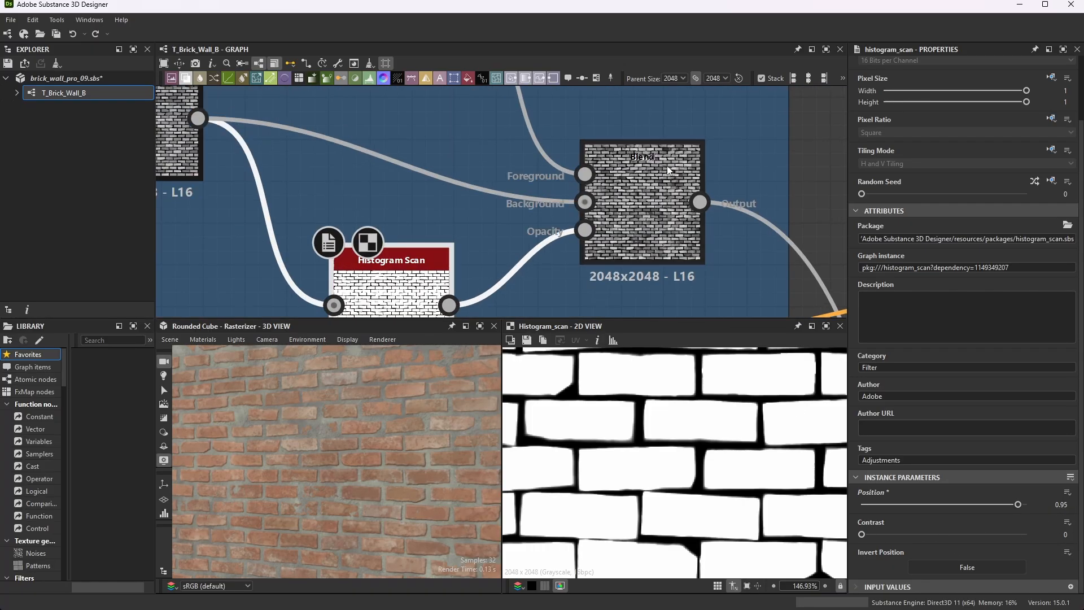
click(655, 213)
scroll(632, 235, down, 3)
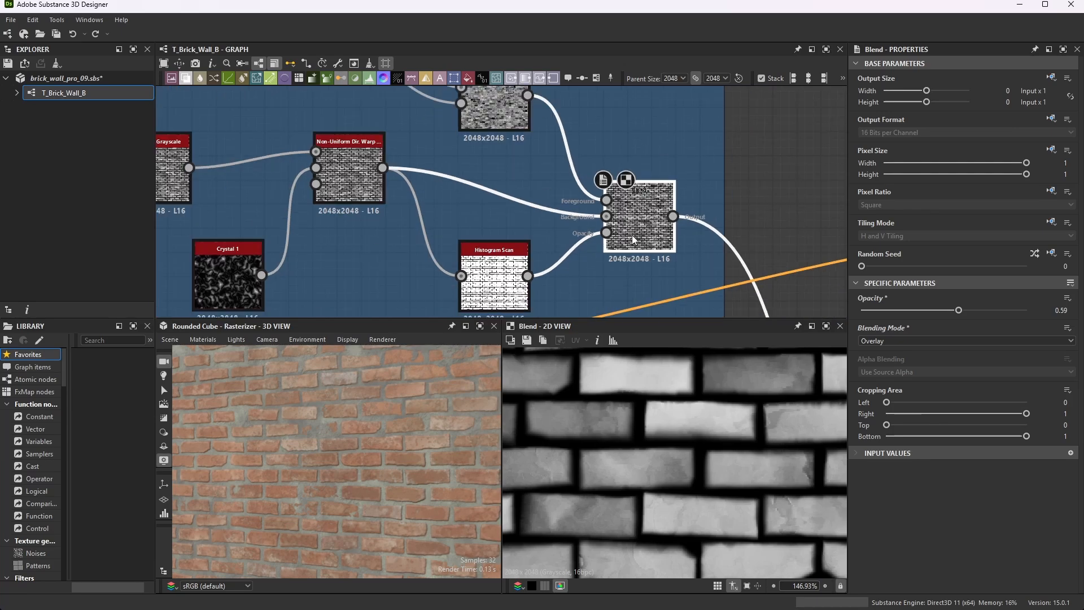
Trace the Blend's foreground branch back through Brick Details 1 to the Grunge Galvanic Large node
scroll(610, 192, down, 3)
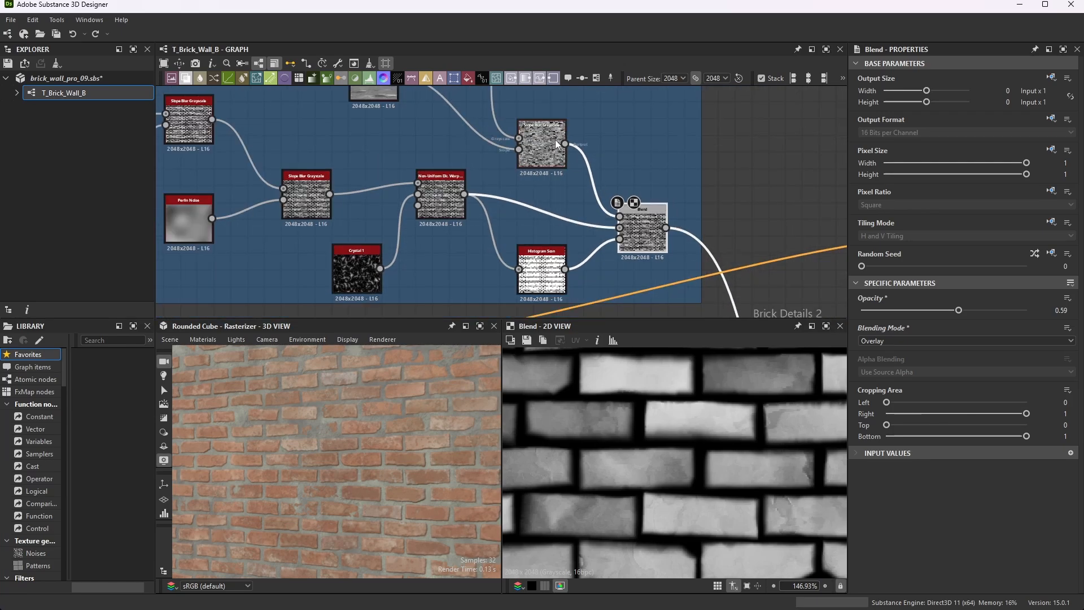
scroll(627, 198, down, 3)
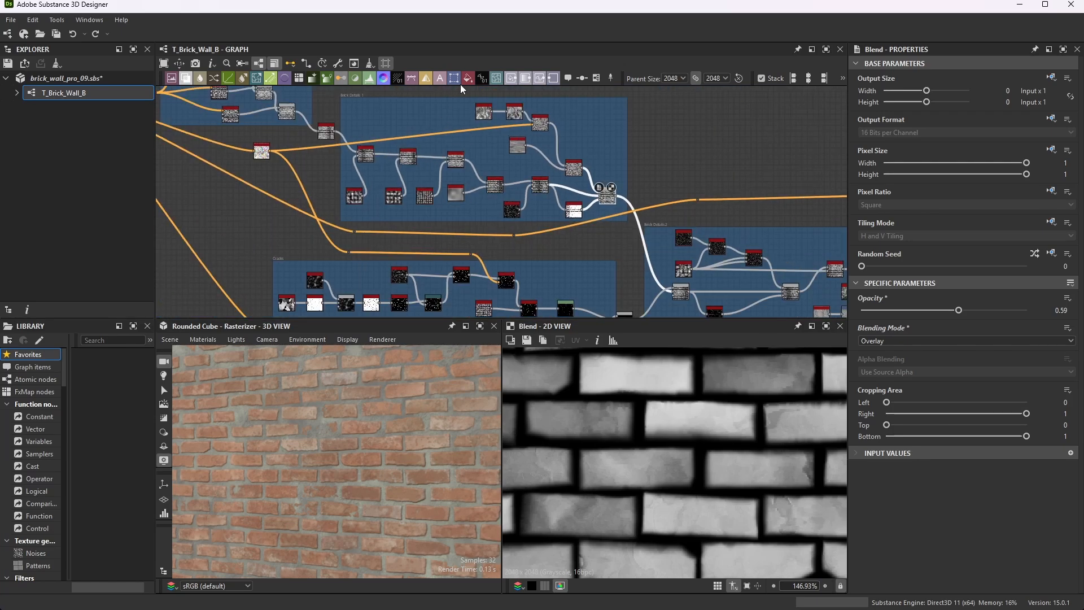
scroll(495, 190, up, 1)
scroll(496, 191, up, 1)
scroll(673, 255, up, 2)
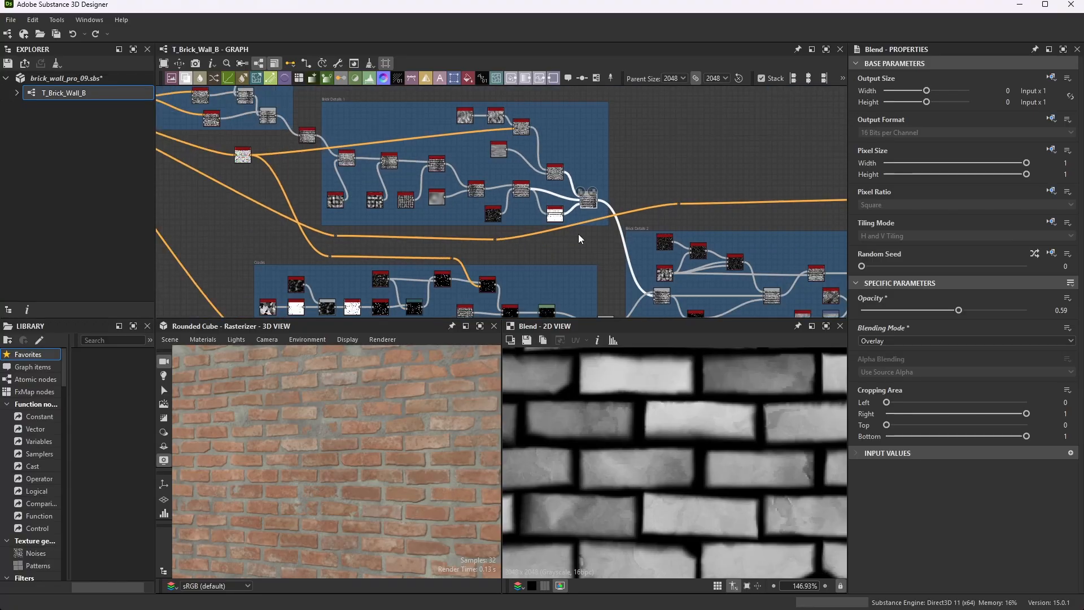
scroll(472, 117, up, 1)
scroll(472, 117, up, 5)
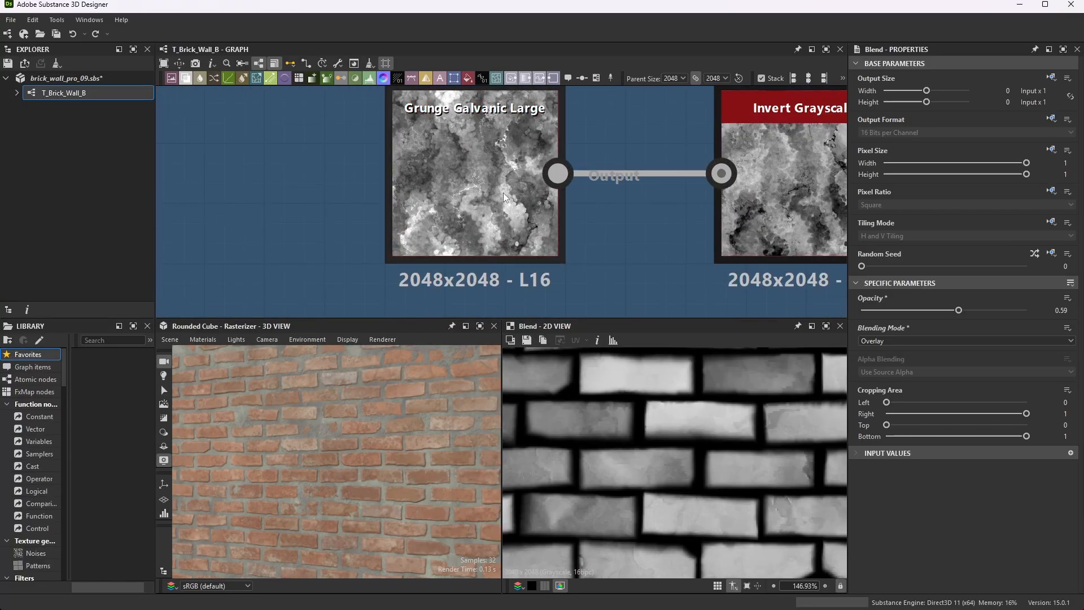
Preview the Grunge Galvanic Large pattern and review its base, balance, contrast and advanced parameters
double_click(480, 156)
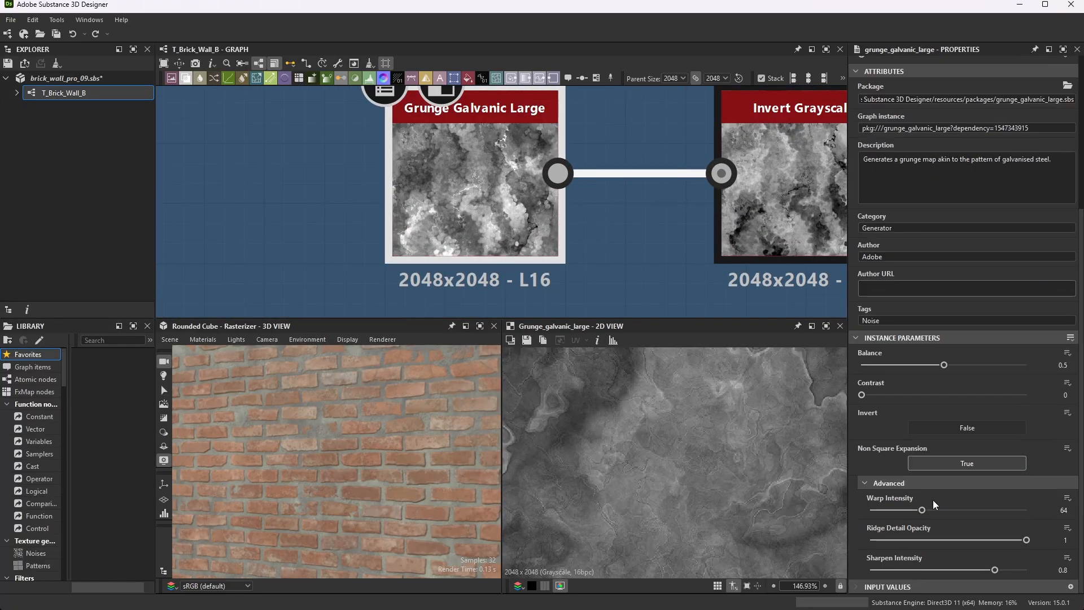
scroll(933, 500, up, 5)
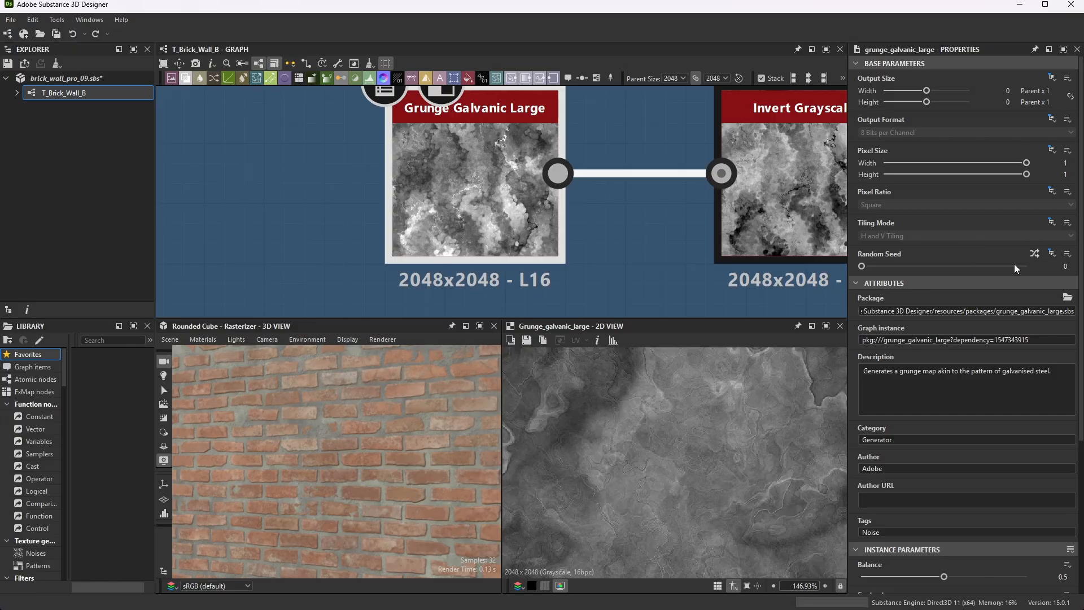
scroll(943, 449, down, 5)
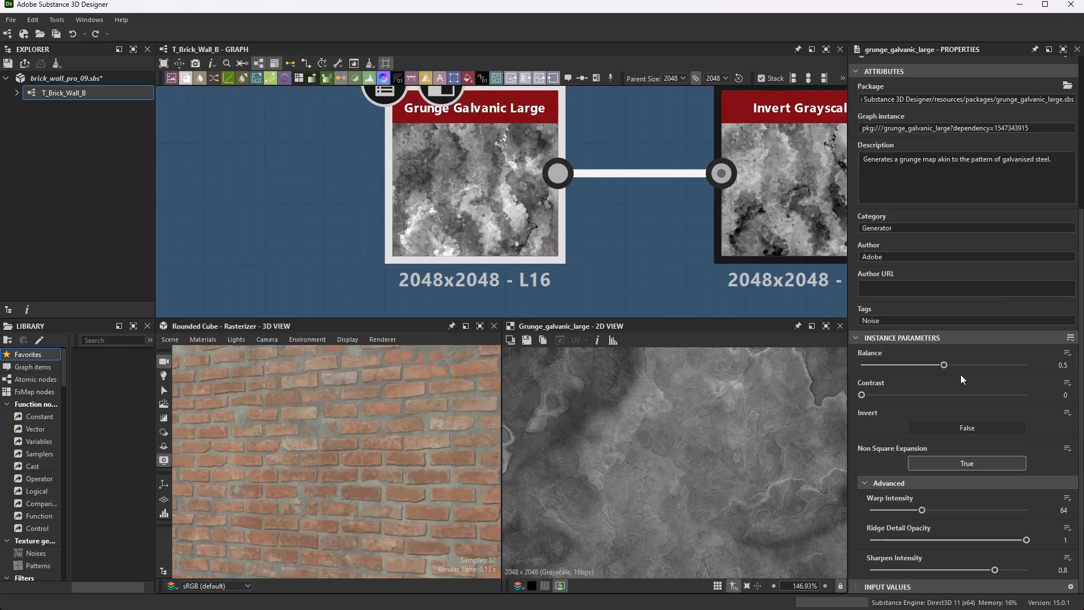
scroll(582, 215, down, 3)
scroll(694, 176, up, 3)
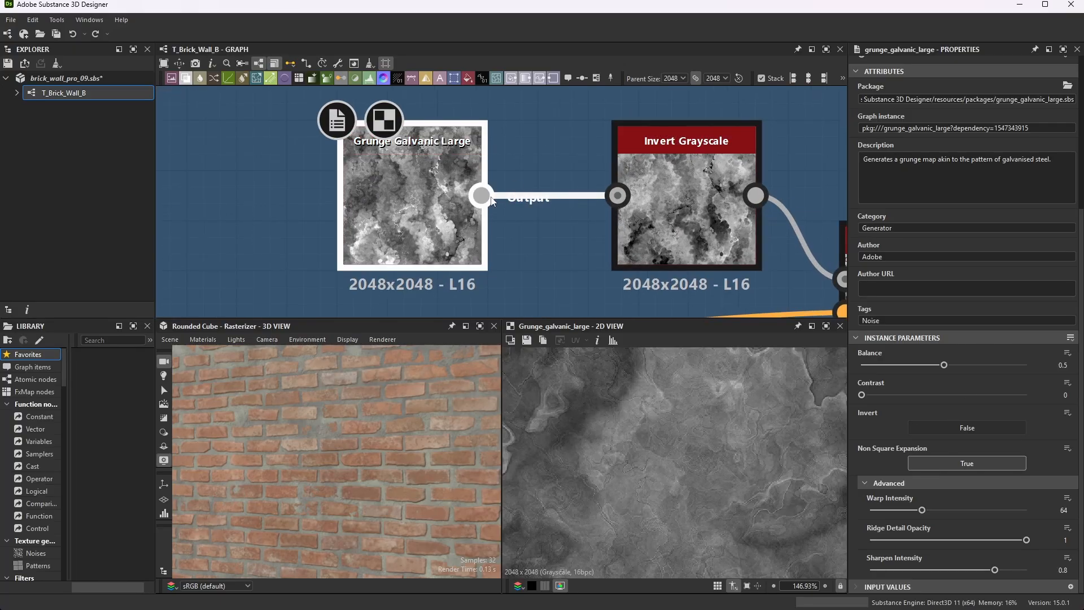
Preview the Invert Grayscale version of the grunge and follow its output into the Vector Warp Grayscale node
click(694, 177)
scroll(649, 414, down, 8)
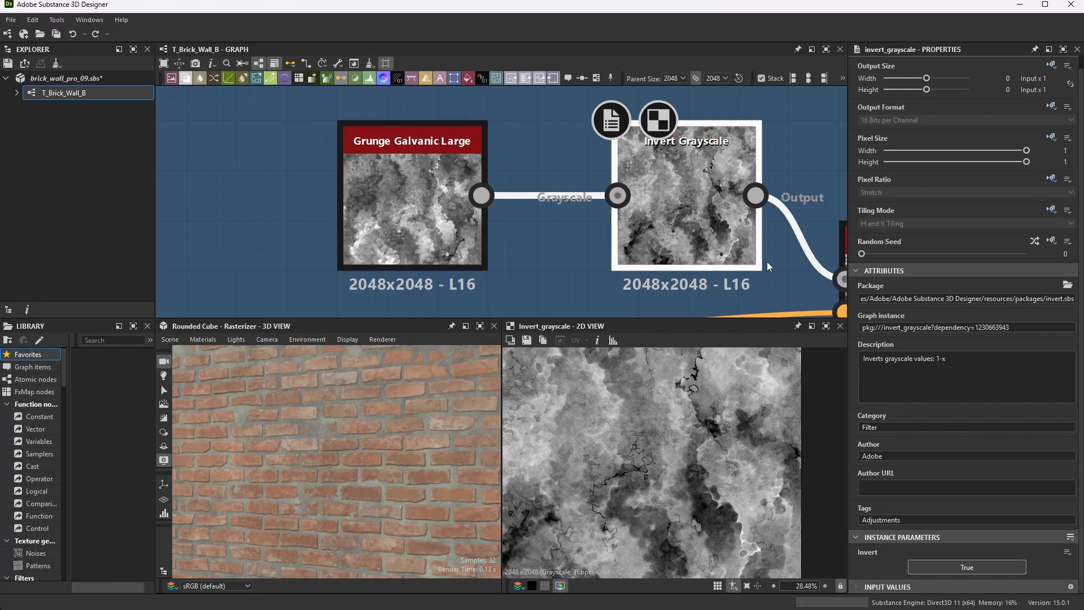
scroll(569, 151, down, 3)
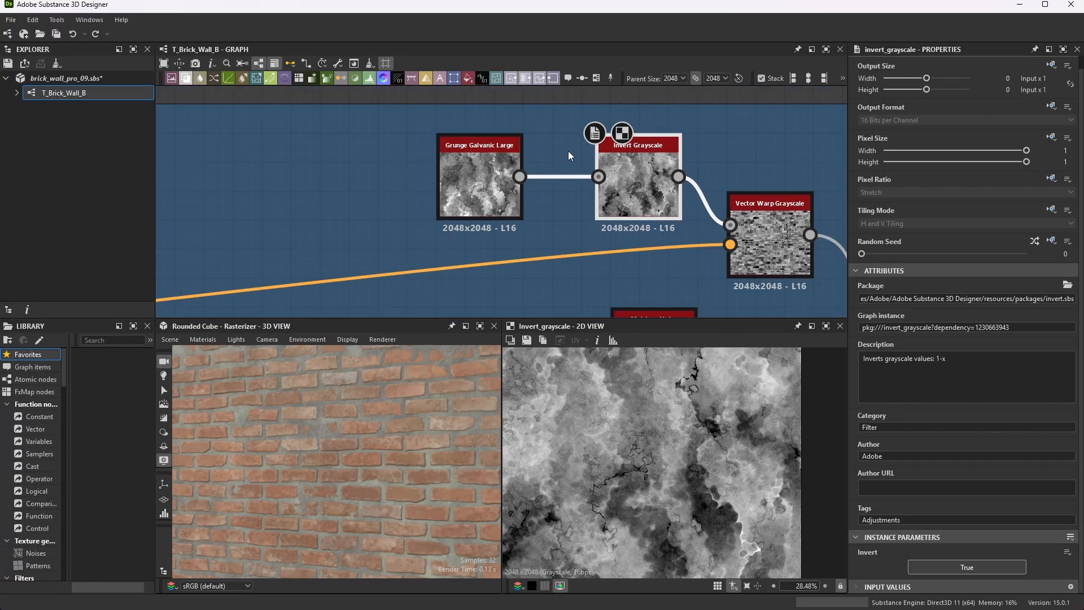
scroll(813, 228, up, 3)
scroll(740, 215, down, 2)
scroll(771, 215, up, 1)
scroll(771, 214, up, 2)
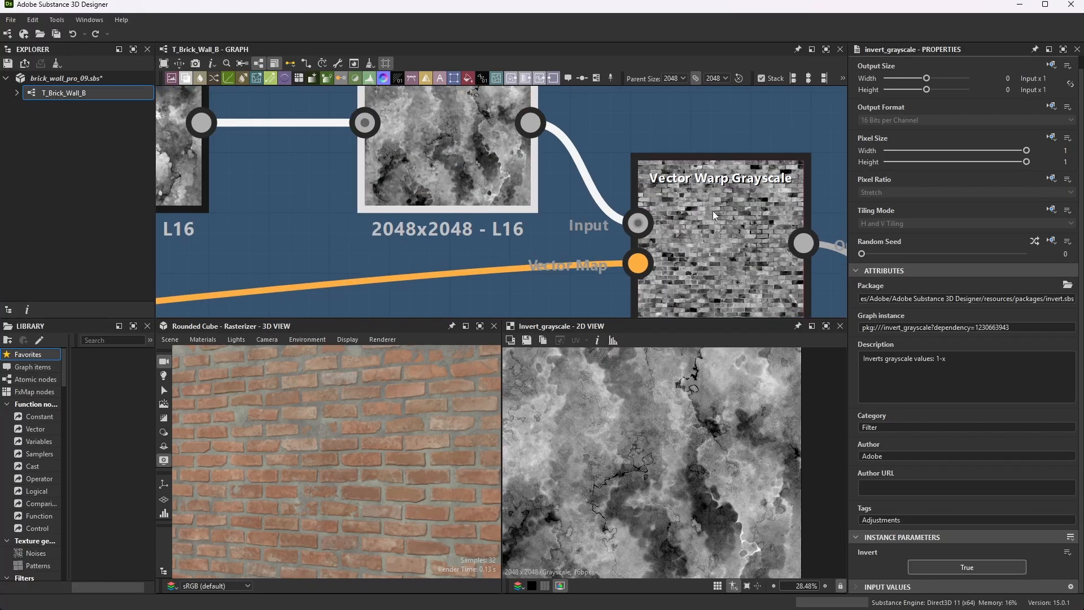
Preview the Vector Warp Grayscale's per-brick grunge and trace its vector map input back to Flood Fill to Random Color
click(744, 219)
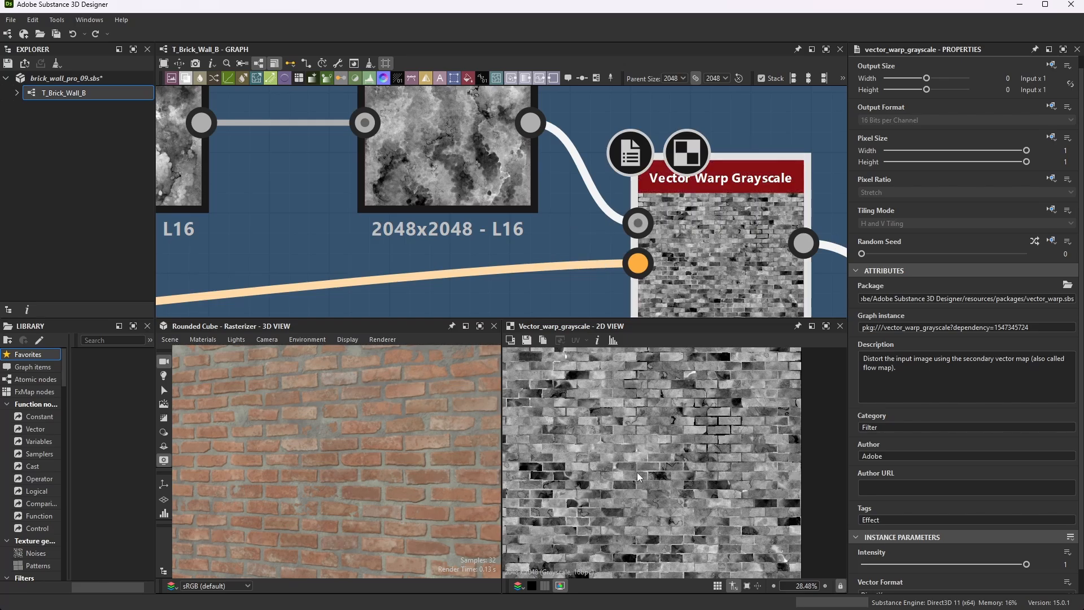
scroll(706, 450, up, 3)
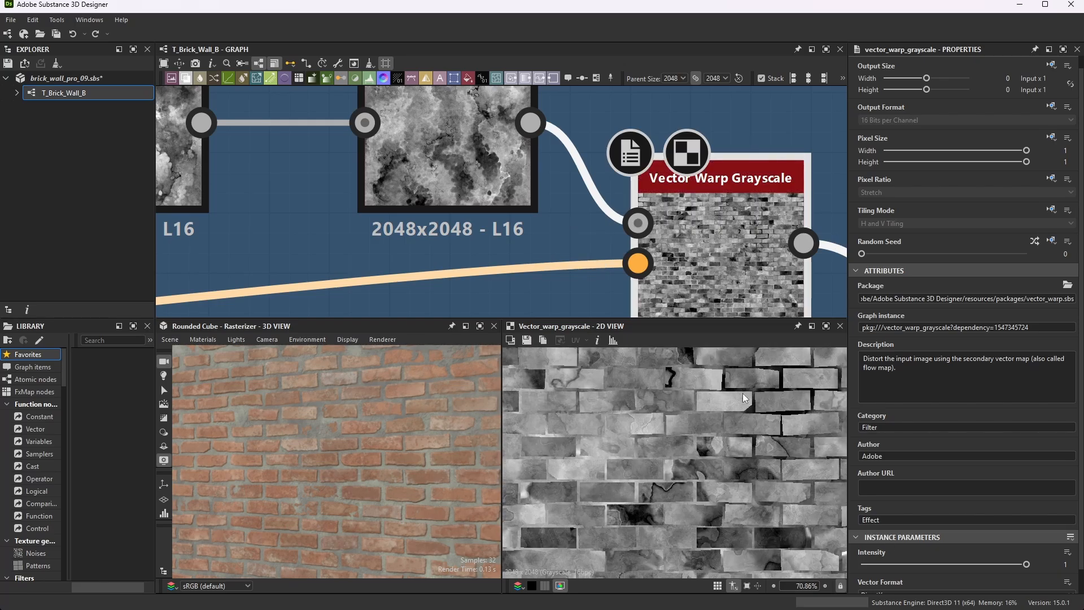
scroll(703, 215, down, 5)
scroll(392, 269, up, 4)
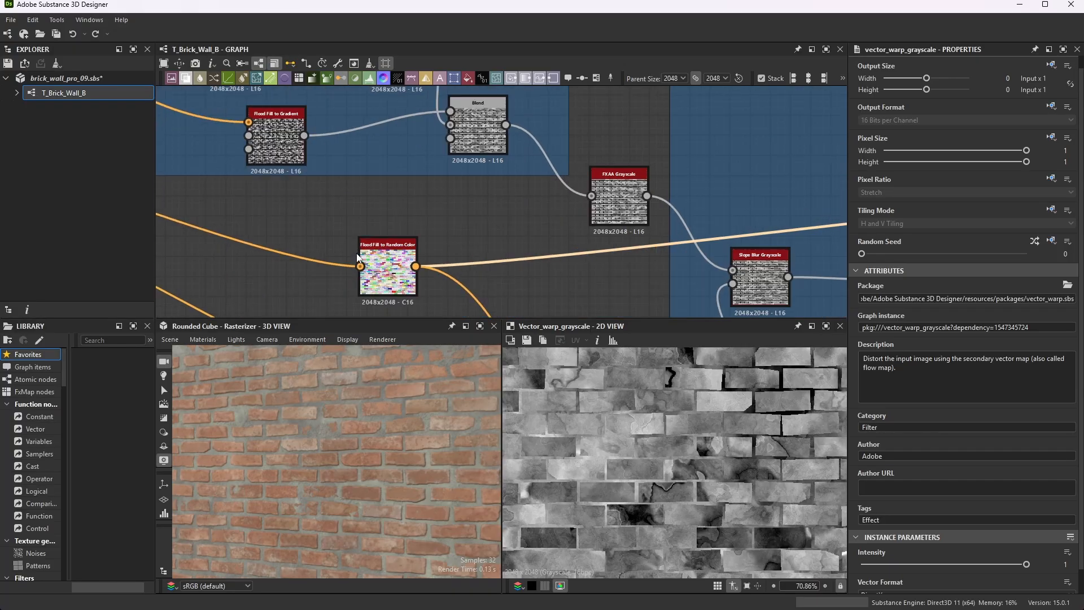
Trace the Flood Fill to Random Color input back to the Flood Fill node and bring up that node's properties
scroll(392, 269, up, 5)
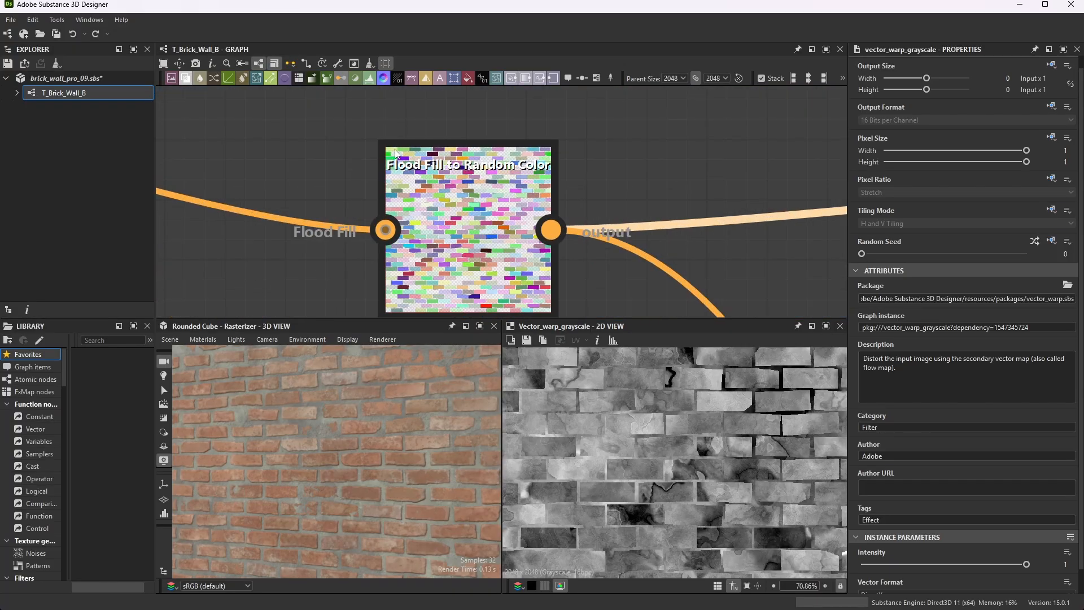
scroll(496, 174, down, 6)
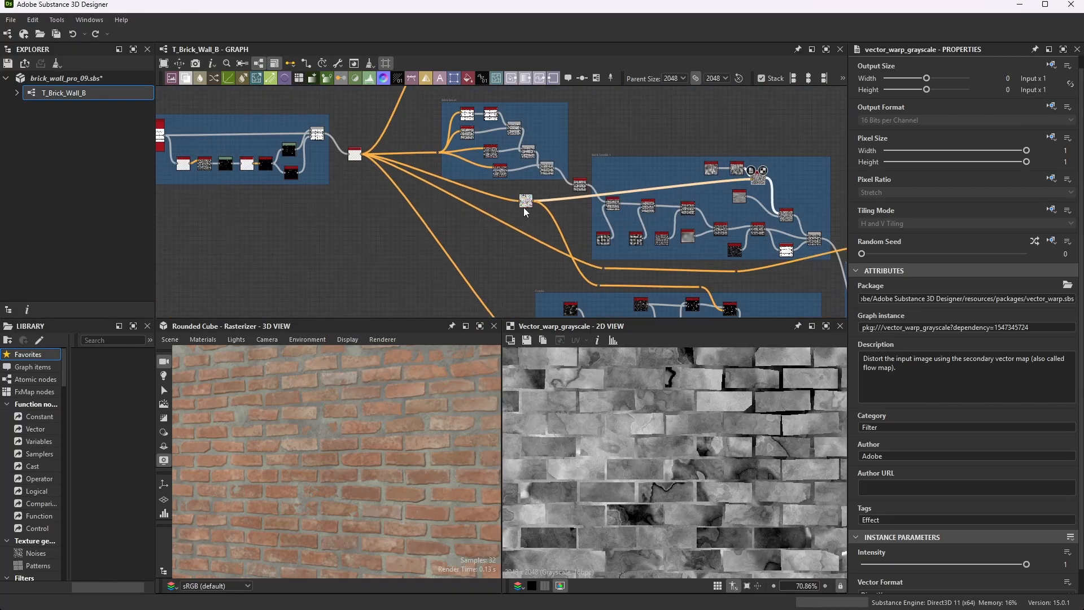
scroll(374, 171, up, 5)
click(357, 178)
scroll(445, 182, up, 1)
scroll(411, 174, down, 2)
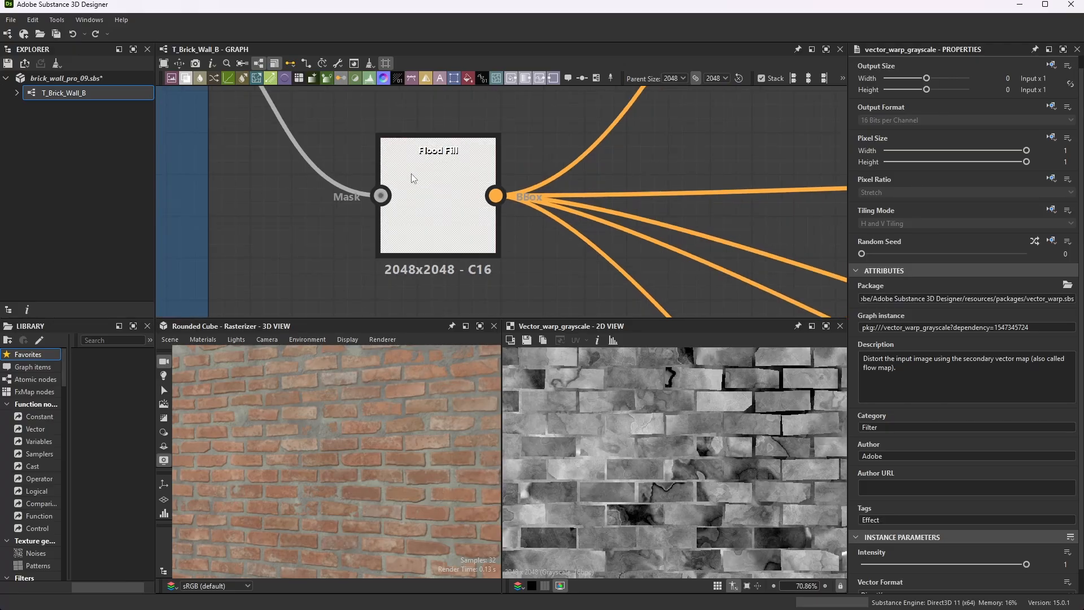
scroll(449, 189, up, 2)
scroll(466, 186, down, 3)
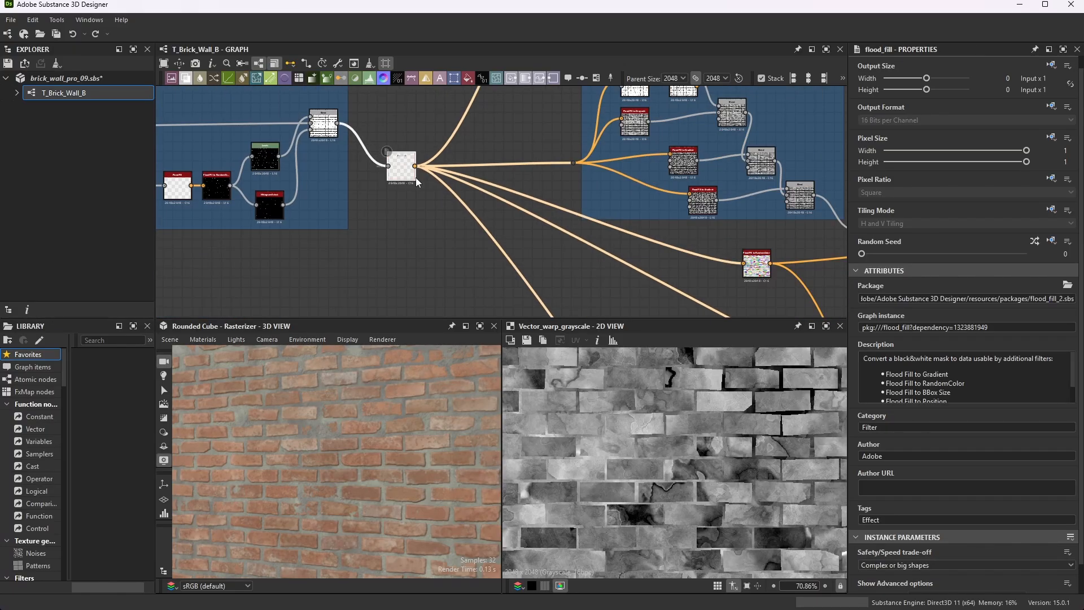
Preview the Flood Fill to Random Color node and examine the flat random color assigned to each brick
scroll(771, 260, up, 4)
scroll(714, 226, up, 1)
double_click(718, 223)
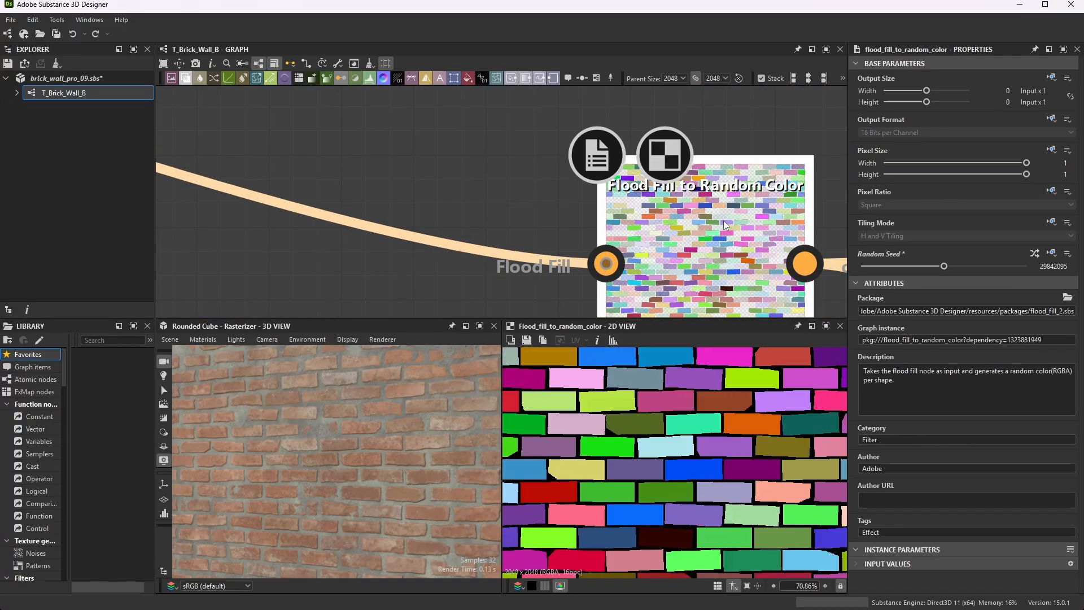
scroll(709, 439, down, 3)
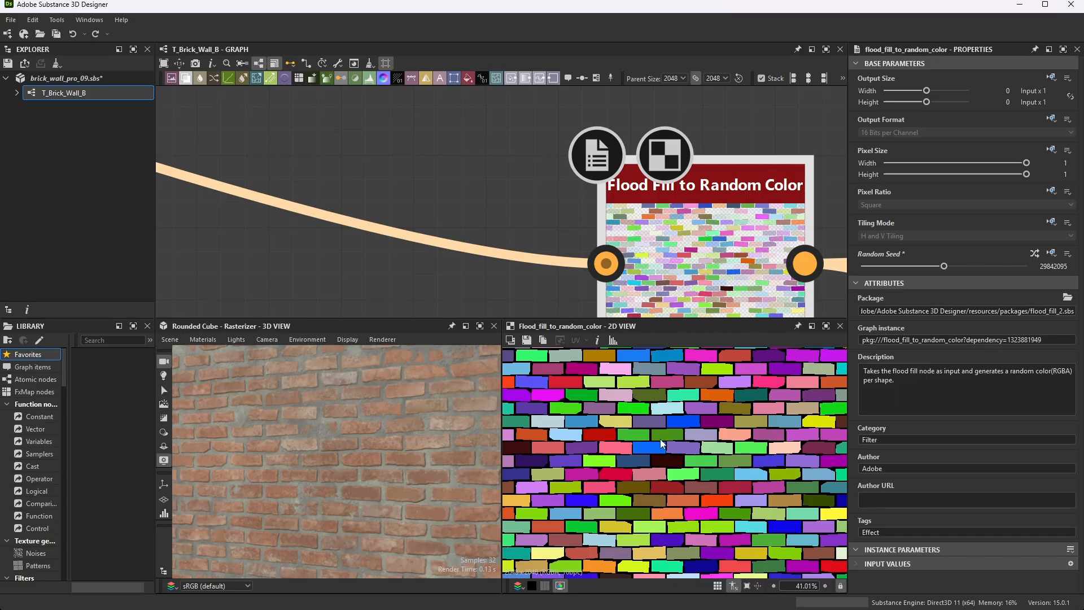
scroll(710, 427, up, 5)
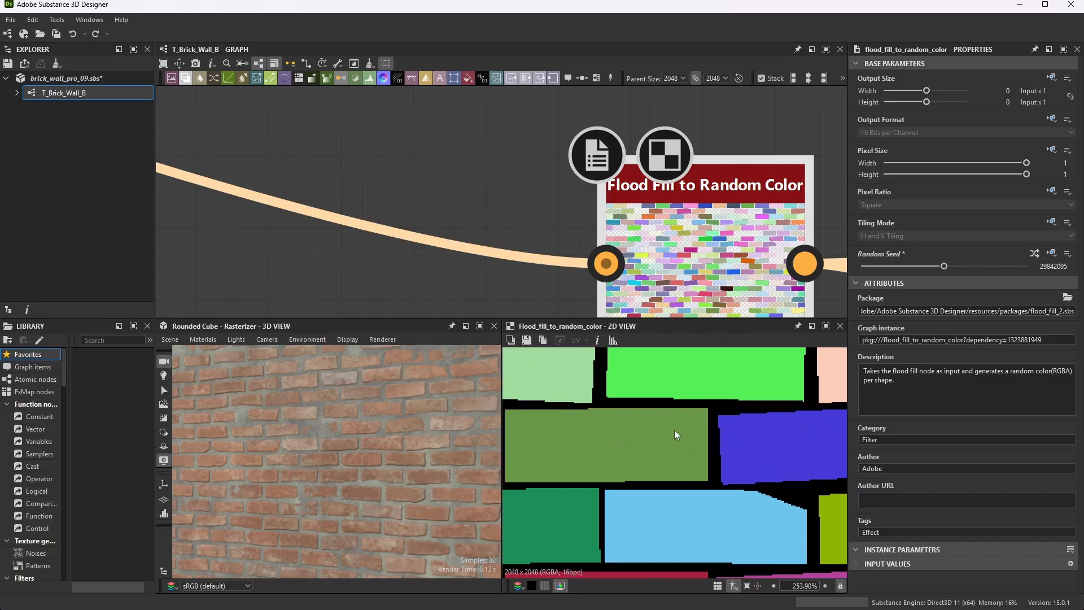
scroll(635, 250, down, 5)
scroll(598, 225, up, 3)
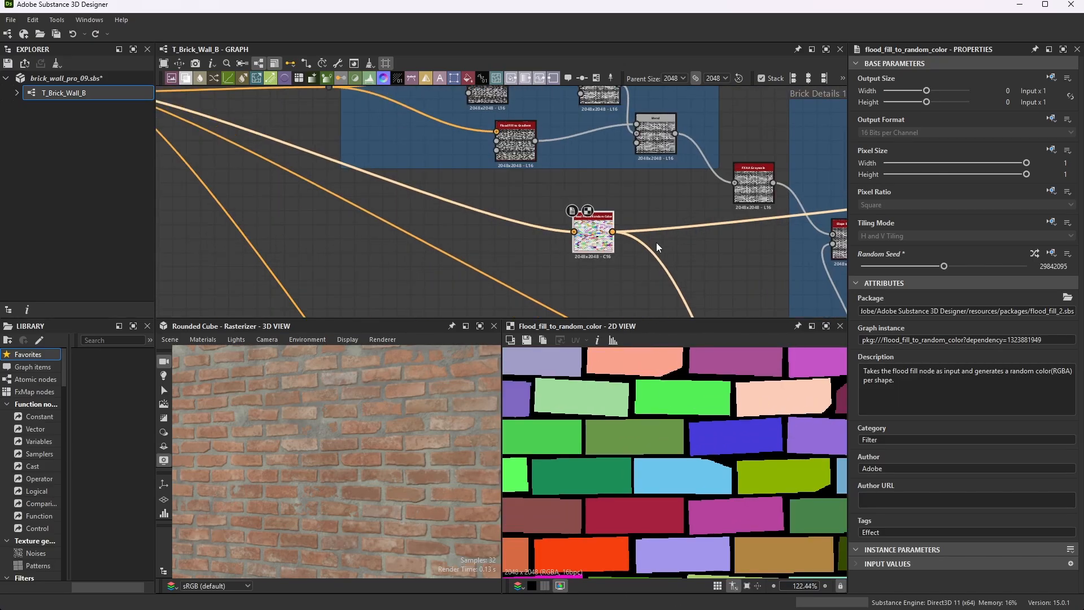
Follow the random color output to the Vector Map input of Vector Warp Grayscale and preview that node
scroll(603, 210, down, 4)
scroll(603, 211, up, 6)
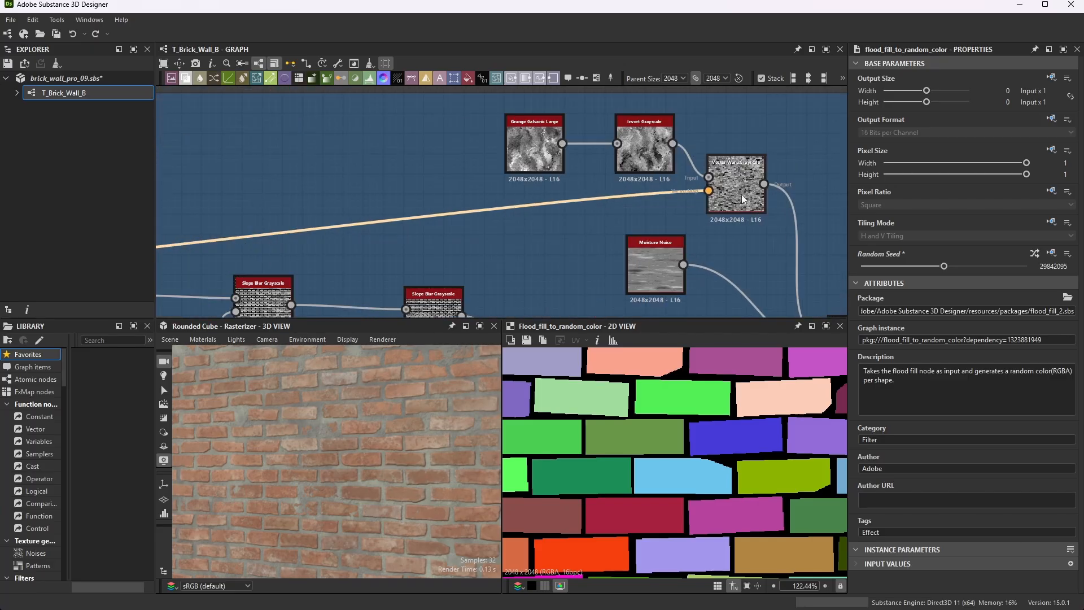
double_click(728, 157)
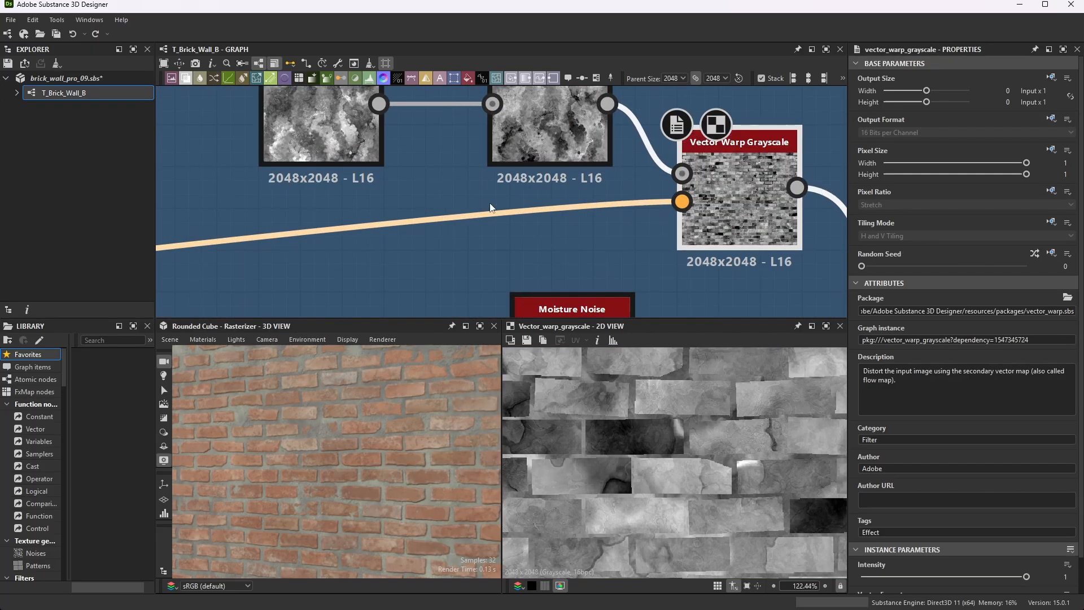
scroll(602, 244, down, 3)
scroll(609, 148, up, 2)
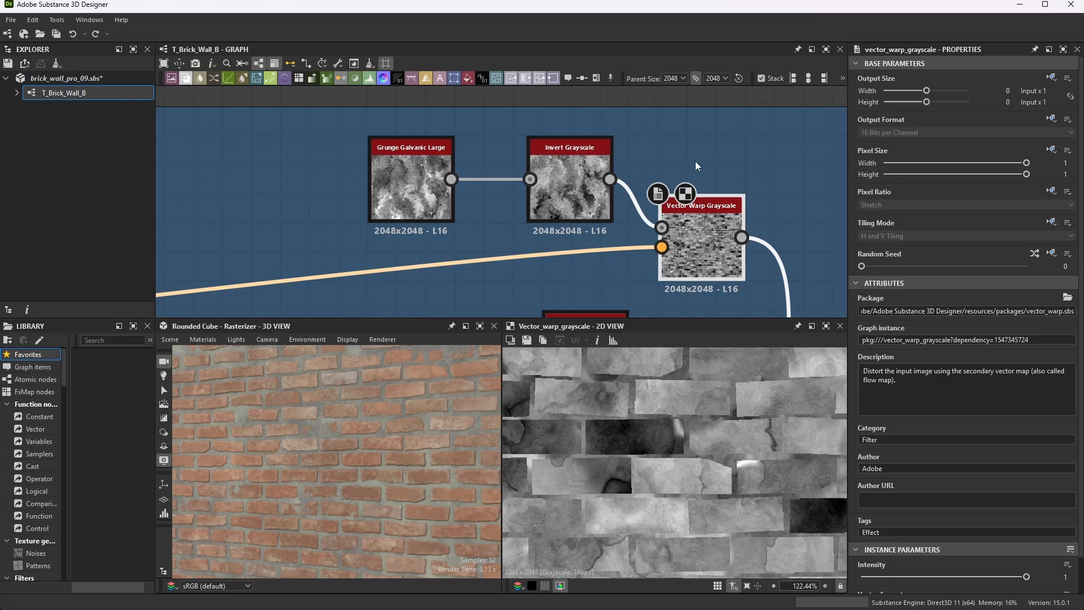
Examine how the warped grunge varies from brick to brick in the Vector Warp Grayscale preview, close up and across the full tile
scroll(680, 408, down, 5)
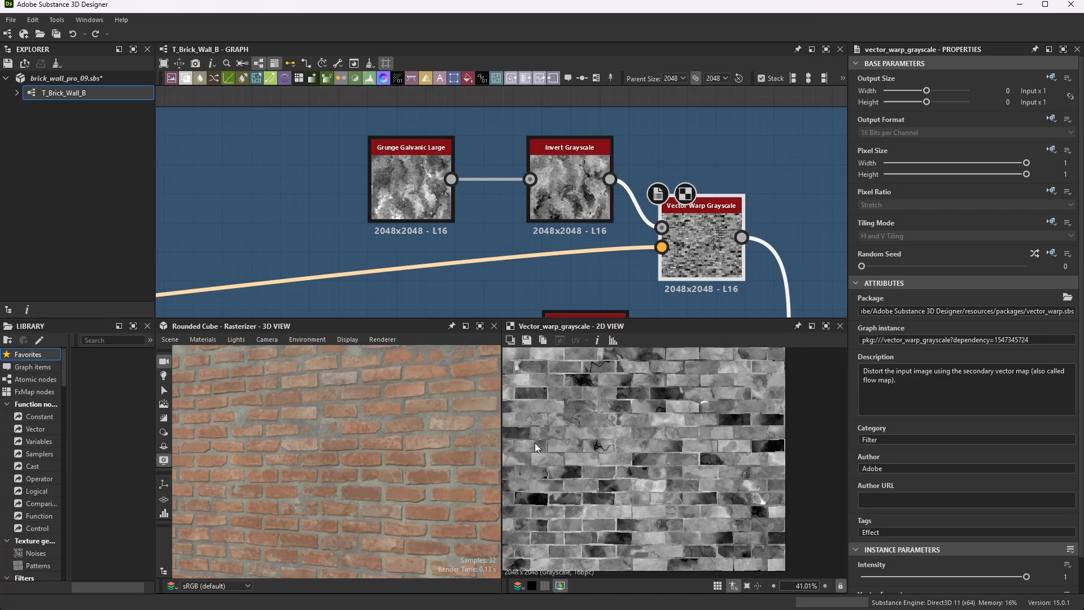
scroll(670, 439, up, 4)
scroll(757, 392, down, 6)
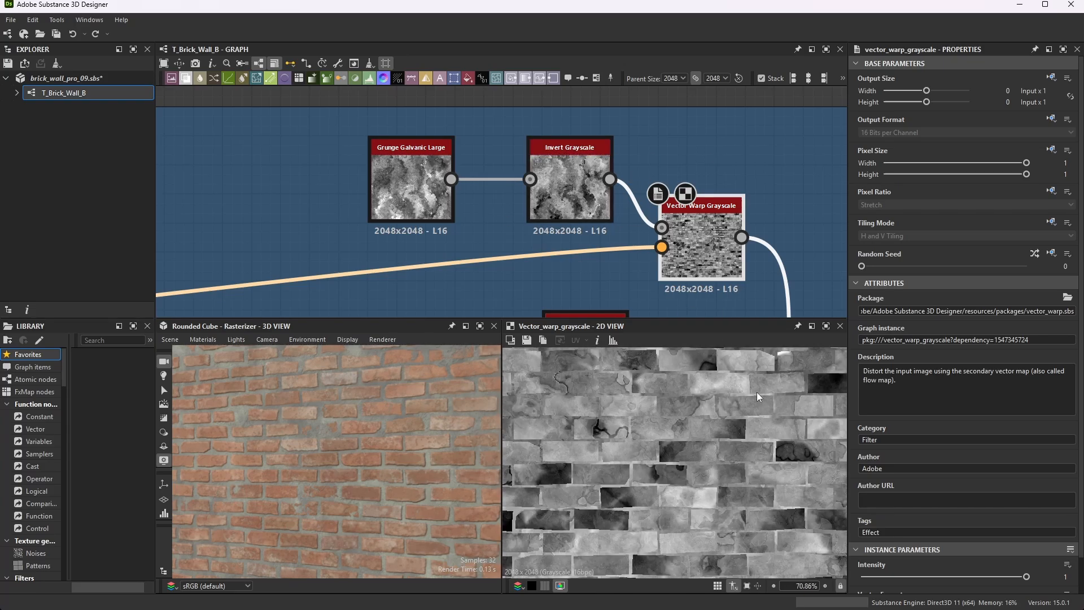
scroll(687, 446, down, 2)
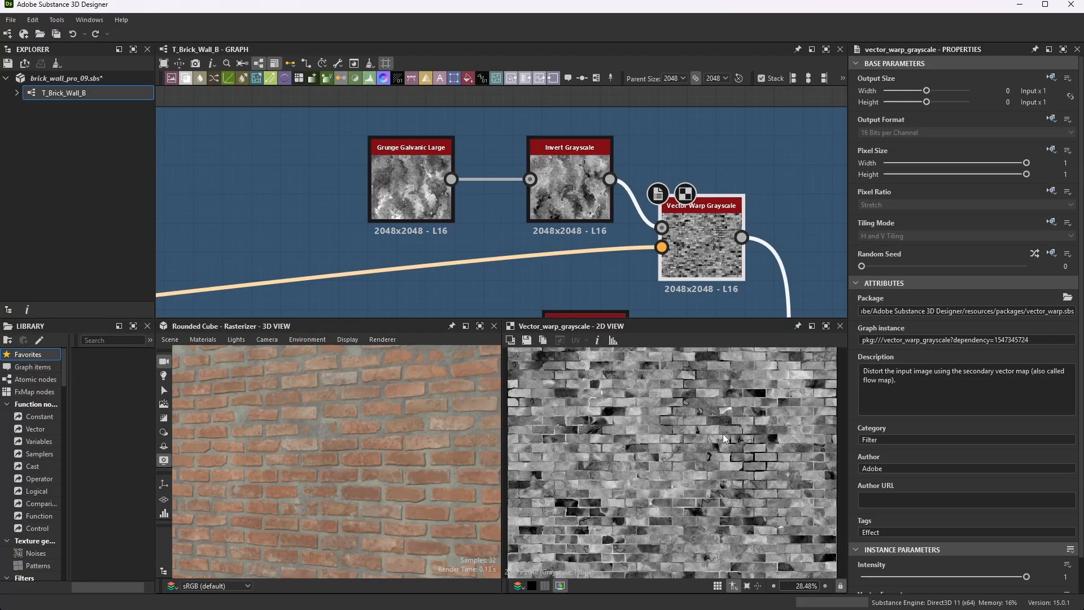
scroll(595, 401, up, 8)
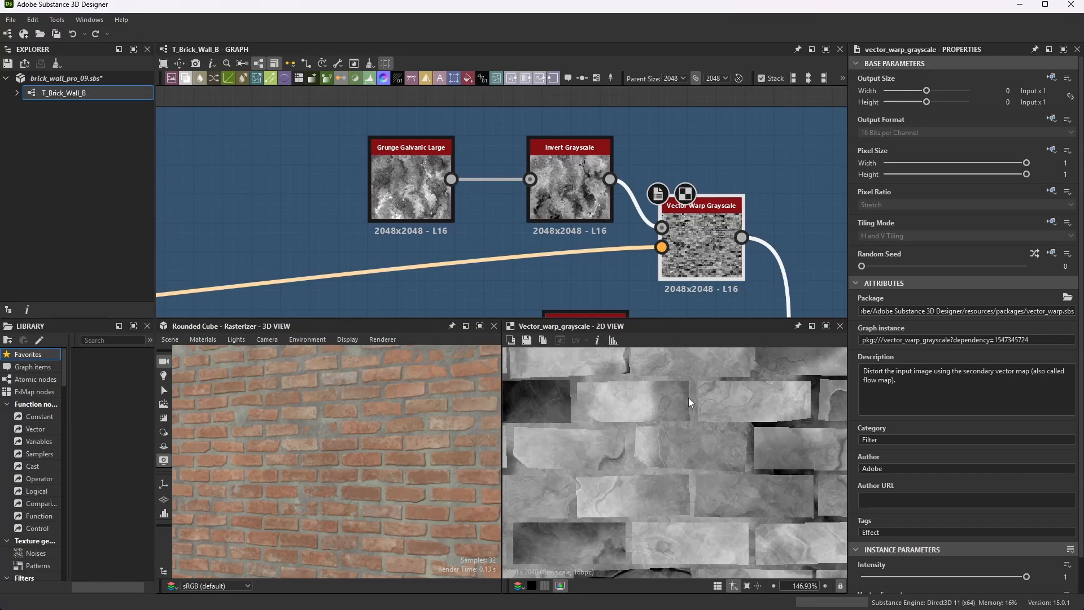
scroll(695, 254, down, 5)
scroll(735, 226, up, 7)
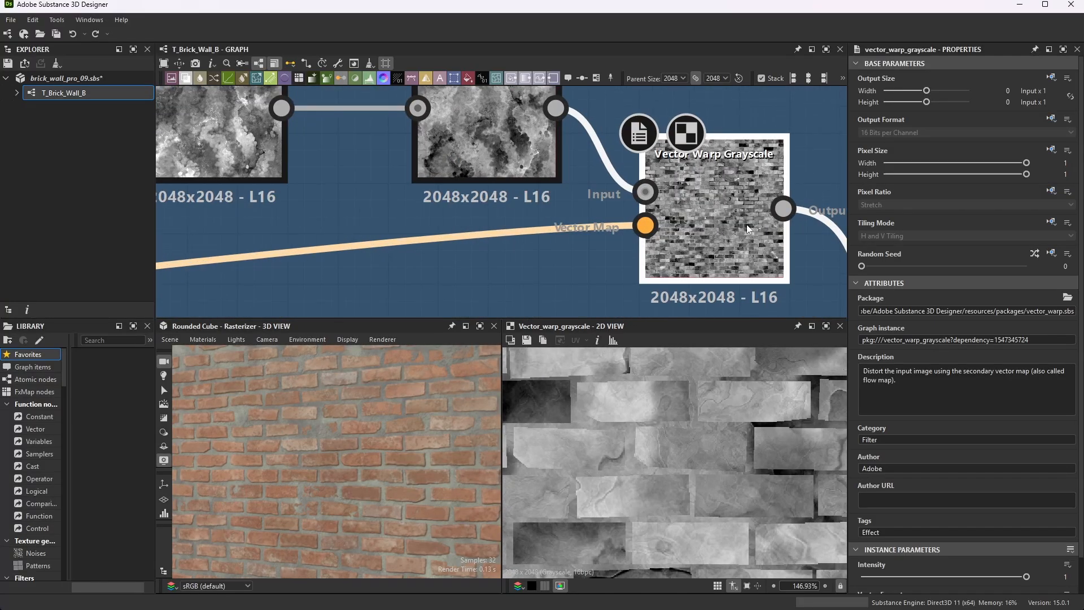
Review the Vector Warp Grayscale node's connections and its Intensity and Vector Format parameters
scroll(728, 435, down, 1)
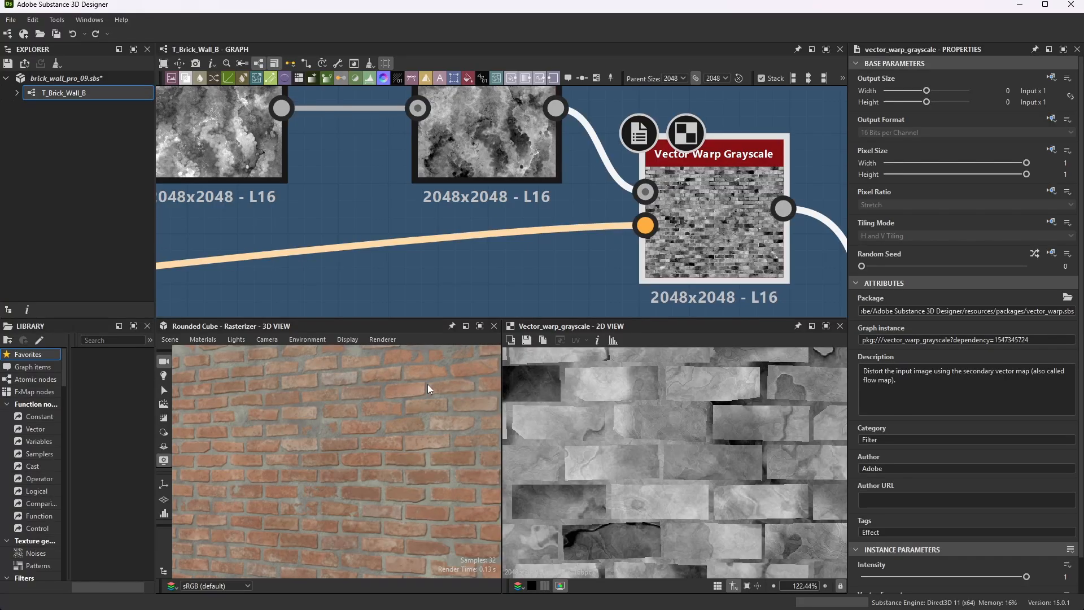
scroll(706, 170, down, 3)
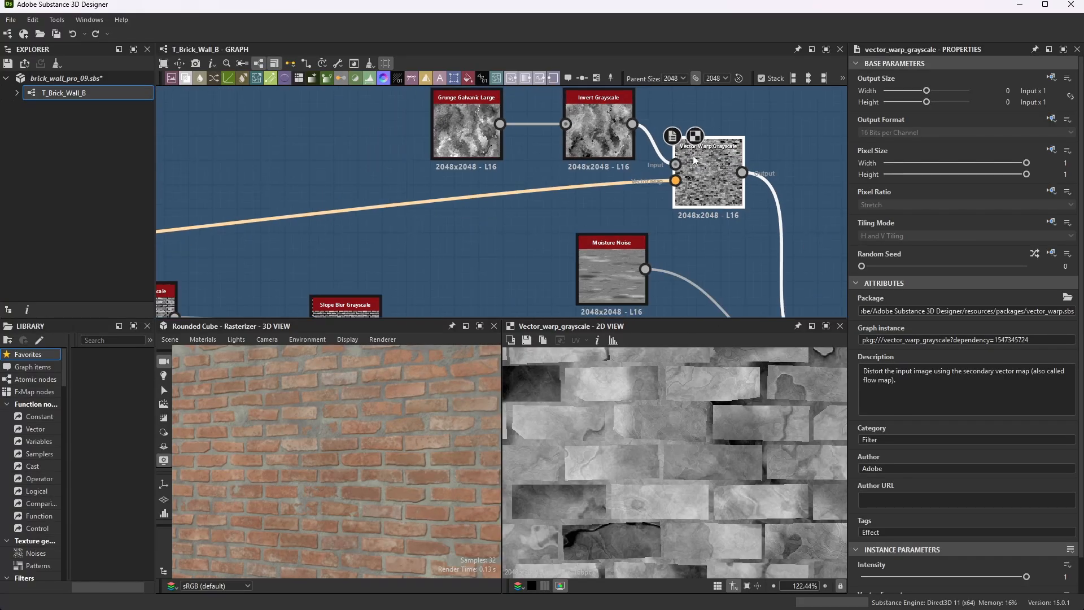
scroll(691, 186, up, 1)
scroll(701, 198, down, 3)
scroll(720, 188, up, 1)
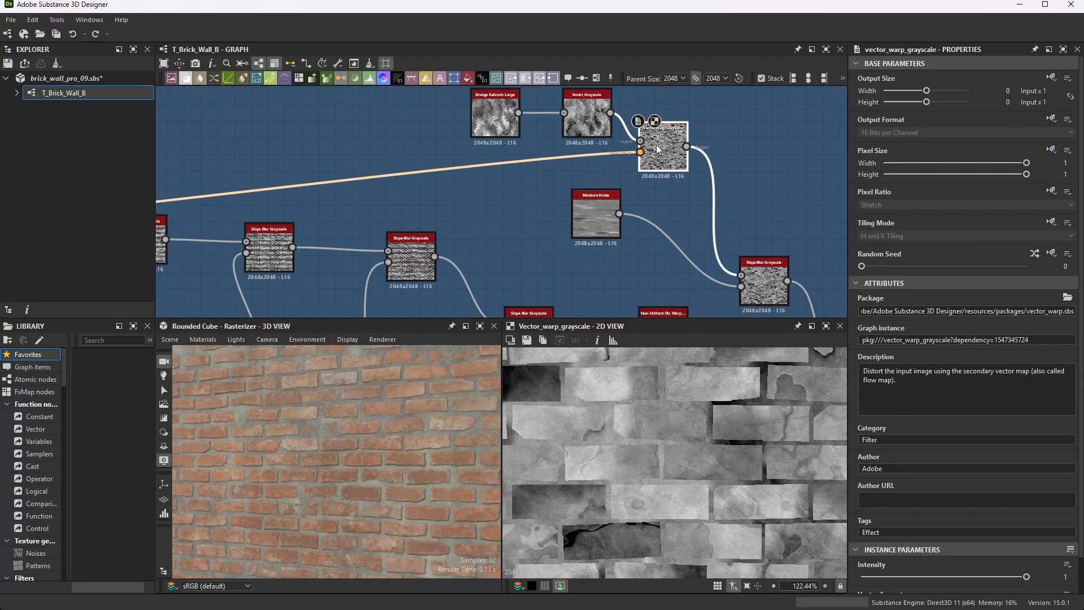
scroll(666, 136, up, 4)
scroll(951, 487, down, 1)
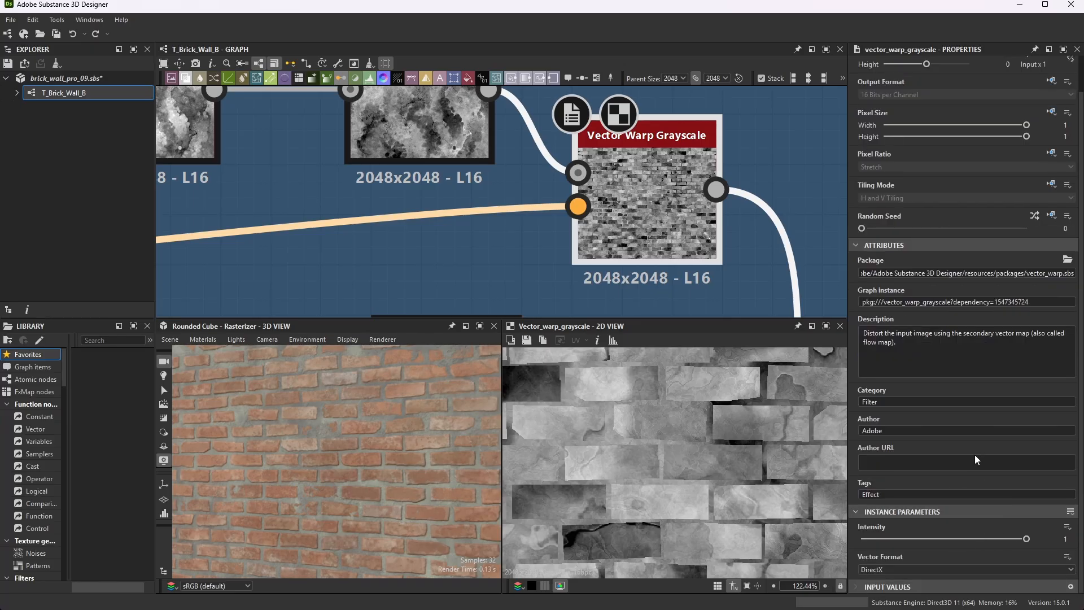
scroll(585, 200, down, 3)
scroll(585, 205, up, 1)
scroll(554, 121, down, 2)
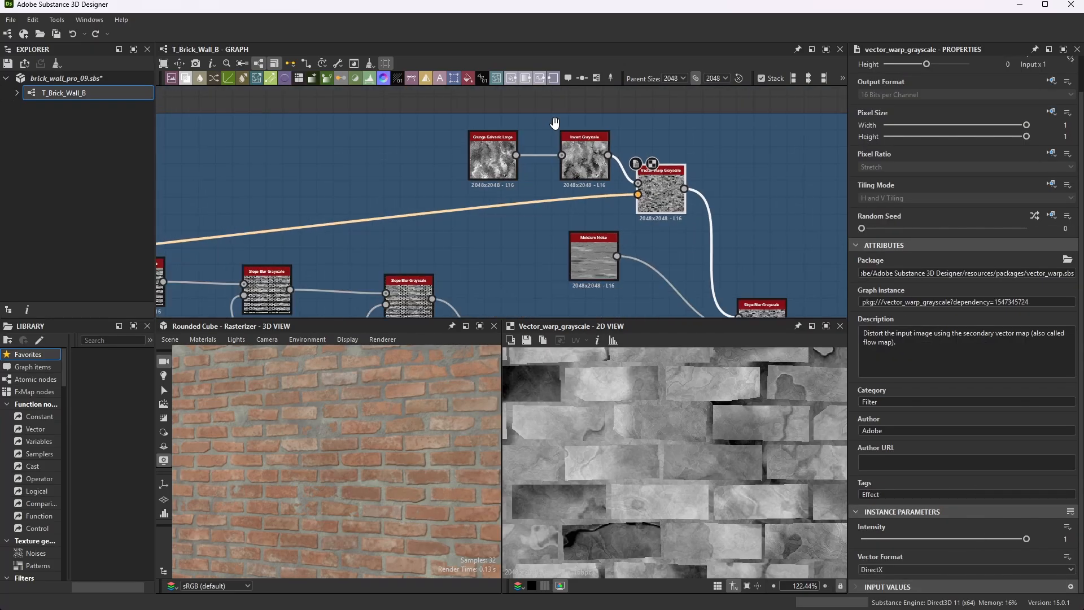
Follow the Vector Warp Grayscale output to the Slope Blur Grayscale node, preview it, and check its Grayscale and Slope inputs
scroll(706, 260, down, 1)
scroll(656, 218, up, 3)
scroll(564, 121, down, 4)
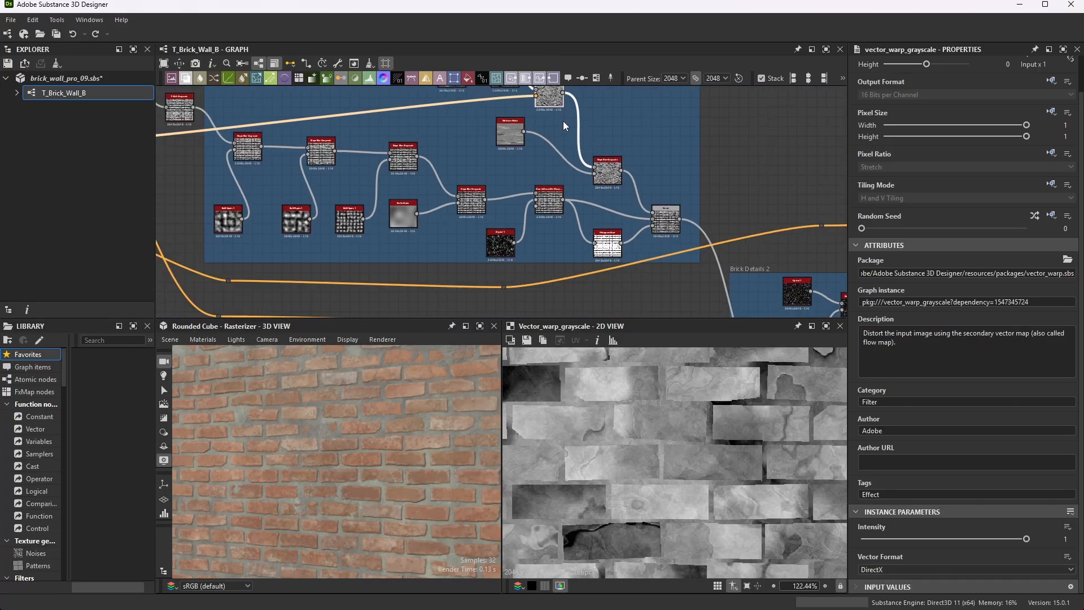
scroll(568, 140, up, 5)
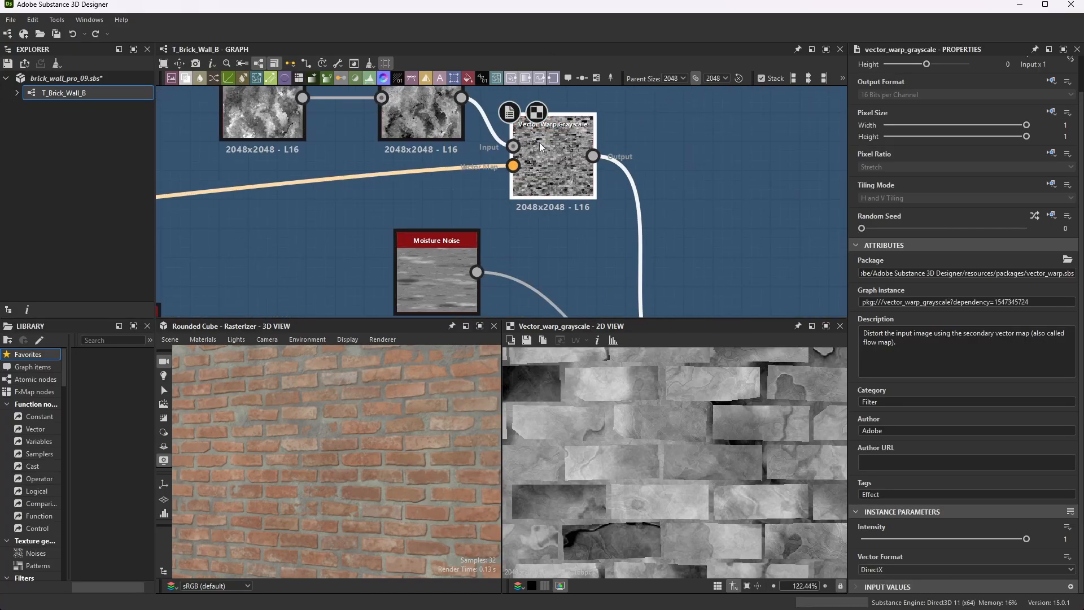
scroll(591, 124, down, 1)
scroll(615, 216, up, 5)
click(653, 212)
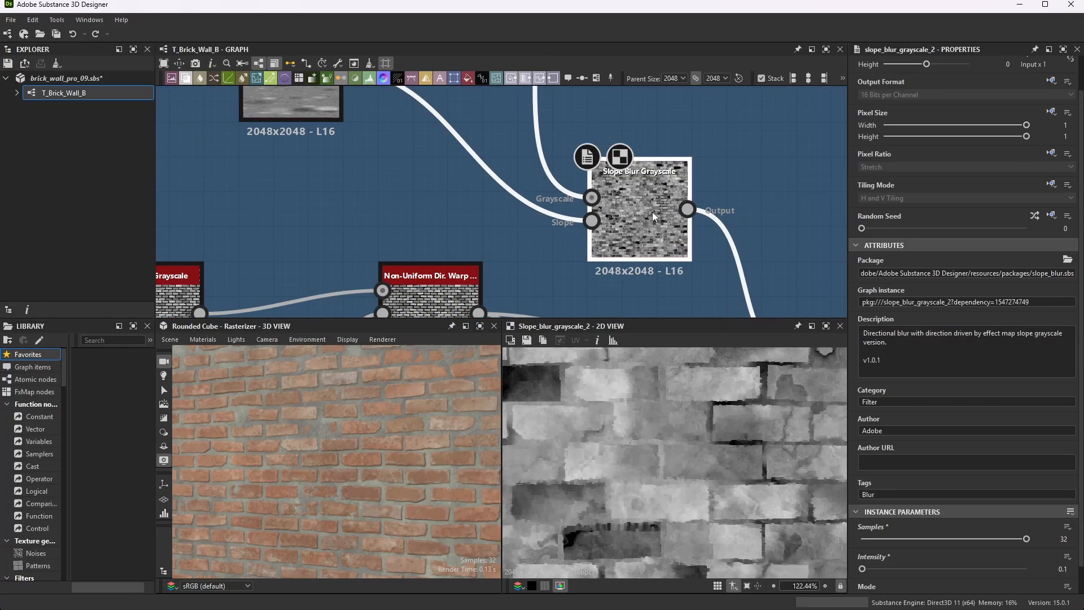
scroll(636, 224, down, 3)
scroll(641, 227, up, 1)
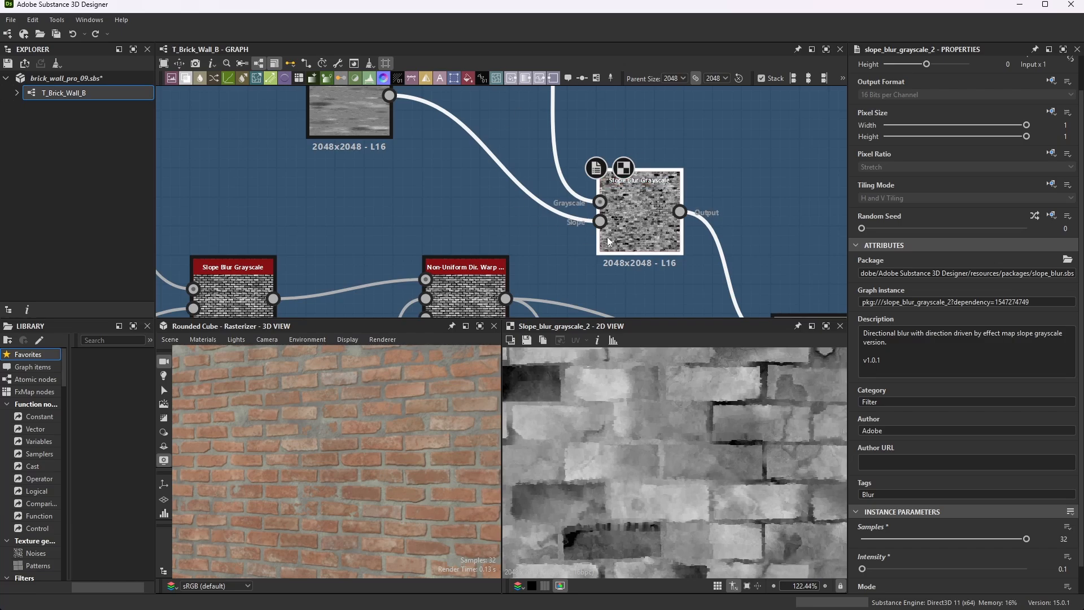
scroll(603, 241, down, 2)
scroll(603, 241, up, 2)
scroll(575, 207, down, 1)
scroll(576, 209, up, 2)
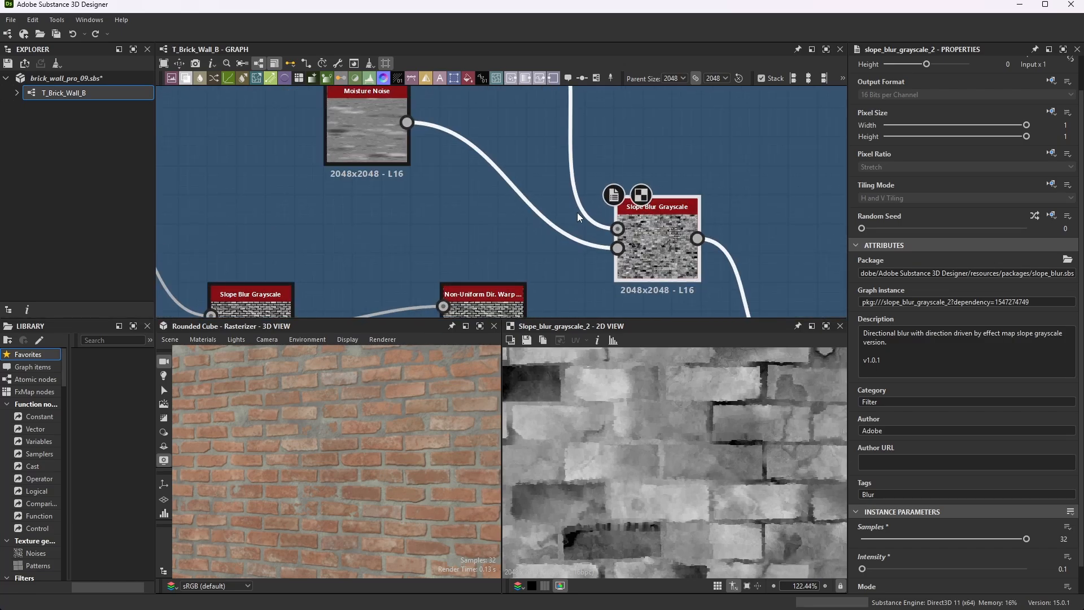
Preview the Moisture Noise node, review its pattern parameters, and move the node closer to the Slope Blur Grayscale node
click(377, 122)
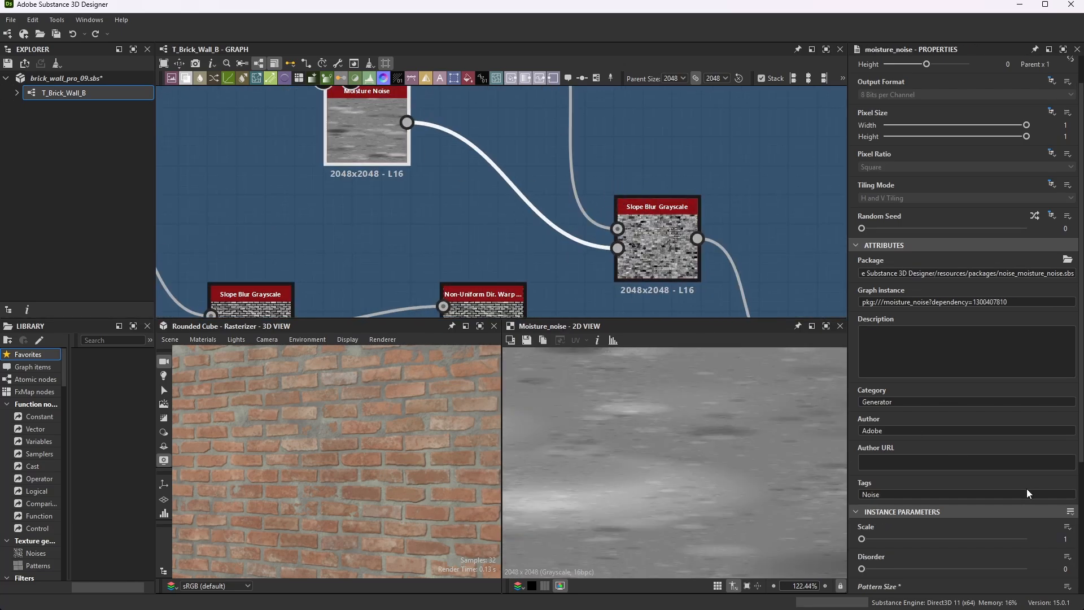
scroll(994, 487, down, 4)
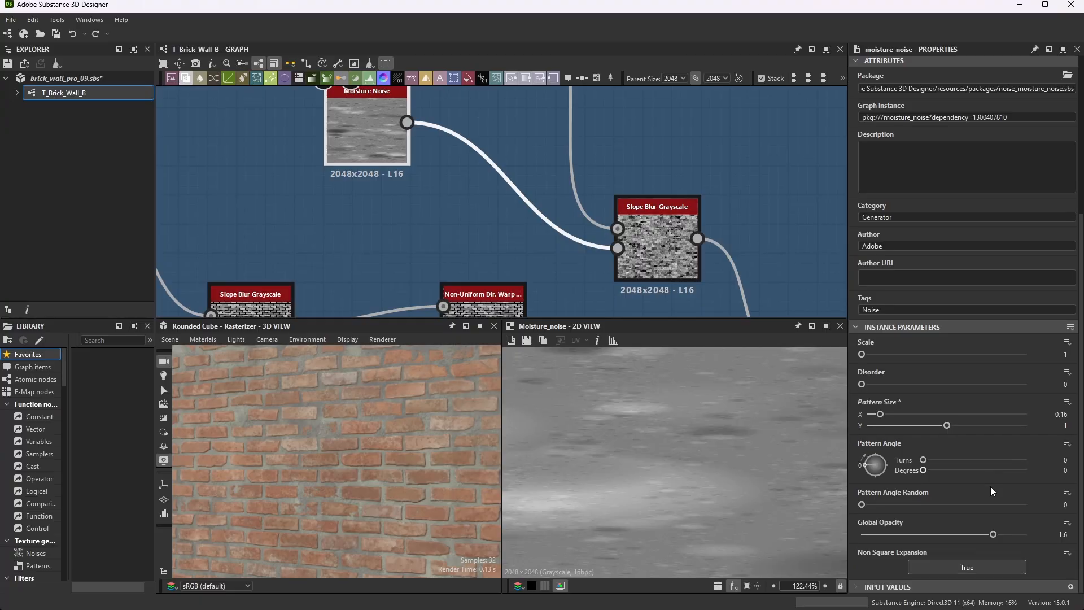
scroll(574, 225, down, 2)
drag(444, 122, 507, 192)
scroll(567, 234, up, 3)
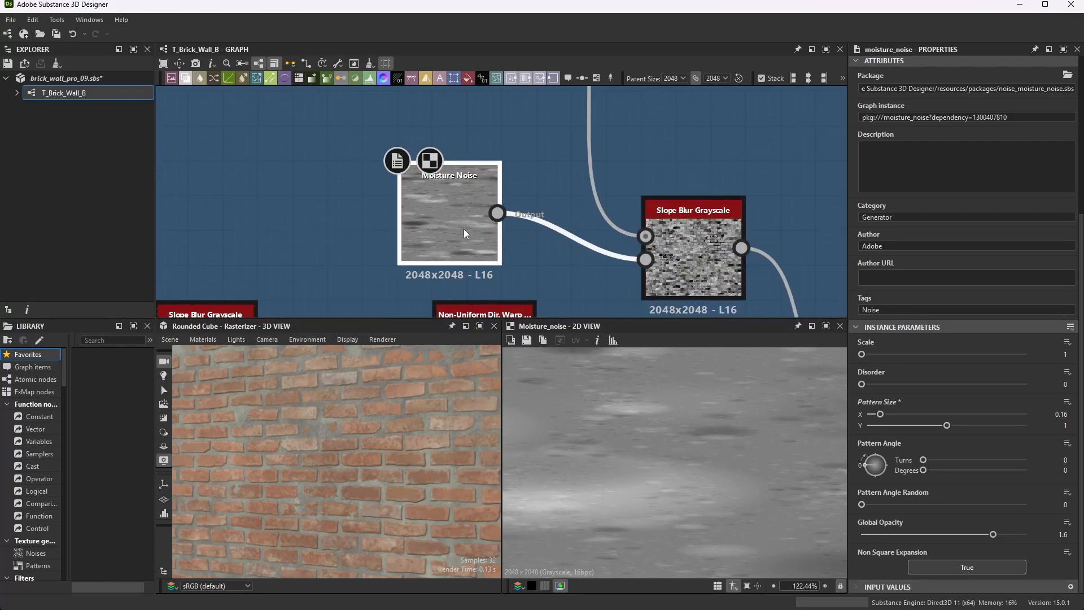
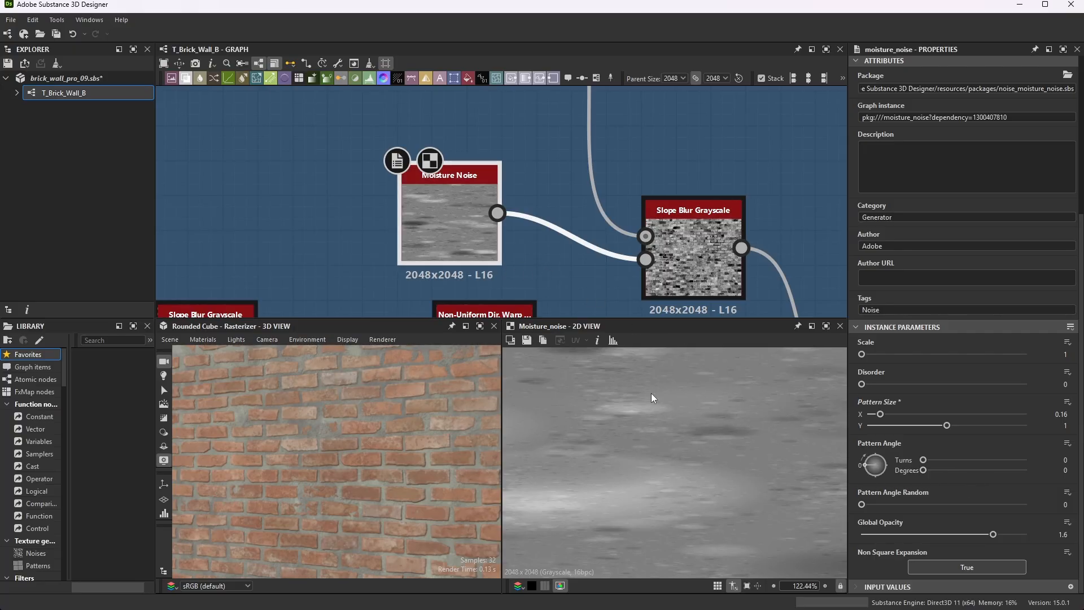
Preview the Slope Blur Grayscale again, examine its blurred brick edges up close, and trace its output to the Blend node
click(711, 258)
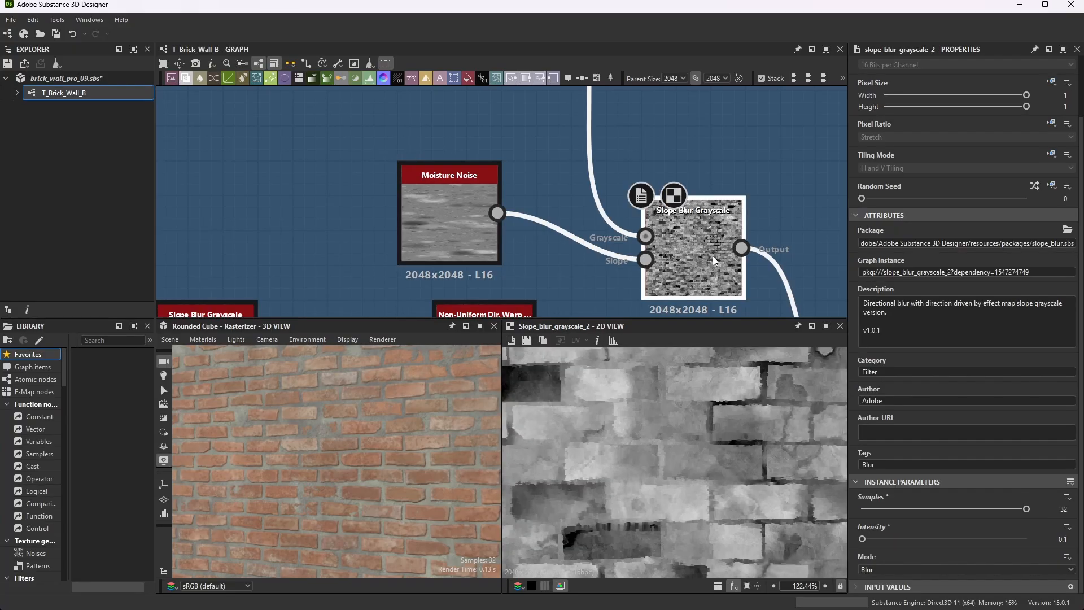
scroll(766, 441, up, 2)
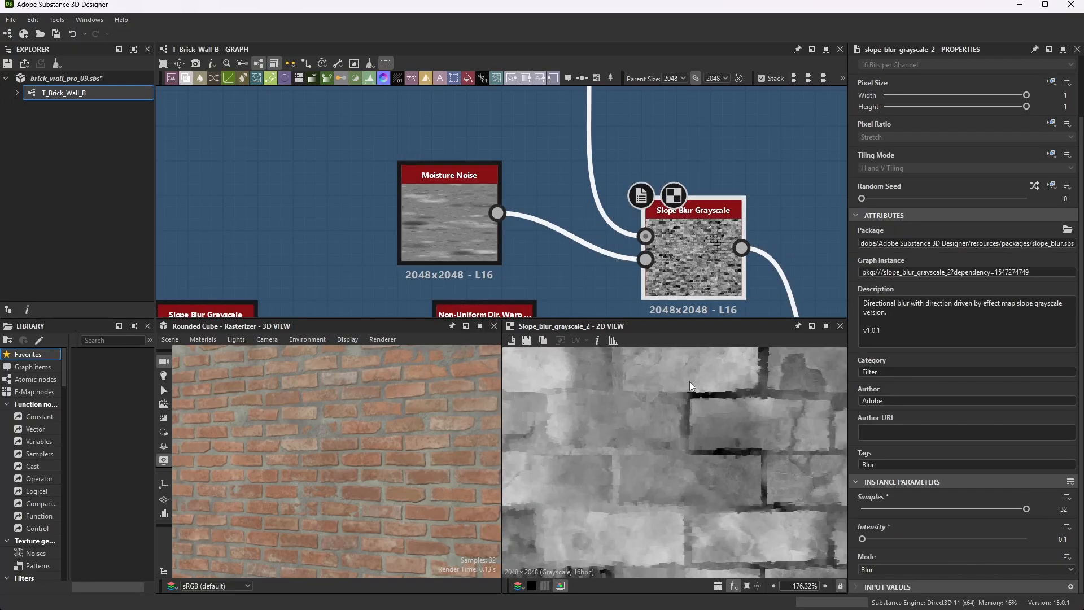
scroll(768, 437, up, 3)
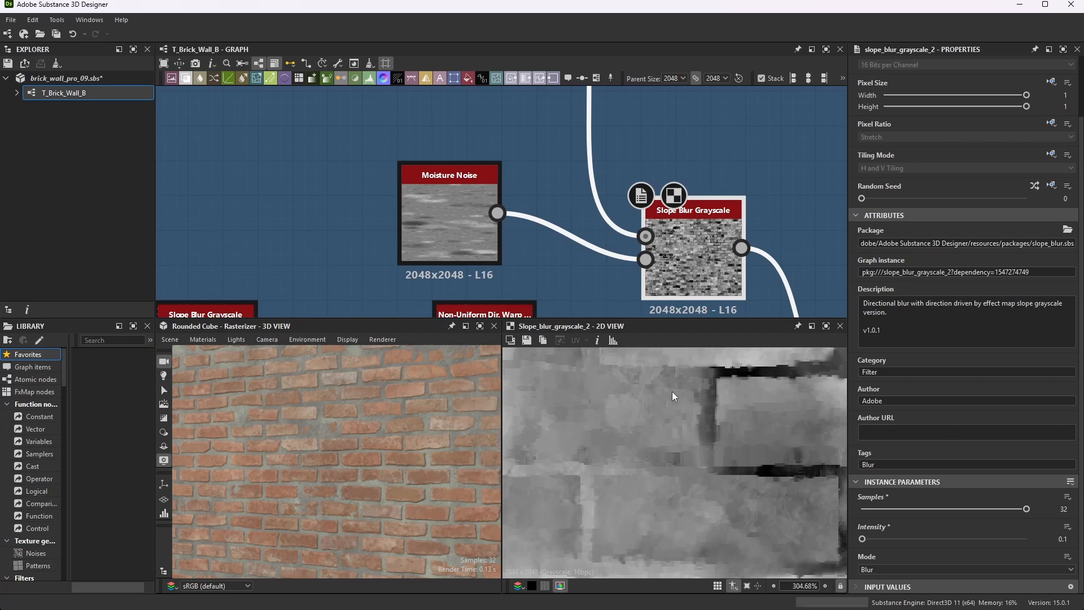
scroll(646, 250, down, 5)
scroll(635, 233, up, 2)
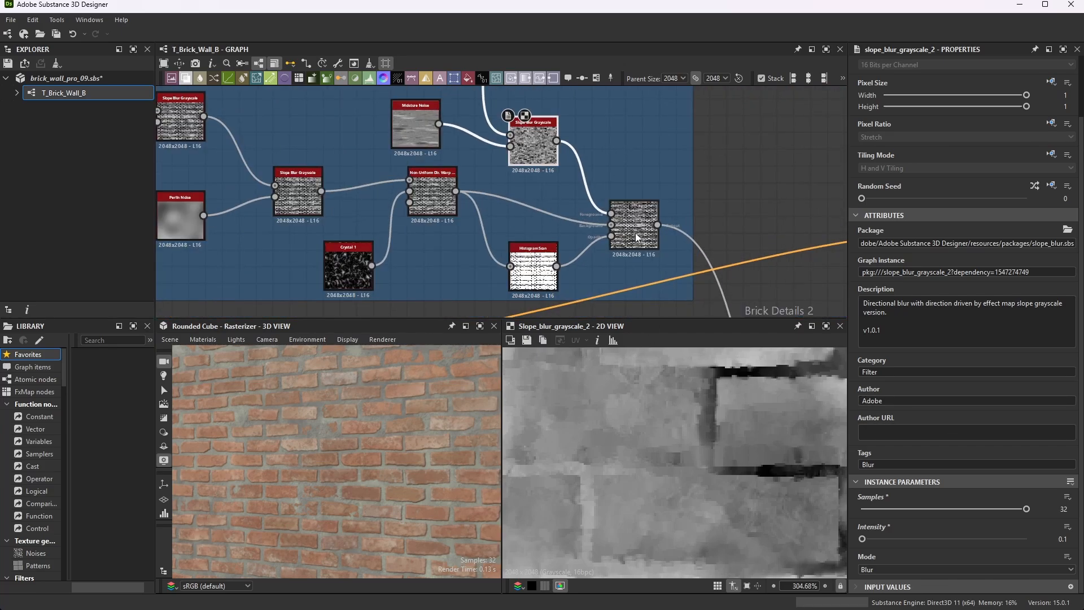
scroll(497, 108, up, 5)
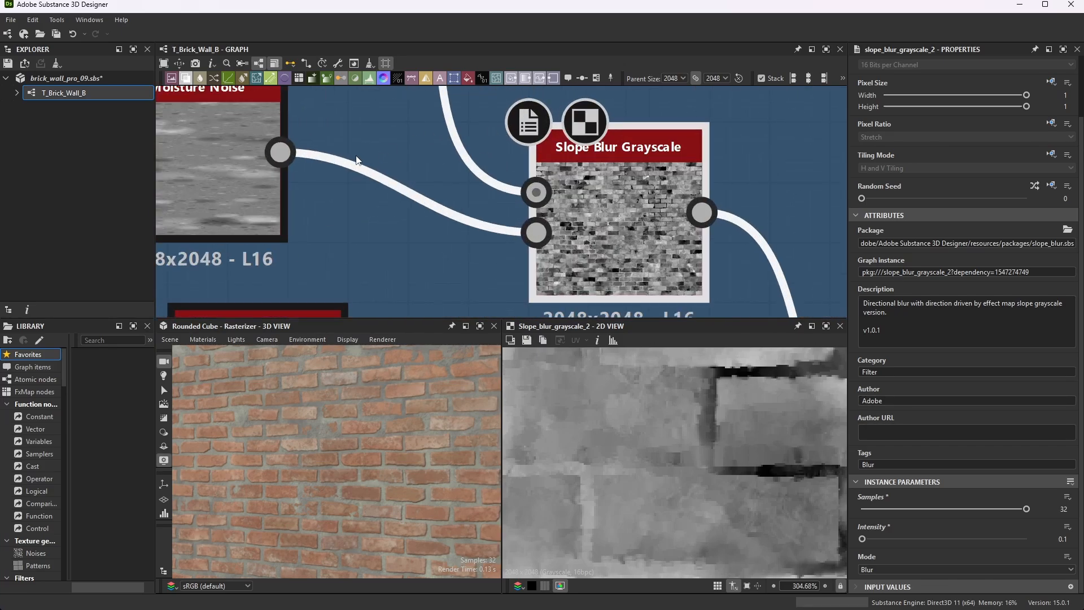
Preview the Blend node, check its opacity and blending mode, and compare it with its Non-Uniform Directional Warp background input
scroll(585, 197, down, 5)
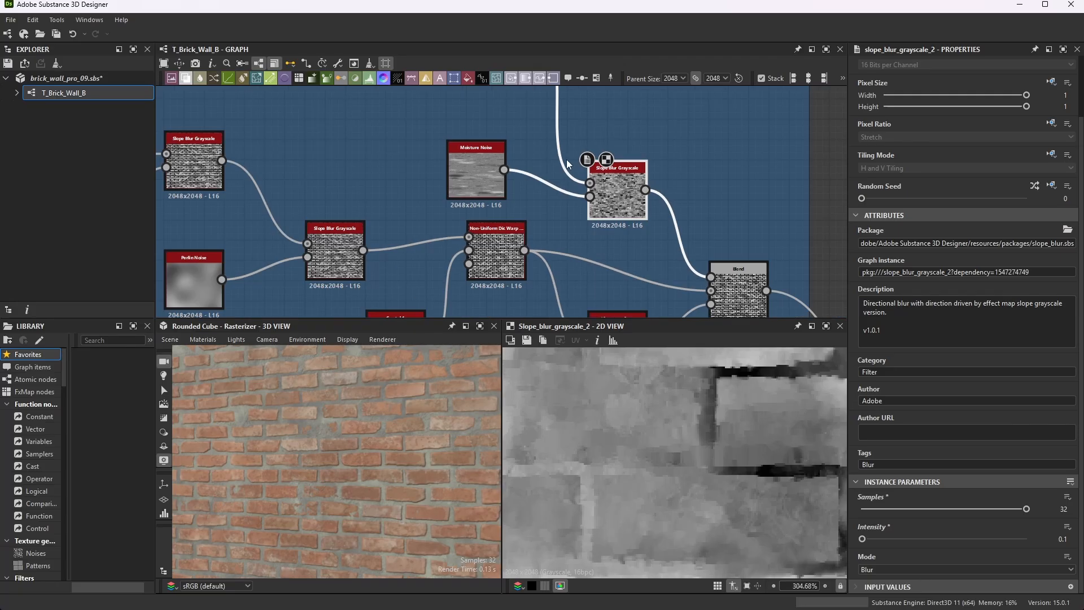
scroll(584, 124, up, 1)
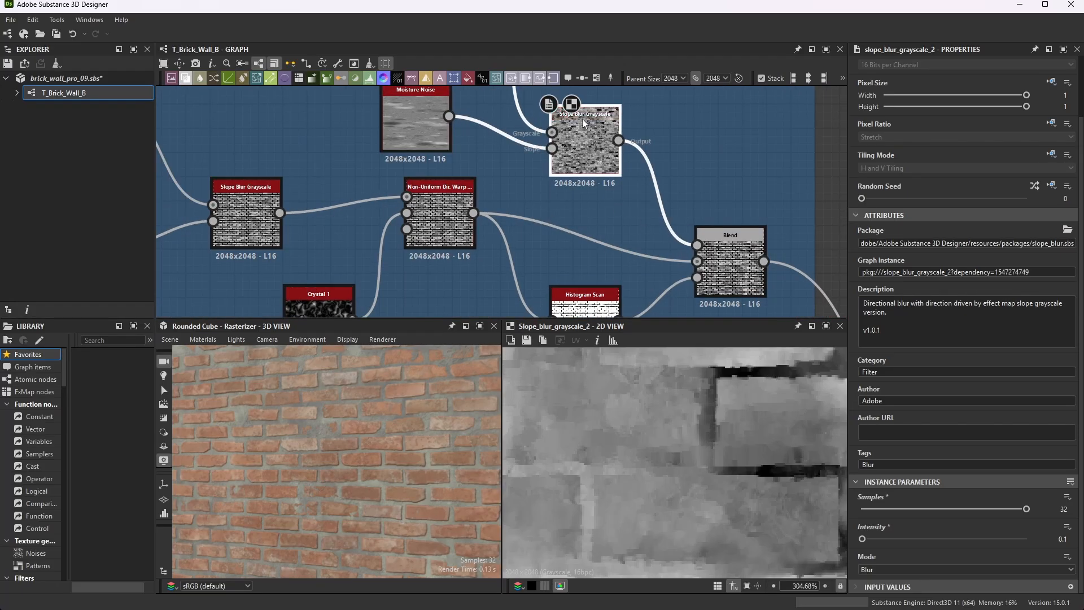
click(742, 258)
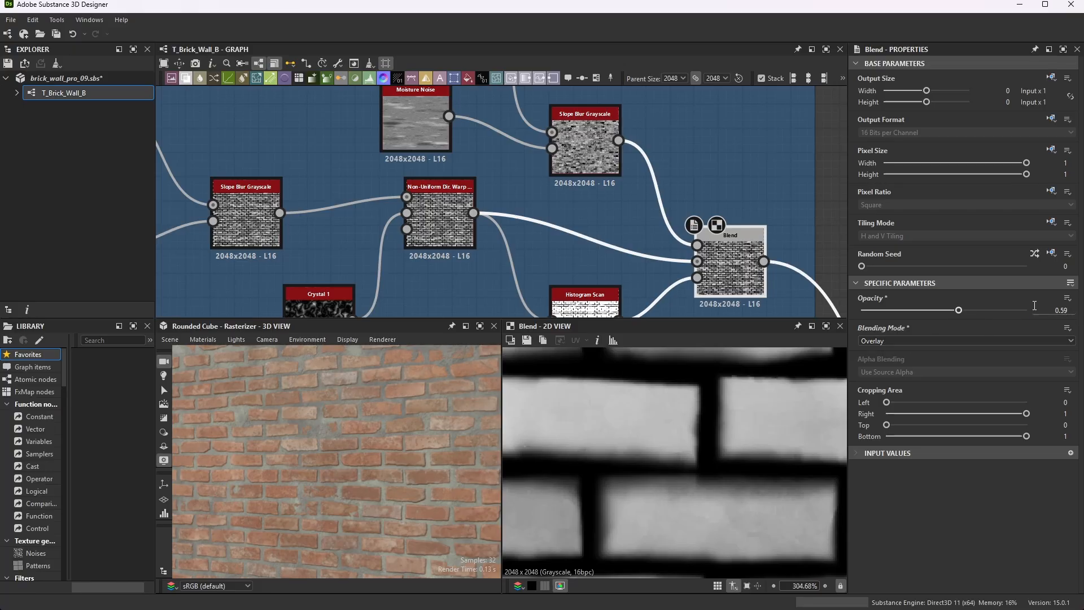
click(443, 220)
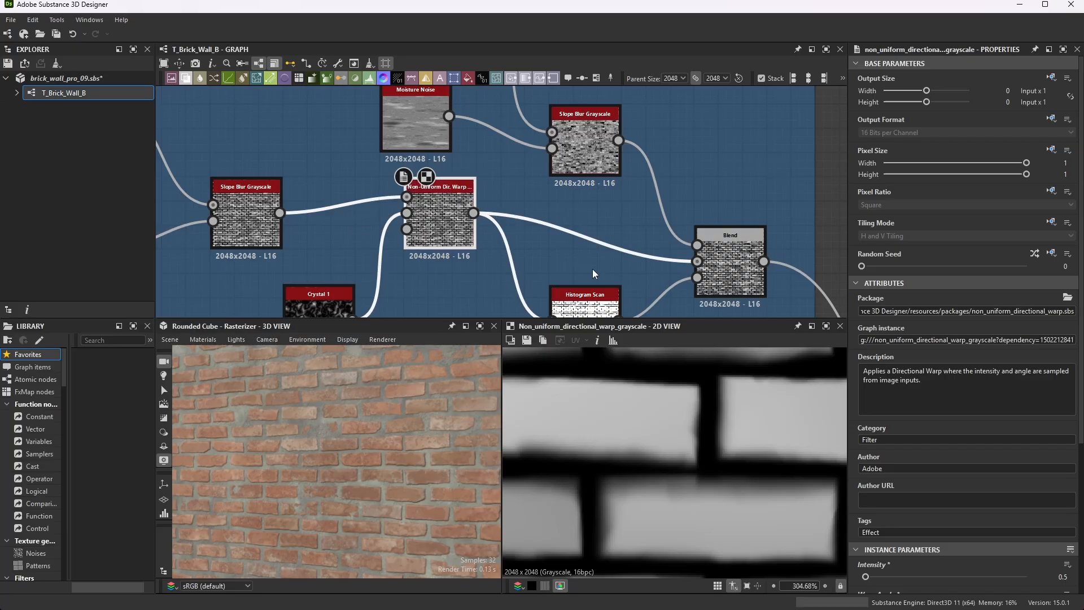
click(729, 260)
double_click(728, 260)
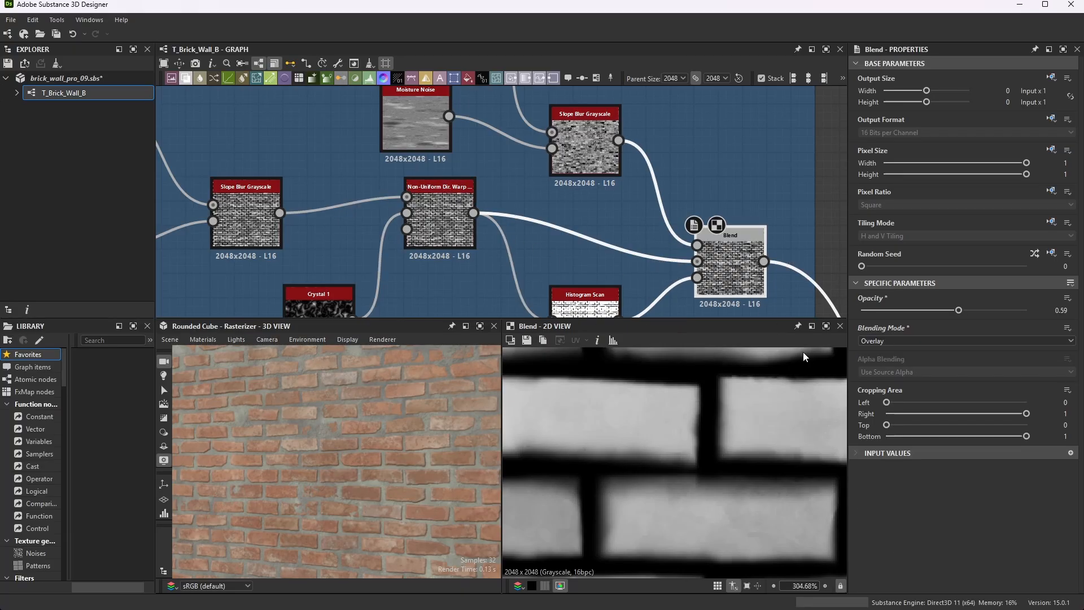
Preview the Histogram Scan node that feeds the Blend node's opacity input
scroll(580, 217, down, 2)
middle_drag(581, 217, 566, 156)
scroll(611, 312, up, 2)
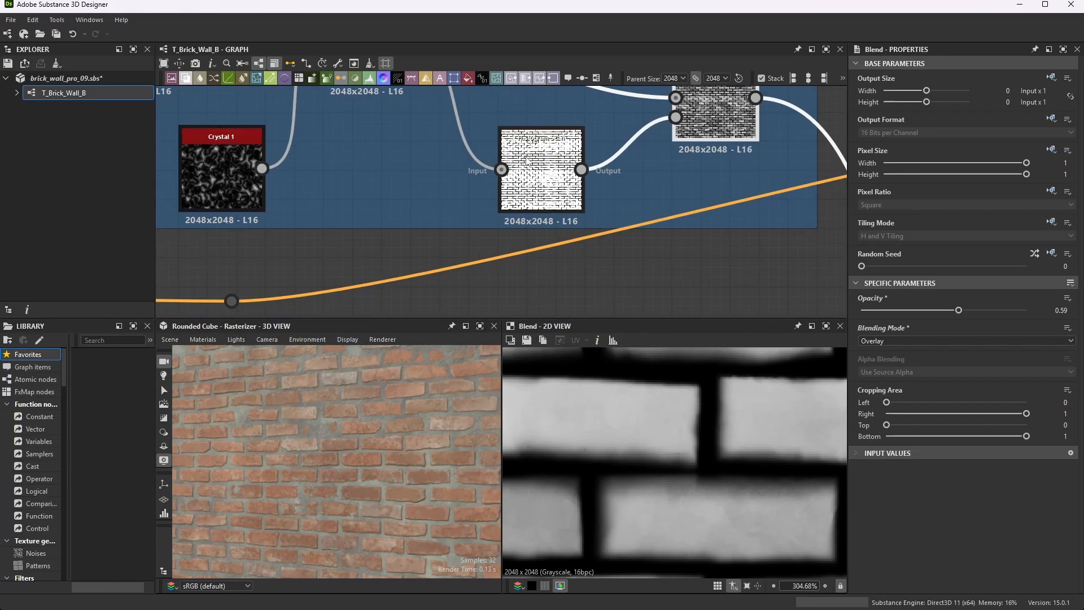
double_click(569, 232)
scroll(718, 208, down, 2)
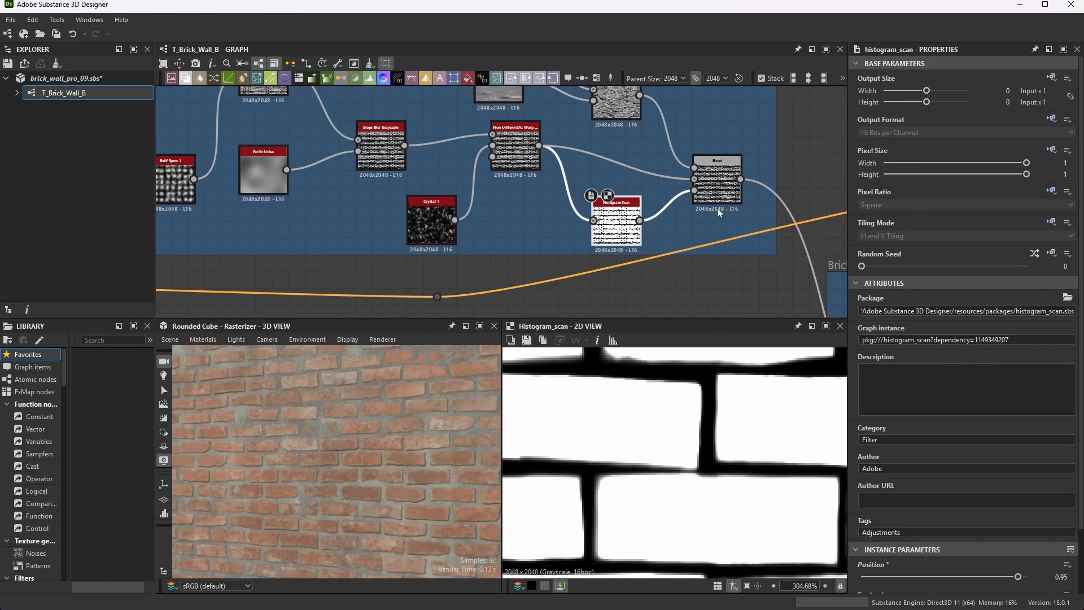
Preview the Overlay Blend again and examine its brick grunge up close in an enlarged 2D view before restoring the layout
scroll(714, 175, up, 2)
double_click(714, 174)
scroll(737, 462, down, 3)
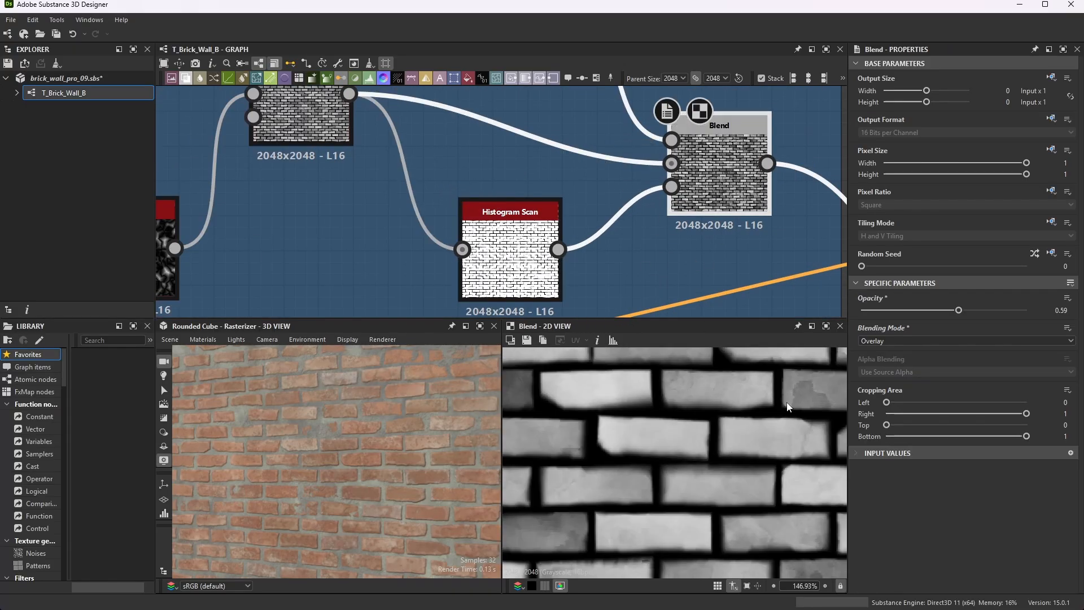
click(825, 326)
scroll(565, 328, down, 4)
scroll(425, 306, up, 5)
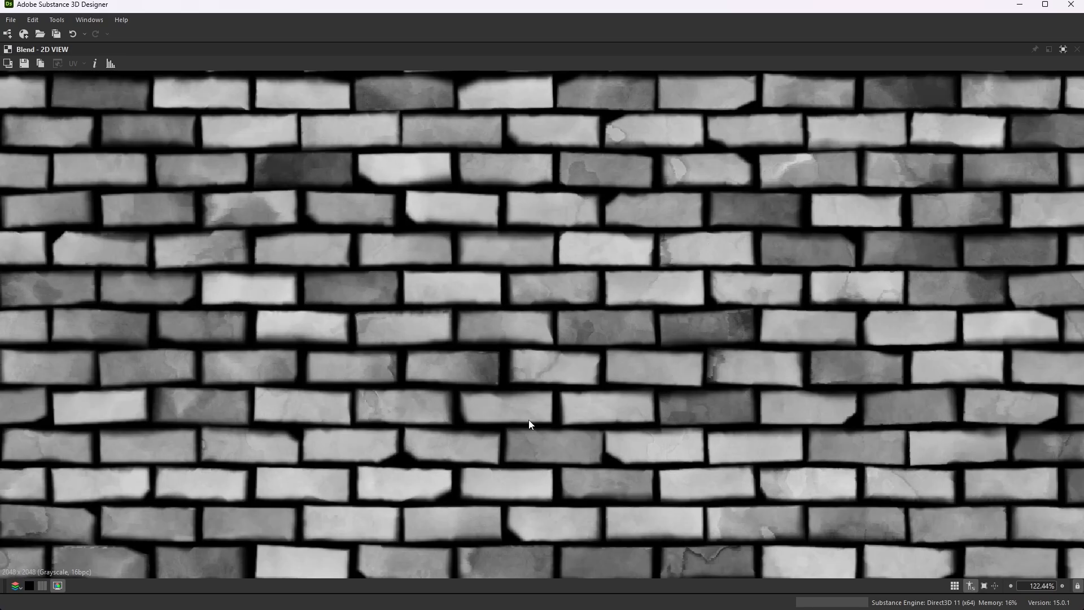
scroll(825, 332, down, 2)
scroll(432, 176, up, 5)
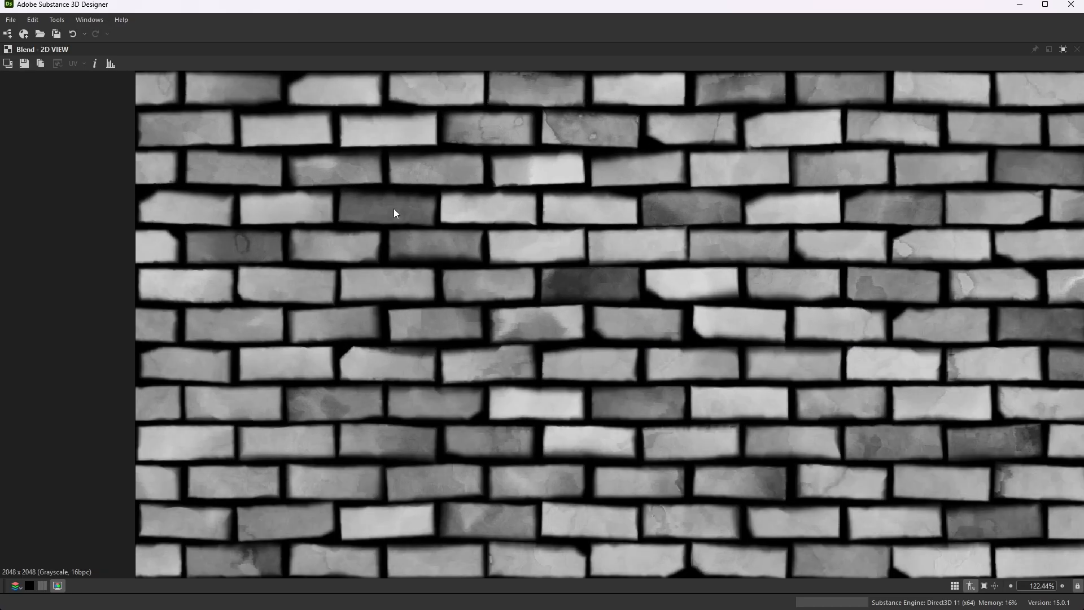
scroll(507, 261, down, 9)
scroll(582, 345, up, 2)
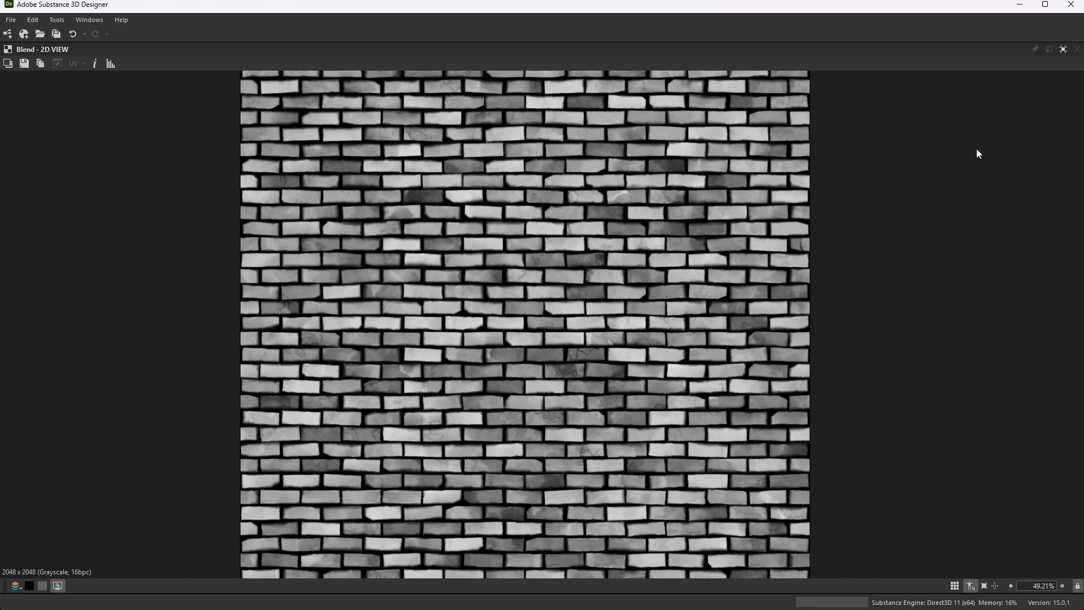
click(1058, 51)
Trace the Brick Details 1 output to the Blend node in Brick Details 2 and check that node's opacity and blending mode
scroll(511, 181, down, 5)
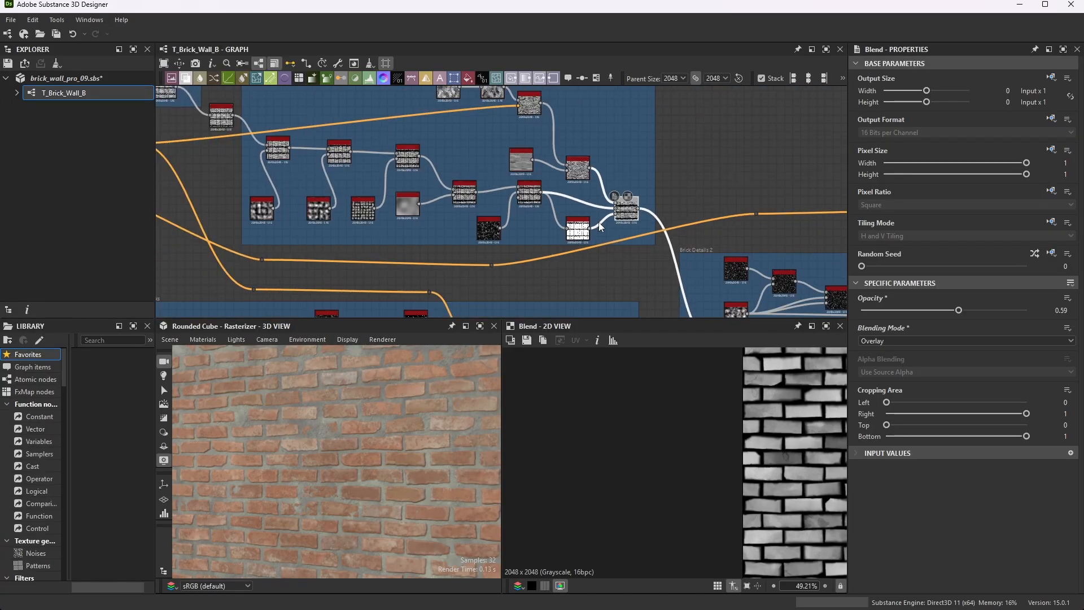
scroll(511, 181, up, 8)
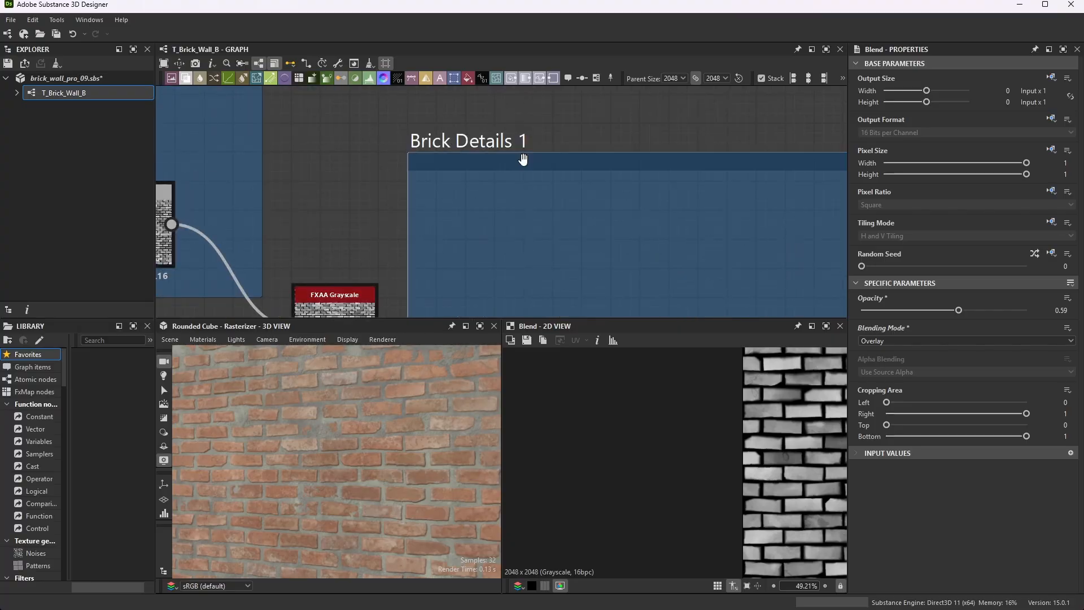
scroll(452, 149, down, 8)
scroll(615, 213, up, 4)
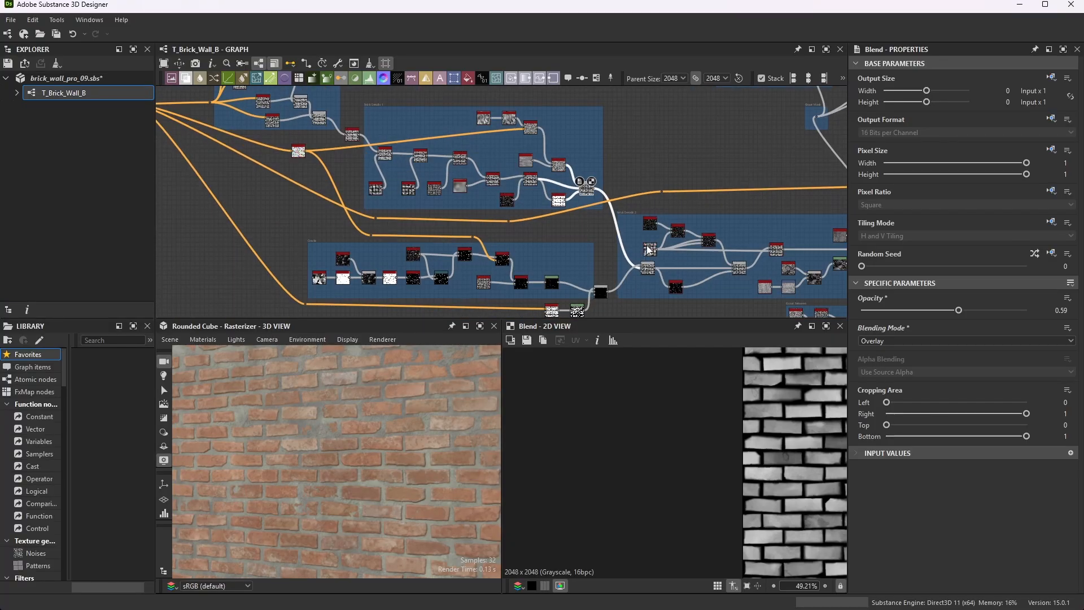
scroll(530, 148, down, 3)
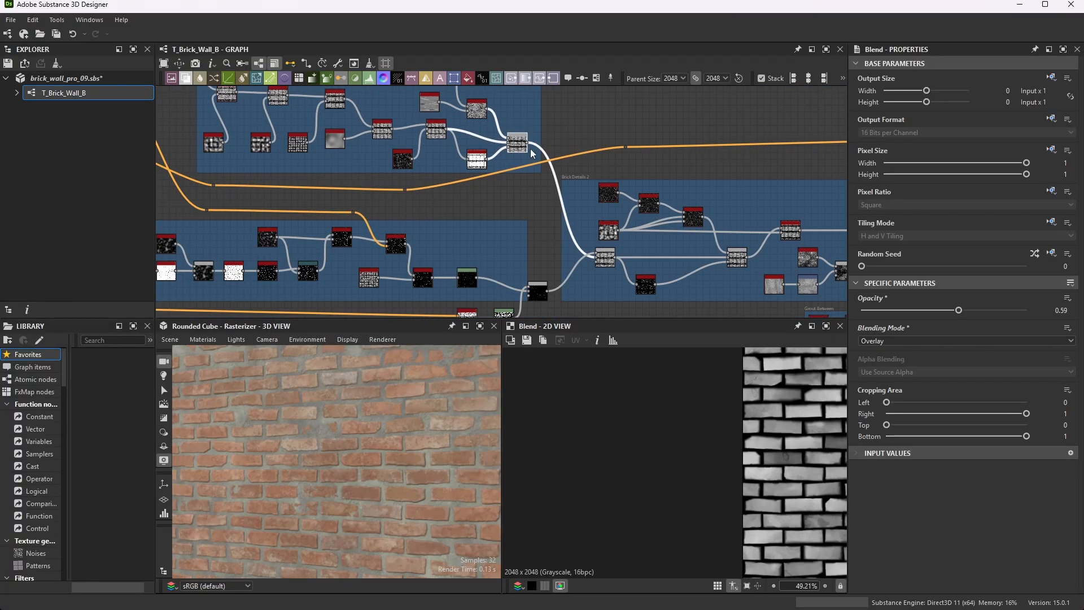
scroll(605, 242, up, 4)
scroll(588, 237, up, 2)
scroll(582, 234, down, 5)
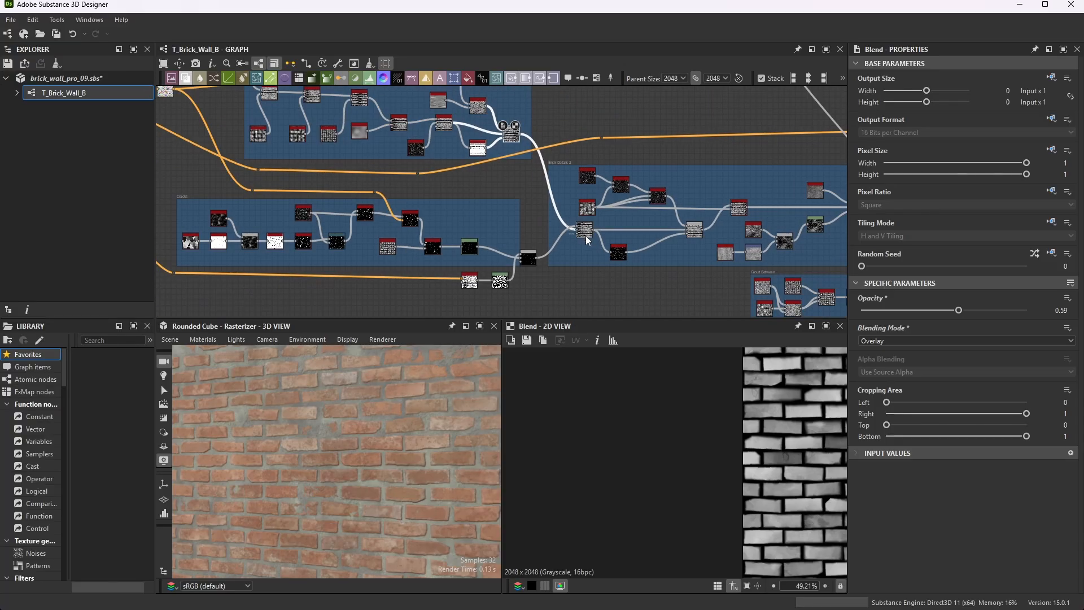
scroll(579, 238, up, 3)
scroll(632, 233, down, 4)
scroll(629, 236, up, 6)
click(629, 238)
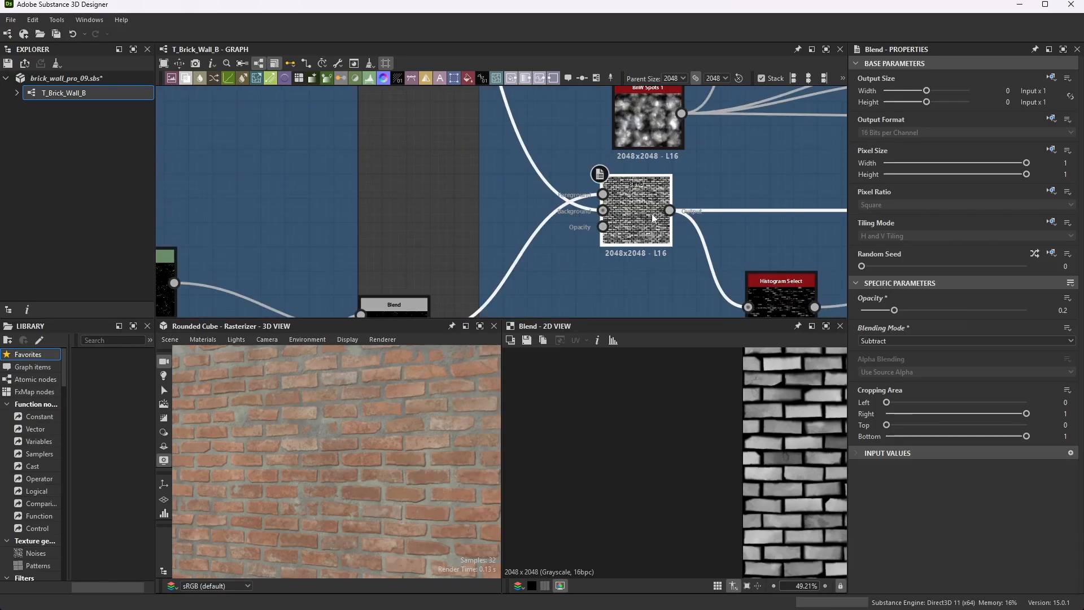
Trace the Subtract Blend's other input back through the Cracks frame to the frame's starting Cells 4 node
scroll(658, 242, down, 5)
scroll(659, 242, down, 3)
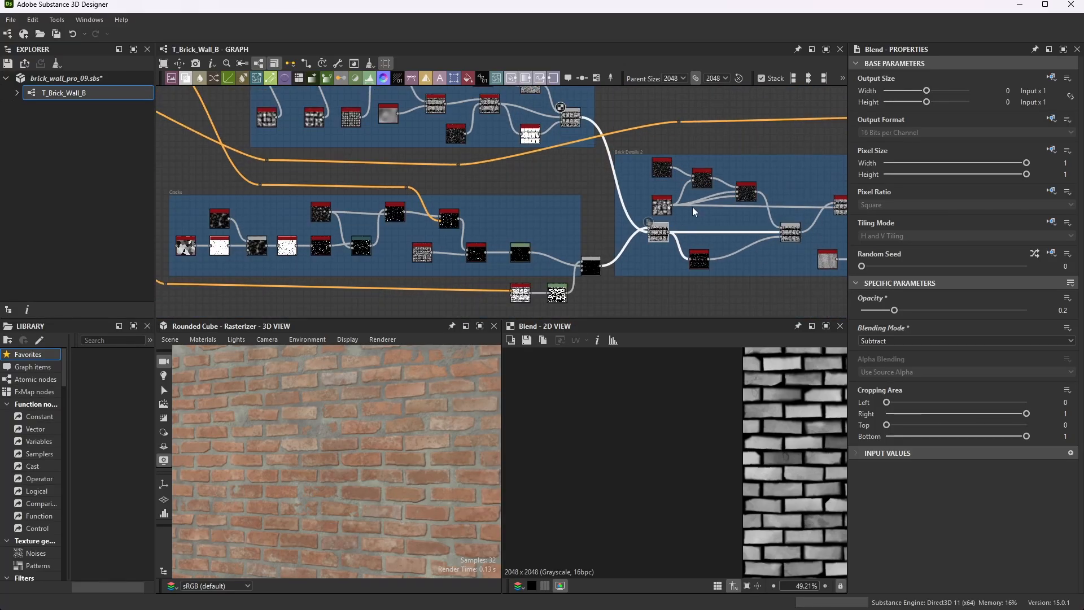
scroll(610, 209, up, 2)
scroll(610, 209, down, 4)
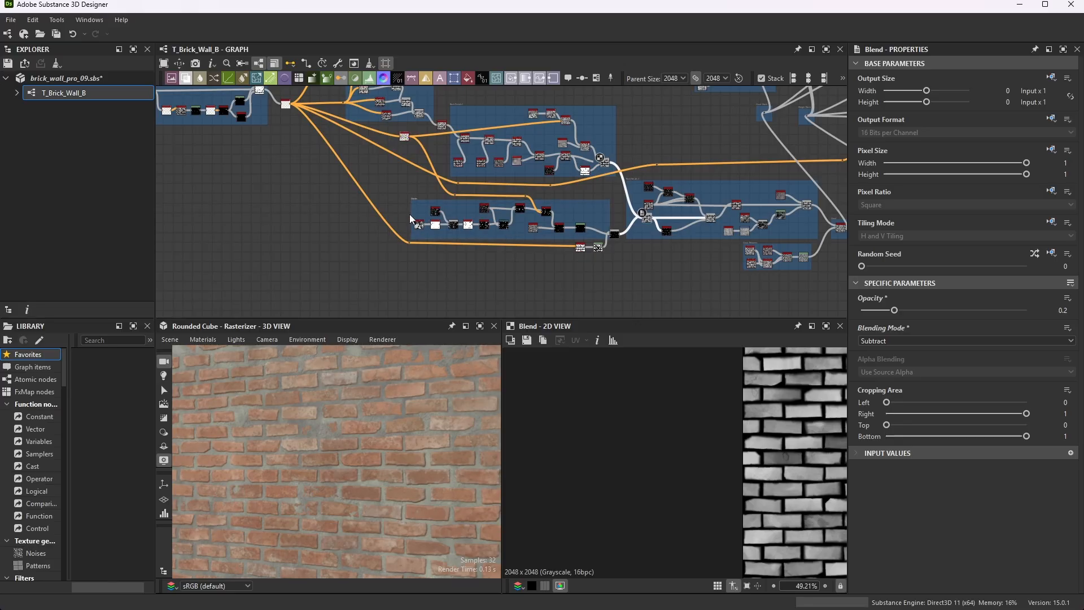
scroll(409, 215, up, 5)
scroll(435, 172, down, 1)
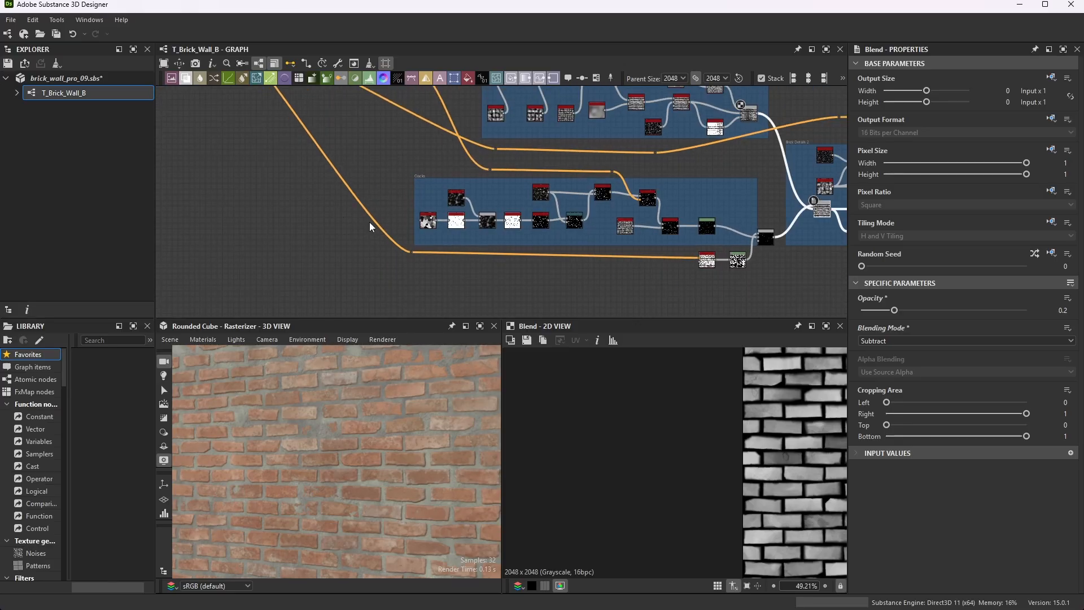
scroll(429, 221, up, 5)
scroll(497, 215, down, 3)
scroll(507, 219, up, 3)
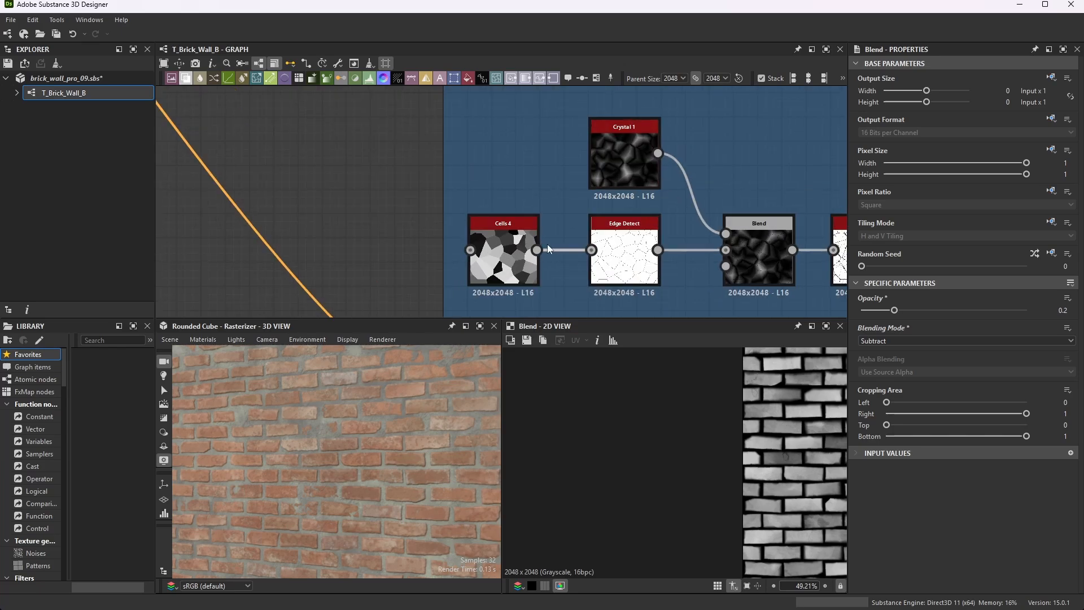
Save all changes to the brick wall package
click(12, 22)
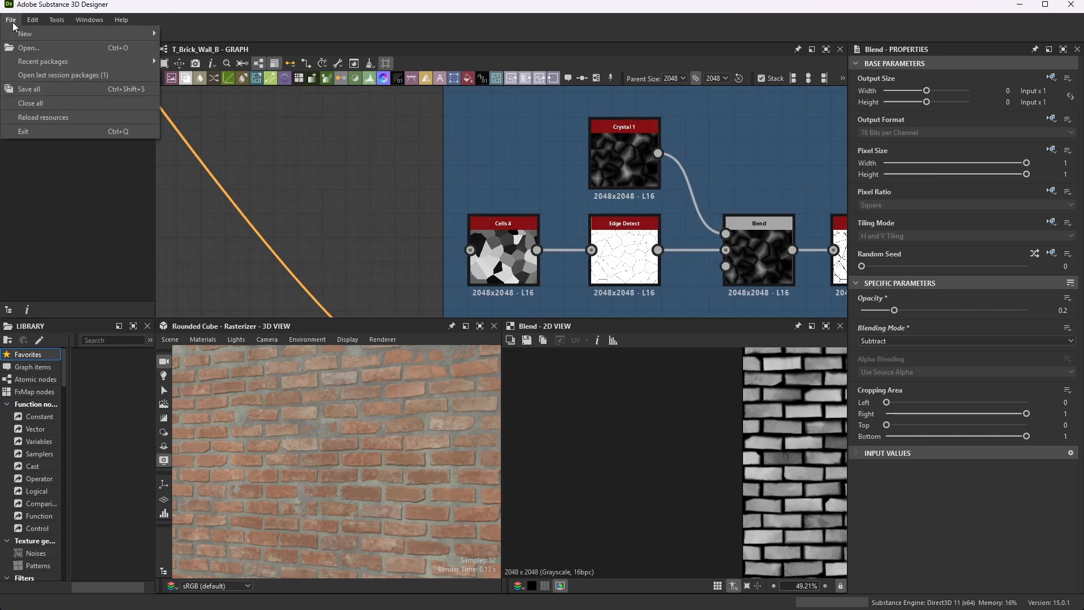
click(49, 88)
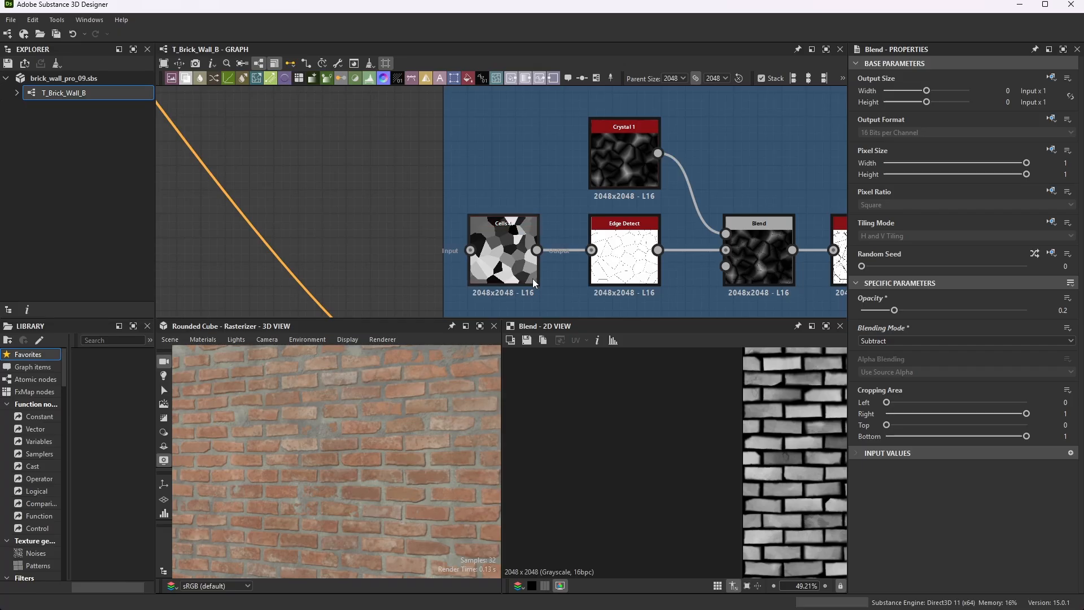
Preview the Cells 4 node and review its Scale, Disorder and Color Source parameters
click(520, 253)
double_click(520, 253)
scroll(514, 260, up, 5)
scroll(525, 190, down, 3)
scroll(531, 226, up, 1)
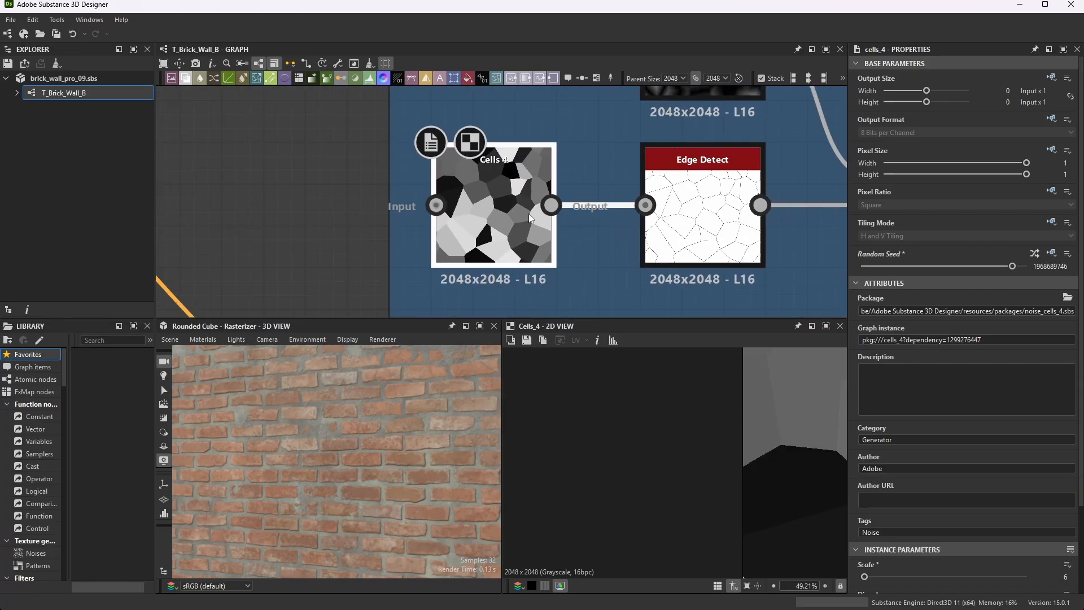
scroll(1054, 434, down, 3)
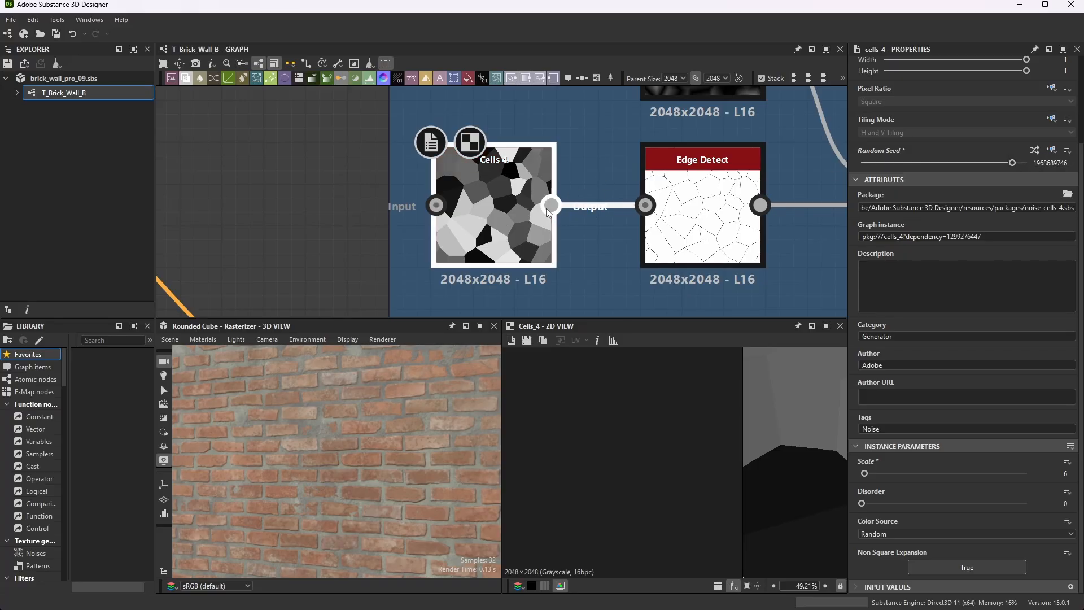
Preview the Edge Detect node and the Blend combining it with Crystal 1, checking the parameters of both
double_click(700, 220)
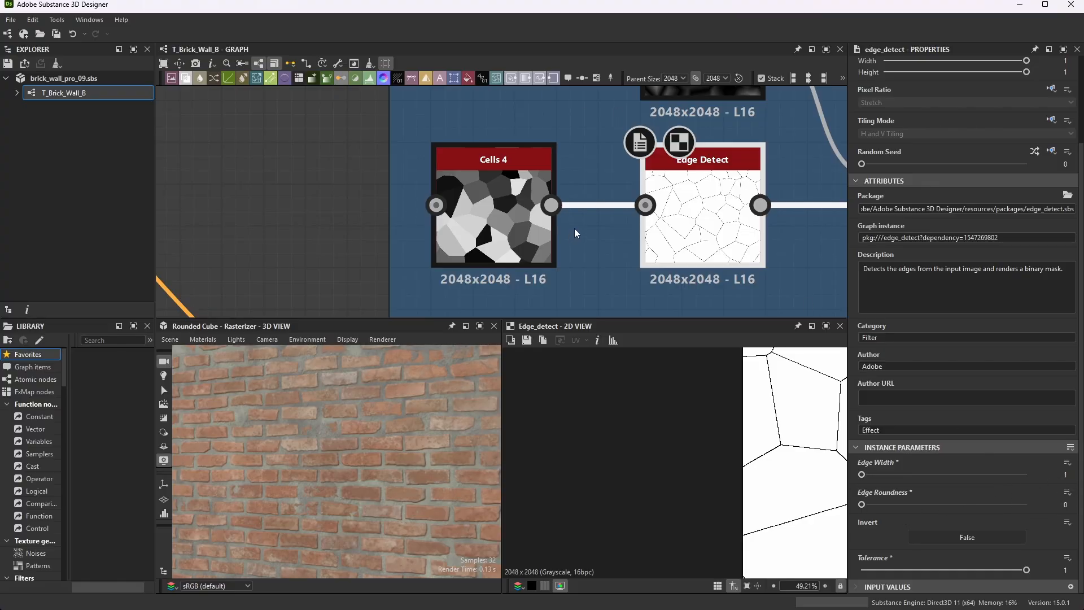
scroll(580, 228, down, 5)
scroll(782, 208, up, 5)
scroll(644, 223, down, 1)
double_click(639, 228)
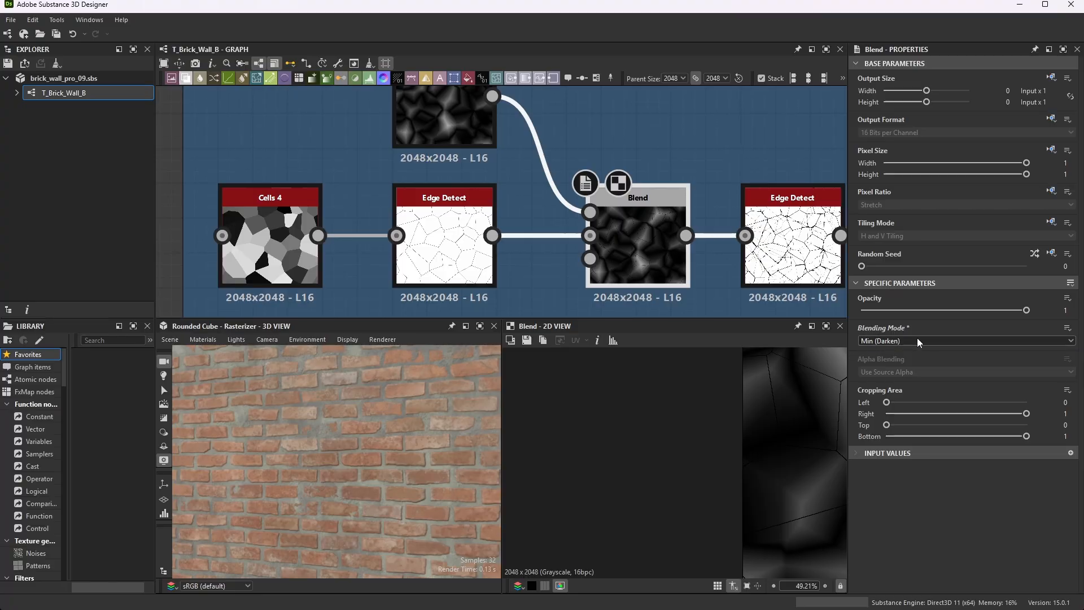
scroll(558, 229, down, 1)
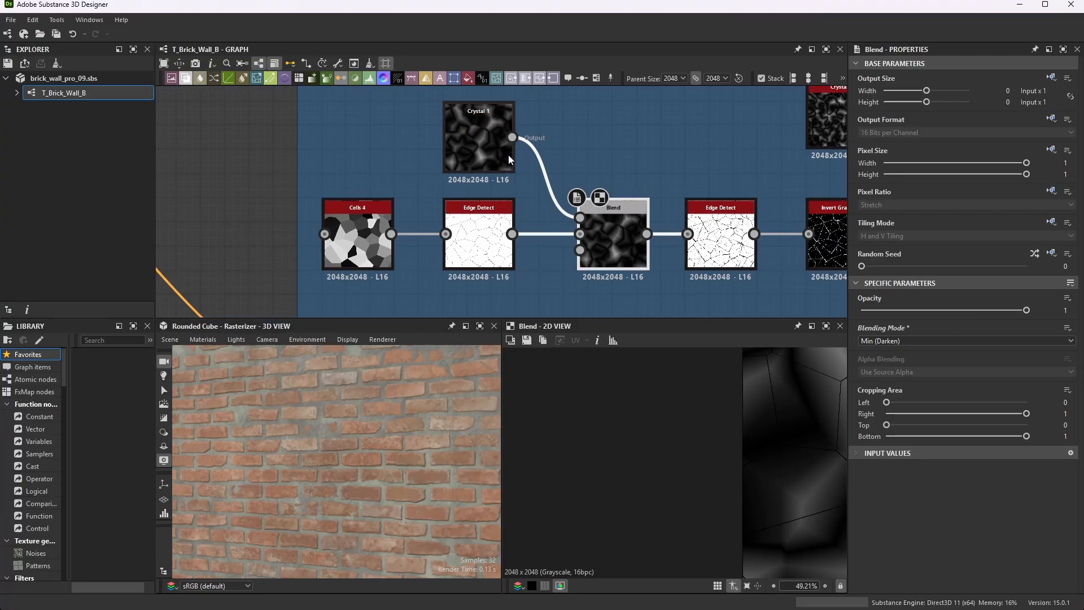
Preview the Crystal 1 noise feeding the Blend node and review its scale and disorder parameters
double_click(489, 141)
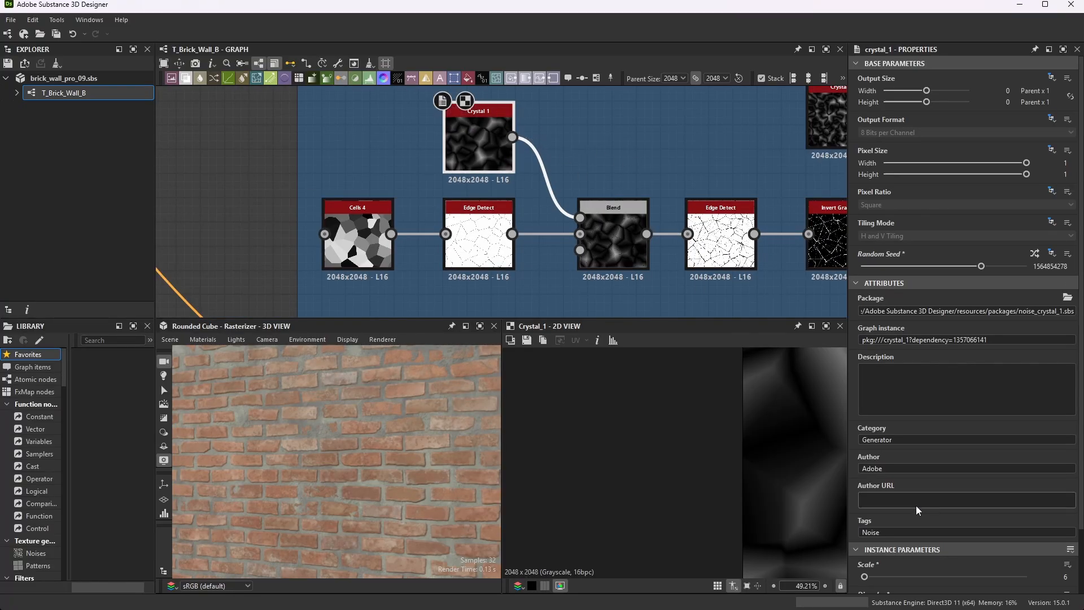
scroll(917, 513, down, 2)
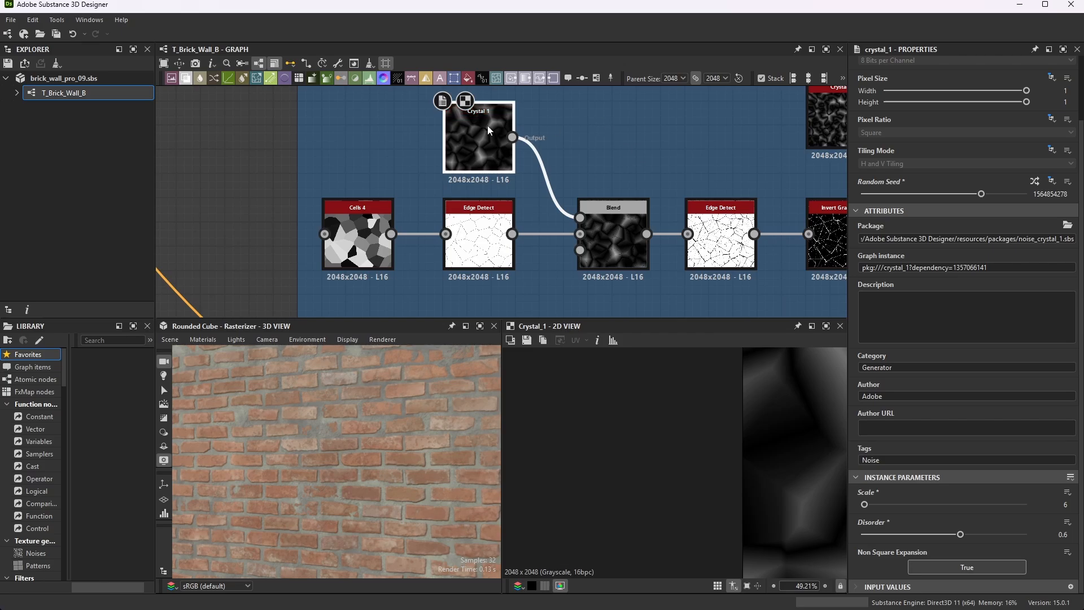
scroll(470, 104, up, 2)
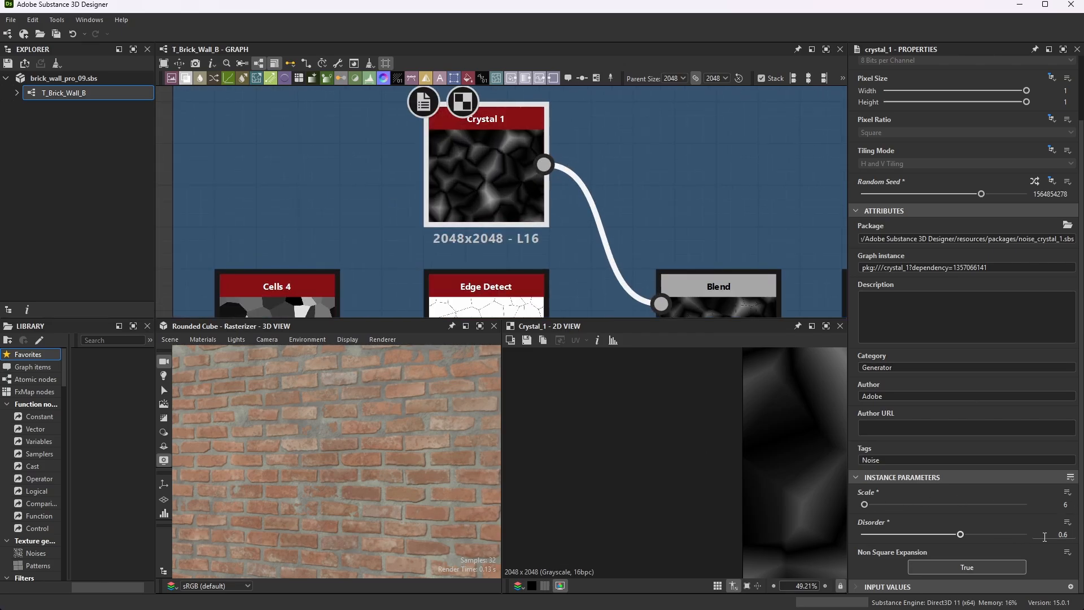
scroll(641, 220, down, 3)
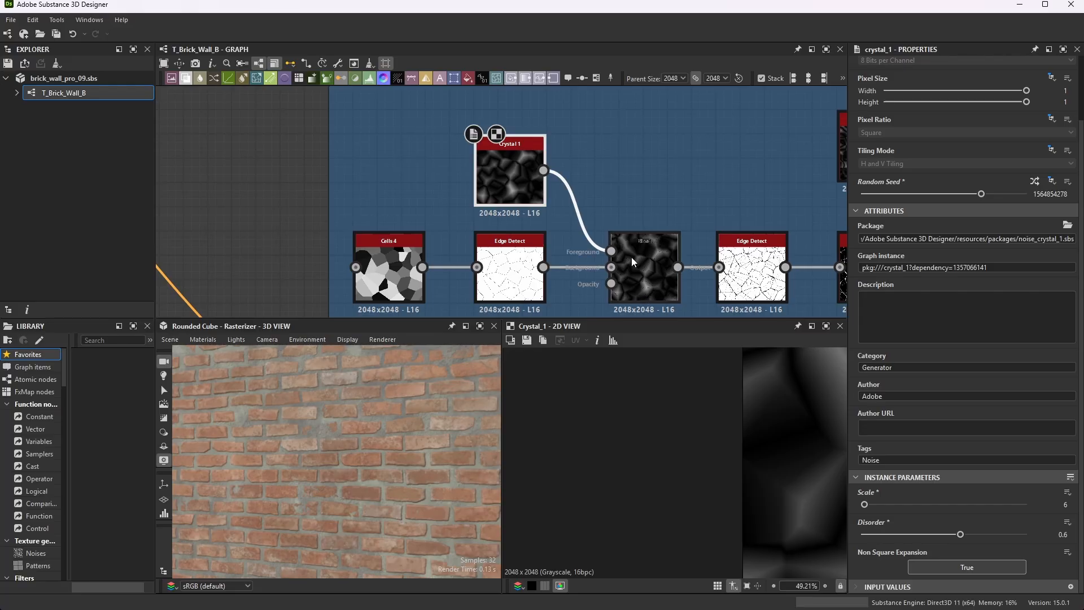
Preview the Blend node's output and inspect closely how the cell edges combine with the crystal noise
double_click(663, 263)
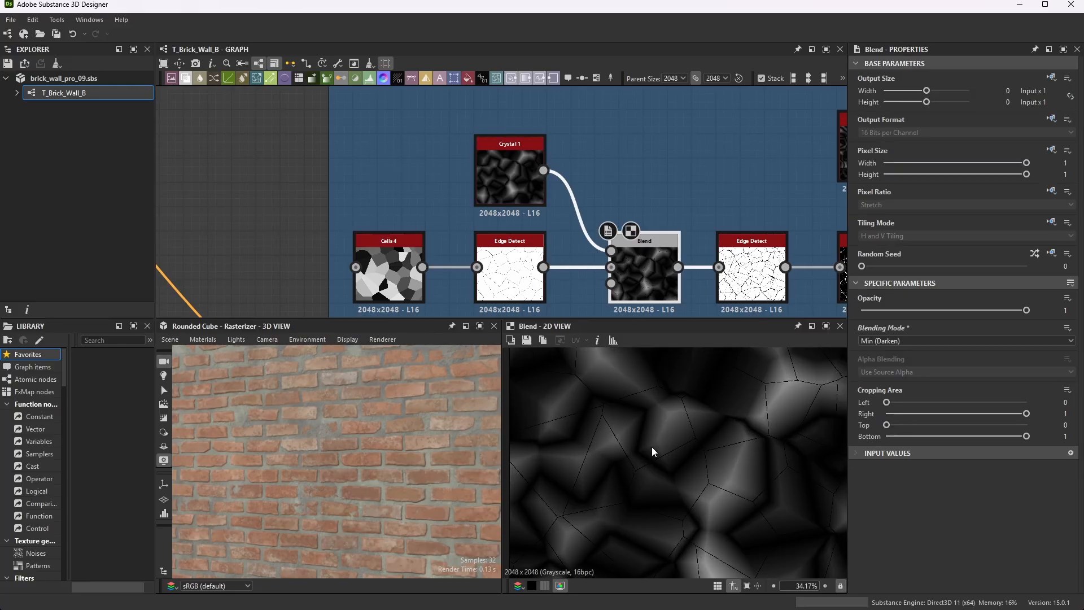
scroll(674, 377, up, 5)
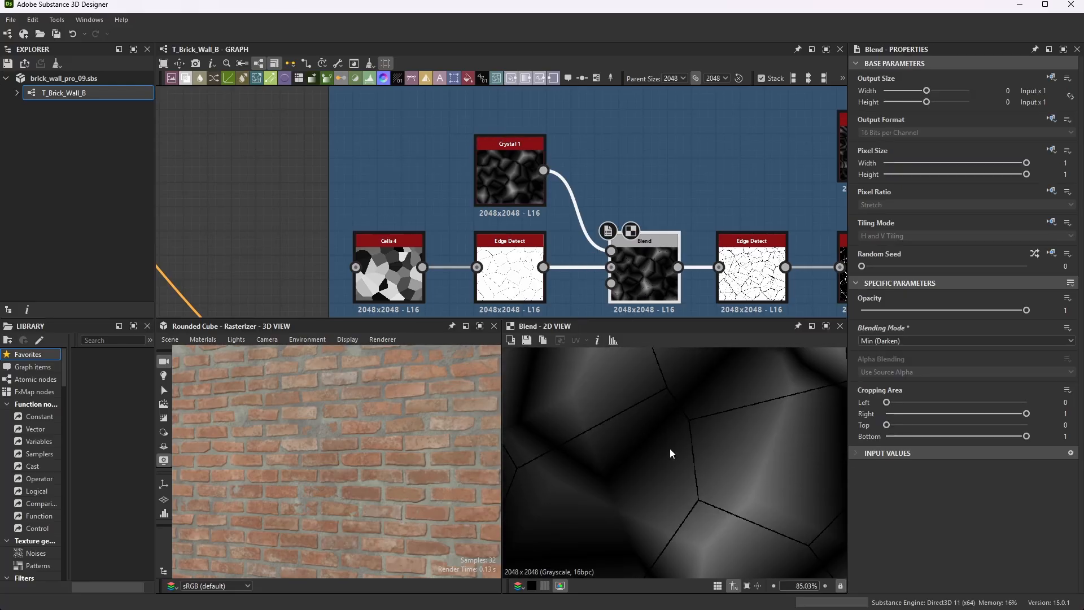
scroll(632, 188, down, 3)
scroll(690, 227, up, 3)
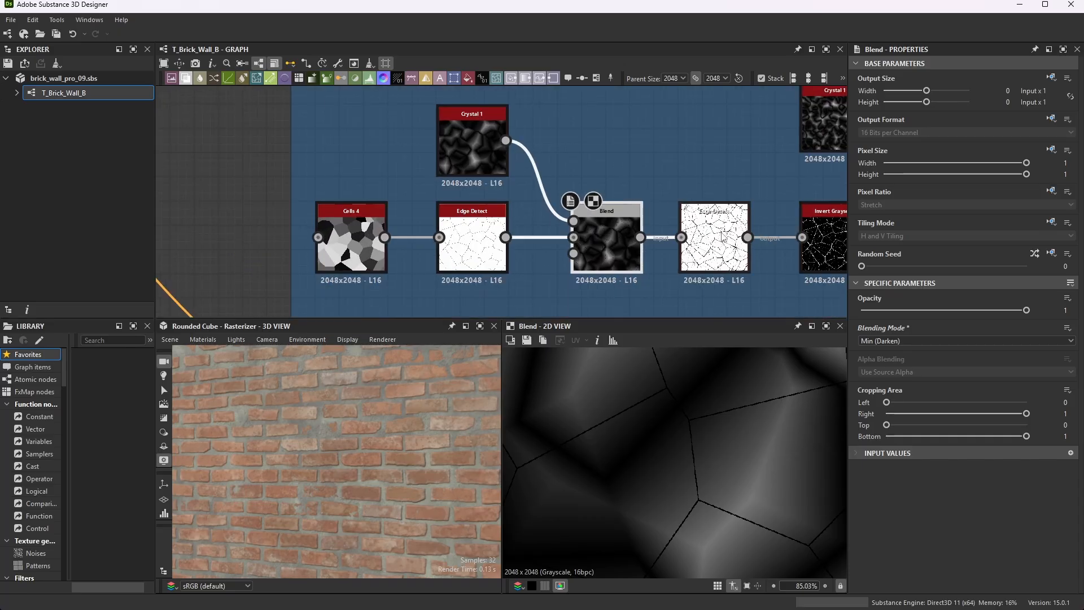
Preview the Edge Detect node after the Blend in a maximized 2D view, and restore the normal layout
double_click(721, 233)
scroll(684, 446, down, 4)
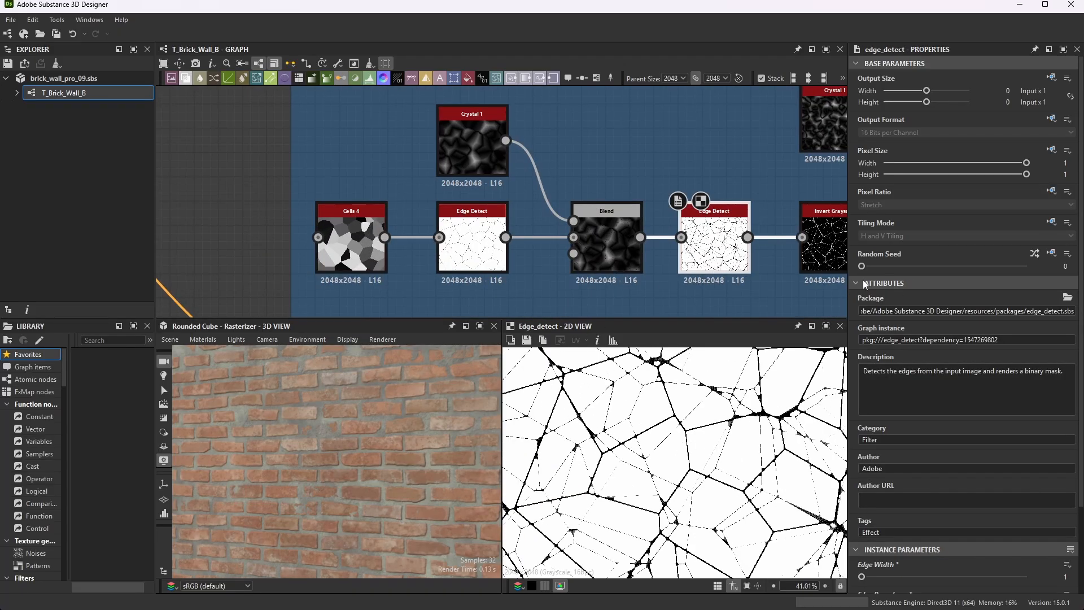
click(825, 326)
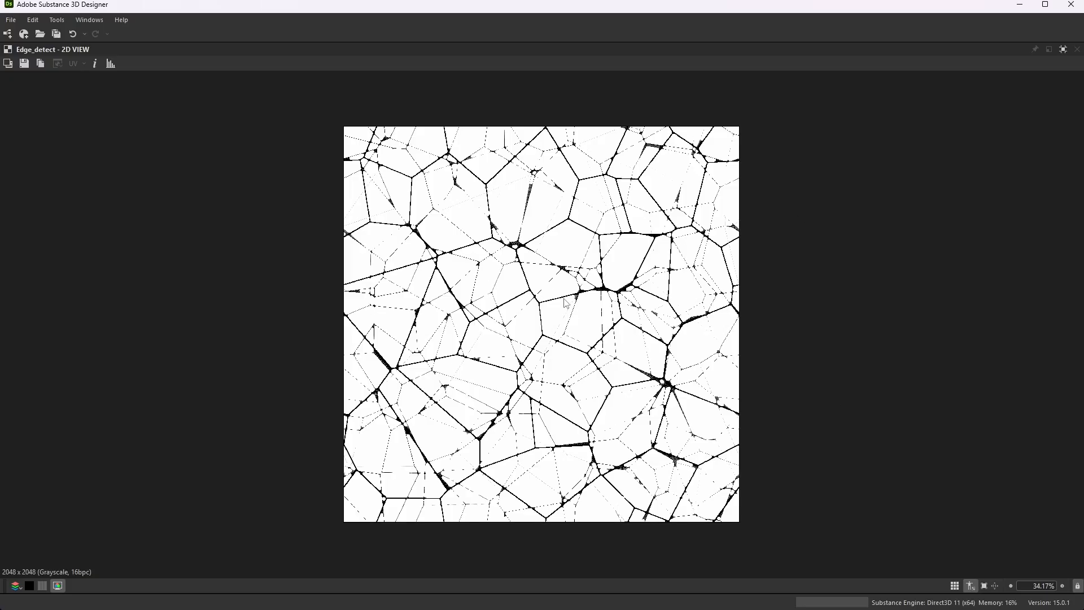
click(1063, 49)
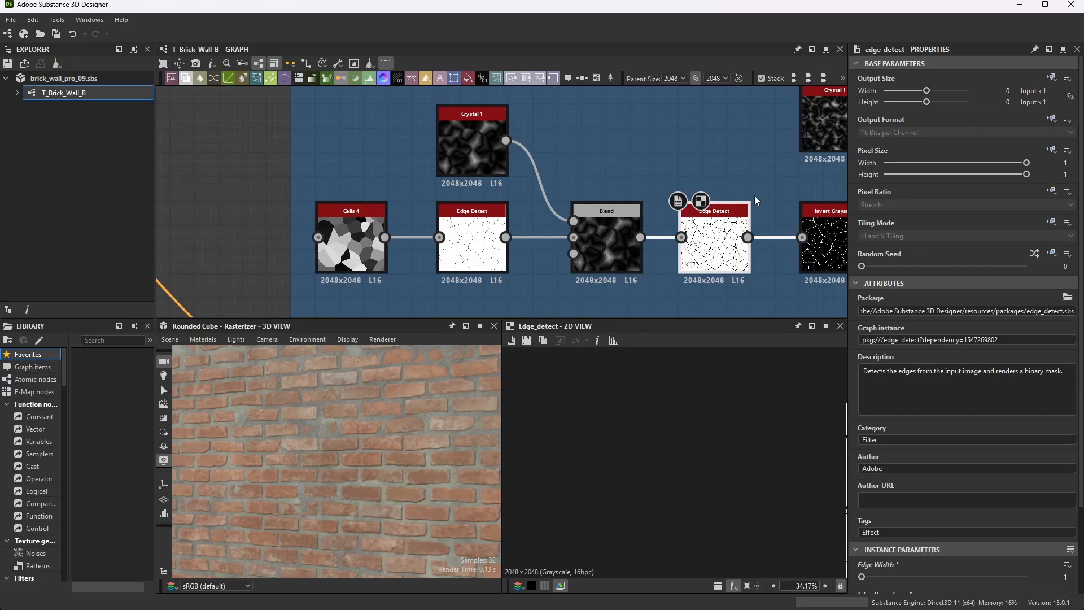
Review the instance parameters of the Edge Detect node after the Blend and examine its crack lines up close
scroll(691, 221, down, 2)
scroll(690, 234, up, 1)
middle_drag(690, 243, 645, 236)
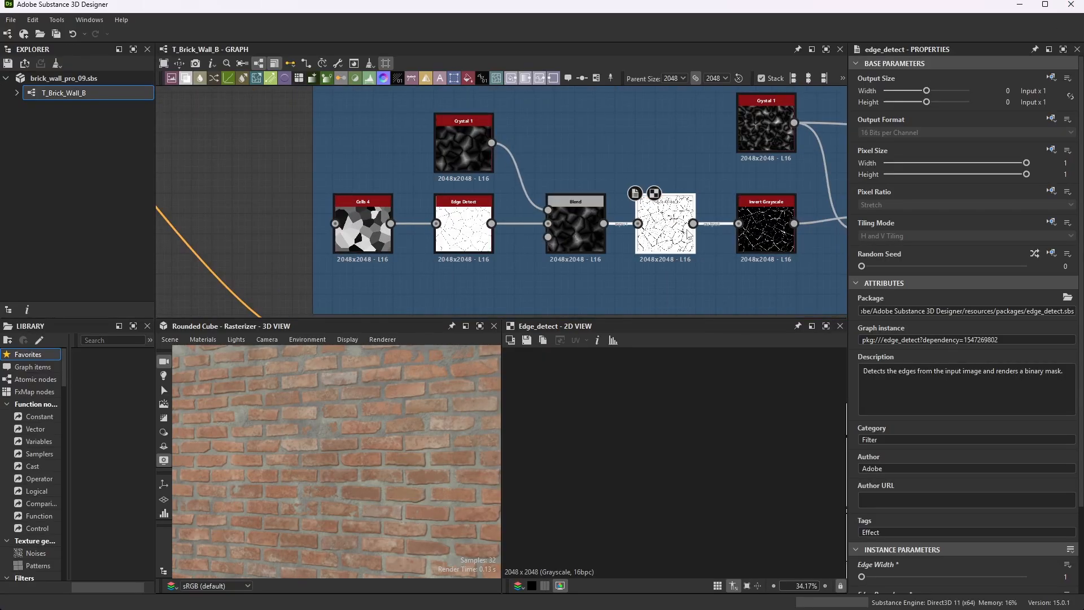
scroll(688, 234, up, 1)
scroll(784, 208, down, 1)
scroll(784, 208, up, 2)
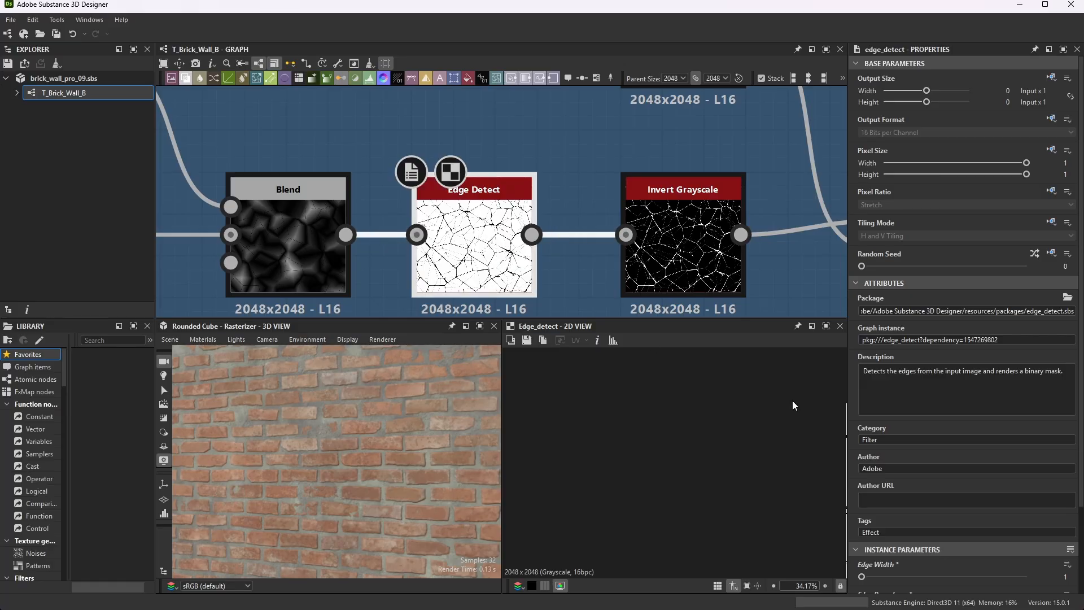
scroll(957, 464, down, 3)
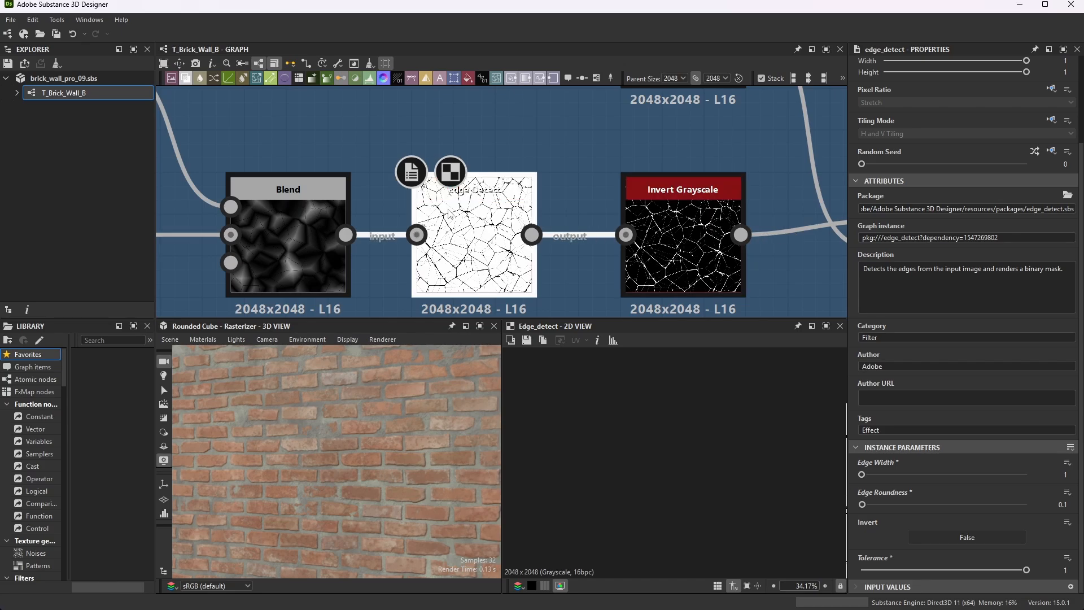
scroll(707, 520, up, 5)
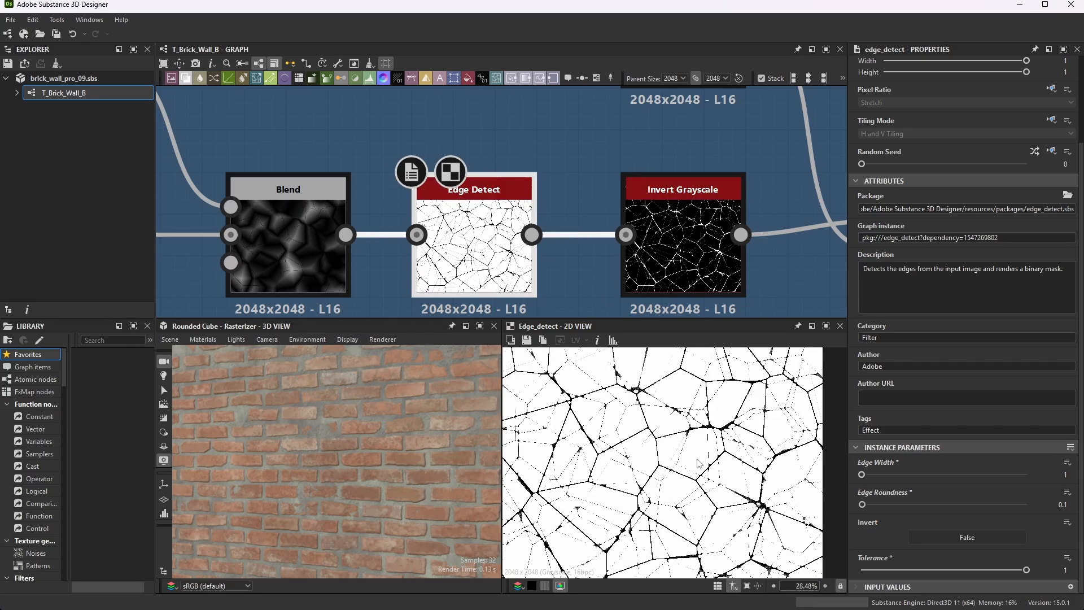
scroll(710, 521, up, 5)
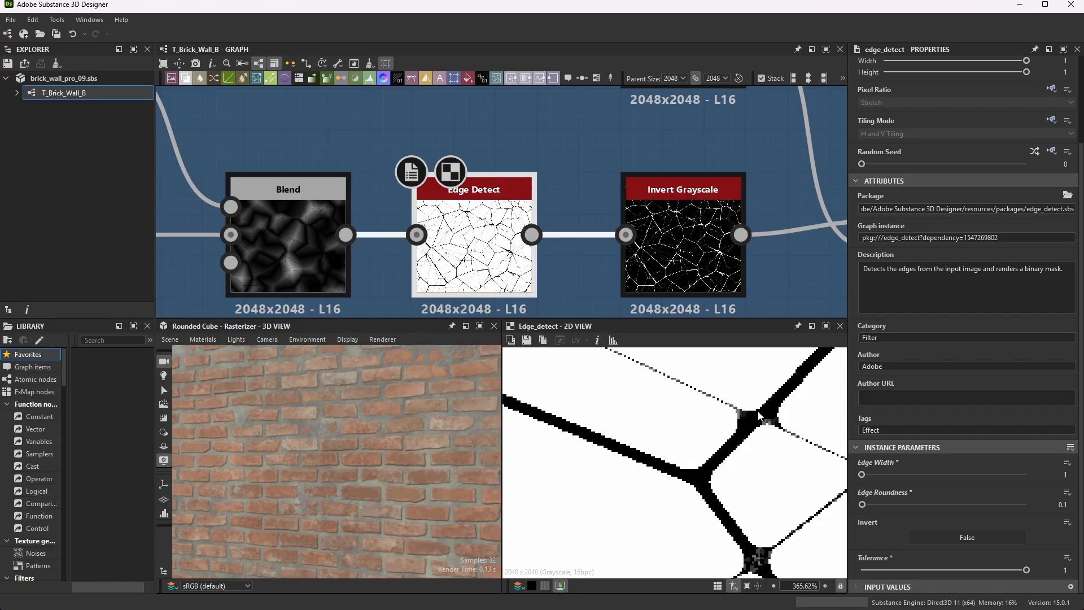
scroll(706, 456, down, 7)
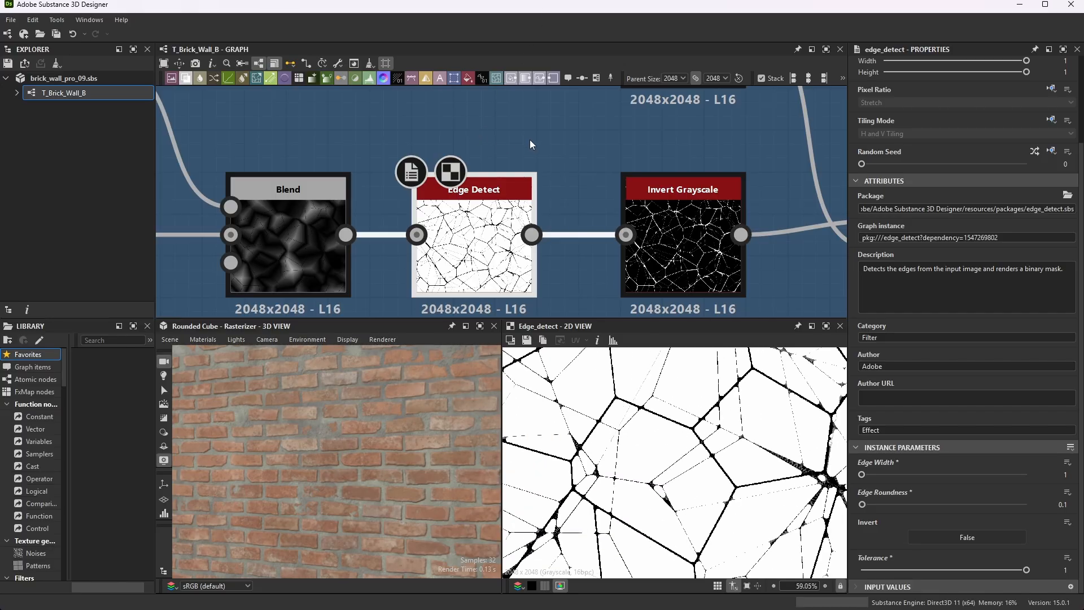
Preview the Invert Grayscale node's output and check its Invert setting
double_click(684, 248)
scroll(688, 436, down, 6)
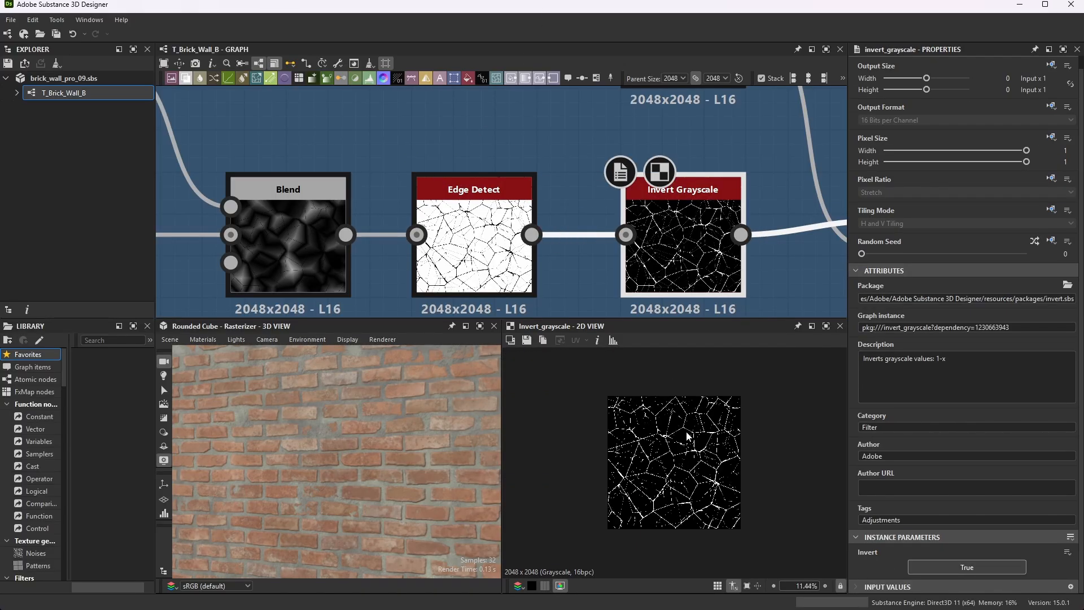
scroll(687, 436, up, 1)
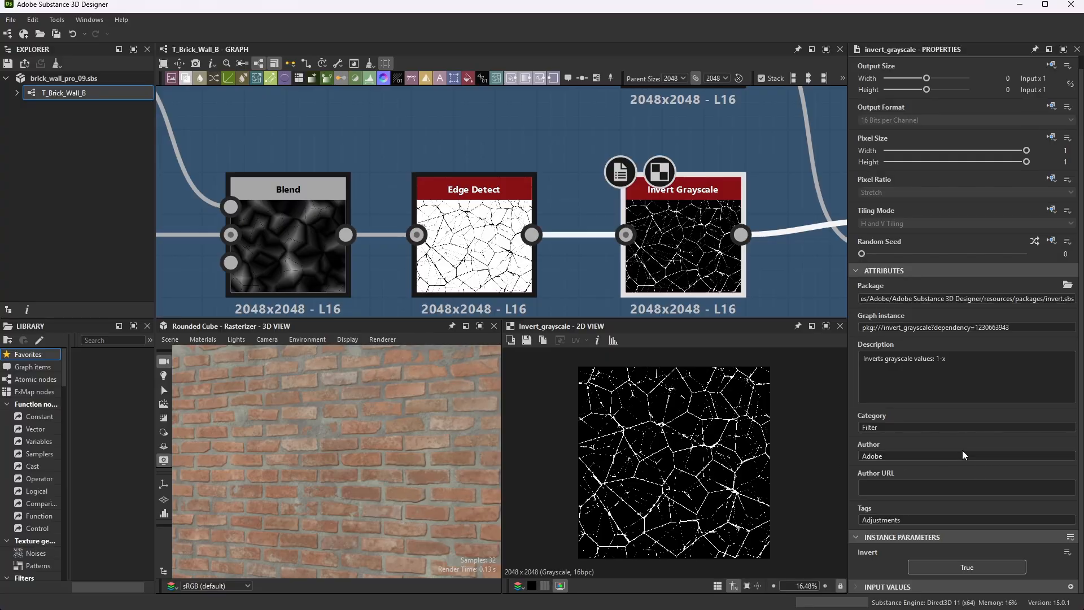
Preview the Crystal 1 noise that drives the Directional Warp and check its scale and disorder
scroll(637, 225, down, 6)
scroll(794, 198, up, 4)
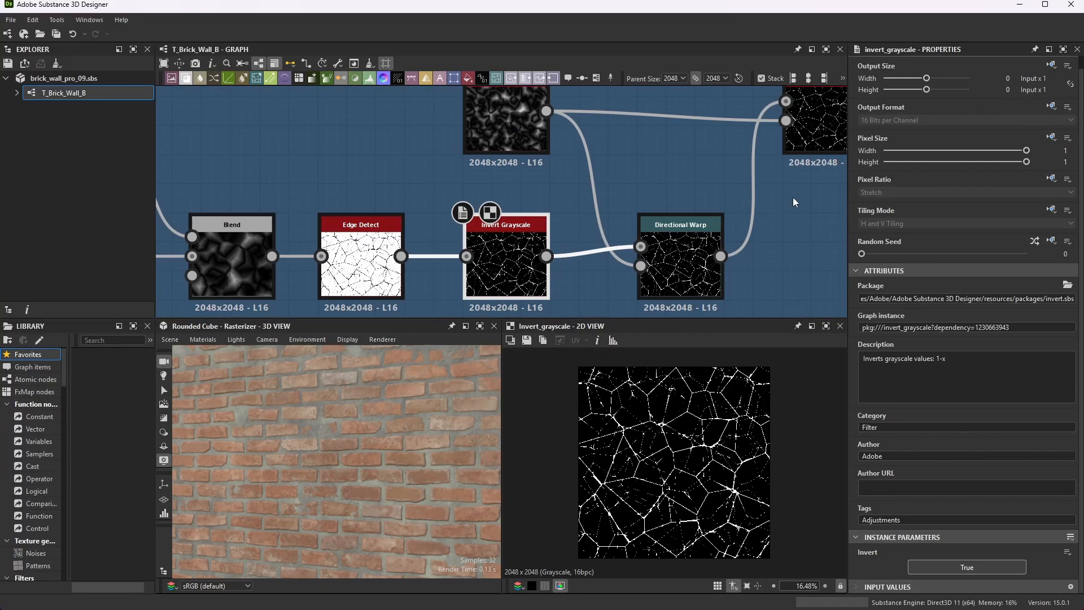
scroll(545, 210, down, 2)
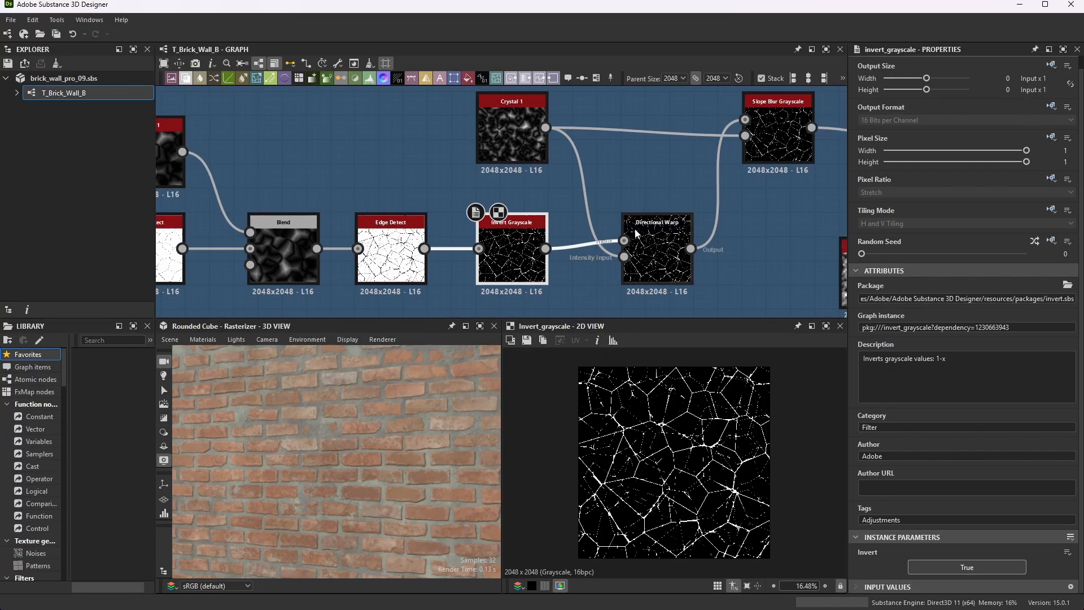
double_click(509, 126)
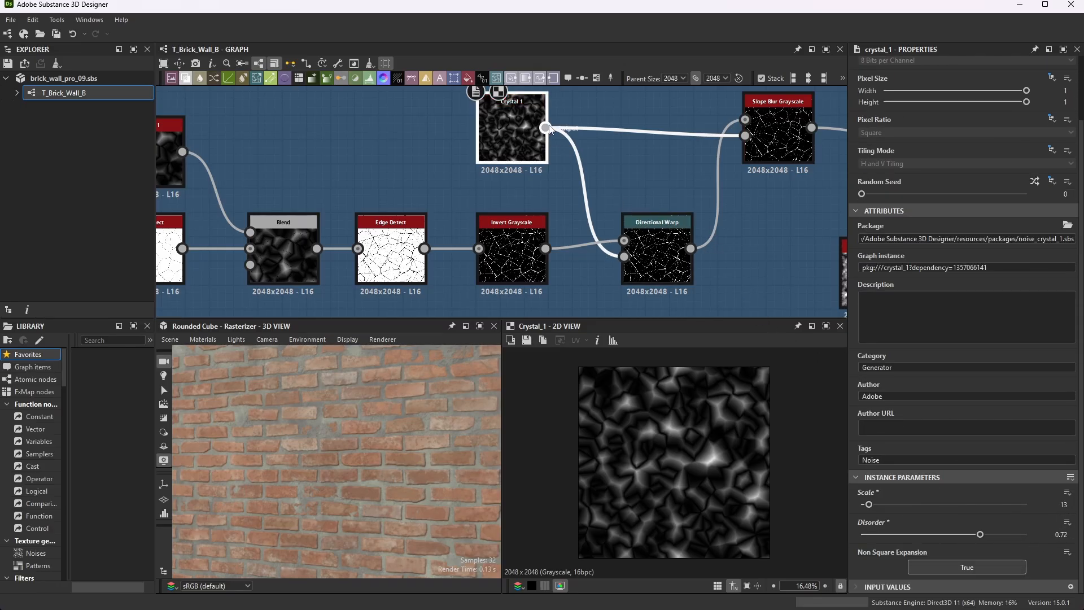
Preview the Directional Warp node's output, checking its intensity and warp angle and inspecting the warped cracks up close
click(642, 217)
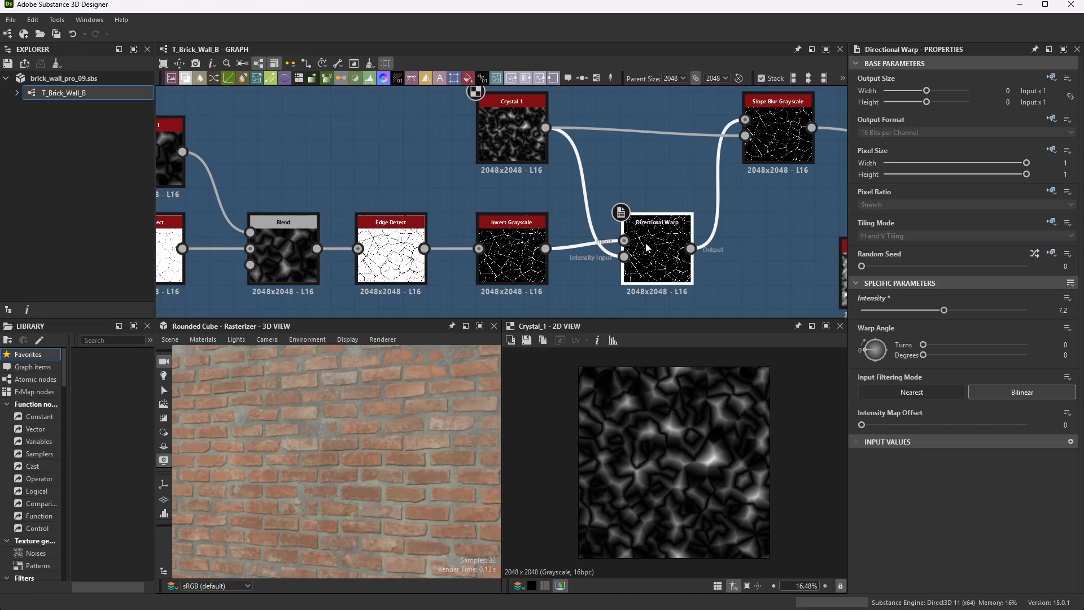
double_click(669, 242)
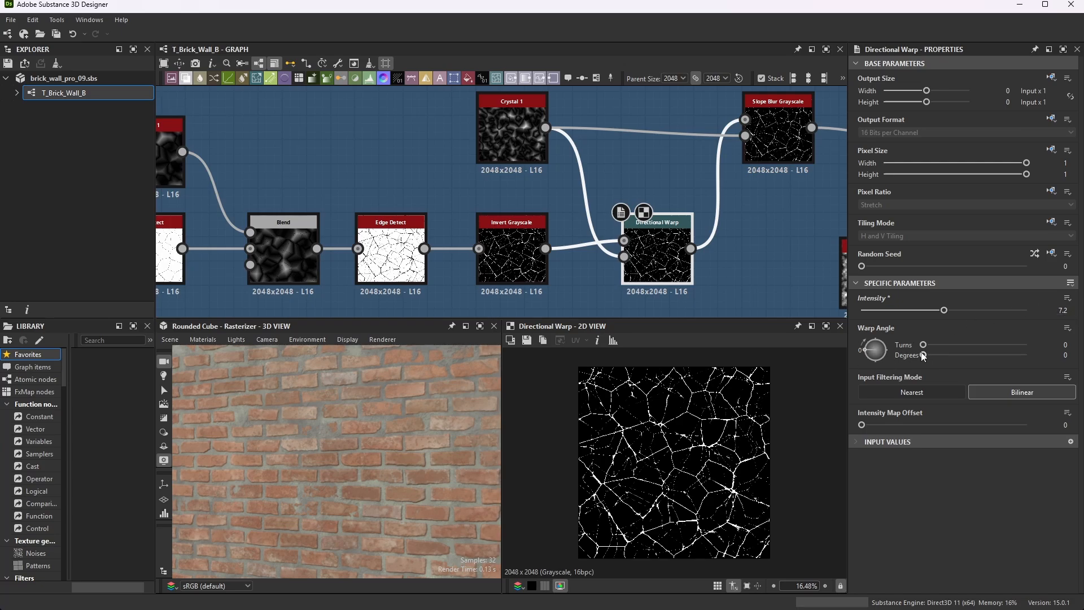
scroll(686, 266, up, 2)
scroll(703, 462, up, 5)
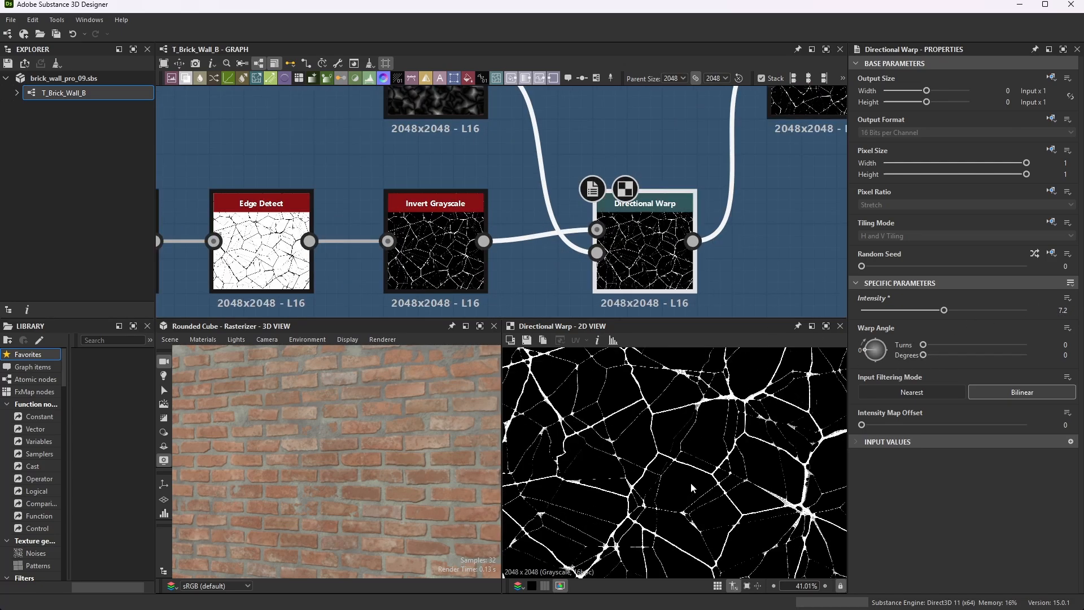
scroll(703, 462, down, 1)
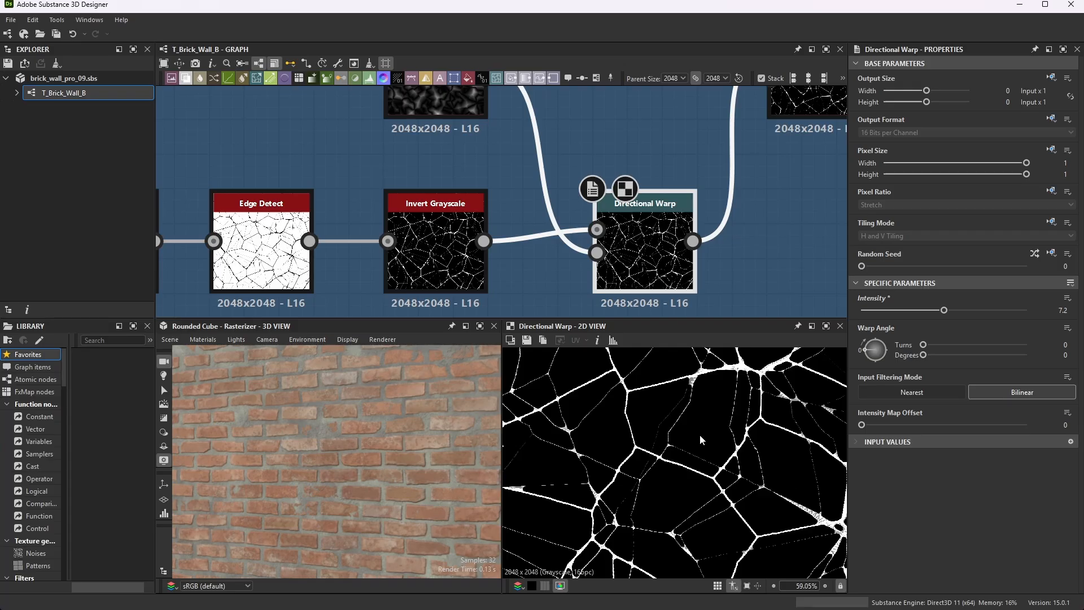
scroll(698, 437, down, 2)
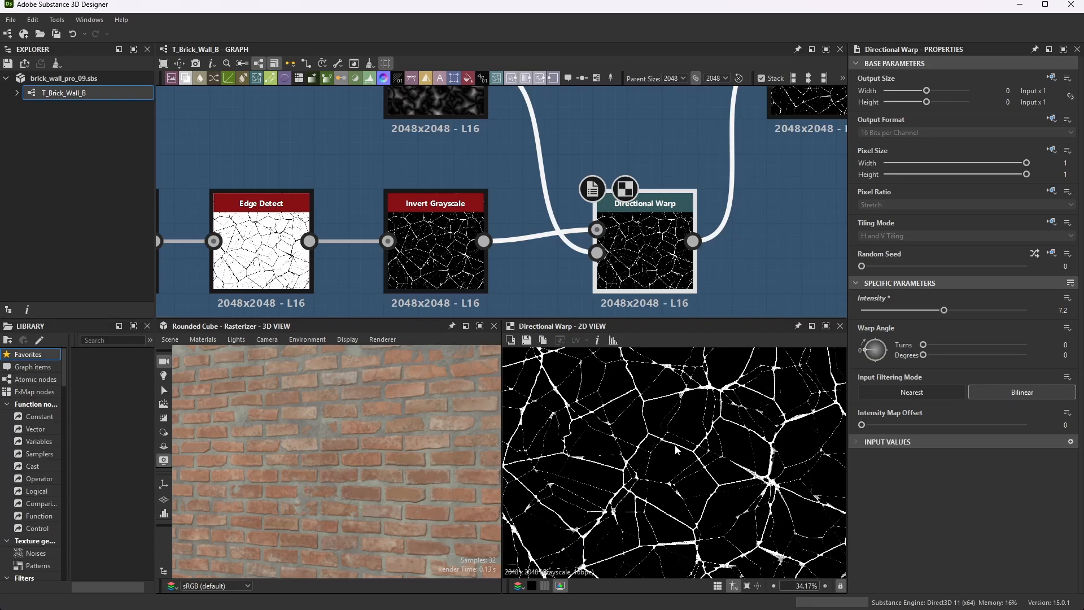
Preview the Slope Blur Grayscale node's output and review its samples, intensity and mode parameters
scroll(613, 212, down, 1)
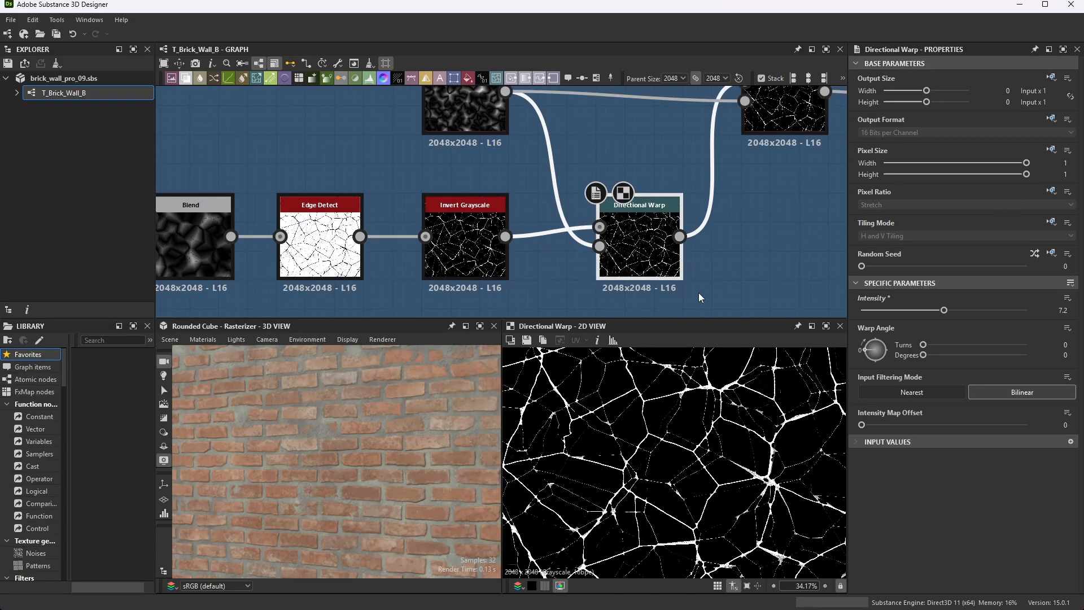
scroll(570, 213, down, 1)
scroll(684, 188, up, 1)
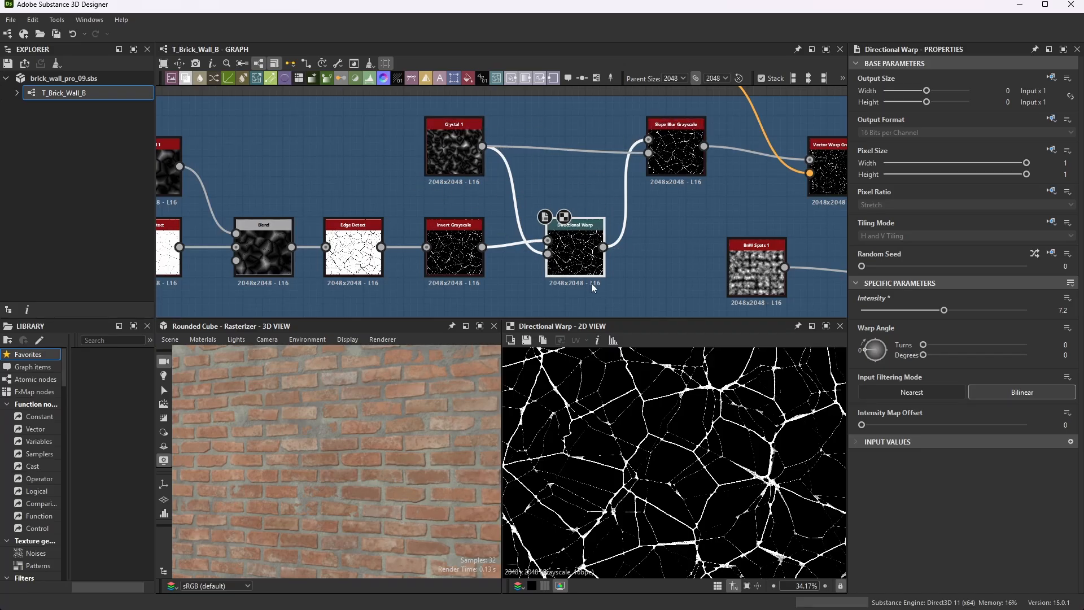
click(688, 152)
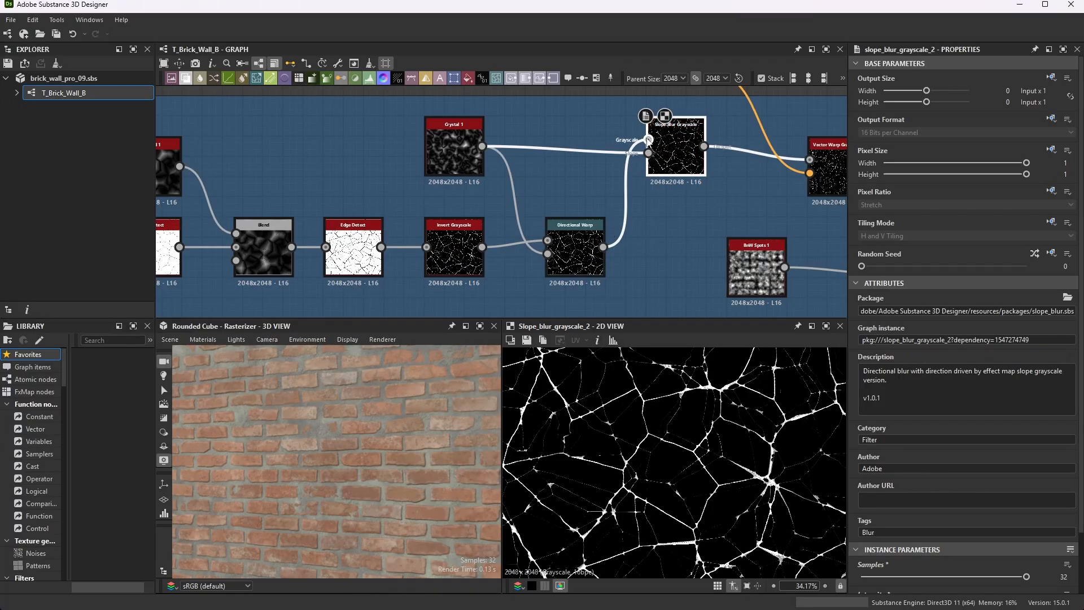
scroll(724, 101, up, 3)
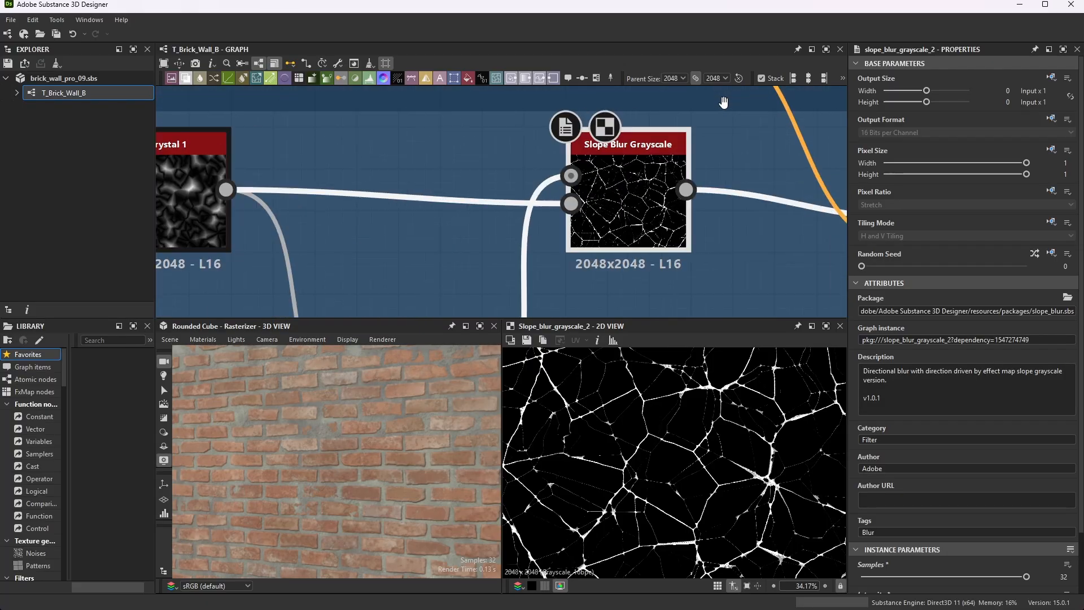
scroll(724, 102, up, 1)
scroll(940, 517, down, 2)
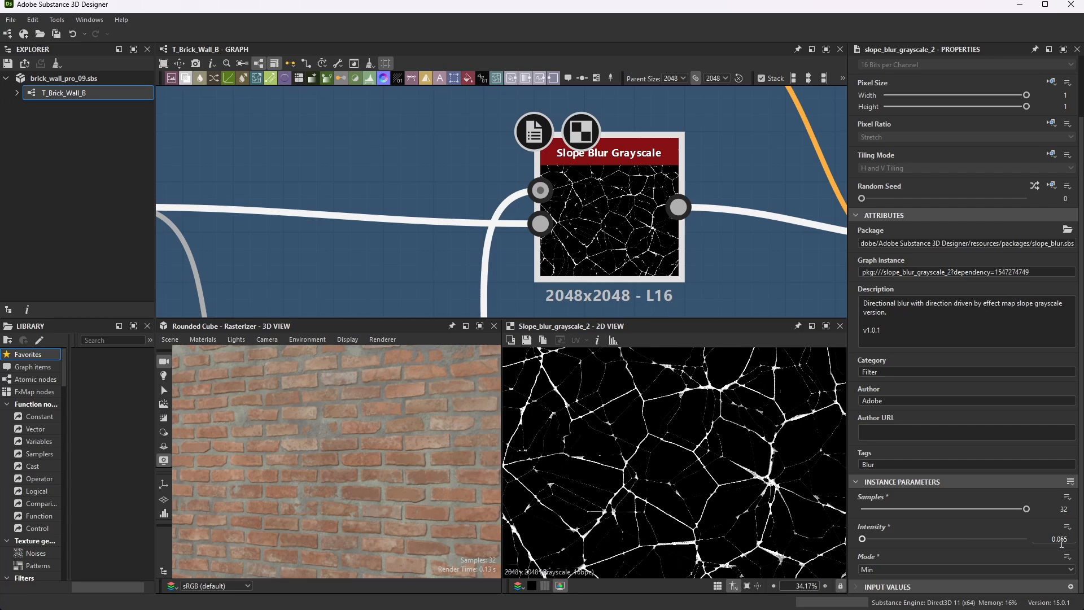
Examine the crack edges and junctions in the Slope Blur Grayscale output at several magnifications
scroll(782, 458, up, 10)
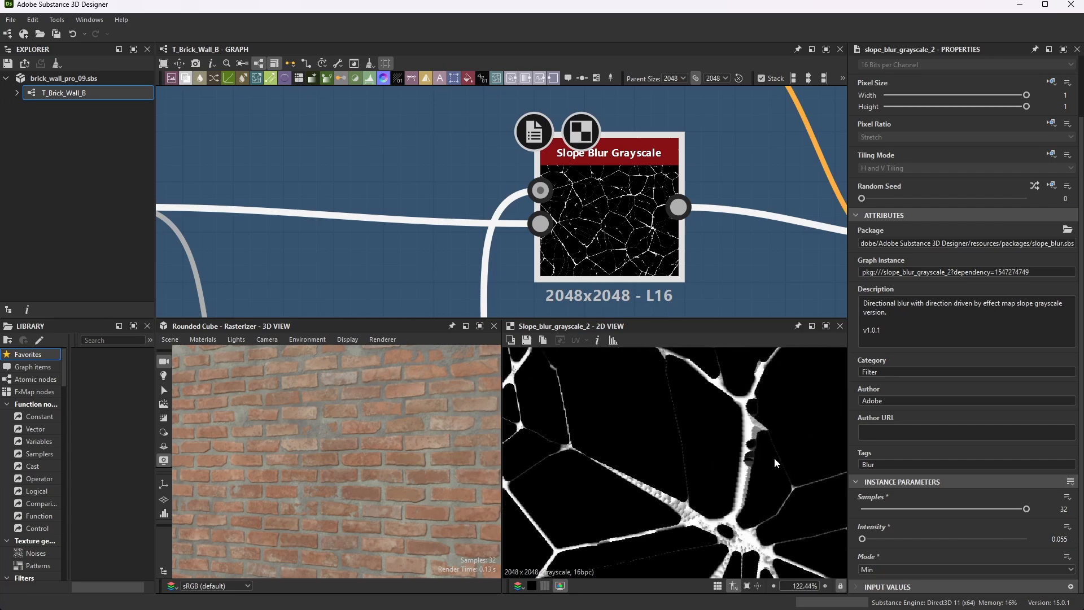
scroll(746, 517, down, 5)
scroll(628, 418, up, 5)
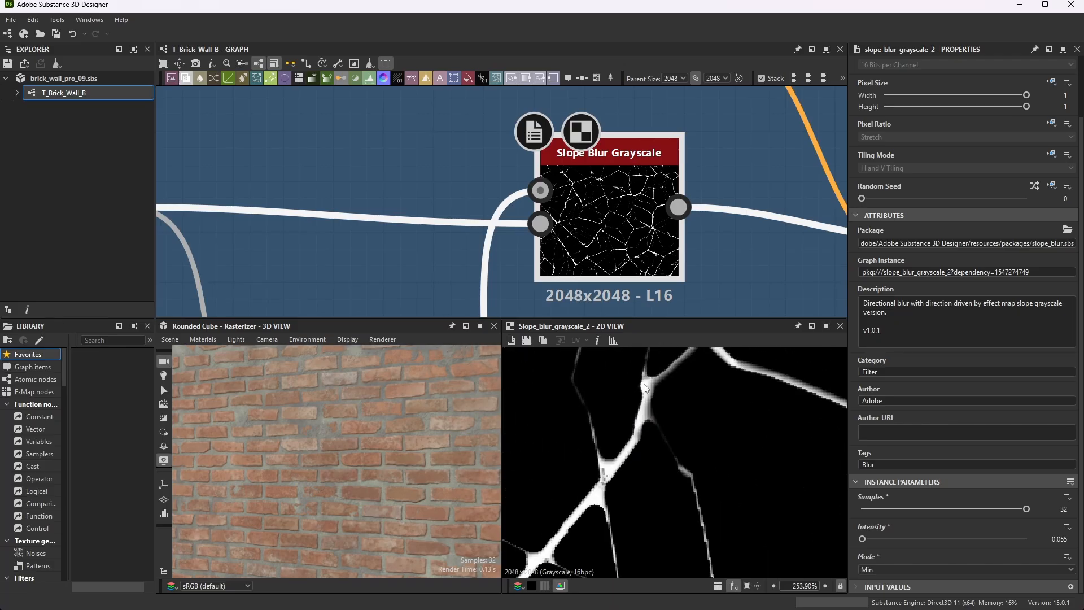
scroll(692, 378, down, 3)
scroll(613, 461, up, 3)
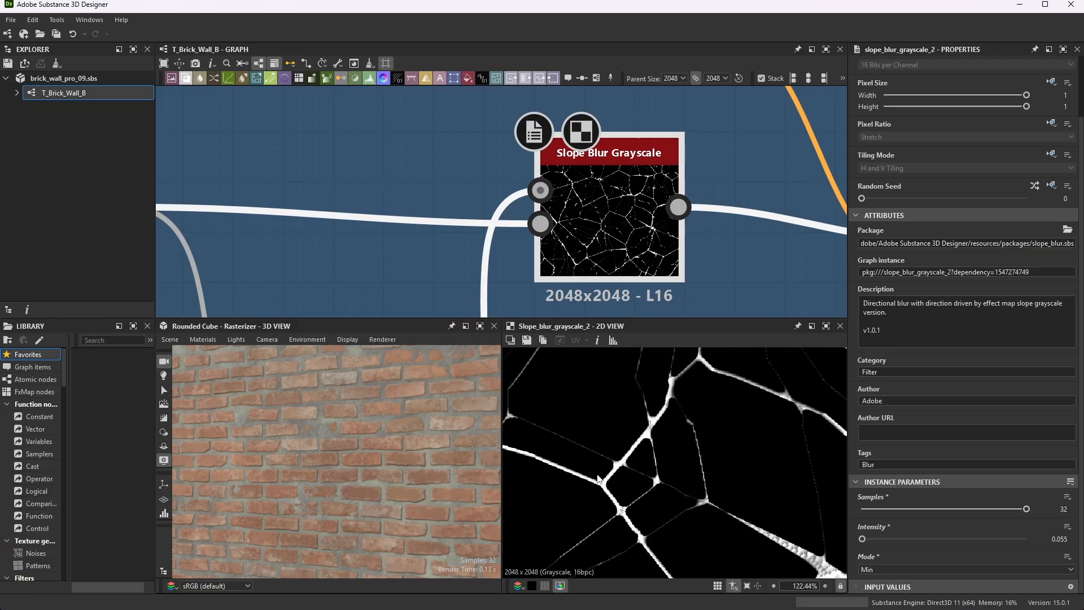
scroll(598, 476, down, 3)
scroll(645, 526, up, 4)
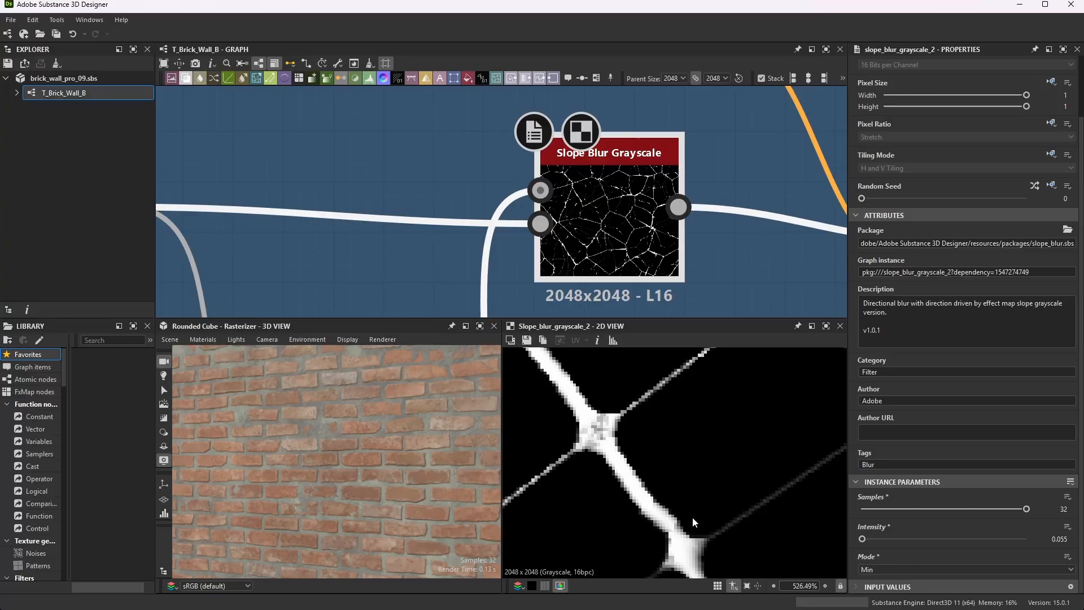
Examine the Vector Warp Grayscale node after the Slope Blur Grayscale and its Input and Vector Map connections
scroll(686, 276, down, 5)
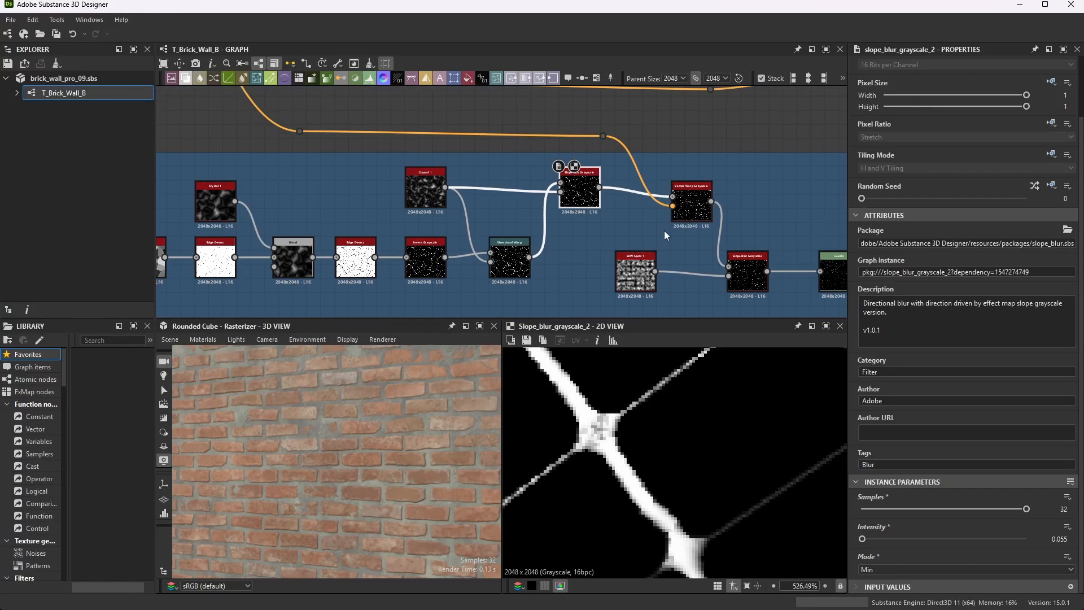
scroll(664, 231, up, 3)
scroll(675, 209, up, 1)
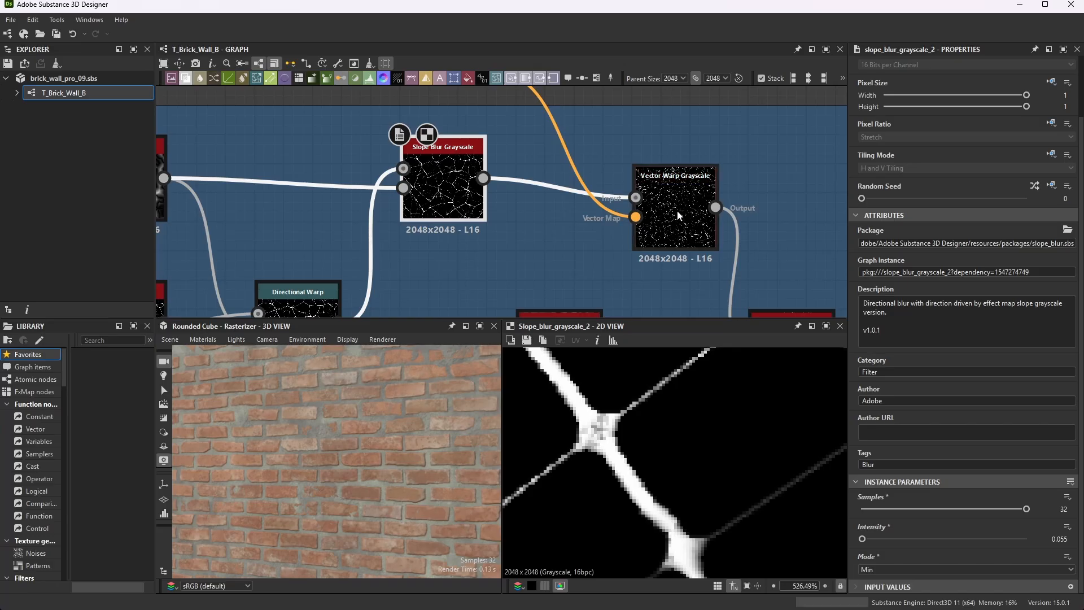
scroll(670, 214, down, 1)
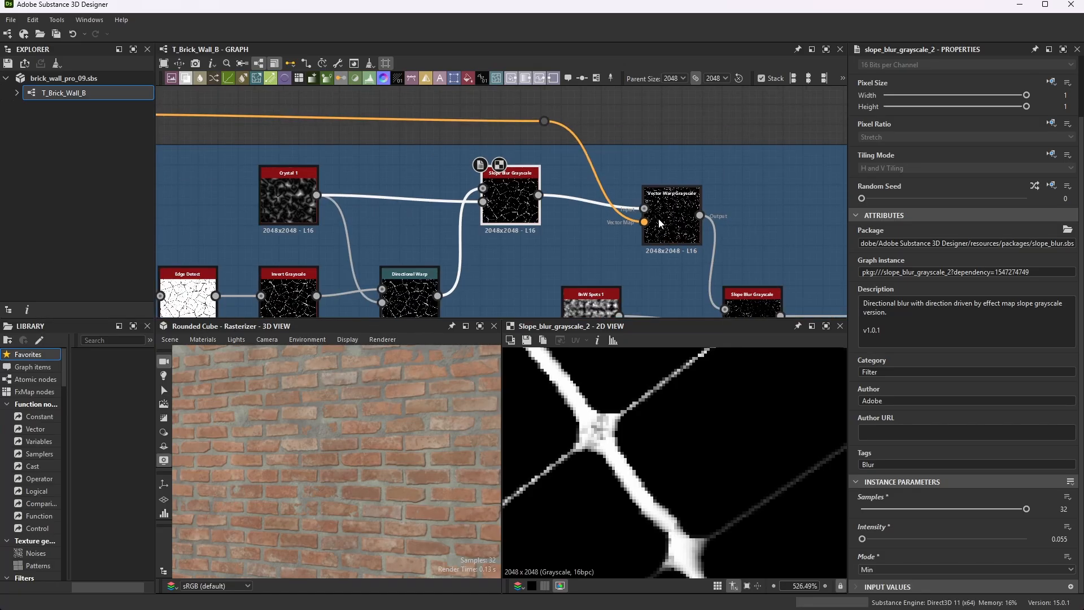
scroll(673, 224, up, 5)
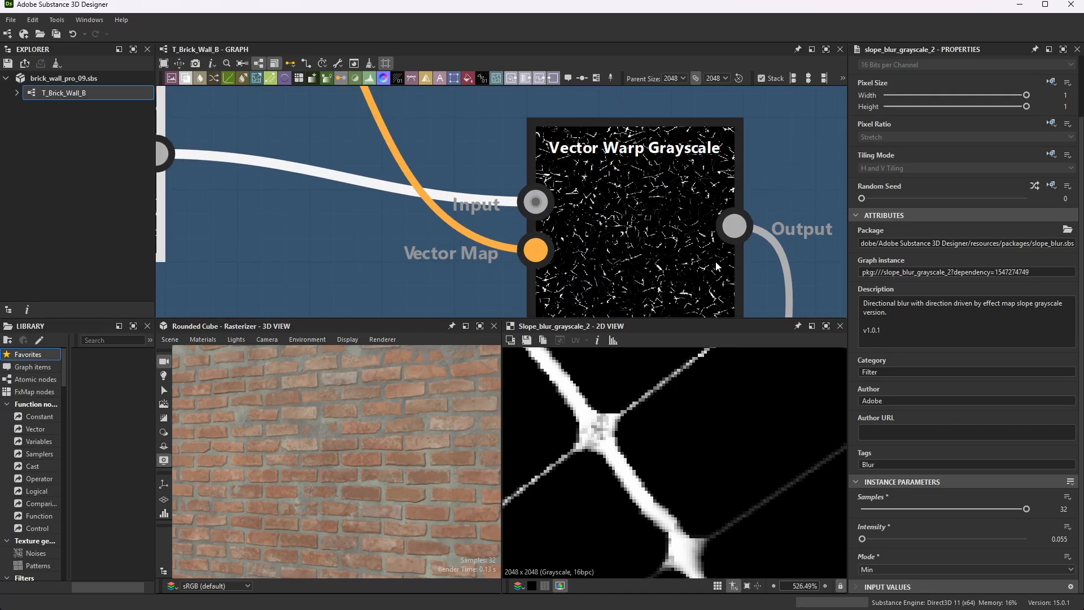
Trace the Vector Warp Grayscale node's Vector Map connection back to the Flood Fill to Random Color node
scroll(662, 219, down, 3)
scroll(659, 225, down, 5)
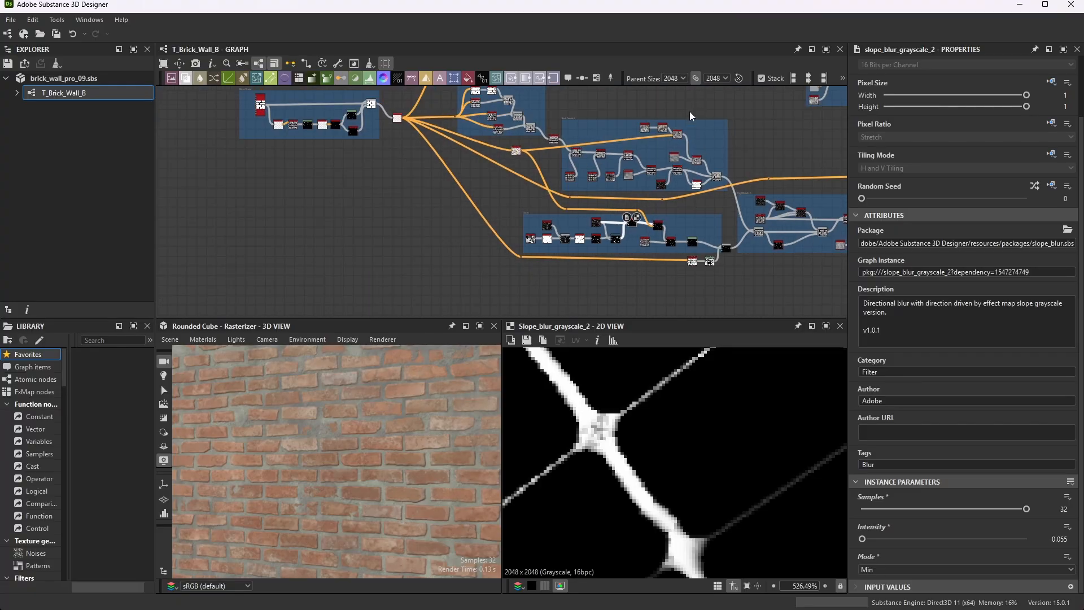
scroll(648, 133, up, 2)
scroll(646, 131, down, 5)
scroll(647, 226, up, 4)
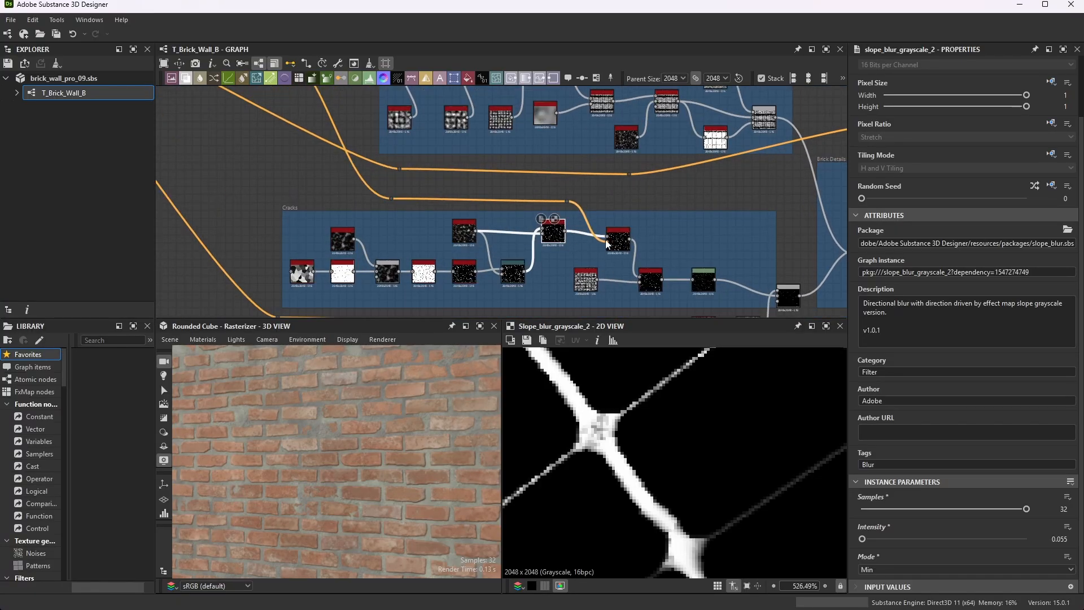
scroll(613, 244, down, 4)
scroll(452, 161, up, 8)
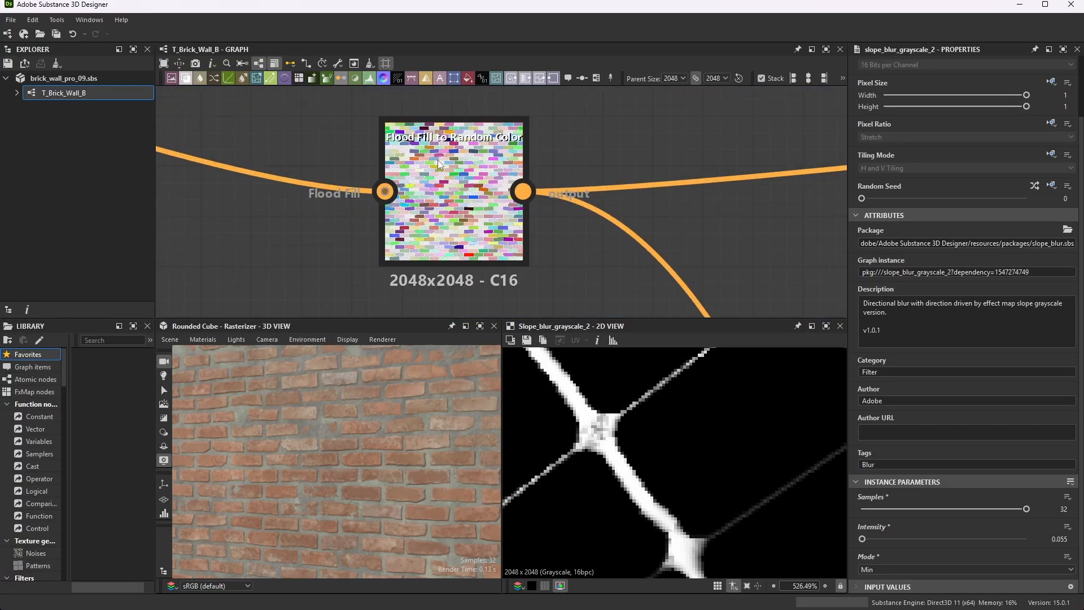
scroll(483, 174, down, 5)
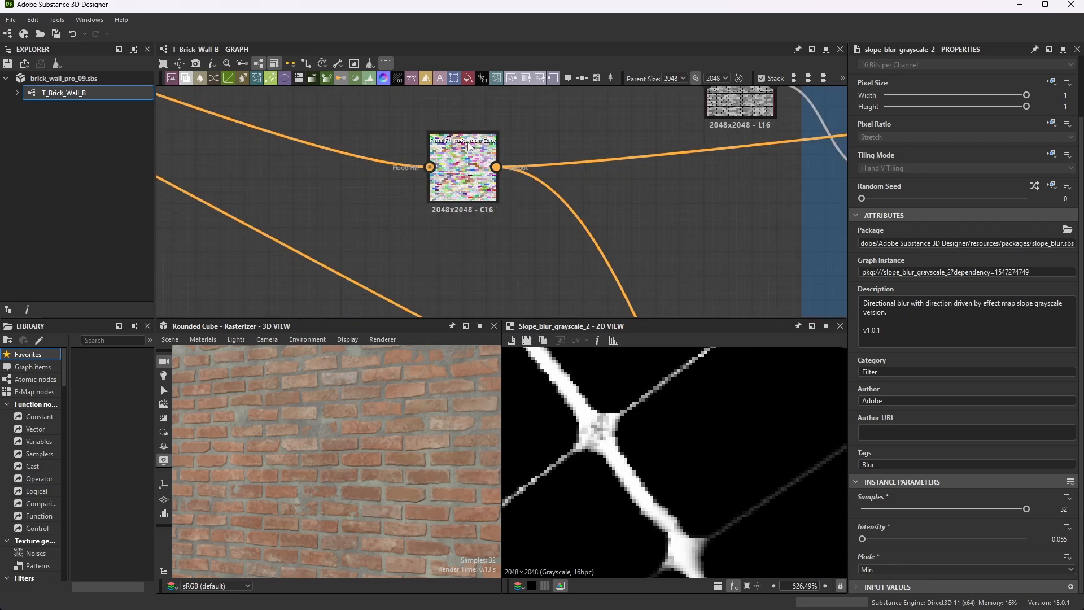
Preview the Vector Warp Grayscale node's output, checking its intensity and vector format and inspecting the broken-up cracks
scroll(771, 297, up, 8)
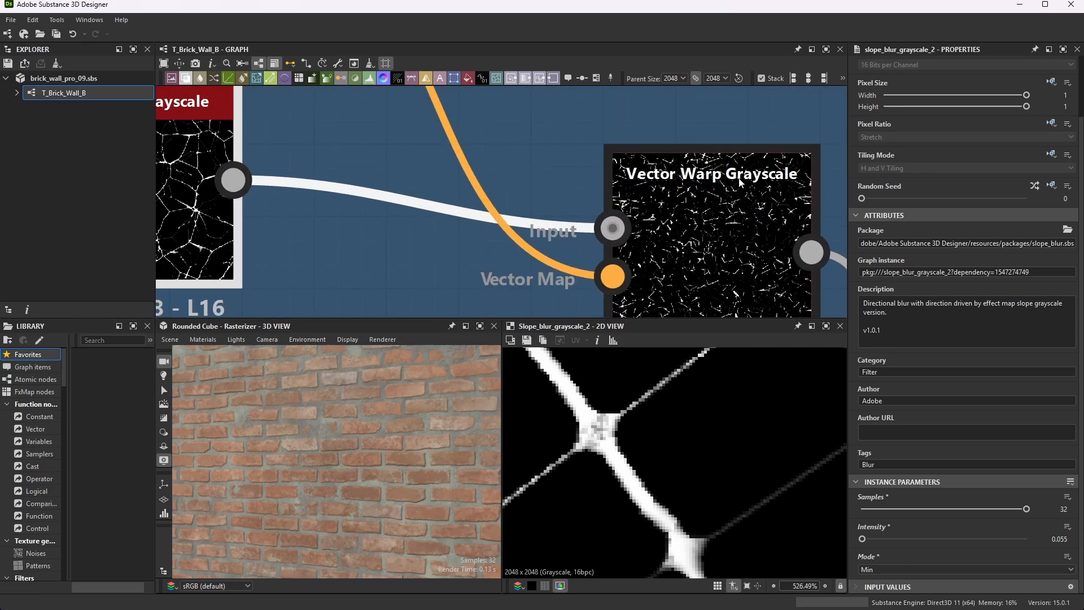
double_click(699, 219)
scroll(660, 519, down, 8)
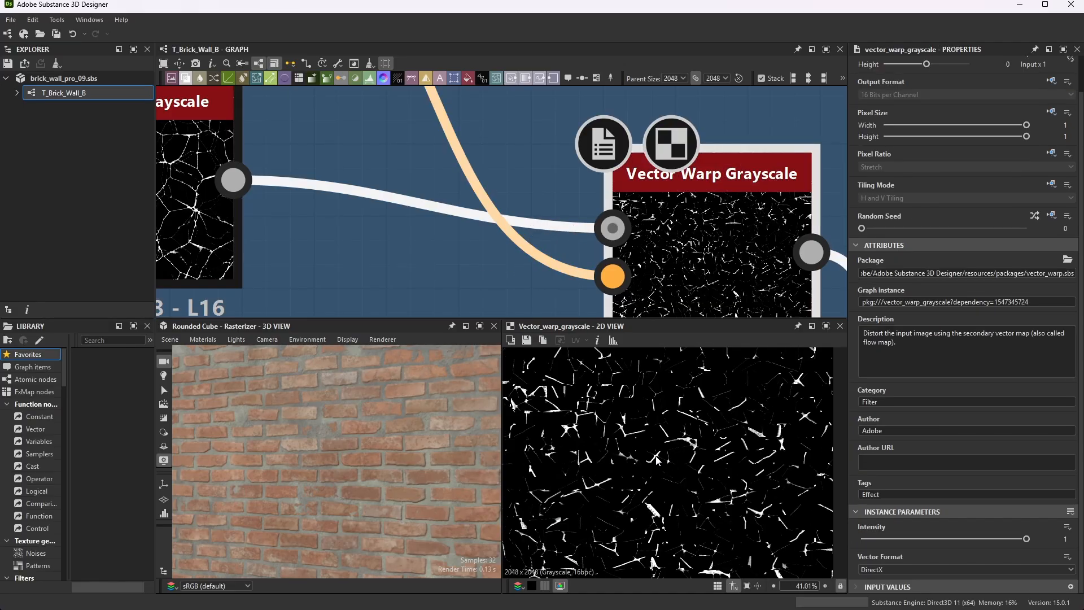
scroll(656, 460, down, 1)
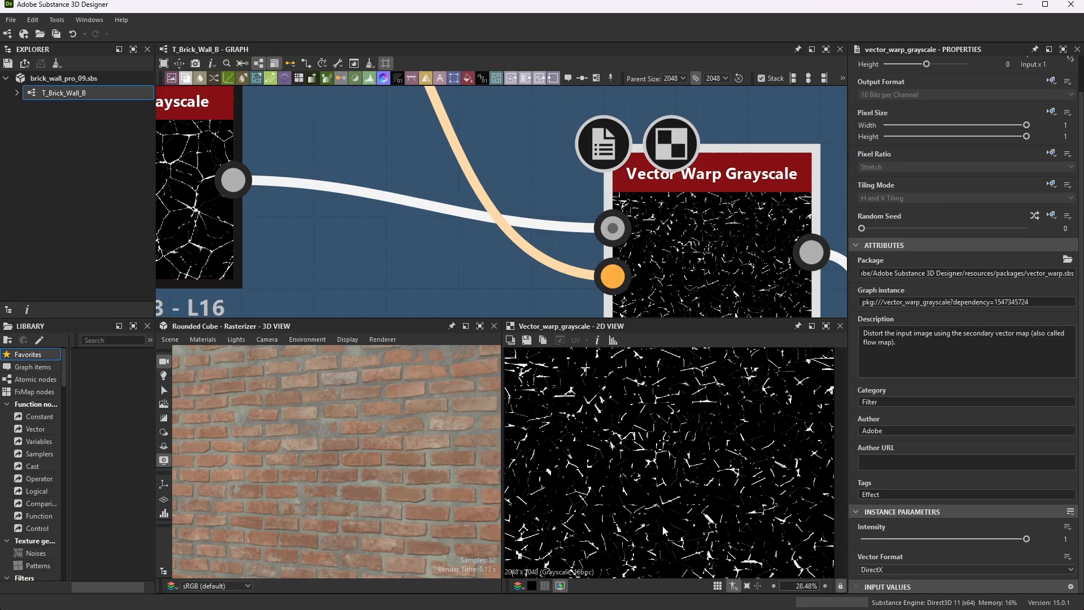
scroll(675, 421, down, 3)
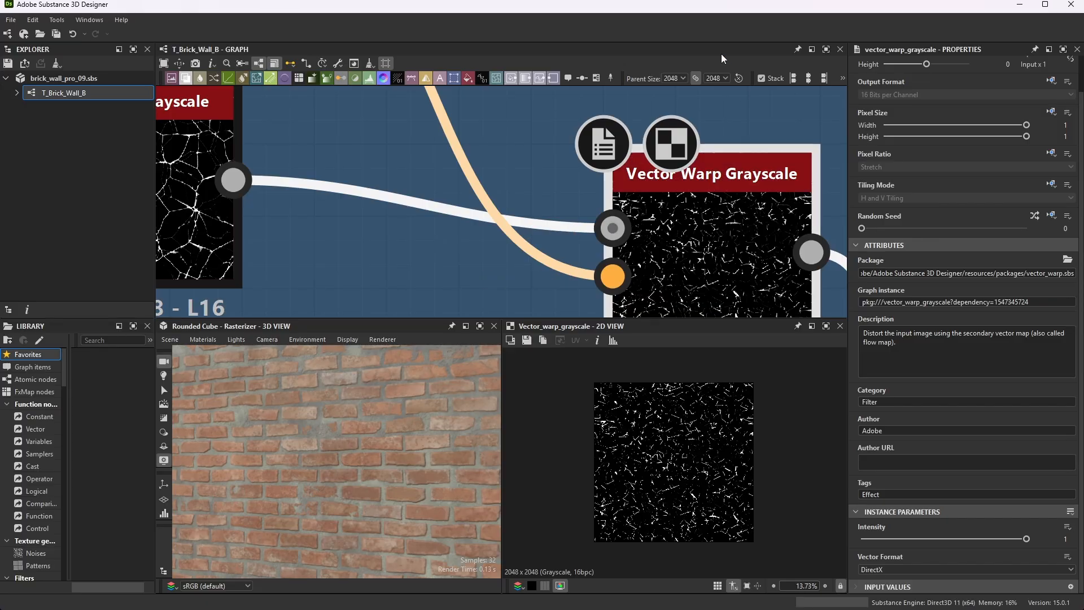
scroll(730, 167, down, 6)
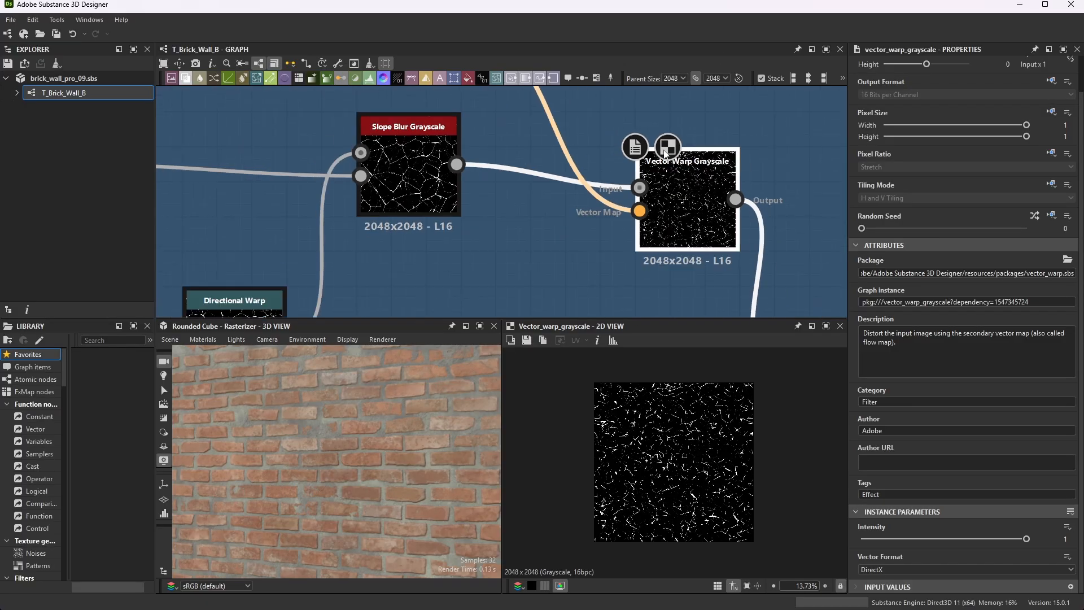
Preview the BnW Spots 1 noise that drives the second Slope Blur Grayscale and check its scale, disorder and roughness
scroll(732, 243, up, 2)
middle_drag(777, 314, 761, 294)
scroll(761, 295, up, 3)
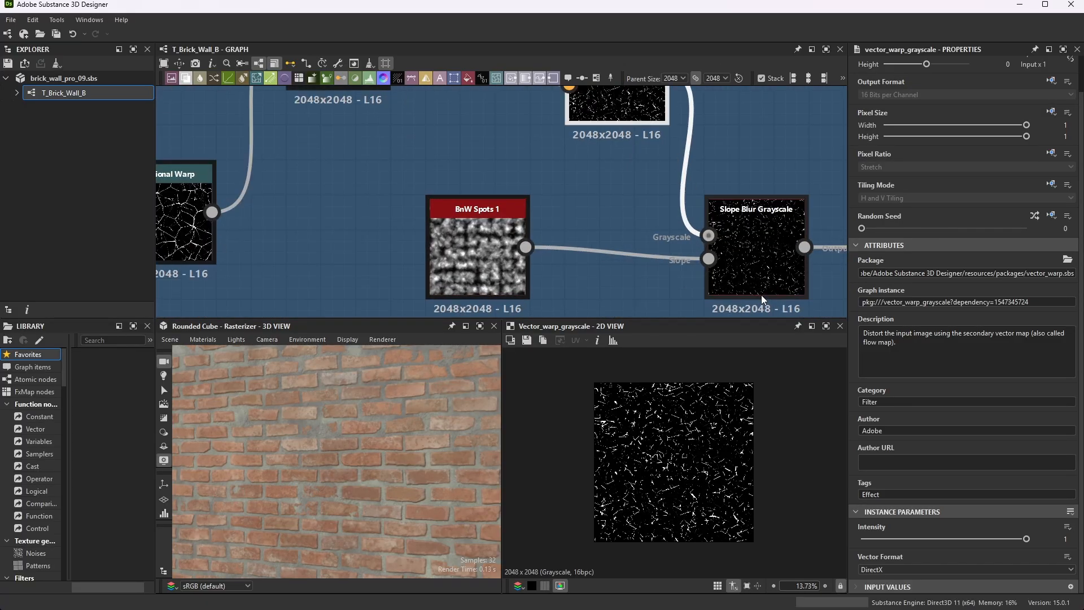
scroll(712, 236, down, 4)
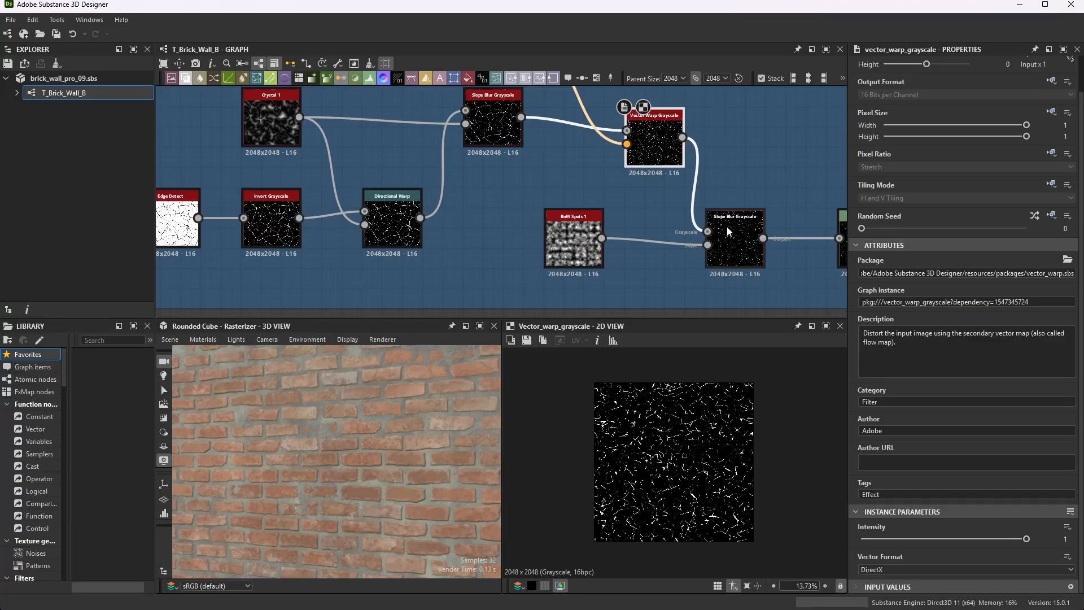
click(729, 231)
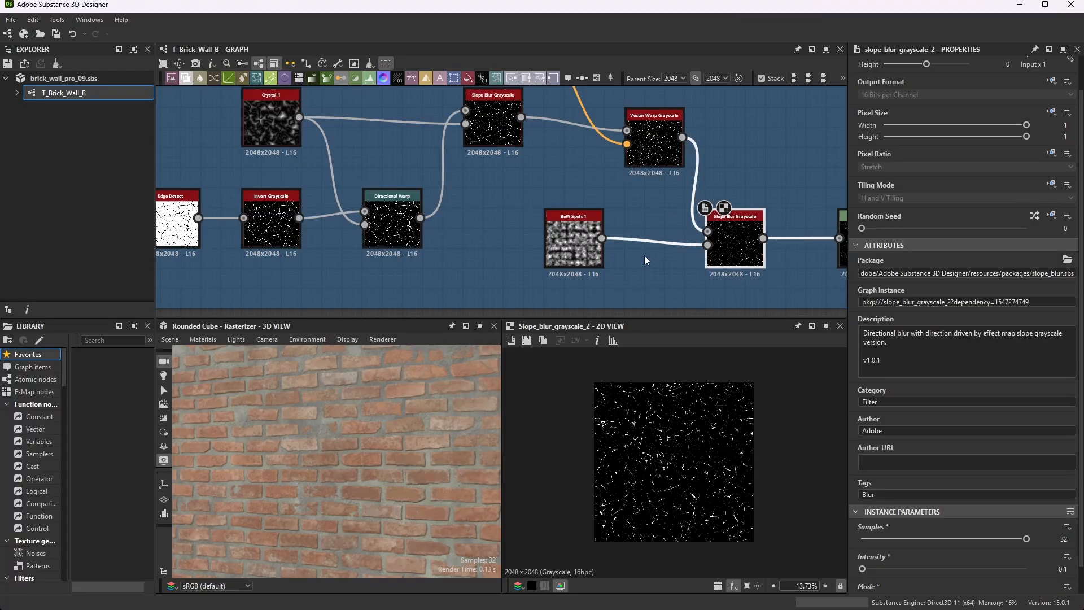
click(566, 249)
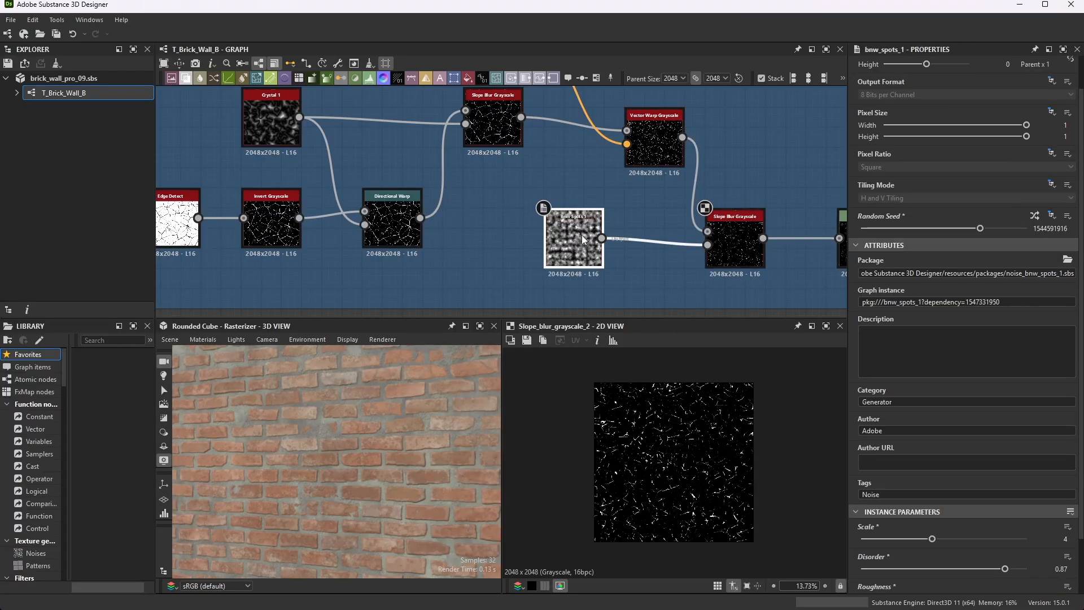
double_click(584, 239)
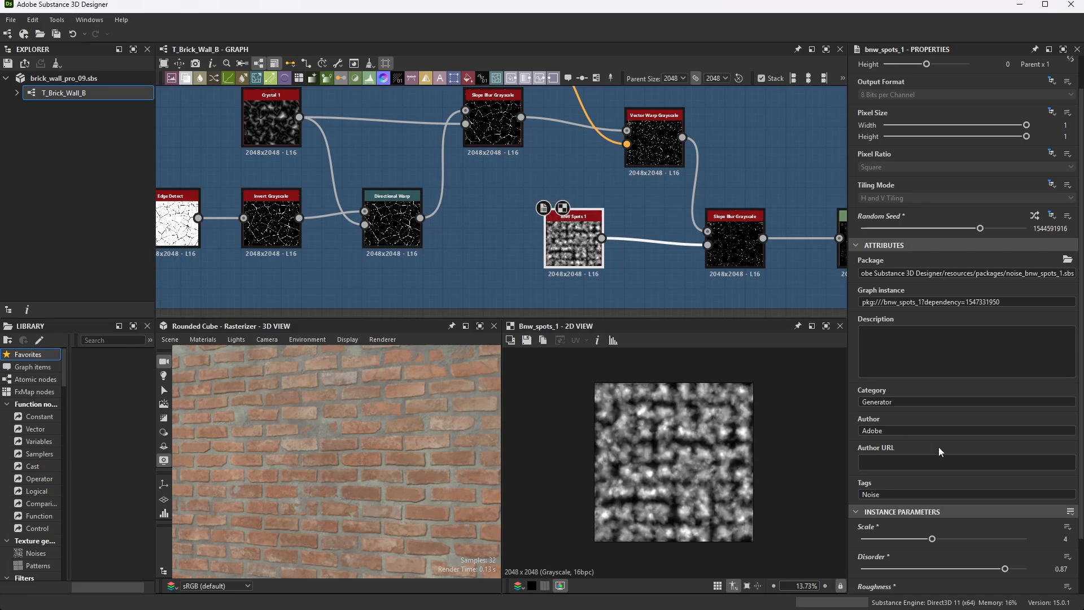
scroll(942, 452, down, 2)
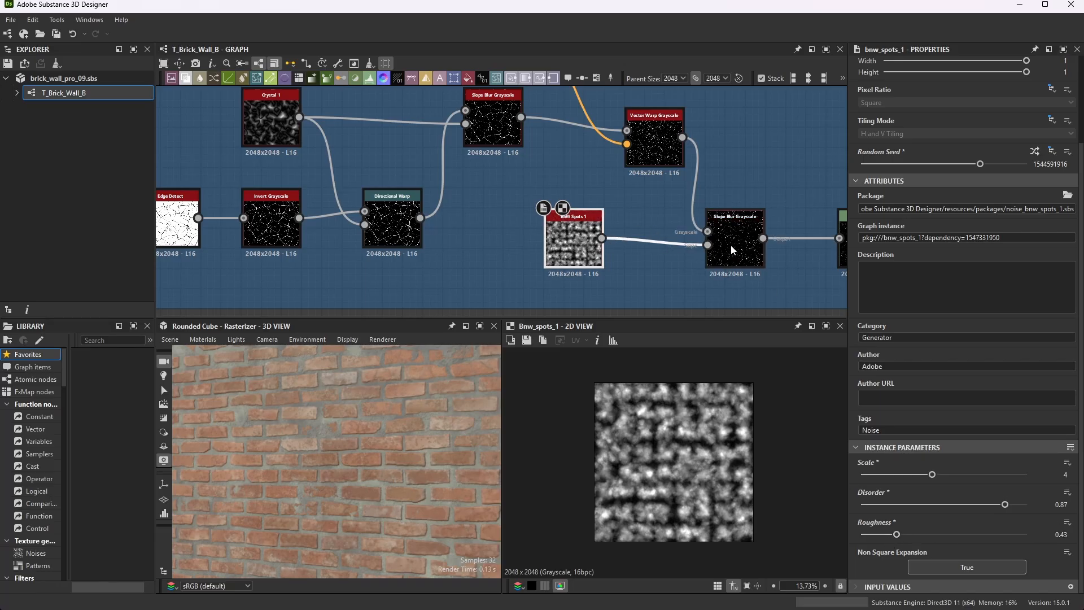
Preview the second Slope Blur Grayscale node's output, reviewing its samples, intensity and mode and inspecting the crack edges up close
double_click(749, 228)
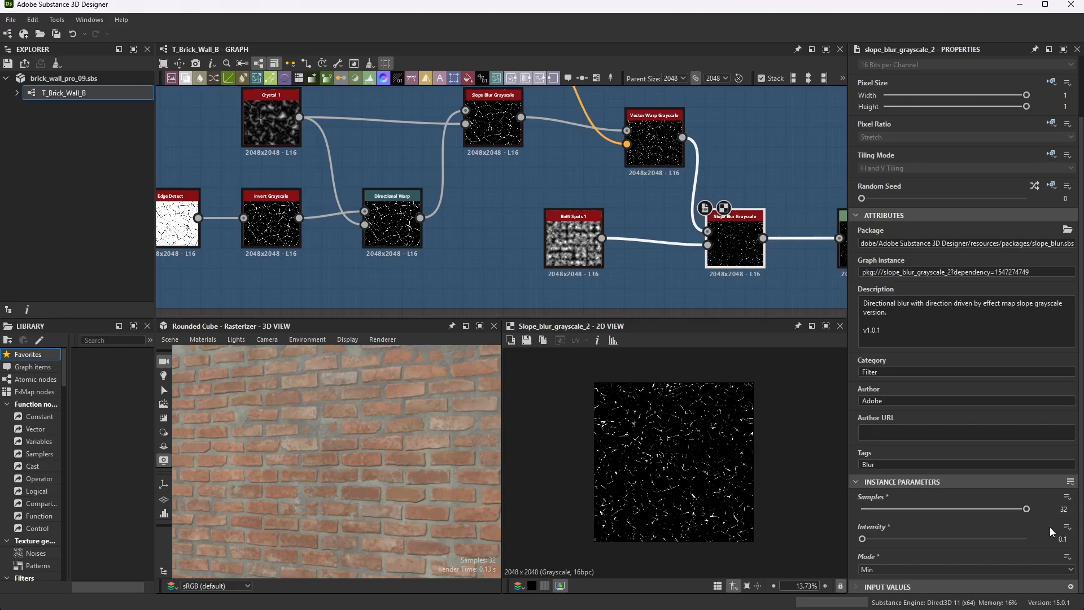
scroll(543, 182, down, 4)
scroll(725, 204, up, 4)
scroll(539, 225, up, 2)
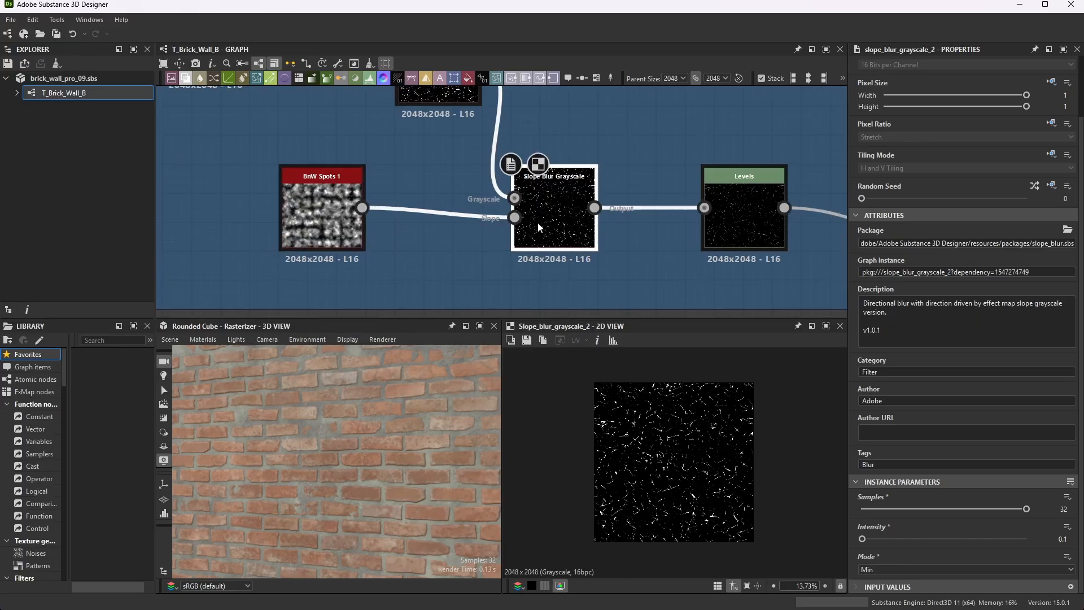
scroll(662, 434, up, 5)
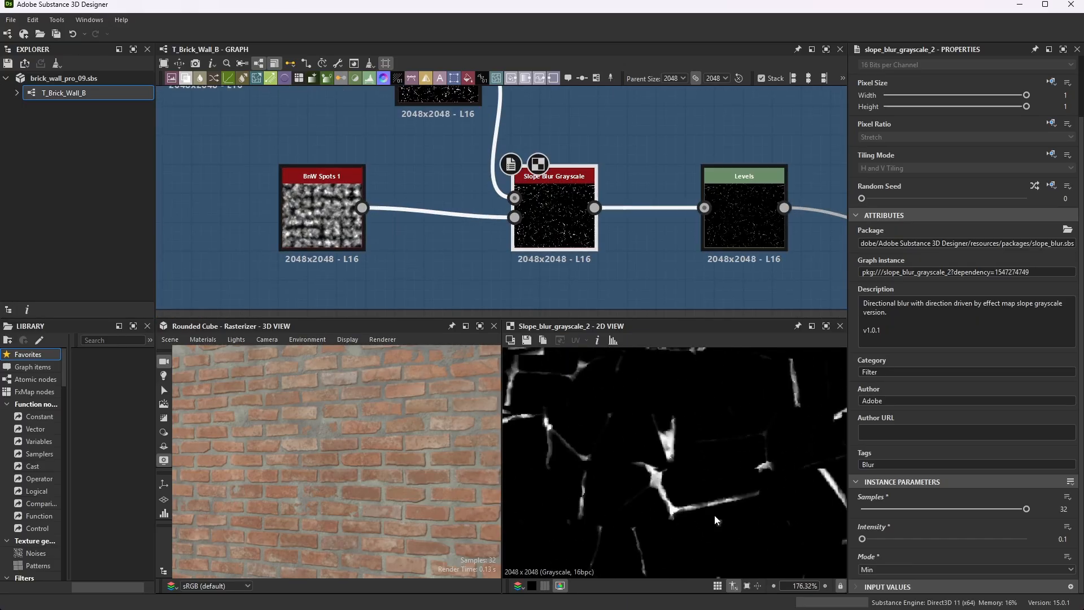
scroll(712, 517, up, 5)
scroll(662, 178, down, 3)
scroll(662, 178, up, 4)
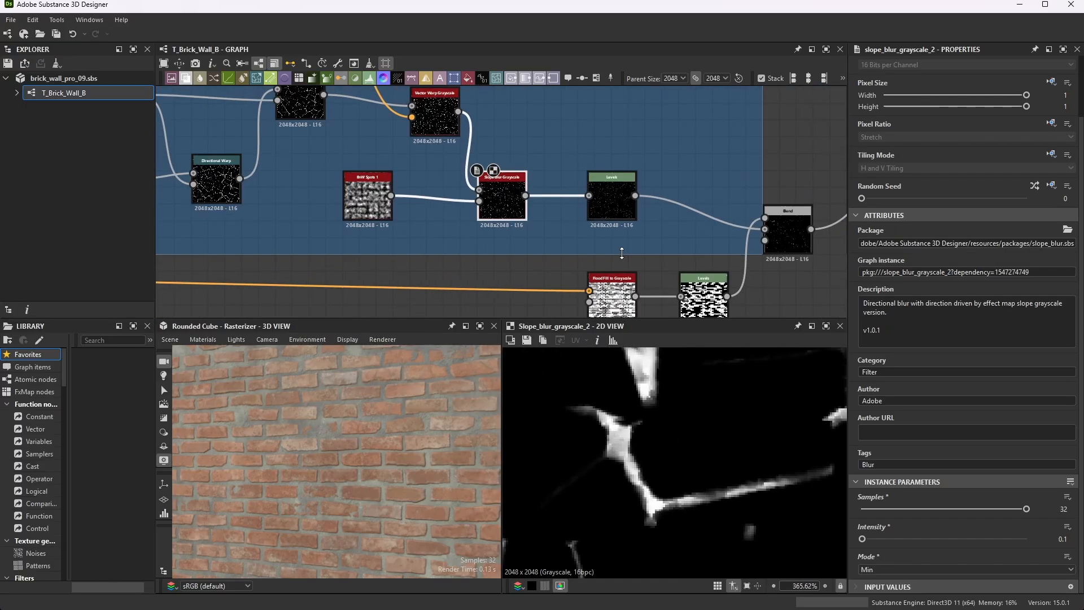
Preview the Levels node following the second Slope Blur Grayscale and check its level values as sliders and as a histogram
click(619, 208)
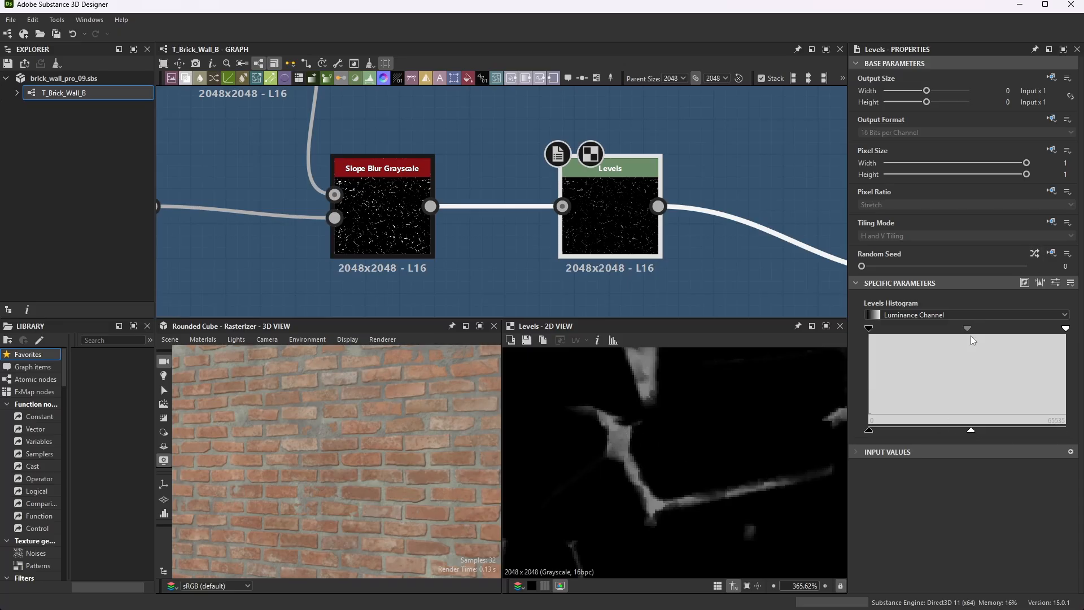
click(1055, 283)
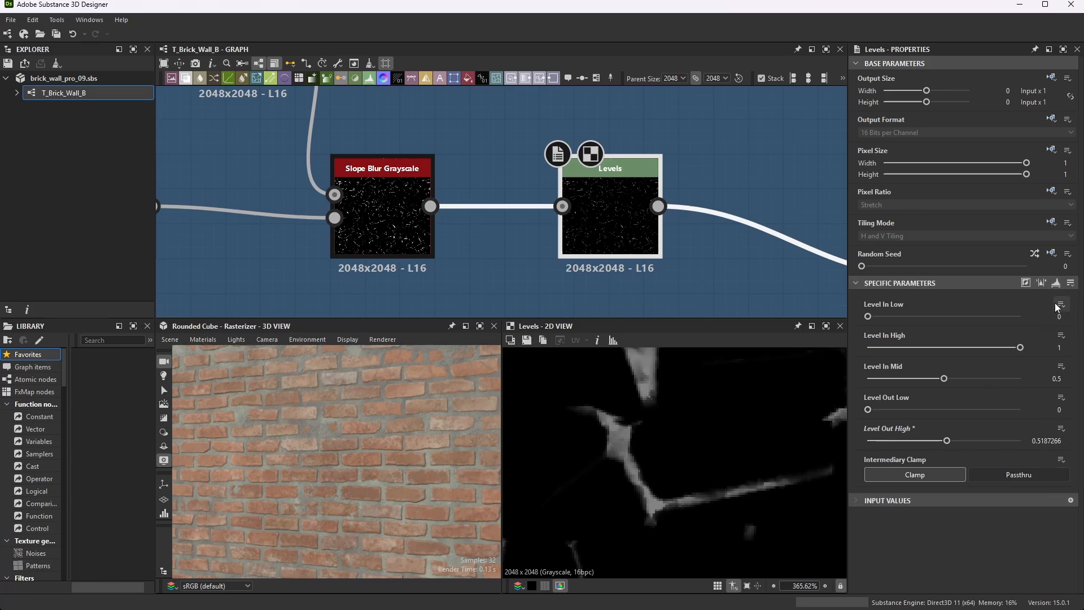
click(1056, 283)
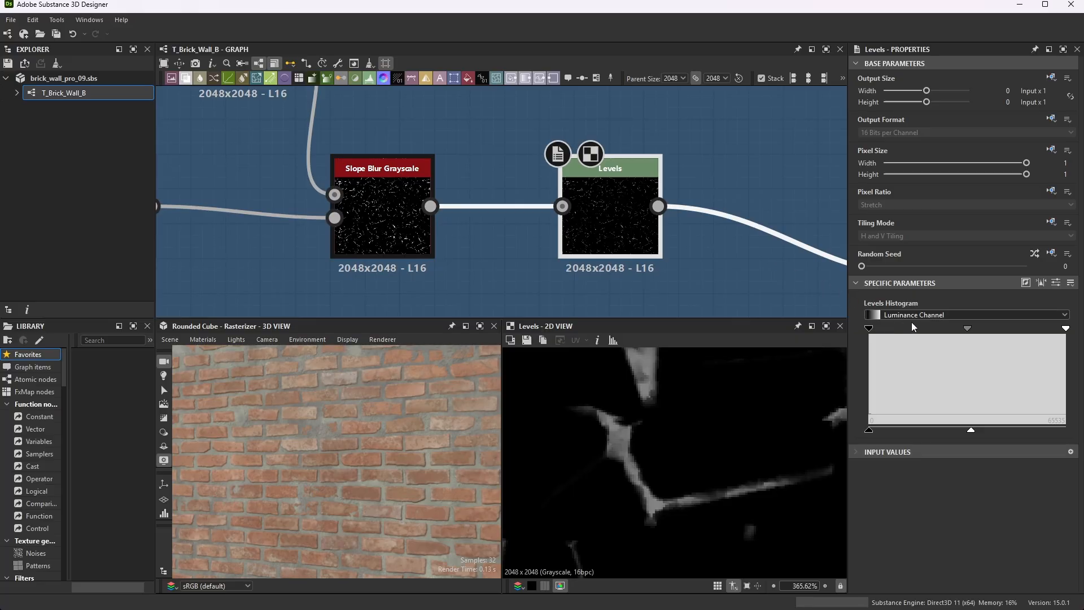
Examine the Blend node that combines the crack Levels output with the second Levels branch below the Cracks frame
scroll(538, 191, down, 6)
scroll(601, 197, up, 6)
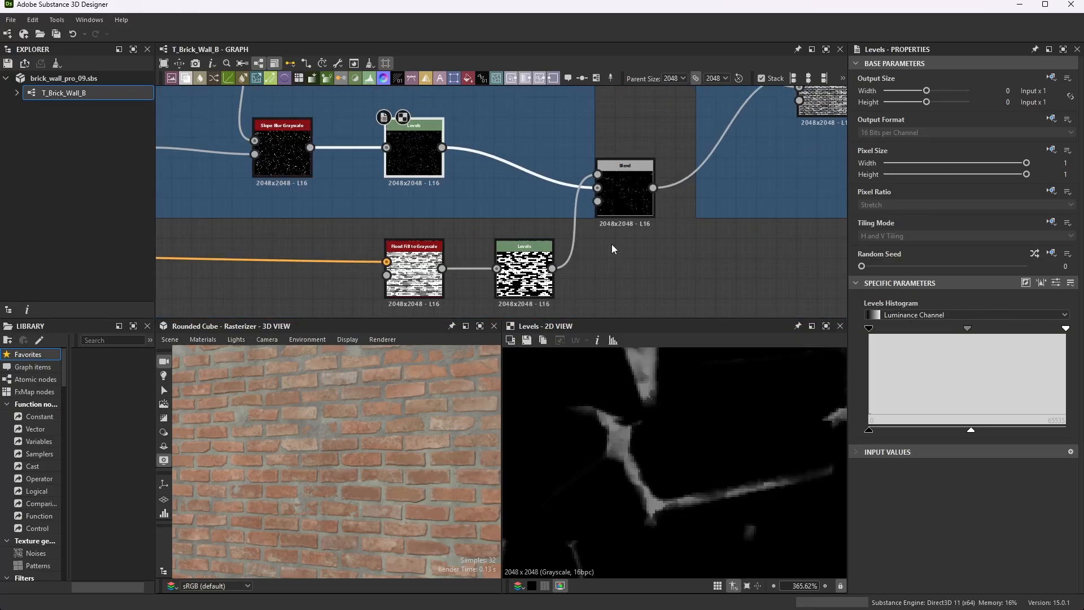
drag(657, 142, 656, 144)
scroll(636, 202, down, 3)
scroll(519, 198, up, 3)
scroll(457, 148, up, 4)
scroll(456, 114, up, 1)
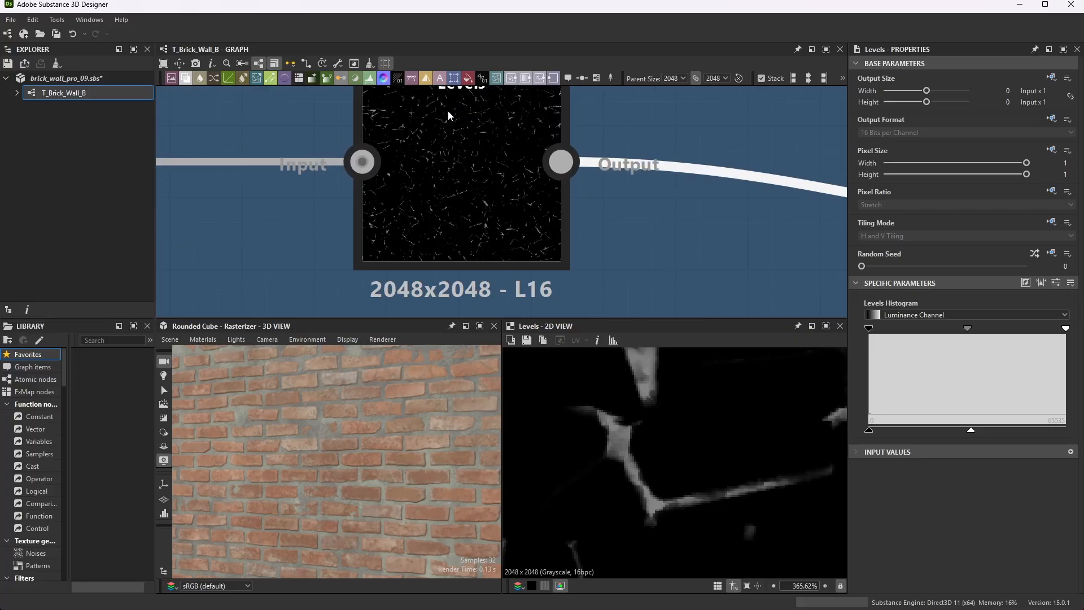
scroll(462, 141, down, 4)
scroll(605, 215, up, 2)
scroll(580, 192, down, 2)
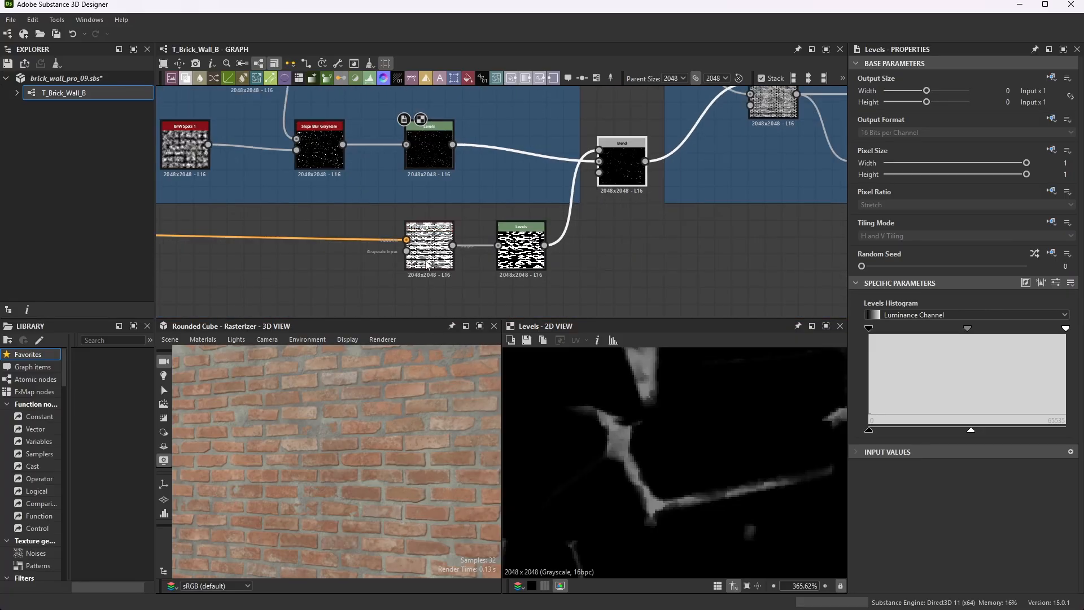
Trace the Flood Fill to Grayscale node's input connection back to the Flood Fill node
scroll(424, 265, up, 3)
scroll(450, 272, down, 3)
scroll(599, 135, up, 2)
scroll(572, 238, down, 7)
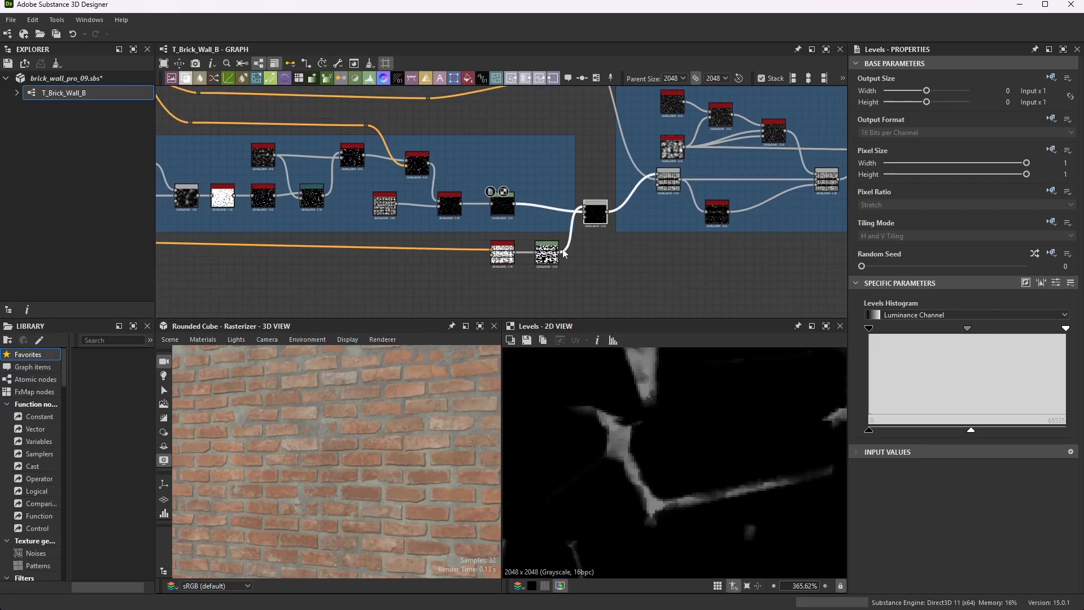
scroll(313, 166, up, 4)
scroll(320, 140, up, 3)
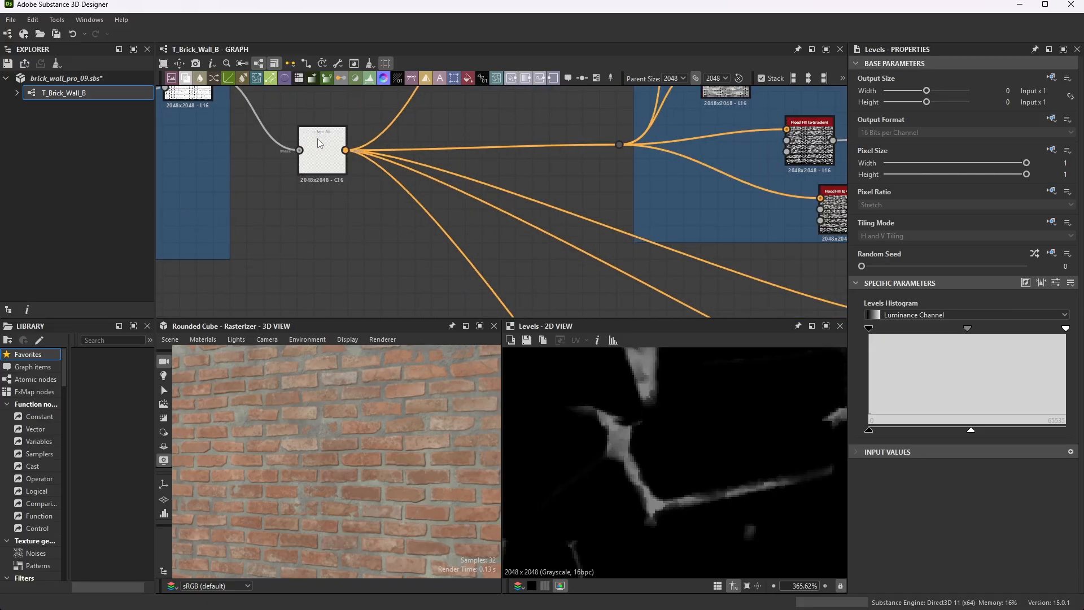
scroll(345, 145, down, 2)
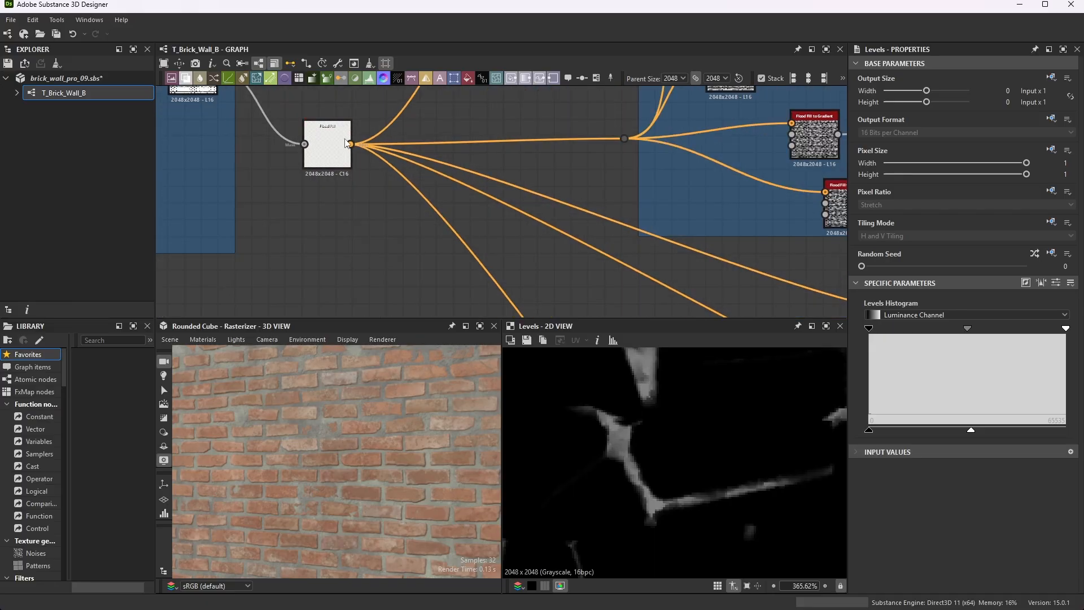
Follow the Flood Fill connection forward to the Flood Fill to Grayscale and Levels nodes below the Cracks frame
scroll(351, 136, down, 3)
scroll(537, 272, down, 2)
scroll(537, 275, up, 3)
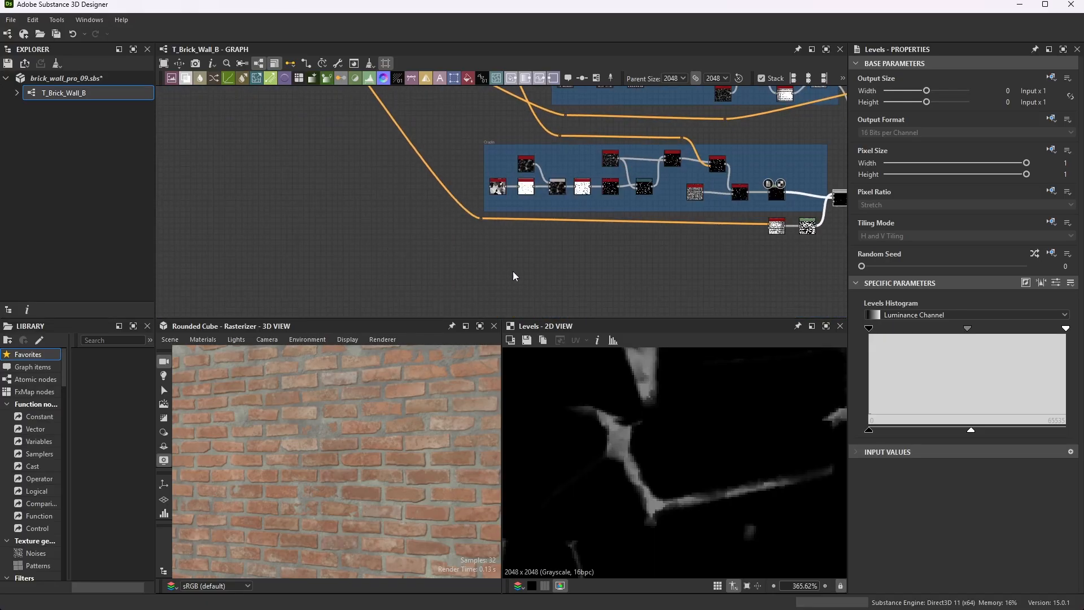
scroll(470, 201, up, 2)
scroll(465, 198, down, 3)
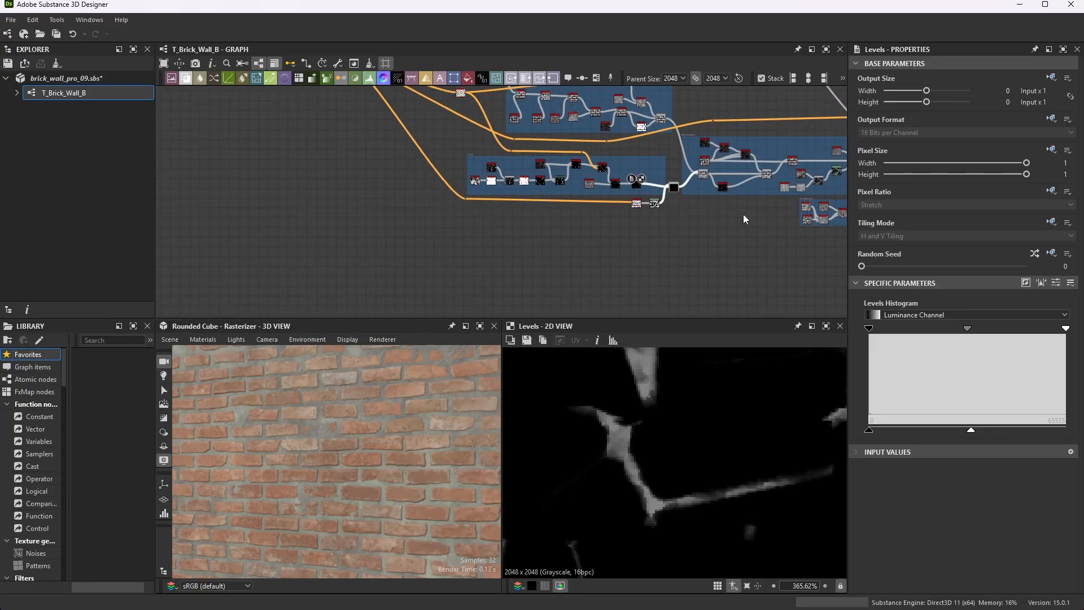
scroll(744, 214, up, 3)
scroll(469, 195, up, 5)
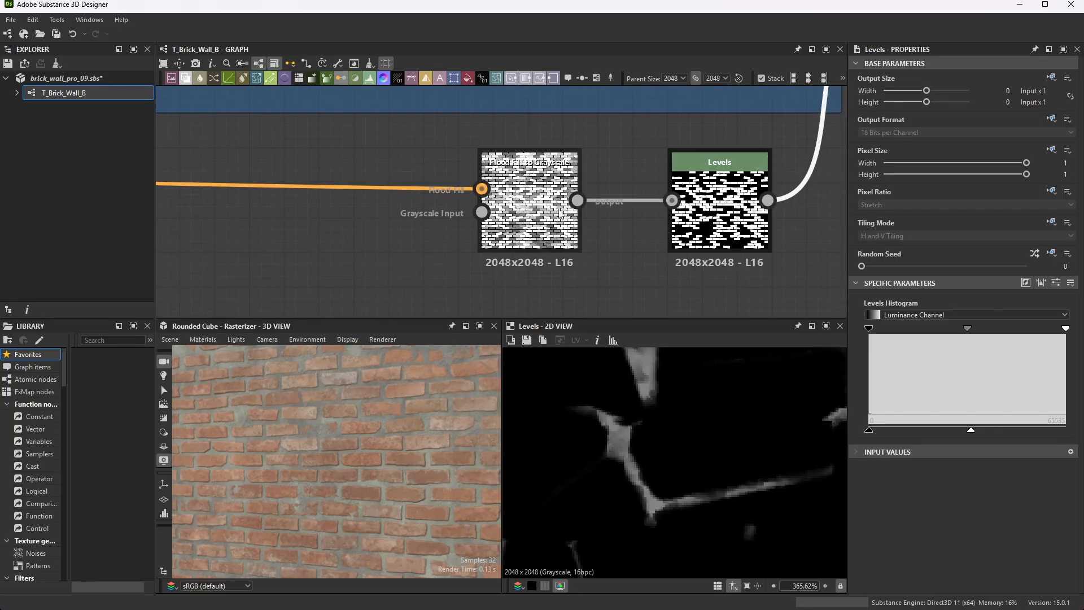
Preview the Flood Fill to Grayscale node below the Cracks frame and examine its luminance instance parameters
scroll(561, 210, up, 2)
click(561, 210)
scroll(985, 480, down, 2)
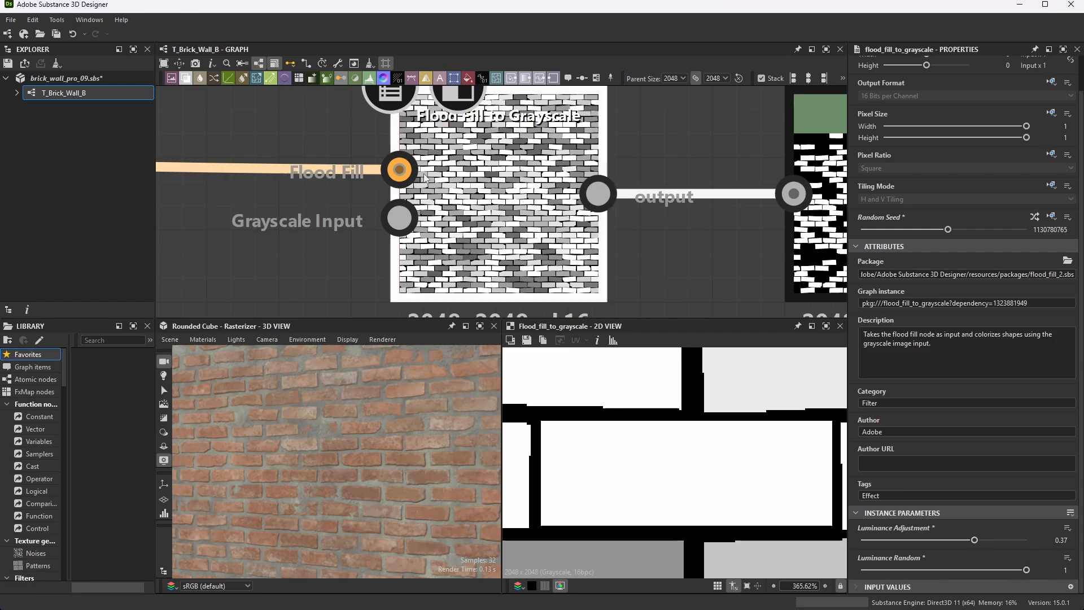
scroll(423, 174, down, 4)
scroll(531, 170, up, 2)
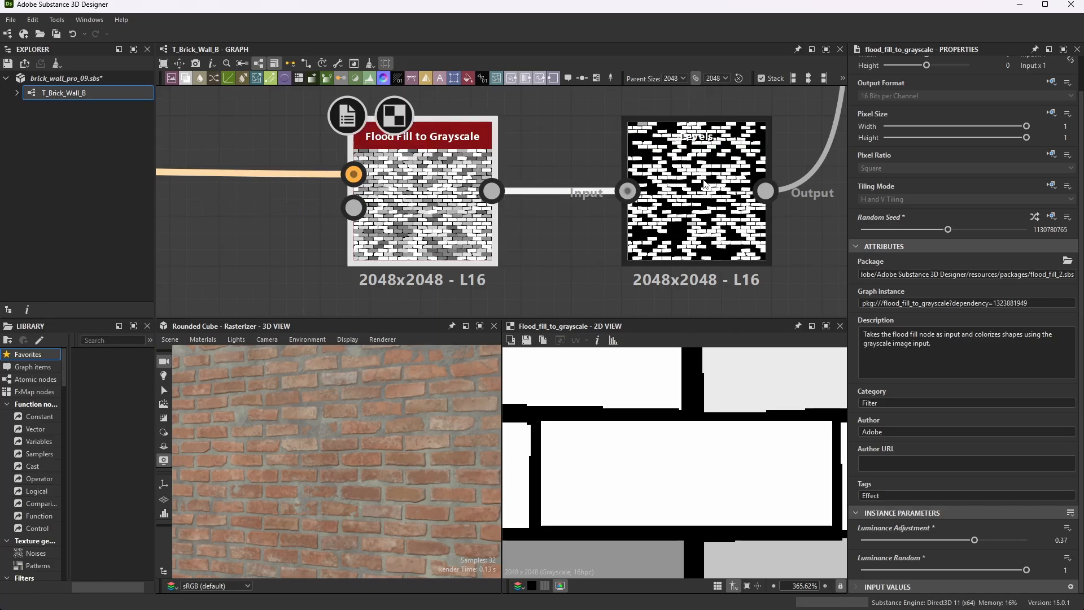
Preview the Levels node fed by Flood Fill to Grayscale and check its level values as sliders and as a histogram
double_click(724, 192)
scroll(627, 440, down, 5)
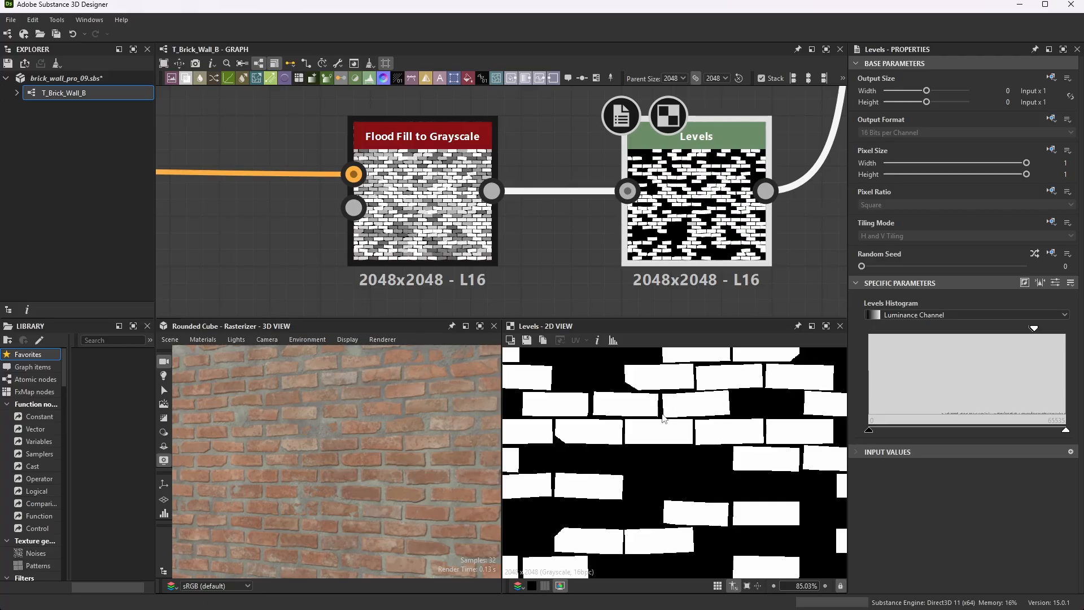
scroll(694, 424, up, 2)
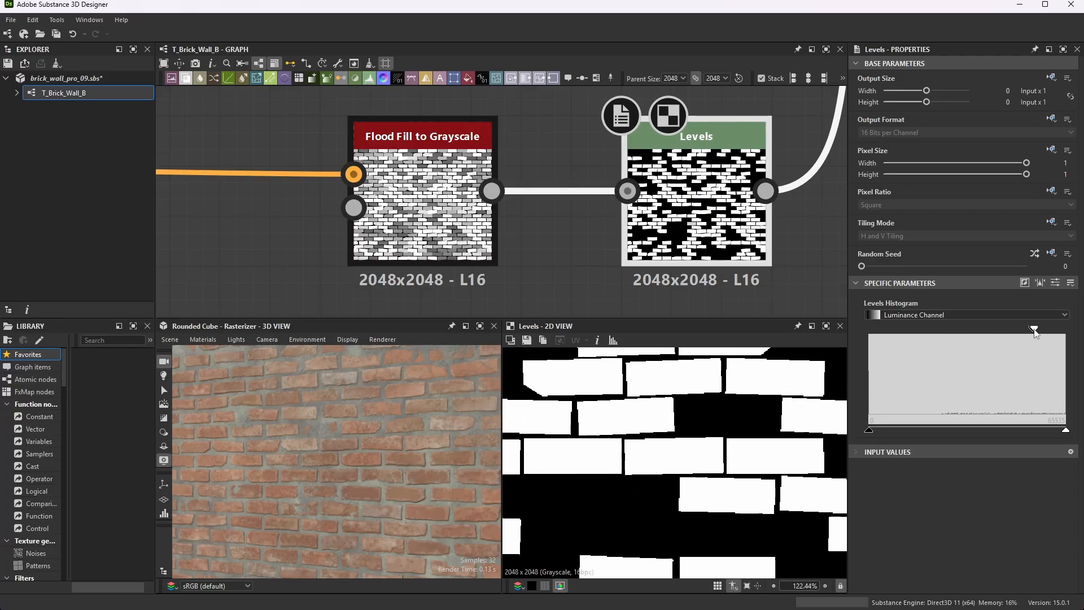
click(1056, 282)
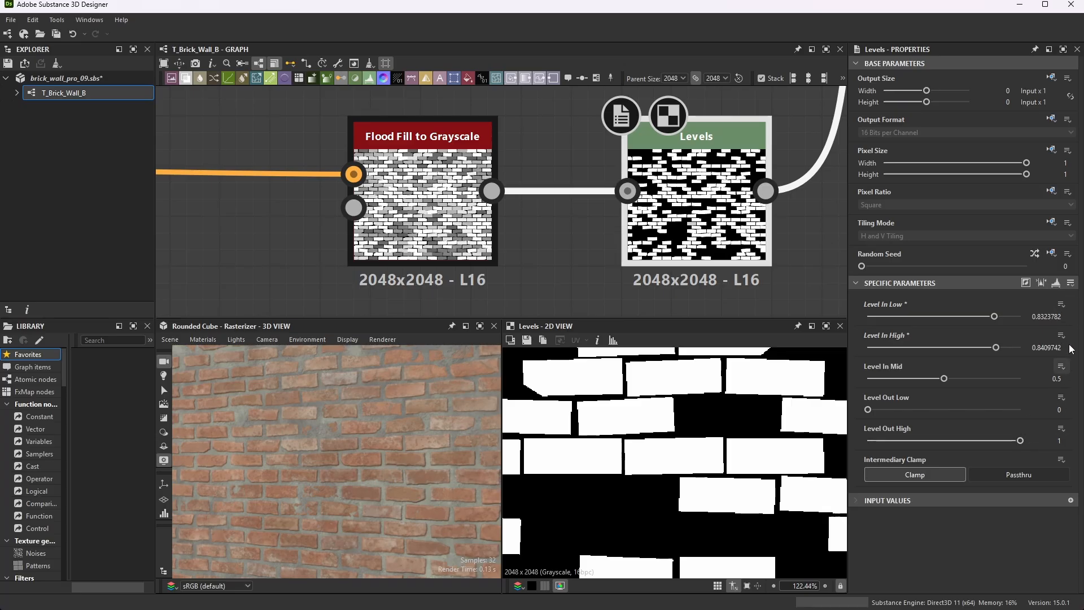
click(1054, 283)
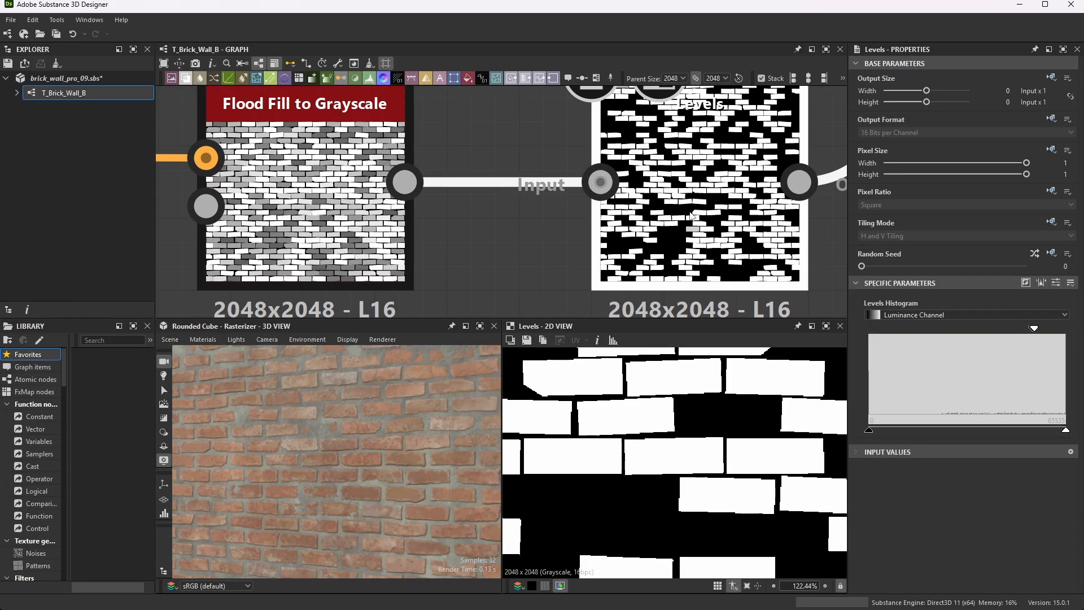
Follow the brick mask Levels output to the Foreground input of the Blend node beside the Cracks frame
scroll(690, 204, up, 2)
scroll(703, 204, down, 3)
scroll(715, 169, up, 3)
scroll(636, 203, down, 6)
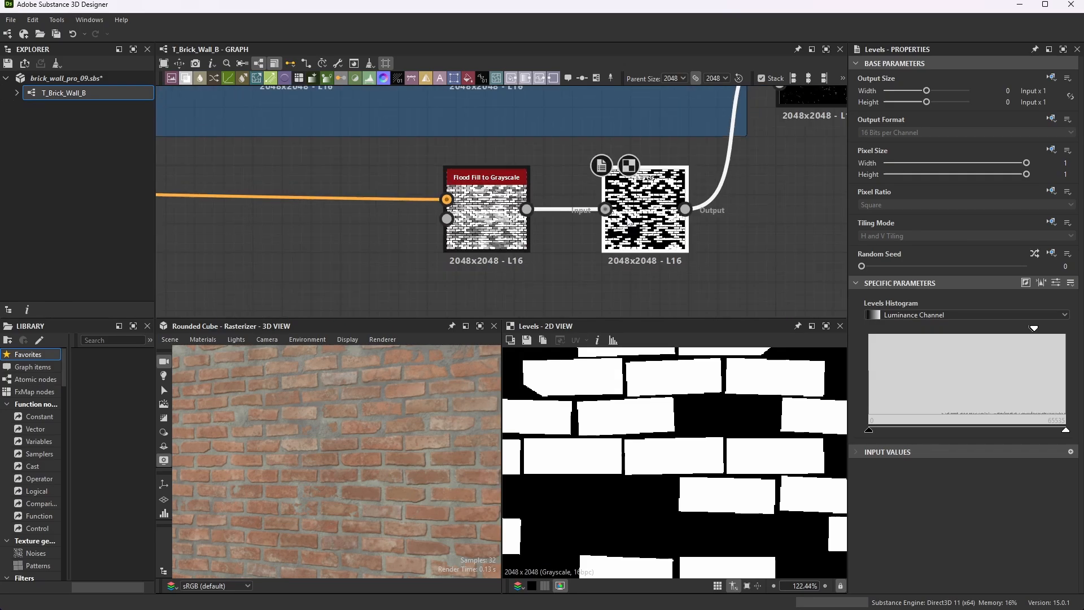
scroll(666, 185, up, 2)
scroll(558, 234, down, 1)
scroll(621, 181, down, 2)
scroll(609, 206, up, 1)
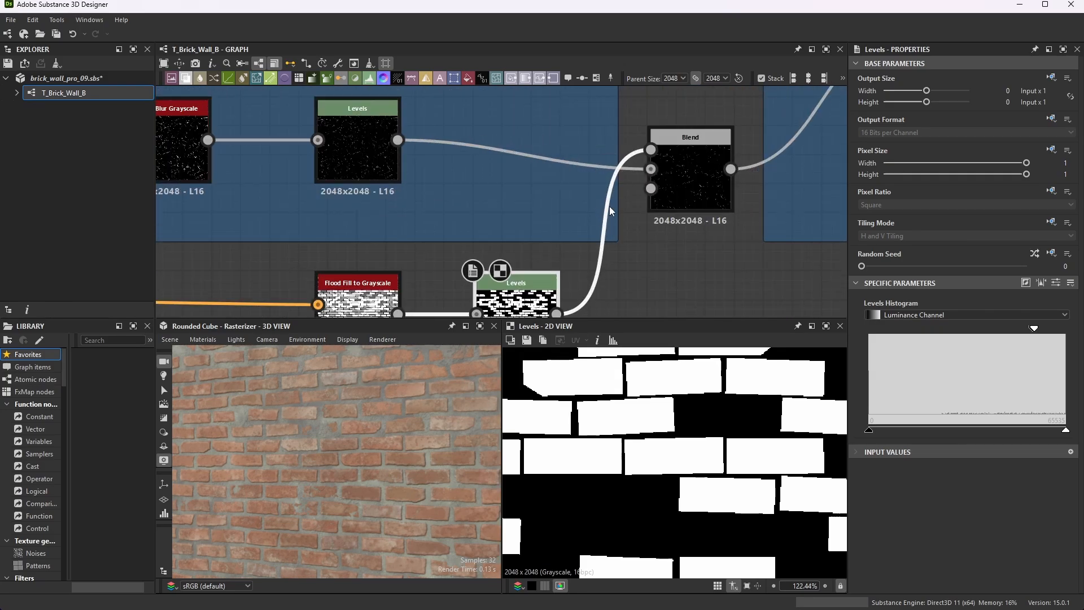
scroll(593, 243, down, 1)
scroll(573, 283, up, 3)
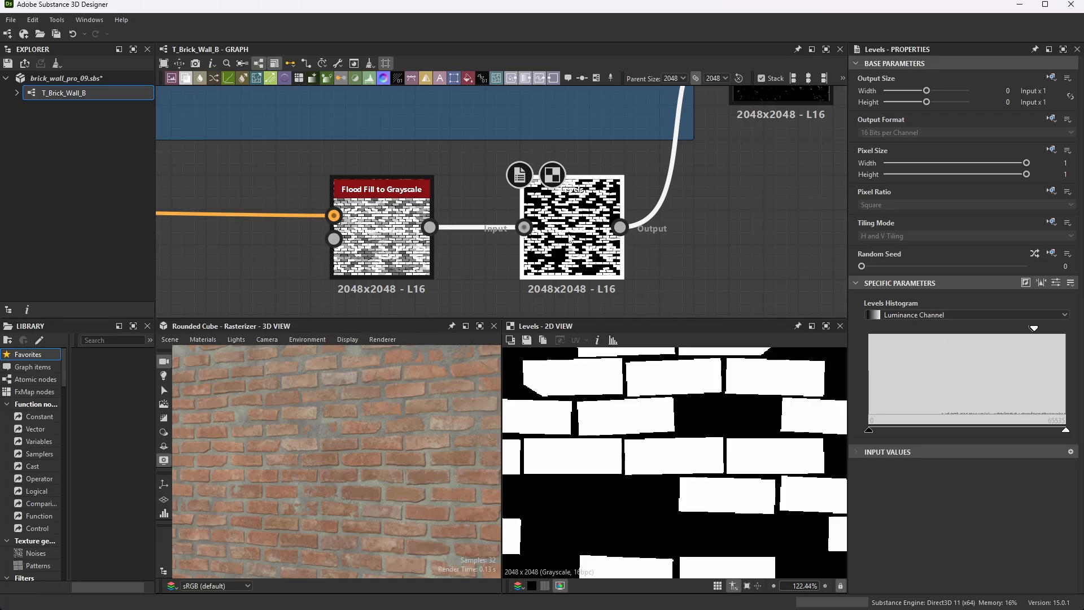
scroll(581, 196, down, 2)
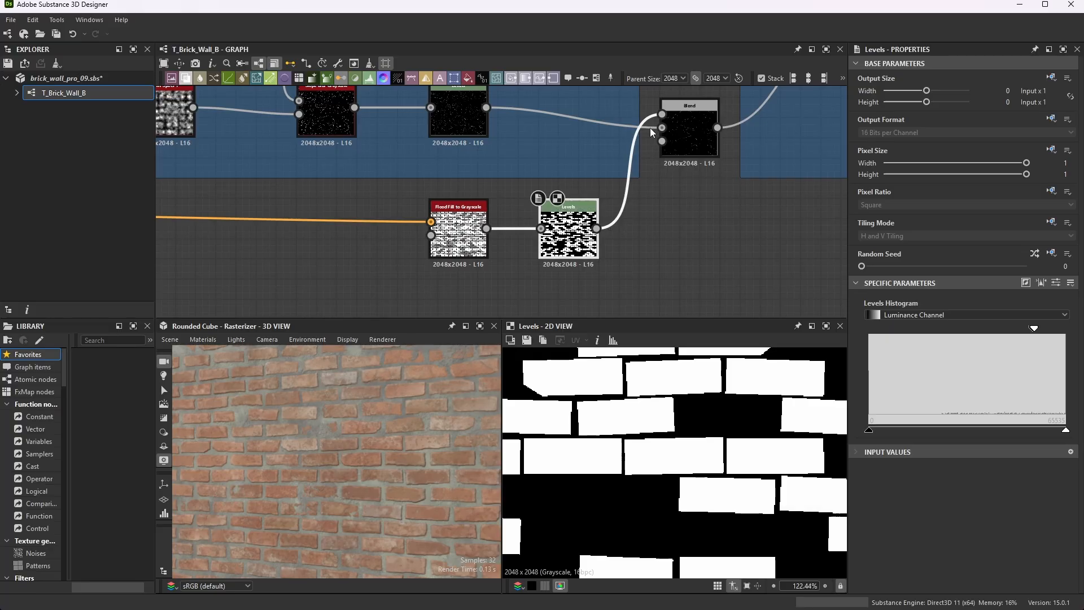
Preview the Blend node that masks the cracks and examine its blending mode, inputs and overall crack pattern
double_click(689, 114)
scroll(683, 142, down, 3)
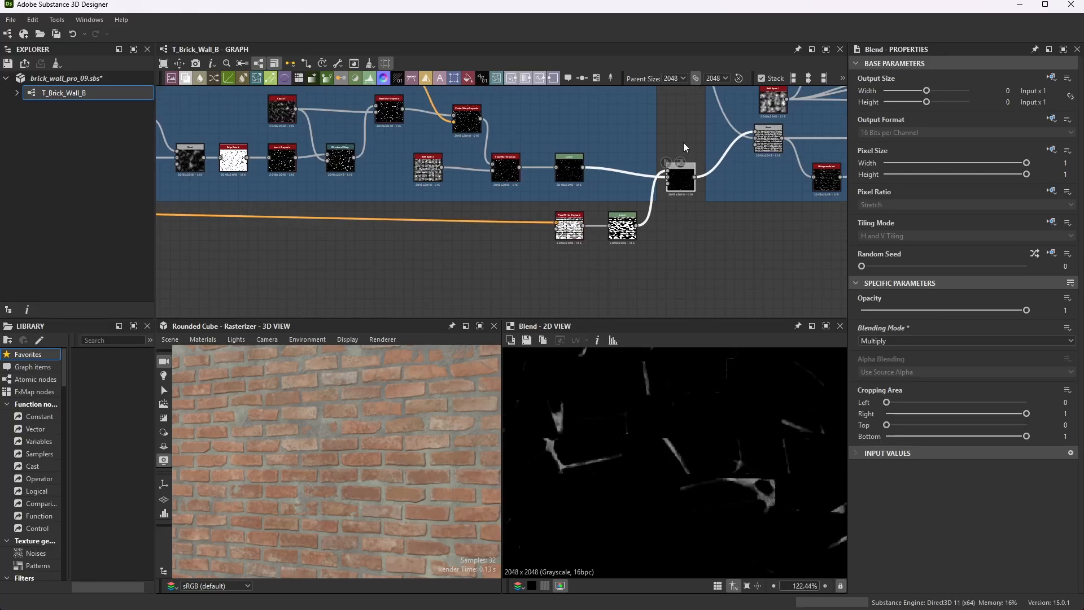
scroll(684, 142, up, 8)
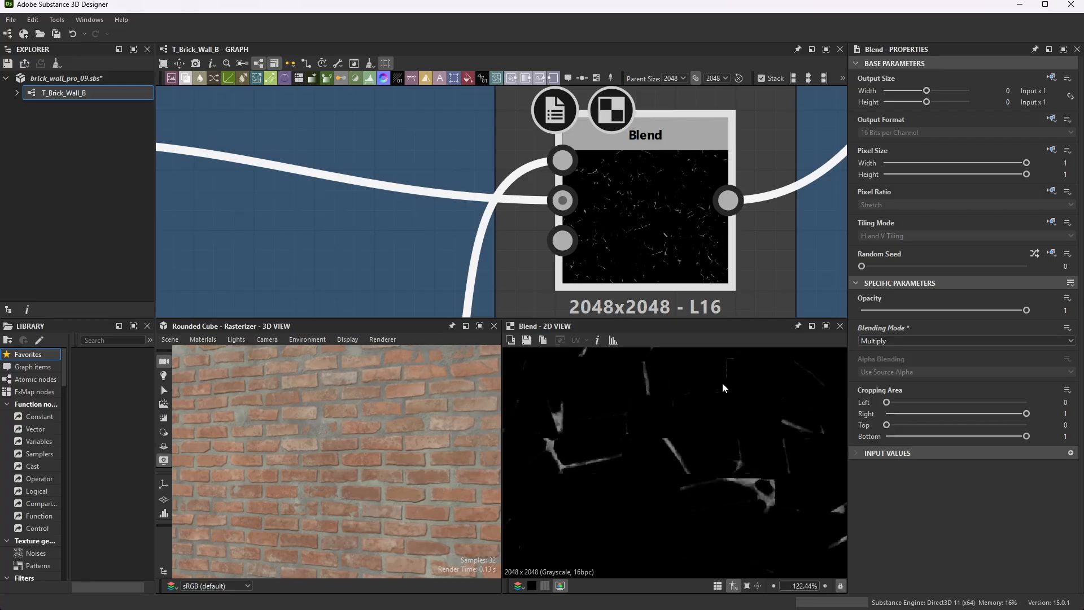
scroll(712, 393, down, 6)
scroll(673, 449, up, 1)
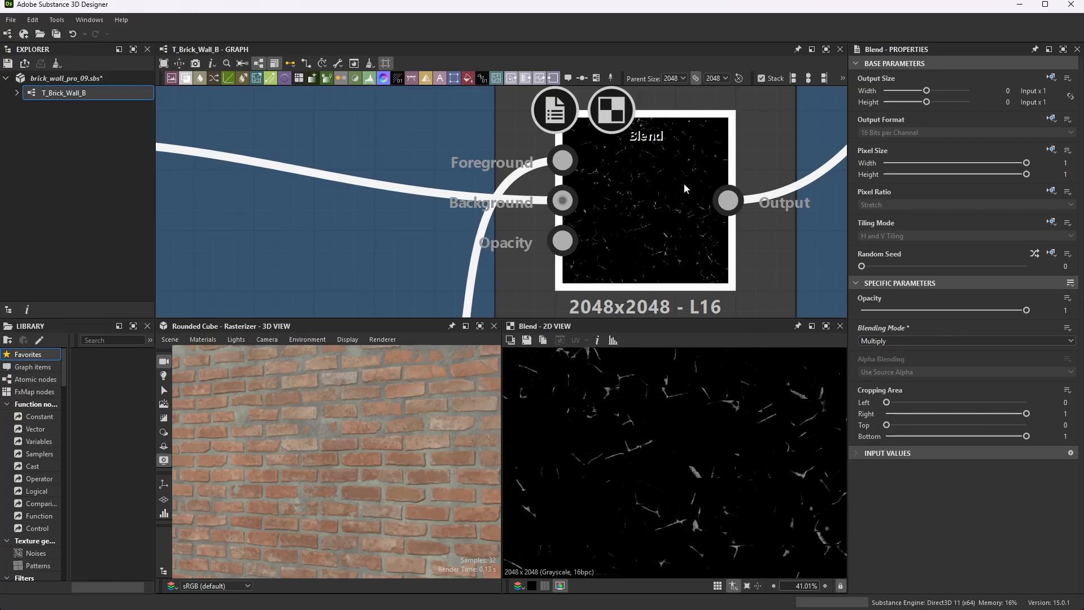
scroll(685, 187, down, 3)
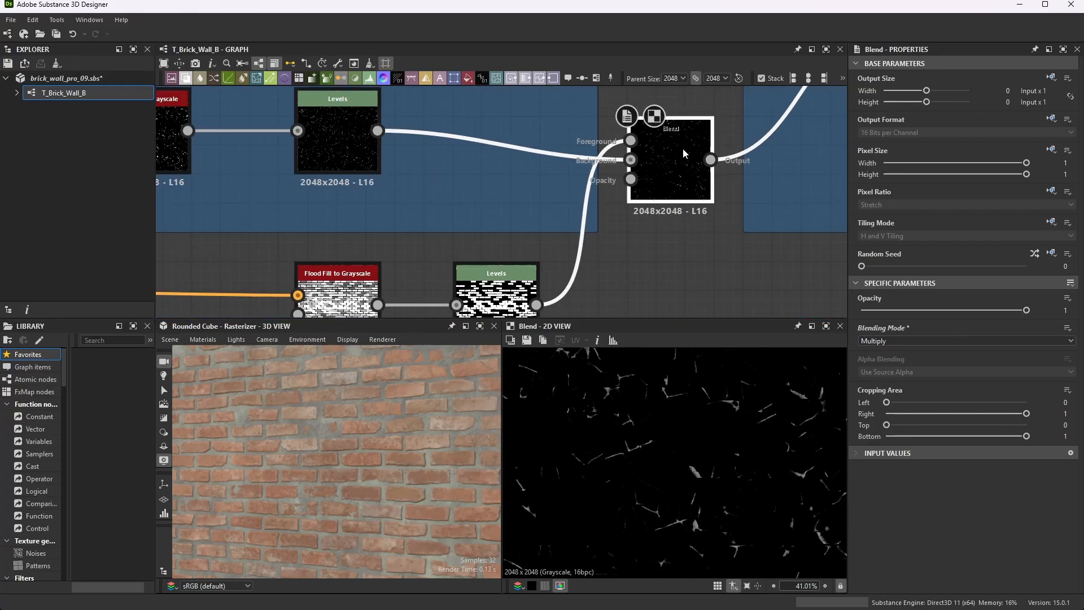
Compare the unmasked crack Levels output with the masked result of the Blend node in the 2D view
scroll(683, 153, up, 3)
scroll(660, 191, down, 3)
scroll(657, 153, up, 3)
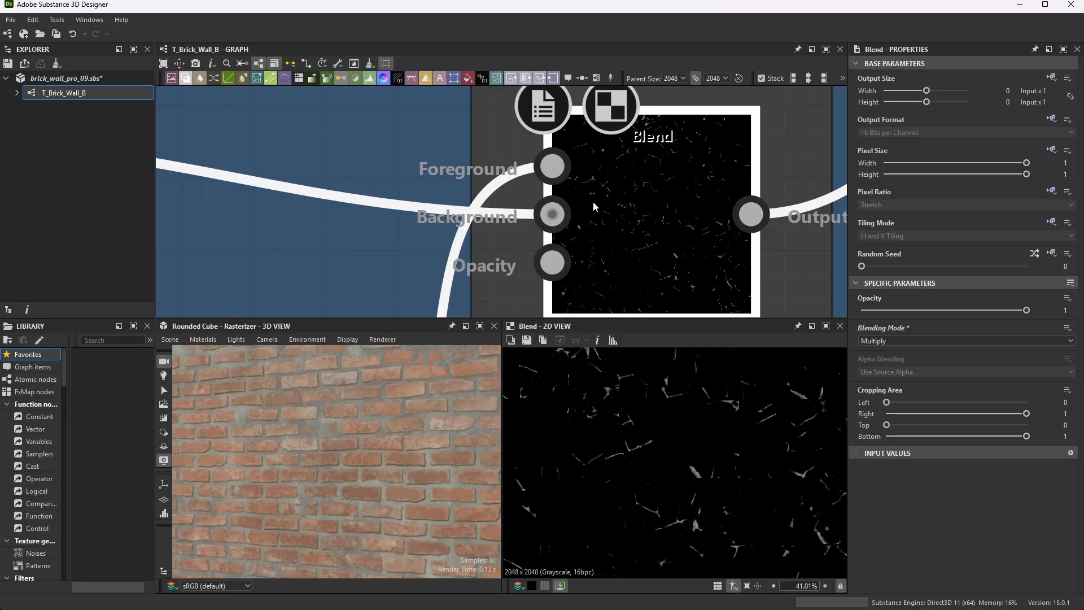
scroll(755, 170, down, 5)
scroll(392, 174, up, 1)
double_click(394, 174)
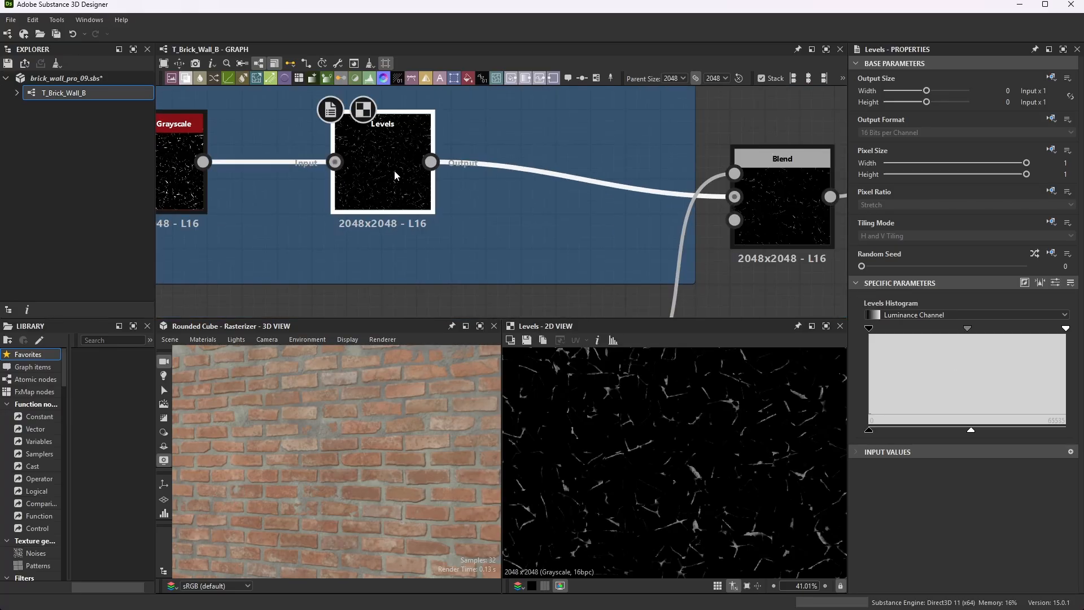
double_click(781, 204)
scroll(695, 458, down, 7)
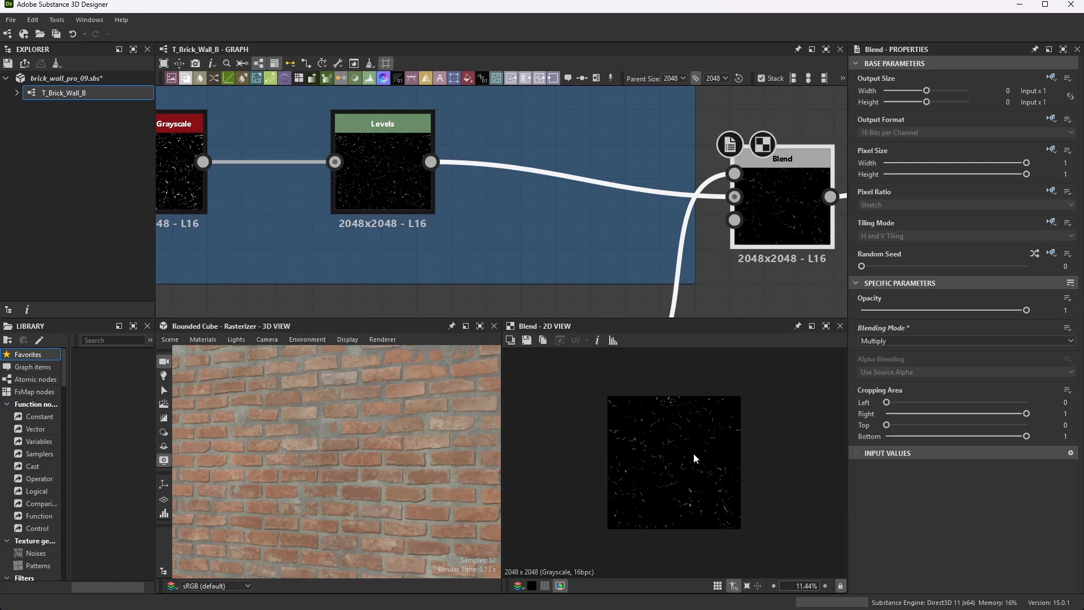
scroll(696, 459, up, 2)
Survey the whole graph and trace the masked cracks Blend output to the first Blend node in the Brick Details 2 frame
scroll(569, 145, down, 12)
scroll(602, 201, down, 2)
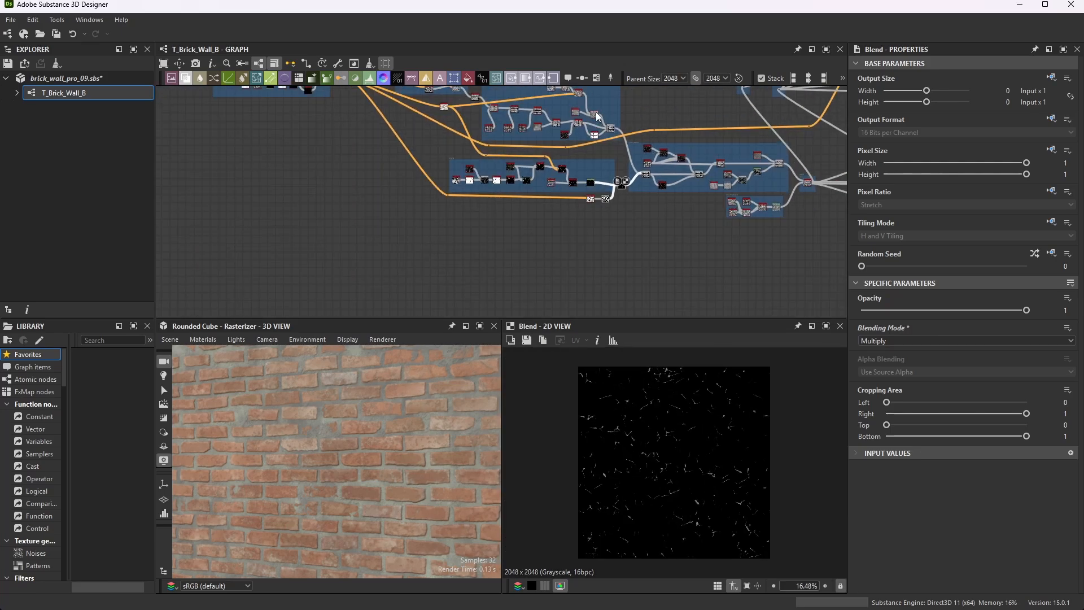
middle_drag(602, 201, 625, 254)
scroll(624, 255, up, 2)
scroll(590, 170, up, 6)
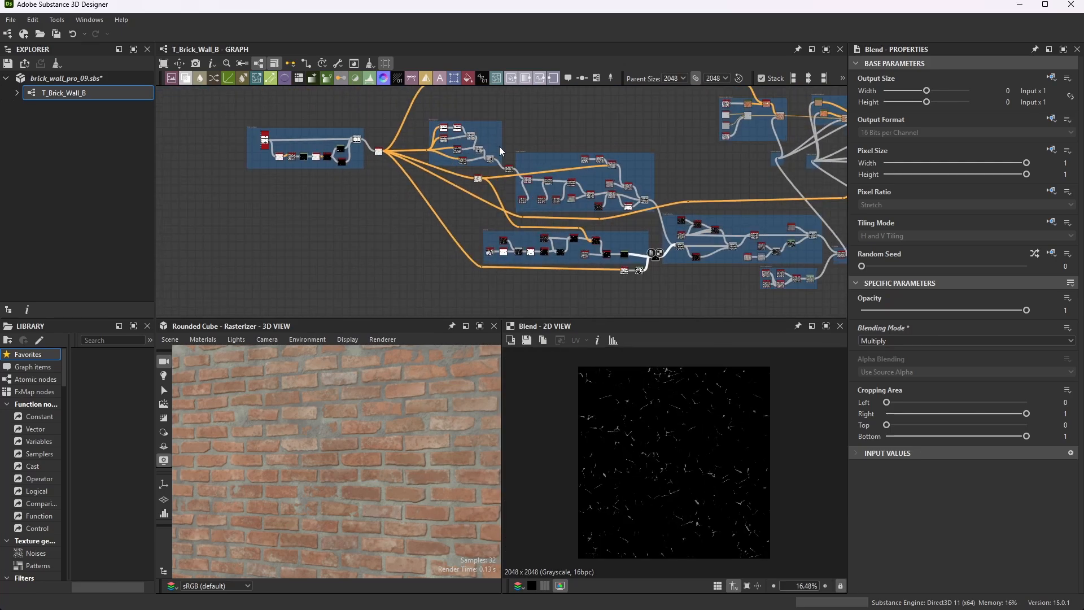
scroll(472, 141, down, 9)
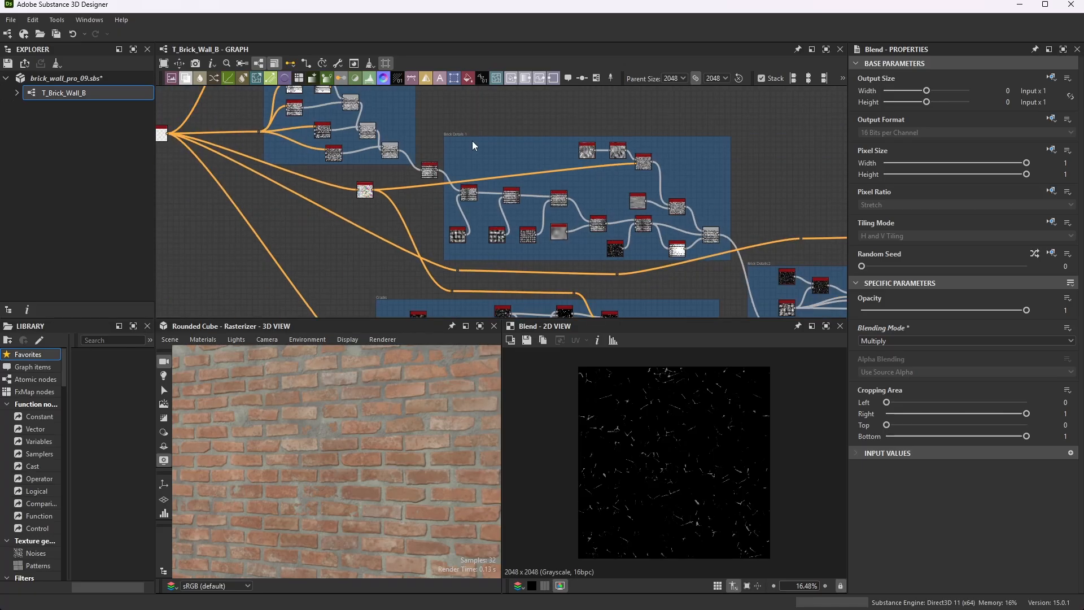
scroll(615, 242, up, 3)
scroll(600, 166, up, 3)
middle_drag(600, 166, 530, 116)
scroll(529, 99, down, 1)
scroll(631, 242, up, 4)
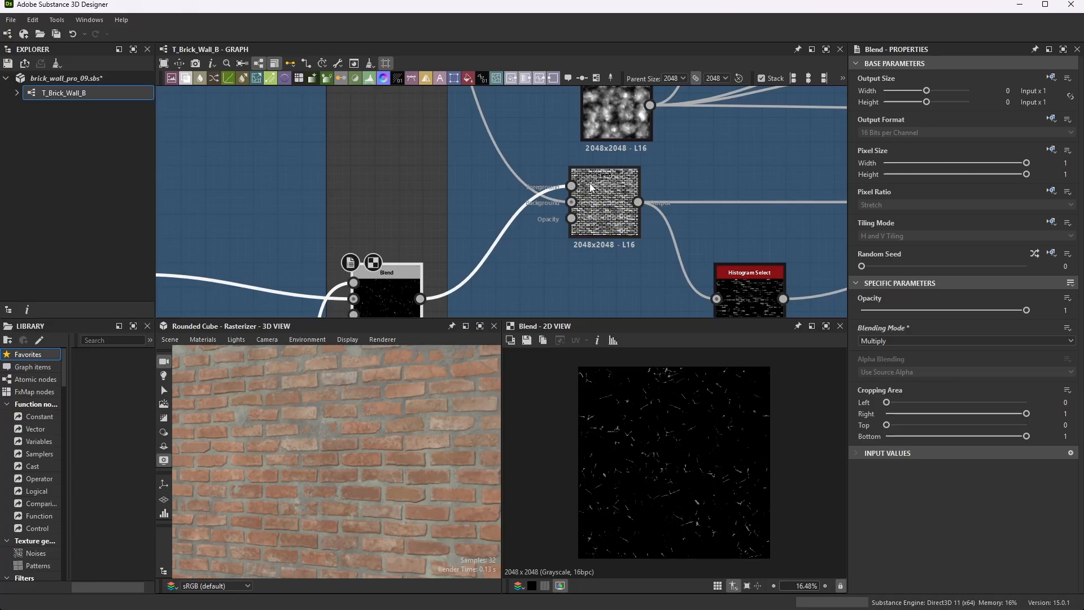
scroll(562, 218, up, 3)
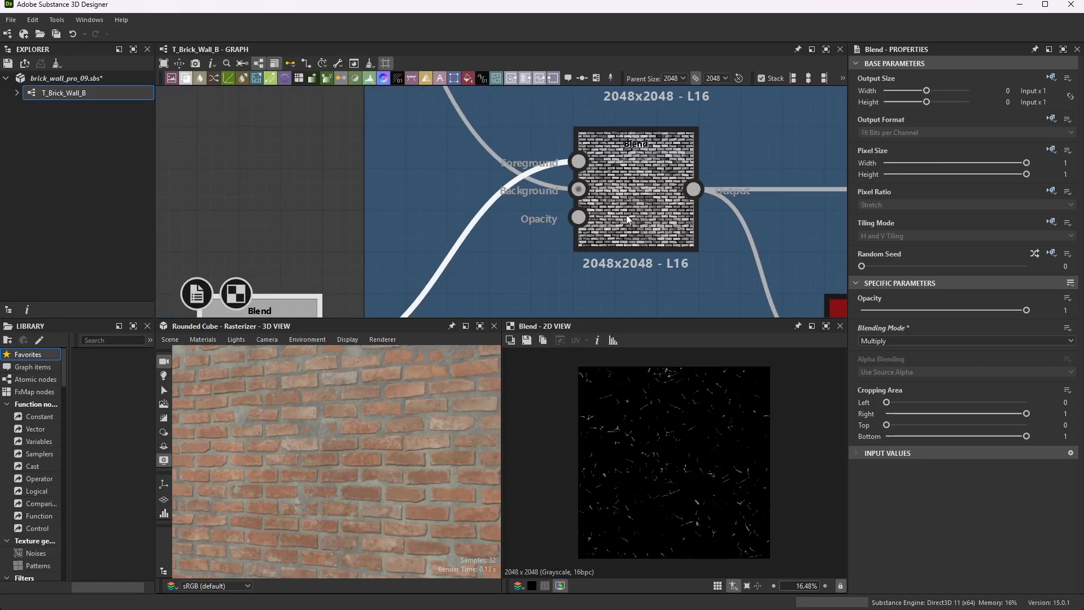
Preview the first Blend node in Brick Details 2 and check its opacity, blending mode and close-up brick output
click(656, 176)
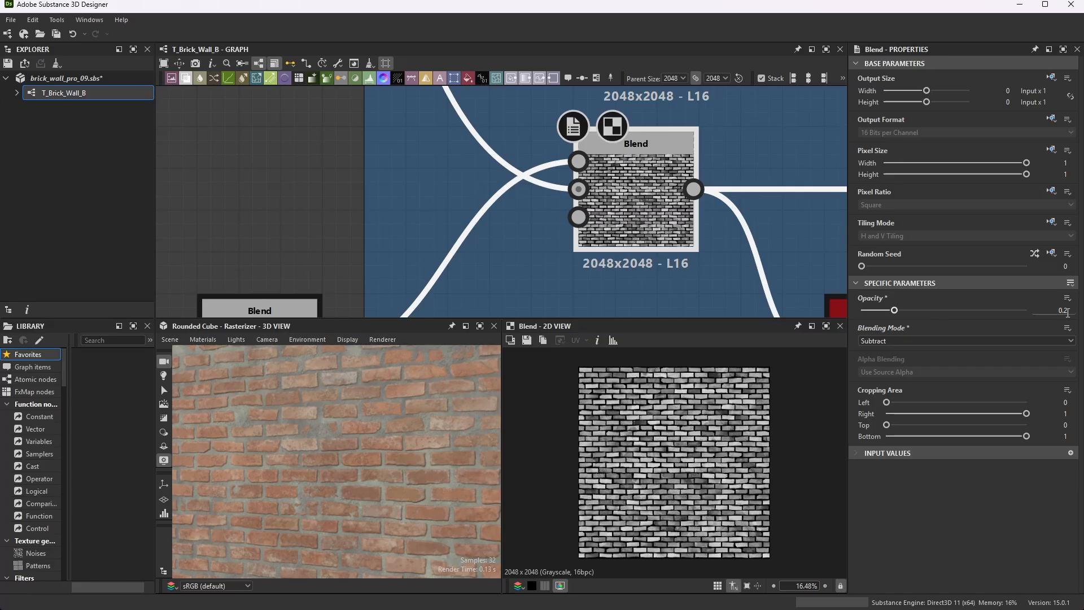
scroll(679, 421, up, 5)
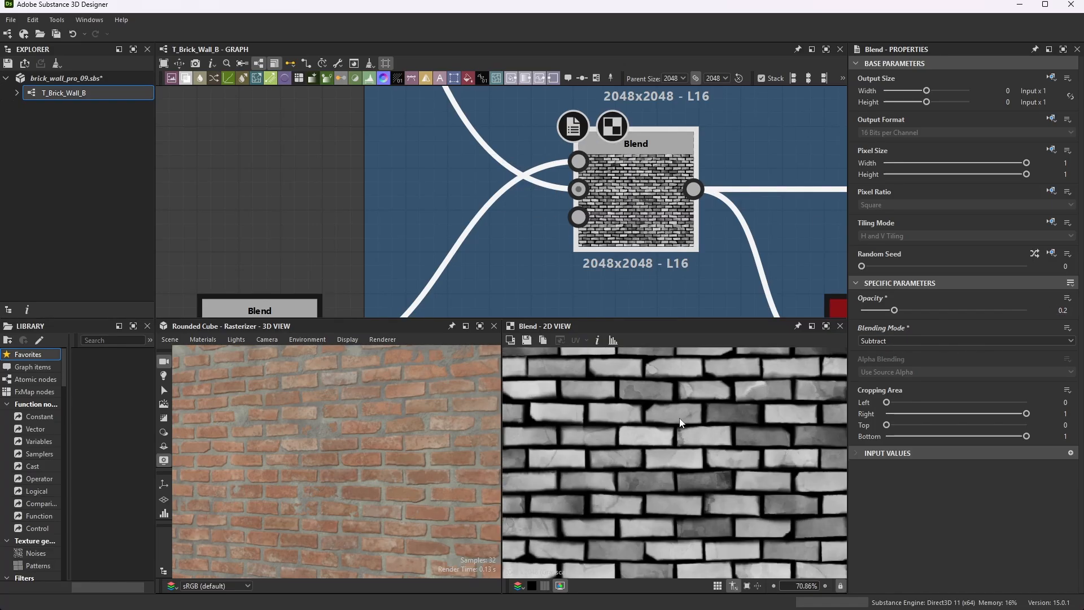
scroll(681, 420, up, 5)
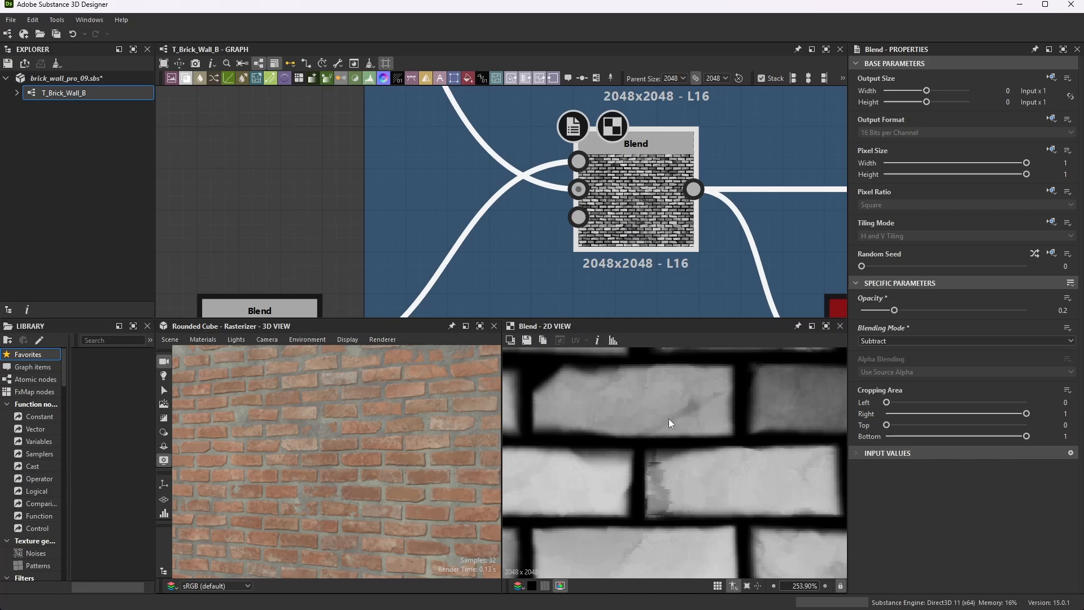
Maximize the 2D view to inspect the cracks on the individual bricks, and restore the normal layout
click(826, 326)
scroll(523, 321, down, 3)
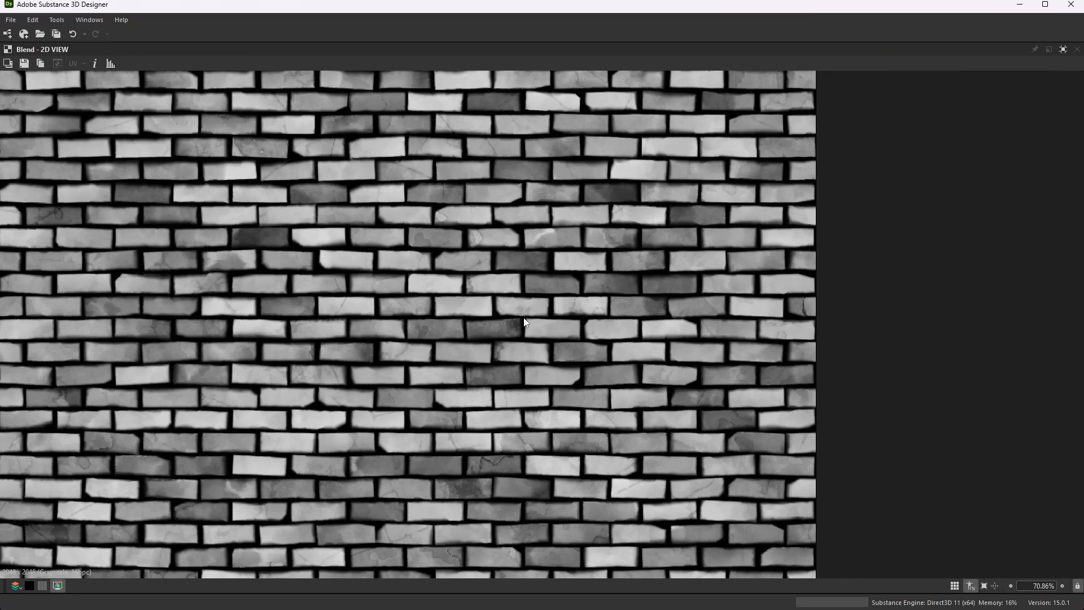
scroll(323, 256, up, 4)
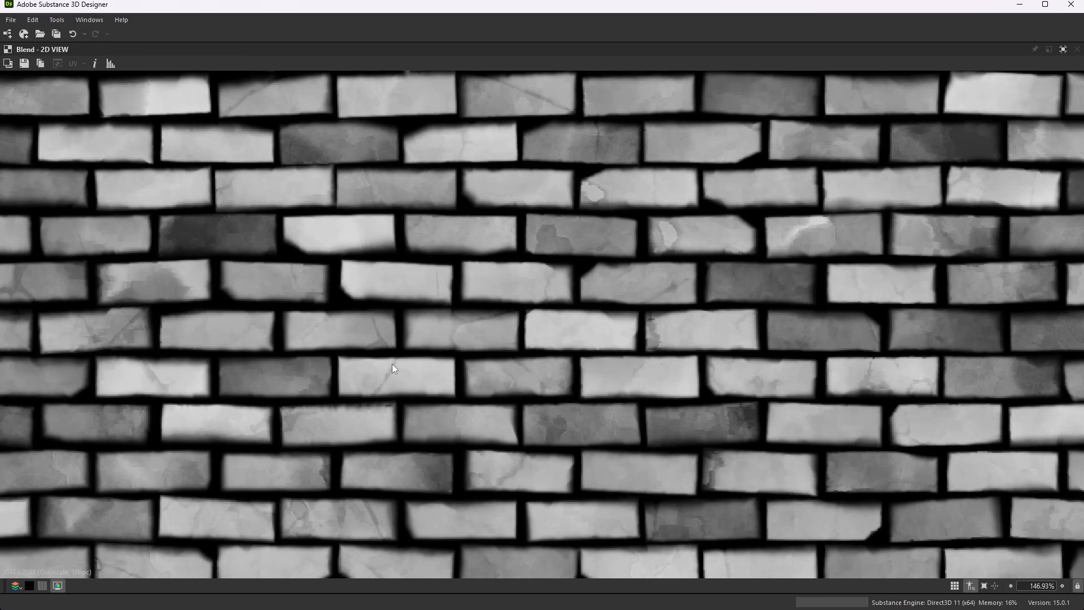
scroll(591, 262, up, 1)
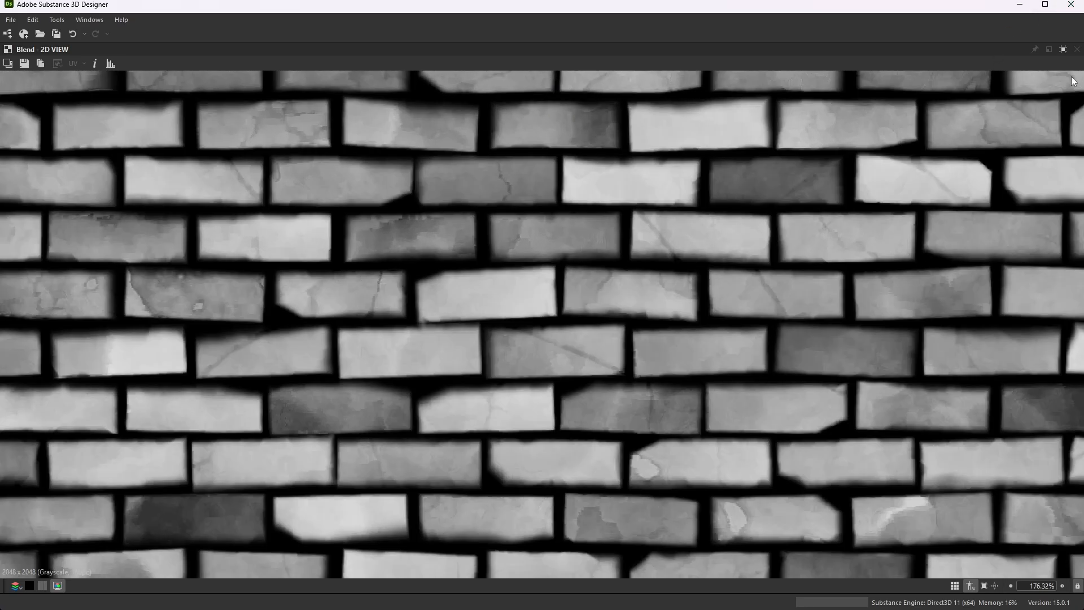
click(1064, 49)
Look over the Brick Details 2 frame and the output connections of its first Blend node
scroll(520, 147, down, 2)
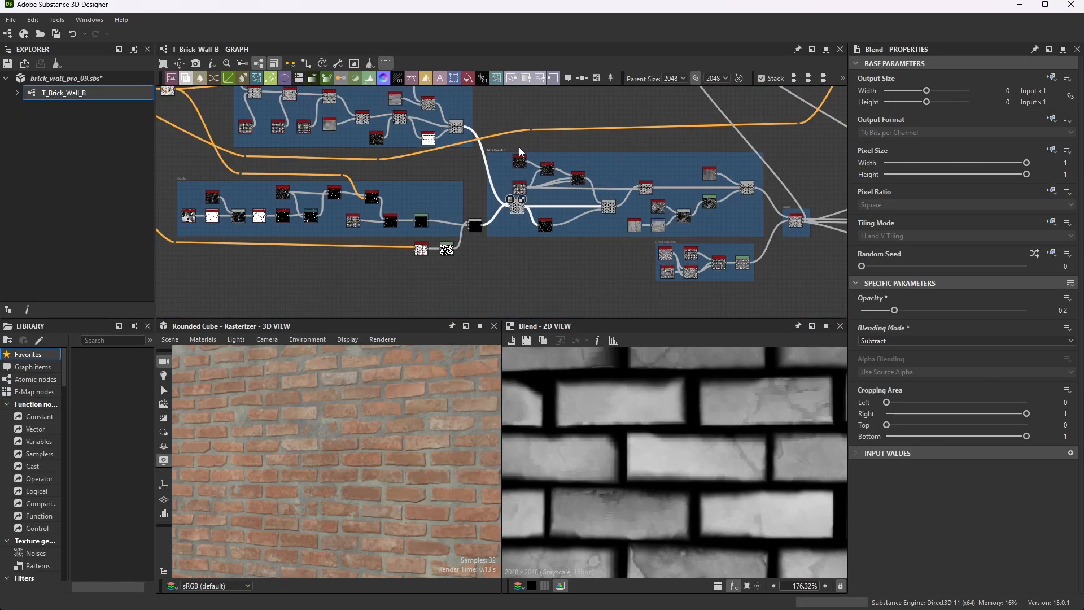
scroll(473, 129, up, 6)
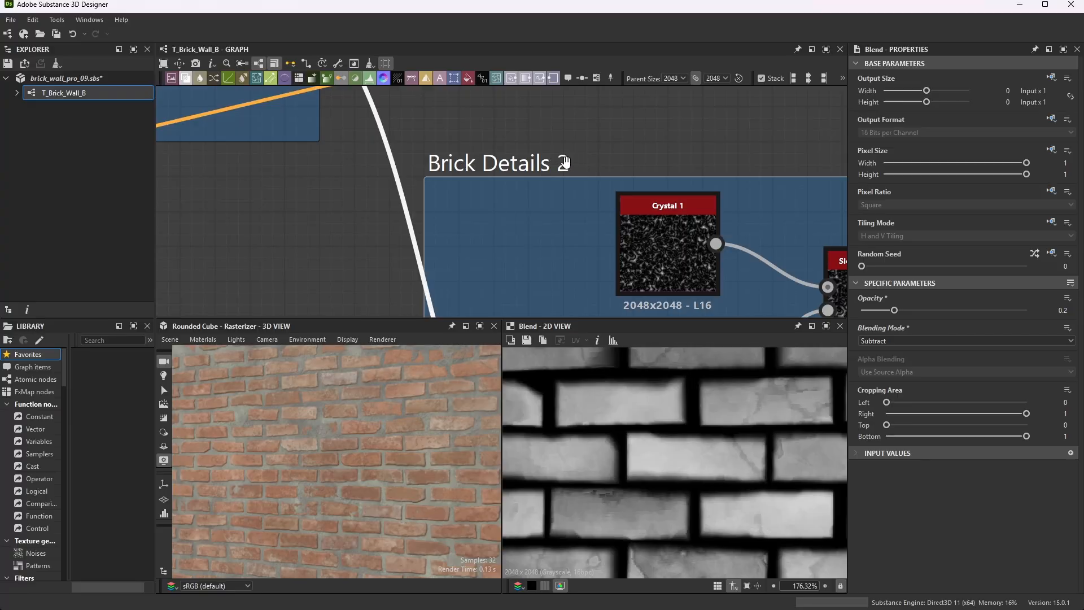
scroll(565, 163, down, 4)
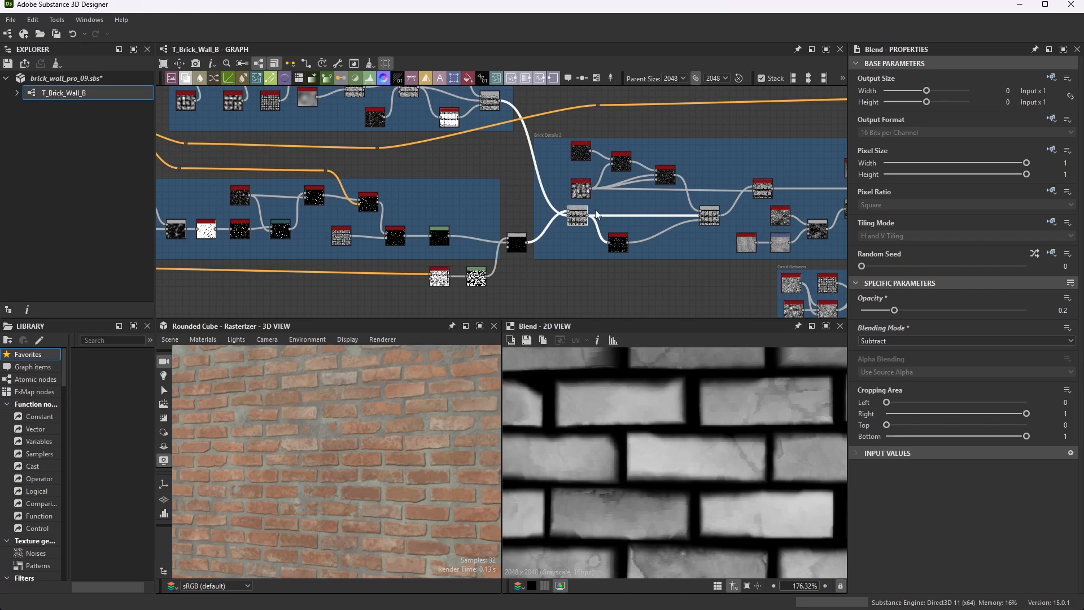
scroll(596, 209, up, 5)
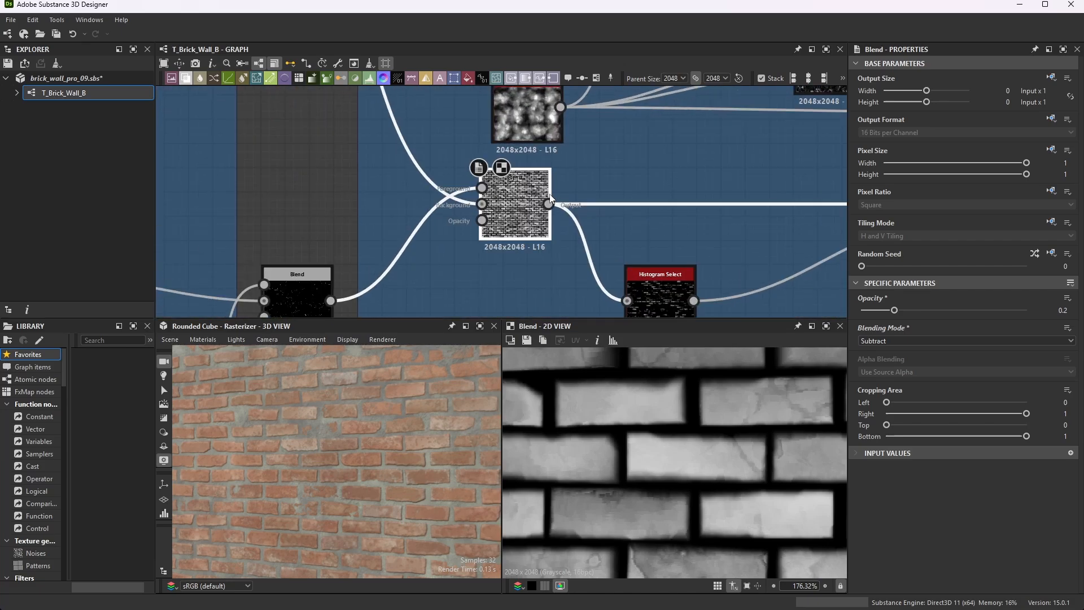
scroll(550, 197, down, 5)
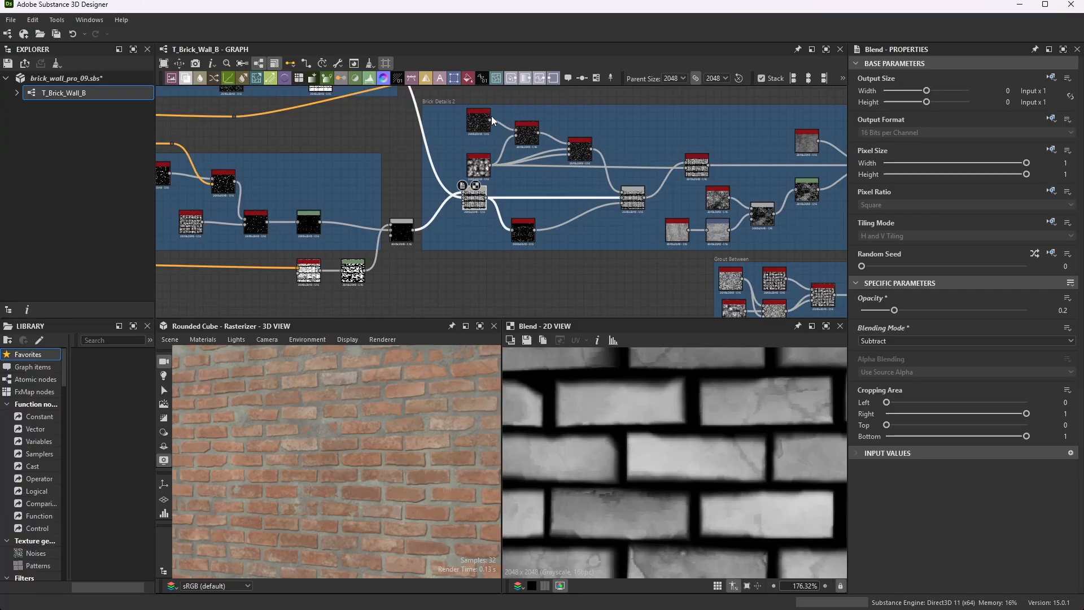
Preview the Crystal 1 noise in Brick Details 2 and examine its instance parameters and link to Slope Blur Grayscale
scroll(491, 117, up, 5)
click(476, 140)
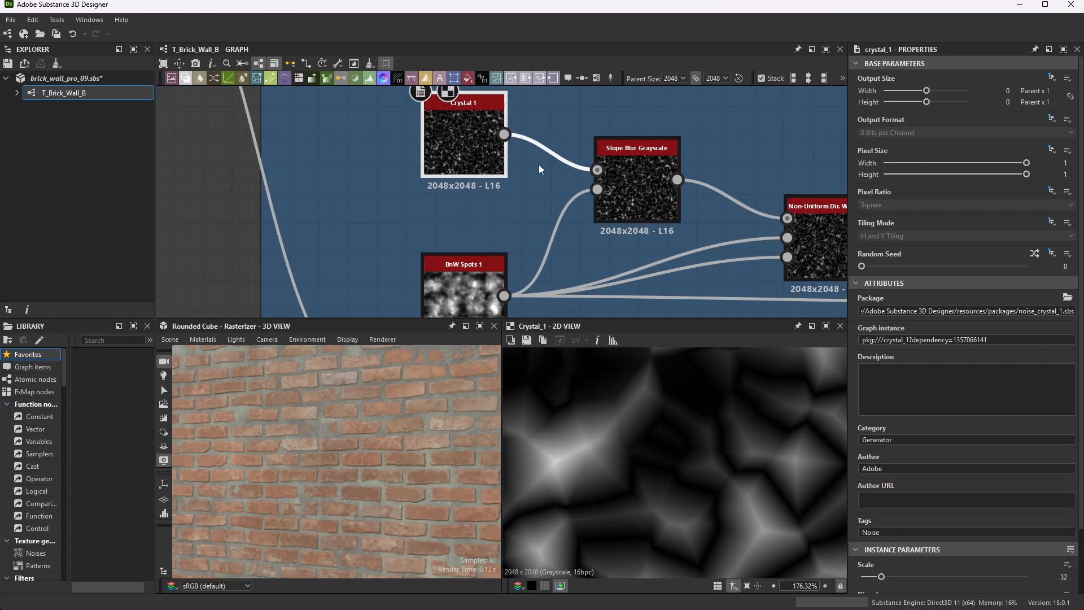
scroll(484, 123, up, 1)
scroll(472, 131, down, 2)
scroll(975, 494, down, 2)
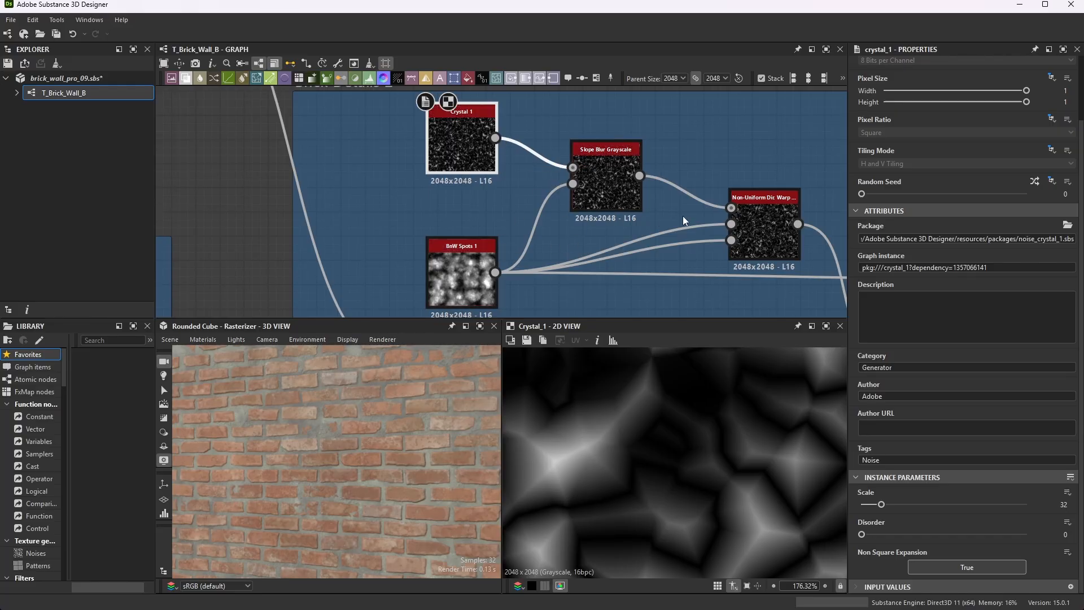
Check the BnW Spots 1 instance parameters, and compare the Crystal 1 noise with its Slope Blur Grayscale output
click(463, 267)
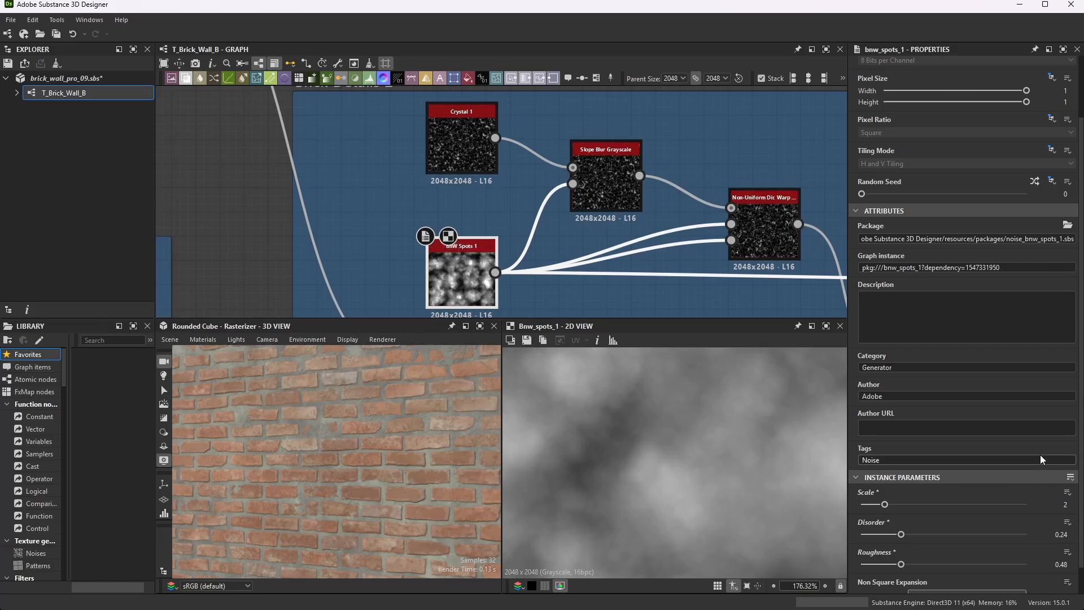
scroll(1016, 458, down, 1)
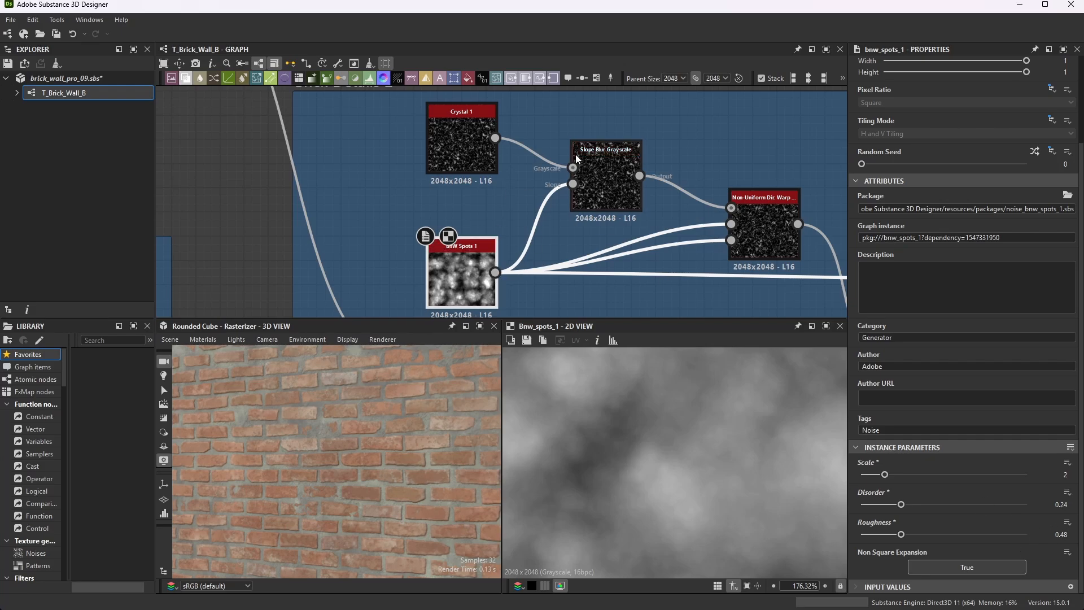
double_click(616, 172)
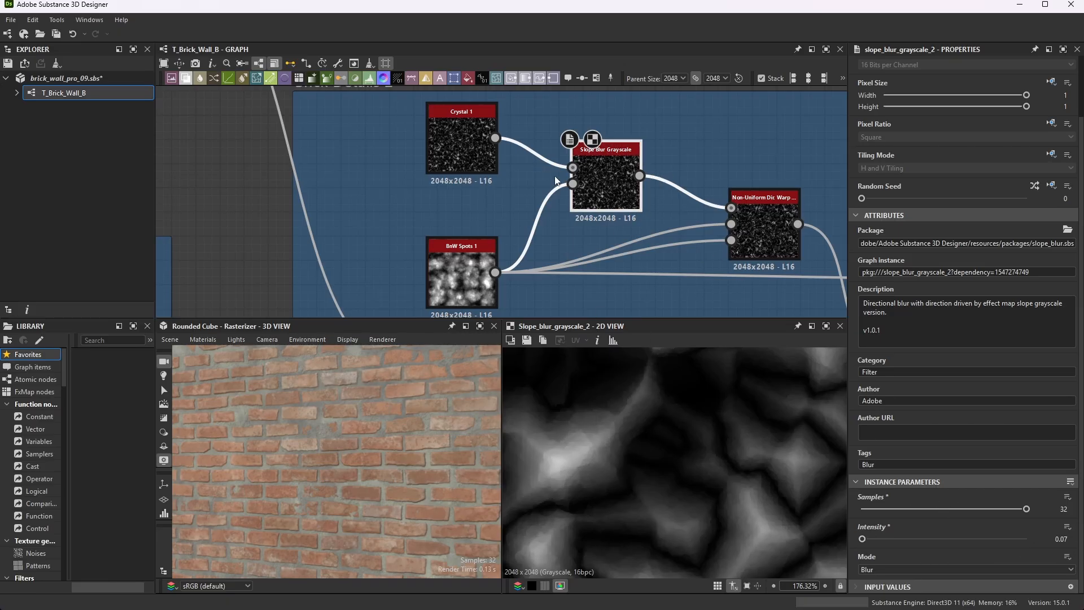
double_click(478, 144)
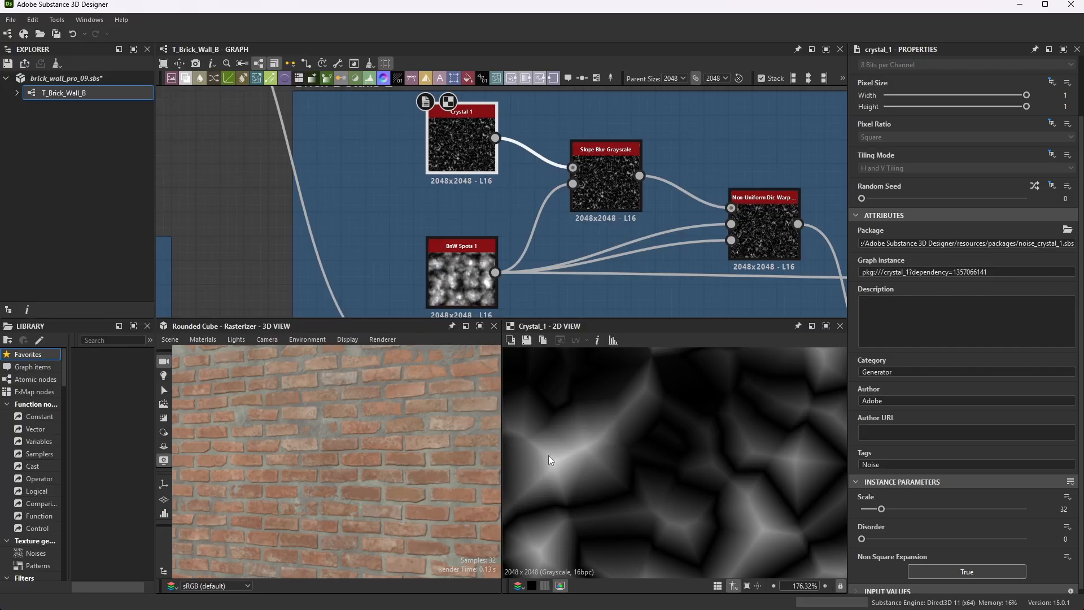
double_click(614, 195)
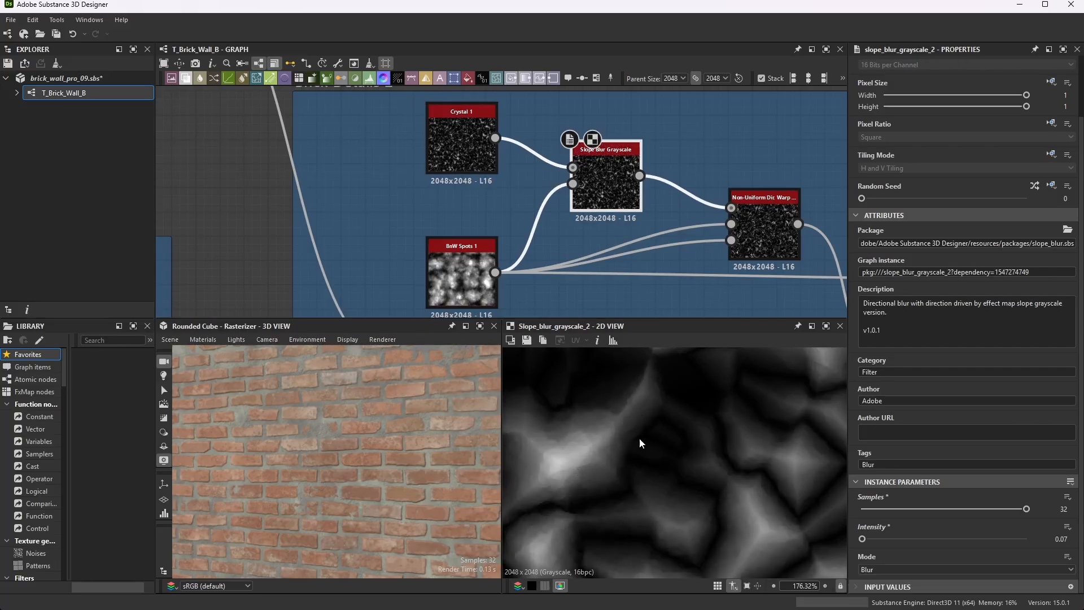
scroll(689, 225, down, 1)
Preview the Non-Uniform Directional Warp node and compare its warped crystal pattern with the Slope Blur Grayscale input
scroll(686, 222, up, 2)
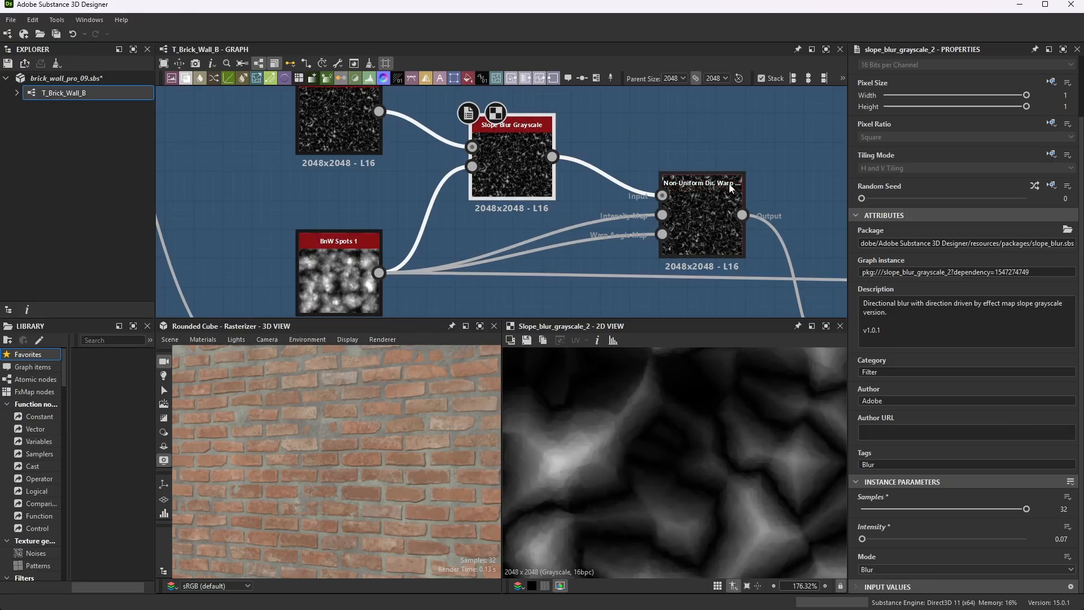
double_click(707, 215)
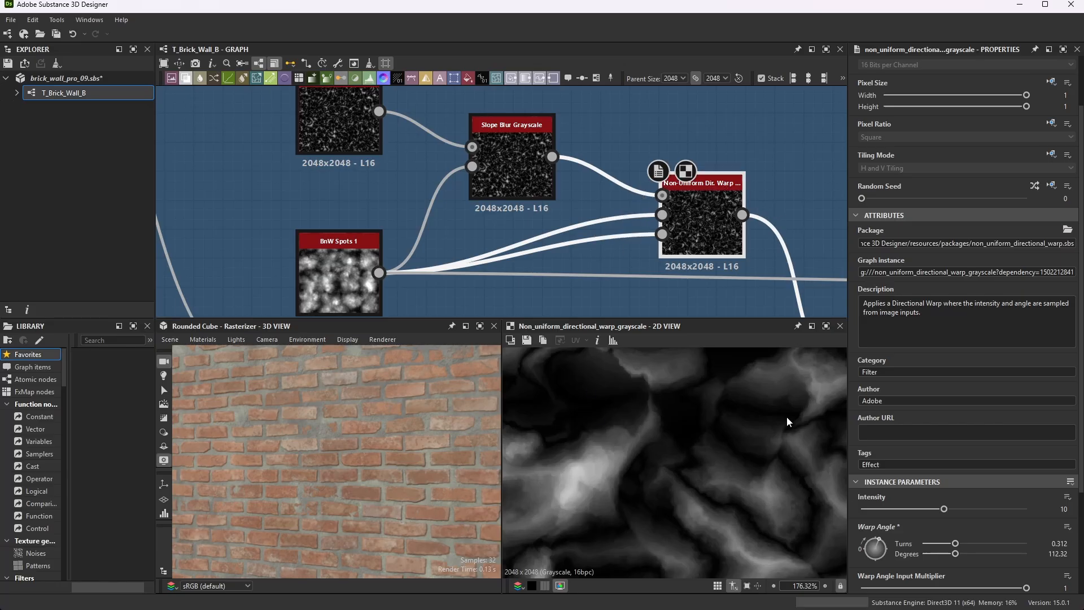
scroll(631, 405, down, 8)
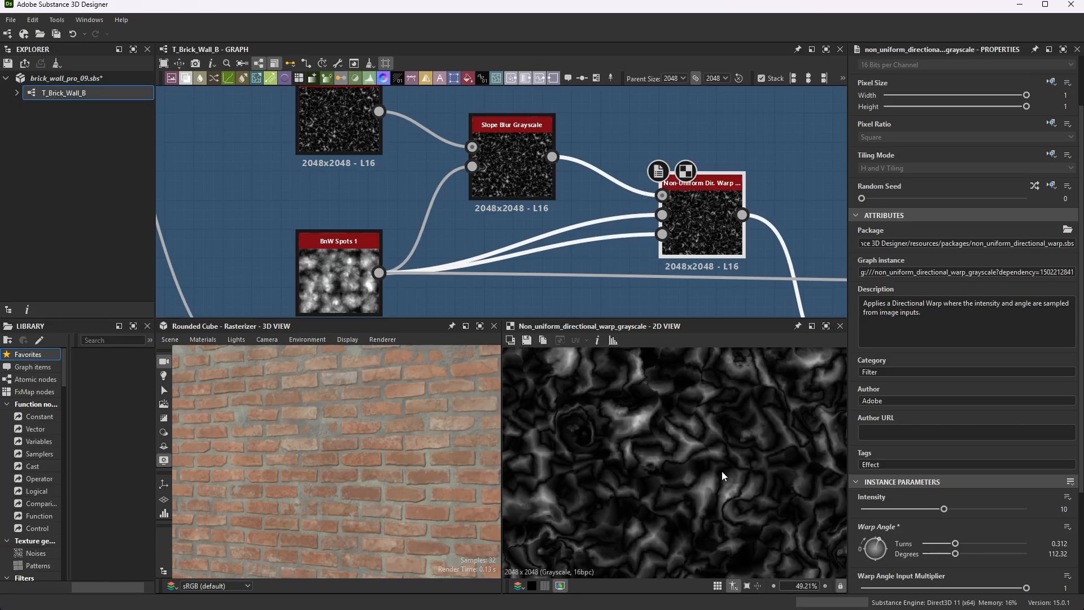
scroll(723, 473, up, 4)
scroll(725, 475, down, 6)
scroll(678, 480, up, 4)
scroll(696, 389, up, 4)
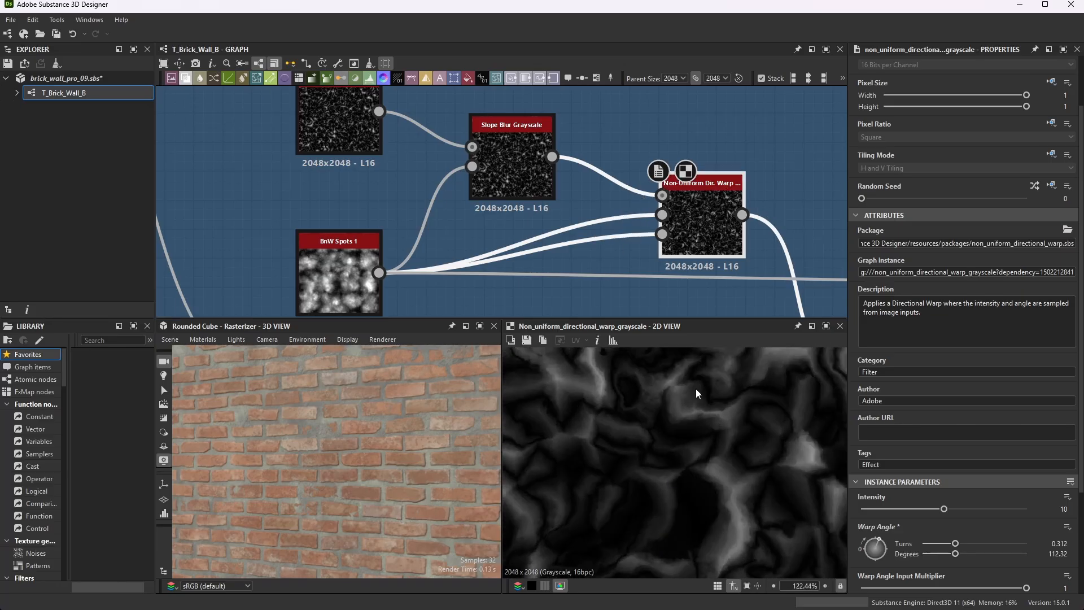
double_click(520, 174)
double_click(700, 224)
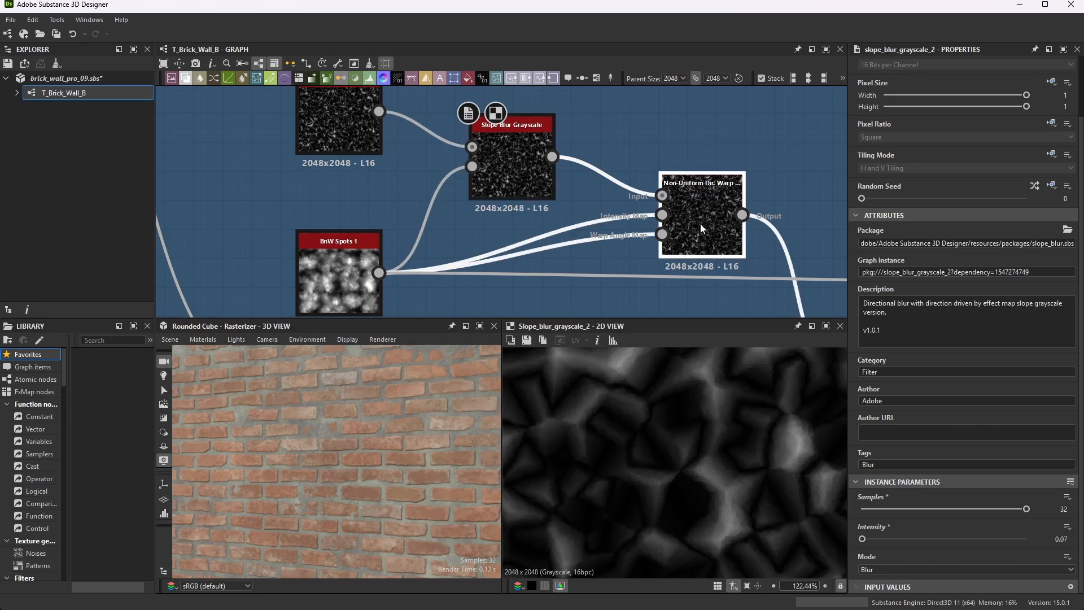
Follow the warp output to the second Blend node in Brick Details 2 and preview that Blend
scroll(356, 208, down, 5)
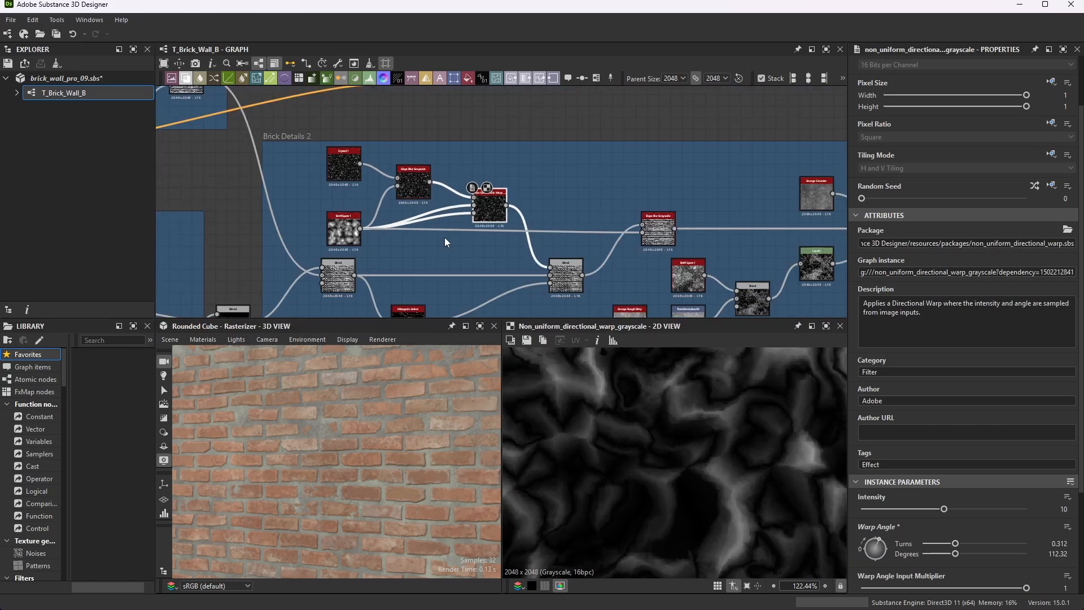
scroll(460, 216, up, 2)
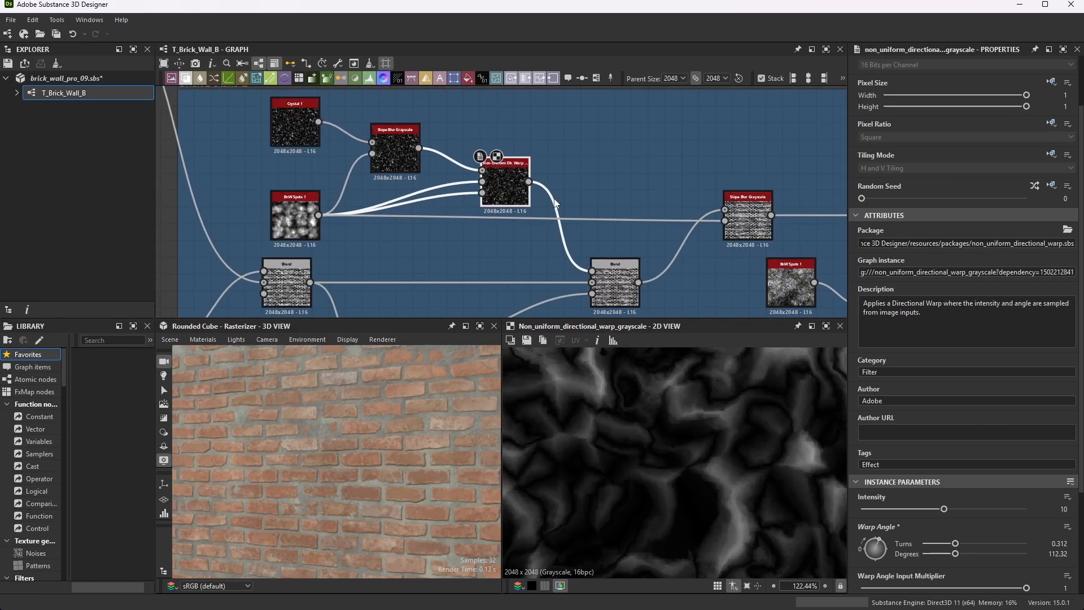
scroll(562, 160, down, 3)
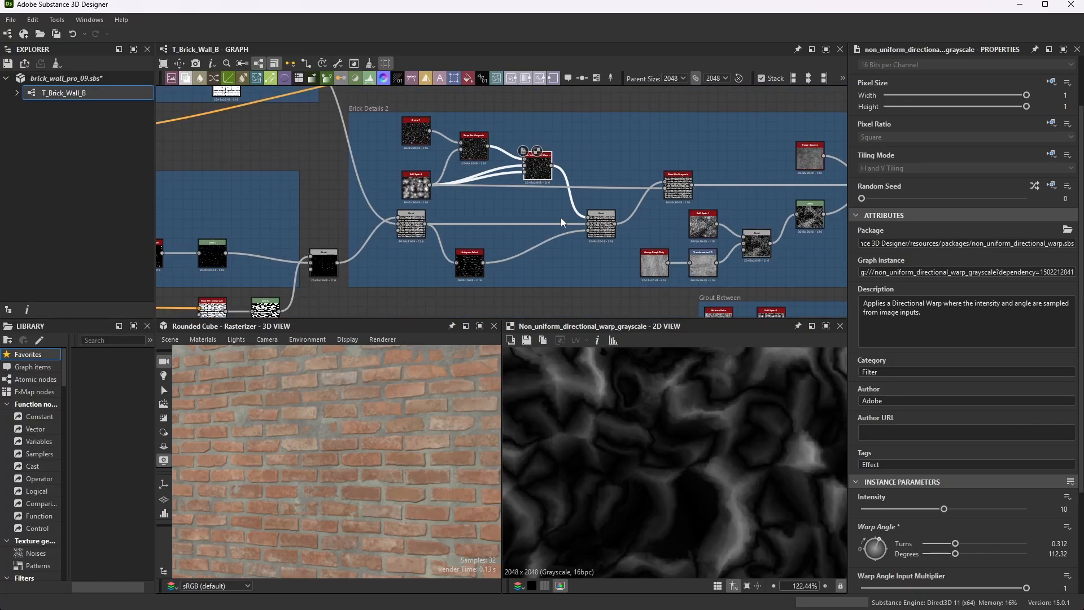
scroll(537, 169, up, 2)
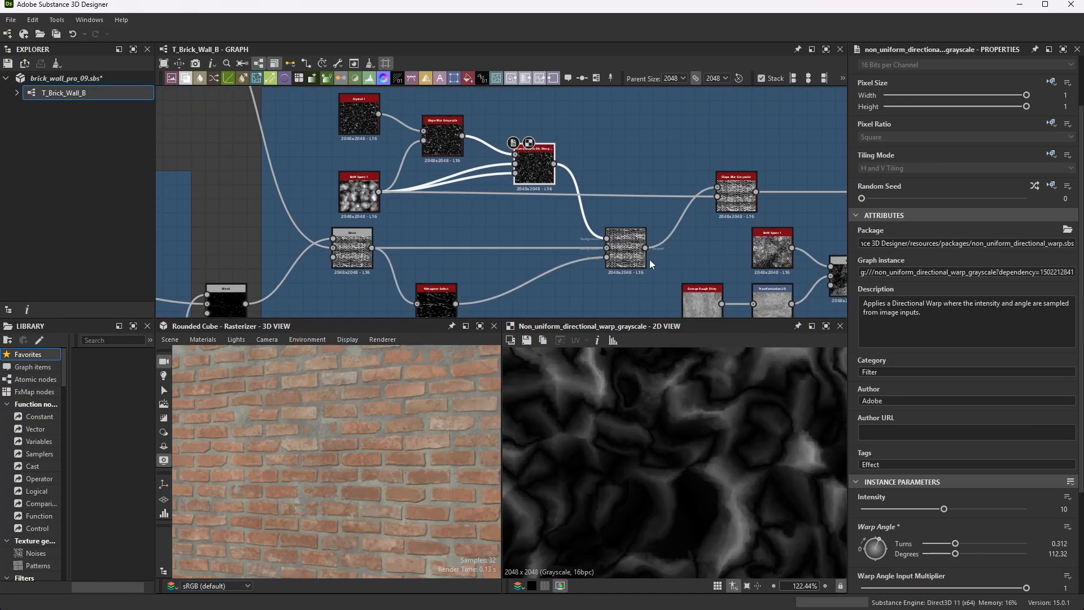
click(631, 255)
scroll(420, 217, up, 2)
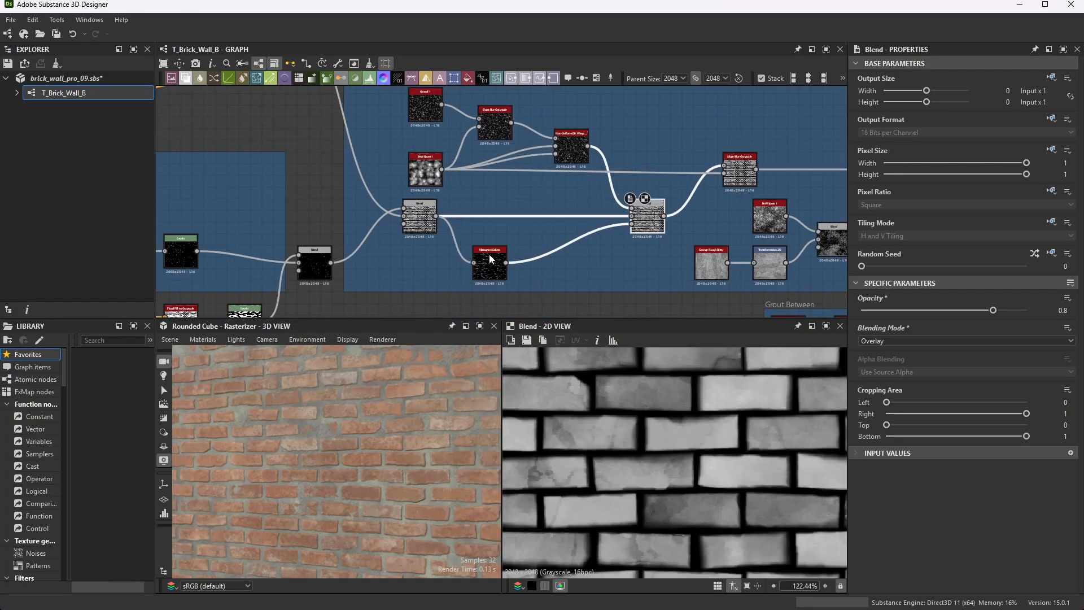
Preview the first Blend node, followed by the Histogram Select mask that it feeds
scroll(420, 218, up, 2)
click(446, 186)
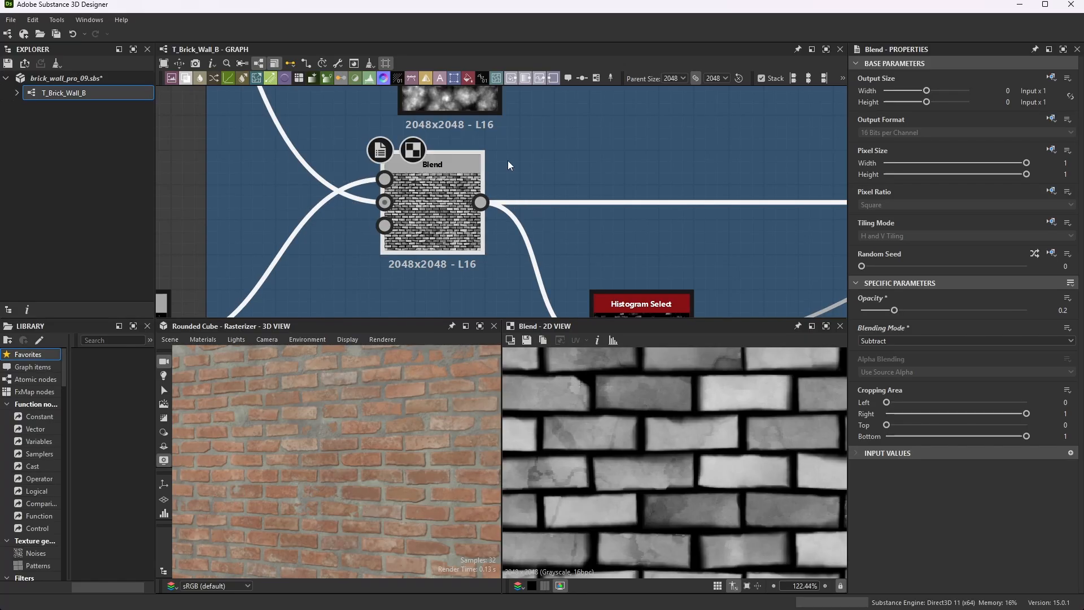
scroll(508, 160, down, 3)
scroll(578, 254, up, 2)
click(592, 226)
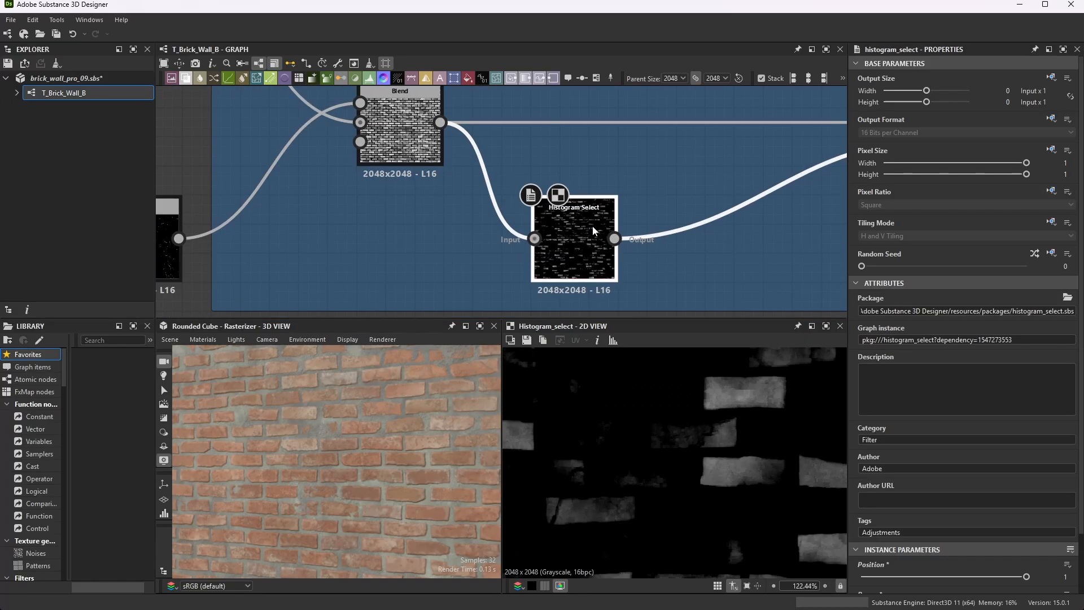
scroll(452, 218, down, 2)
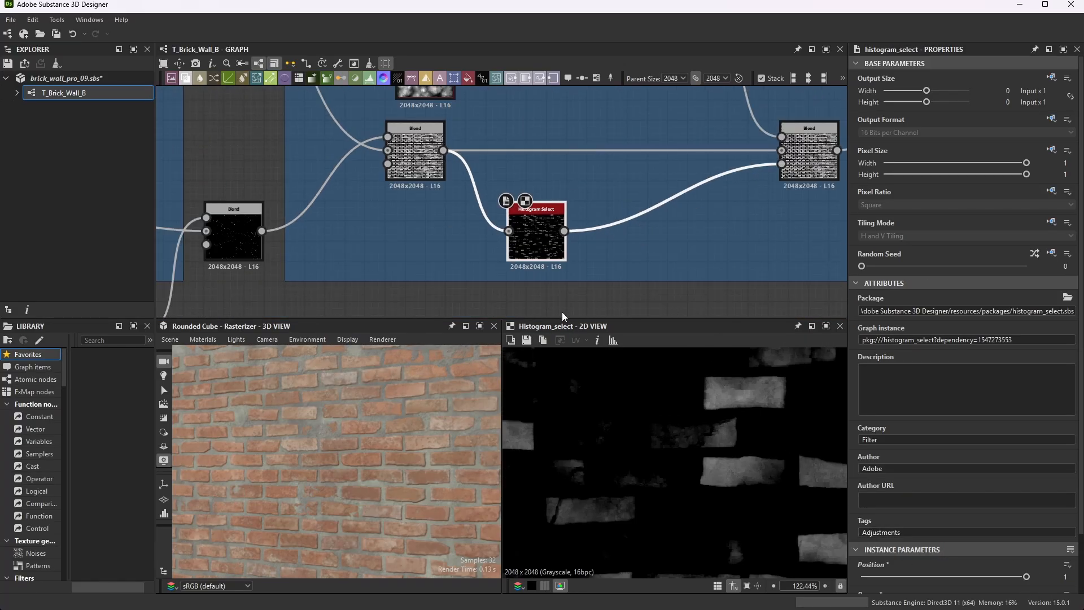
Review the Position, Range and Contrast of Histogram Select and inspect which bricks its mask isolates
scroll(477, 293, down, 3)
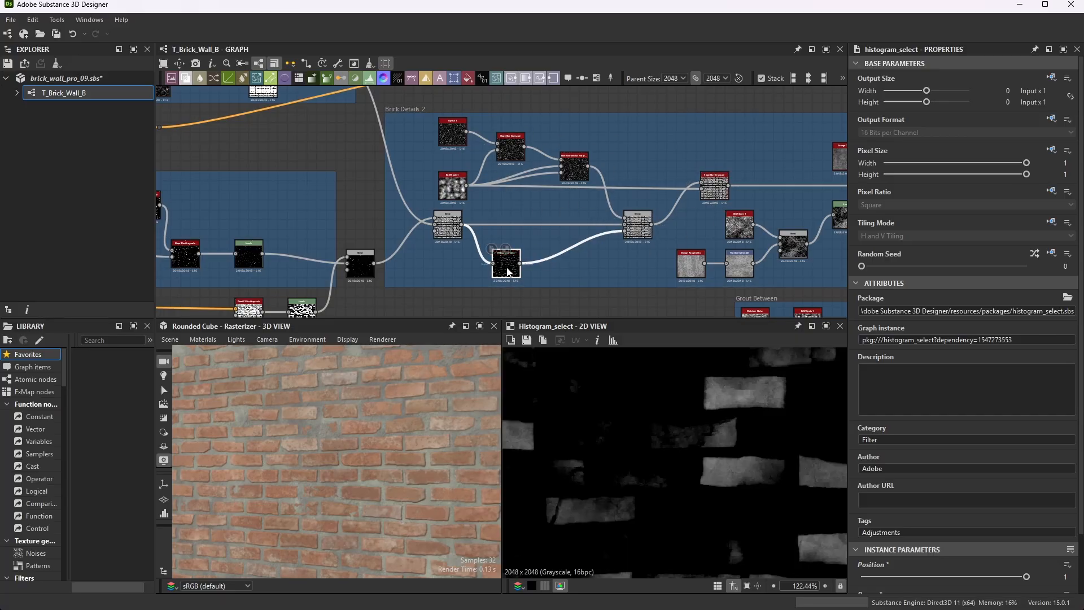
scroll(939, 484, down, 2)
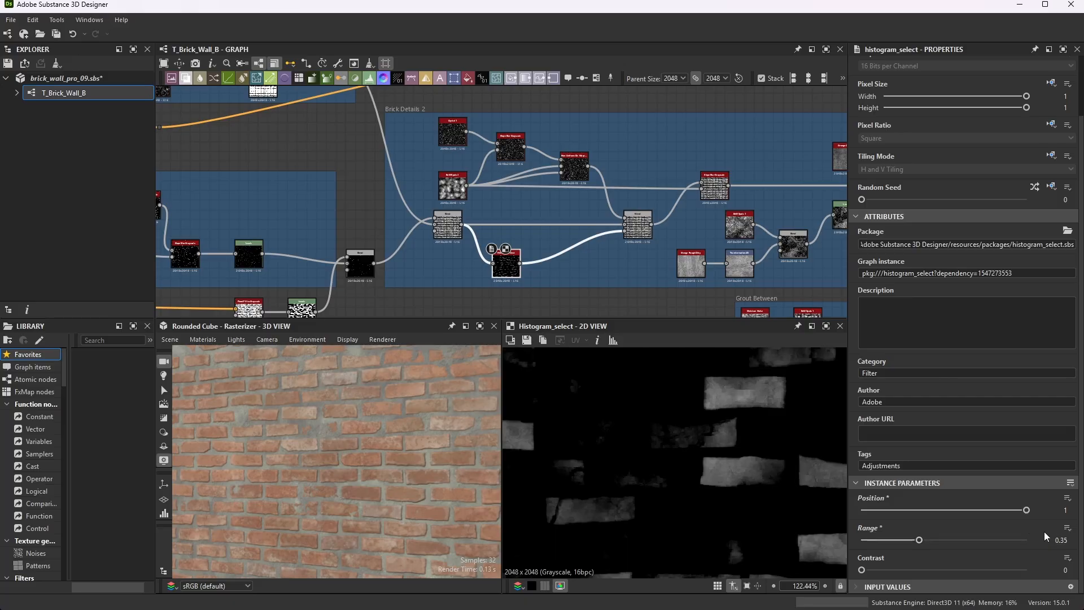
scroll(497, 257, up, 3)
scroll(751, 427, down, 3)
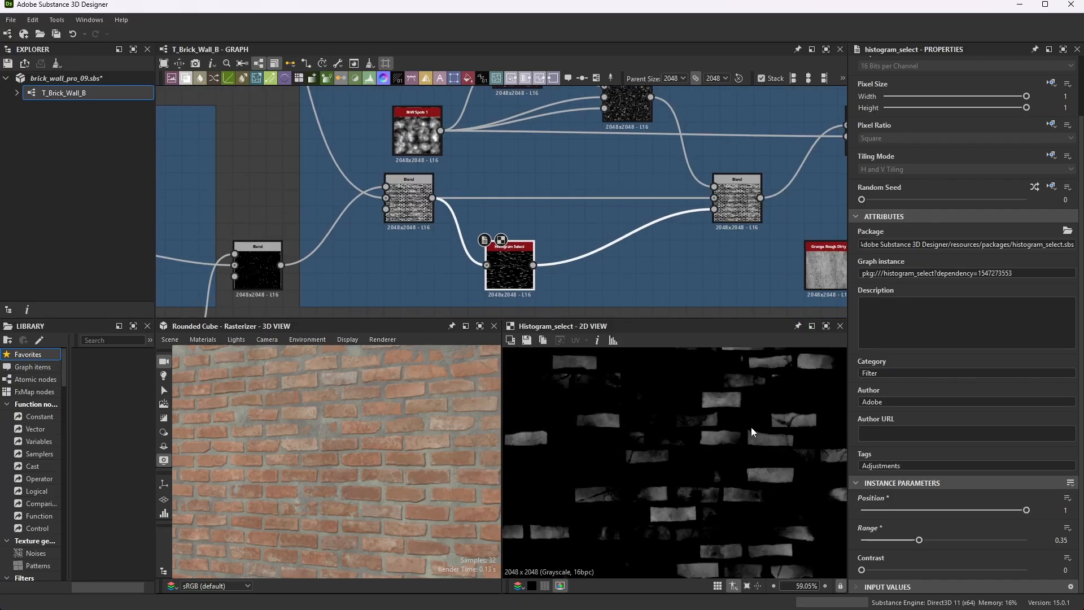
scroll(751, 427, up, 3)
scroll(728, 248, down, 2)
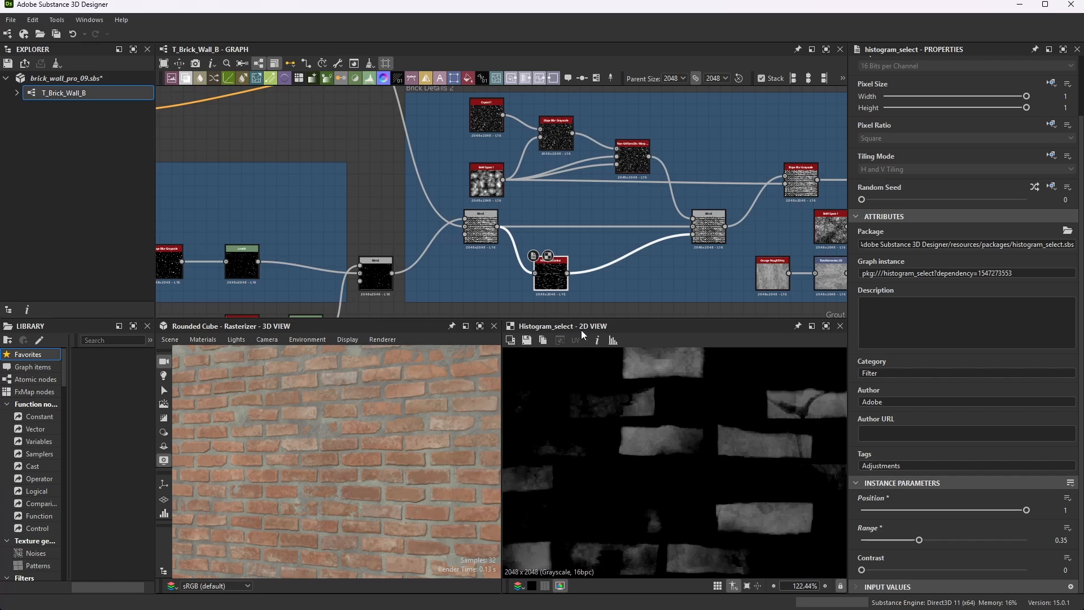
Preview the second Blend node again, checking its inputs, opacity and blending mode, and inspect the brick surfaces at several magnifications
click(710, 232)
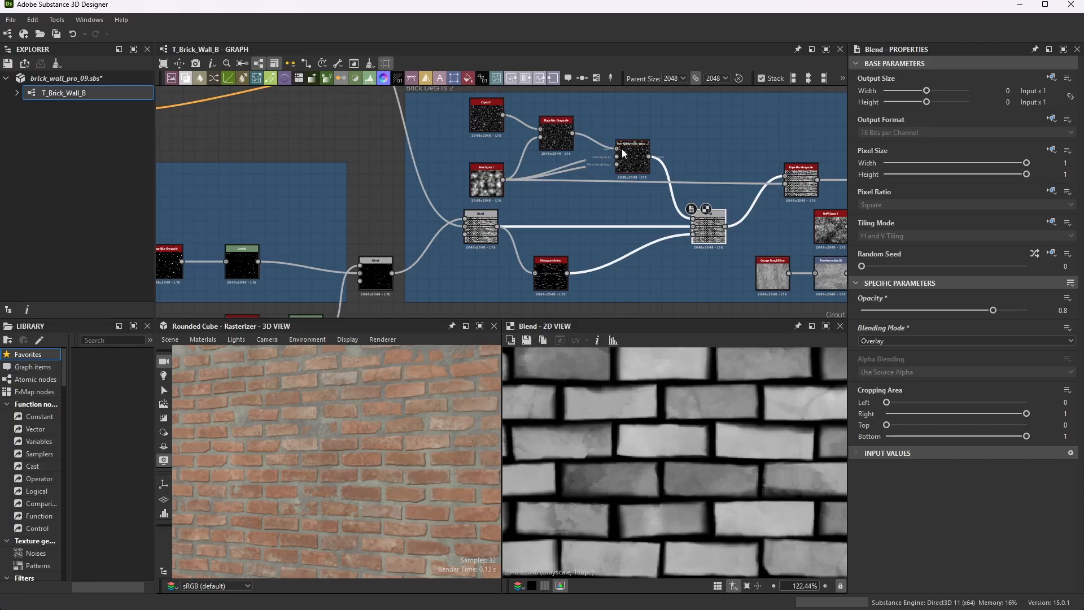
scroll(756, 220, up, 5)
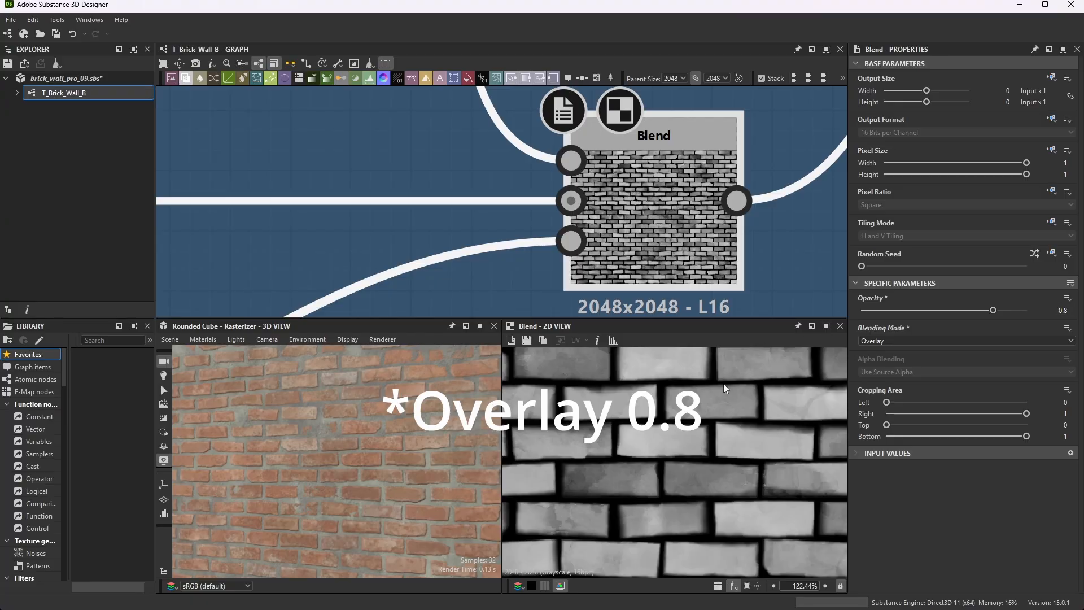
scroll(701, 470, down, 6)
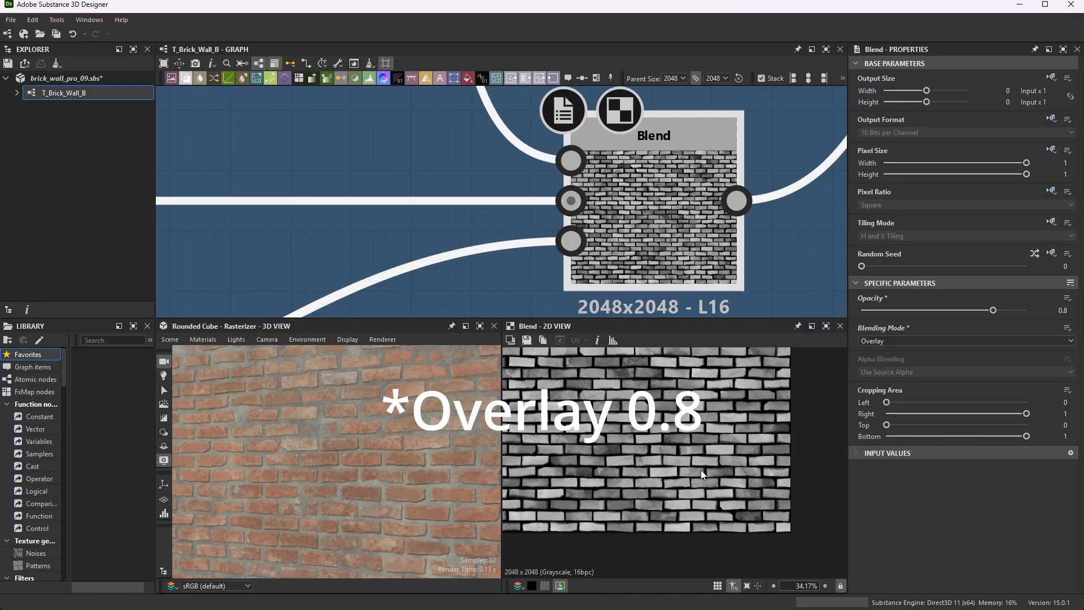
scroll(660, 461, up, 4)
scroll(669, 473, down, 3)
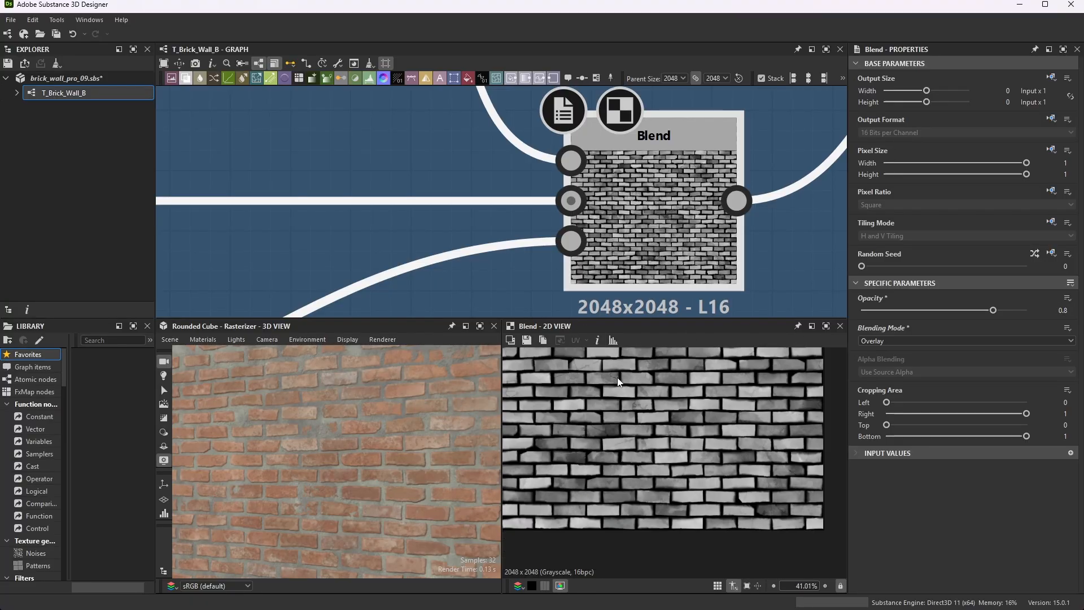
scroll(619, 390, up, 3)
scroll(690, 434, down, 1)
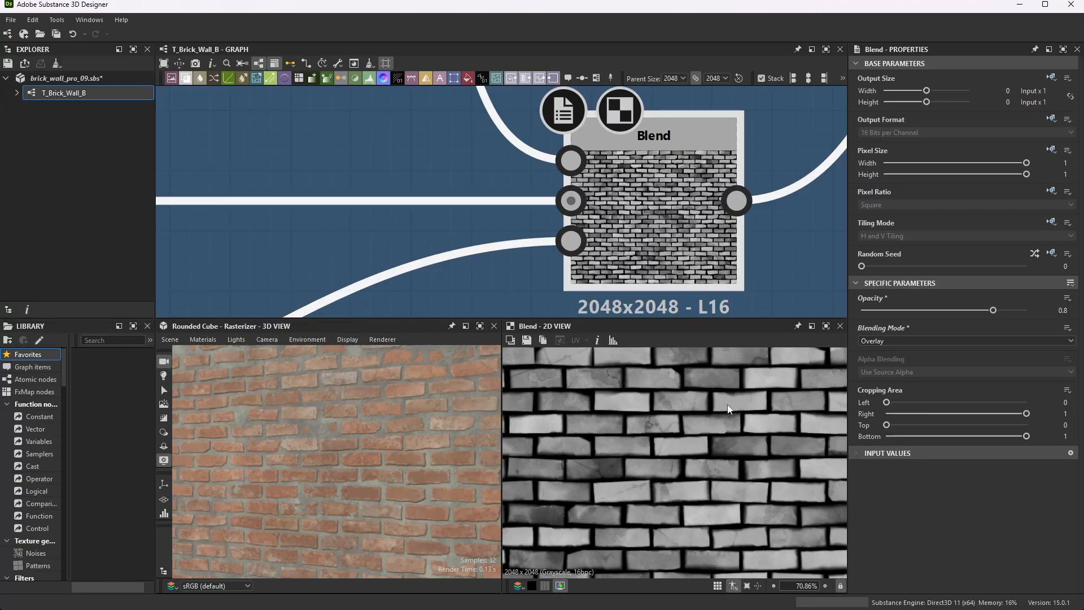
Trace the second Blend's output to the following Slope Blur Grayscale node and preview that node up close
scroll(538, 237, down, 5)
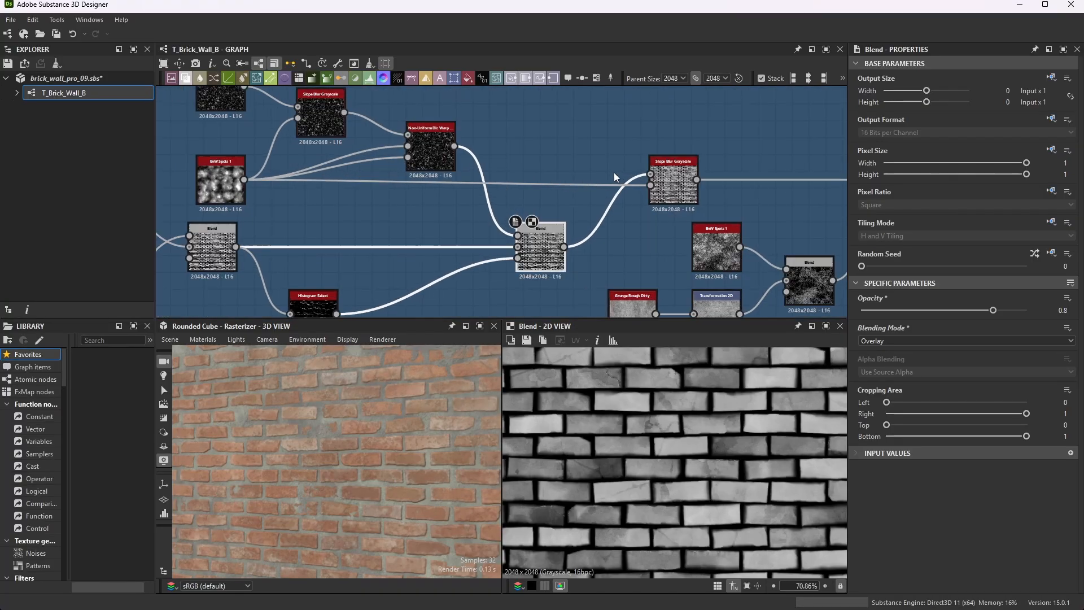
scroll(671, 173, up, 5)
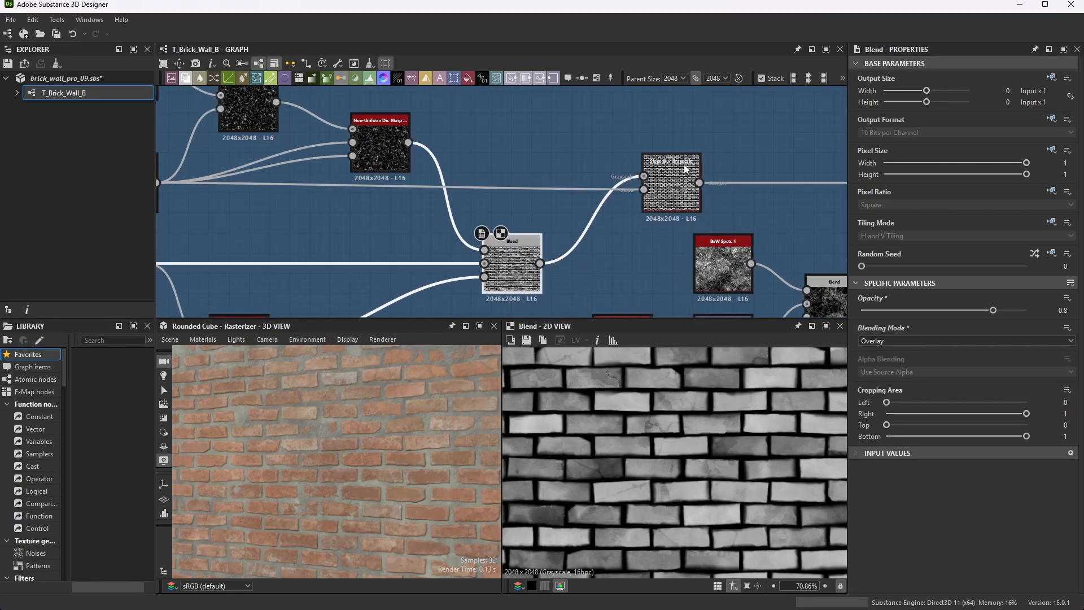
scroll(590, 164, down, 5)
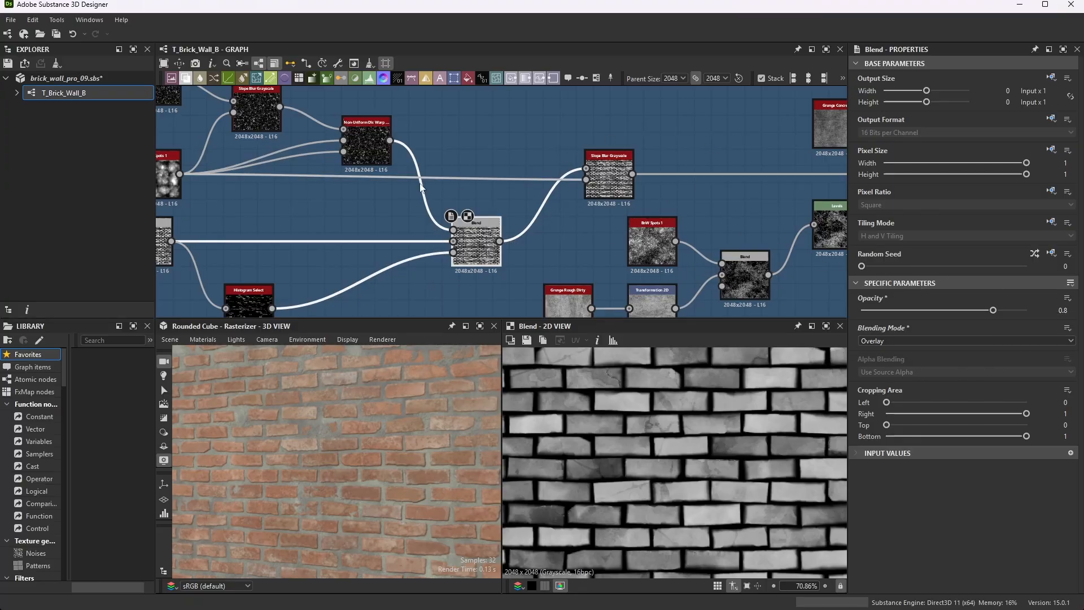
click(621, 184)
scroll(623, 175, up, 2)
scroll(624, 176, up, 3)
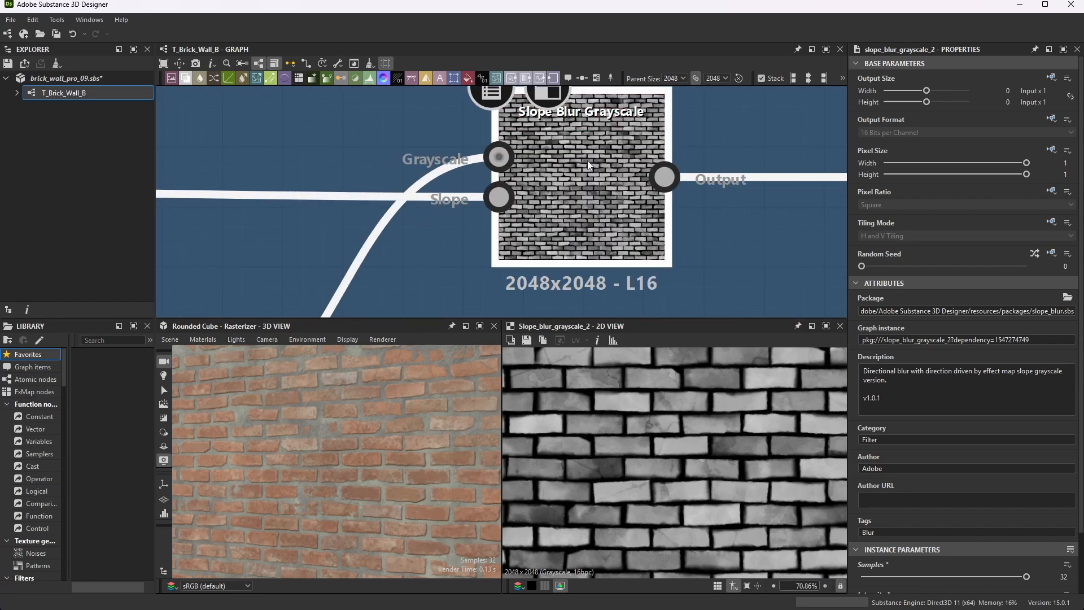
Trace the final Slope Blur Grayscale's slope input back to BnW Spots 1 and examine the blur's samples, intensity and mode
scroll(584, 178, down, 5)
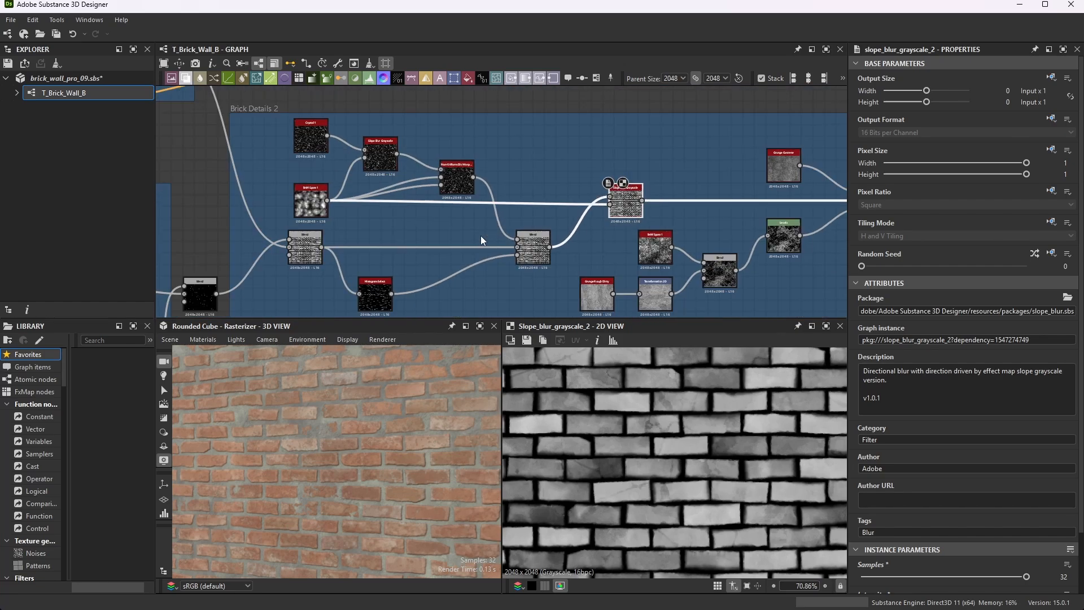
scroll(307, 203, up, 3)
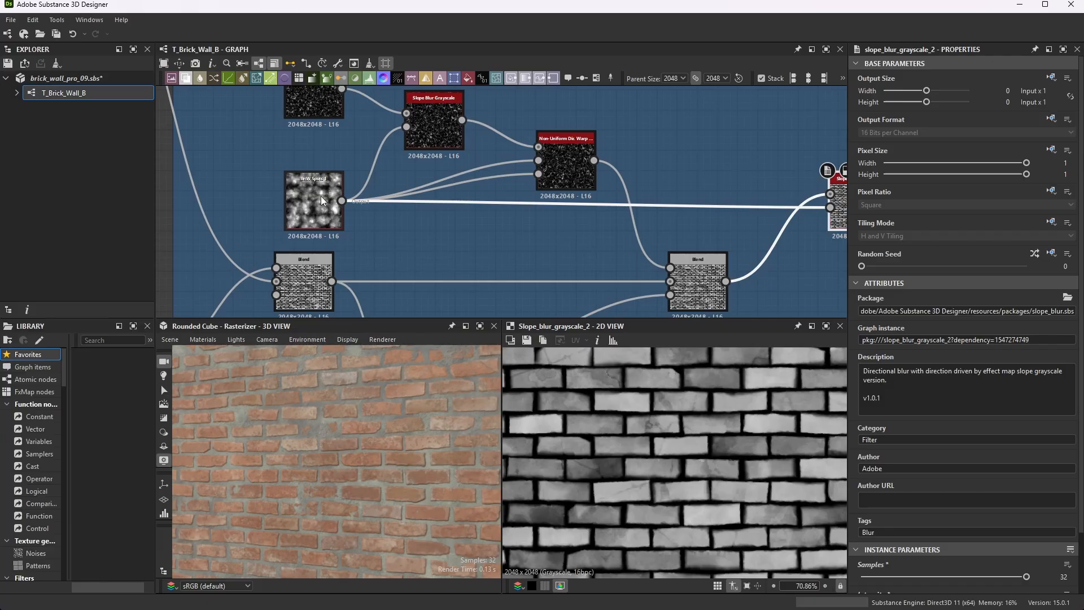
scroll(370, 199, down, 2)
scroll(721, 206, up, 3)
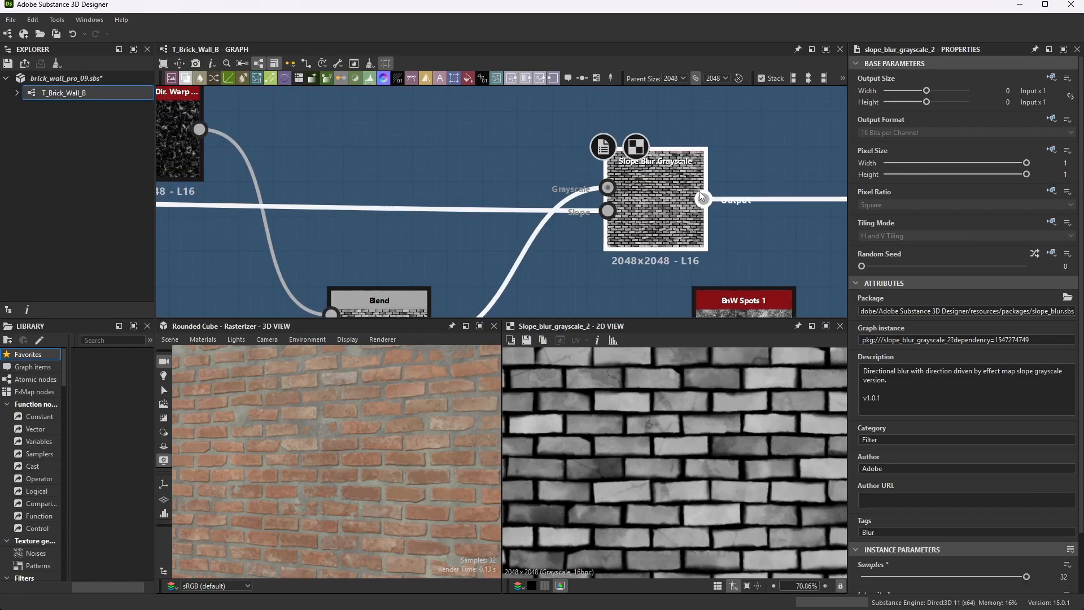
scroll(960, 524, down, 2)
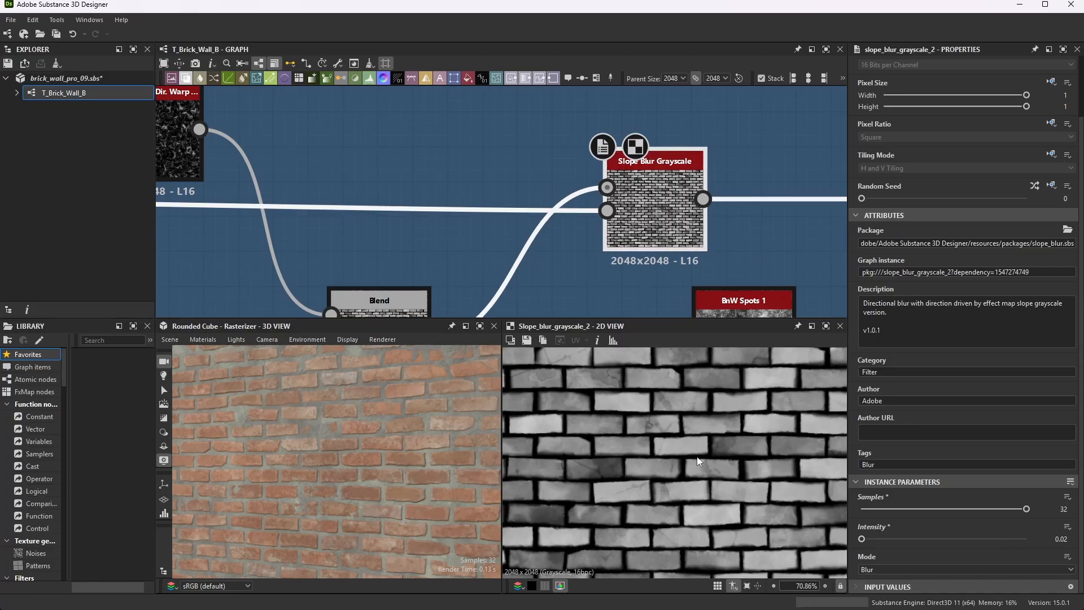
Inspect the final Slope Blur Grayscale's brick edges up close and follow its output across the graph
scroll(739, 444, up, 6)
scroll(744, 186, down, 4)
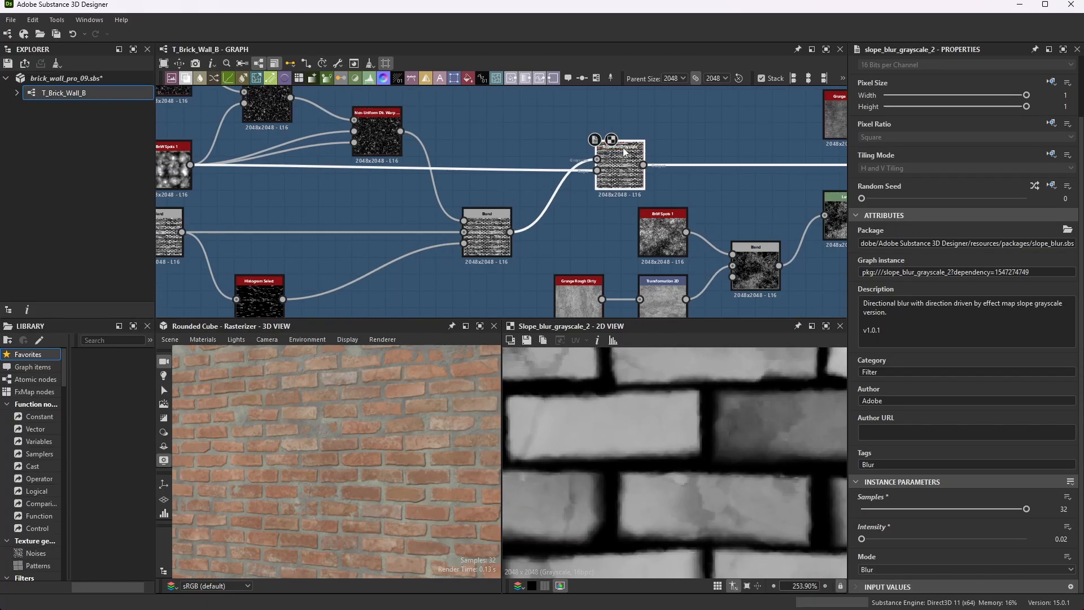
scroll(498, 191, down, 3)
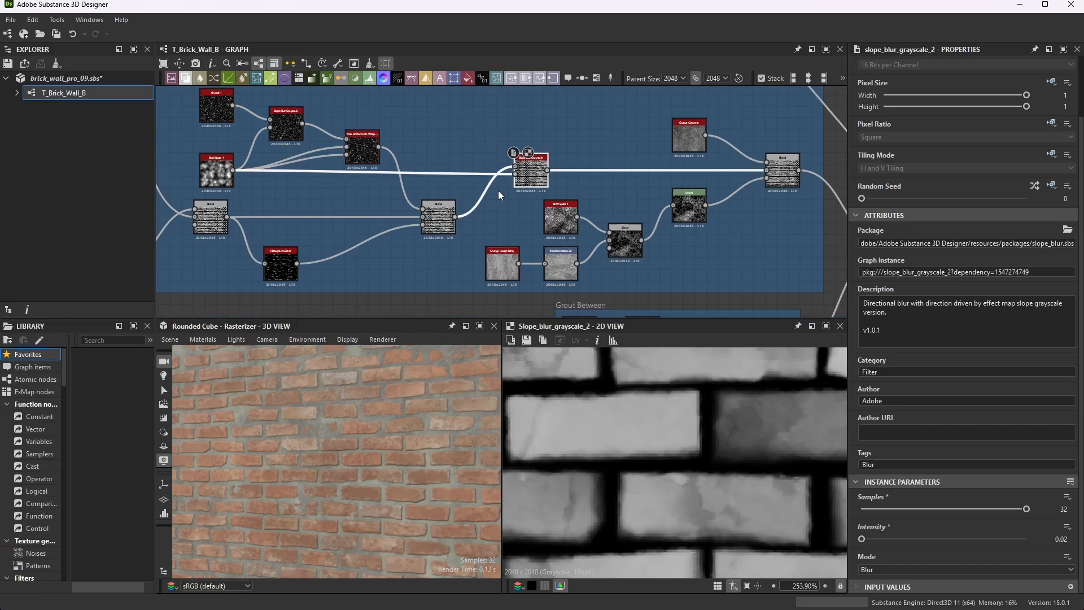
scroll(672, 173, up, 4)
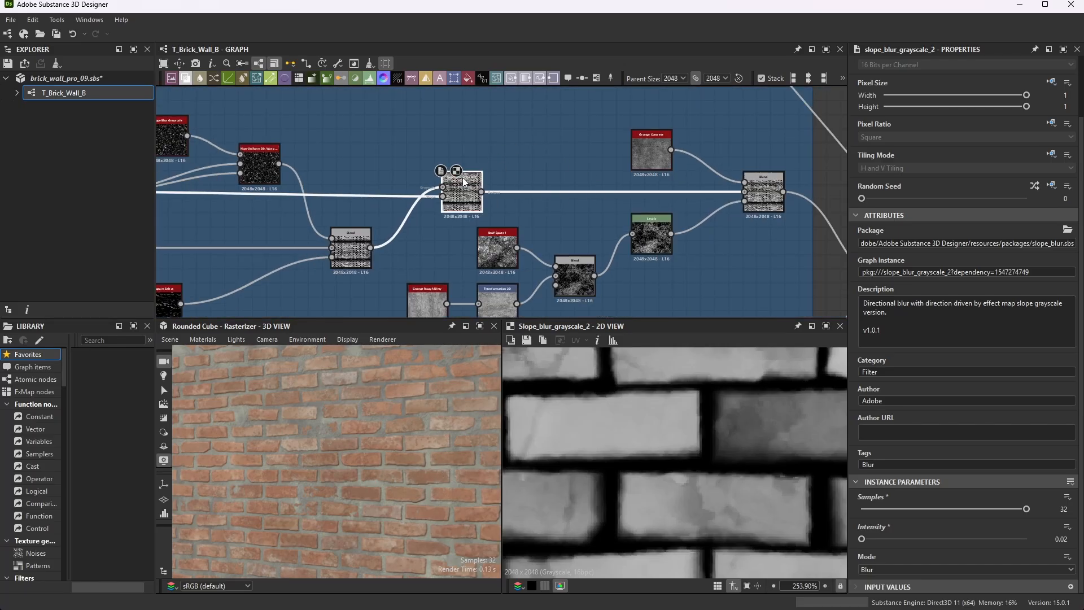
scroll(460, 198, up, 5)
scroll(490, 219, down, 4)
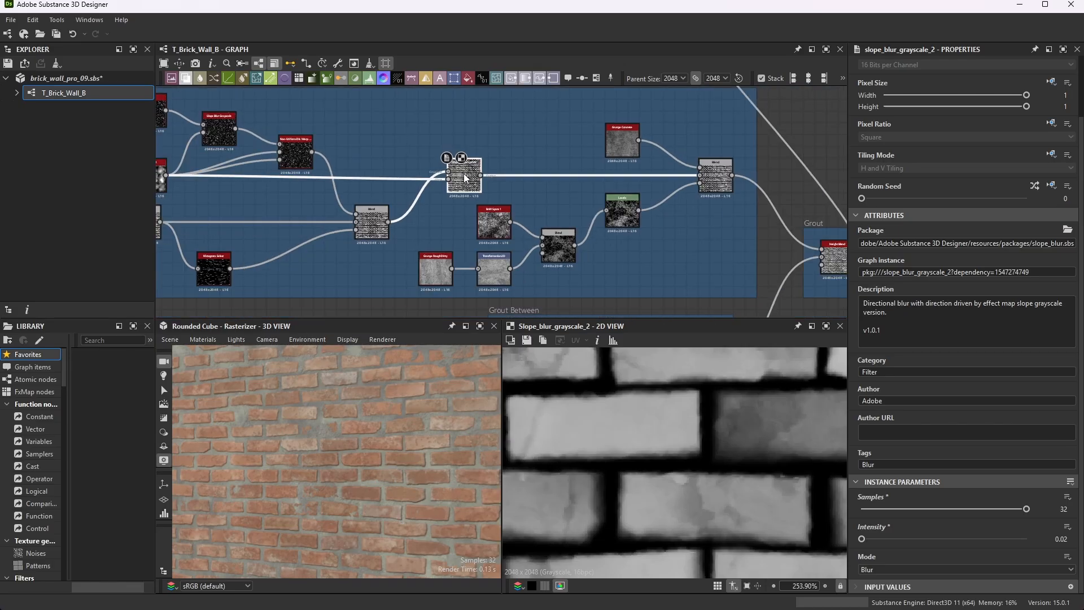
Preview the last Blend in the frame and check its opacity, blending mode and three inputs
scroll(726, 205, up, 4)
click(717, 178)
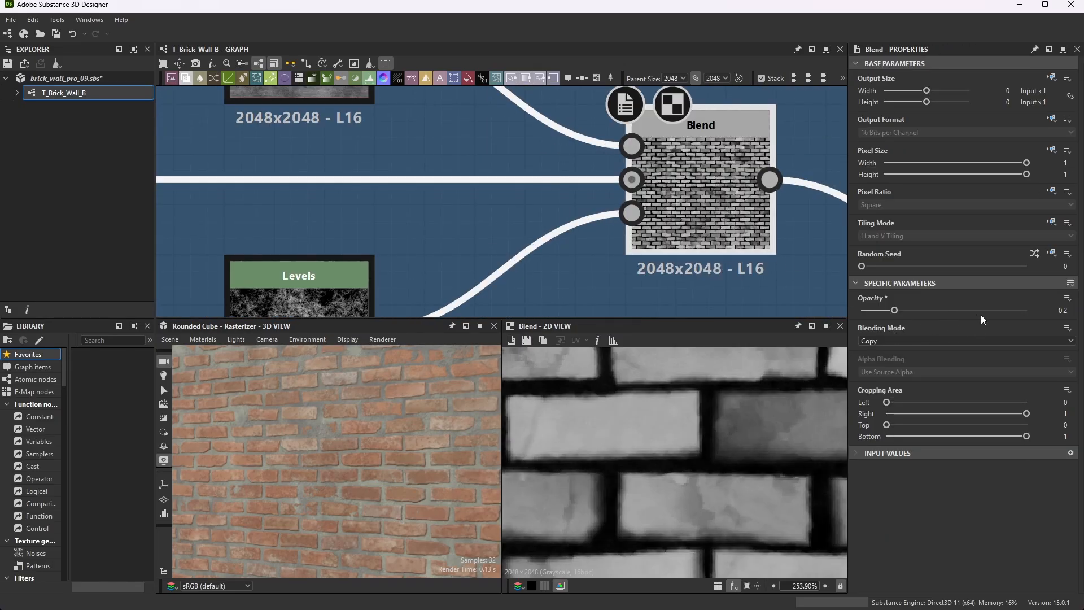
scroll(638, 223, down, 3)
scroll(672, 242, up, 1)
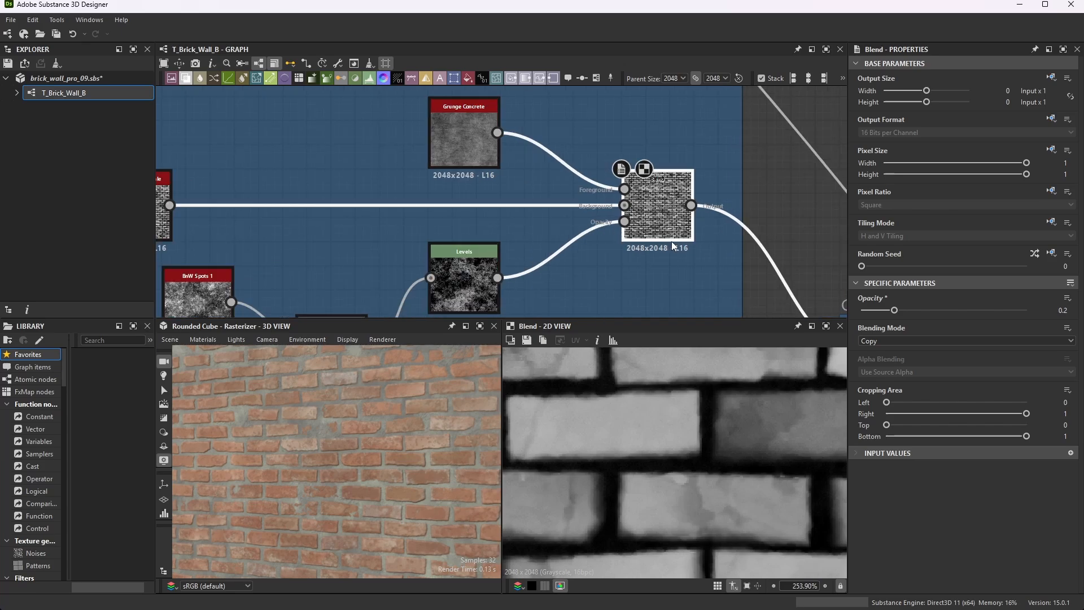
Preview the Grunge Concrete foreground, review its instance parameters, and check the Slope Blur Grayscale feeding the same Blend
double_click(473, 130)
scroll(963, 510, down, 5)
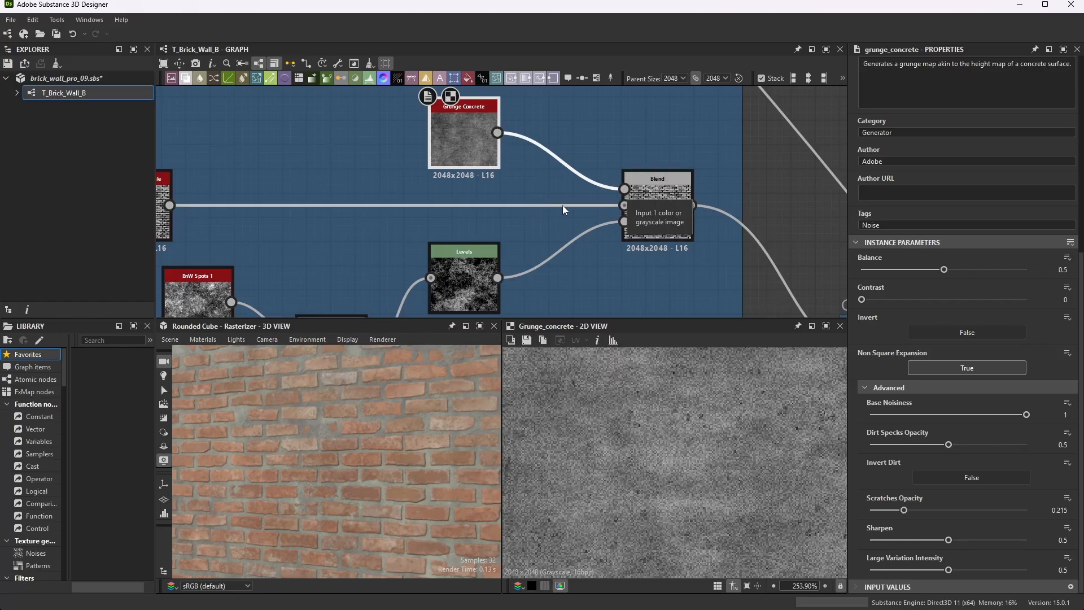
scroll(340, 186, down, 3)
scroll(195, 189, up, 3)
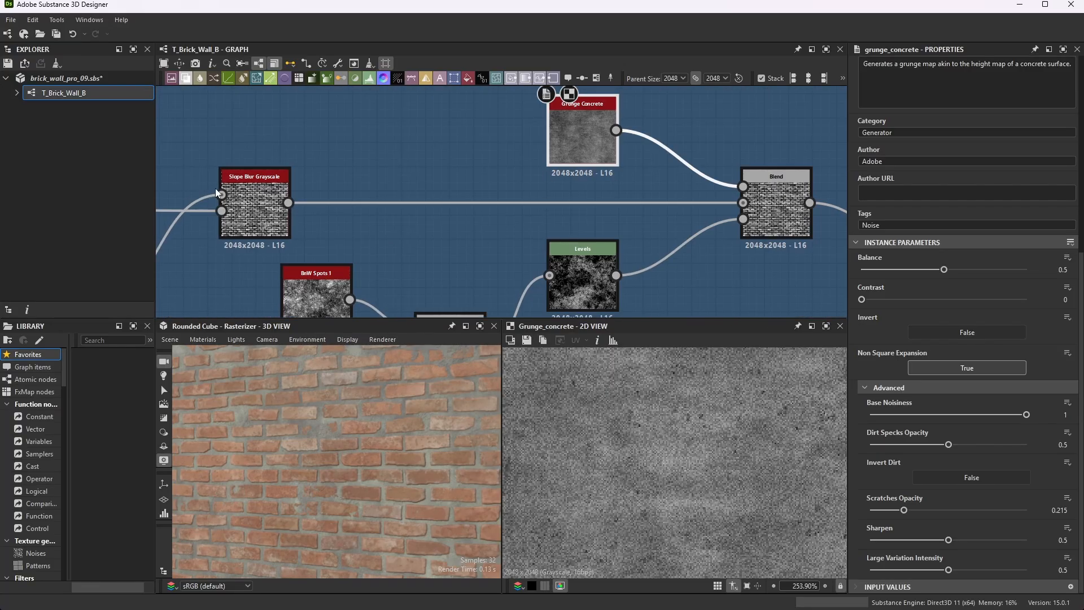
scroll(683, 224, down, 3)
scroll(760, 227, up, 4)
Preview the last Blend again and trace its opacity input through Levels back to the noise and grunge nodes
double_click(743, 200)
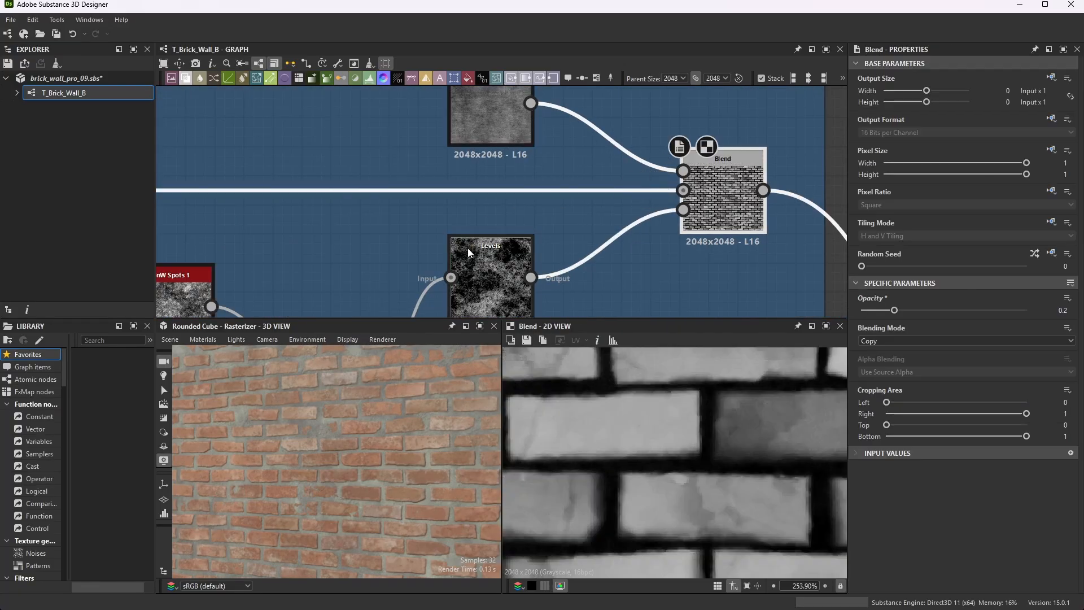
scroll(530, 138, down, 3)
scroll(528, 141, up, 2)
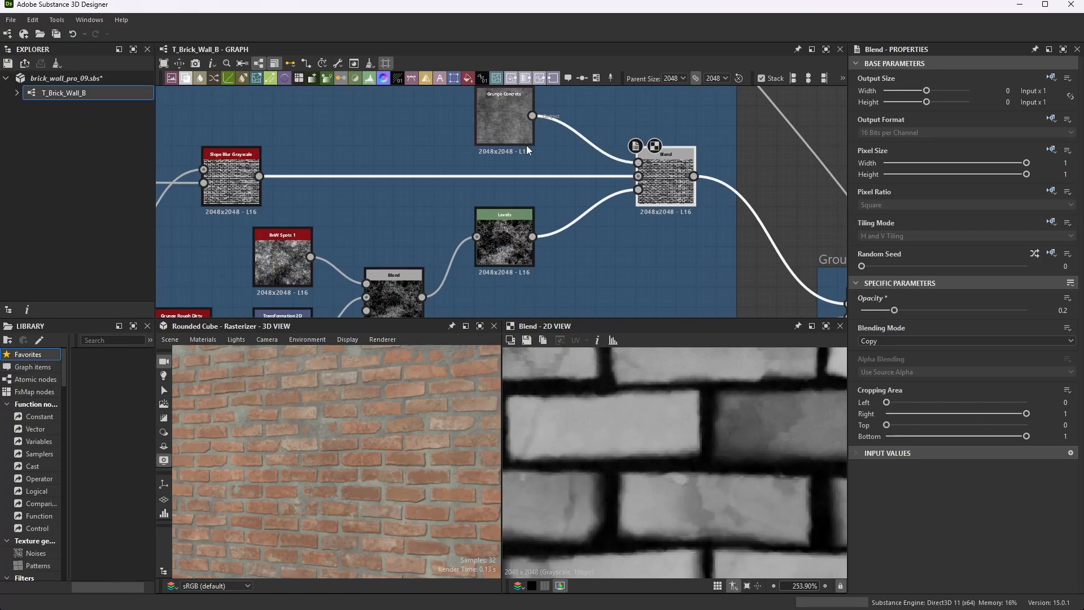
scroll(626, 165, down, 3)
scroll(324, 260, up, 4)
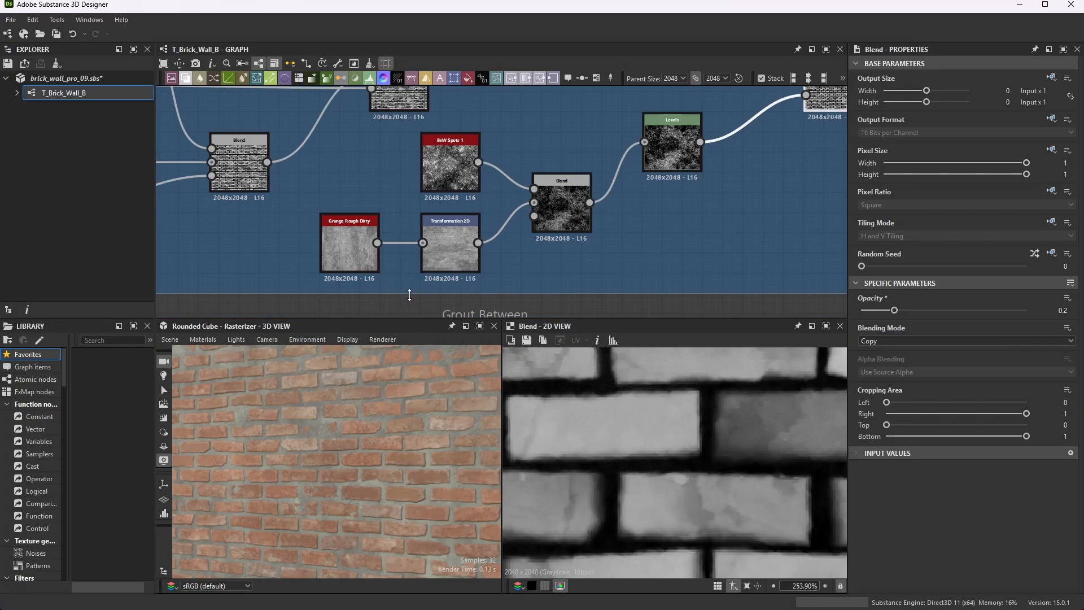
Preview the whole Grunge Rough Dirty texture and compare it with the Transformation 2D result and settings
double_click(330, 208)
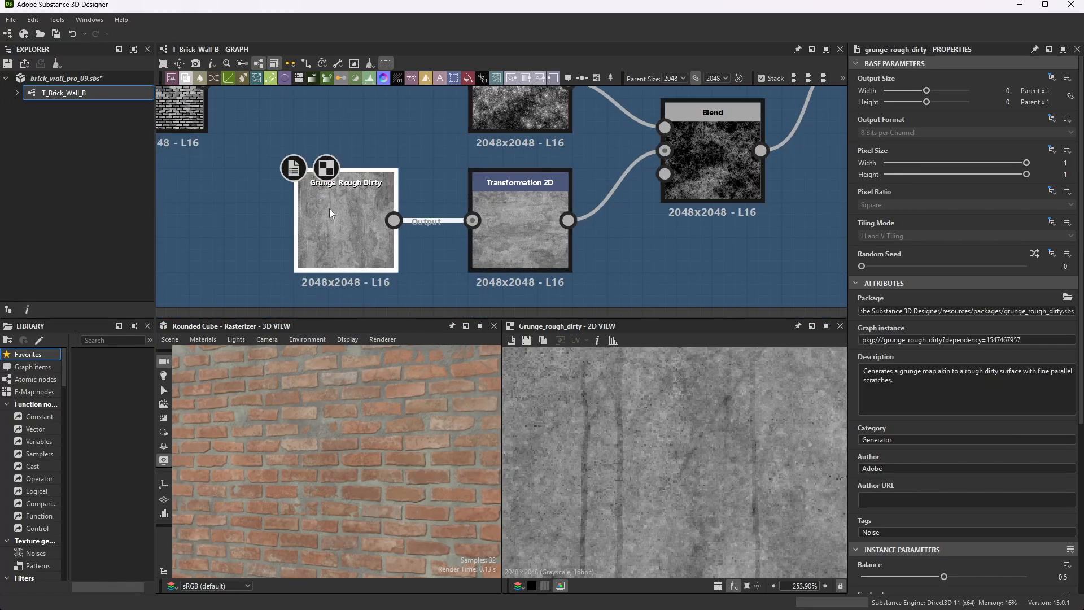
scroll(719, 448, down, 10)
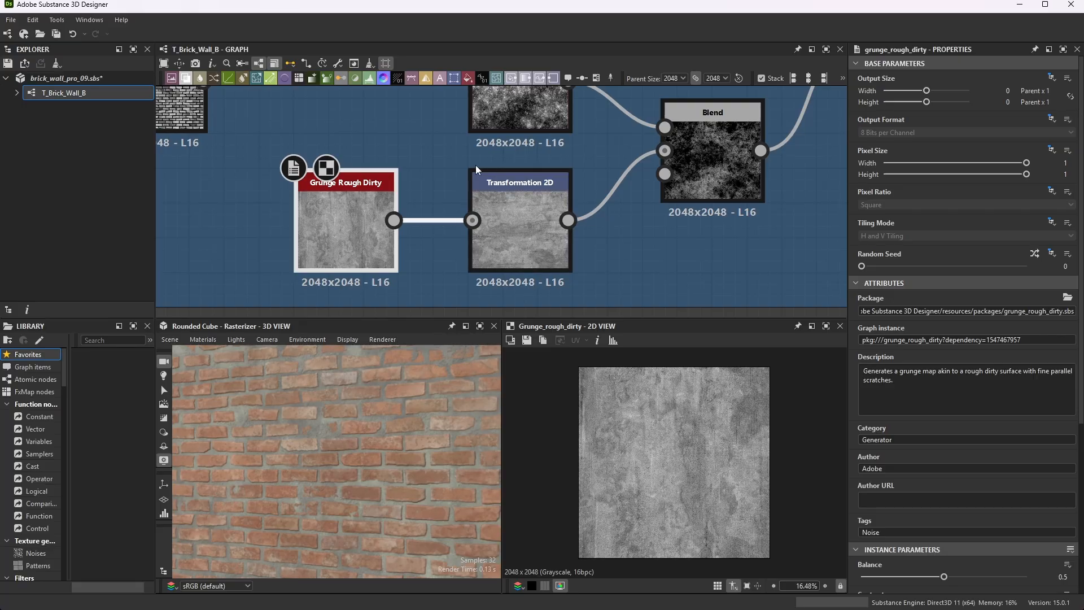
double_click(532, 214)
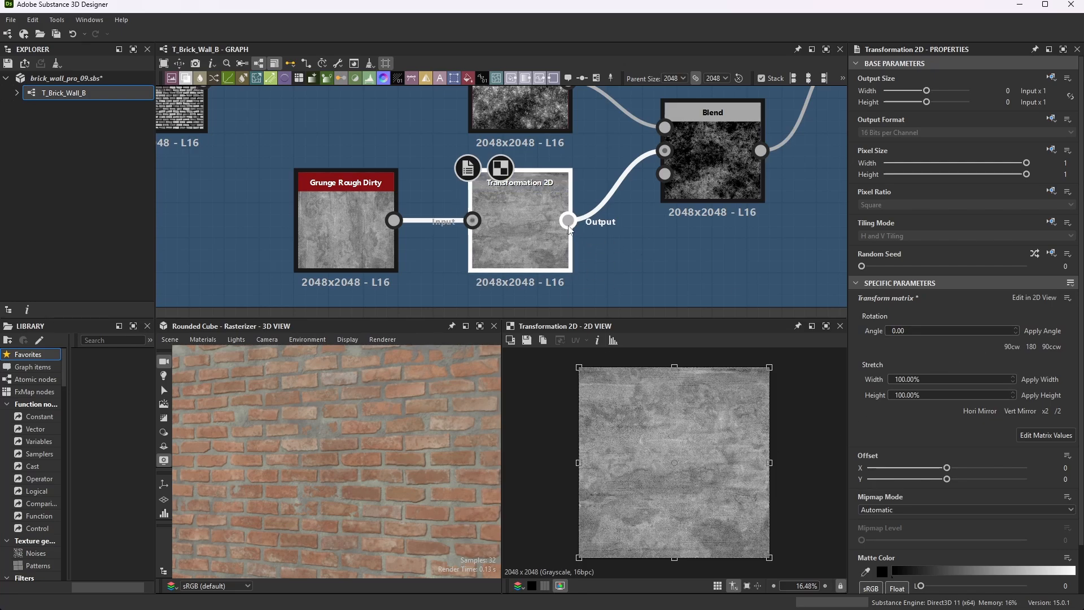
scroll(546, 192, down, 1)
middle_drag(547, 190, 508, 262)
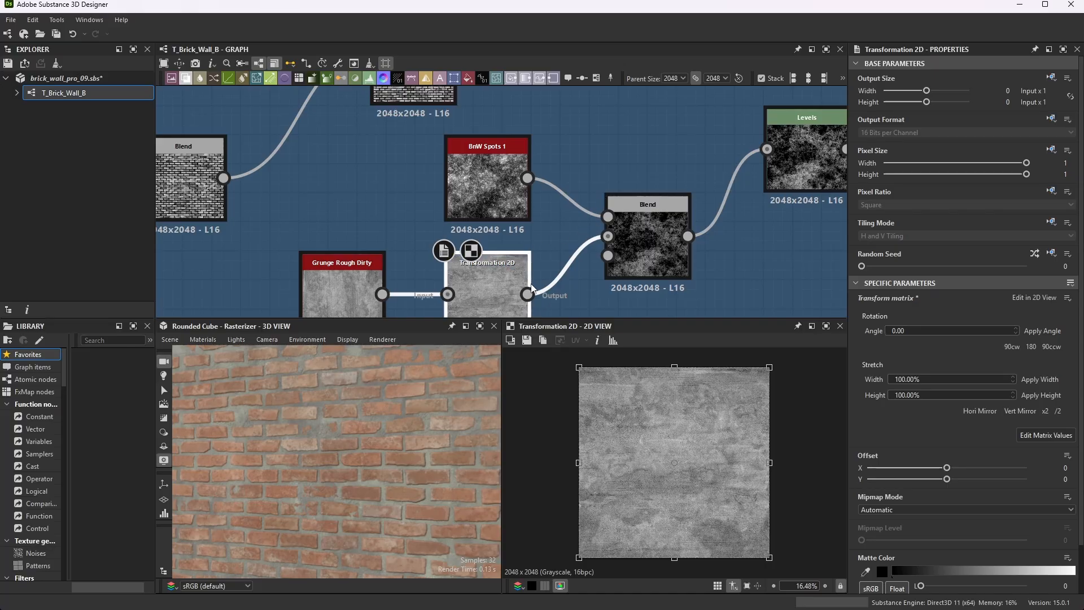
Check the mask Blend's blending mode, and preview its BnW Spots 1 foreground with the random seed, scale and roughness
click(657, 231)
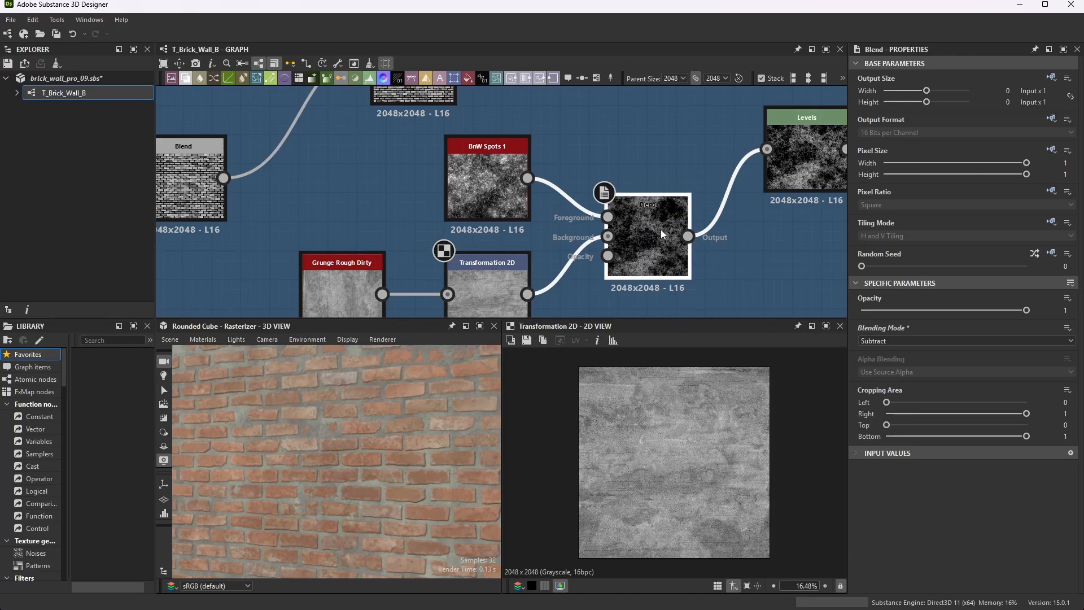
click(490, 166)
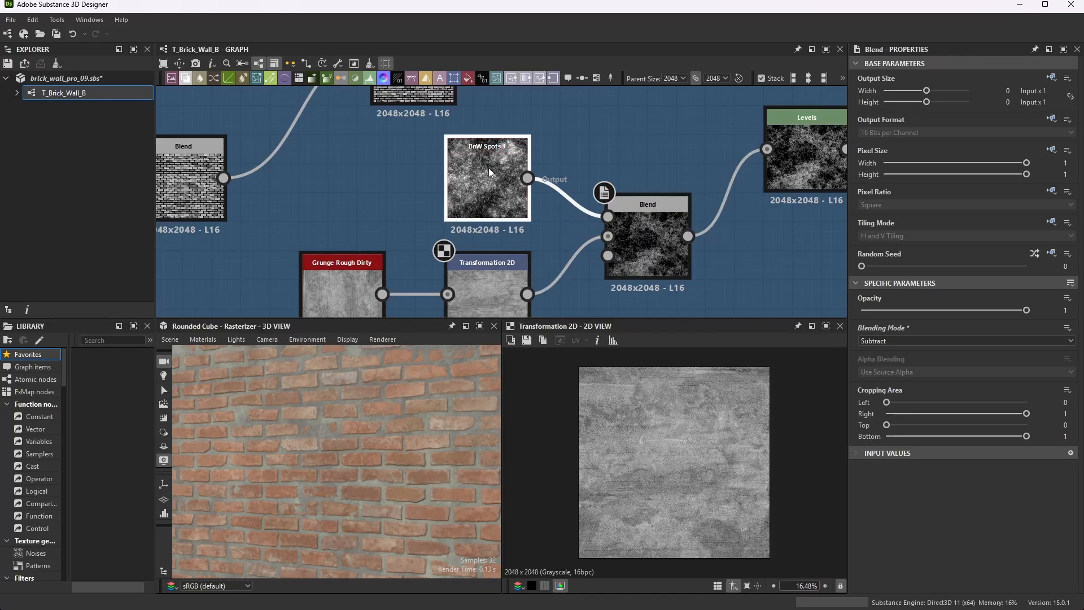
scroll(902, 490, down, 2)
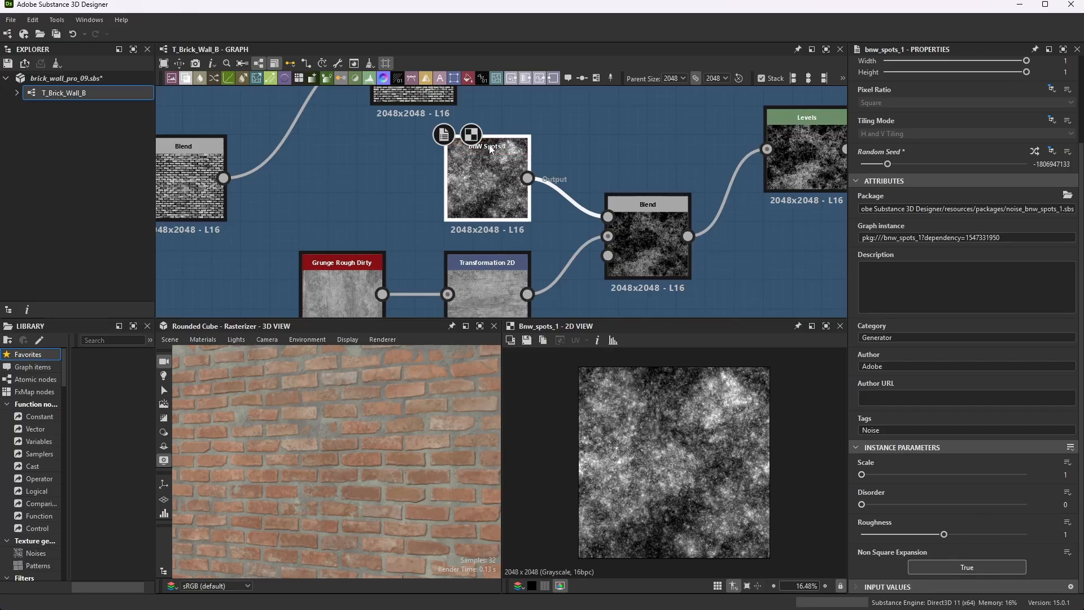
scroll(536, 188, up, 2)
scroll(506, 175, down, 2)
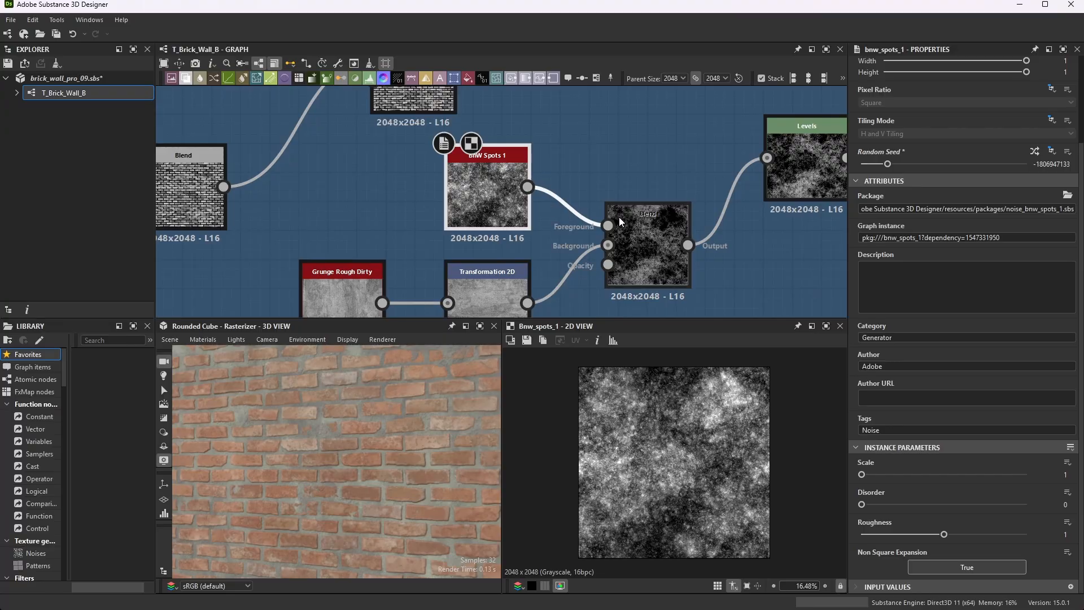
Preview the mask Blend combining BnW Spots 1 with the transformed grunge and examine its Subtract result
scroll(650, 237, down, 1)
scroll(667, 243, up, 2)
click(681, 243)
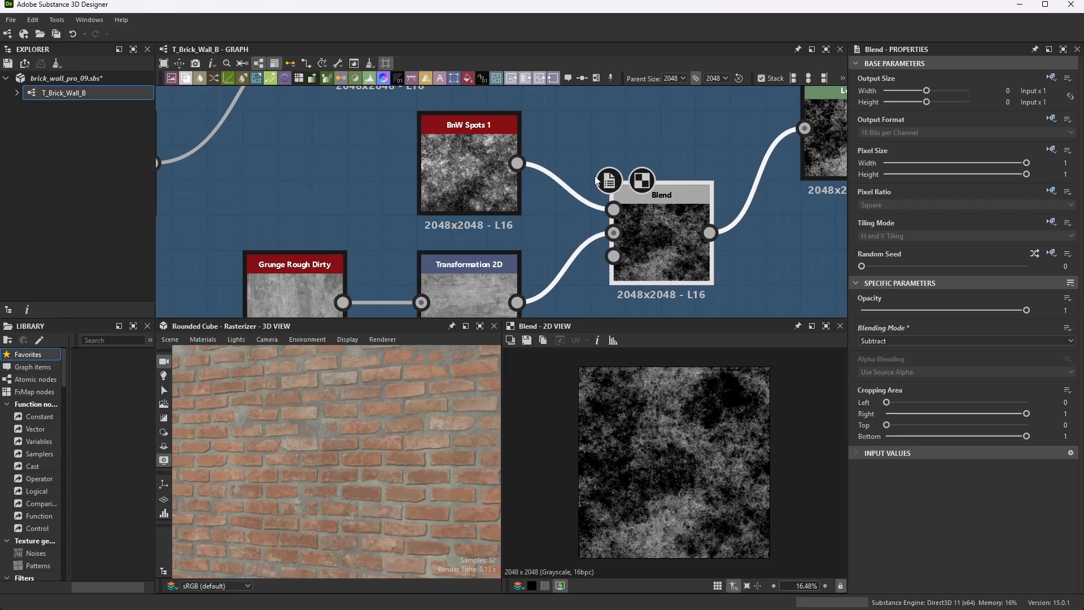
scroll(683, 195, down, 2)
click(591, 205)
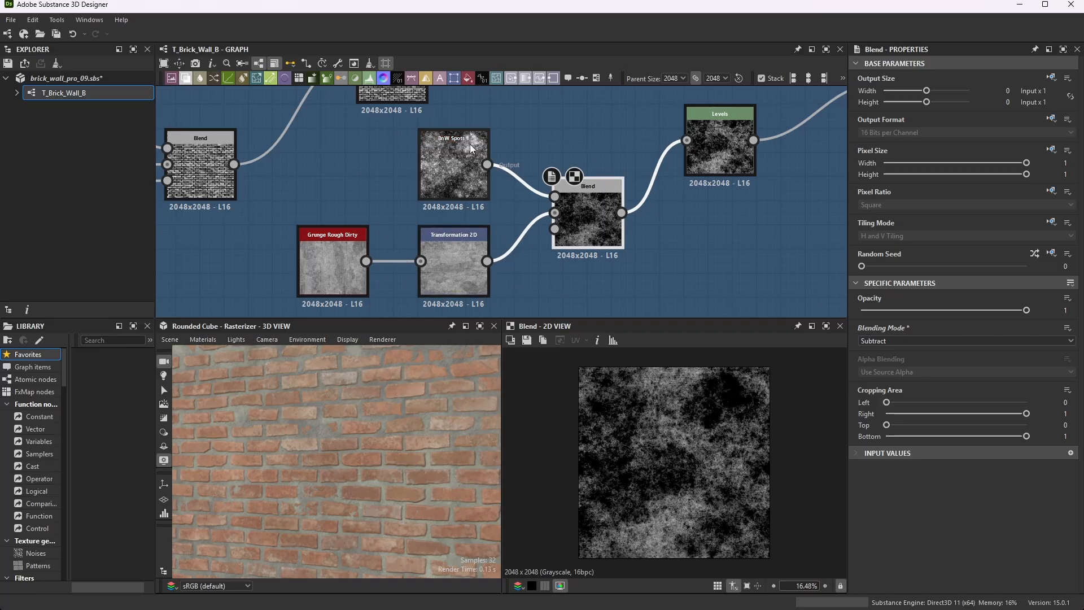
Preview the Levels node and review its settings both as a histogram and as numeric level values
click(723, 139)
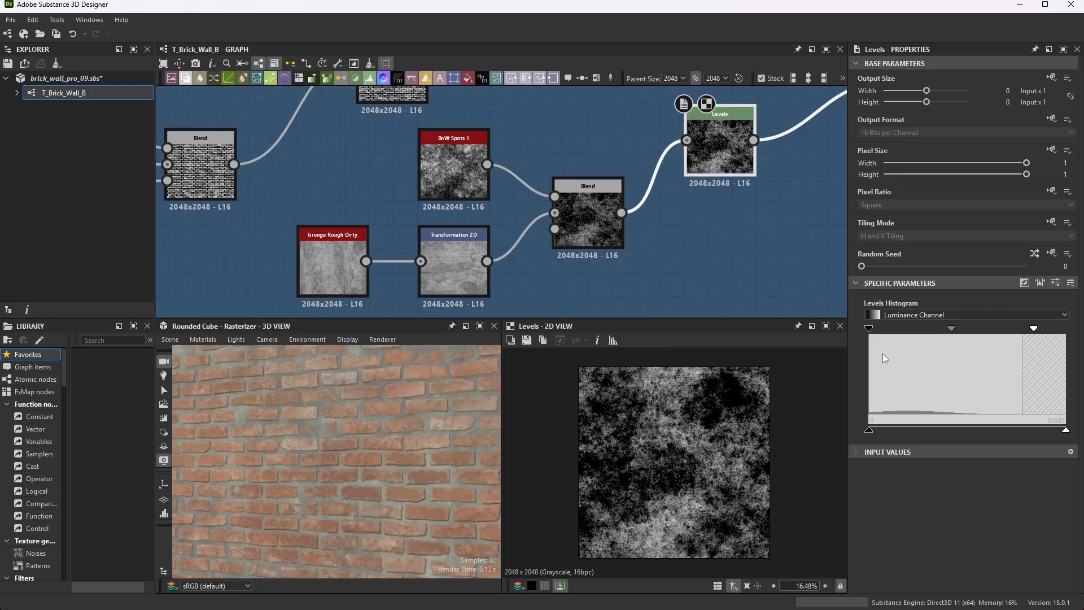
scroll(679, 258, up, 5)
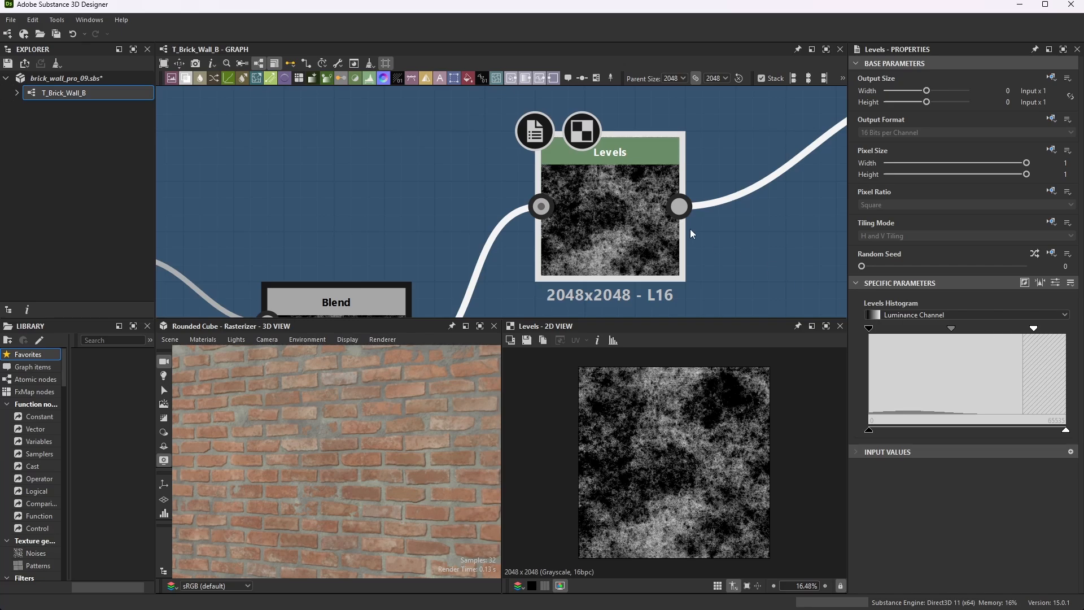
click(1056, 283)
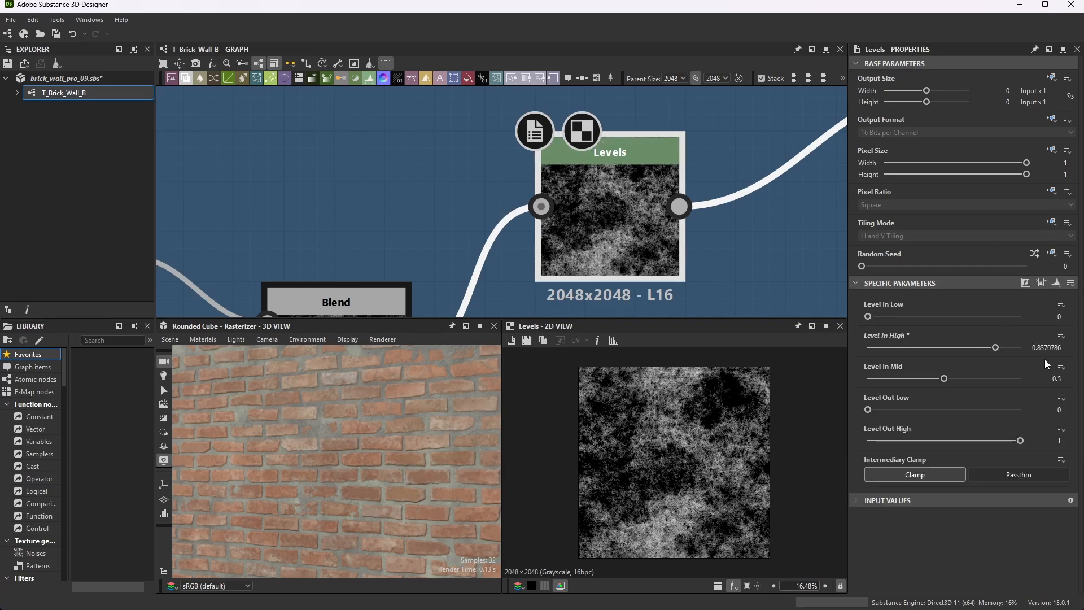
click(1056, 282)
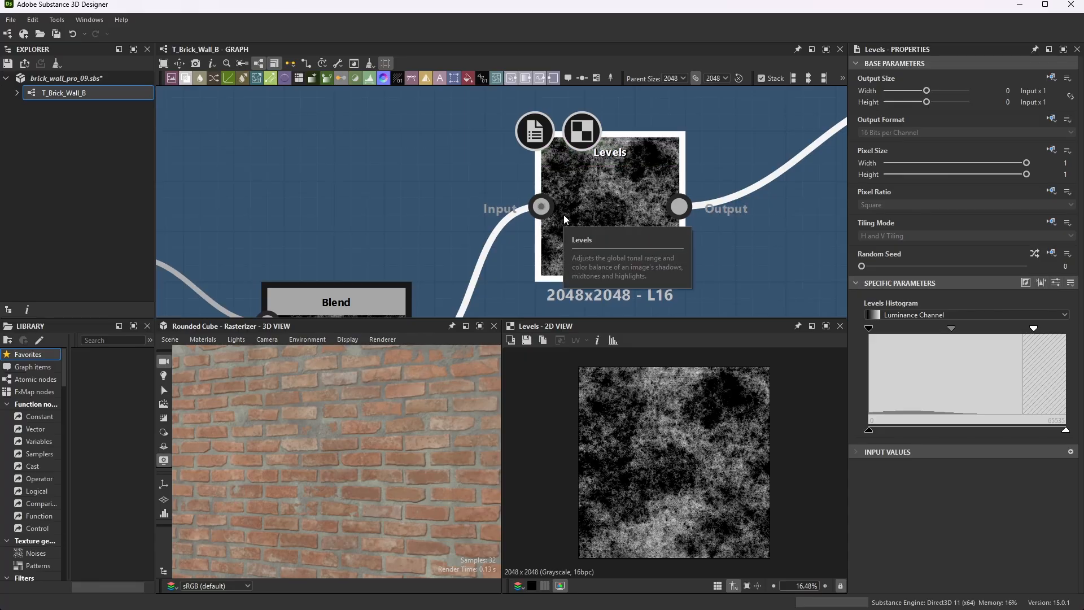
Trace the Levels output to the last Blend's opacity input and Grunge Concrete to its foreground input
scroll(536, 221, down, 5)
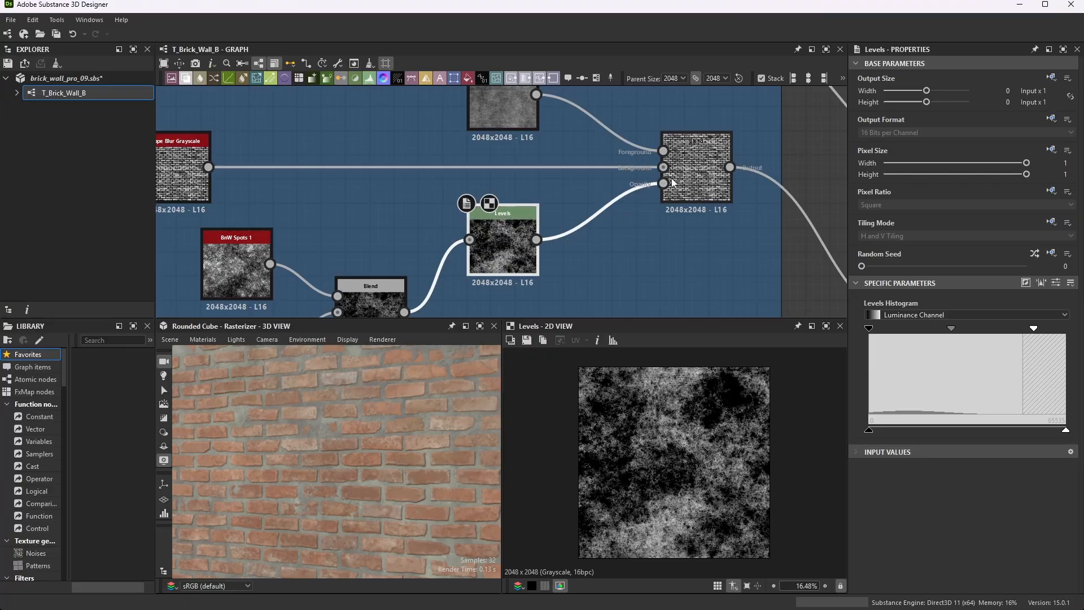
scroll(511, 195, down, 3)
scroll(517, 147, up, 6)
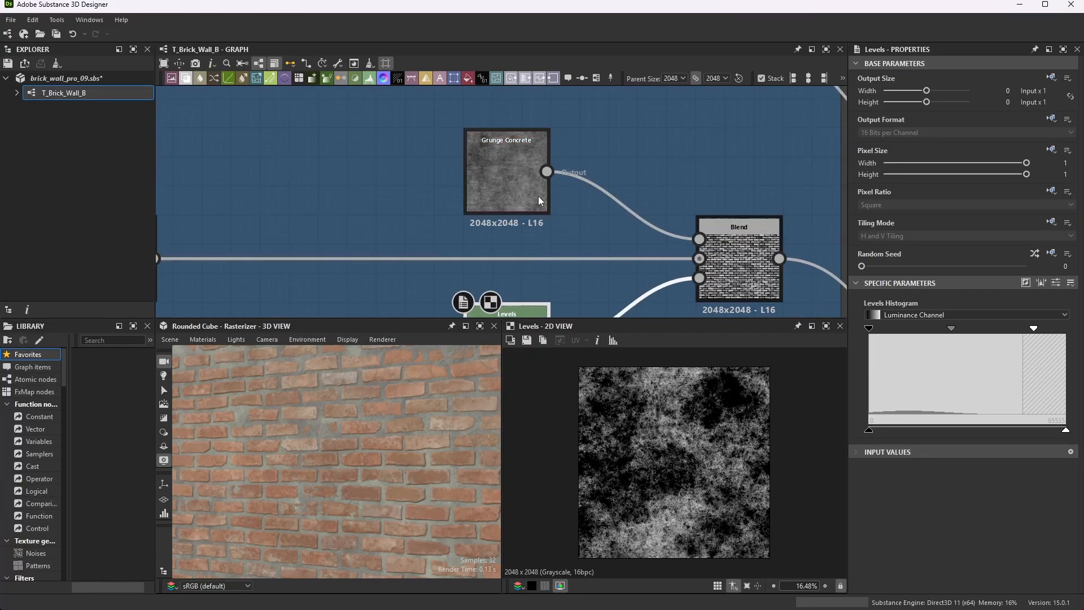
scroll(477, 137, down, 4)
scroll(700, 271, up, 2)
scroll(699, 271, up, 1)
scroll(568, 216, down, 3)
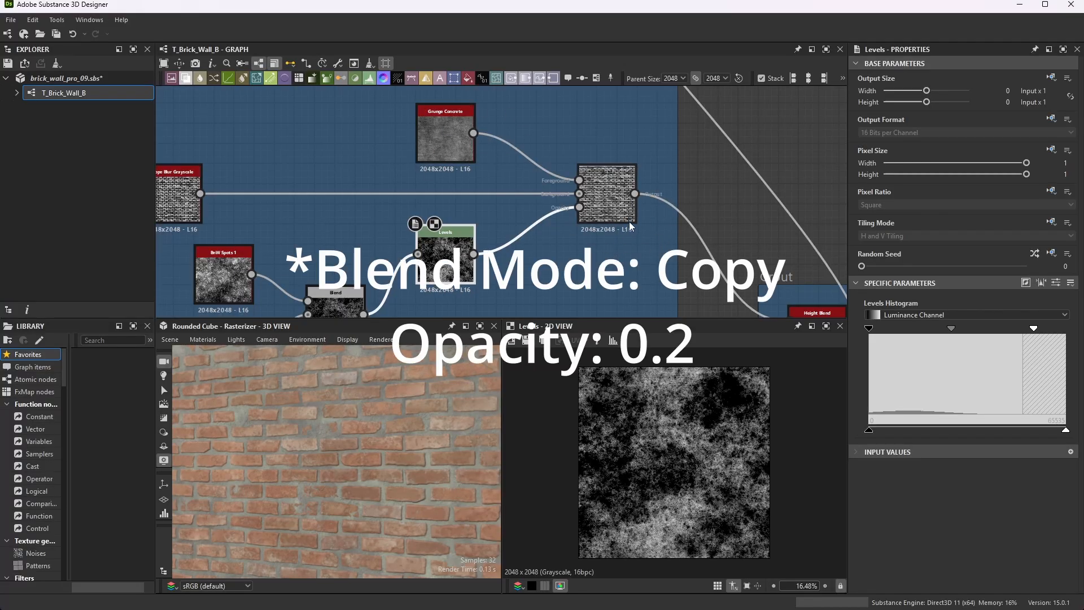
Preview the last Blend's result in an enlarged 2D view and inspect the brick surfaces at several magnifications
click(610, 196)
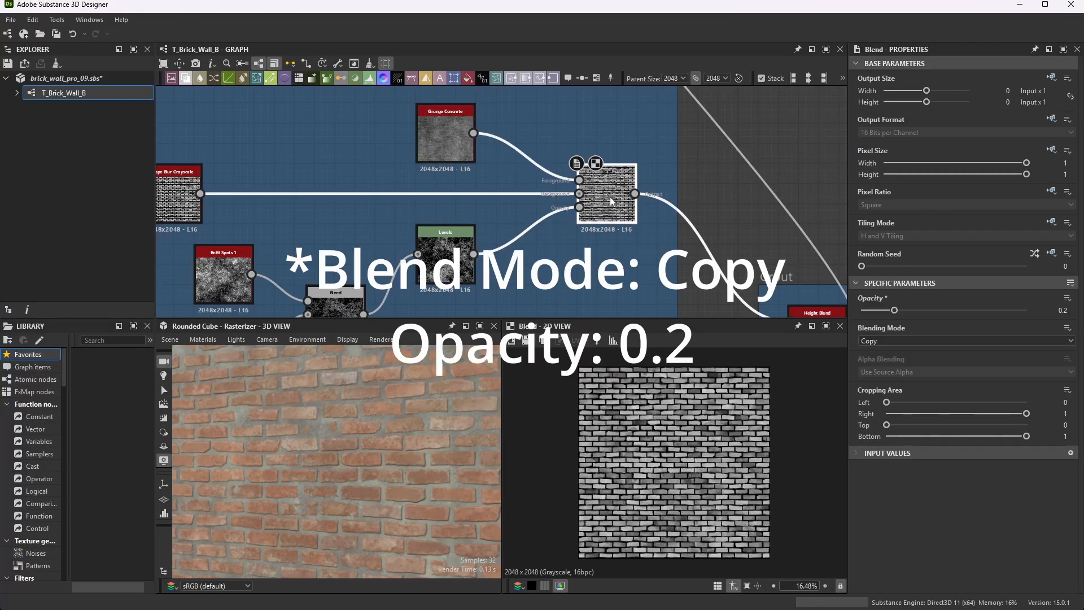
scroll(755, 479, up, 10)
scroll(755, 479, up, 5)
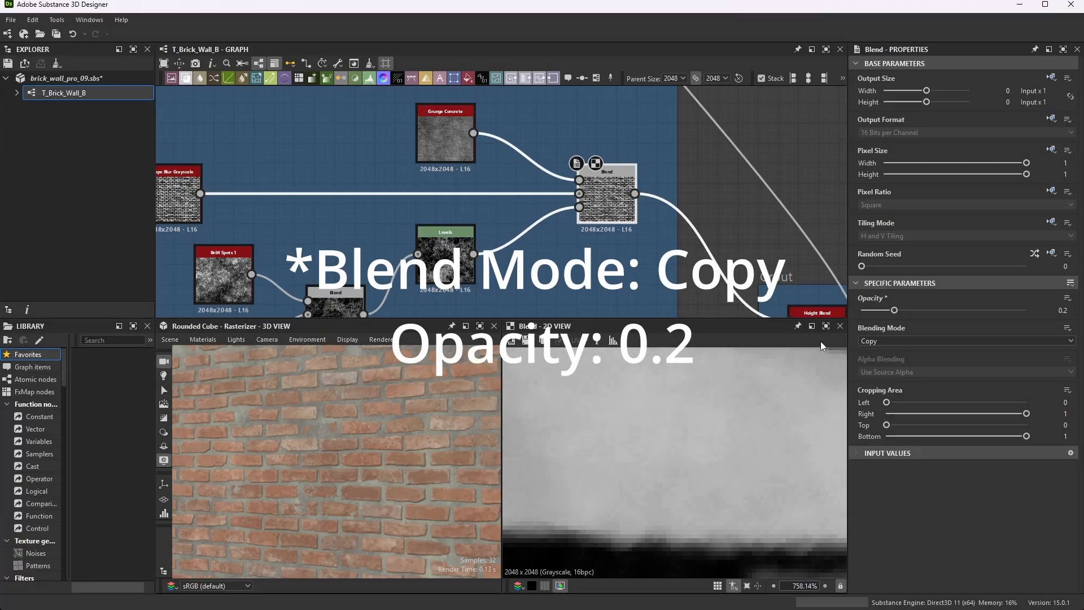
click(826, 326)
scroll(528, 282, up, 12)
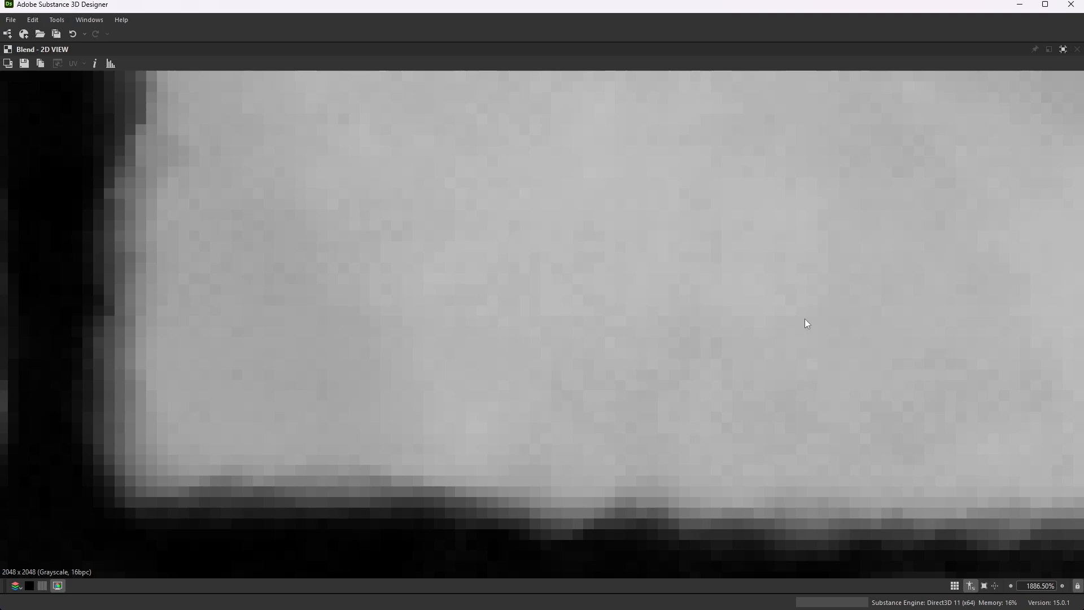
scroll(653, 393, down, 12)
scroll(649, 385, down, 10)
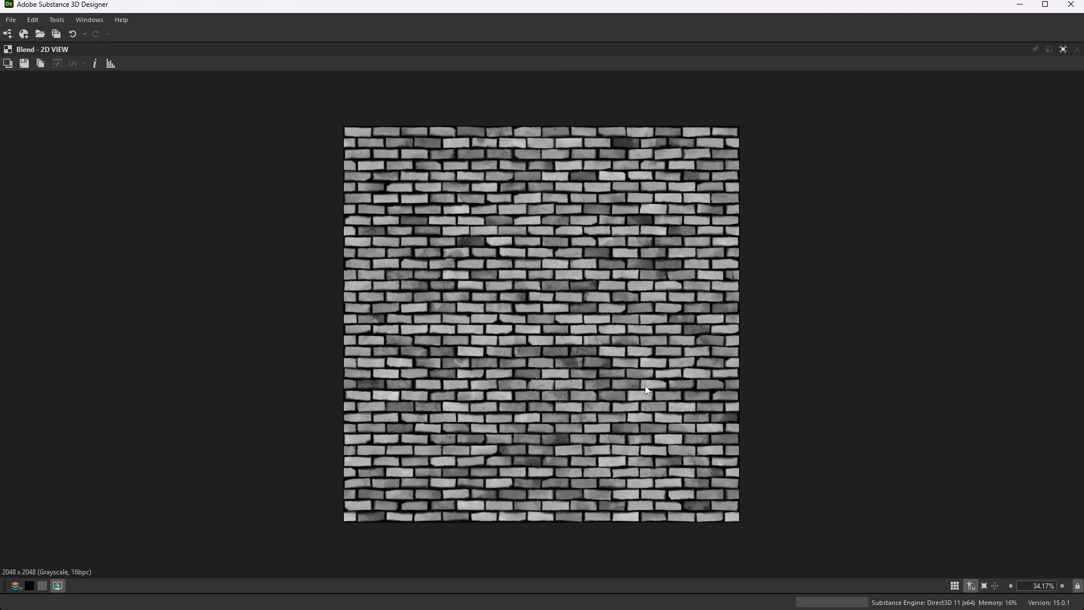
scroll(598, 405, up, 2)
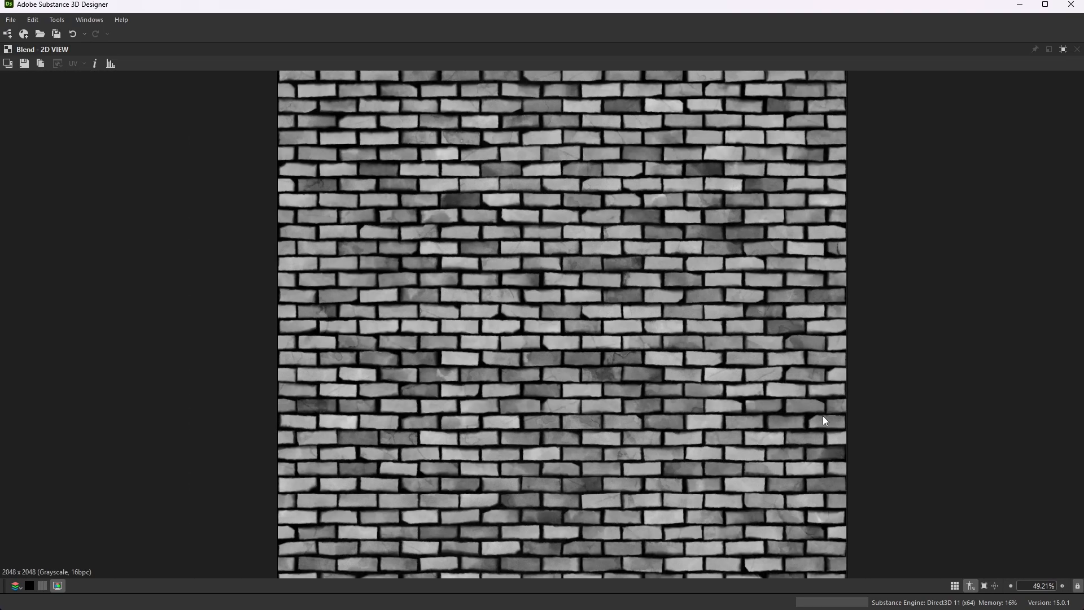
click(1063, 50)
Save all open packages and follow the last Blend's output to the Height Blend in the Grout frame
click(11, 20)
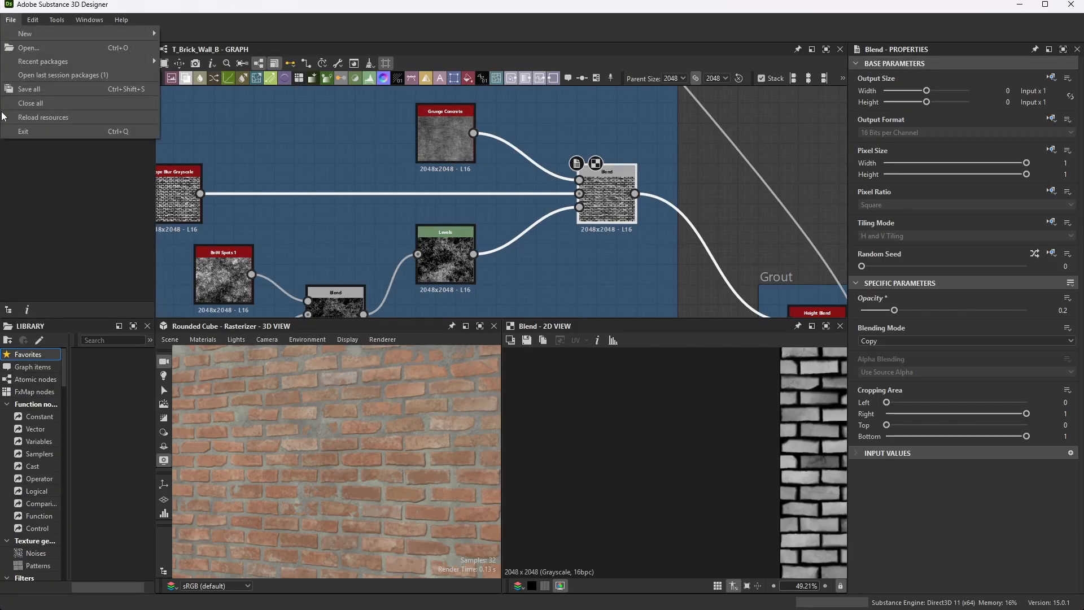
click(31, 88)
scroll(762, 287, down, 3)
scroll(734, 241, up, 3)
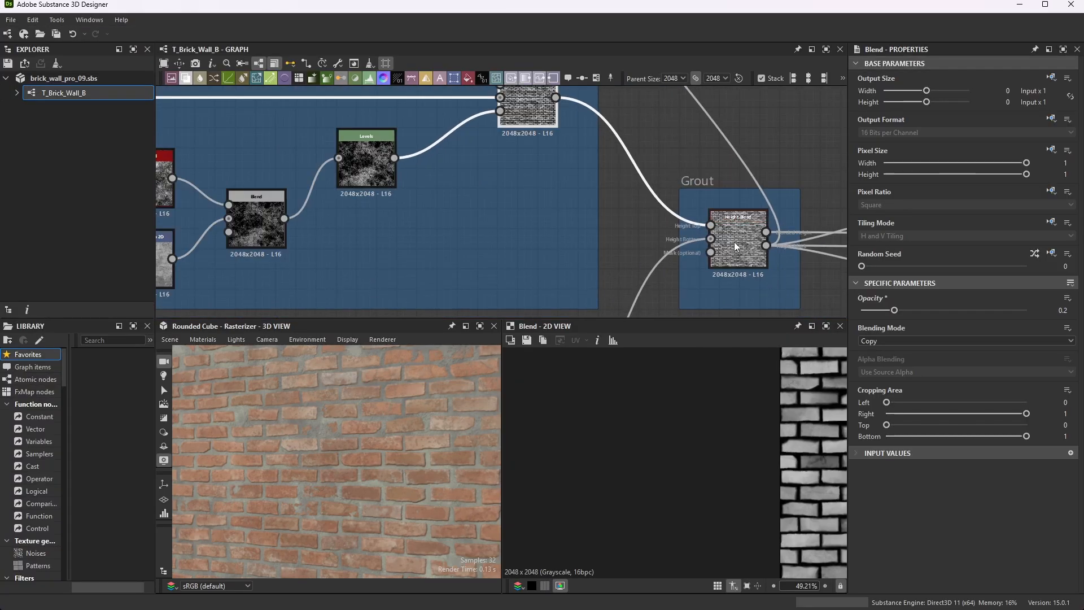
Examine how the last Blend of the brick details and the Grout Between group feed the Height Blend
scroll(698, 228, down, 3)
scroll(630, 167, up, 2)
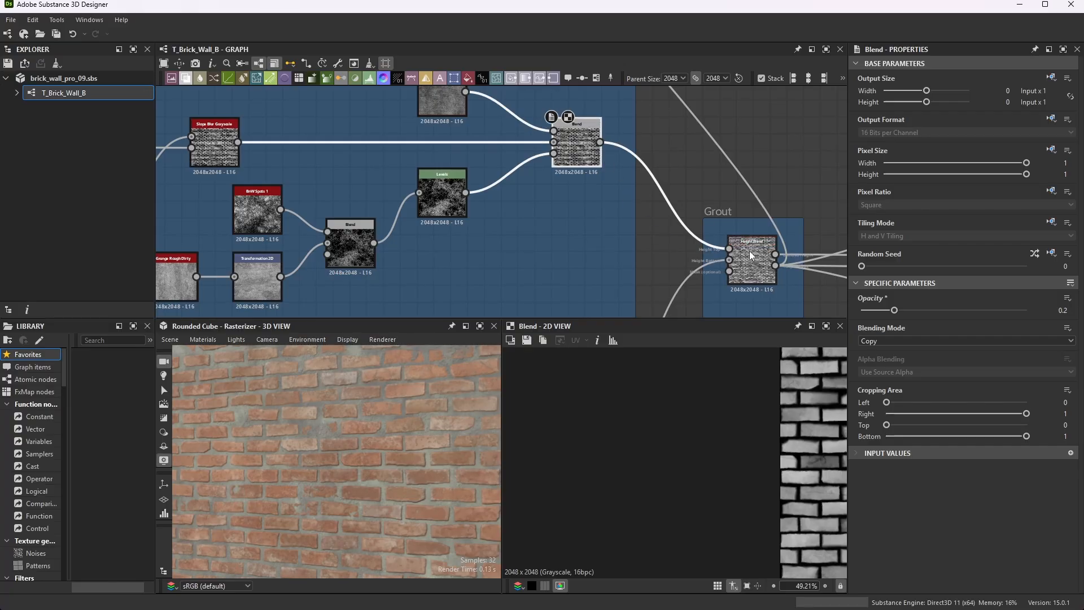
scroll(721, 247, down, 4)
scroll(710, 216, up, 3)
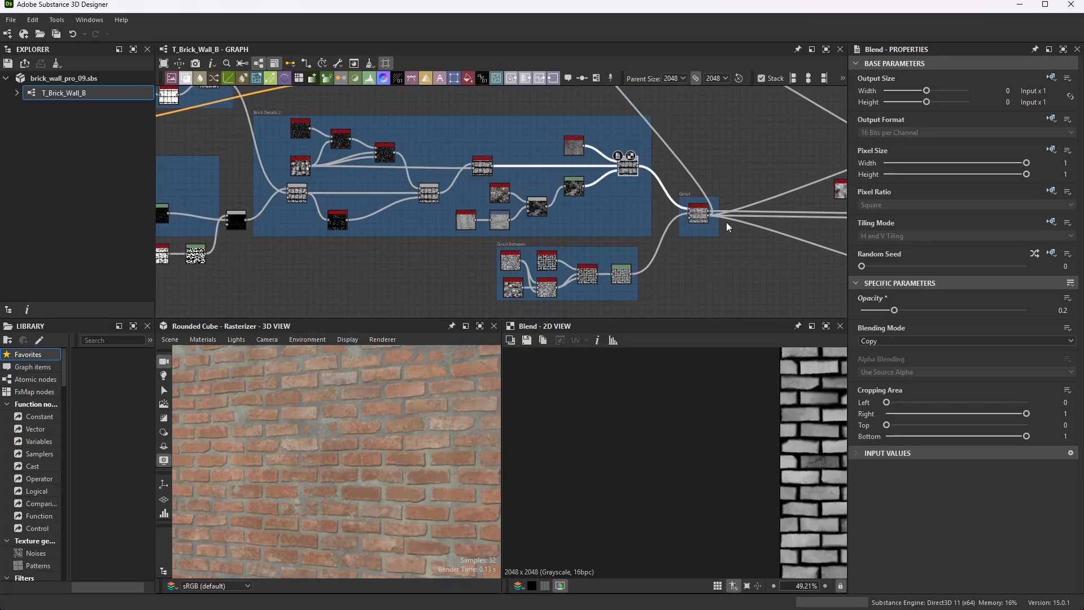
scroll(751, 219, up, 3)
scroll(717, 226, up, 3)
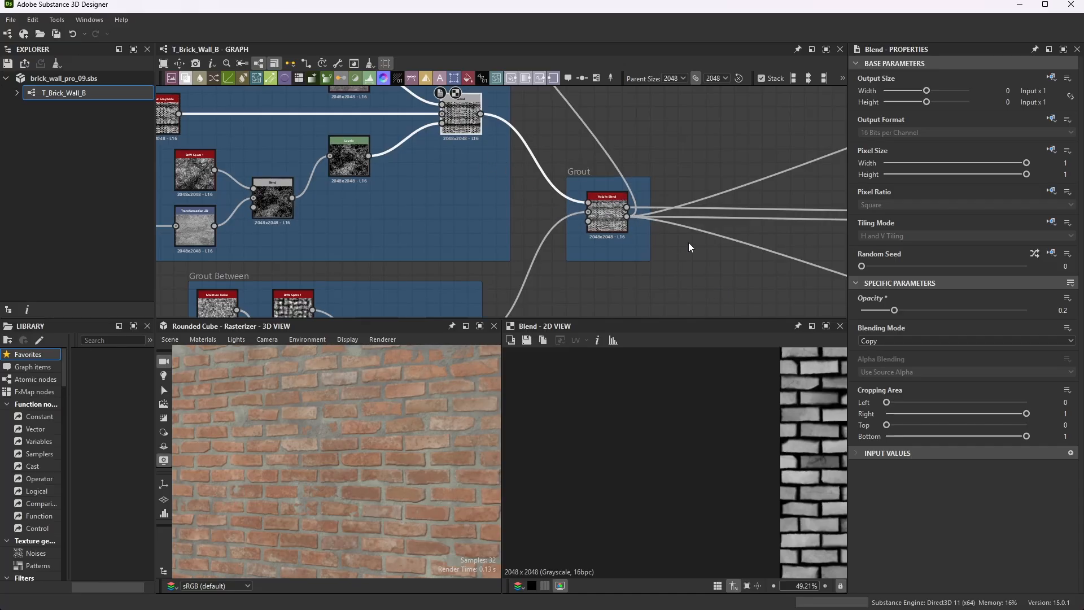
scroll(632, 214, up, 5)
scroll(575, 188, down, 3)
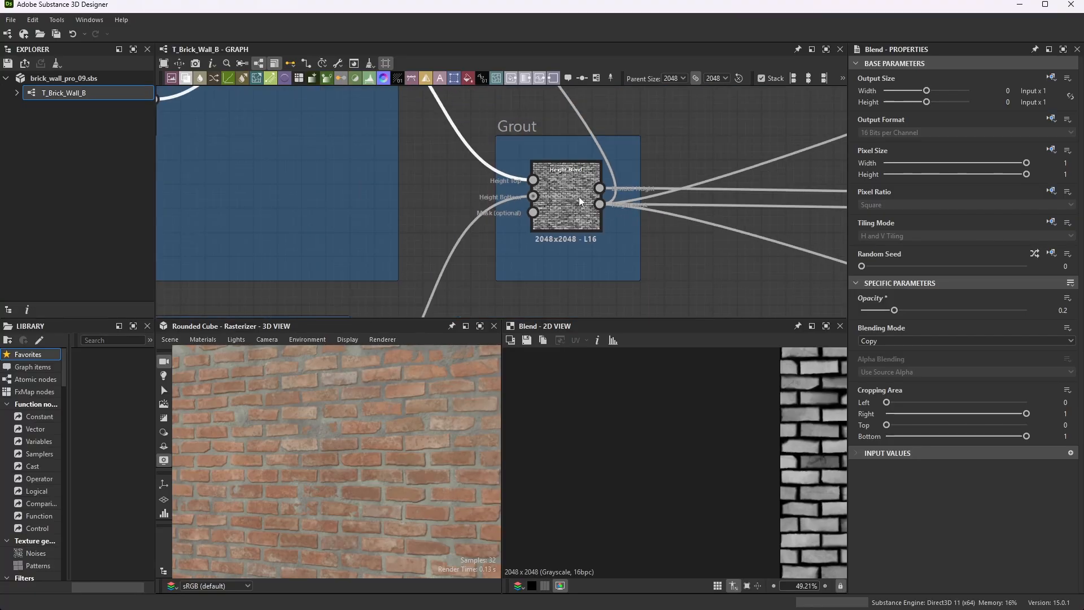
scroll(578, 197, down, 3)
scroll(440, 137, down, 2)
scroll(429, 130, up, 3)
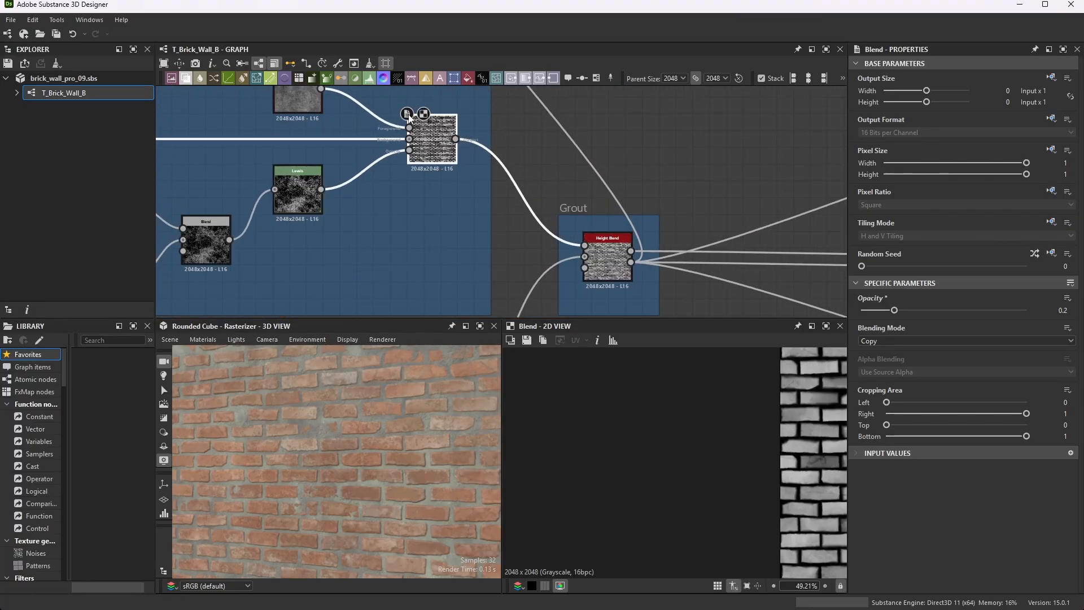
Preview the Height Blend in the Grout frame and review its height offset, contrast, mode and opacity
scroll(418, 127, up, 3)
scroll(436, 137, down, 3)
scroll(650, 271, up, 2)
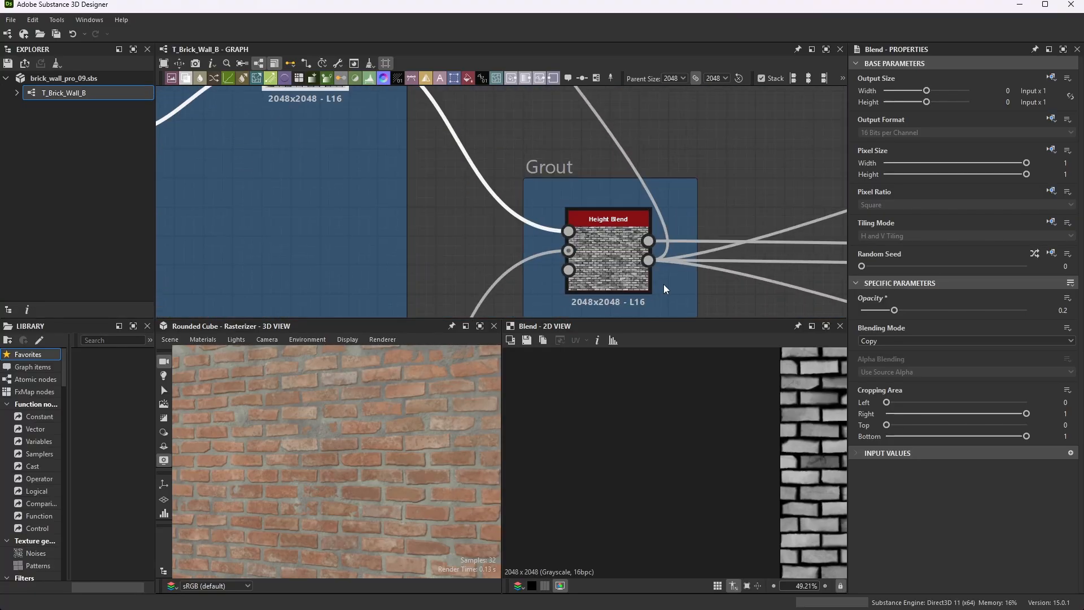
scroll(663, 283, up, 3)
double_click(591, 223)
scroll(972, 447, down, 3)
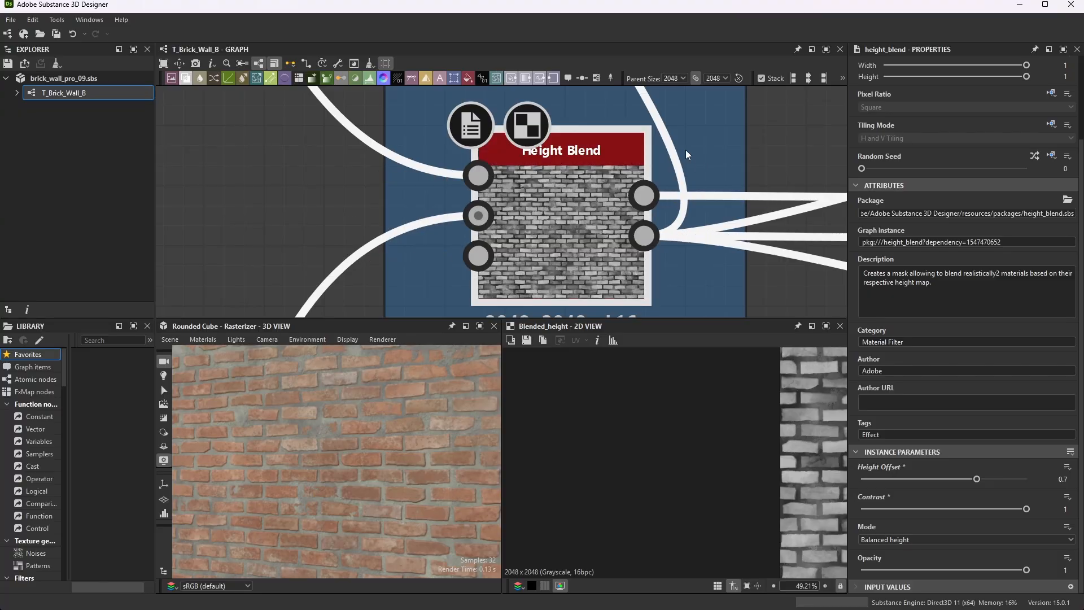
Locate the Grout Between frame feeding the Height Blend and look over its node chain
scroll(646, 239, down, 10)
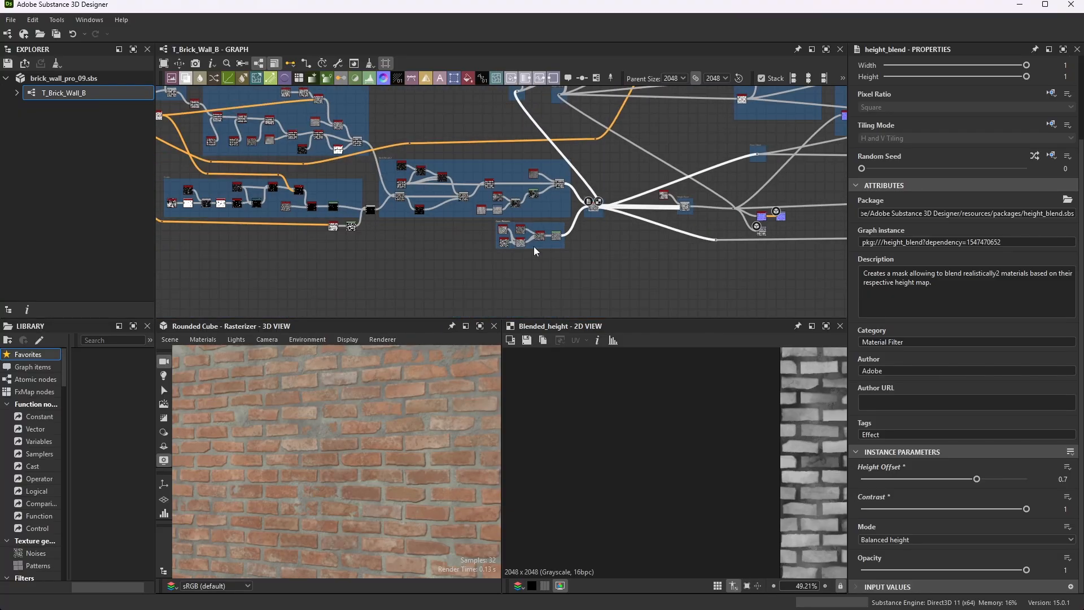
scroll(536, 251, up, 8)
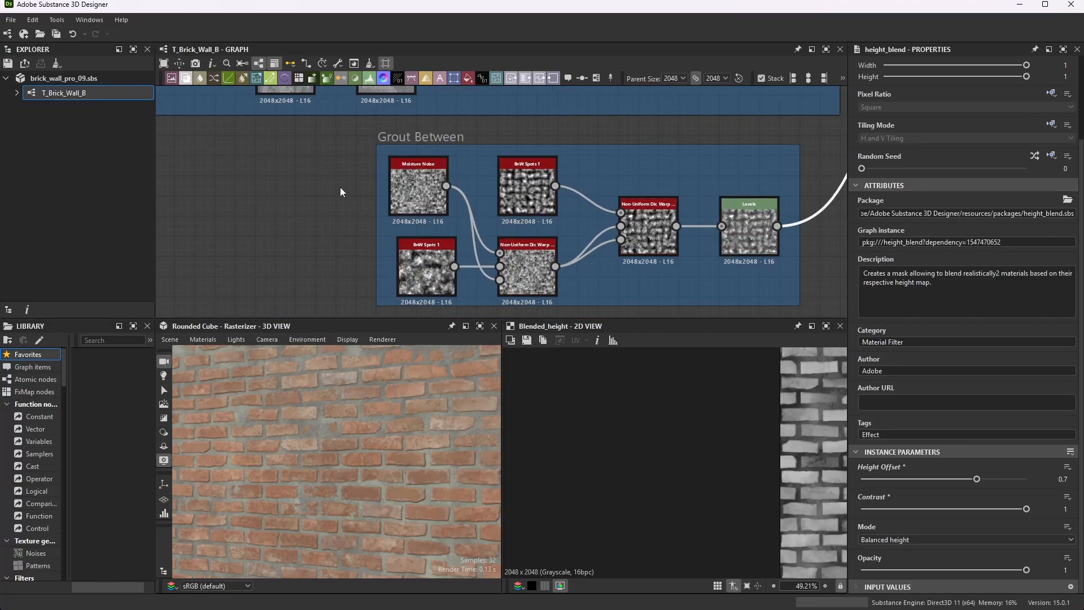
scroll(435, 211, down, 3)
scroll(527, 250, up, 1)
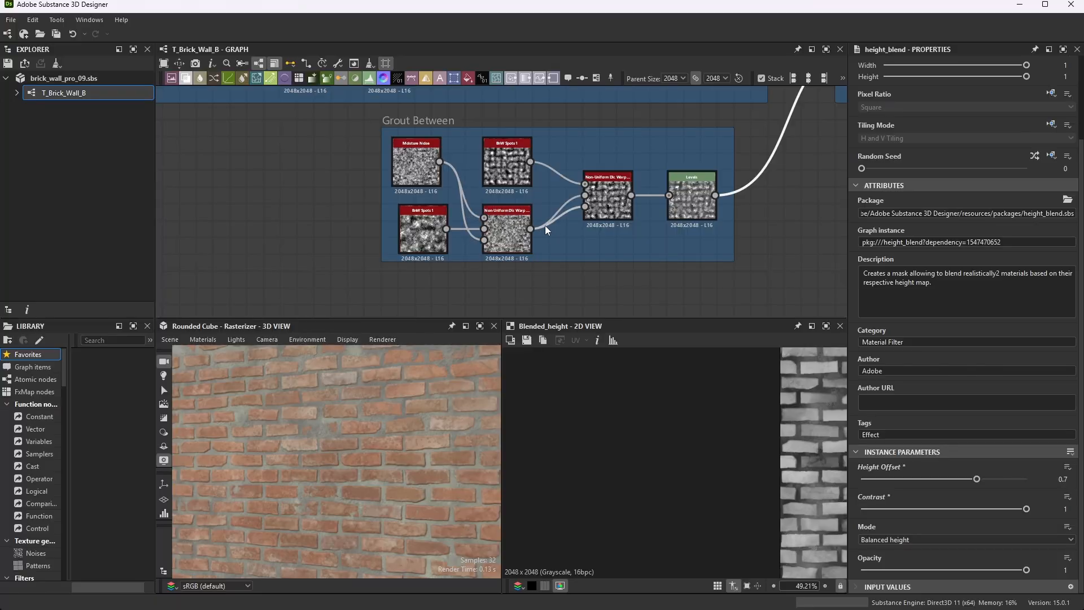
scroll(544, 225, up, 2)
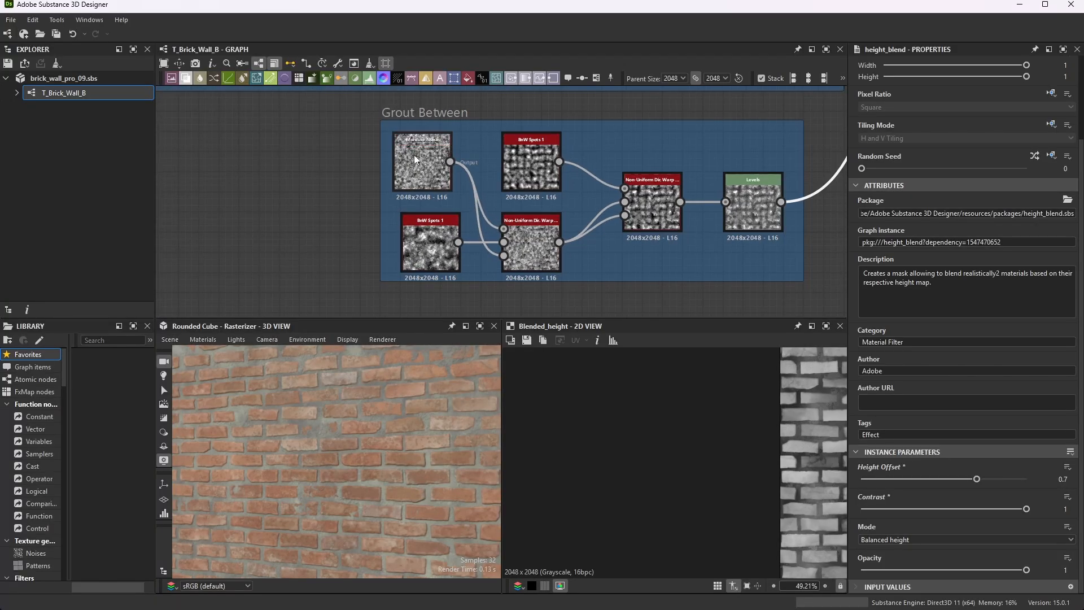
Preview the Moisture Noise node in Grout Between and review its scale, pattern and global opacity parameters
scroll(418, 155, up, 3)
click(449, 157)
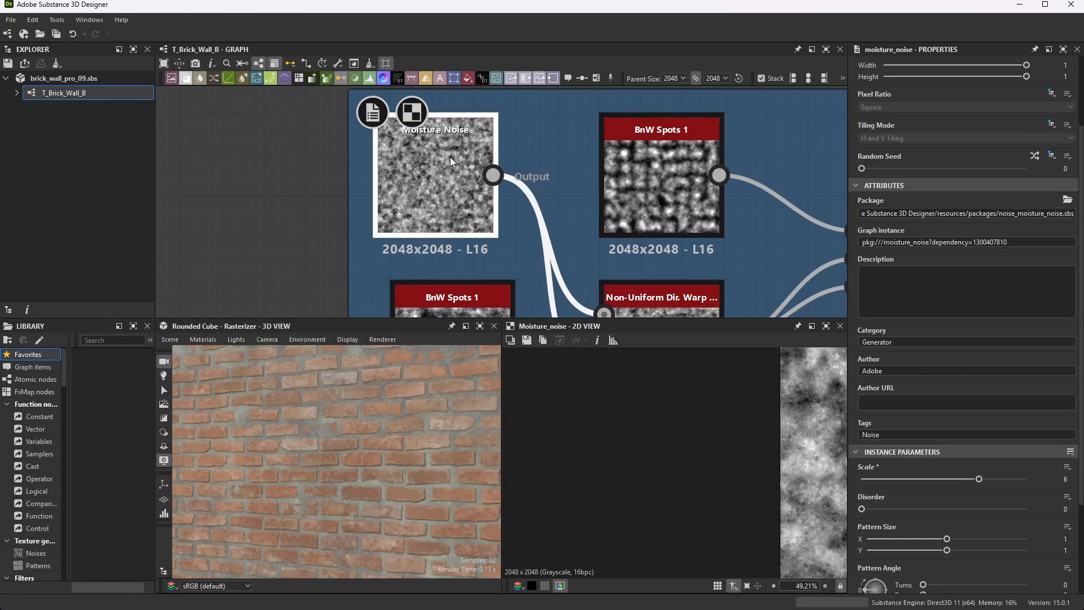
scroll(989, 482, down, 3)
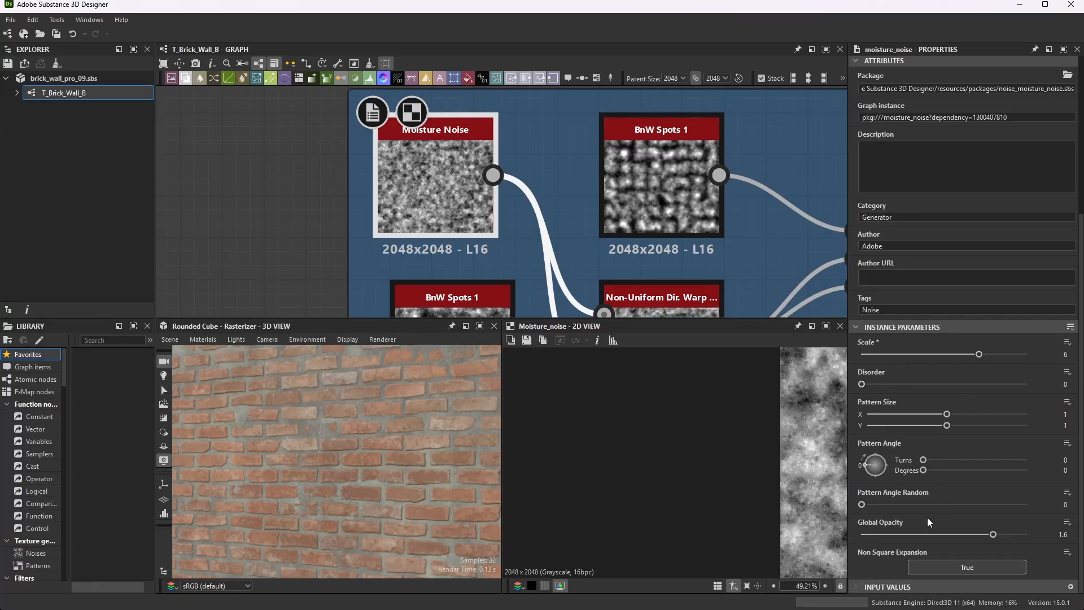
scroll(943, 471, up, 5)
scroll(943, 470, down, 5)
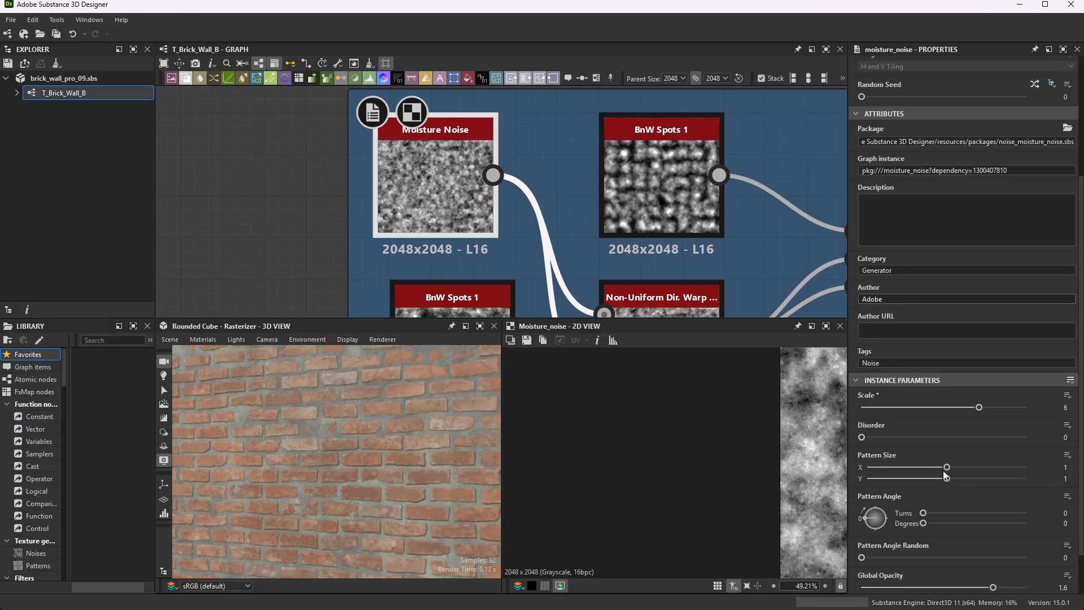
scroll(533, 168, down, 4)
scroll(565, 192, up, 3)
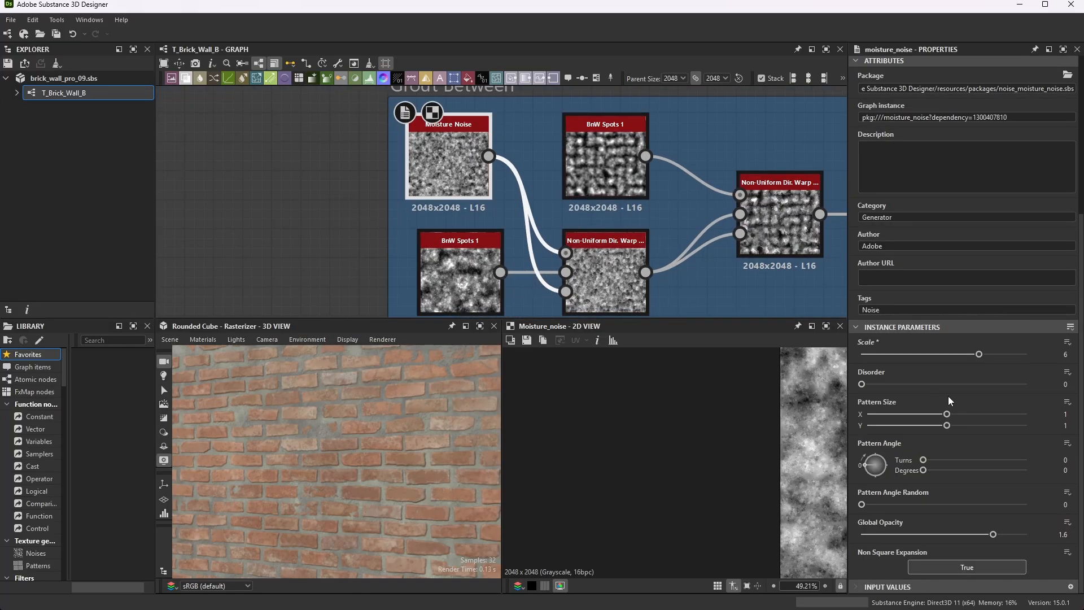
Preview the BnW Spots 1 below Moisture Noise, review its parameters and trace it to the warp's Intensity Map
scroll(553, 235, down, 3)
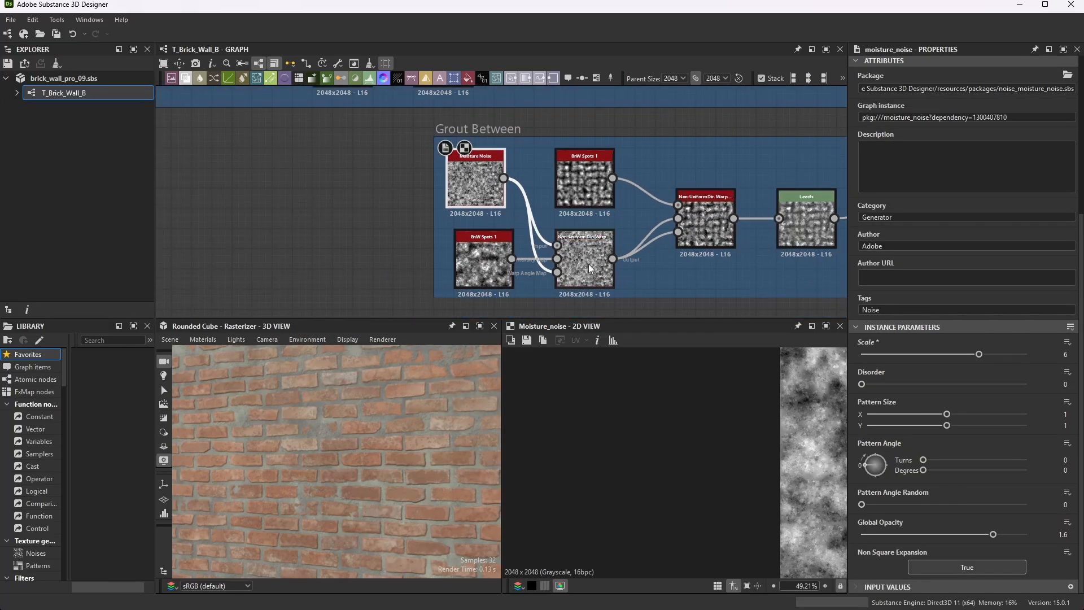
scroll(588, 263, up, 3)
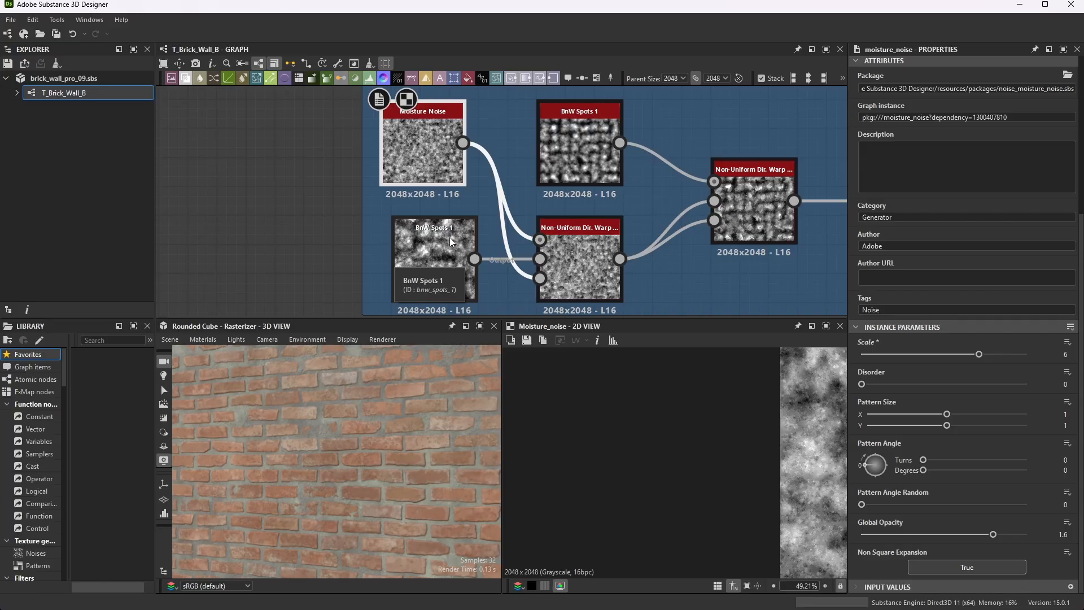
click(417, 251)
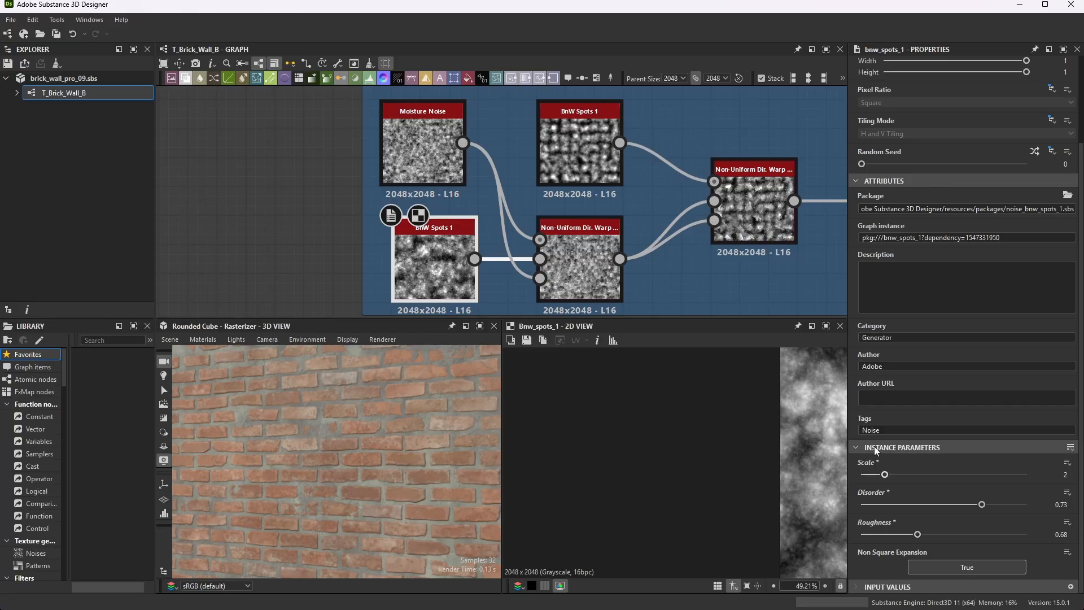
scroll(571, 267, up, 3)
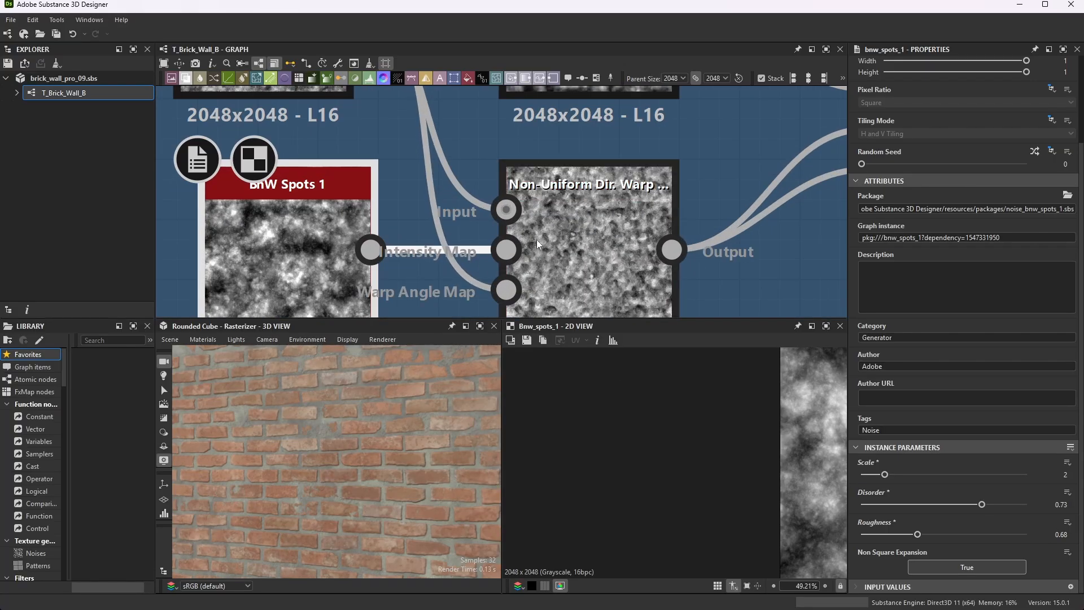
Preview the first Non-Uniform Dir. Warp in Grout Between and review its intensity and warp angle settings
click(574, 220)
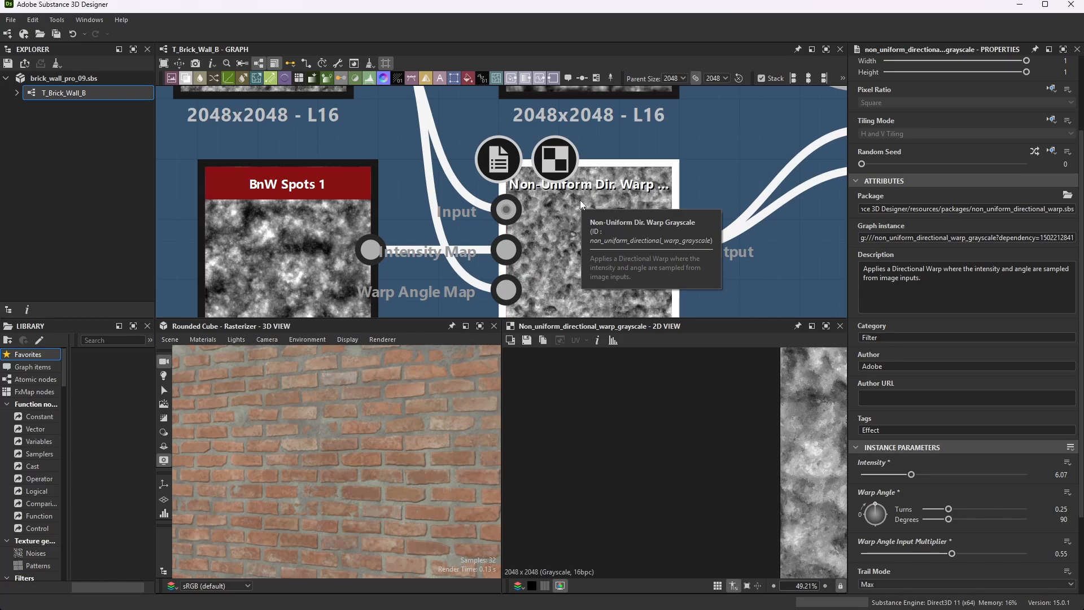
scroll(580, 200, down, 5)
scroll(591, 193, up, 3)
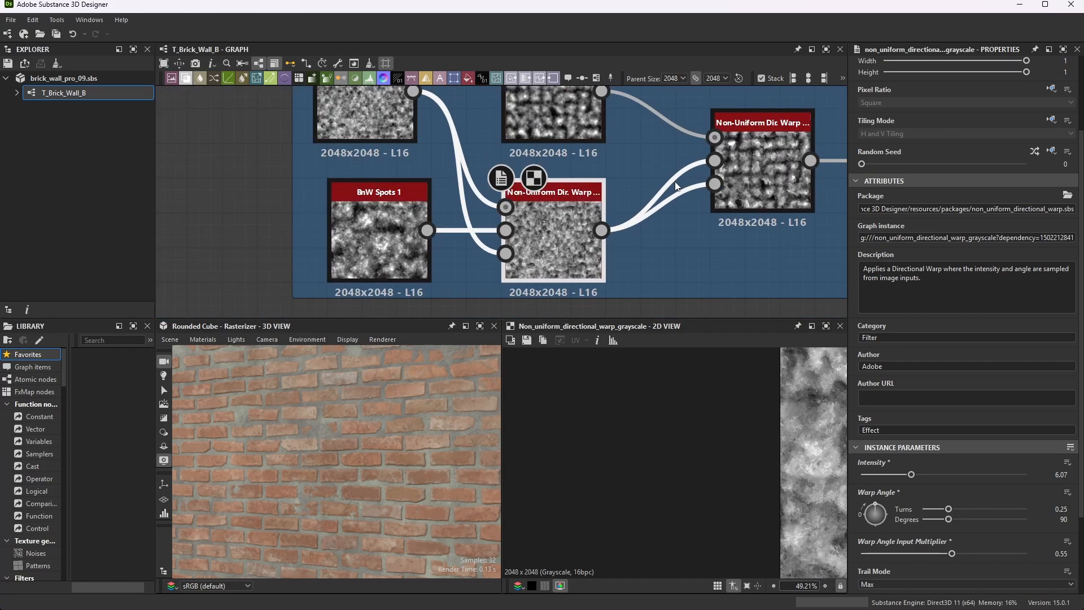
double_click(581, 229)
scroll(692, 464, up, 1)
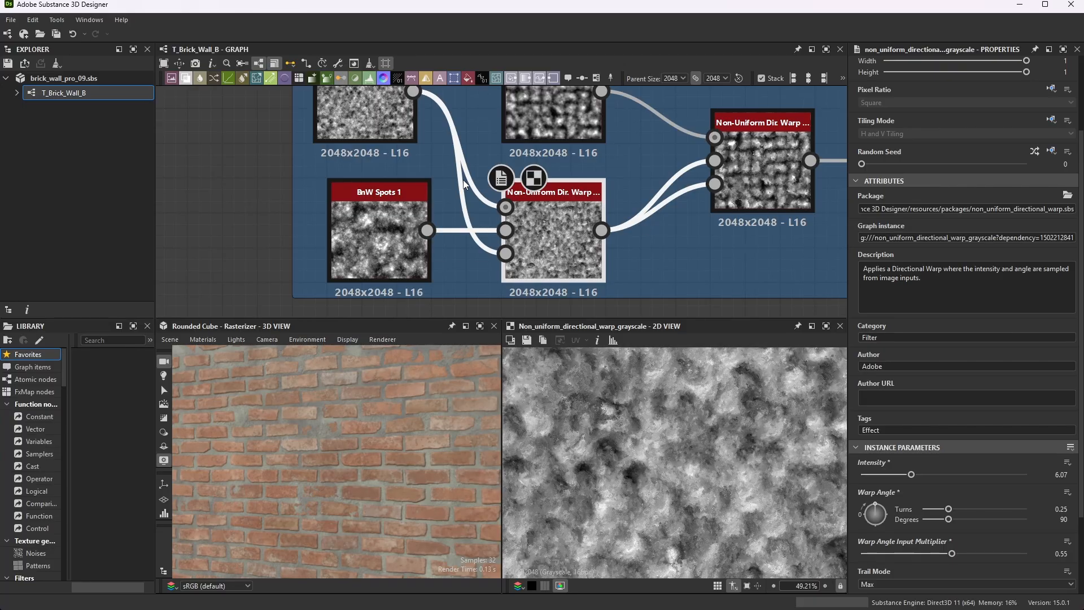
Compare Moisture Noise with the first warp's result and follow that warp's output to the second Non-Uniform Dir. Warp
double_click(369, 113)
double_click(557, 253)
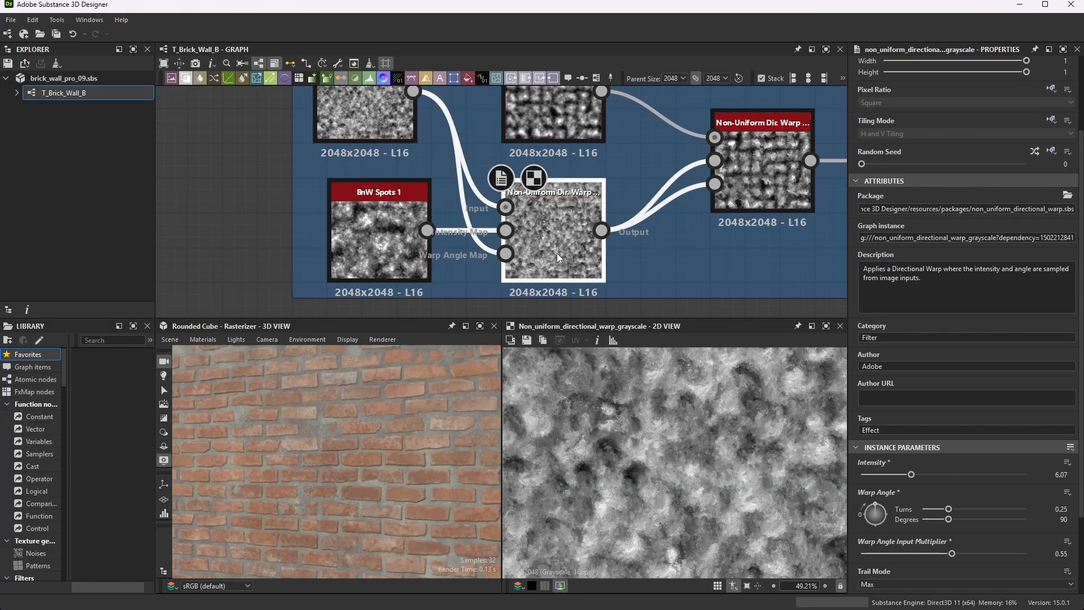
scroll(563, 253, down, 4)
scroll(563, 253, up, 3)
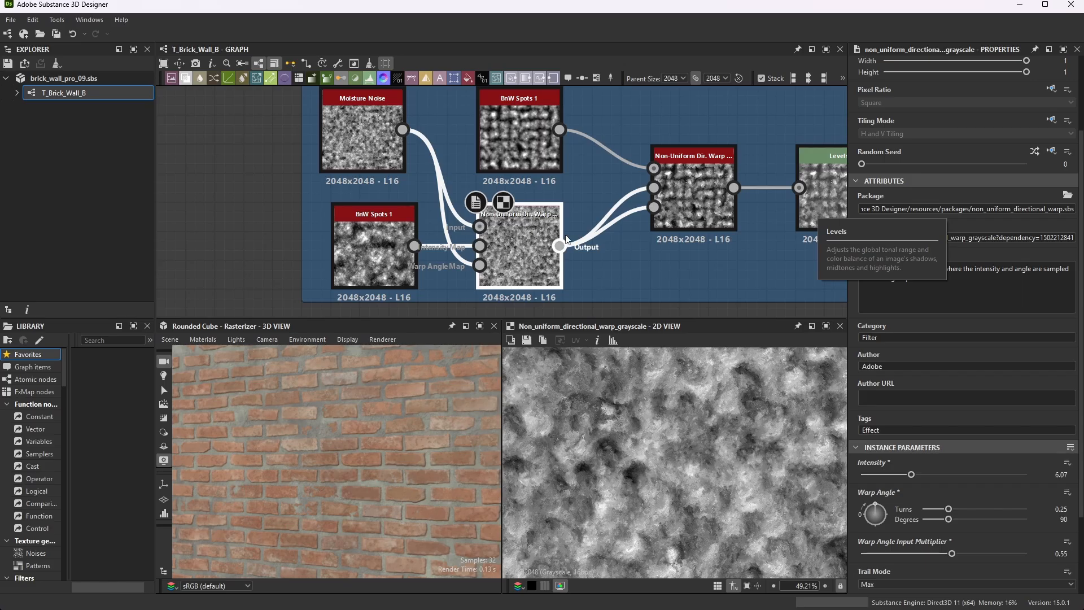
Compare the instance parameters of the two Non-Uniform Dir. Warp nodes, including their trail length, fade and curve
click(699, 186)
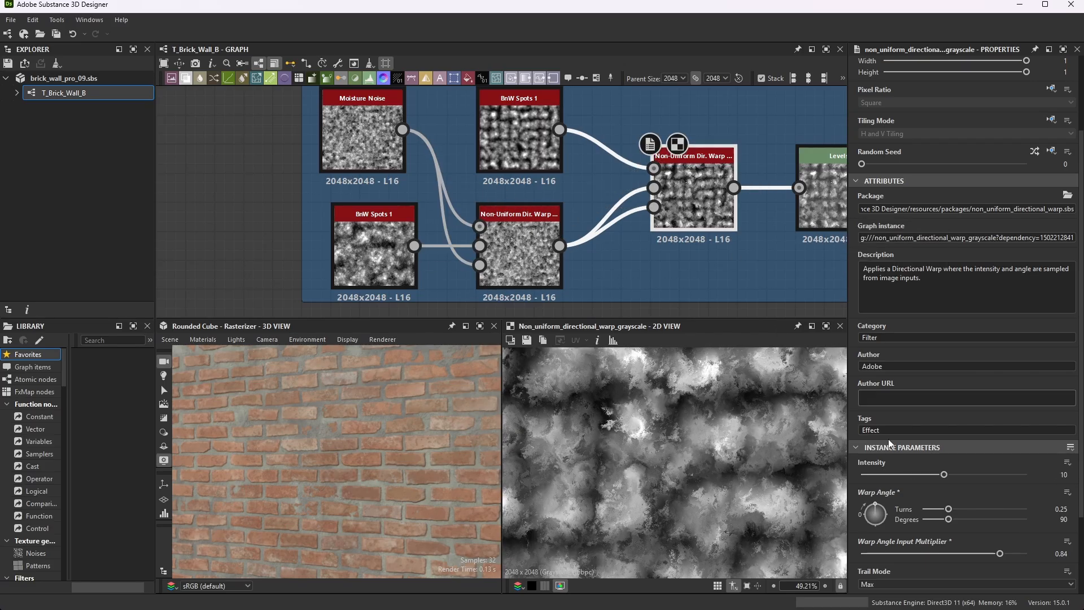
scroll(951, 528, down, 3)
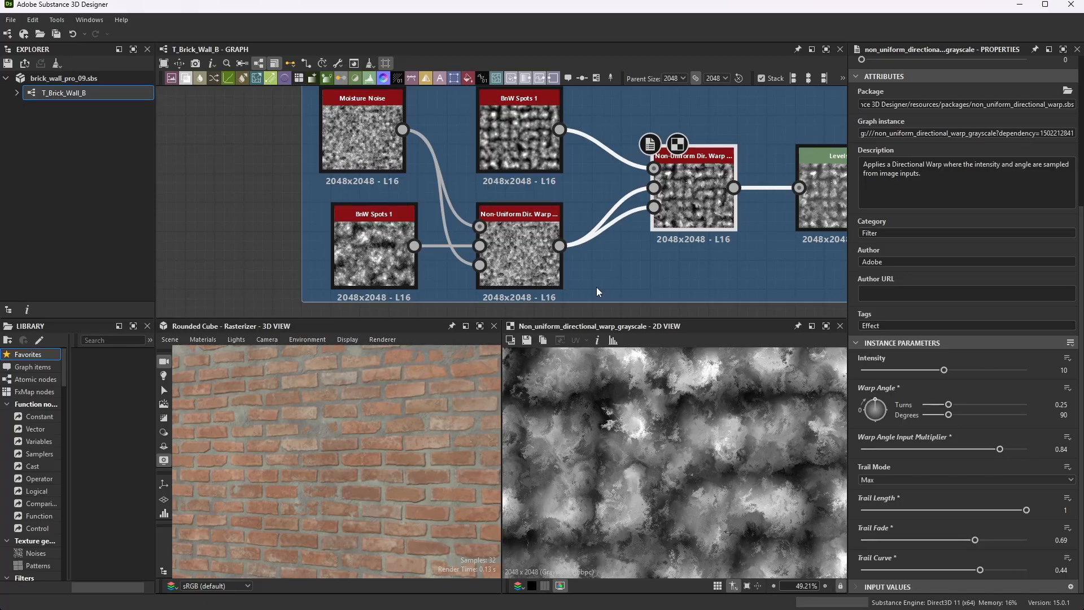
double_click(524, 256)
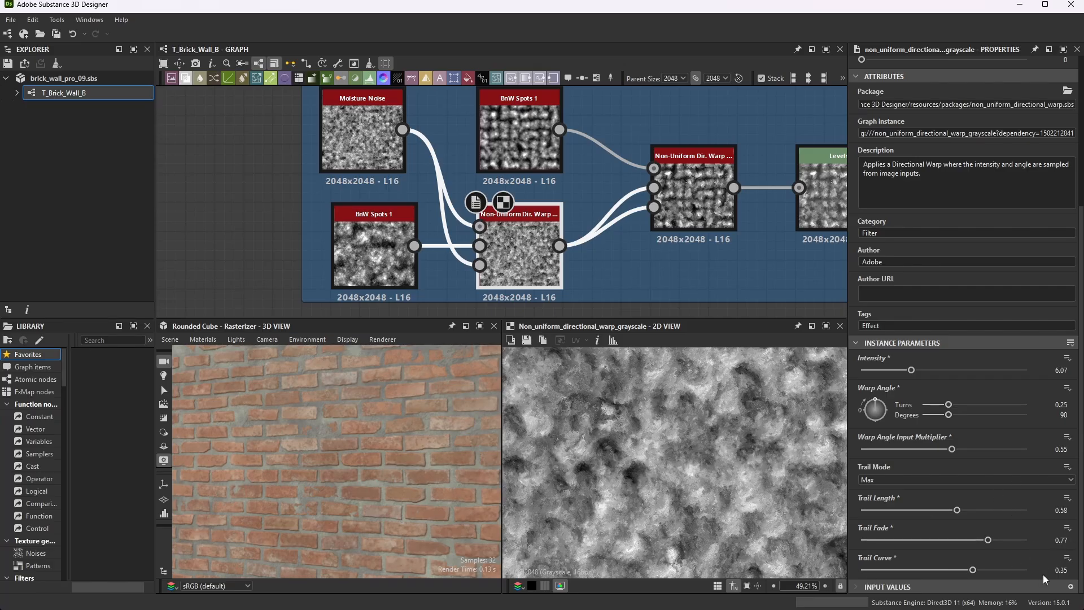
click(713, 204)
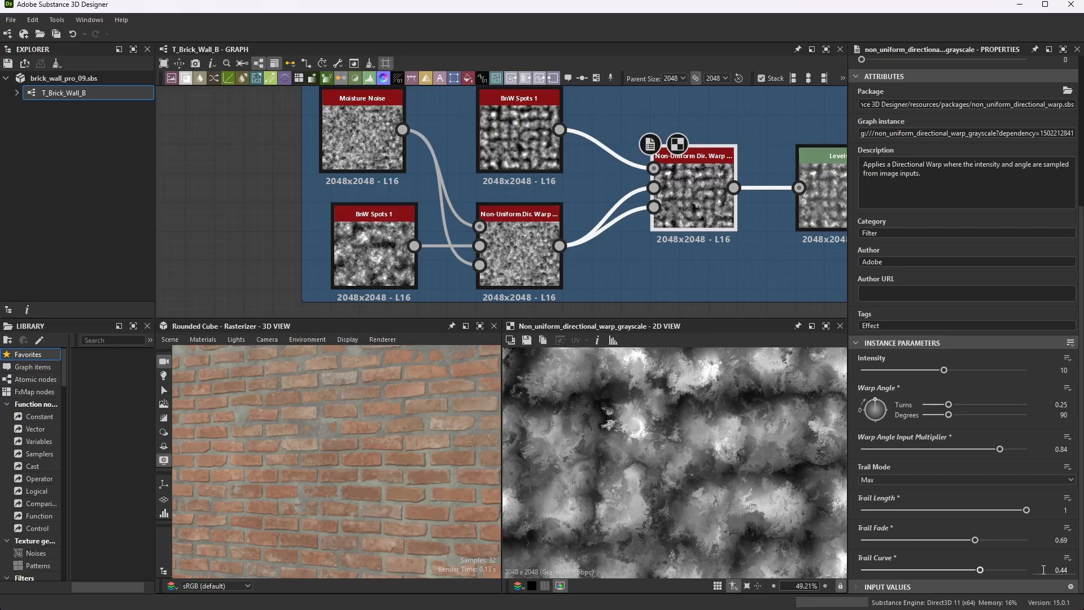
middle_drag(567, 216, 547, 223)
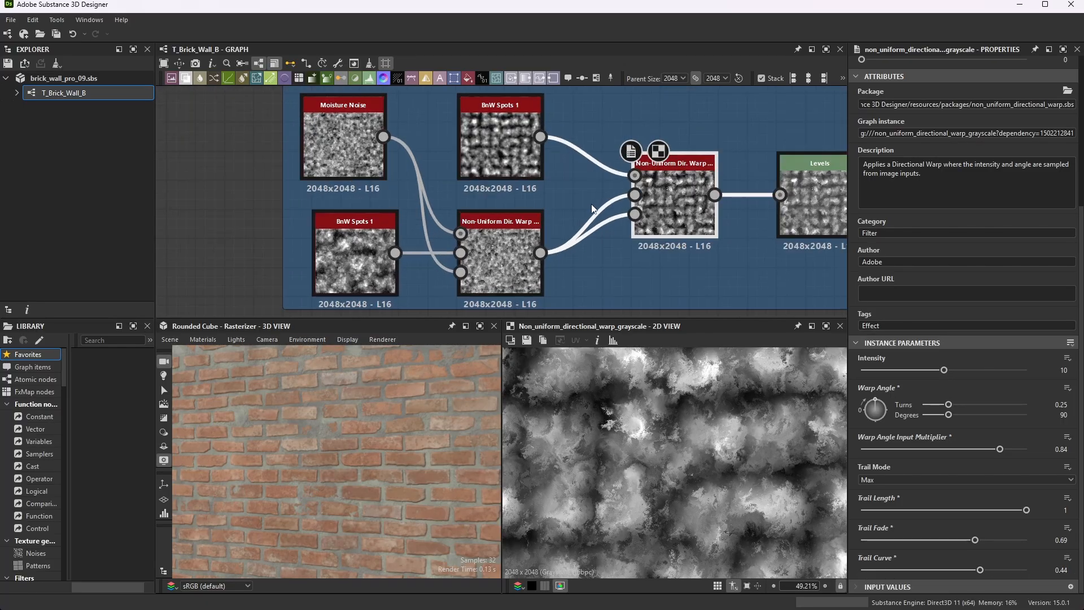
Trace the upper BnW Spots 1 and the first warp to the second warp's Input, Intensity Map and Warp Angle Map
click(502, 130)
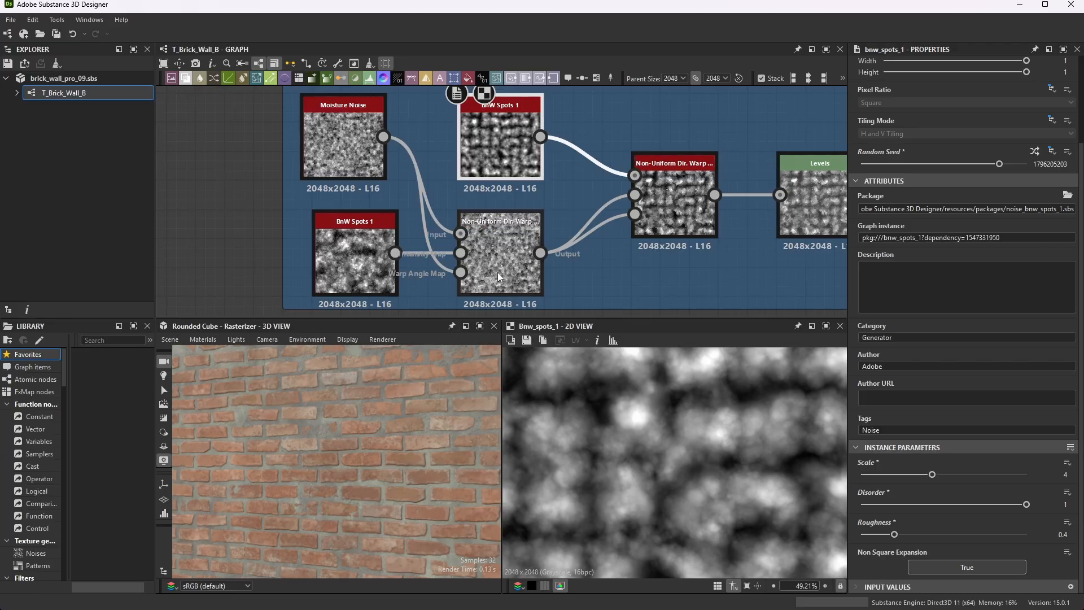
click(507, 253)
scroll(663, 205, up, 2)
scroll(663, 204, up, 2)
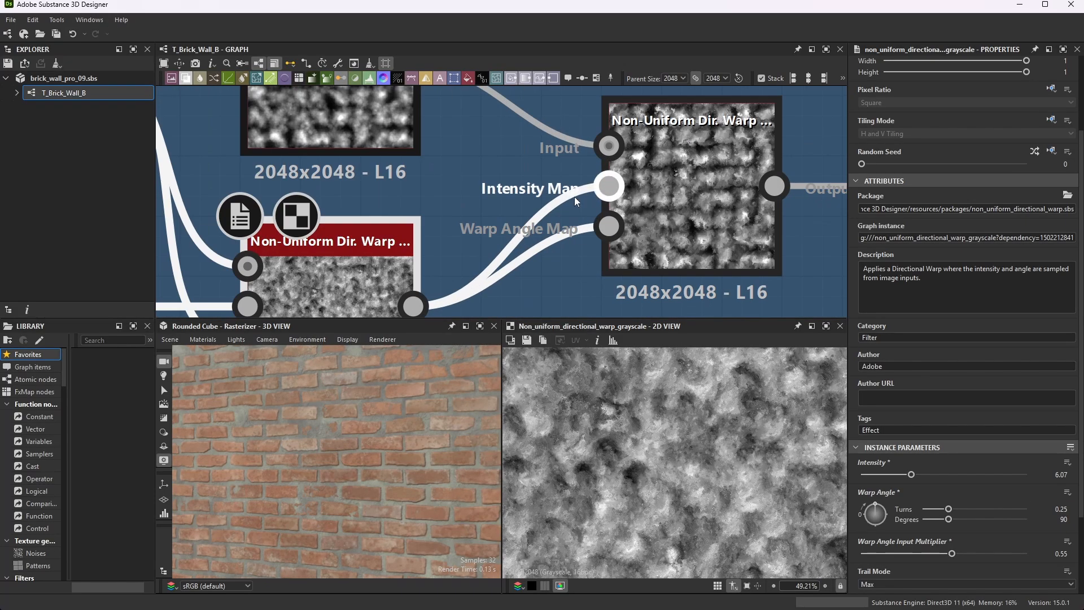
scroll(628, 246, down, 2)
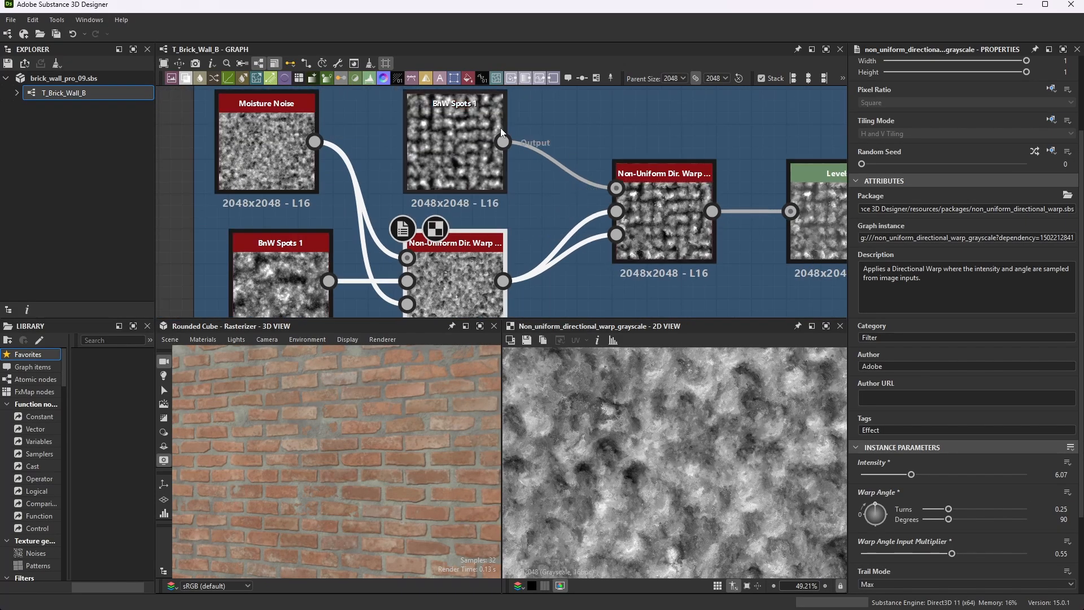
click(455, 134)
scroll(660, 195, up, 3)
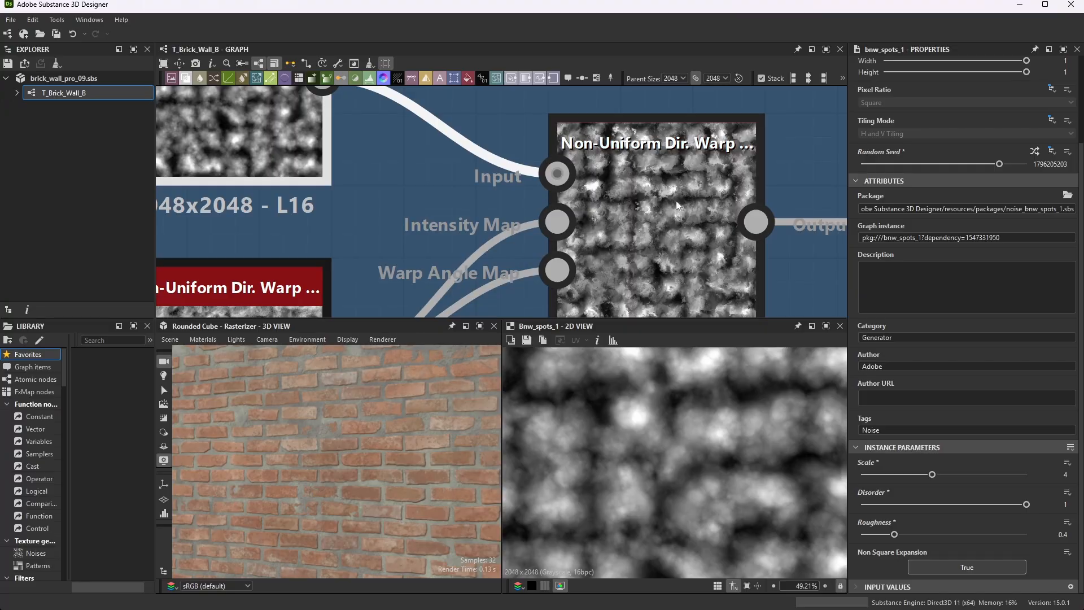
Preview the second Non-Uniform Dir. Warp and inspect its pattern in the 2D view at several magnifications
click(664, 216)
scroll(659, 421, down, 5)
scroll(757, 438, up, 3)
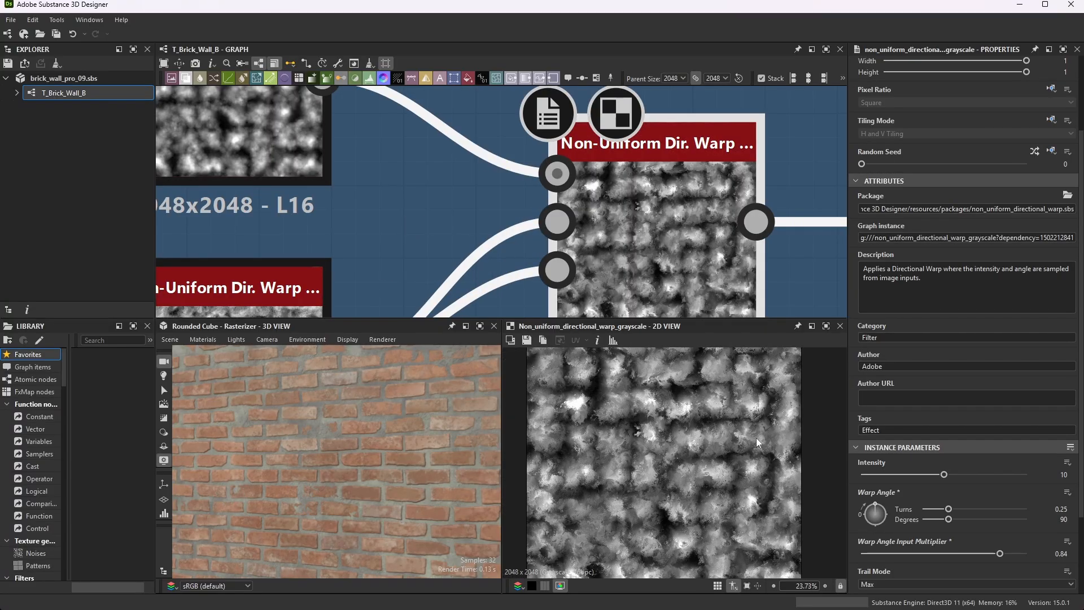
scroll(692, 445, up, 5)
scroll(582, 398, down, 4)
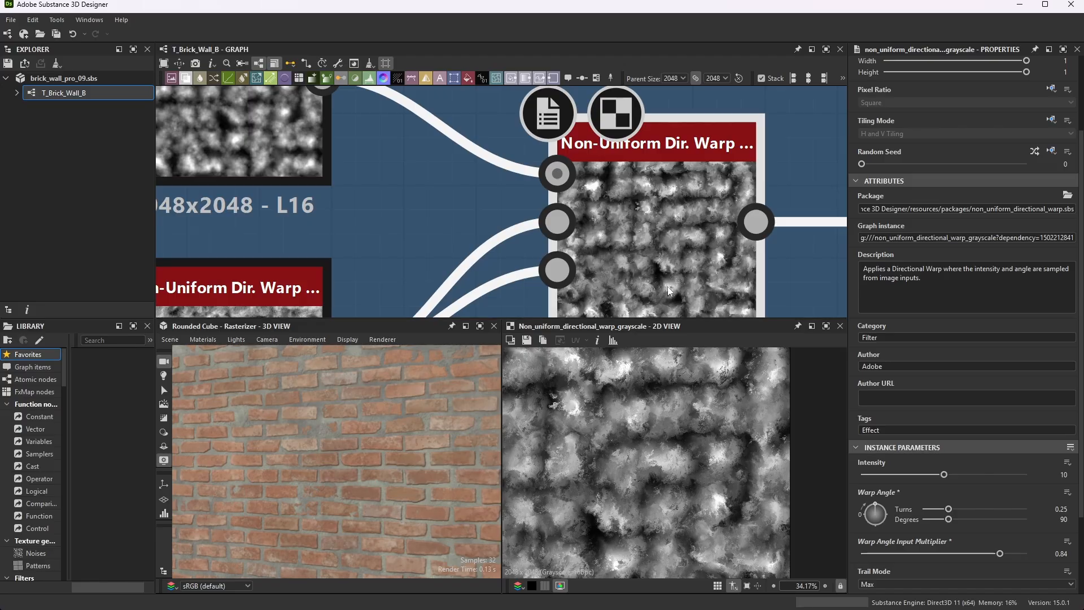
Preview the Levels node following the second Non-Uniform Dir. Warp and display its specific parameters as sliders
scroll(668, 286, down, 5)
scroll(672, 175, up, 4)
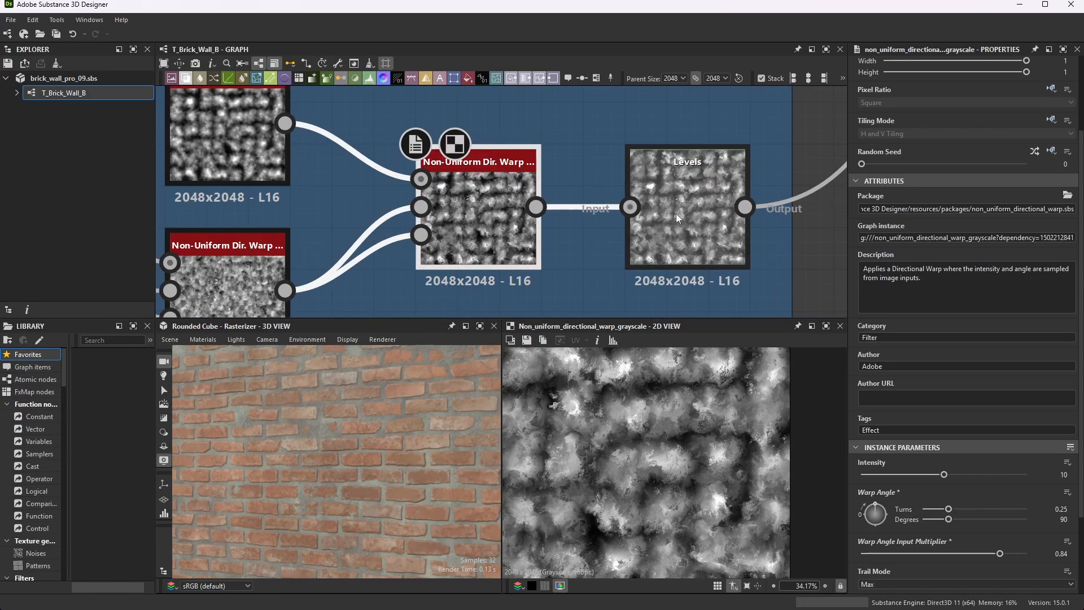
scroll(727, 437, up, 1)
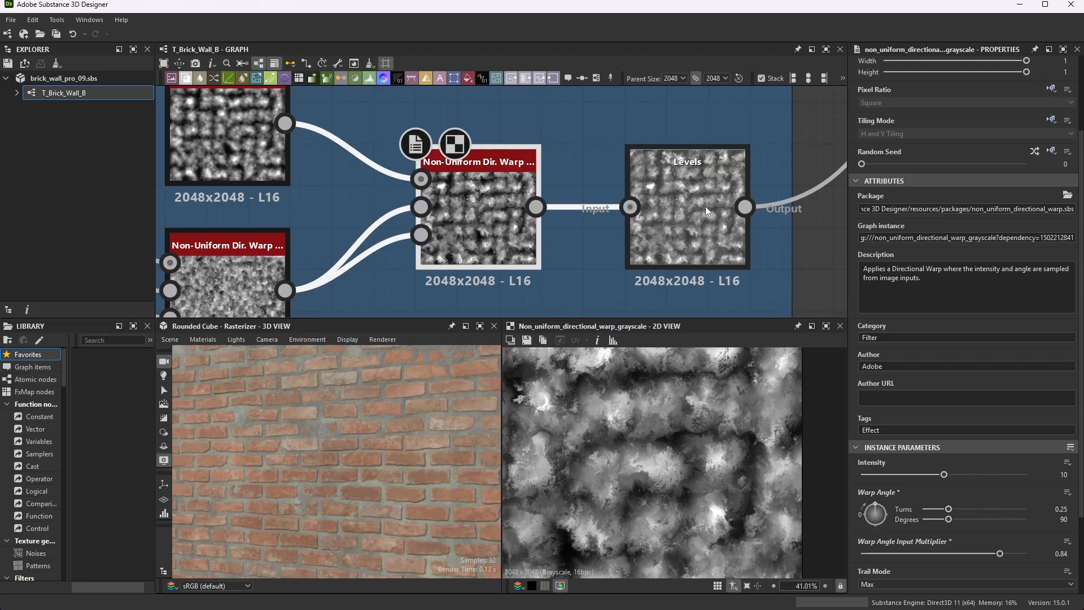
click(685, 214)
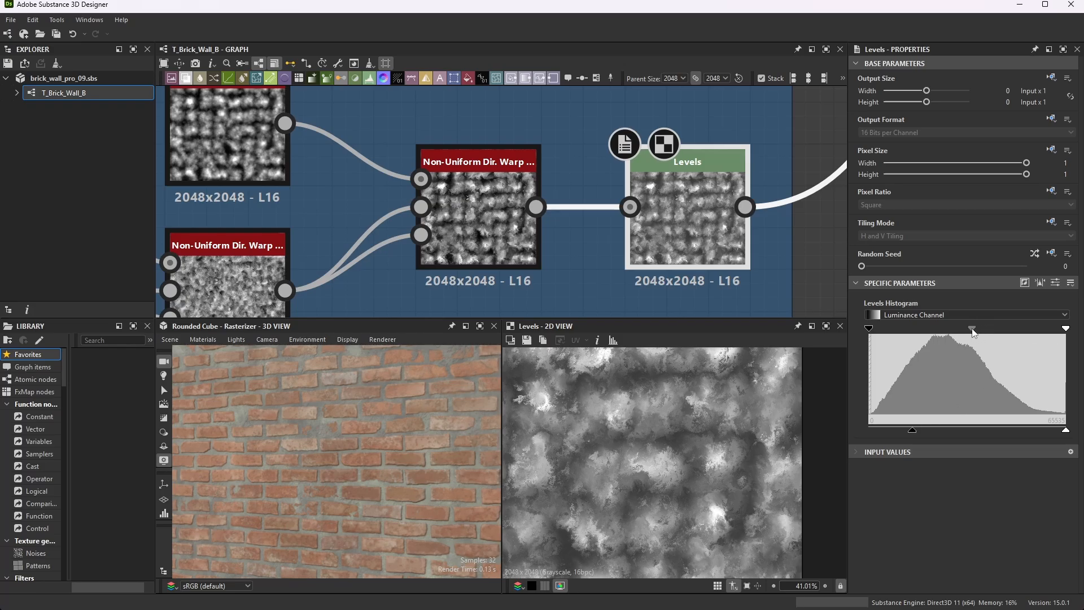
click(1056, 283)
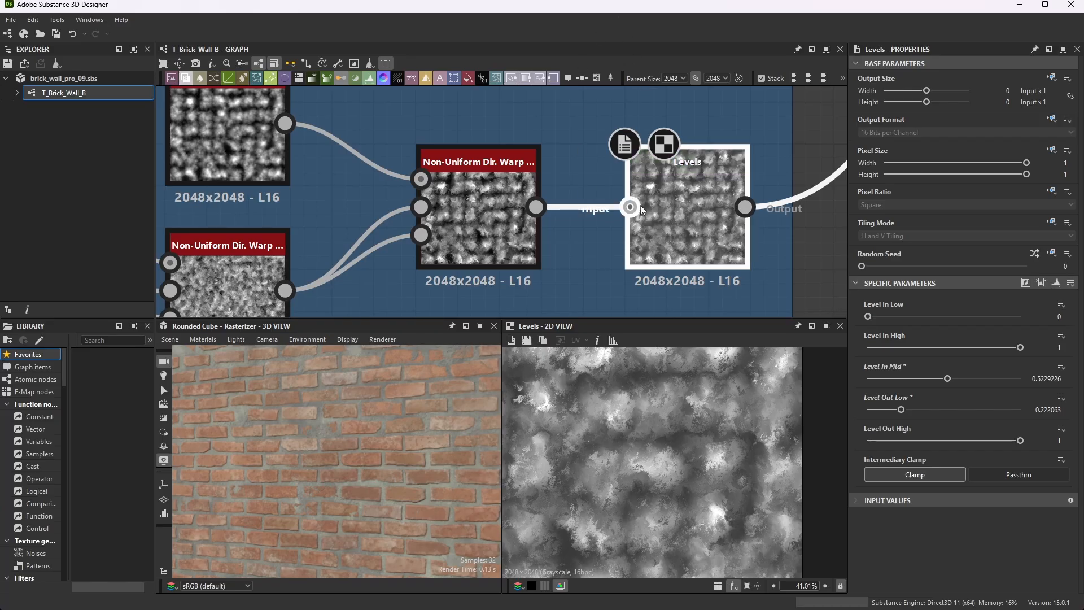
Follow the Levels output from the Grout Between frame to the Height Blend node in the Grout frame
scroll(641, 205, down, 2)
scroll(687, 202, down, 4)
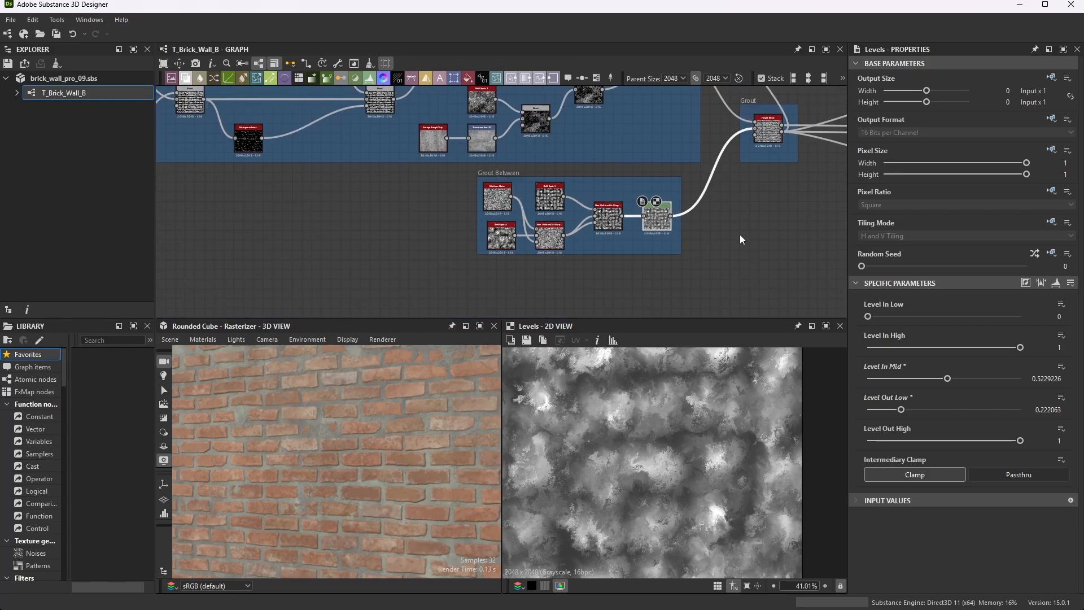
scroll(667, 221, down, 3)
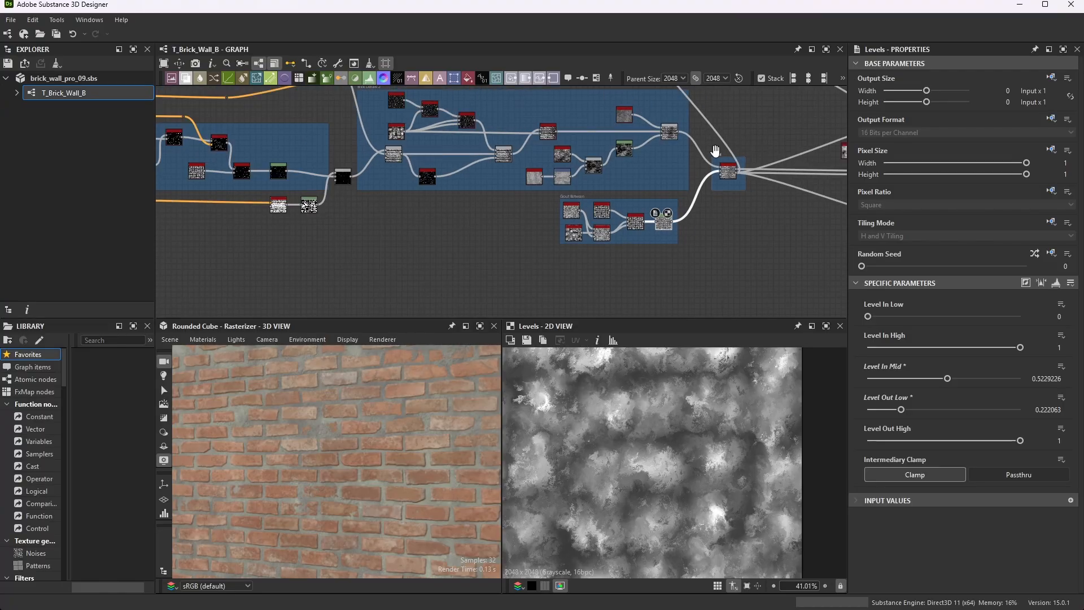
scroll(743, 155, up, 4)
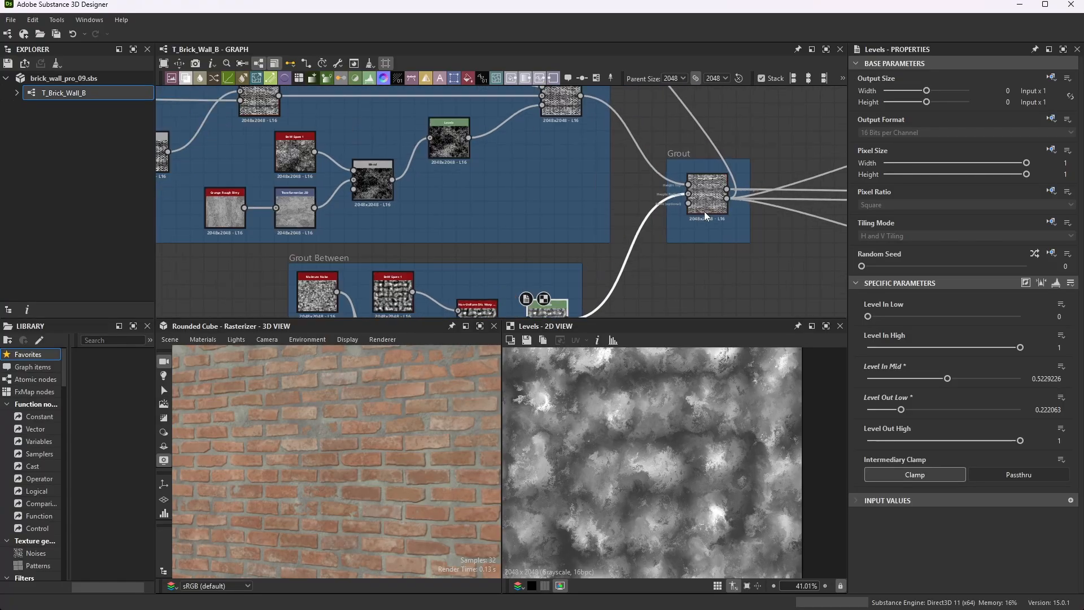
scroll(632, 137, down, 3)
scroll(563, 147, up, 3)
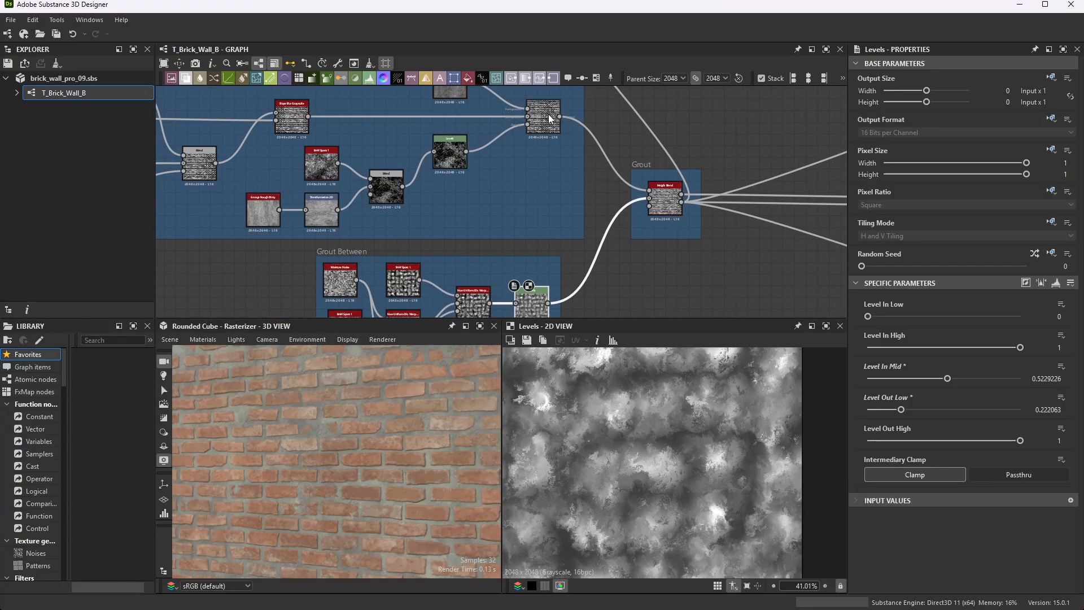
Select the last Blend of the brick detail frame and trace its output to the Grout frame's Height Blend
click(546, 128)
scroll(545, 129, down, 2)
scroll(542, 154, up, 1)
scroll(612, 196, down, 3)
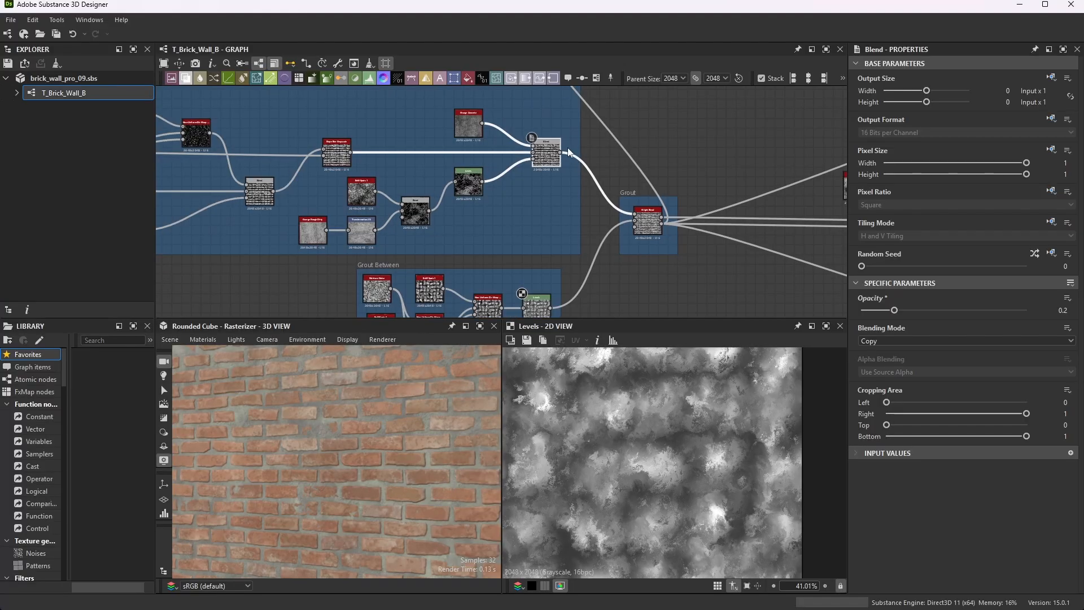
scroll(452, 175, up, 4)
scroll(579, 168, down, 6)
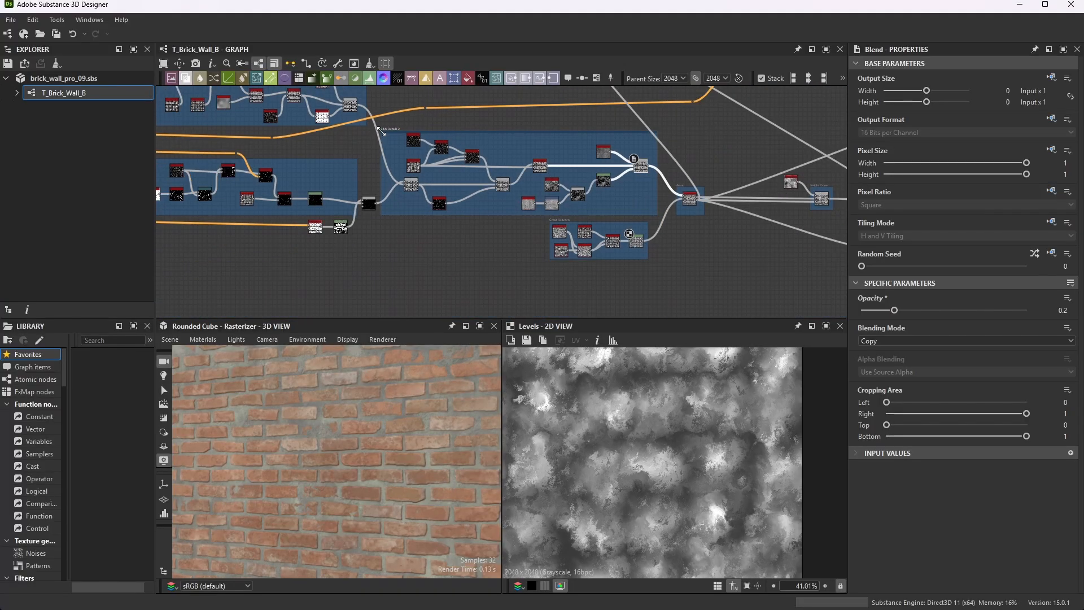
scroll(579, 168, up, 10)
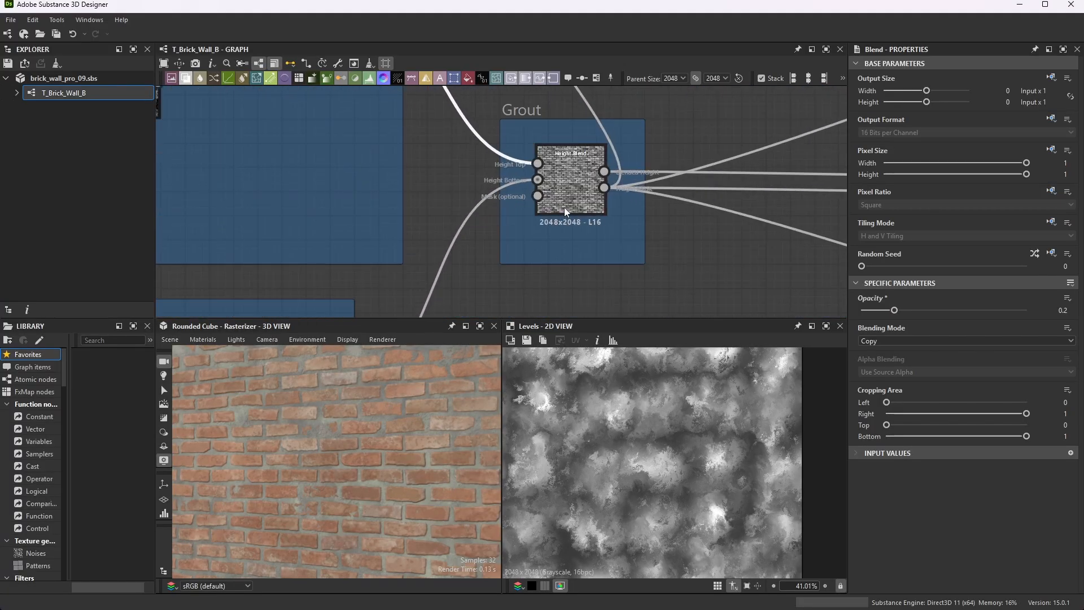
Preview the Grout Height Blend and review its instance parameters alongside the blended height in the 2D view
double_click(577, 174)
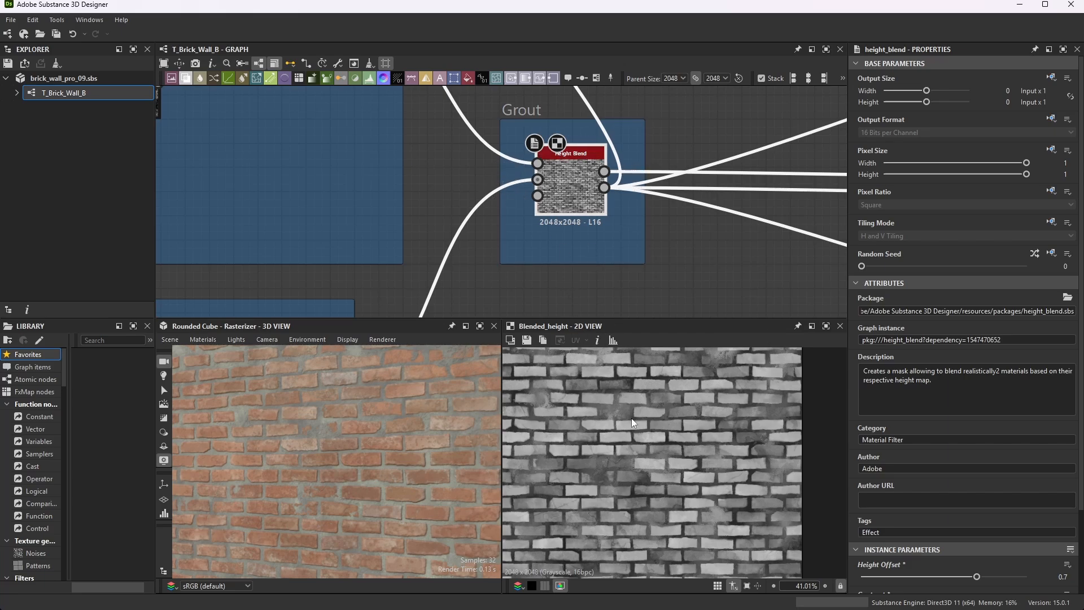
scroll(954, 453, down, 3)
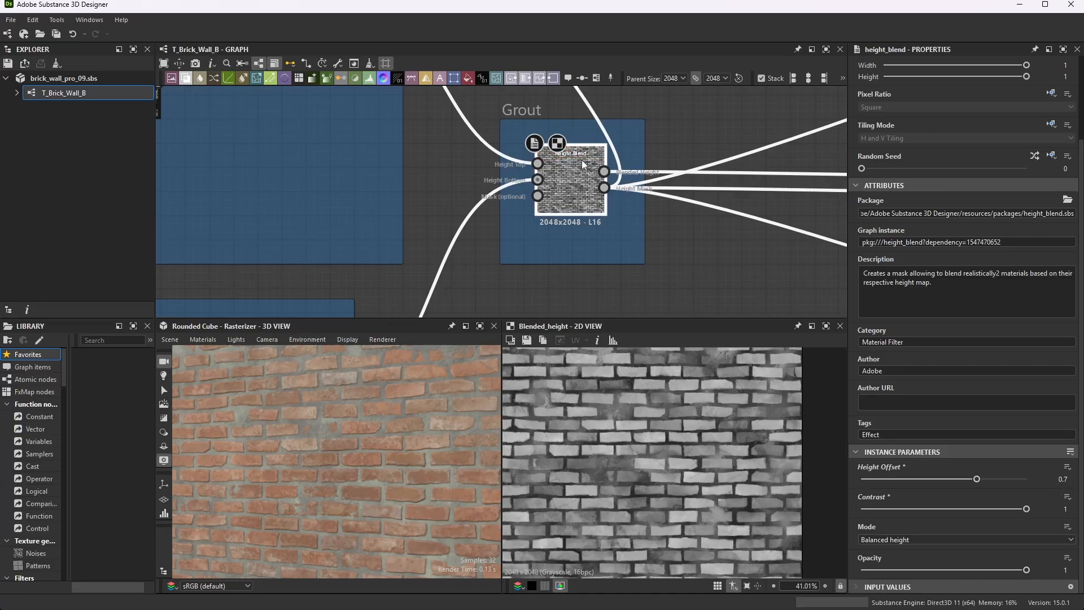
scroll(666, 477, up, 3)
scroll(797, 501, up, 2)
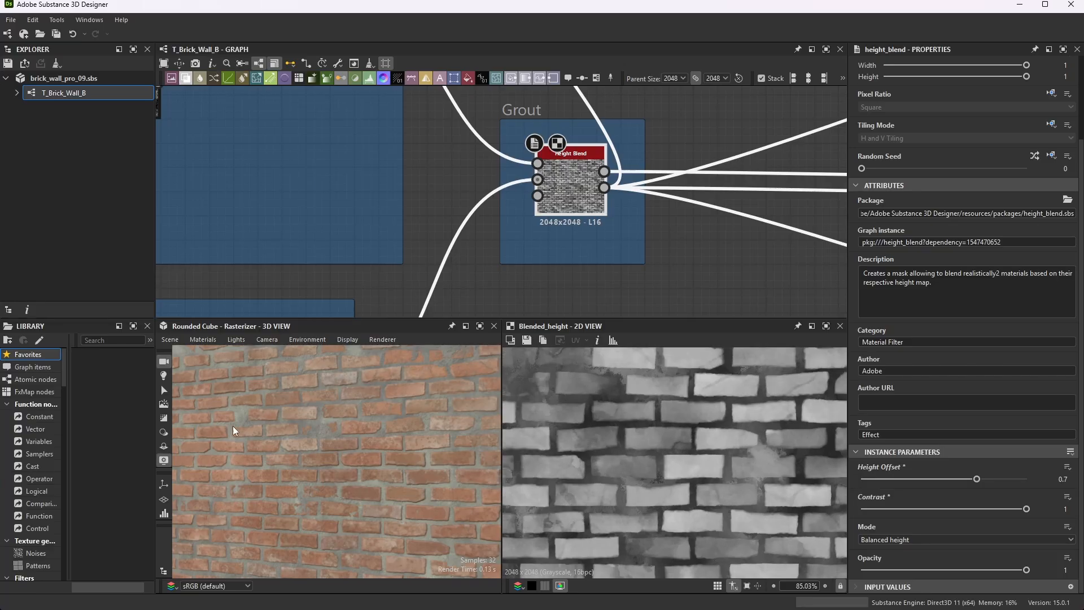
Maximize the 3D view and examine the grout between and over the worn bricks up close
middle_drag(309, 492, 345, 460)
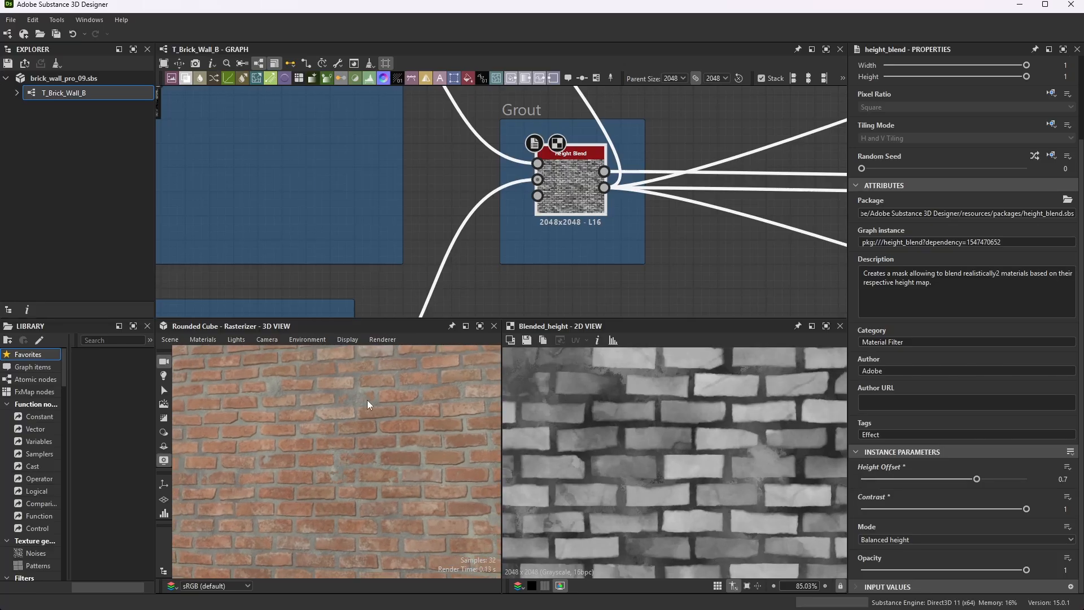
click(479, 327)
mouse_move(506, 355)
mouse_down()
mouse_move(496, 354)
mouse_move(511, 343)
mouse_up()
scroll(503, 341, up, 3)
middle_drag(298, 265, 394, 322)
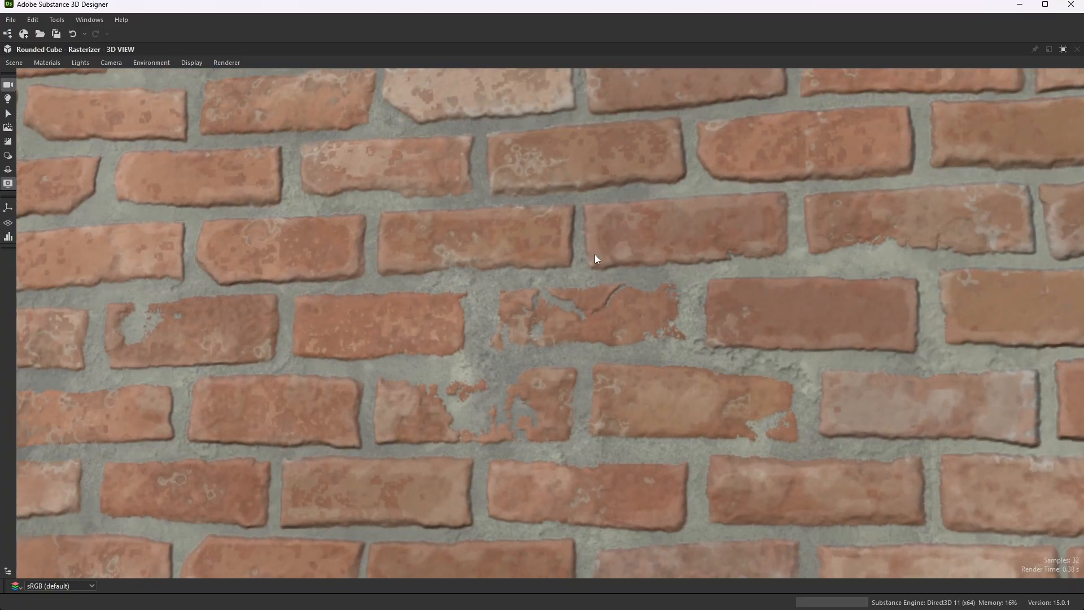
drag(538, 316, 585, 318)
scroll(585, 318, down, 2)
drag(557, 378, 680, 440)
drag(508, 375, 457, 368)
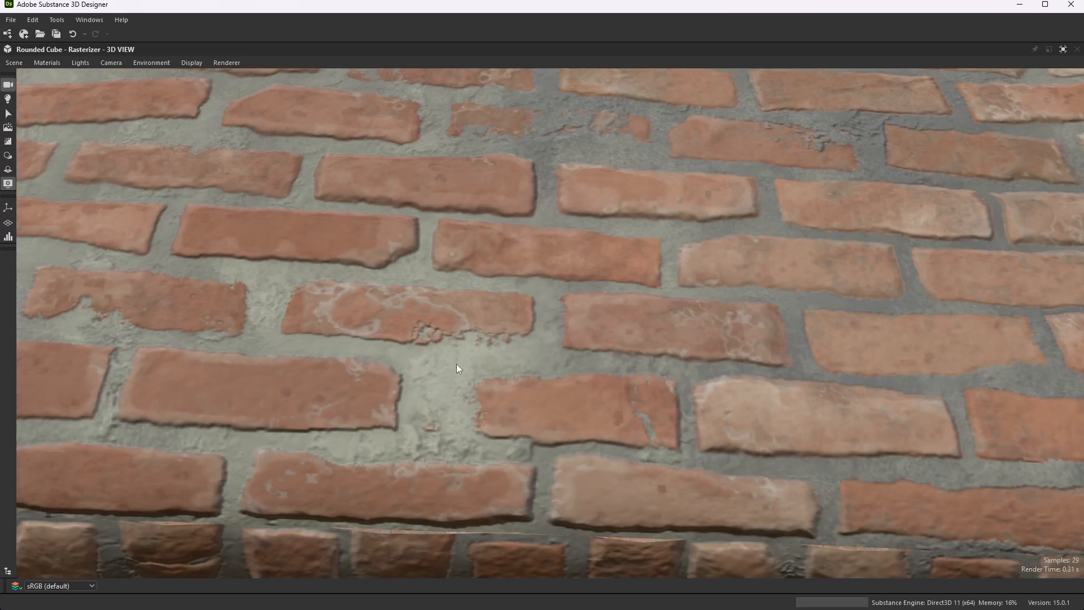
Examine the grout patches across the wider wall from several angles and restore the regular panel layout
drag(645, 375, 639, 317)
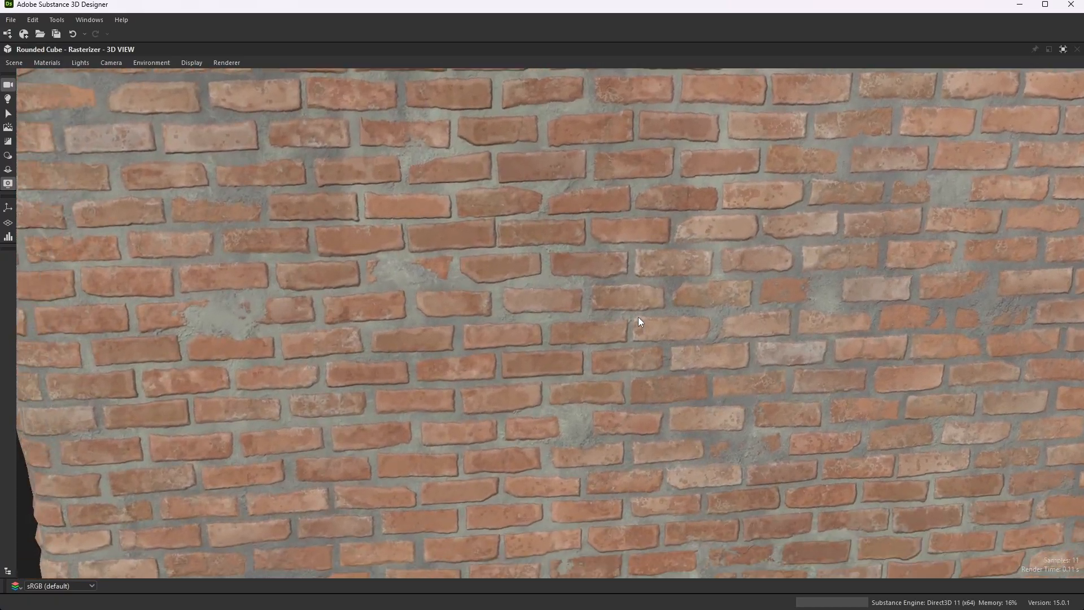
scroll(335, 275, up, 3)
drag(336, 275, 391, 317)
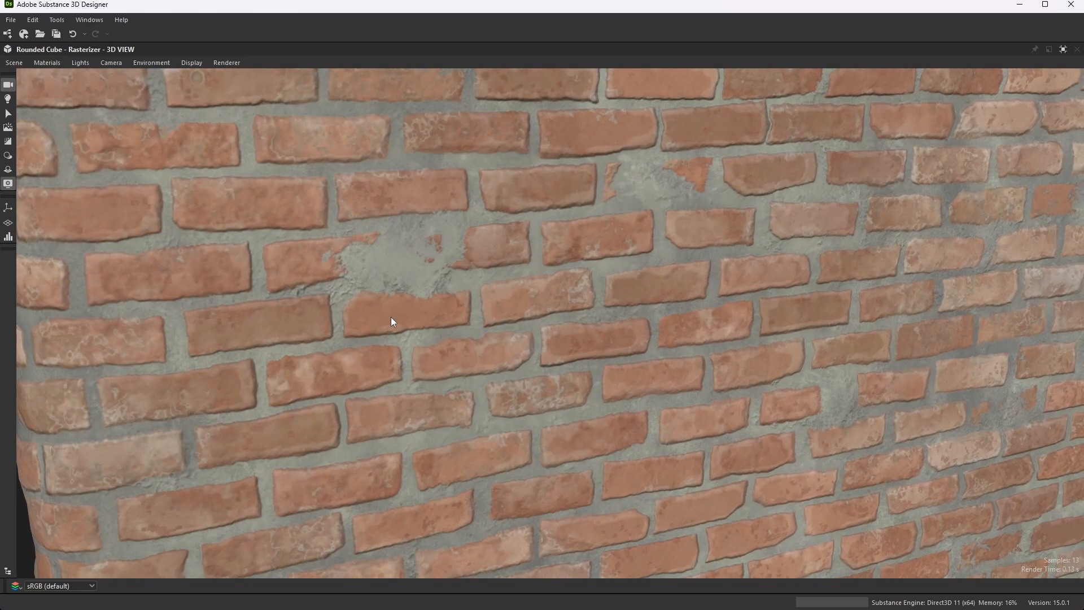
drag(428, 255, 448, 264)
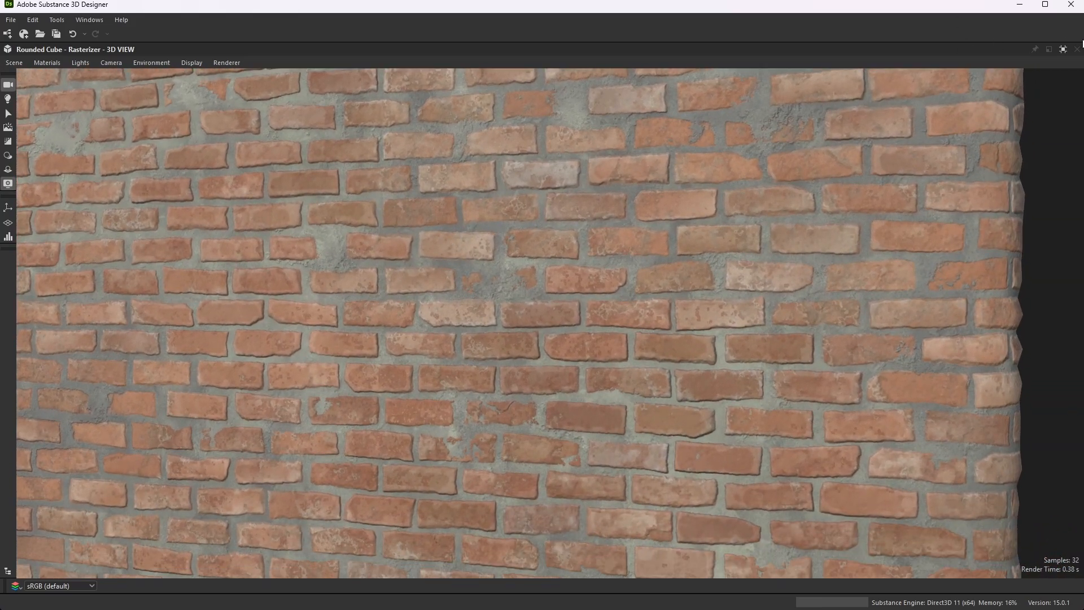
click(1064, 49)
Review the instance parameters of the upper BnW Spots 1 node in Grout Between and follow the chain to Height Blend
scroll(619, 215, down, 3)
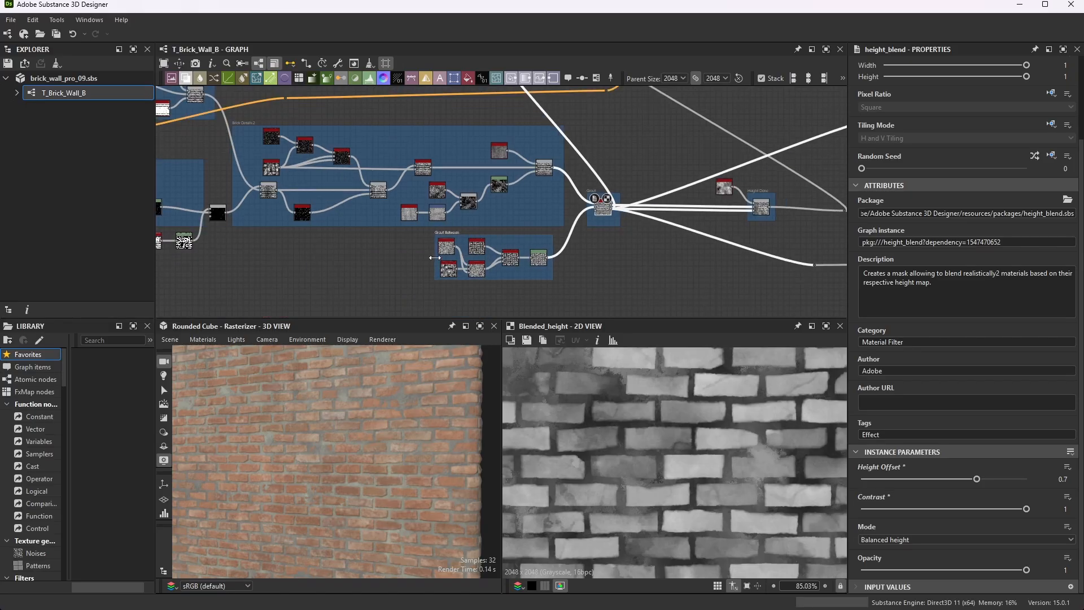
scroll(434, 257, up, 6)
click(459, 153)
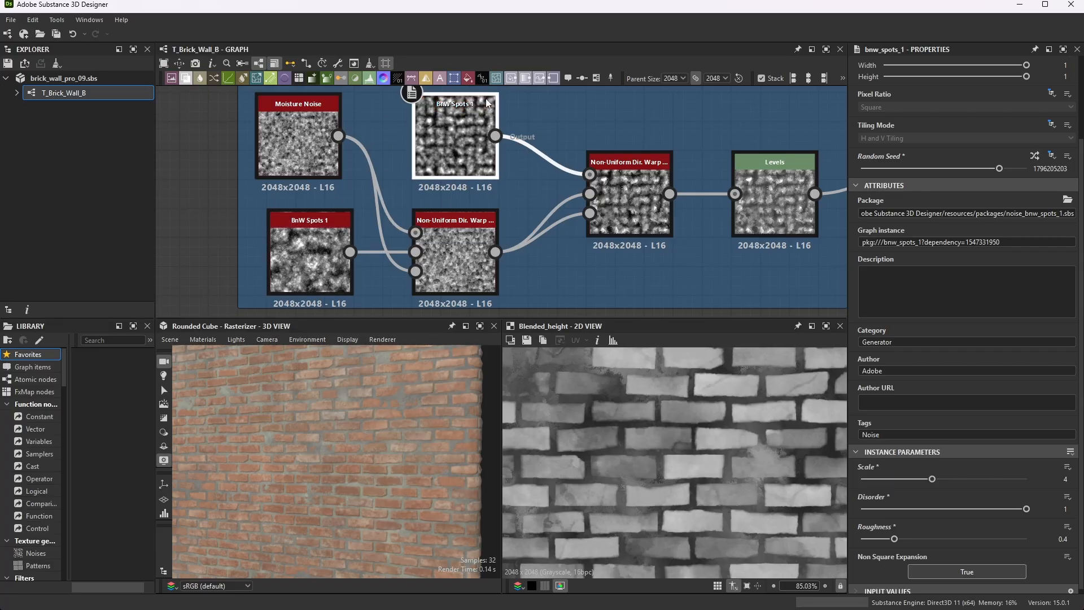
scroll(511, 206, down, 3)
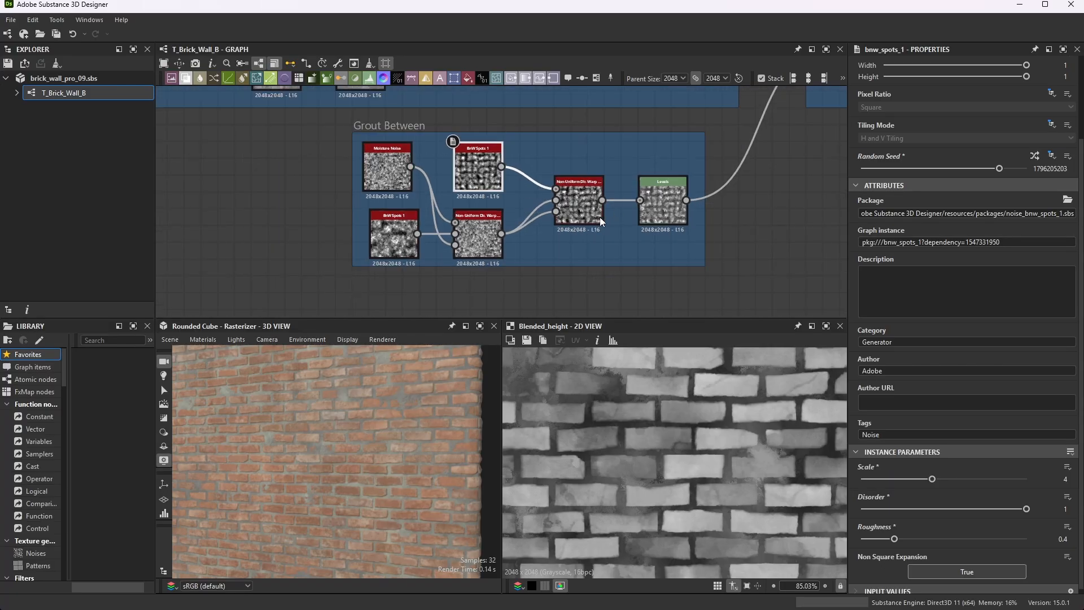
scroll(582, 234, down, 4)
scroll(727, 144, up, 4)
Rotate the rounded cube in the 3D view and inspect the brick wall from afar and up close
drag(423, 443, 313, 446)
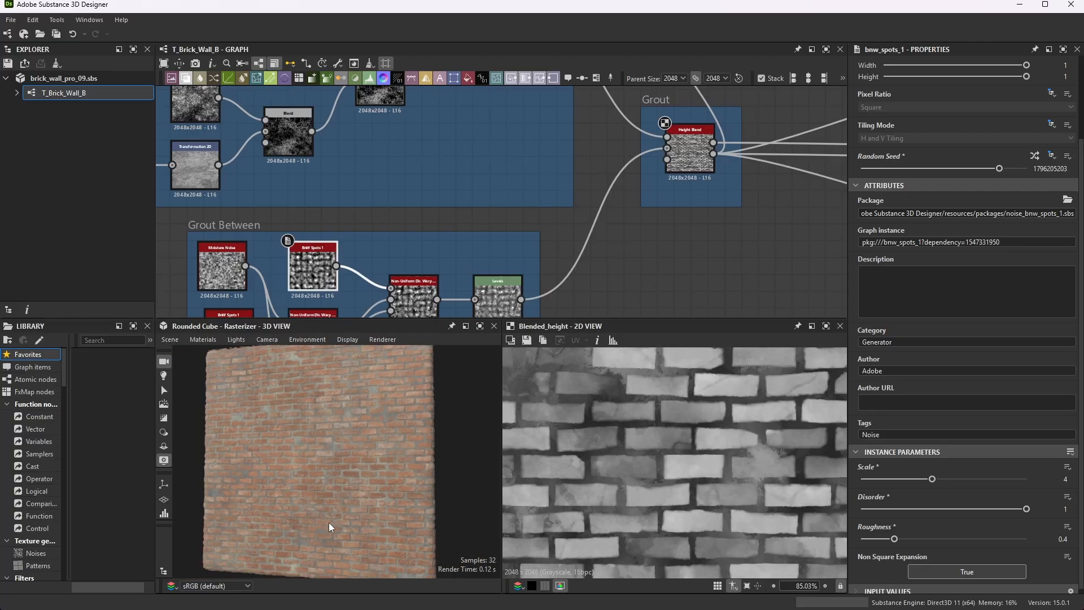
scroll(277, 517, up, 3)
scroll(764, 97, down, 4)
Trace the two Height Blend outputs from the Grout frame to the Blend node in the Height Done frame
middle_drag(763, 97, 690, 243)
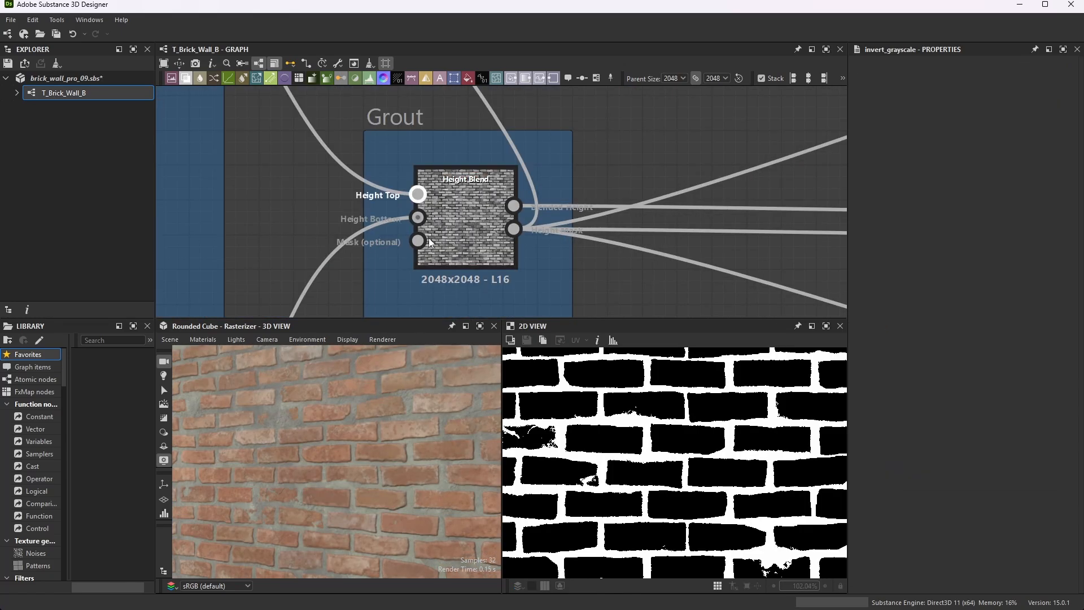
scroll(418, 195, down, 3)
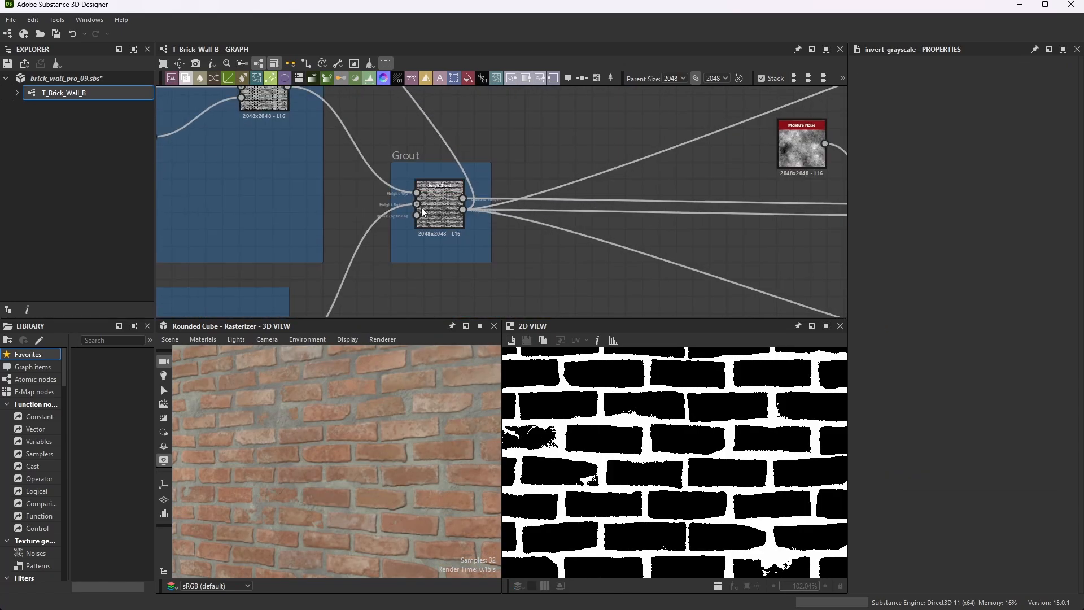
scroll(415, 203, up, 2)
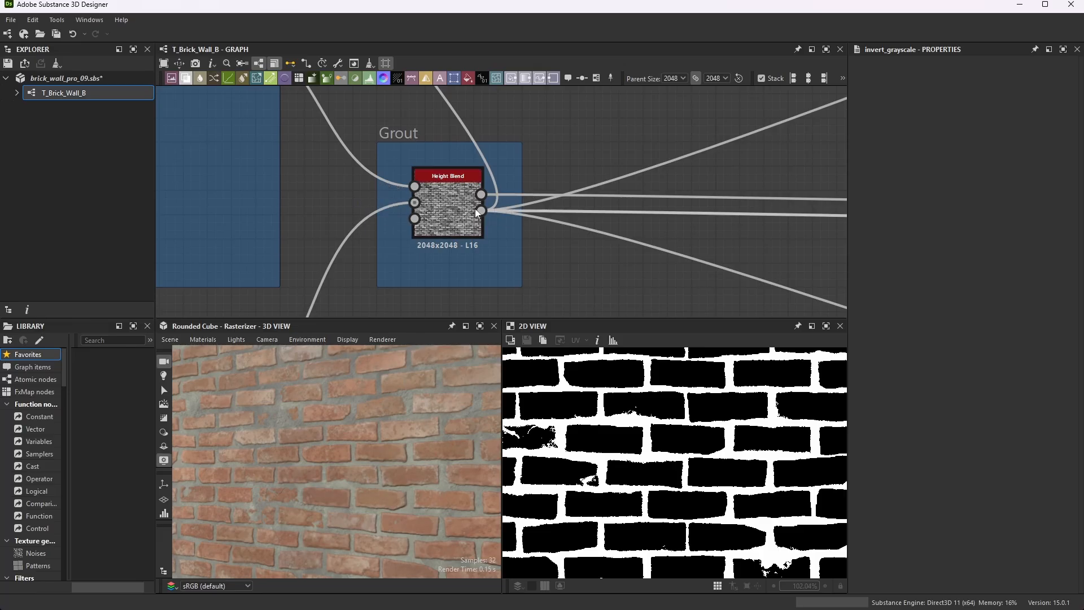
scroll(445, 199, down, 2)
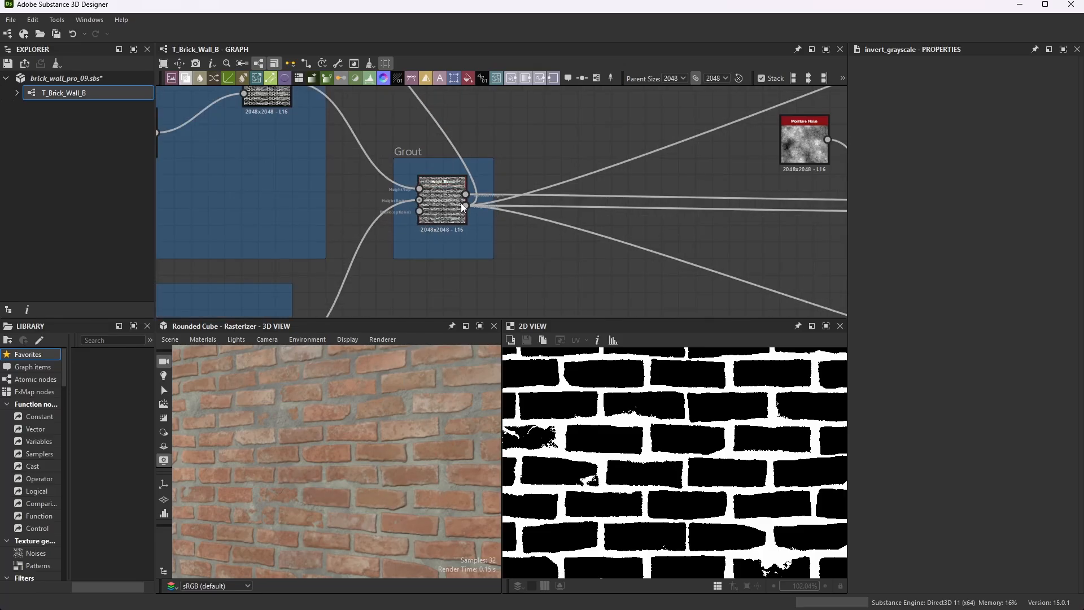
scroll(532, 207, down, 5)
scroll(649, 209, up, 5)
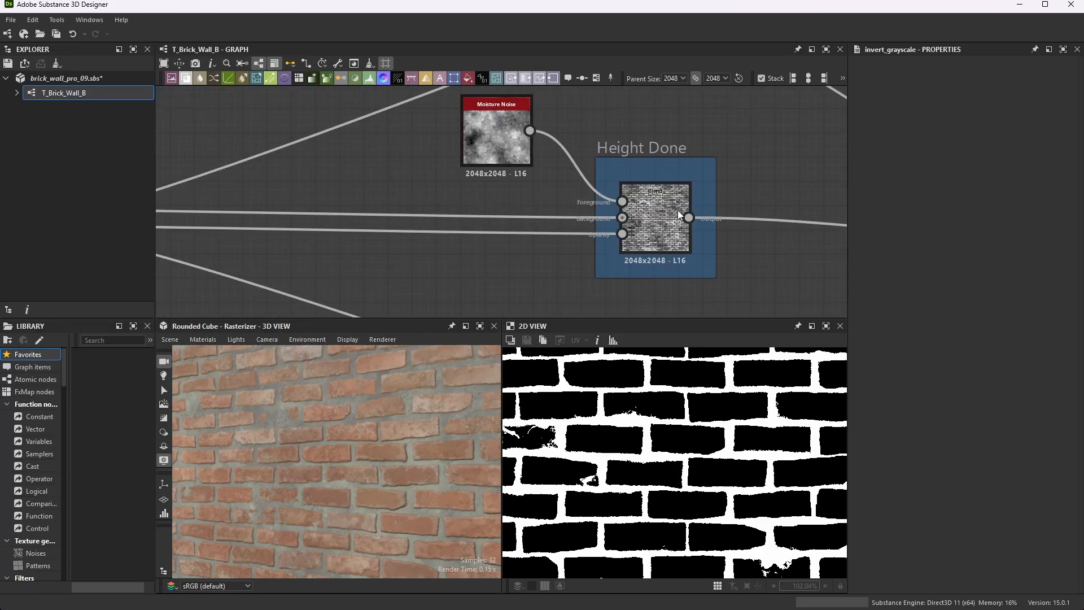
Check the Height Done Blend's inputs and blending parameters, and preview its result in the 2D view
click(621, 242)
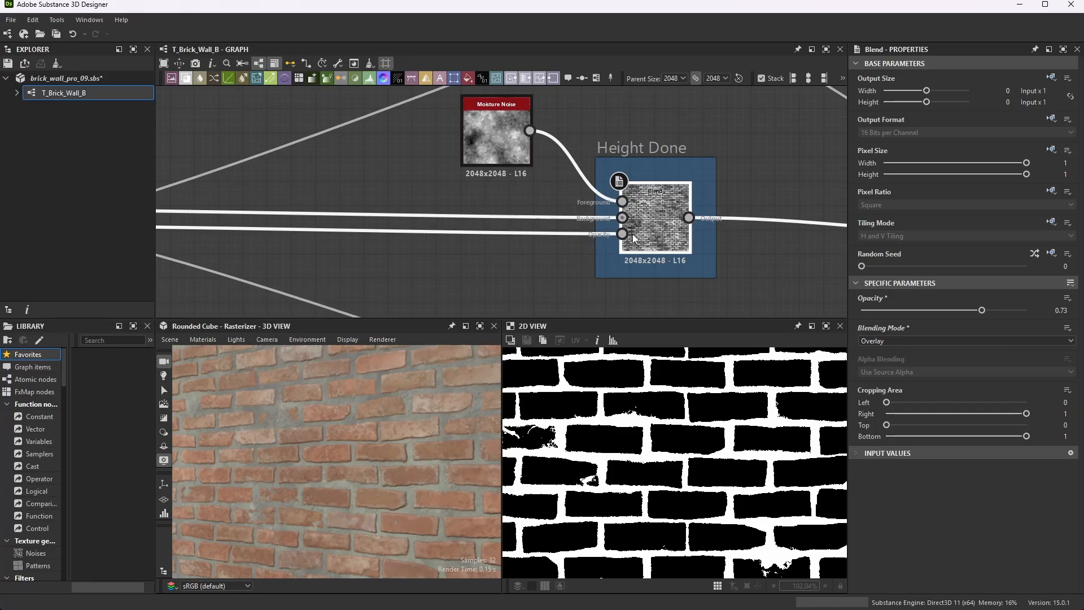
scroll(677, 223, down, 2)
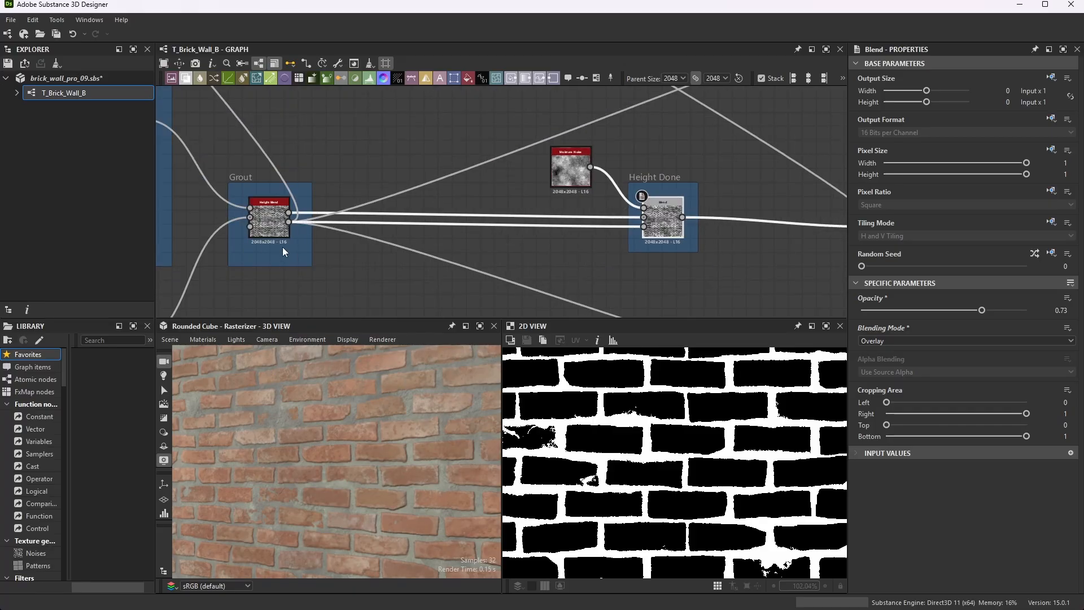
scroll(662, 209, up, 4)
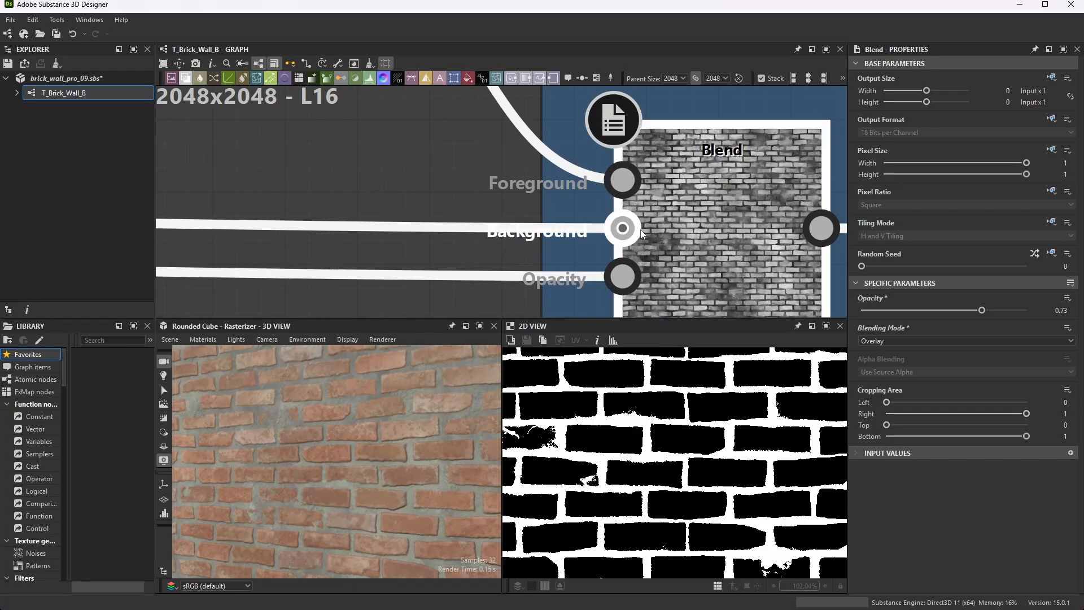
scroll(683, 219, down, 3)
scroll(700, 214, up, 3)
double_click(699, 210)
scroll(677, 220, down, 4)
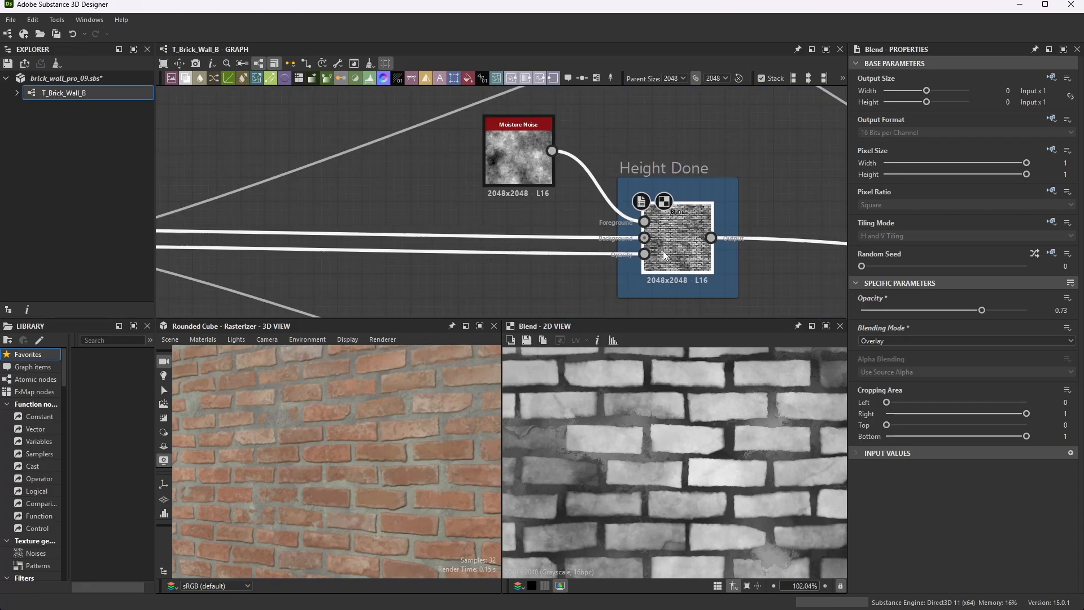
Preview the Moisture Noise node that feeds the Height Done Blend's Foreground
scroll(540, 161, up, 3)
double_click(542, 164)
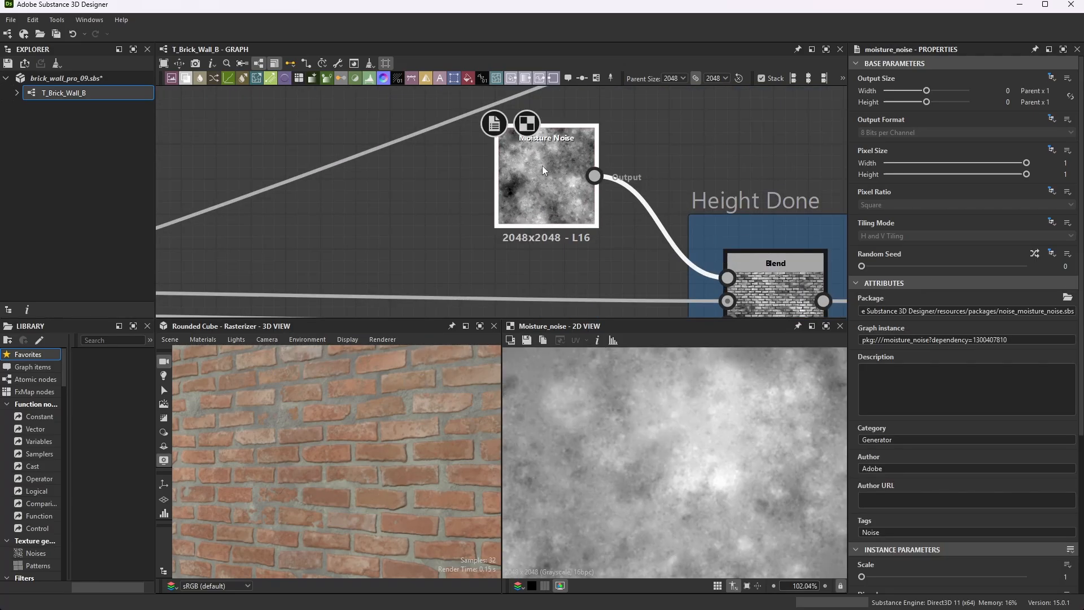
scroll(520, 188, up, 2)
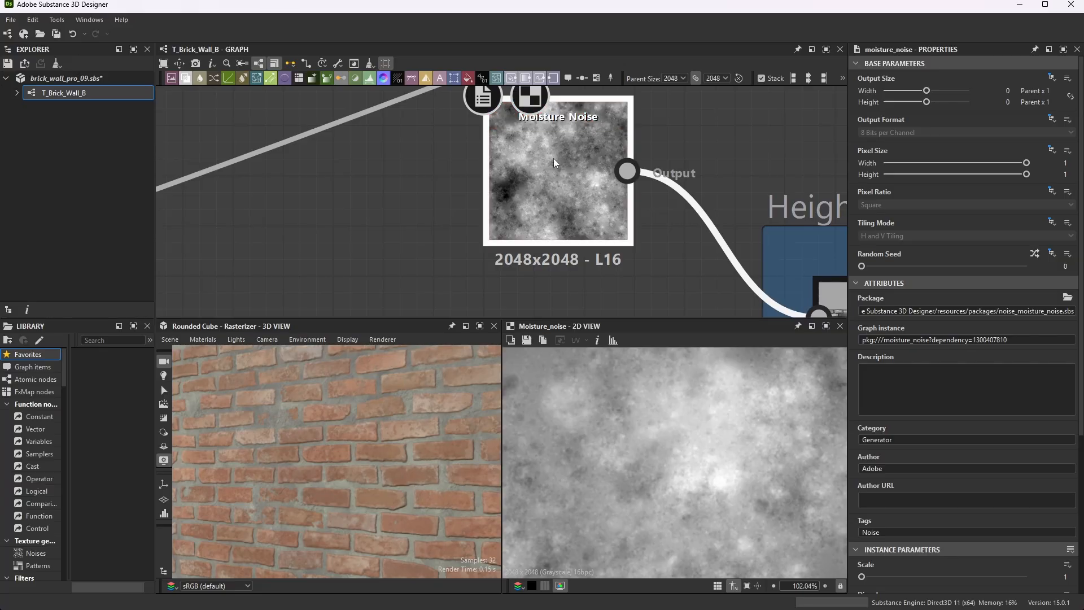
Review the Moisture Noise node's instance parameters, including scale, disorder, pattern size and global opacity
scroll(967, 443, down, 5)
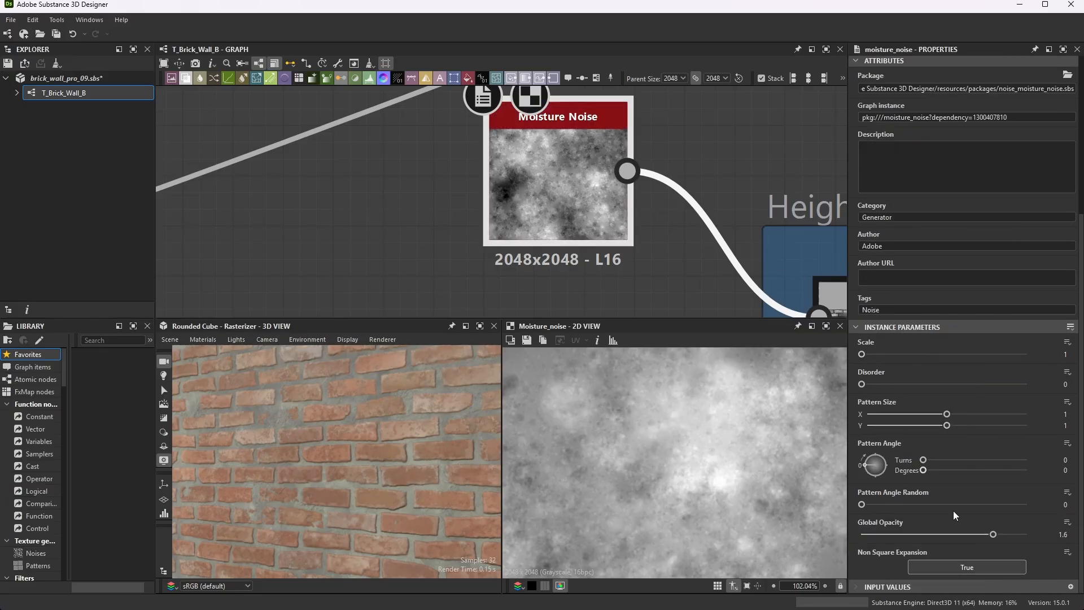
scroll(988, 395, up, 5)
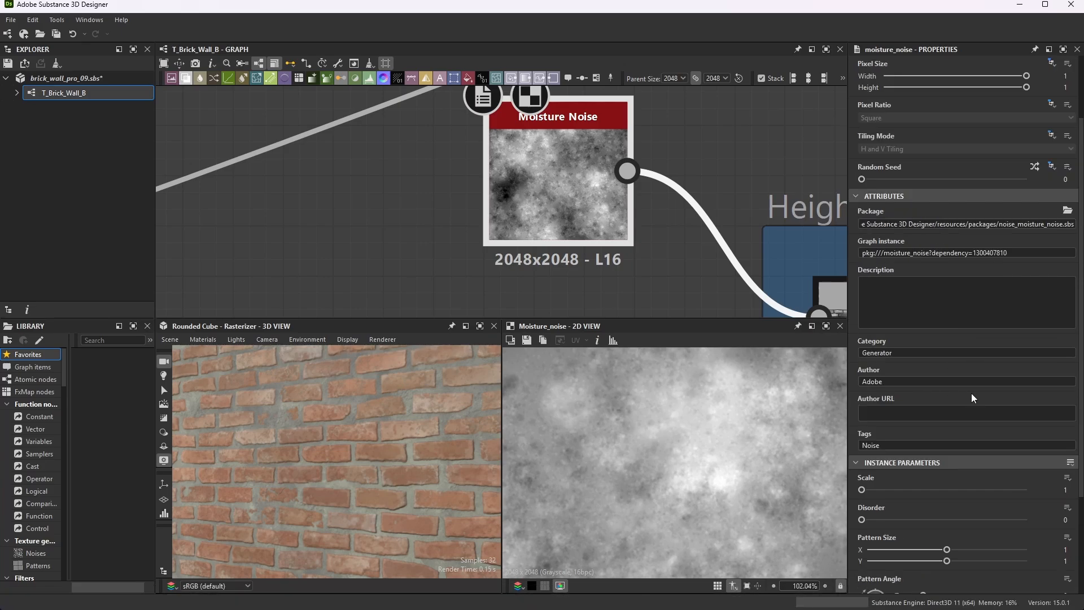
scroll(971, 390, down, 3)
scroll(597, 159, down, 5)
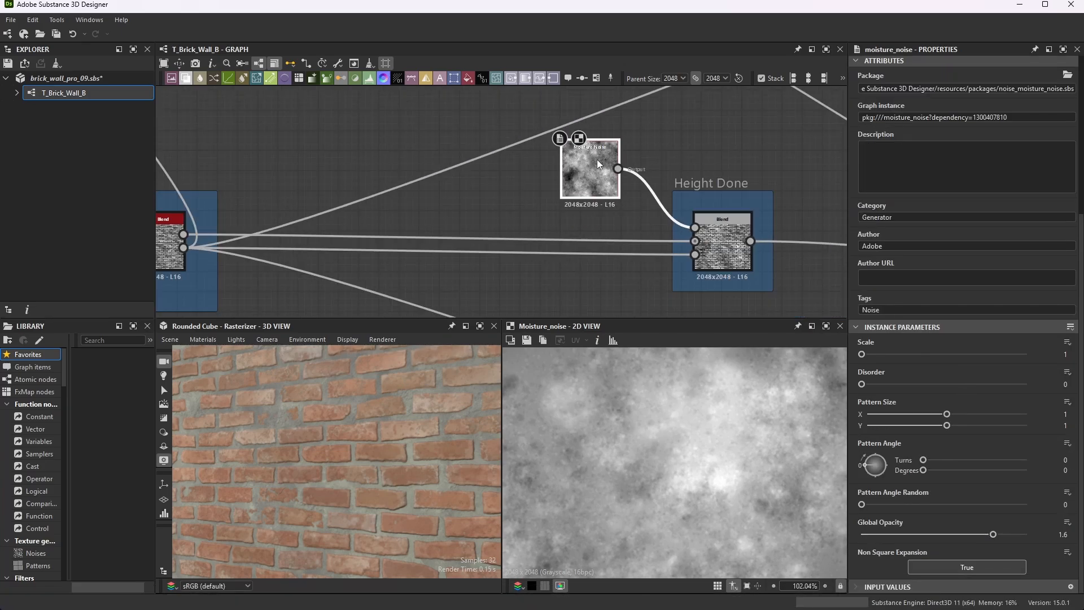
Preview the Height Done Blend's result in the 2D view and check its connections to the Moisture Noise and Grout outputs
scroll(598, 159, up, 2)
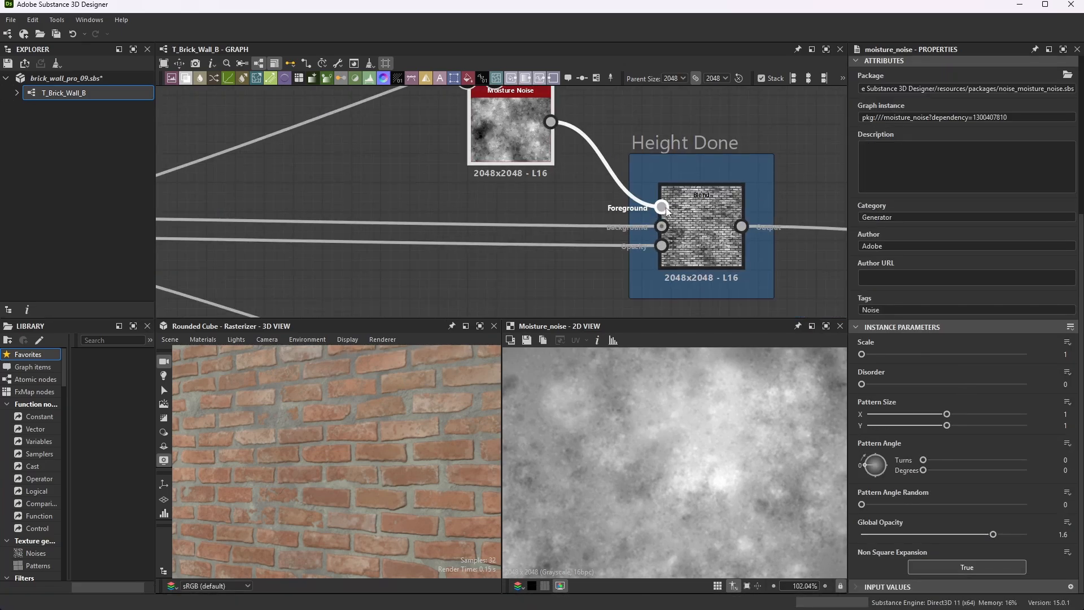
double_click(717, 225)
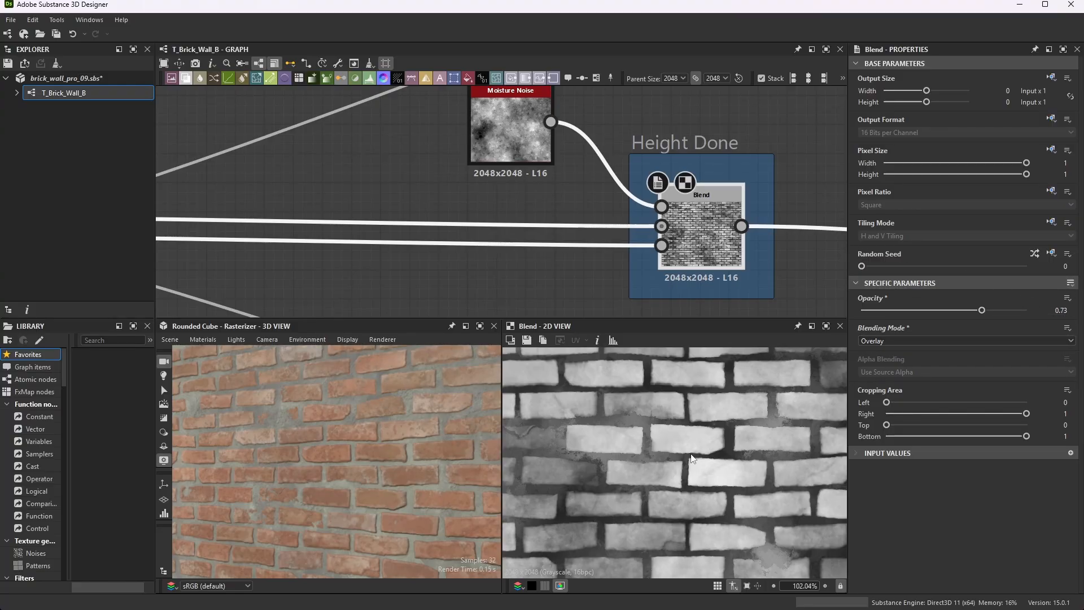
scroll(701, 196, down, 4)
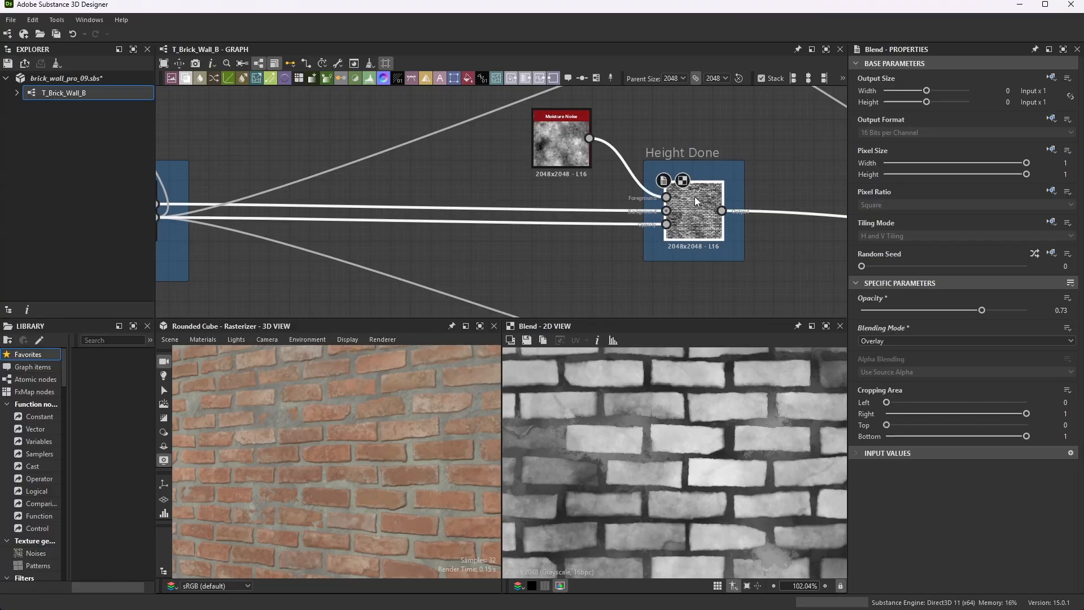
scroll(695, 197, down, 5)
scroll(664, 198, up, 6)
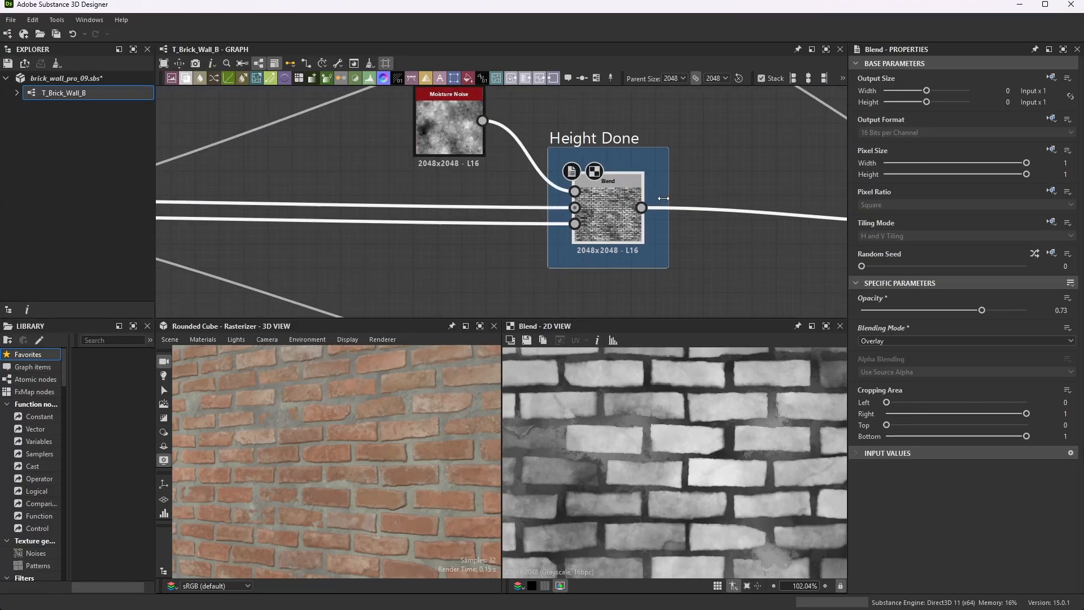
scroll(664, 198, up, 3)
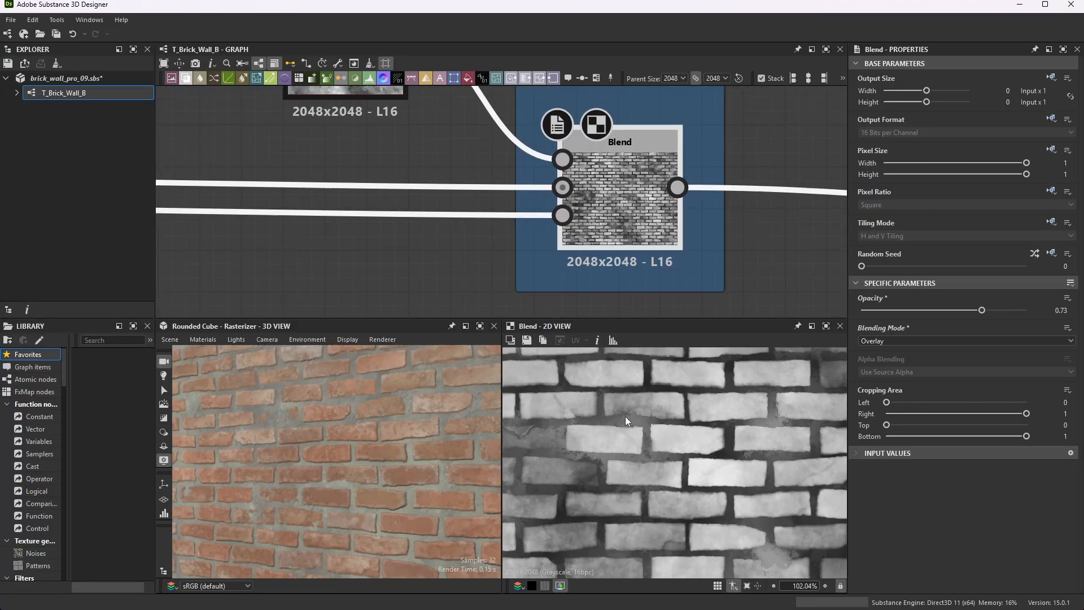
Enlarge the 2D view to inspect the blended height map across the whole wall, and restore the normal layout
click(826, 326)
scroll(520, 350, down, 4)
scroll(419, 373, up, 4)
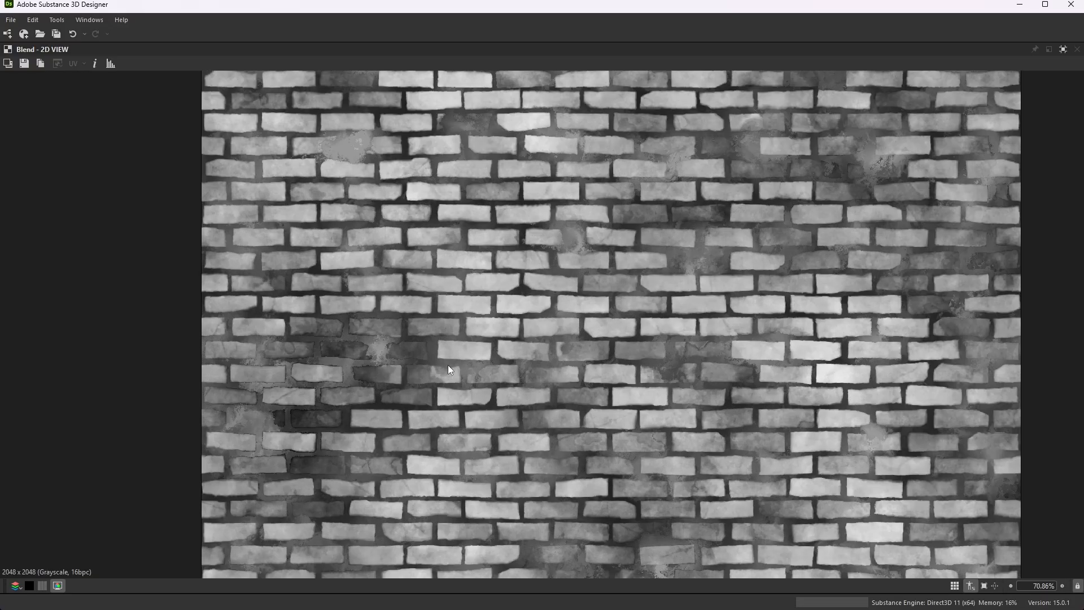
scroll(448, 365, up, 1)
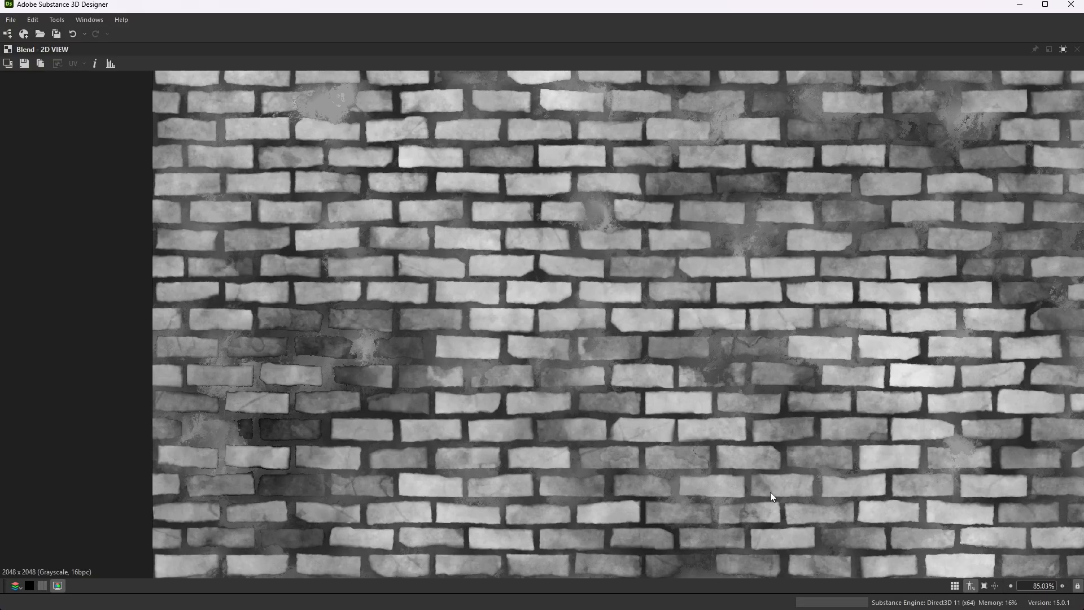
scroll(680, 252, down, 2)
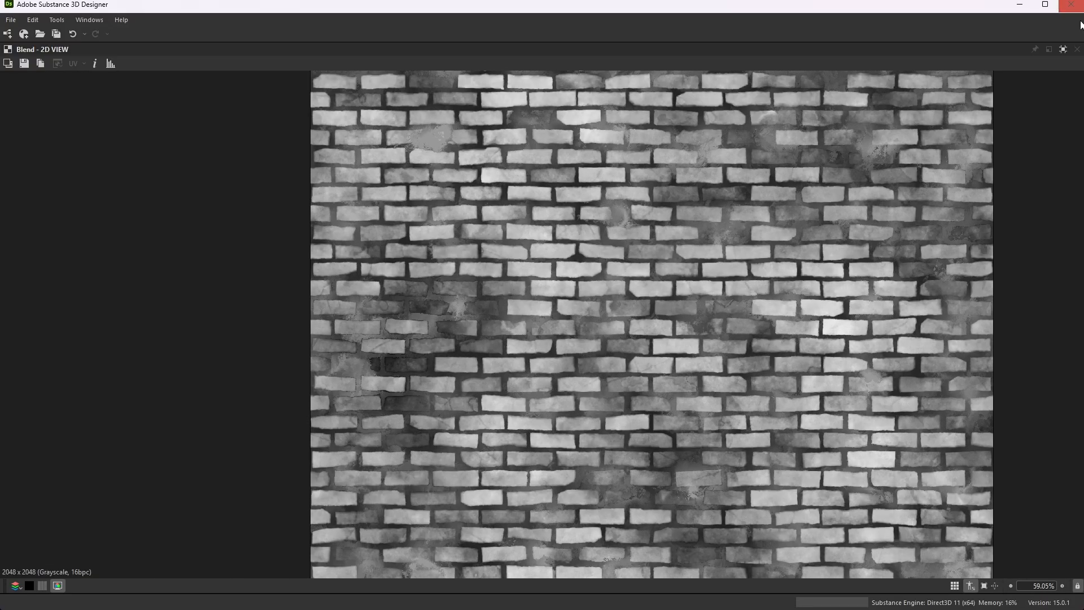
click(1063, 49)
Trace the Height Done Blend's output to the dot node and its branches towards the Normal Sobel and Height nodes
scroll(626, 192, down, 4)
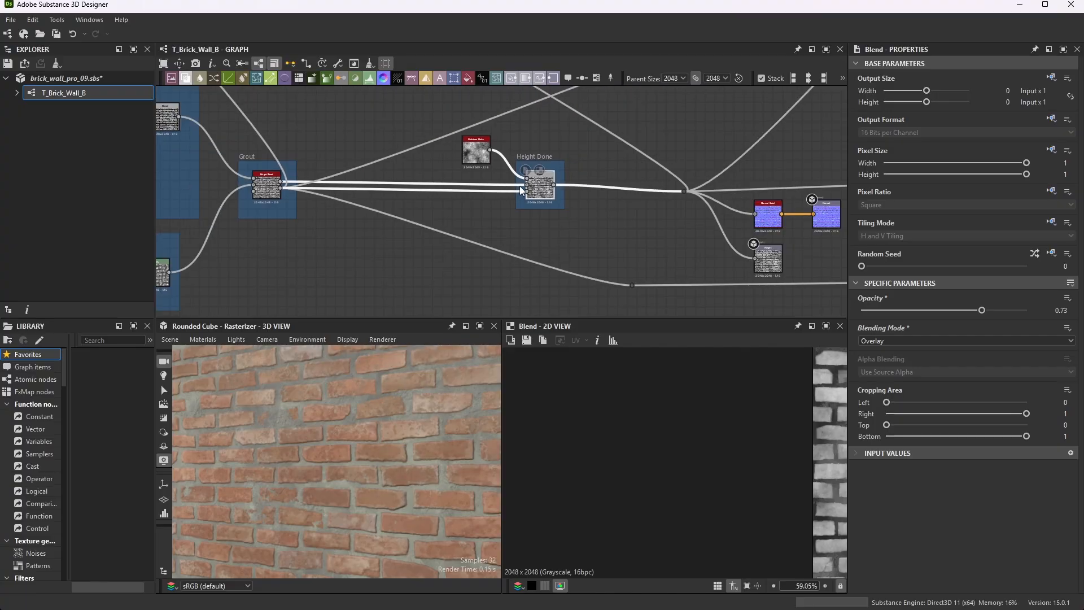
scroll(563, 186, up, 3)
scroll(563, 186, up, 2)
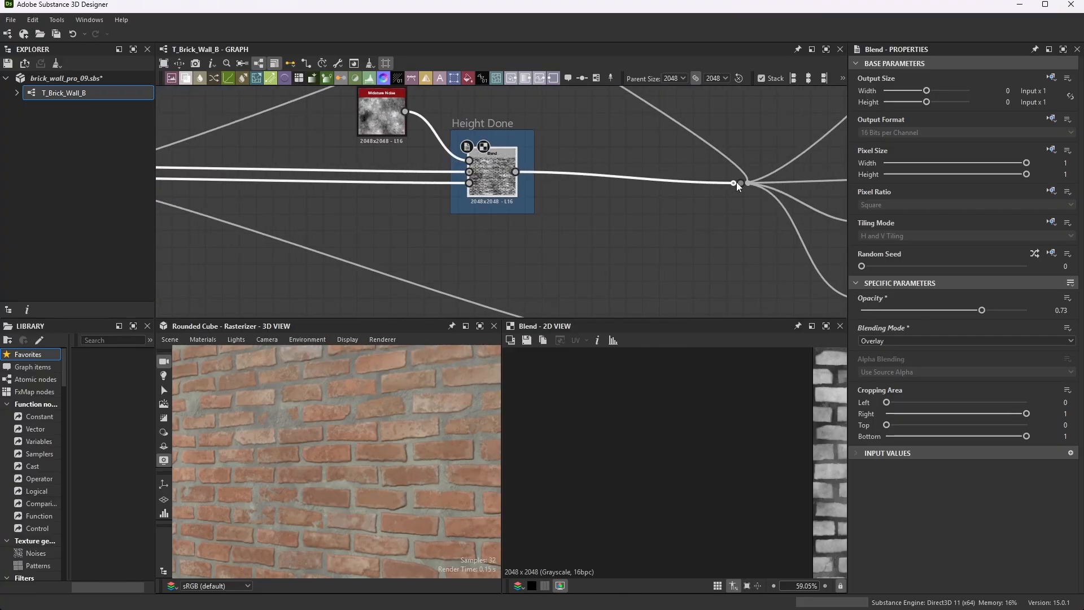
scroll(648, 220, down, 5)
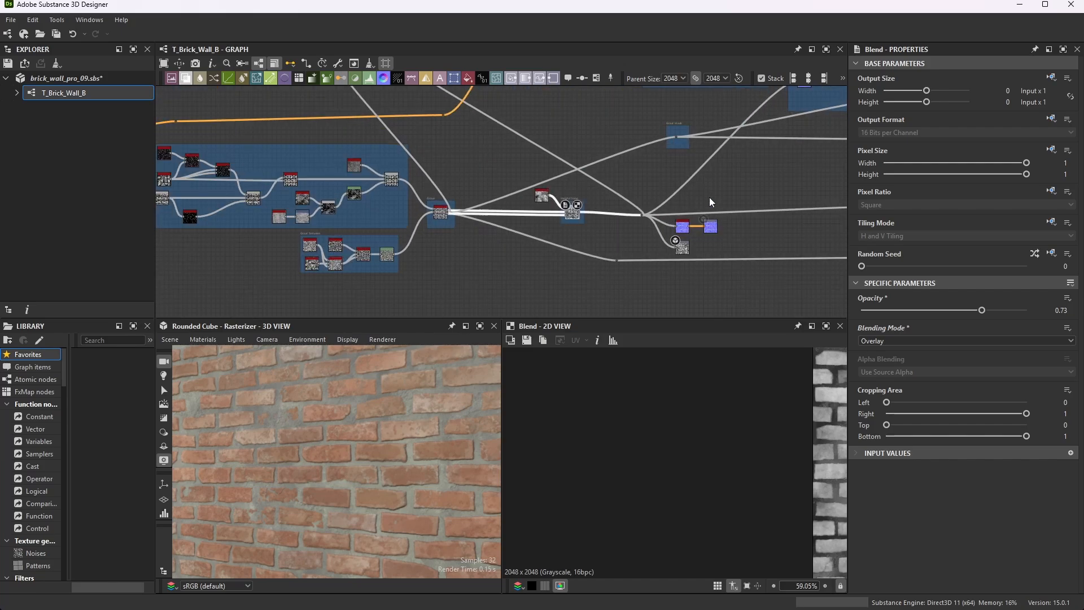
scroll(650, 203, up, 2)
scroll(610, 197, up, 3)
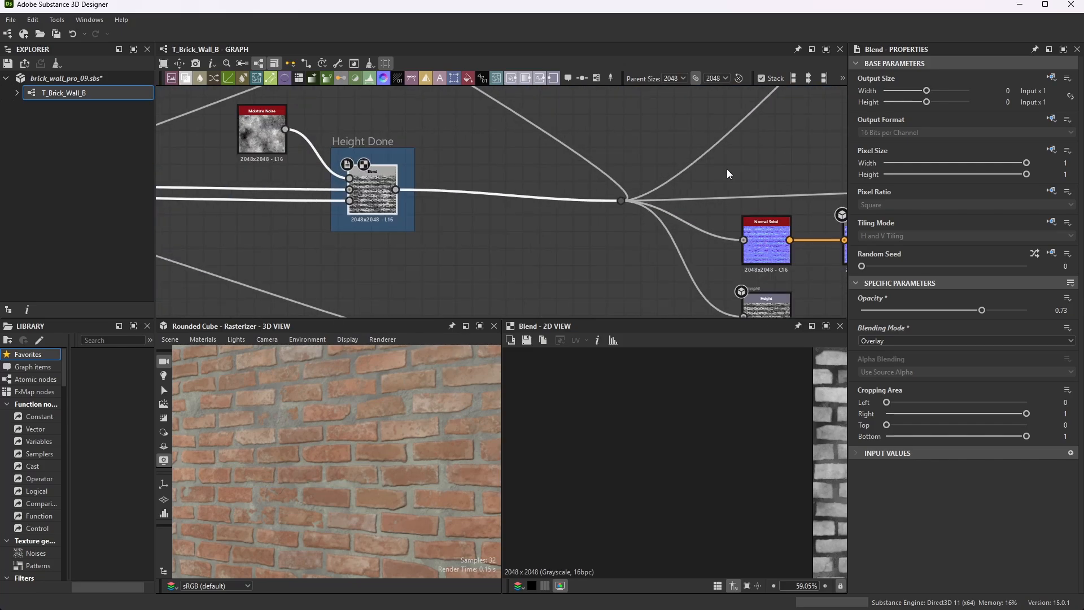
scroll(627, 201, down, 1)
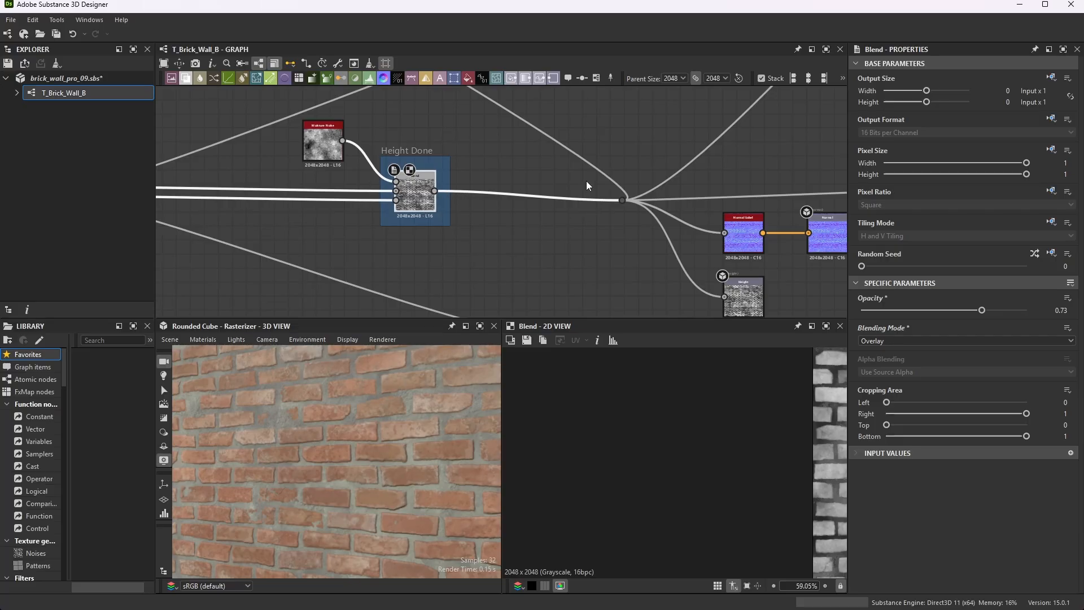
scroll(586, 181, down, 2)
scroll(523, 191, up, 2)
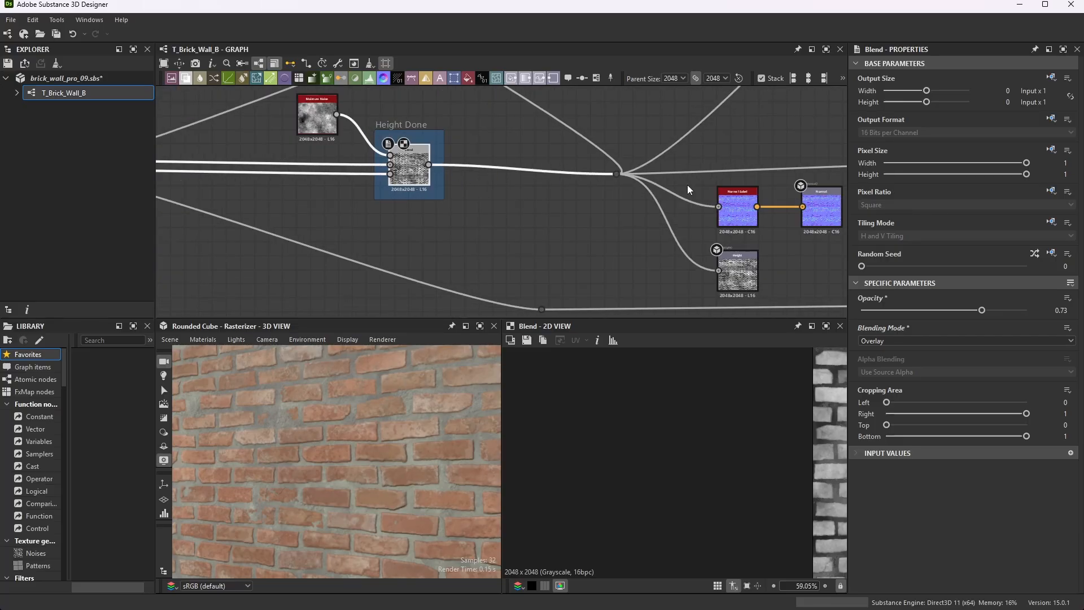
Check the Normal Sobel node's parameters, inspect its normal map up close and preview the Normal output it feeds
scroll(679, 190, up, 2)
scroll(679, 190, up, 2)
click(740, 175)
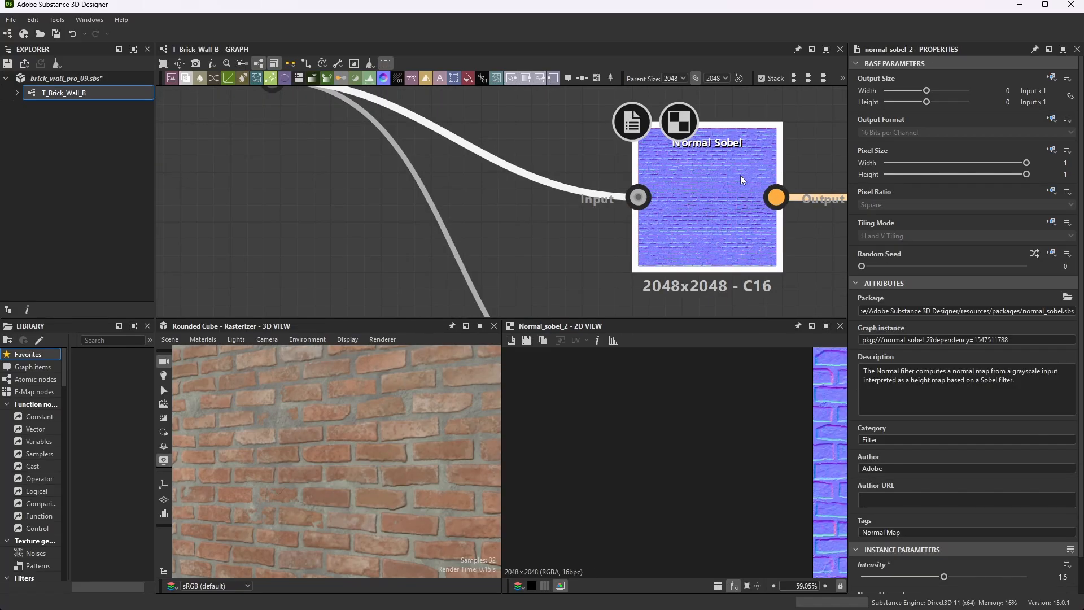
scroll(994, 429, down, 1)
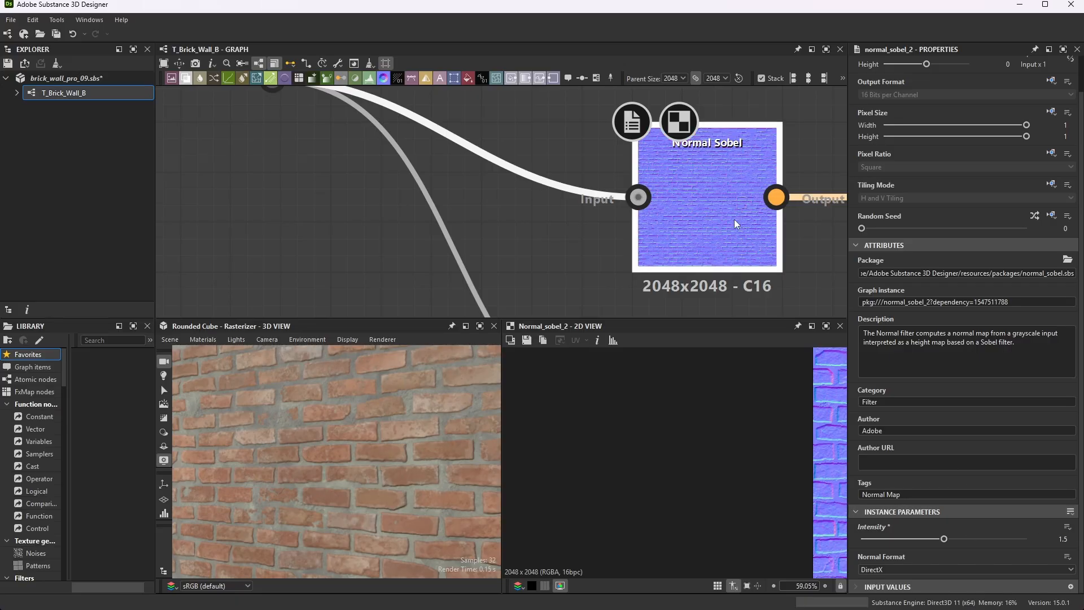
scroll(596, 400, down, 8)
scroll(647, 415, up, 15)
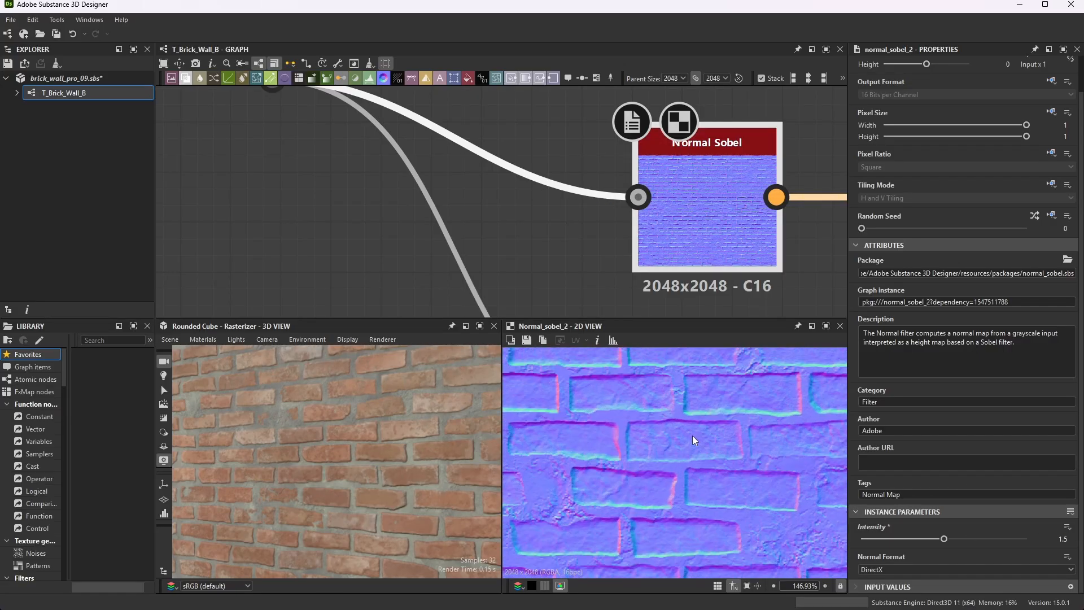
scroll(656, 171, down, 3)
middle_drag(656, 171, 591, 160)
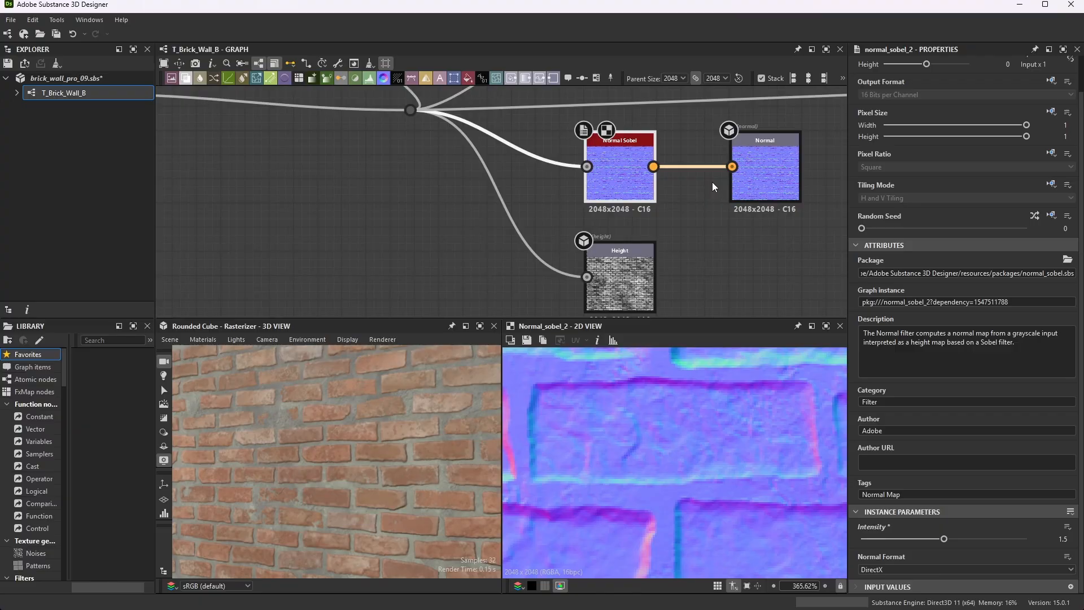
click(768, 167)
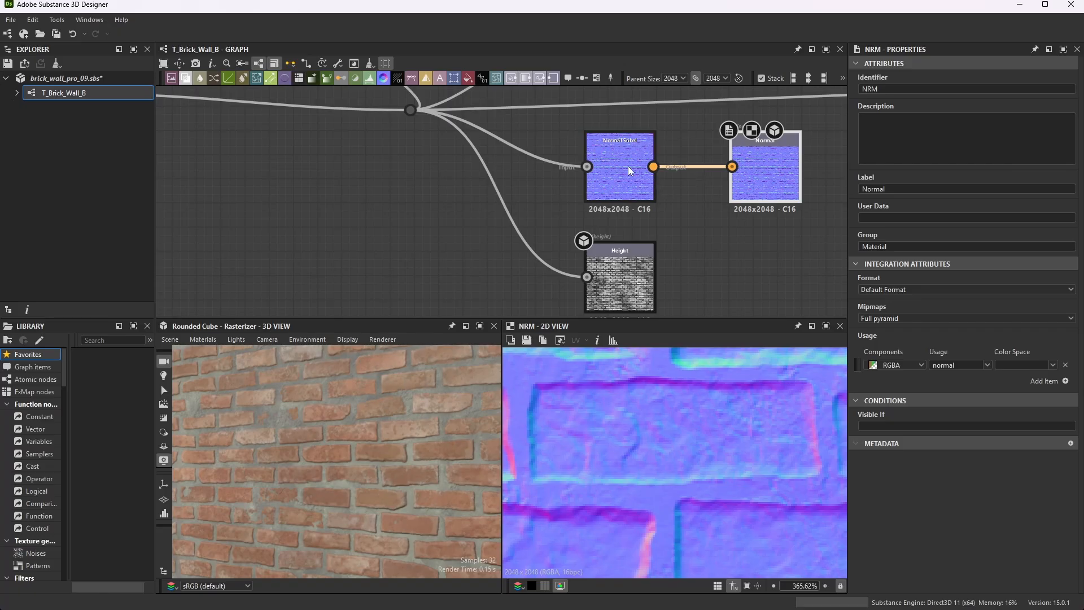
Set the Height output node's identifier to HEIGHT and save the package
scroll(696, 248, down, 2)
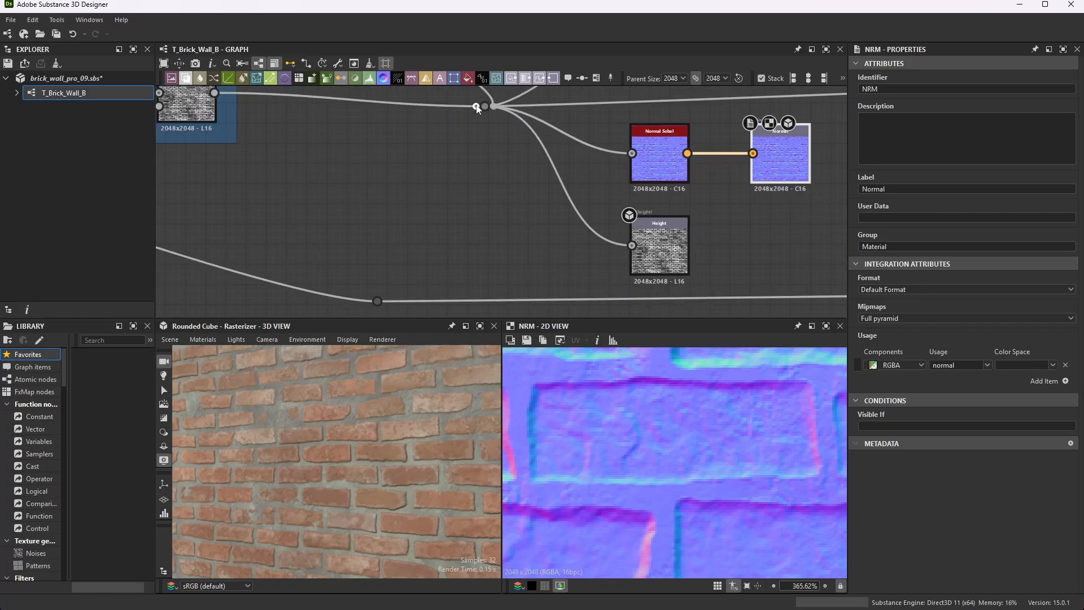
double_click(664, 245)
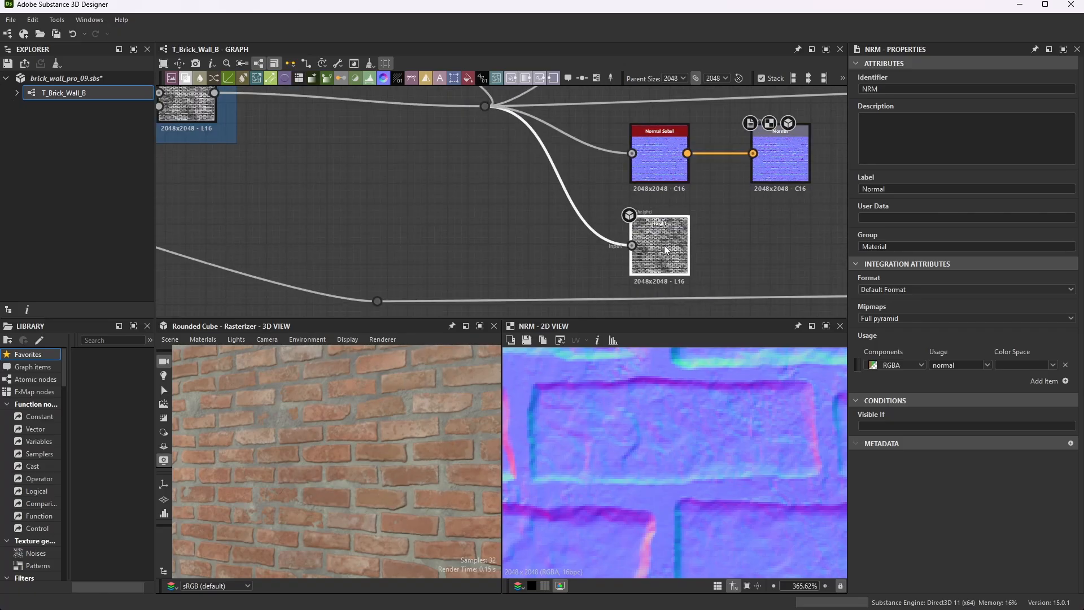
double_click(894, 88)
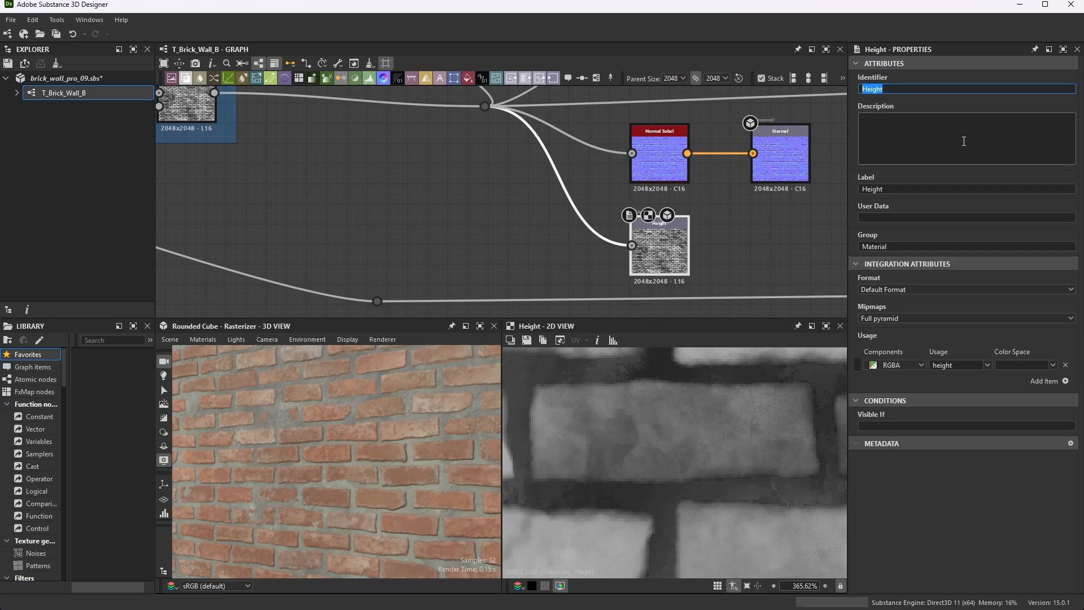
text(HEIGHT)
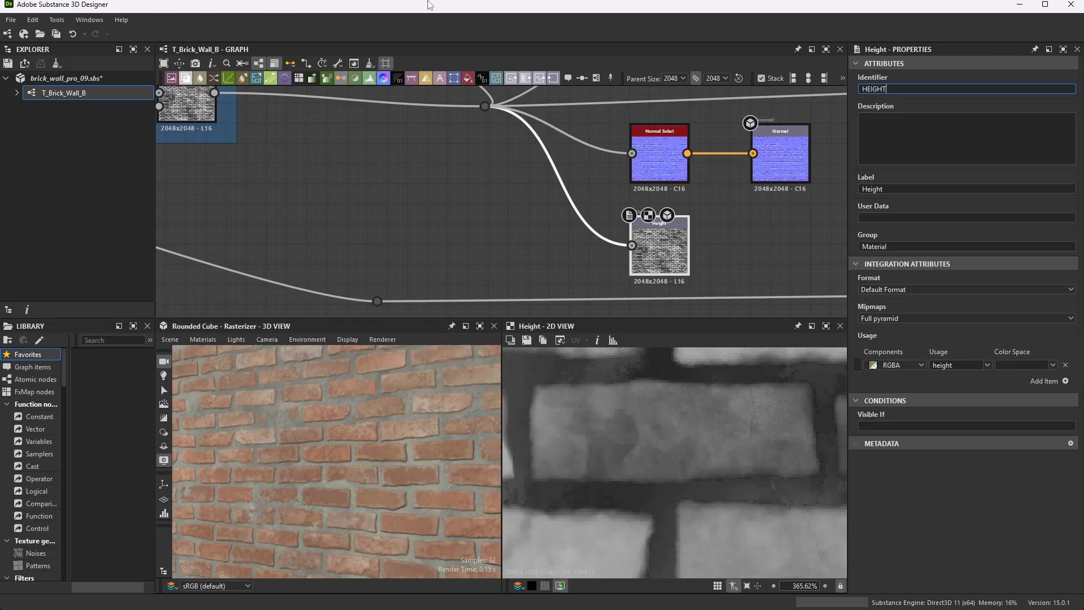
click(11, 20)
click(34, 90)
Rotate the rounded cube in an enlarged 3D view to inspect the finished brick wall, and restore the layout
scroll(493, 187, down, 2)
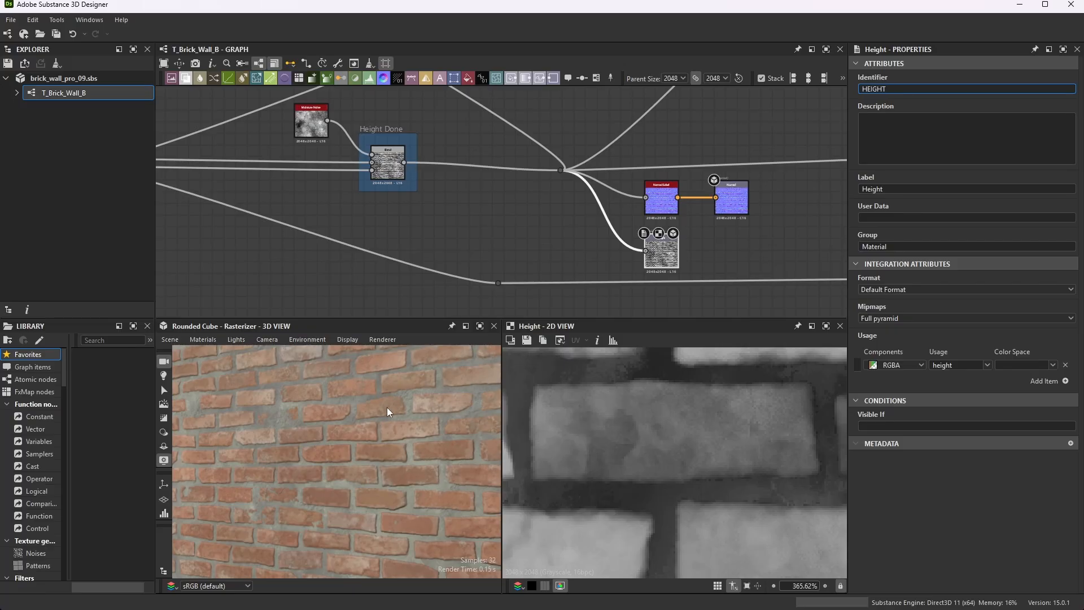
drag(387, 413, 427, 405)
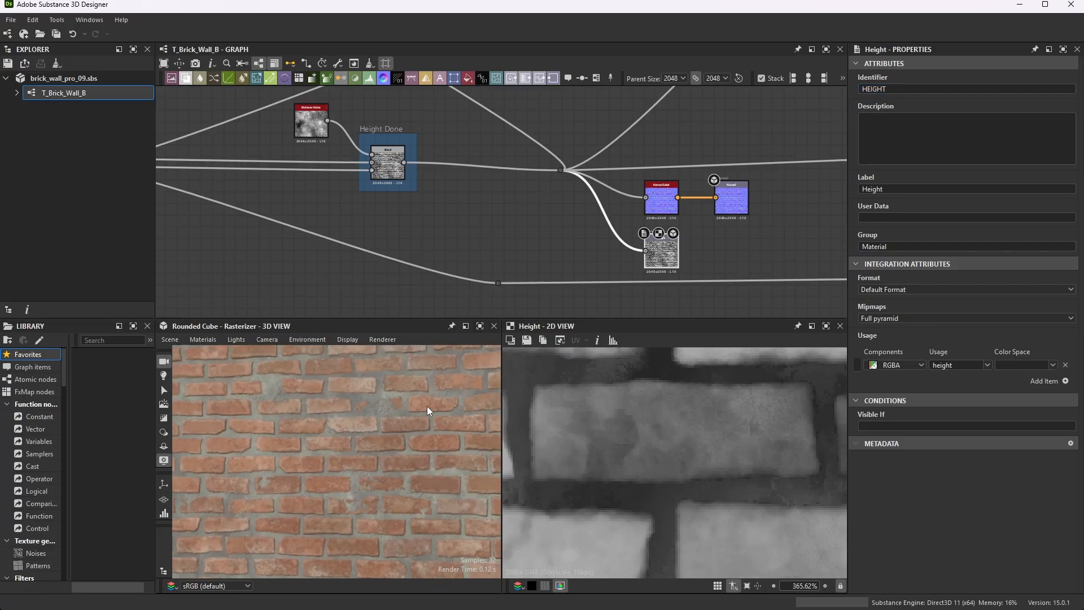
click(479, 328)
scroll(541, 357, down, 5)
mouse_move(542, 357)
mouse_down()
mouse_move(582, 324)
mouse_move(557, 342)
mouse_up()
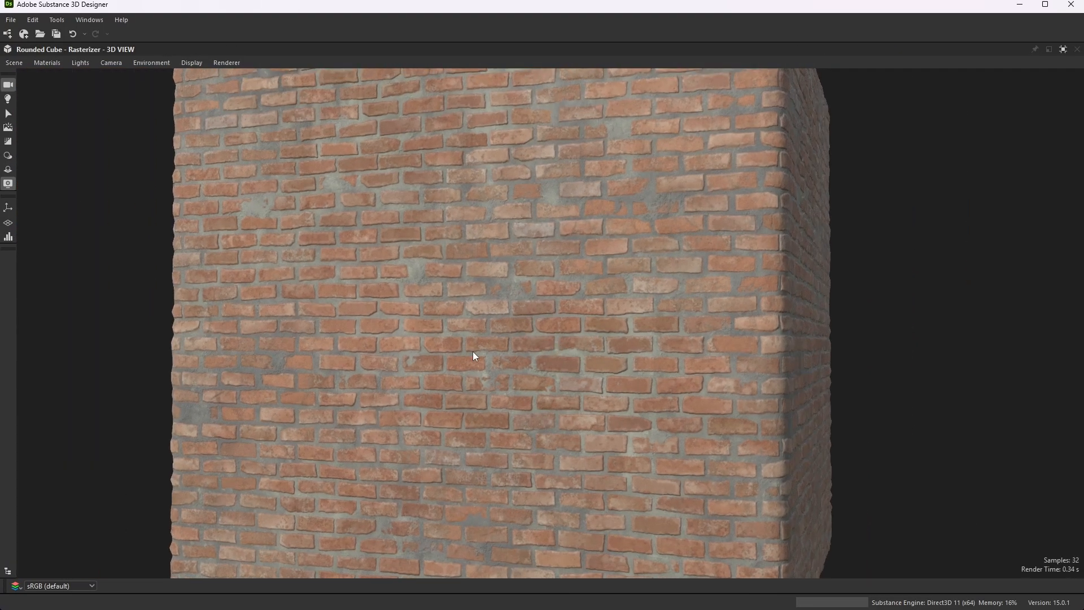
click(1063, 49)
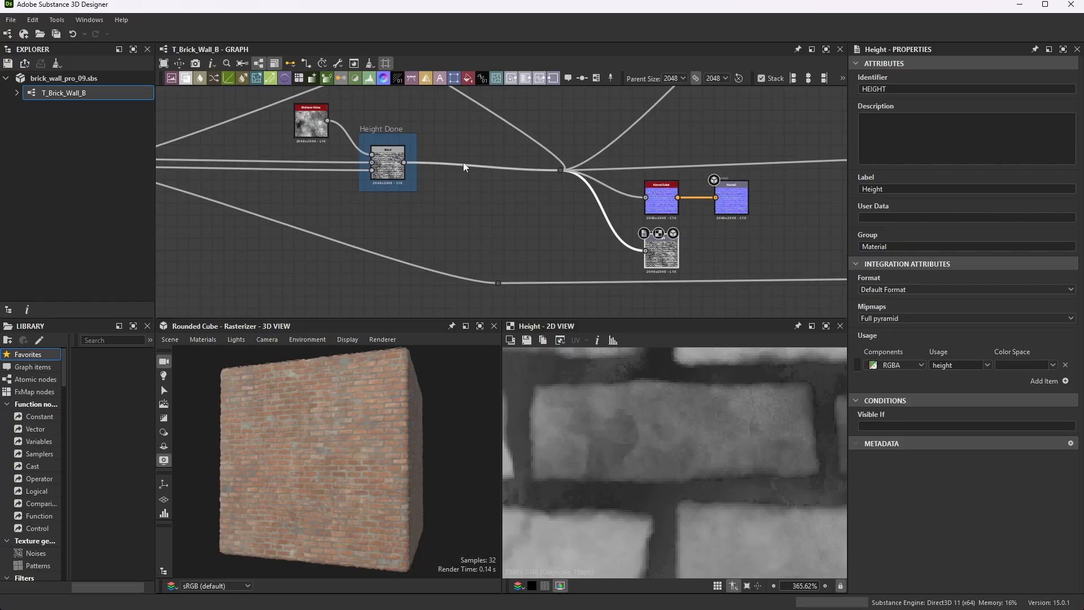
Examine the Height Mask output of the Grout frame's Height Blend and where its connections lead in the overall graph
scroll(565, 229, down, 6)
scroll(469, 249, down, 2)
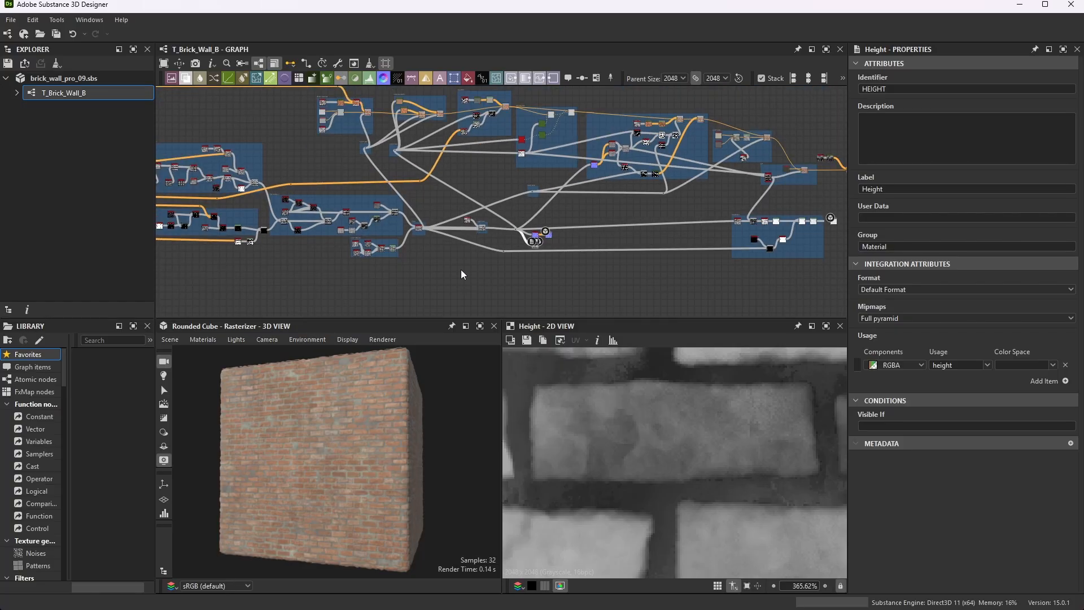
scroll(398, 195, up, 8)
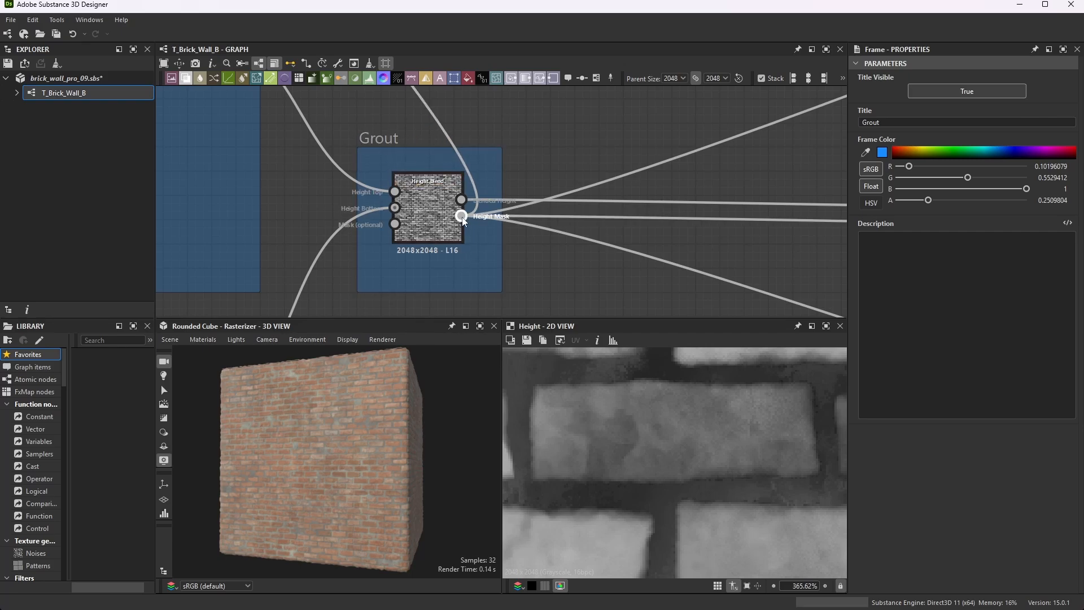
scroll(475, 238, down, 4)
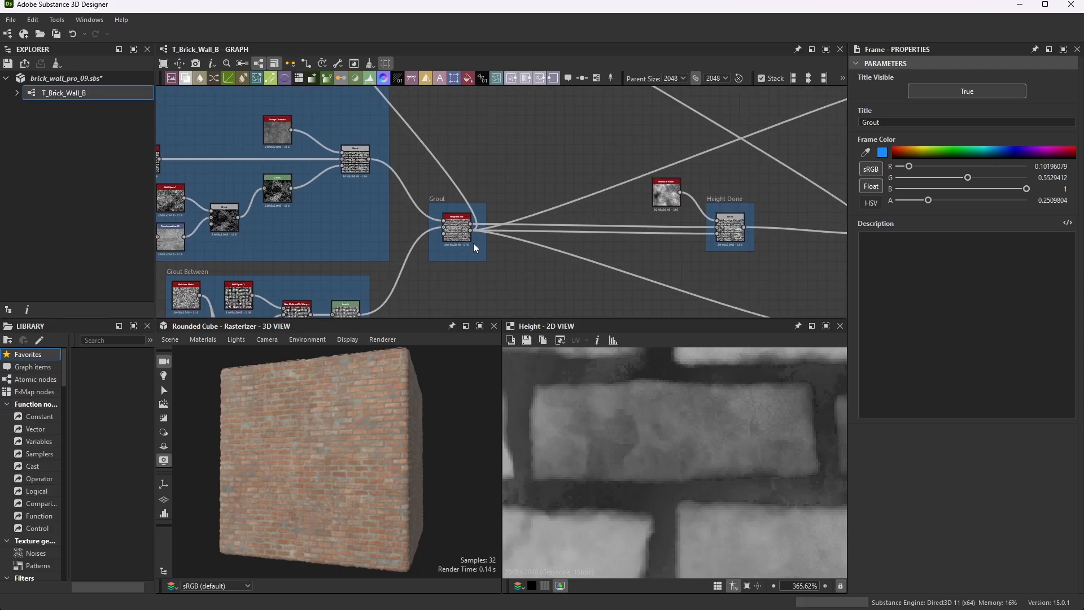
scroll(473, 243, up, 2)
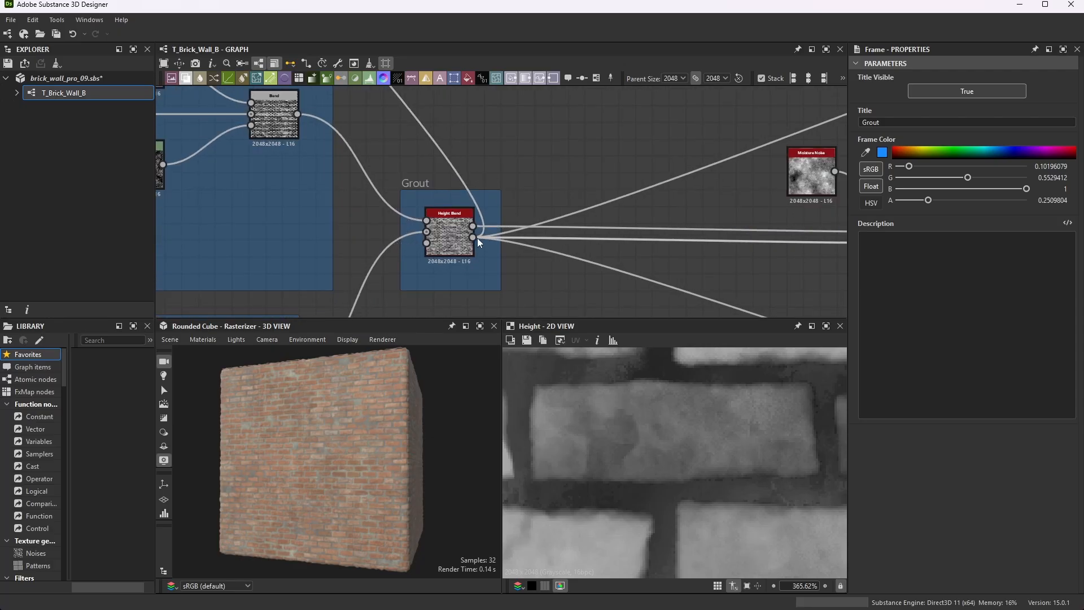
scroll(497, 234, down, 3)
scroll(480, 186, down, 4)
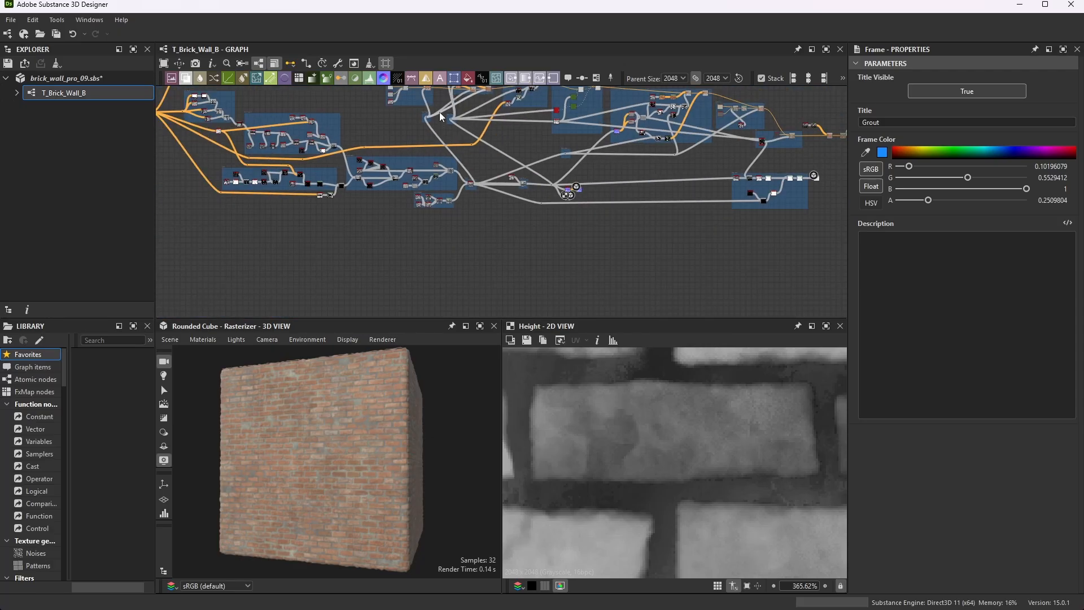
Examine the Grout Mask frame's reroute node and trace the Height Done blend's output to the Normal Sobel and Height nodes
scroll(429, 142, up, 3)
scroll(433, 151, up, 5)
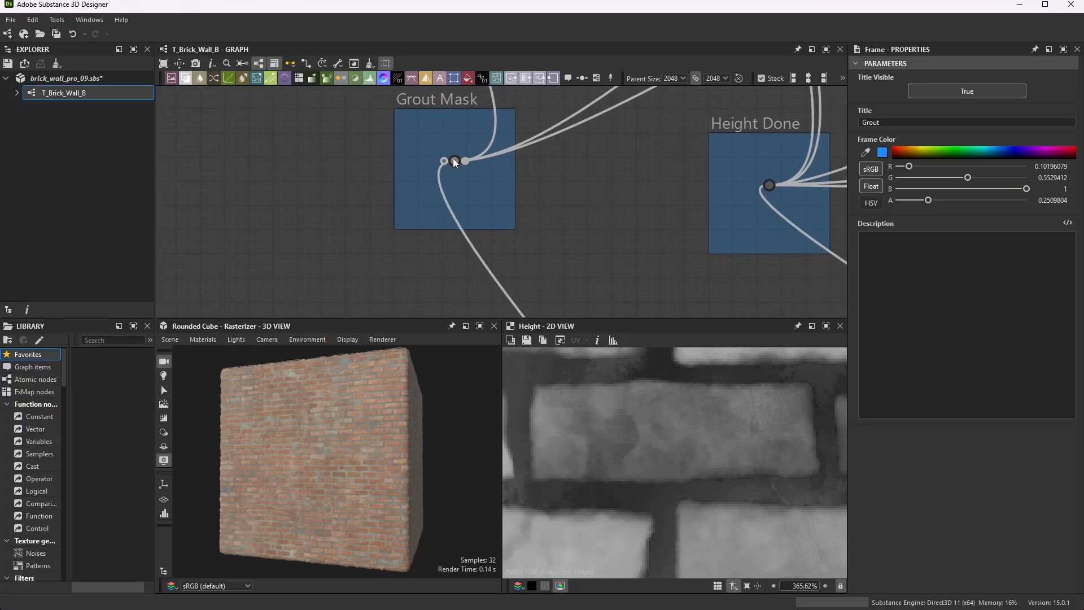
scroll(486, 131, down, 7)
scroll(631, 215, up, 3)
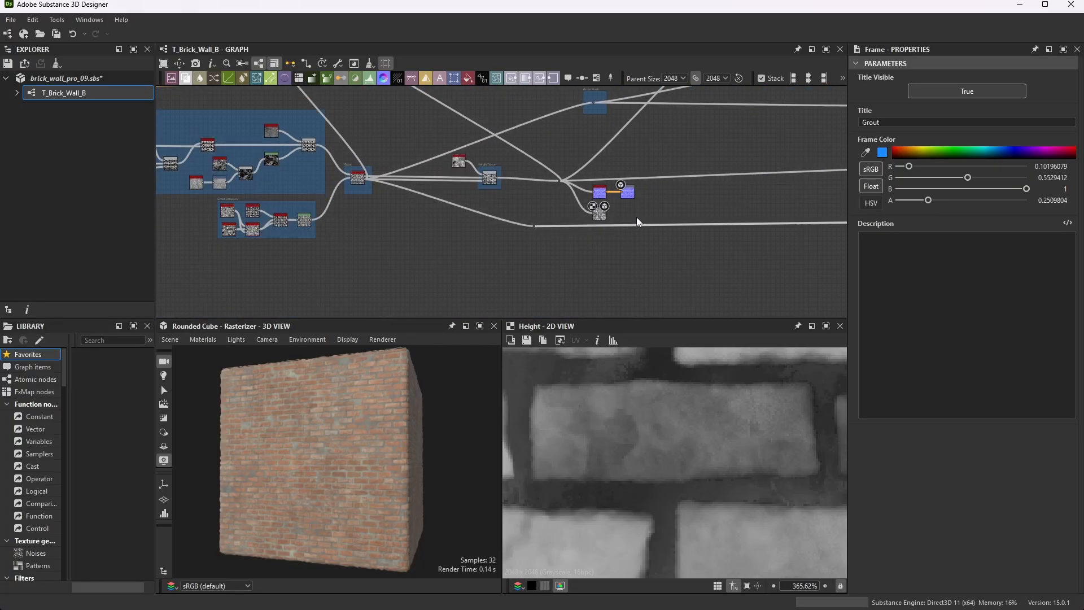
scroll(536, 177, up, 6)
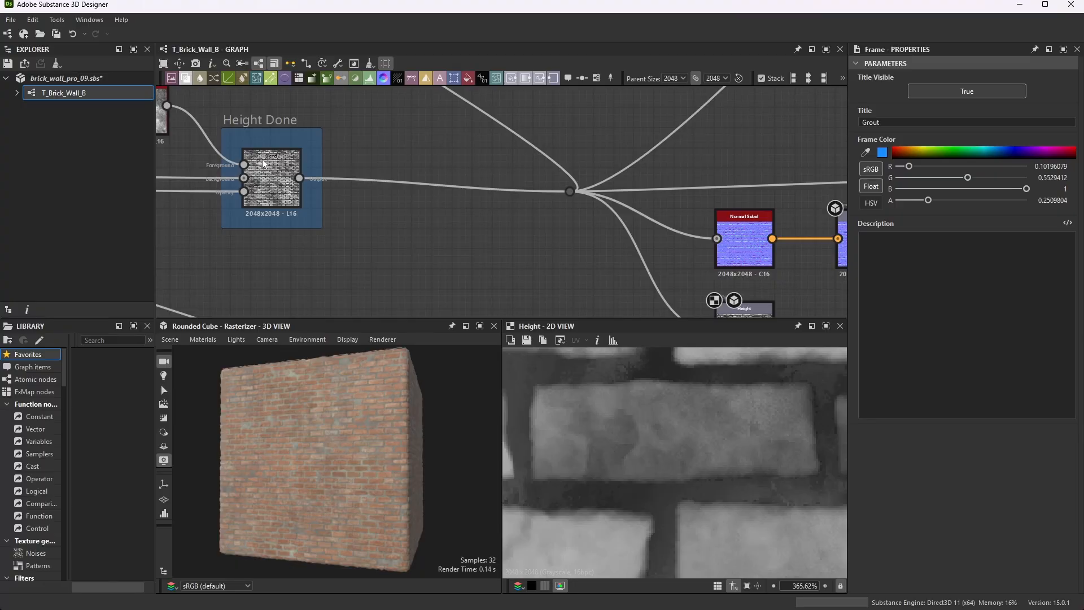
scroll(572, 194, down, 3)
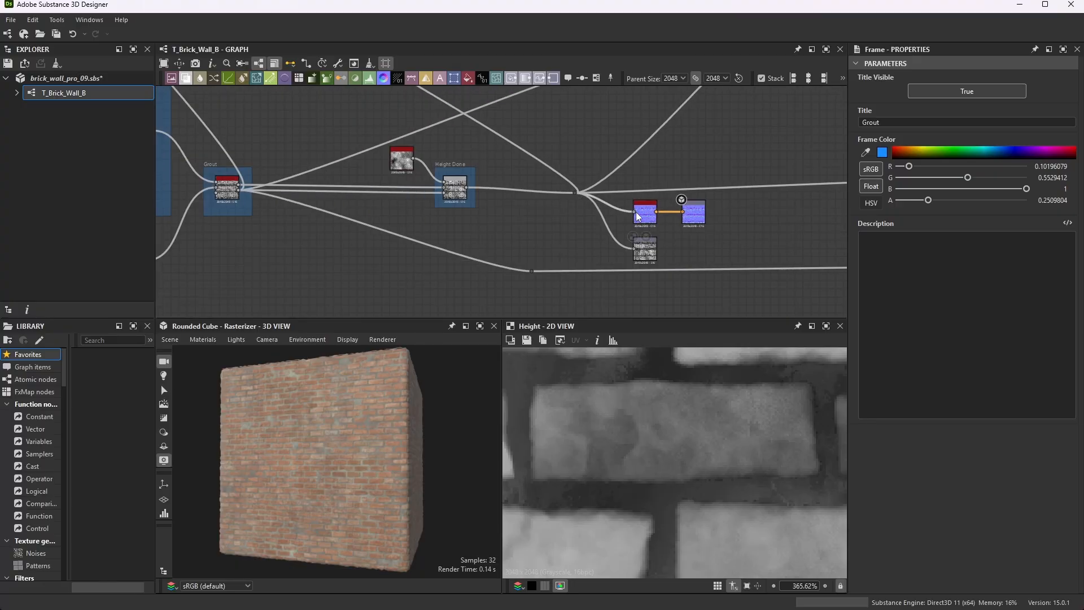
scroll(610, 197, up, 3)
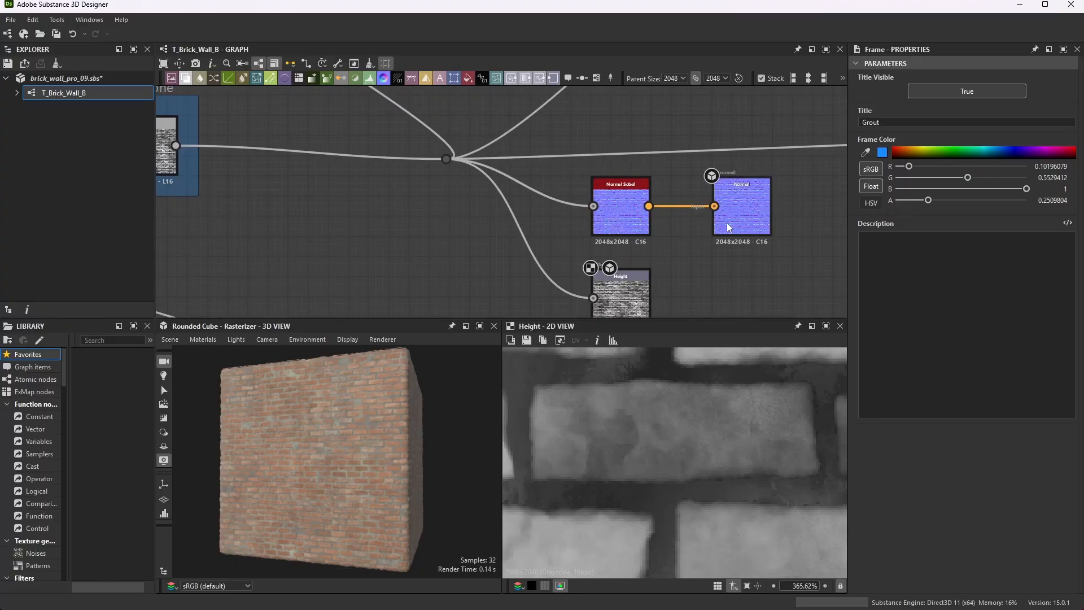
scroll(481, 164, down, 6)
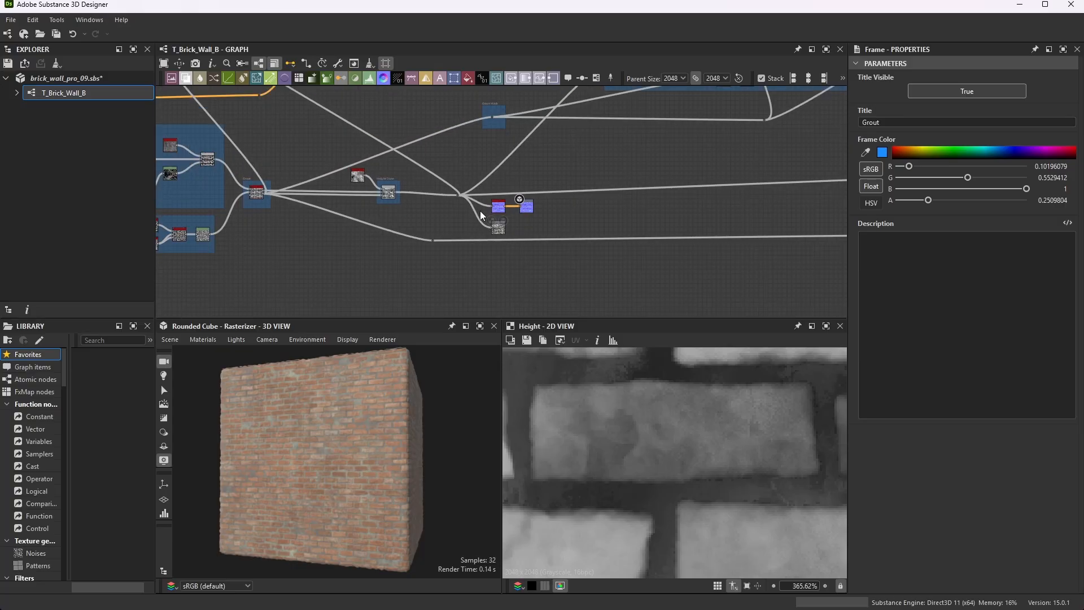
Examine the reroute node in the Height Done frame beside Grout Mask and where its connections lead in the graph
scroll(328, 138, up, 8)
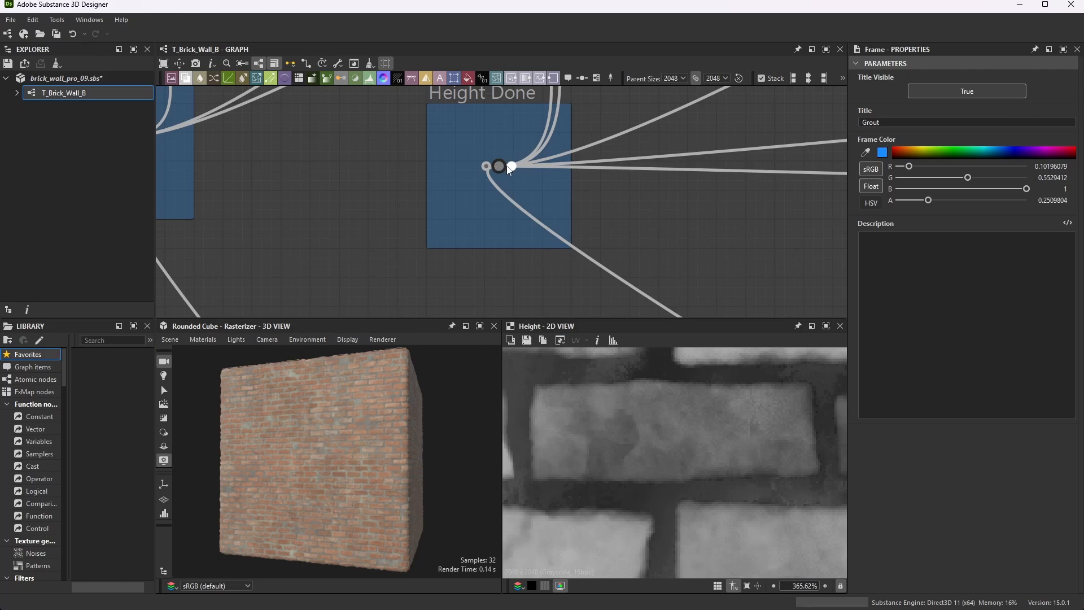
scroll(503, 192, down, 3)
scroll(492, 144, up, 2)
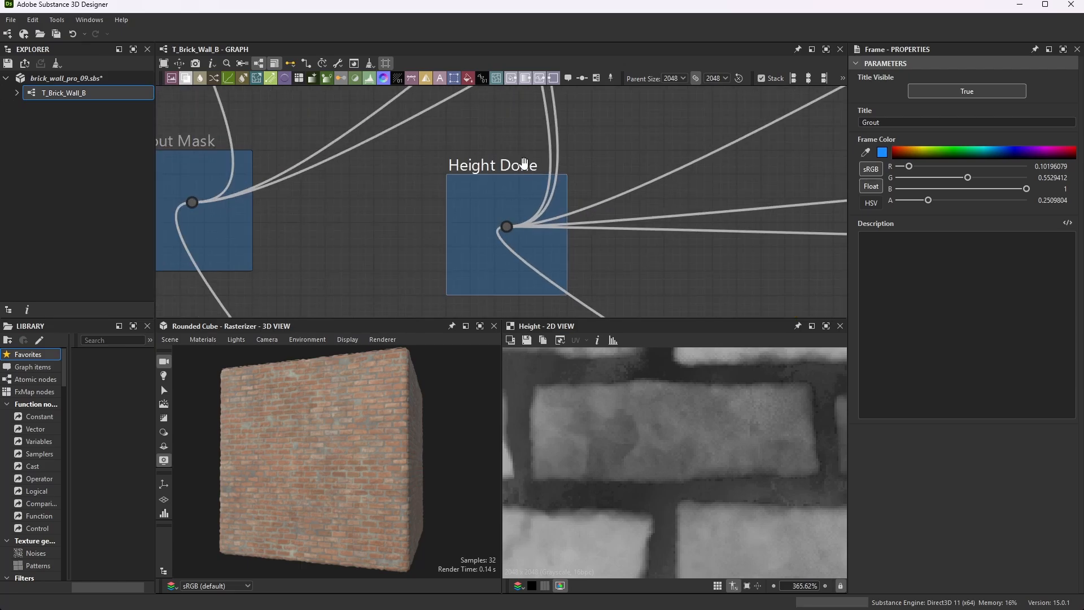
scroll(595, 176, down, 5)
scroll(601, 236, down, 5)
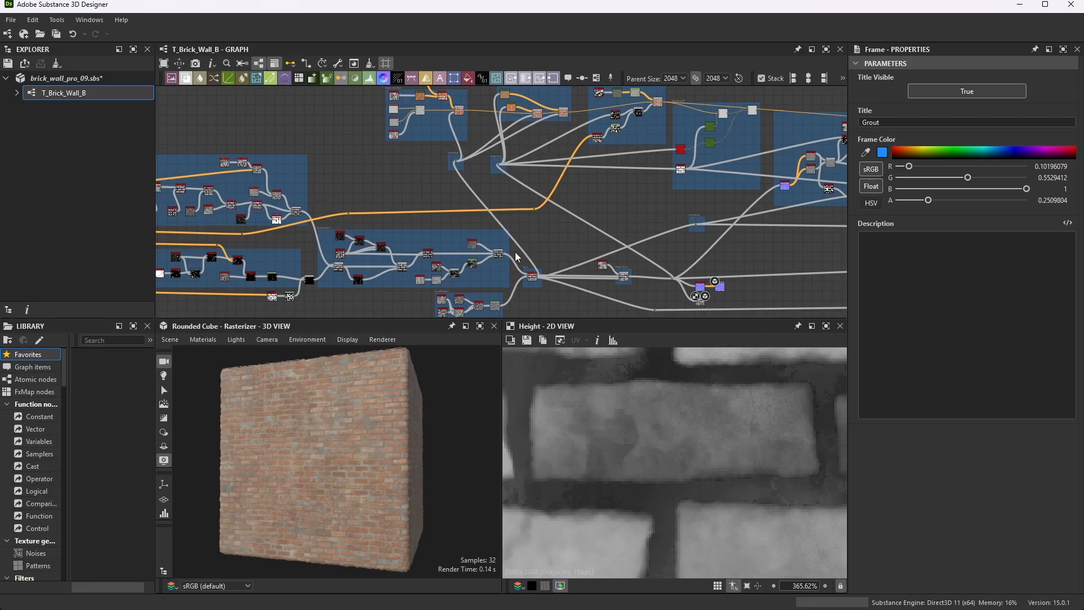
Preview the Grunge Galvanic Large node in the Stone Color Base frame and check its instance parameters
scroll(457, 171, down, 1)
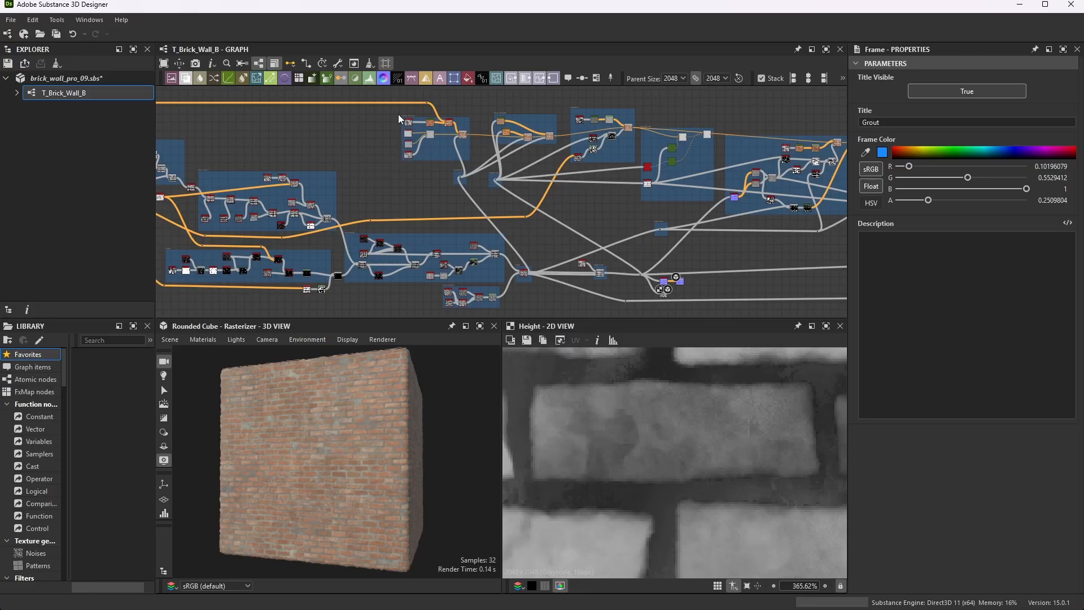
scroll(399, 114, up, 8)
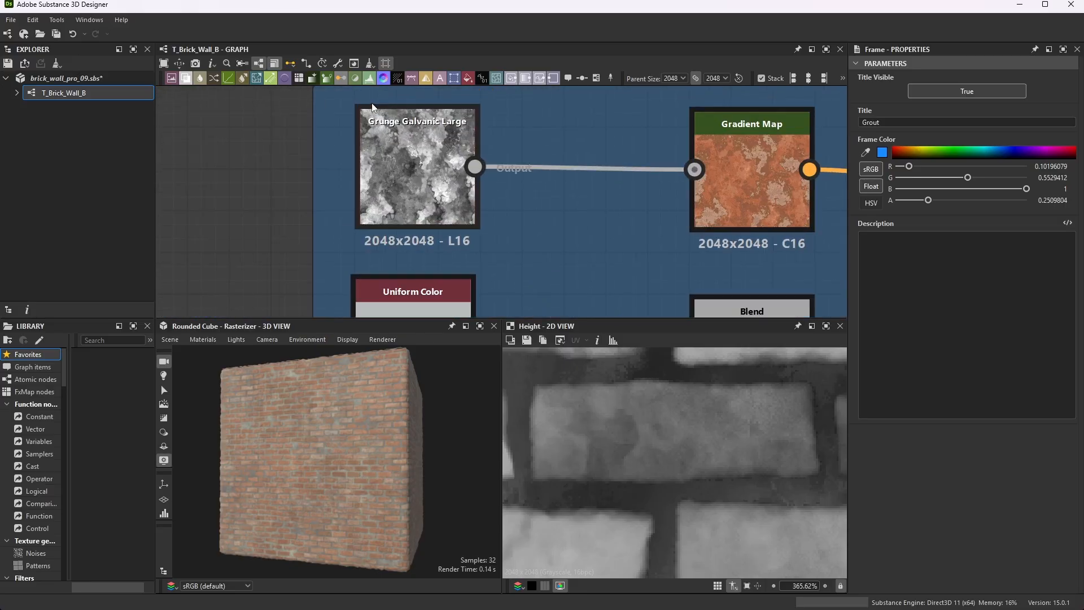
scroll(460, 177, down, 6)
scroll(457, 136, up, 3)
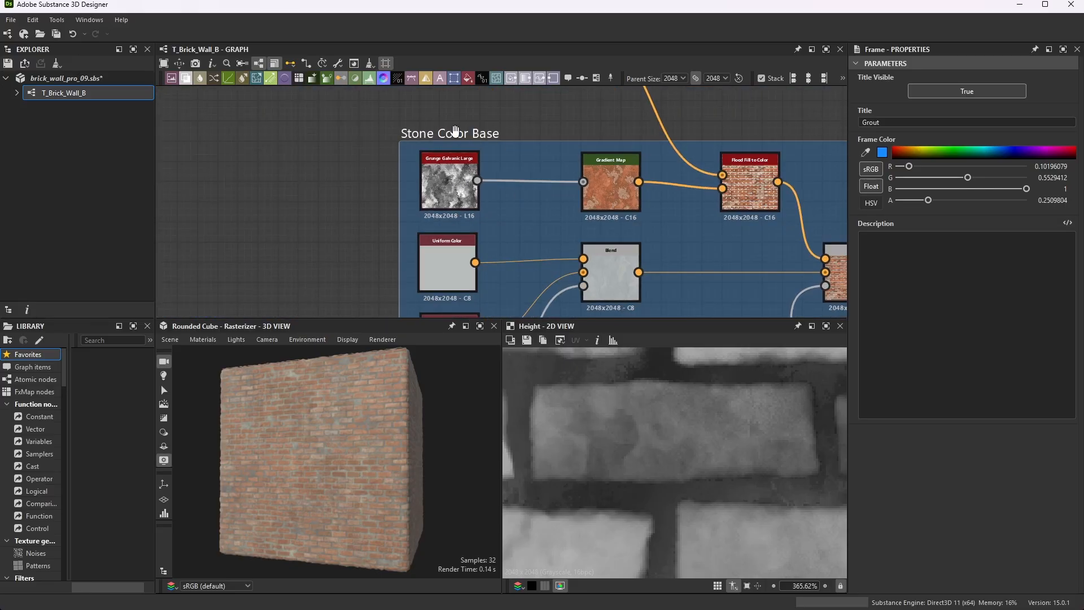
double_click(453, 182)
scroll(952, 435, down, 2)
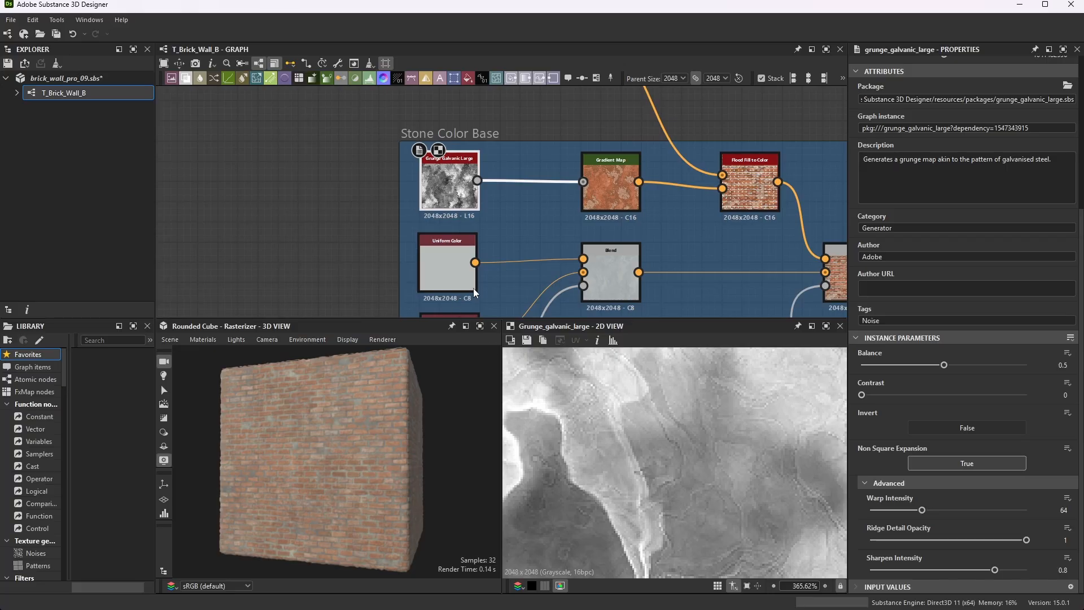
Preview the Stone Color Base frame's Gradient Map and inspect its color keys and Pick Gradient option in the Gradient Editor
click(613, 174)
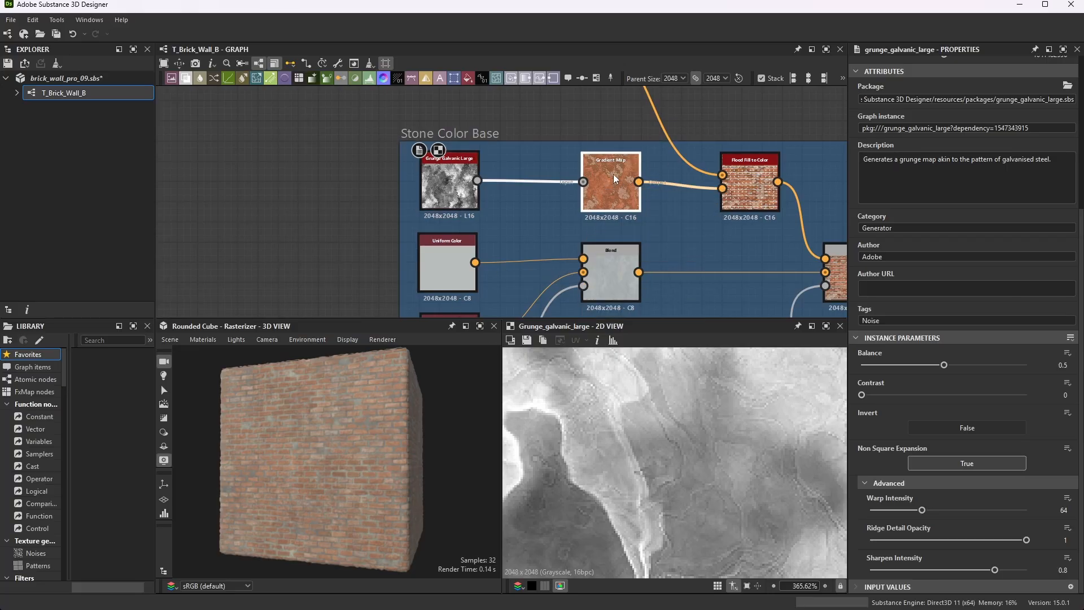
double_click(614, 174)
scroll(624, 433, down, 10)
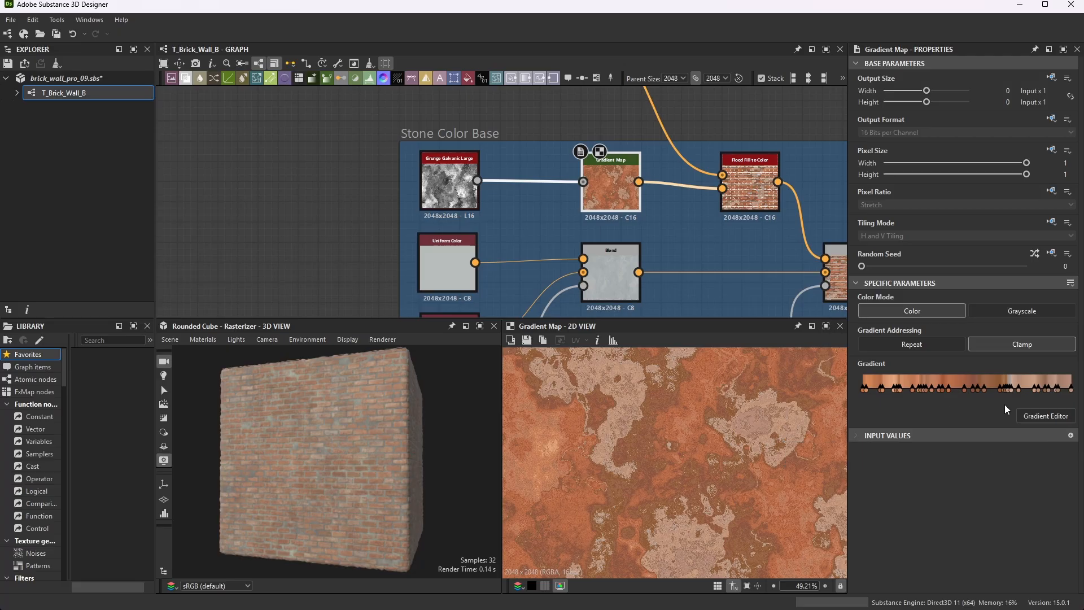
click(1046, 416)
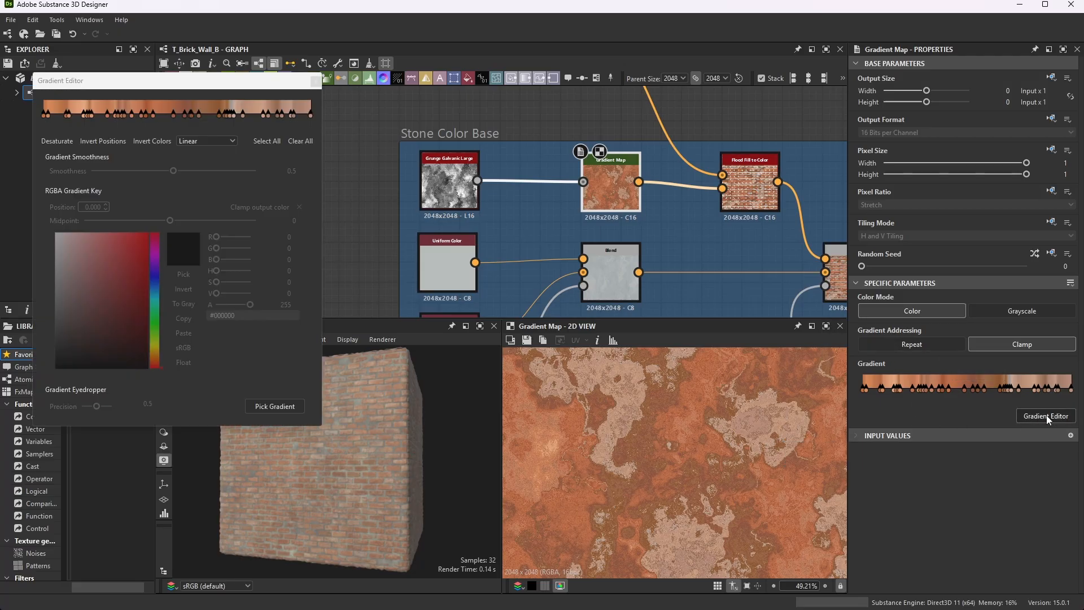
click(276, 407)
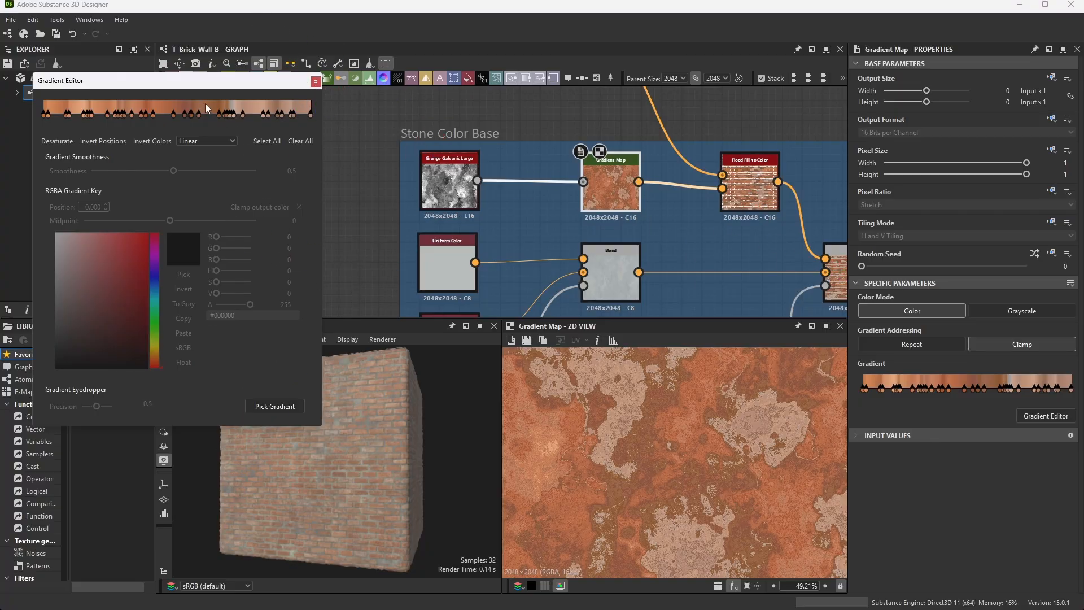
click(315, 81)
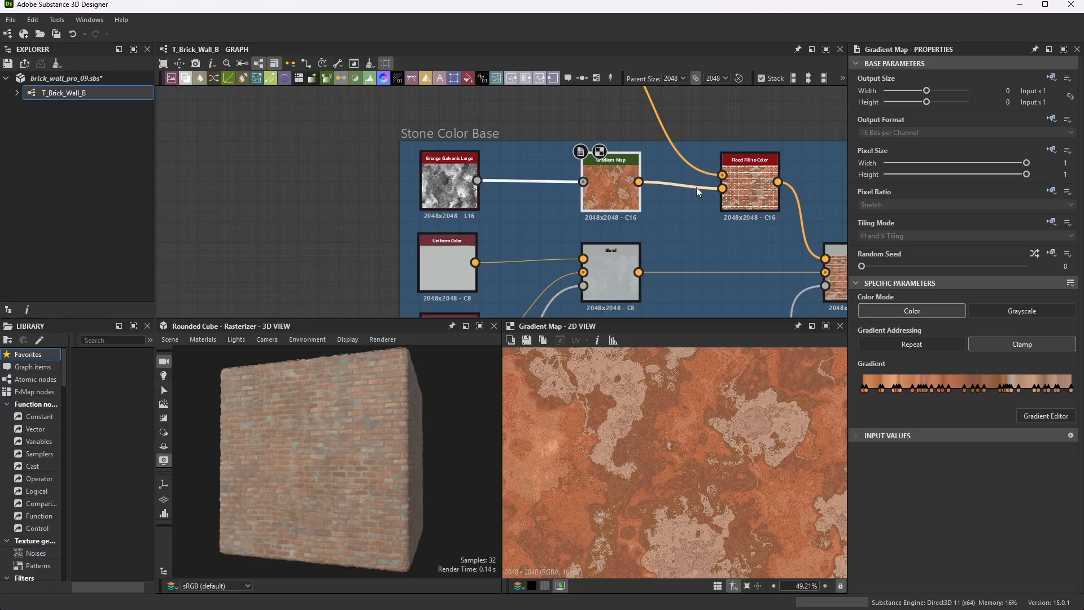
Save all open packages and switch to brick_wall_colors.psd in Photoshop
click(11, 20)
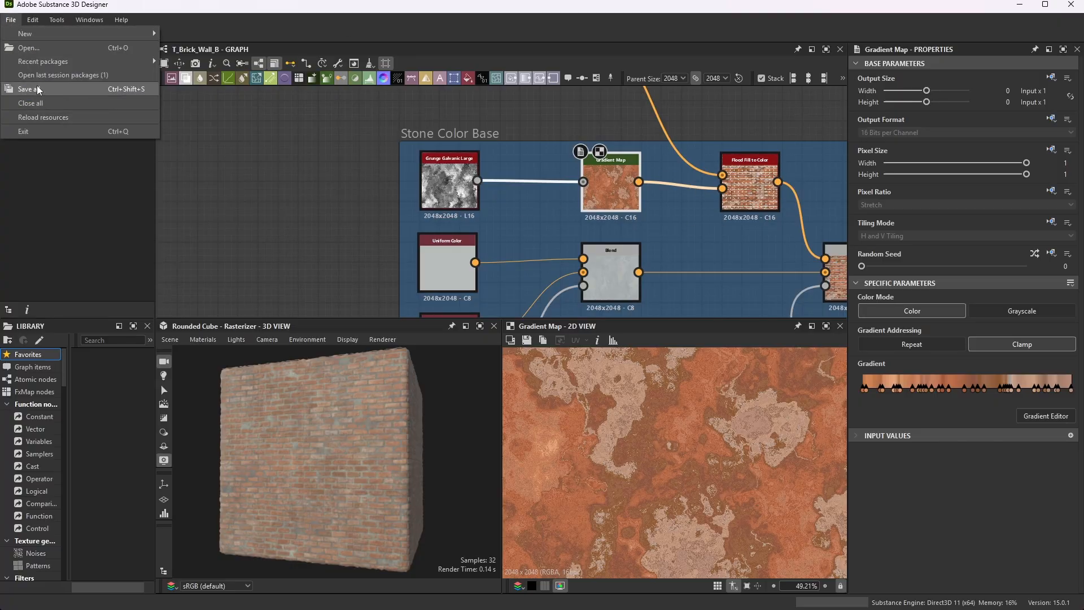
click(57, 89)
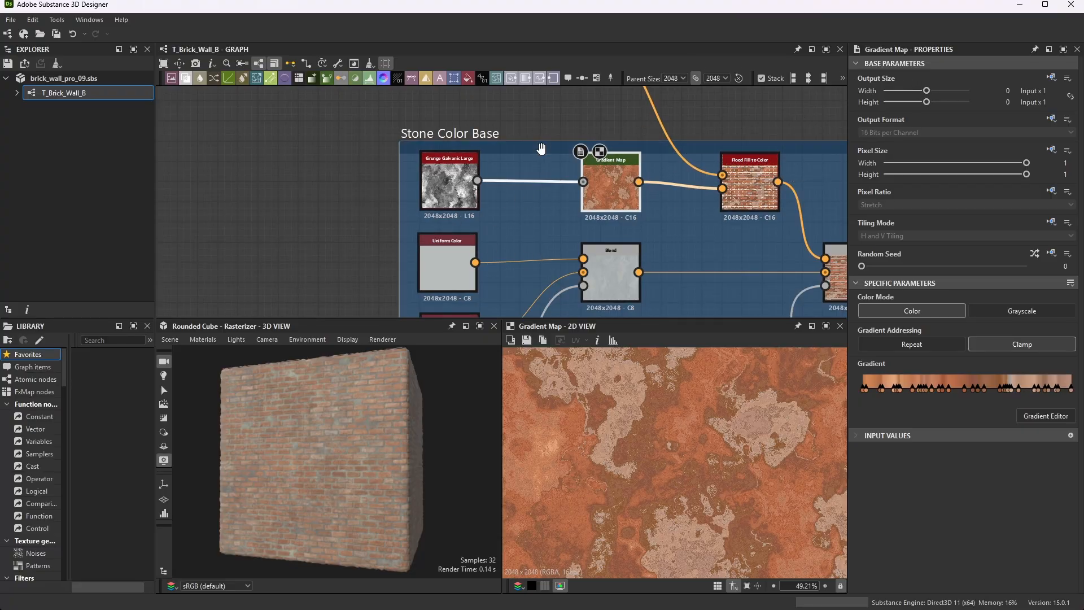
click(1022, 5)
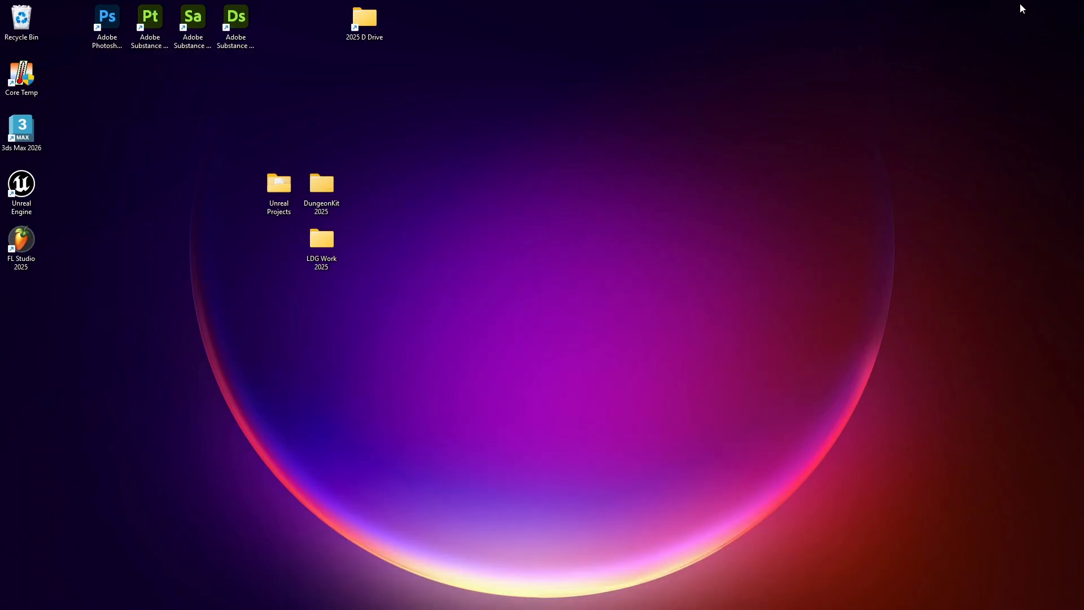
double_click(116, 25)
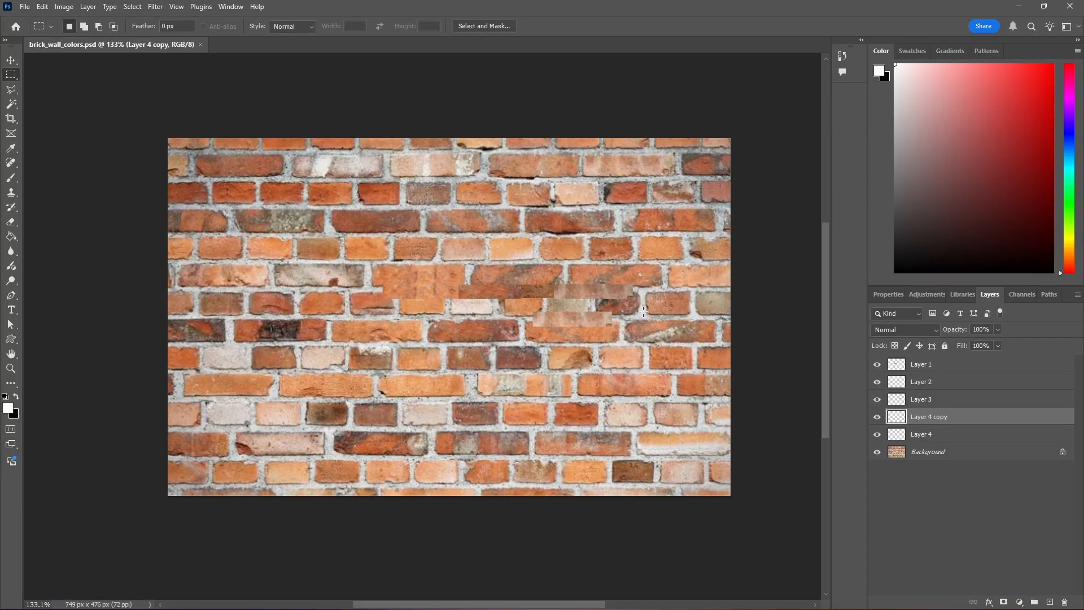
Hide the Background layer to inspect the assembled brick color strips up close, and show the brick photo again
alt+scroll(576, 284, up, 2)
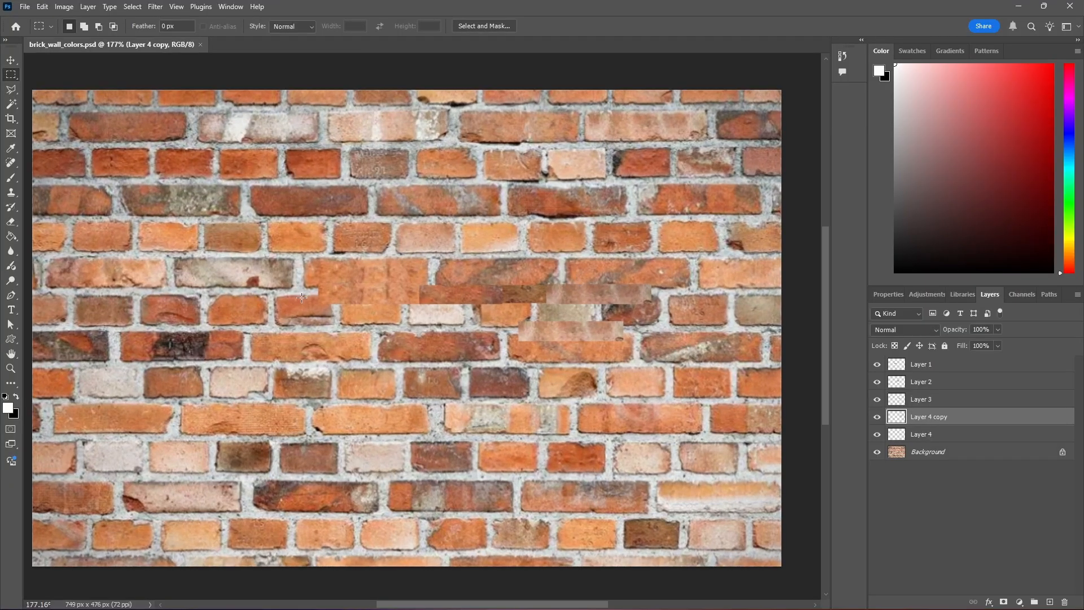
alt+scroll(351, 294, up, 2)
click(879, 452)
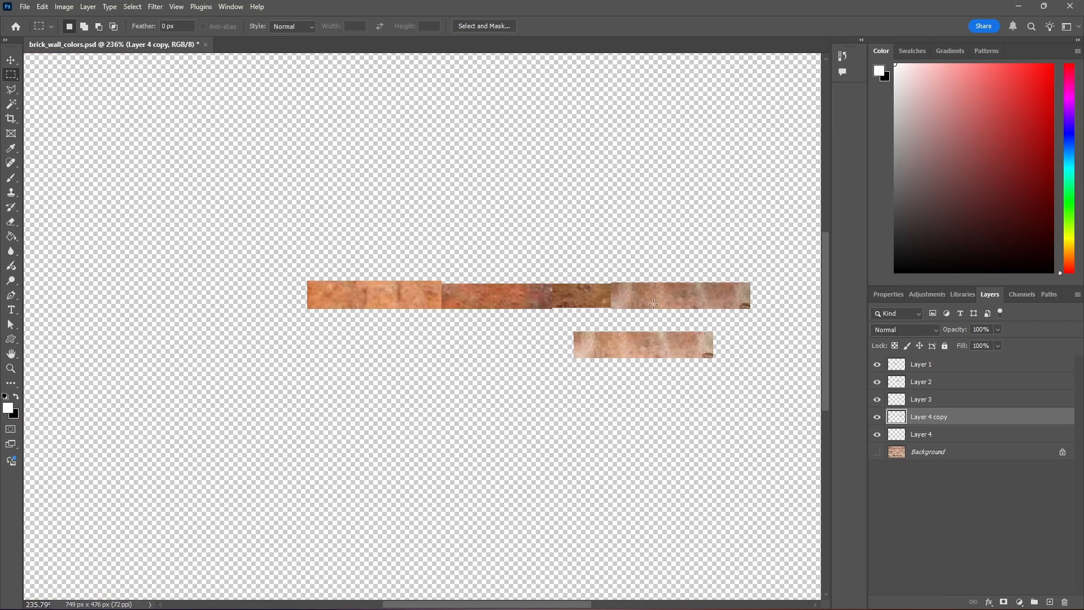
alt+scroll(541, 300, up, 3)
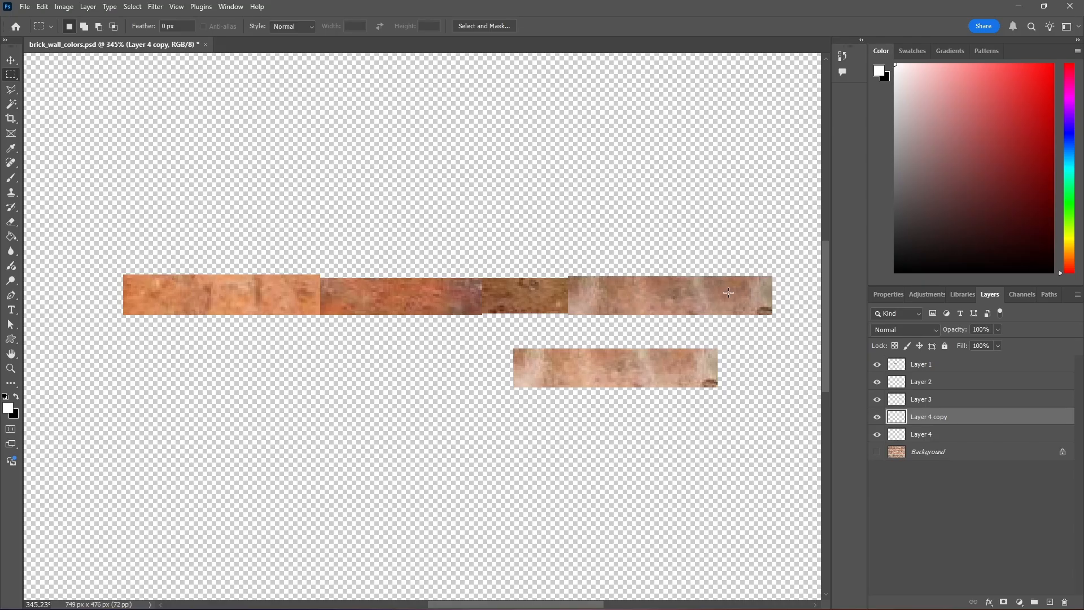
click(877, 452)
alt+scroll(611, 363, down, 5)
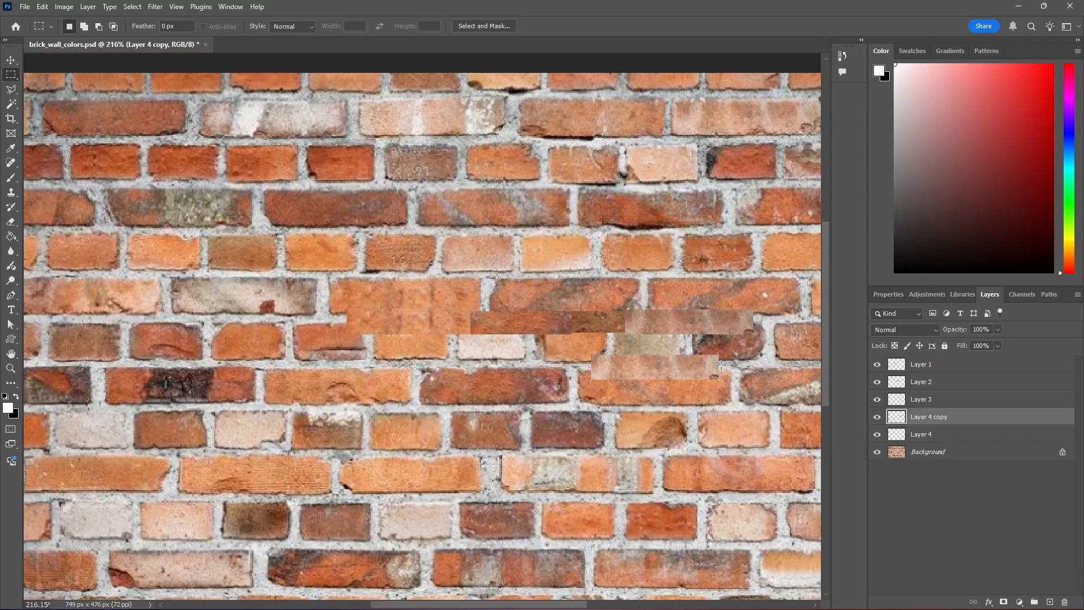
Inspect the copied brick colour strips with the Background layer temporarily hidden, then switch to Substance 3D Designer
alt+scroll(671, 414, up, 1)
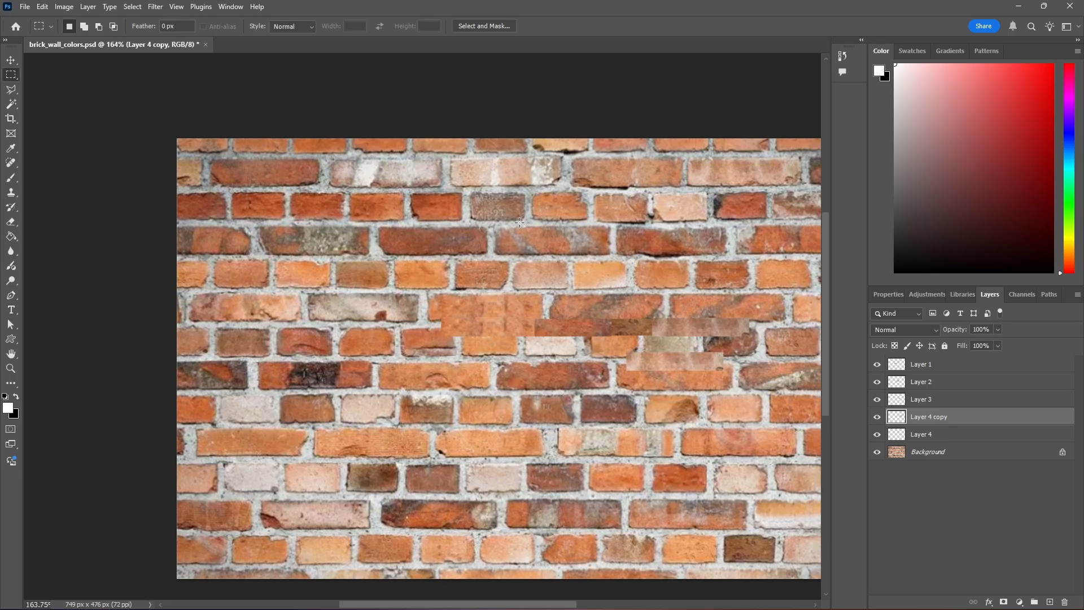
alt+scroll(678, 328, up, 6)
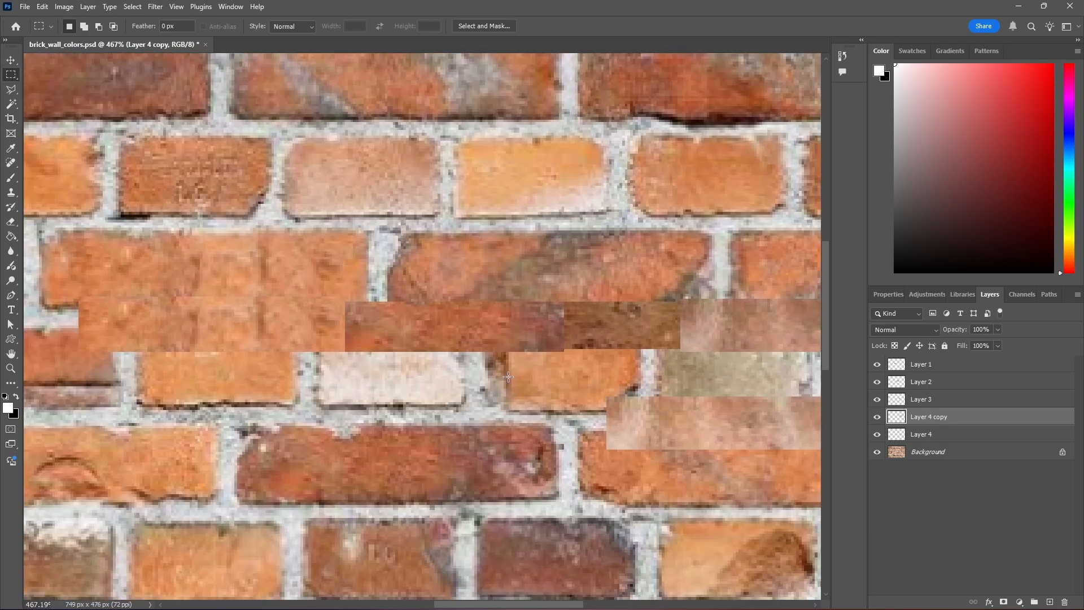
click(877, 452)
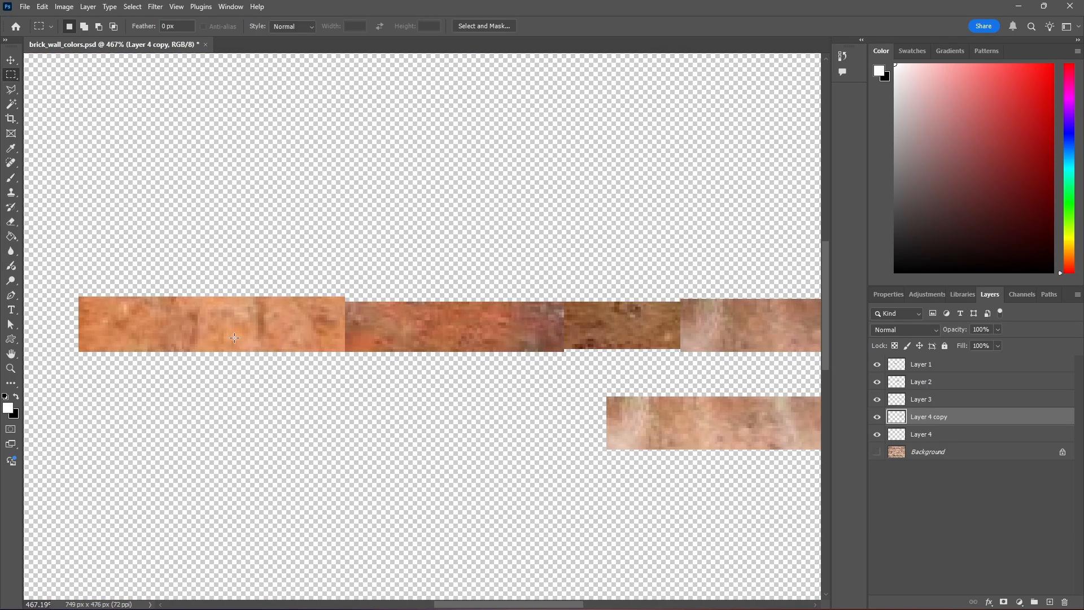
click(877, 452)
alt+scroll(404, 316, down, 6)
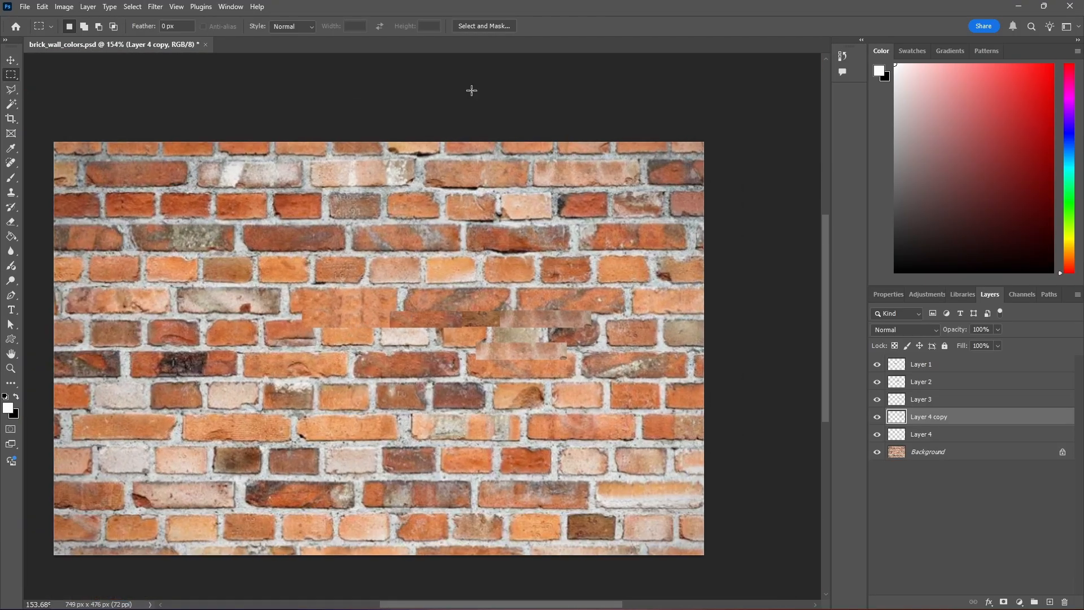
click(1024, 10)
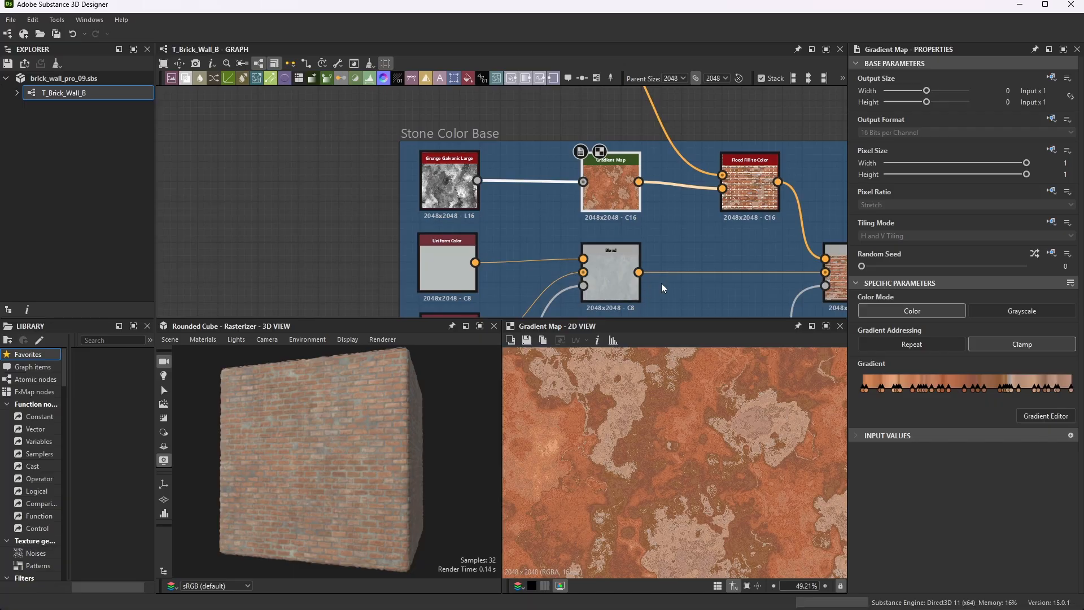
Display the output and properties of the Flood Fill to Color node fed by the Gradient Map in the Stone Color Base frame
scroll(625, 157, up, 3)
scroll(575, 165, down, 5)
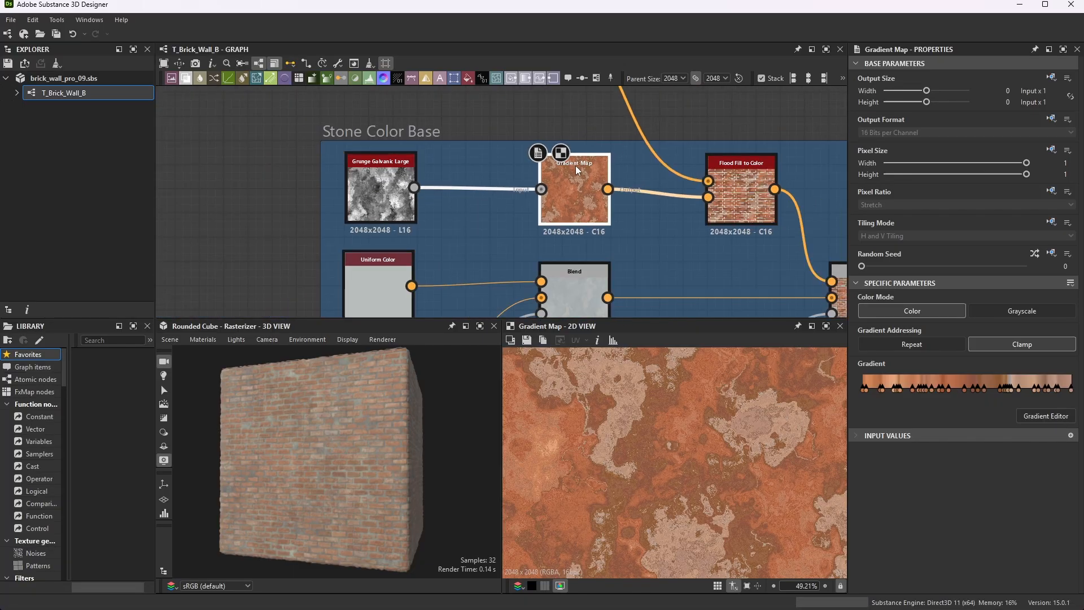
scroll(720, 180, up, 6)
click(722, 150)
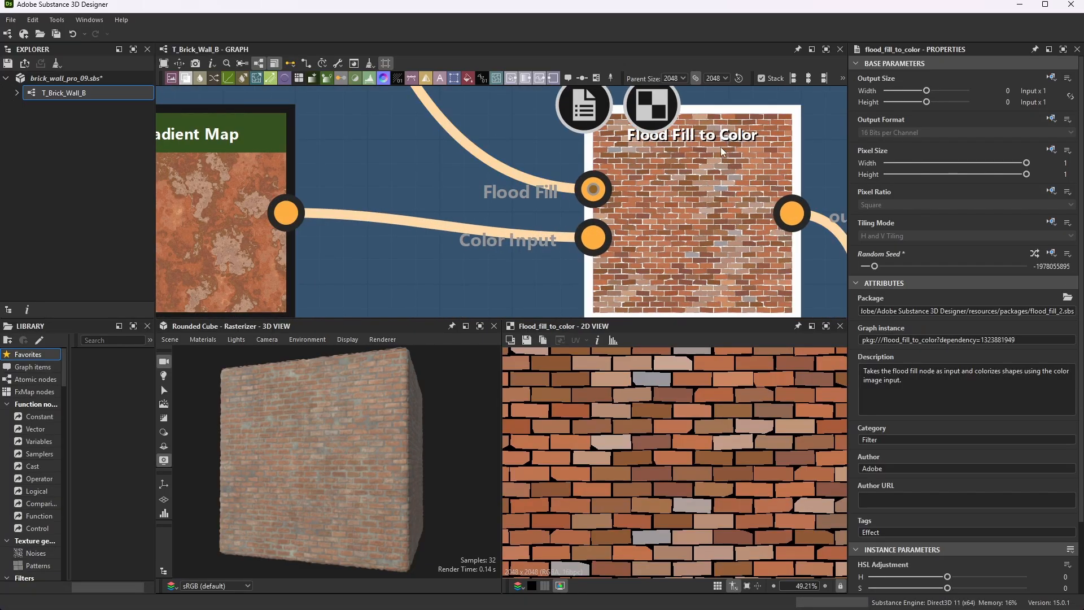
Trace the Flood Fill to Color node's Flood Fill input back to its source Flood Fill node beside the Brick Bevel frame
scroll(701, 187, down, 8)
scroll(700, 189, down, 3)
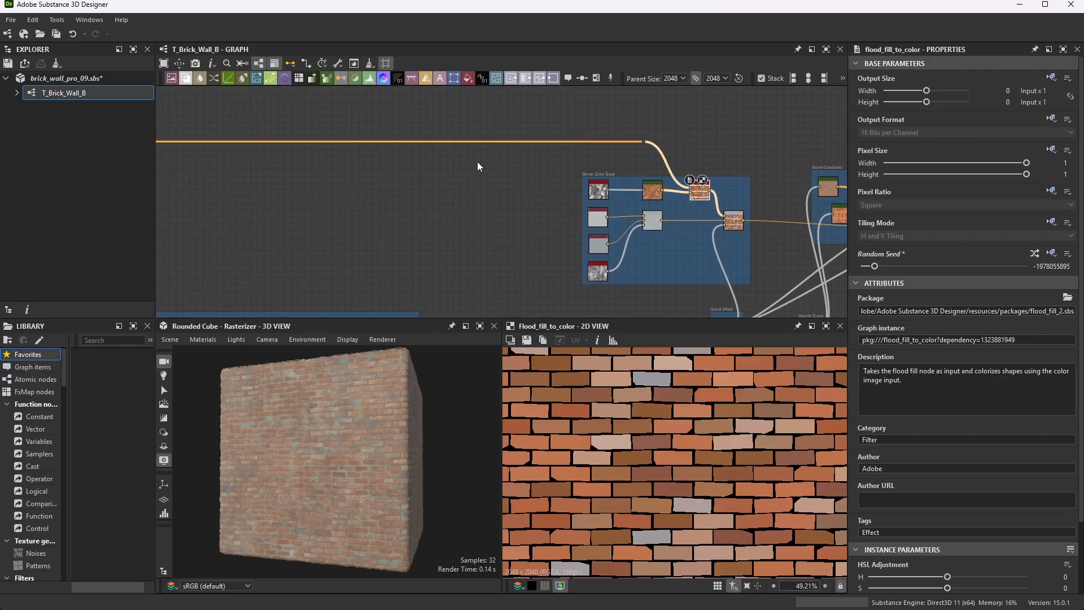
scroll(478, 181, down, 4)
scroll(204, 260, up, 8)
middle_drag(347, 257, 527, 305)
scroll(353, 253, up, 4)
scroll(431, 230, down, 4)
scroll(439, 228, down, 4)
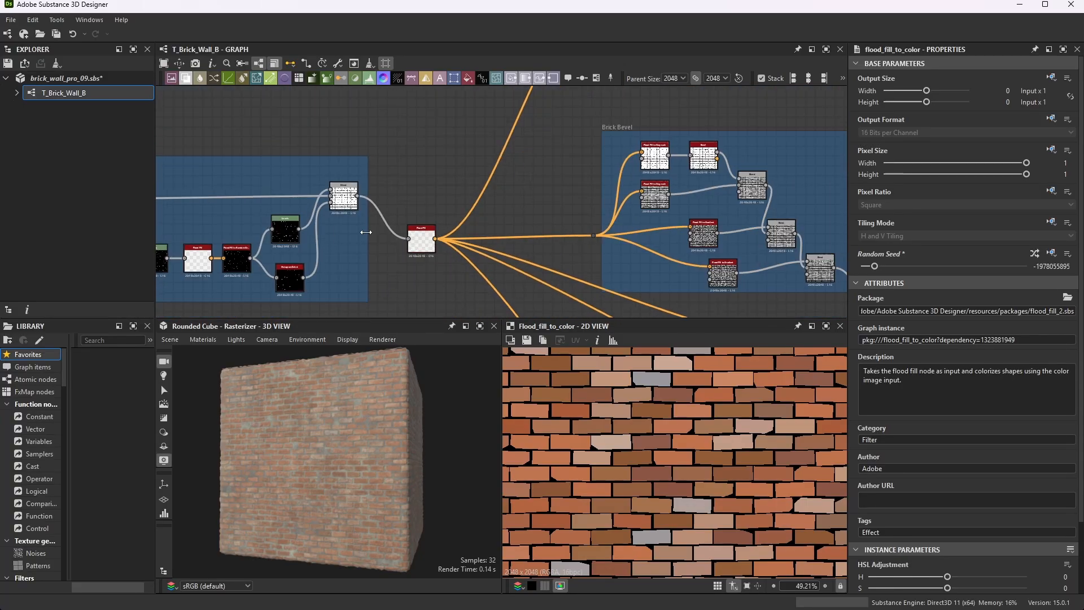
scroll(477, 253, up, 4)
scroll(567, 220, up, 2)
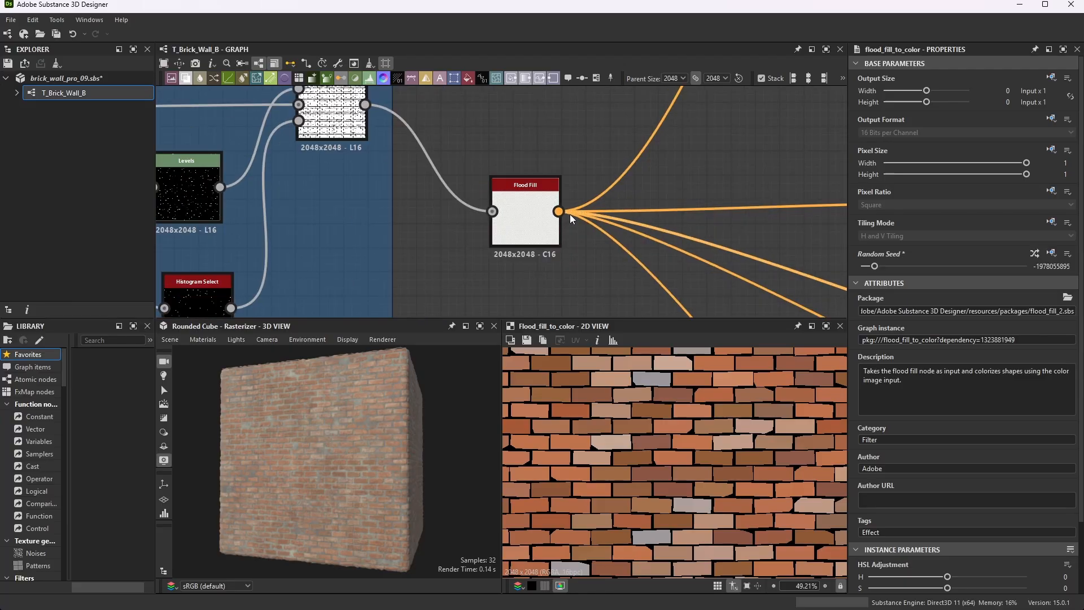
Follow the long link from the Flood Fill node across the graph to the Flood Fill to Color node
scroll(473, 235, down, 4)
scroll(529, 213, down, 7)
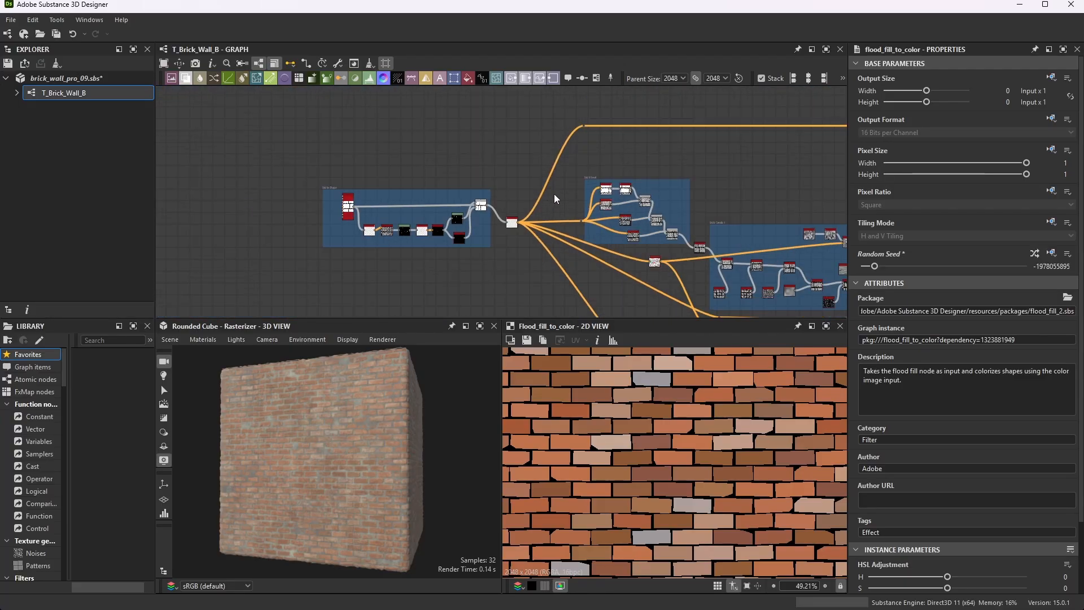
scroll(613, 141, up, 4)
scroll(643, 167, down, 4)
scroll(499, 184, down, 2)
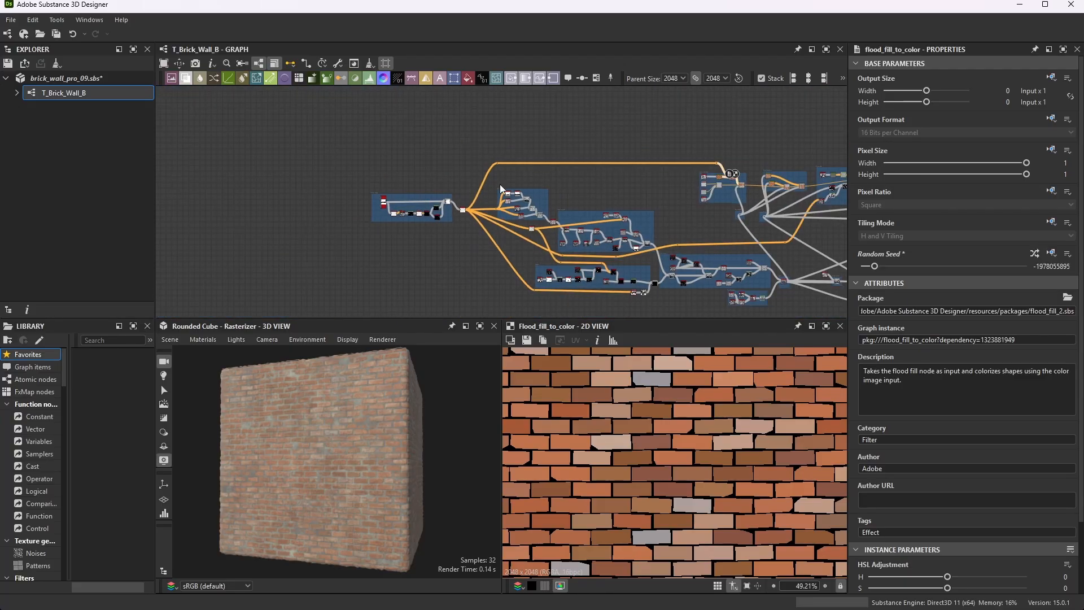
scroll(648, 168, up, 8)
scroll(644, 165, up, 6)
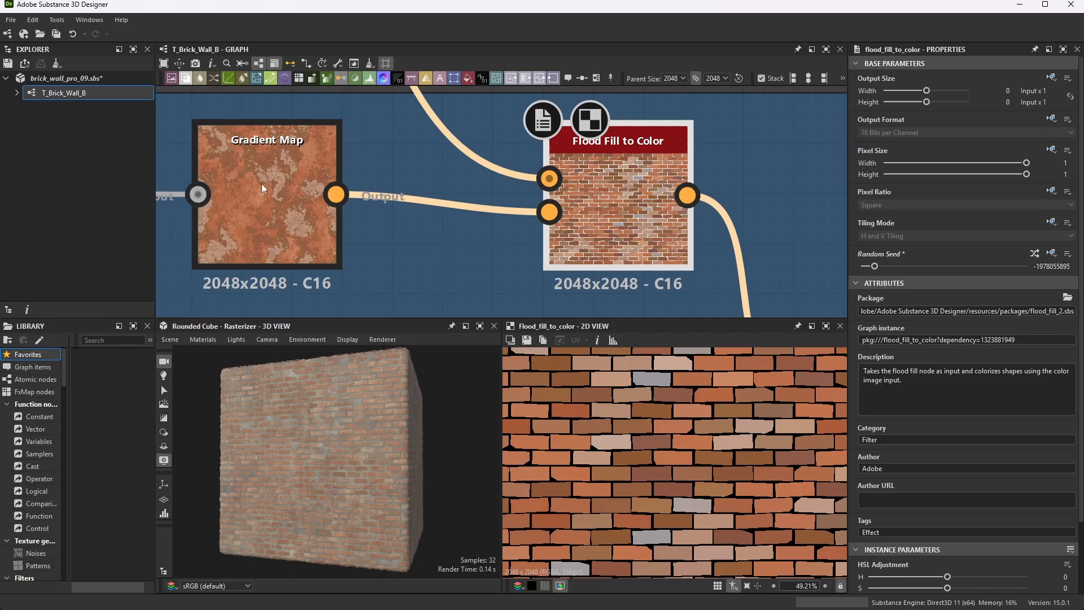
Examine the per-brick colour variation of the Flood Fill to Color output in a maximized 2D view, then restore the layout
scroll(679, 449, down, 3)
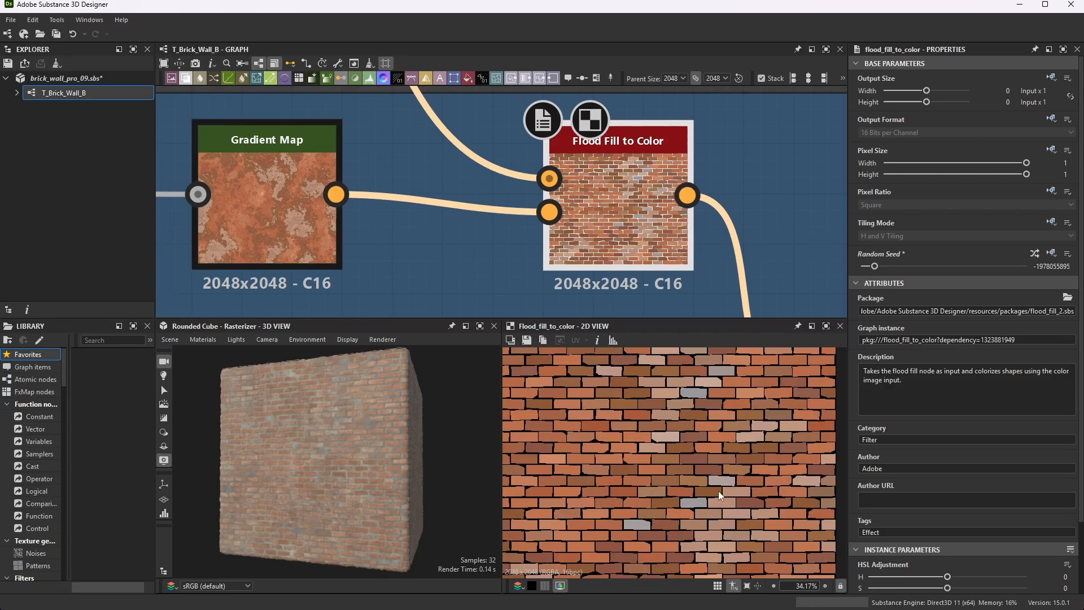
click(825, 326)
scroll(682, 327, down, 2)
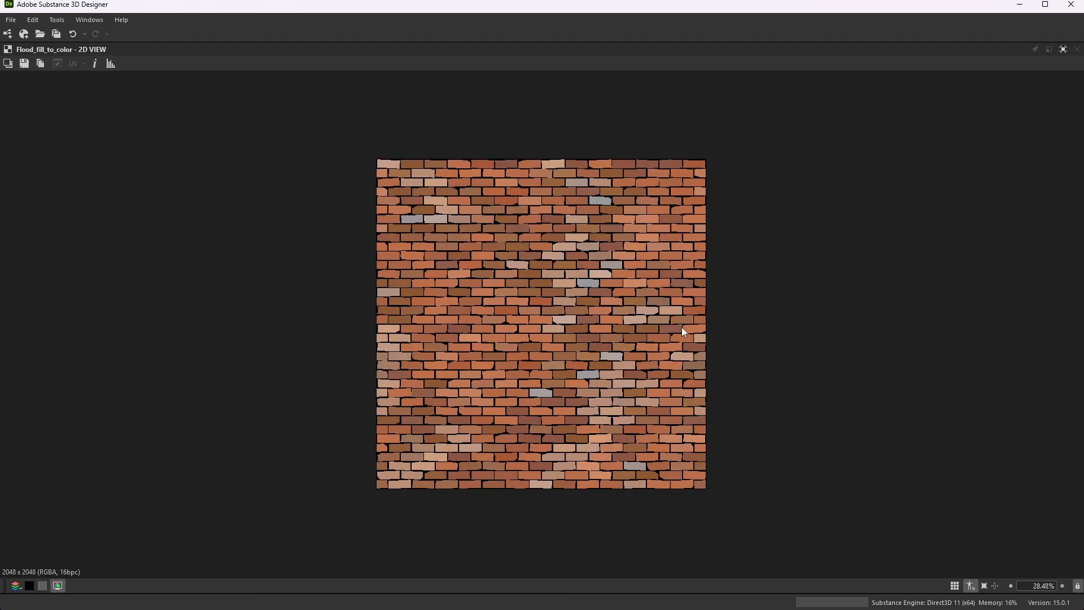
scroll(545, 331, up, 3)
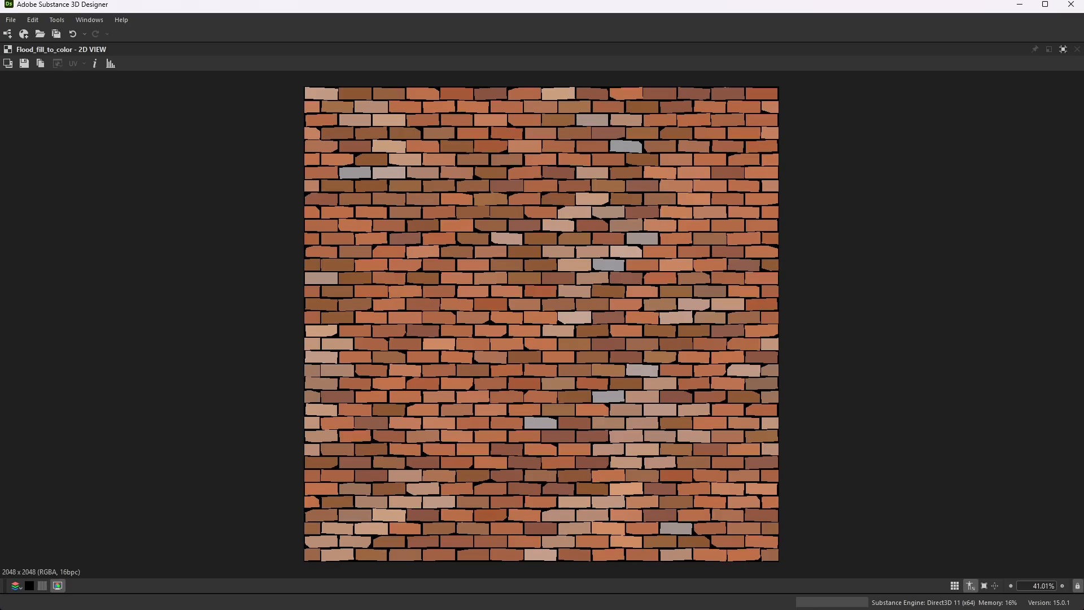
click(1061, 53)
Check the colour values of the upper Uniform Color node in the Color Editor, leaving them as they are
scroll(524, 189, down, 9)
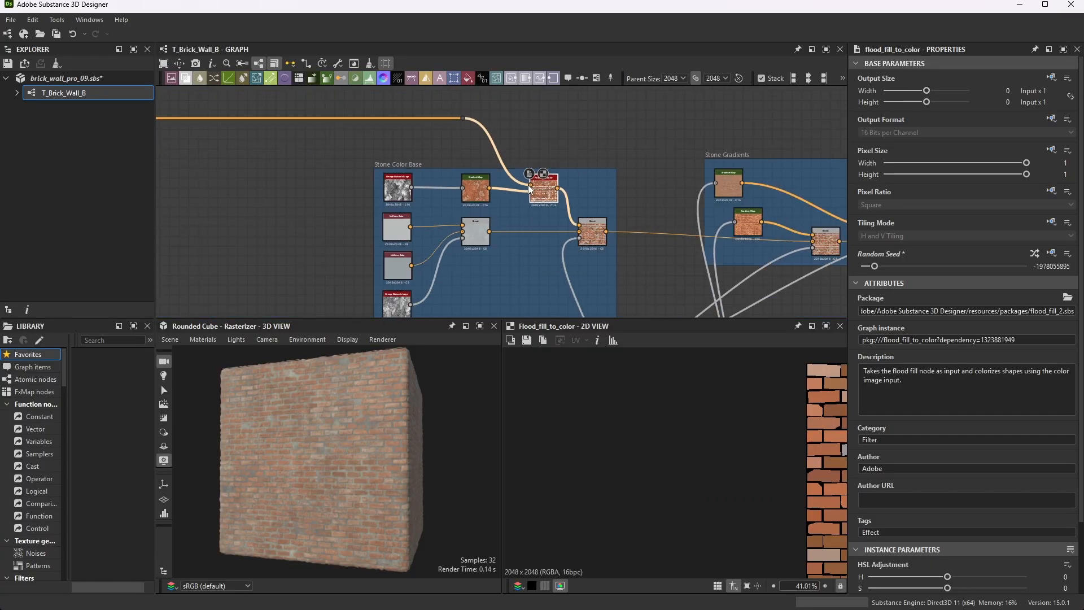
scroll(500, 263, up, 2)
scroll(337, 223, up, 2)
scroll(456, 188, down, 2)
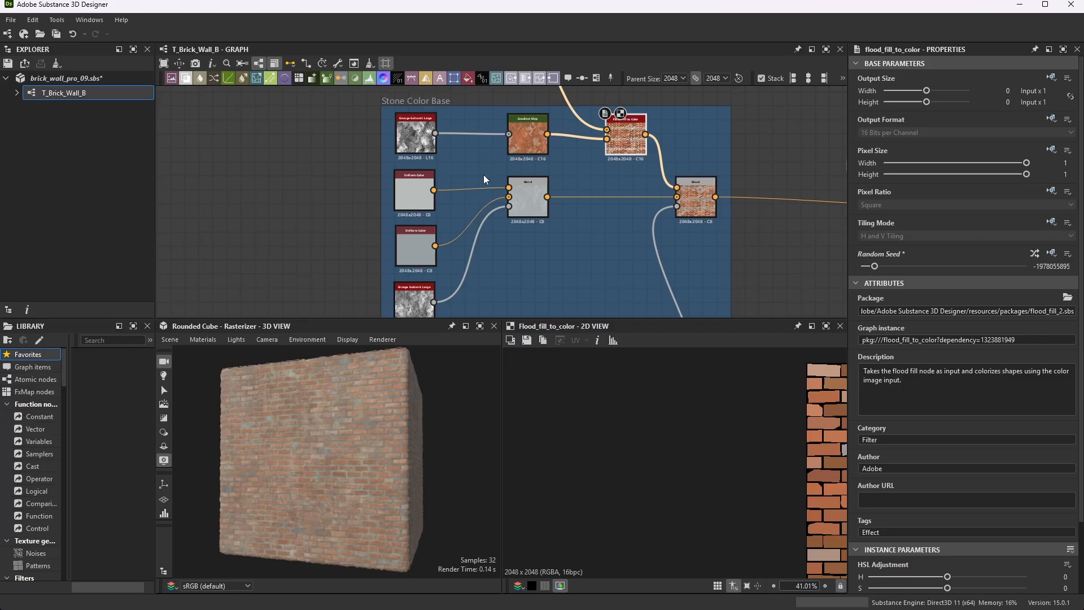
scroll(463, 178, up, 5)
click(426, 149)
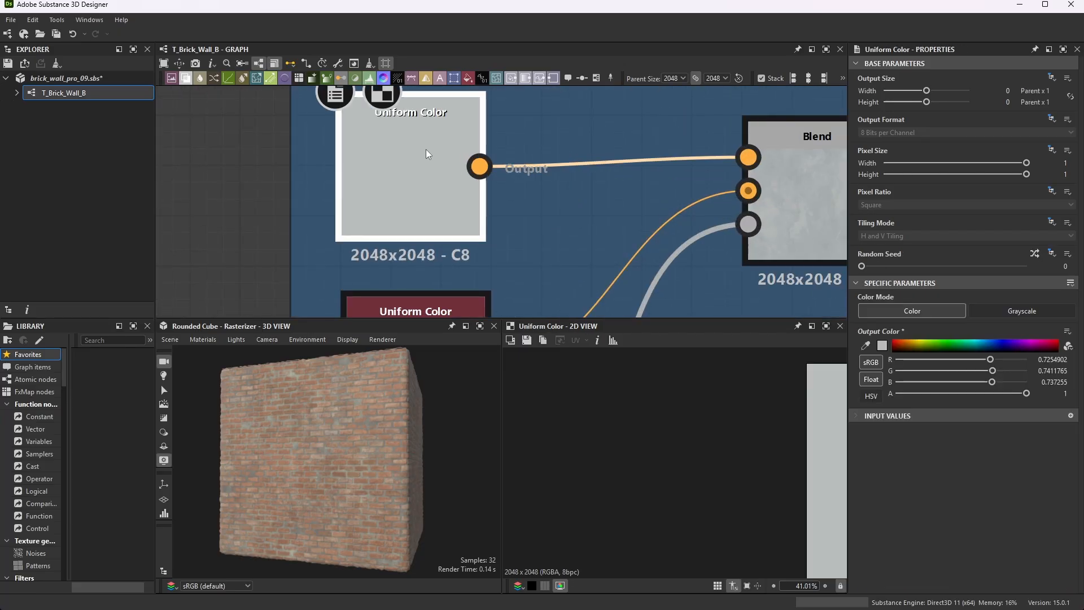
click(883, 345)
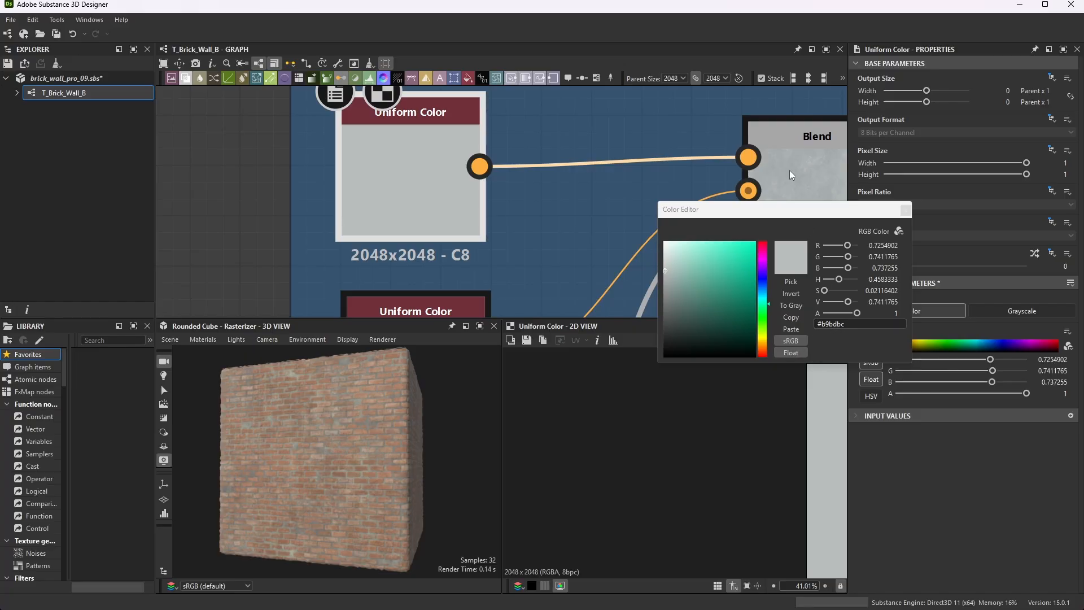
drag(855, 210, 413, 227)
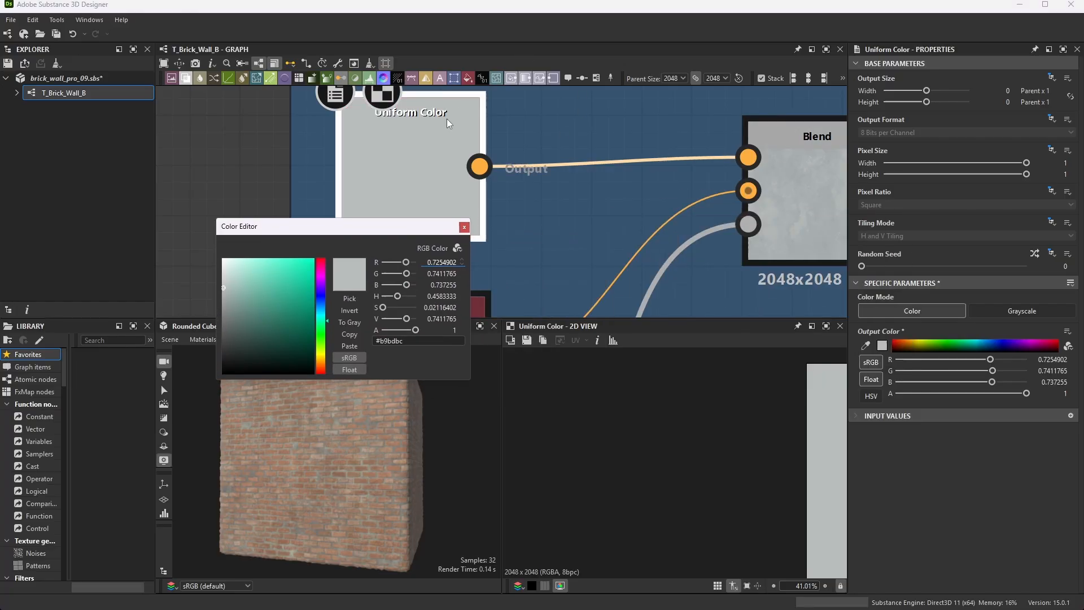
click(464, 226)
Check the colour values of the lower, darker grey Uniform Color node in the Color Editor, then close the editor
scroll(544, 225, down, 5)
scroll(524, 263, up, 5)
click(491, 272)
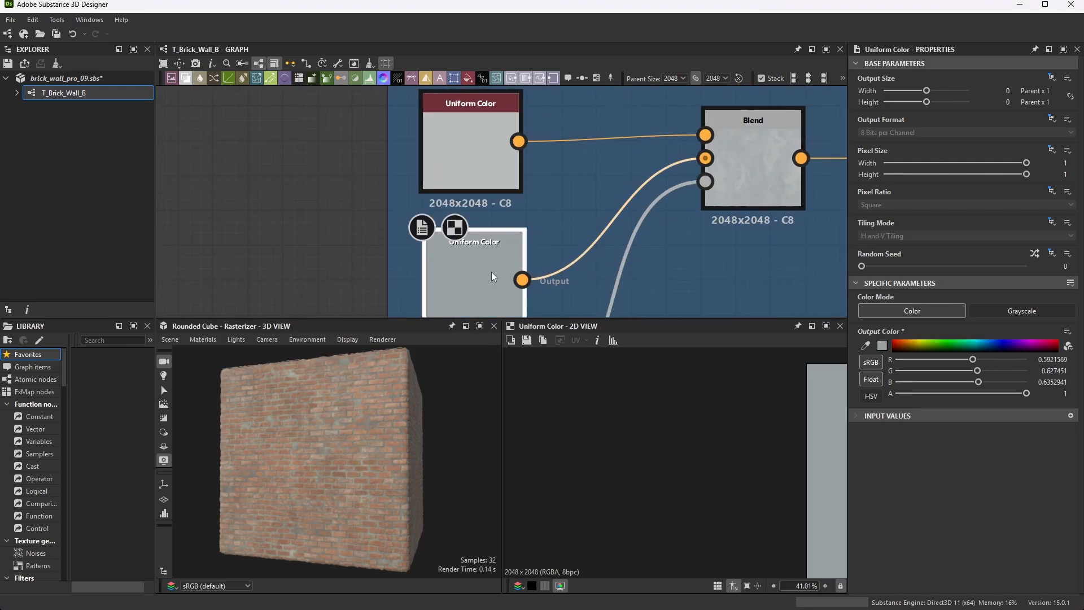
click(883, 346)
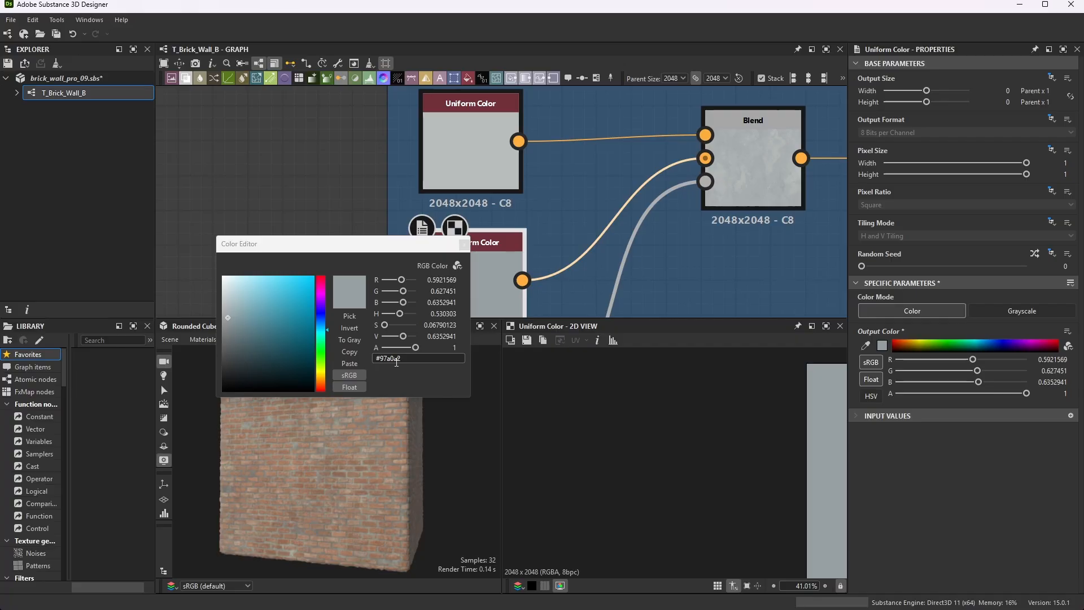
click(464, 244)
Inspect the Blend node that mixes the two greys and the parameters of the Grunge Galvanic Large node driving its opacity
scroll(501, 212, down, 4)
click(641, 184)
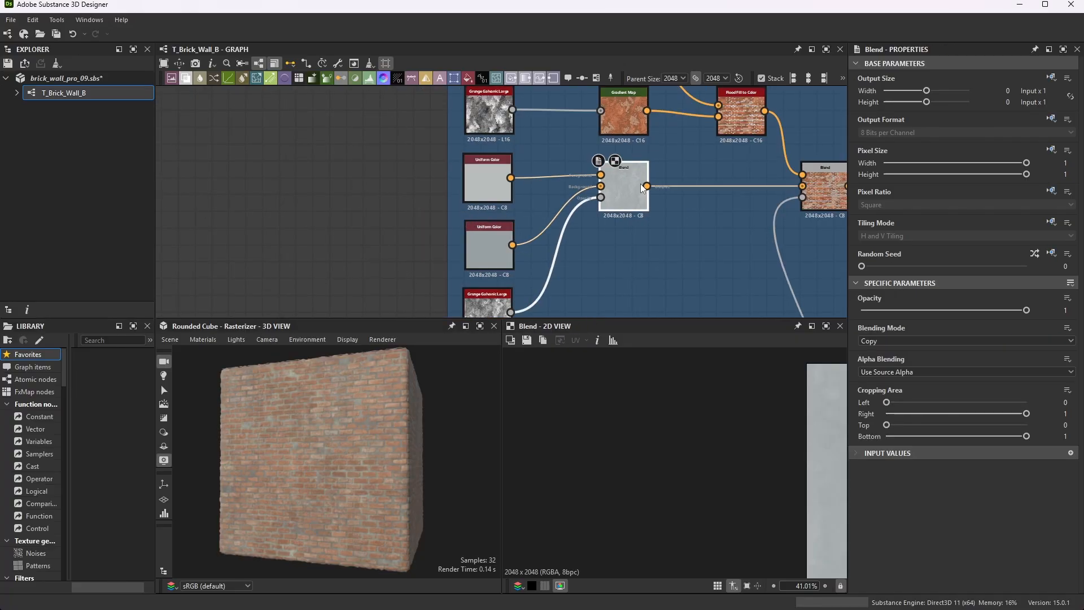
scroll(541, 169, down, 4)
scroll(503, 245, up, 3)
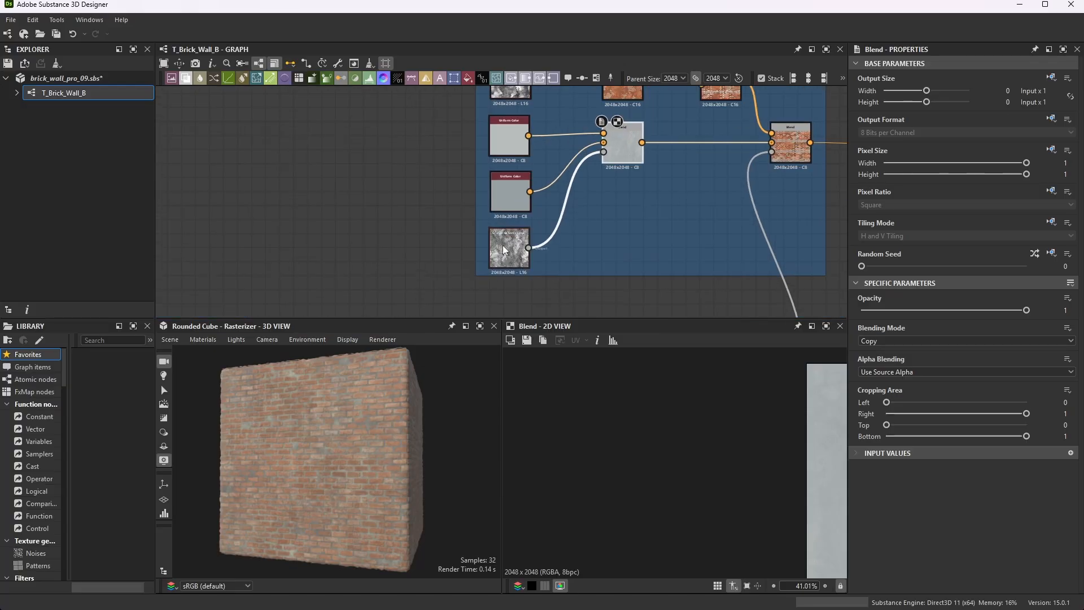
click(499, 245)
scroll(511, 254, up, 5)
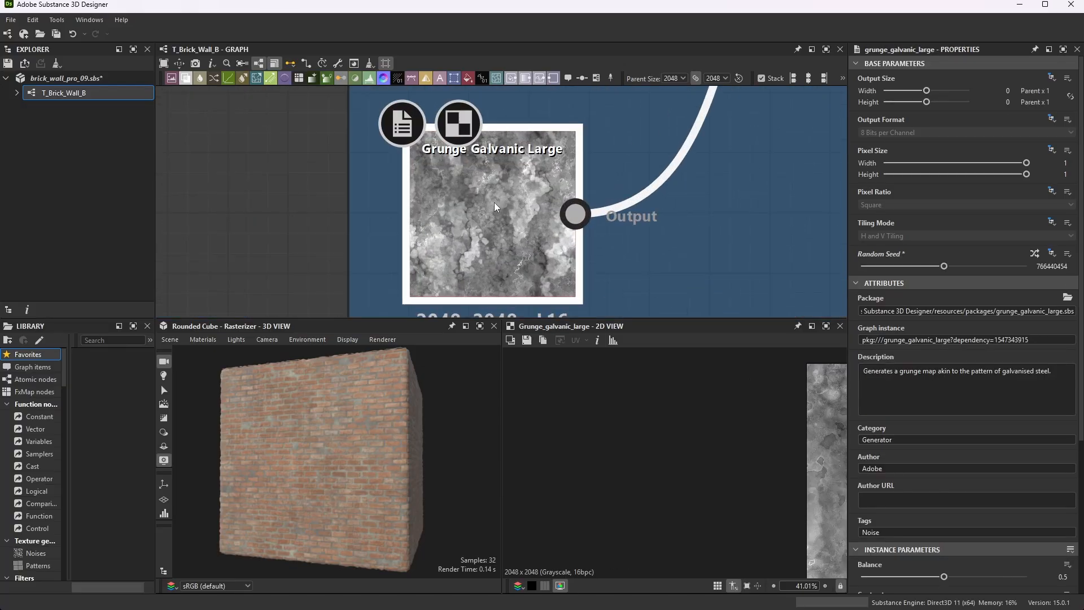
scroll(515, 235, down, 6)
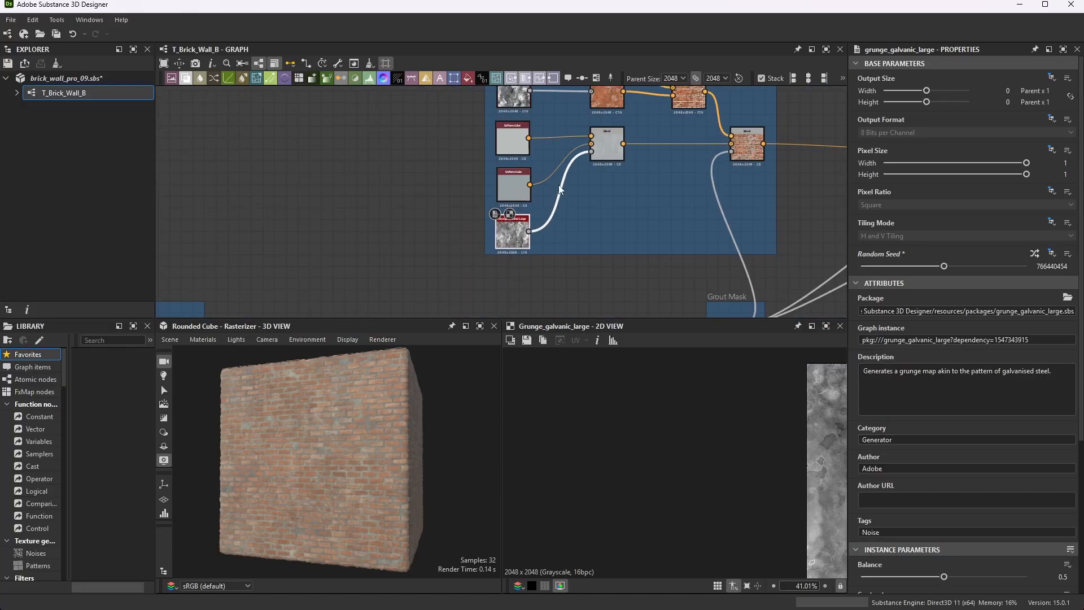
scroll(547, 246, up, 3)
scroll(977, 449, down, 3)
scroll(977, 449, down, 1)
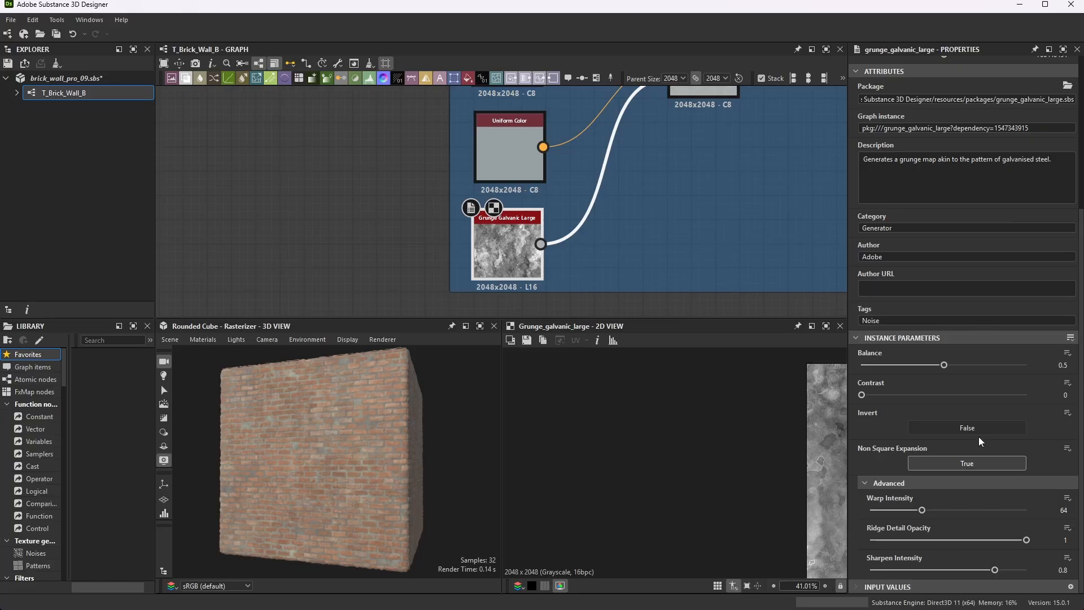
scroll(601, 216, down, 1)
scroll(602, 217, down, 2)
View the grey Blend node's mottled output in the 2D view, fitted to the viewport and enlarged
scroll(642, 138, up, 6)
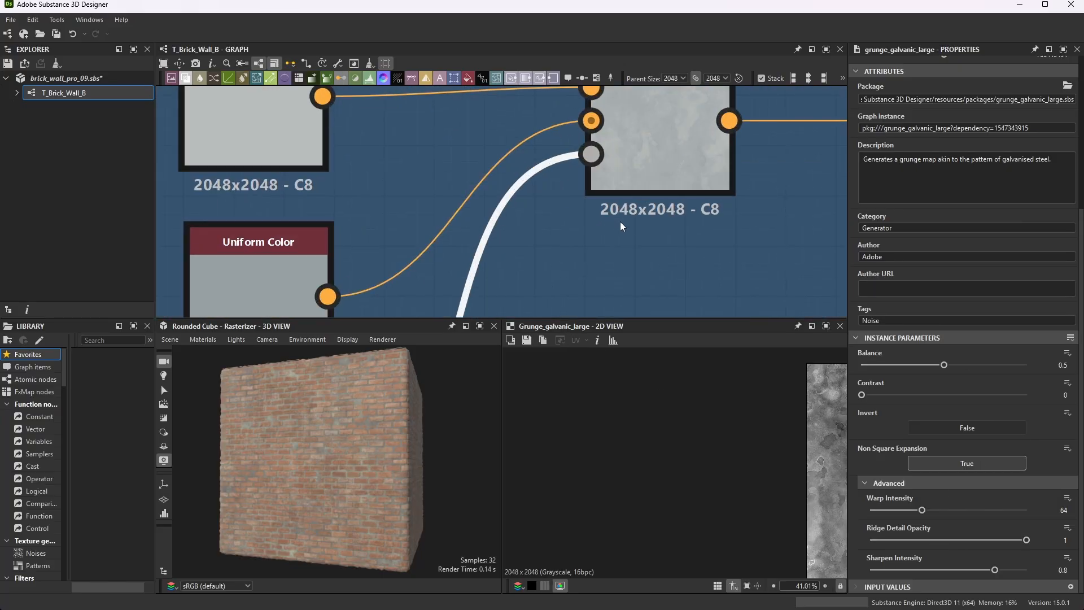
click(671, 141)
key(f)
scroll(678, 466, down, 4)
key(f)
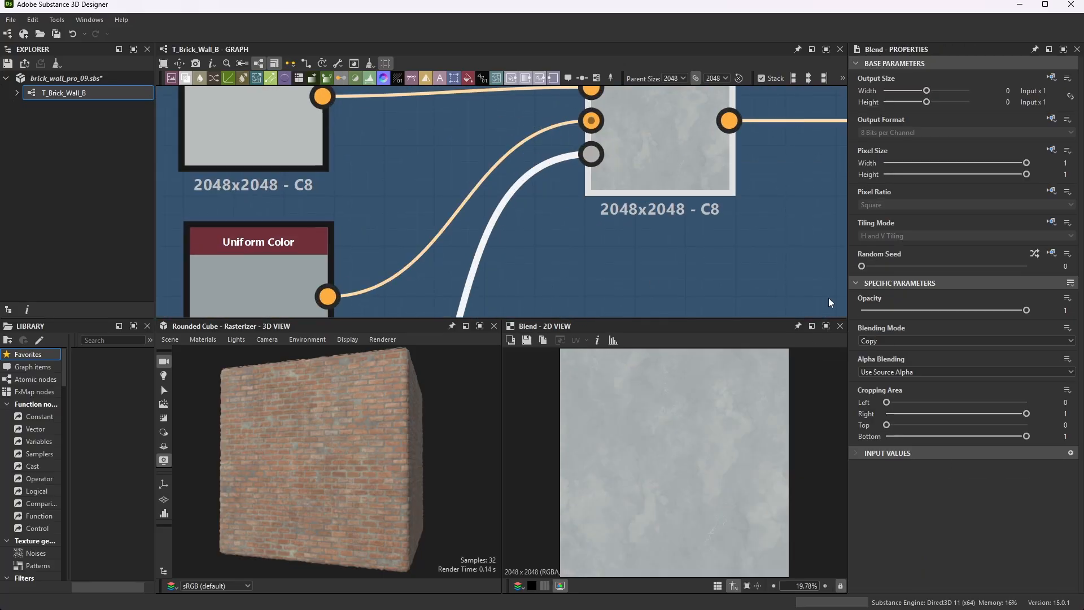
scroll(663, 450, up, 4)
Compare the grey Blend output with the final Blend that combines it with the Flood Fill to Color bricks
scroll(579, 181, down, 6)
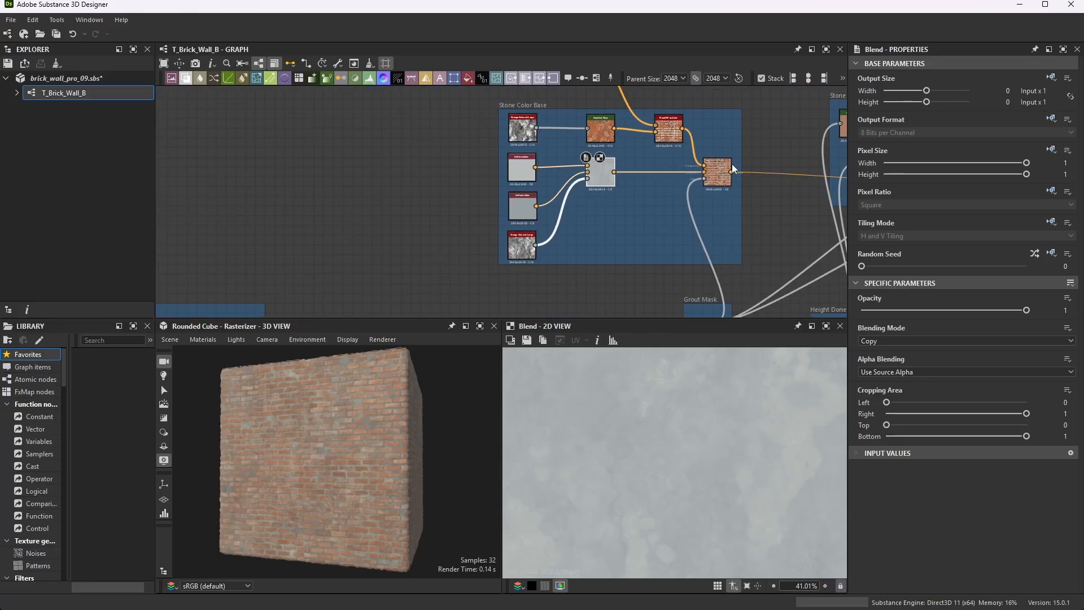
scroll(678, 142, up, 3)
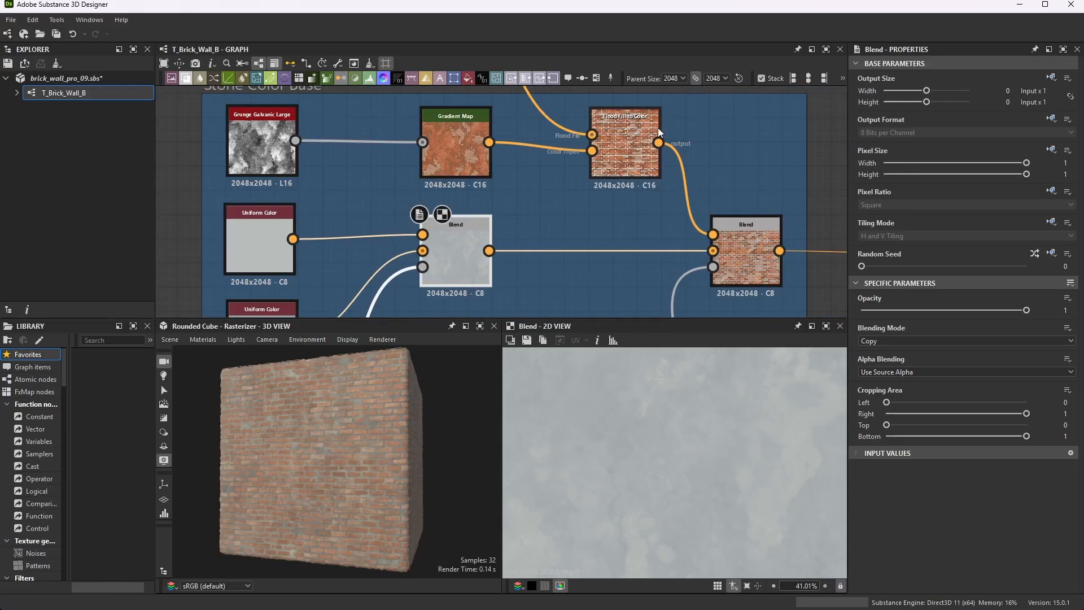
double_click(756, 240)
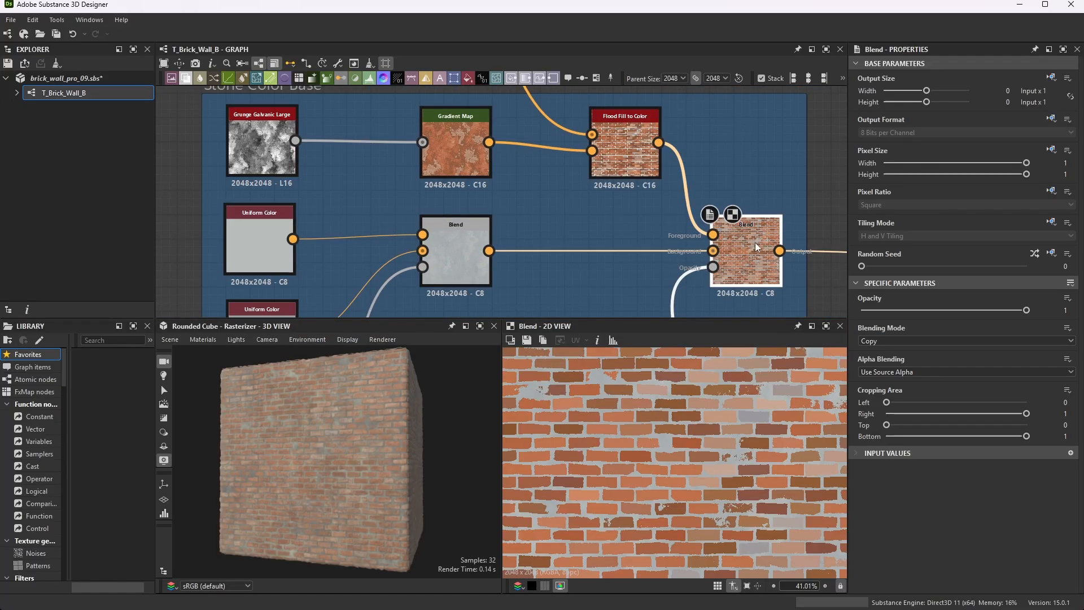
double_click(458, 242)
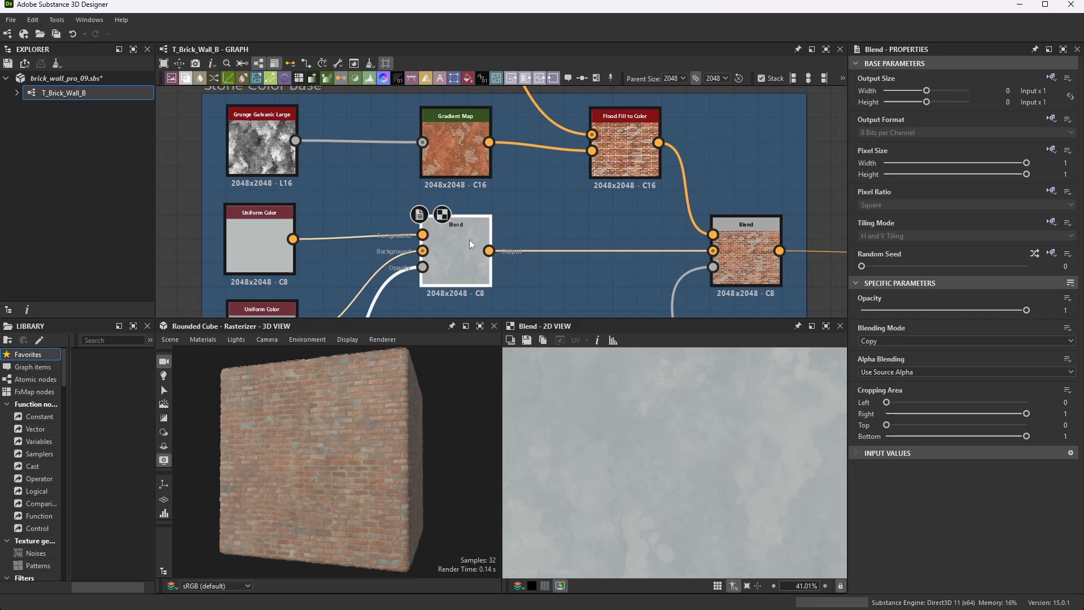
double_click(748, 249)
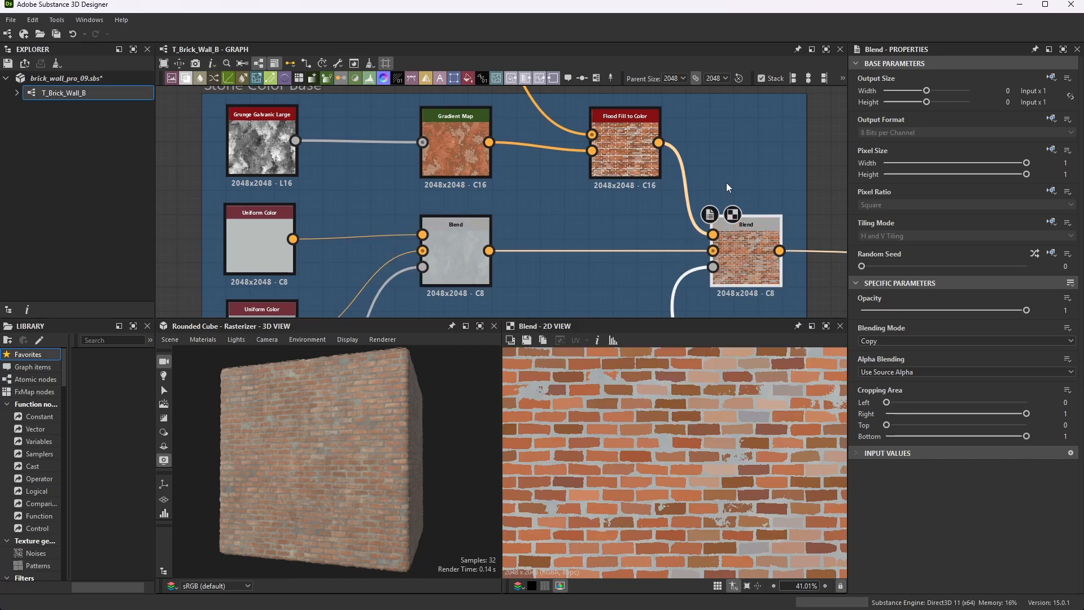
Examine the final Blend node in the Stone Color Base group and the Grout Mask connection feeding its opacity
scroll(726, 182, down, 3)
scroll(728, 200, down, 3)
scroll(709, 215, up, 2)
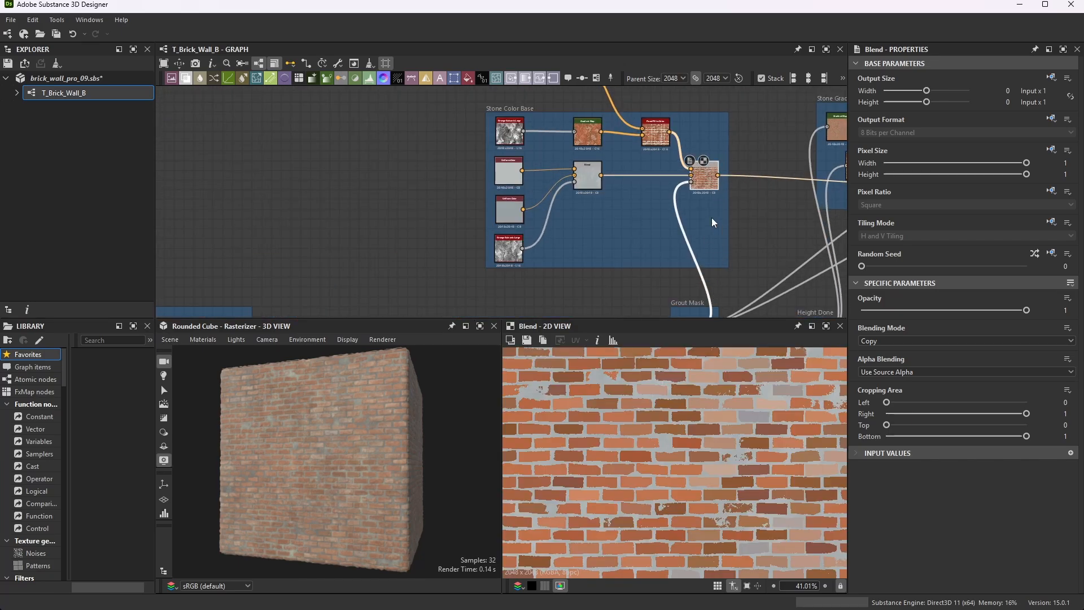
scroll(712, 218, down, 1)
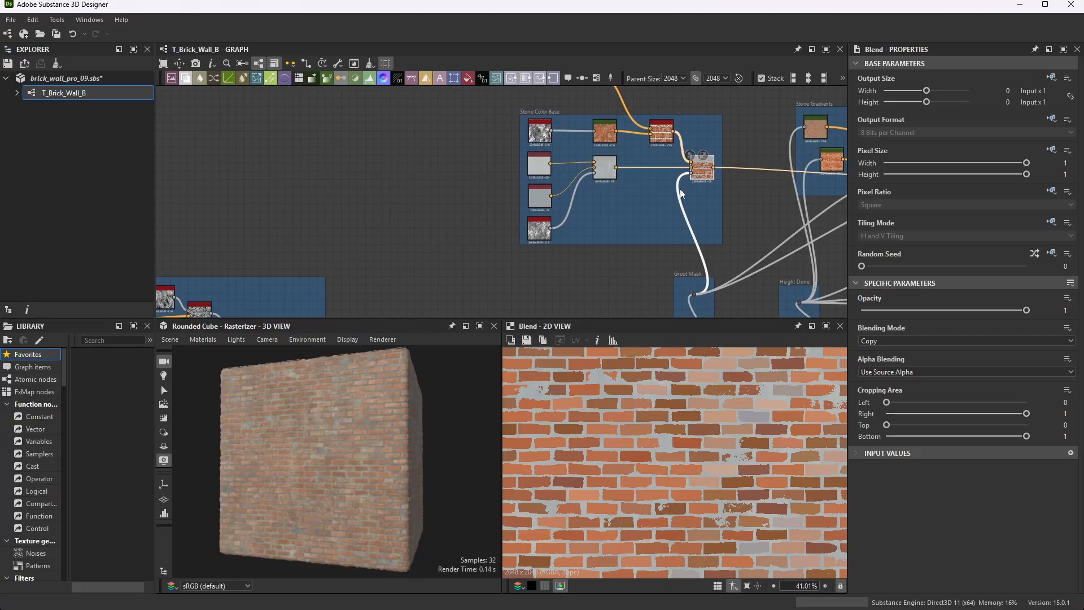
scroll(721, 130, up, 3)
scroll(683, 203, up, 5)
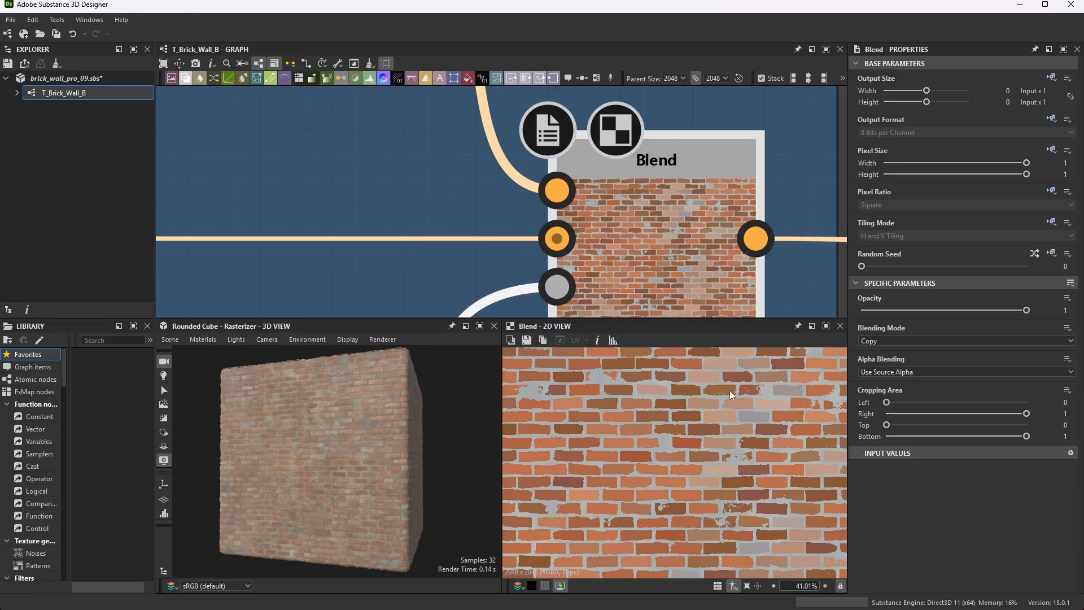
scroll(563, 170, down, 8)
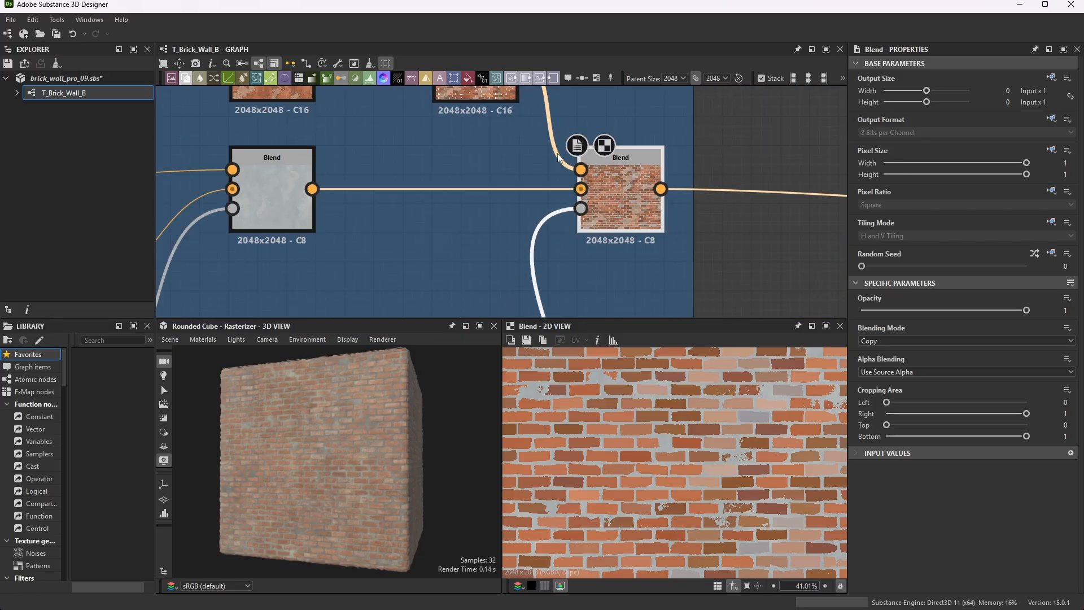
scroll(563, 171, up, 1)
middle_drag(563, 171, 620, 197)
scroll(452, 138, up, 3)
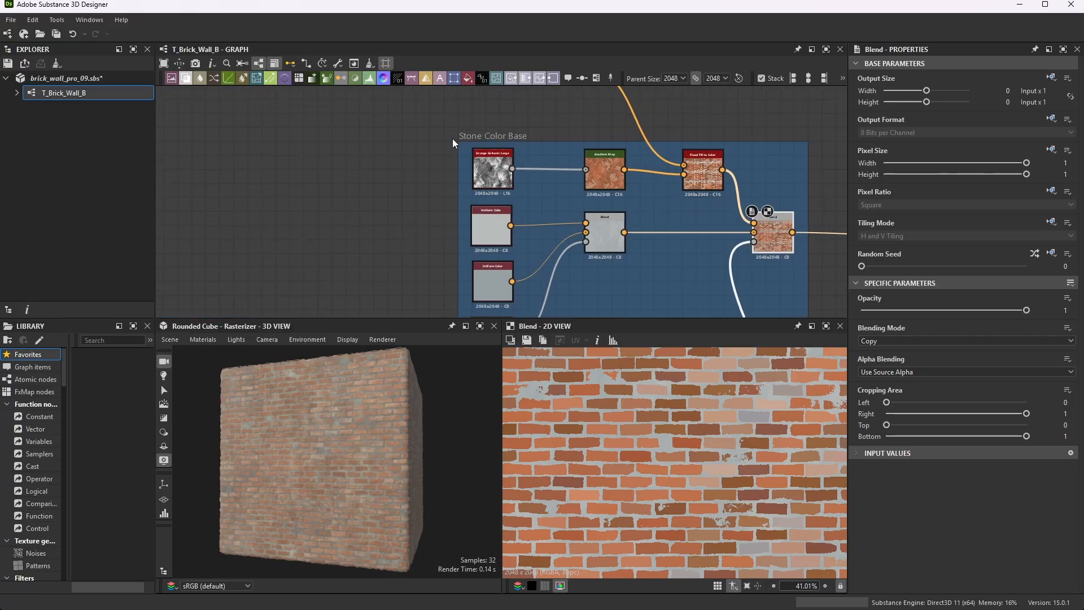
Trace the Stone Color Base output across to the Blend nodes in the Stone Gradients group
scroll(547, 137, down, 6)
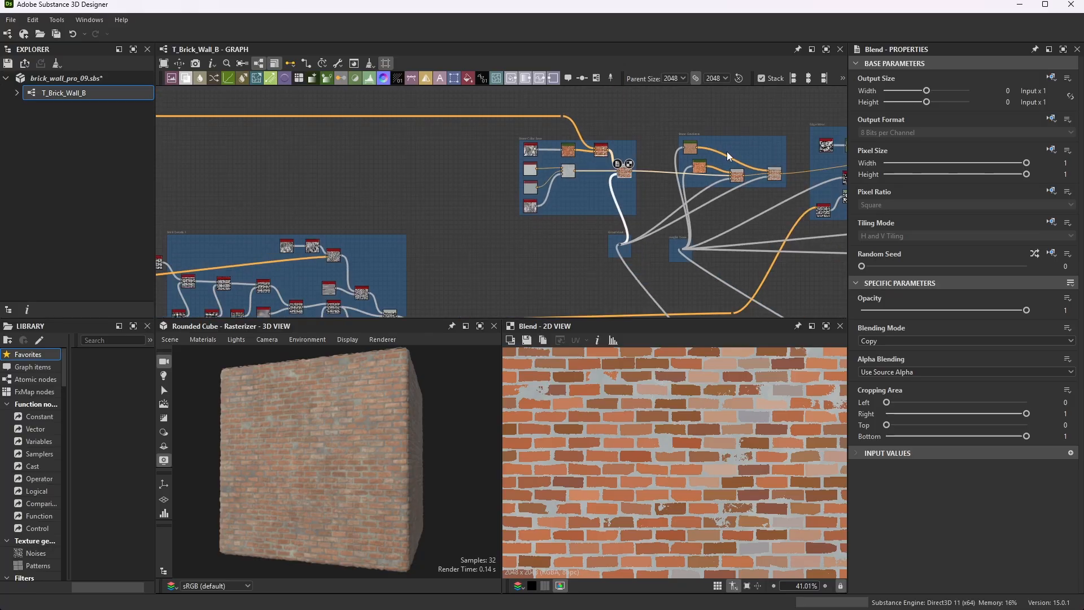
scroll(727, 151, up, 3)
scroll(685, 146, up, 2)
scroll(696, 120, up, 2)
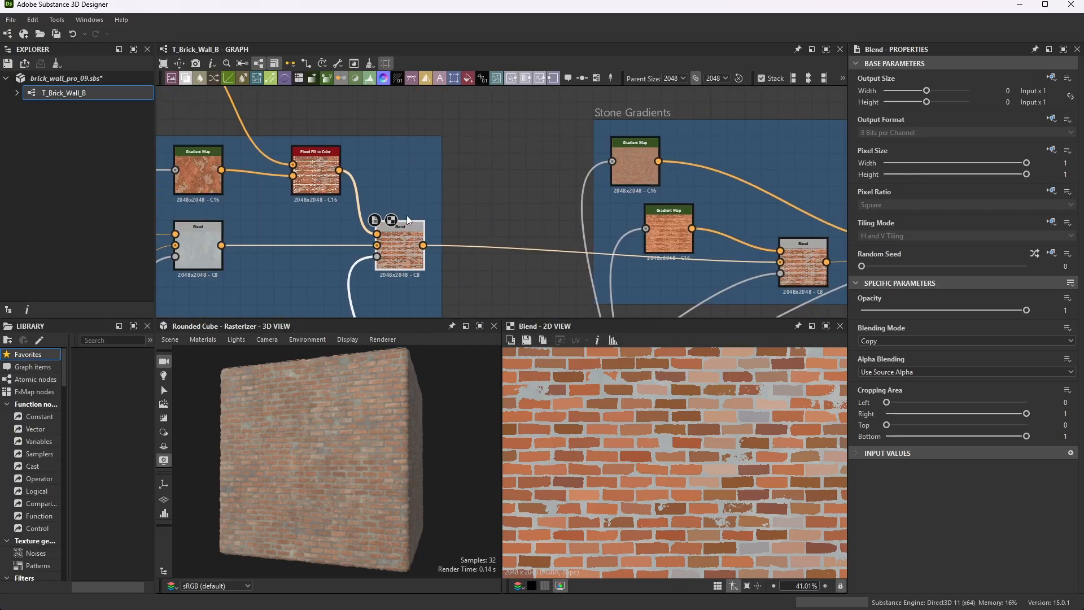
scroll(407, 215, down, 4)
scroll(519, 197, up, 2)
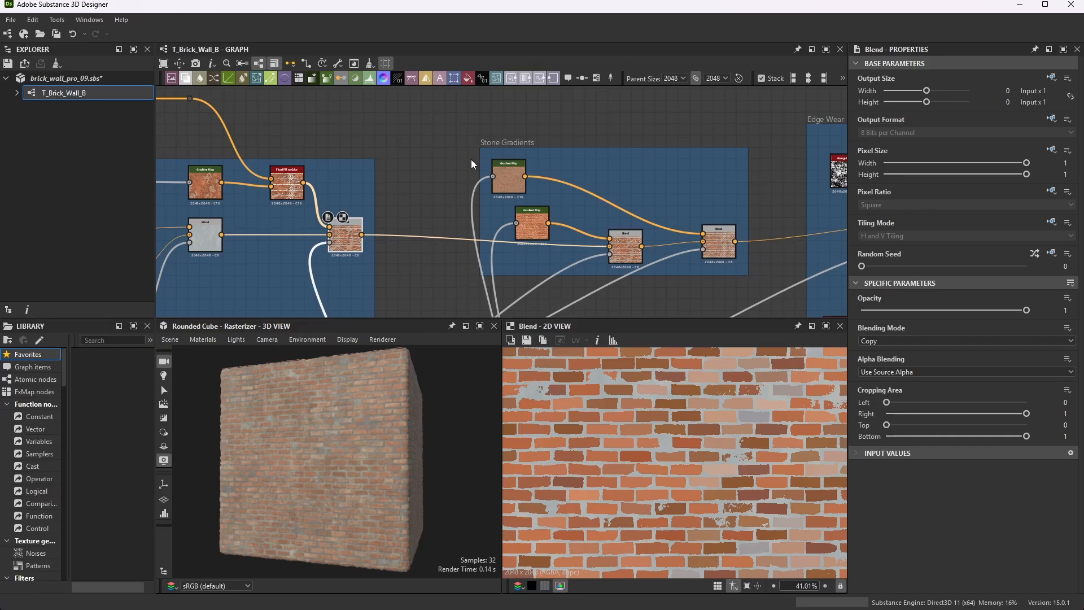
scroll(485, 187, down, 3)
scroll(480, 209, up, 1)
scroll(430, 189, up, 1)
scroll(389, 182, up, 2)
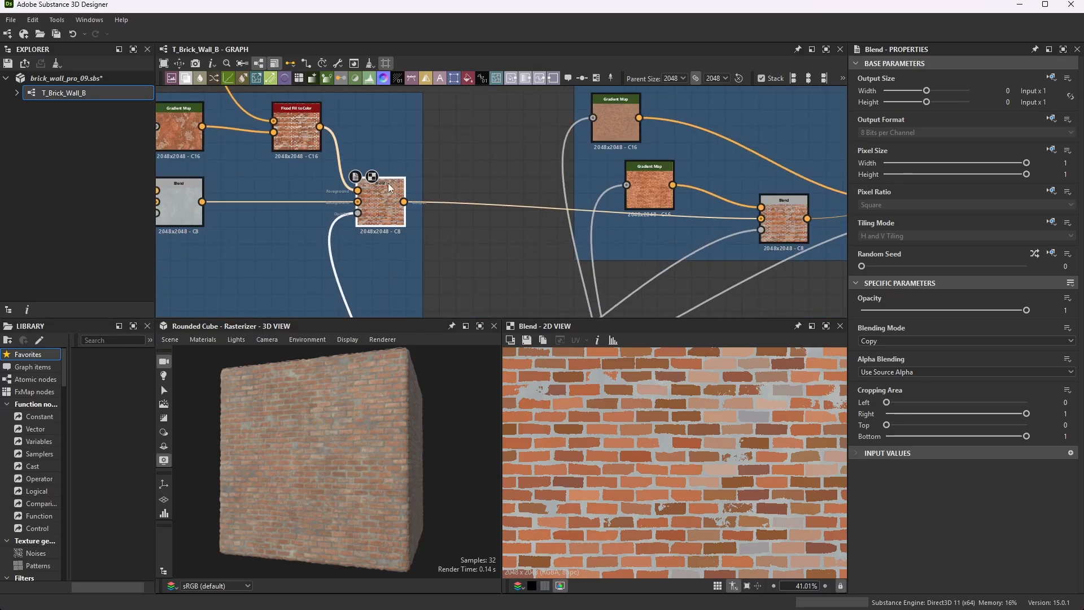
Inspect the first Stone Gradients Blend node's parameters and view the lower Gradient Map feeding it in the 2D view
scroll(350, 186, up, 1)
scroll(350, 189, down, 1)
scroll(745, 209, up, 3)
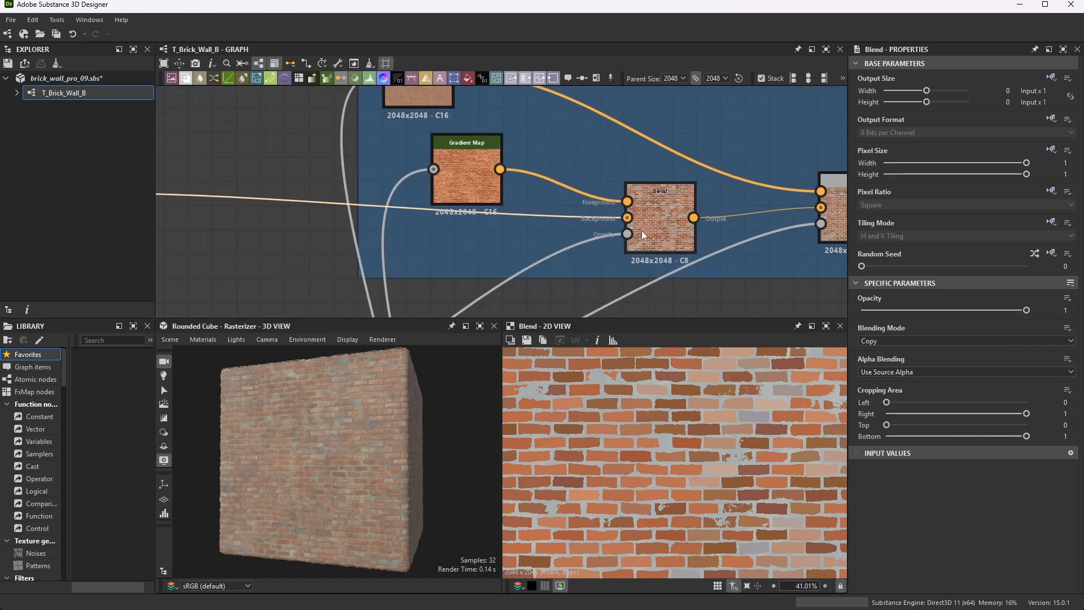
click(665, 222)
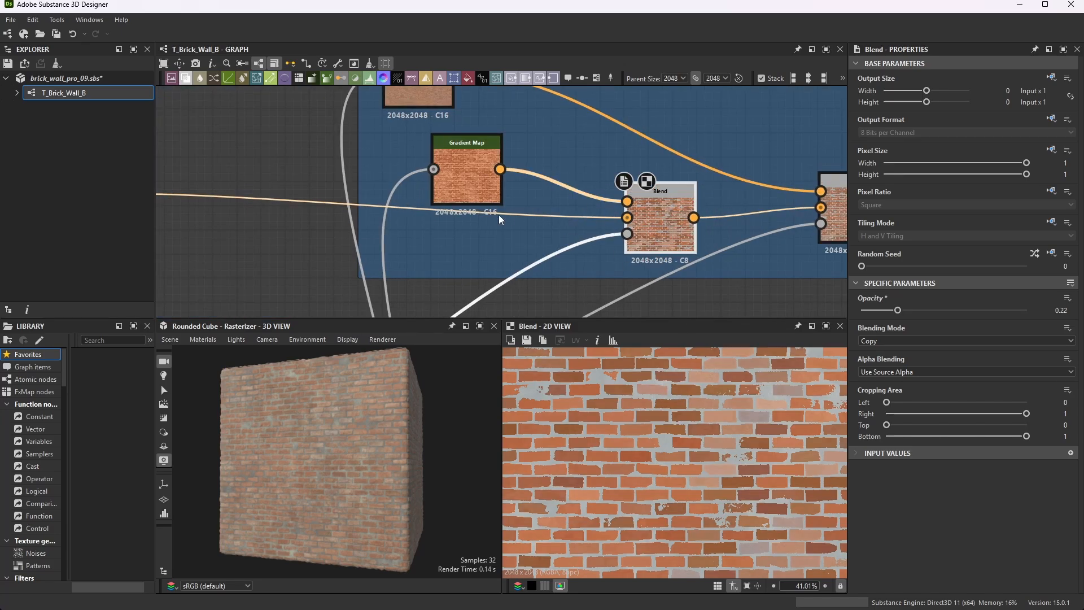
click(466, 166)
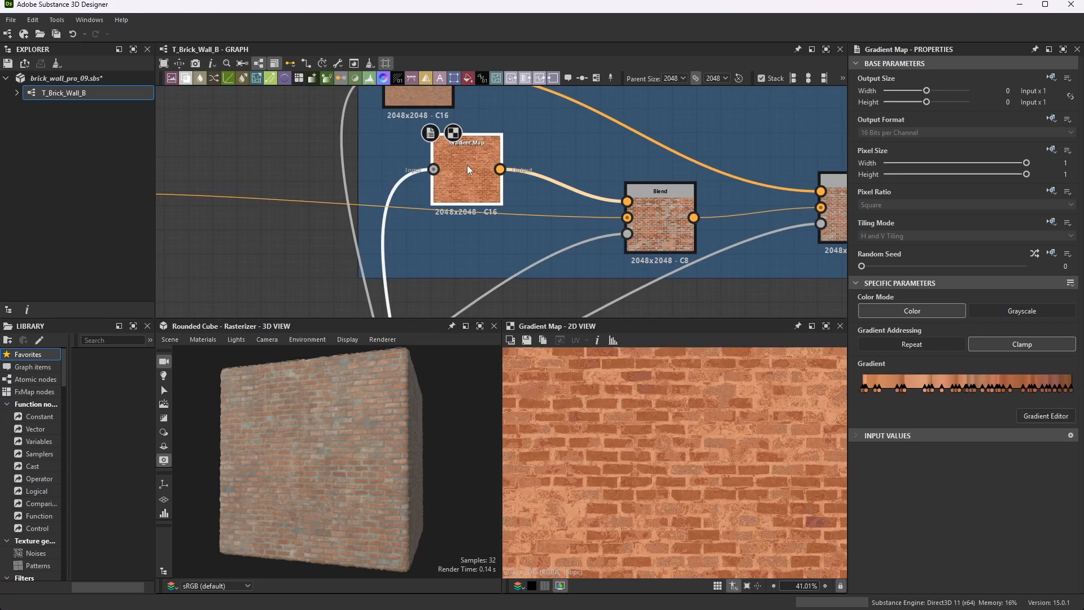
Trace the lower Gradient Map's input back through the Height Done link to the finished height Blend
scroll(586, 168, down, 3)
scroll(573, 188, down, 3)
scroll(534, 297, up, 2)
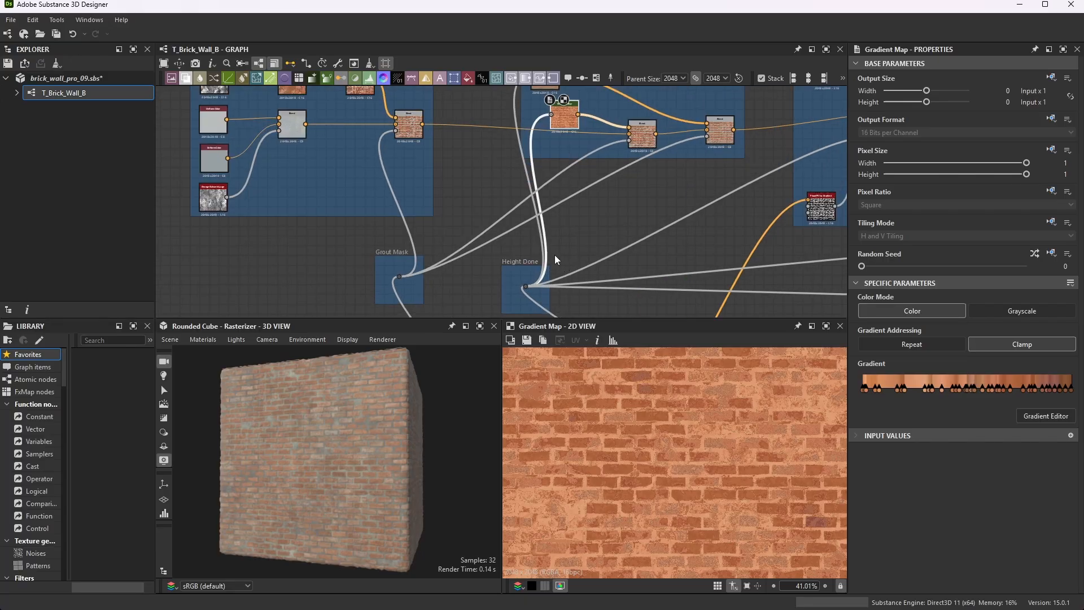
scroll(535, 241, down, 5)
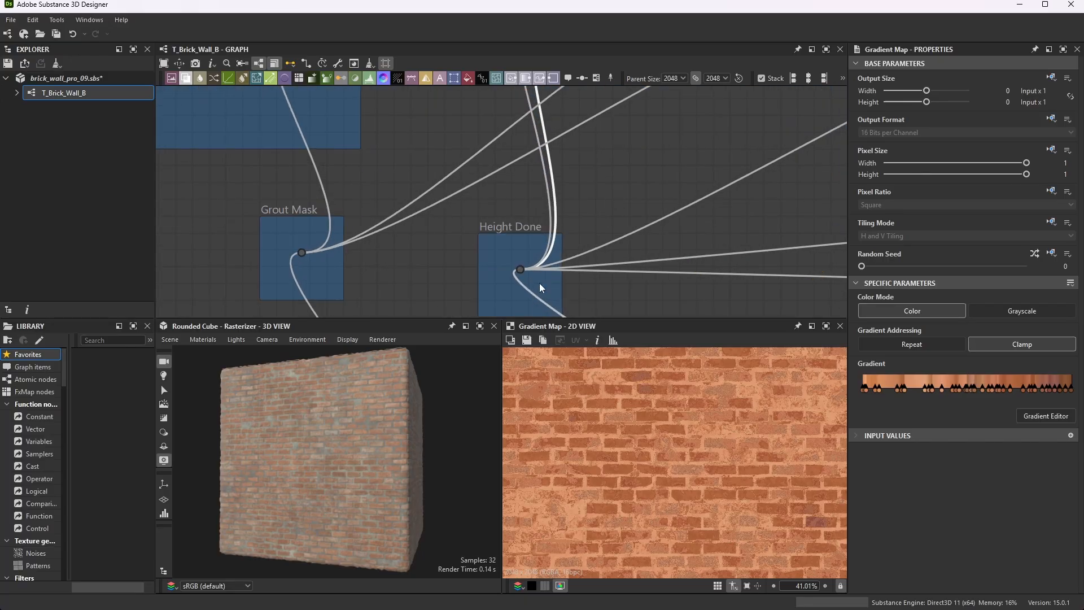
scroll(536, 236, down, 2)
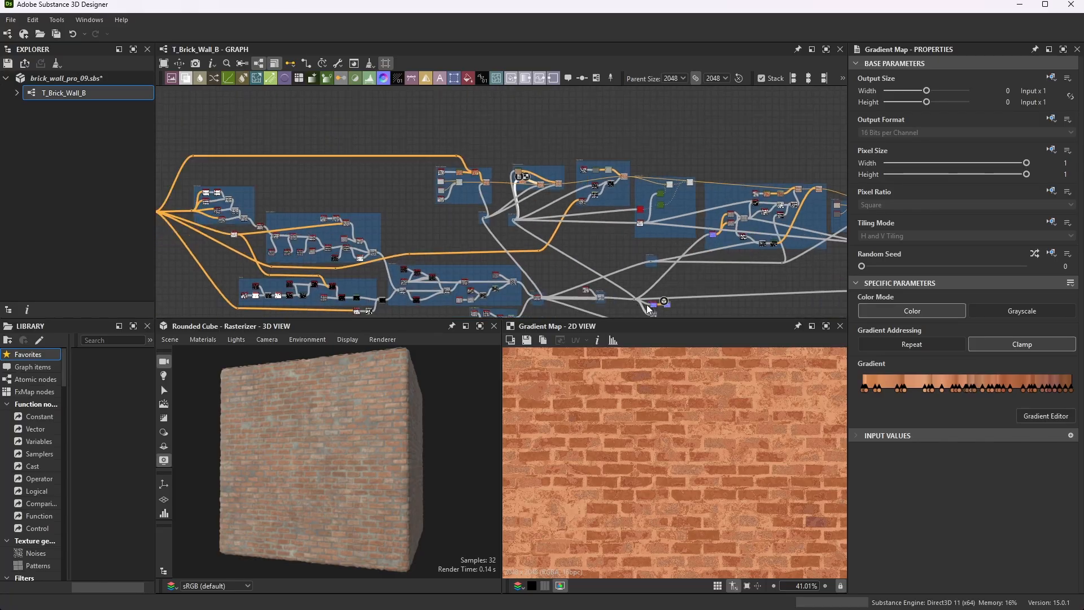
scroll(591, 284, up, 8)
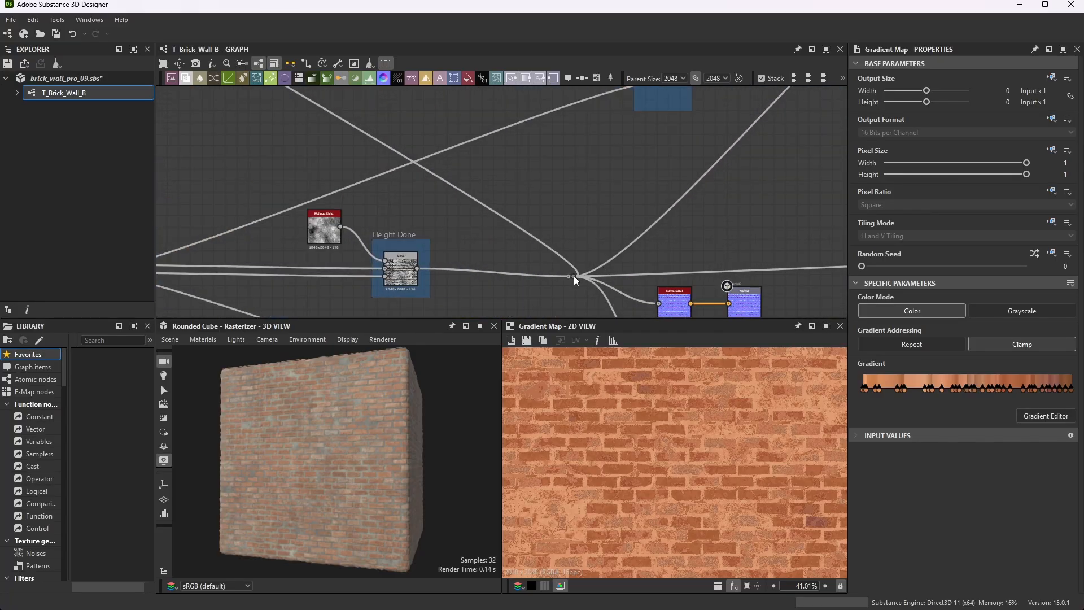
scroll(574, 276, down, 6)
scroll(433, 131, up, 2)
scroll(438, 127, up, 7)
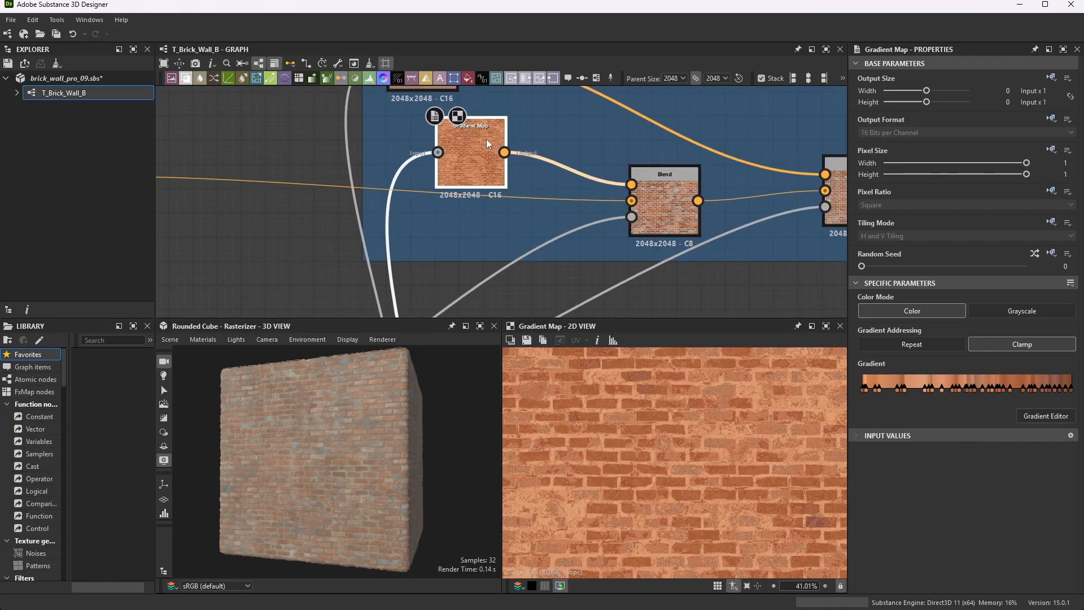
Examine the lower Gradient Map's brick colour detail enlarged in the 2D view
scroll(483, 143, up, 3)
scroll(710, 488, up, 6)
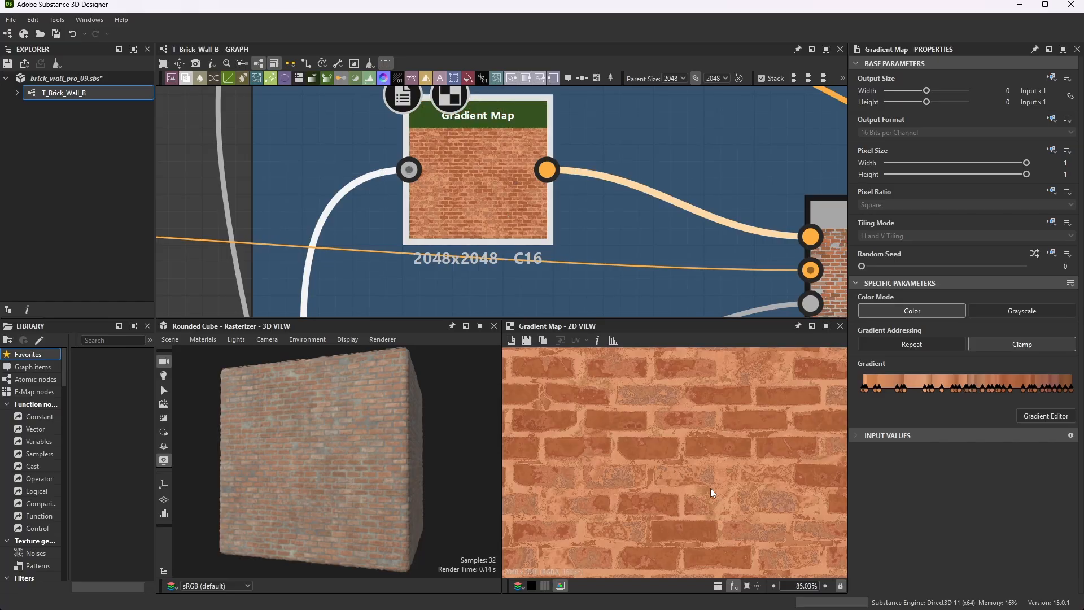
scroll(479, 194, down, 3)
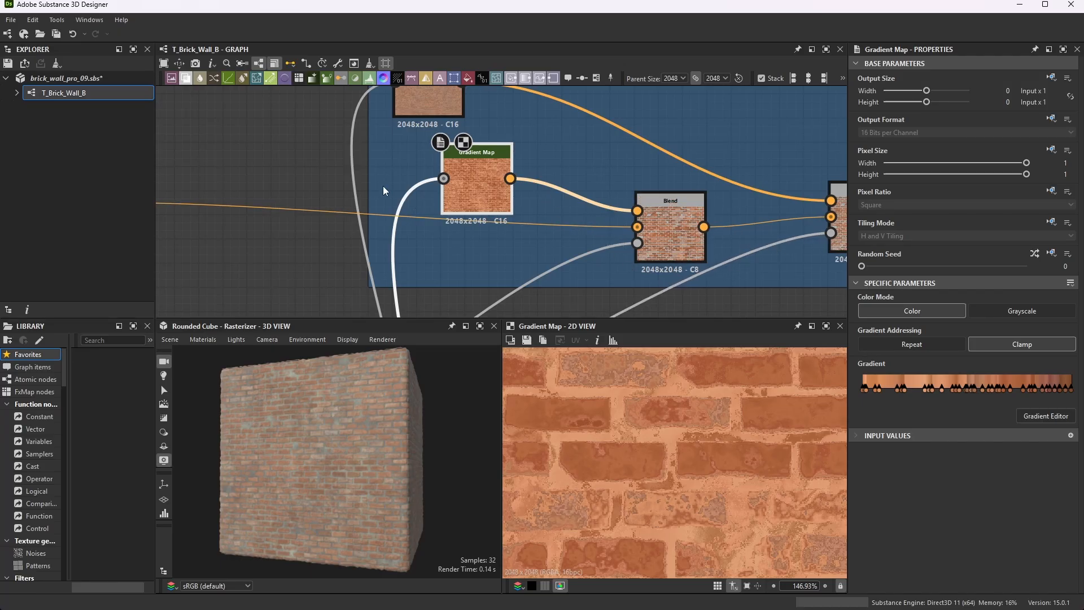
Examine how the Stone Color Base output, lower Gradient Map and Grout Mask connect to the first Stone Gradients Blend
scroll(698, 208, down, 5)
scroll(487, 231, up, 3)
scroll(622, 214, down, 3)
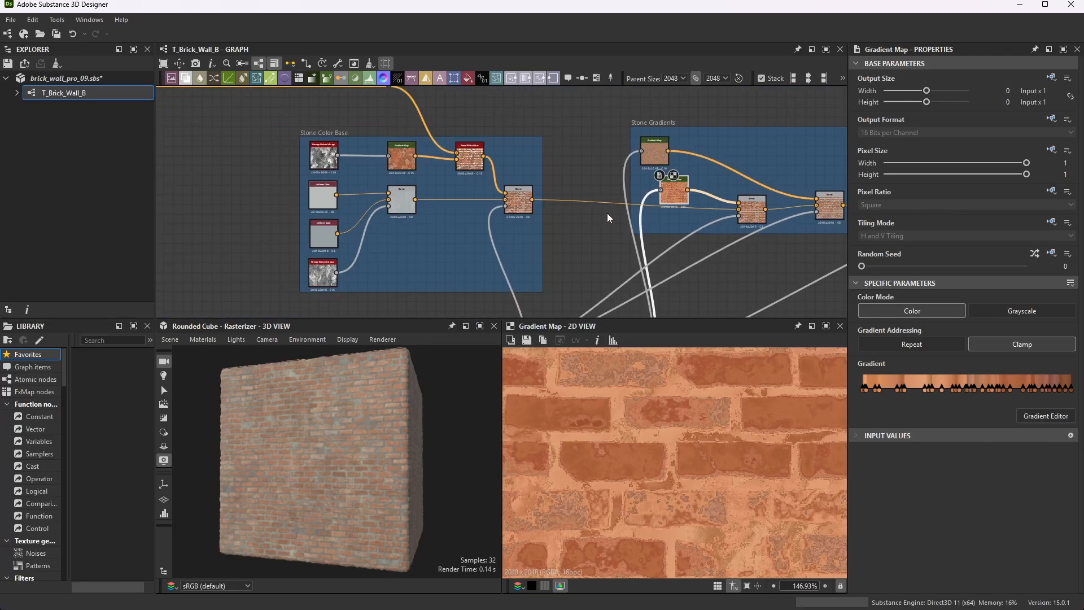
scroll(650, 197, up, 2)
scroll(700, 175, down, 3)
scroll(733, 199, up, 4)
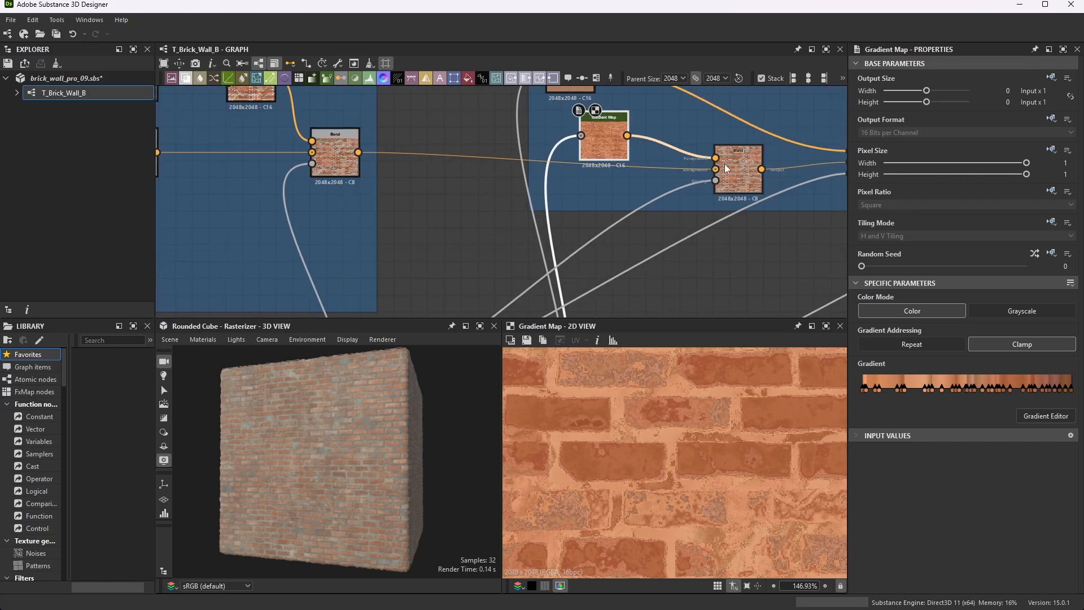
scroll(726, 168, up, 2)
scroll(533, 203, down, 2)
scroll(497, 254, down, 3)
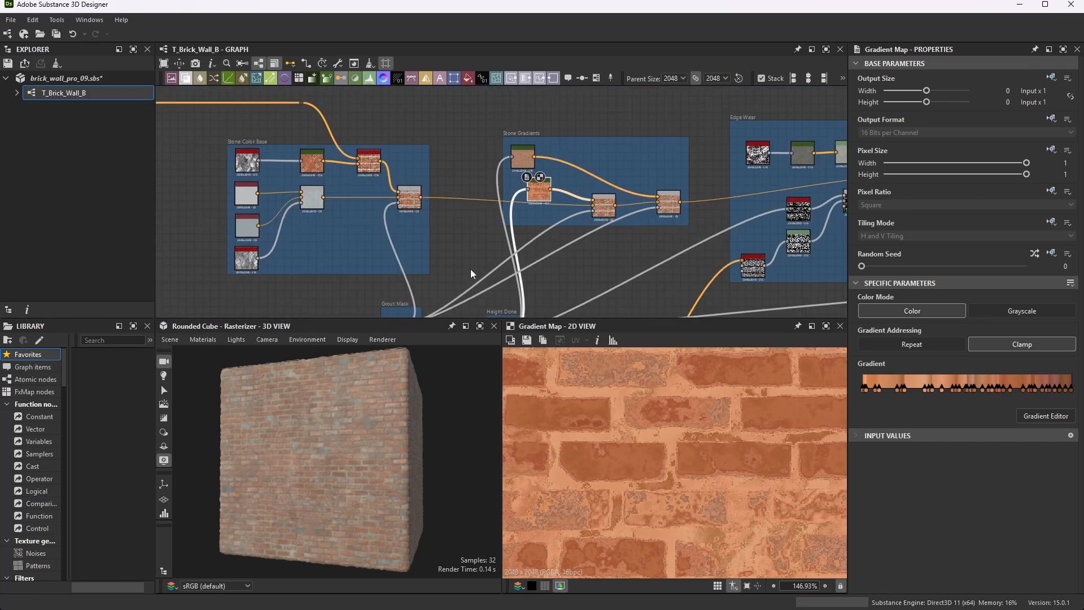
scroll(446, 286, down, 1)
scroll(559, 232, up, 5)
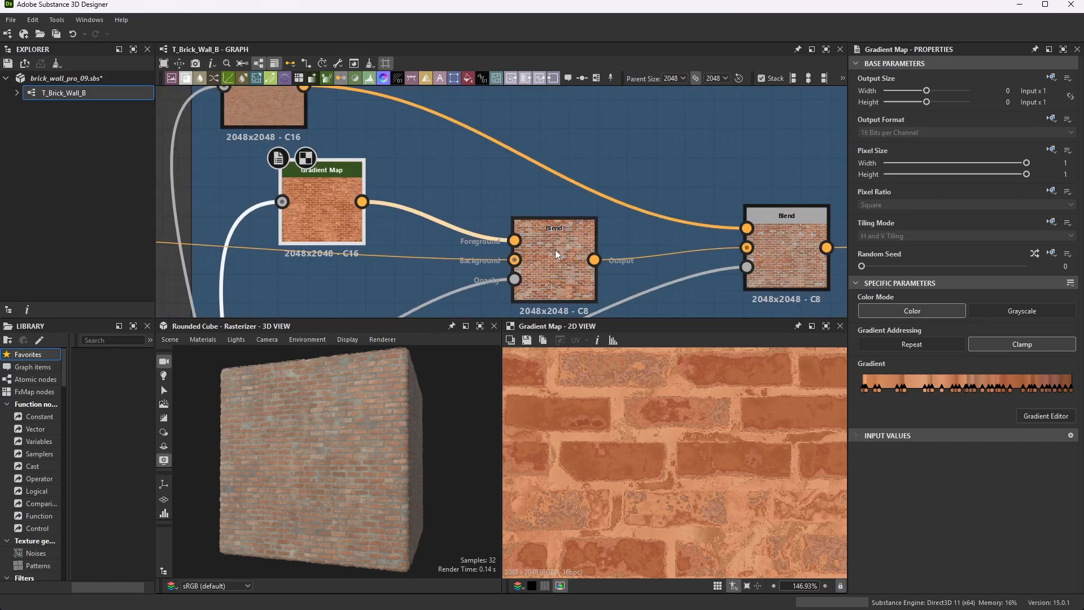
Check the first Stone Gradients Blend node's opacity and view its output enlarged in the 2D view
click(581, 270)
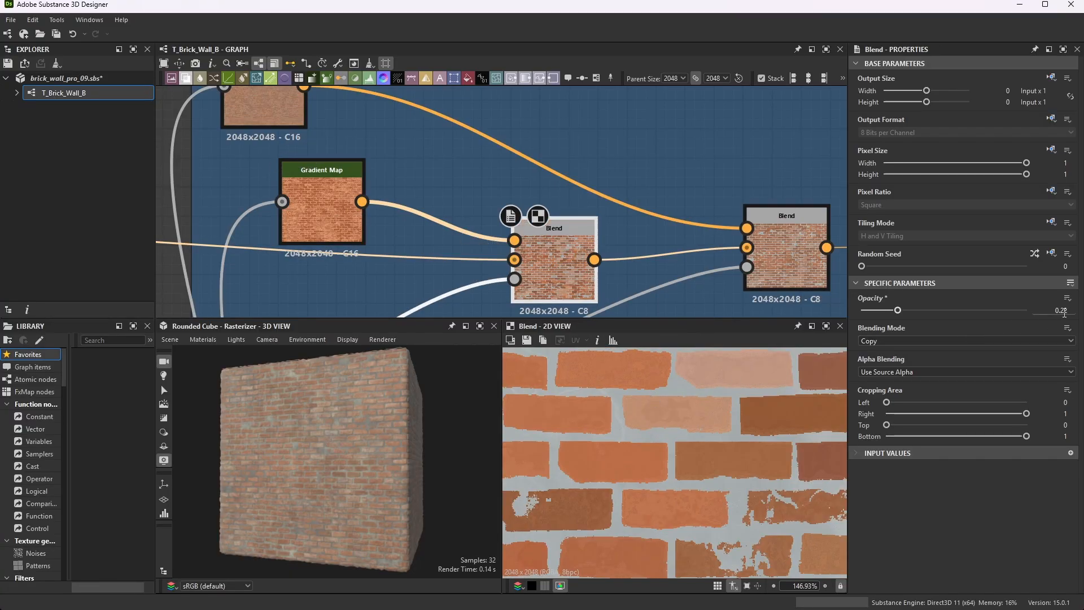
scroll(701, 399, up, 7)
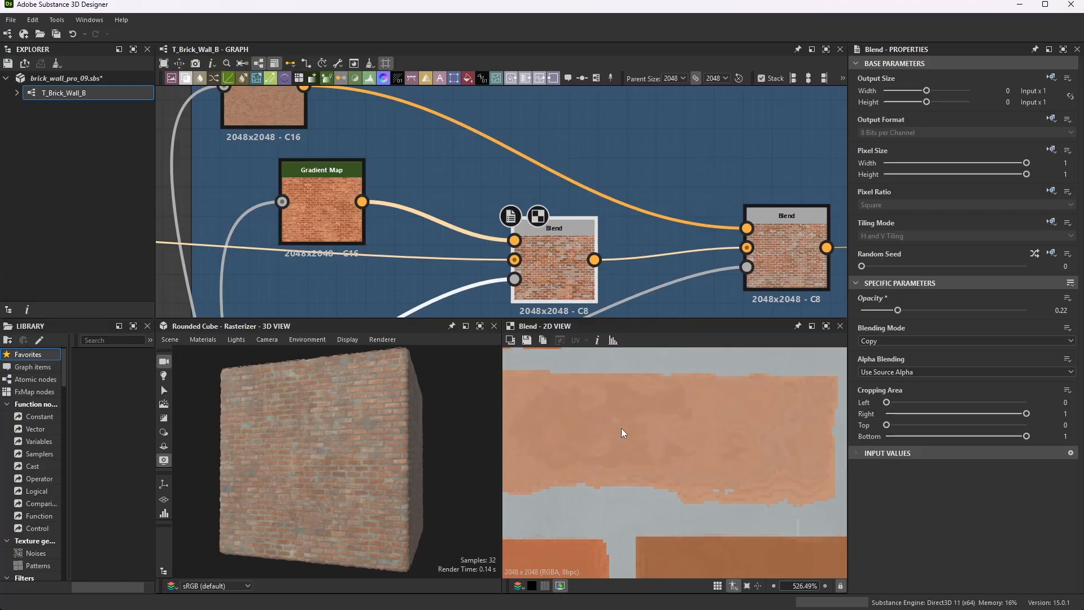
scroll(627, 433, down, 2)
Examine the first Stone Gradients Blend's subtle brick colour variation in a maximized 2D view, and restore the layout
click(825, 326)
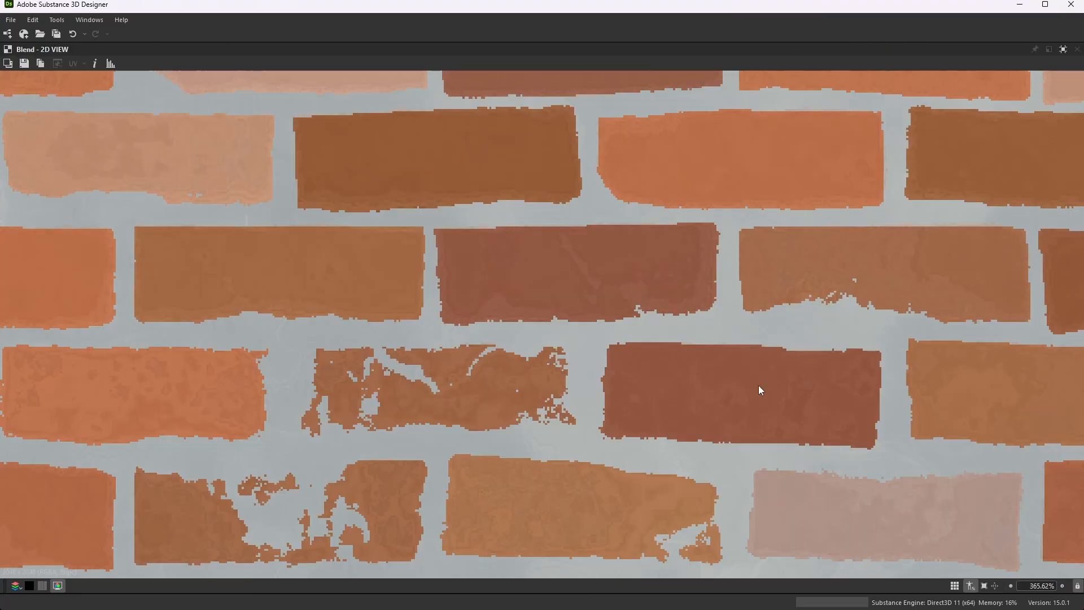
scroll(627, 361, down, 3)
scroll(413, 283, up, 5)
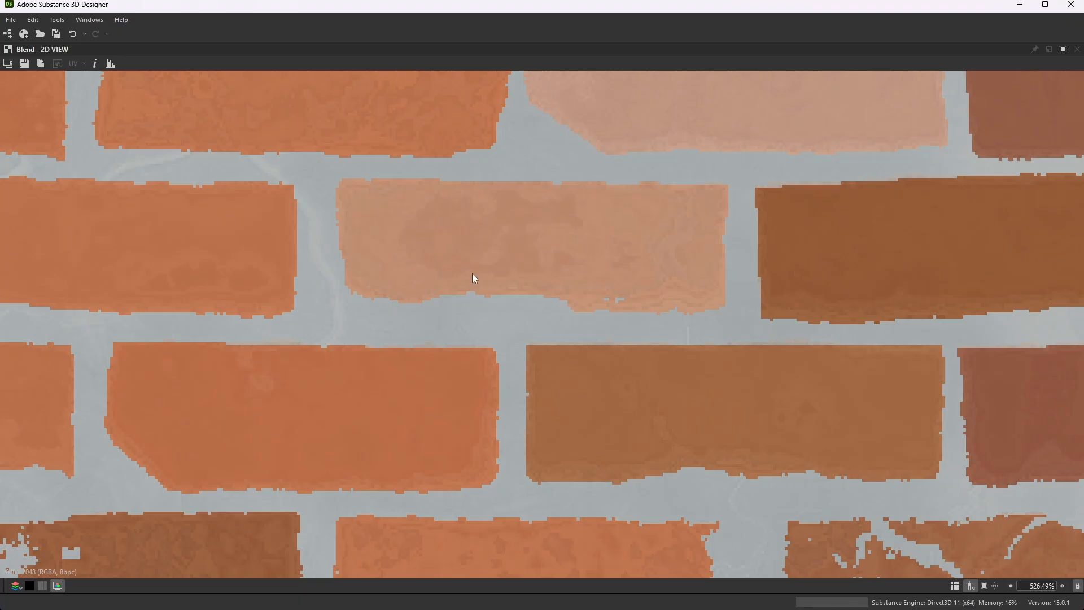
scroll(473, 277, down, 6)
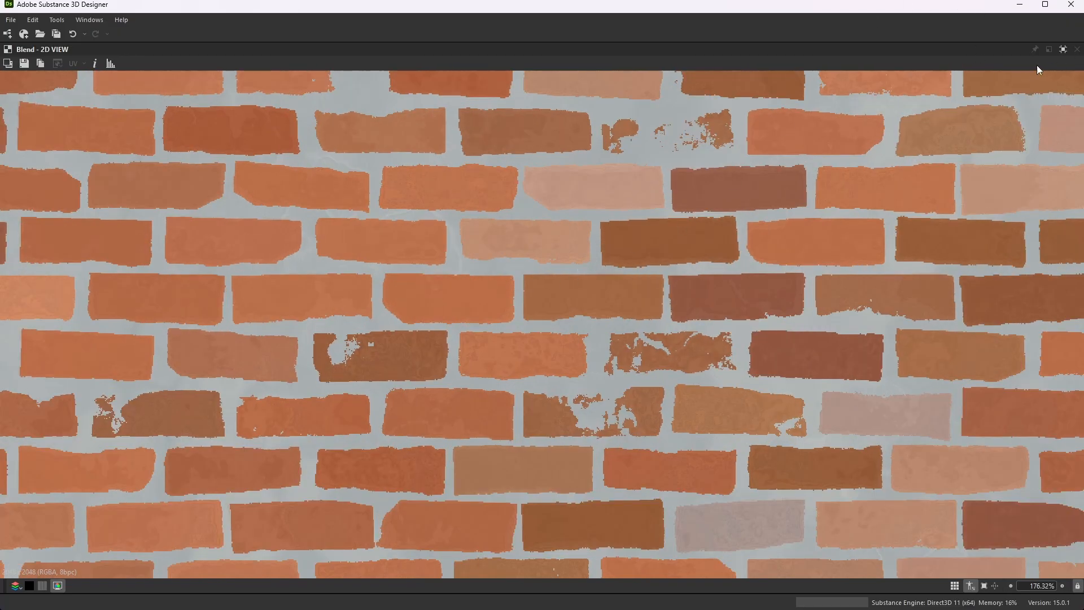
click(1064, 51)
Examine the second Stone Gradients Blend and trace its upper Gradient Map's input back to Height Done
scroll(505, 231, down, 5)
scroll(616, 221, up, 3)
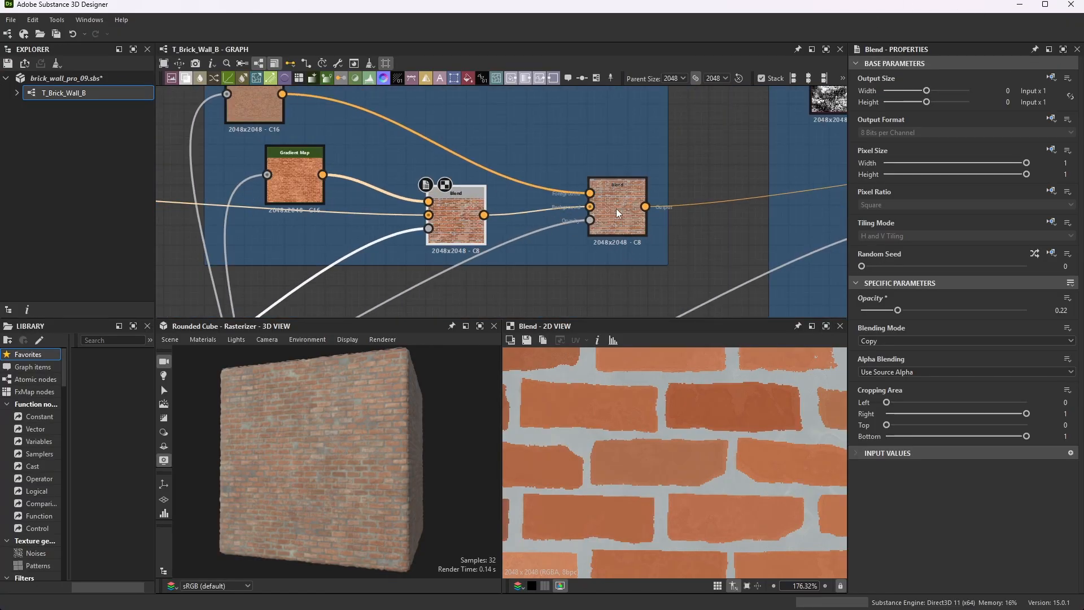
scroll(617, 226, down, 3)
scroll(408, 143, up, 5)
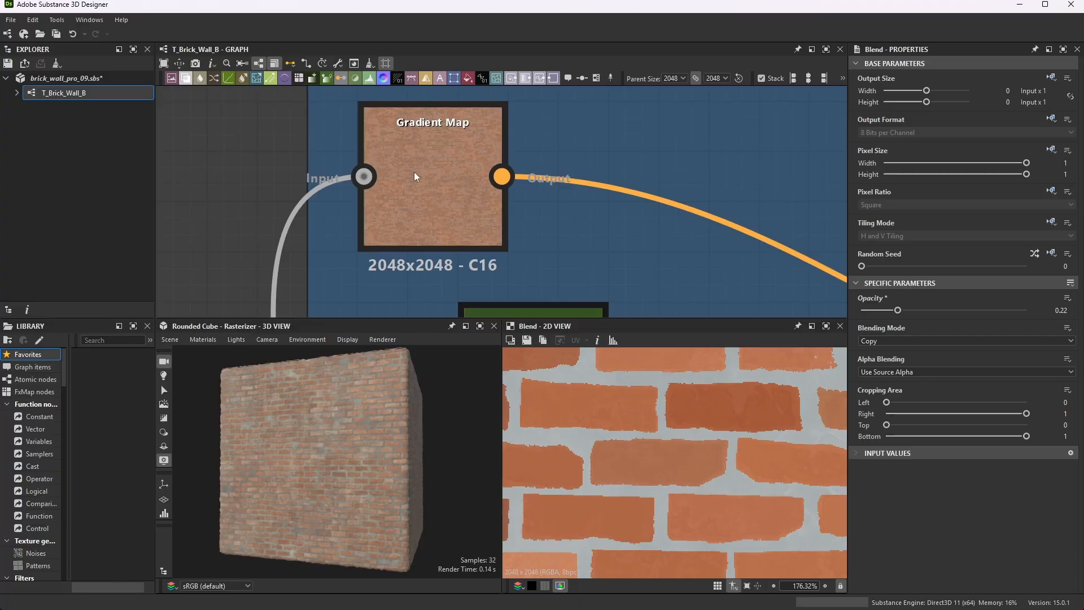
scroll(561, 131, down, 3)
scroll(561, 131, down, 4)
scroll(550, 240, up, 7)
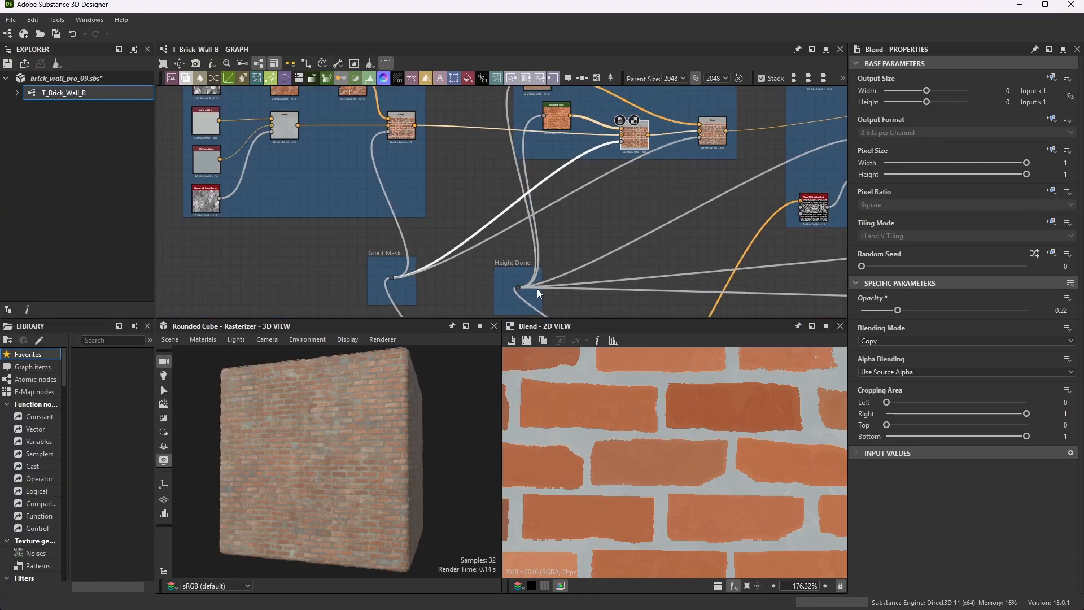
scroll(526, 243, down, 4)
scroll(547, 154, up, 7)
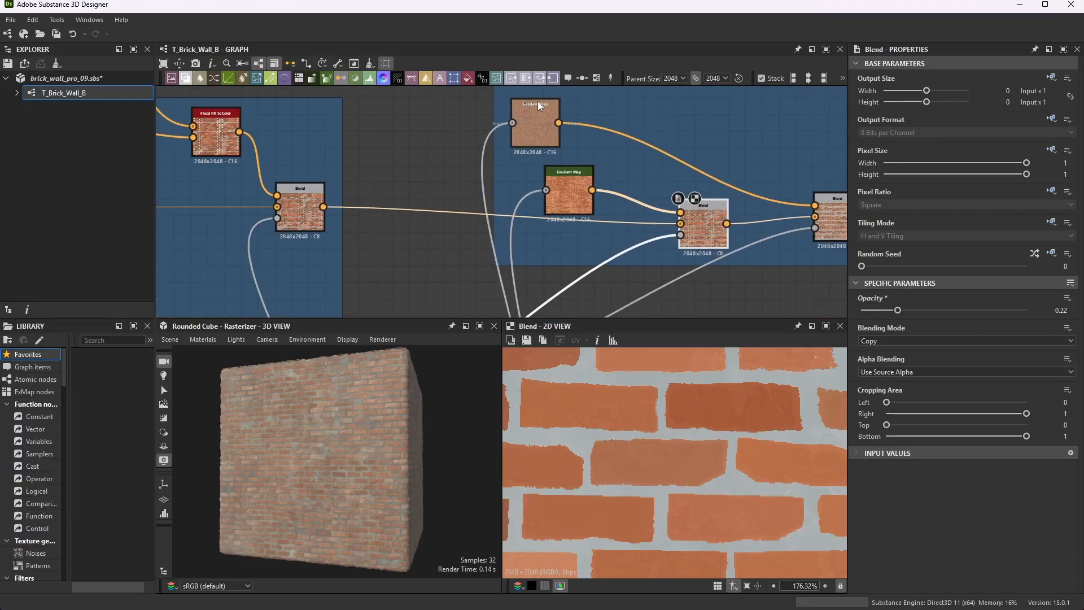
View the upper Gradient Map's output enlarged in the 2D view and follow its connection to the second Blend
double_click(555, 145)
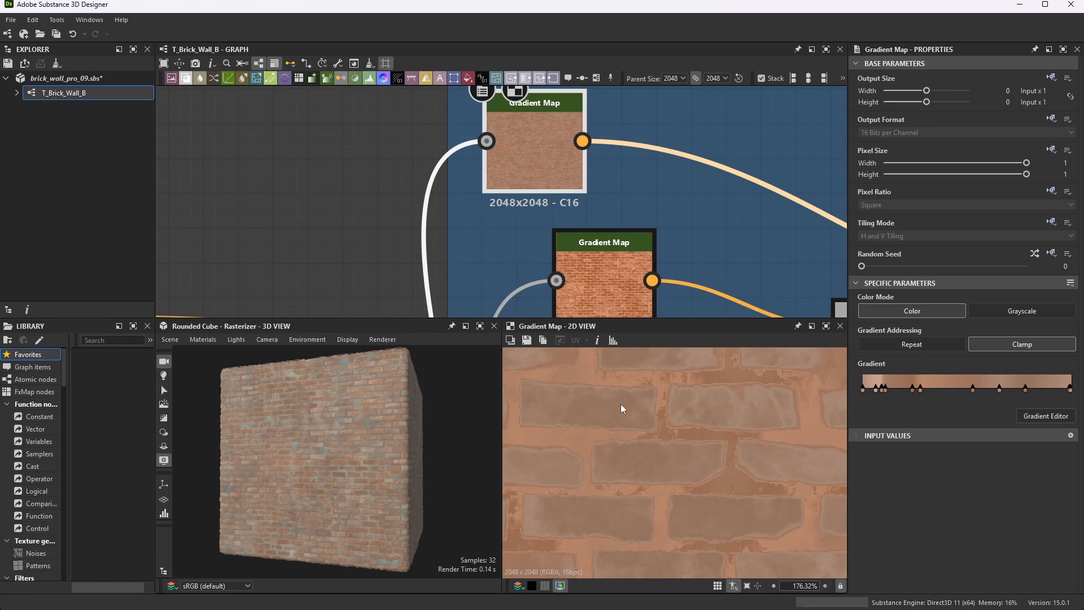
scroll(733, 418, up, 3)
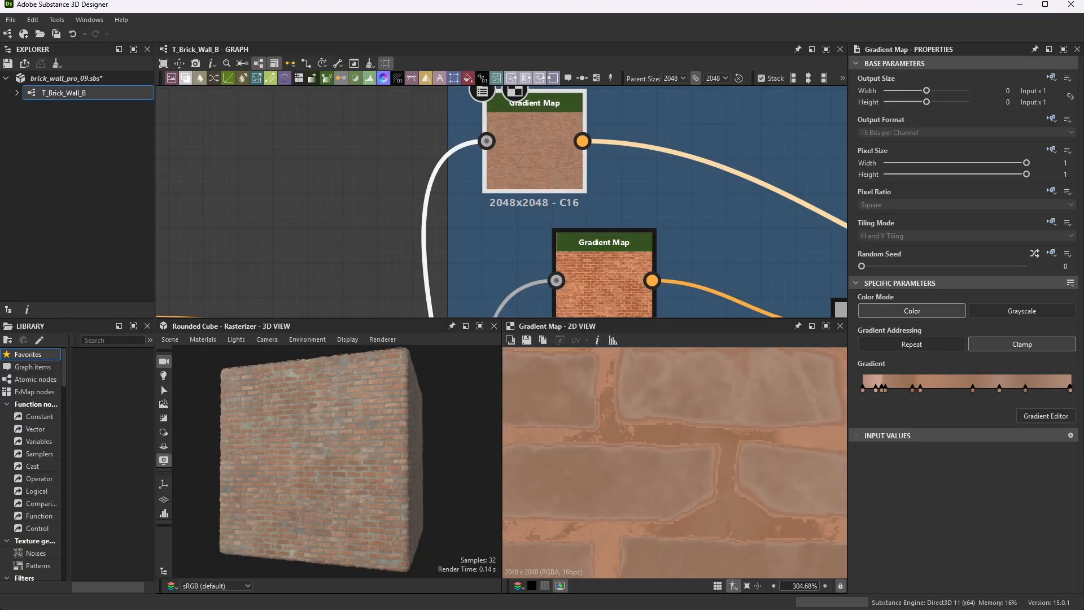
scroll(724, 226, down, 4)
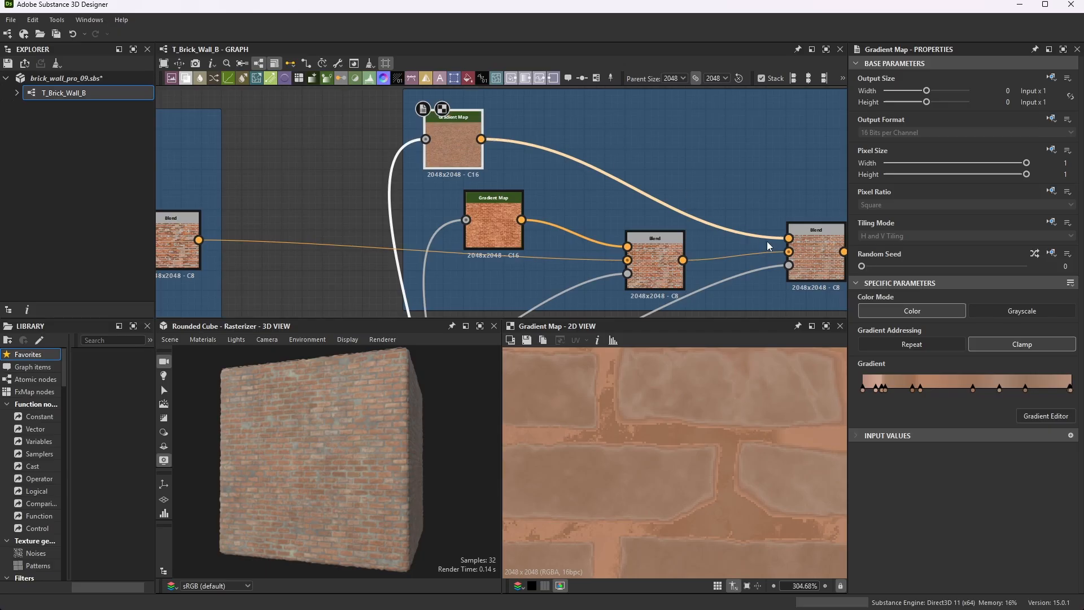
View the second and first Stone Gradients Blend outputs in turn and trace their connections through the surrounding graph
scroll(767, 242, up, 2)
double_click(778, 222)
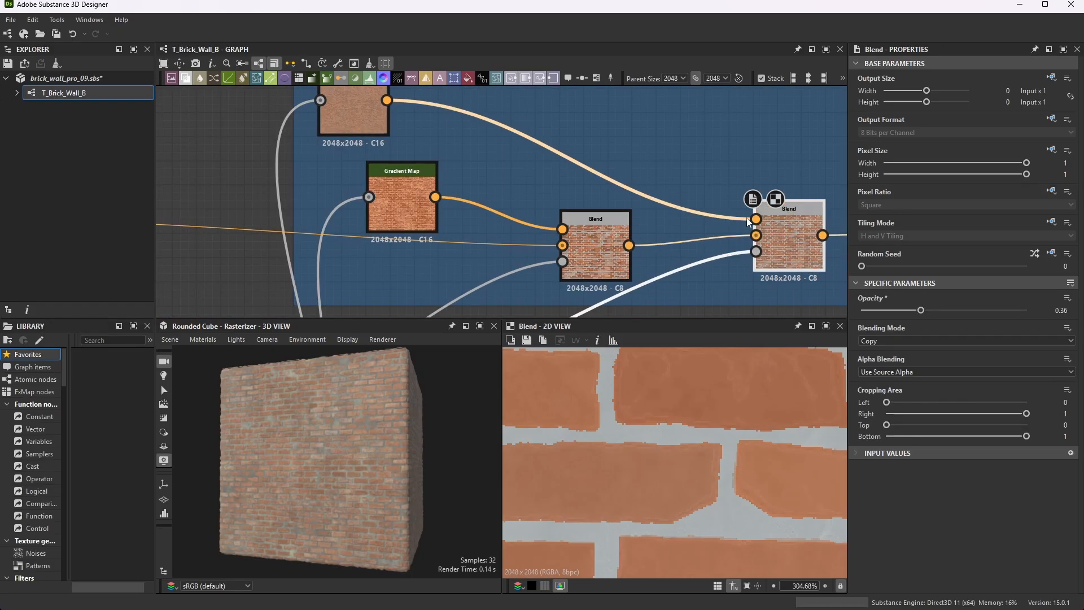
double_click(577, 238)
scroll(774, 204, down, 5)
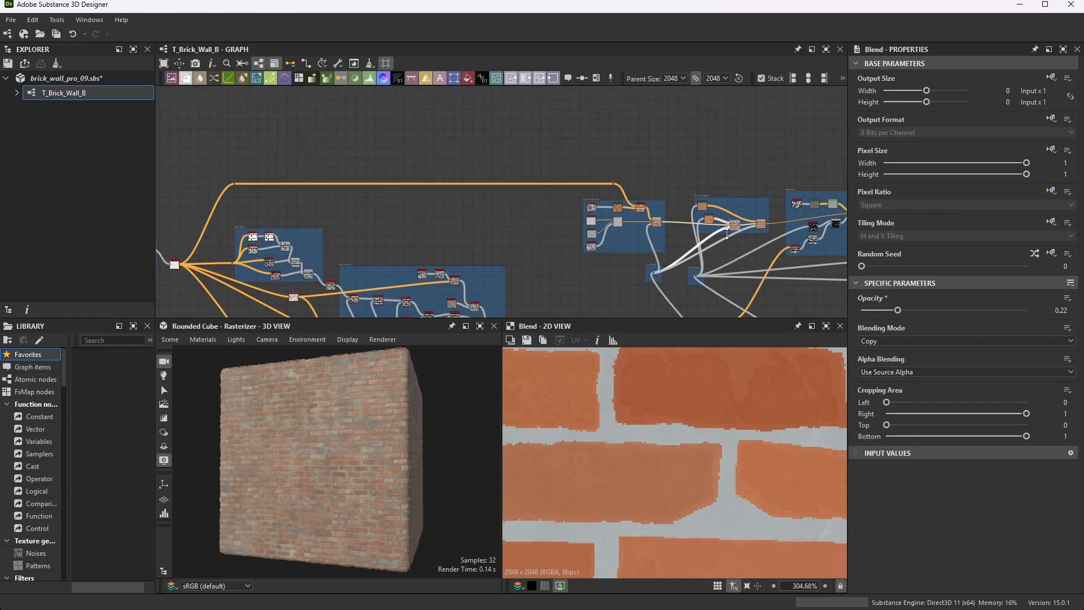
scroll(659, 269, up, 6)
scroll(632, 266, down, 6)
scroll(717, 201, up, 5)
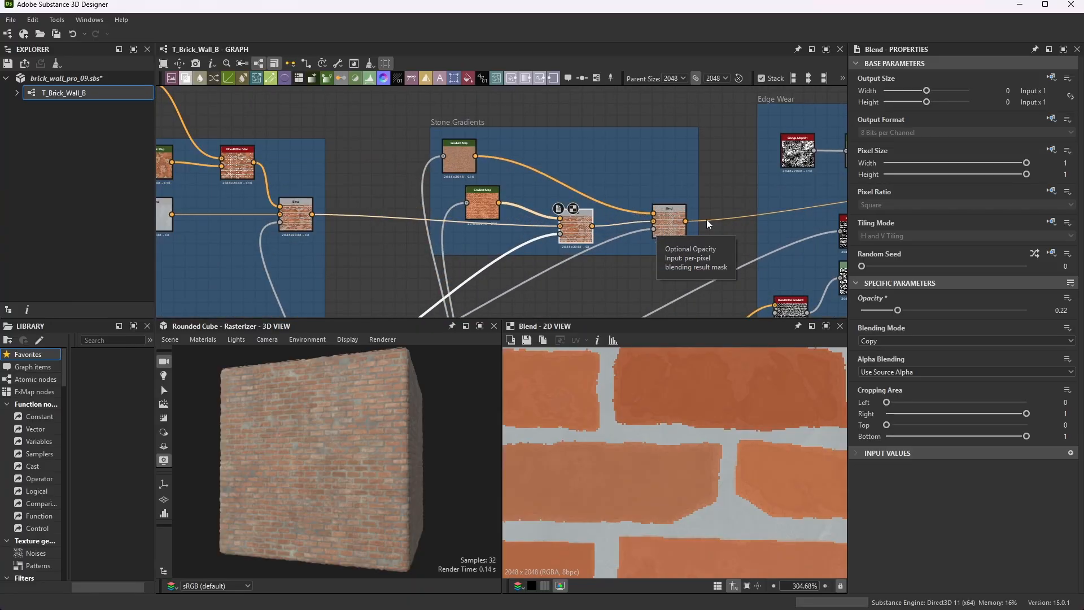
scroll(688, 218, up, 4)
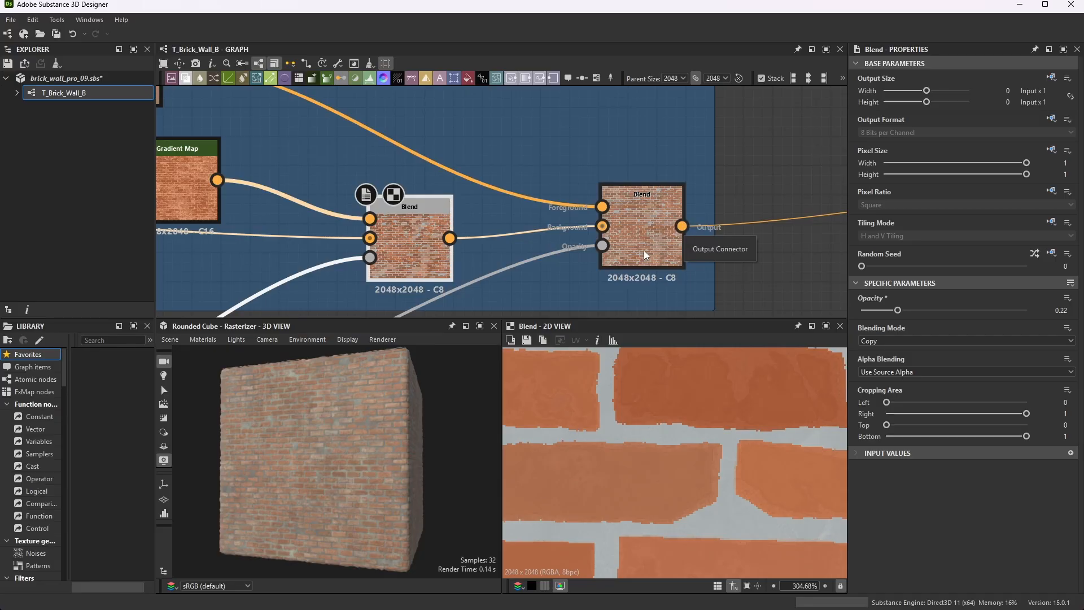
Check the second Stone Gradients Blend's opacity and examine its brick colours in the 2D view, both close up and across many bricks
click(658, 226)
scroll(660, 364, down, 4)
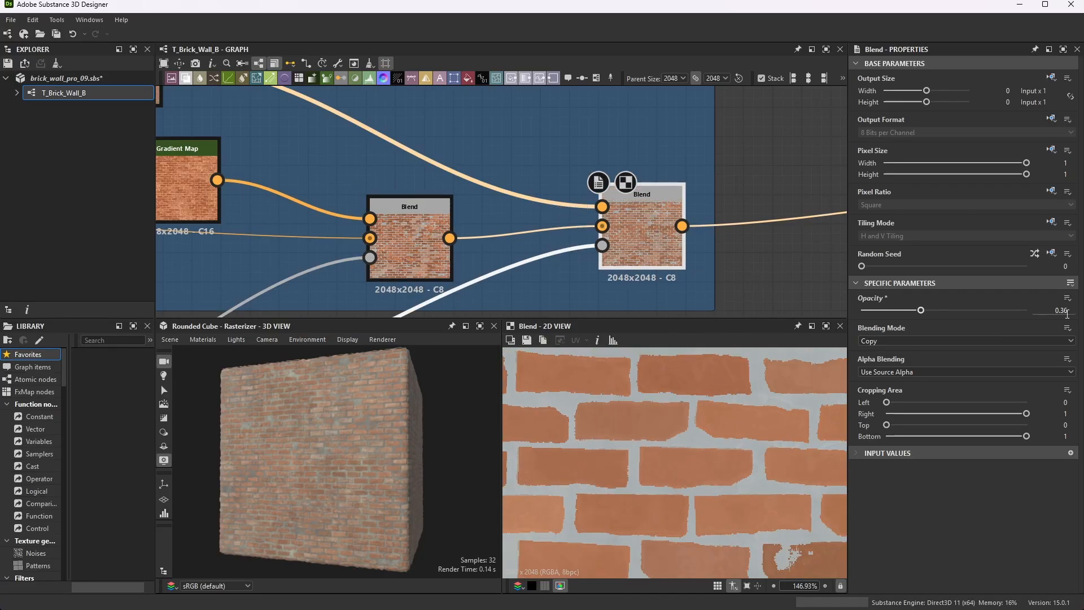
scroll(649, 421, up, 4)
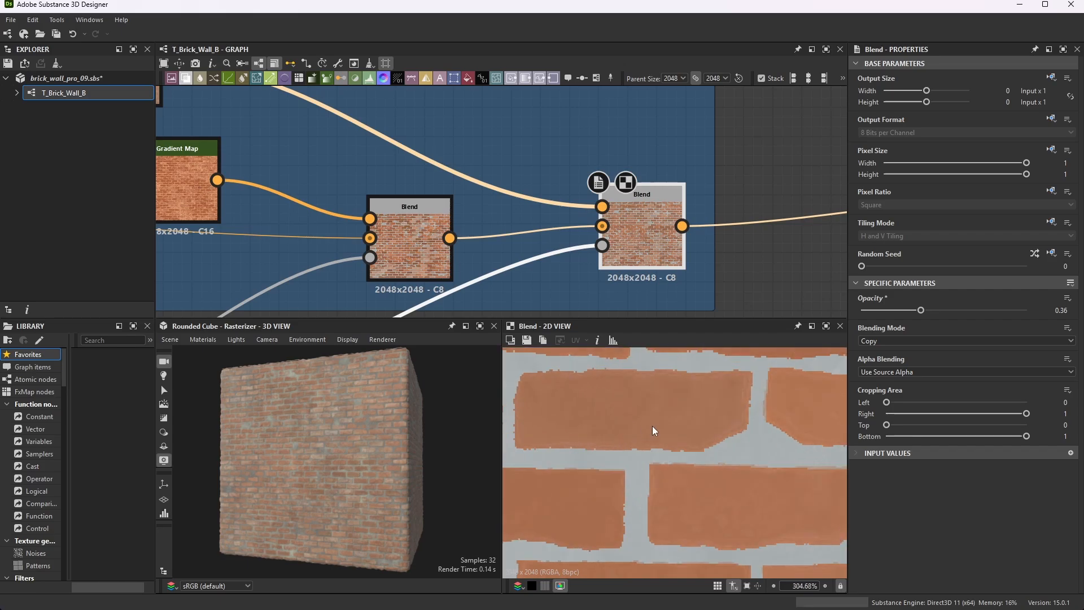
scroll(695, 440, down, 4)
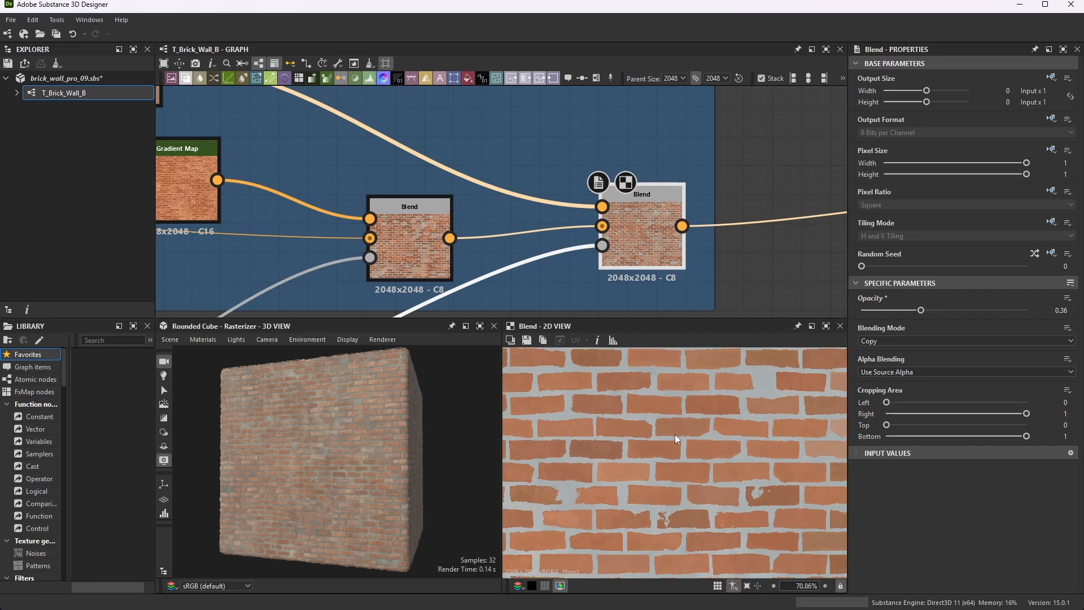
scroll(593, 443, up, 4)
scroll(592, 448, up, 1)
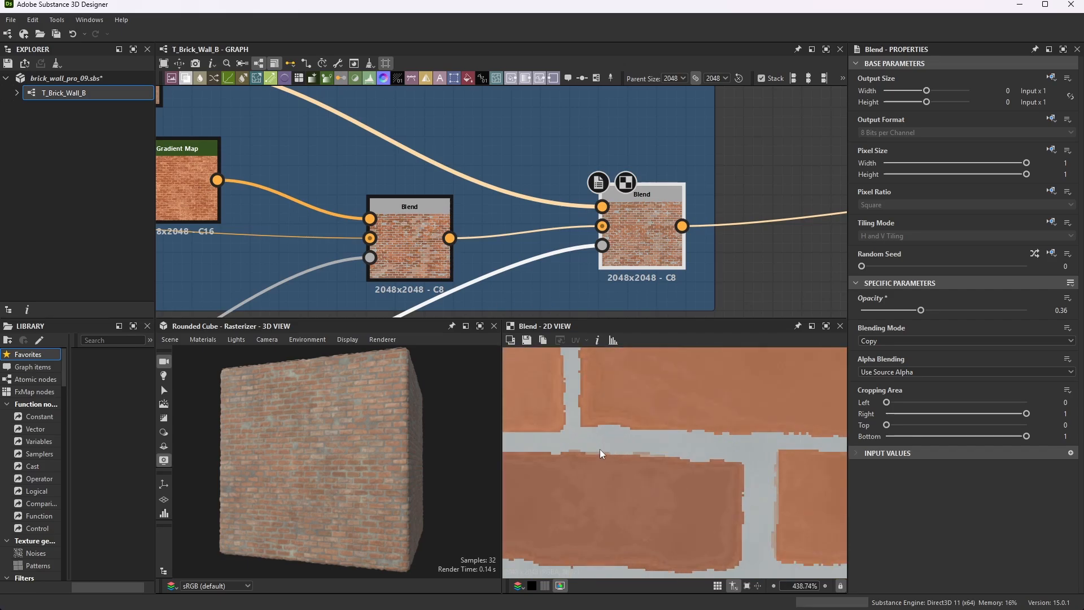
Compare the two Stone Gradients Blend outputs on the same bricks, and examine the first Blend's colours across the texture
click(410, 252)
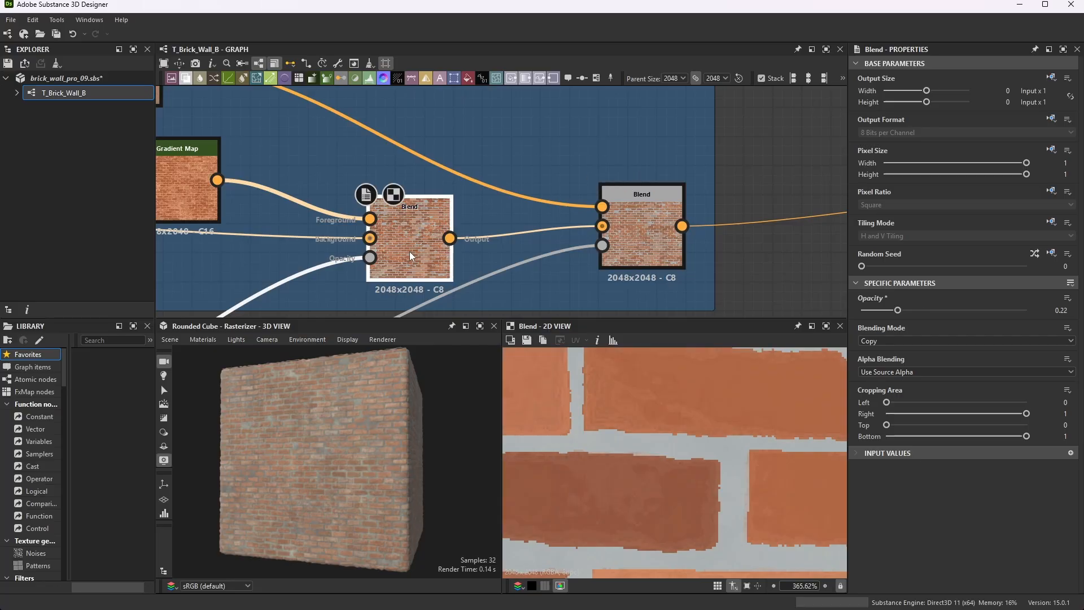
click(652, 240)
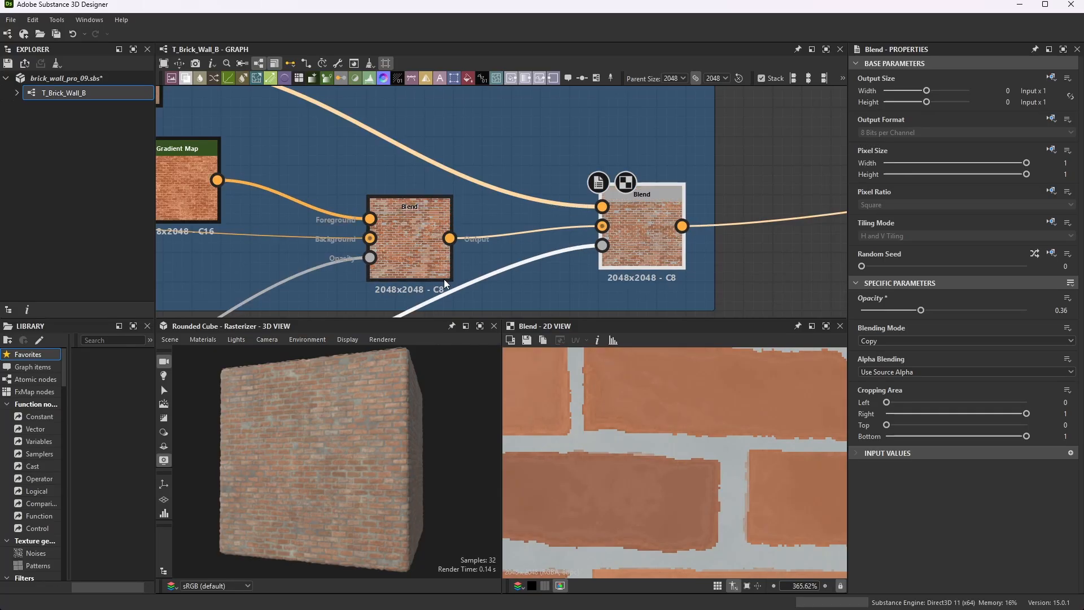
click(422, 233)
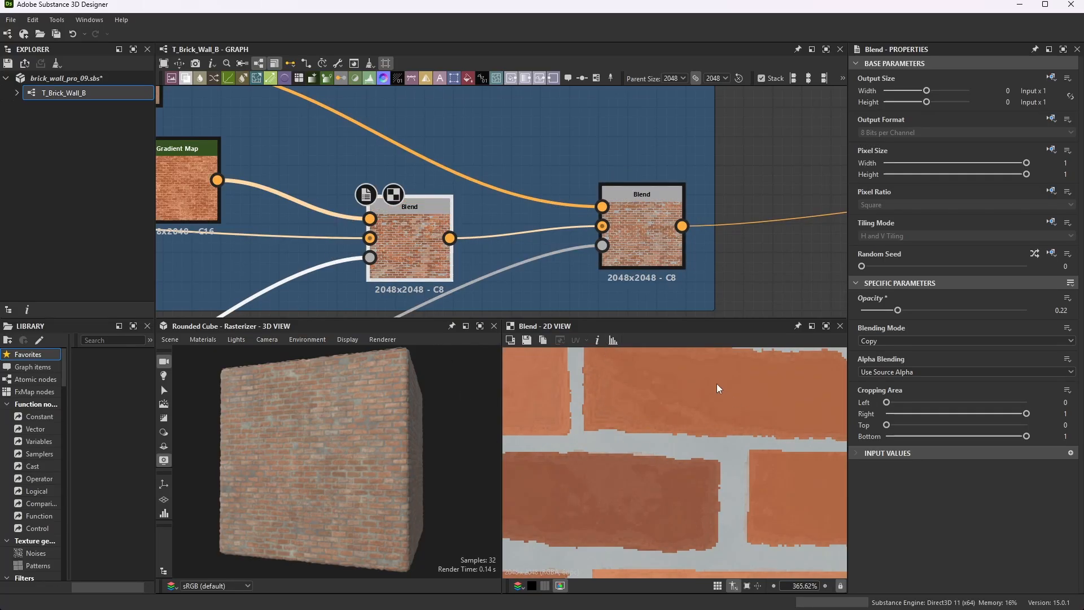
scroll(787, 369, down, 6)
scroll(566, 413, up, 6)
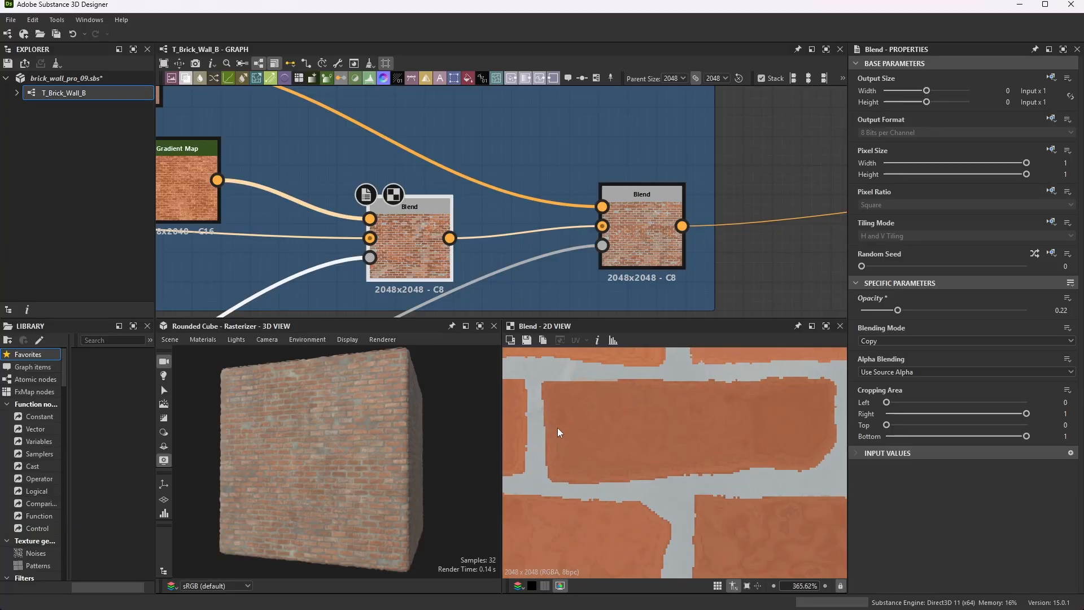
scroll(791, 429, down, 4)
scroll(625, 473, up, 4)
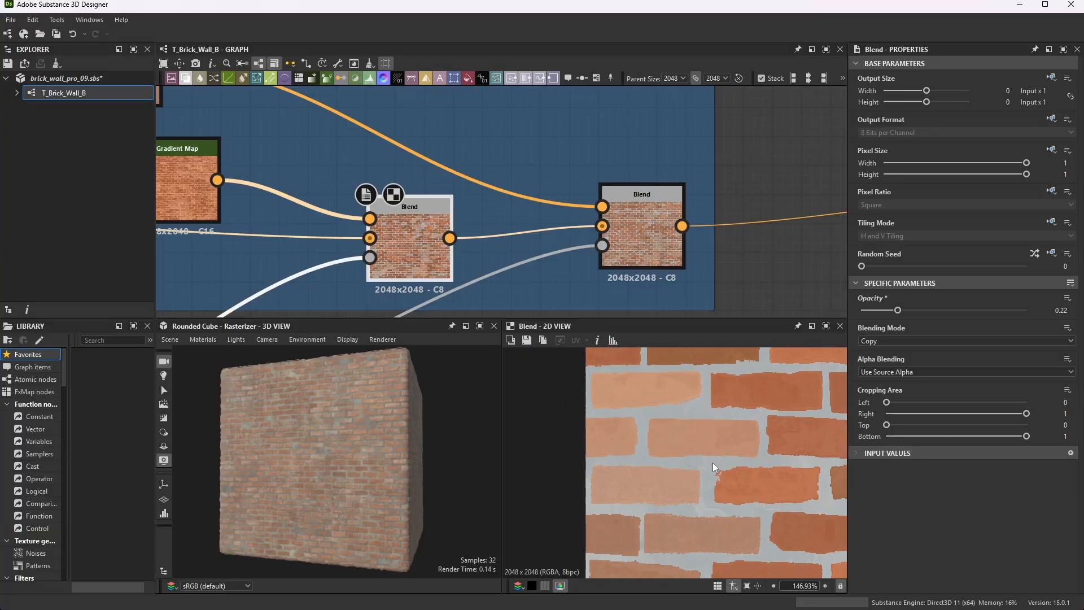
scroll(531, 465, up, 1)
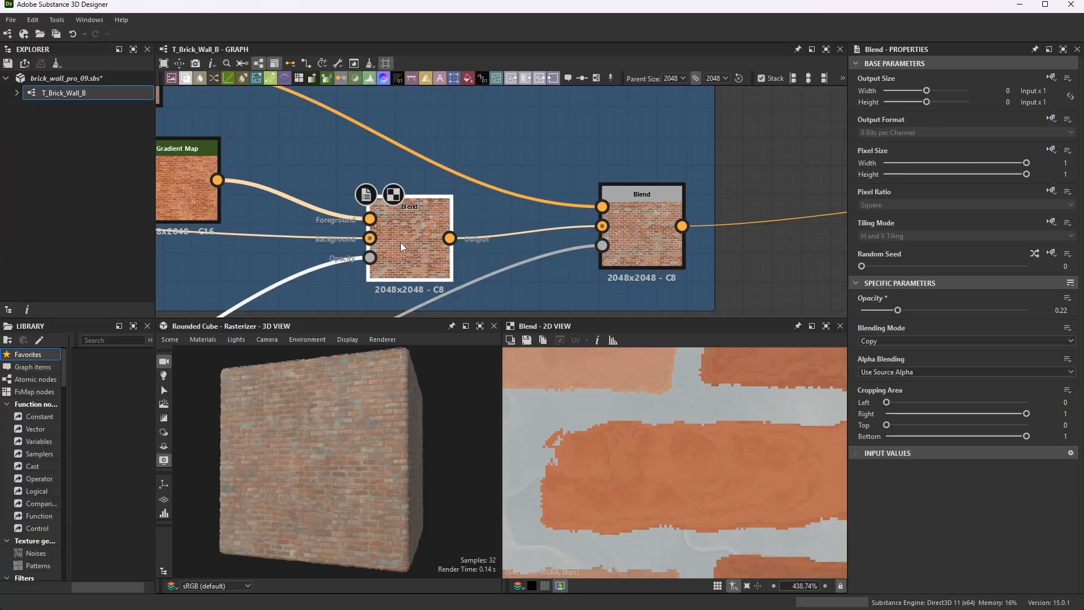
View the second Stone Gradients Blend's output across the full texture in the 2D view
click(629, 228)
scroll(629, 229, down, 4)
scroll(743, 452, down, 10)
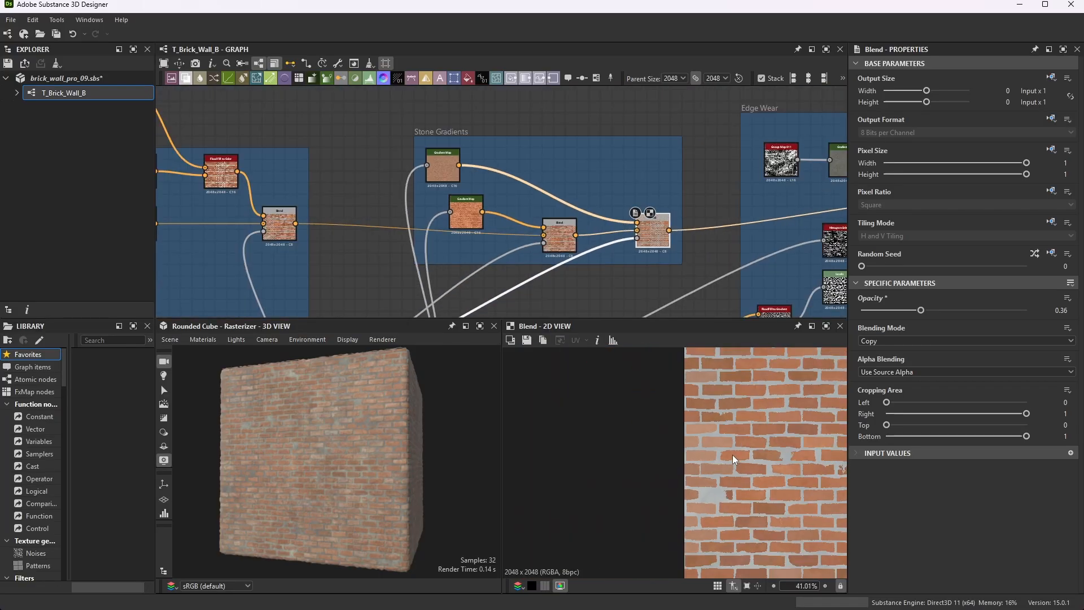
scroll(740, 470, up, 2)
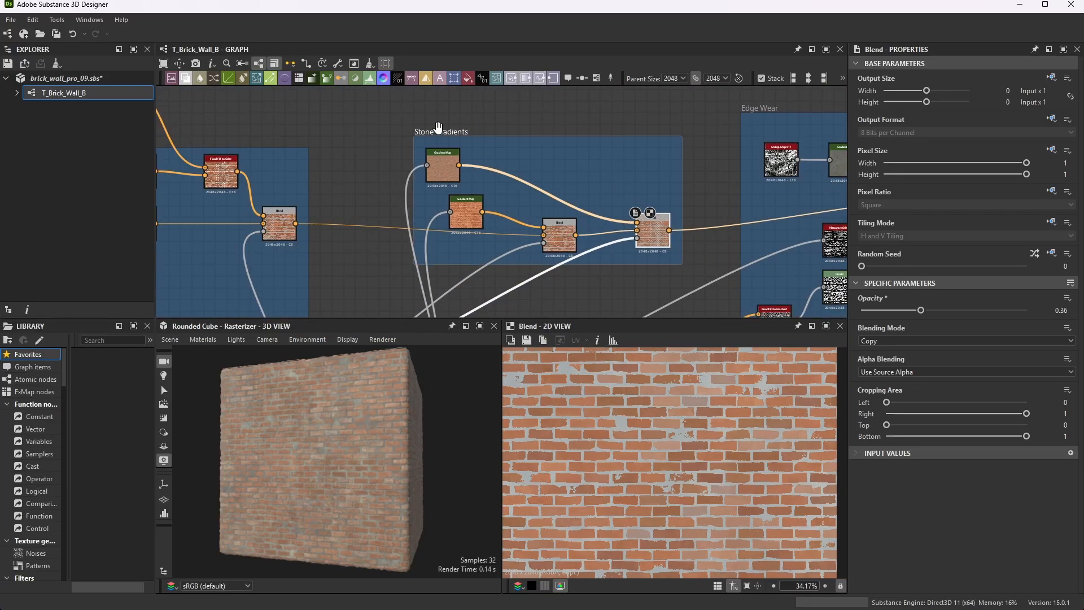
Follow the Stone Gradients output into the Edge Wear frame and survey the frame's node chain
scroll(457, 138, down, 4)
scroll(590, 184, down, 2)
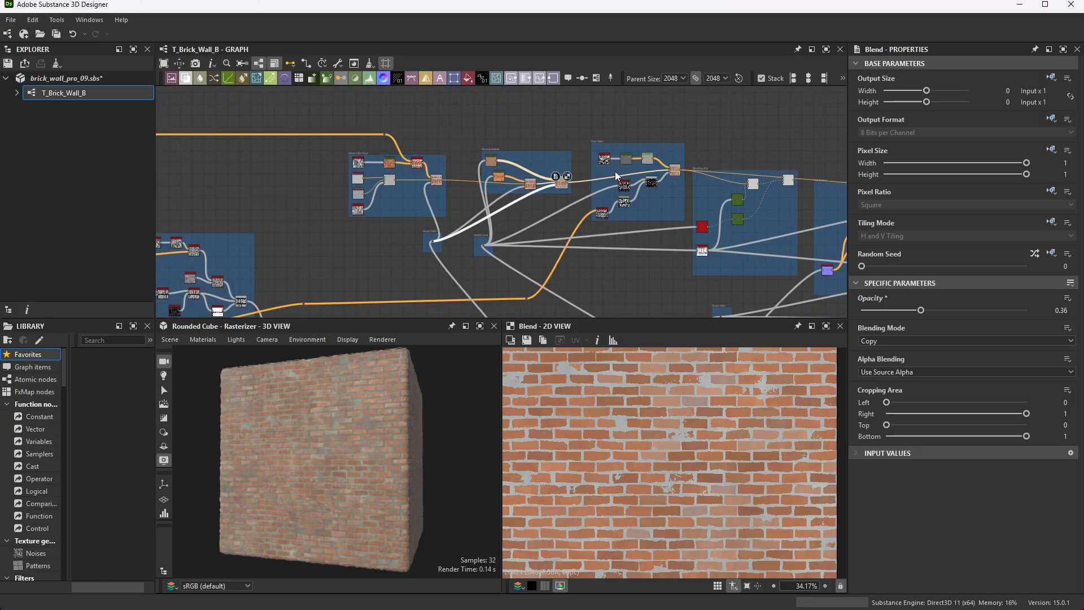
scroll(619, 169, up, 4)
scroll(520, 165, up, 3)
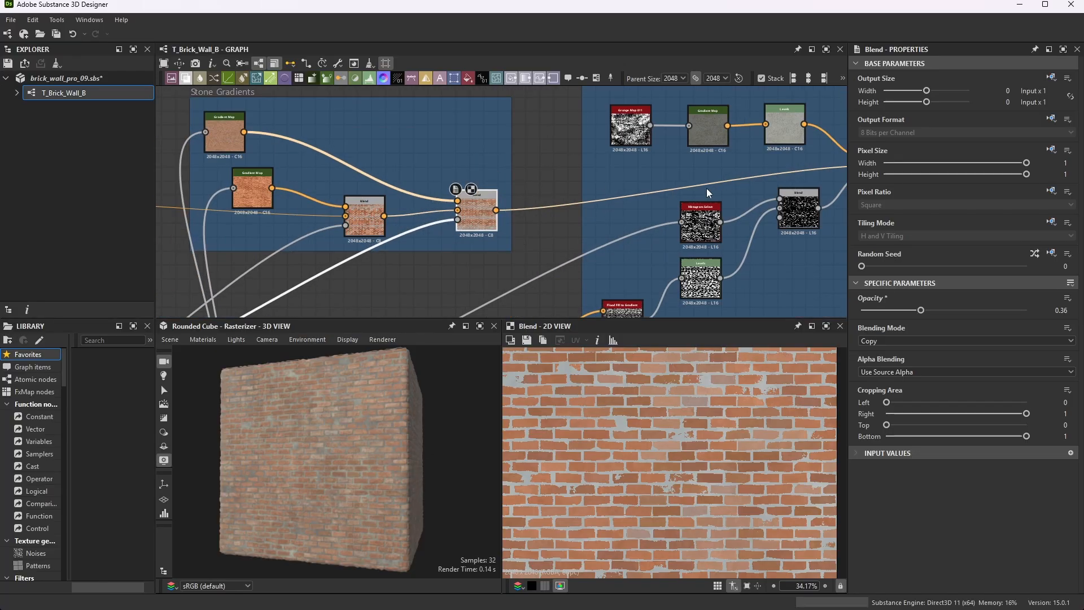
scroll(660, 185, down, 2)
scroll(659, 126, up, 5)
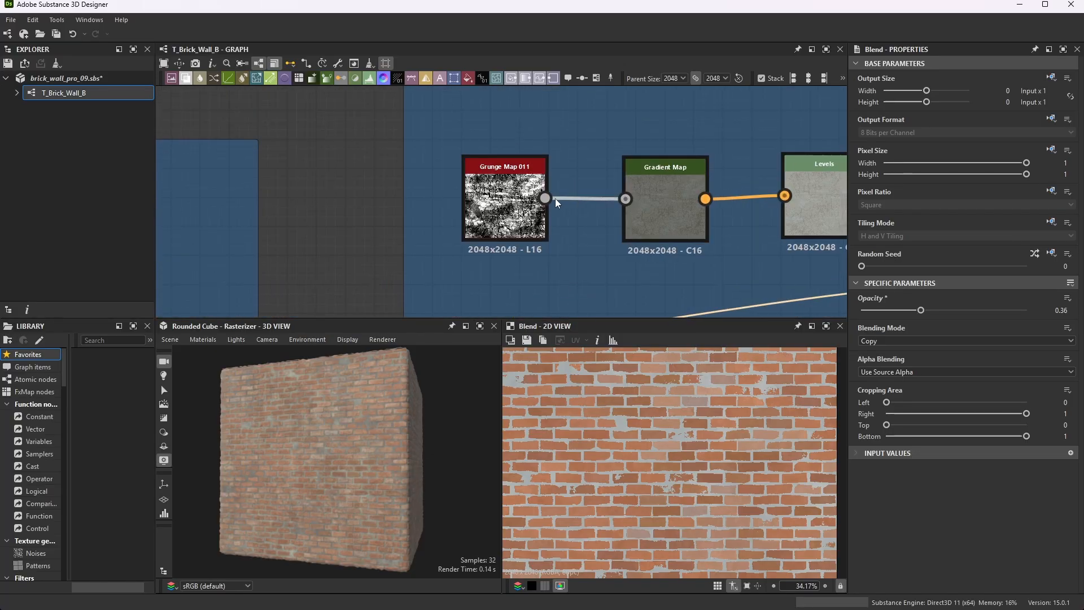
scroll(396, 147, down, 3)
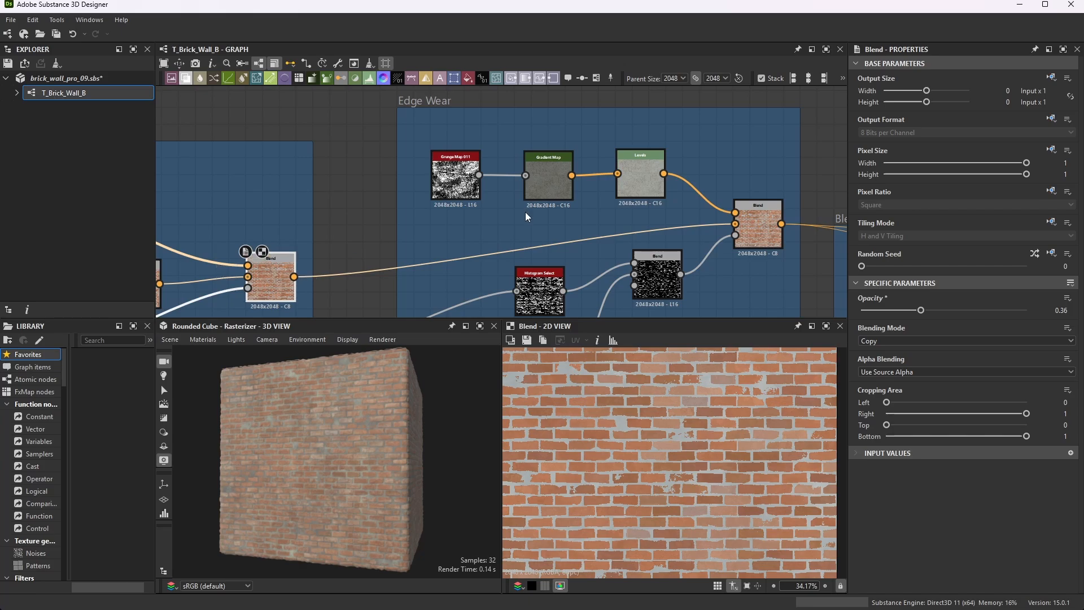
scroll(646, 195, down, 3)
scroll(571, 188, up, 1)
scroll(584, 188, down, 1)
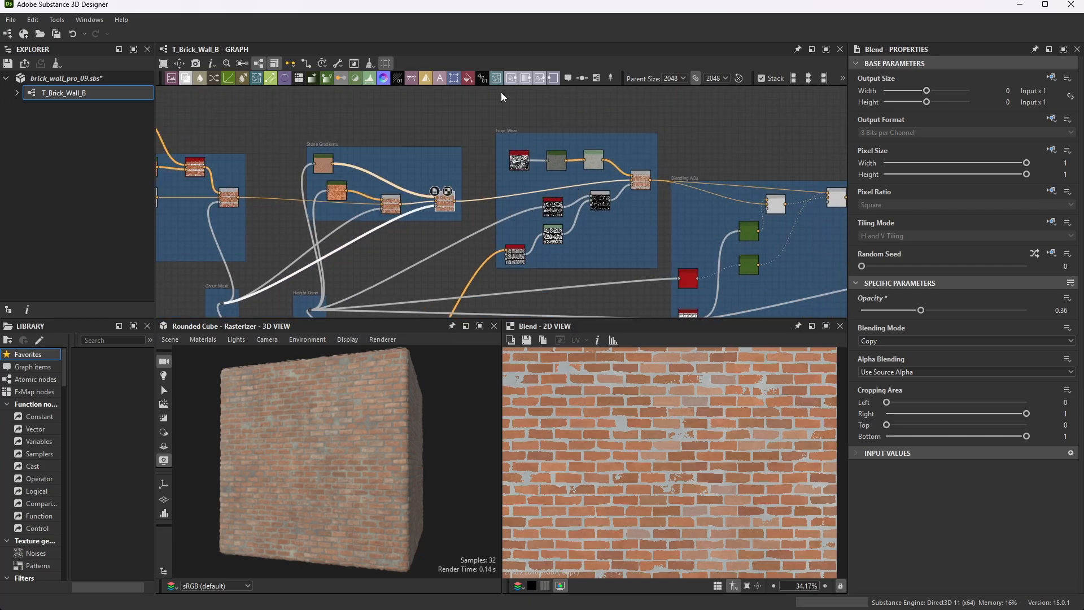
View the Edge Wear frame's Grunge Map 011 output and check its instance parameters
scroll(581, 215, up, 5)
scroll(486, 232, up, 2)
click(497, 226)
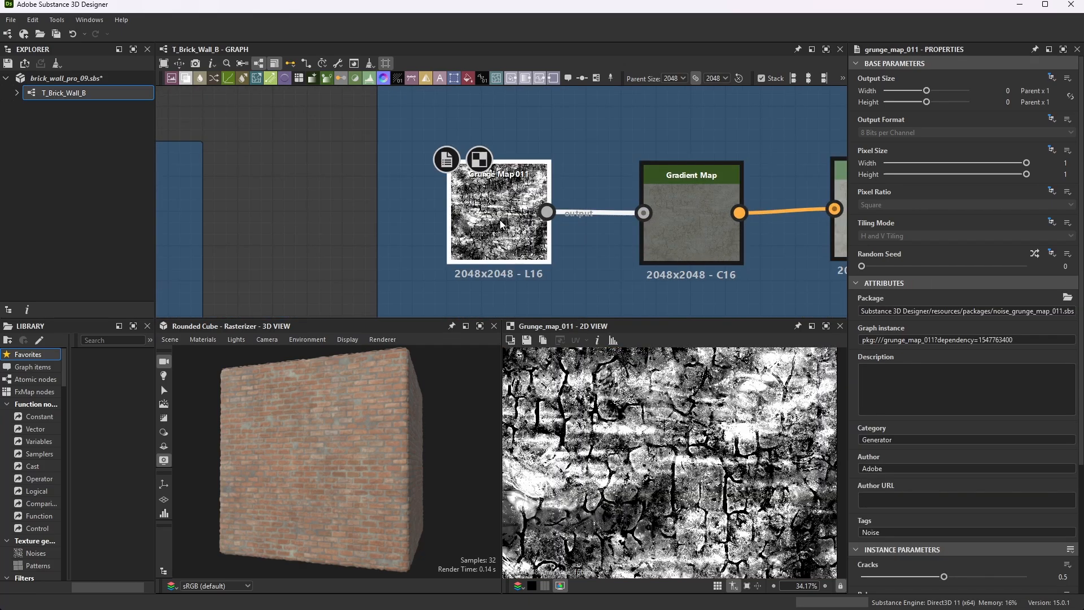
scroll(975, 501, down, 5)
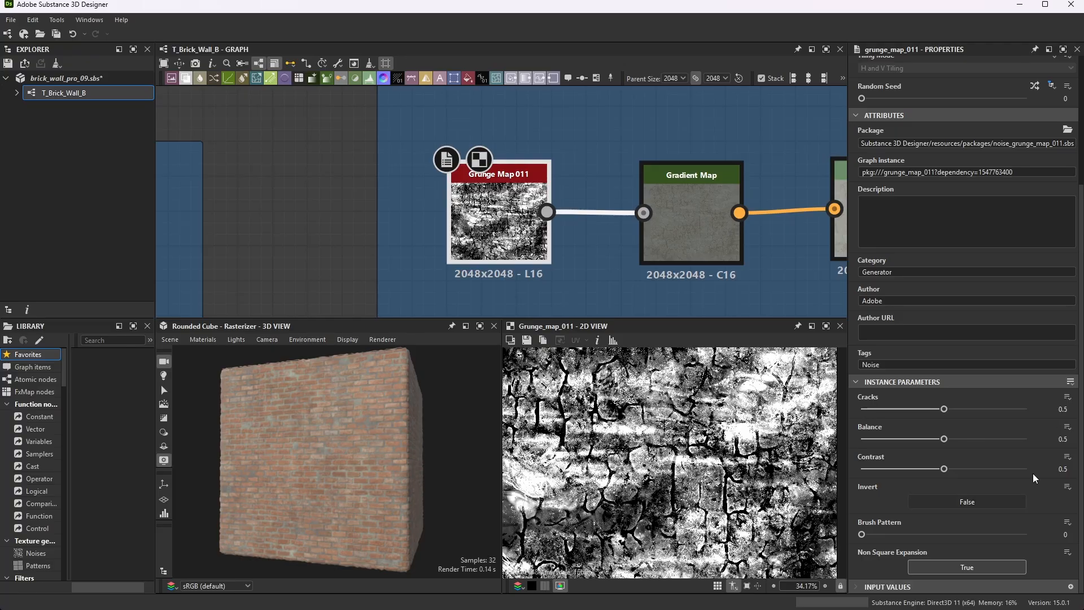
scroll(574, 217, down, 3)
scroll(574, 217, up, 2)
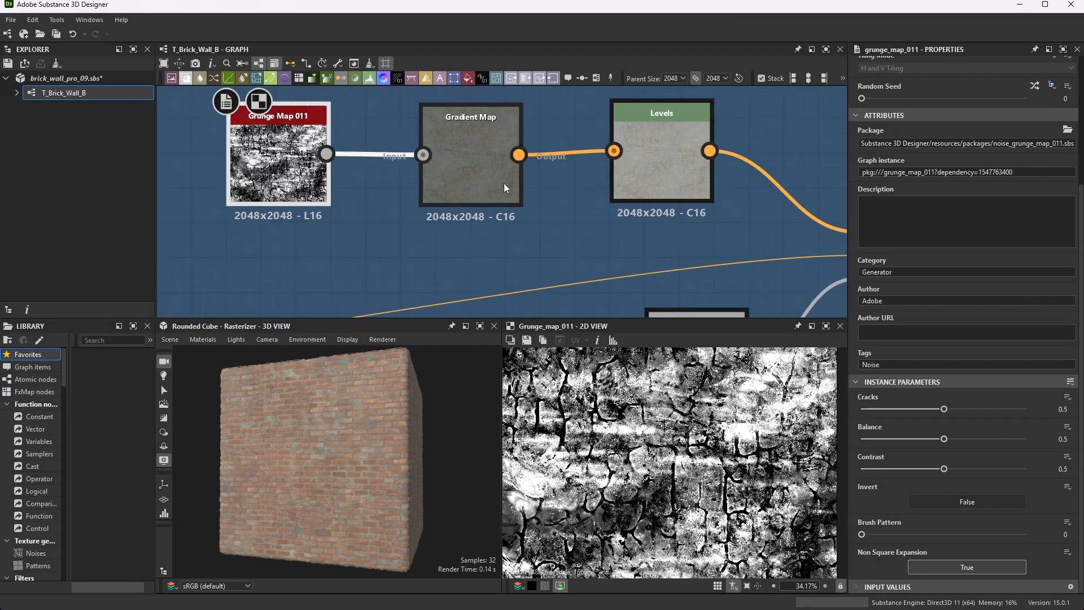
Inspect the colour and position of each gradient key in the Edge Wear Gradient Map, and close the Gradient Editor
click(483, 163)
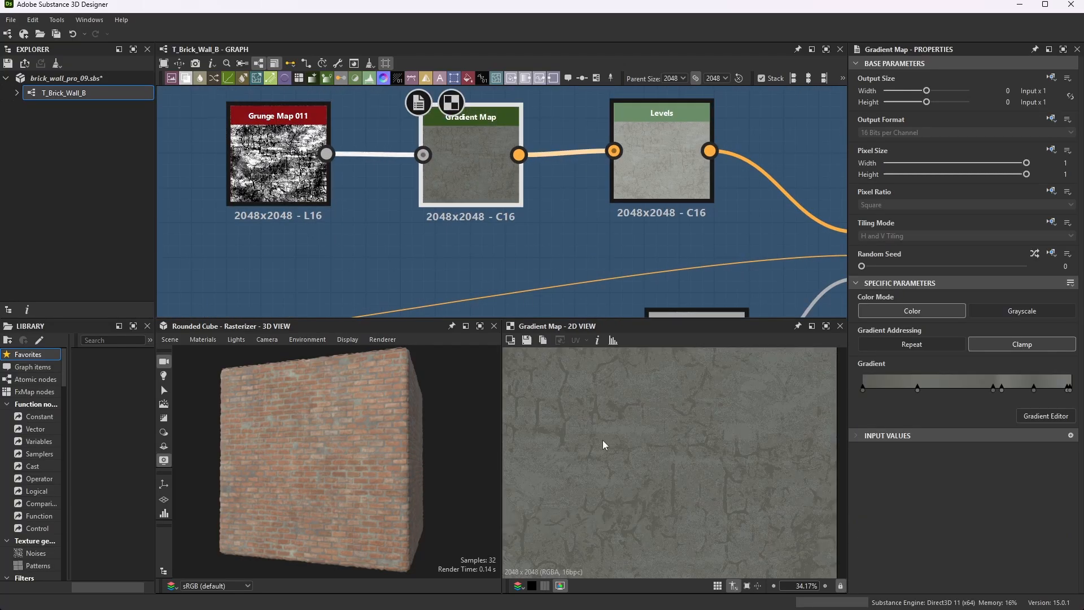
double_click(863, 391)
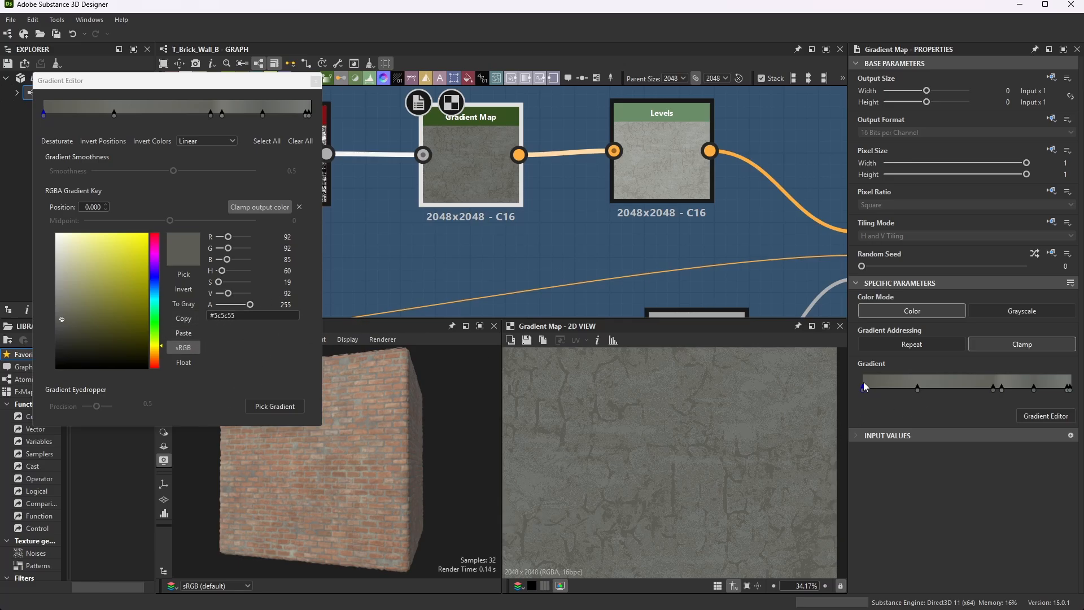
click(918, 388)
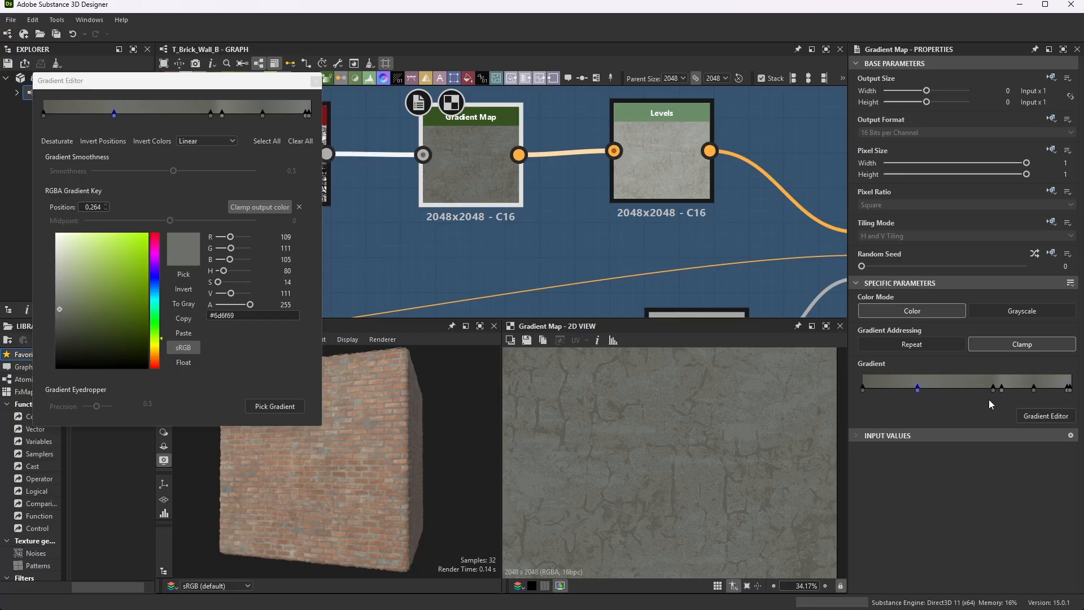
click(994, 388)
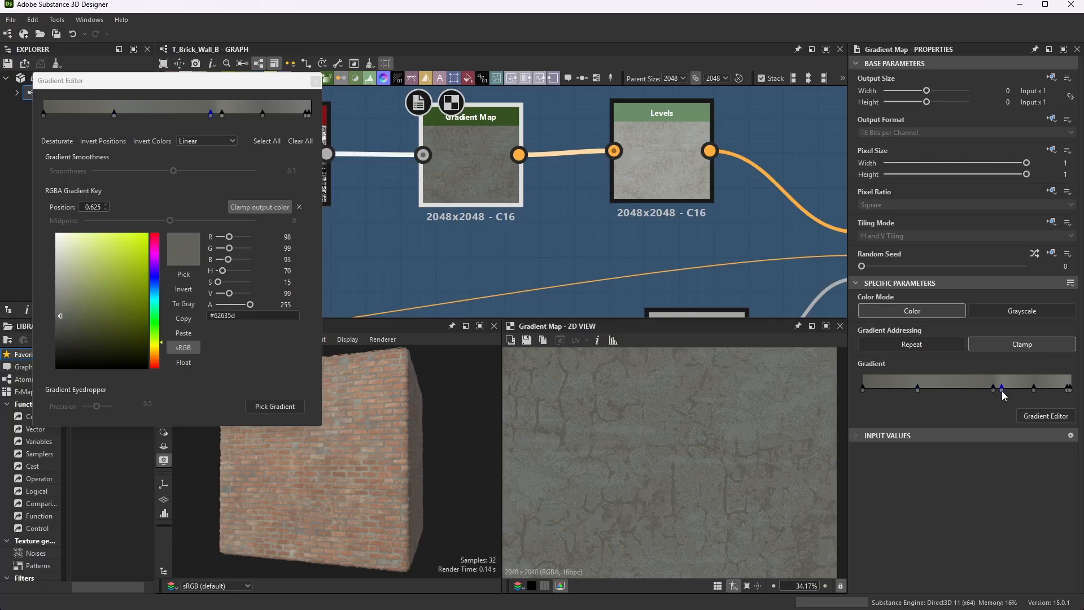
click(1002, 390)
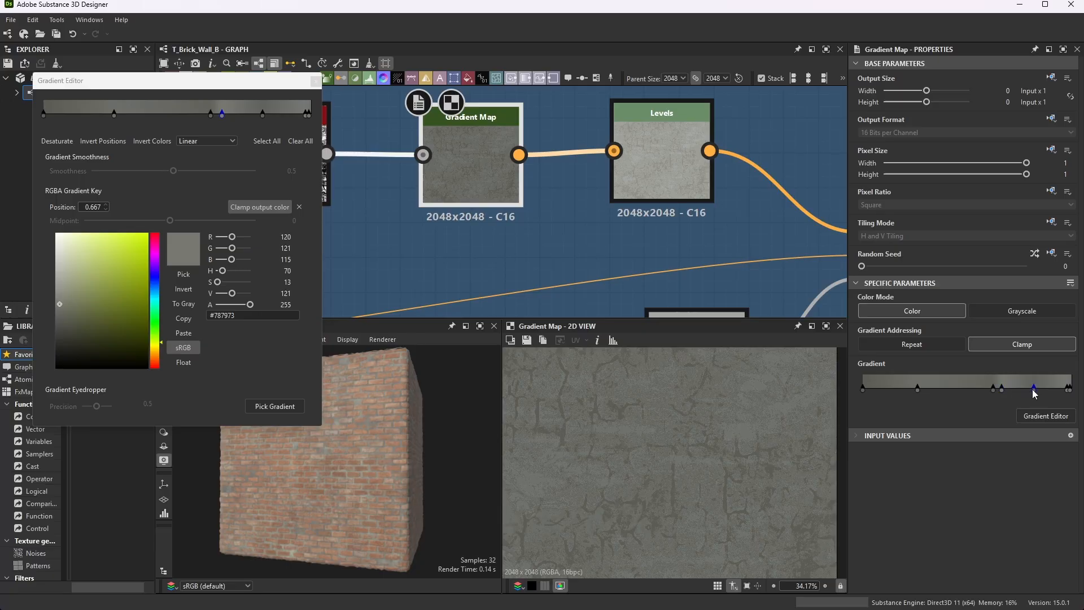
click(1034, 390)
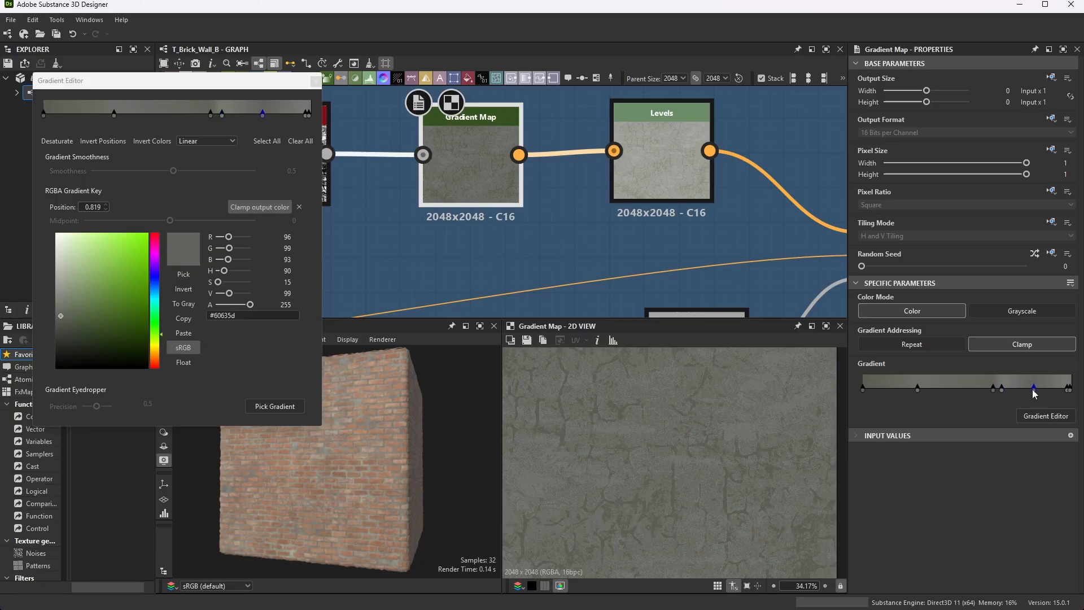
click(1068, 390)
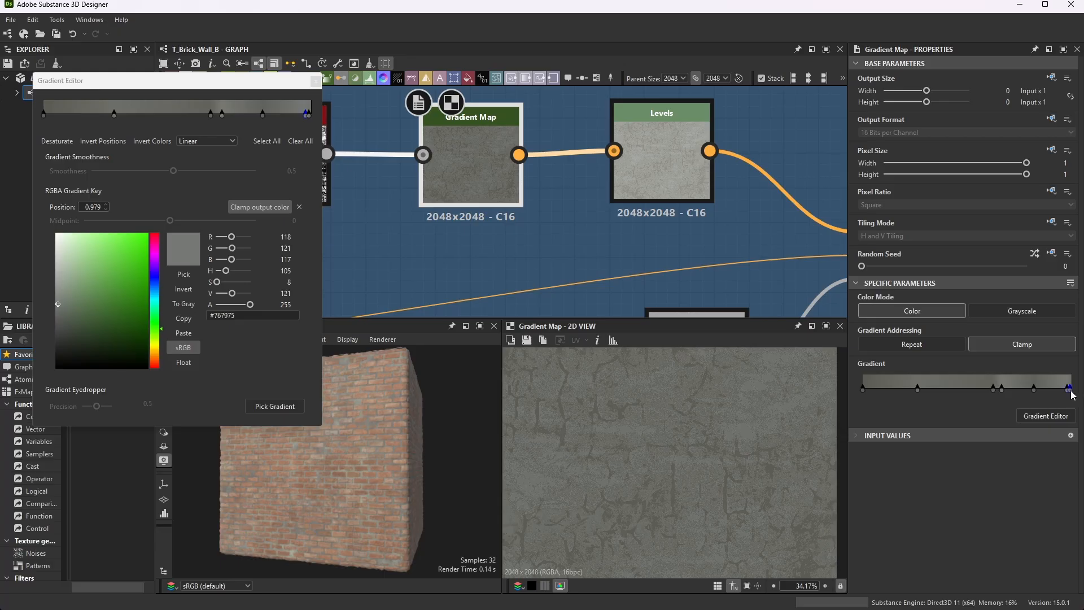
click(1071, 391)
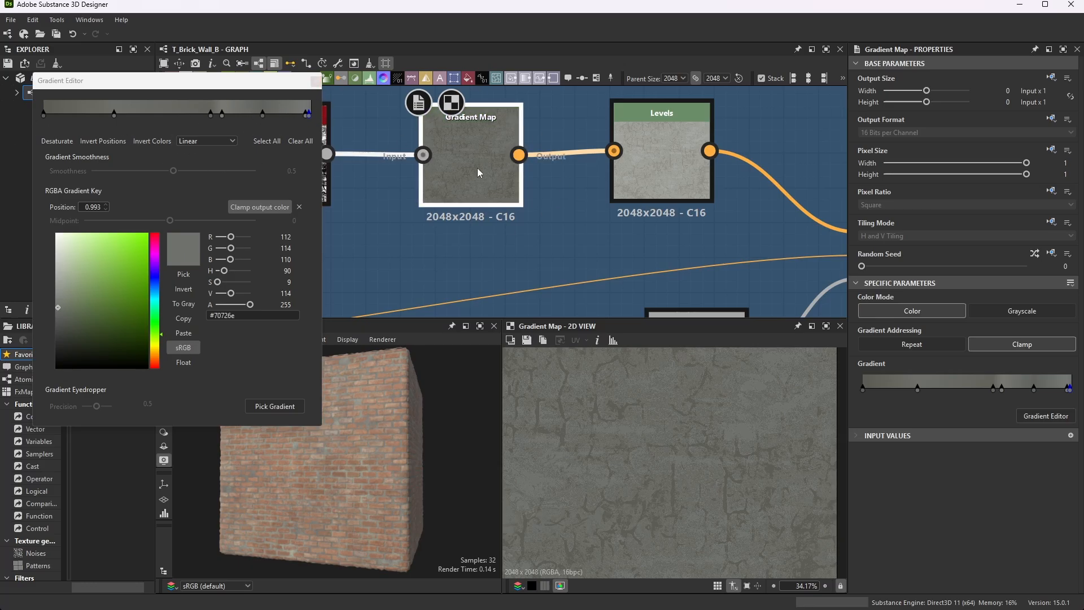
click(315, 81)
Examine the Edge Wear Levels node's output and luminance histogram settings
scroll(412, 198, down, 2)
scroll(412, 199, up, 3)
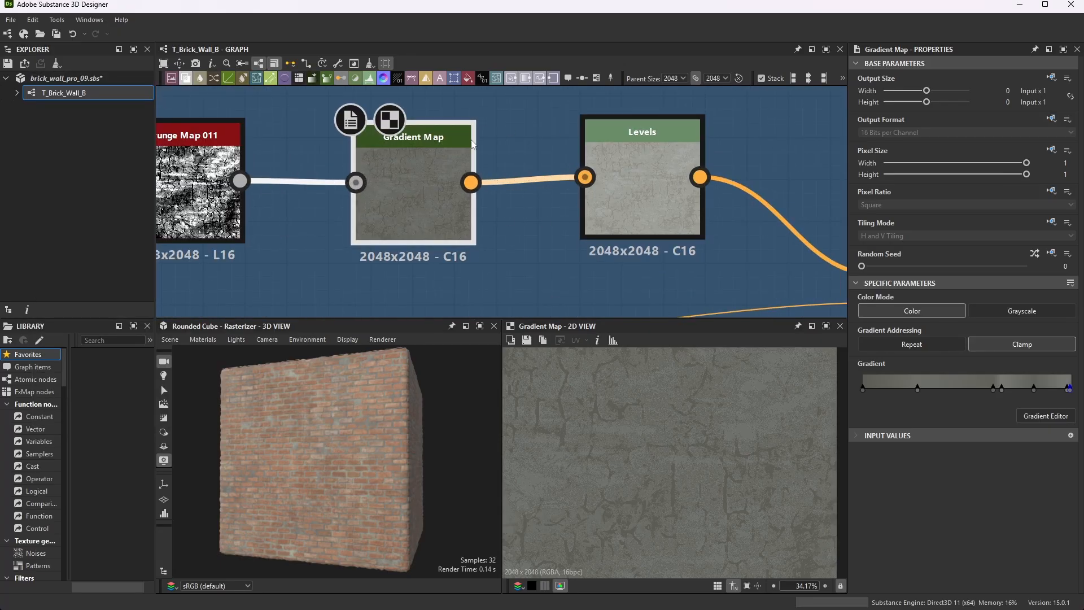
click(615, 198)
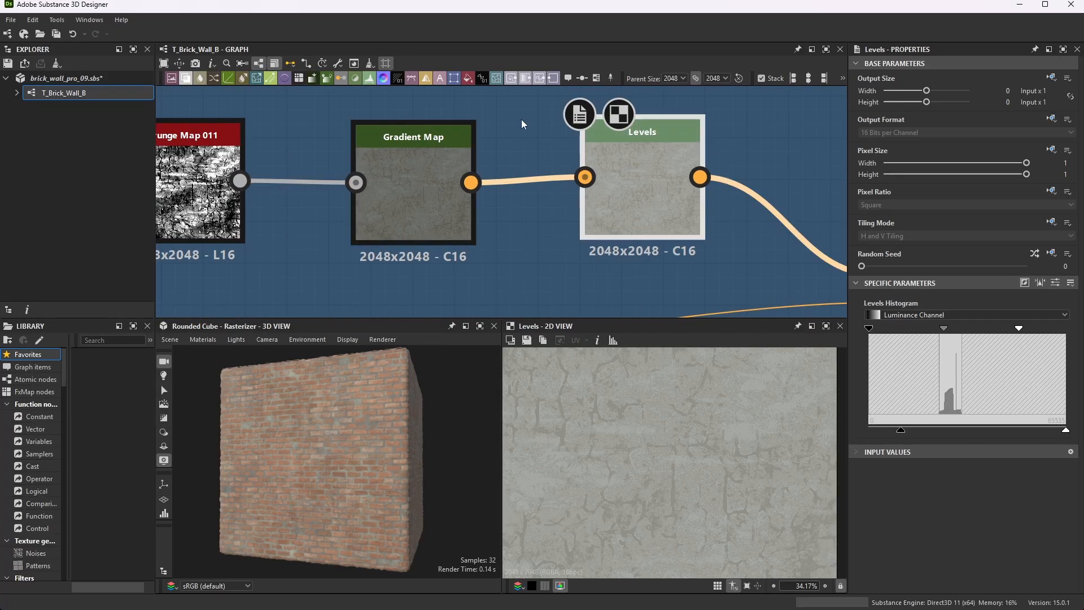
scroll(565, 147, down, 3)
scroll(574, 153, up, 4)
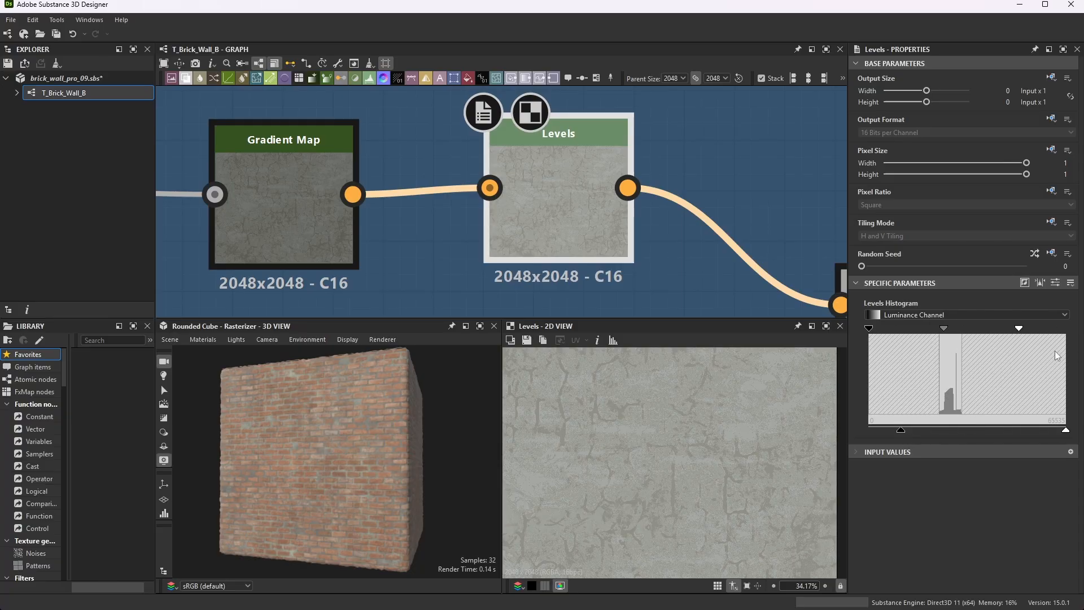
Read the Edge Wear Levels node's numeric level values and switch its parameters back to the histogram
click(1053, 284)
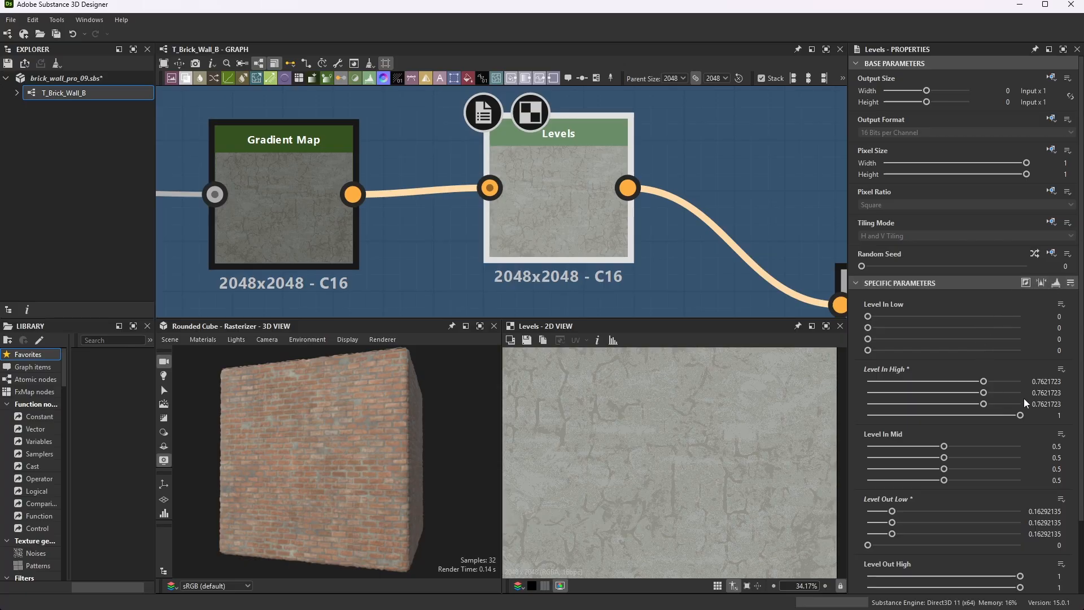
scroll(1039, 367, down, 4)
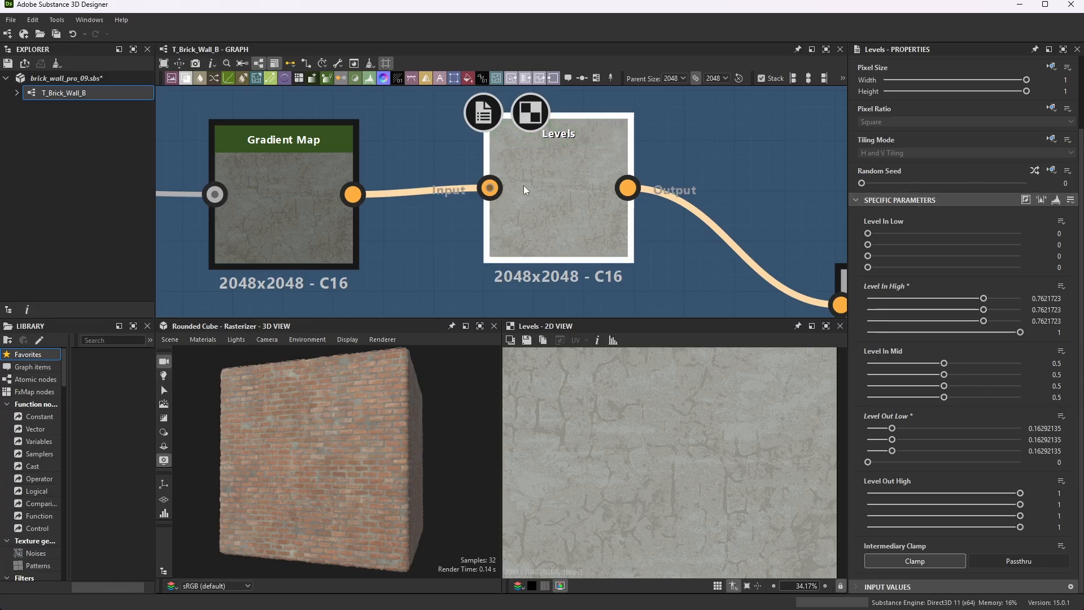
click(1056, 200)
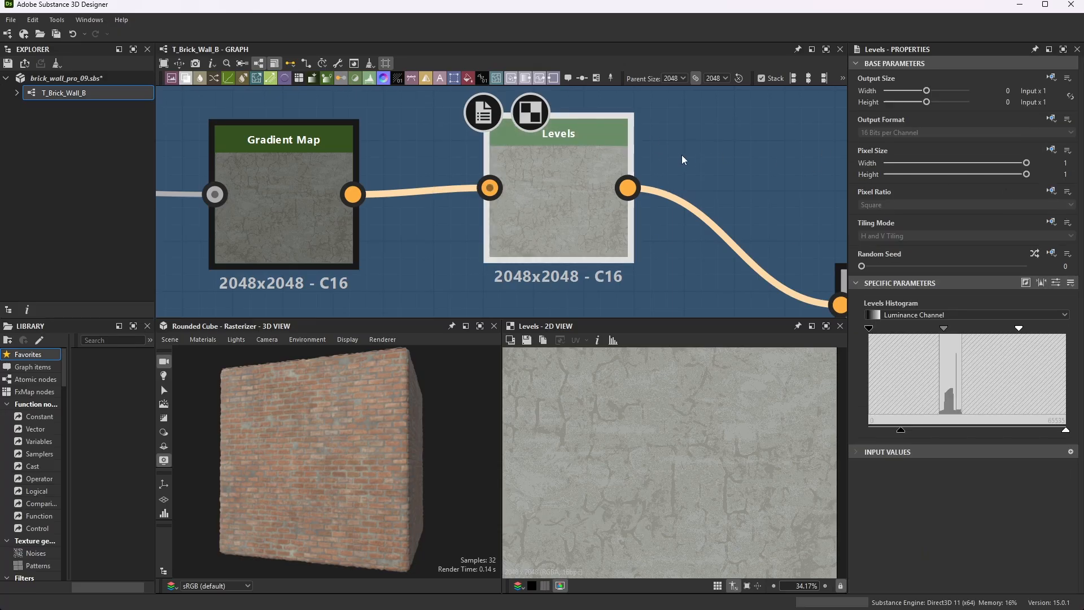
Check the opacity and blending mode of the final colour Blend node in the Edge Wear frame
scroll(675, 169, down, 5)
scroll(732, 183, up, 2)
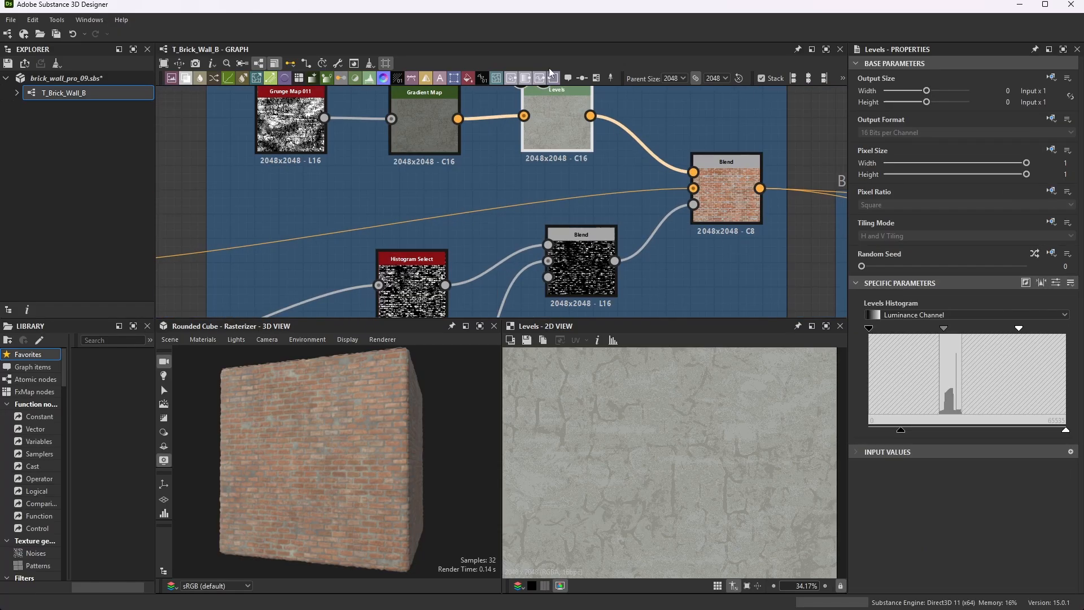
scroll(733, 180, up, 2)
click(731, 173)
scroll(724, 178, down, 4)
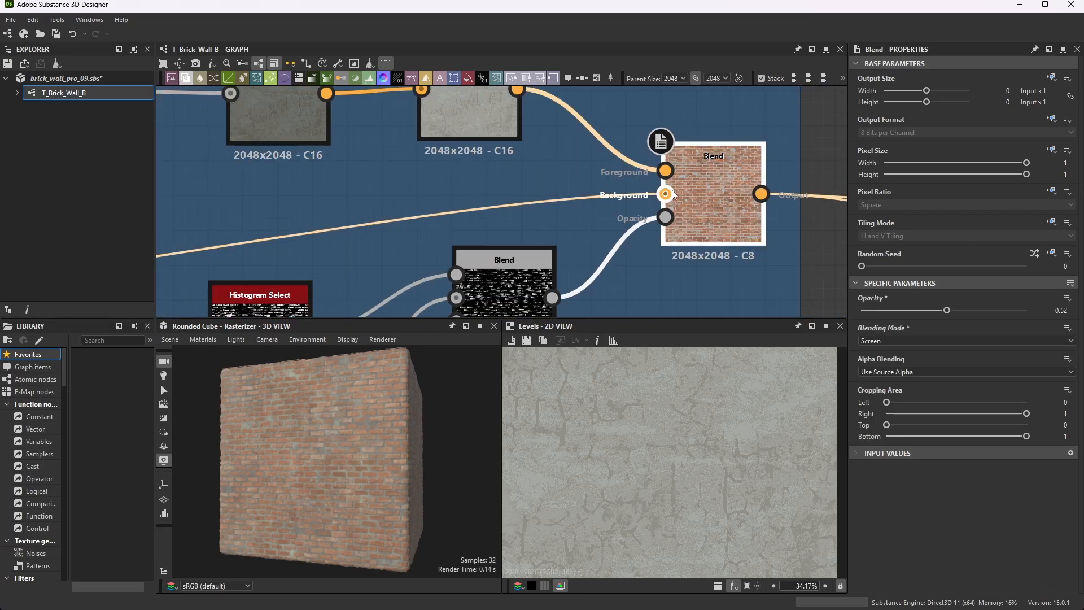
scroll(385, 220, up, 6)
scroll(402, 218, down, 4)
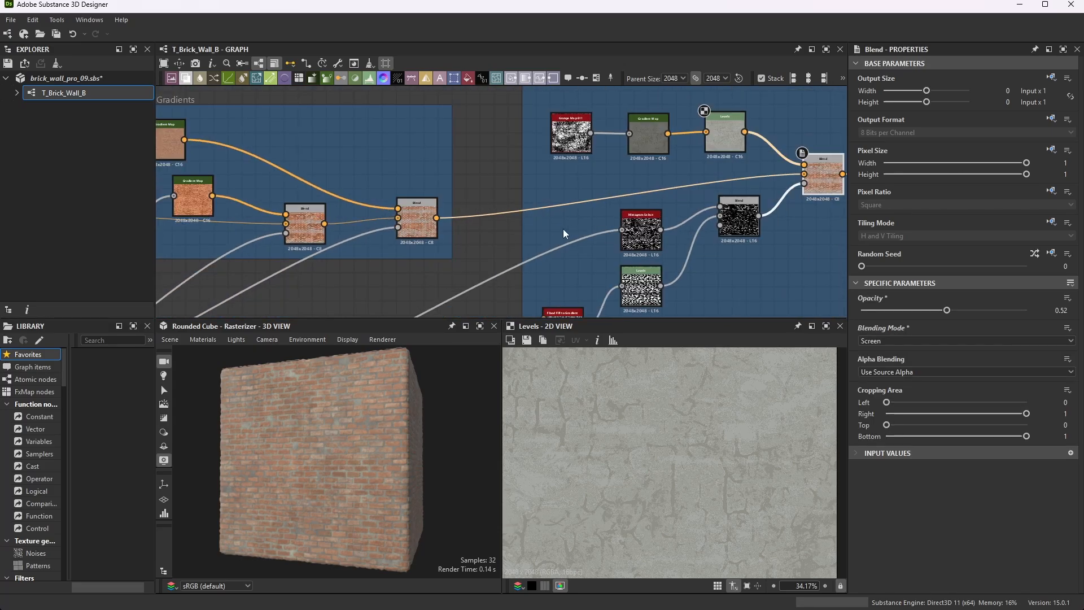
Examine how the Stone Gradients output, the wear colour and the black-and-white mask feed the final Edge Wear Blend
scroll(565, 228, down, 1)
middle_drag(831, 160, 662, 188)
scroll(619, 229, up, 2)
scroll(632, 170, down, 4)
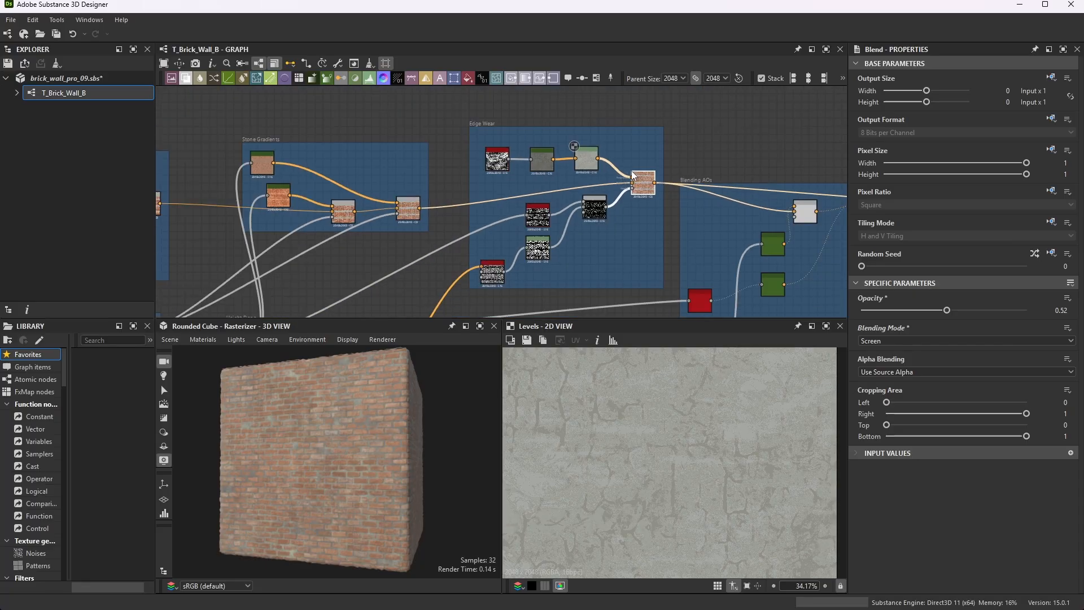
scroll(640, 184, up, 2)
scroll(598, 181, down, 3)
scroll(576, 203, up, 3)
scroll(649, 158, up, 3)
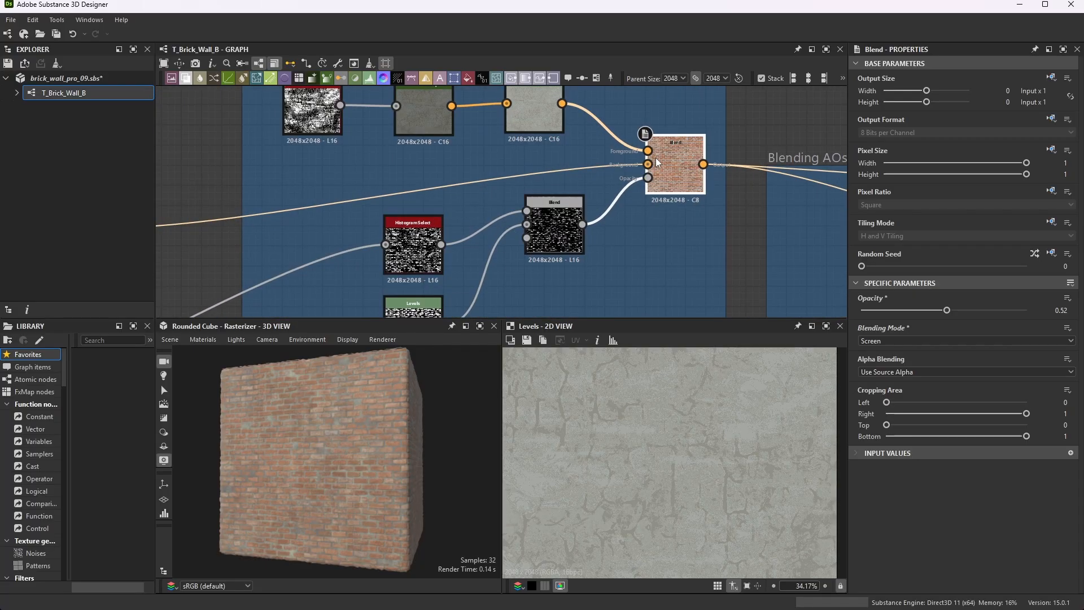
scroll(683, 129, down, 2)
scroll(560, 213, down, 2)
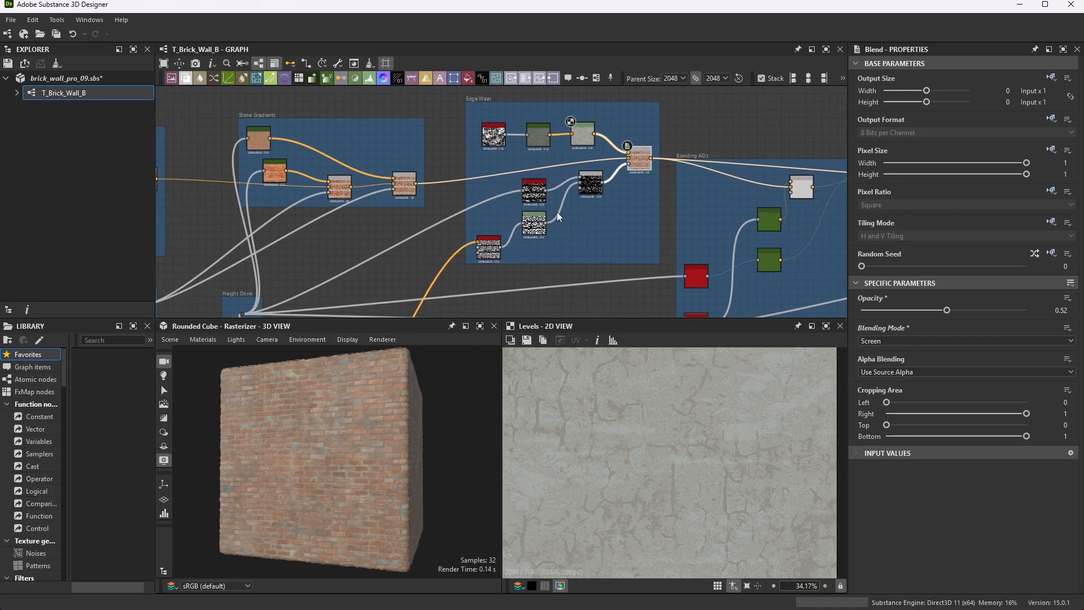
Trace the input of the Edge Wear frame's Flood Fill to Gradient node back through the graph to its source
scroll(526, 180, up, 3)
scroll(563, 175, down, 6)
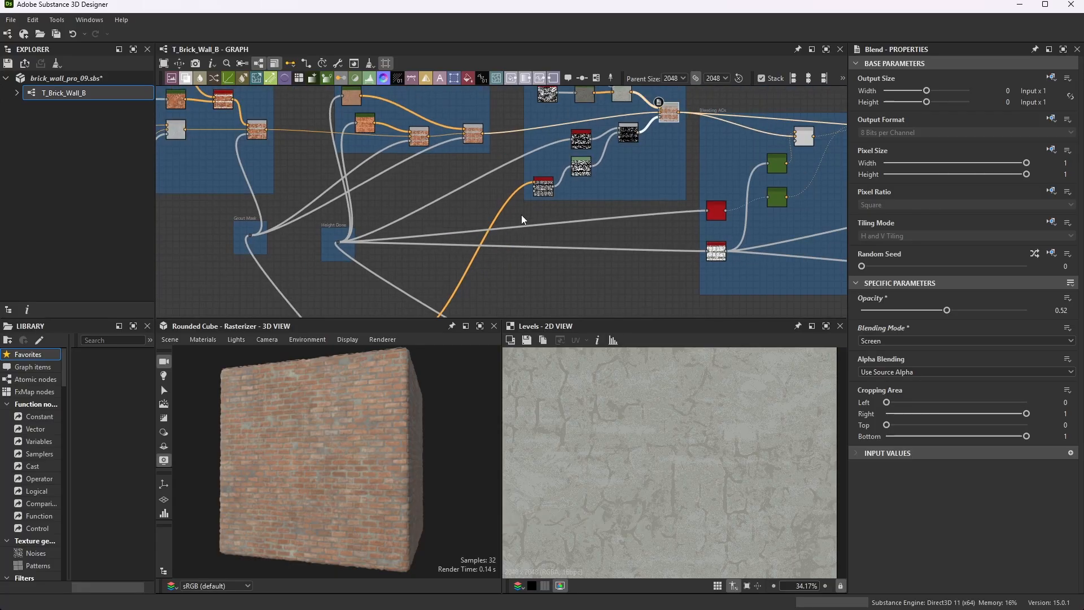
scroll(513, 258, down, 2)
scroll(391, 260, down, 3)
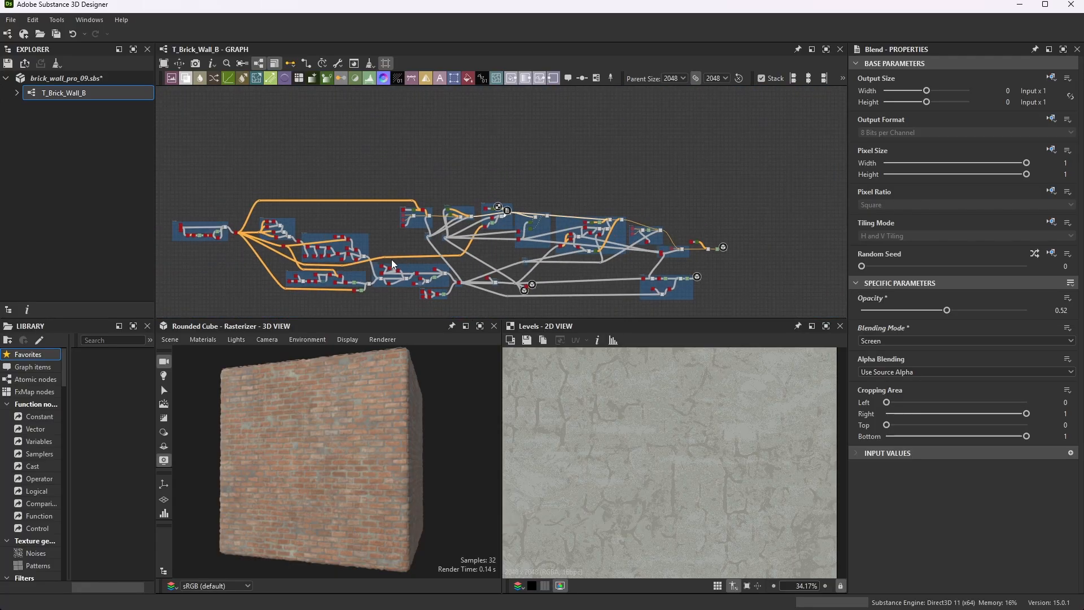
scroll(253, 249, up, 5)
scroll(228, 231, up, 6)
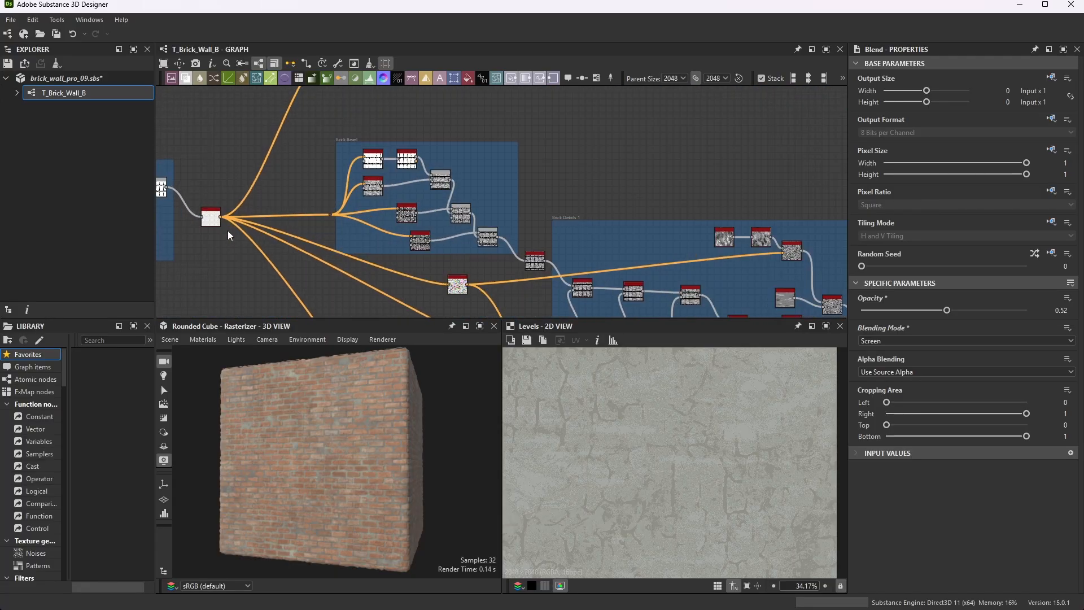
scroll(185, 210, down, 6)
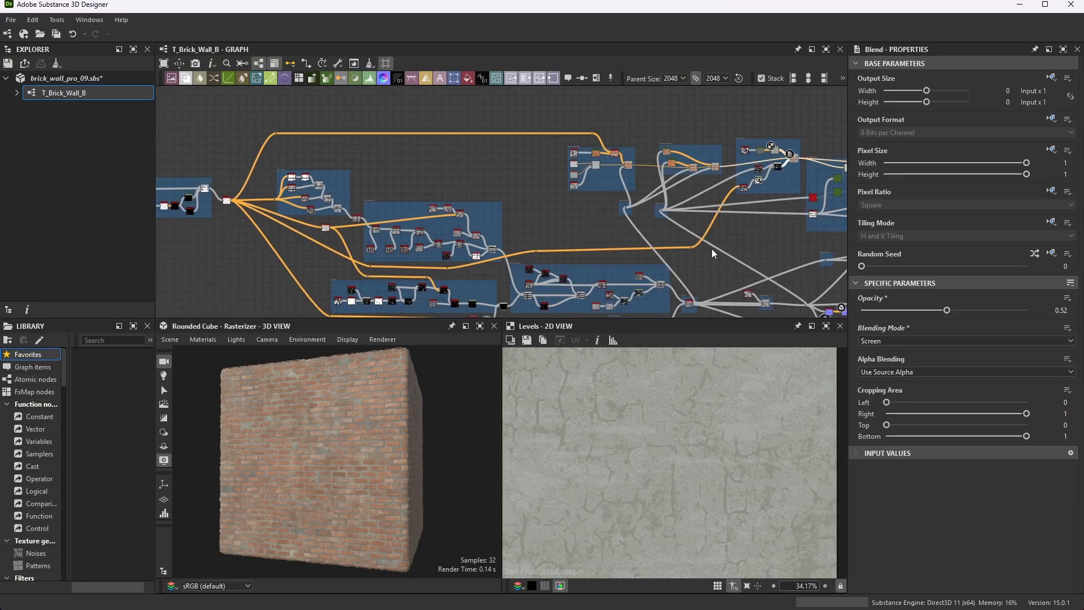
View the Flood Fill to Gradient node's output and check its angle, angle variation and slope parameters
scroll(758, 176, up, 8)
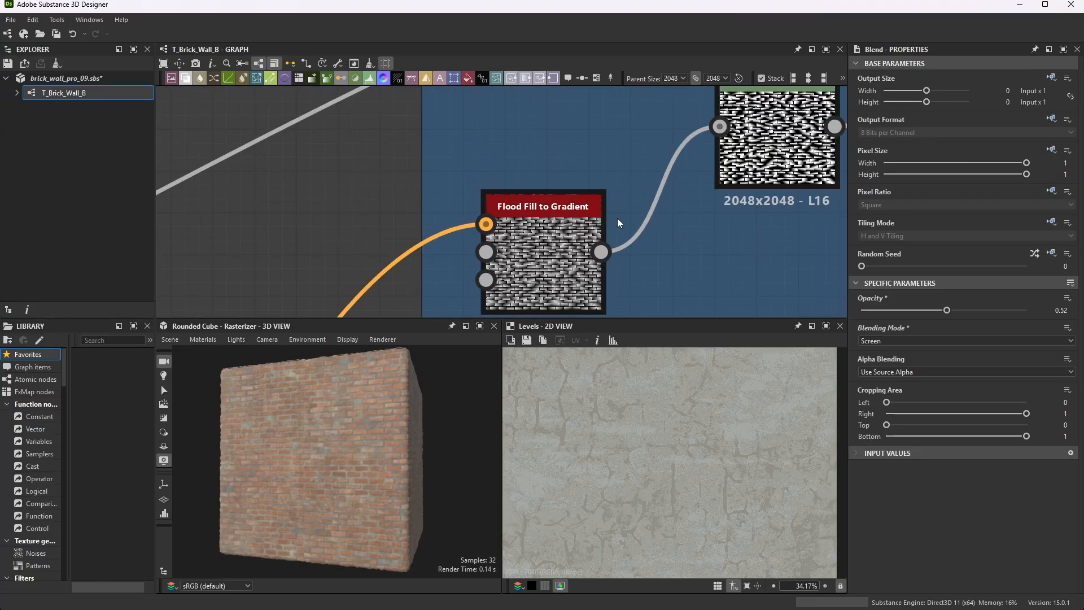
double_click(556, 244)
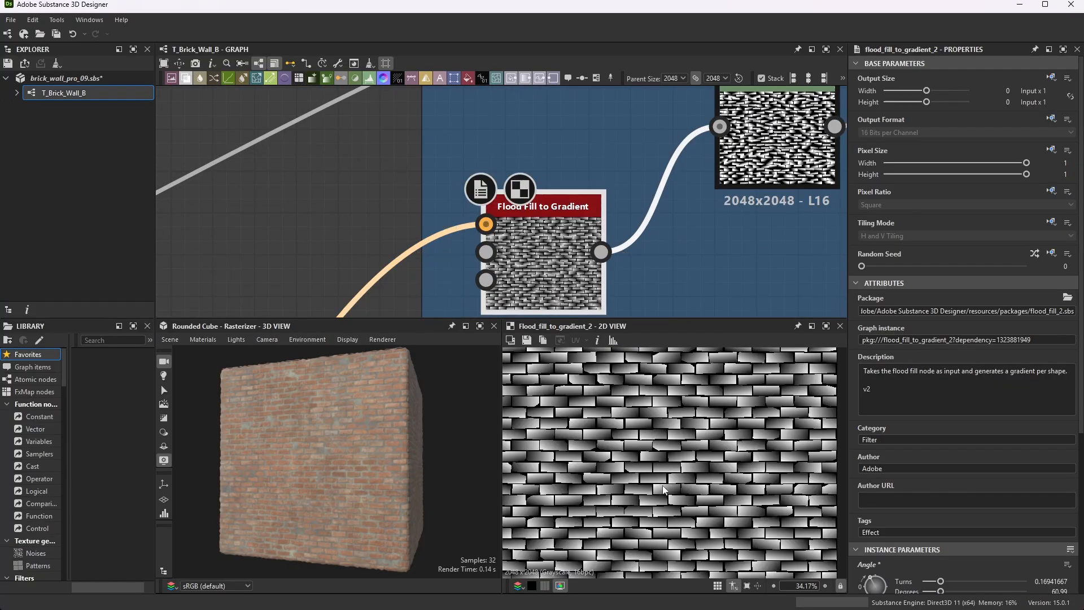
scroll(962, 473, down, 4)
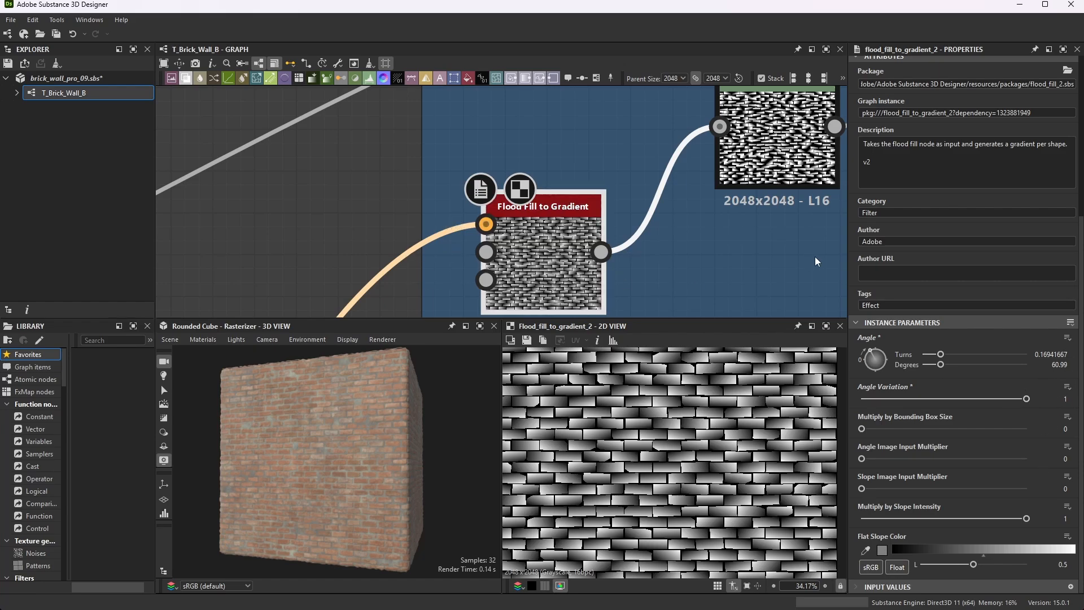
scroll(897, 256, up, 3)
scroll(525, 144, down, 3)
View the output and numeric level values of the Levels node following Flood Fill to Gradient, and return to its histogram
scroll(625, 142, up, 5)
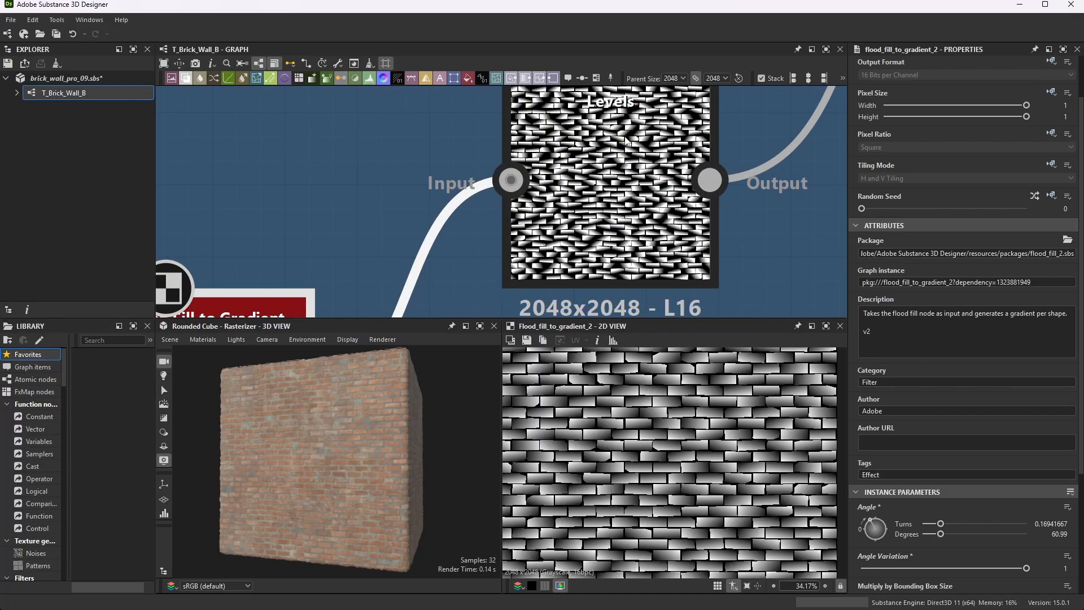
click(606, 202)
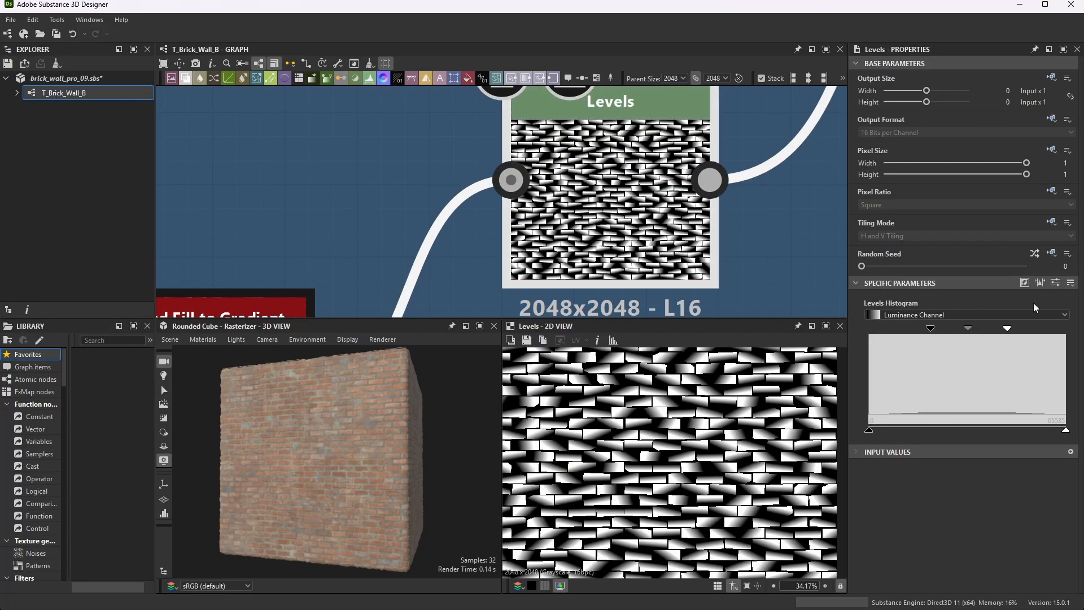
click(1036, 282)
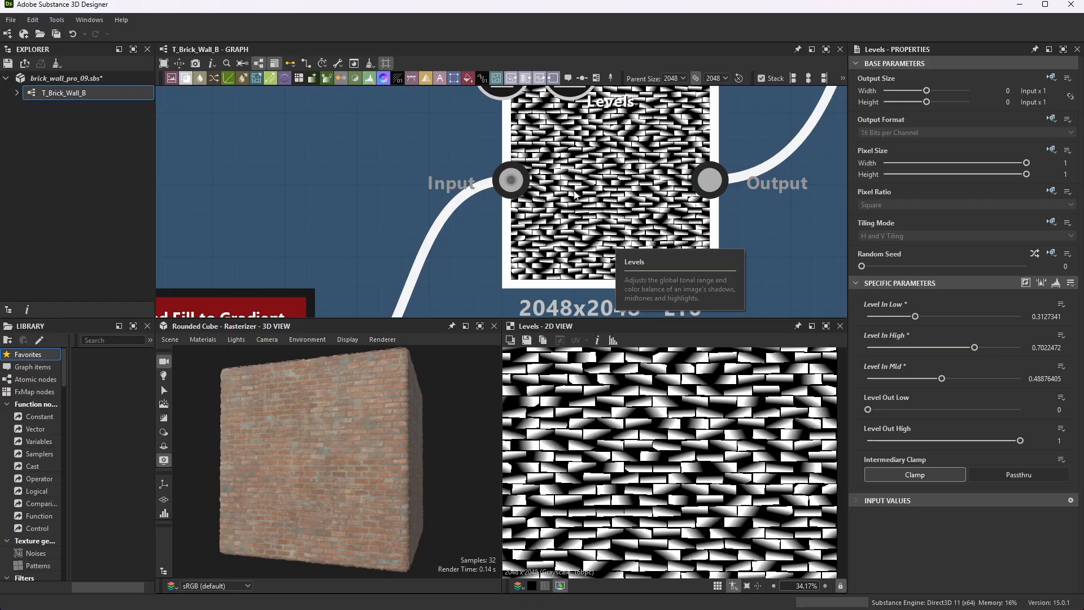
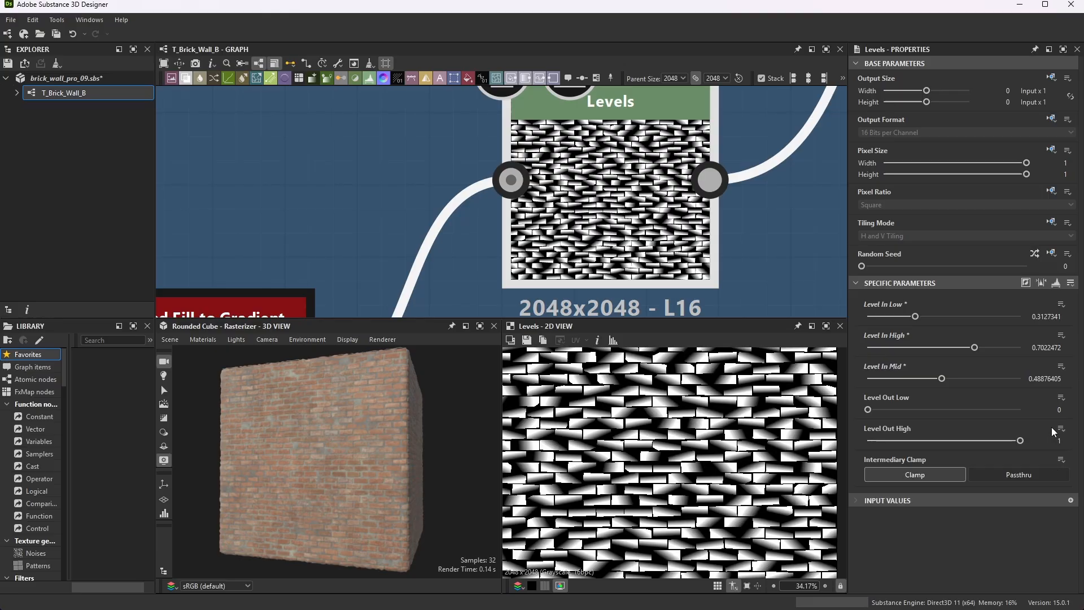
click(1056, 283)
View the output of the Blend node combining Histogram Select with the gradient Levels, and check its blending mode
scroll(542, 264, down, 2)
scroll(542, 264, down, 3)
scroll(624, 213, up, 4)
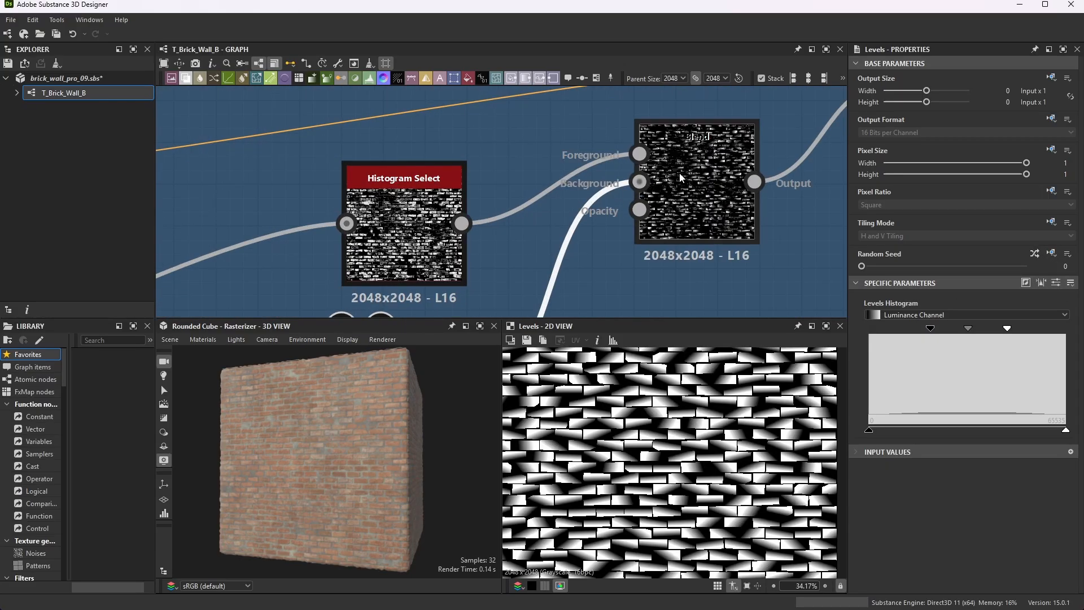
double_click(703, 175)
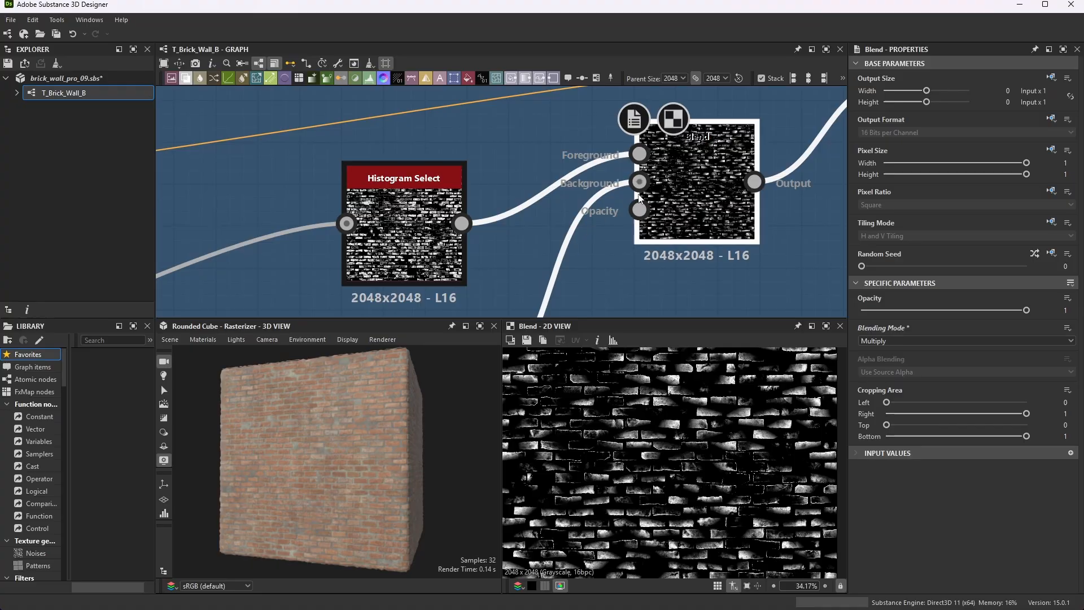
scroll(680, 171, down, 3)
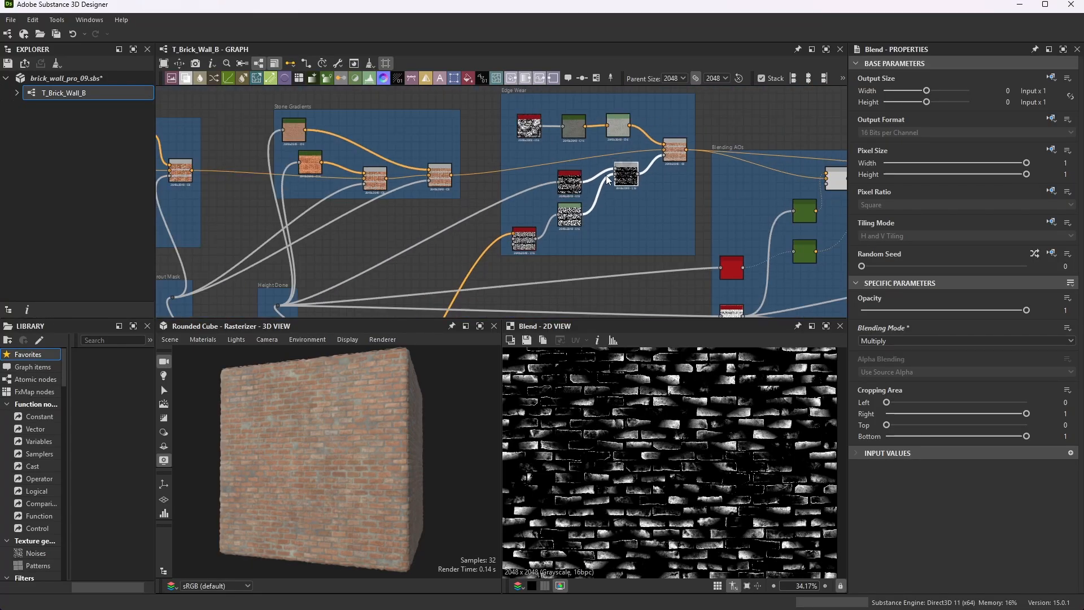
View the output of the Edge Wear frame's Histogram Select node, which is fed from the Height Done frame
scroll(385, 222, up, 4)
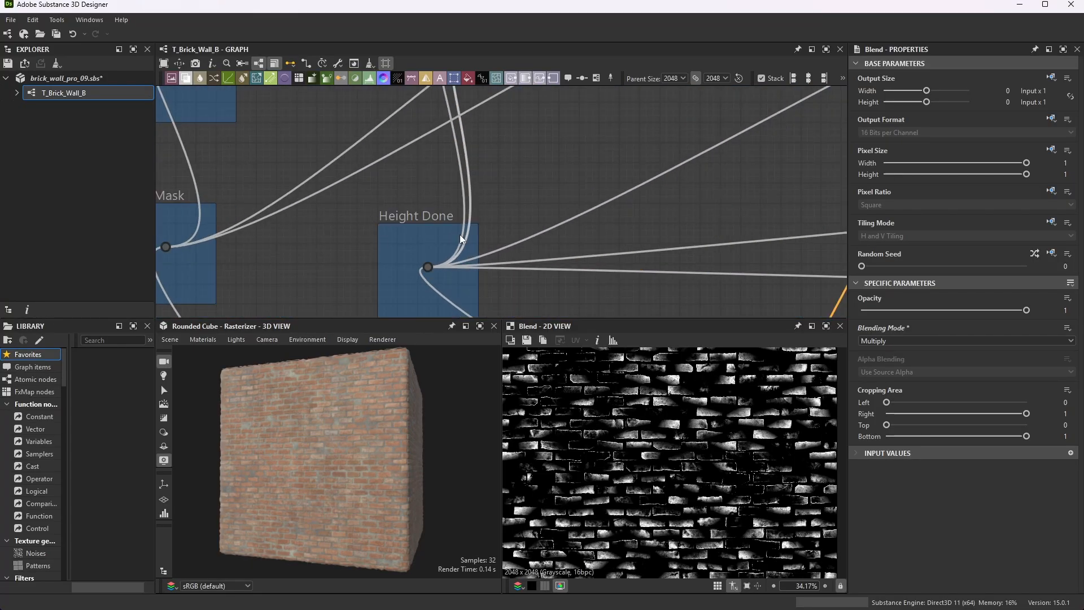
scroll(396, 226, down, 5)
scroll(639, 168, up, 8)
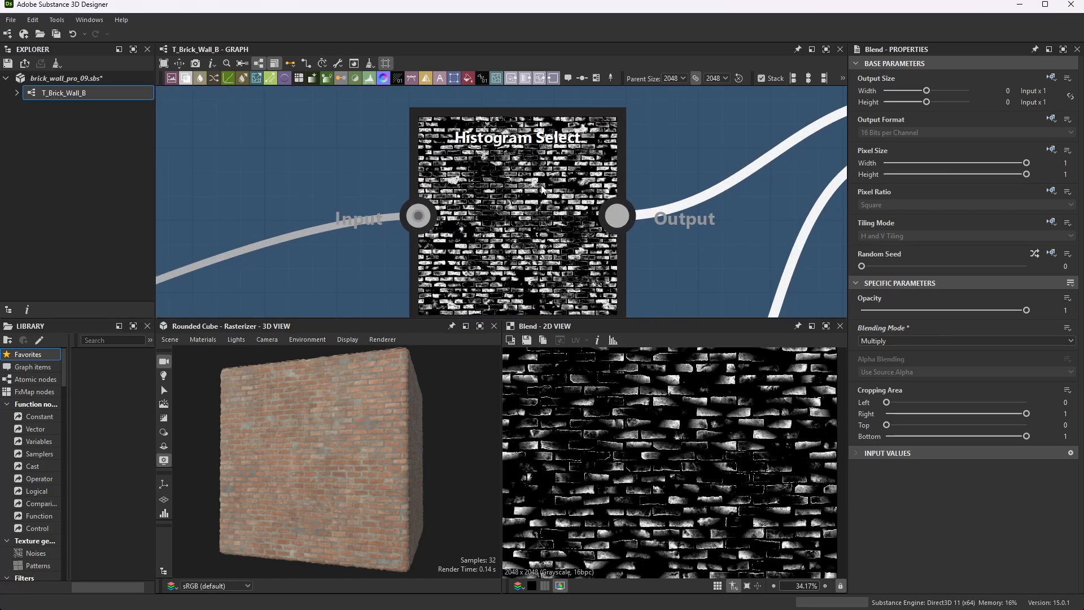
click(543, 187)
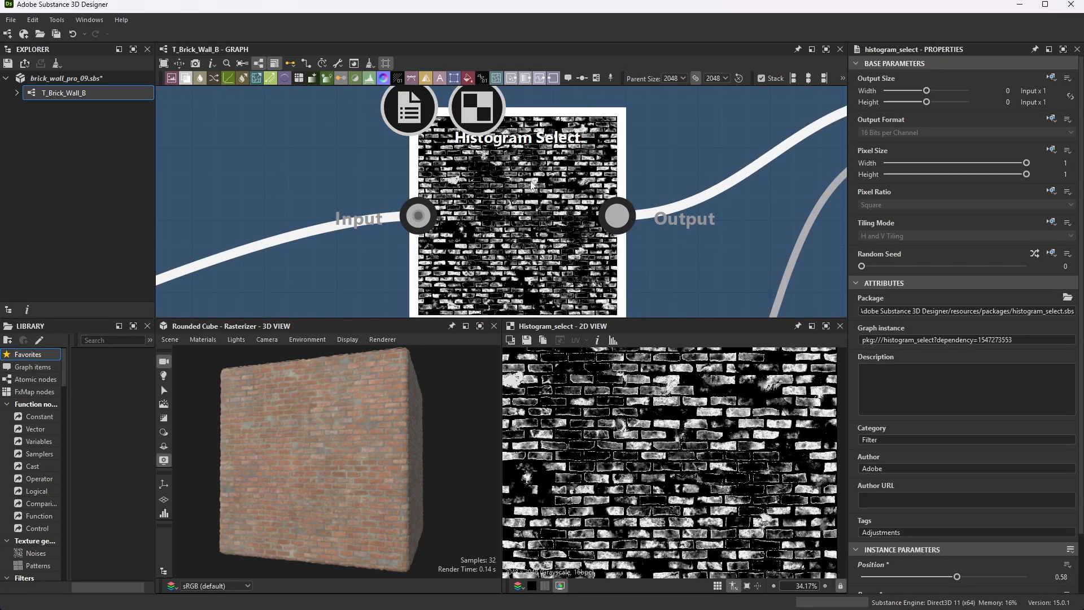
Trace the Histogram Select node's input back to the Height Done frame and return to the Edge Wear nodes
scroll(531, 186, down, 10)
middle_drag(255, 304, 347, 250)
scroll(348, 280, up, 3)
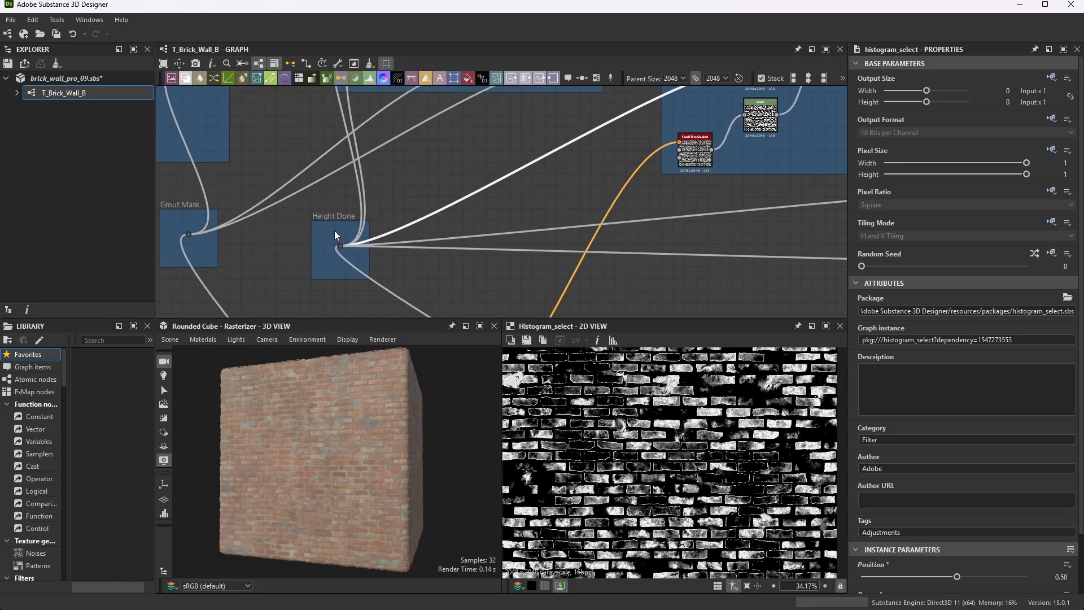
scroll(335, 231, up, 3)
scroll(345, 232, down, 9)
middle_drag(492, 177, 455, 151)
scroll(455, 151, up, 9)
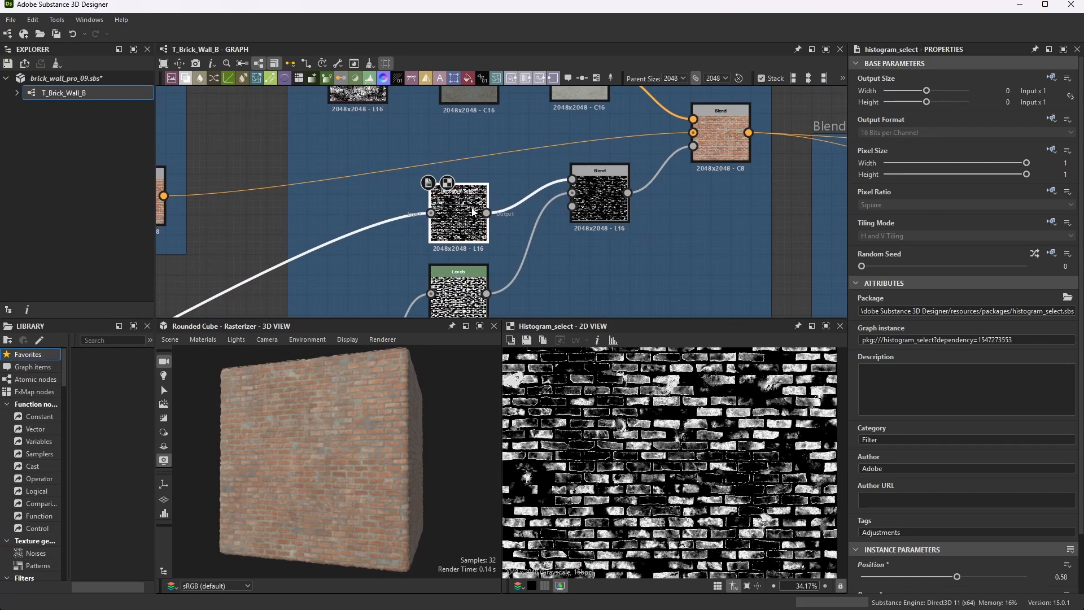
Check the Histogram Select node's Position, Range and Contrast, and examine its brick edge mask up close
scroll(943, 406, down, 2)
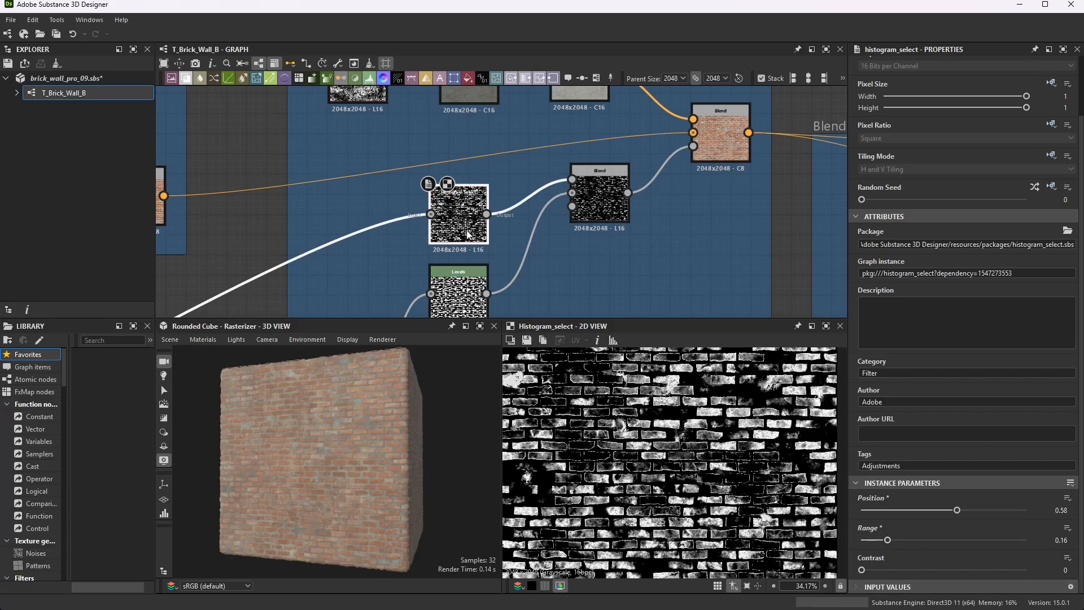
scroll(744, 449, up, 4)
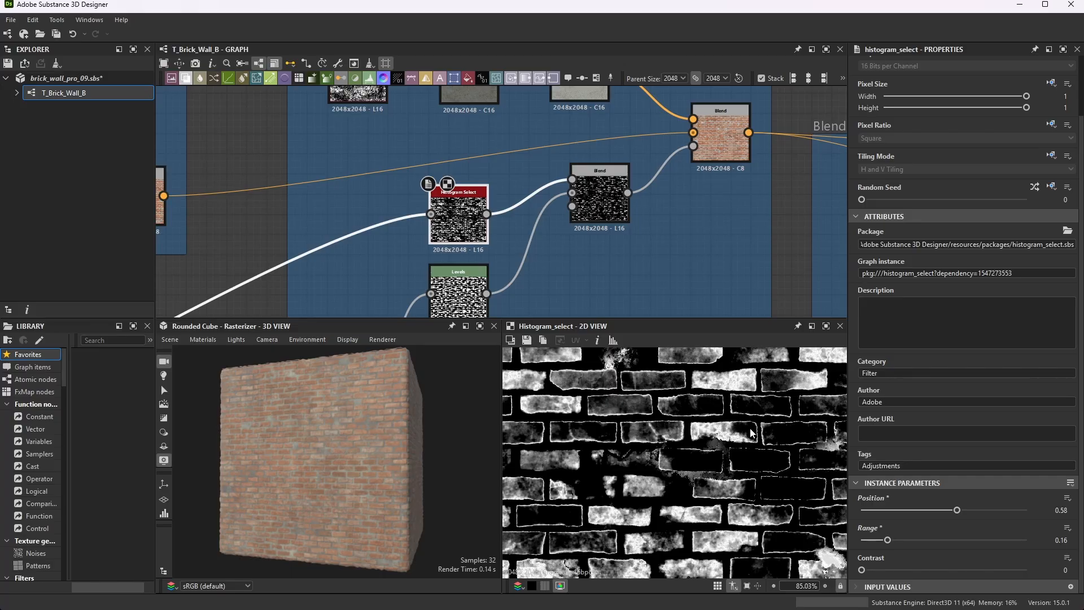
middle_drag(723, 384, 652, 482)
scroll(621, 423, down, 3)
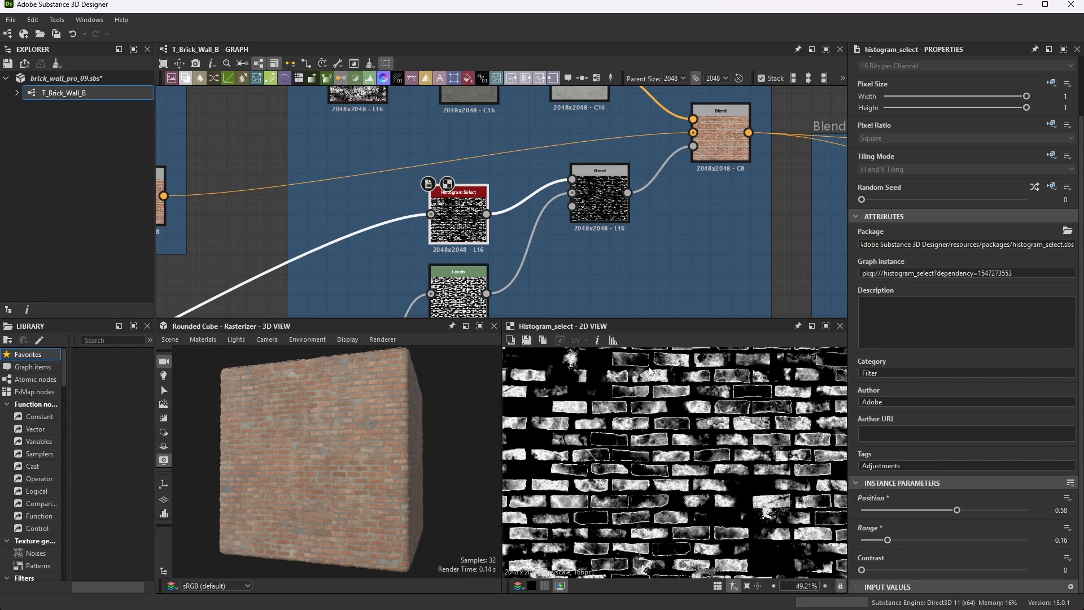
scroll(565, 237, down, 2)
scroll(559, 240, up, 2)
scroll(546, 244, up, 3)
scroll(545, 244, down, 5)
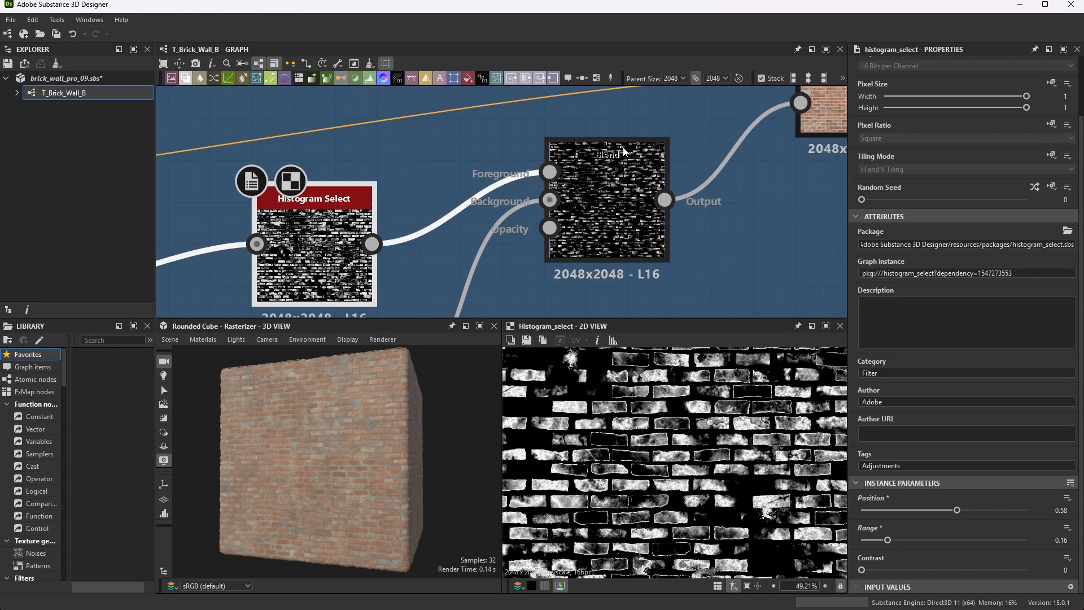
Inspect how the Multiply Blend breaks up the Histogram Select mask with the per-brick gradients
click(624, 191)
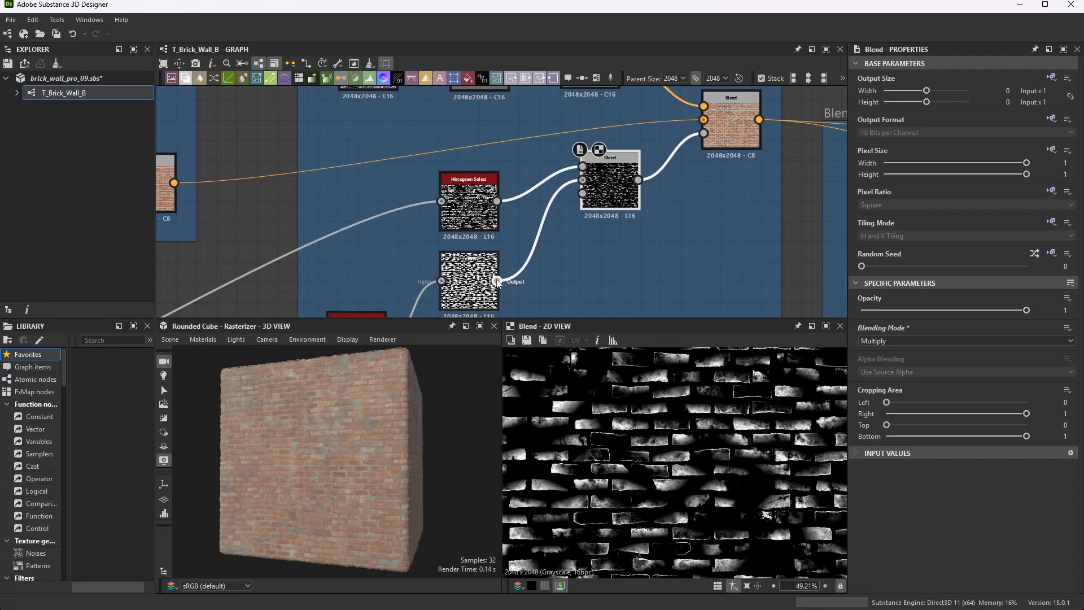
scroll(729, 495, up, 5)
scroll(694, 398, down, 7)
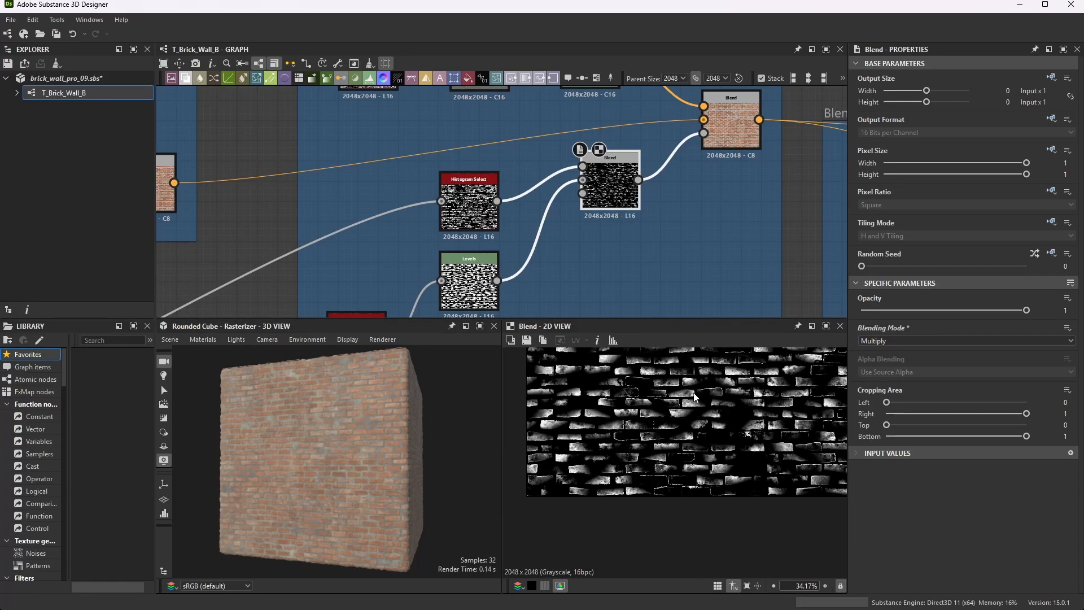
key(f)
scroll(723, 423, up, 4)
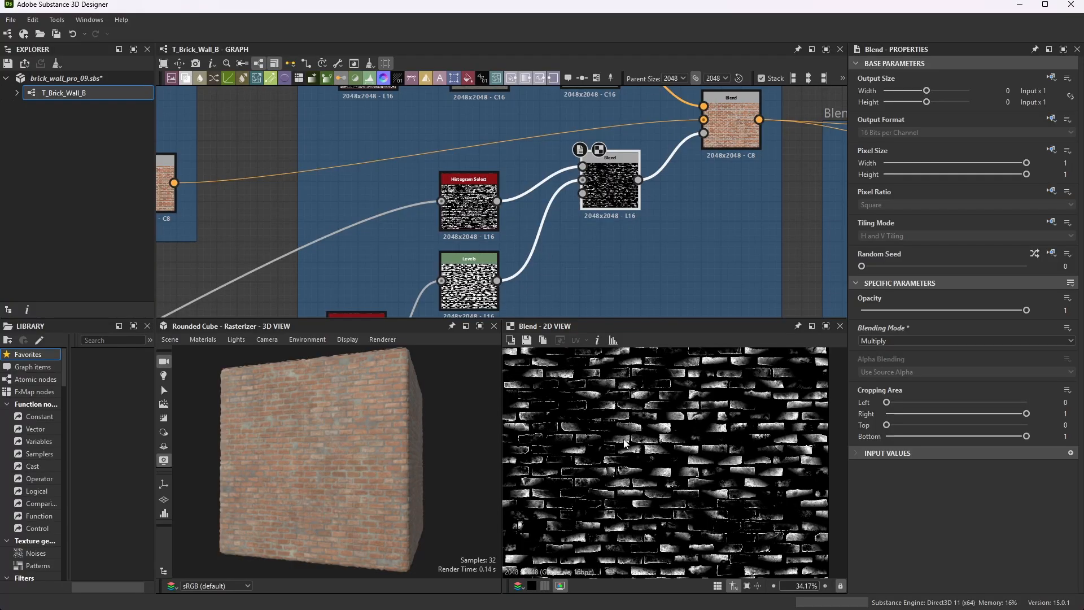
View the output of the Edge Wear frame's final Blend node and examine the worn brick edges up close
scroll(598, 248, up, 1)
middle_drag(597, 249, 542, 316)
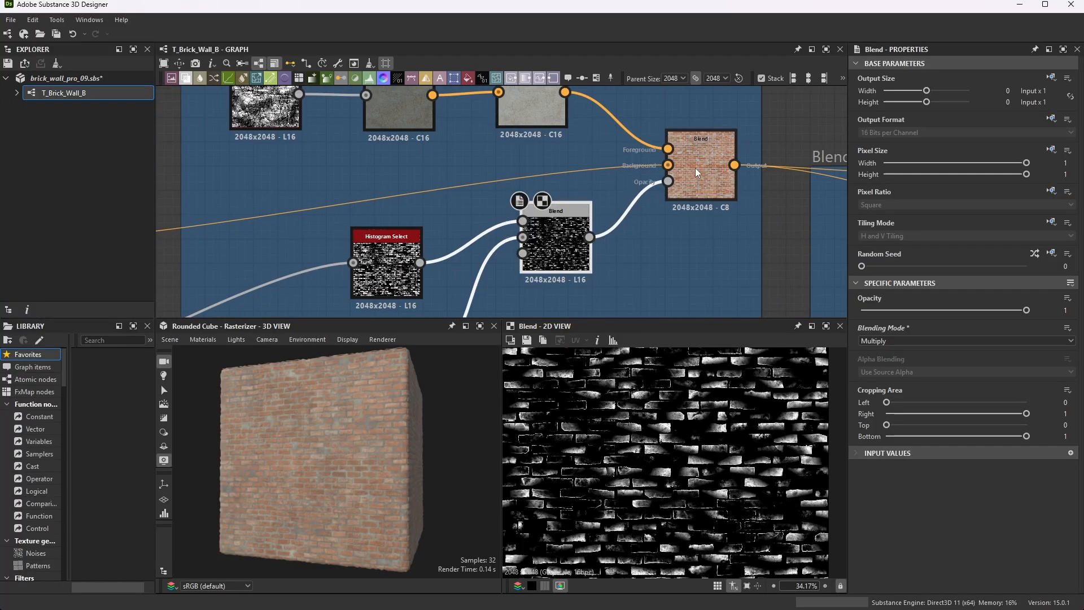
middle_drag(703, 151, 676, 178)
scroll(676, 178, up, 2)
scroll(618, 240, down, 4)
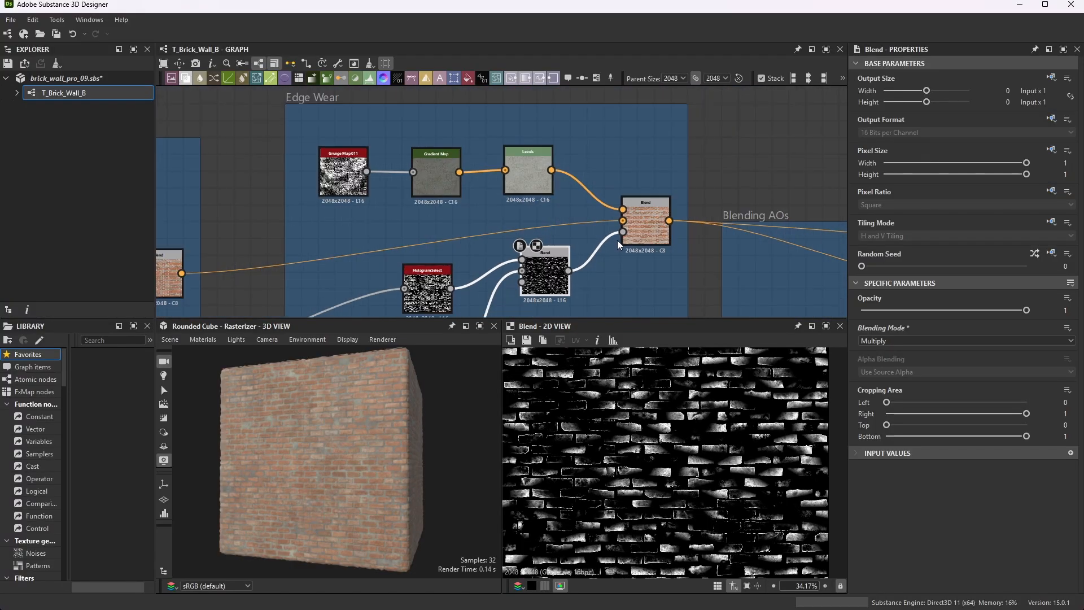
scroll(615, 239, up, 2)
scroll(667, 201, down, 2)
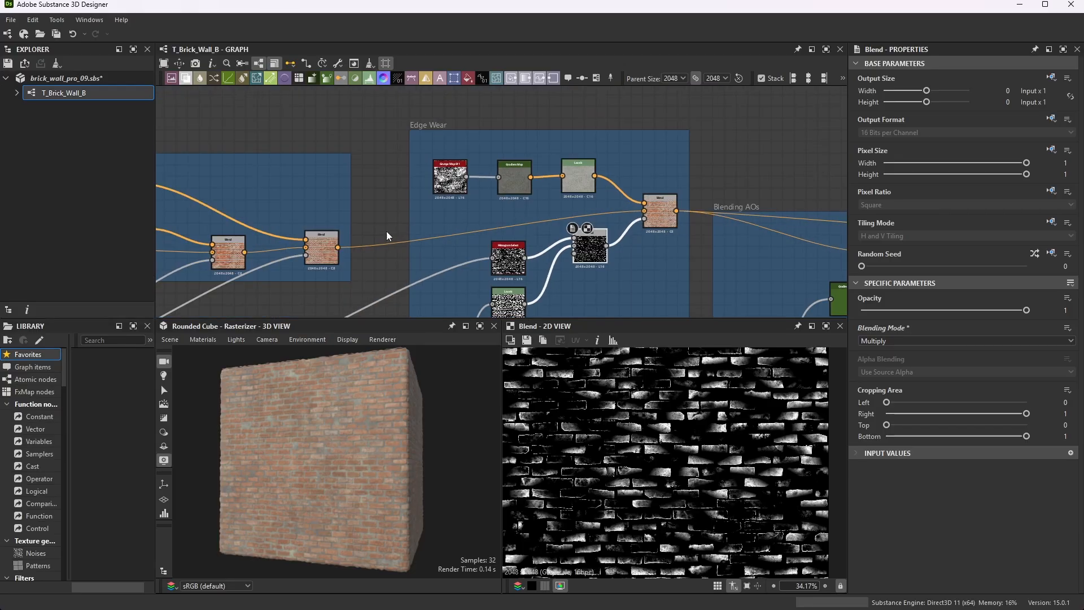
double_click(662, 211)
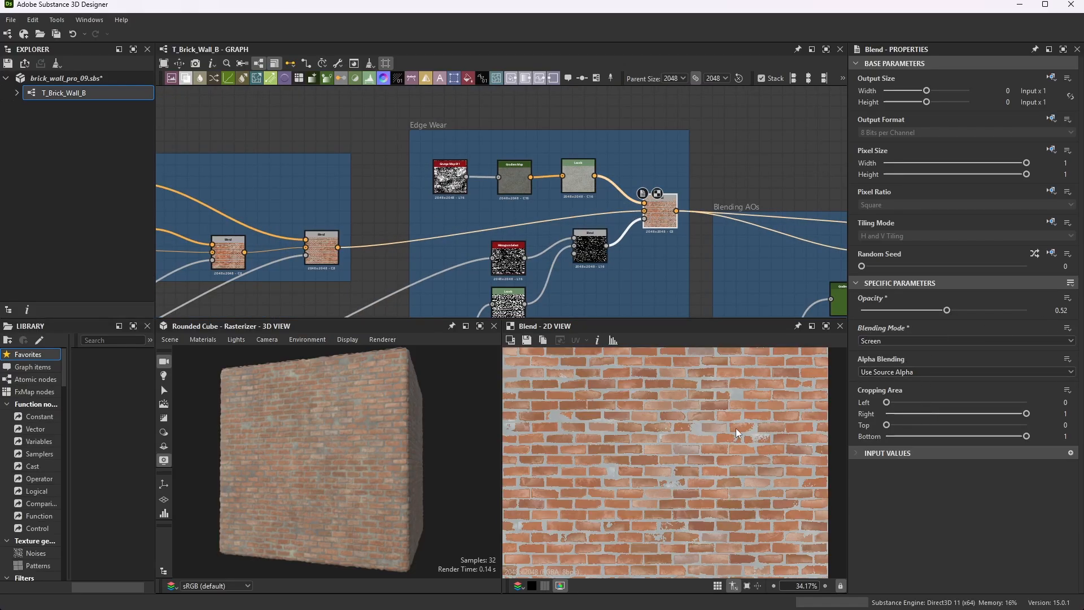
scroll(736, 428, up, 6)
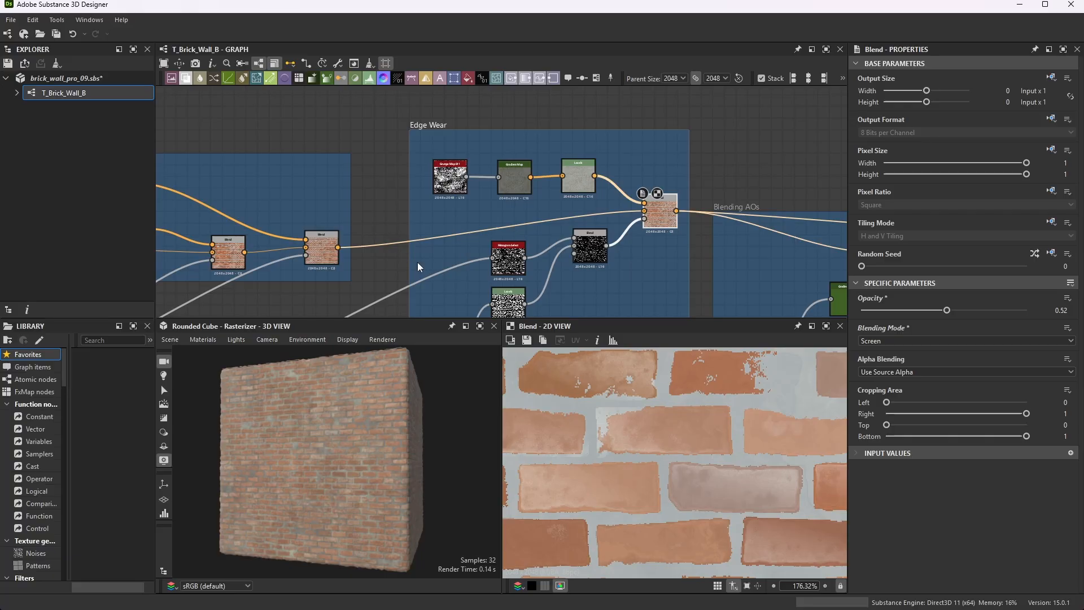
scroll(640, 397, down, 3)
scroll(640, 388, up, 1)
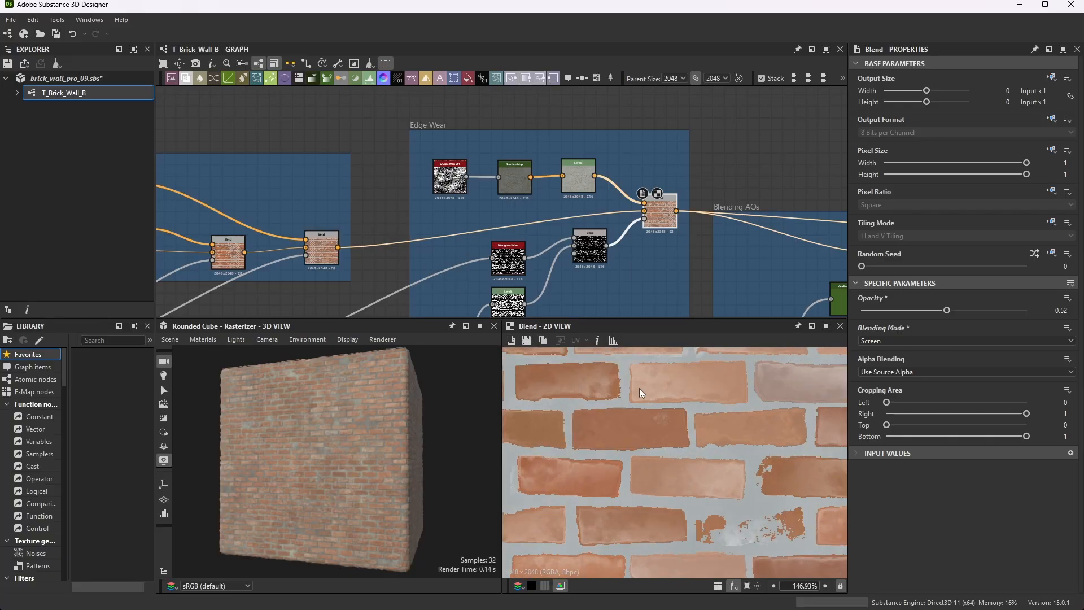
scroll(726, 374, up, 1)
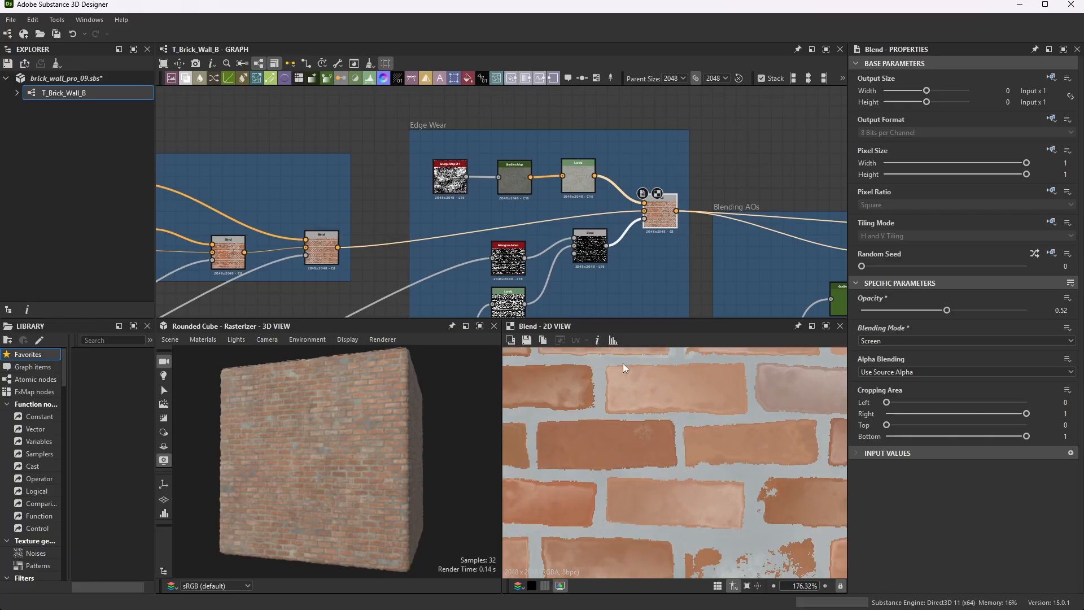
Compare the last Stone Gradients Blend with the Edge Wear frame's final Blend to judge the edge highlights on the bricks
click(321, 252)
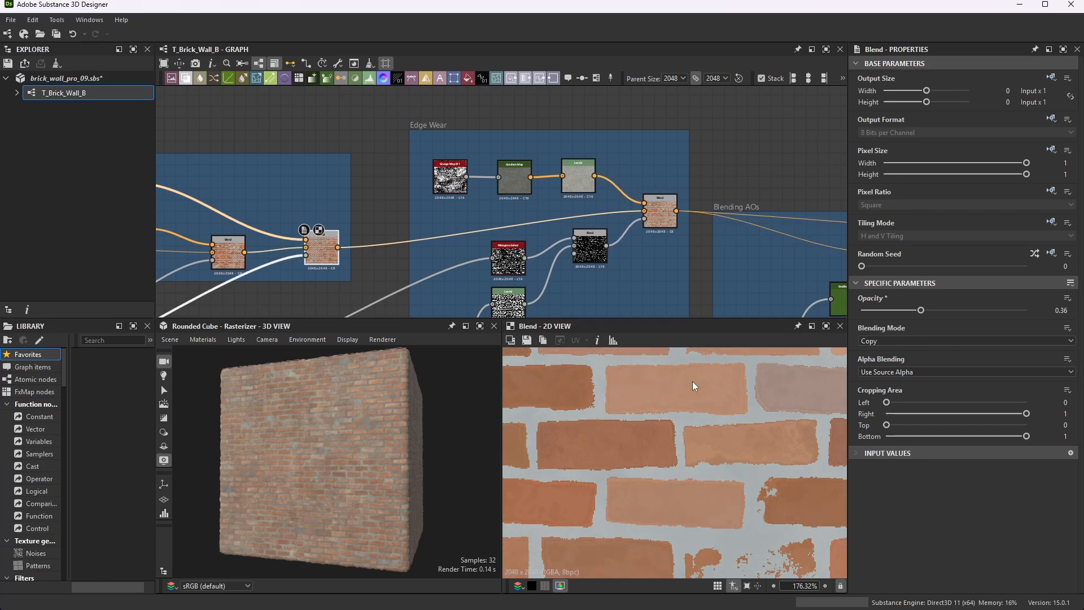
double_click(663, 215)
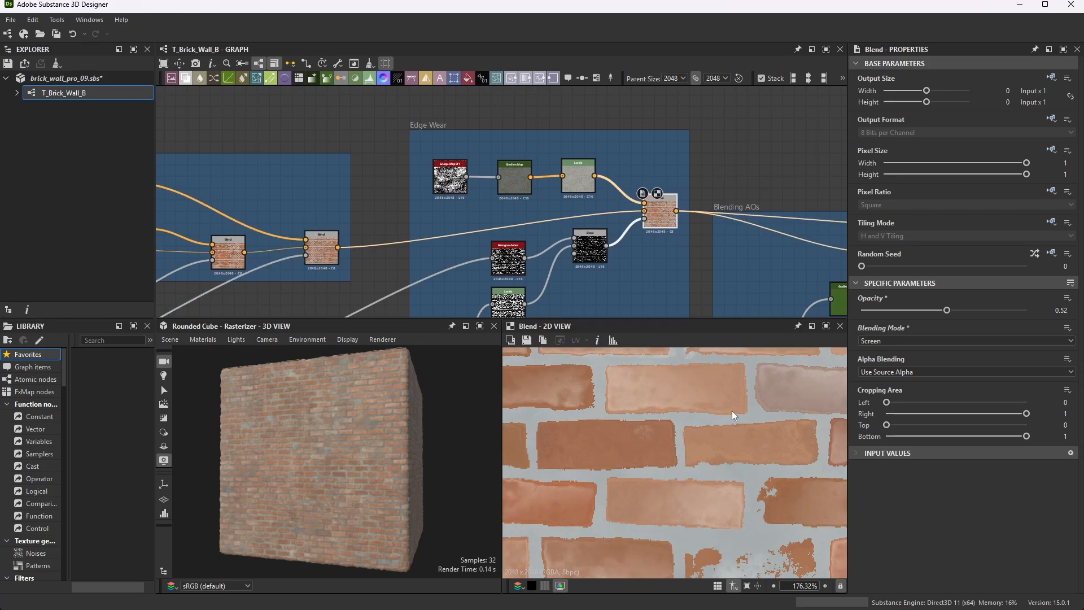
scroll(664, 481, down, 4)
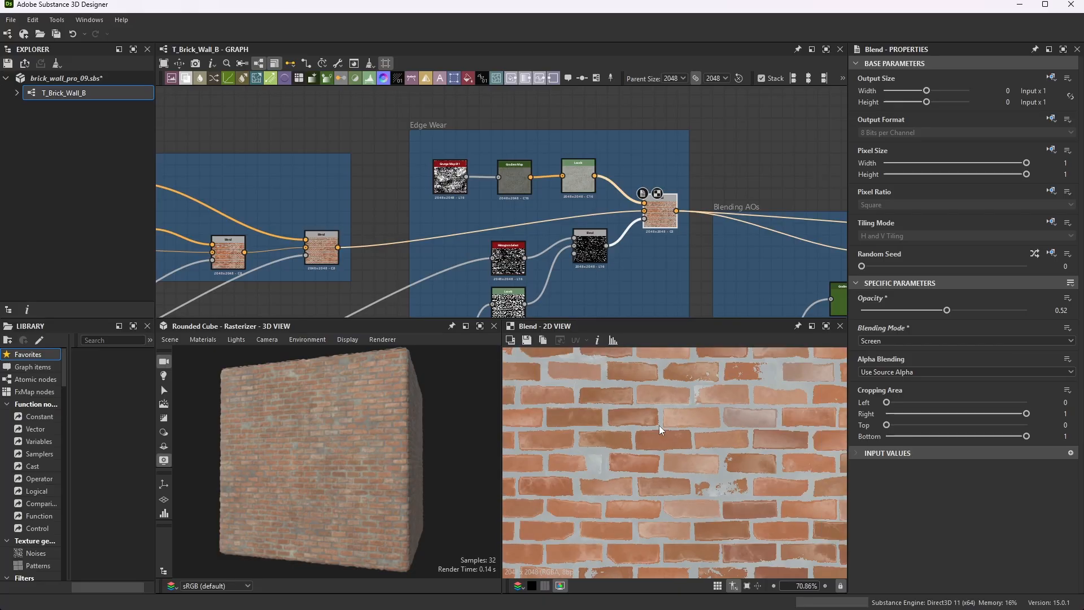
scroll(717, 444, up, 5)
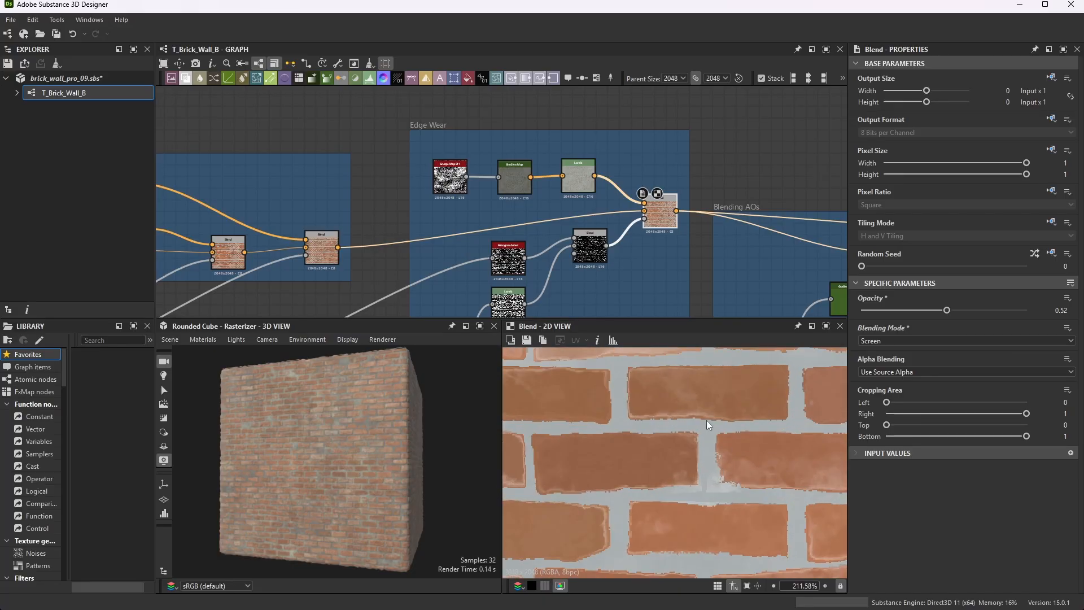
View the output of the last Blend node in the Blending AOs frame and locate the frame's inputs
scroll(513, 179, down, 7)
scroll(570, 202, up, 2)
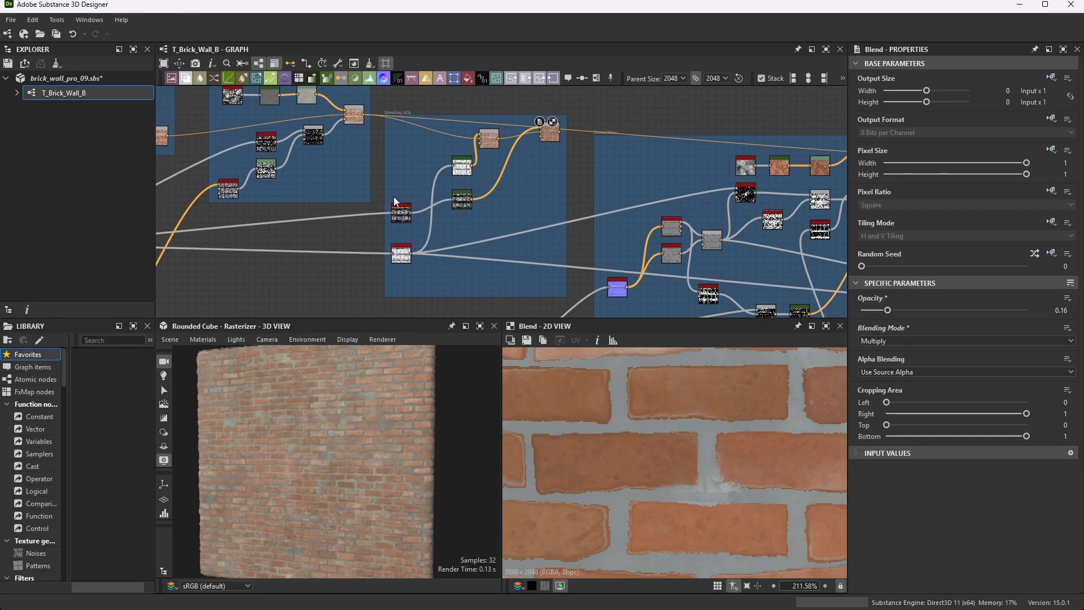
scroll(276, 168, up, 6)
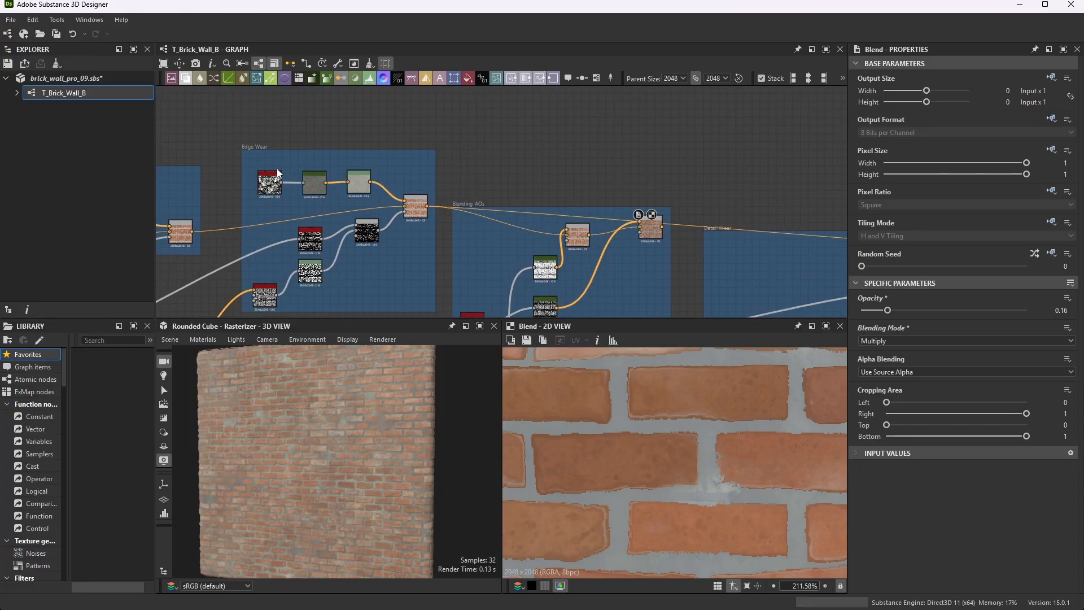
scroll(243, 117, down, 3)
scroll(591, 228, up, 8)
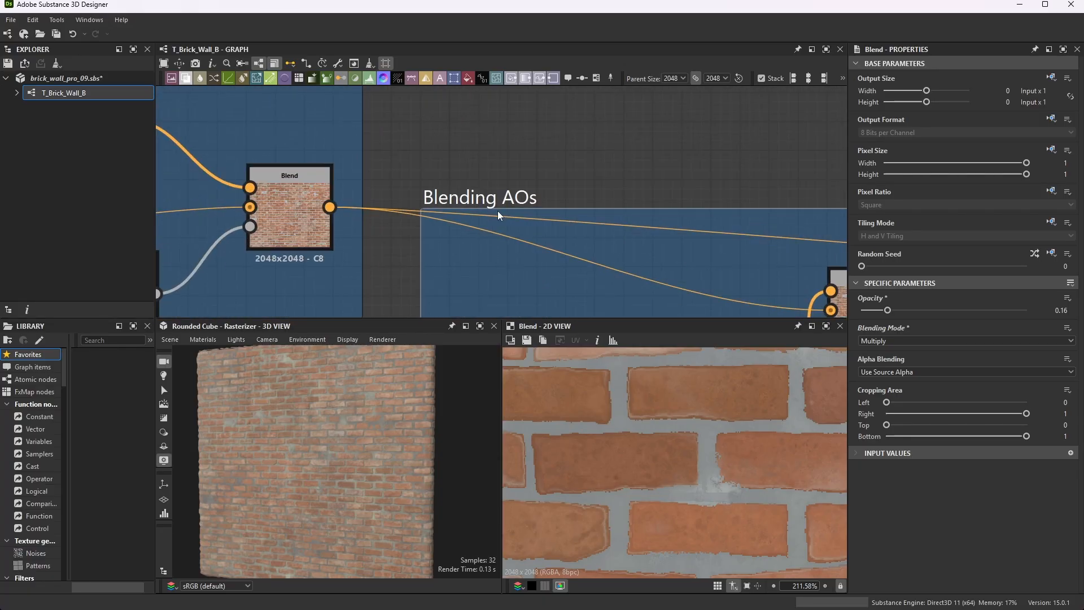
scroll(520, 169, down, 7)
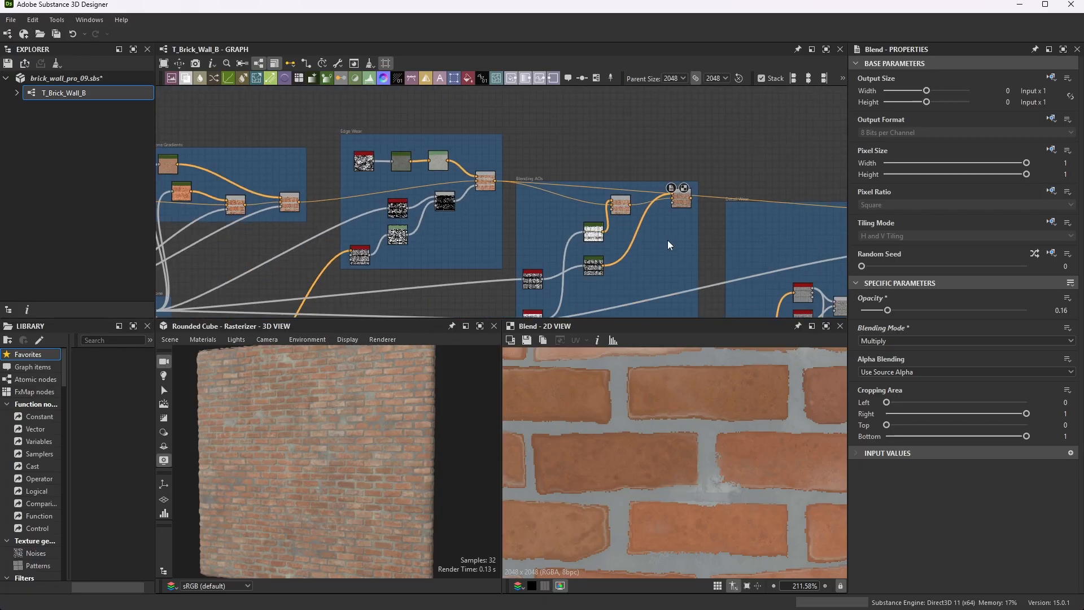
scroll(655, 226, up, 5)
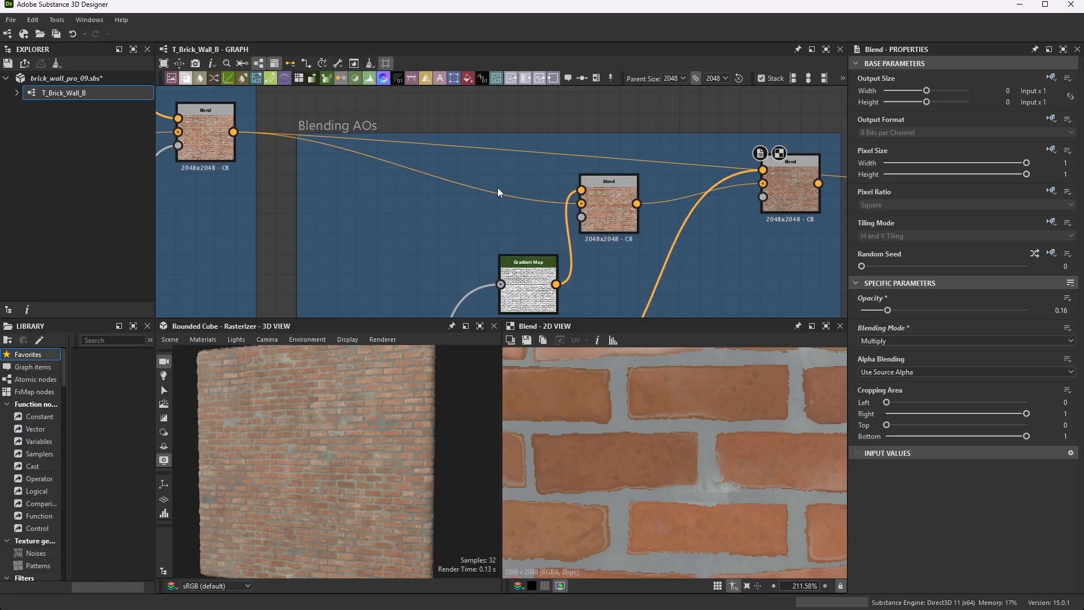
Compare the Edge Wear frame's final Blend with the first Multiply Blend in the Blending AOs frame
click(210, 139)
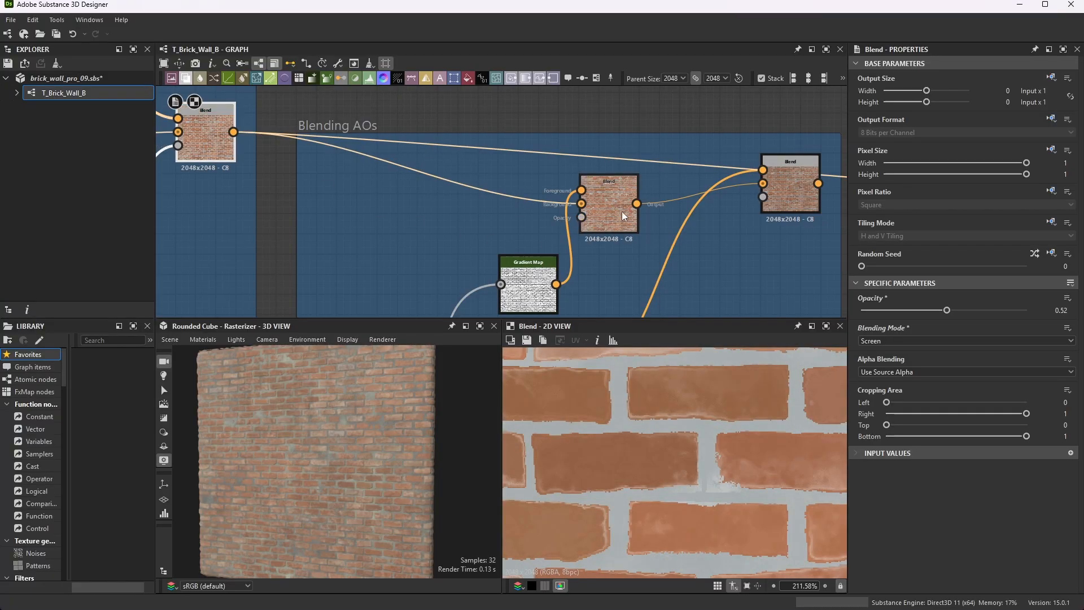
click(624, 215)
click(220, 135)
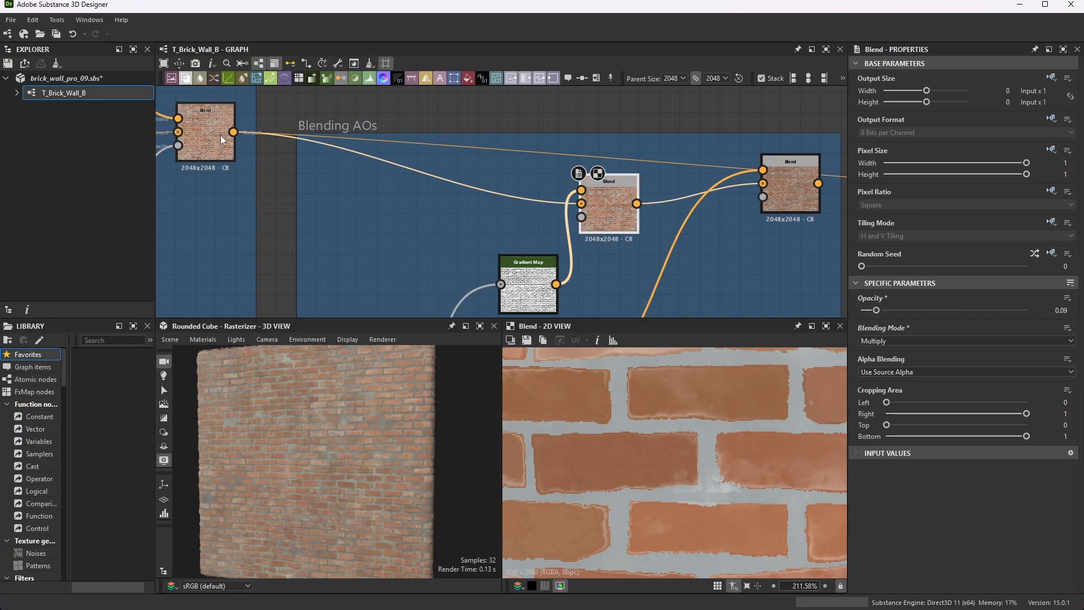
click(605, 207)
Move the last Blend node of the Blending AOs frame slightly below the level of the first Blend
scroll(543, 151, down, 3)
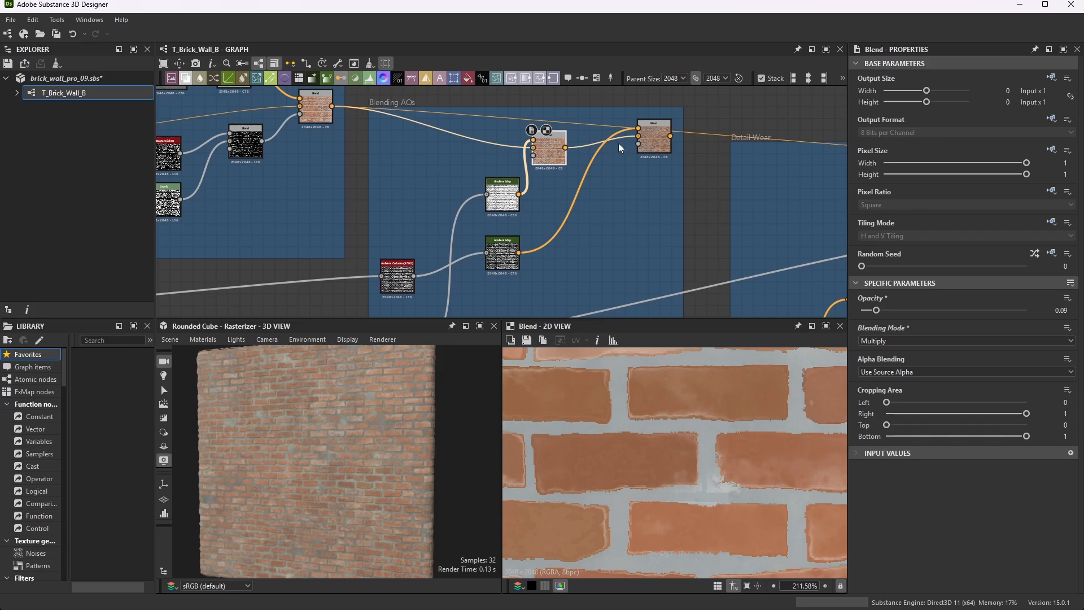
scroll(619, 144, down, 1)
middle_drag(686, 157, 660, 137)
scroll(650, 119, up, 2)
drag(618, 100, 609, 134)
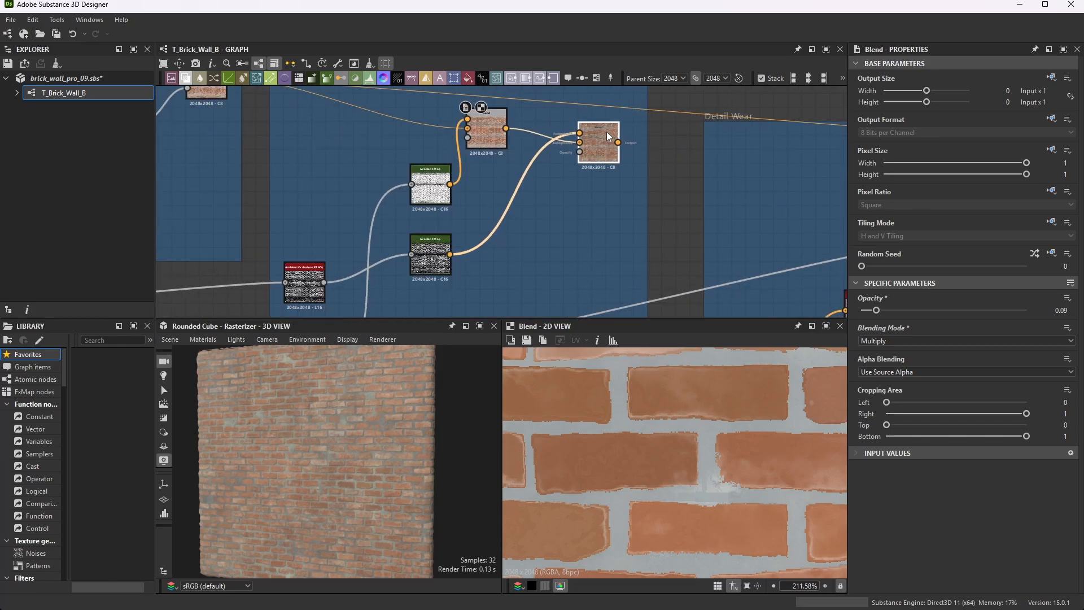
Examine the brick wall up close in 3D and review how the Blending AOs frame's two Blend nodes are connected
scroll(607, 131, down, 3)
scroll(348, 432, up, 5)
scroll(348, 433, down, 4)
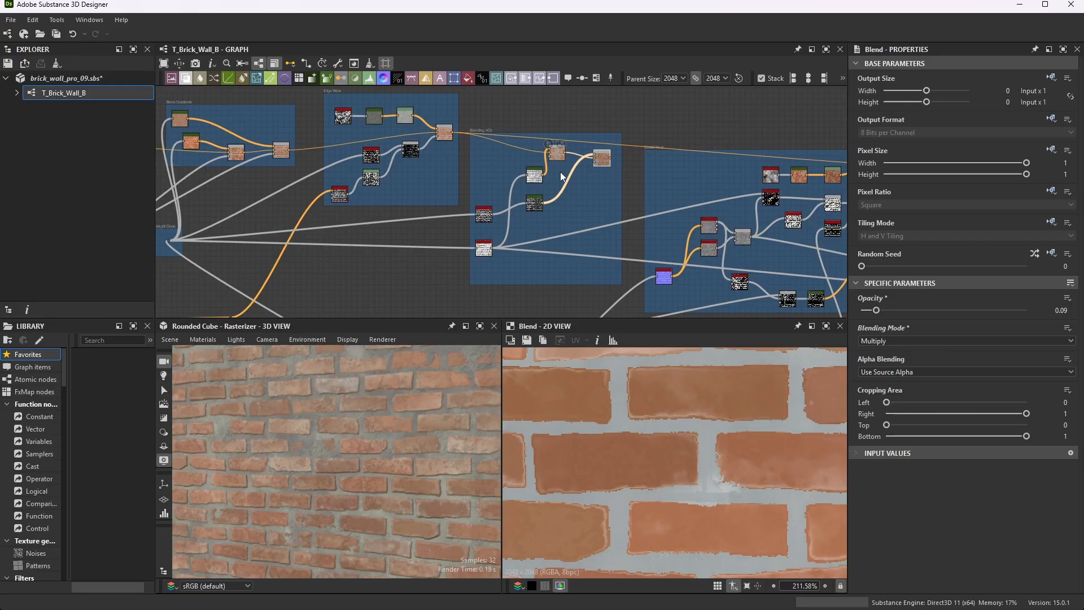
scroll(599, 141, up, 5)
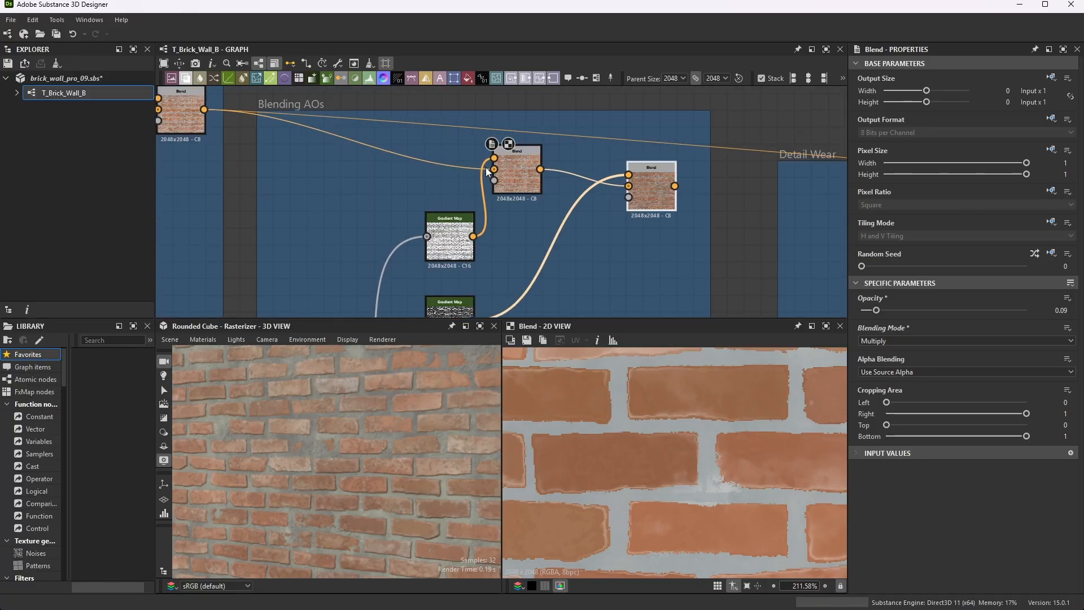
scroll(525, 181, up, 3)
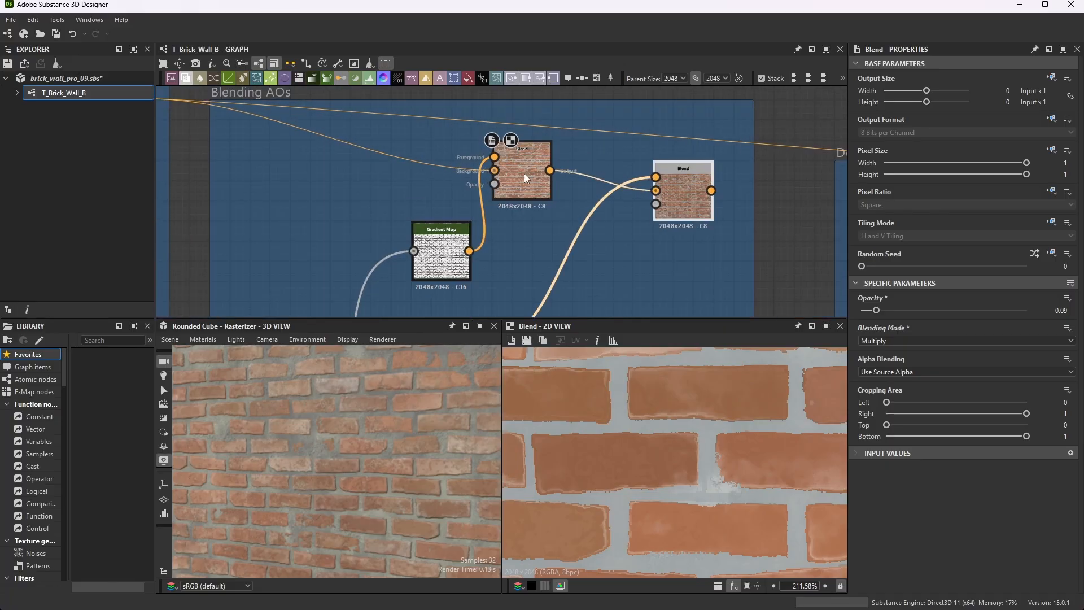
scroll(552, 165, down, 8)
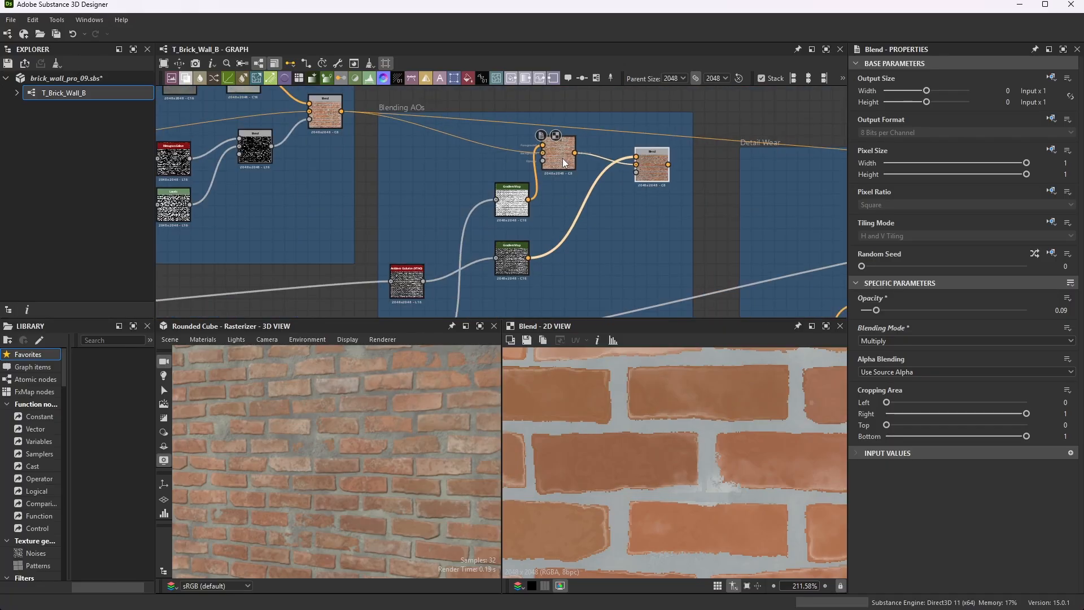
scroll(487, 219, down, 1)
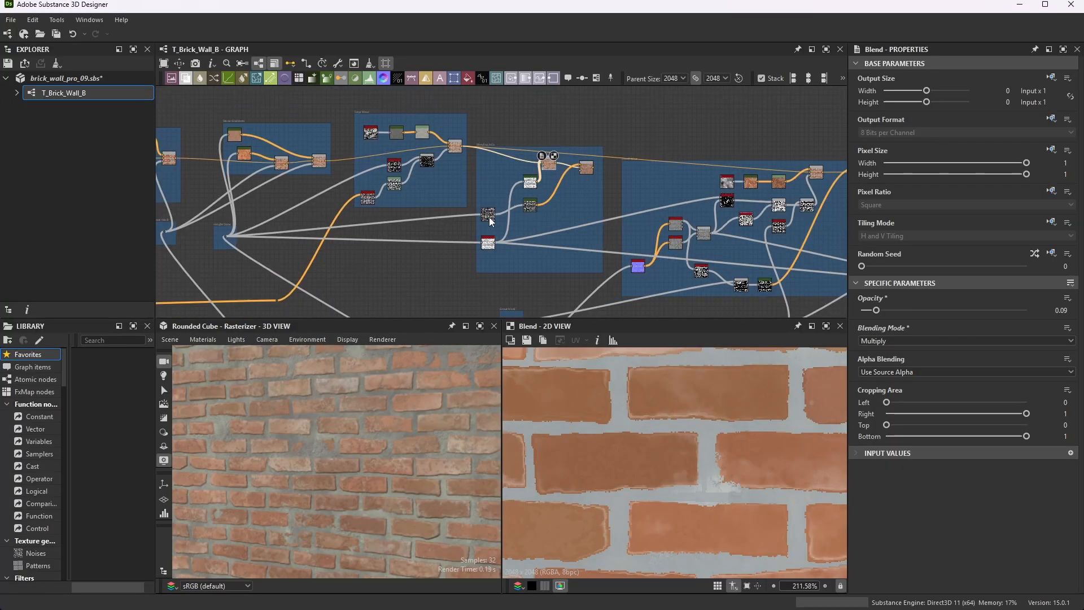
View the Ambient Occlusion (HBAO) node's output in the Blending AOs frame and trace its height input back to the Height Done frame
scroll(221, 243, up, 3)
scroll(655, 240, up, 3)
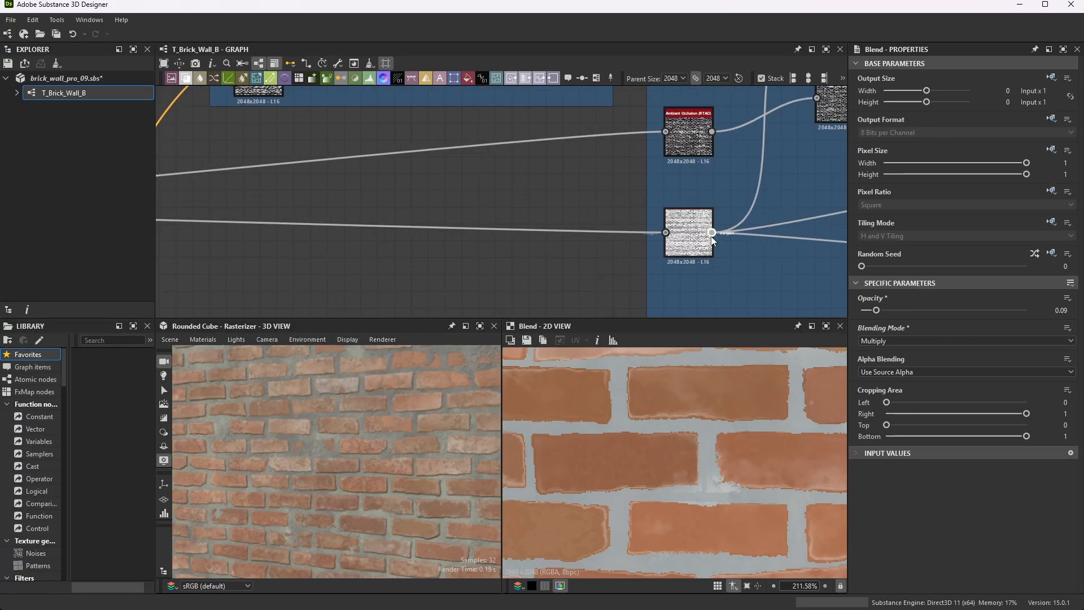
click(690, 225)
scroll(690, 224, down, 3)
scroll(700, 218, up, 3)
scroll(704, 215, up, 2)
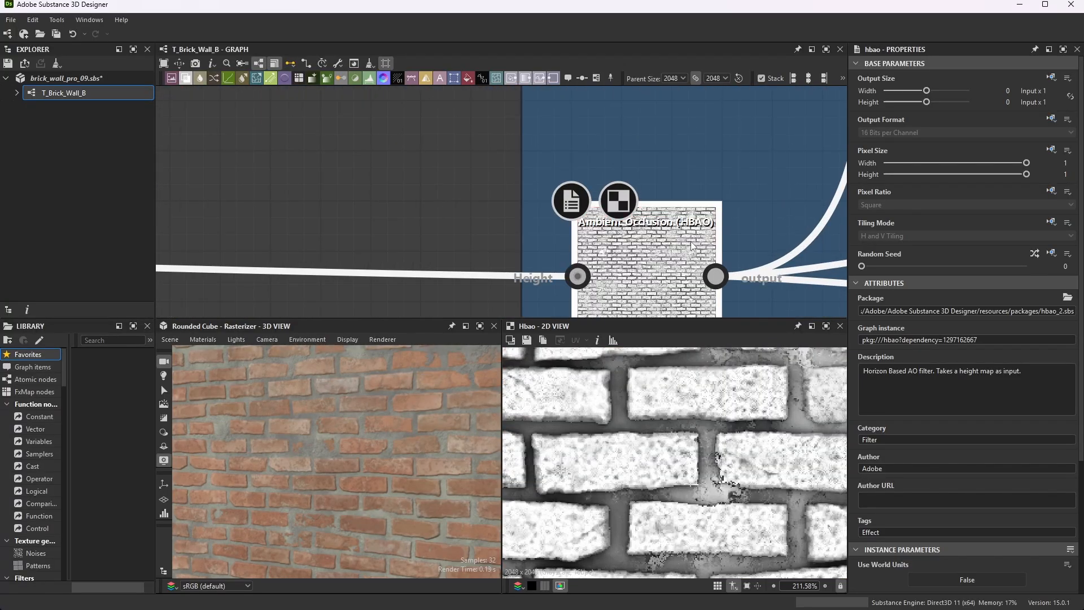
scroll(669, 229, down, 2)
scroll(661, 234, up, 3)
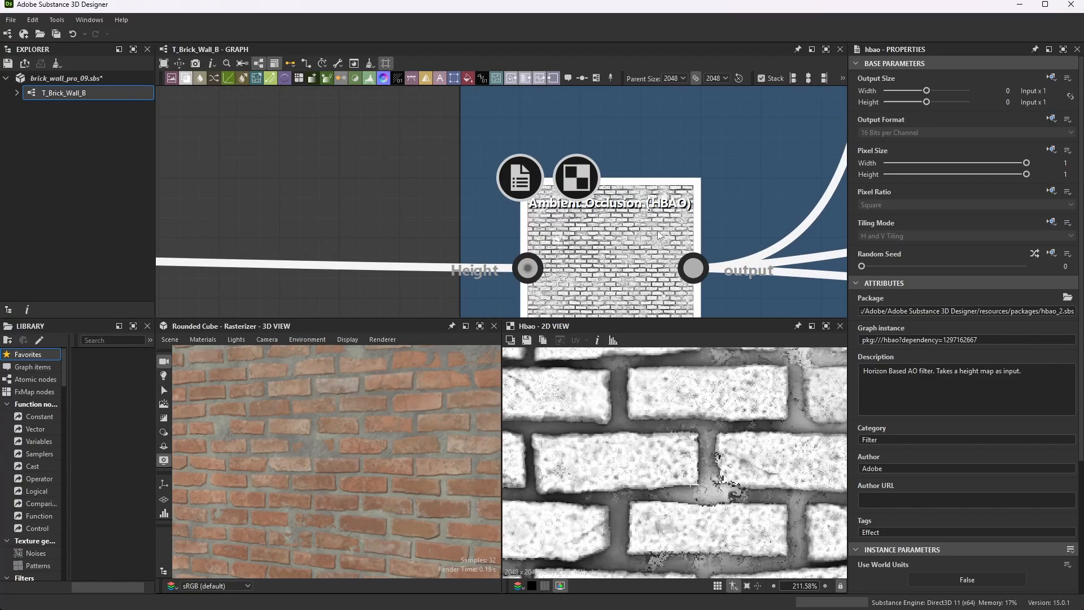
scroll(570, 208, down, 3)
scroll(614, 197, up, 1)
scroll(614, 198, down, 5)
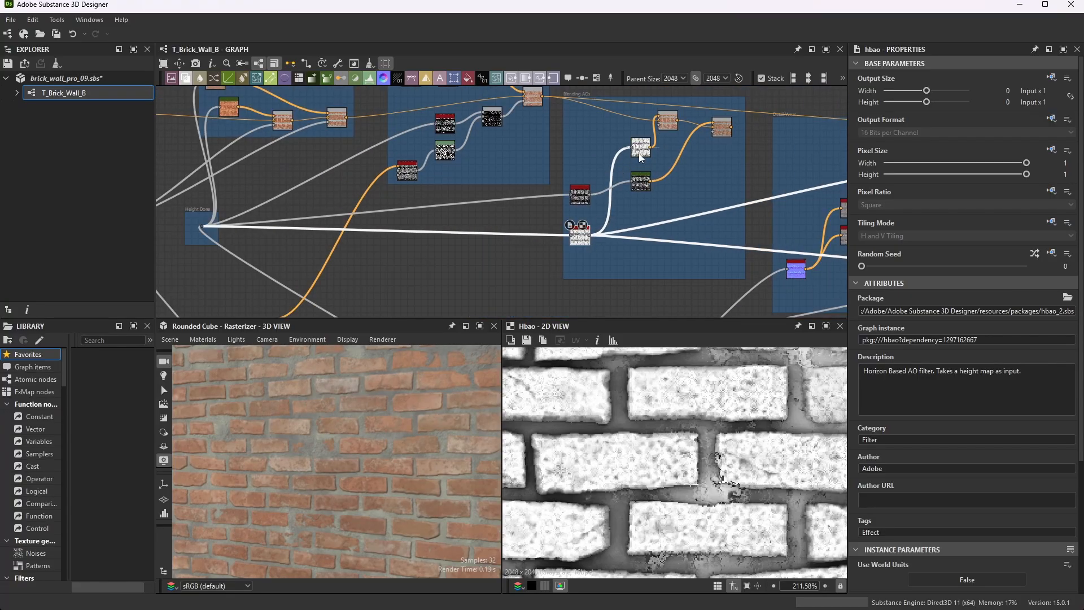
Inspect the output and colour gradient of the Gradient Map node fed by the Ambient Occlusion (HBAO) node
scroll(641, 157, up, 3)
click(641, 152)
scroll(610, 210, down, 2)
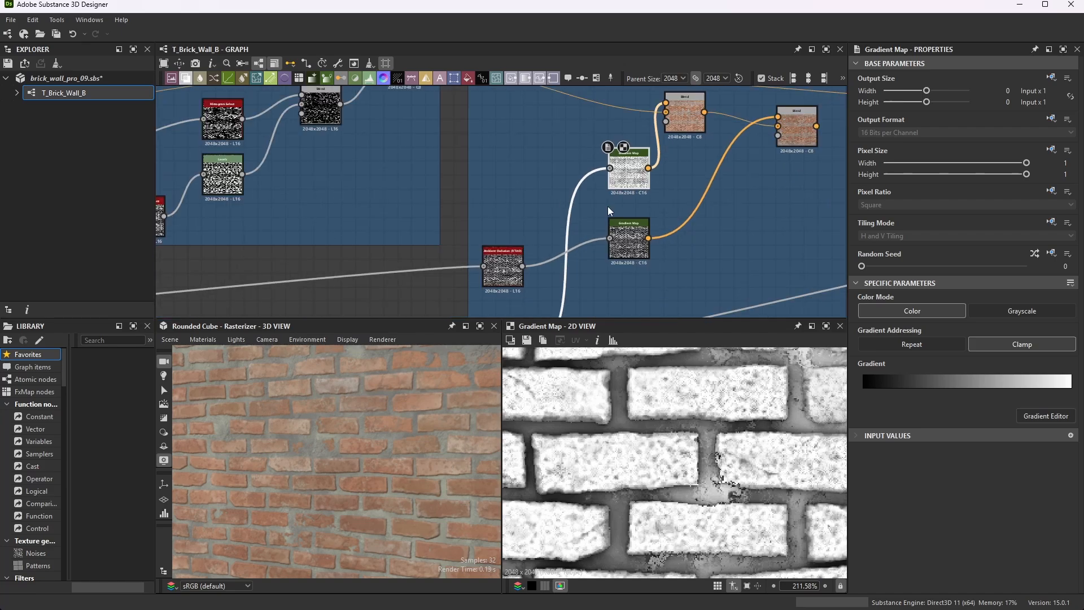
scroll(633, 162, up, 3)
scroll(625, 160, up, 1)
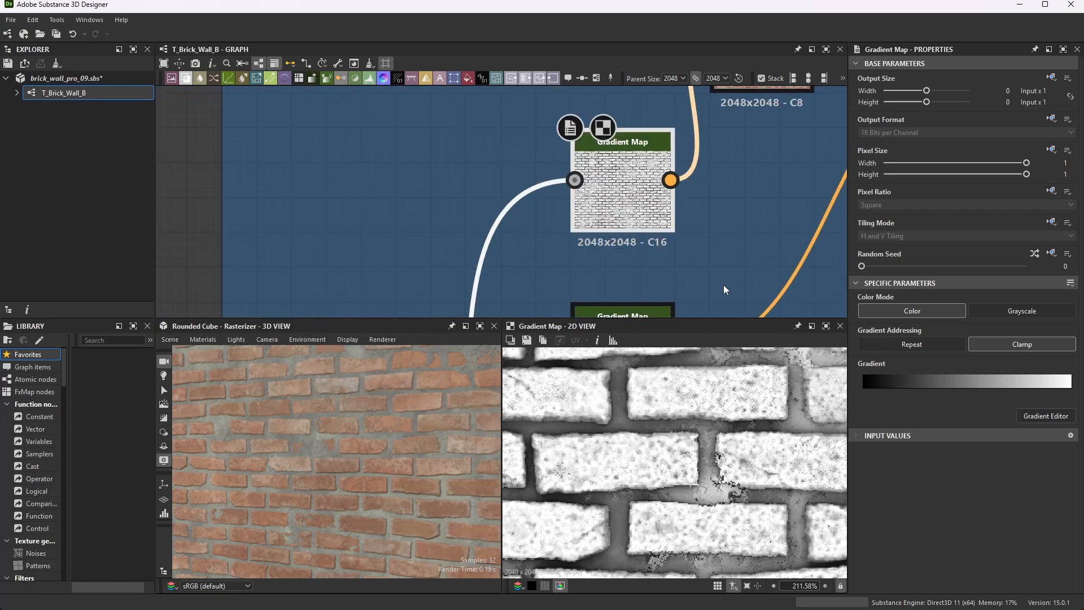
scroll(579, 186, down, 2)
scroll(579, 187, down, 4)
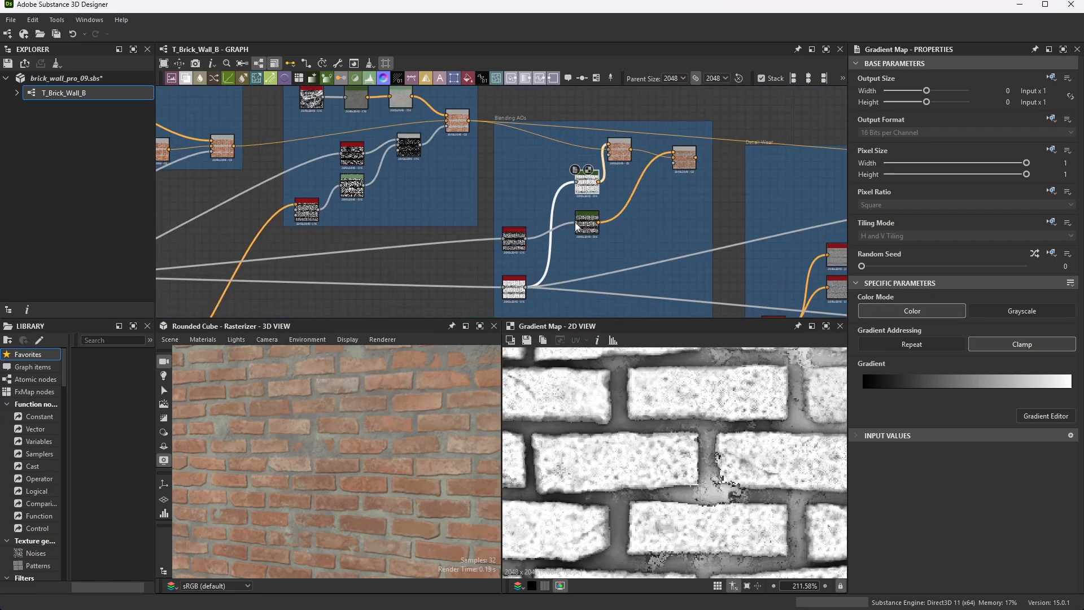
Check the opacity and blending mode of the first Blending AOs Blend, and compare its output with the Edge Wear result
scroll(567, 212, up, 3)
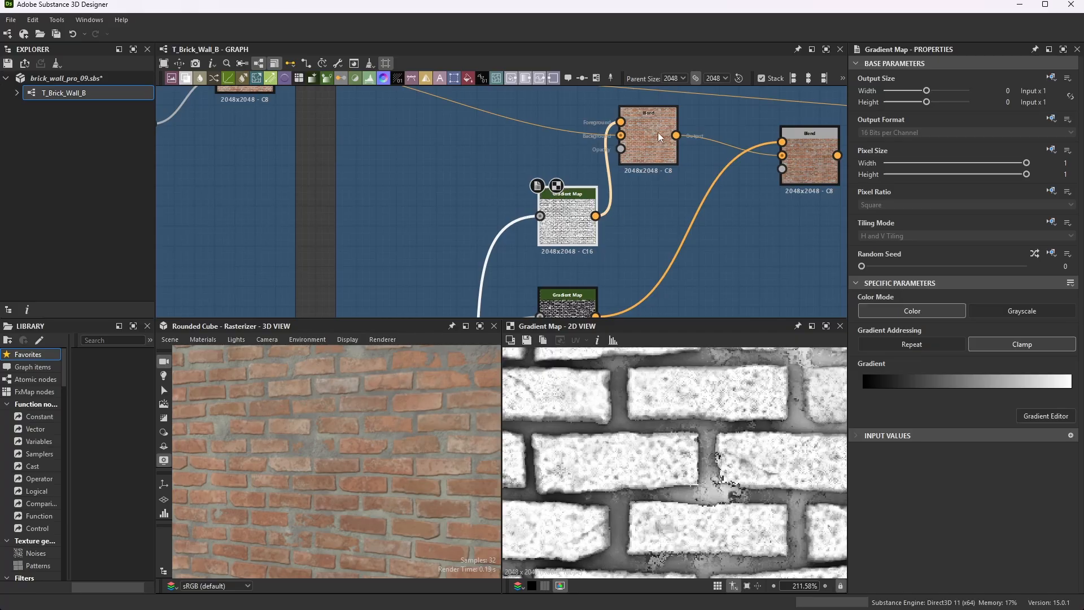
scroll(570, 213, down, 4)
scroll(626, 197, up, 3)
click(629, 192)
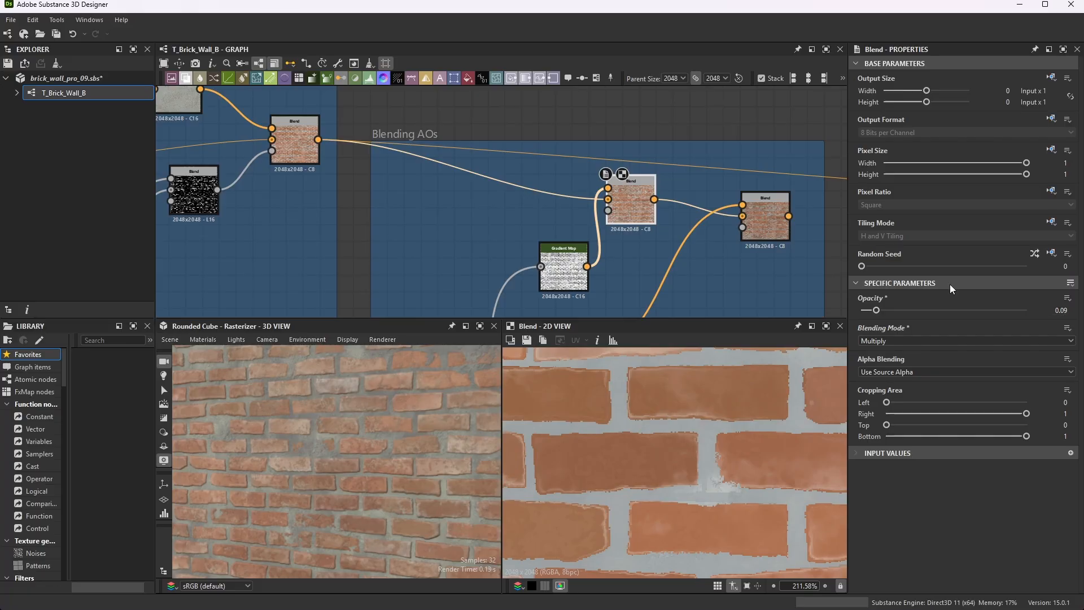
click(303, 144)
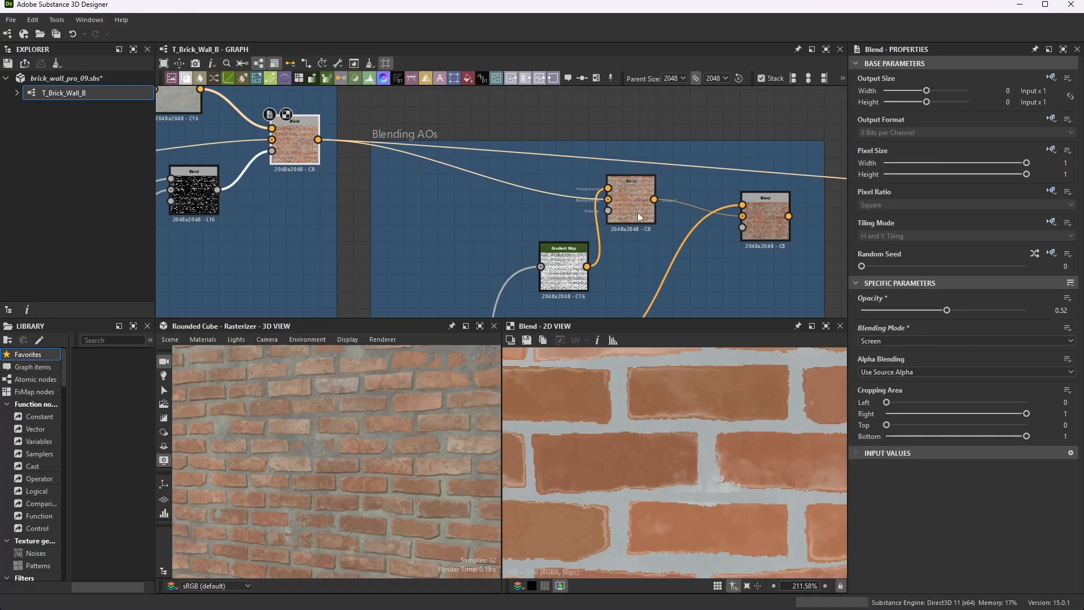
Compare the Edge Wear frame's final Blend output with the first Blend of the Blending AOs frame and review their connections
click(633, 209)
click(299, 145)
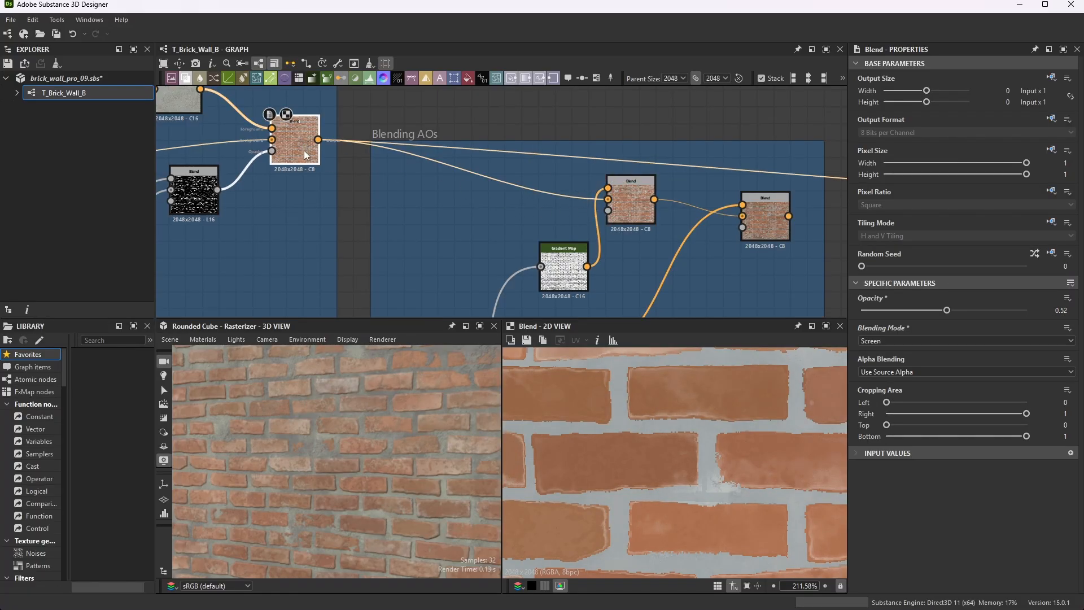
double_click(642, 207)
scroll(638, 206, down, 4)
middle_drag(640, 207, 603, 194)
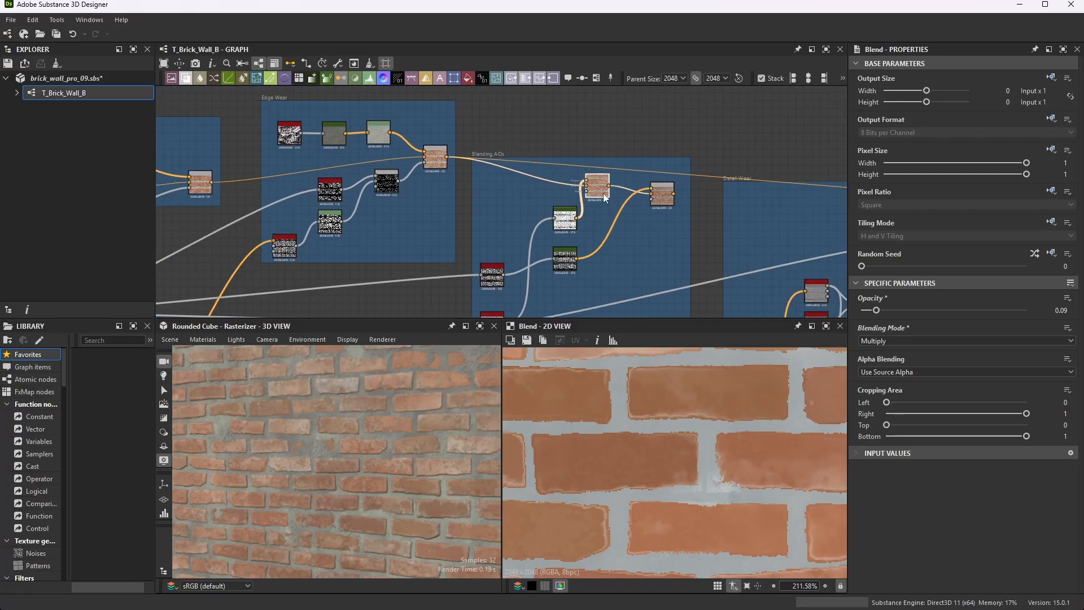
scroll(633, 207, up, 2)
scroll(547, 188, down, 3)
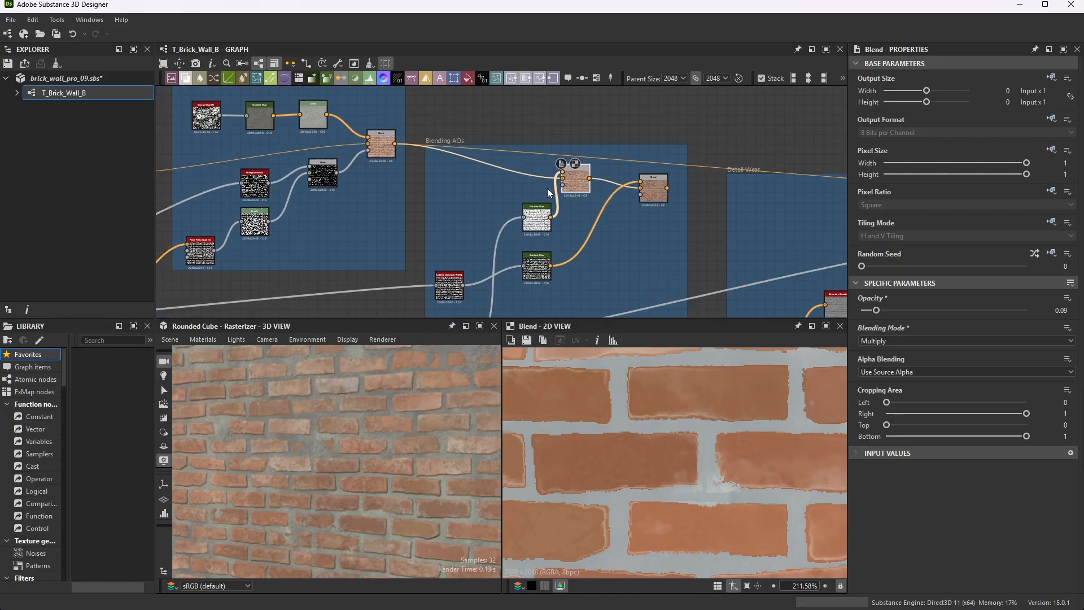
scroll(545, 233, up, 2)
scroll(566, 196, down, 4)
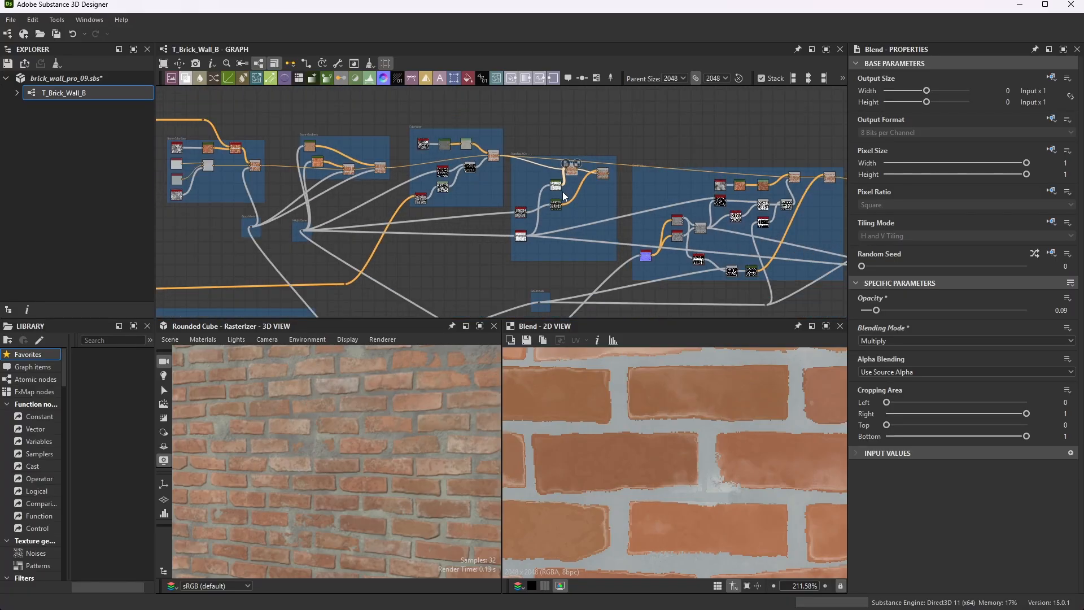
Trace the Height Done frame to the Ambient Occlusion (RTAO) node and view its output and its Gradient Map
scroll(288, 226, up, 7)
scroll(281, 238, down, 6)
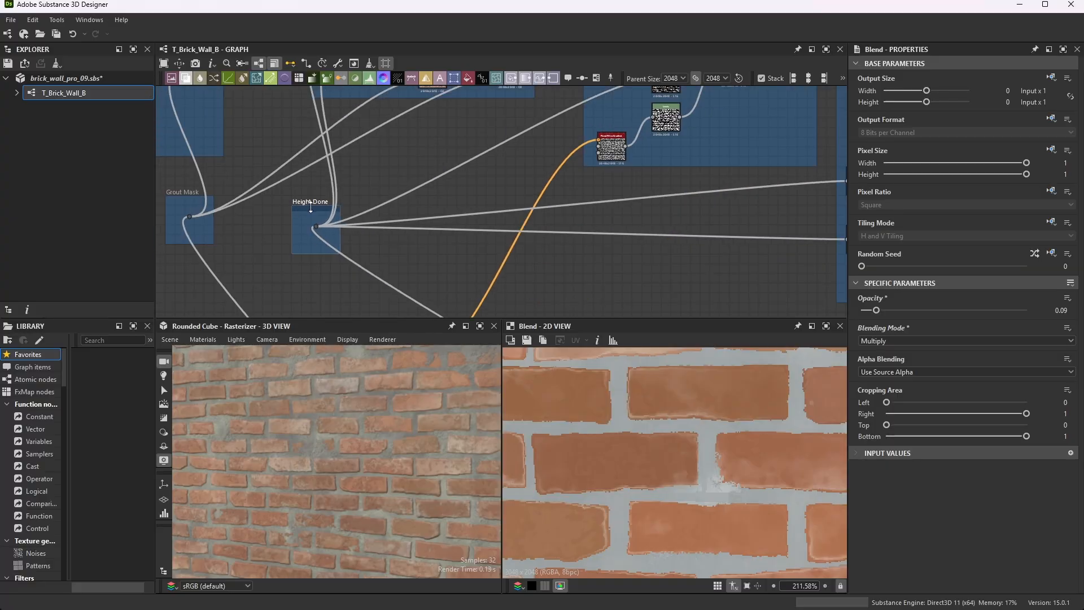
scroll(598, 192, up, 5)
scroll(565, 188, up, 3)
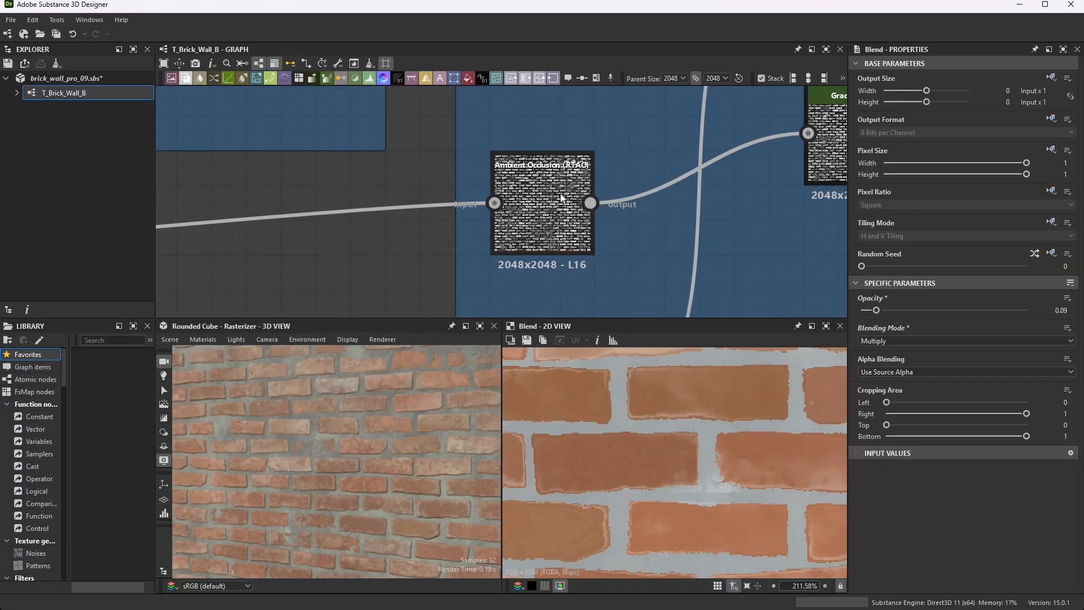
scroll(553, 186, up, 2)
double_click(553, 198)
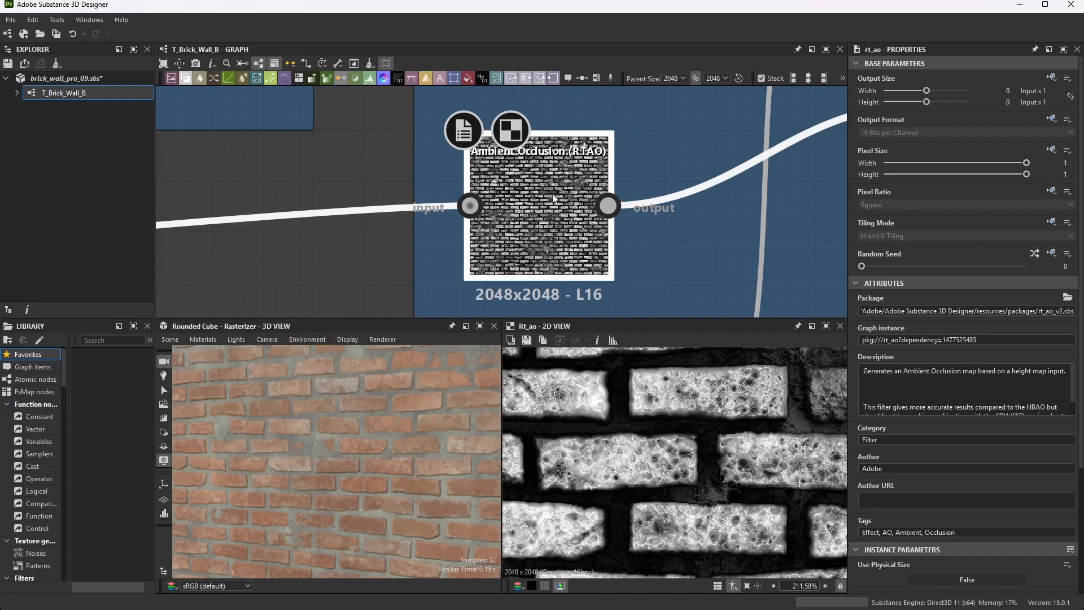
scroll(514, 204, down, 3)
scroll(589, 176, up, 2)
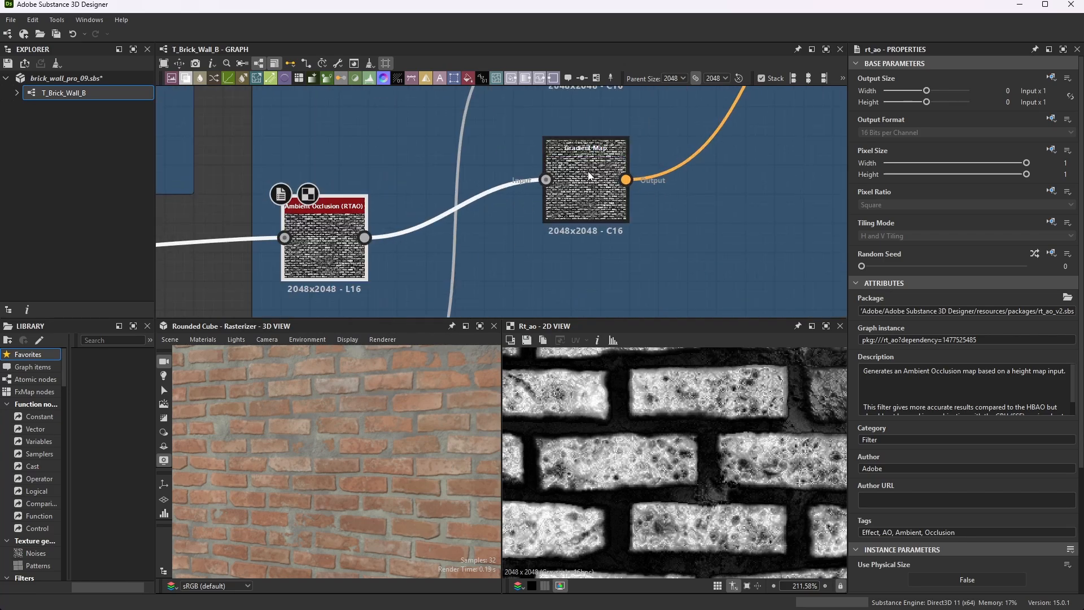
double_click(589, 176)
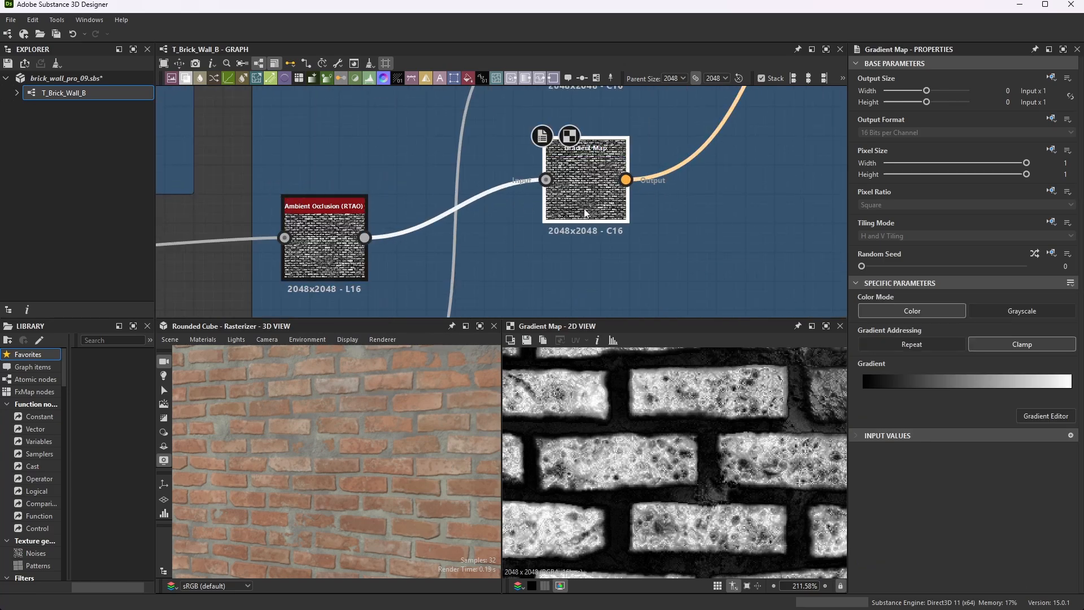
Check the second Blending AOs Blend's opacity and blending mode, and examine its output up close
scroll(586, 214, down, 4)
middle_drag(752, 93, 686, 144)
scroll(686, 135, up, 5)
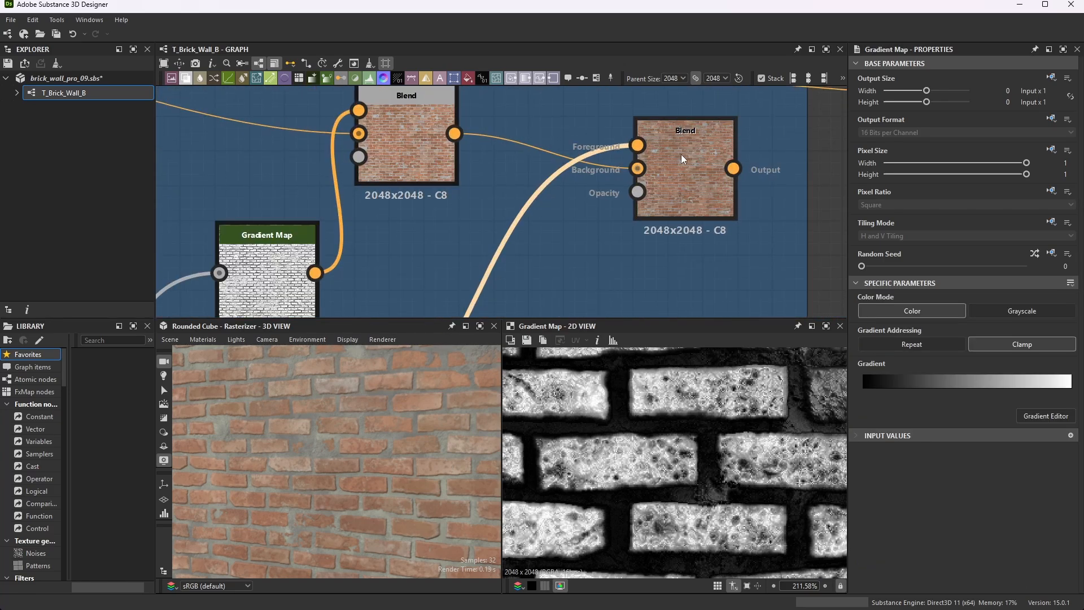
double_click(699, 168)
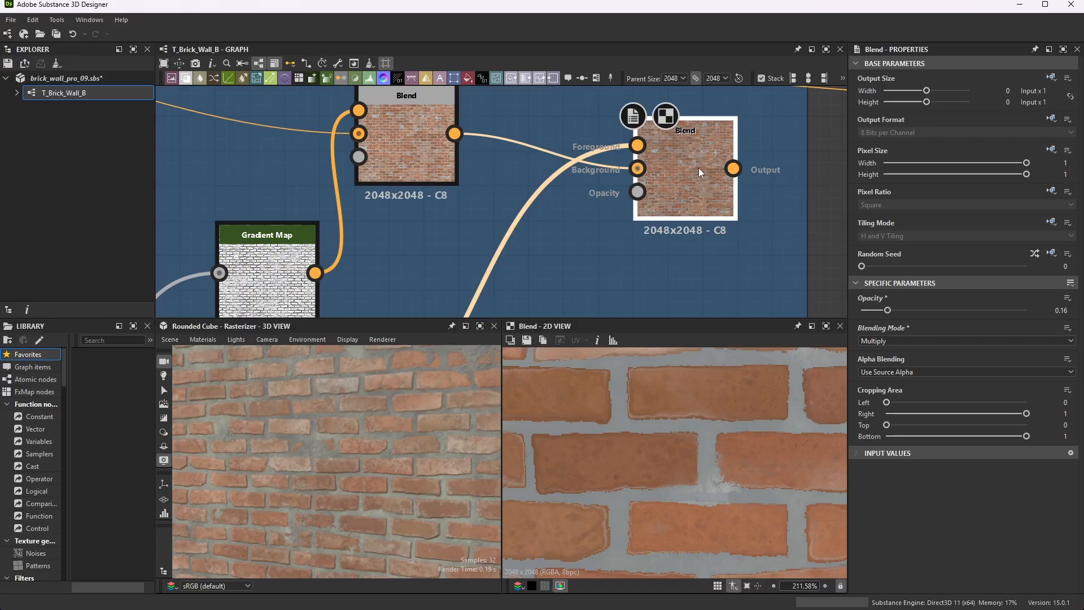
scroll(638, 459, up, 4)
scroll(649, 451, up, 3)
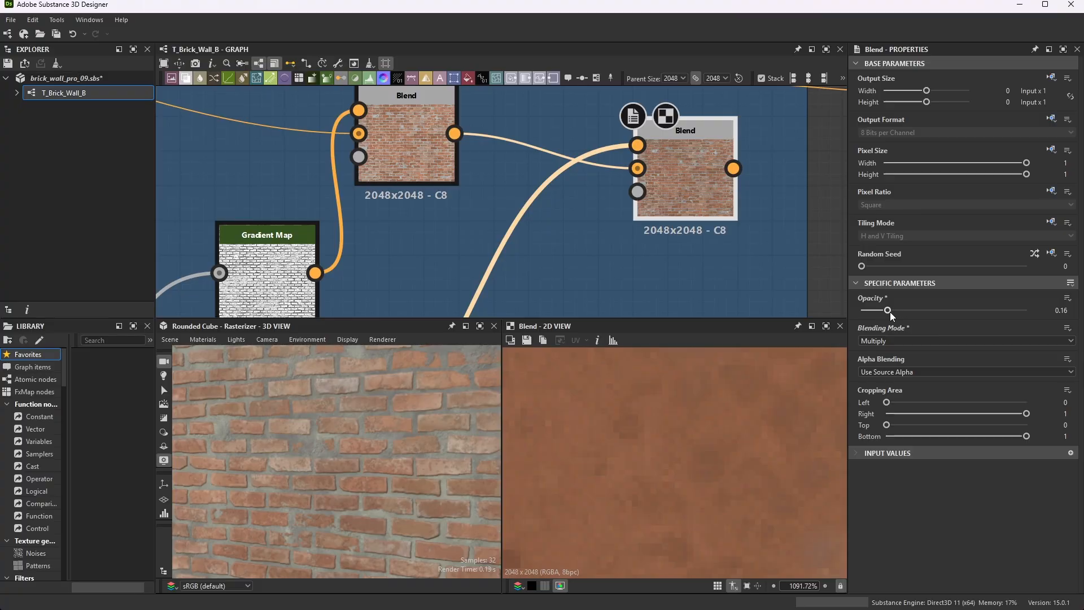
Set the second Blending AOs Blend's opacity to 0.06 and check the bricks in the 2D output
scroll(518, 207, down, 4)
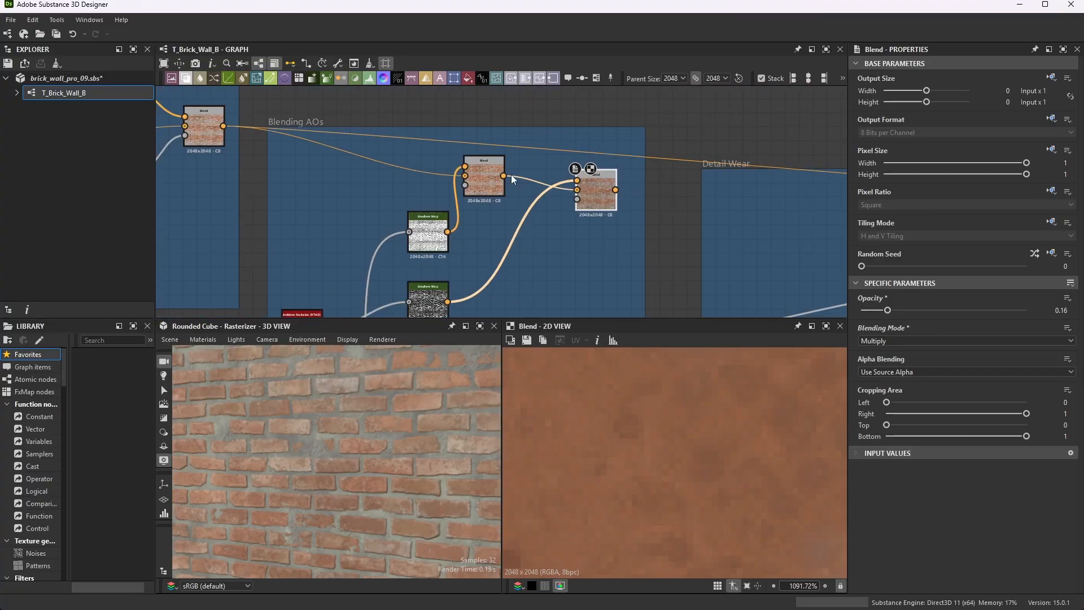
scroll(609, 166, up, 6)
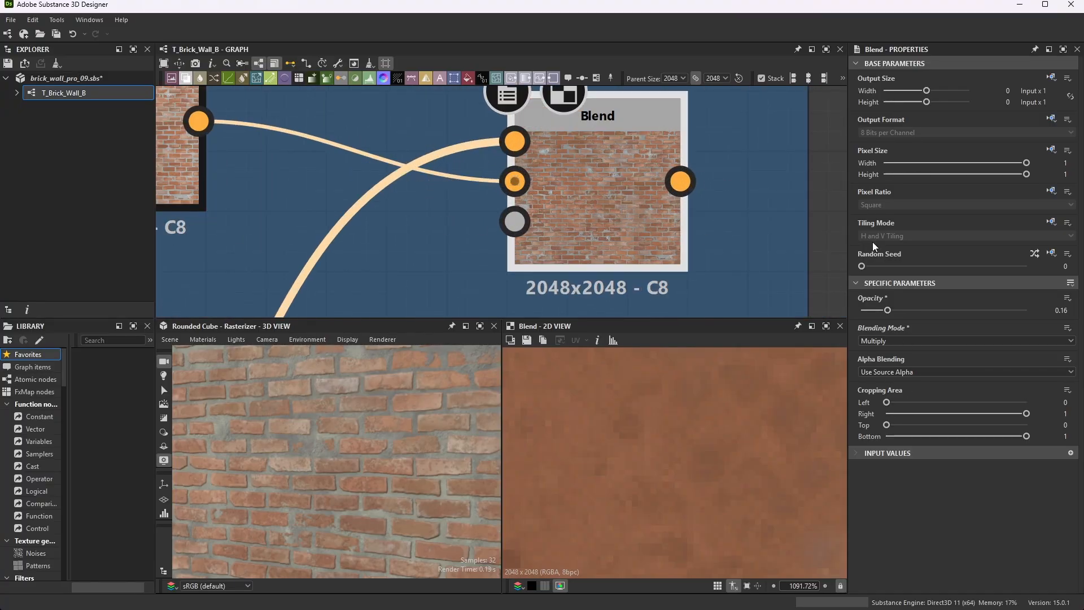
drag(889, 309, 877, 311)
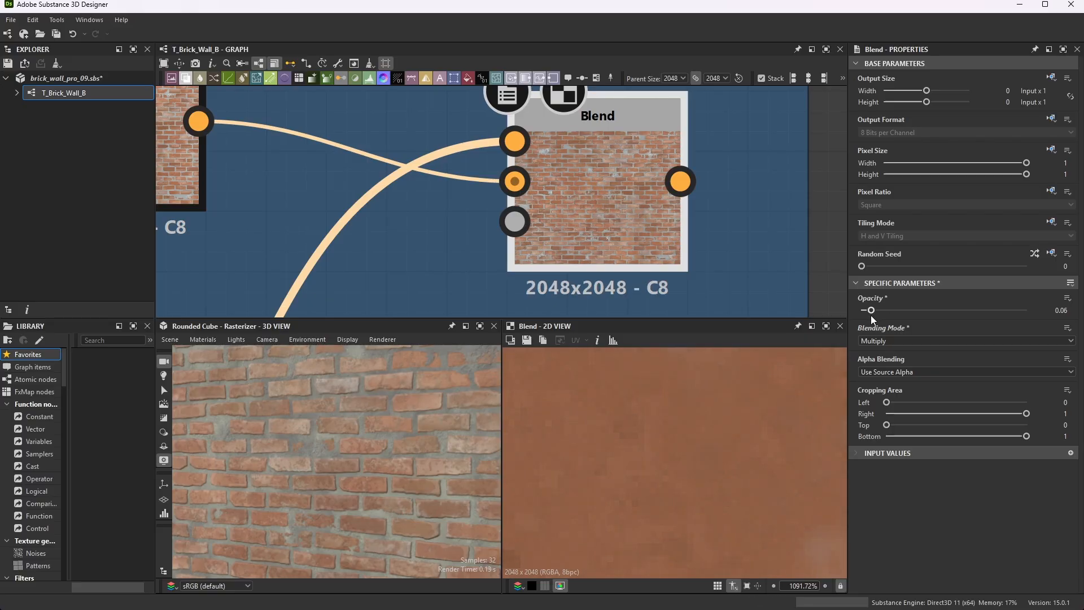
drag(871, 315, 870, 316)
scroll(669, 426, down, 4)
scroll(663, 443, up, 4)
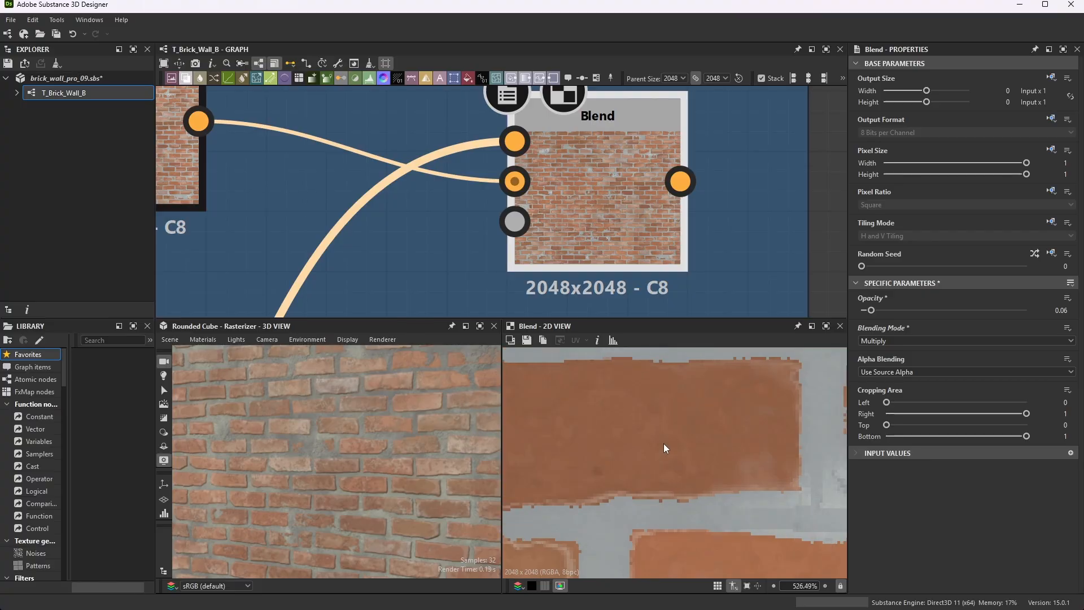
scroll(638, 456, down, 2)
scroll(707, 446, up, 2)
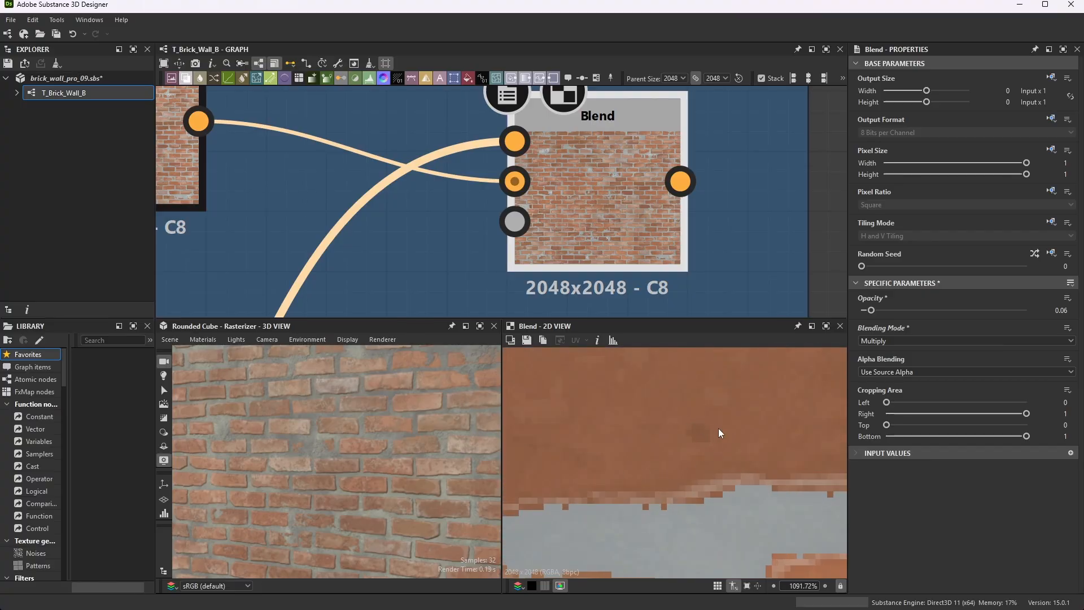
scroll(719, 428, down, 6)
scroll(721, 424, up, 1)
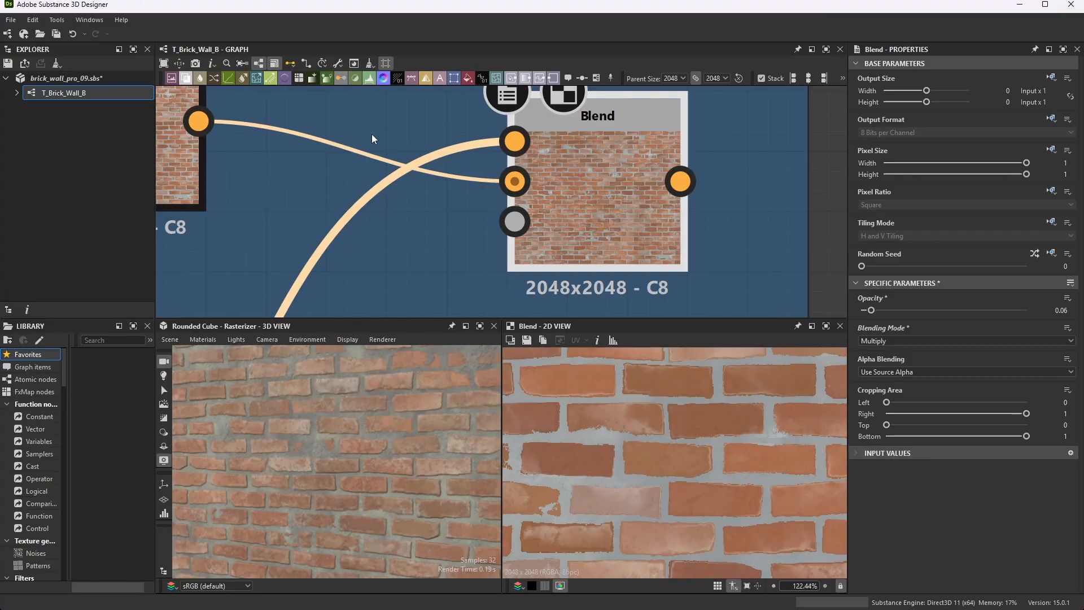
Set the opacity of the first Blend in the Blending AOs frame to 0.06
scroll(316, 152, down, 3)
scroll(249, 178, up, 4)
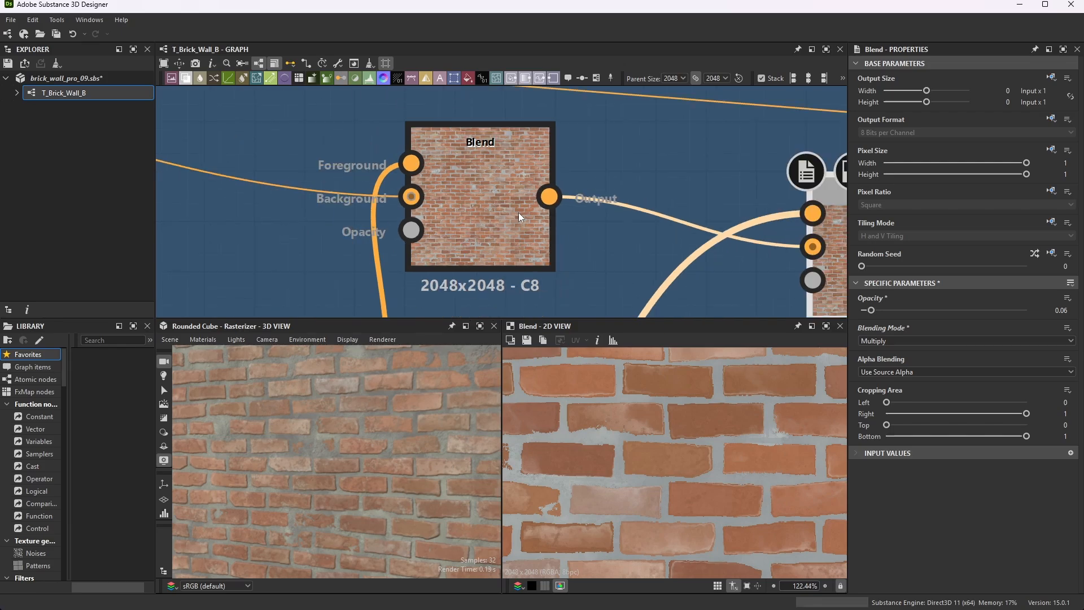
scroll(520, 217, down, 2)
click(516, 159)
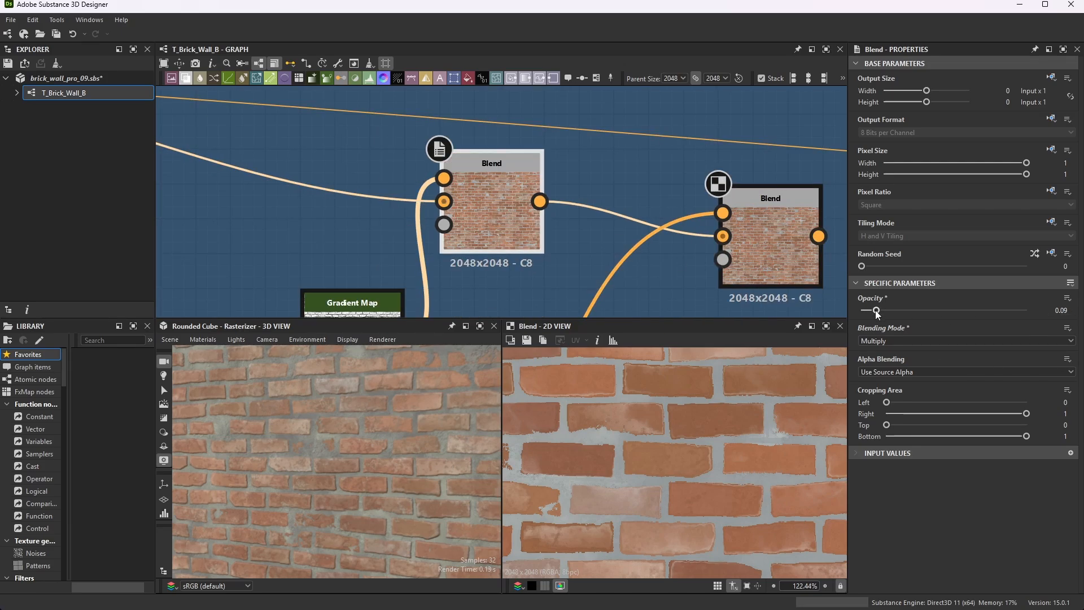
drag(877, 314, 874, 316)
scroll(538, 221, down, 3)
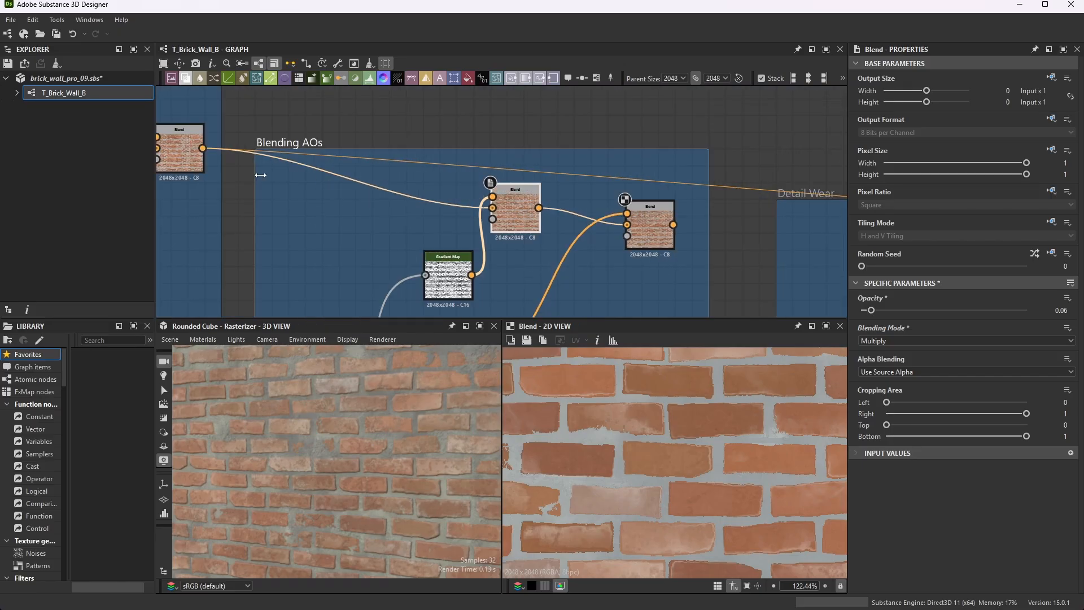
Compare the Edge Wear result with the outputs of both Blend nodes in the Blending AOs frame
click(193, 151)
click(517, 221)
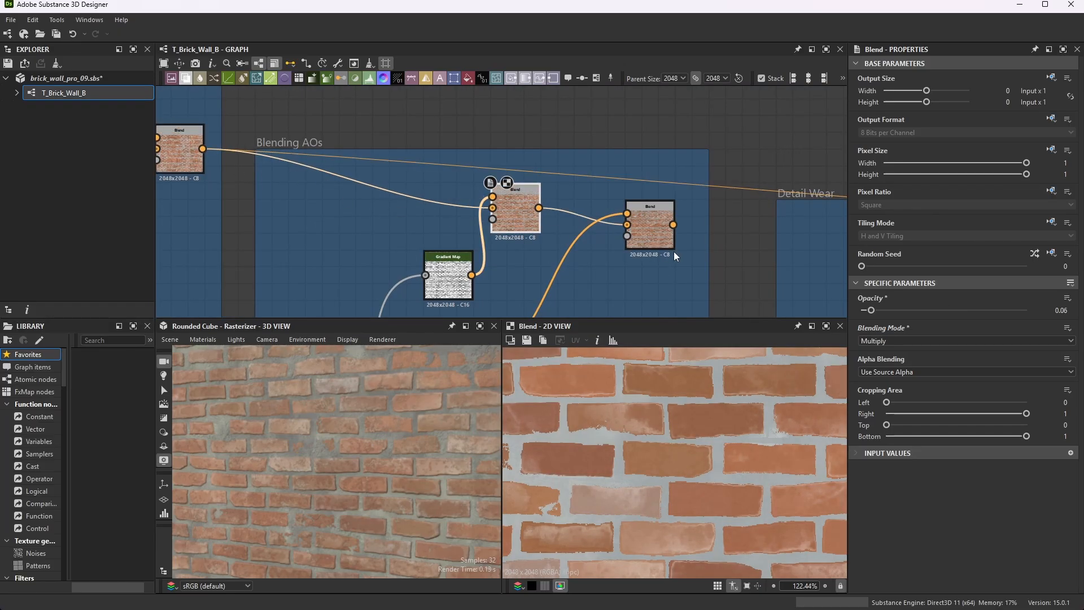
click(657, 236)
scroll(726, 419, up, 5)
scroll(455, 219, down, 8)
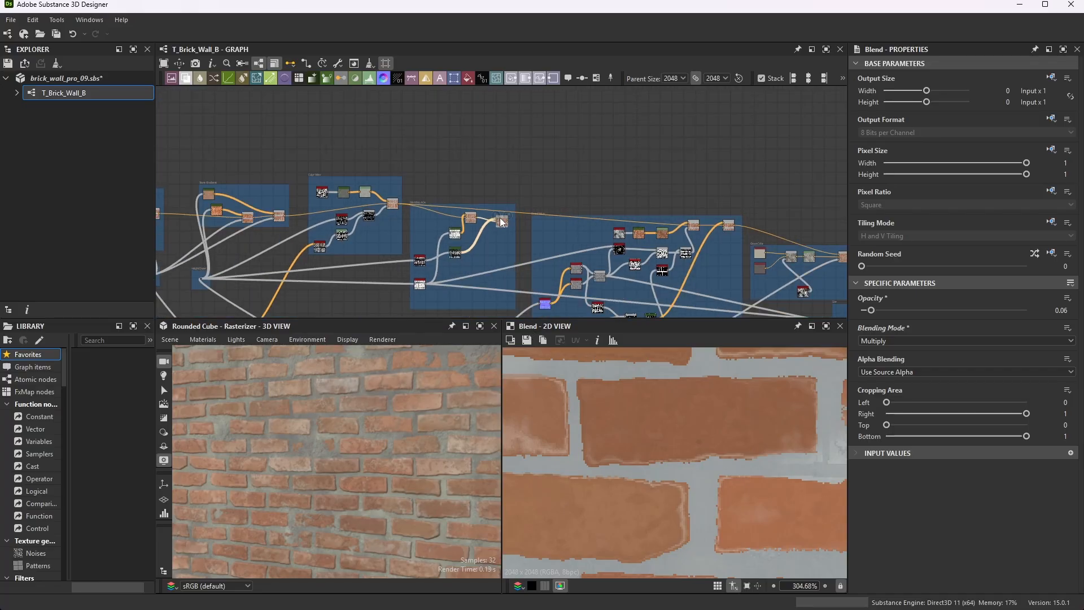
Trace the Ambient Occlusion and Gradient Map nodes into the Blending AOs frame and view the first Blend's output
scroll(641, 247, up, 2)
scroll(689, 198, up, 2)
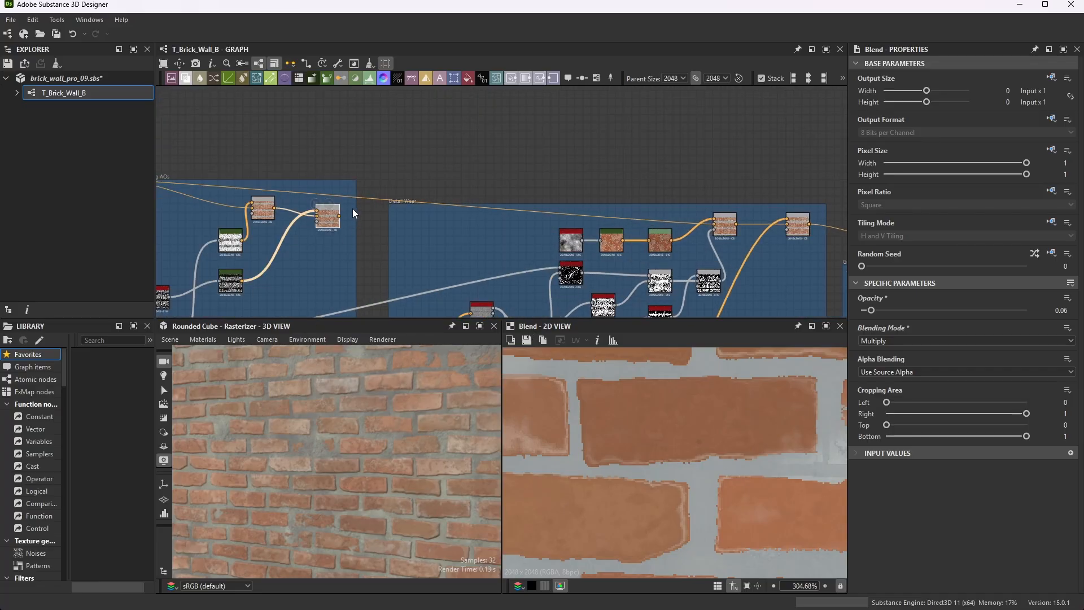
scroll(364, 184, down, 4)
scroll(304, 235, up, 4)
scroll(339, 240, down, 3)
scroll(285, 253, up, 5)
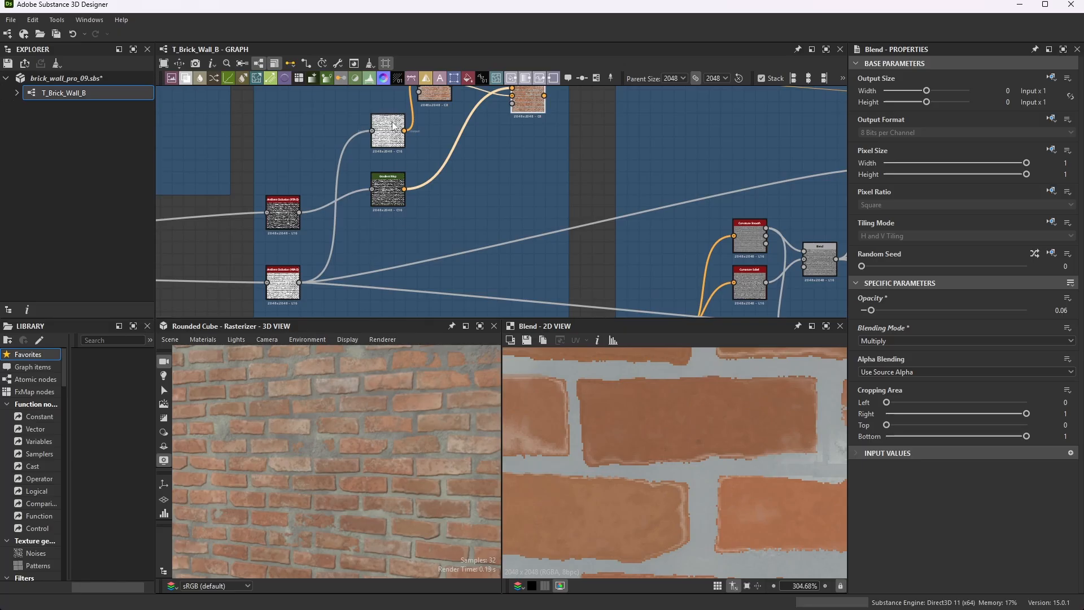
scroll(405, 209, down, 3)
scroll(426, 124, up, 5)
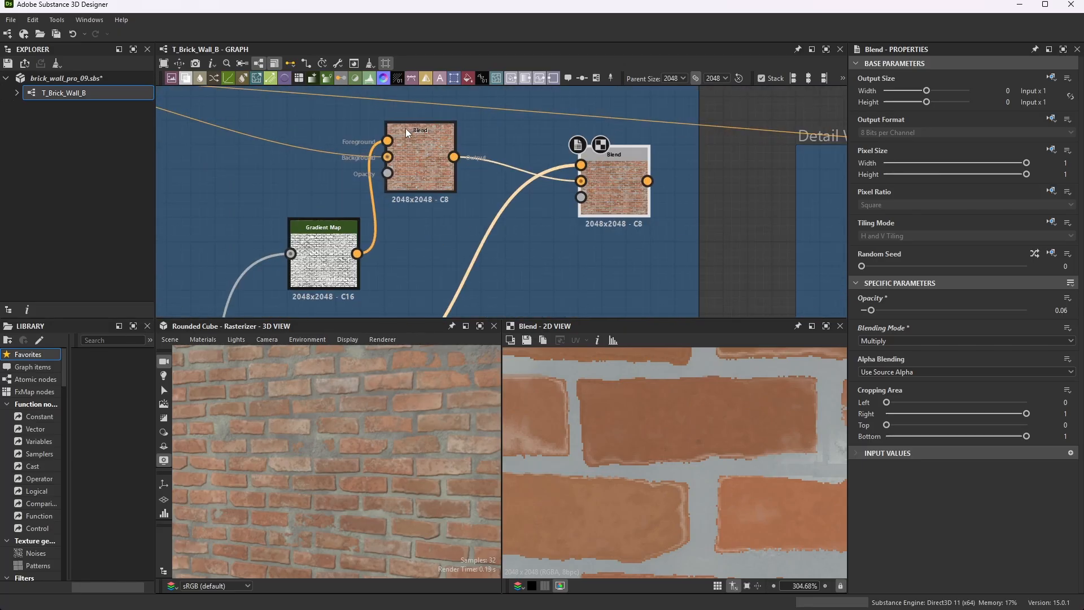
click(444, 160)
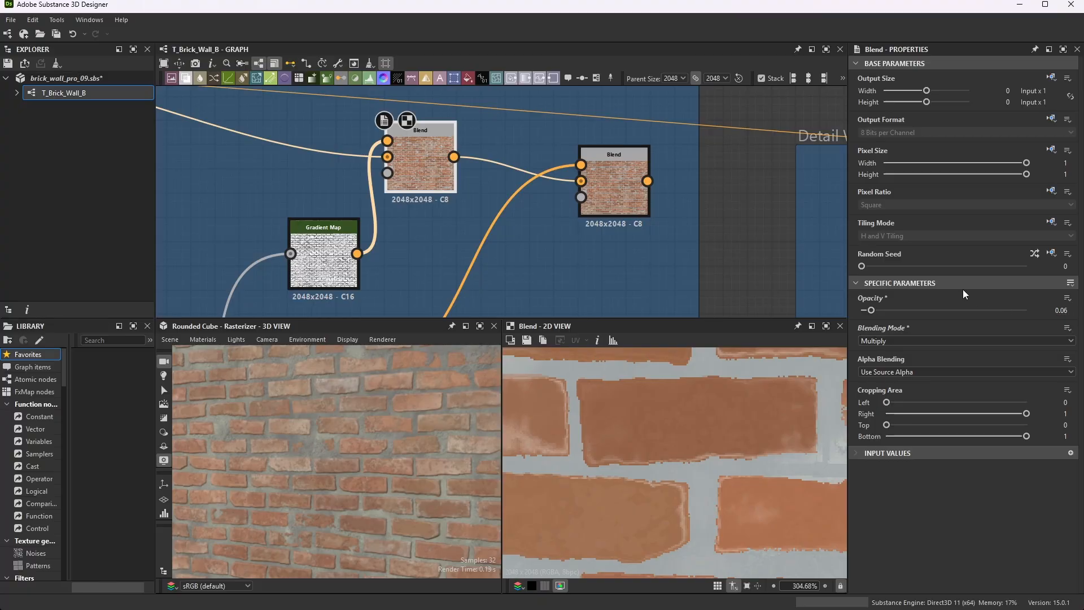
View the Gradient Map fed by Ambient Occlusion (RTAO), and check the second Blending AOs Blend's output and opacity
scroll(600, 198, down, 6)
scroll(519, 252, up, 4)
double_click(512, 261)
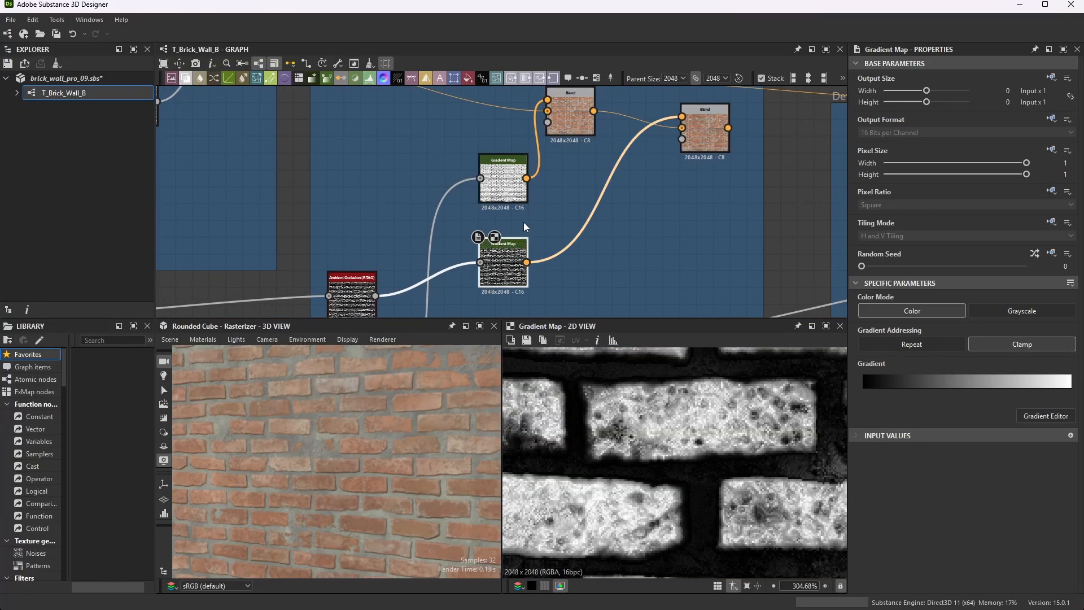
double_click(710, 129)
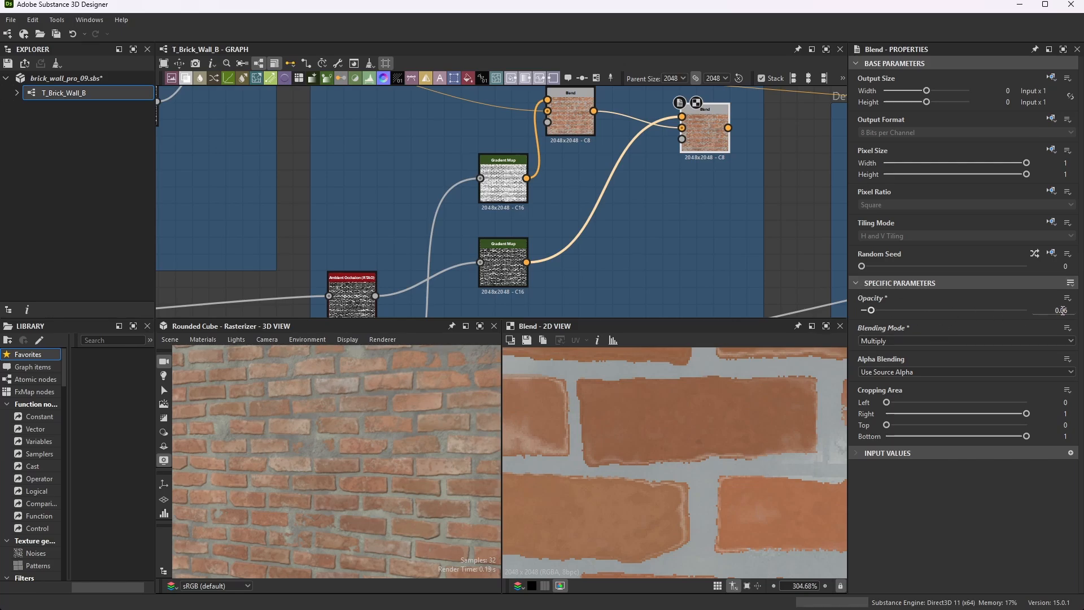
Connect the second Blending AOs Blend's output to the Detail Wear frame's first colour Blend, replacing the link from Edge Wear
scroll(512, 211, down, 3)
middle_drag(774, 149, 650, 156)
scroll(650, 156, down, 4)
scroll(588, 133, up, 1)
middle_drag(584, 134, 493, 131)
scroll(707, 146, up, 1)
scroll(535, 161, up, 1)
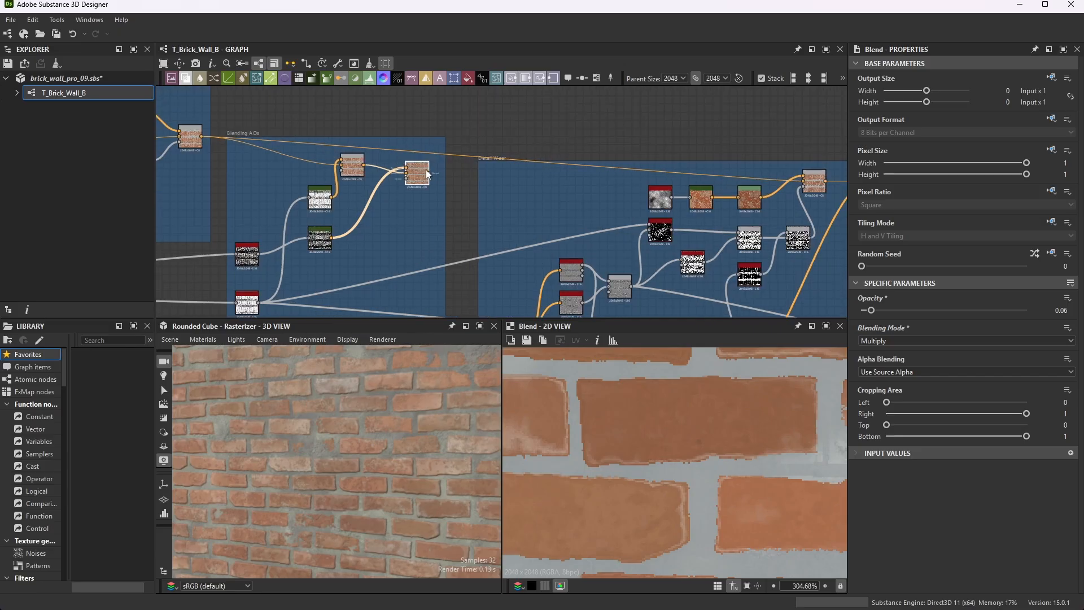
drag(739, 182, 805, 181)
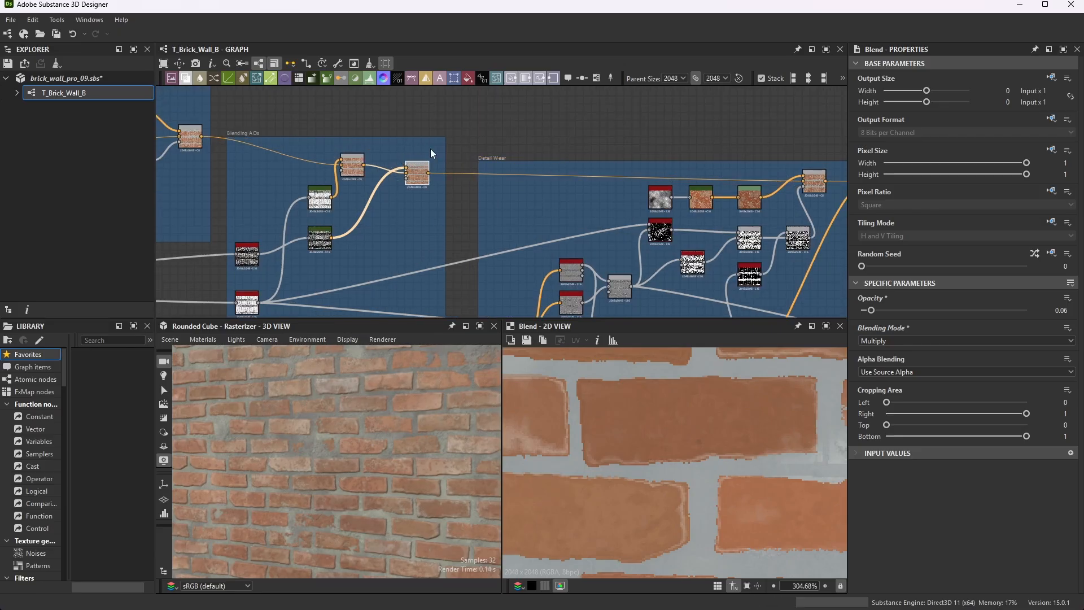
Examine the brick wall's updated colour in 3D, up close and from several angles
scroll(542, 111, down, 3)
scroll(376, 164, up, 1)
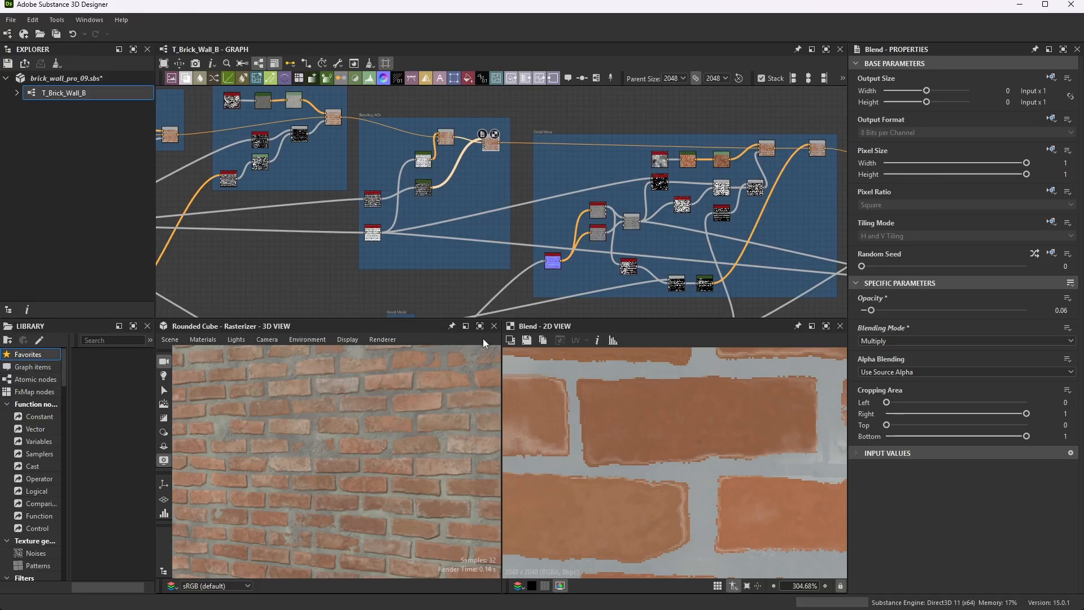
scroll(453, 404, down, 3)
drag(453, 403, 445, 414)
scroll(387, 443, up, 8)
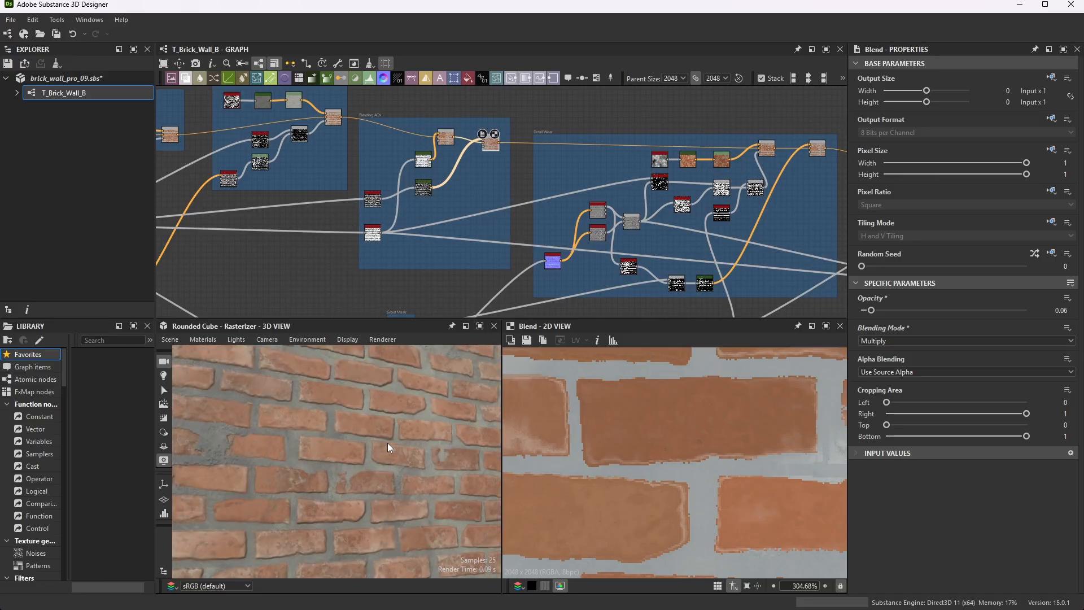
scroll(384, 446, down, 8)
drag(405, 456, 355, 449)
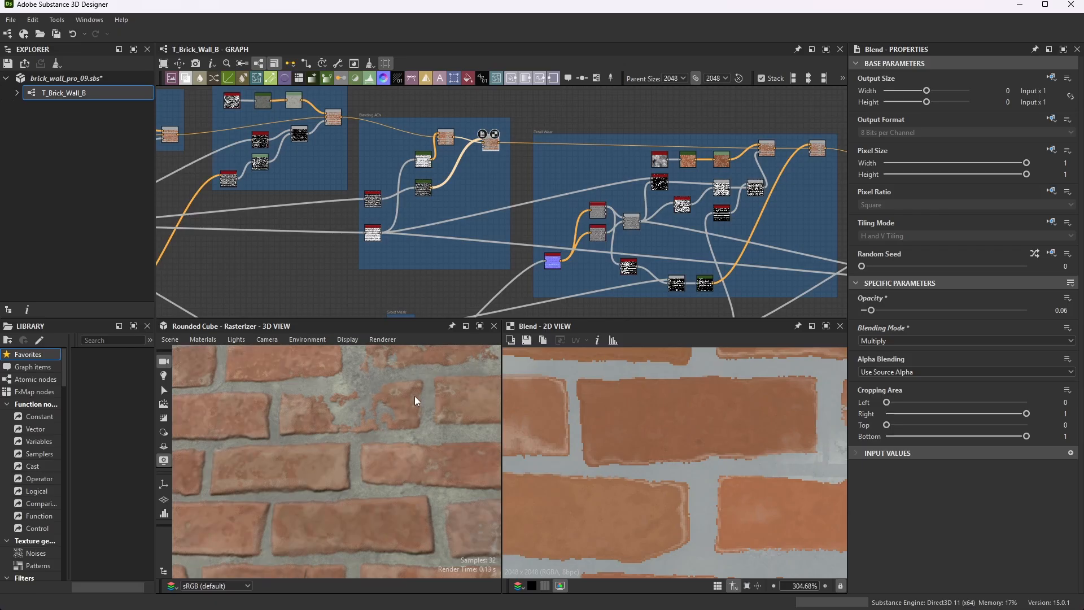
drag(415, 395, 402, 421)
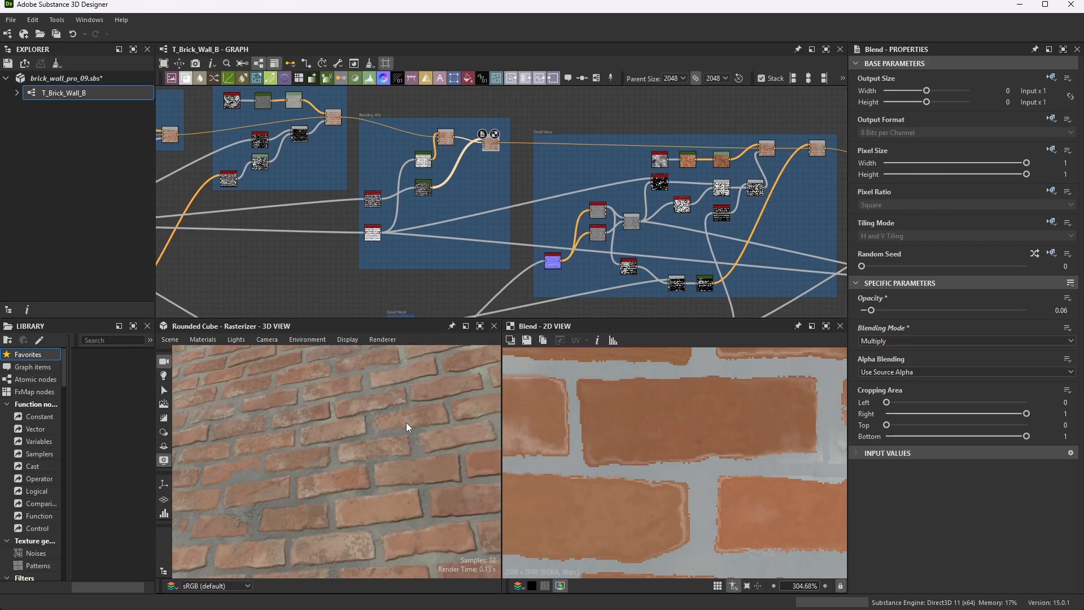
Save the brick_wall_pro_09.sbs package with the rewired base colour graph
scroll(479, 167, down, 2)
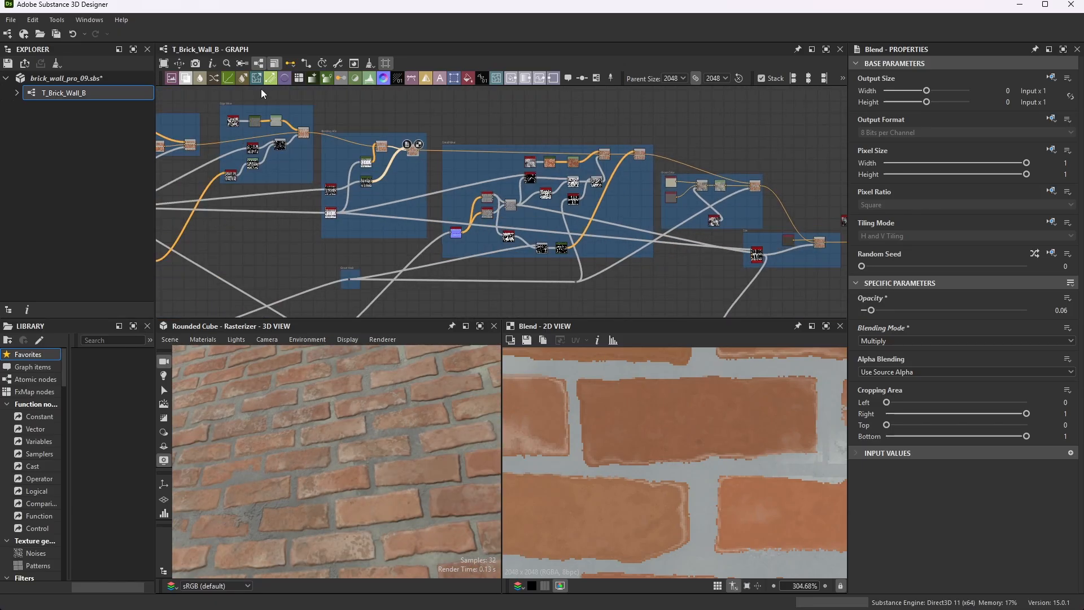
click(10, 21)
click(56, 89)
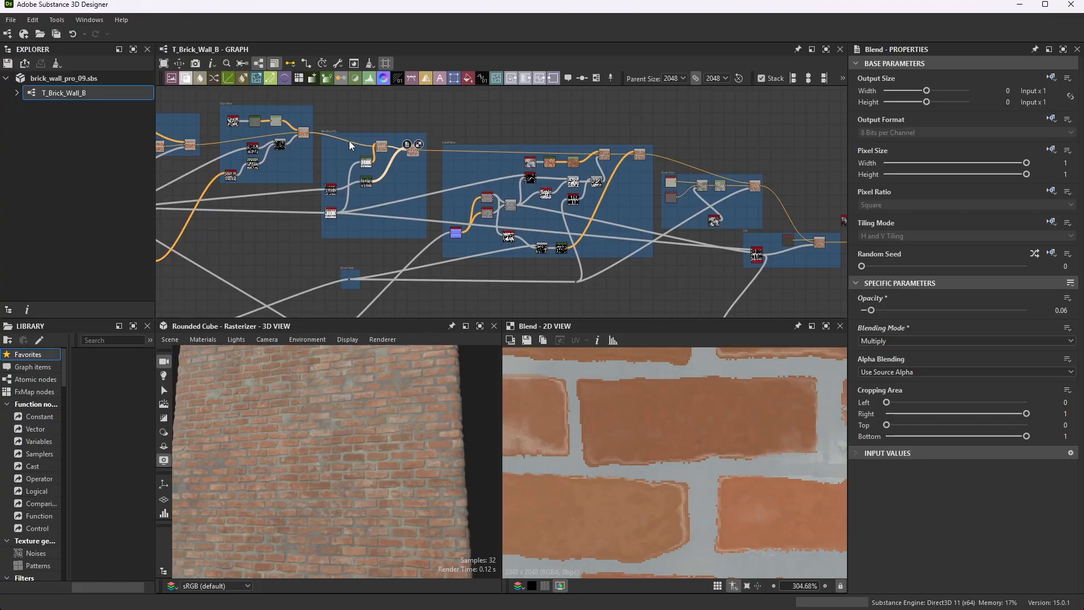
Survey the base colour chain from the Blending AOs frame through to the Detail Wear frame
scroll(308, 109, up, 5)
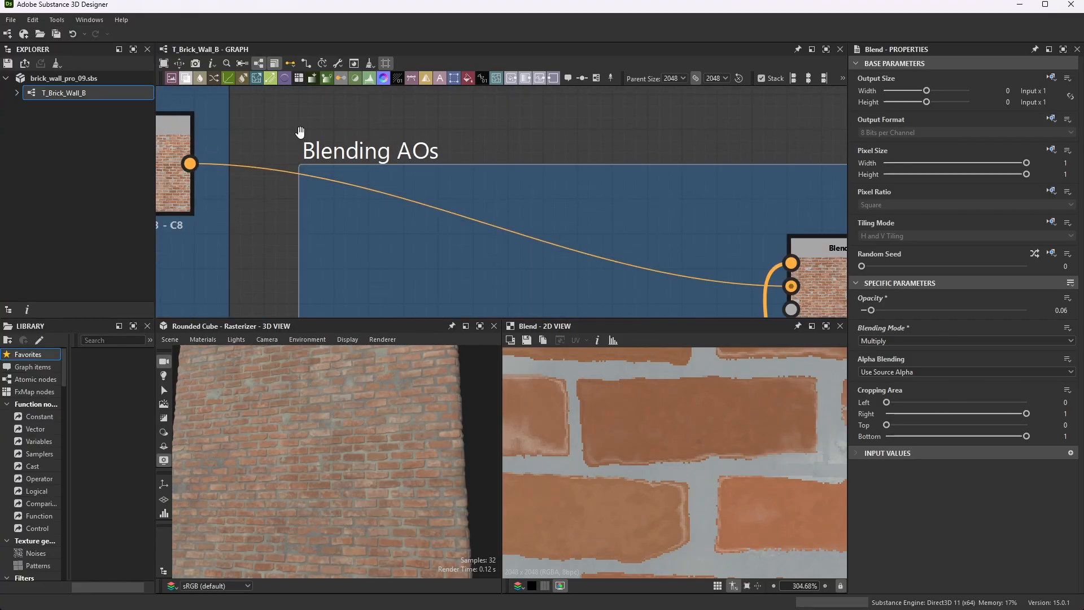
scroll(431, 150, down, 6)
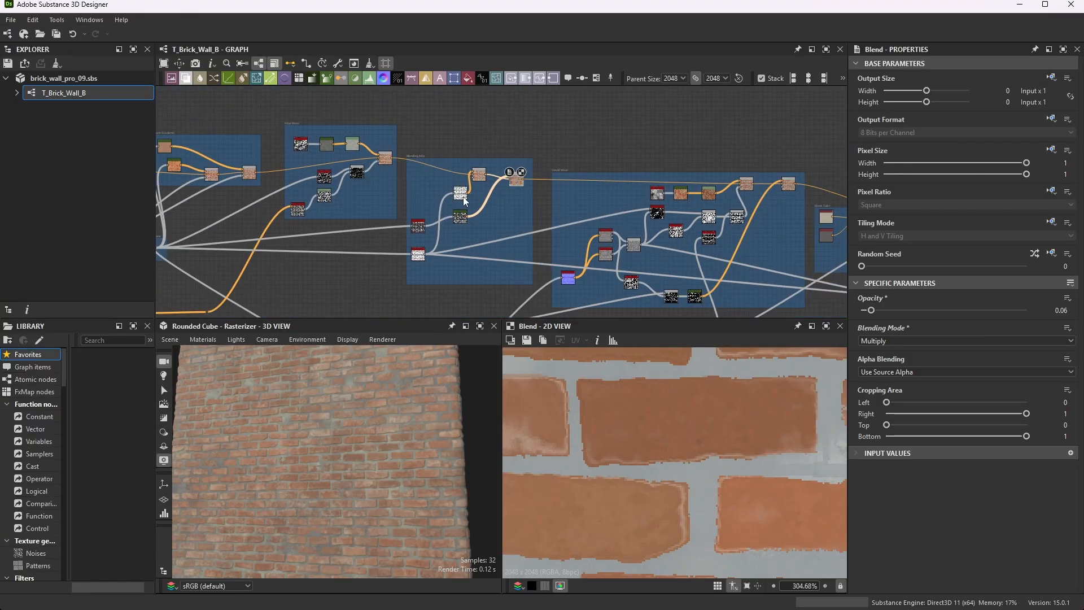
scroll(531, 211, down, 2)
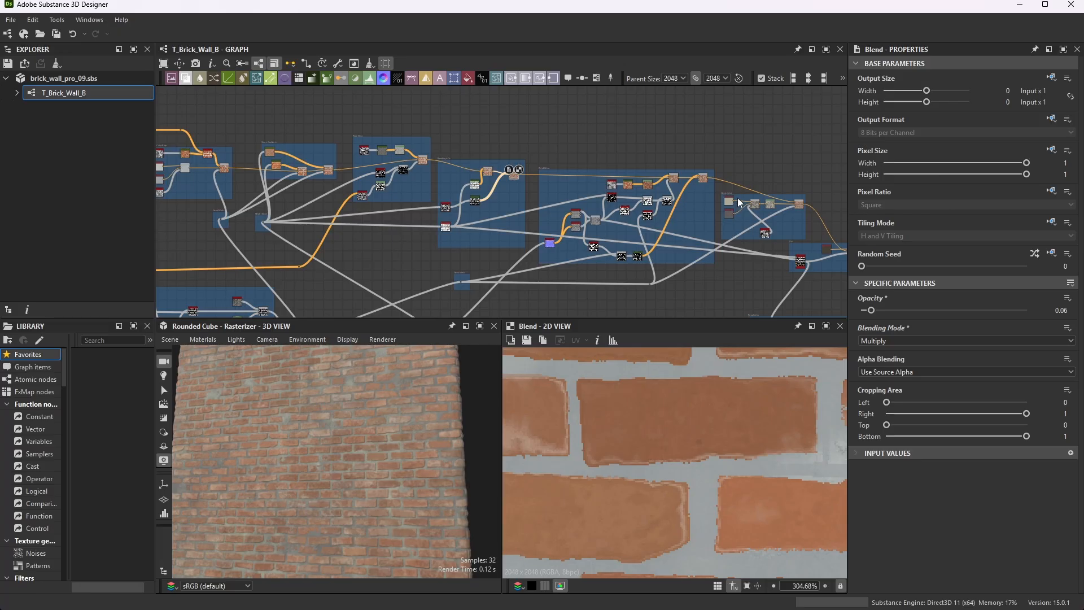
scroll(655, 169, down, 2)
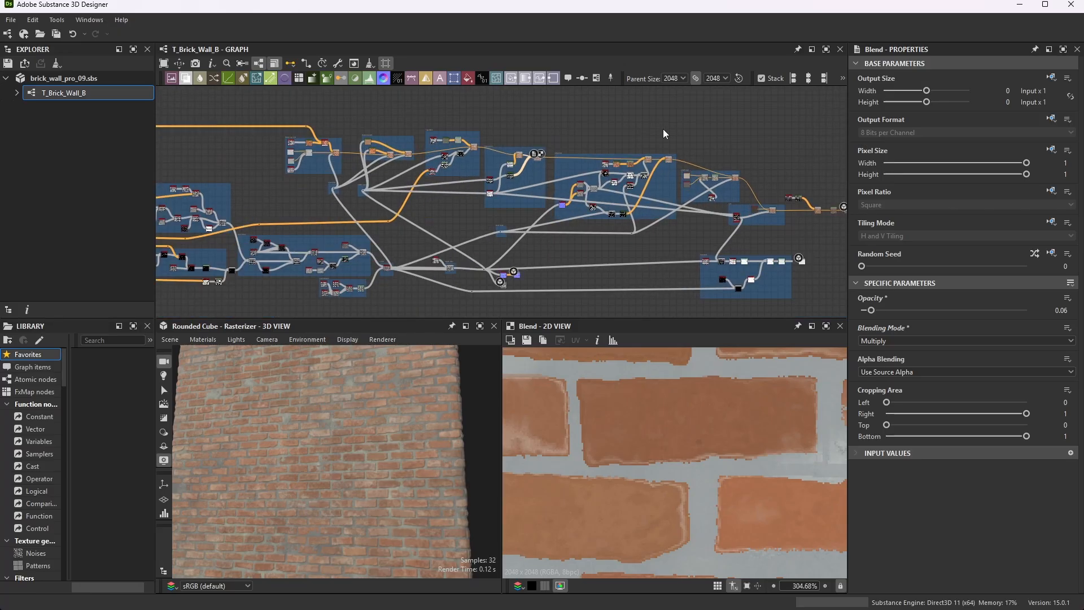
scroll(443, 204, up, 6)
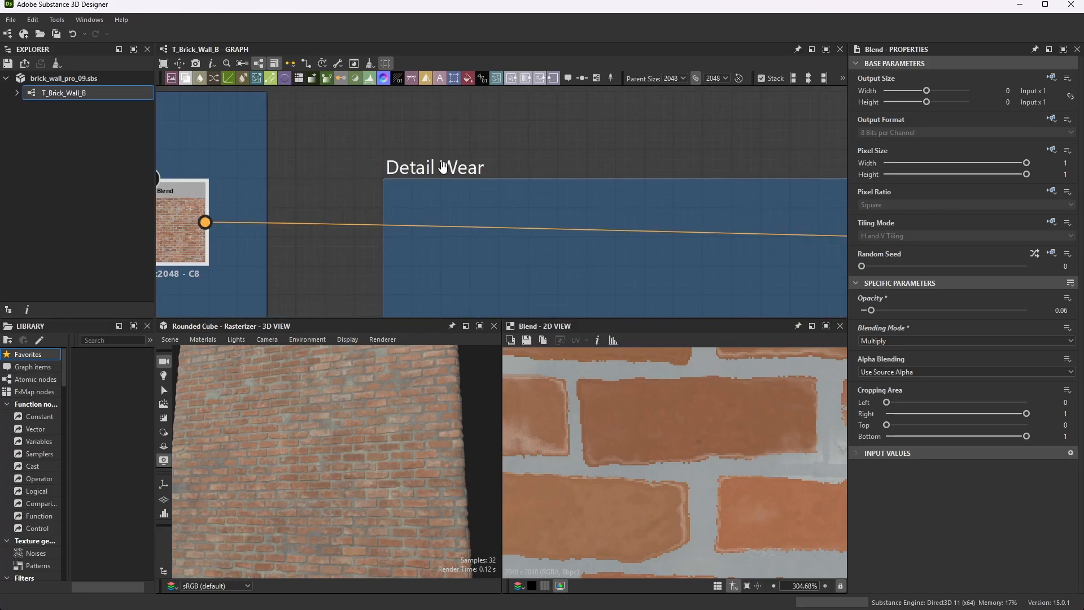
scroll(373, 141, down, 4)
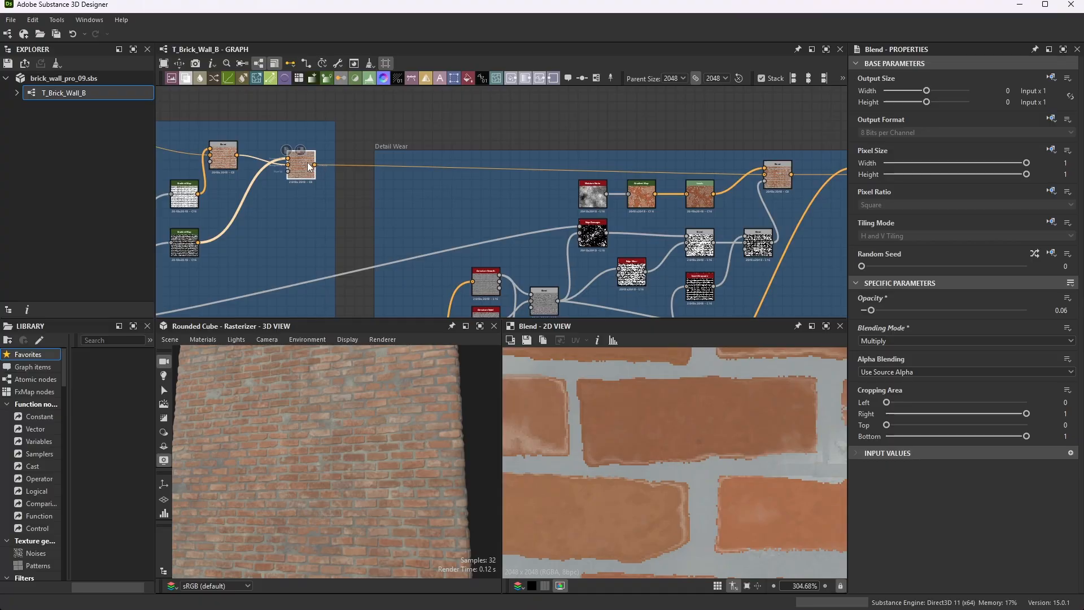
scroll(734, 170, down, 3)
scroll(725, 134, up, 3)
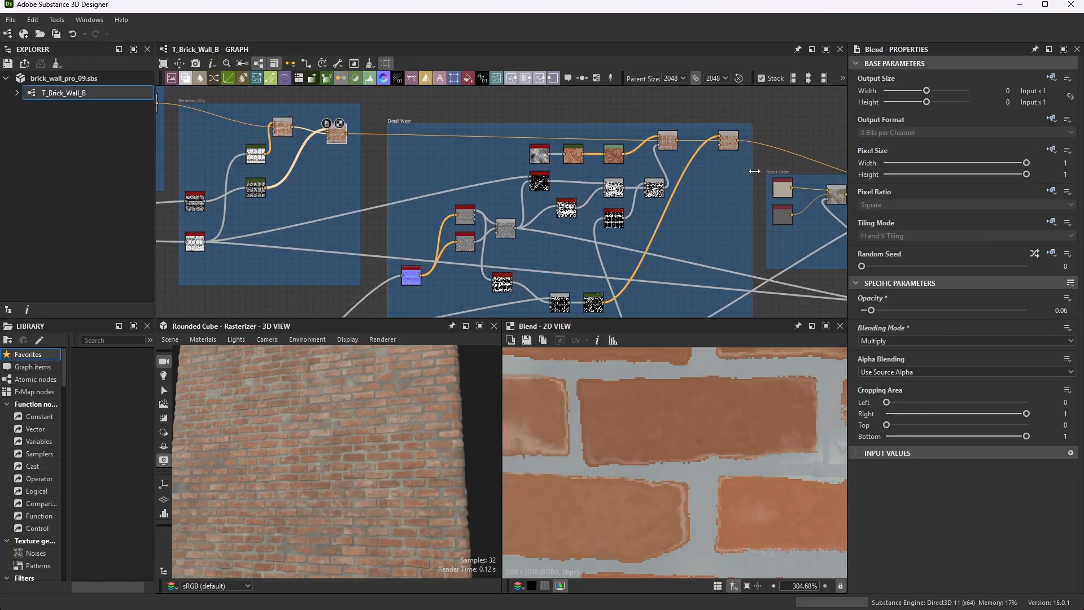
Compare the outputs and blend settings of the Detail Wear frame's final and first colour Blends
click(723, 132)
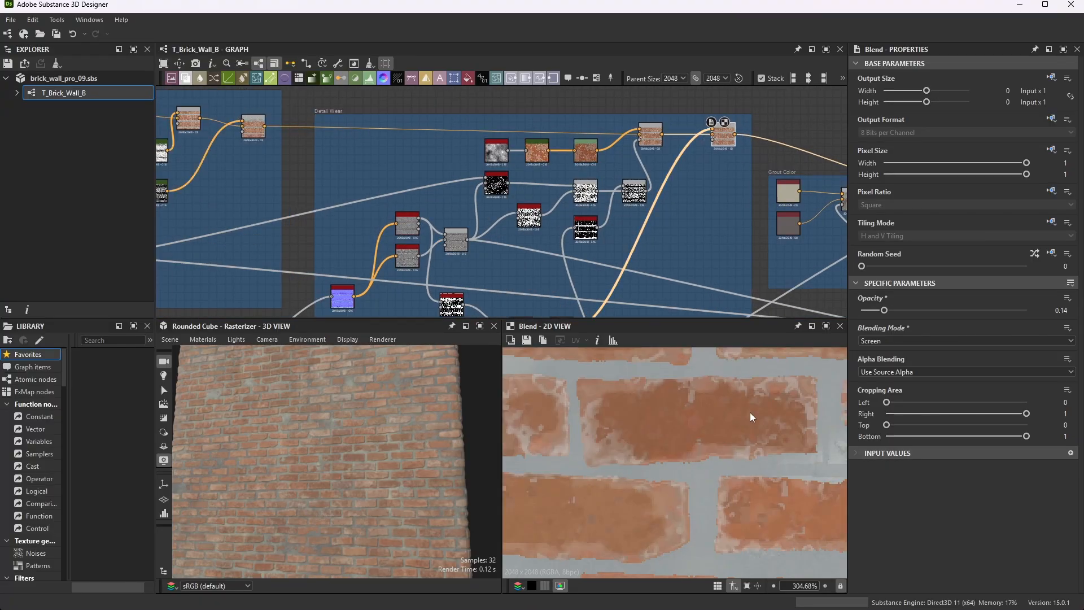
scroll(750, 392, down, 1)
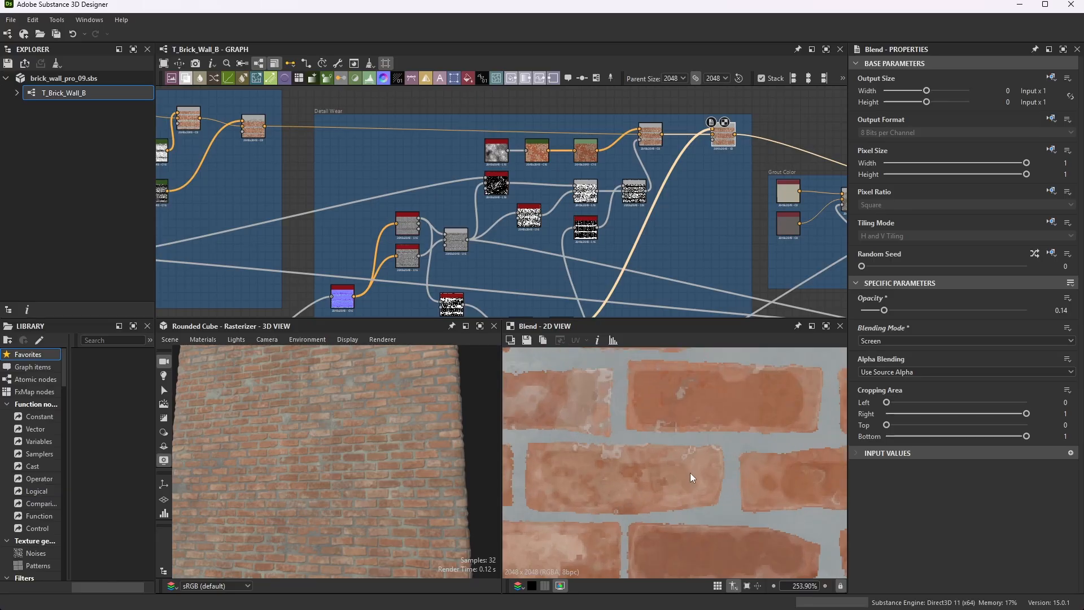
scroll(610, 116, down, 2)
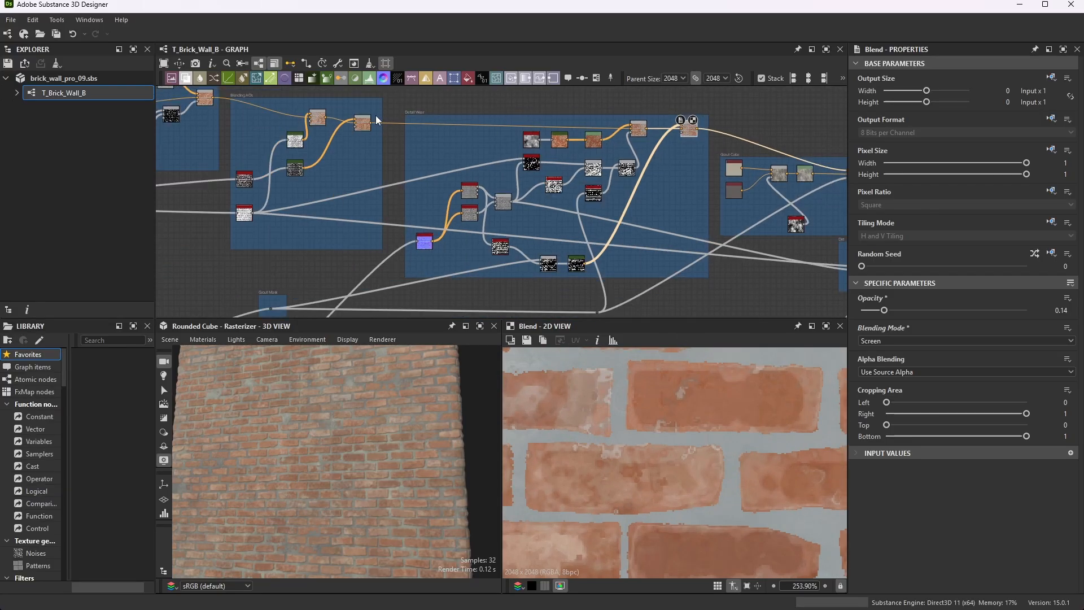
scroll(662, 119, up, 3)
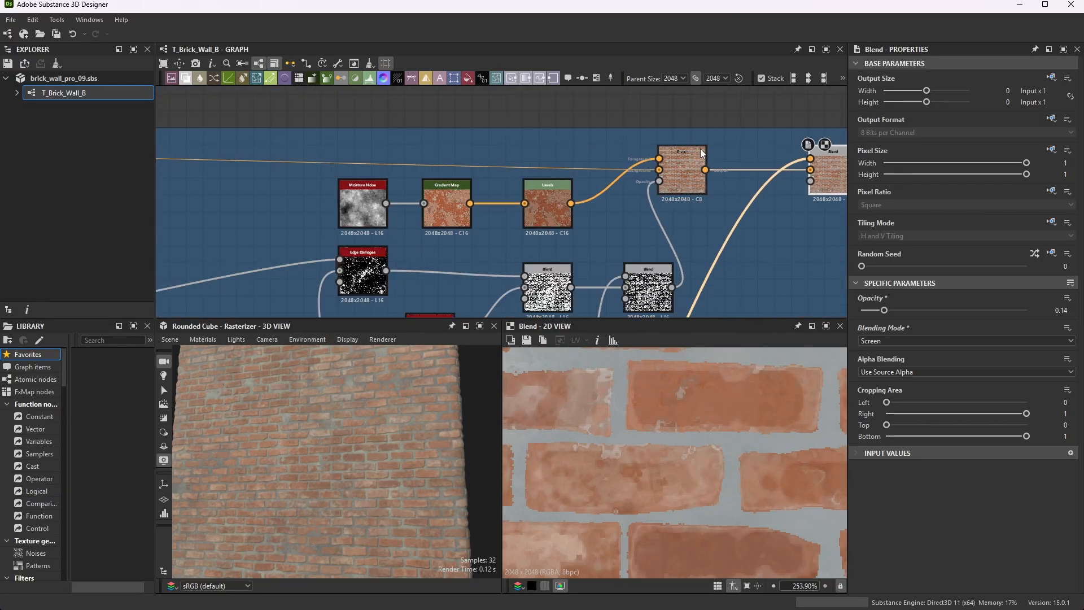
scroll(684, 167, up, 1)
click(683, 169)
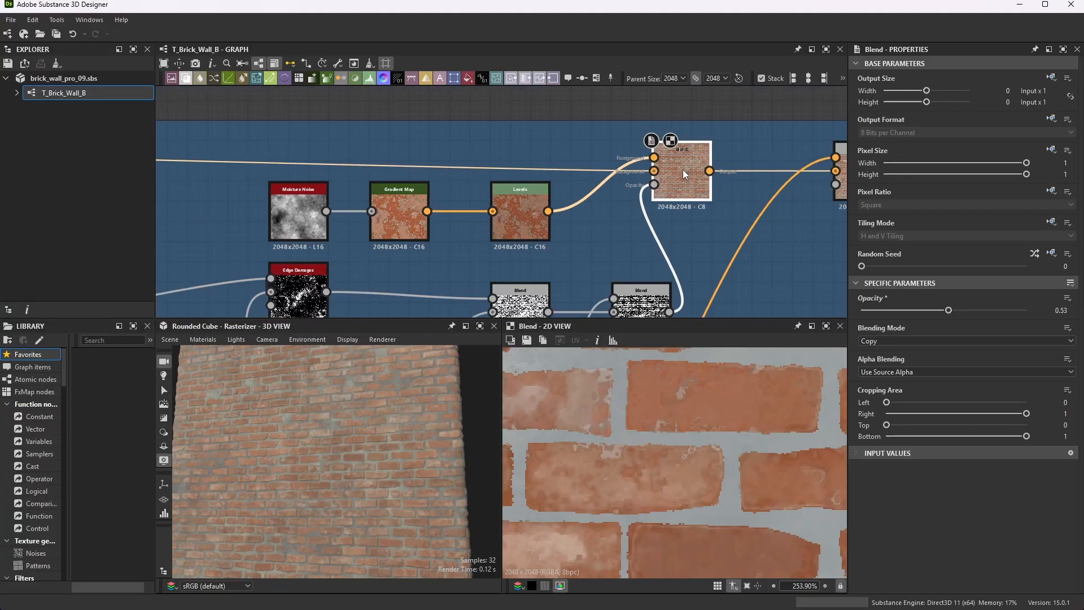
View the Detail Wear frame's Moisture Noise output and instance parameters, and the Gradient Map it feeds
scroll(677, 168, down, 2)
scroll(530, 192, up, 3)
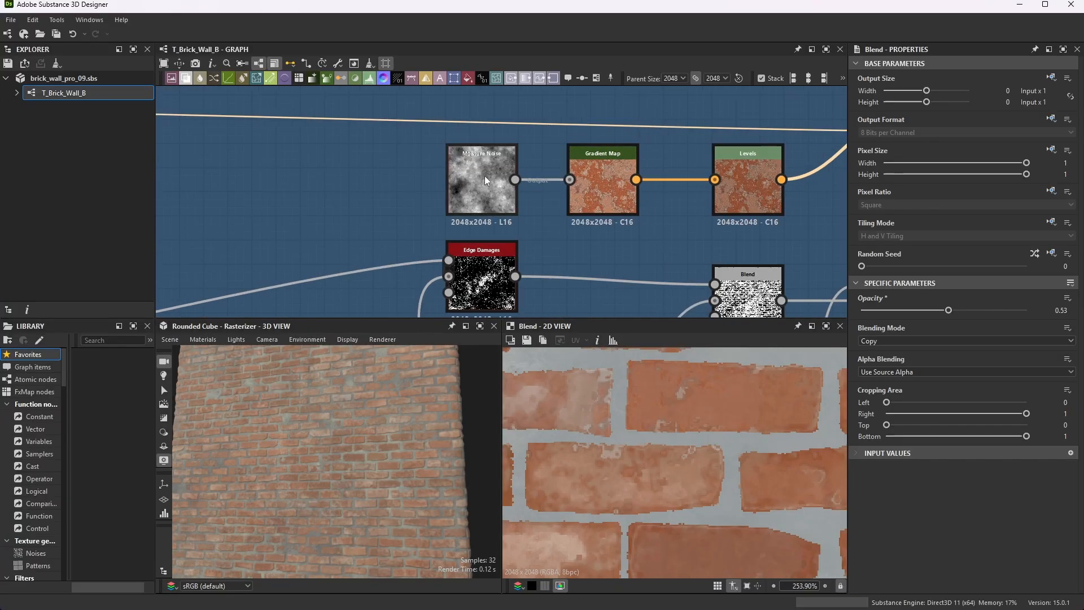
double_click(486, 175)
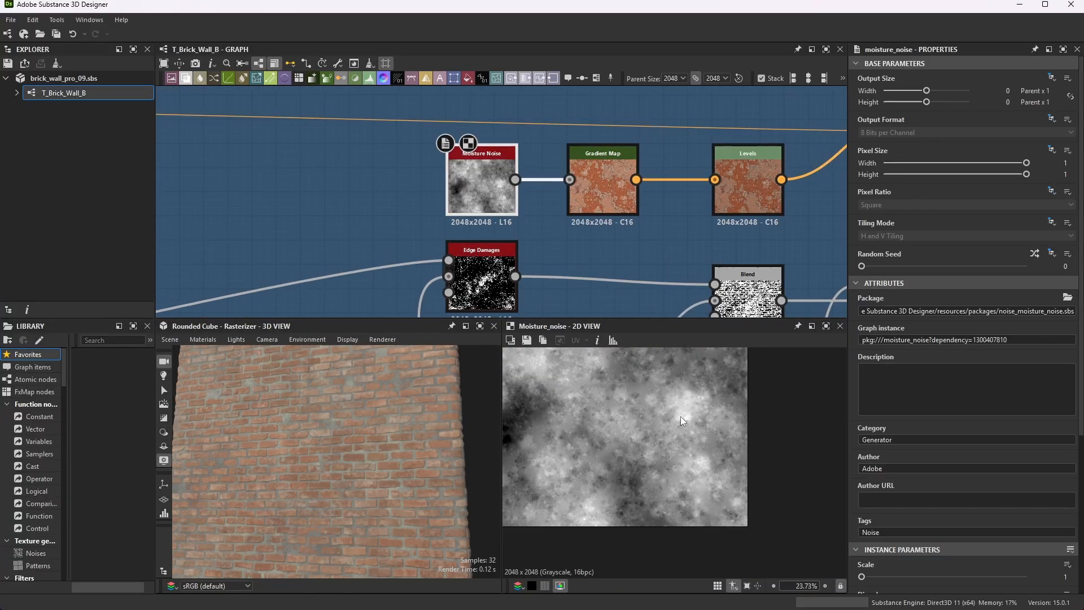
scroll(1025, 523, down, 5)
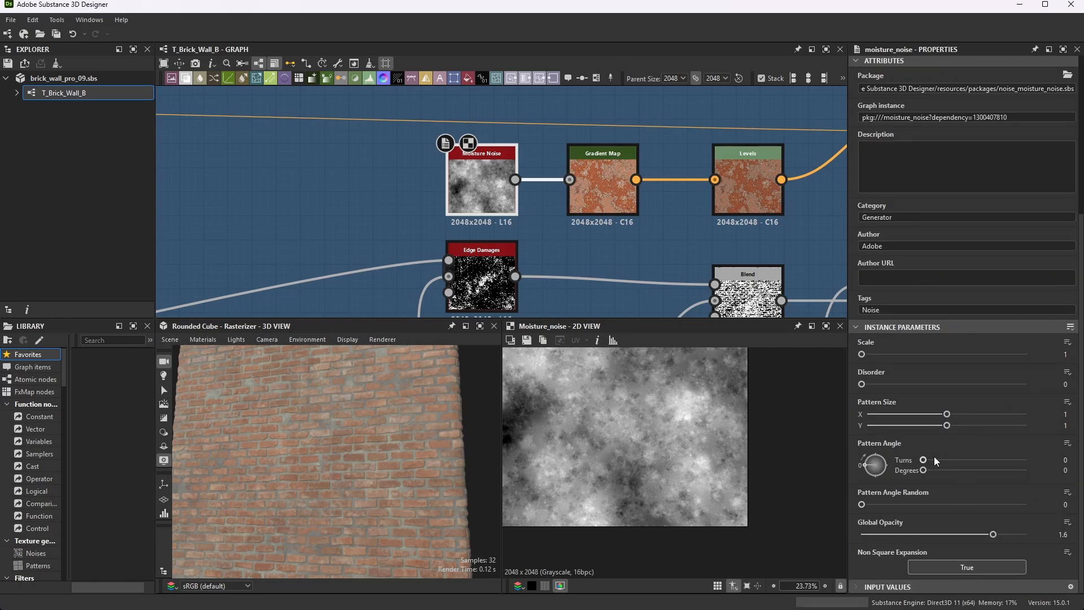
scroll(982, 334, up, 4)
scroll(988, 381, down, 3)
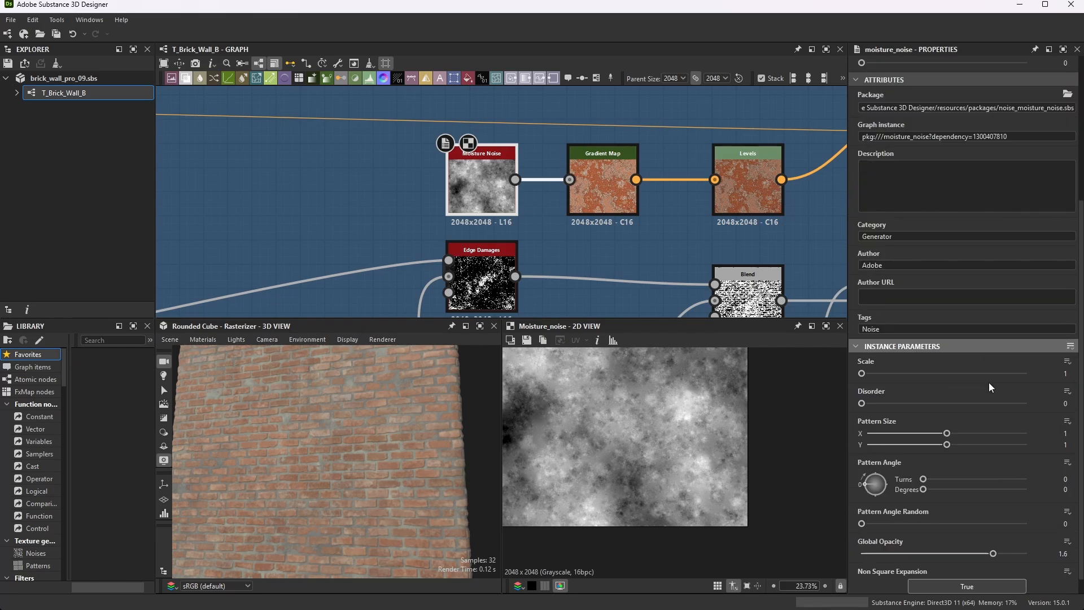
double_click(622, 172)
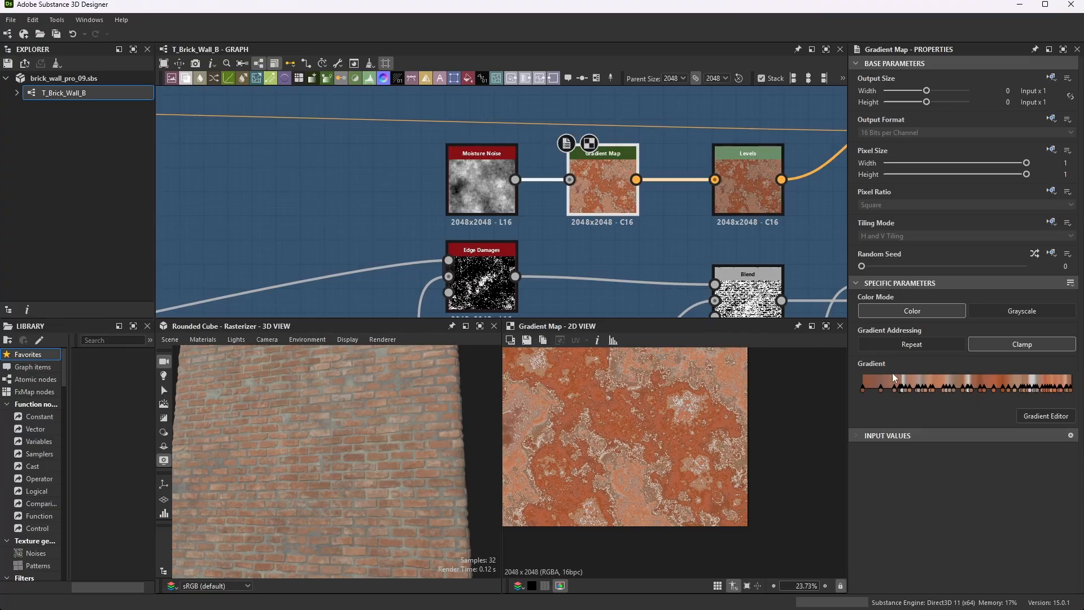
scroll(558, 232, down, 3)
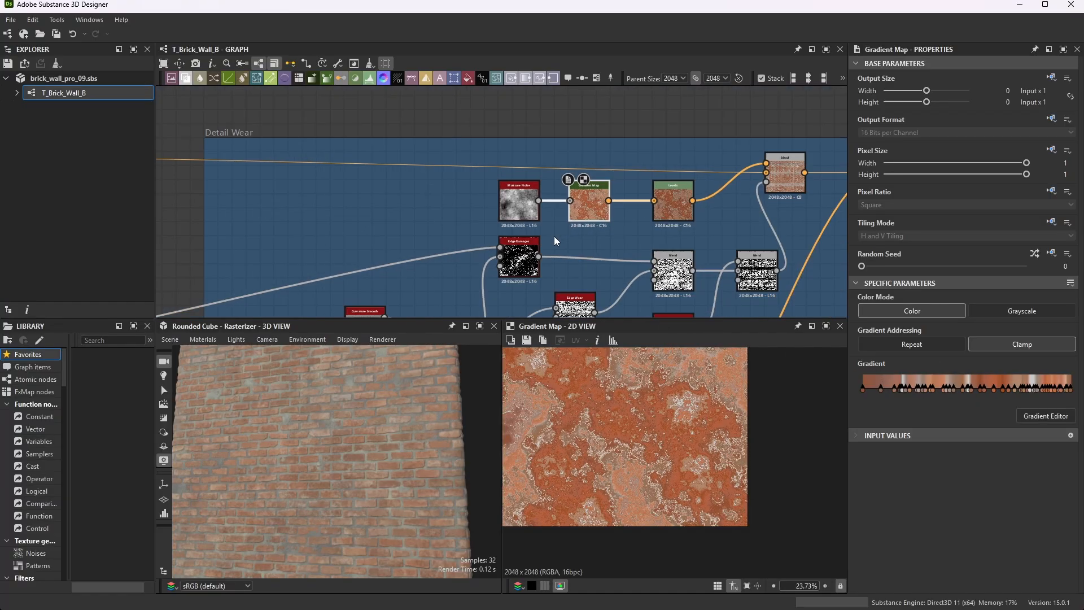
View the output of the Levels node after the Gradient Map and review its level values as numeric sliders
scroll(717, 208, up, 3)
double_click(622, 196)
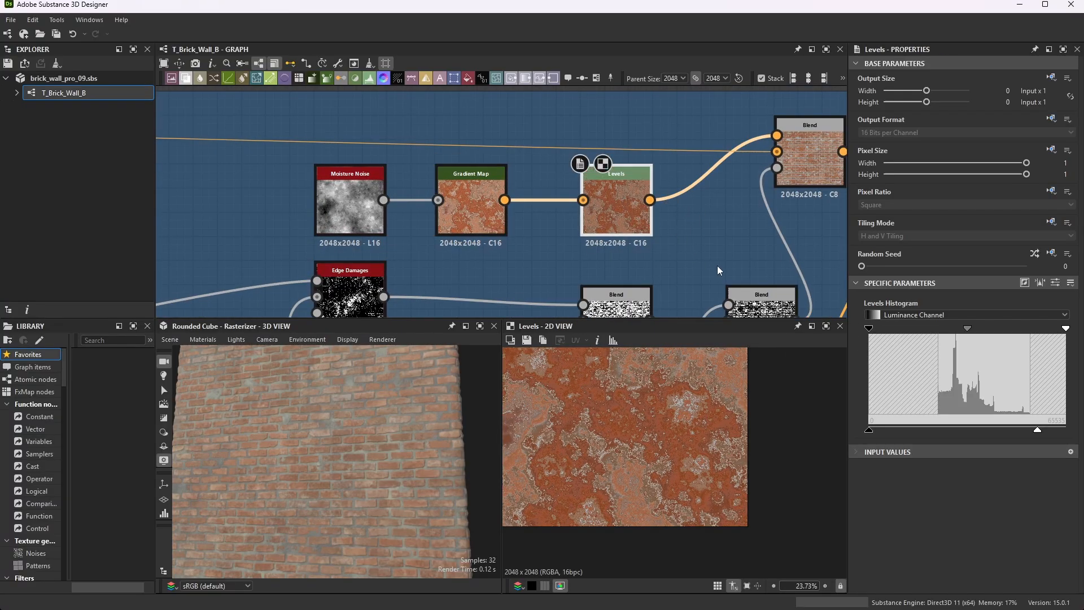
click(1057, 287)
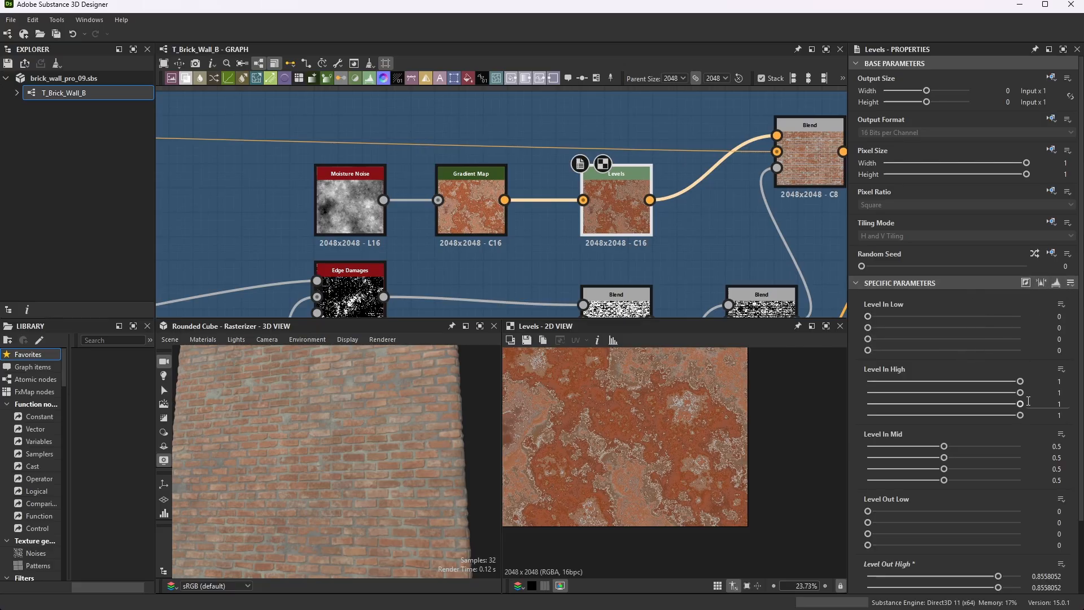
scroll(1028, 421, down, 3)
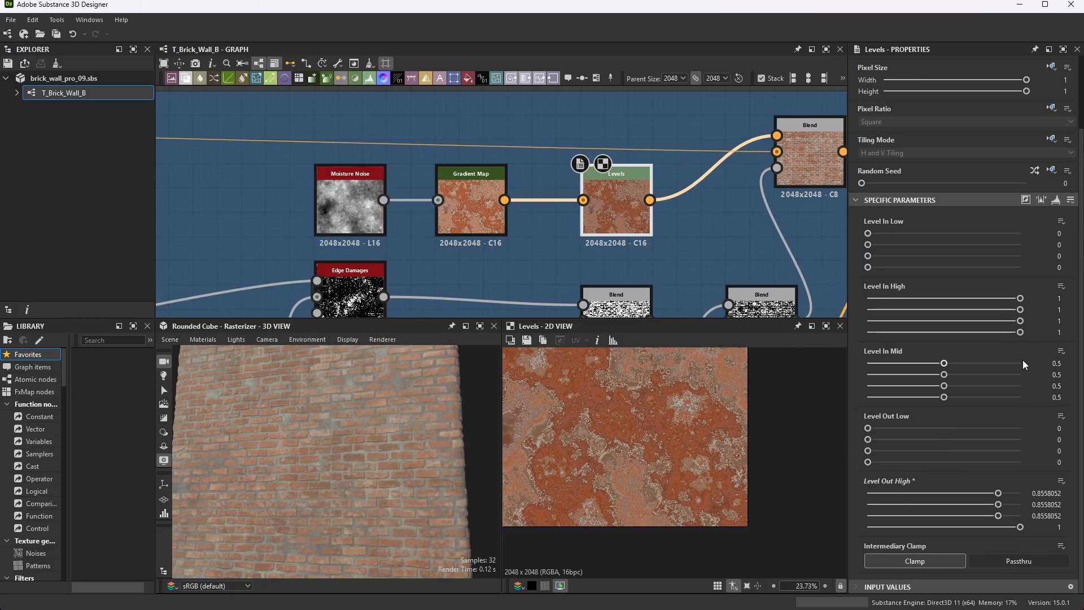
scroll(1021, 376, up, 3)
scroll(401, 164, down, 2)
scroll(486, 144, up, 2)
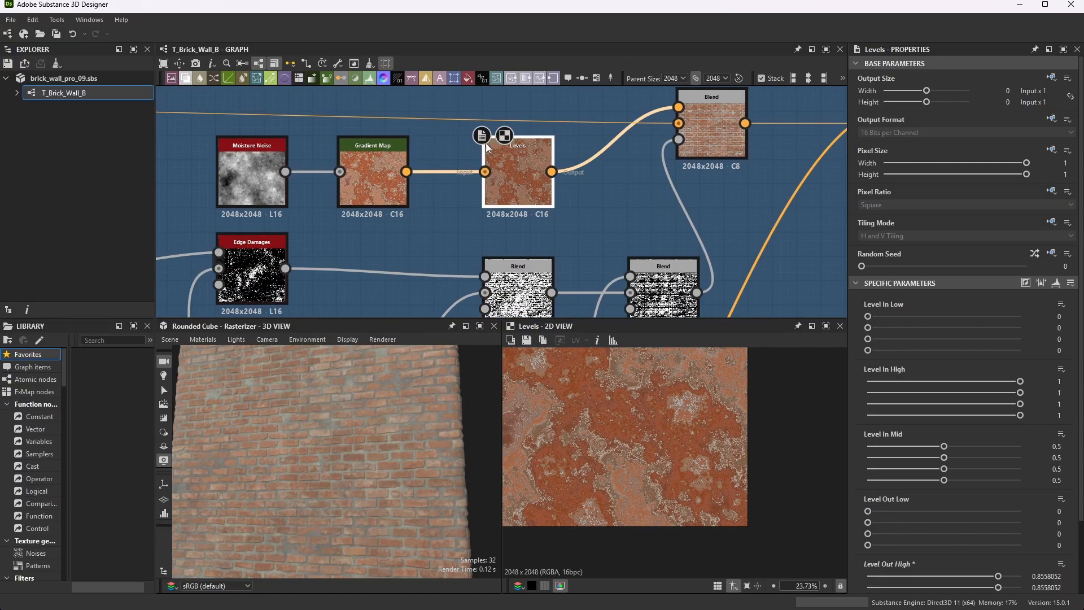
View the output of the Detail Wear frame's first colour Blend and check its opacity and inputs
scroll(713, 103, down, 5)
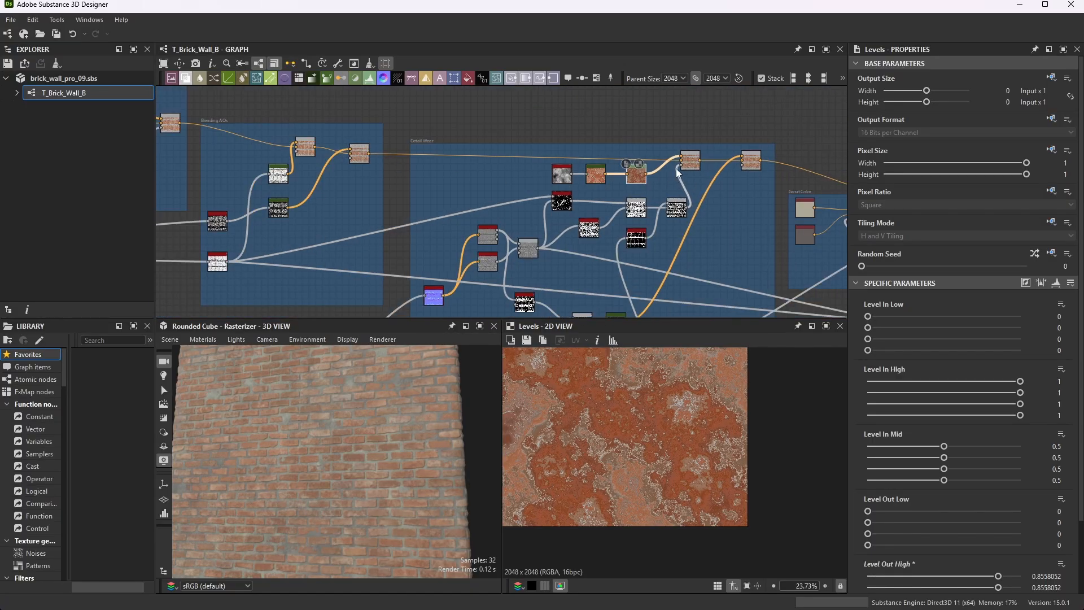
scroll(678, 173, up, 6)
click(701, 137)
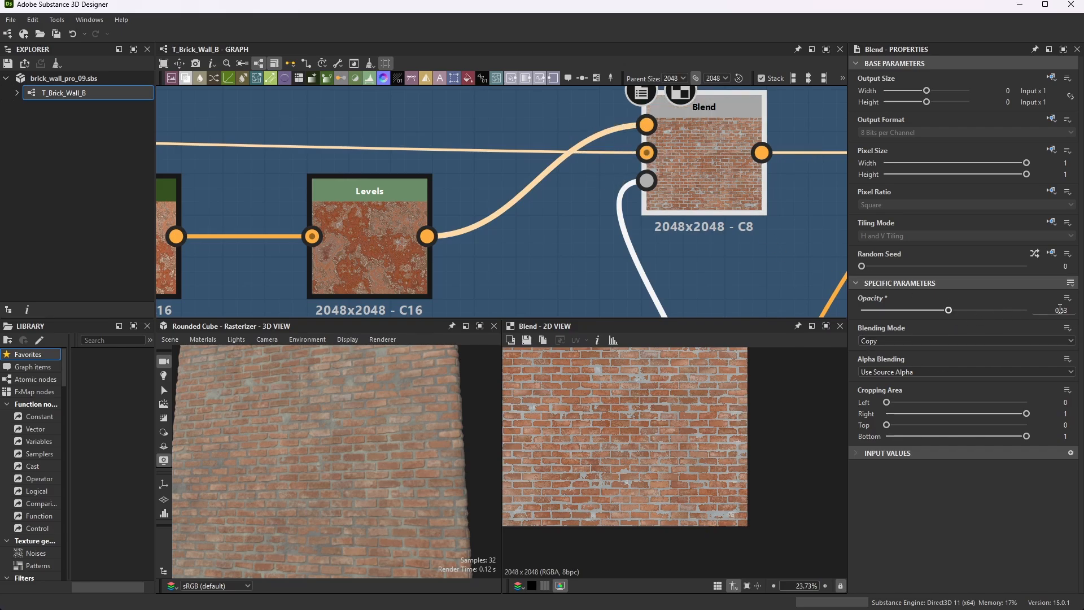
scroll(654, 195, down, 4)
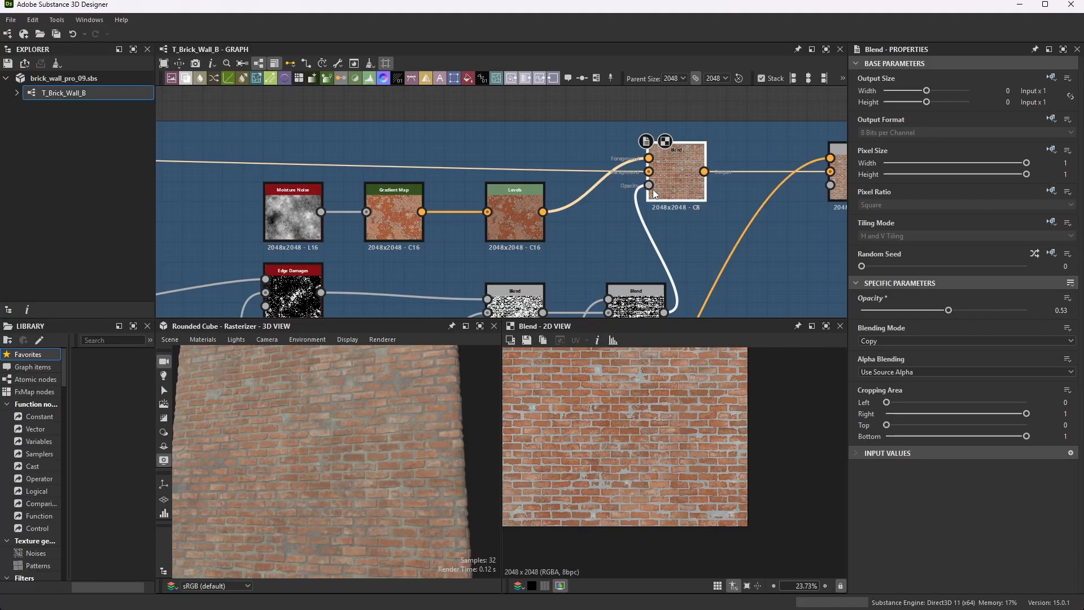
scroll(654, 195, up, 1)
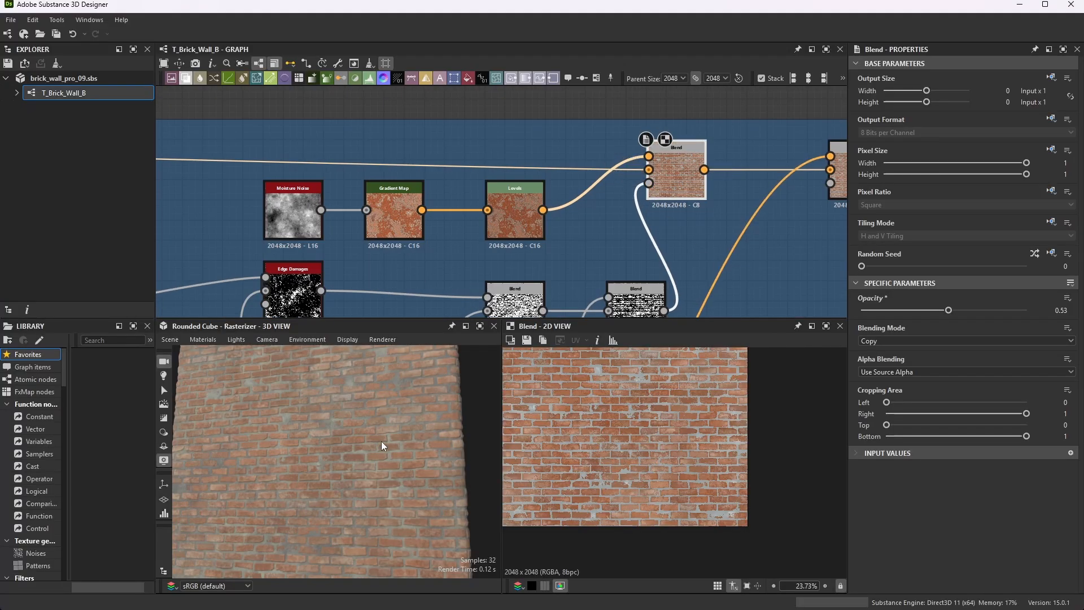
Examine the worn brick surfaces and grout in the 3D preview, up close and from farther away
scroll(346, 470, up, 3)
scroll(358, 459, up, 2)
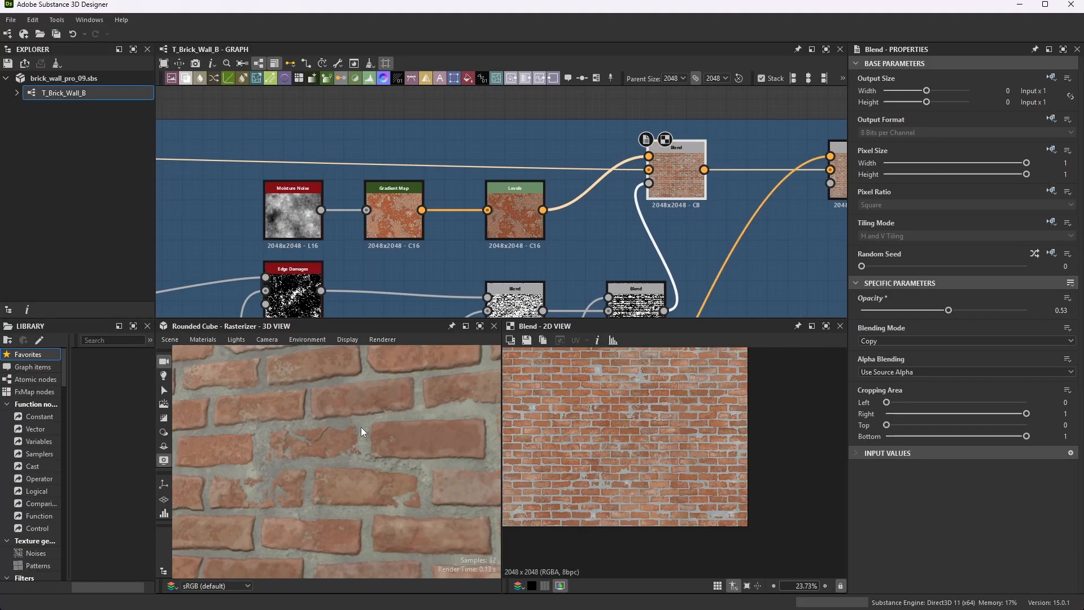
scroll(386, 440, up, 2)
scroll(387, 440, down, 3)
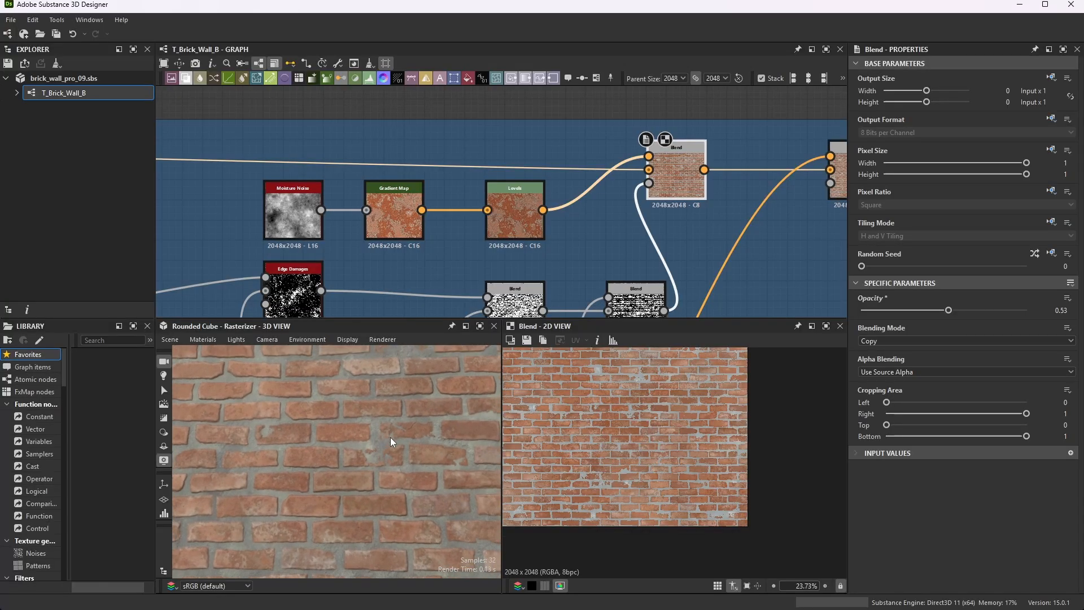
scroll(598, 226, down, 3)
Trace the Detail Wear masks back through the graph to the Height Done frame and its Normal connections
scroll(648, 181, up, 4)
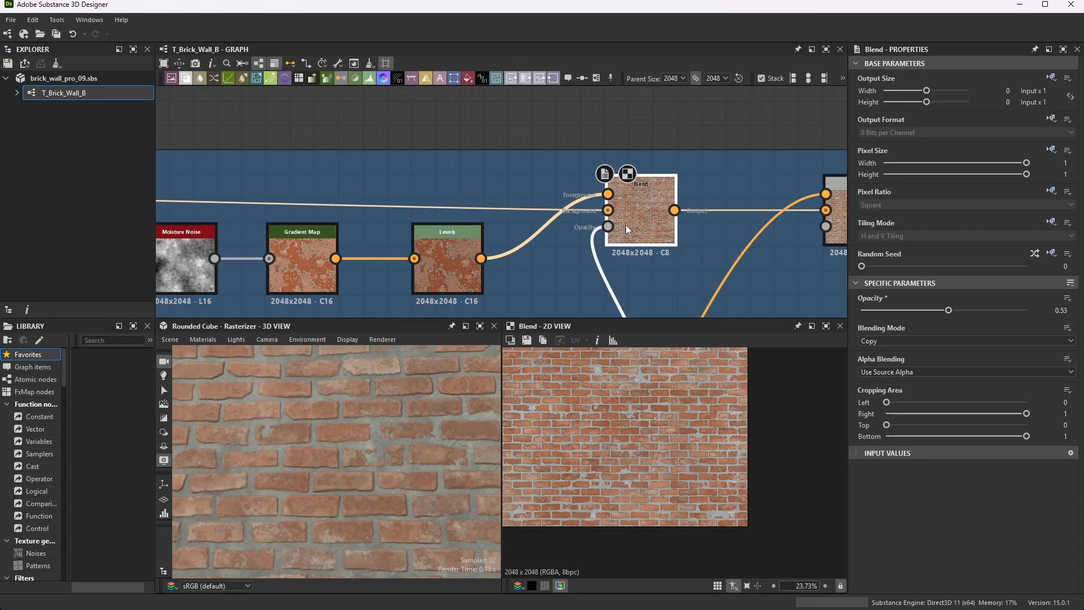
scroll(650, 174, down, 2)
scroll(648, 175, down, 3)
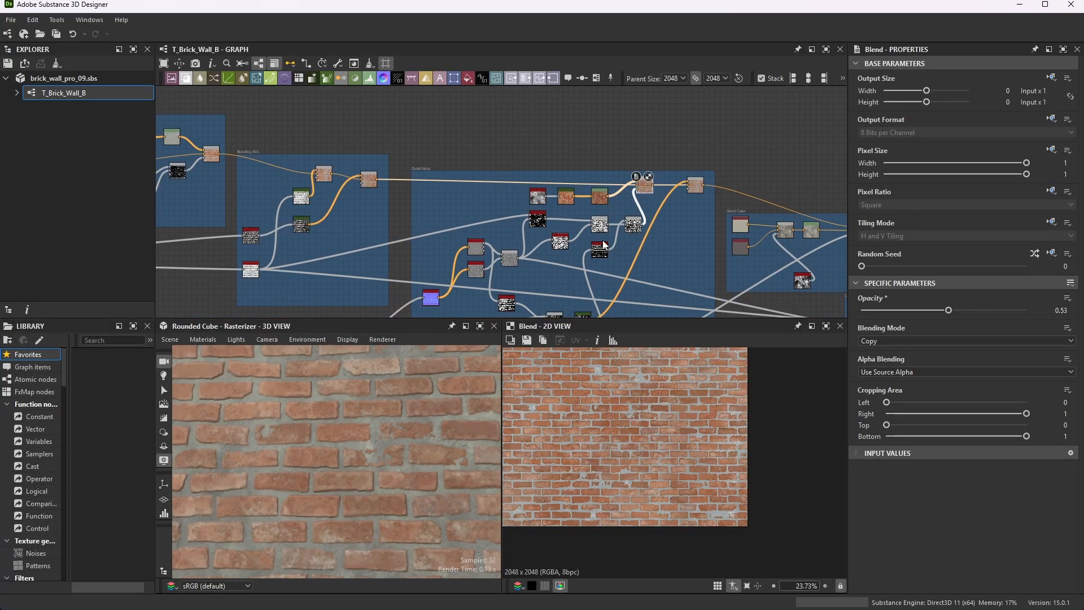
scroll(651, 236, down, 3)
scroll(608, 180, down, 2)
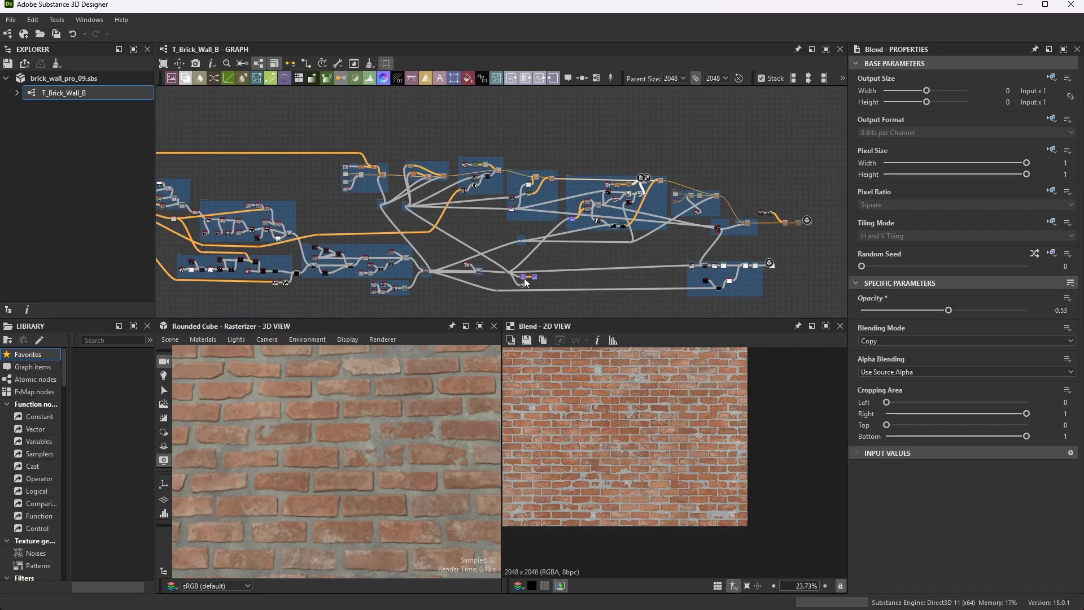
scroll(540, 205, up, 6)
scroll(442, 279, up, 3)
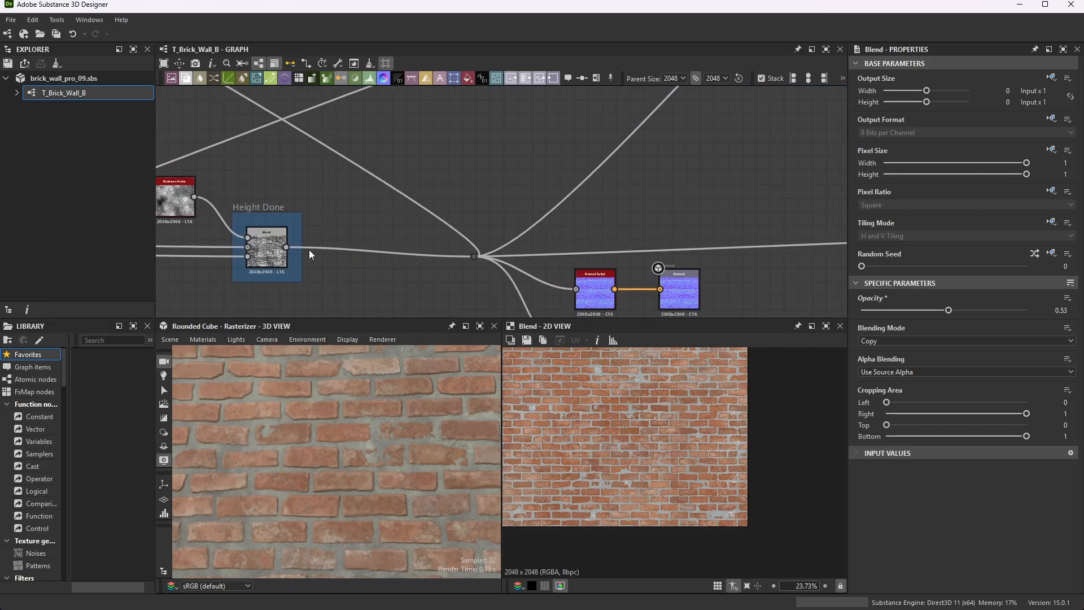
scroll(469, 256, down, 4)
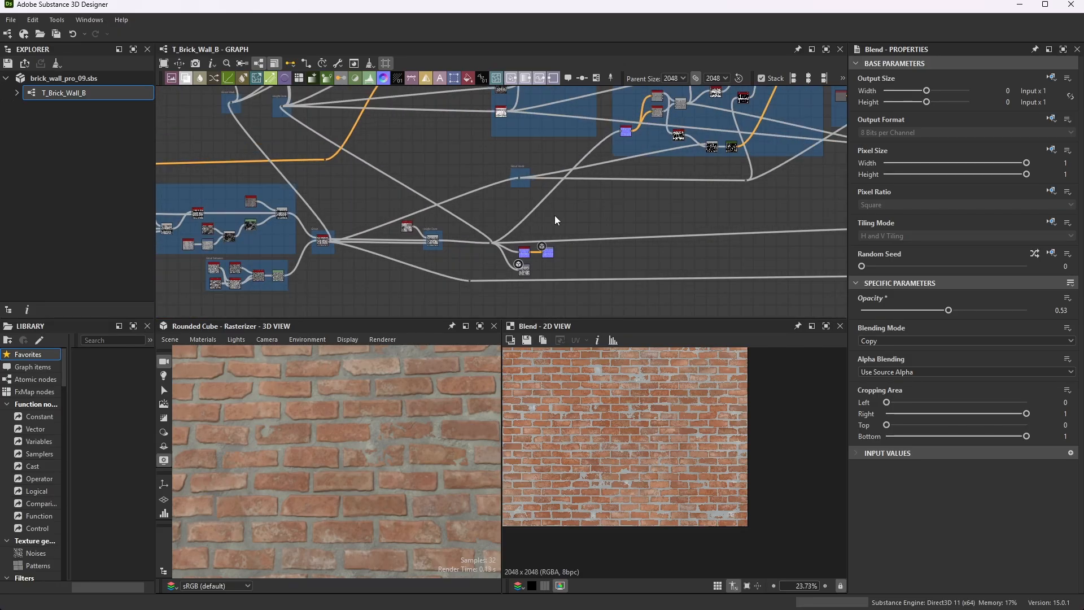
View the output of the Normal Sobel node in the Detail Wear frame and check its intensity and normal format
scroll(606, 170, up, 8)
click(588, 148)
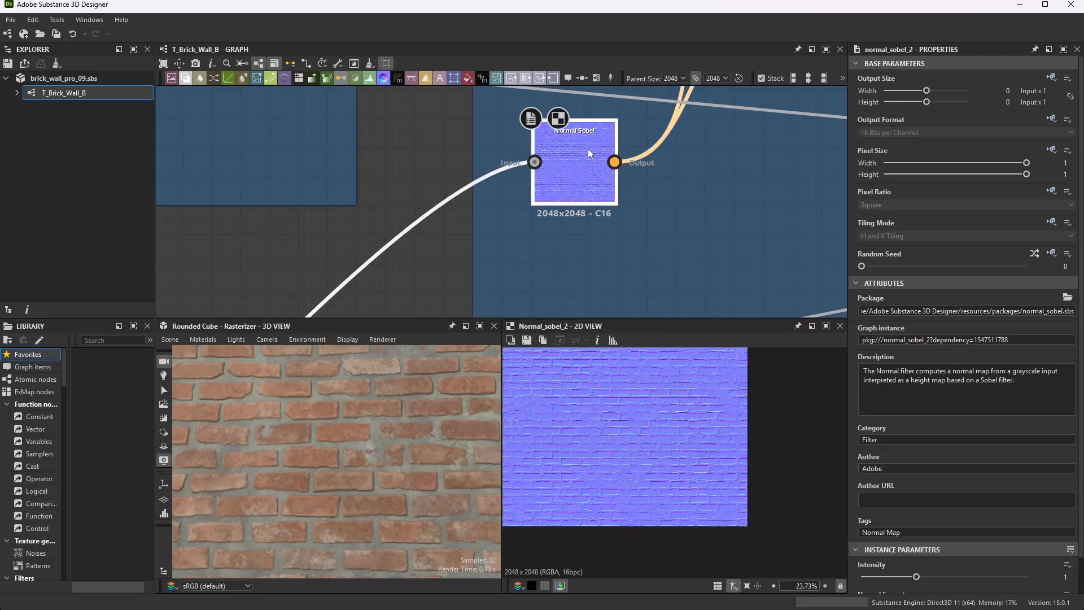
scroll(978, 538, down, 1)
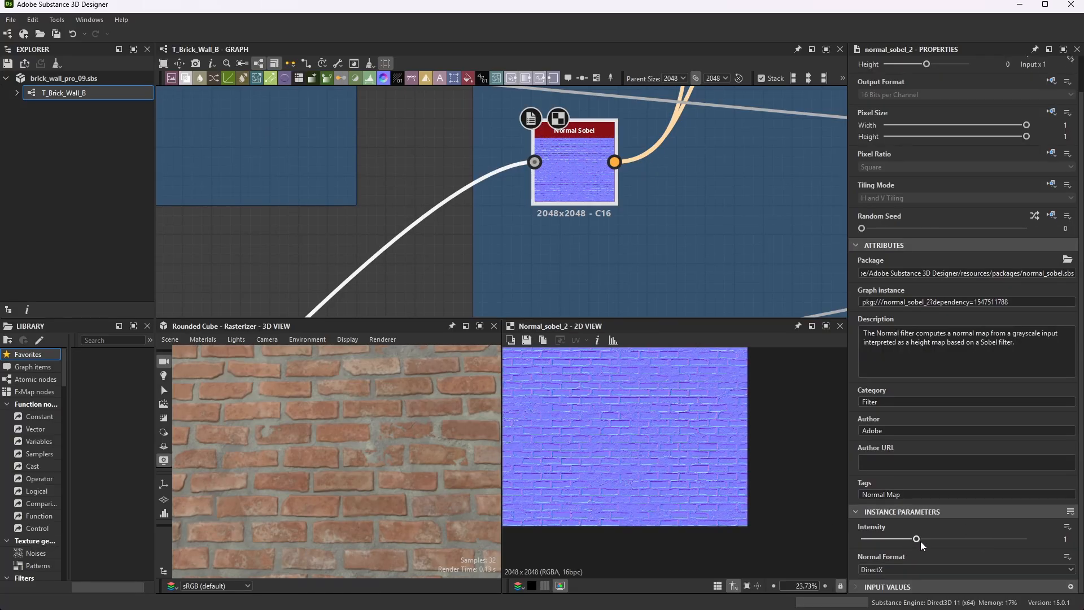
scroll(619, 236, down, 4)
View the Curvature Smooth and Curvature Sobel outputs in turn, and check the opacity of the Blend that combines them
scroll(650, 169, up, 5)
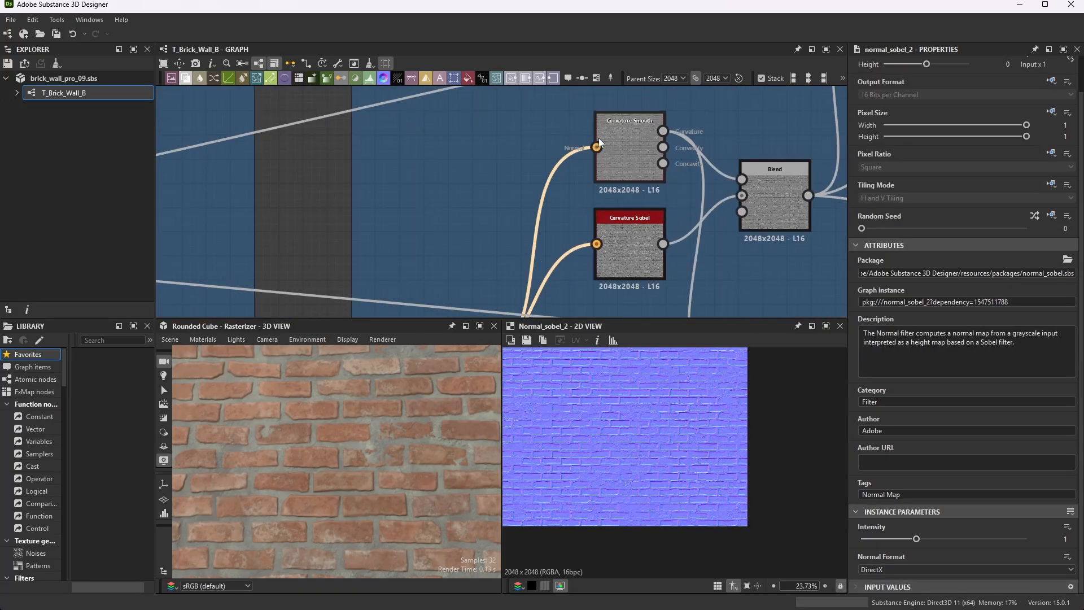
double_click(626, 149)
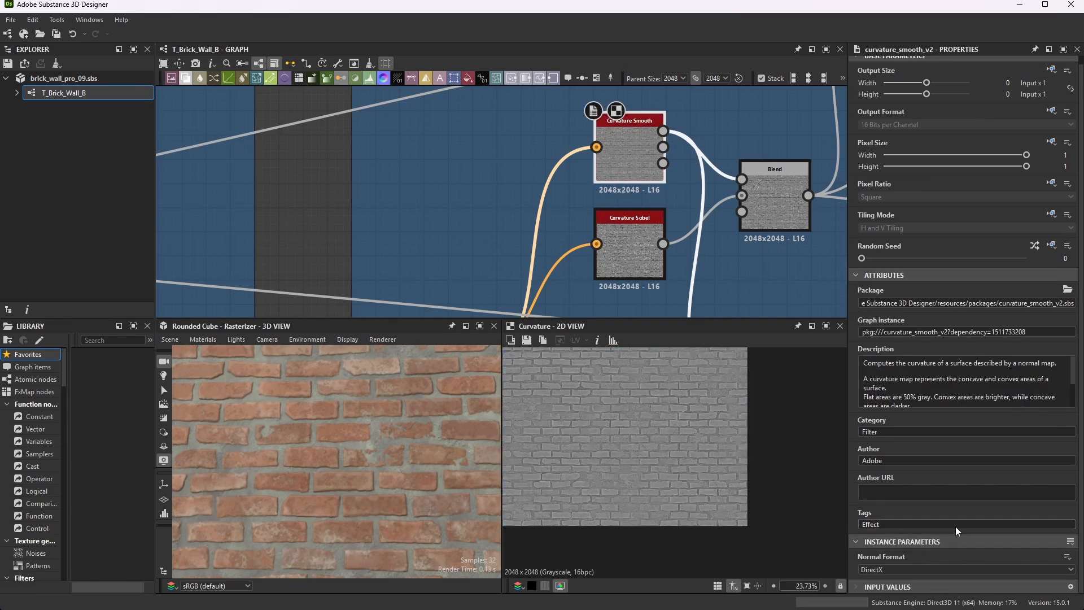
double_click(627, 237)
scroll(610, 178, down, 3)
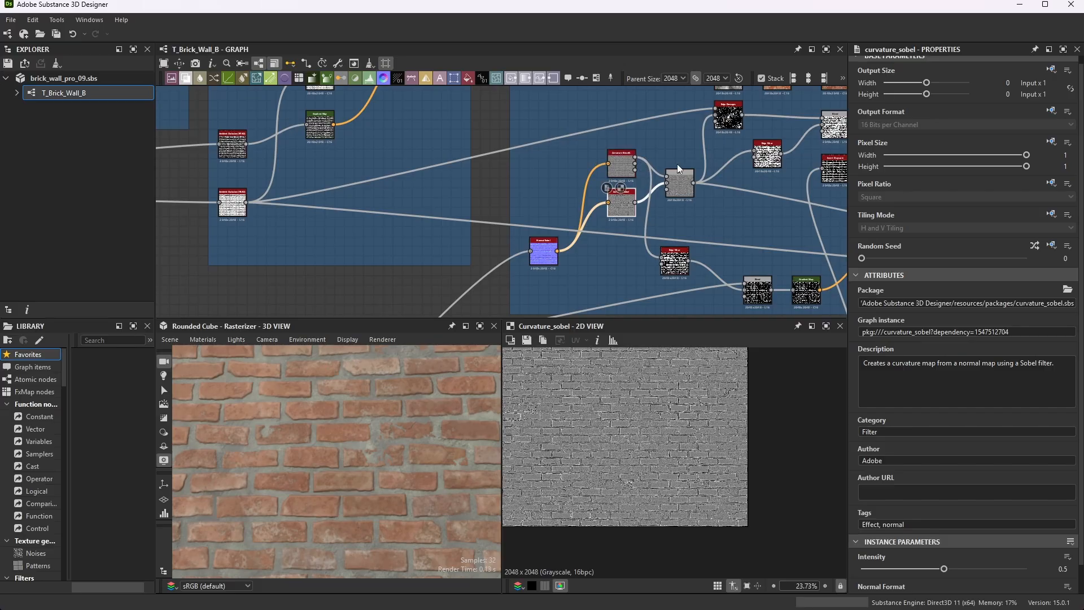
scroll(678, 164, up, 4)
double_click(707, 186)
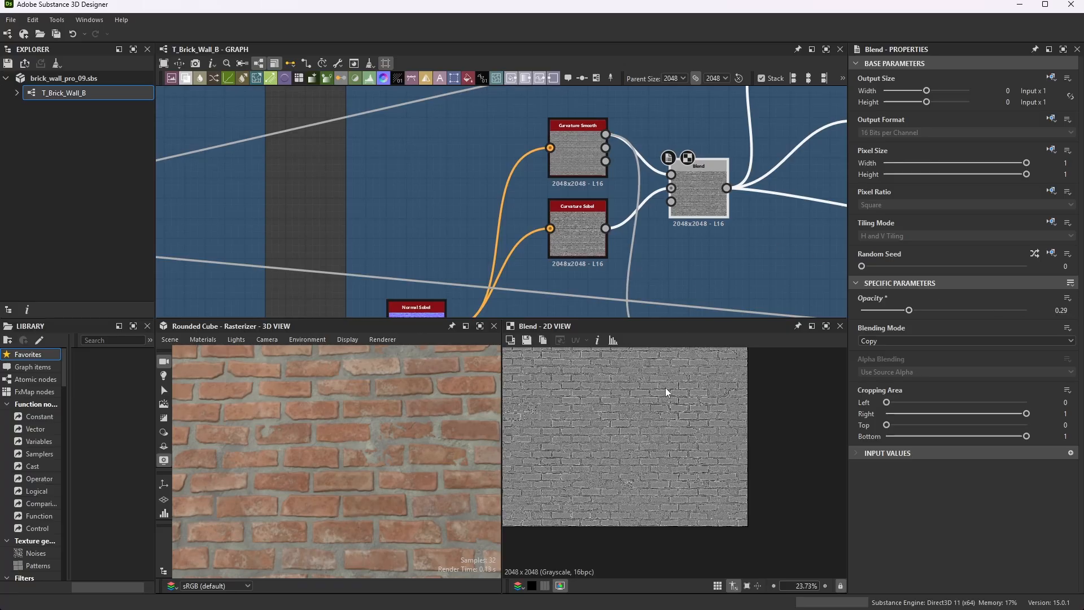
Compare the Curvature Smooth and Curvature Sobel outputs up close with the result of their Blend
scroll(574, 157, up, 3)
double_click(603, 148)
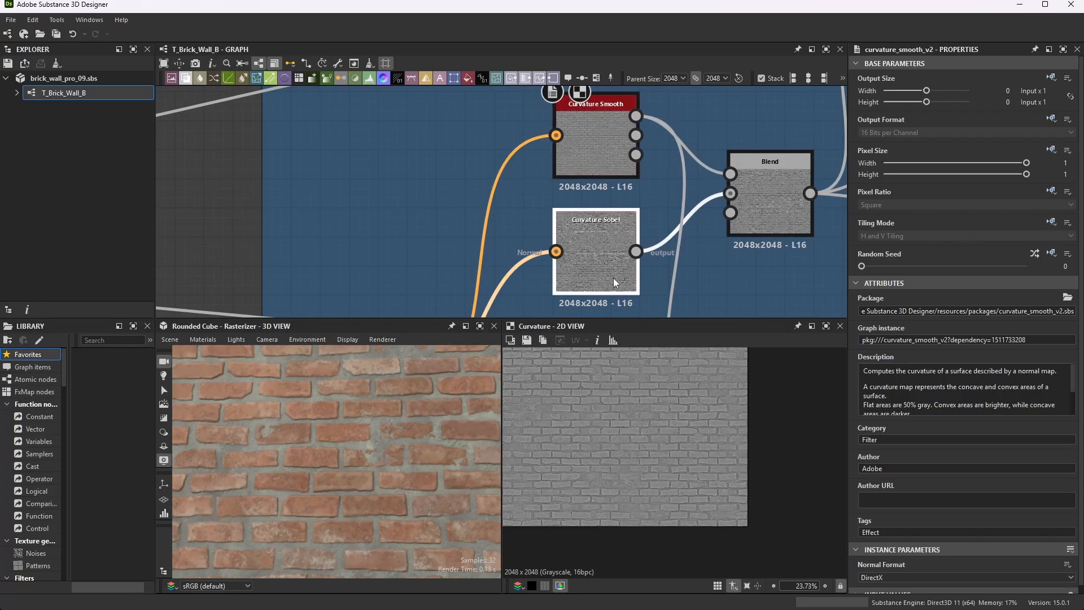
double_click(614, 277)
scroll(586, 132, up, 1)
double_click(598, 140)
scroll(648, 415, up, 3)
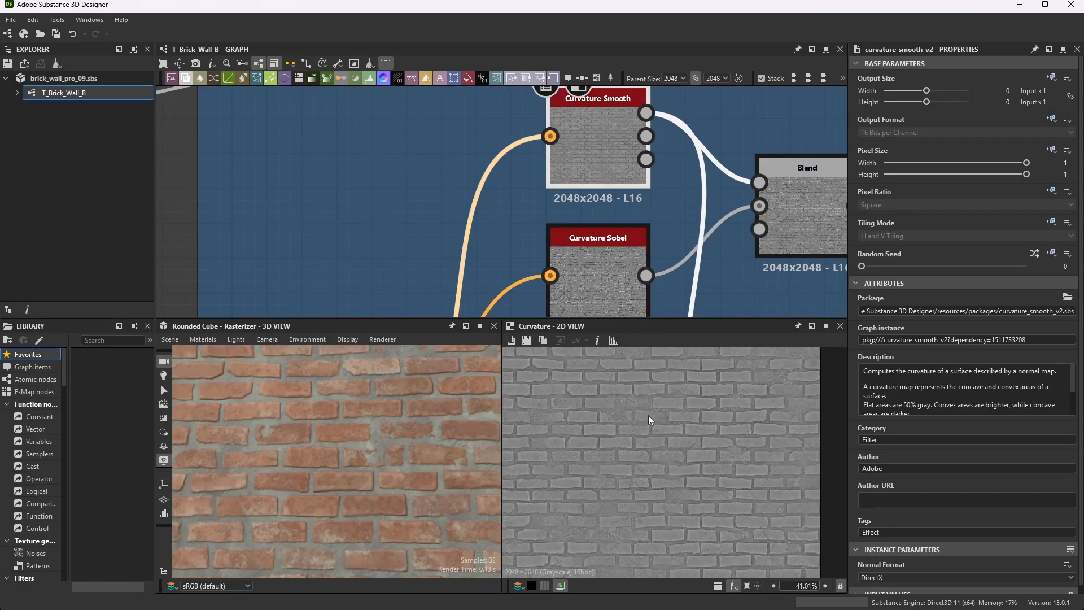
scroll(648, 415, up, 5)
double_click(590, 293)
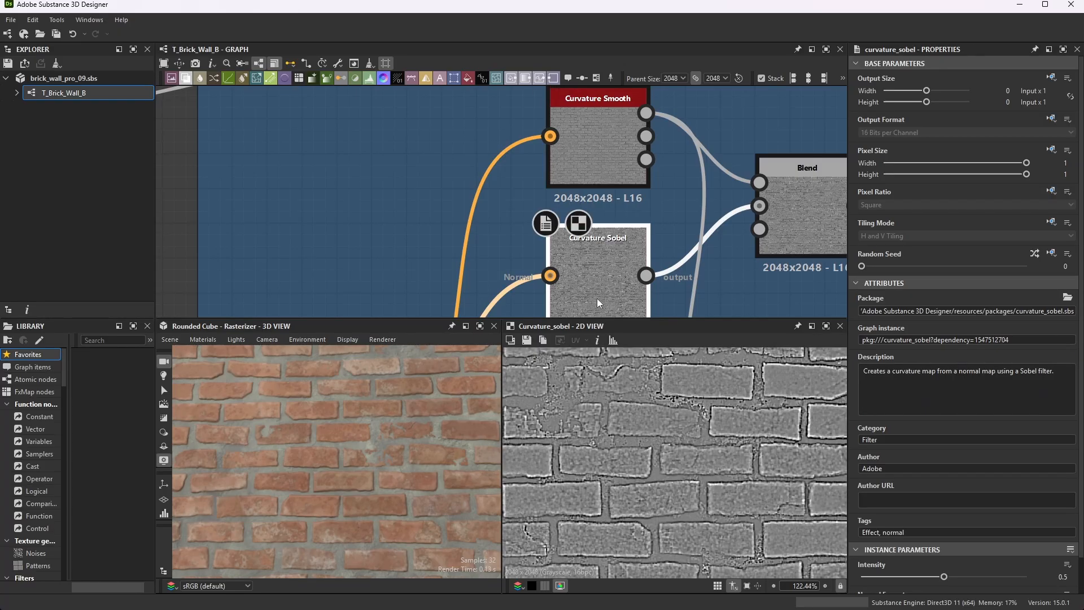
double_click(601, 149)
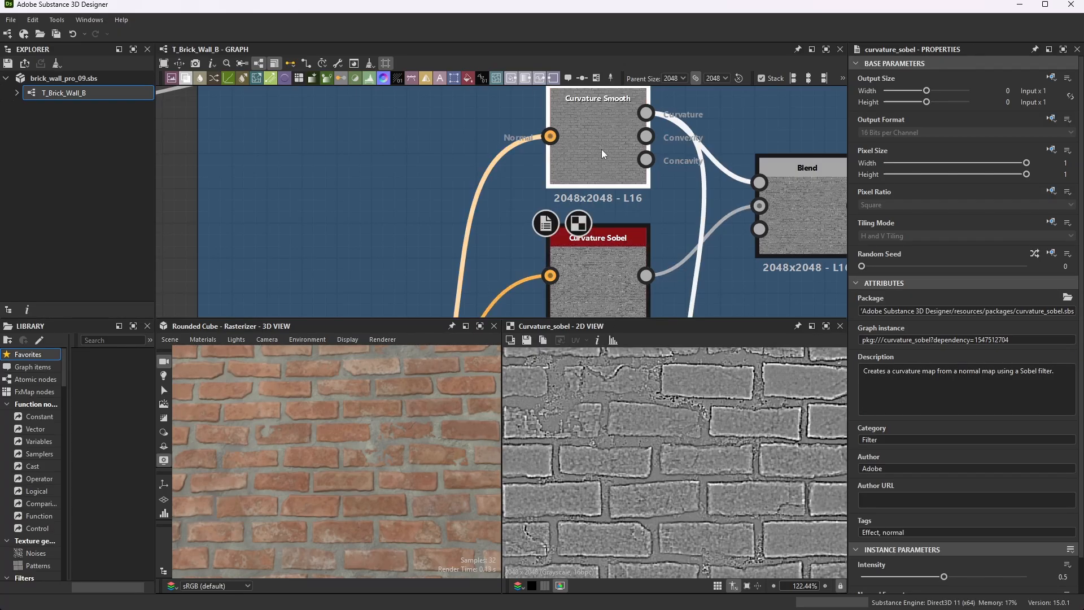
double_click(794, 232)
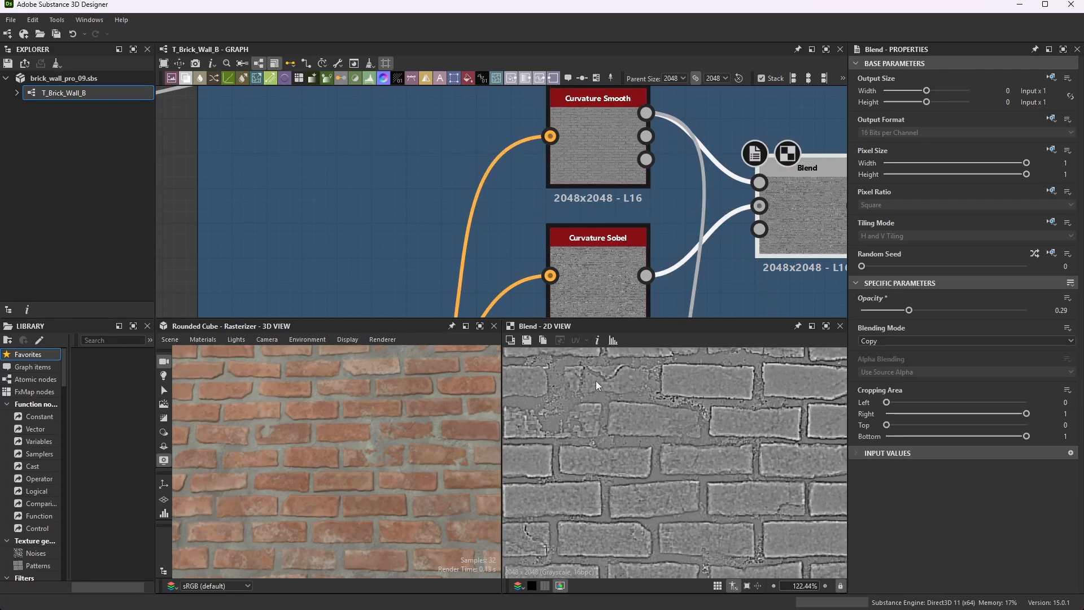
Trace the curvature Blend's output to the Edge Damages node, then view its mask and inputs
scroll(542, 219, down, 5)
scroll(559, 219, up, 2)
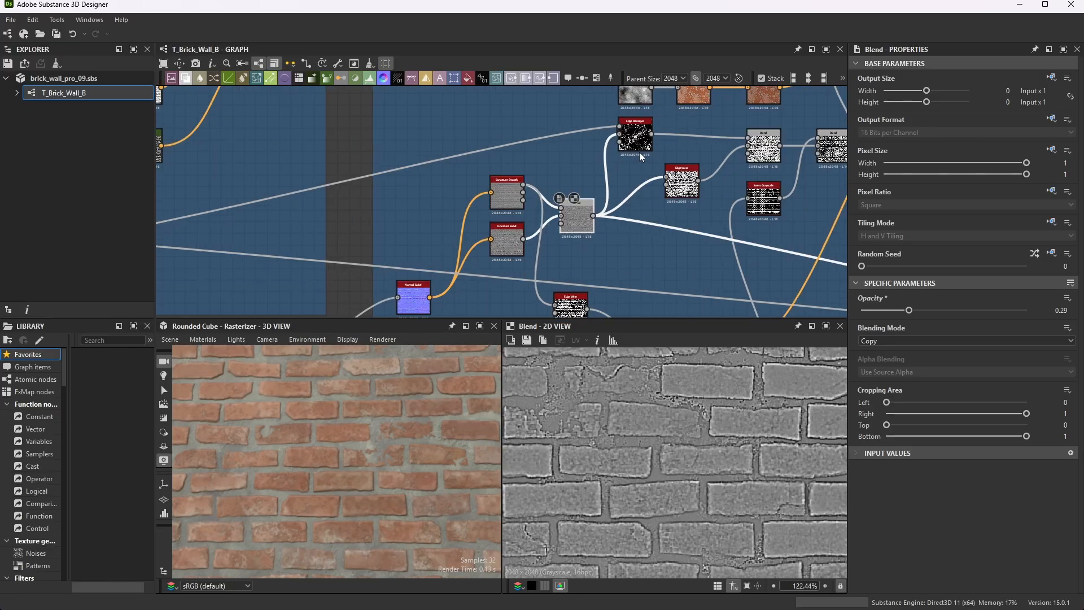
scroll(560, 219, up, 3)
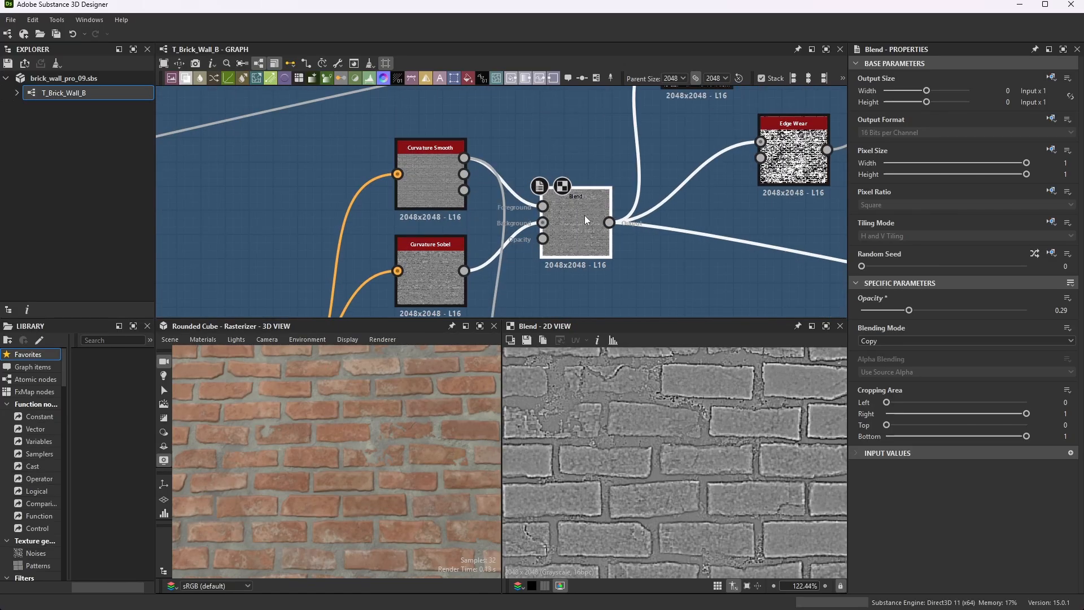
scroll(585, 209, down, 3)
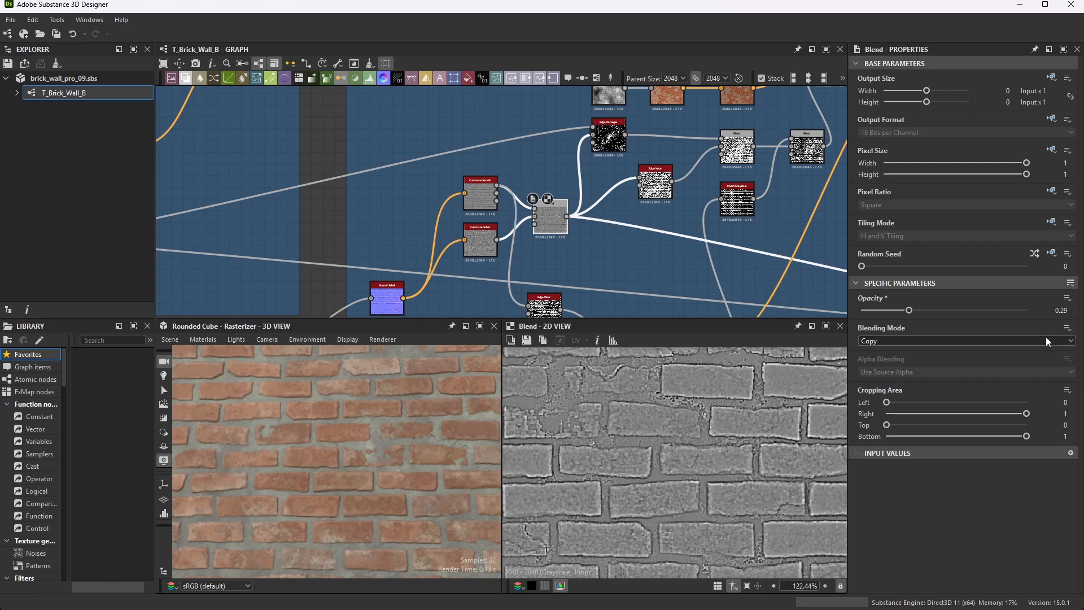
scroll(612, 125, up, 2)
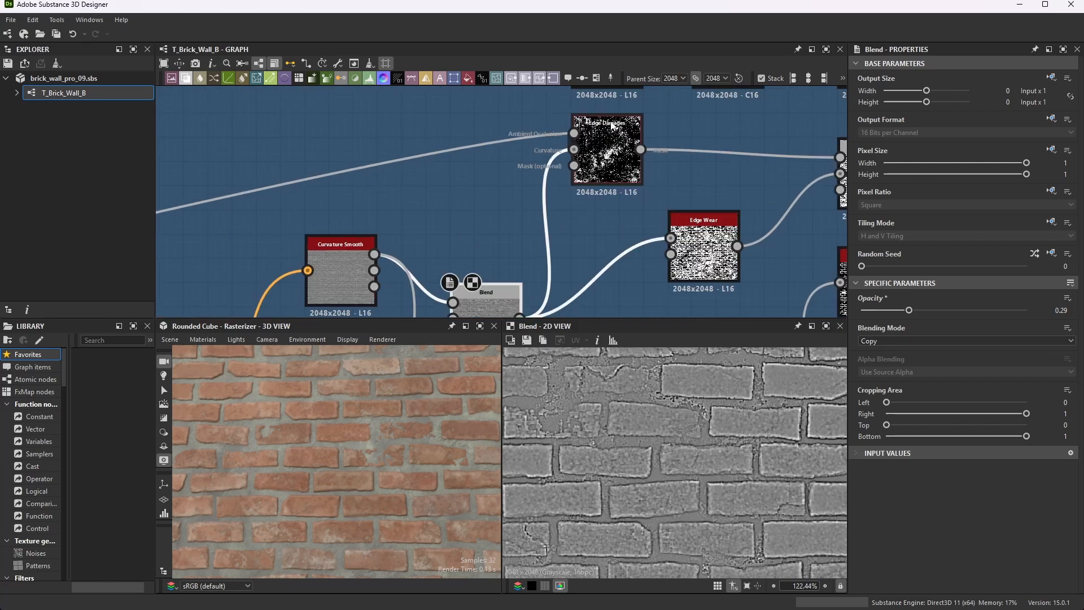
double_click(612, 151)
scroll(610, 144, down, 3)
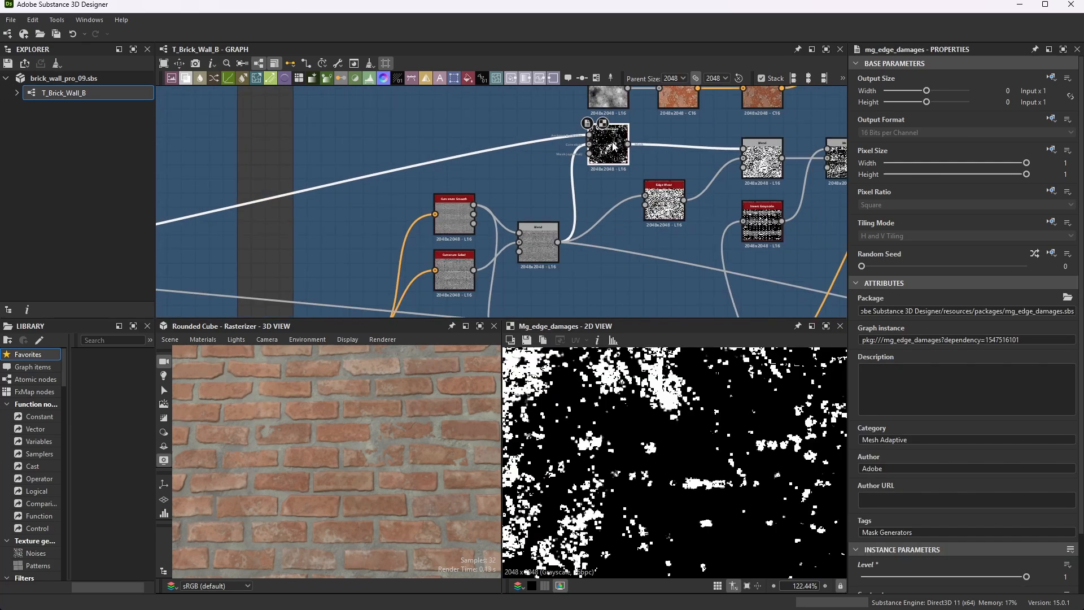
scroll(610, 144, up, 5)
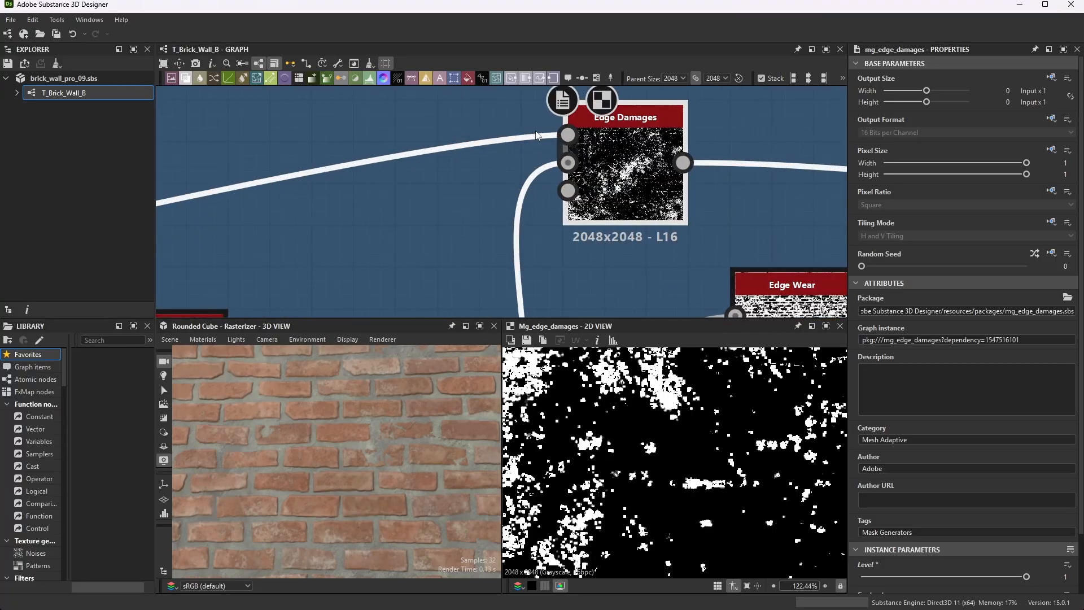
Trace the Edge Damages ambient occlusion input back to the Ambient Occlusion (HBAO) node in the Blending AOs frame
scroll(637, 153, down, 3)
scroll(637, 153, down, 4)
scroll(305, 186, up, 8)
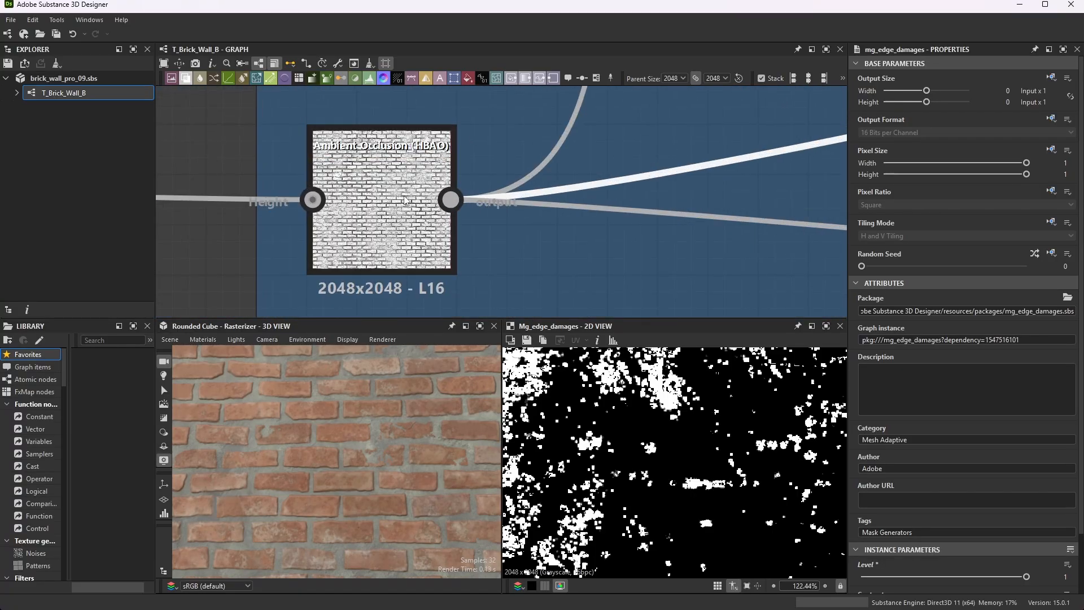
scroll(480, 194, down, 5)
scroll(486, 191, down, 5)
scroll(480, 169, up, 5)
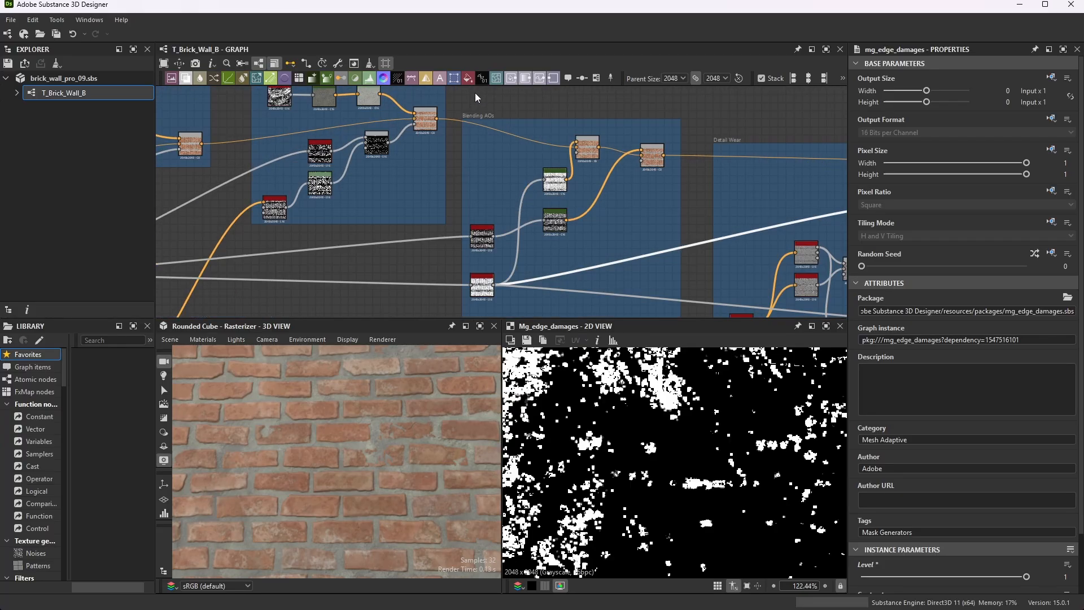
scroll(489, 181, down, 4)
scroll(488, 180, up, 2)
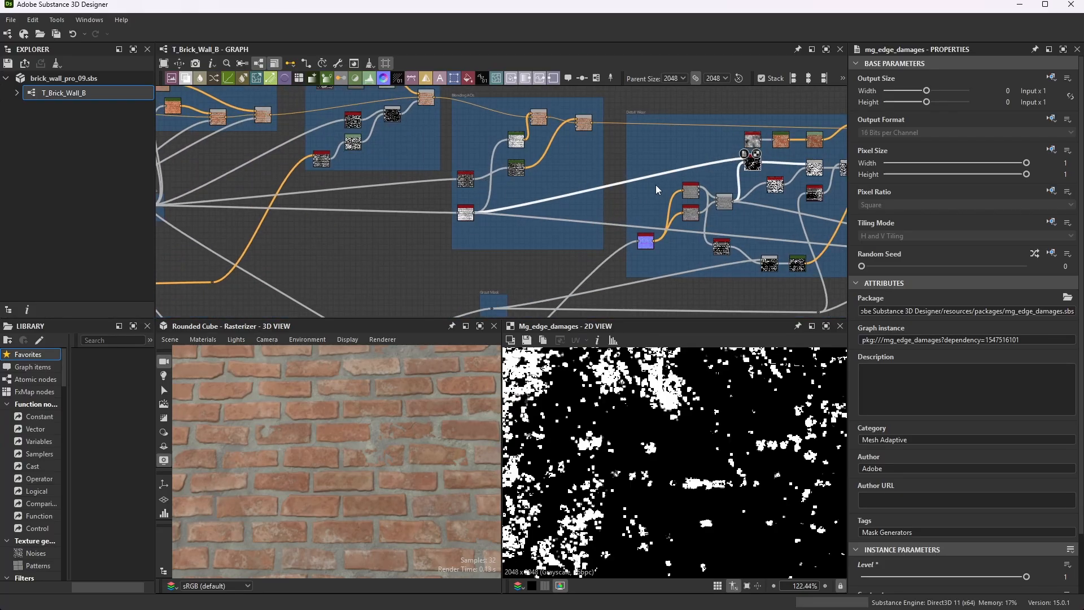
scroll(481, 215, up, 6)
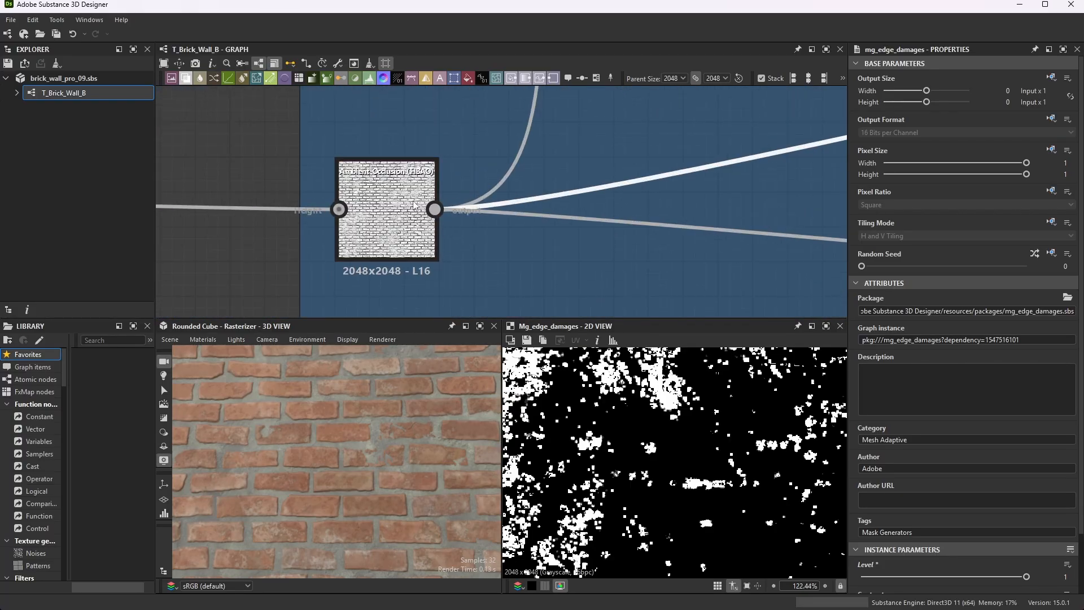
scroll(414, 197, up, 3)
scroll(352, 191, down, 5)
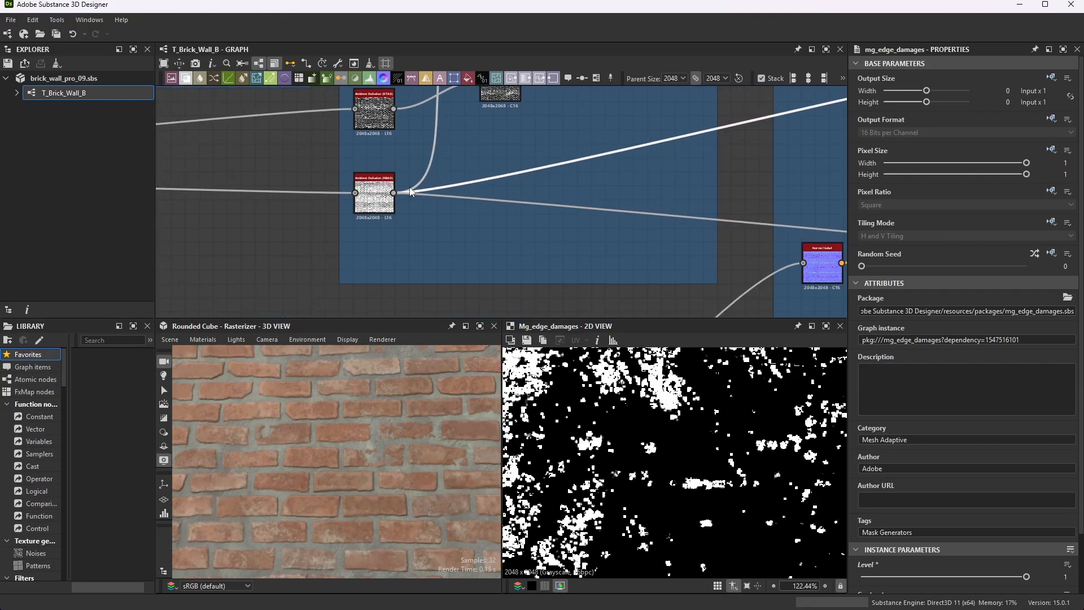
scroll(710, 187, up, 8)
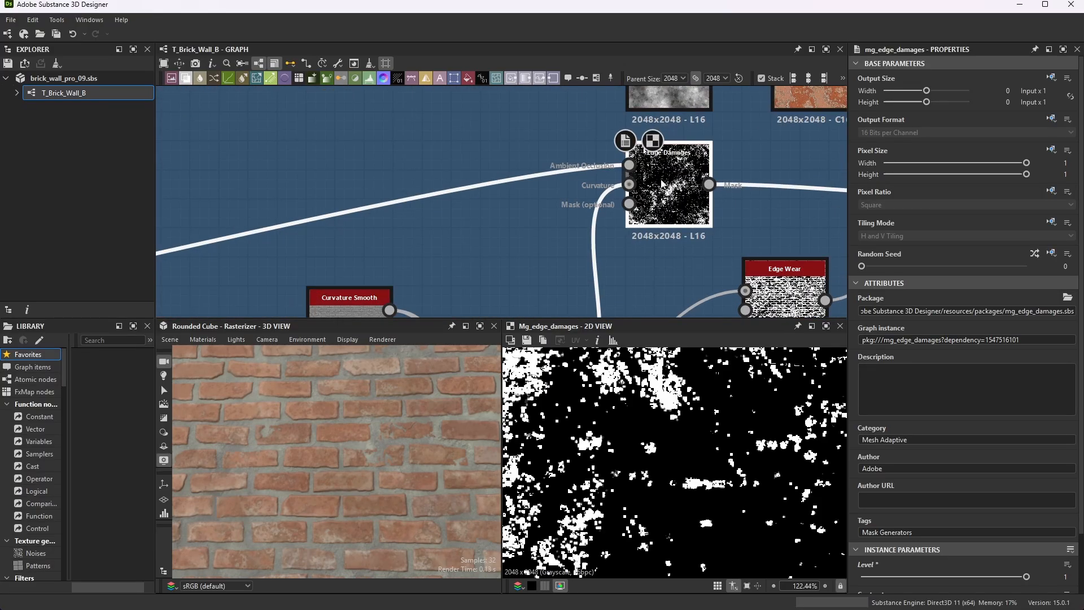
Examine the Edge Damages mask from afar and up close, and check its level, contrast and damages intensity
scroll(685, 185, up, 2)
scroll(636, 162, down, 2)
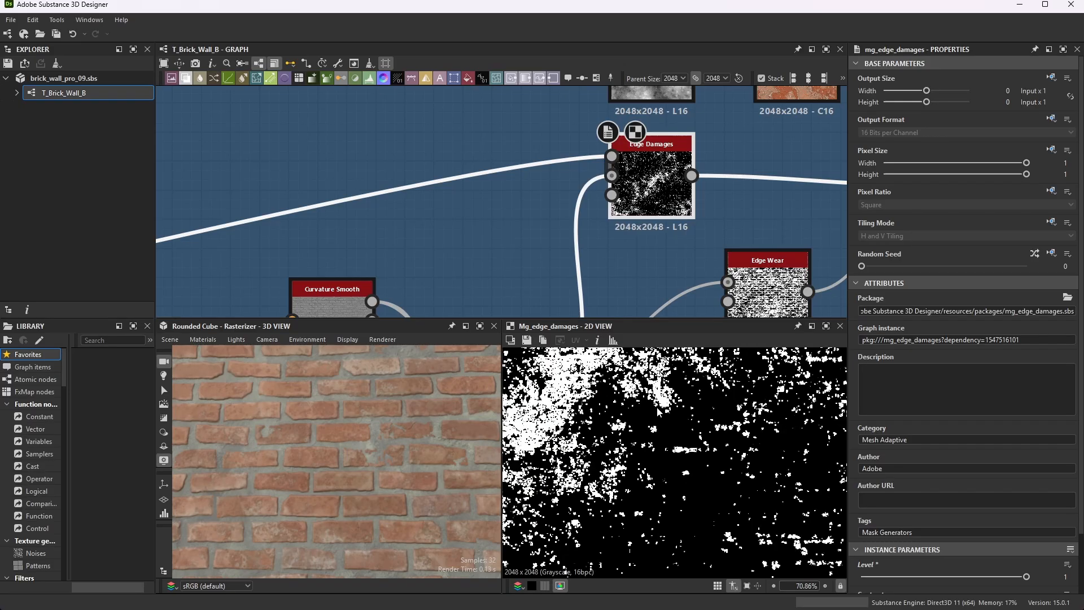
scroll(746, 458, up, 5)
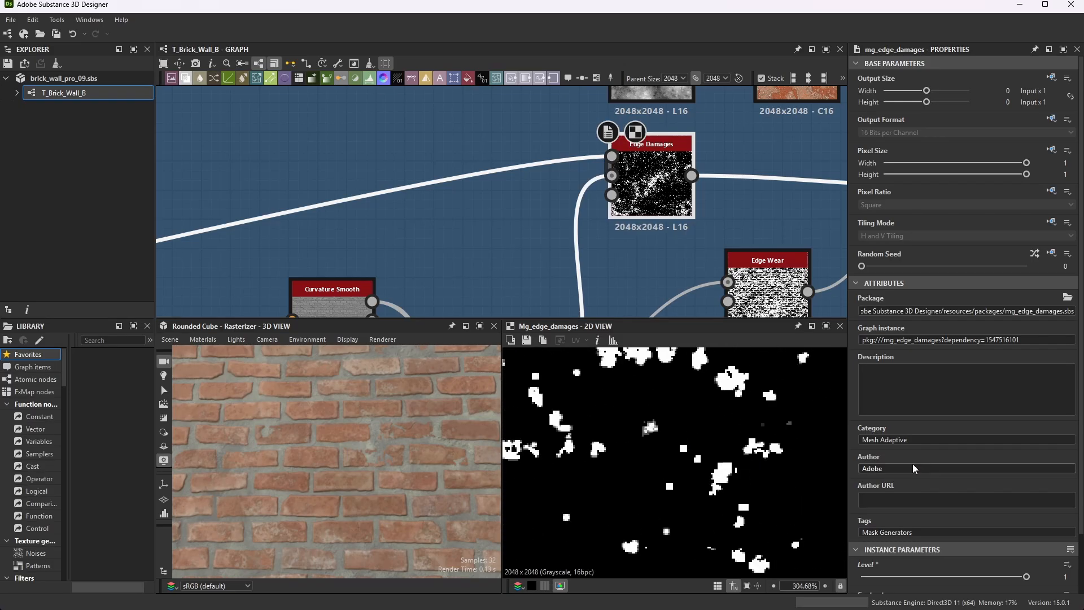
scroll(913, 465, down, 2)
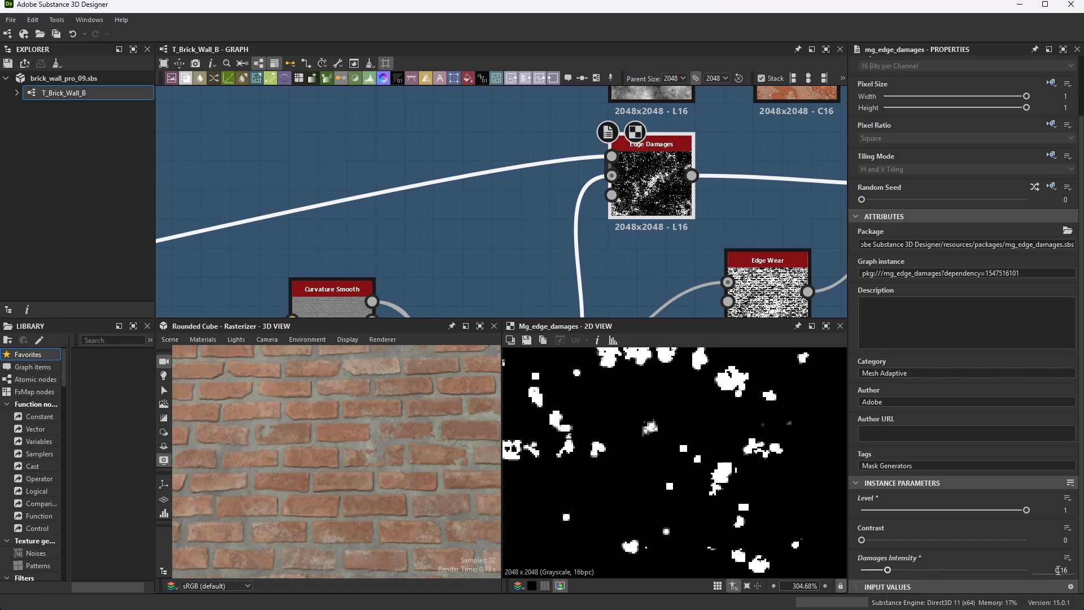
Follow the curvature Blend into the Edge Wear node, view its mask and review its level, threshold and edges width
scroll(632, 117, down, 3)
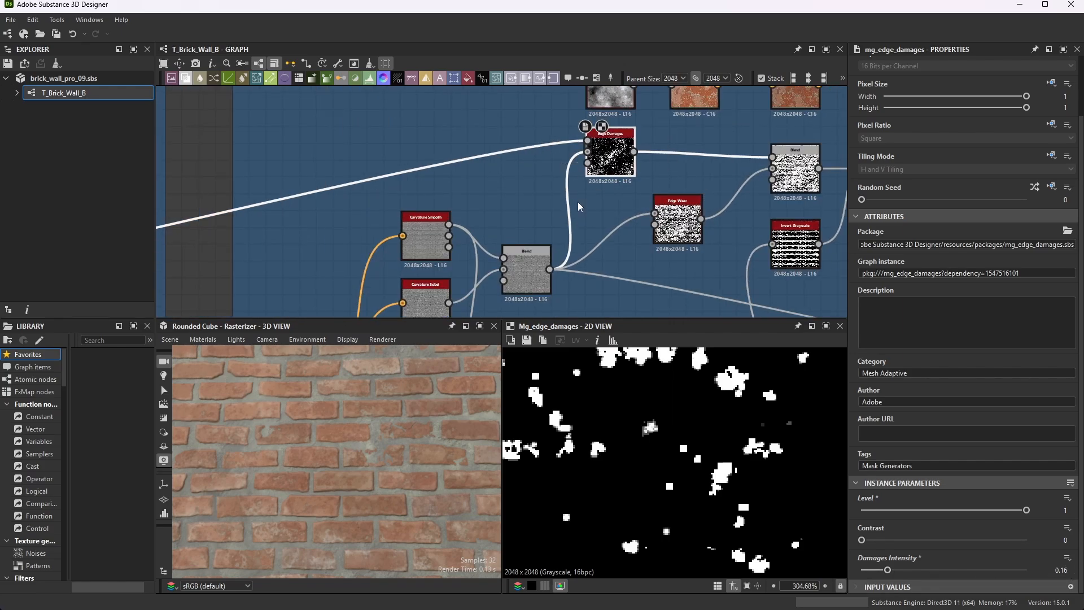
scroll(539, 279, up, 3)
click(533, 250)
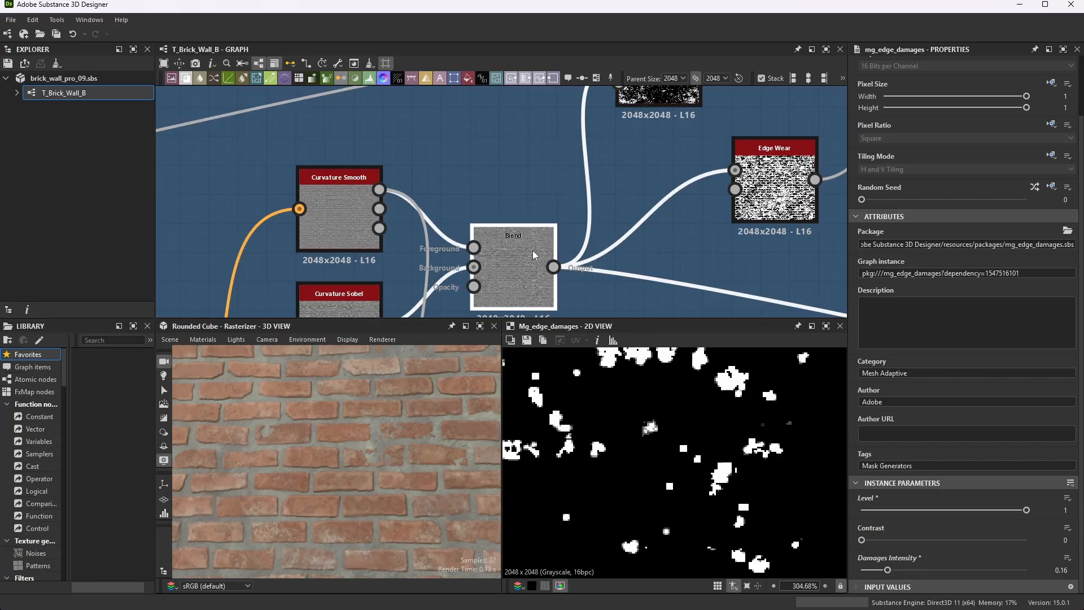
click(775, 186)
scroll(668, 177, down, 3)
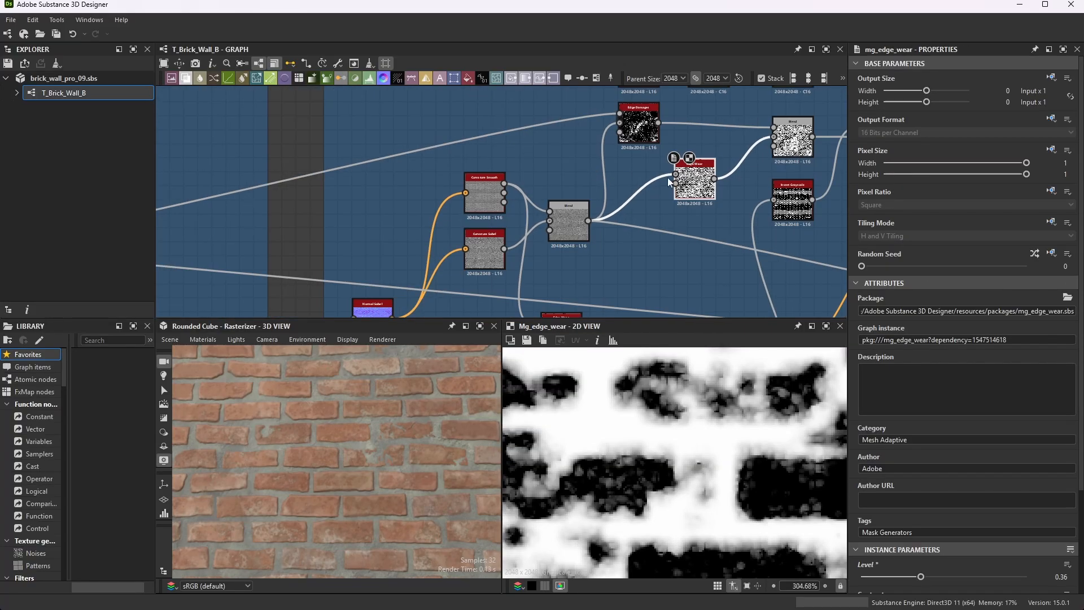
scroll(668, 177, up, 3)
scroll(672, 187, down, 1)
scroll(1036, 480, down, 3)
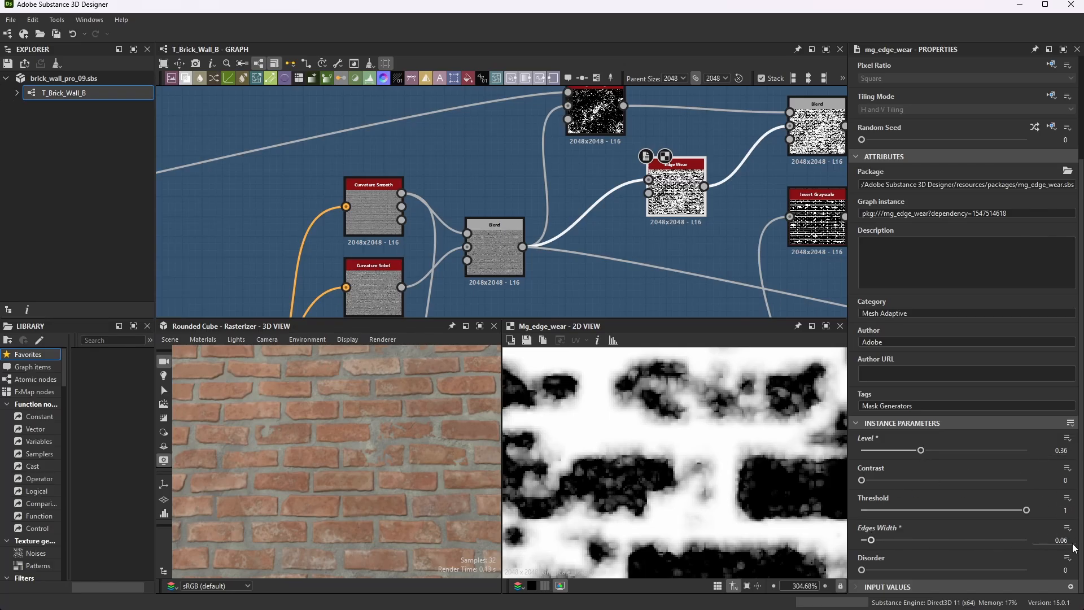
View the output of the Blend combining Edge Damages with Edge Wear and check its blending mode
scroll(650, 238, down, 2)
scroll(701, 152, up, 3)
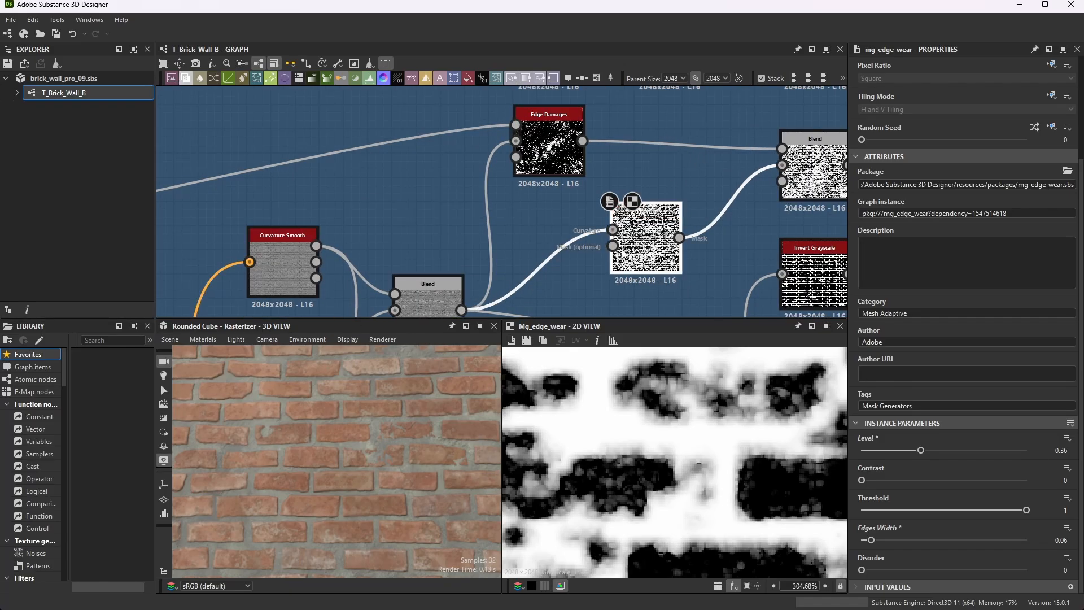
scroll(621, 201, down, 2)
scroll(690, 170, up, 2)
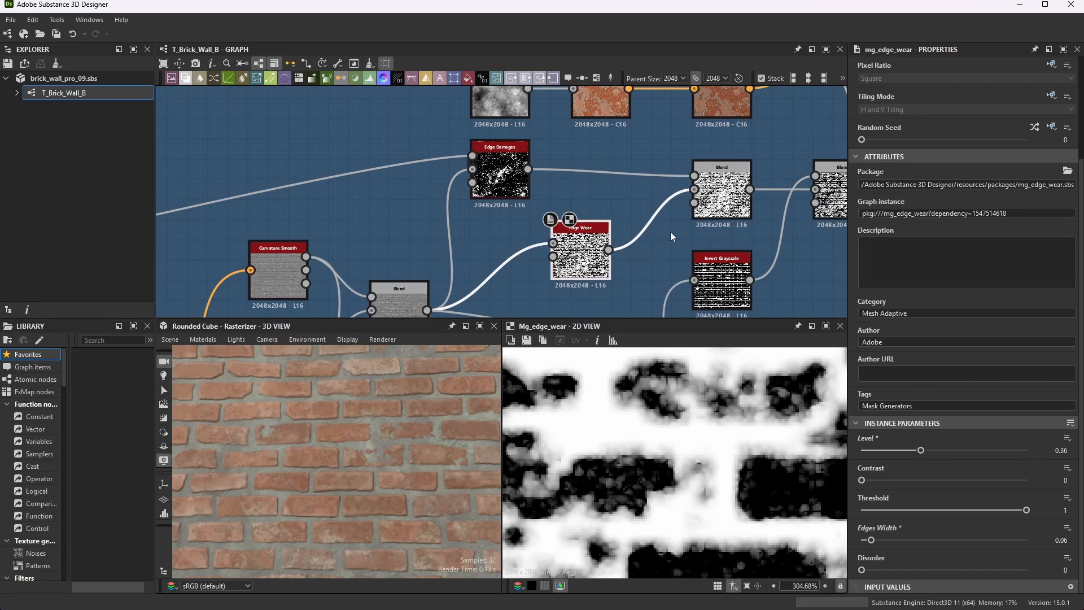
scroll(500, 152, up, 2)
scroll(641, 231, down, 2)
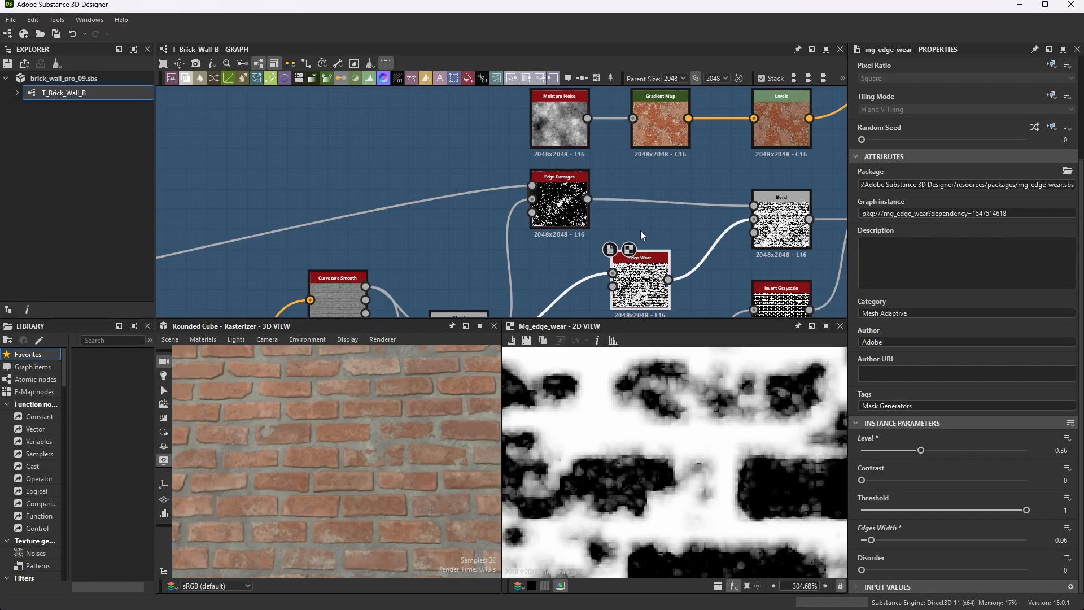
click(782, 220)
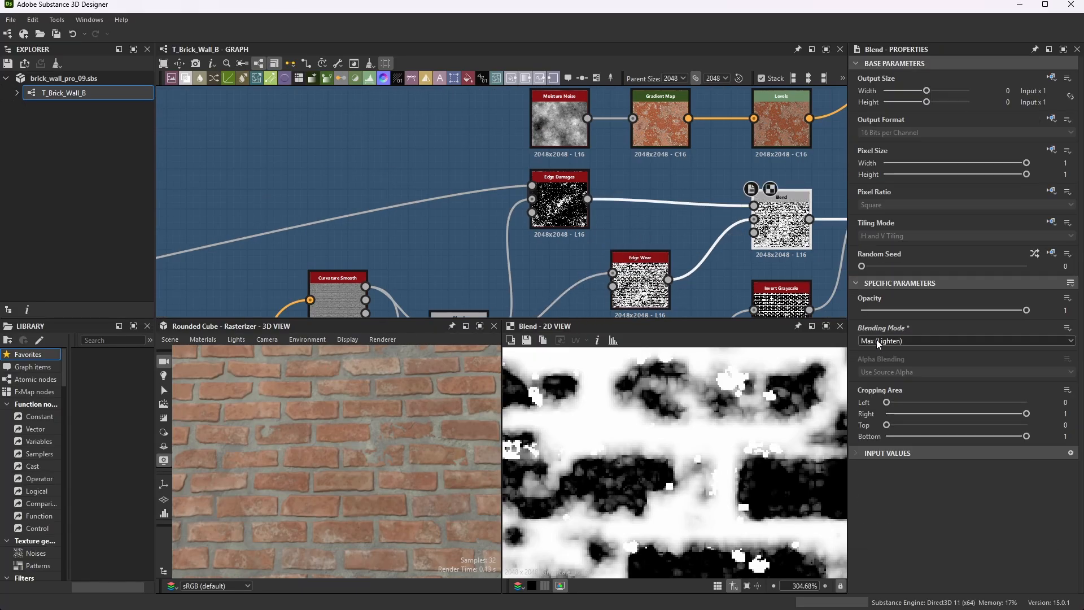
scroll(650, 209, down, 2)
scroll(734, 221, up, 3)
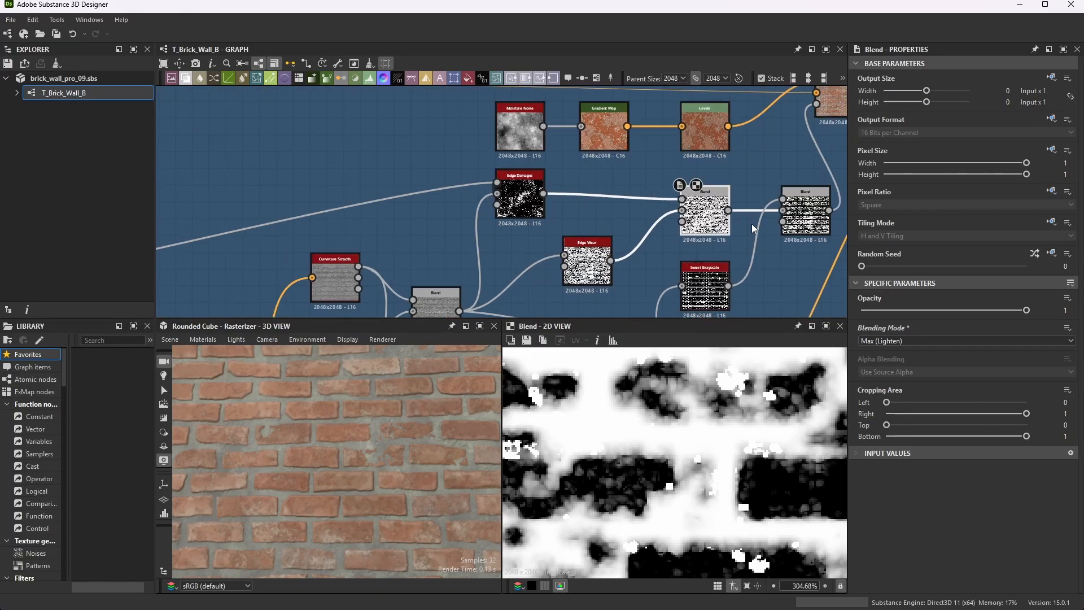
Examine the combined Edge Damages and Edge Wear mask at several magnifications
scroll(657, 418, down, 6)
scroll(657, 418, up, 3)
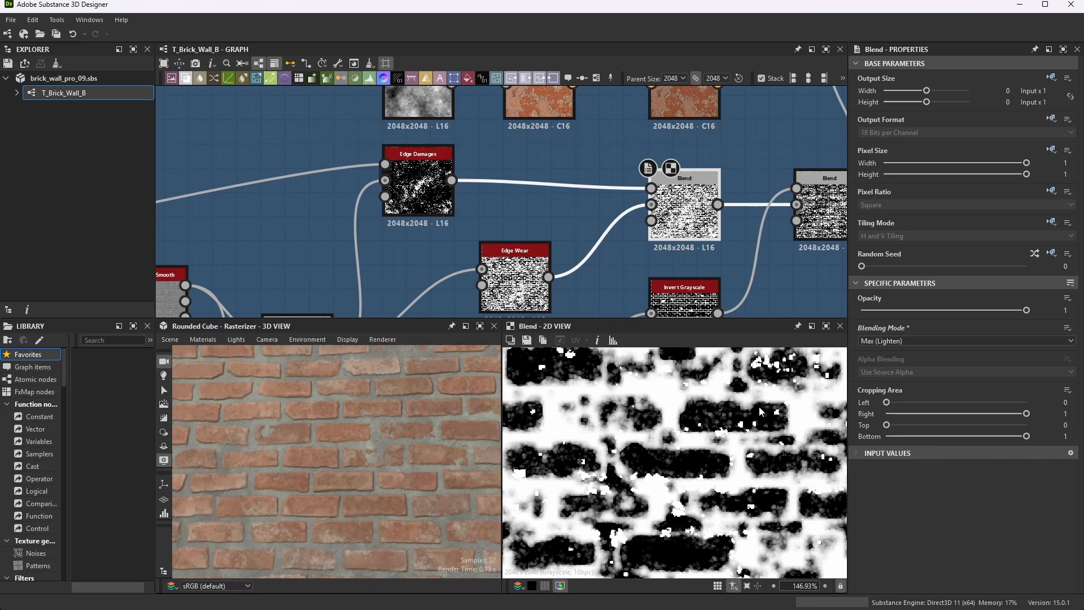
scroll(759, 405, down, 1)
scroll(676, 226, down, 3)
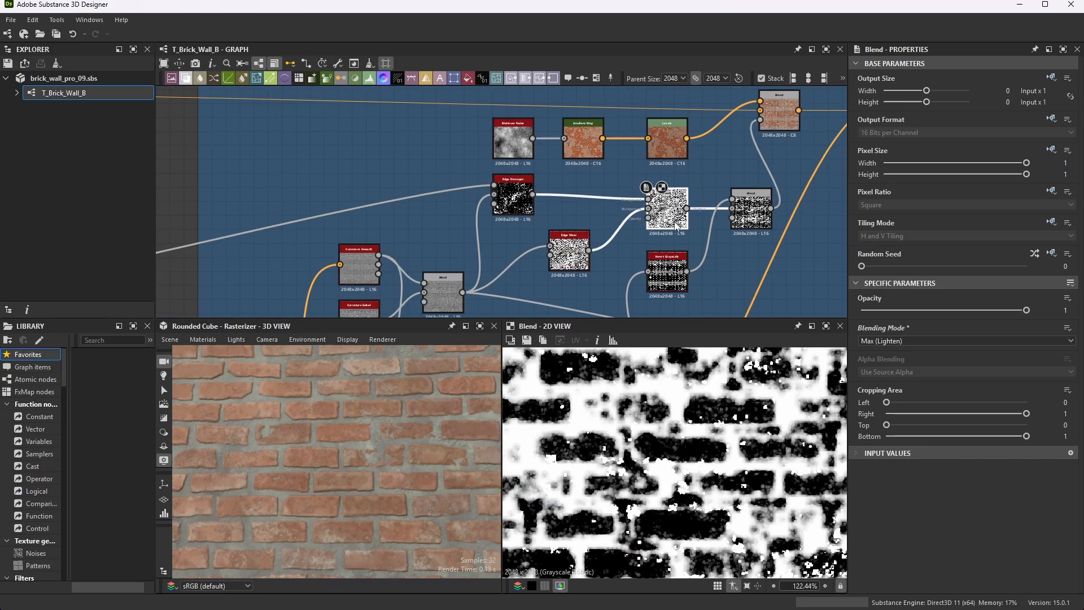
View the output of the Blend that follows the combined edge mask and check its blending mode
scroll(677, 226, up, 2)
scroll(672, 237, down, 2)
scroll(656, 259, up, 6)
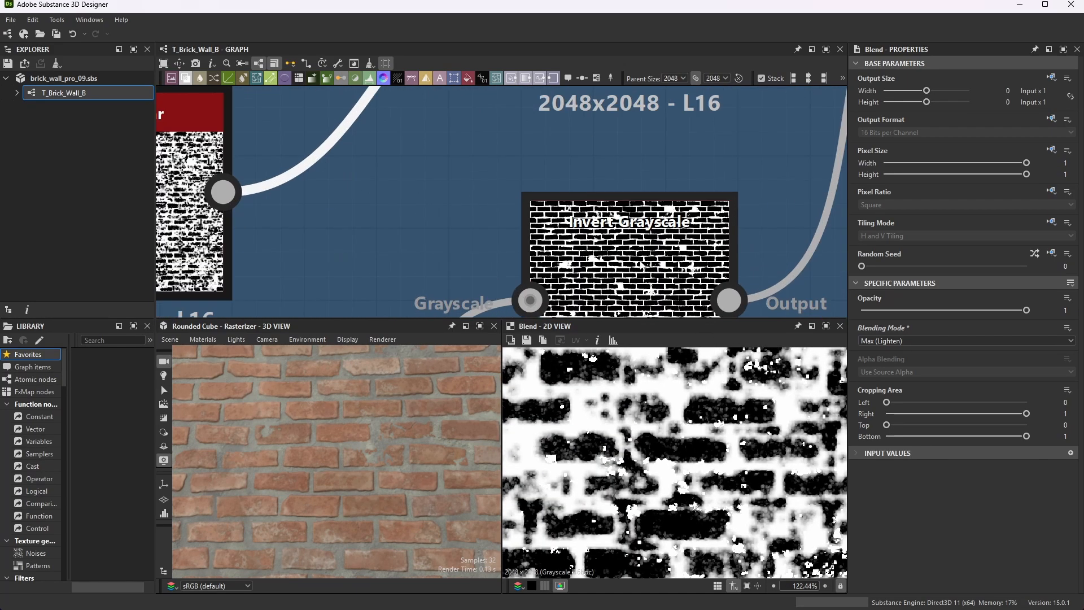
scroll(637, 261, down, 6)
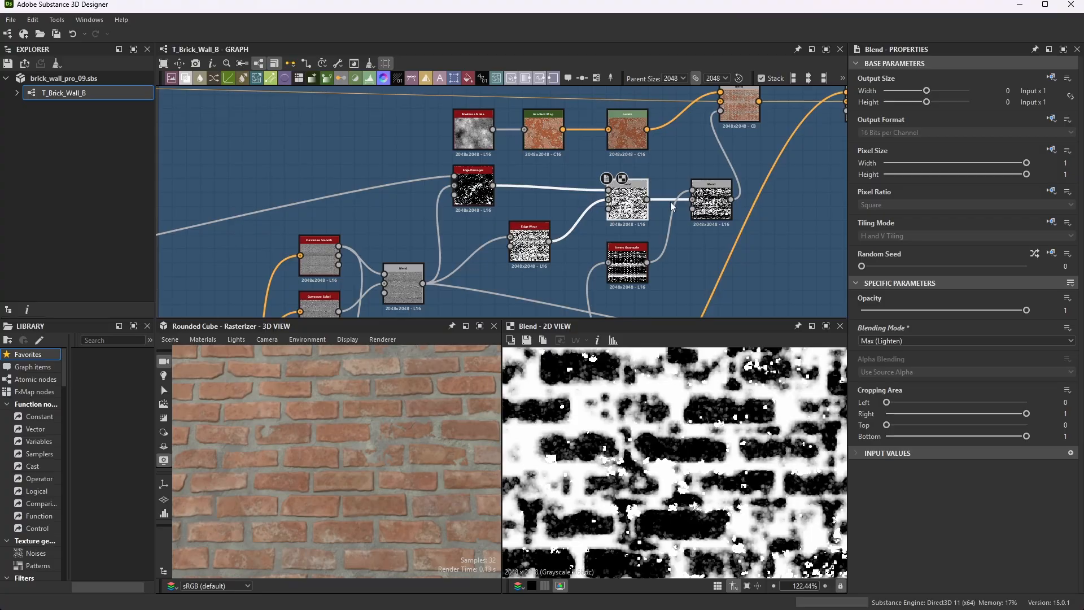
scroll(650, 199, up, 3)
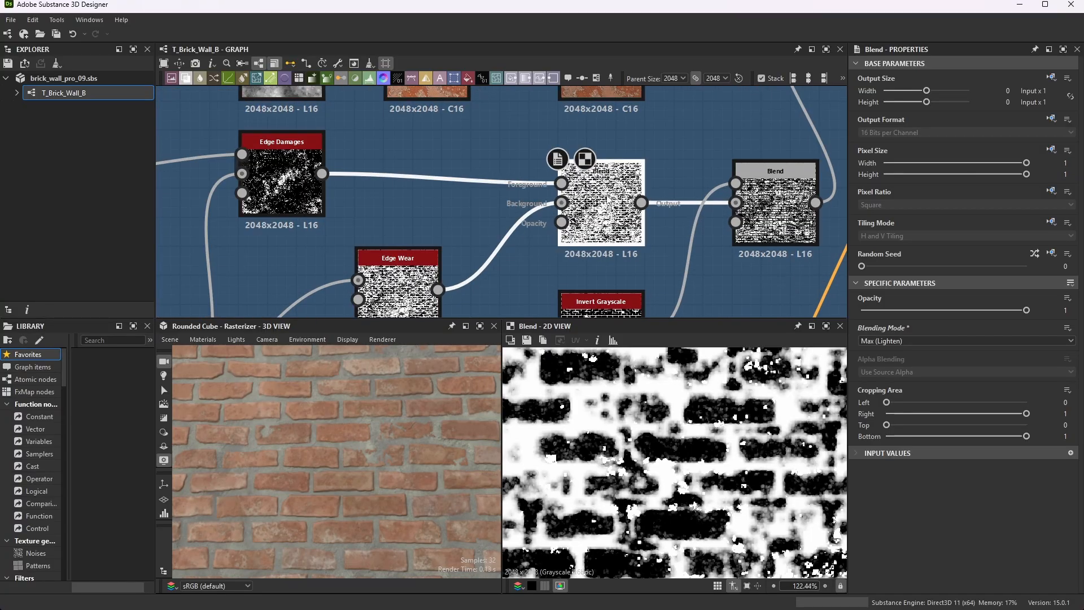
scroll(788, 213, up, 2)
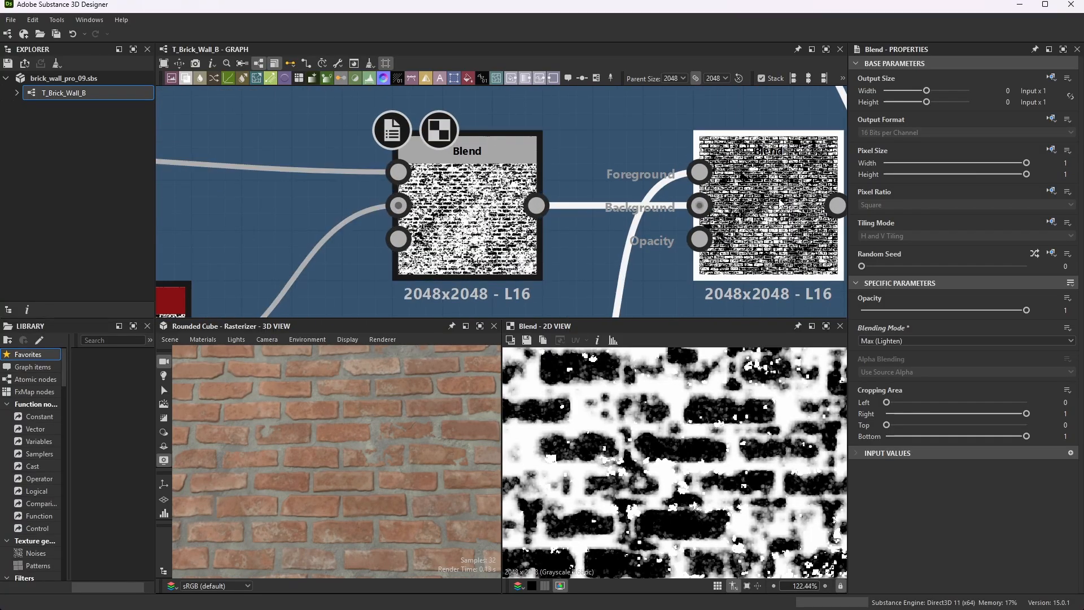
click(782, 204)
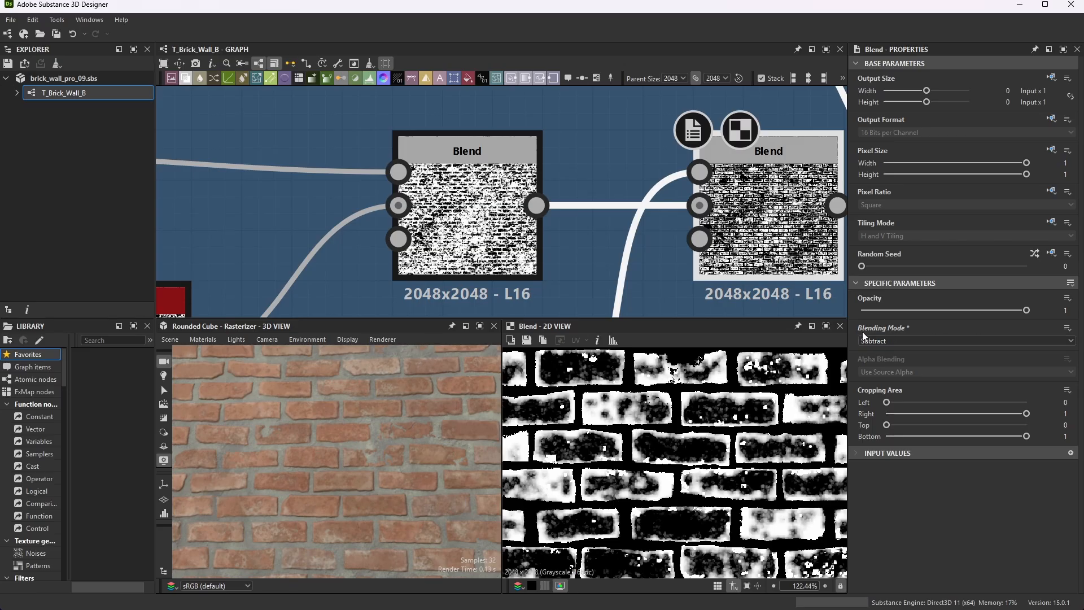
Trace the source of this Blend's grout input back to the Height Blend node in the Grout frame
scroll(672, 188, down, 8)
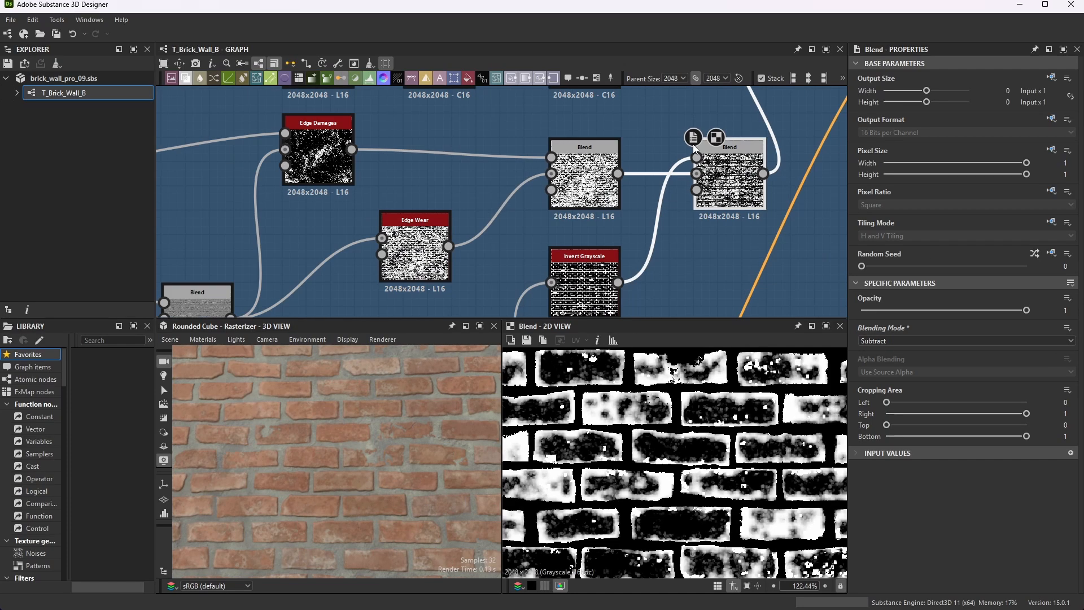
scroll(672, 188, down, 3)
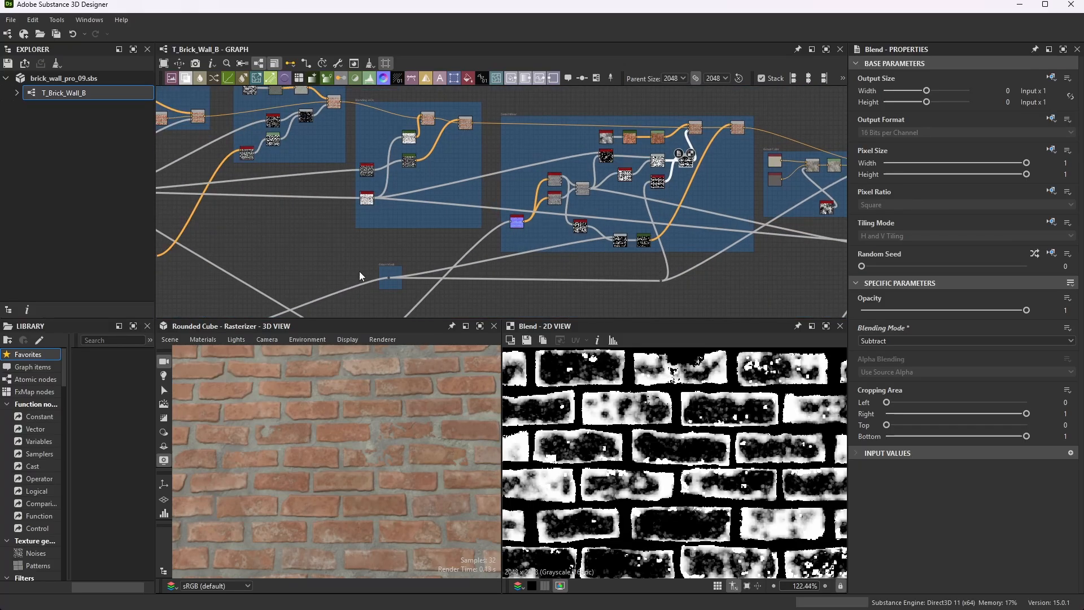
scroll(378, 278, up, 6)
scroll(654, 139, down, 8)
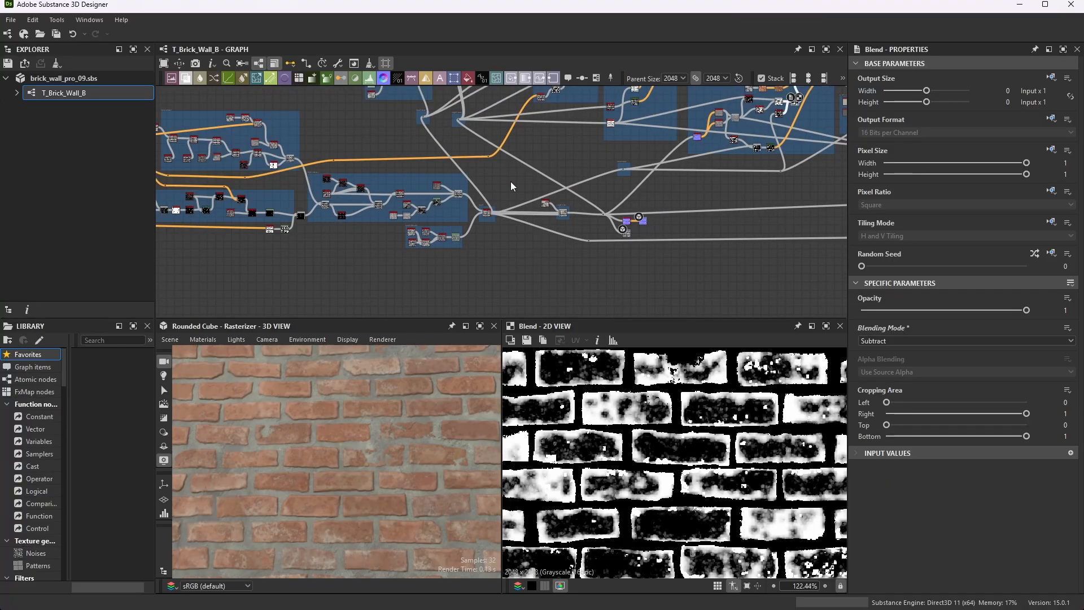
scroll(467, 143, up, 7)
scroll(476, 202, down, 2)
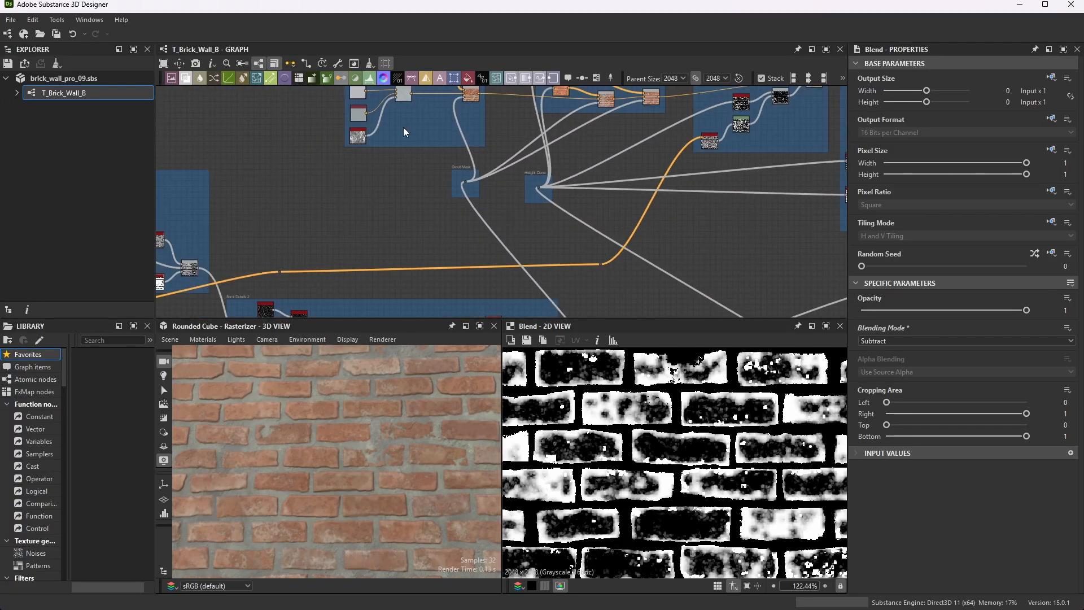
scroll(624, 237, down, 3)
scroll(510, 238, up, 10)
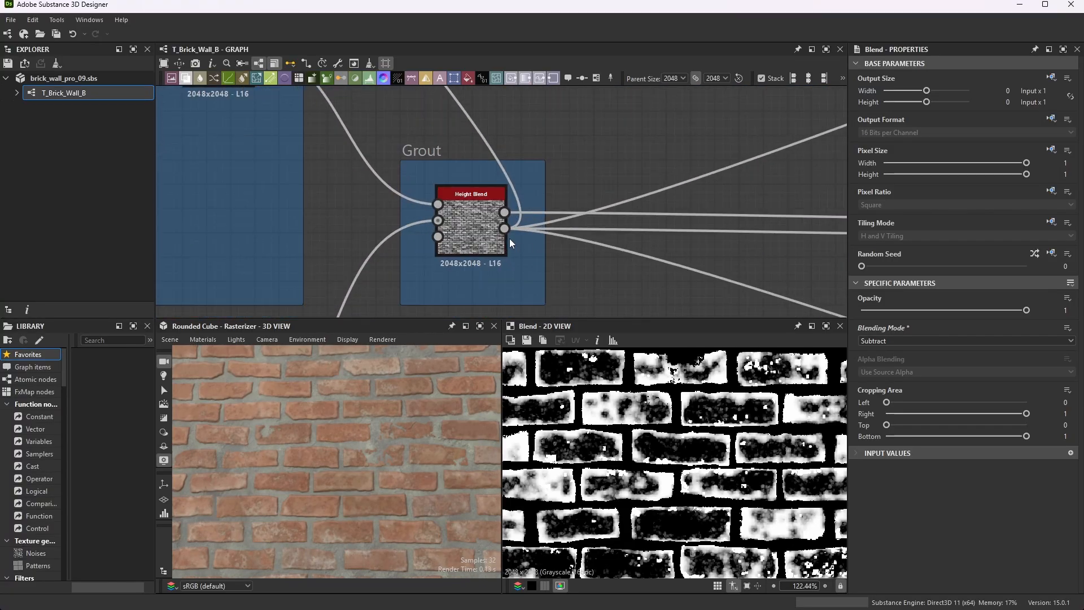
scroll(502, 240, down, 3)
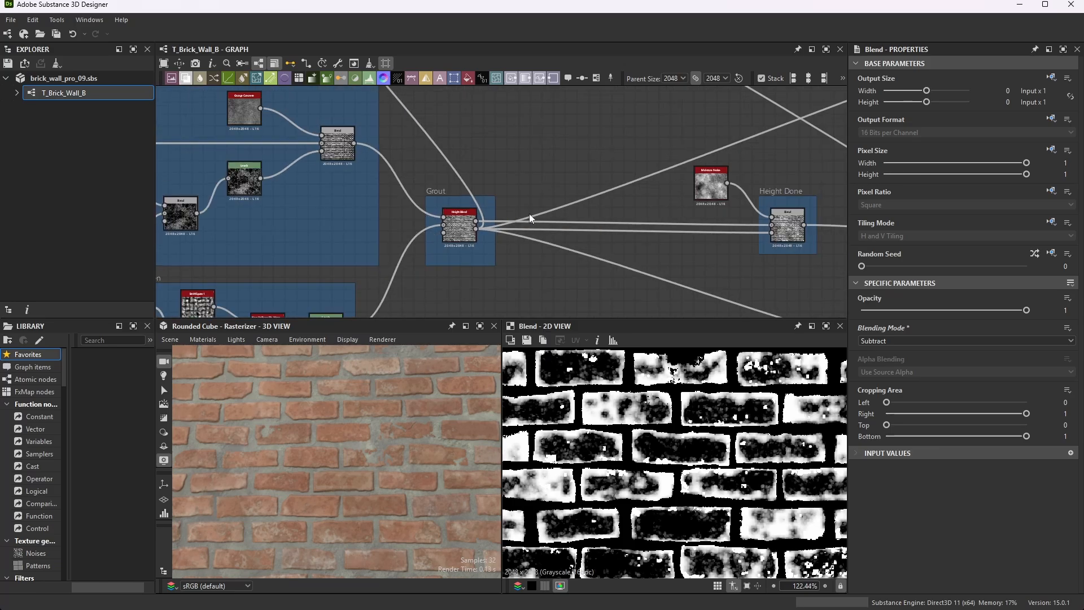
Follow the Height Blend mask output through the Grout Mask frame to the Invert Grayscale node in Detail Wear
scroll(556, 200, down, 4)
scroll(734, 149, up, 6)
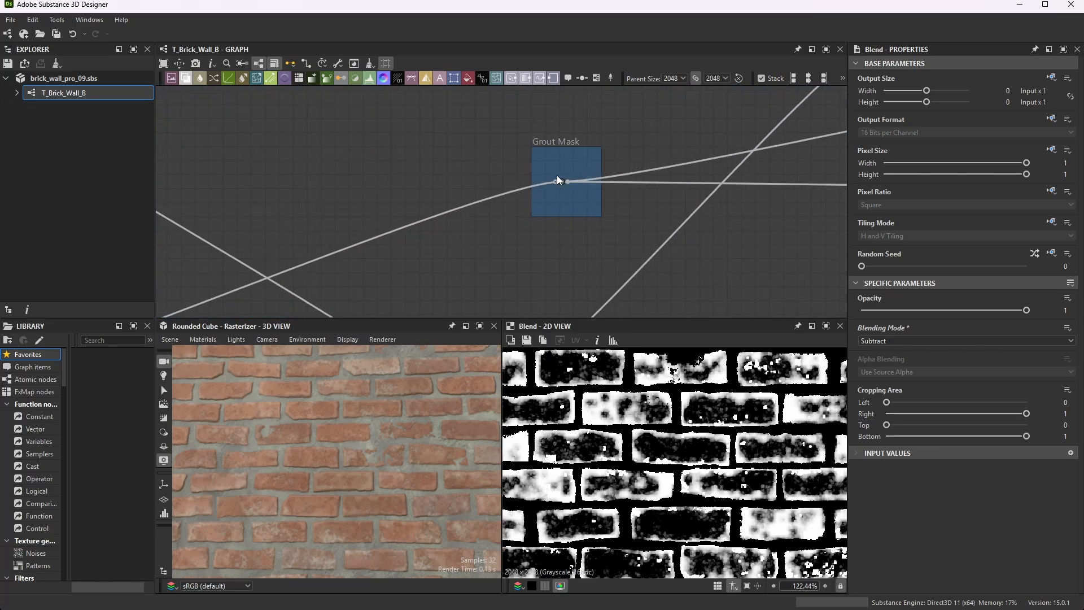
scroll(568, 185, down, 4)
scroll(758, 164, up, 7)
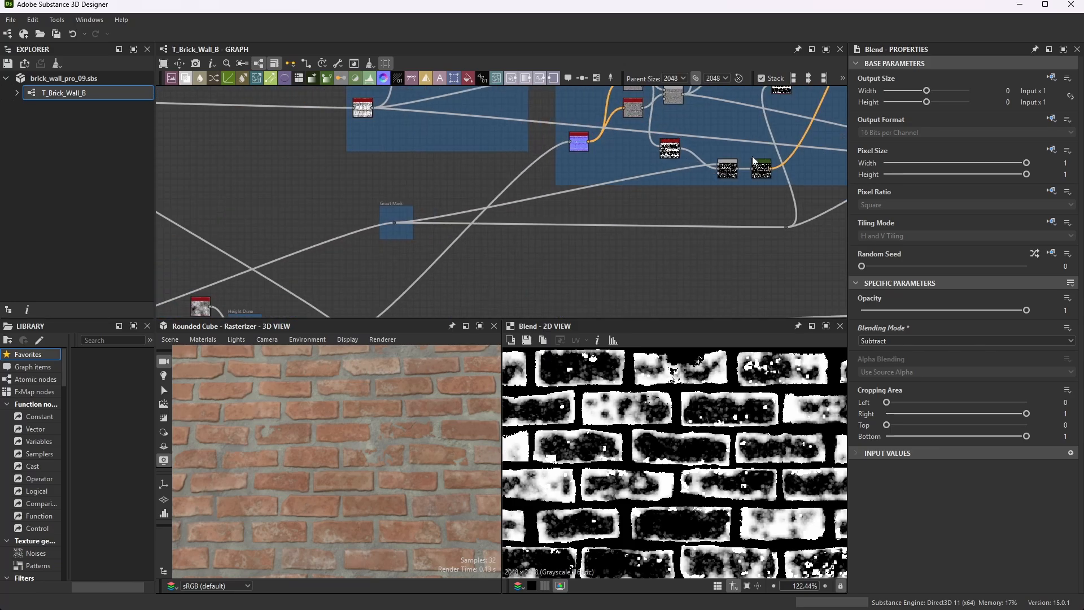
scroll(680, 178, down, 6)
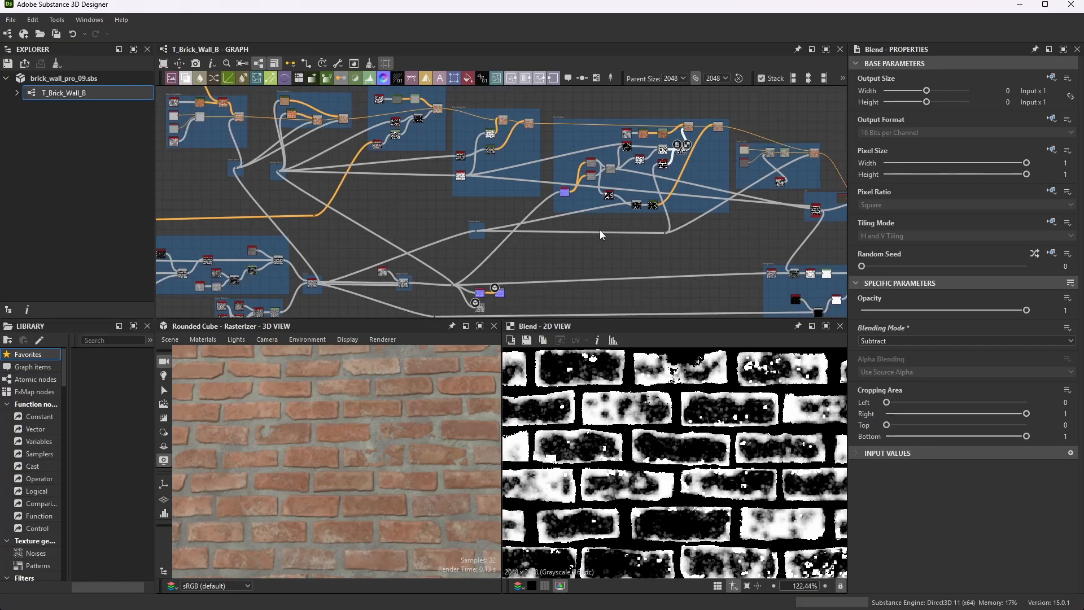
scroll(660, 204, up, 2)
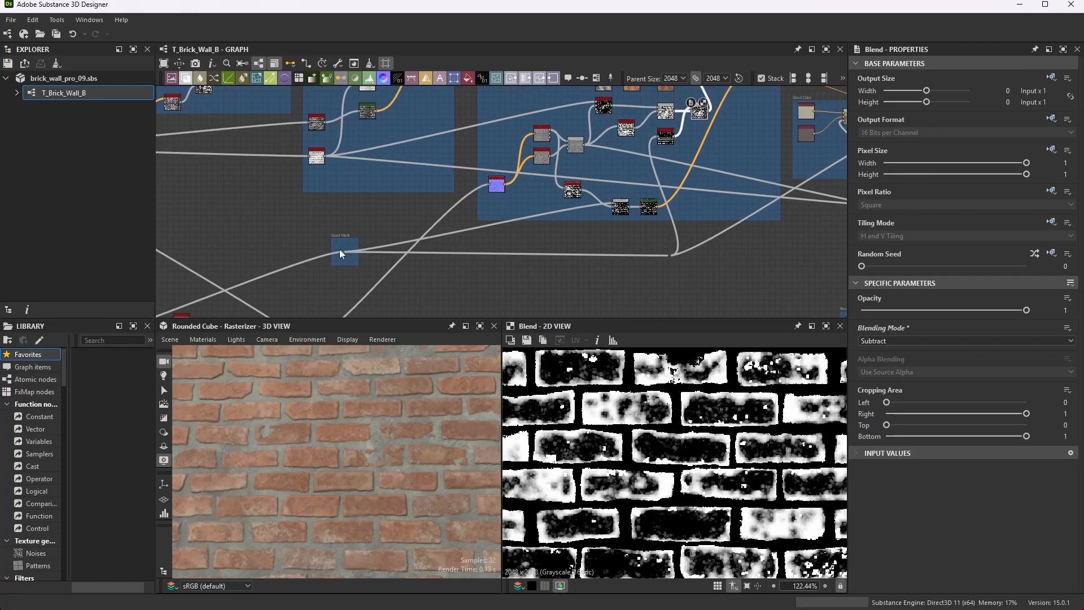
View the Invert Grayscale output and inspect how the inverted grout mask connects to the neighbouring Blend
double_click(666, 135)
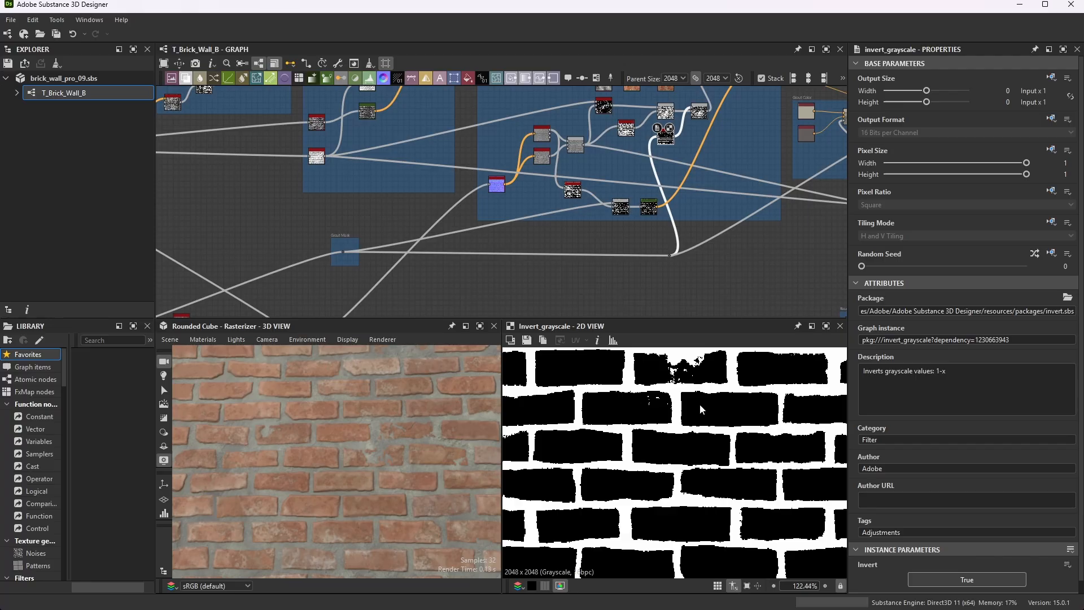
scroll(666, 130, up, 12)
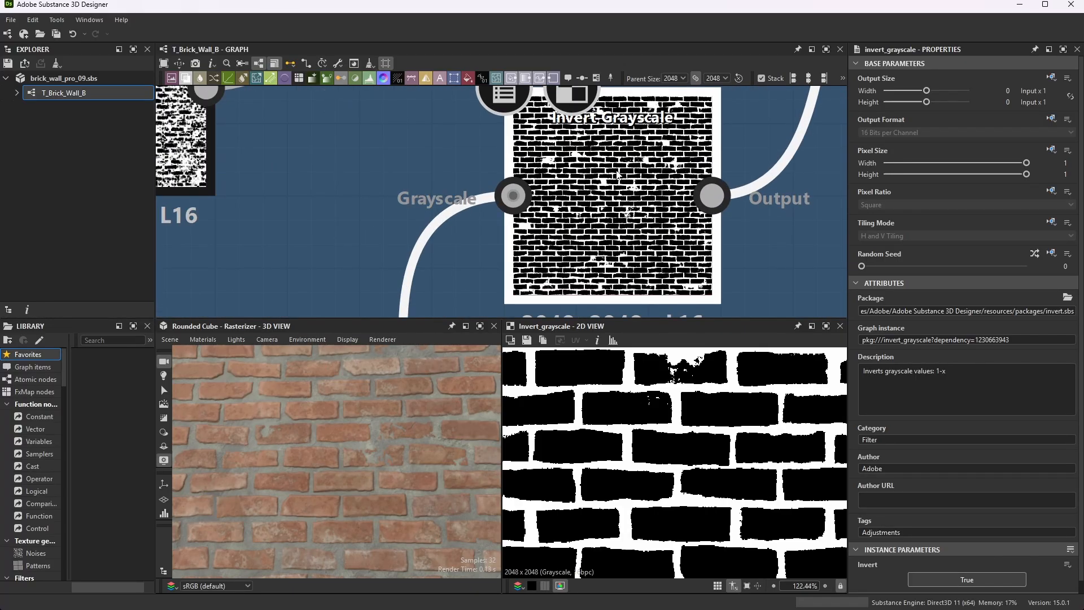
scroll(657, 224, down, 6)
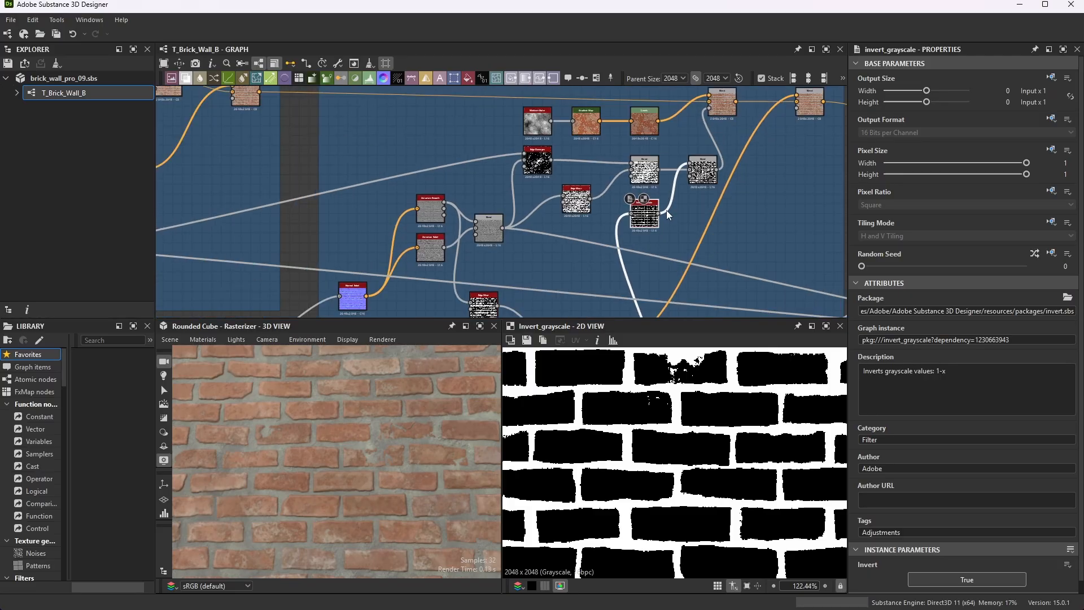
scroll(656, 237, up, 5)
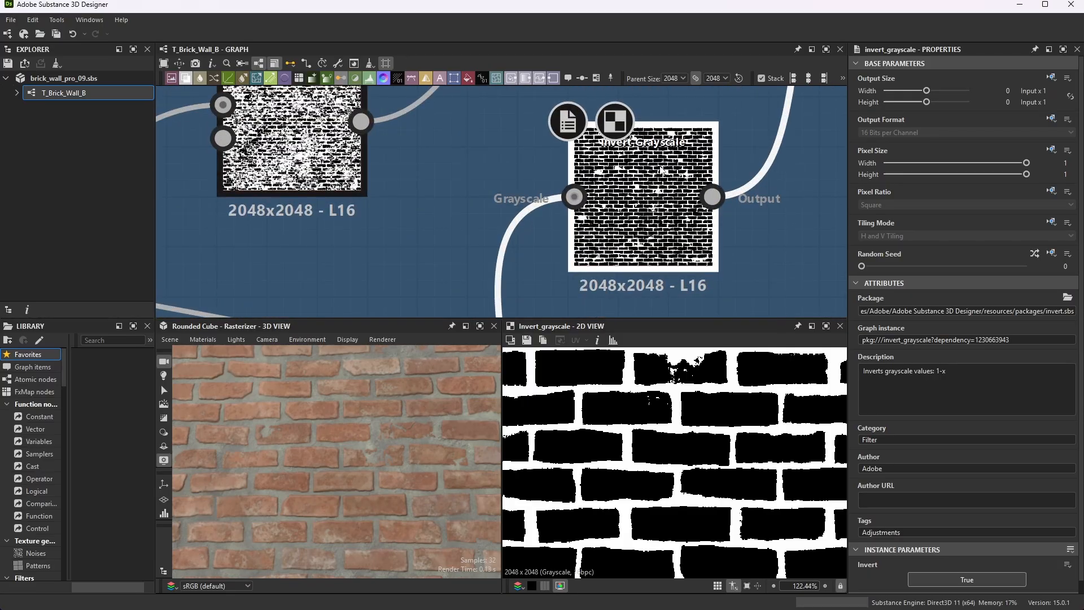
scroll(628, 205, down, 1)
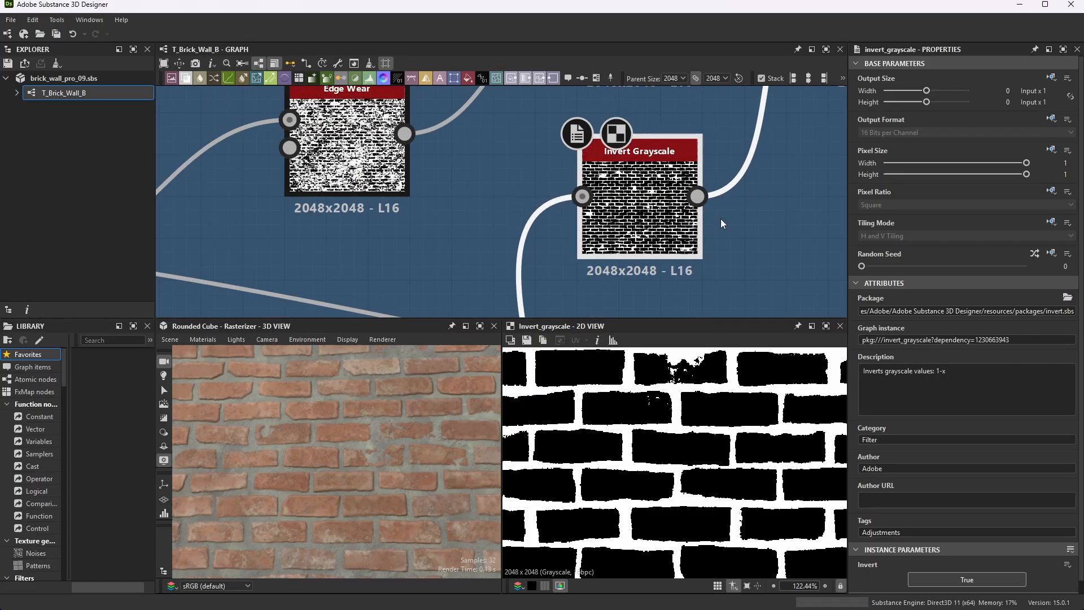
scroll(616, 231, down, 5)
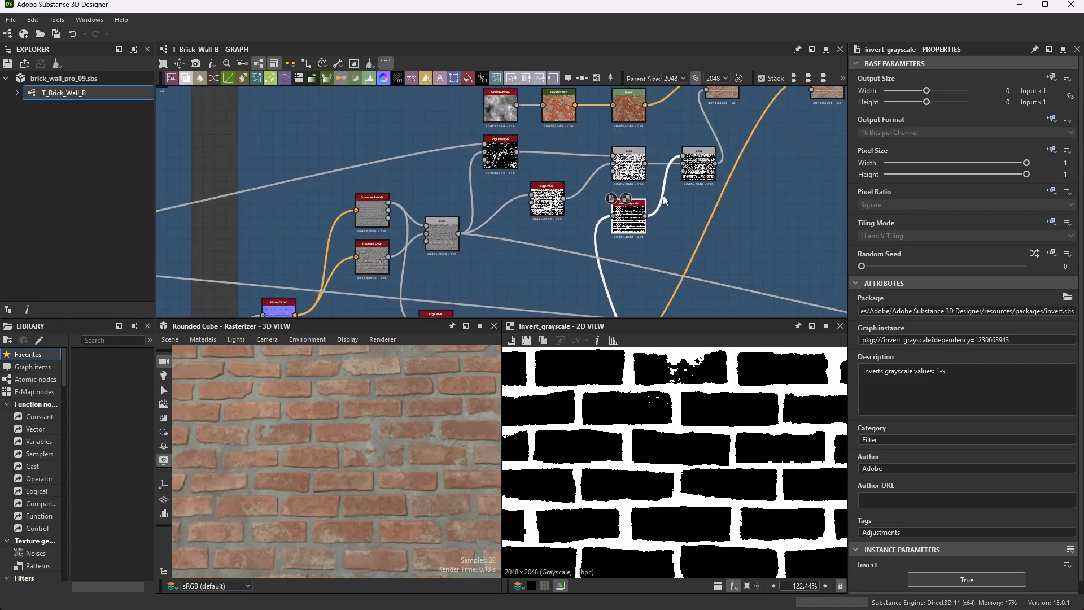
View the Blend subtracting the inverted grout mask from the edge mask again and examine its result up close
scroll(649, 203, up, 3)
click(675, 183)
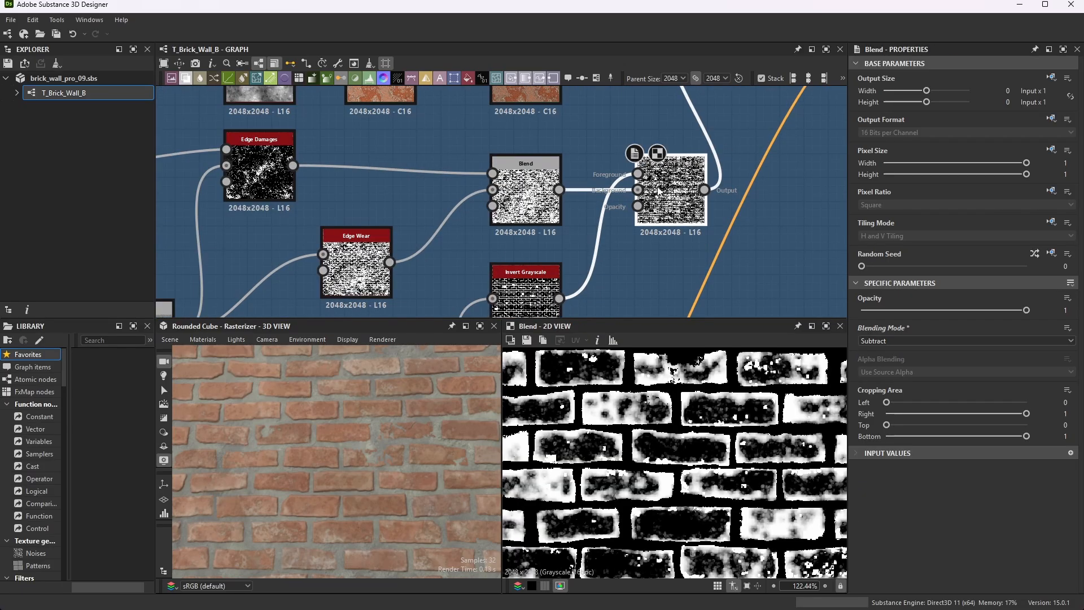
scroll(593, 272, down, 1)
scroll(542, 274, up, 2)
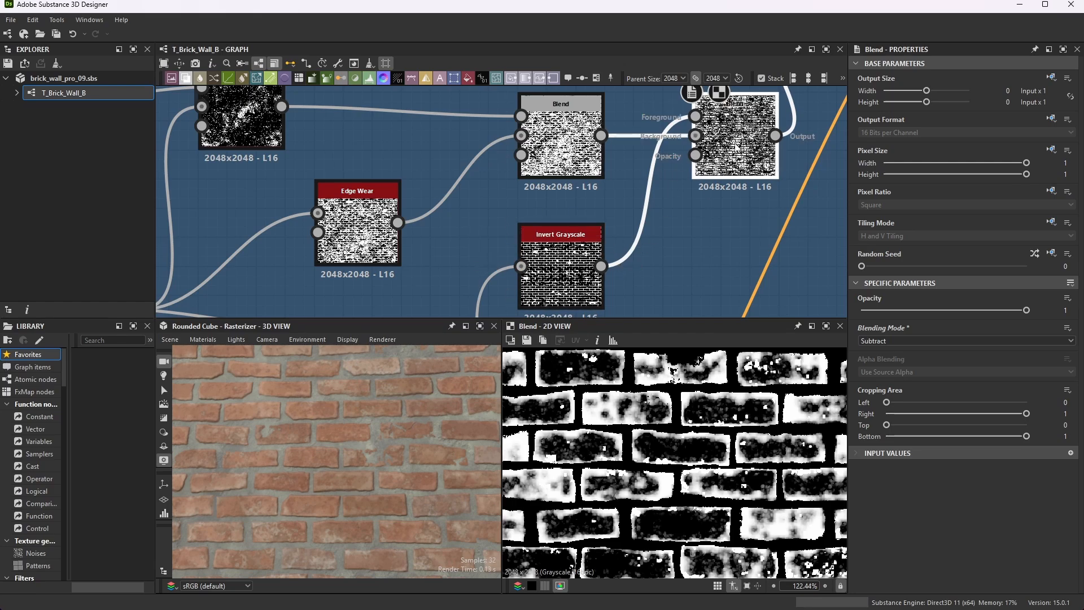
scroll(738, 471, down, 1)
scroll(742, 474, up, 2)
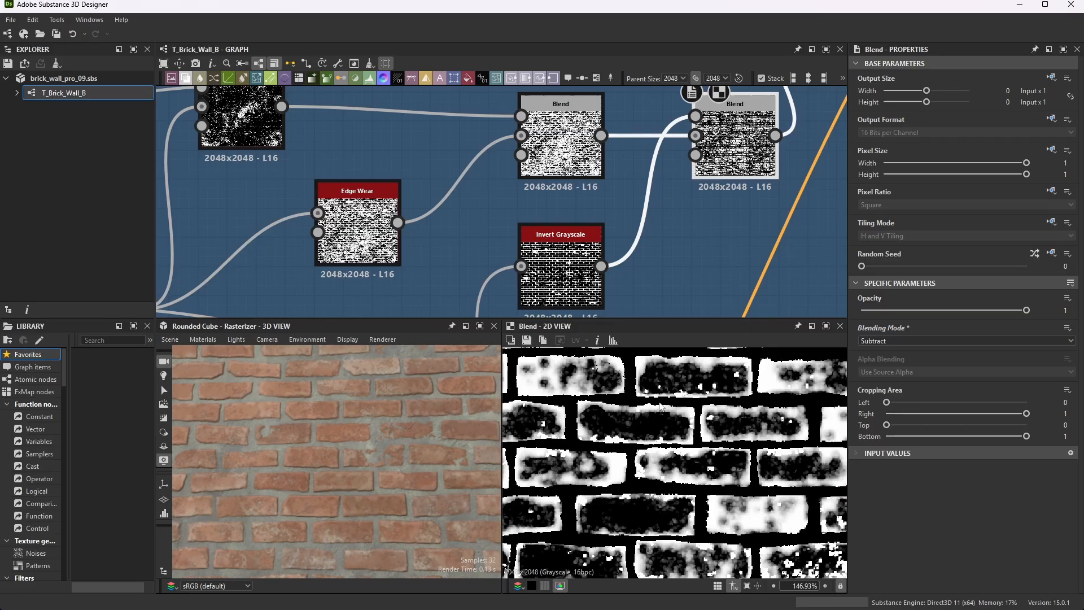
Preview the first colour Blend in the Detail Wear frame and examine the worn brick edges and surfaces up close
scroll(638, 235, down, 3)
scroll(639, 134, up, 2)
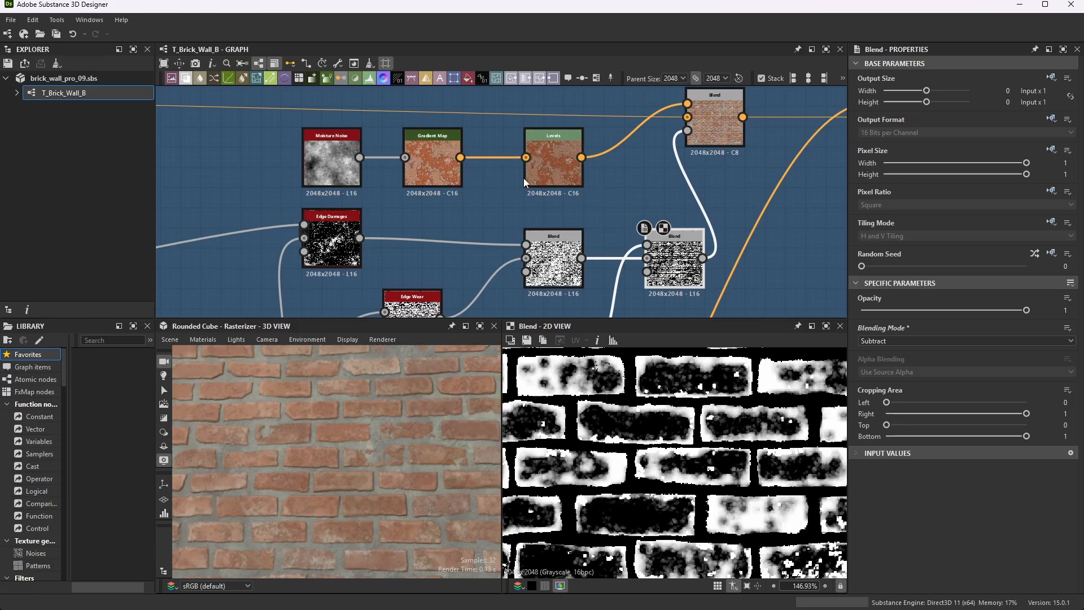
scroll(586, 243, down, 7)
scroll(291, 206, up, 3)
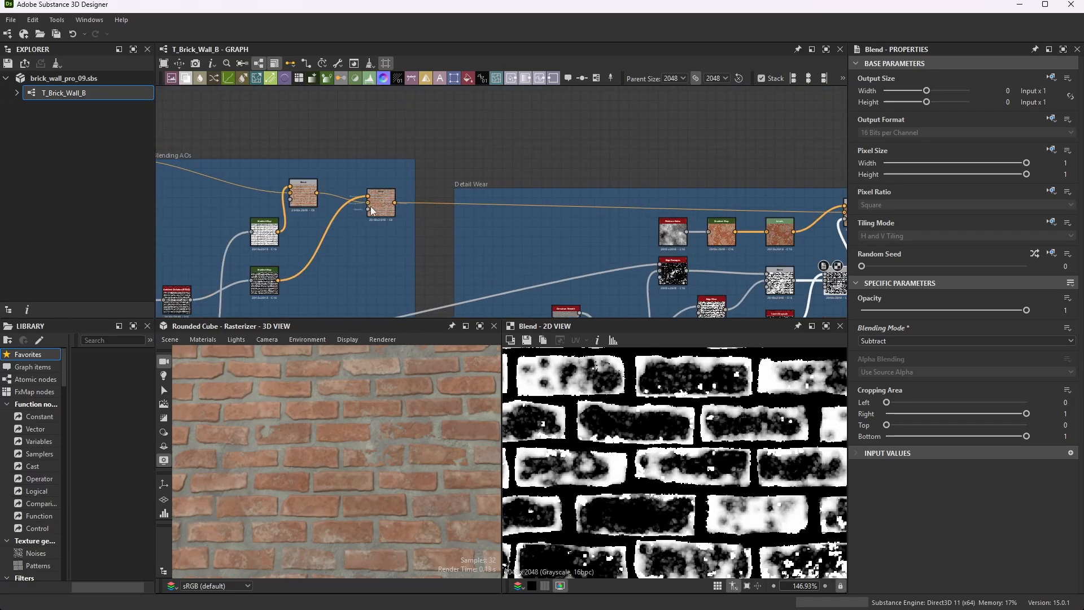
scroll(388, 190, down, 3)
scroll(617, 201, up, 6)
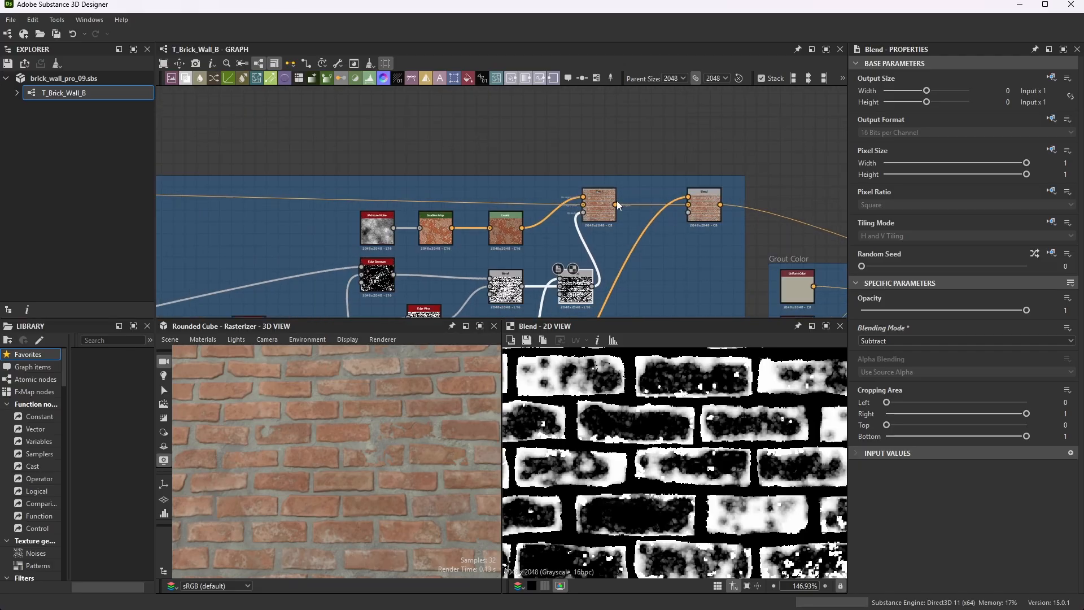
click(592, 218)
scroll(767, 448, up, 3)
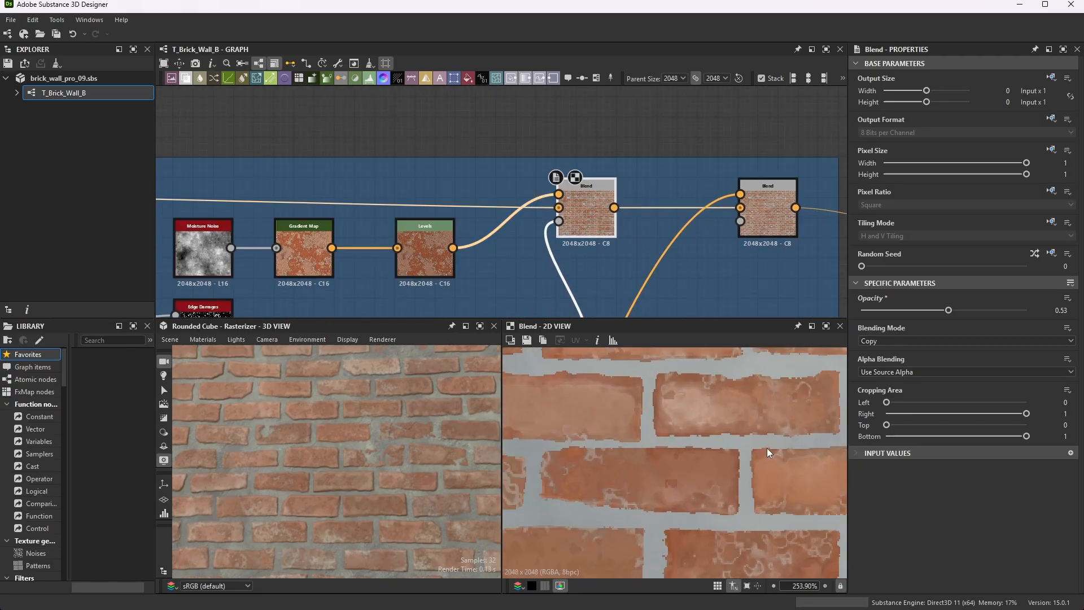
scroll(720, 432, up, 1)
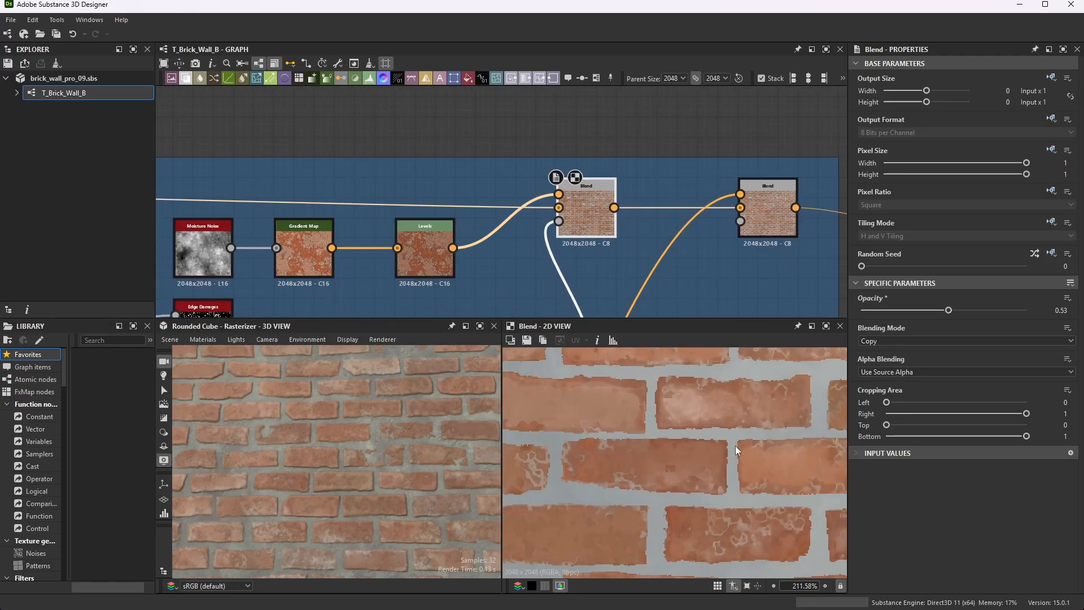
scroll(751, 497, down, 3)
scroll(615, 466, up, 2)
scroll(758, 405, down, 4)
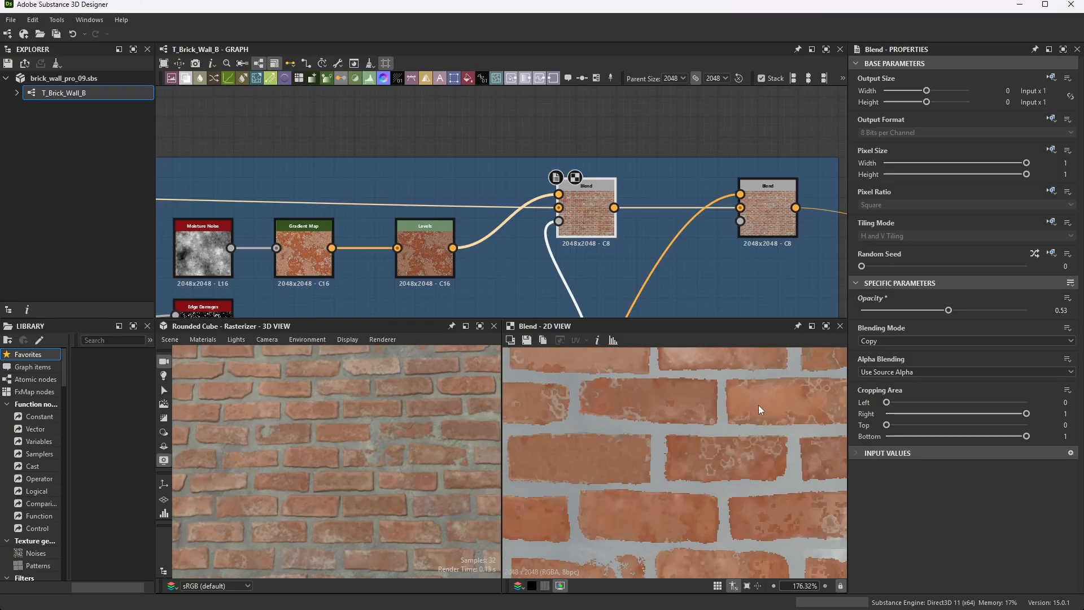
scroll(636, 493, down, 1)
scroll(636, 493, up, 2)
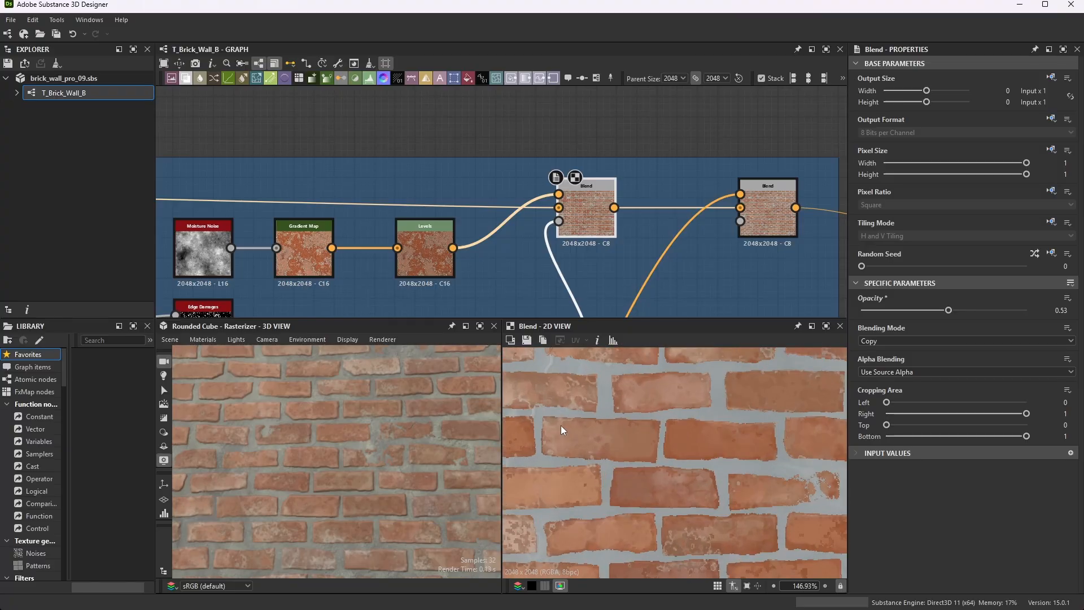
scroll(729, 446, down, 1)
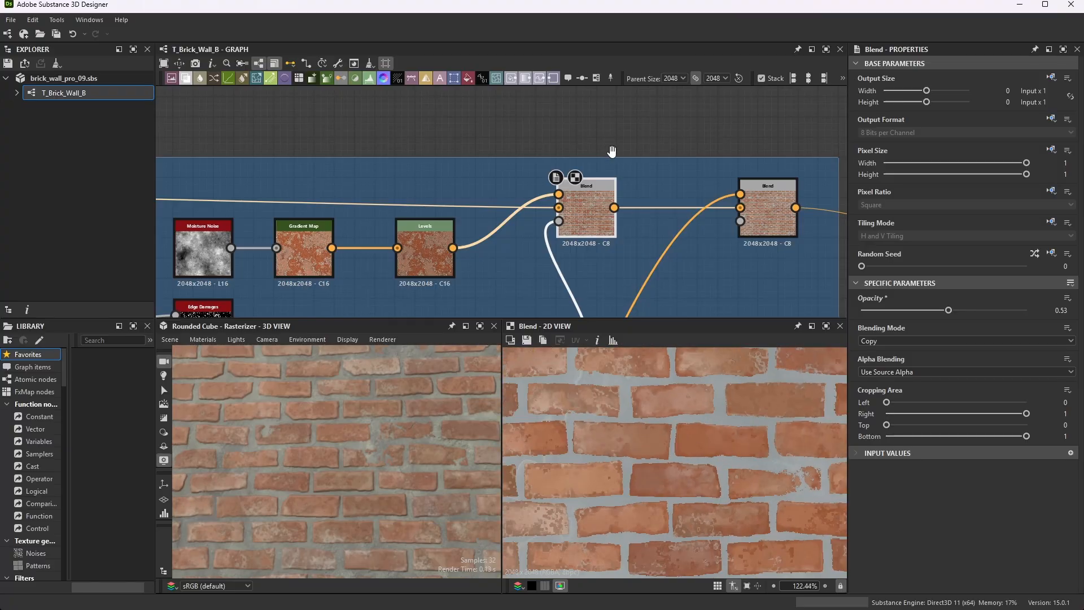
Compare the output of the last Blend in the Blending AOs frame with the first Detail Wear colour Blend
scroll(632, 188, down, 5)
click(343, 185)
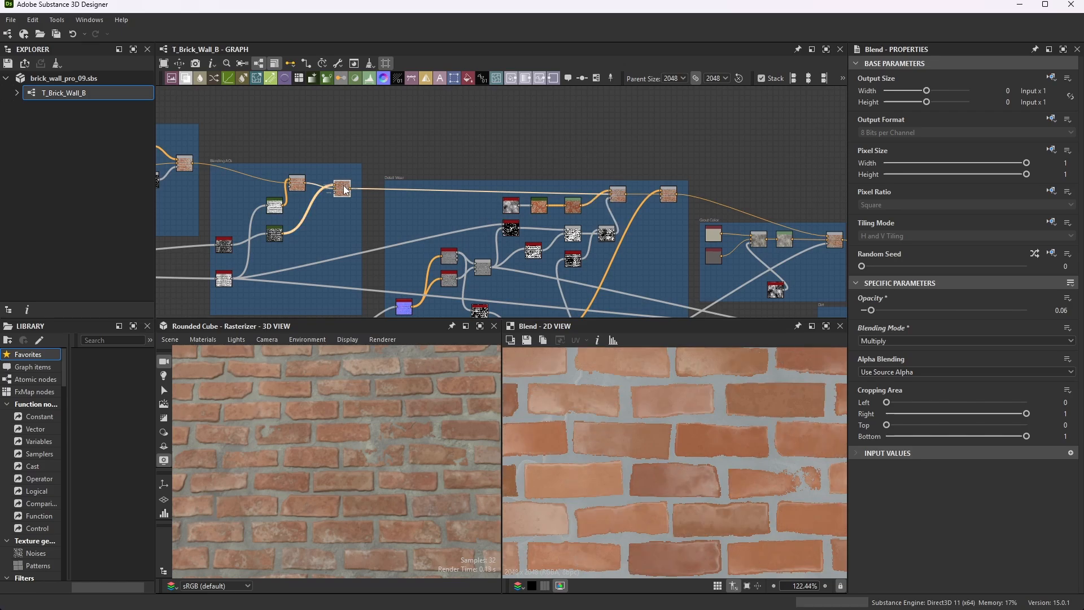
double_click(348, 185)
scroll(524, 451, down, 2)
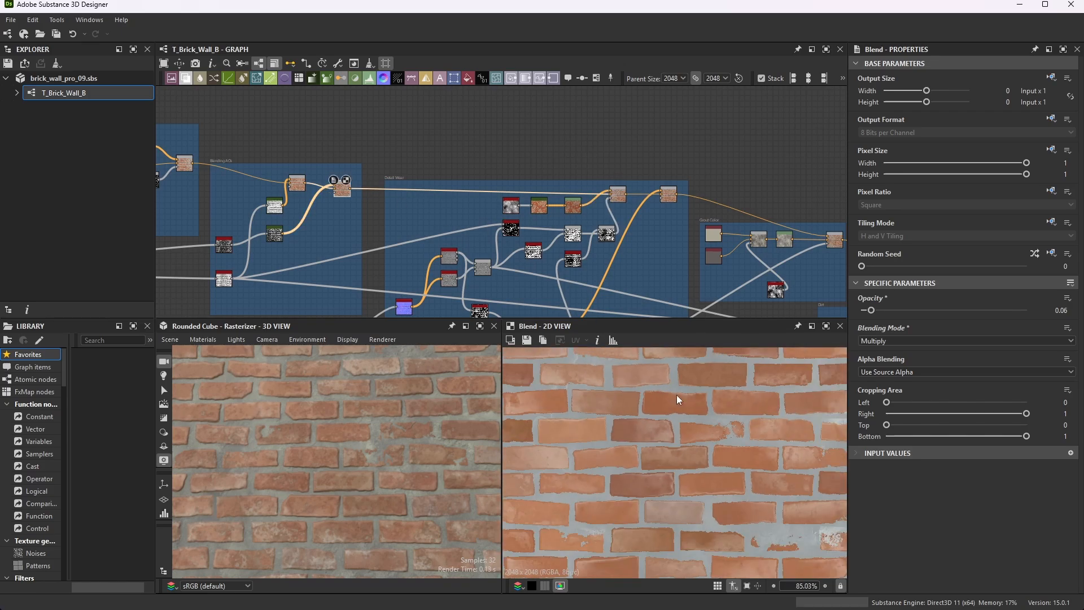
double_click(619, 195)
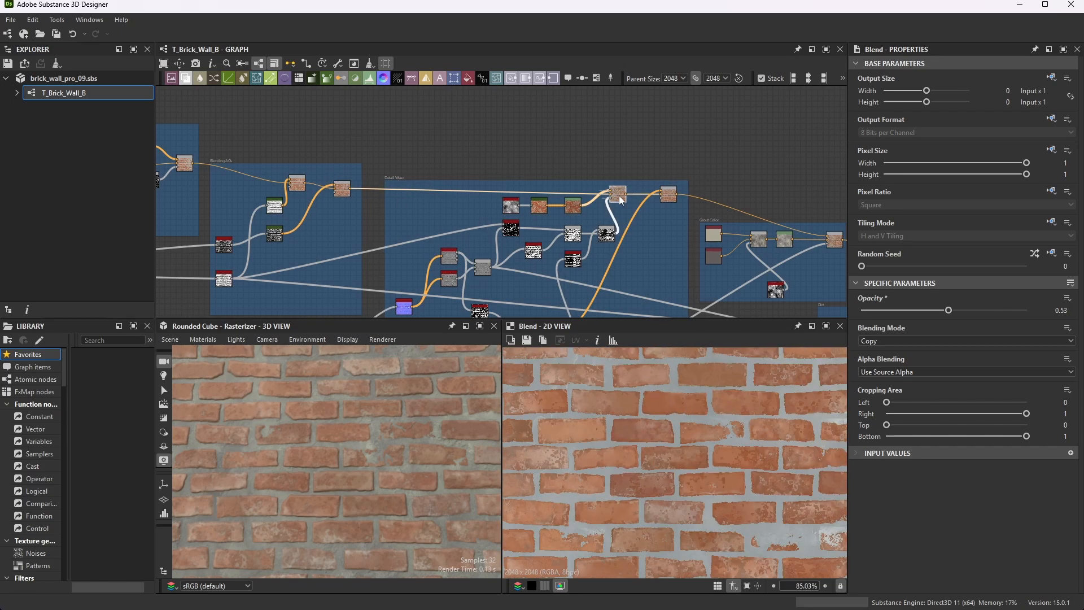
Maximize the 2D view to examine the whole brick texture, and restore the normal layout
click(826, 327)
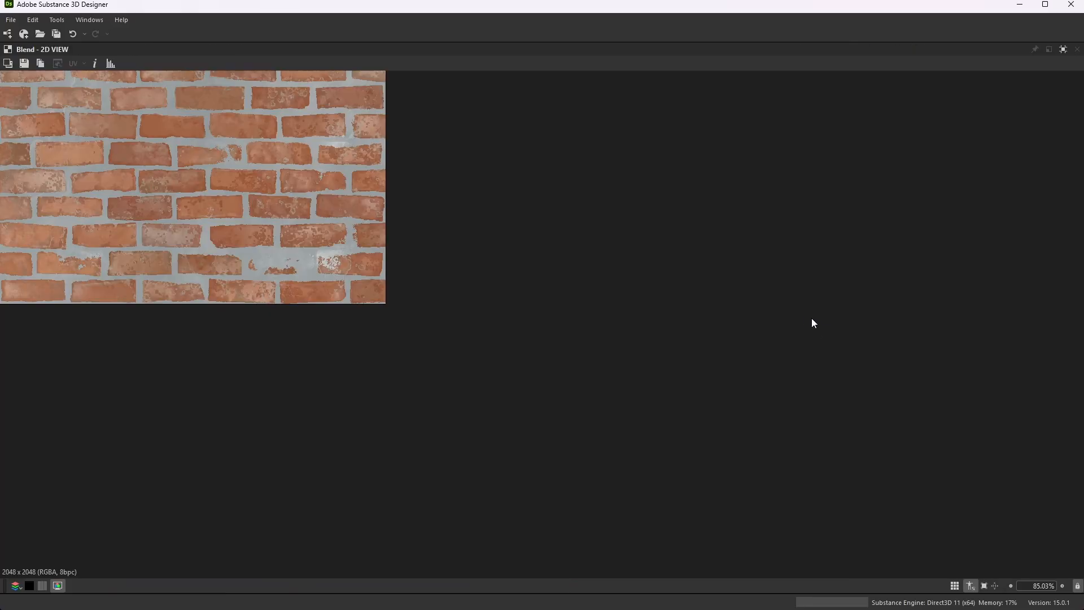
scroll(576, 314, up, 1)
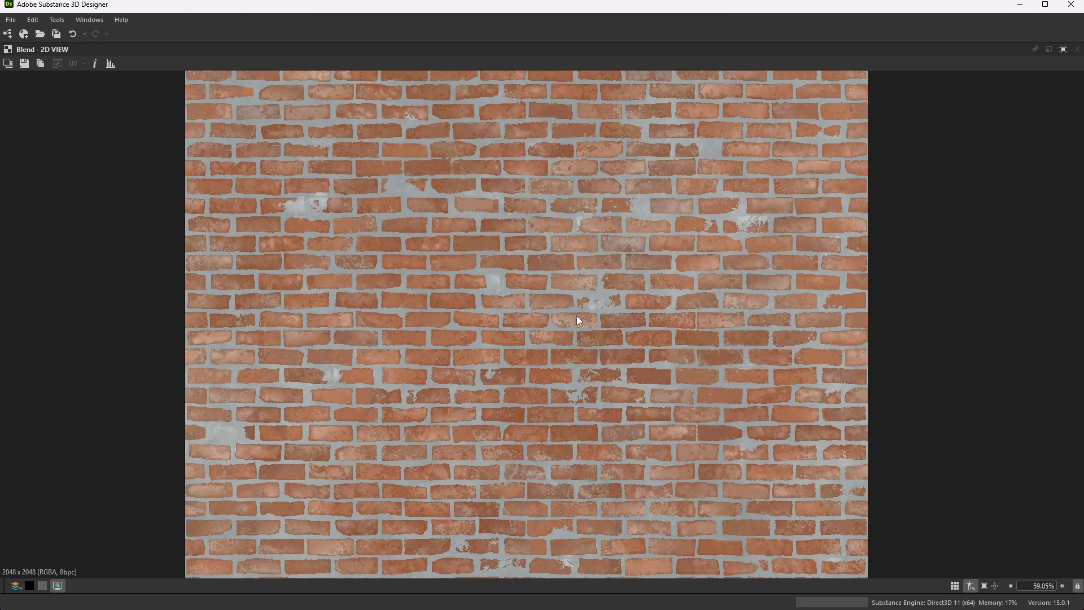
click(1063, 49)
Trace the last Detail Wear Blend's foreground input back to the curvature nodes and preview the lower Edge Wear mask
scroll(608, 143, up, 10)
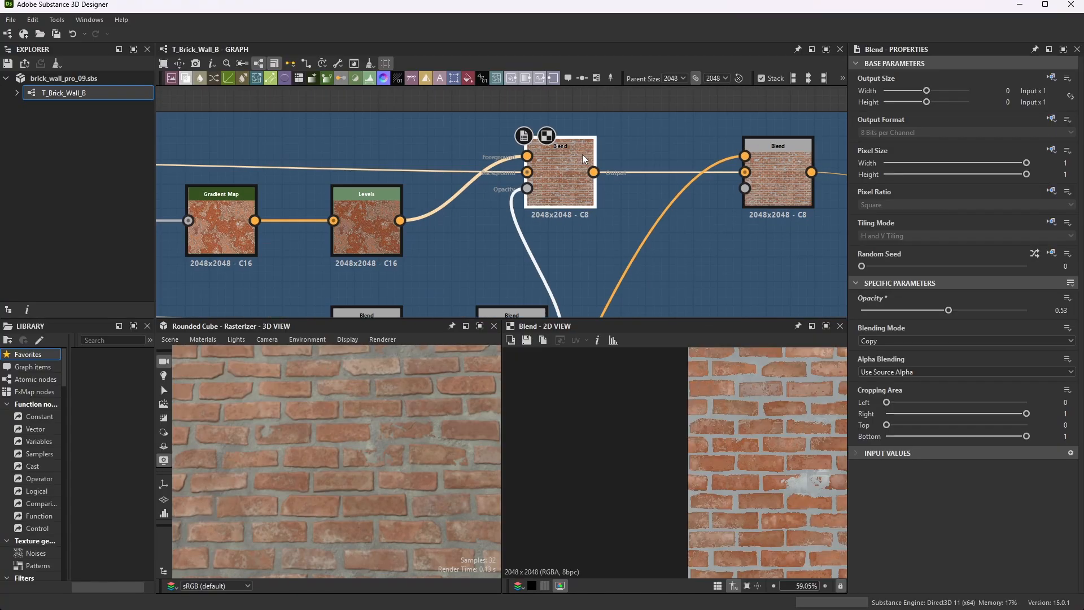
click(778, 179)
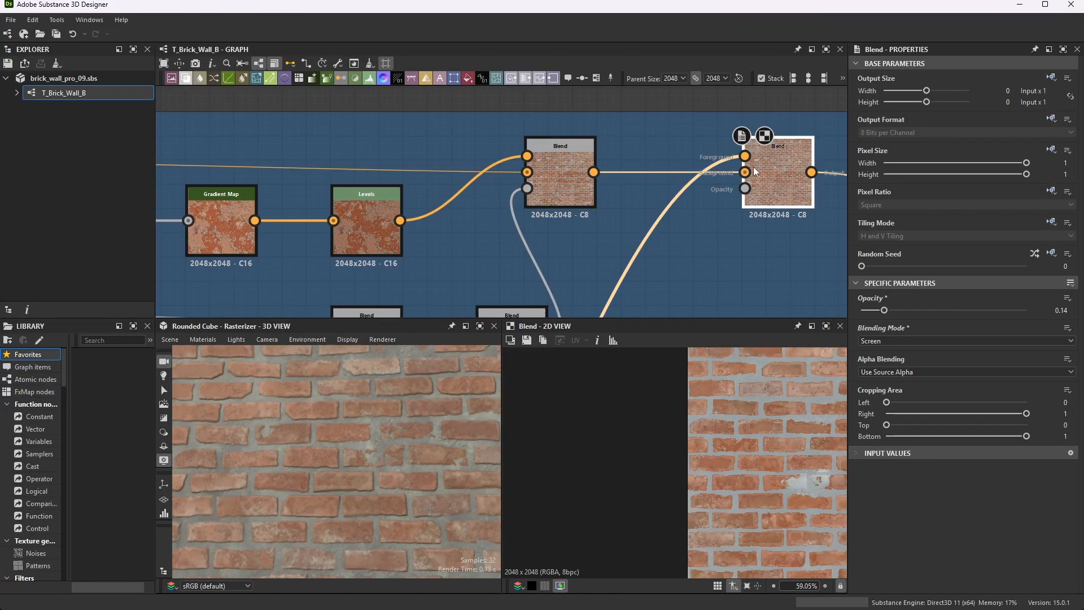
scroll(758, 167, down, 10)
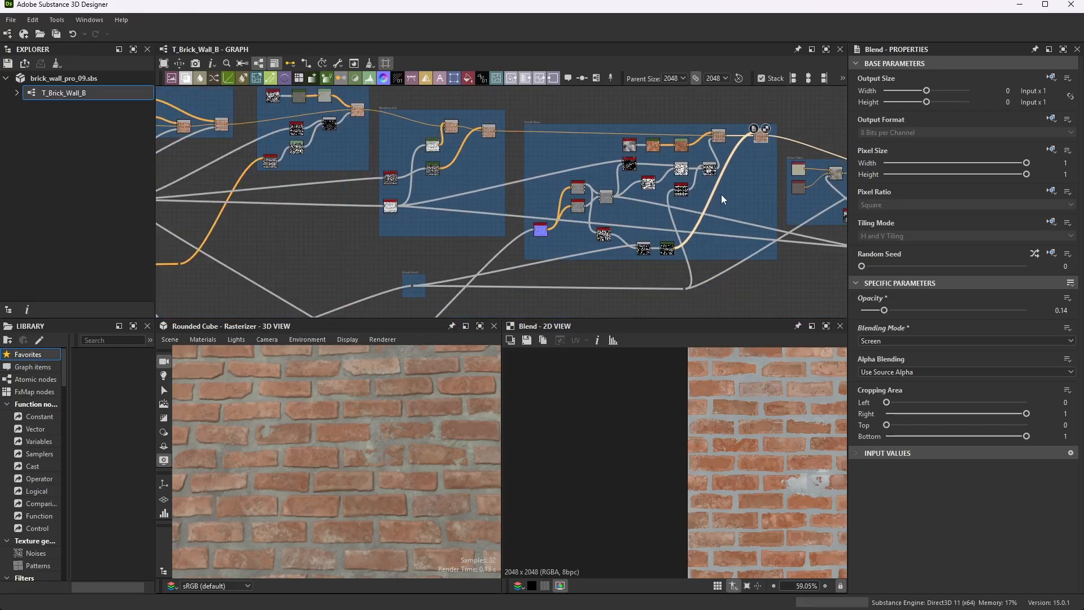
scroll(575, 226, up, 5)
scroll(558, 228, down, 4)
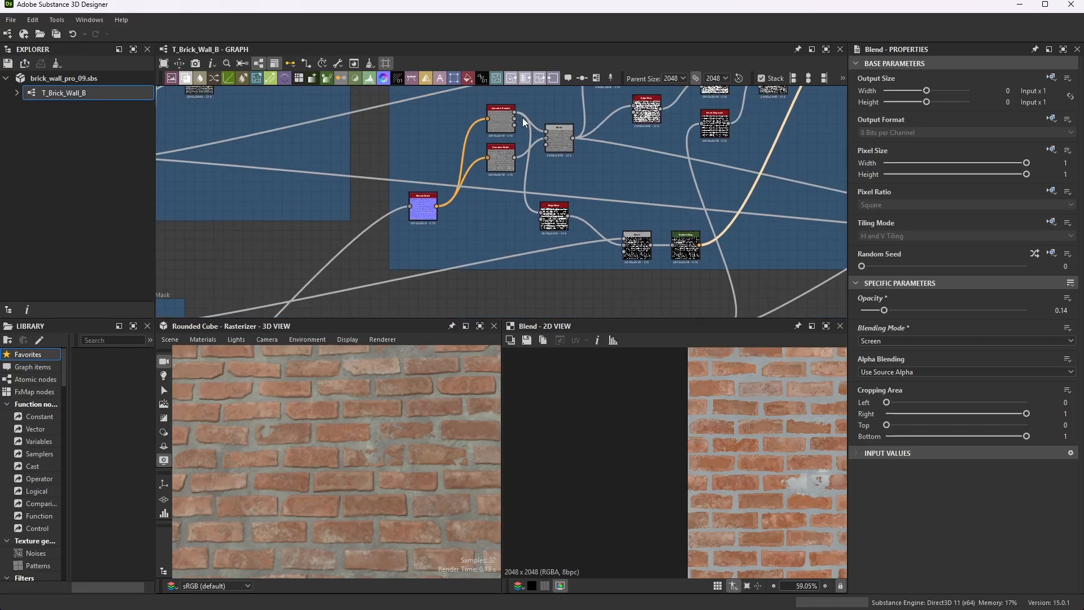
scroll(503, 114, up, 3)
scroll(504, 118, up, 1)
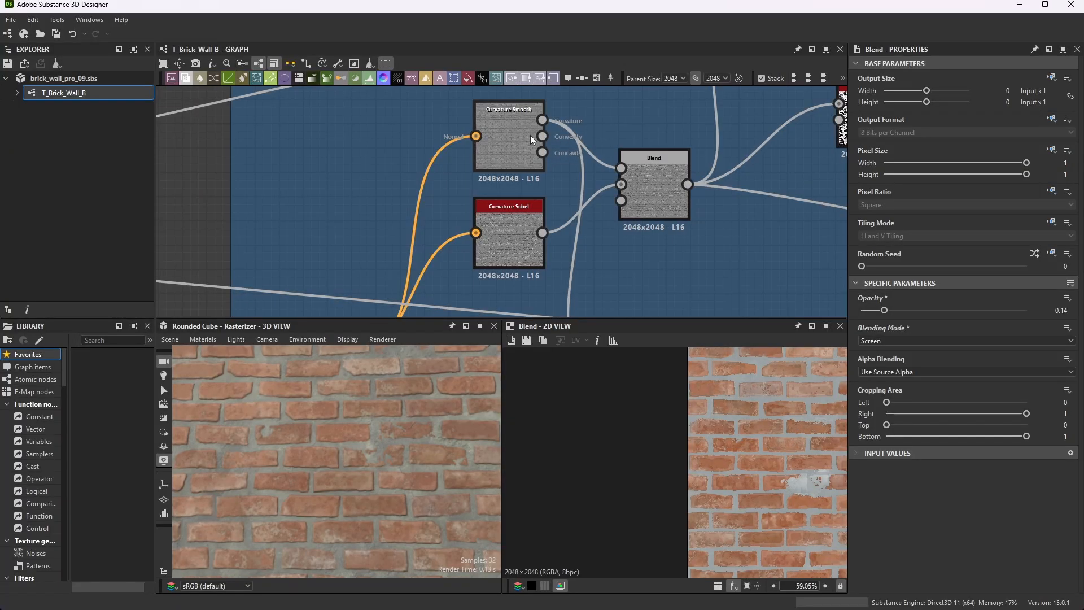
scroll(555, 134, down, 4)
middle_drag(595, 248, 591, 209)
scroll(591, 208, up, 6)
double_click(601, 209)
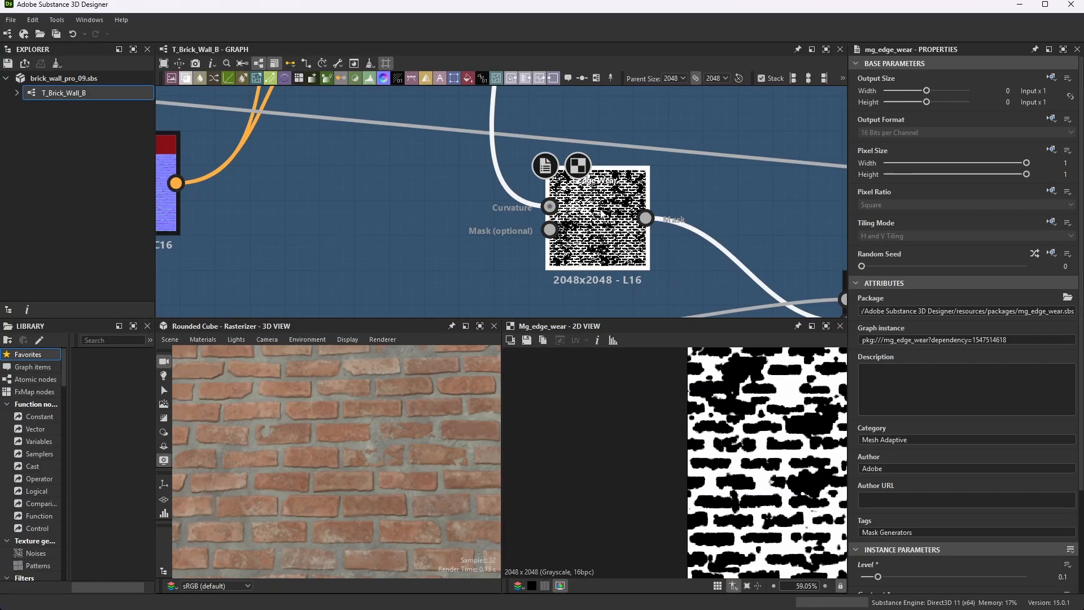
scroll(601, 210, down, 3)
scroll(685, 458, down, 2)
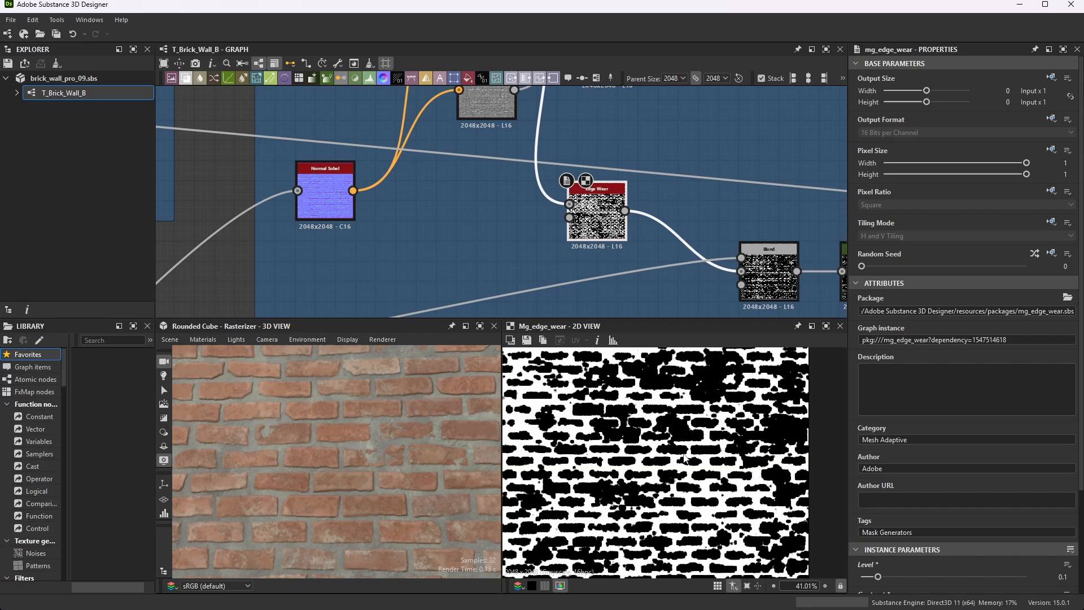
Preview the Multiply Blend combining the lower Edge Wear mask with the Grout Mask, and examine its inputs and brick outlines
scroll(697, 242, down, 7)
middle_drag(701, 243, 619, 233)
scroll(619, 233, up, 4)
double_click(652, 248)
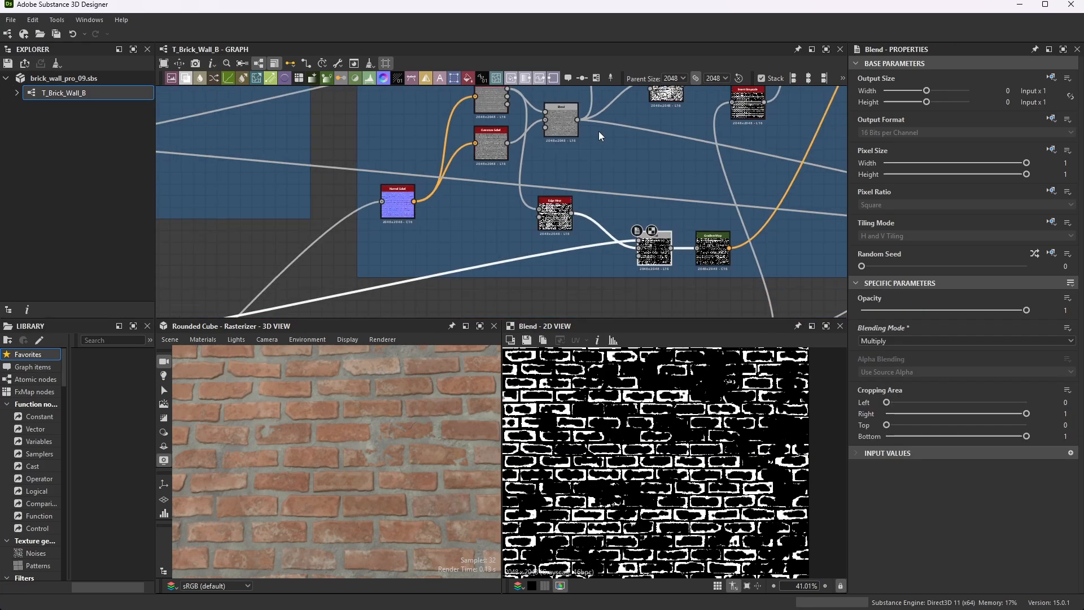
scroll(660, 233, up, 5)
scroll(620, 203, down, 5)
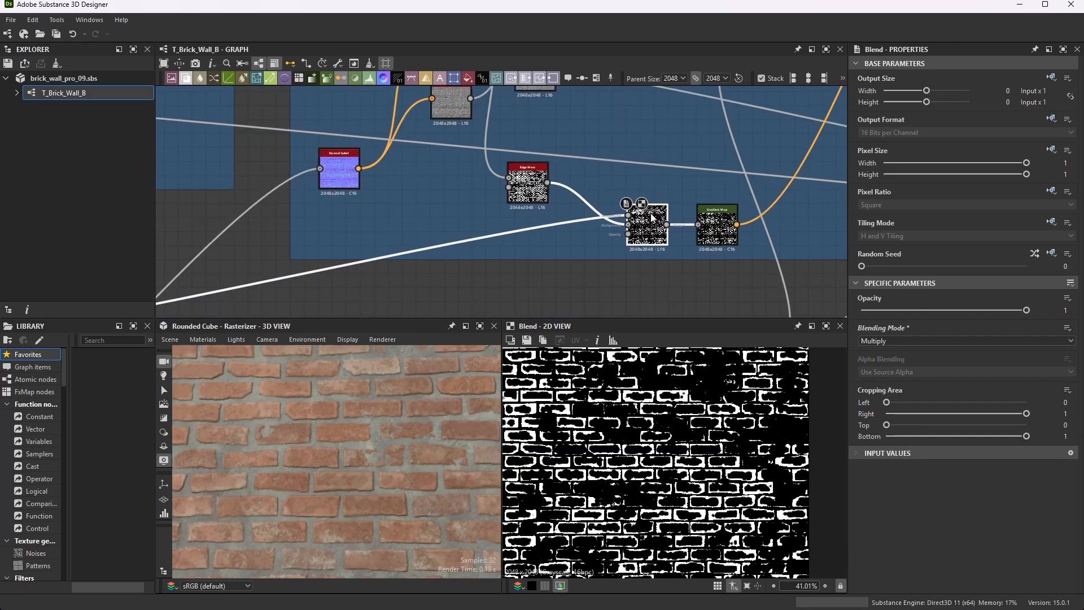
scroll(681, 218, up, 4)
scroll(681, 218, down, 6)
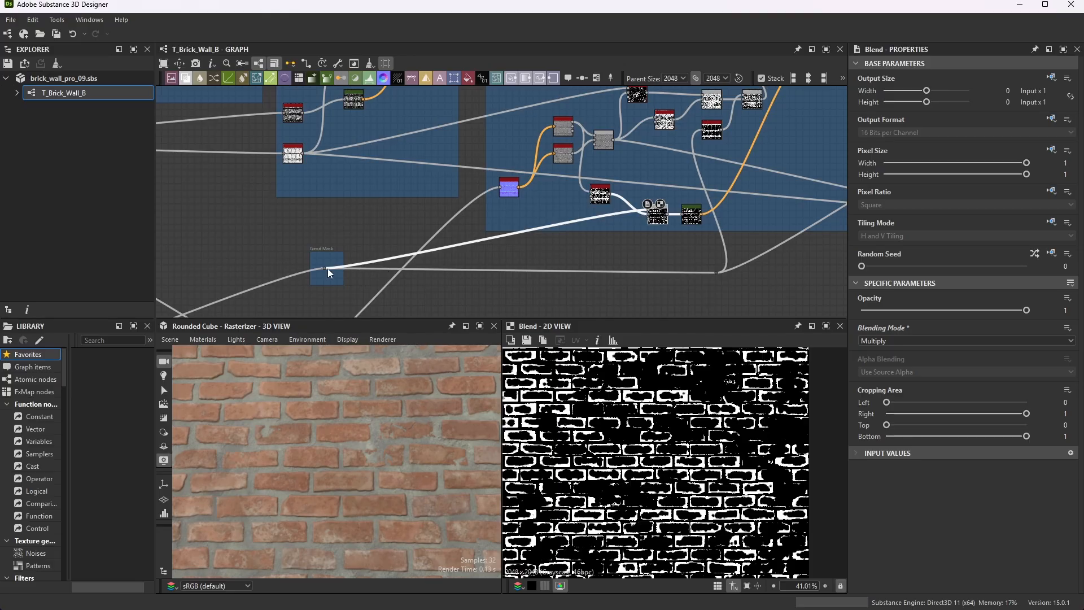
scroll(669, 216, up, 6)
scroll(704, 423, up, 4)
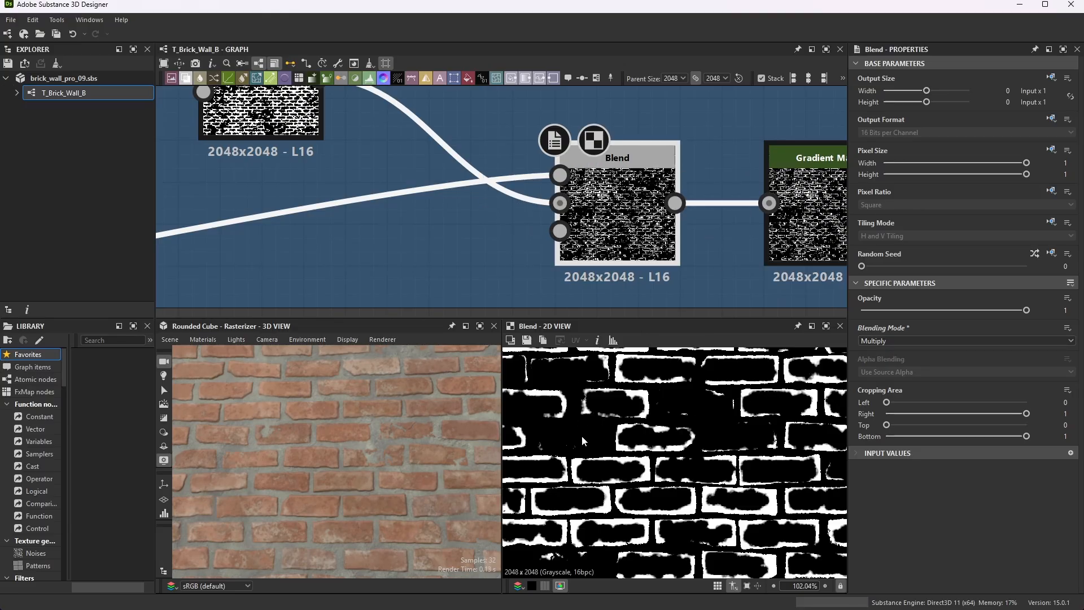
Preview the Gradient Map fed by the Multiply Blend and show its properties
scroll(611, 205, down, 3)
scroll(780, 213, up, 3)
double_click(708, 205)
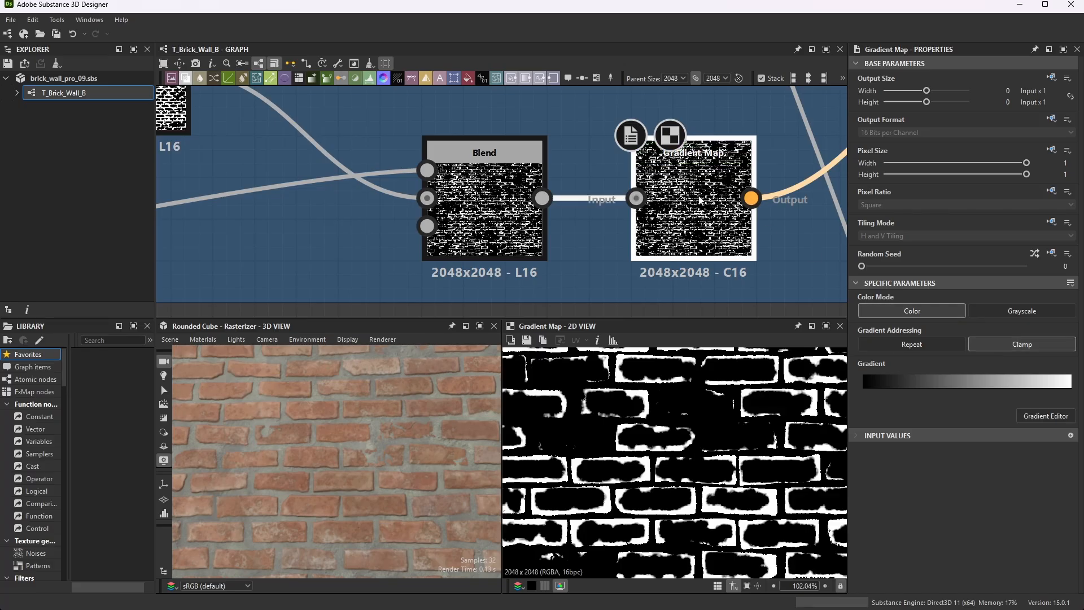
Follow the Gradient Map's output to the last Detail Wear Blend and preview the resulting brick colours
scroll(699, 199, down, 6)
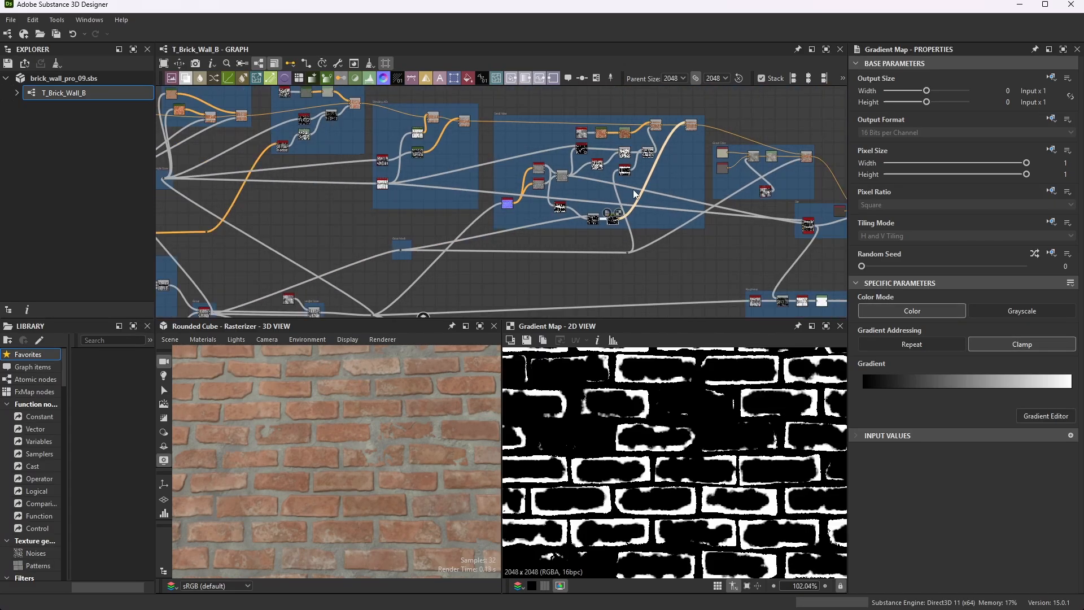
scroll(689, 127, up, 8)
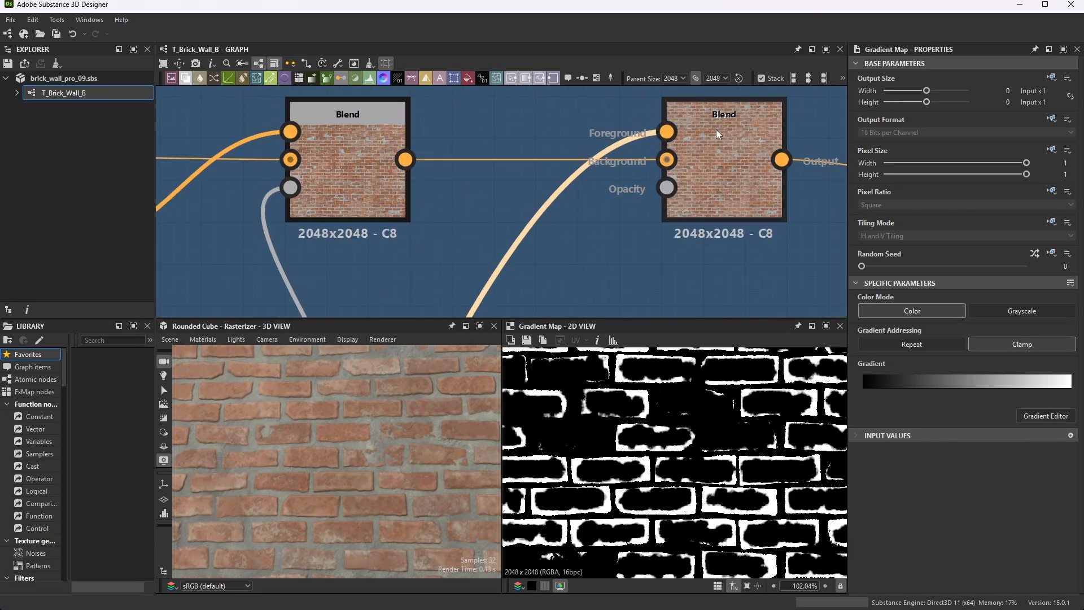
double_click(716, 130)
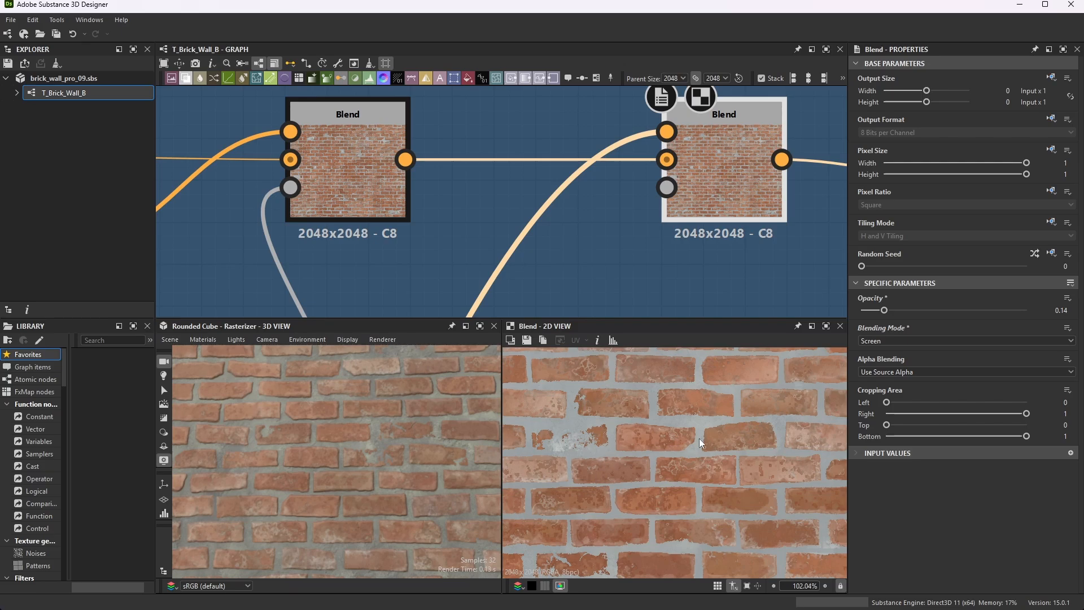
scroll(645, 177, down, 5)
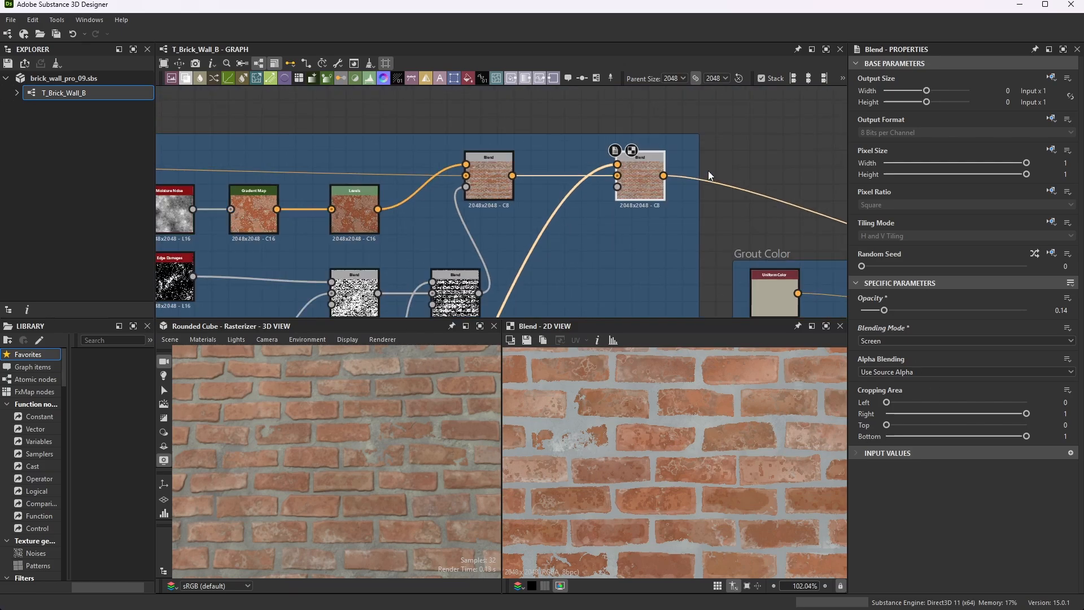
Try an opacity of about 0.79 on the last Detail Wear Blend, and return it to 0.14
scroll(709, 170, up, 6)
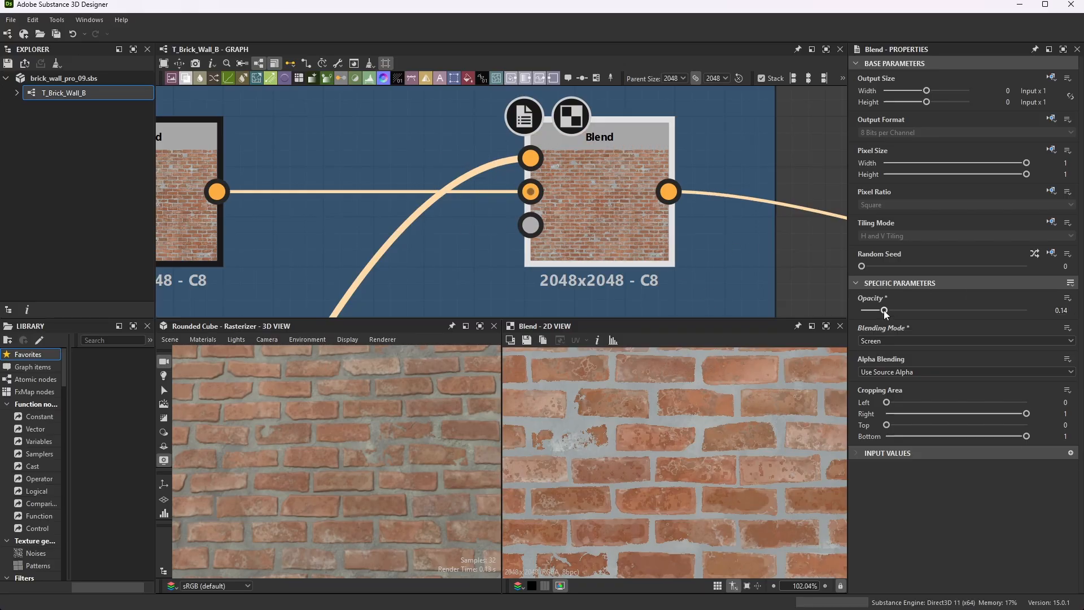
drag(884, 310, 996, 315)
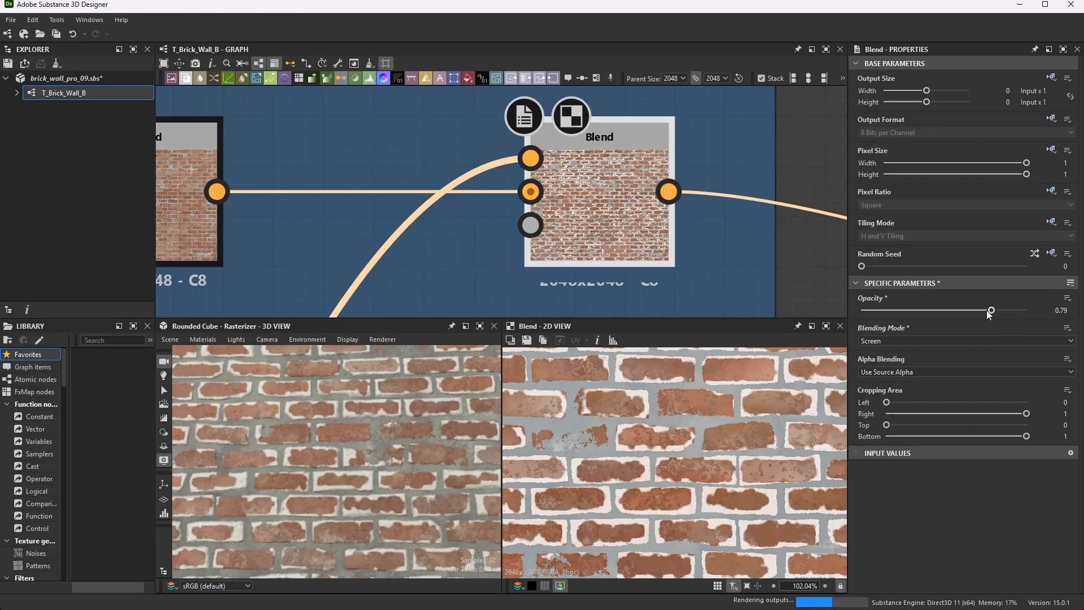
drag(995, 312, 884, 313)
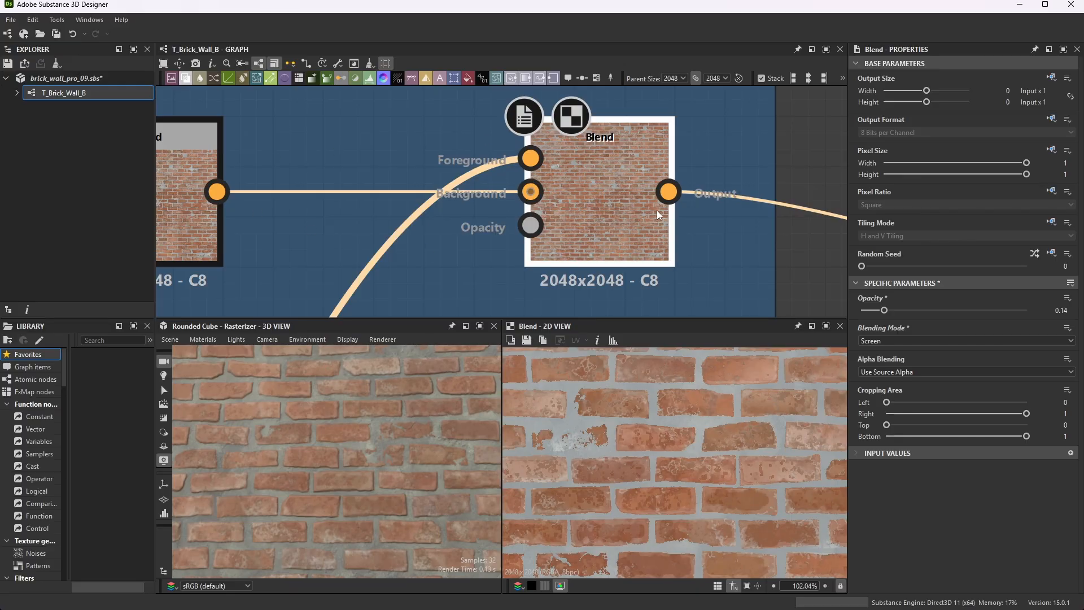
Save all open packages and return to an overview of the Blending AOs and Detail Wear frames
scroll(657, 212, down, 10)
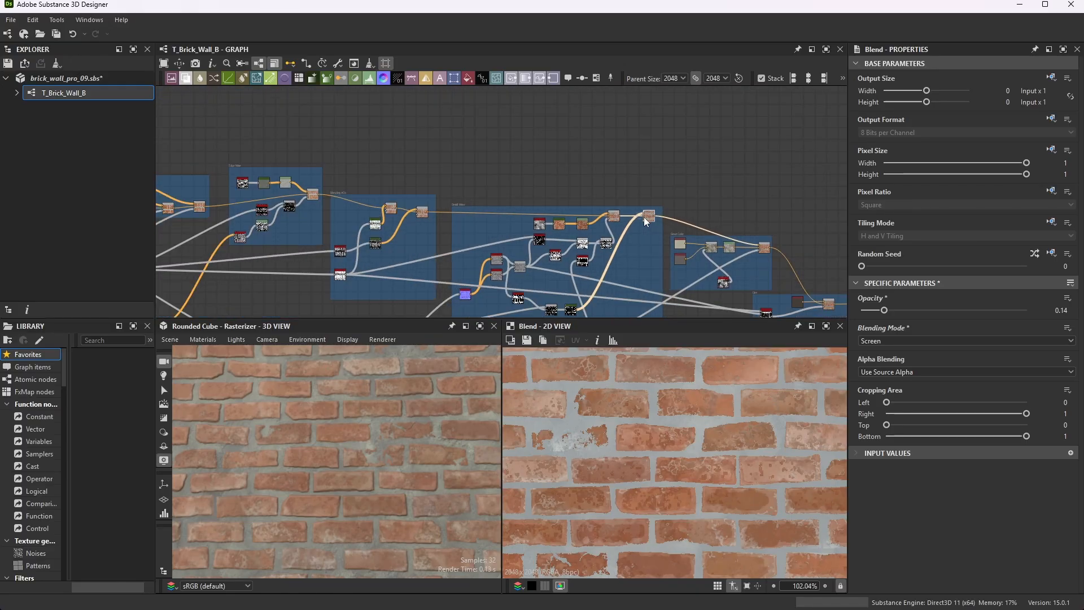
scroll(541, 215, up, 10)
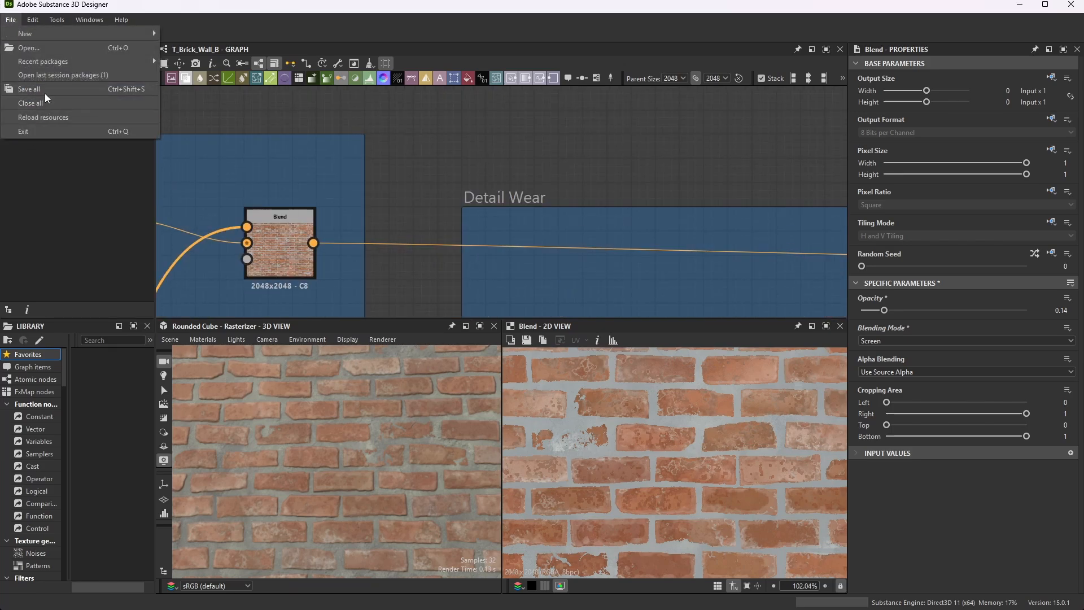
click(45, 91)
middle_drag(497, 189, 517, 174)
scroll(517, 174, down, 10)
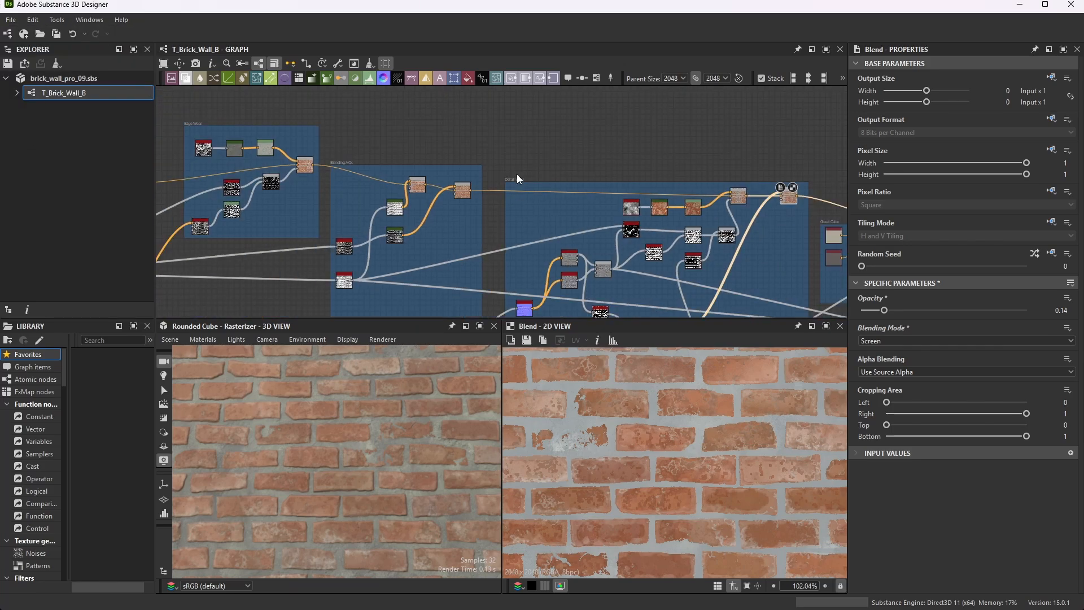
Follow the last Detail Wear Blend's output to the Grout Color frame and preview that frame's final Blend
scroll(687, 202, down, 2)
middle_drag(733, 169, 594, 179)
scroll(659, 222, up, 6)
scroll(479, 182, up, 4)
scroll(581, 156, down, 4)
scroll(704, 240, up, 1)
scroll(700, 237, down, 1)
scroll(700, 213, down, 2)
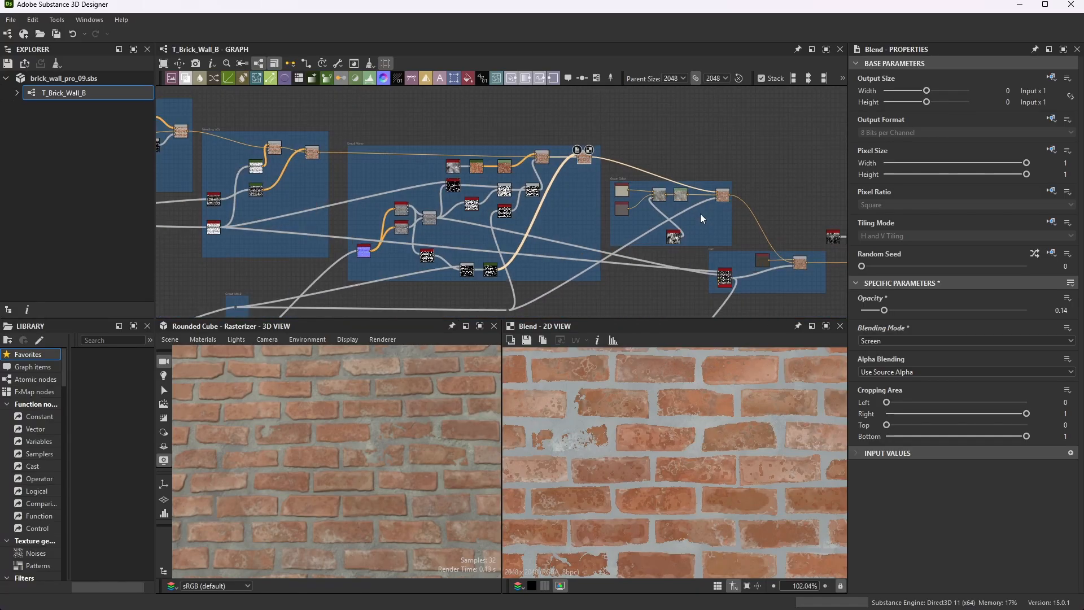
scroll(700, 213, up, 4)
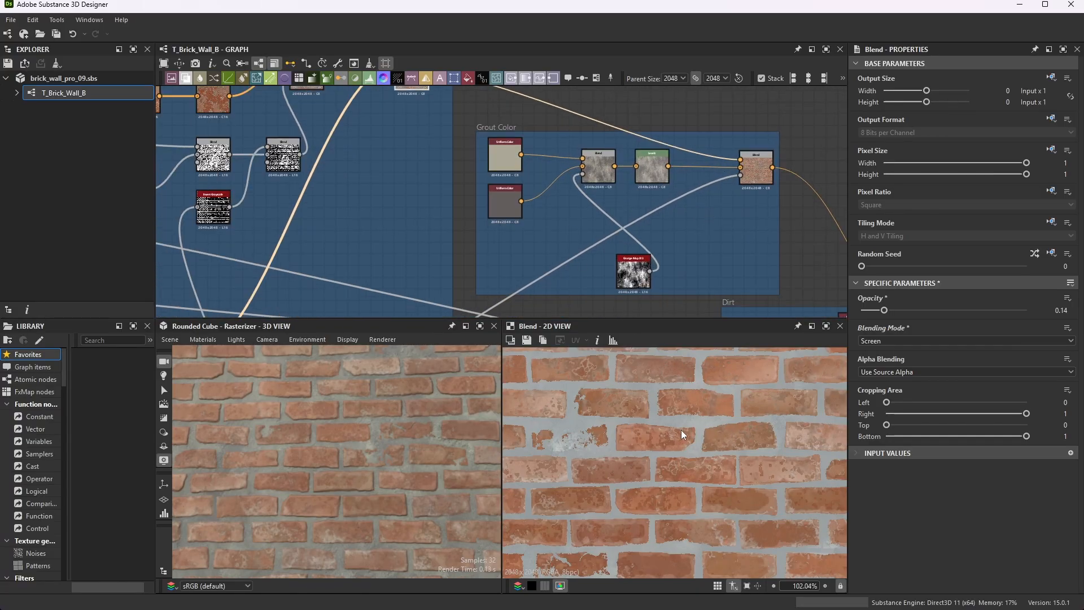
scroll(506, 128, down, 3)
scroll(499, 137, up, 2)
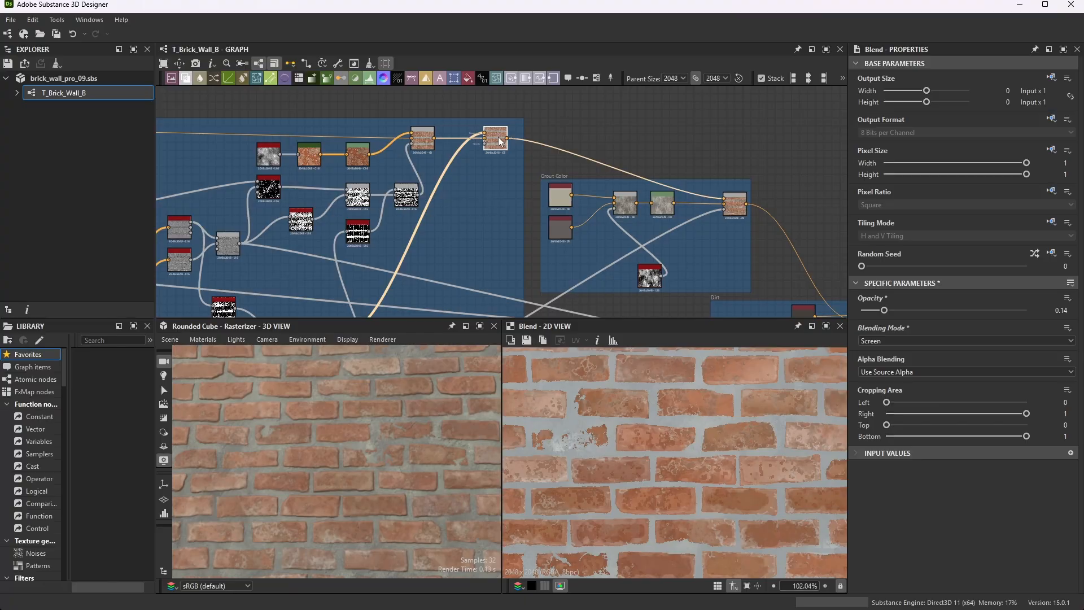
click(735, 206)
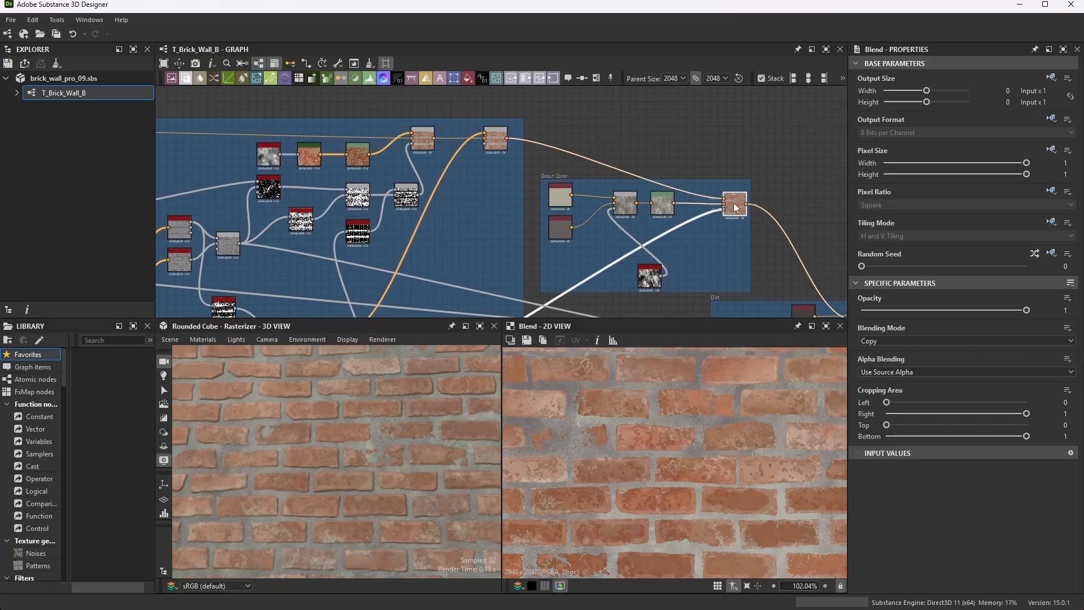
scroll(618, 164, down, 2)
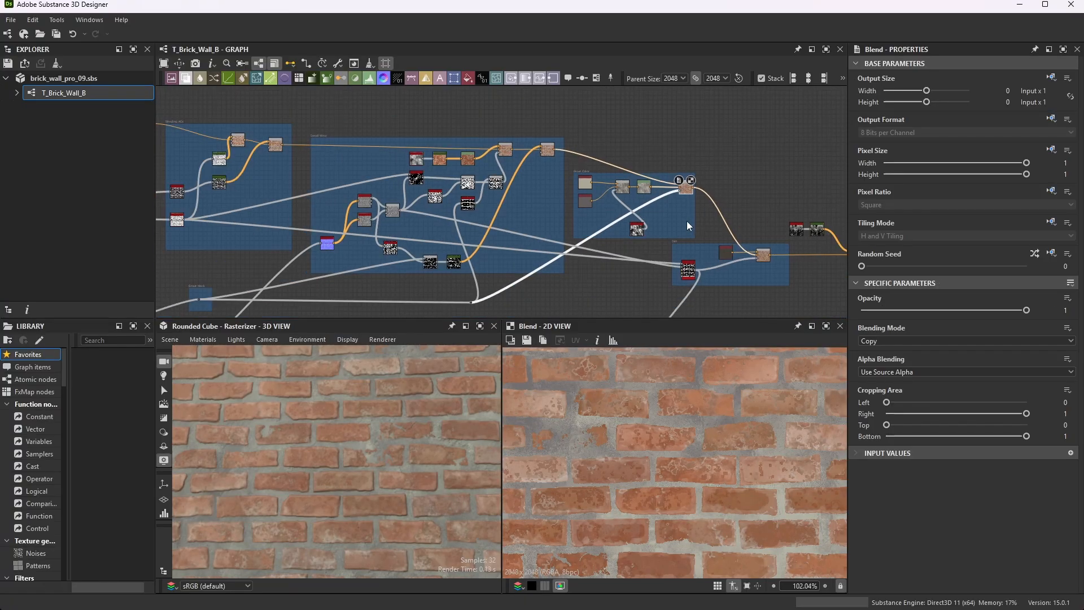
Inspect the output colours of the two Uniform Color nodes in the Grout Color frame with the Color Editor
scroll(662, 218, up, 4)
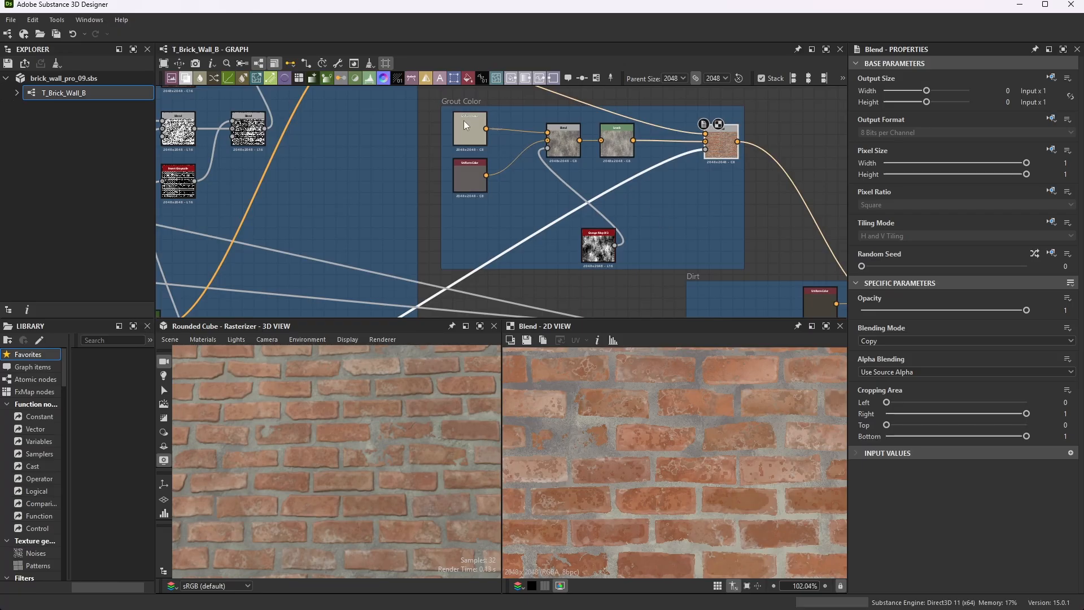
scroll(464, 121, up, 2)
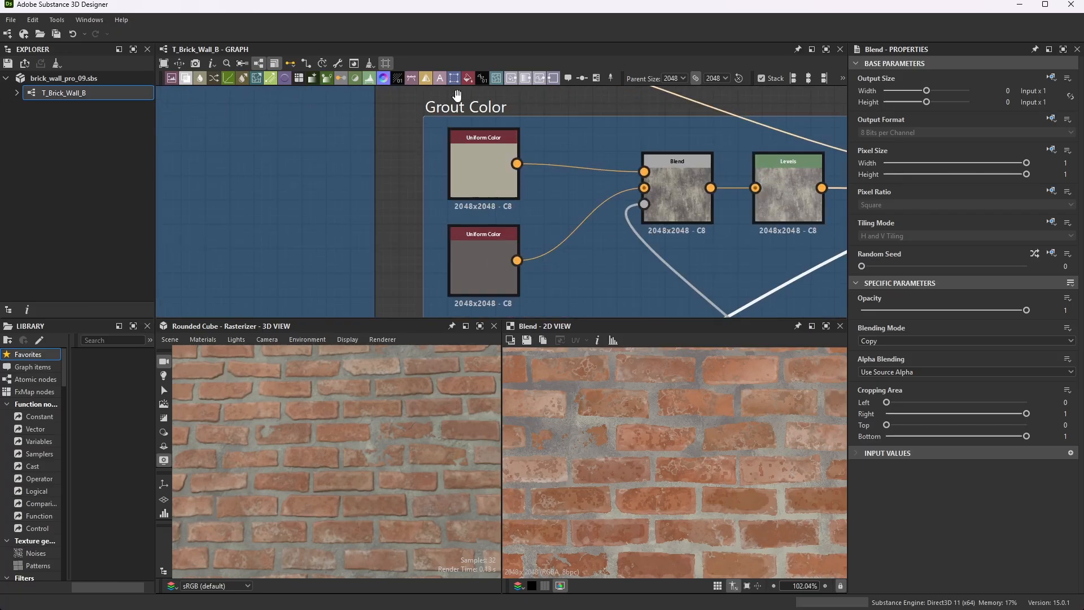
click(494, 158)
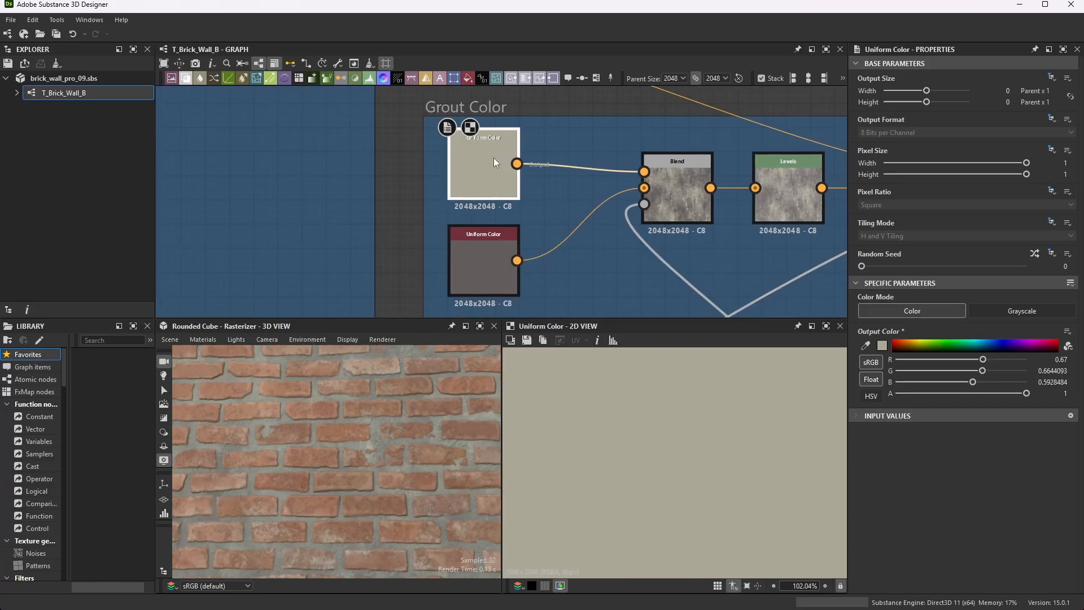
click(882, 346)
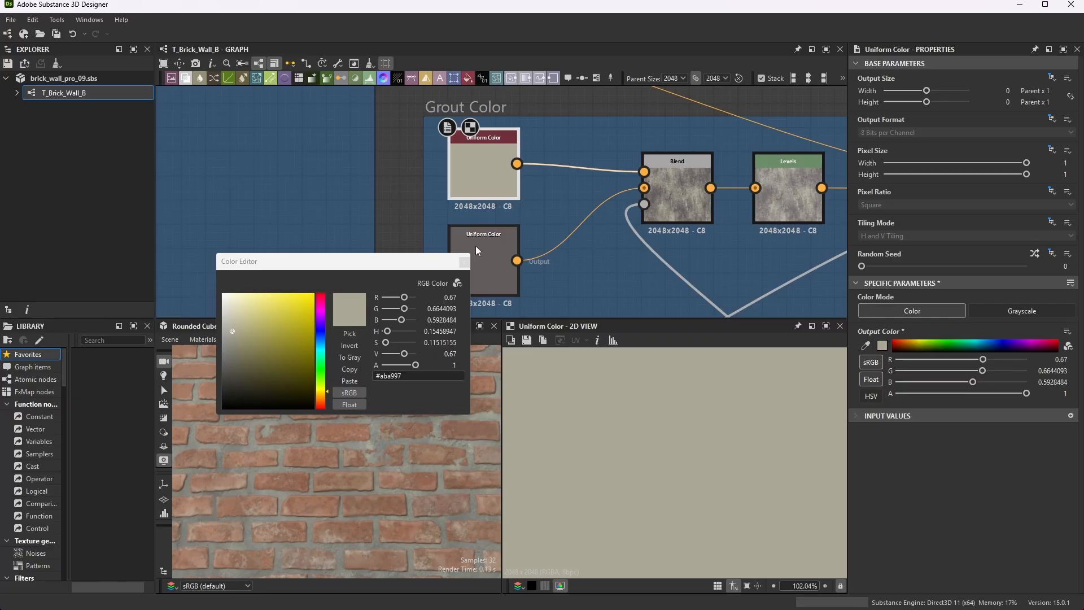
click(464, 262)
click(503, 260)
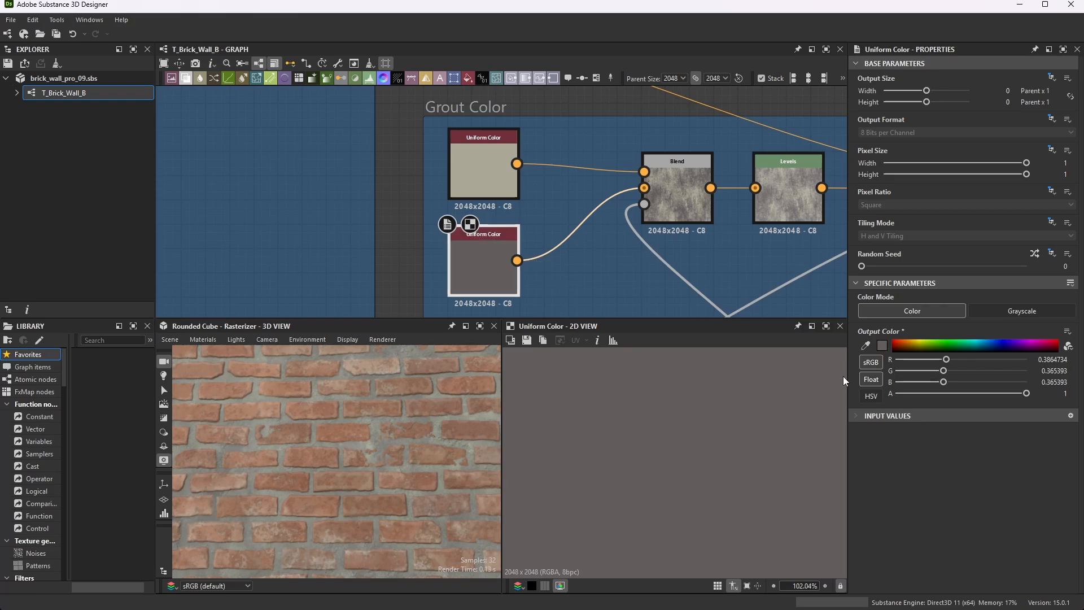
click(885, 346)
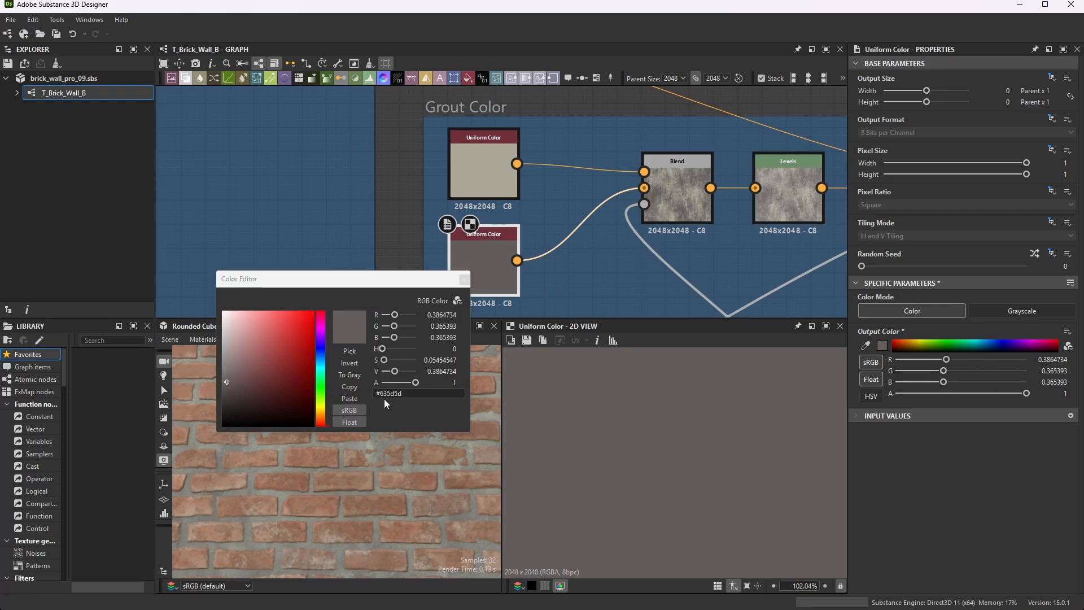
click(463, 281)
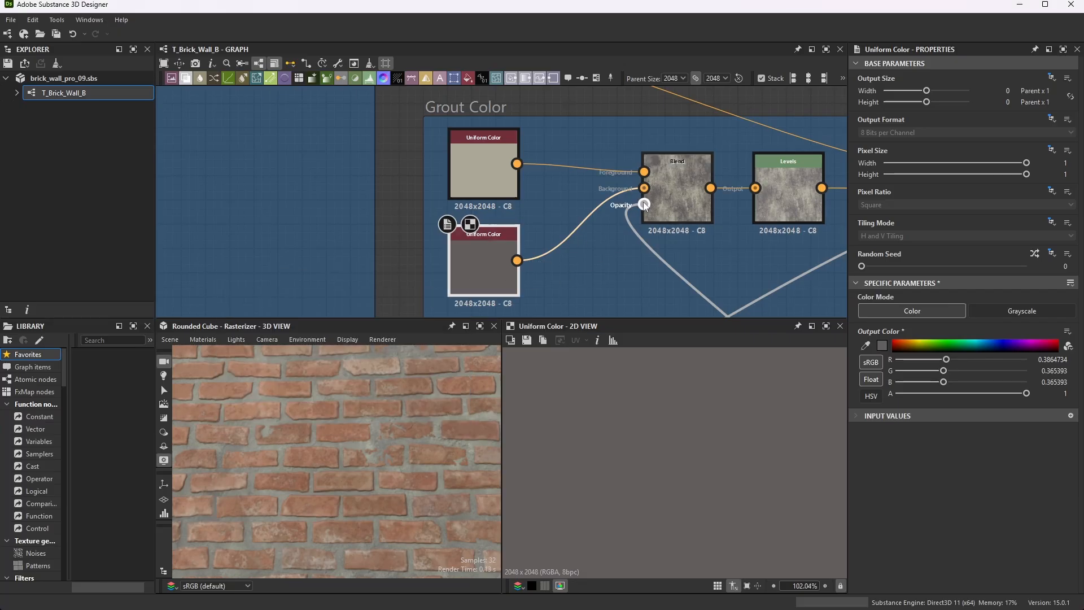
Preview the Blend that mixes the two Uniform Color nodes and locate its opacity source
click(676, 189)
scroll(672, 171, down, 3)
scroll(703, 255, up, 3)
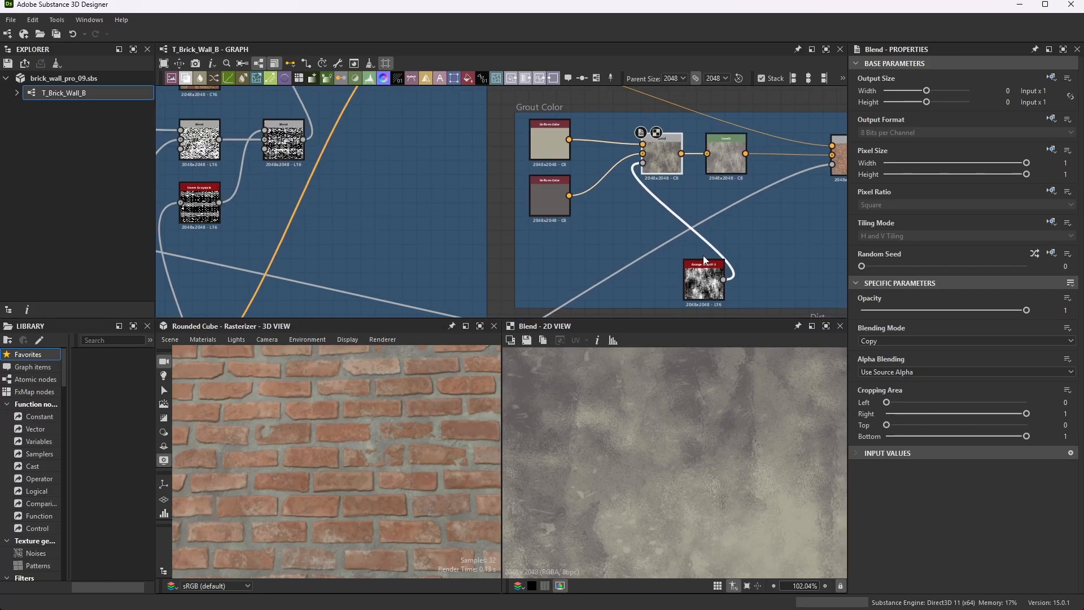
Move the Grunge Map 013 node directly beneath the darker Uniform Color node in the Grout Color frame
drag(723, 277, 500, 226)
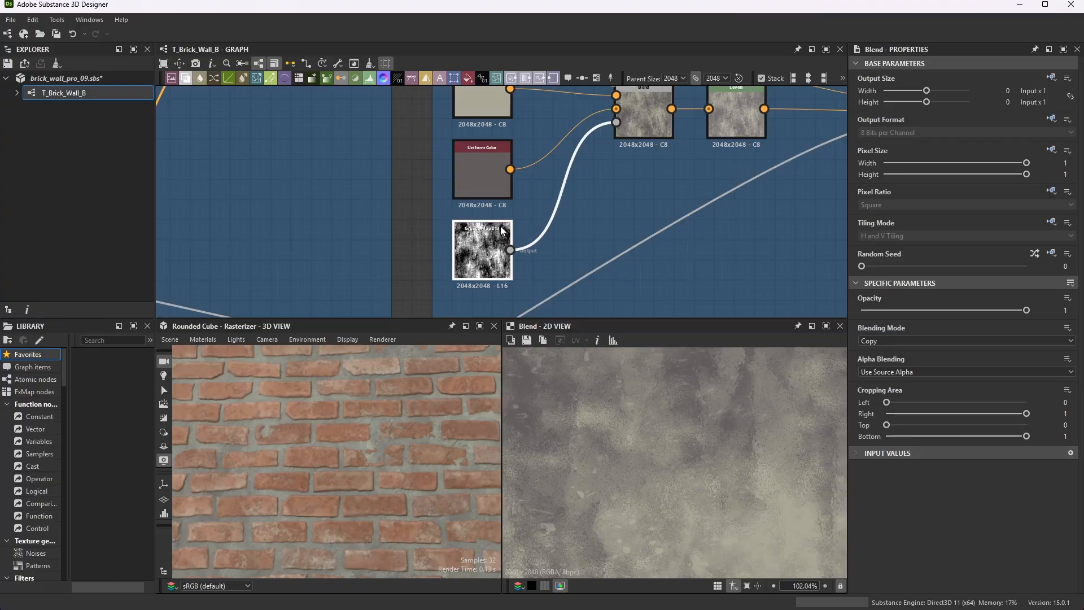
scroll(500, 226, up, 3)
scroll(532, 225, down, 3)
Preview the Grunge Map 013 node and review its instance parameters
click(530, 242)
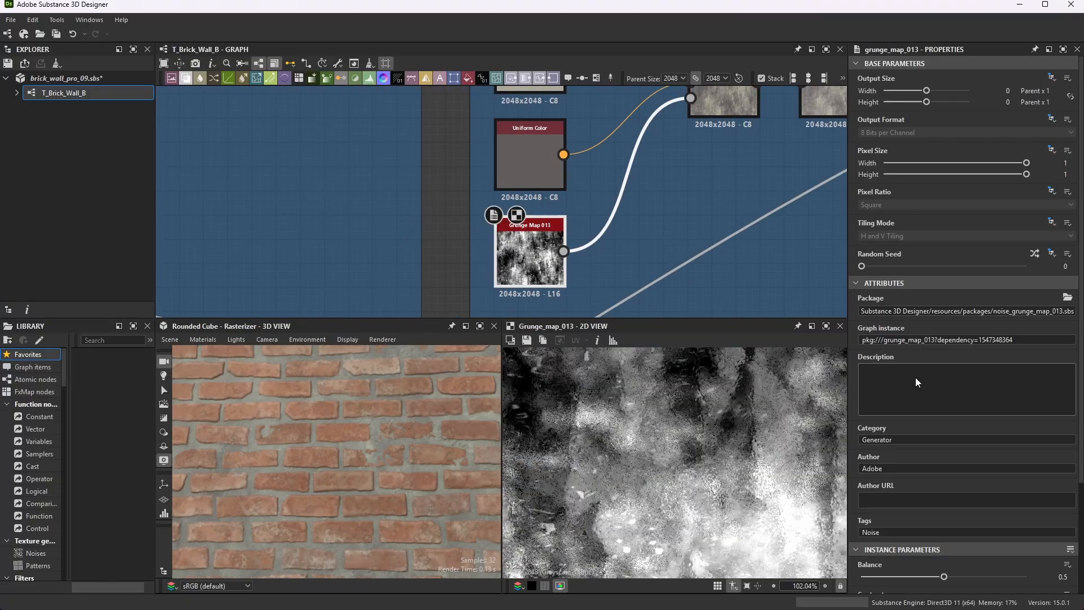
scroll(919, 390, down, 3)
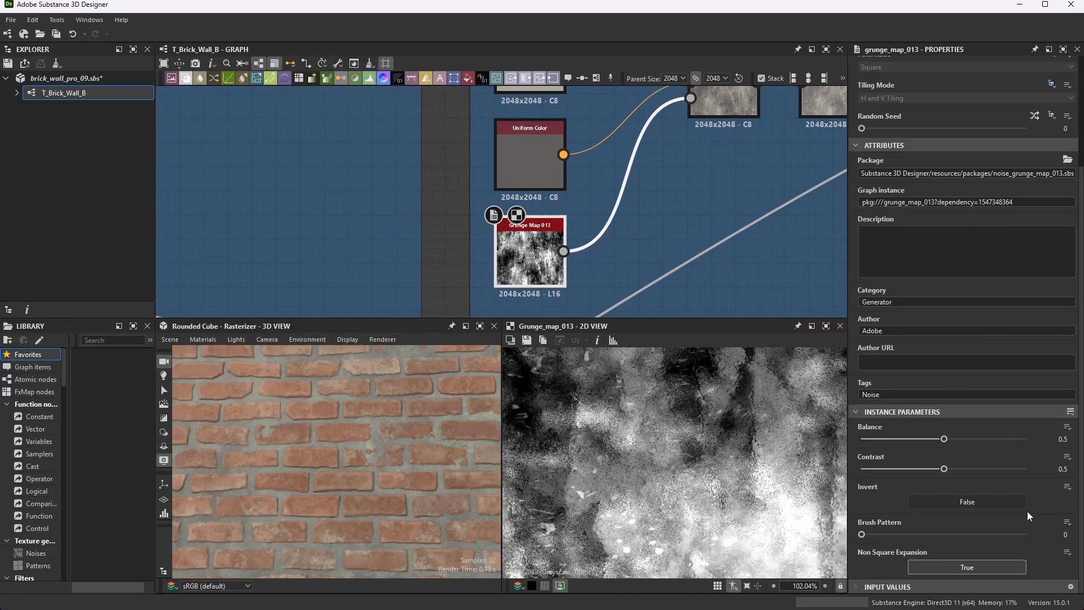
scroll(521, 220, down, 3)
scroll(593, 161, up, 2)
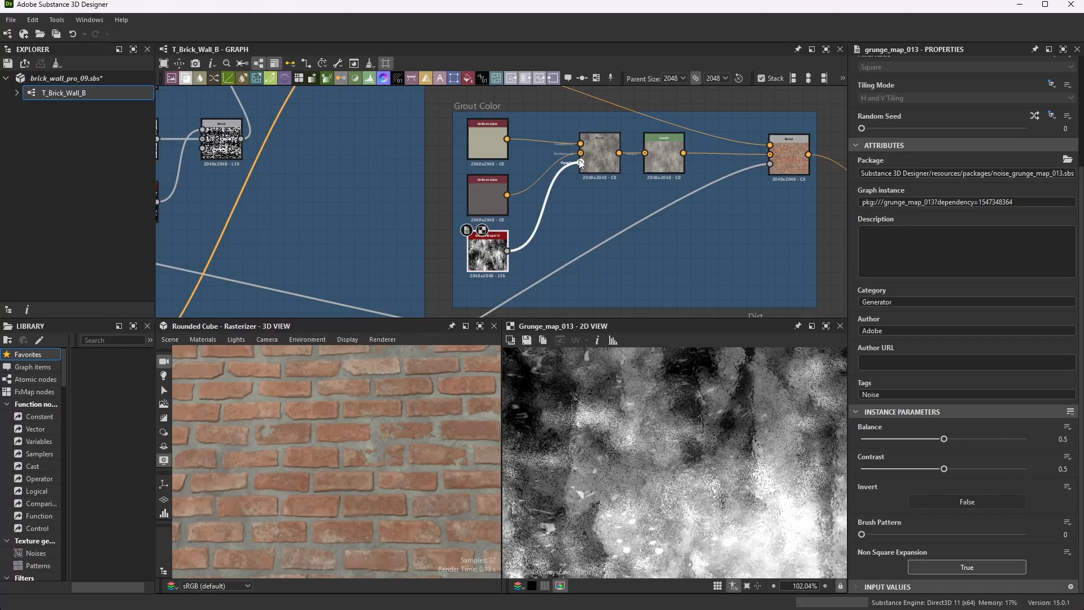
Preview the Blend masked by Grunge Map 013 and view its whole texture in the 2D view
scroll(600, 150, up, 1)
scroll(599, 147, up, 2)
click(608, 142)
scroll(687, 429, down, 4)
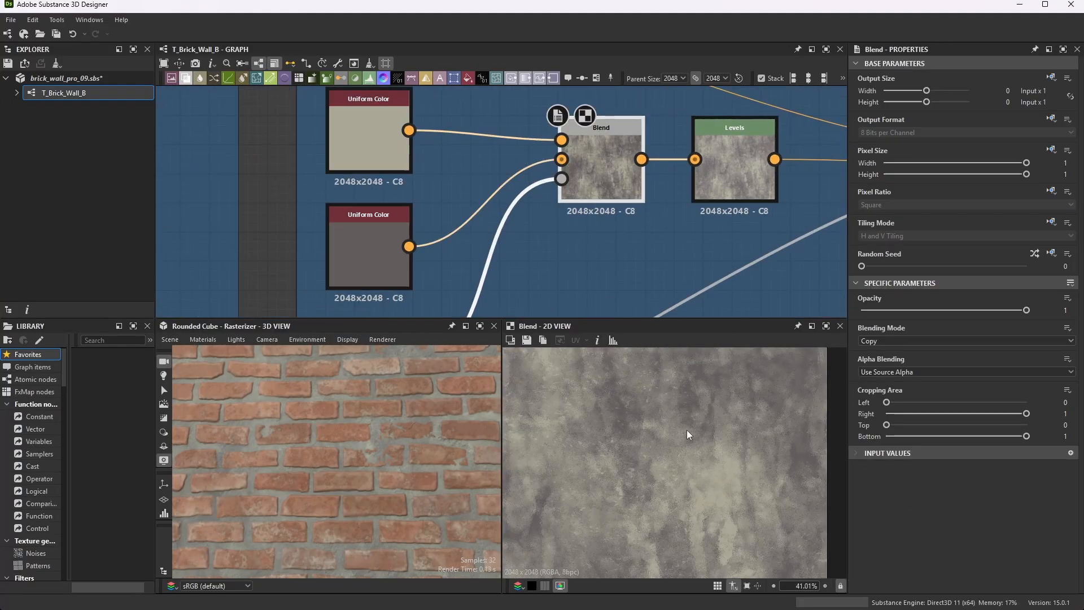
scroll(679, 462, down, 1)
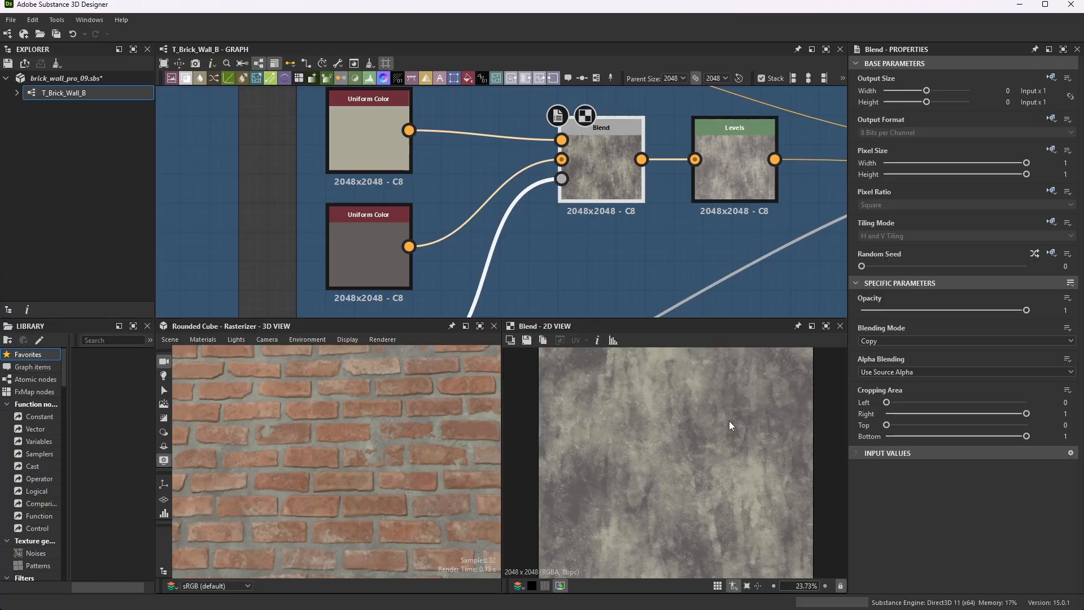
Preview the Levels node after the grout Blend, check its histogram, and follow its output to the final Blend
click(728, 164)
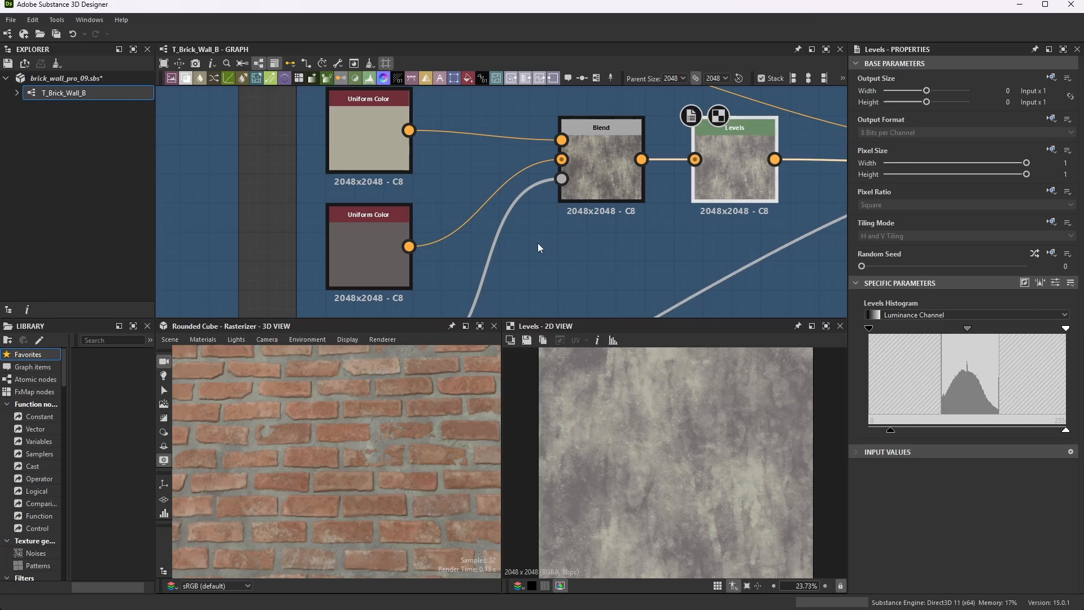
scroll(642, 229, down, 5)
scroll(541, 242, up, 5)
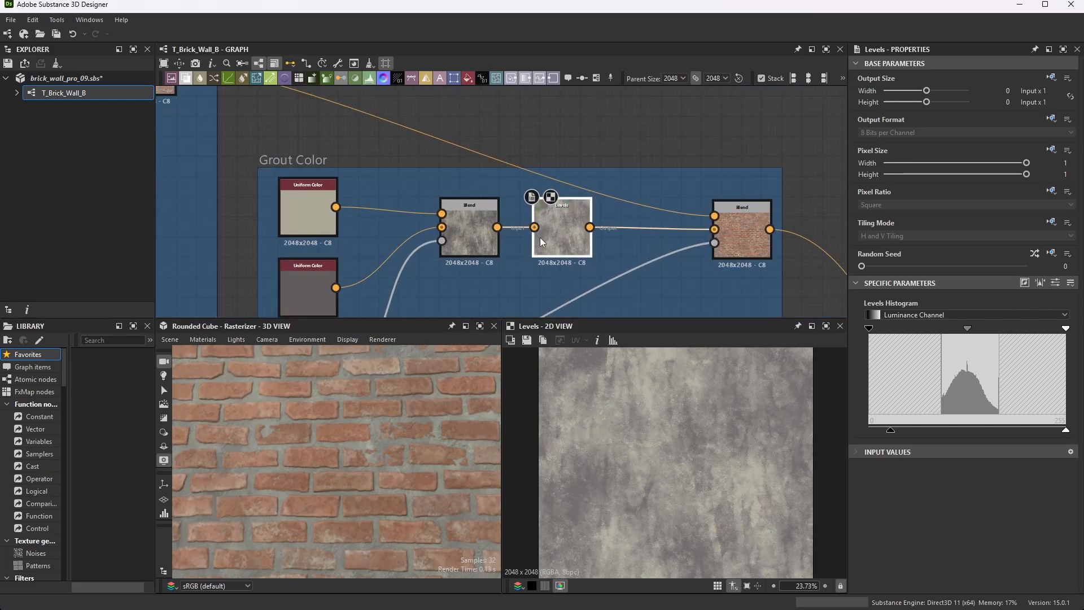
scroll(728, 227, up, 4)
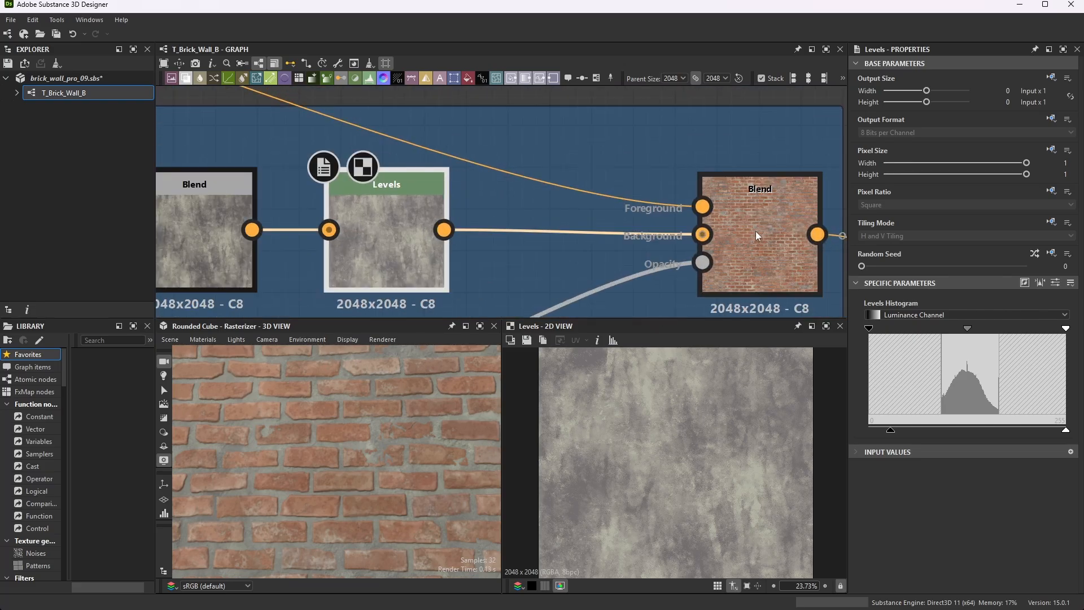
Trace the Foreground input of the final Grout Color Blend back to the last Blend in the Detail Wear frame
scroll(729, 240, down, 6)
scroll(451, 167, up, 3)
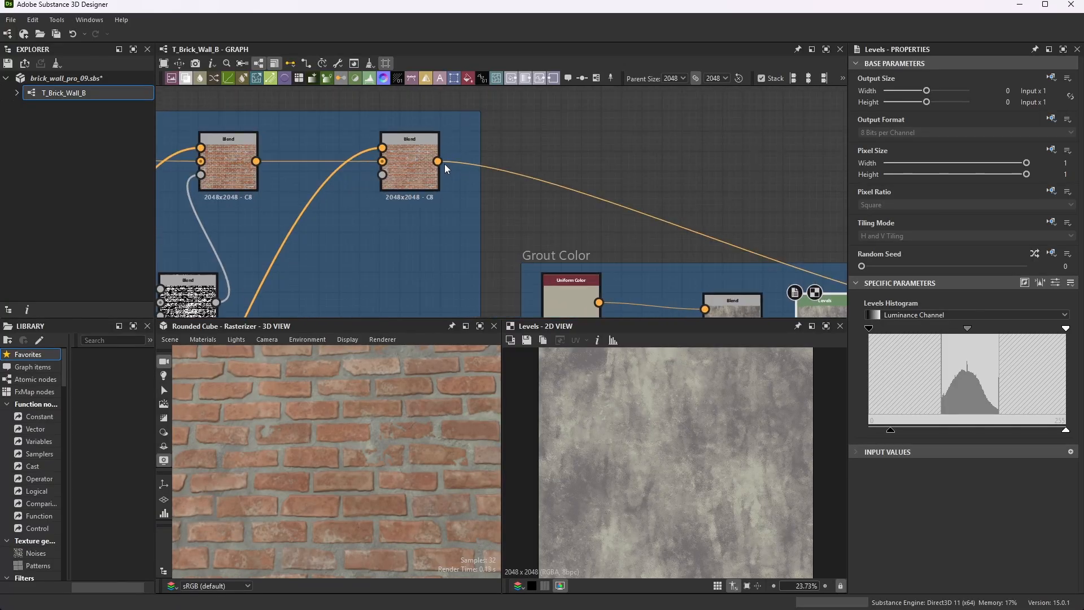
scroll(423, 164, down, 6)
scroll(457, 173, up, 3)
scroll(457, 173, down, 3)
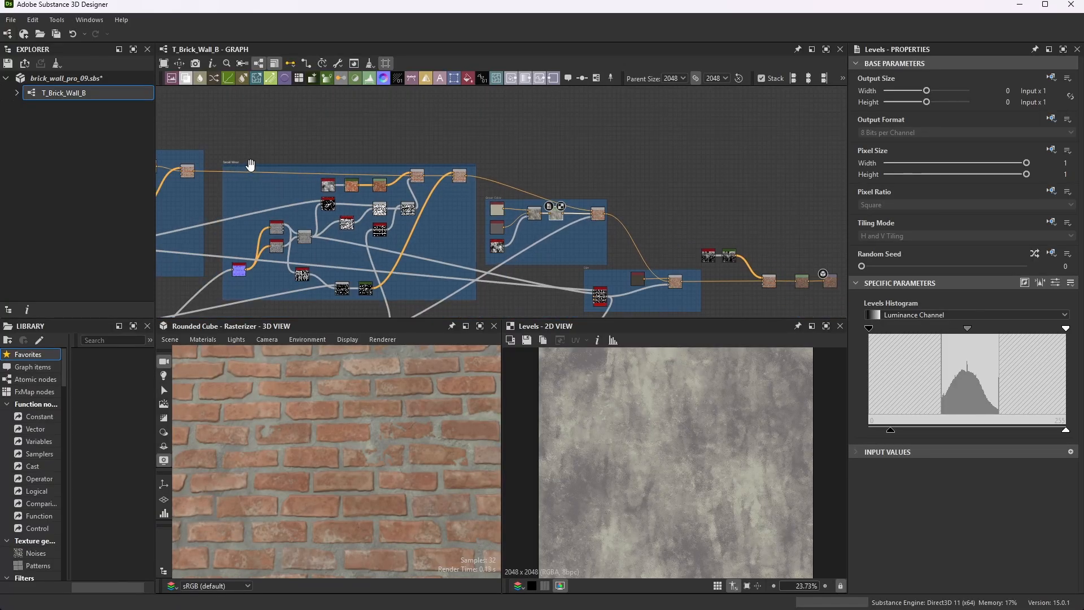
scroll(251, 167, up, 2)
scroll(646, 199, up, 1)
scroll(577, 186, up, 3)
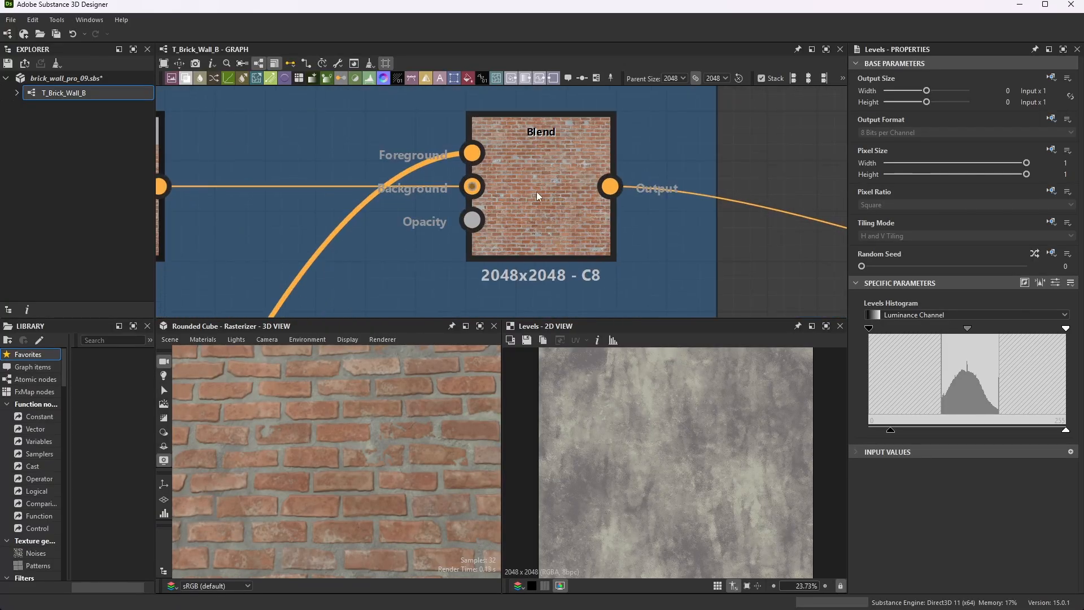
Return to the final Blend in the Grout Color frame and preview the combined brick and grout colours
scroll(504, 176, down, 4)
scroll(612, 230, up, 4)
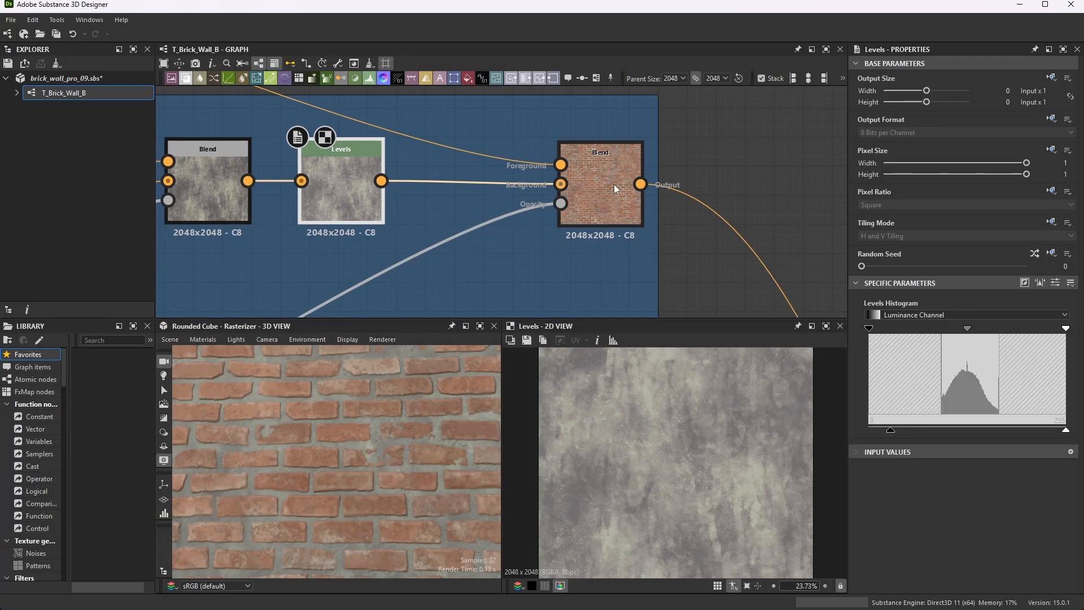
click(615, 184)
scroll(580, 182, down, 4)
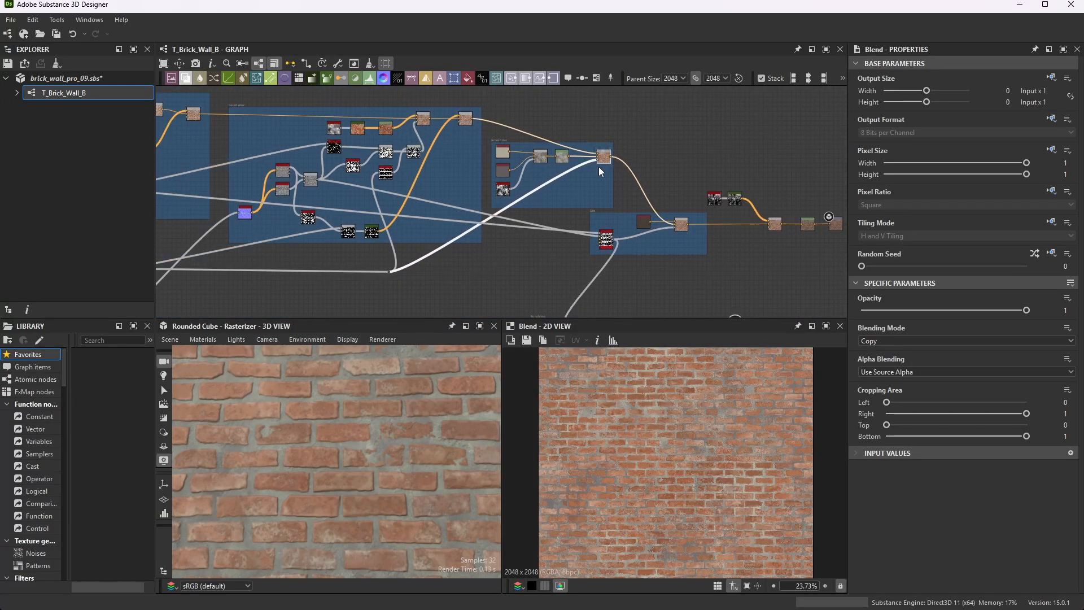
Trace the final Blend's Opacity input through the Grout Mask frame to the Height Mask output of the Grout Height Blend
scroll(452, 260, down, 4)
scroll(322, 267, up, 7)
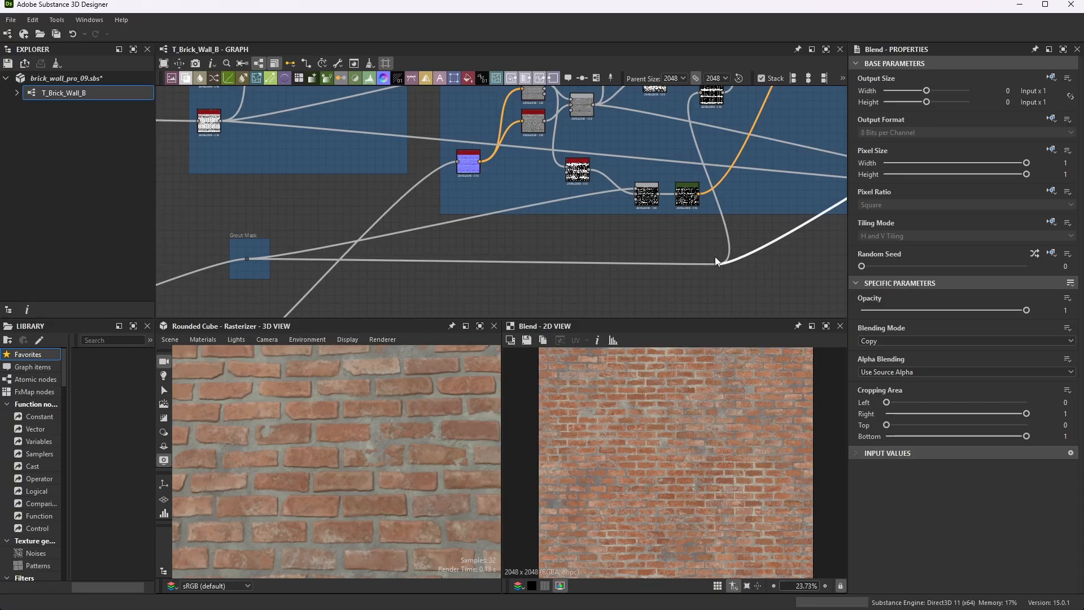
scroll(715, 261, down, 6)
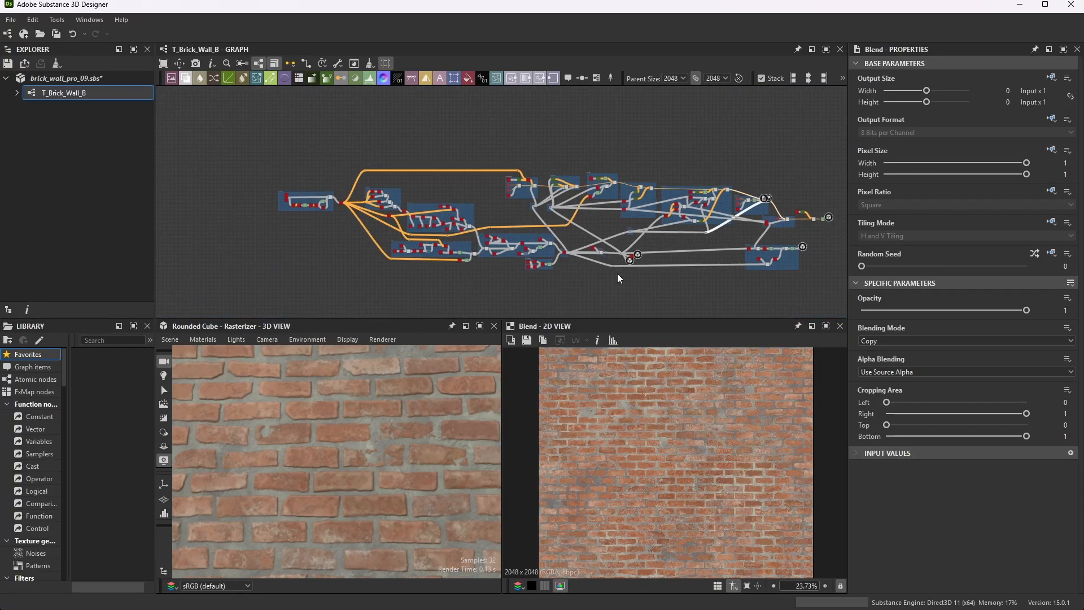
scroll(618, 273, up, 8)
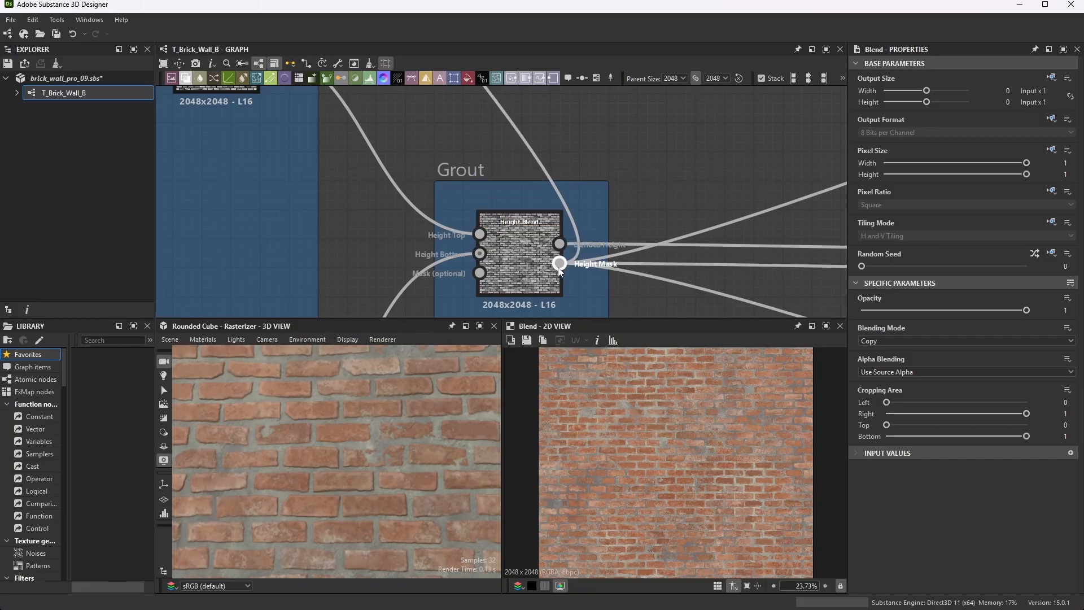
scroll(621, 259, down, 10)
scroll(802, 214, up, 7)
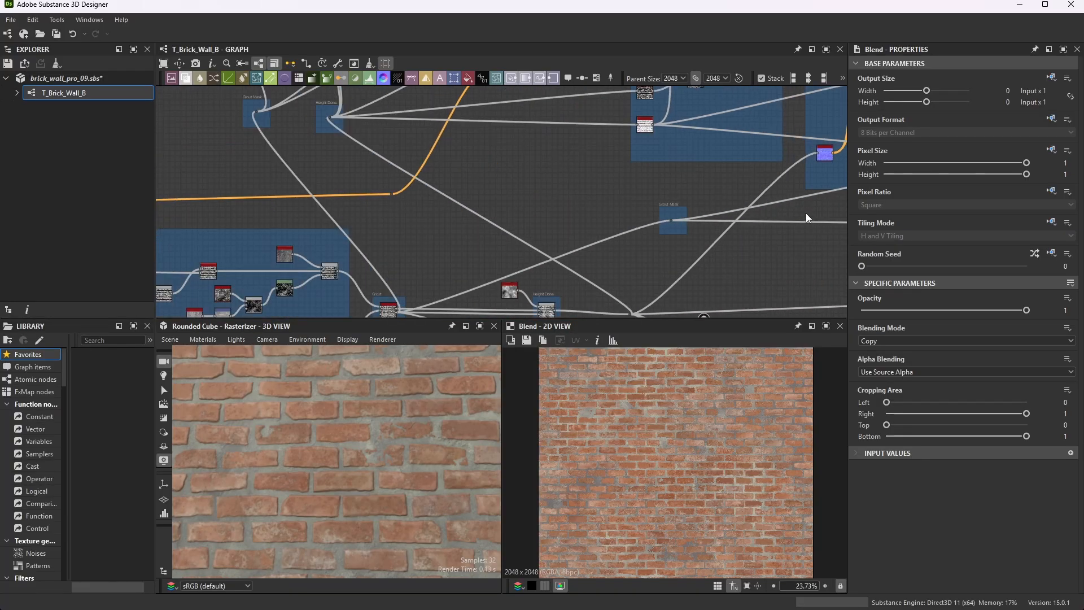
Follow the grout mask connection forward to the Grout Color frame and examine the final Blend's three inputs
scroll(587, 222, down, 10)
scroll(775, 209, up, 5)
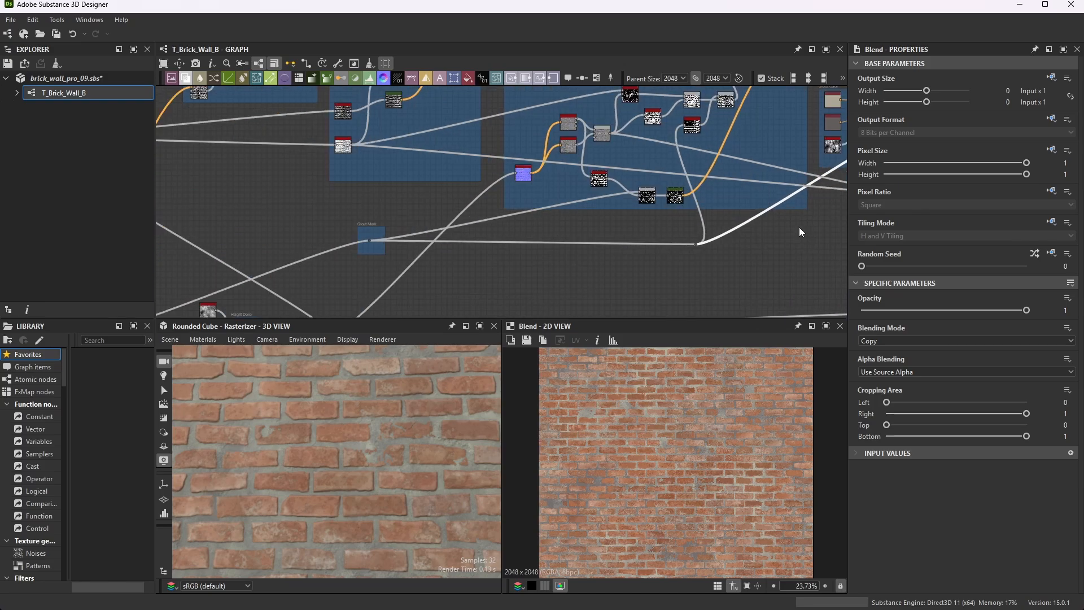
scroll(718, 226, down, 4)
scroll(791, 181, up, 10)
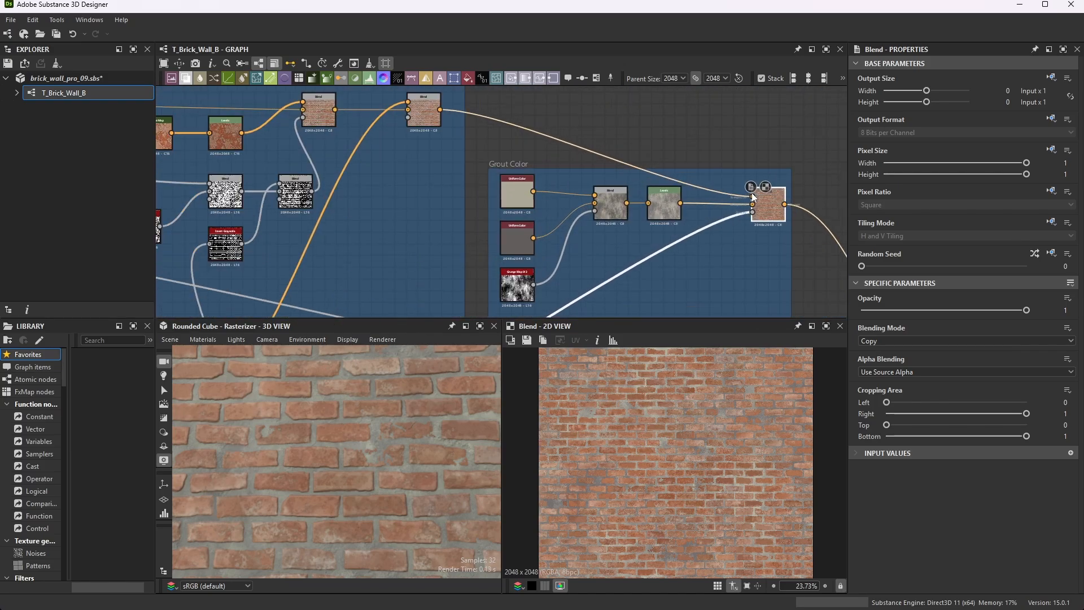
scroll(785, 199, up, 3)
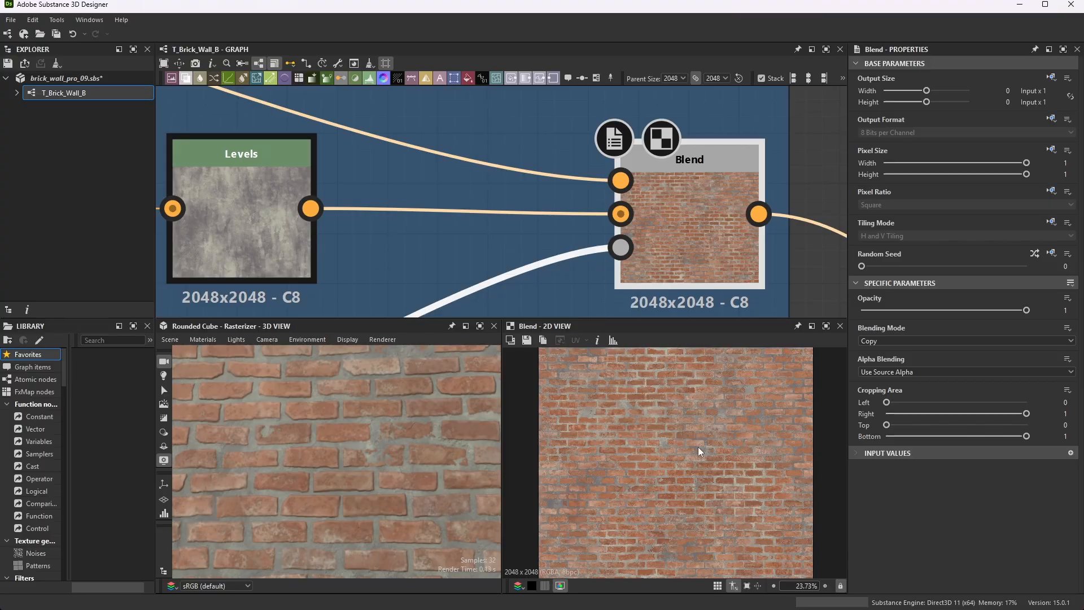
scroll(621, 169, down, 3)
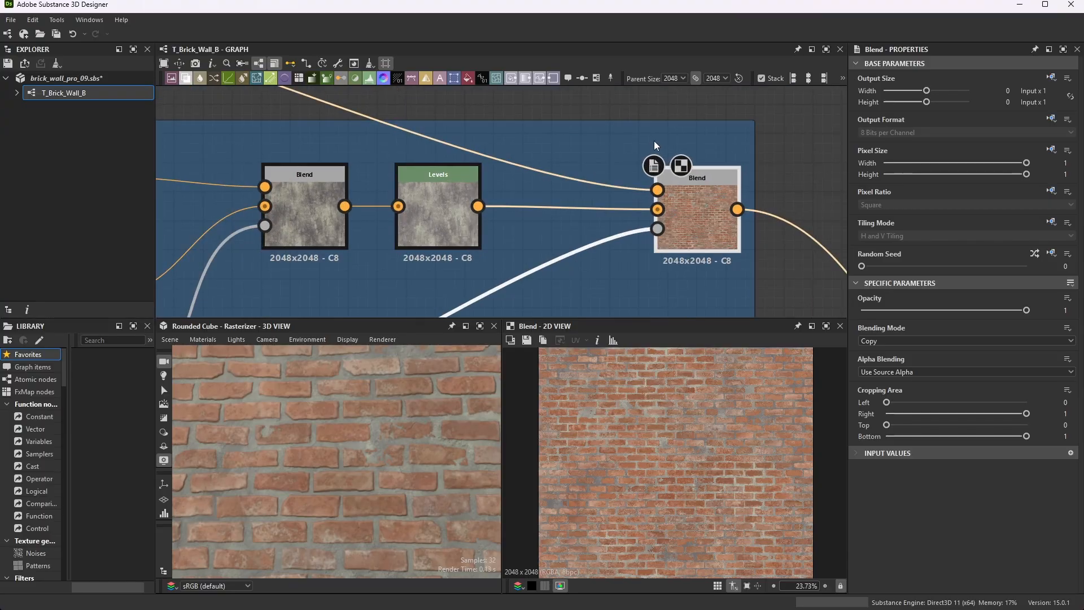
Inspect the final Grout Color Blend's brick and grout colours up close and across the whole texture in an enlarged 2D view
scroll(734, 235, up, 5)
scroll(732, 436, up, 5)
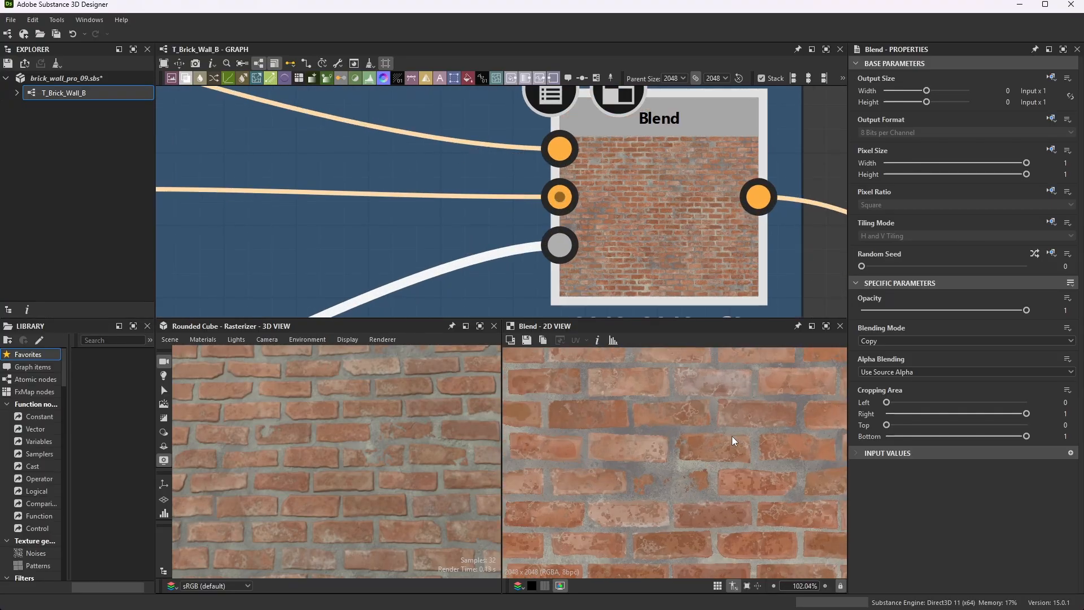
click(825, 327)
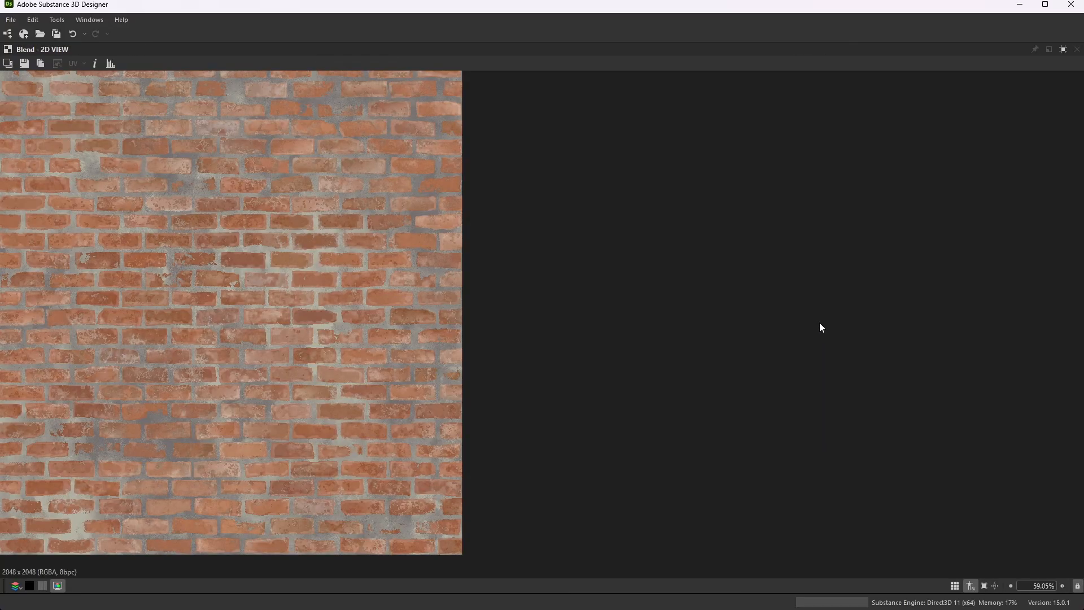
scroll(472, 337, down, 5)
scroll(463, 341, up, 4)
scroll(644, 357, down, 1)
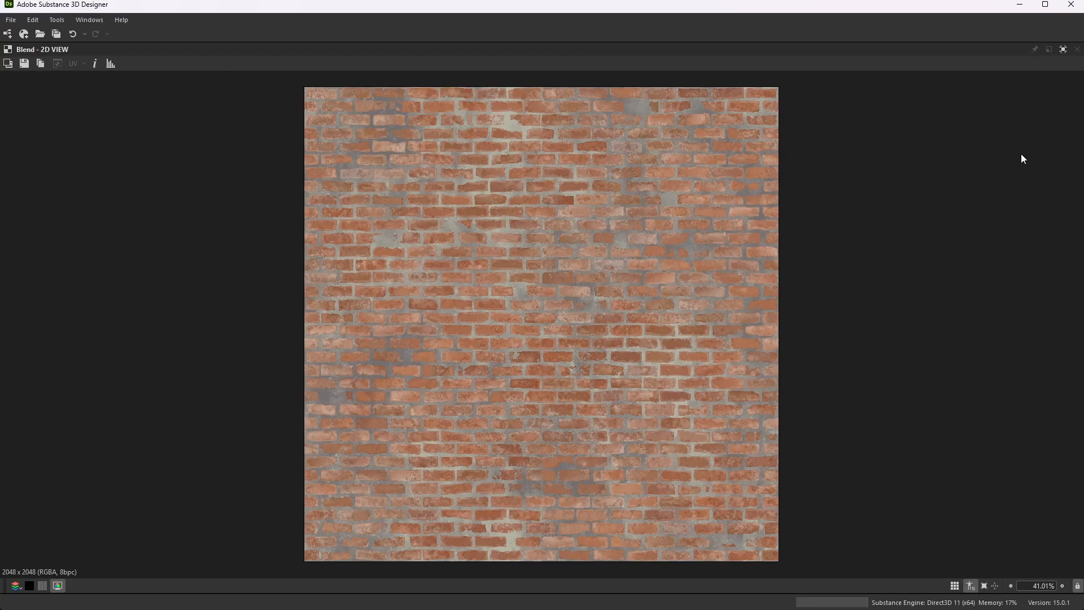
click(1065, 50)
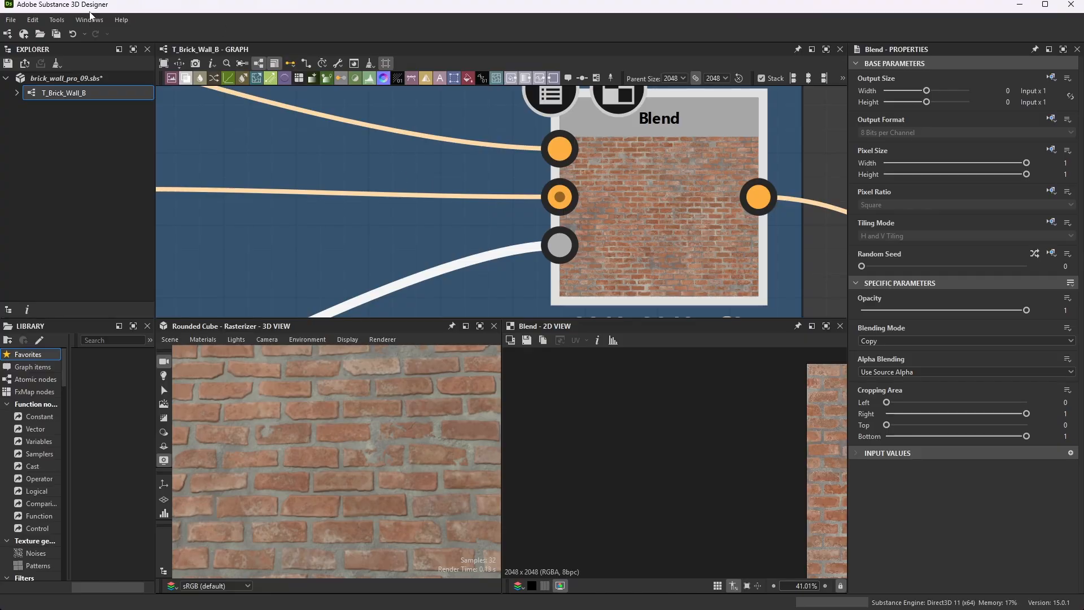
Save the brick_wall_pro_09.sbs package
click(10, 20)
click(23, 91)
Follow the final Grout Color Blend's output to the Dirt frame and show the parameters of its Dirt node
scroll(802, 207, down, 6)
middle_drag(806, 209, 620, 148)
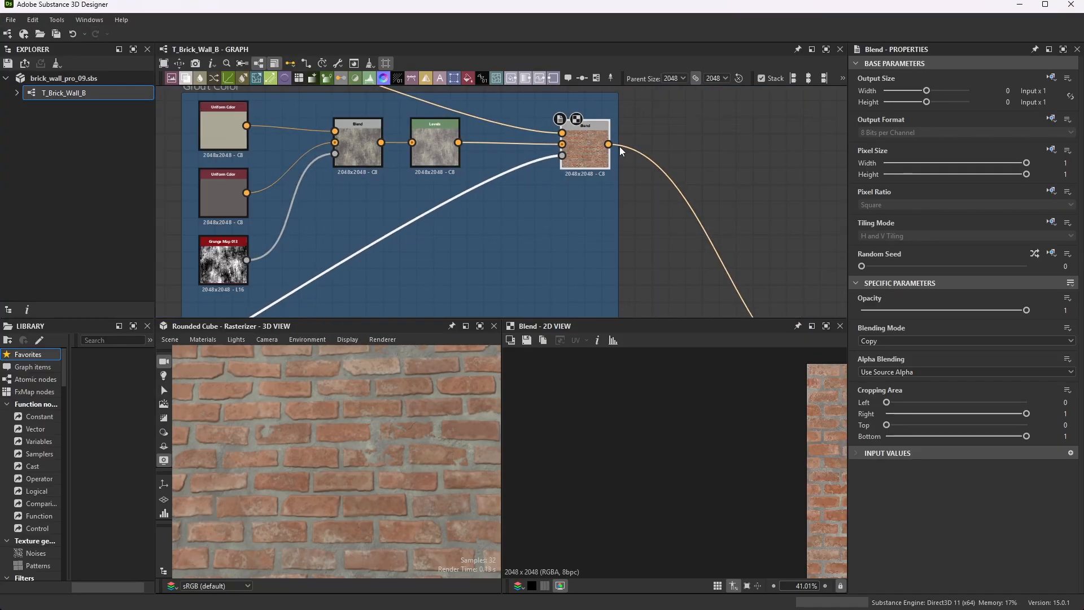
scroll(603, 137, down, 6)
scroll(670, 222, up, 3)
scroll(661, 167, up, 2)
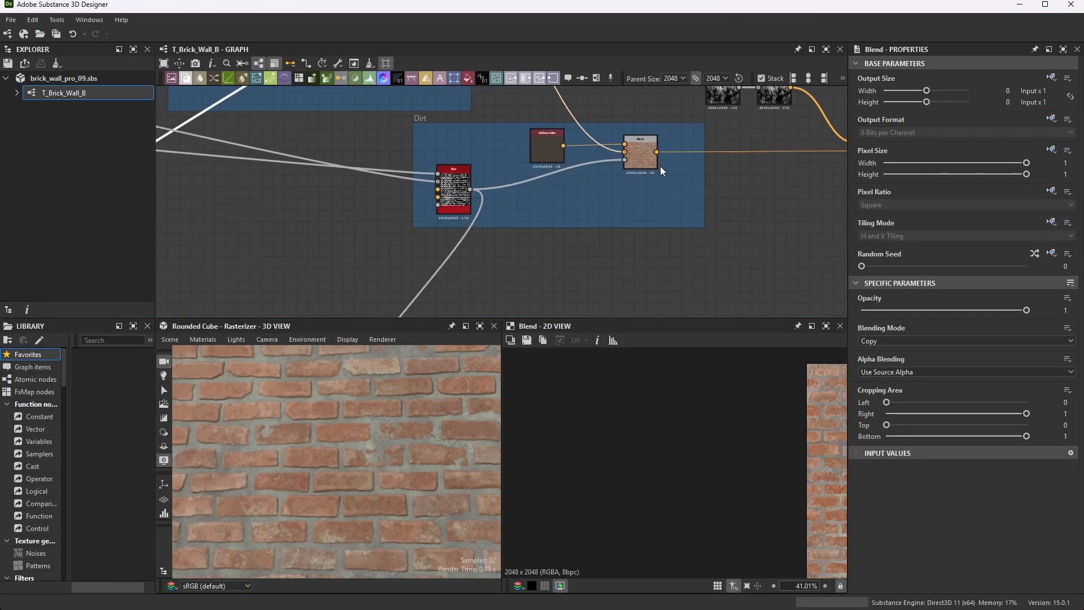
scroll(639, 152, down, 3)
scroll(631, 135, up, 3)
scroll(533, 154, down, 3)
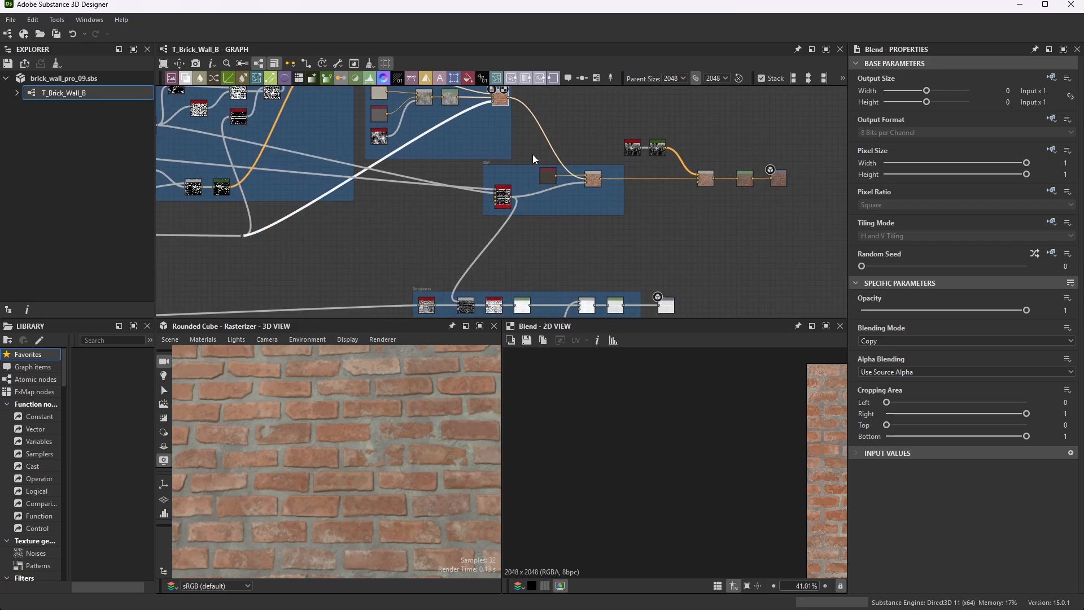
scroll(551, 181, down, 2)
scroll(519, 195, up, 8)
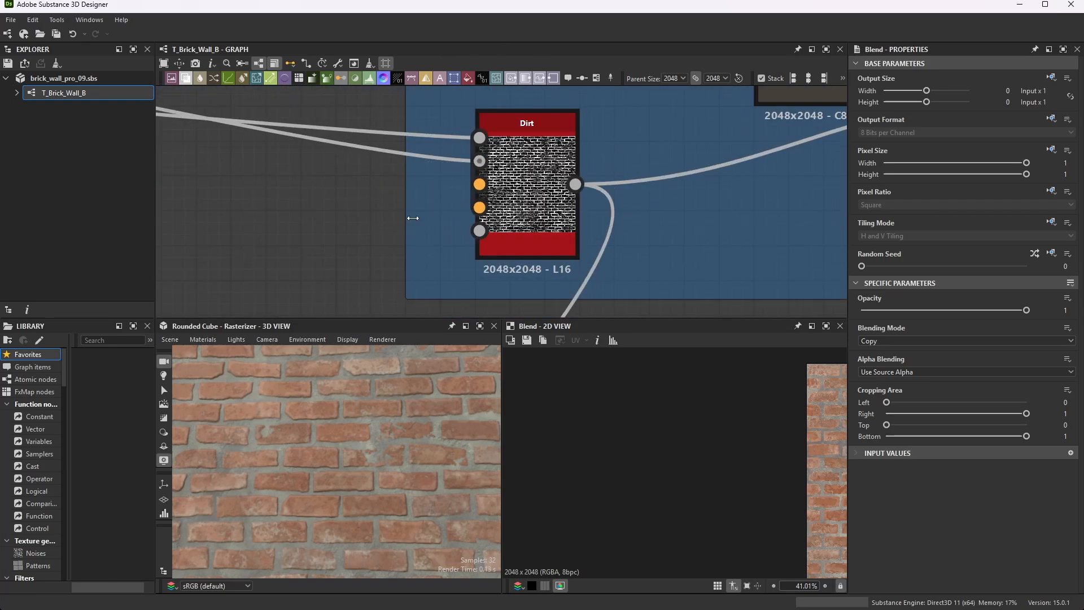
scroll(624, 171, down, 5)
scroll(621, 186, up, 2)
click(618, 191)
scroll(619, 191, up, 3)
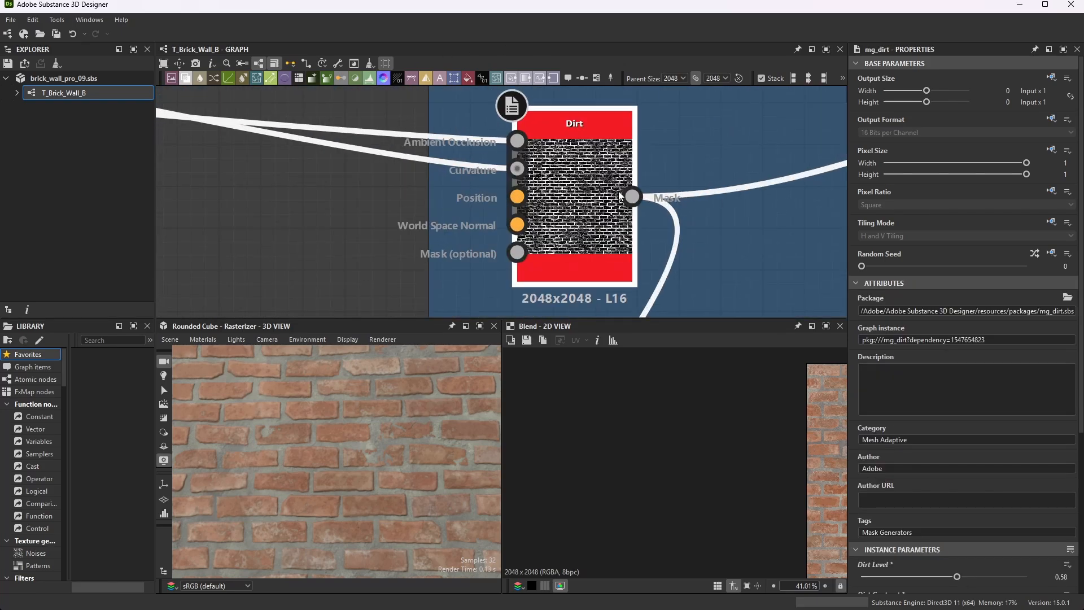
Search the node list for "dirt" to look up the Dirt generator without adding a node
key(space)
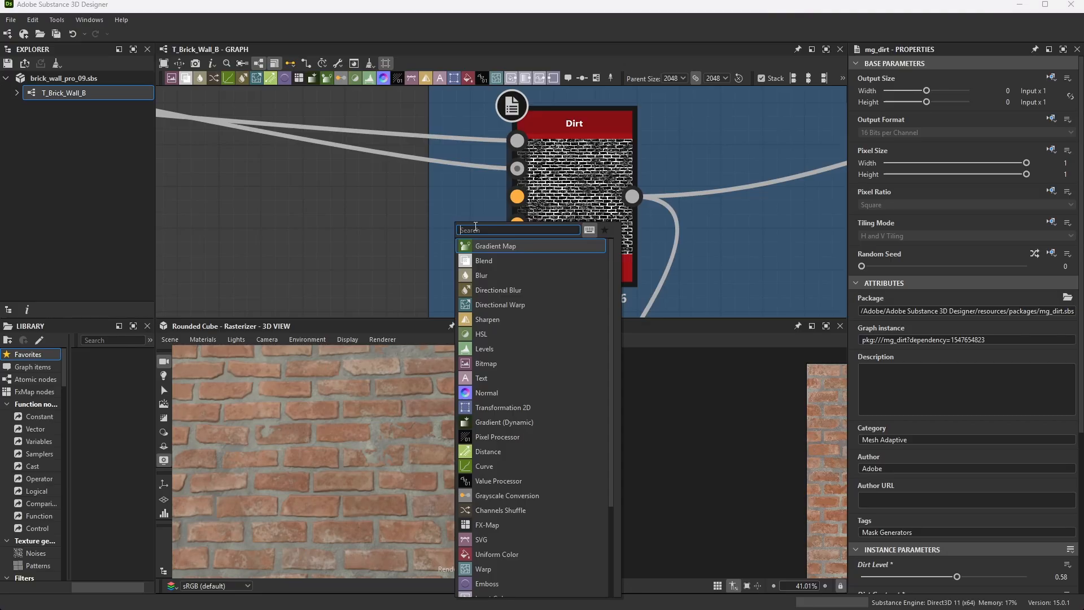
text(dirt)
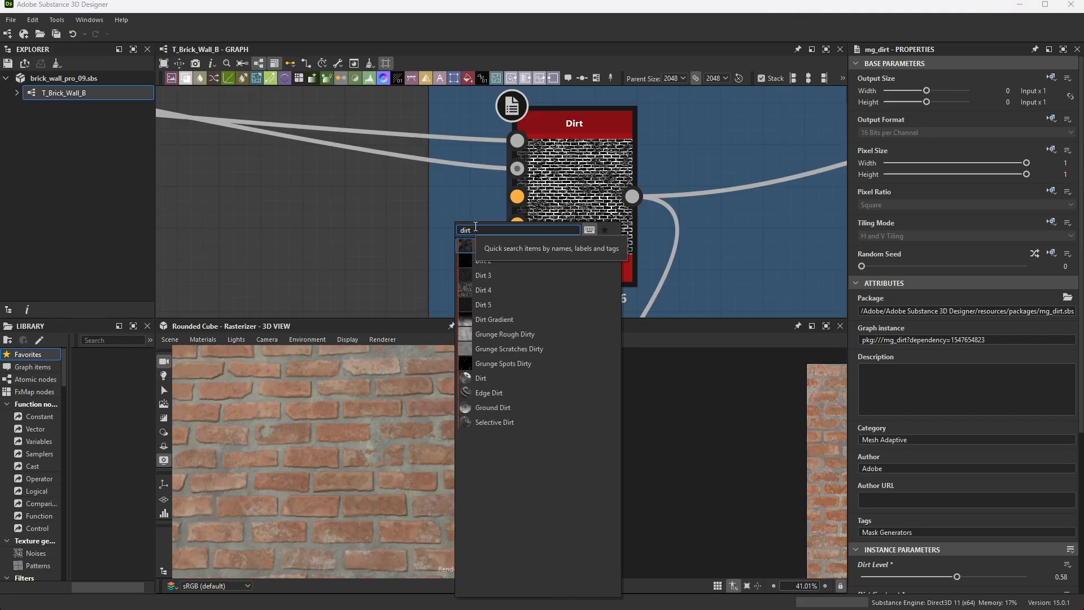
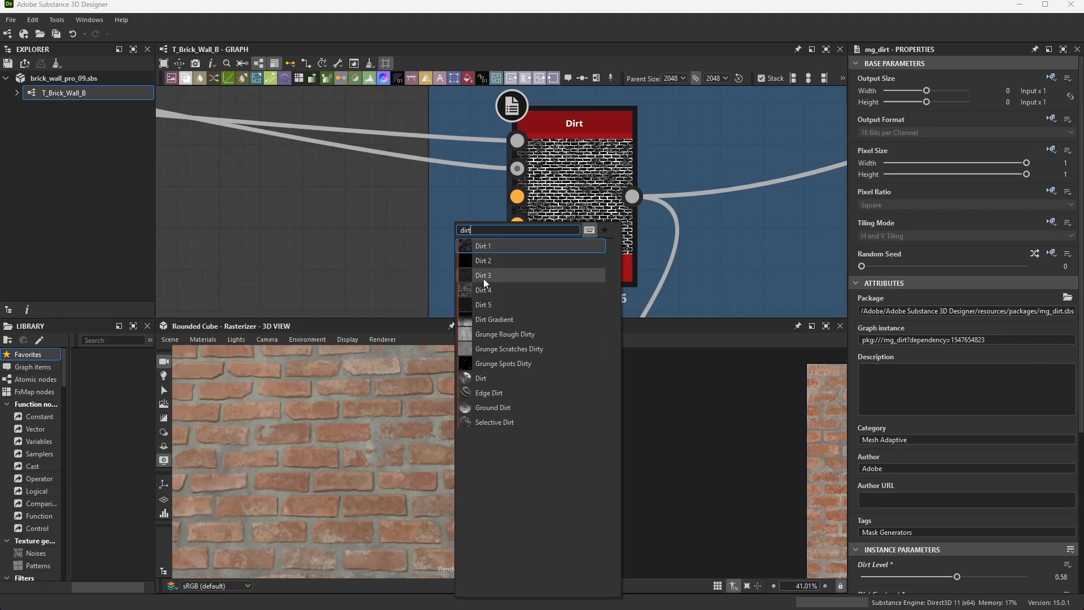
click(342, 209)
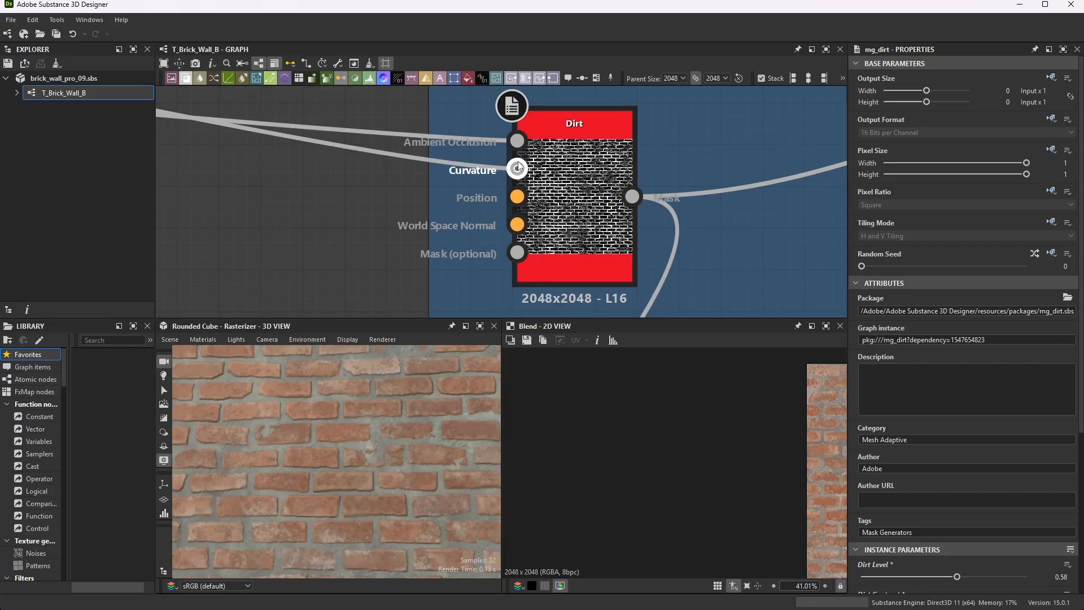
Trace the Dirt node's Curvature input back to the Detail Wear Blend of Curvature Smooth and Curvature Sobel, and return to Dirt
scroll(571, 218, down, 8)
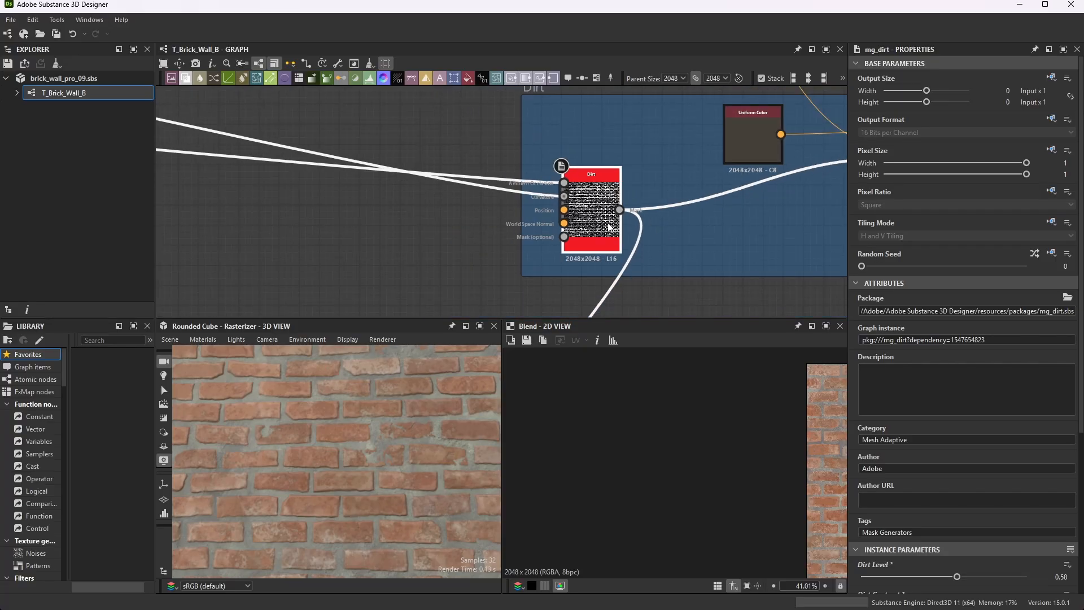
scroll(283, 153, up, 8)
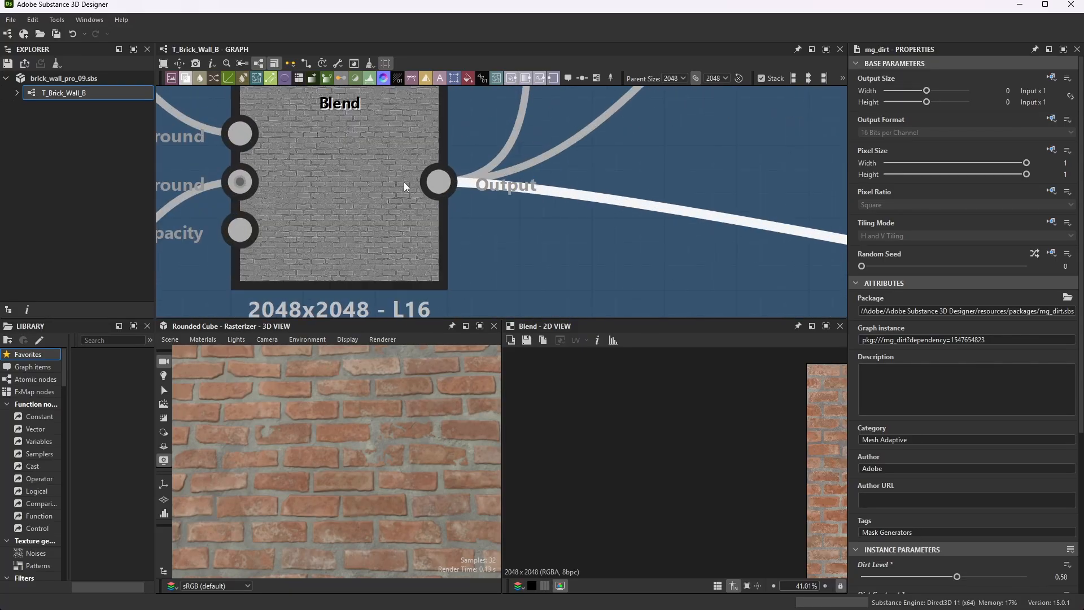
scroll(398, 195, down, 10)
scroll(398, 196, up, 10)
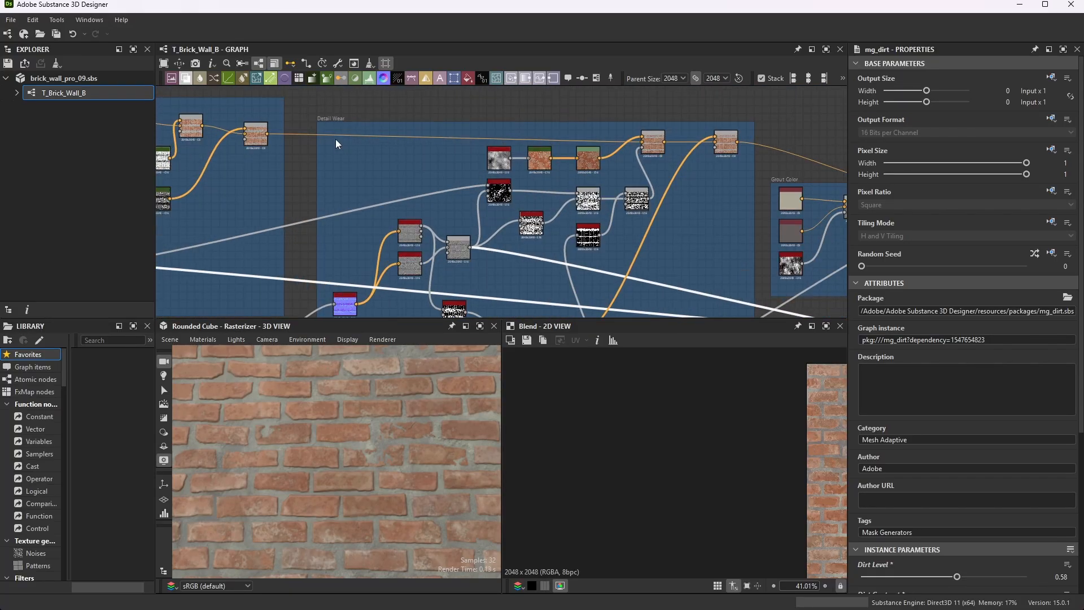
scroll(459, 199, down, 6)
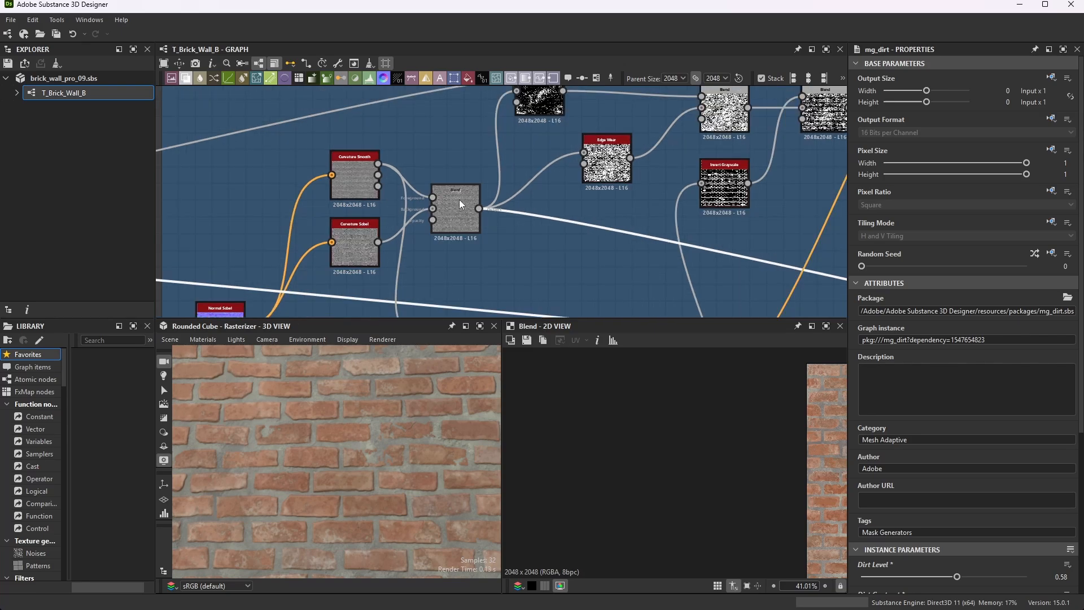
scroll(746, 301, up, 8)
scroll(738, 279, up, 5)
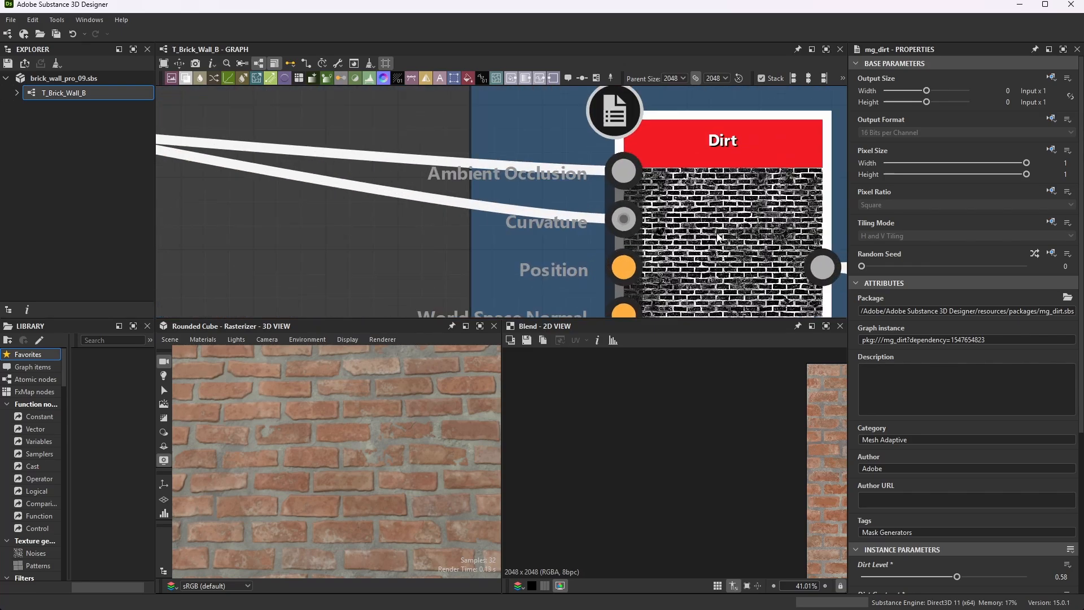
Trace the Dirt node's Ambient Occlusion input back to the Ambient Occlusion (HBAO) node, and return to Dirt
scroll(623, 222, down, 5)
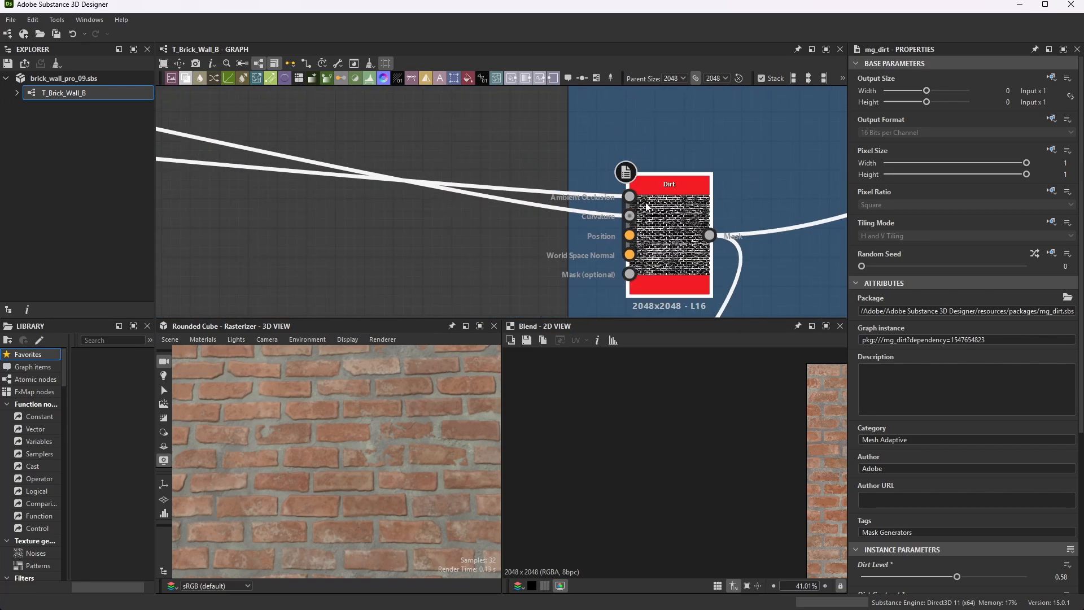
scroll(653, 204, down, 6)
scroll(269, 172, up, 6)
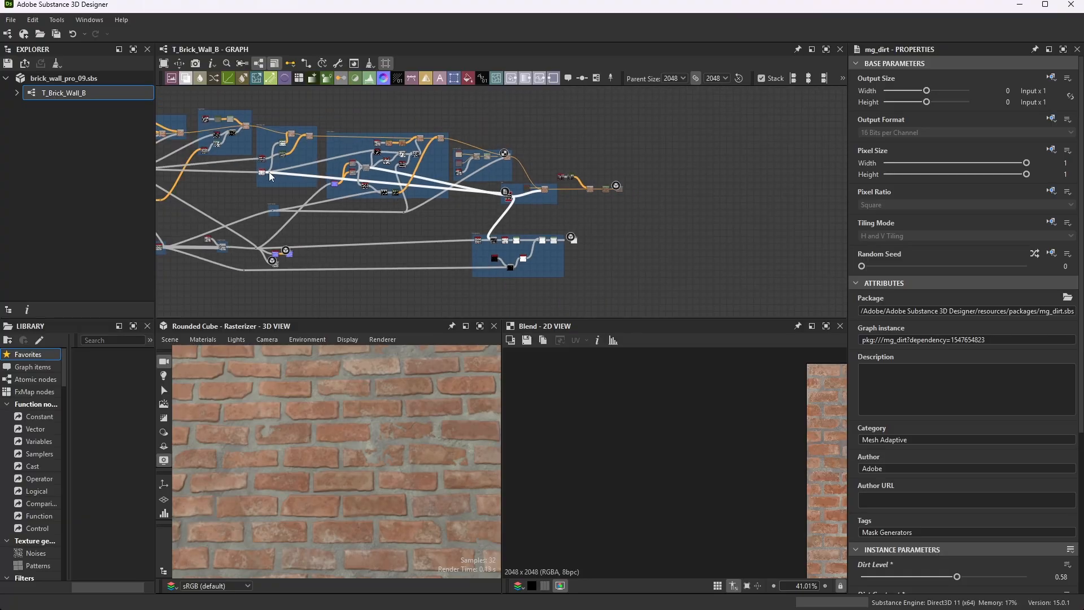
scroll(257, 170, up, 6)
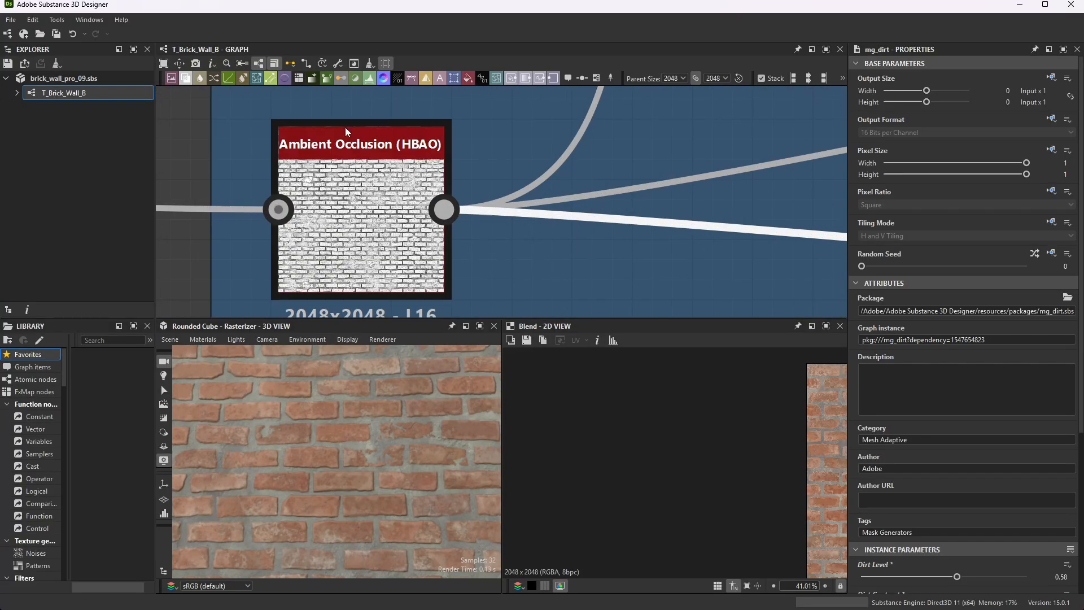
scroll(453, 182, down, 8)
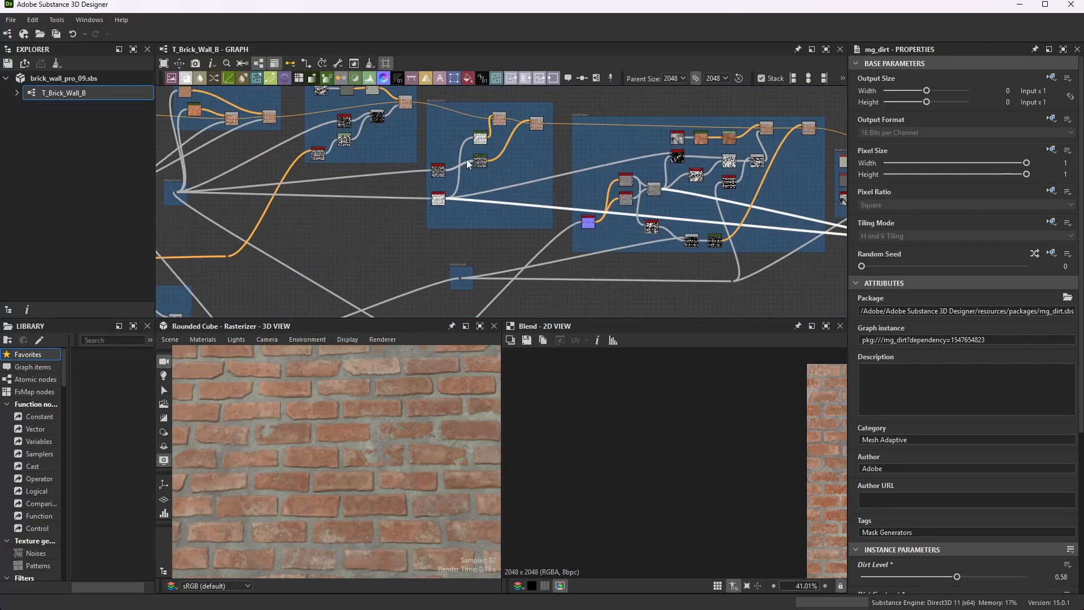
scroll(452, 277, up, 4)
scroll(440, 205, down, 4)
scroll(789, 235, down, 3)
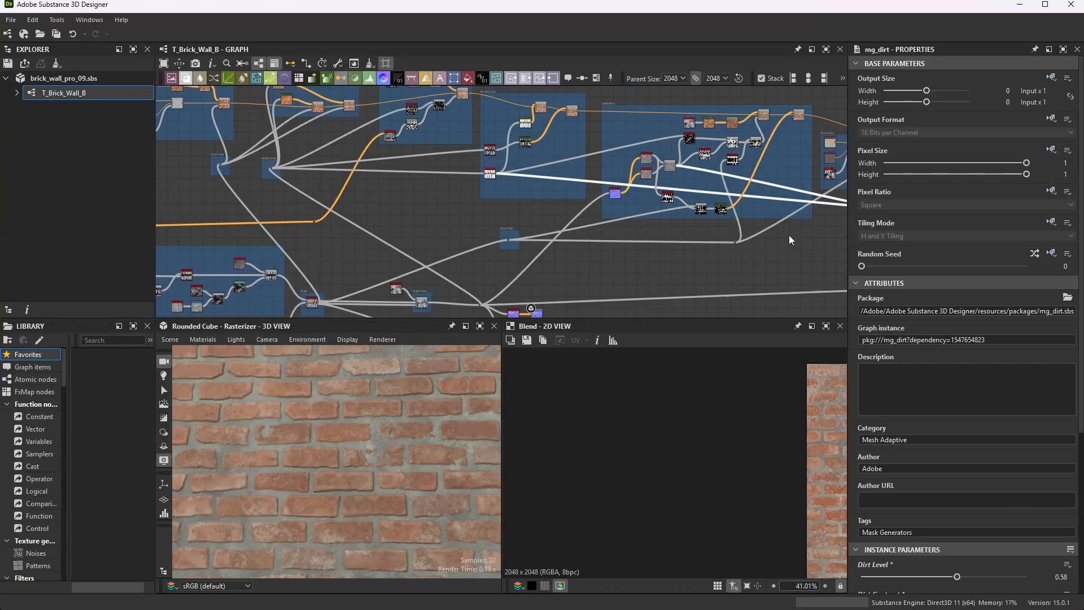
scroll(786, 227, down, 3)
scroll(818, 232, up, 10)
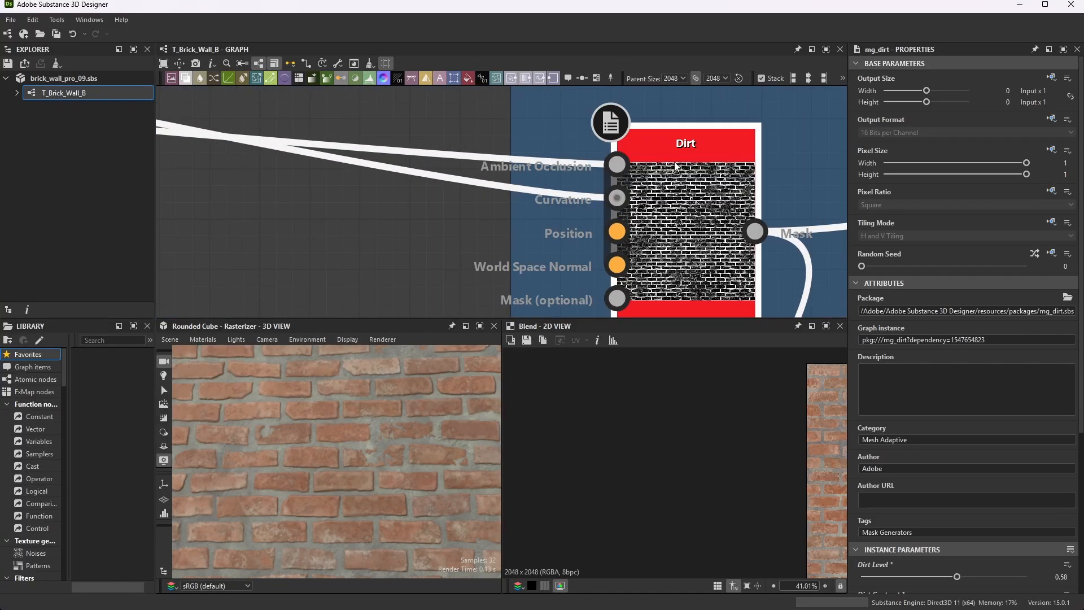
Preview the Dirt node's mask in the 2D view and examine its detail around the bricks and grout
double_click(687, 149)
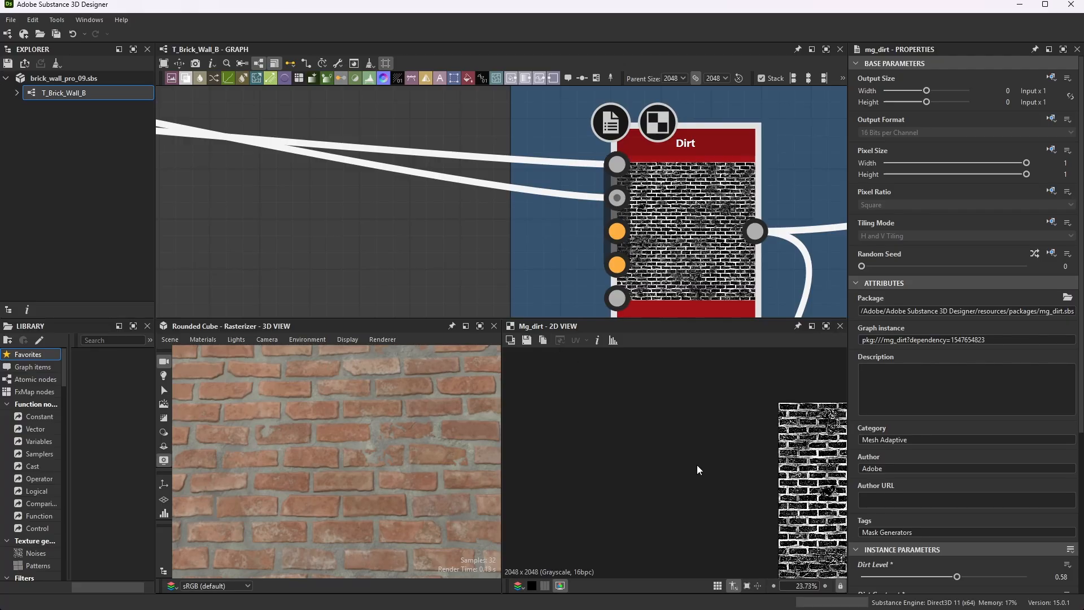
scroll(712, 481, down, 5)
scroll(732, 499, up, 10)
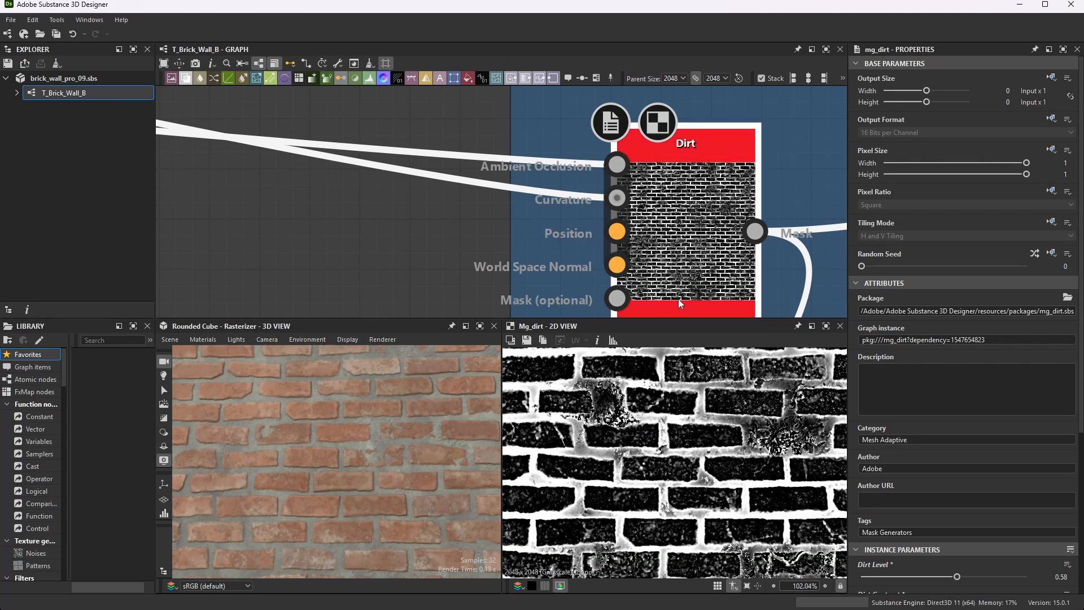
scroll(690, 410, down, 4)
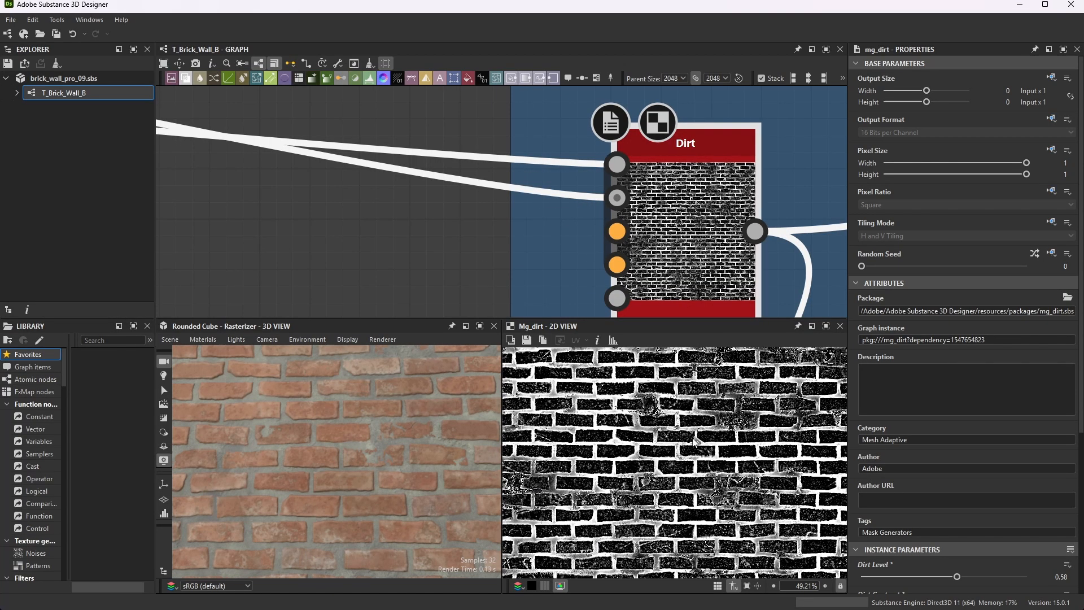
Preview the Blend in the Dirt frame and show its opacity and blending settings
scroll(667, 141, down, 5)
scroll(717, 155, up, 4)
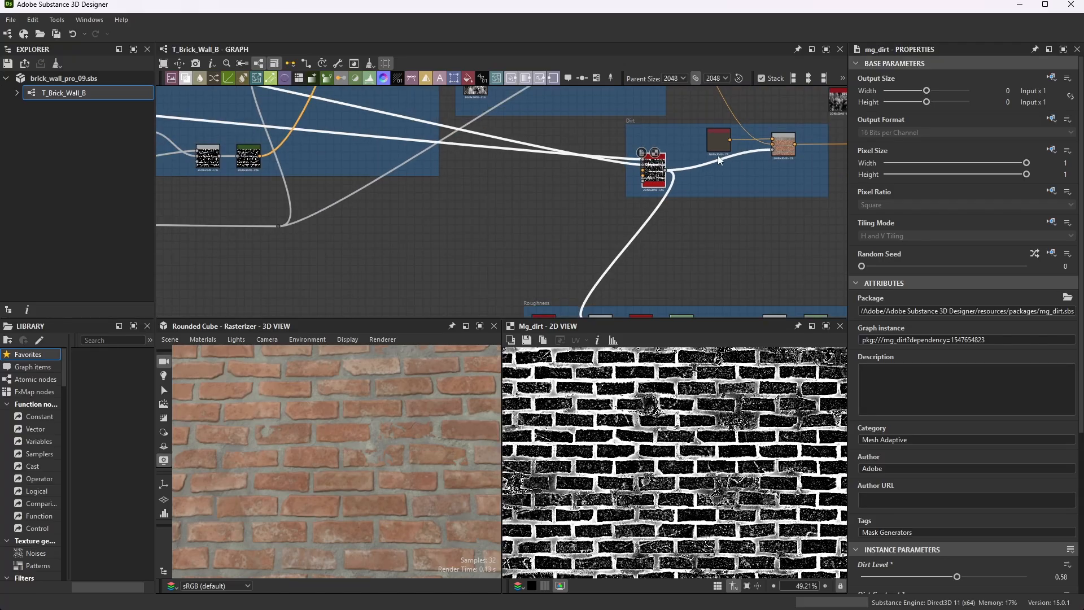
scroll(634, 210, up, 2)
scroll(631, 210, down, 5)
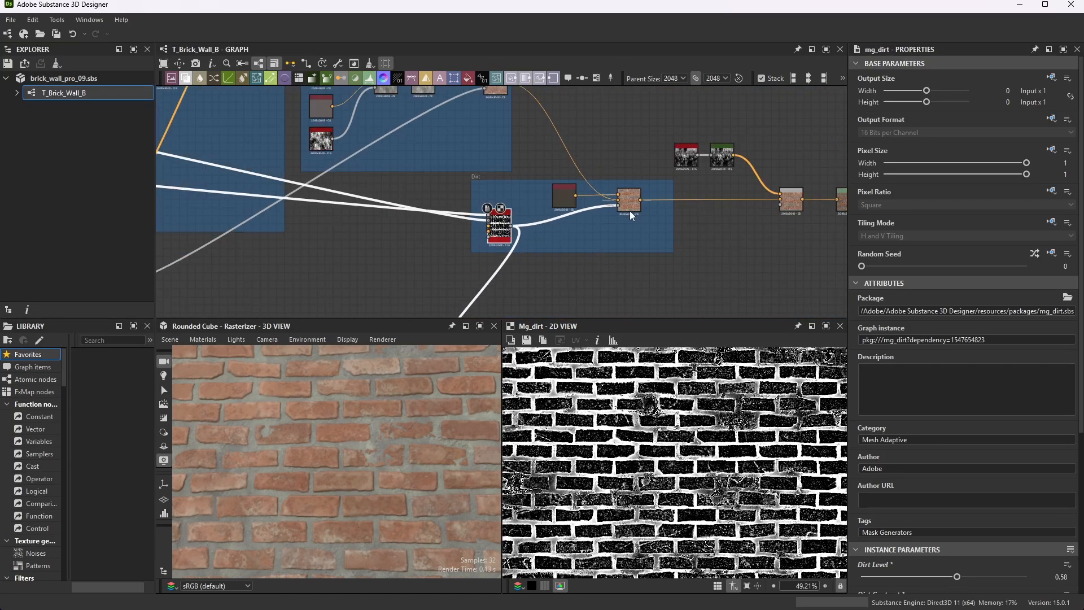
scroll(629, 211, up, 5)
scroll(622, 181, up, 1)
click(636, 192)
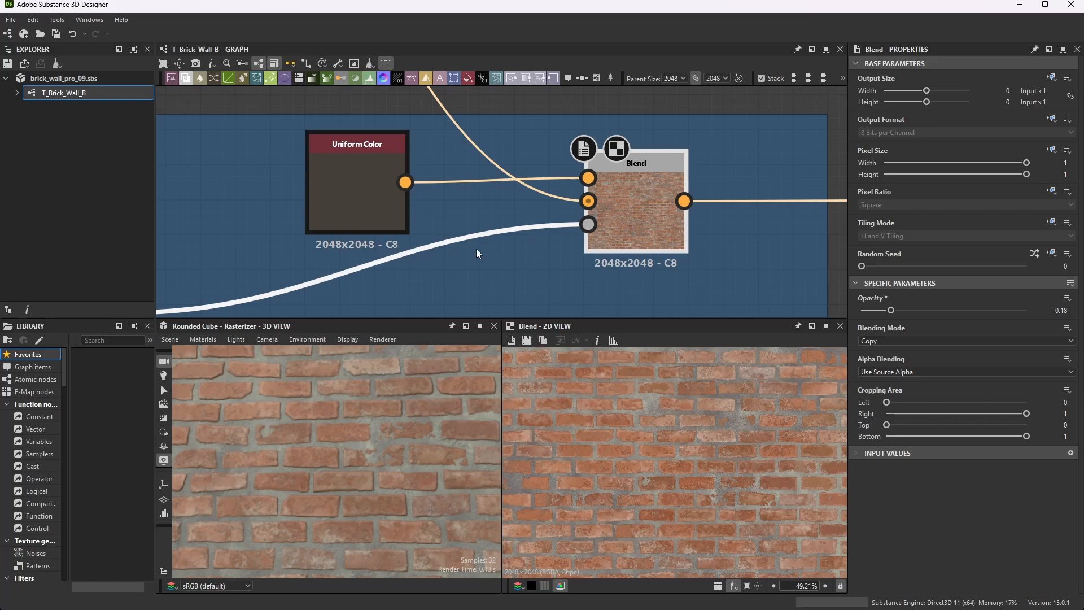
Preview the Dirt frame's Uniform Color node and check its output colour's hex code in the Color Editor
click(361, 167)
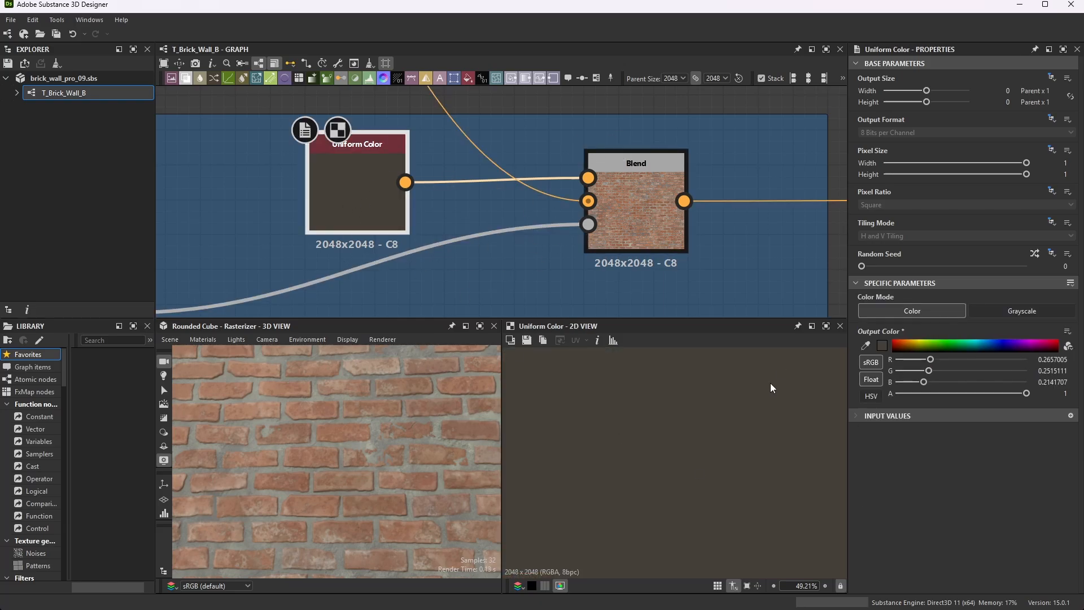
click(883, 346)
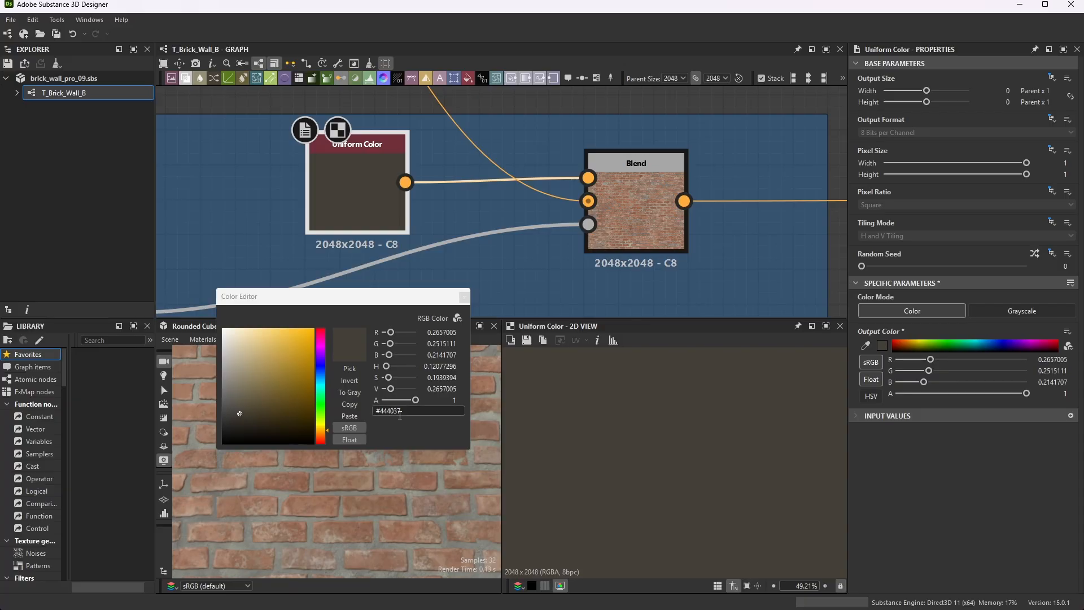
click(464, 296)
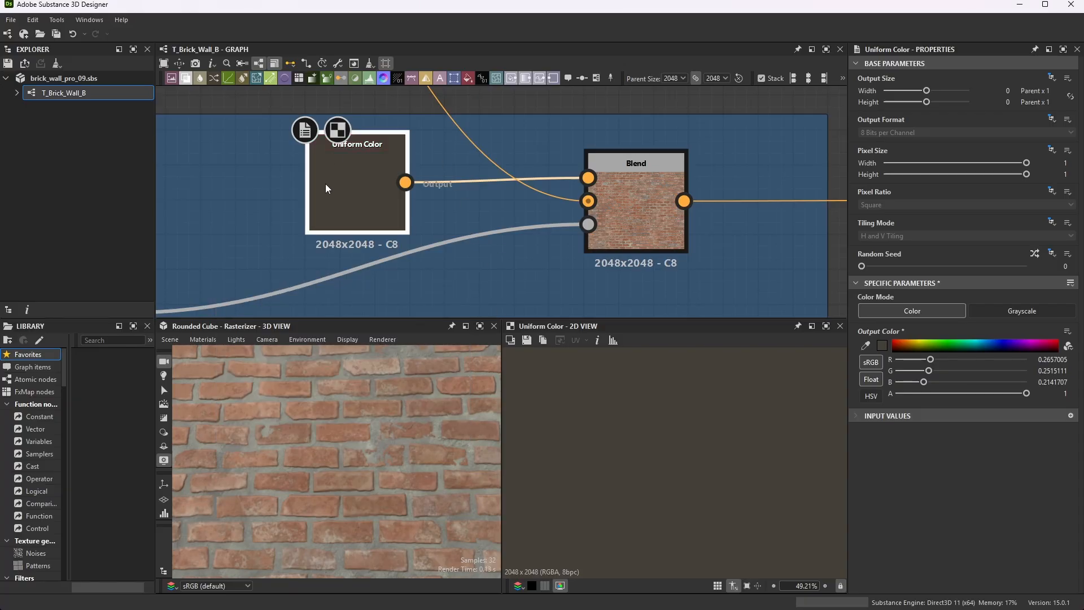
Preview the Blend in the Dirt frame again and examine its result close up in the 2D view
scroll(599, 239, down, 8)
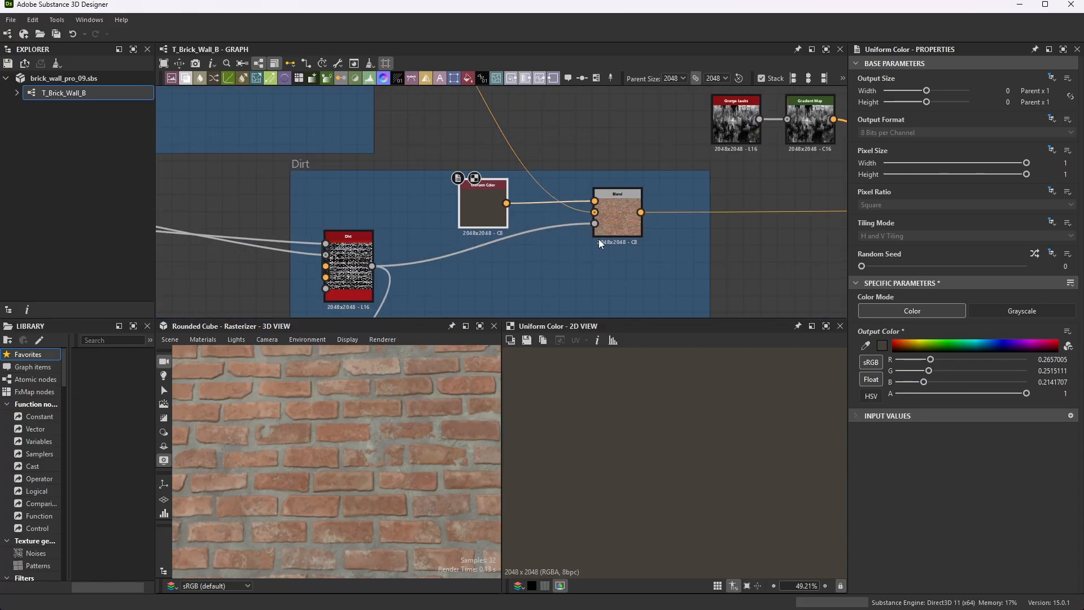
scroll(509, 186, down, 2)
scroll(531, 194, up, 6)
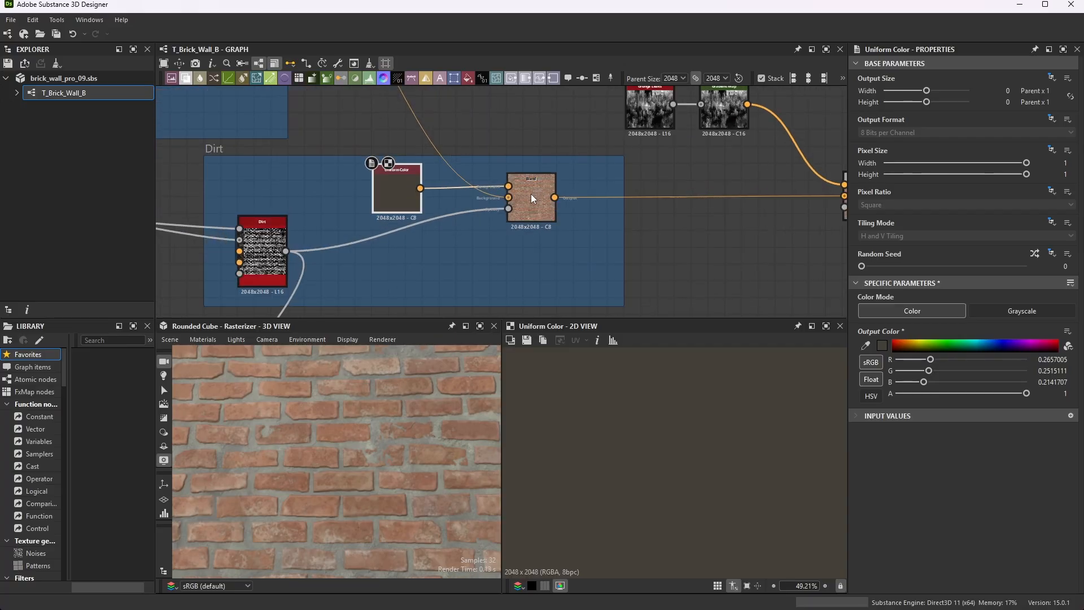
scroll(652, 188, down, 3)
scroll(652, 192, up, 4)
click(577, 192)
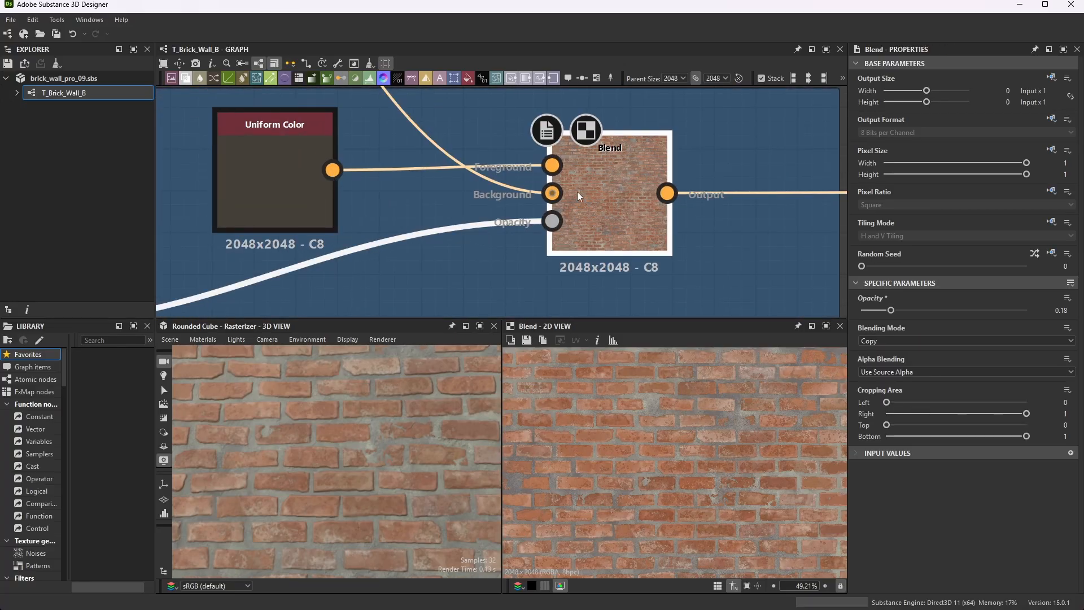
scroll(689, 468, up, 2)
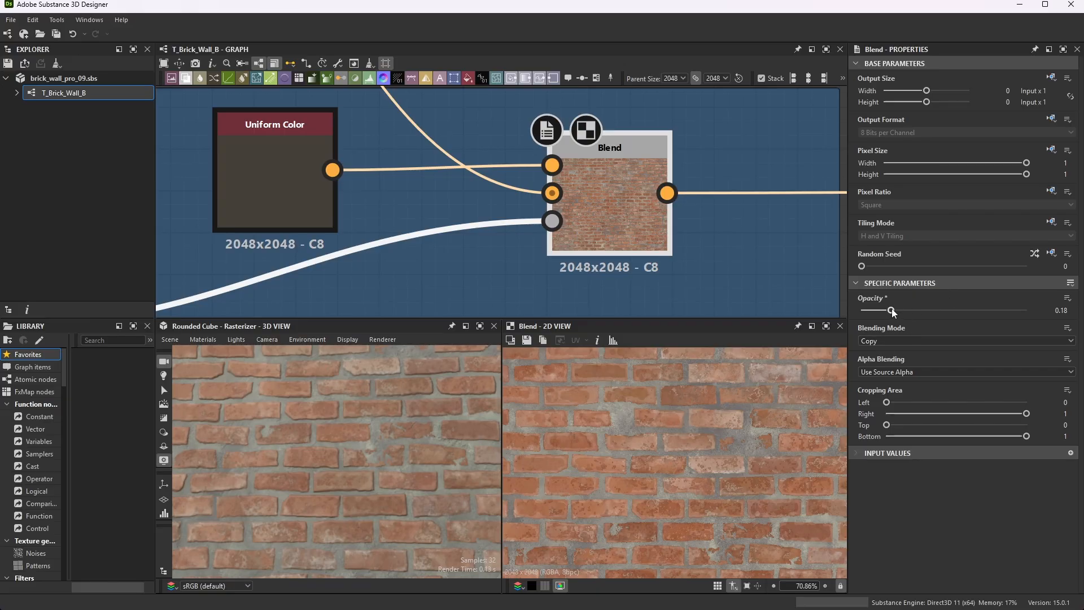
Try the Dirt frame's Blend at opacity 1, compare the darker dirt in both views, and undo the change
drag(891, 310, 1035, 327)
scroll(641, 469, down, 3)
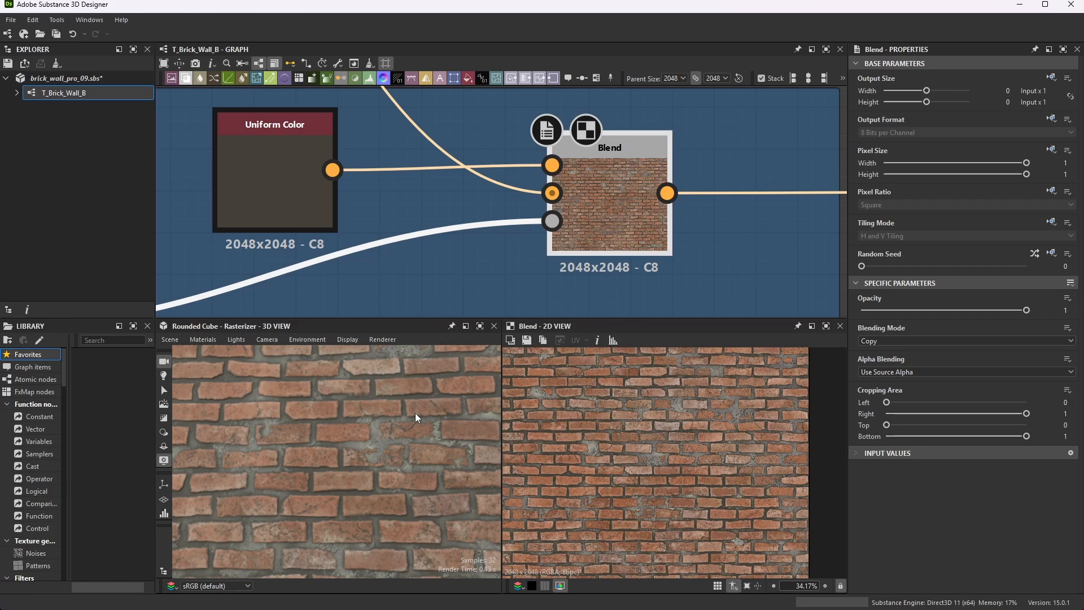
key(ctrl+z)
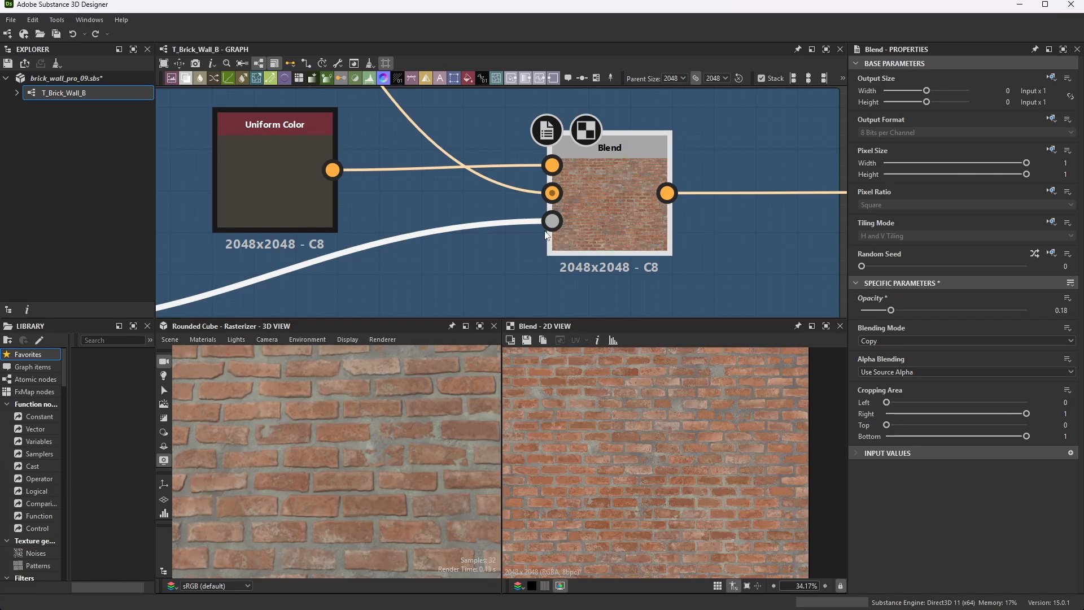
Follow the Dirt output to the Blend fed by the Grunge Leaks Gradient Map, and preview that Blend
scroll(529, 216, down, 7)
scroll(683, 179, up, 3)
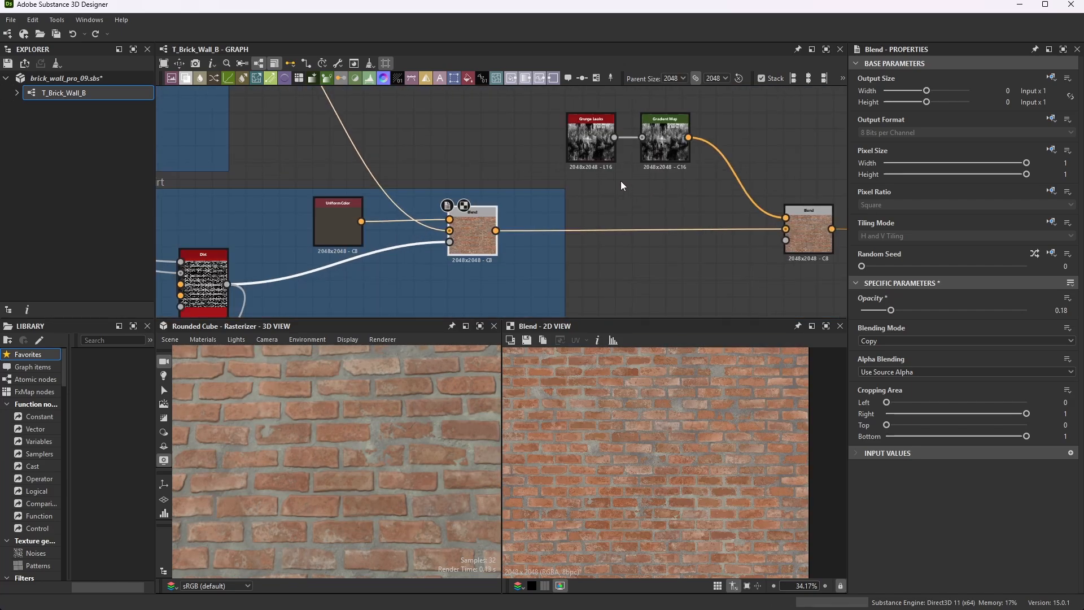
scroll(466, 219, down, 3)
scroll(490, 222, up, 2)
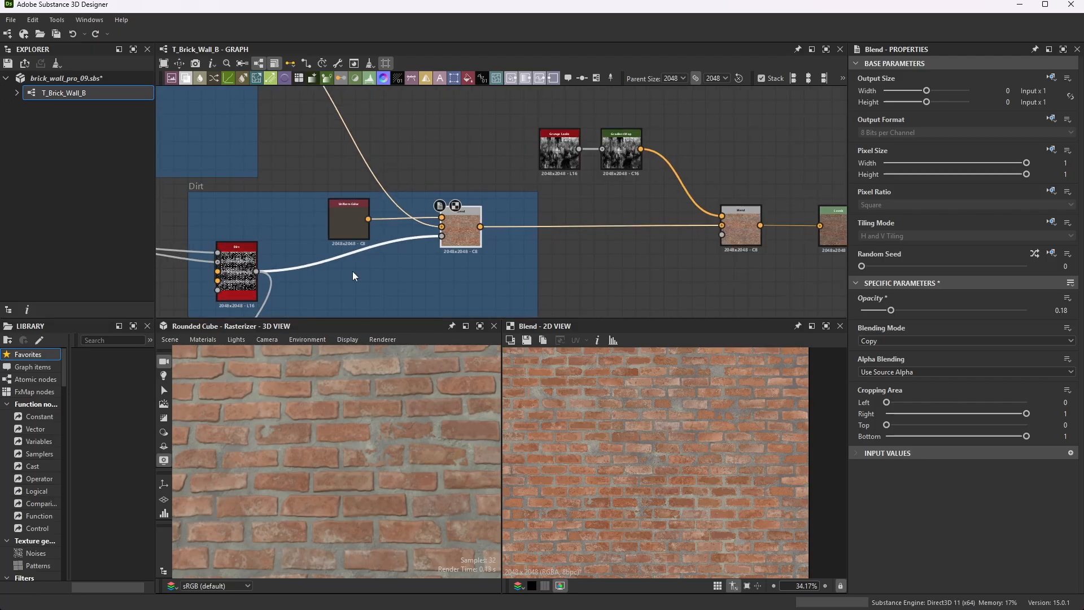
scroll(439, 214, down, 2)
scroll(573, 198, up, 6)
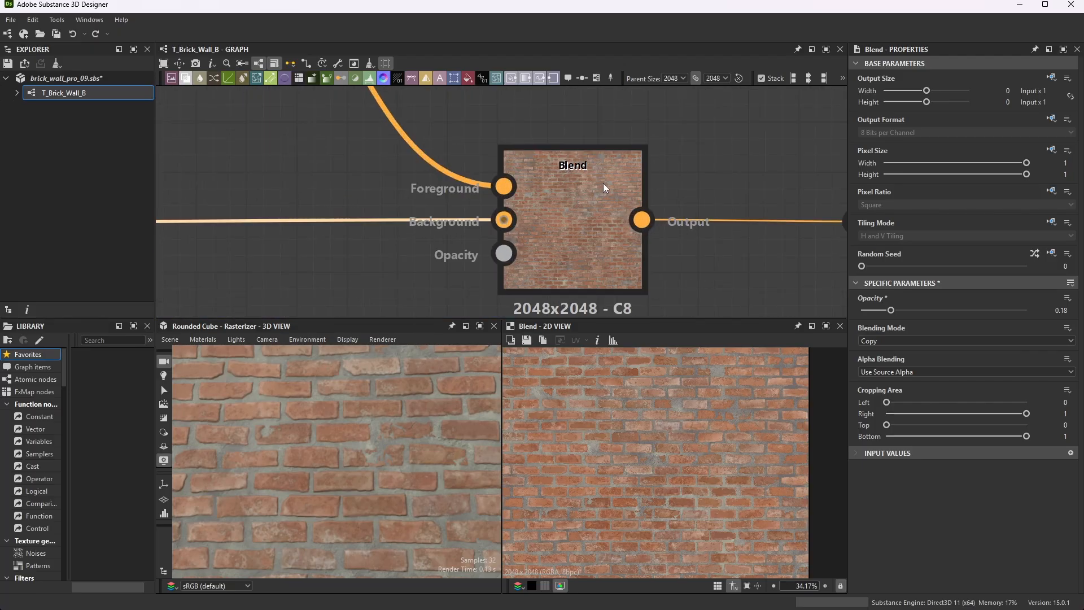
scroll(602, 189, down, 5)
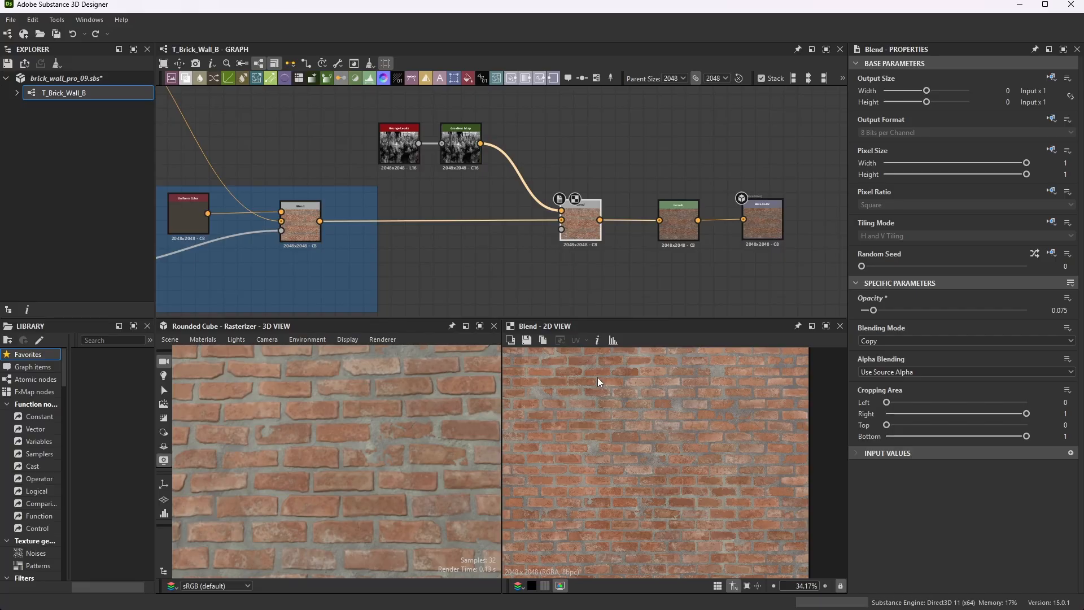
Examine the Blend's whole texture in the 2D view, switching tiled display on and off again
scroll(698, 459, down, 3)
scroll(696, 472, up, 1)
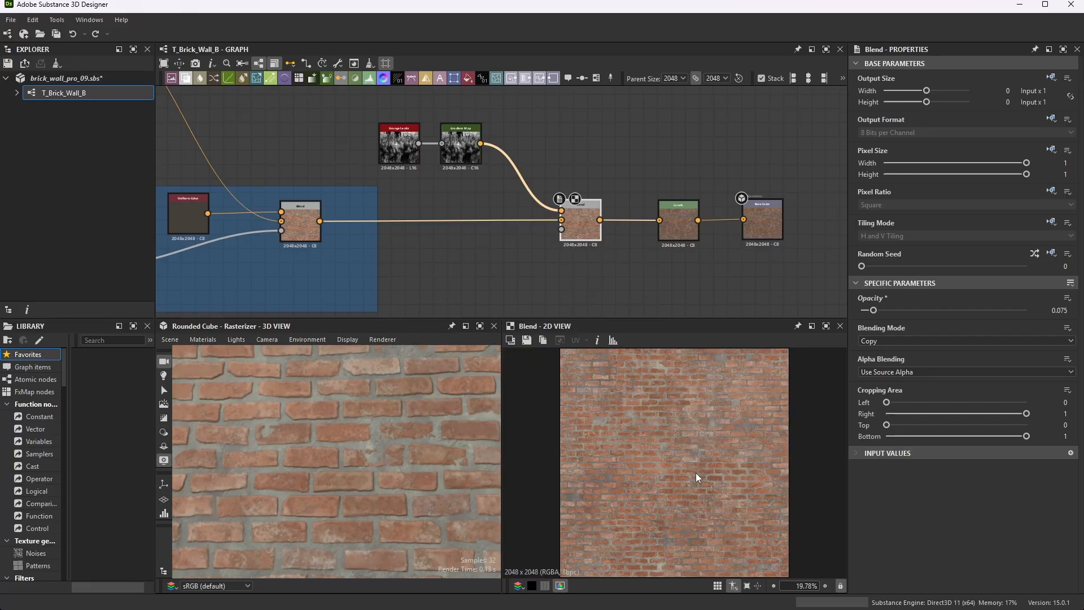
scroll(716, 438, down, 2)
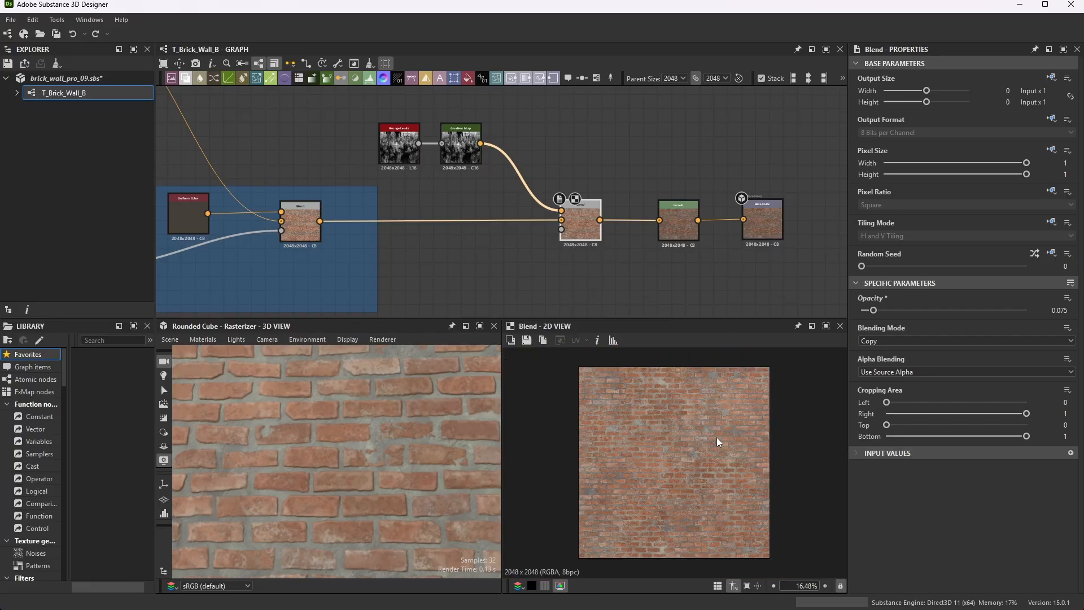
click(717, 585)
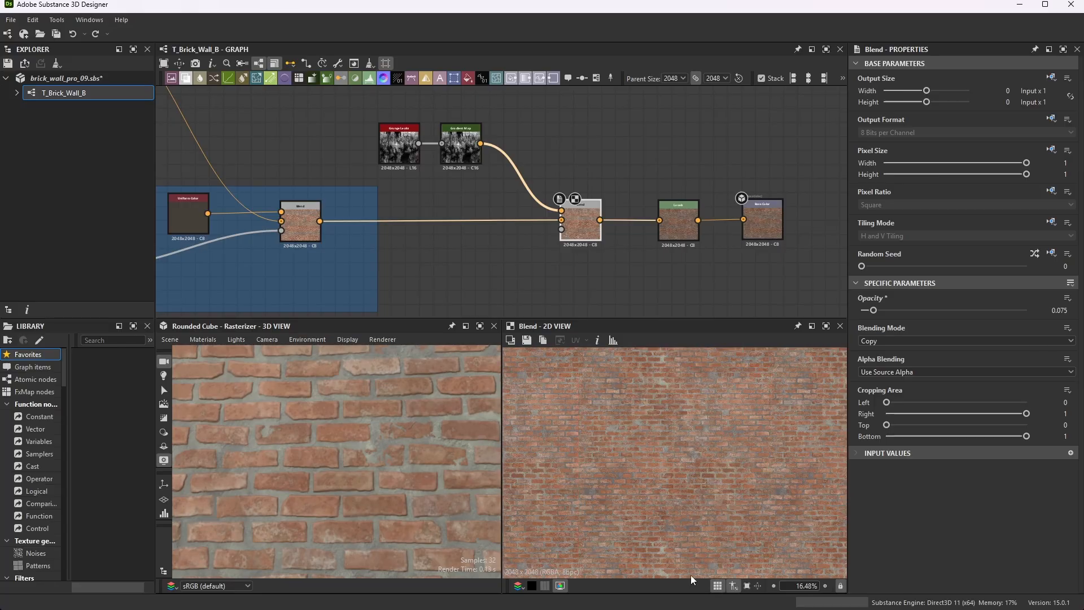
click(718, 587)
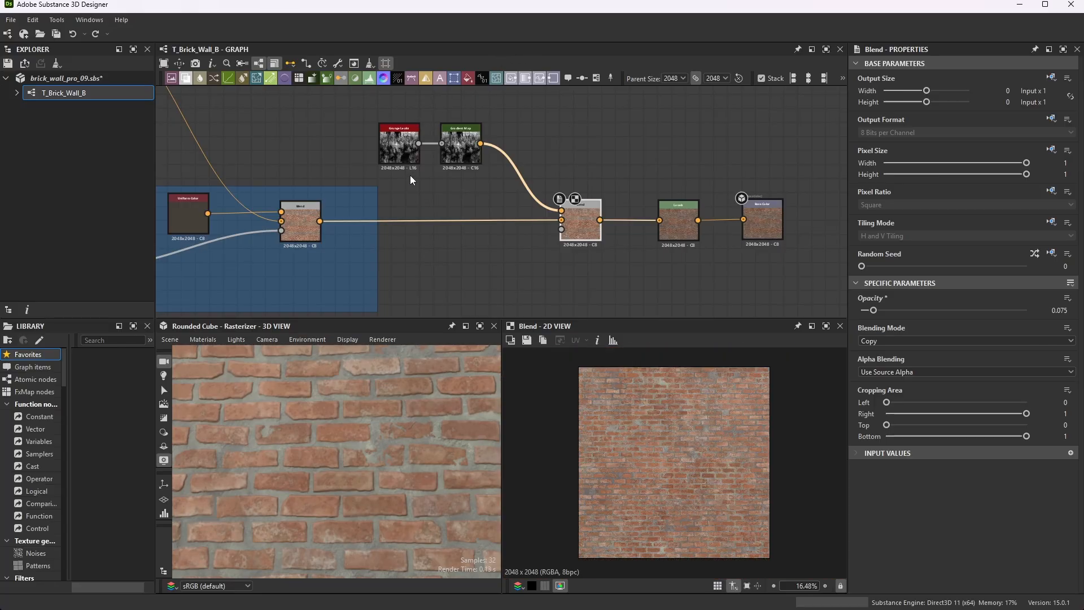
Preview the Grunge Leaks node with its instance parameters, and the Gradient Map it feeds
double_click(402, 143)
scroll(948, 514, down, 3)
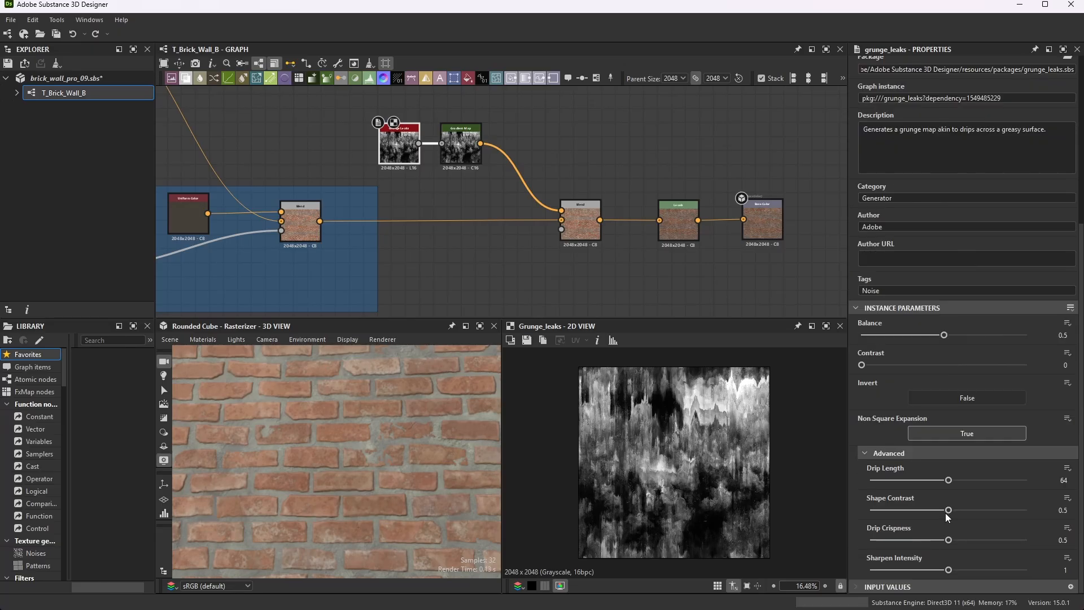
scroll(381, 122, up, 5)
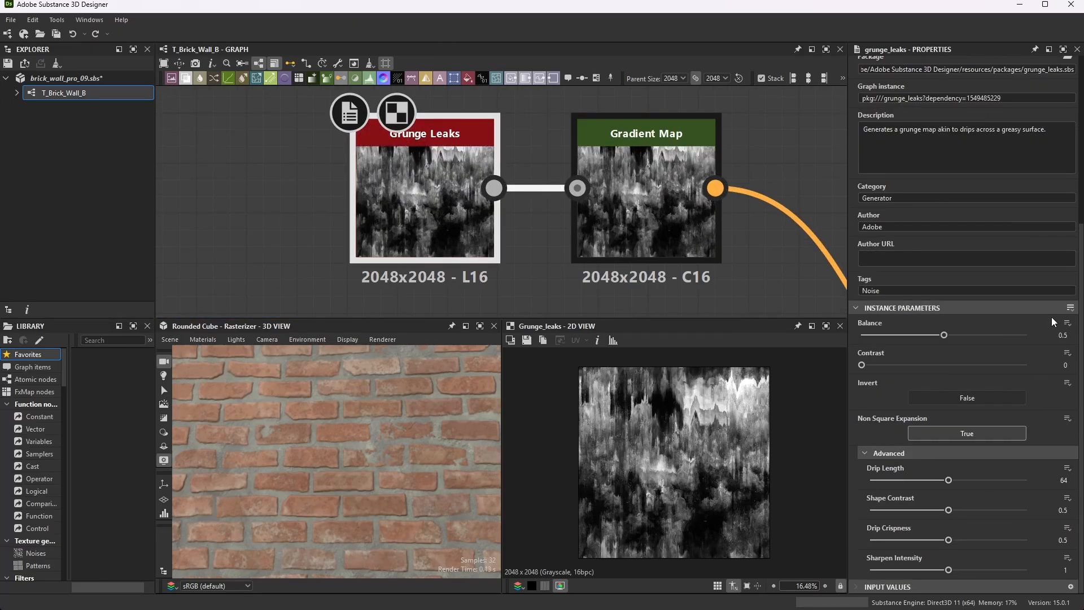
click(639, 204)
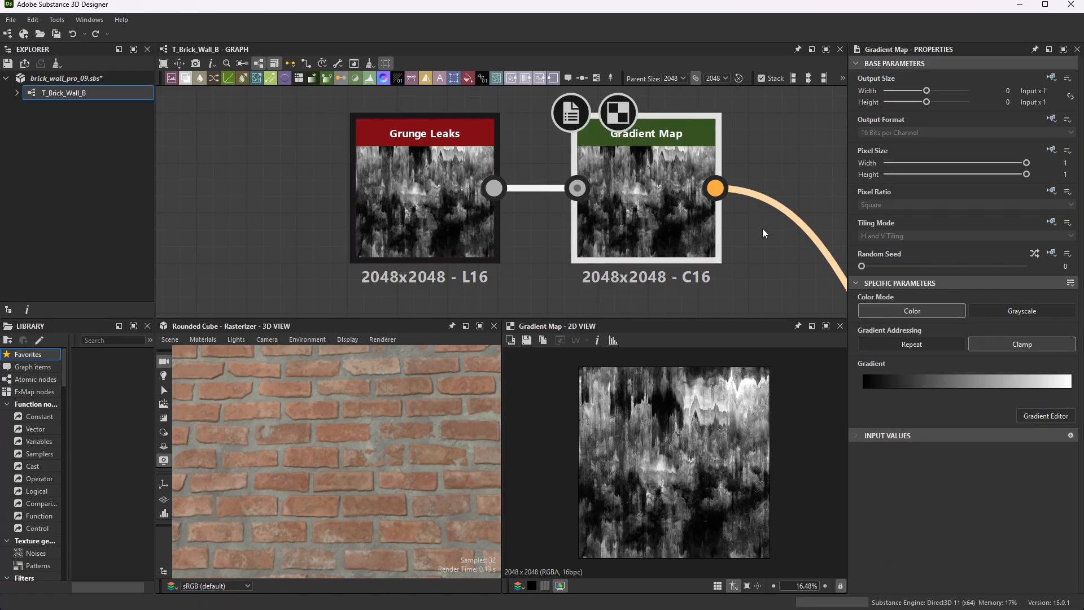
Return to the Blend after the Gradient Map and show its inputs, opacity and blending settings
scroll(602, 171, down, 5)
scroll(715, 226, up, 3)
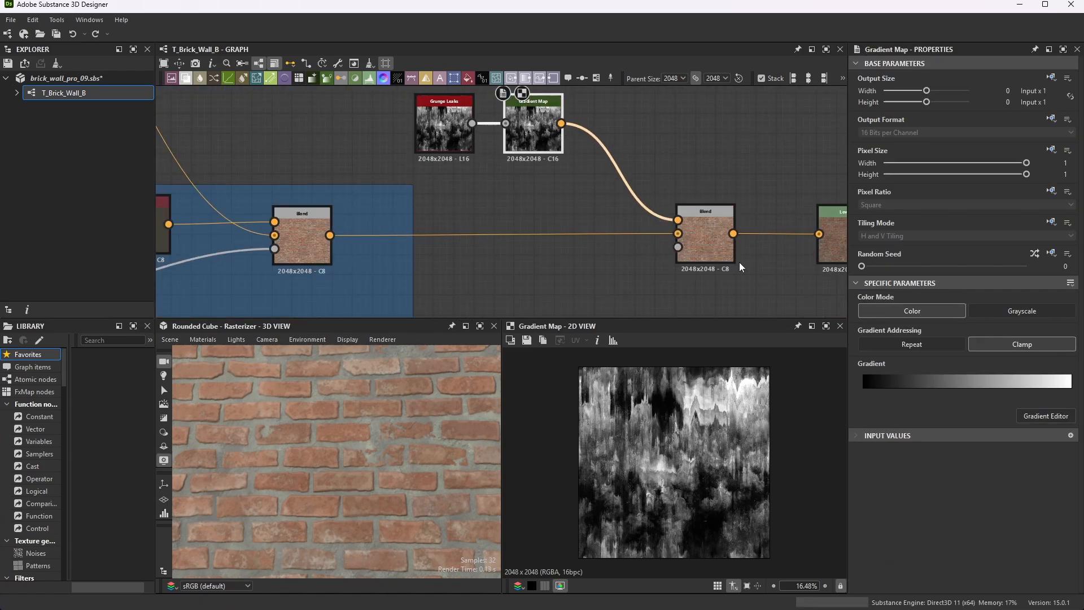
scroll(710, 236, up, 5)
click(710, 236)
scroll(706, 232, up, 1)
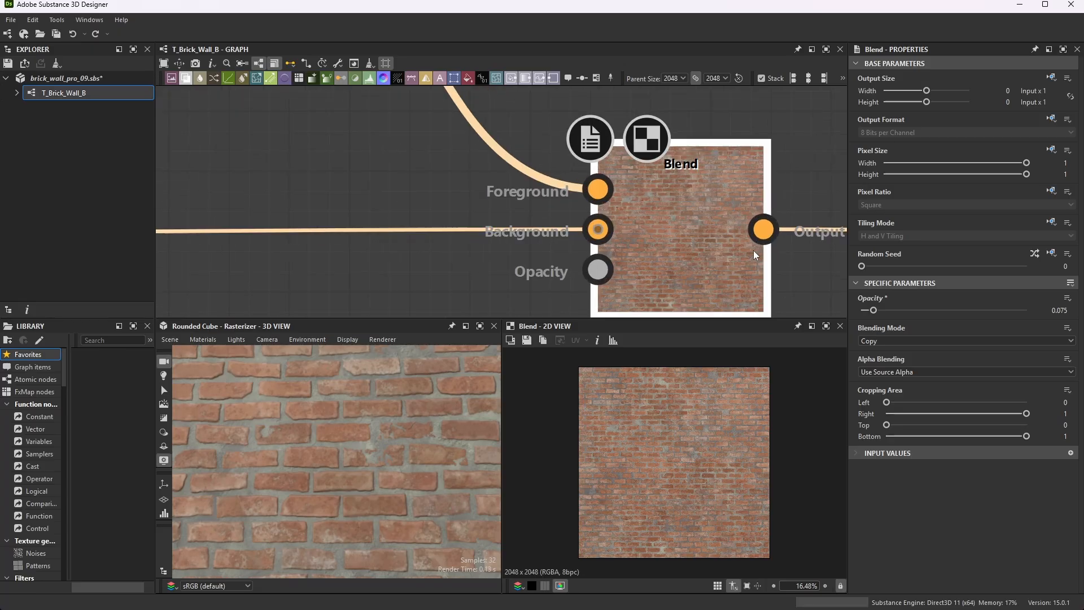
Try the Grunge Leaks Blend at opacity 0.42 to exaggerate the leaks, and undo the change
scroll(648, 237, down, 2)
scroll(648, 238, down, 3)
scroll(735, 242, up, 5)
scroll(559, 217, up, 3)
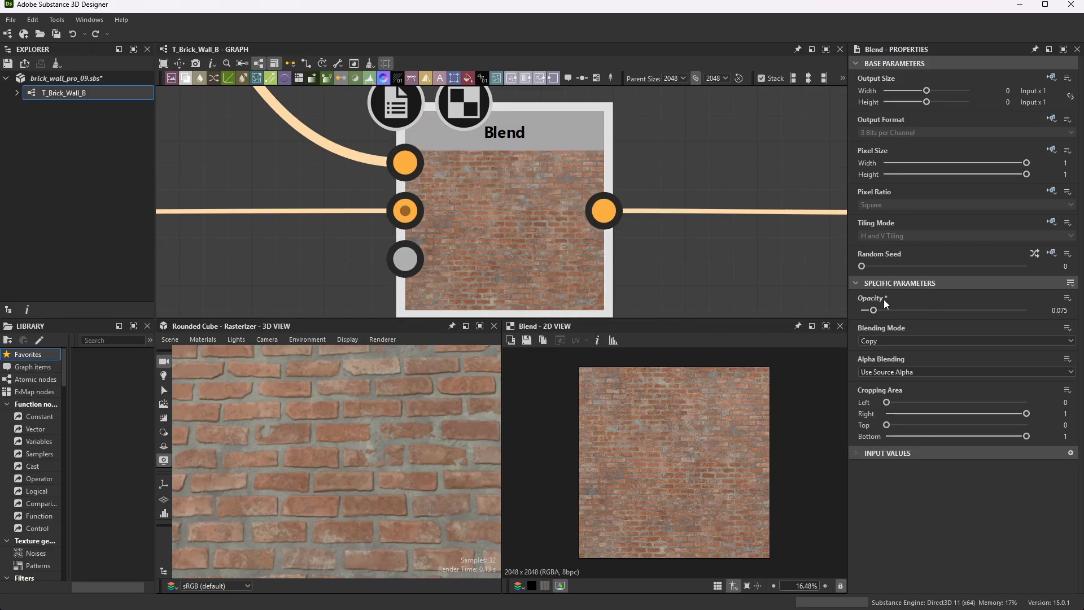
drag(874, 311, 931, 320)
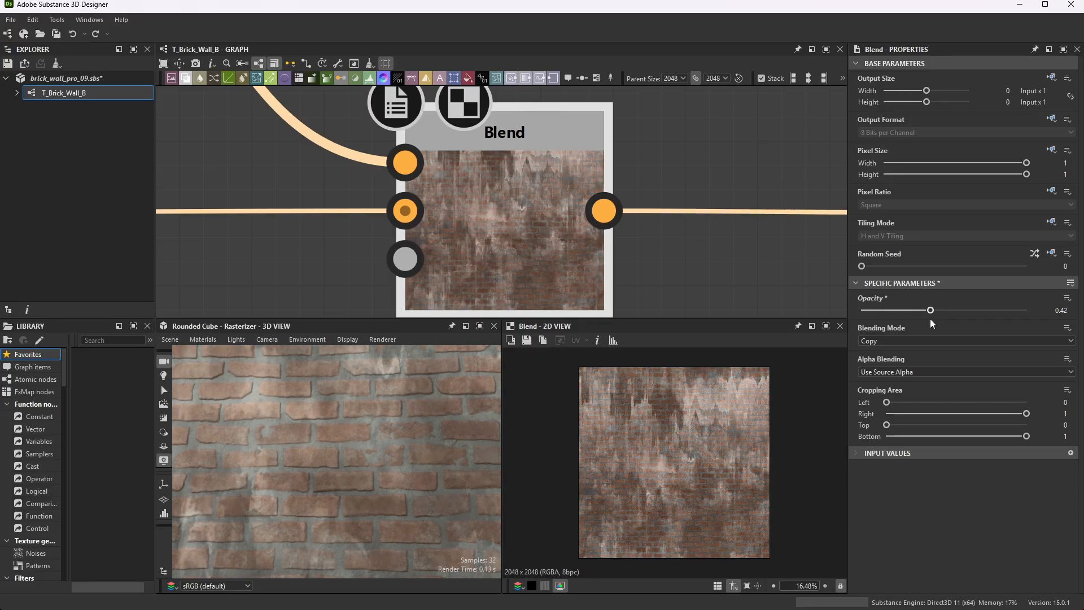
key(ctrl+z)
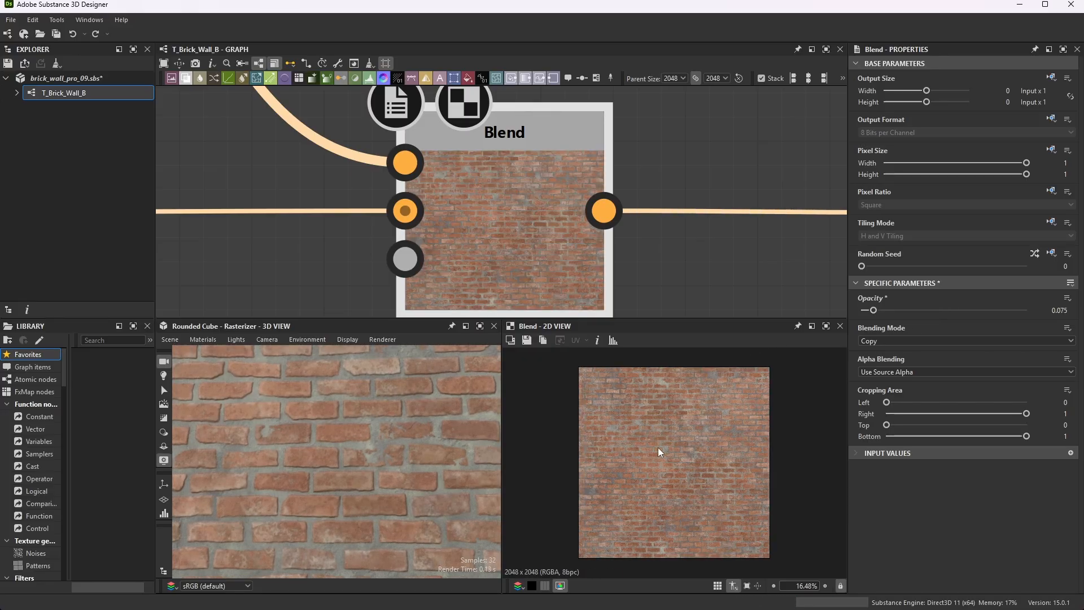
Preview the Levels node before the Base Color output and examine its histogram settings
scroll(520, 213, down, 7)
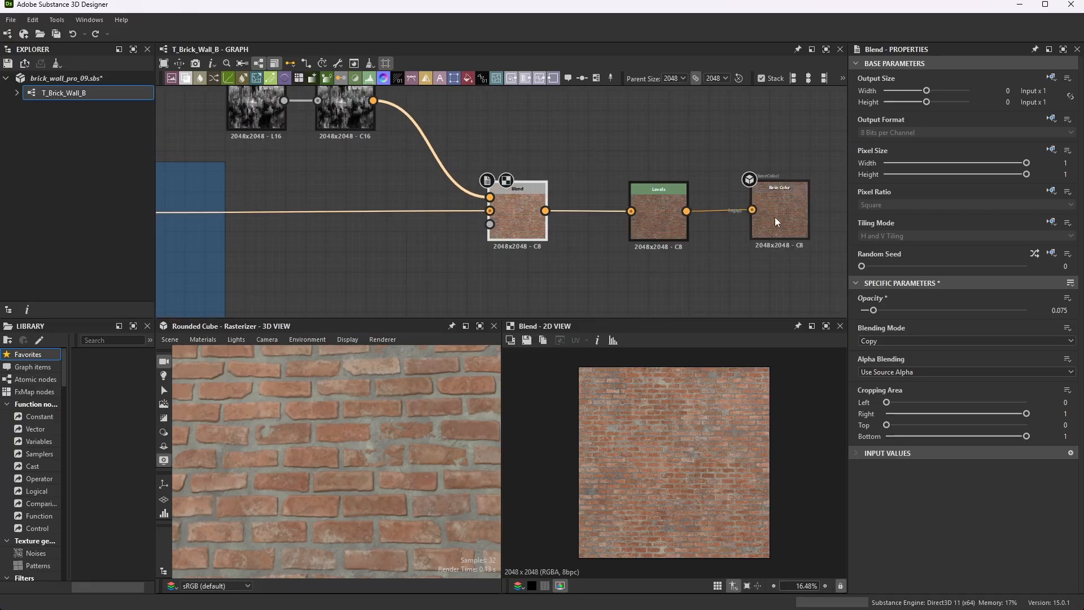
scroll(776, 216, up, 3)
click(580, 201)
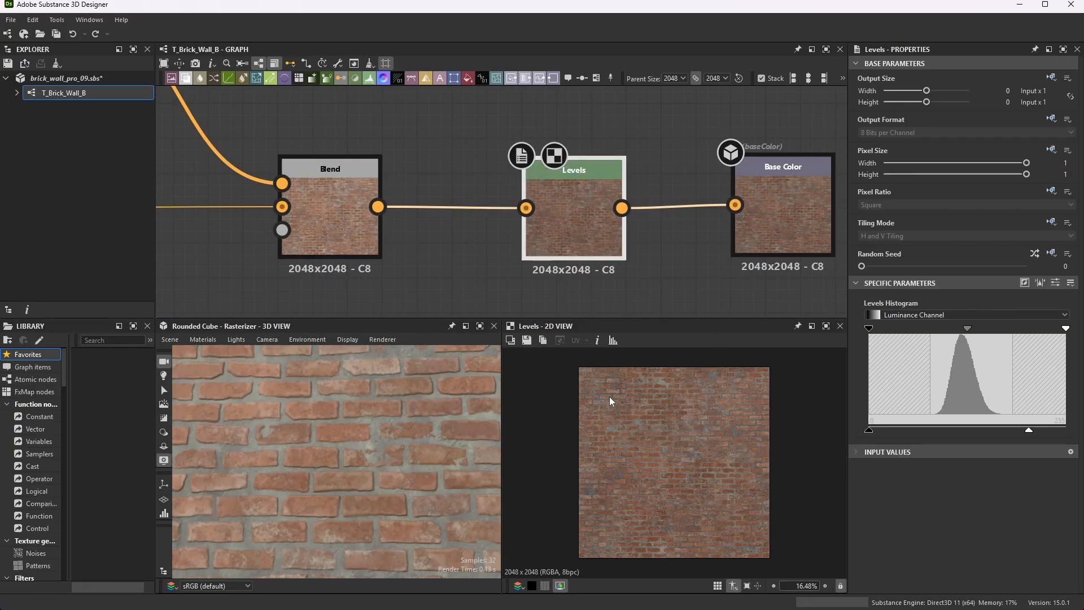
scroll(678, 446, down, 3)
scroll(678, 446, up, 5)
scroll(679, 450, down, 1)
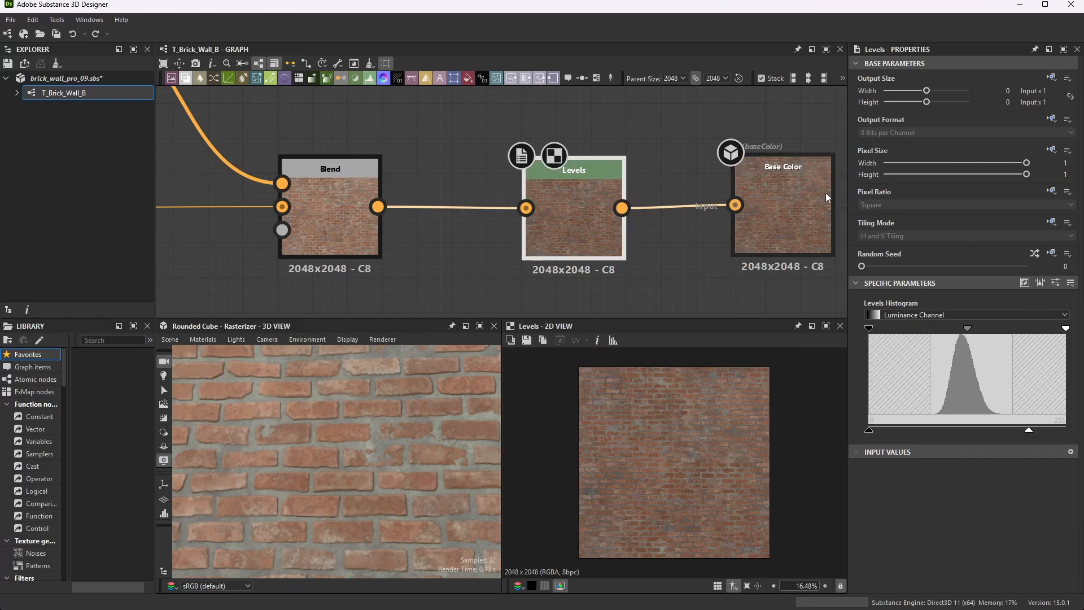
Preview the Base Color output node with its attributes, and save all open packages
click(805, 210)
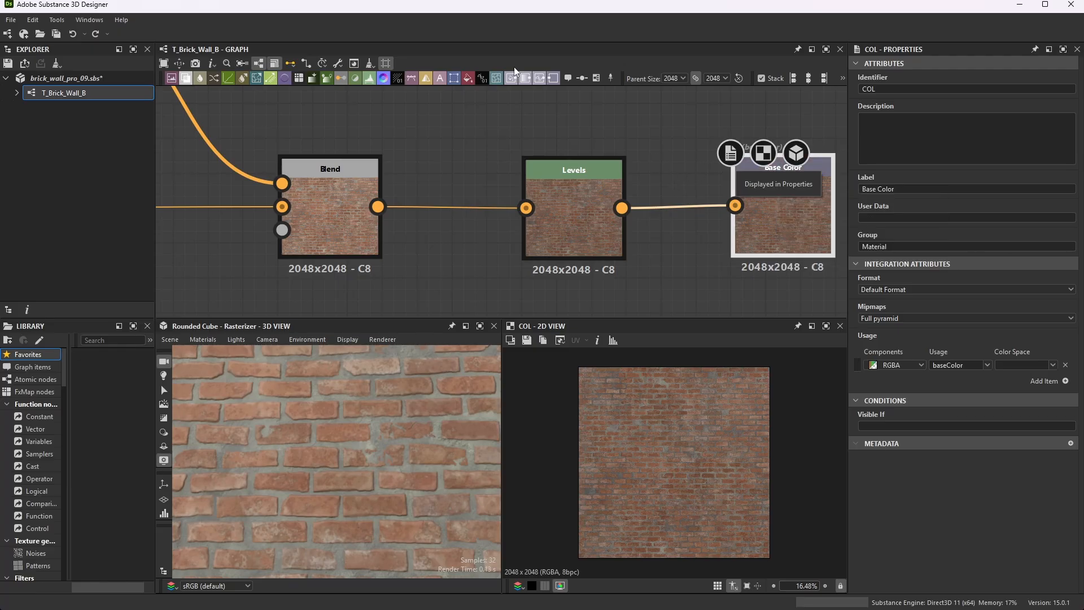
click(12, 21)
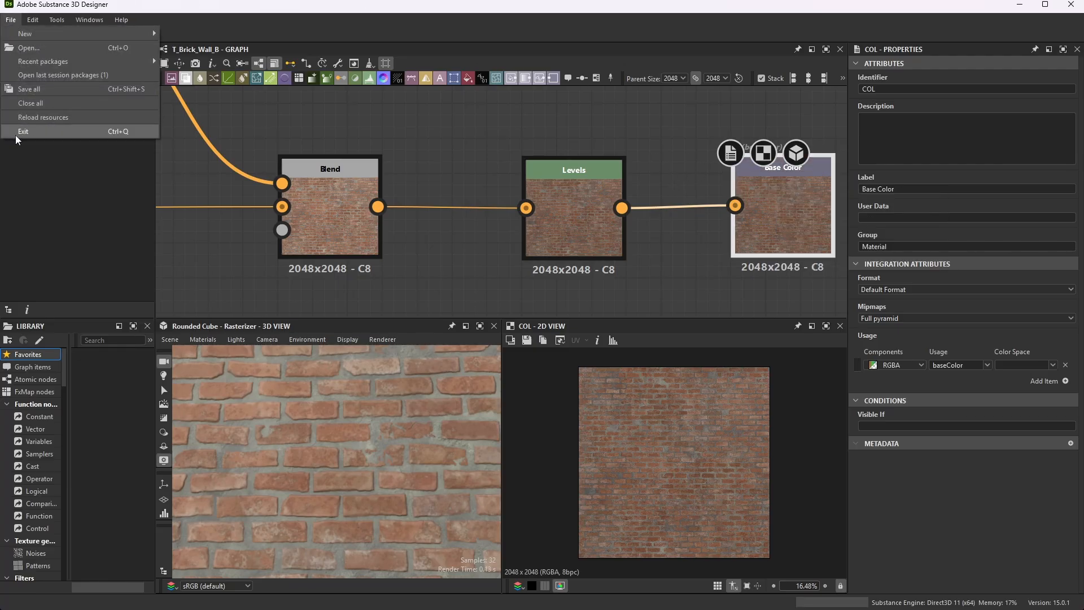
click(26, 88)
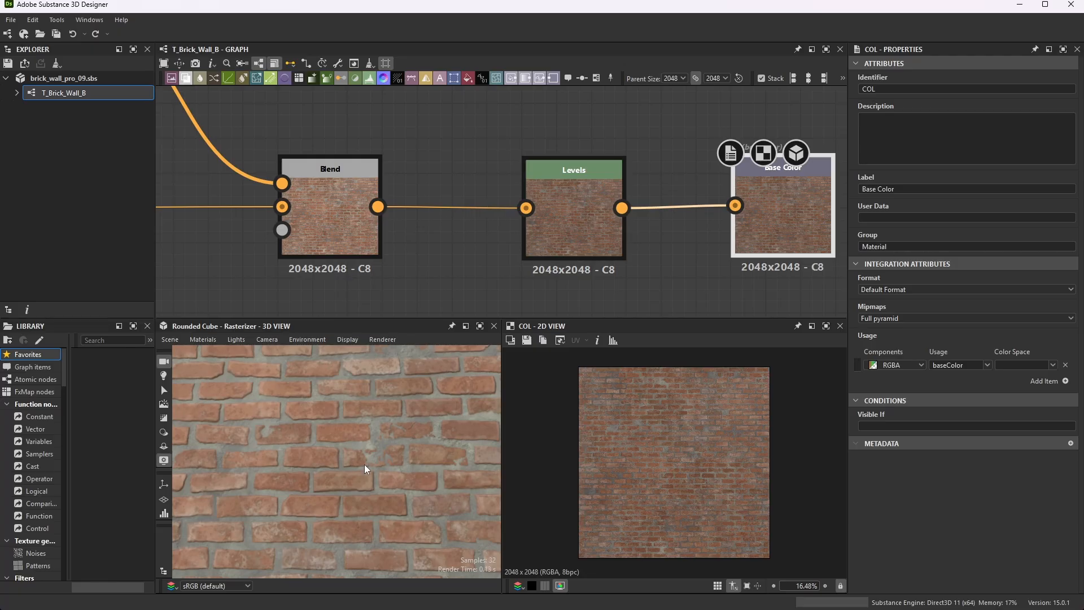
Examine the finished brick colour on the rounded cube in the 3D view from farther away
scroll(401, 458, down, 8)
drag(400, 461, 397, 493)
scroll(352, 482, up, 2)
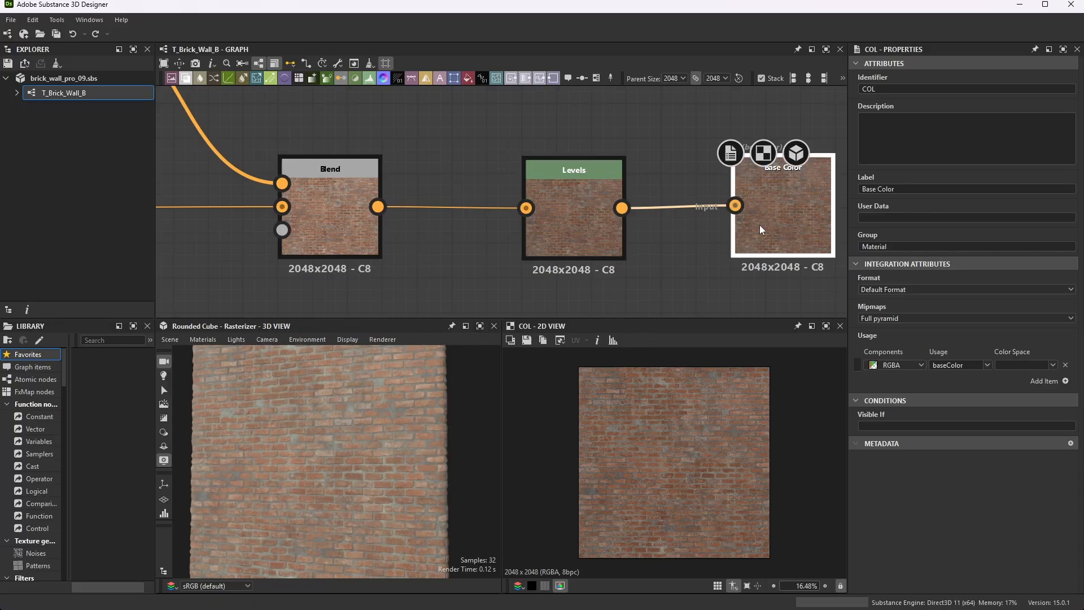
Look over the graph from the Base Color output to the frame below Dirt and back along its incoming links
scroll(609, 166, down, 3)
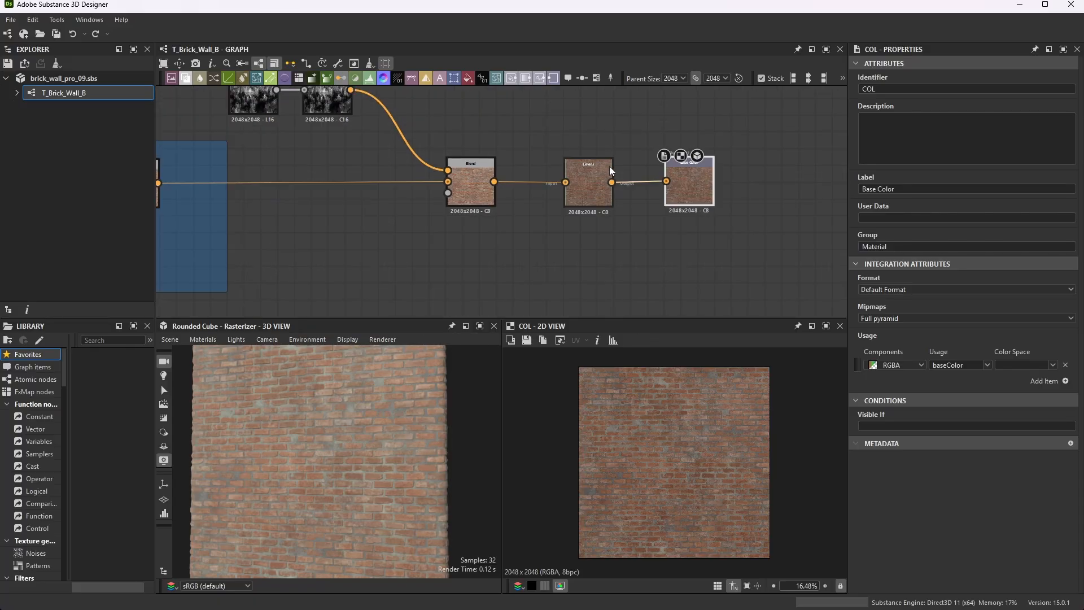
scroll(608, 166, down, 4)
scroll(609, 166, down, 5)
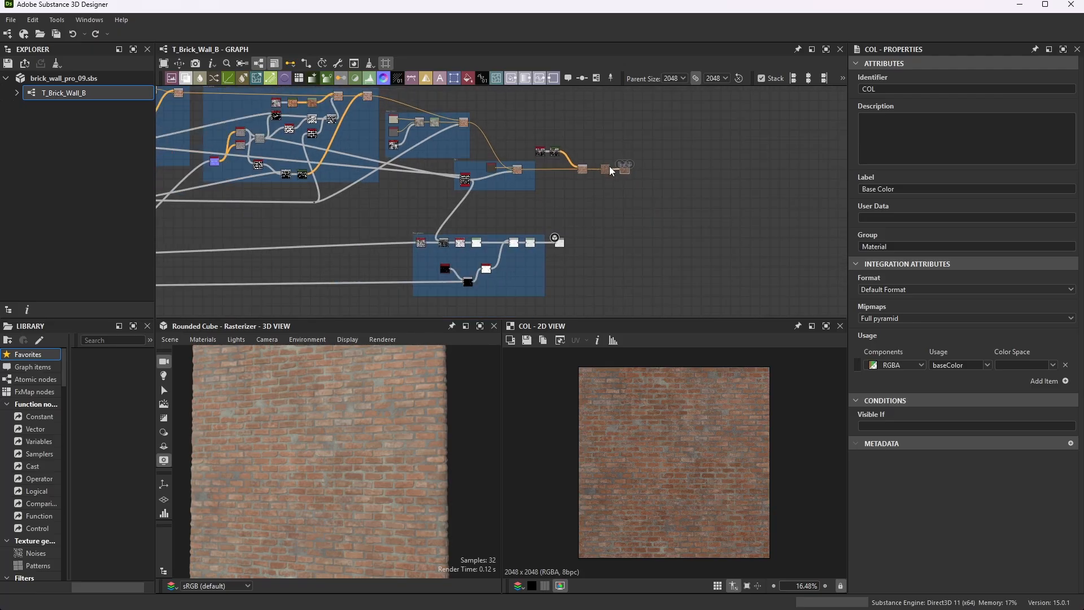
scroll(609, 166, down, 1)
scroll(525, 224, up, 2)
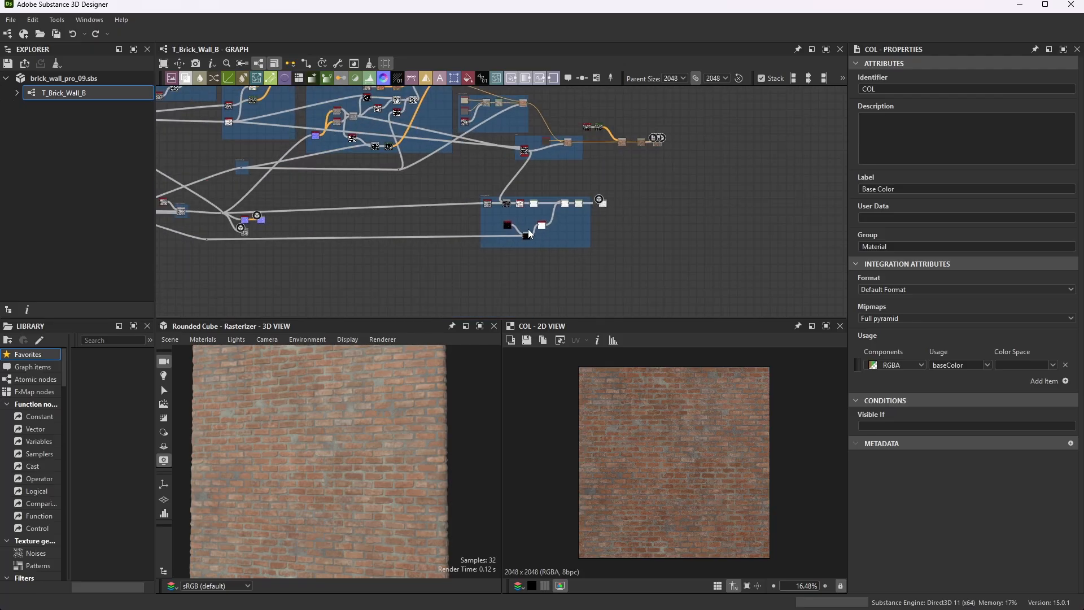
scroll(634, 239, down, 3)
scroll(485, 239, up, 2)
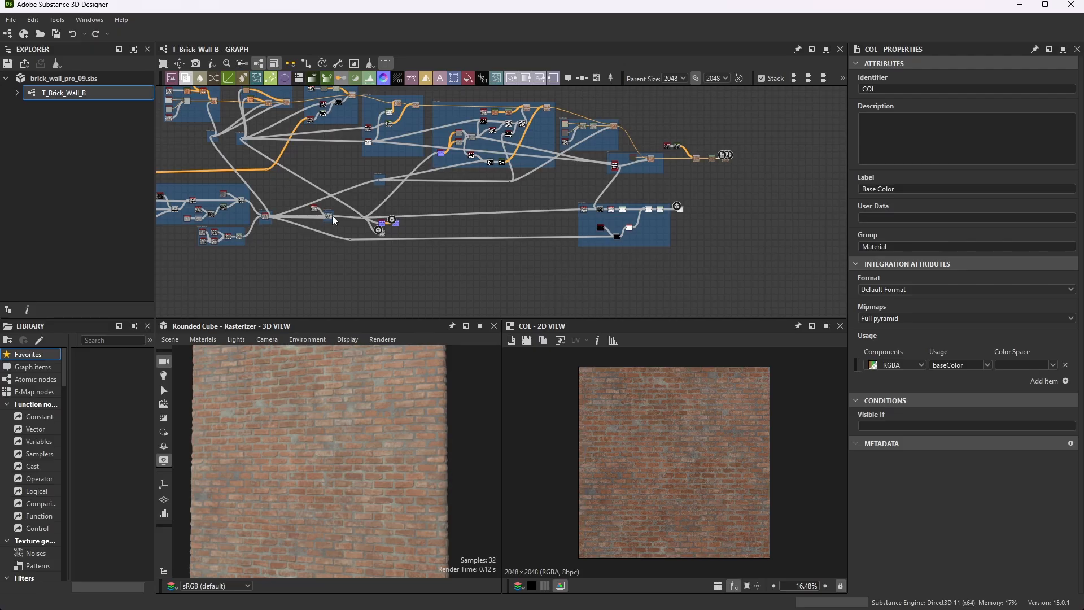
Examine the Height Done frame and trace its output to the Normal and Height output nodes
scroll(332, 215, up, 10)
scroll(384, 184, down, 2)
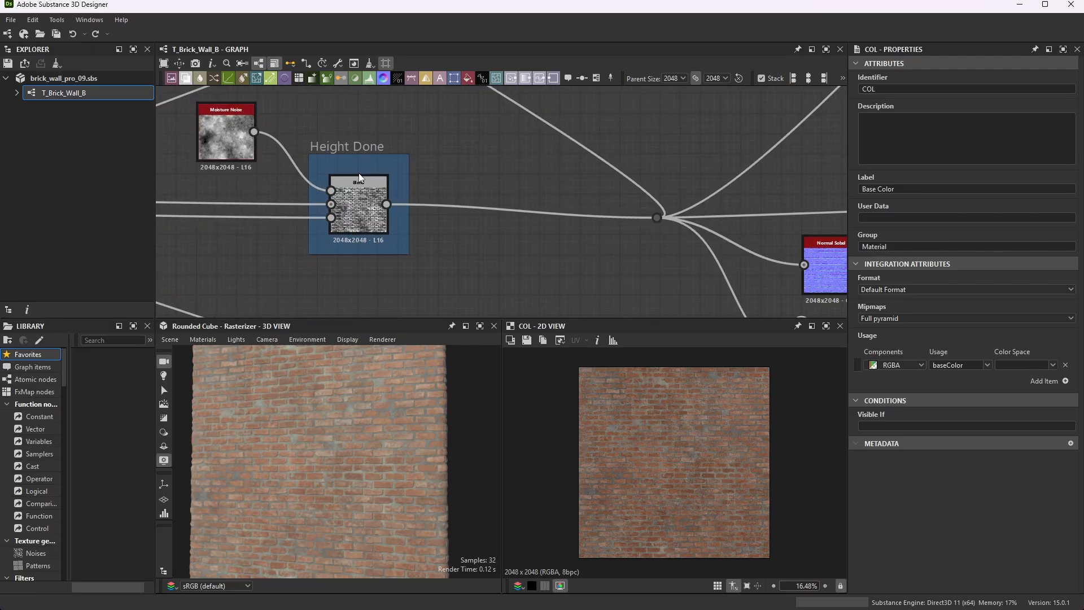
scroll(358, 173, down, 3)
scroll(618, 215, up, 4)
scroll(433, 174, down, 3)
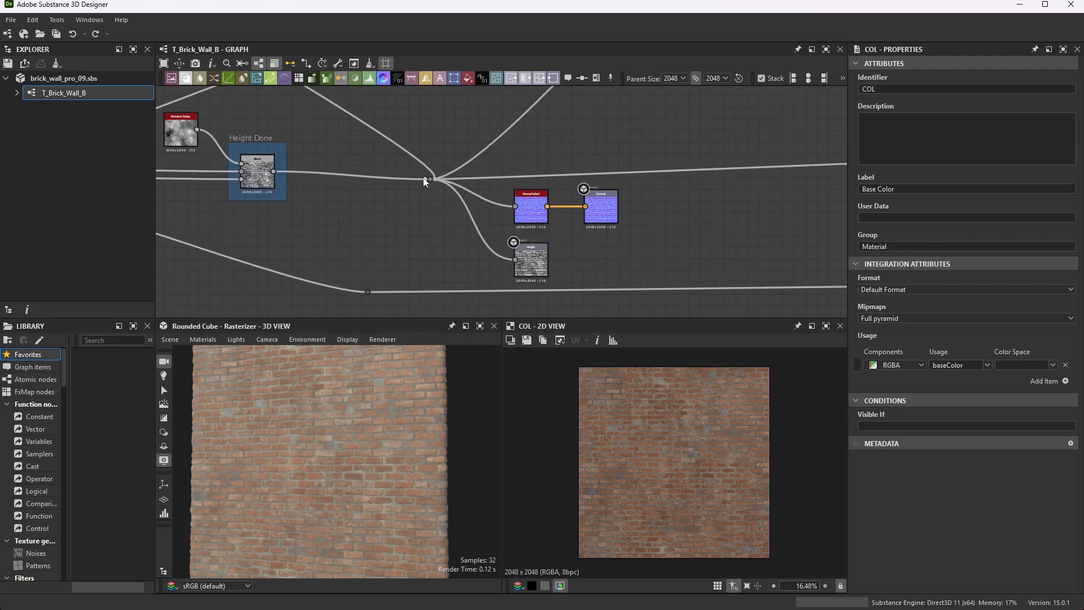
Preview the first Invert Grayscale node in the Roughness frame with its parameters
scroll(424, 178, down, 5)
scroll(694, 170, up, 8)
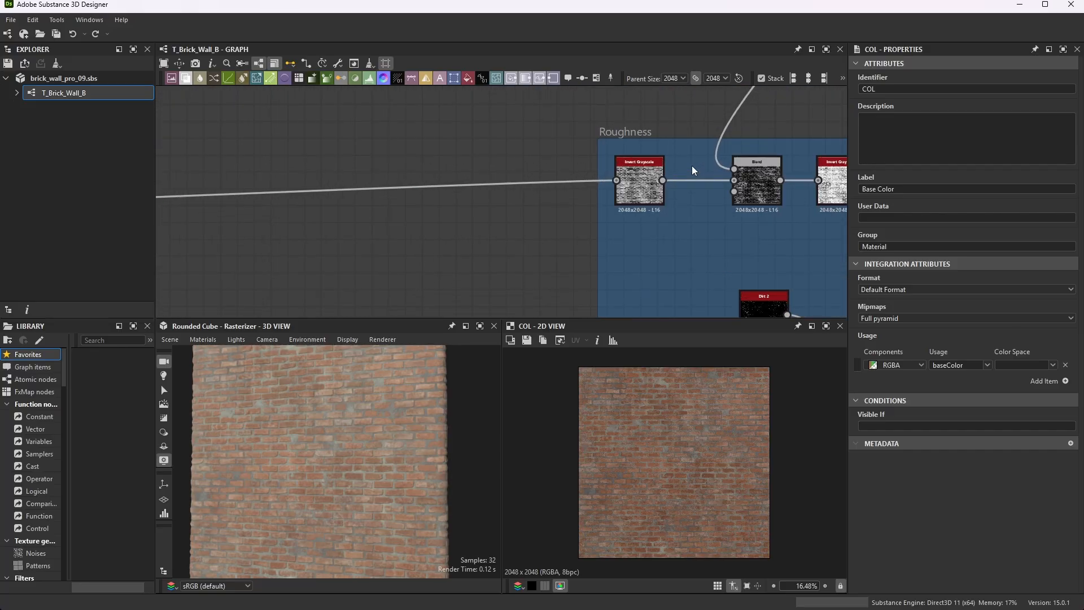
double_click(602, 188)
scroll(655, 196, down, 4)
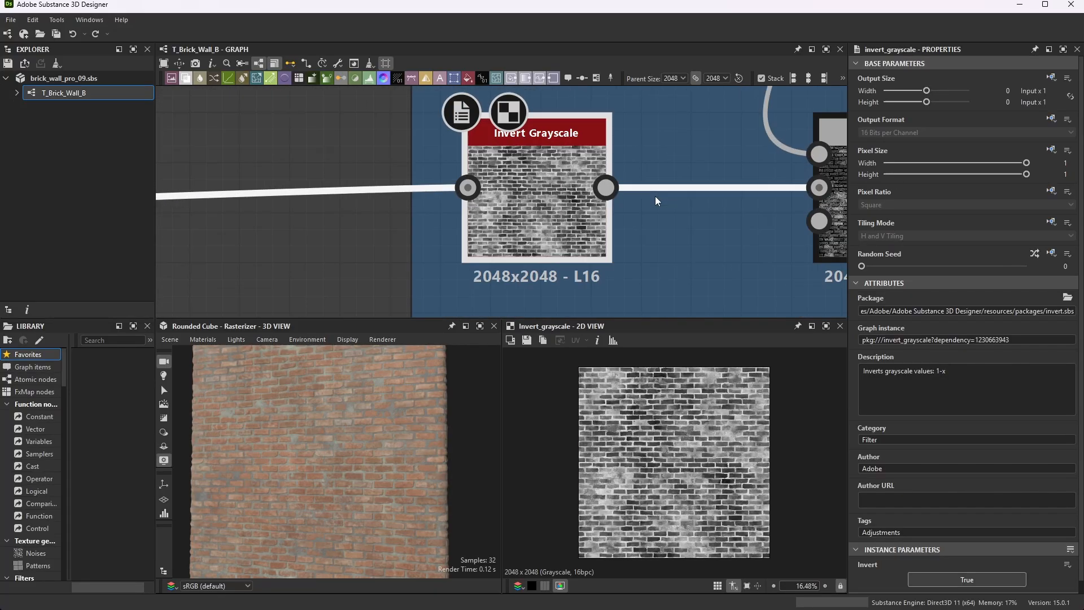
middle_drag(672, 192, 623, 201)
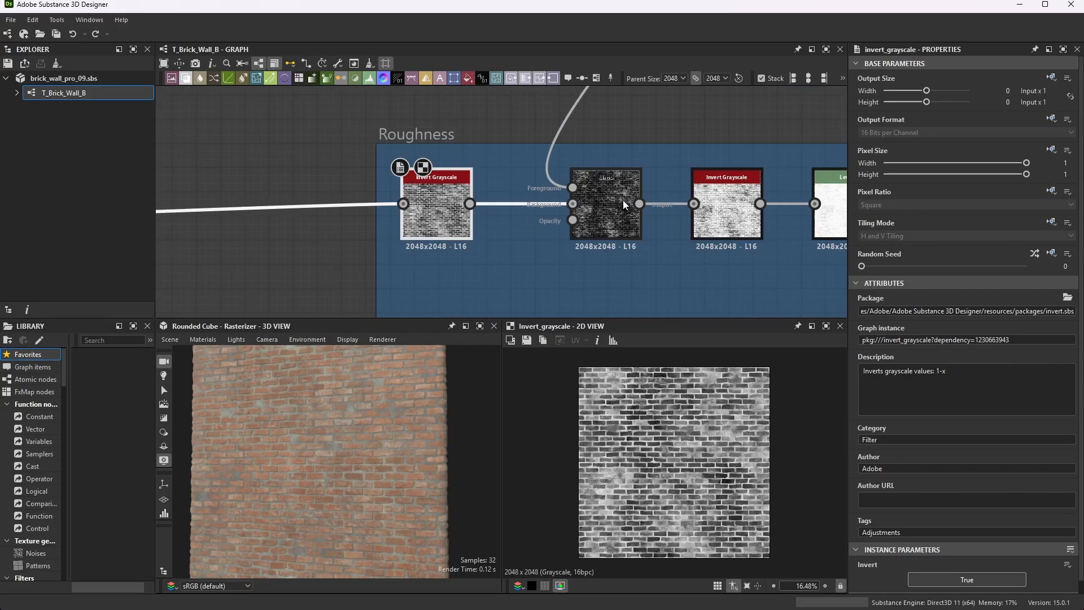
Preview the Subtract Blend node in the Roughness frame and trace where its foreground link comes from
scroll(623, 201, up, 1)
double_click(598, 209)
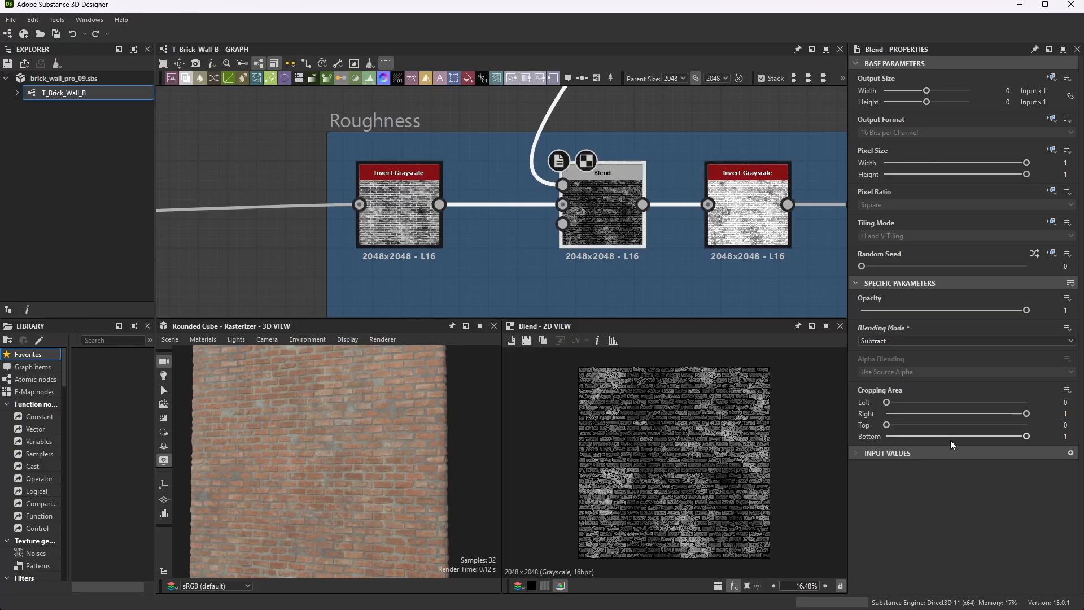
scroll(522, 259, down, 5)
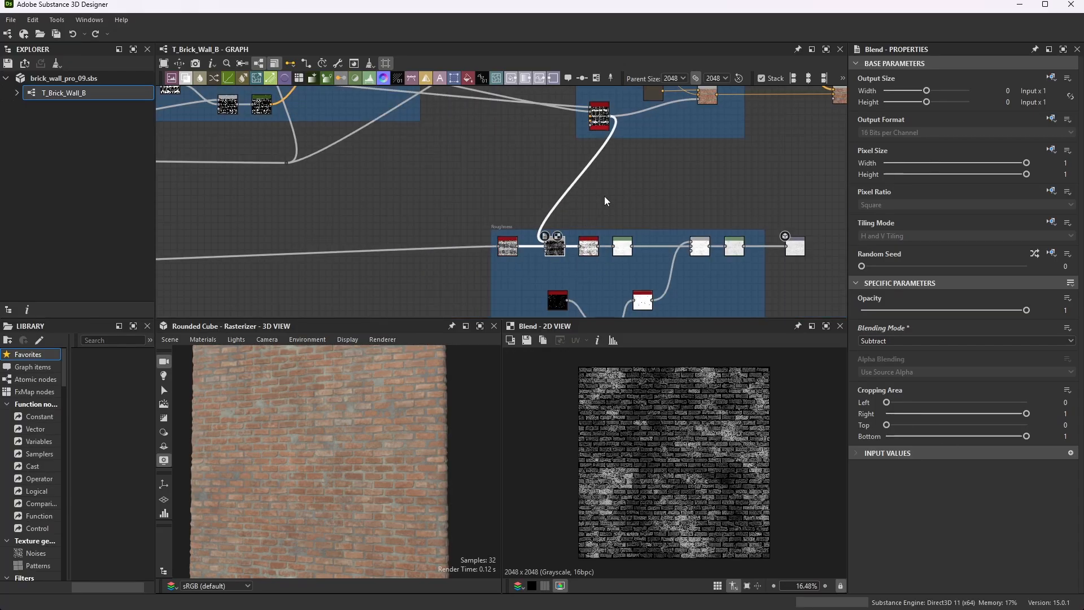
scroll(547, 248, up, 5)
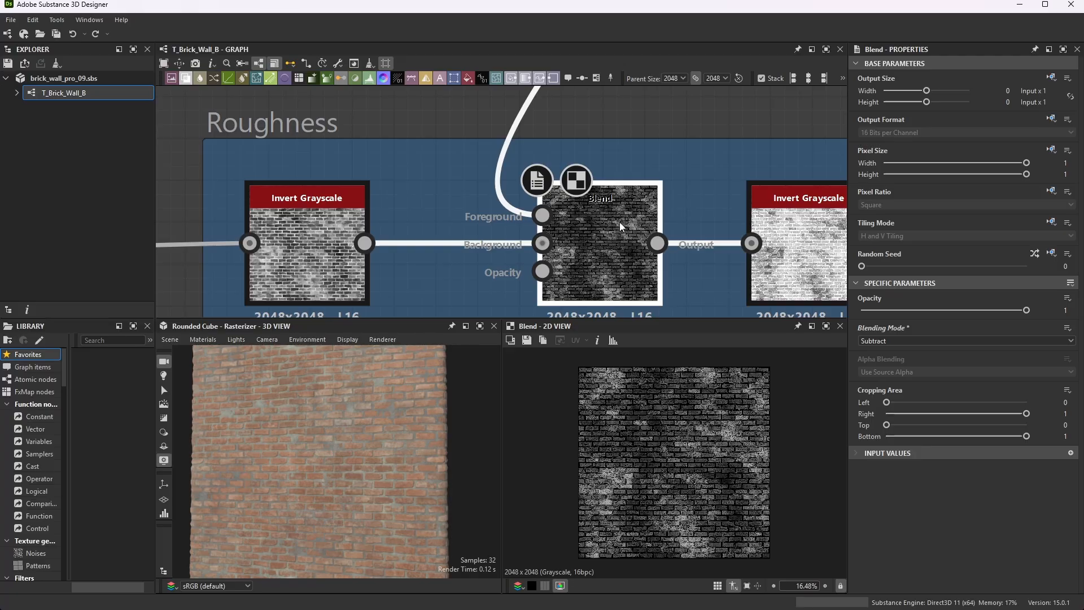
scroll(710, 498, up, 4)
scroll(609, 192, down, 4)
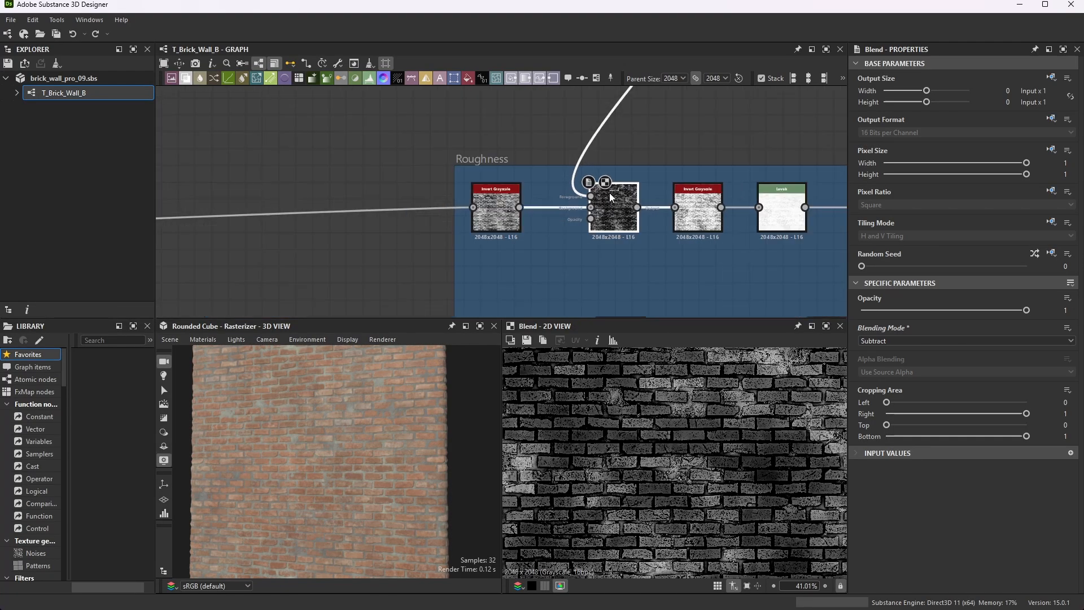
scroll(720, 228, up, 3)
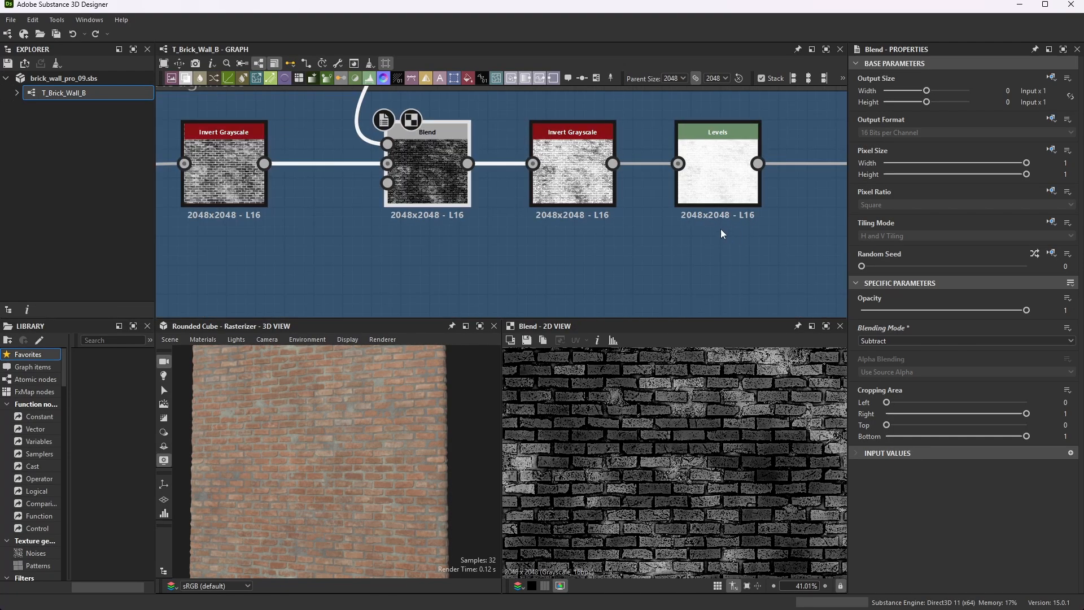
Preview the Invert Grayscale node after the Subtract Blend and inspect its brick detail up close
double_click(592, 163)
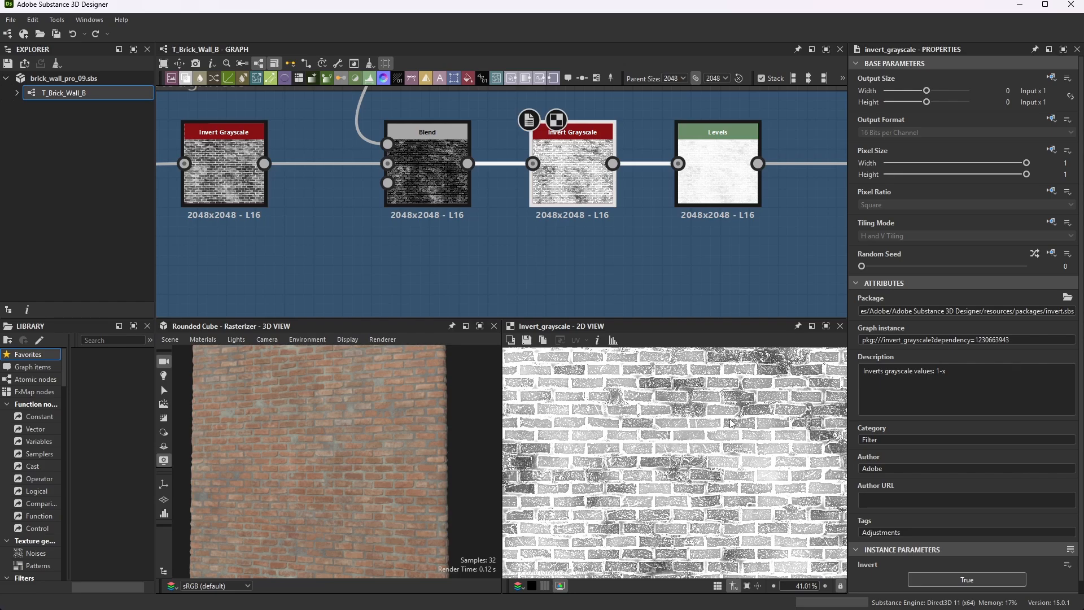
scroll(695, 433, up, 6)
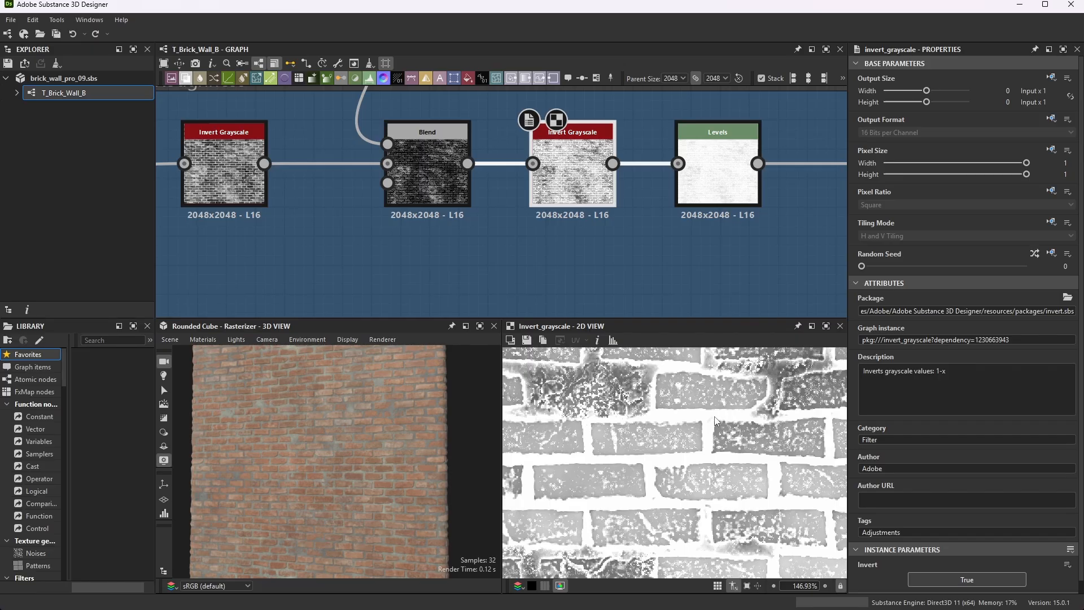
scroll(416, 162, down, 5)
scroll(547, 154, up, 4)
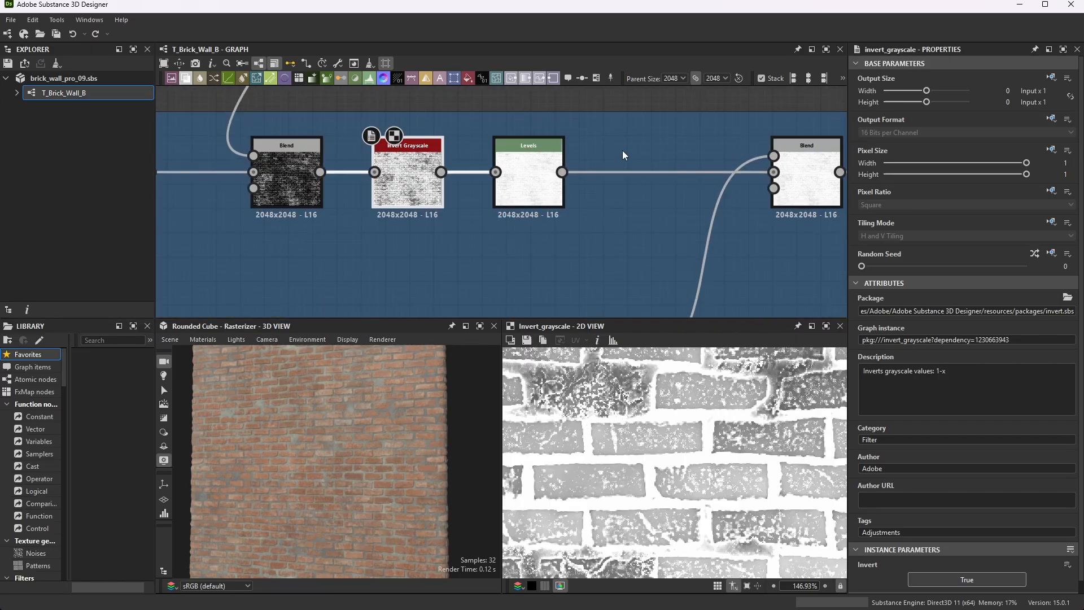
Preview the Levels node after the second Invert Grayscale and check its numeric level values, returning to the histogram
double_click(544, 167)
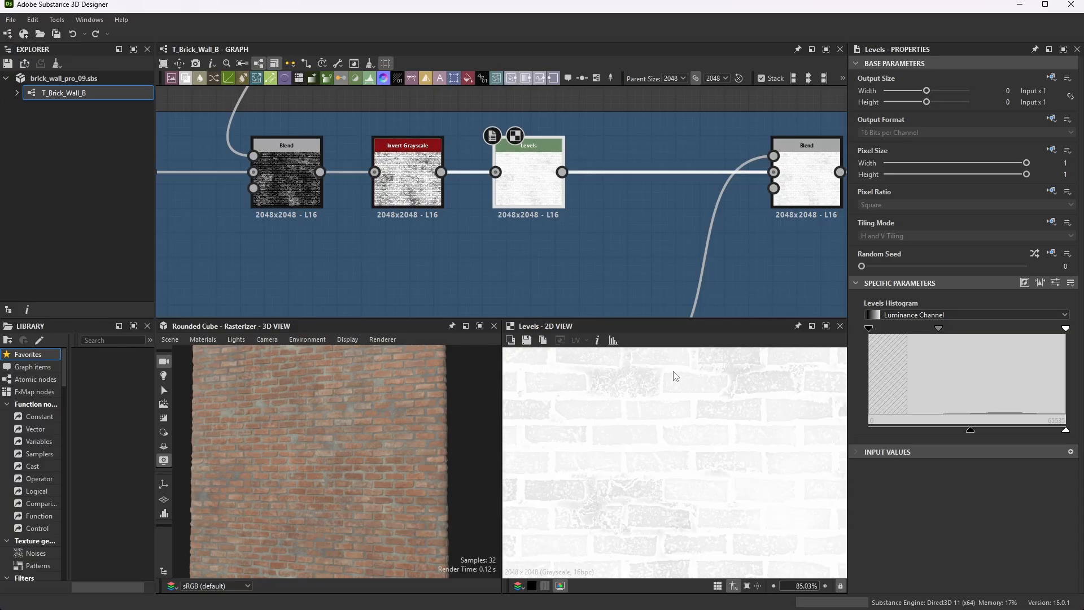
scroll(675, 375, up, 4)
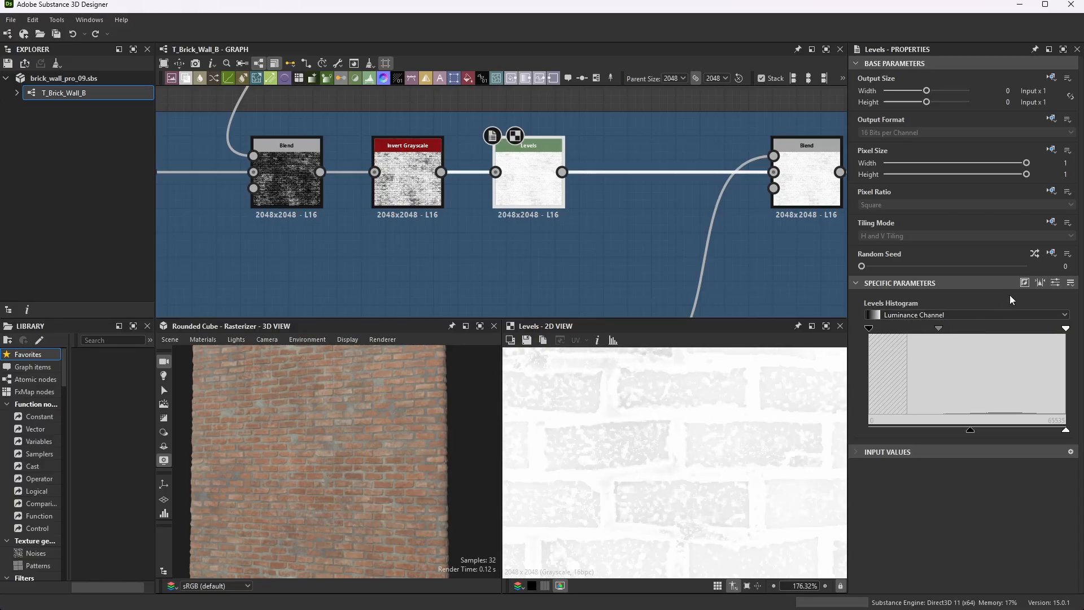
click(1040, 283)
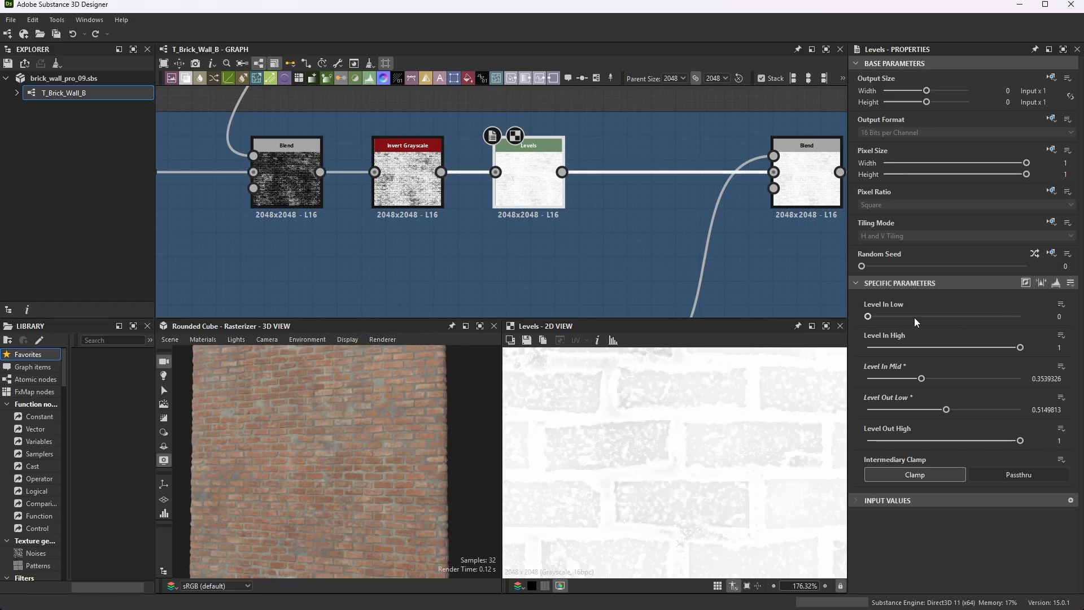
click(1041, 283)
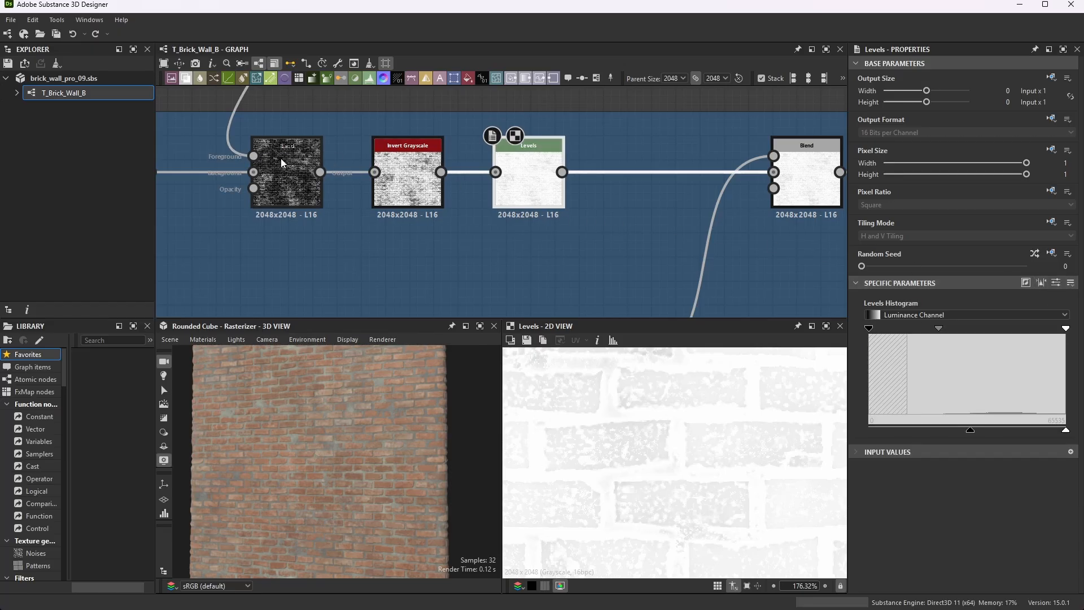
Preview the Blend node that joins the Levels result with the lower branch of the Roughness frame
scroll(513, 169, down, 4)
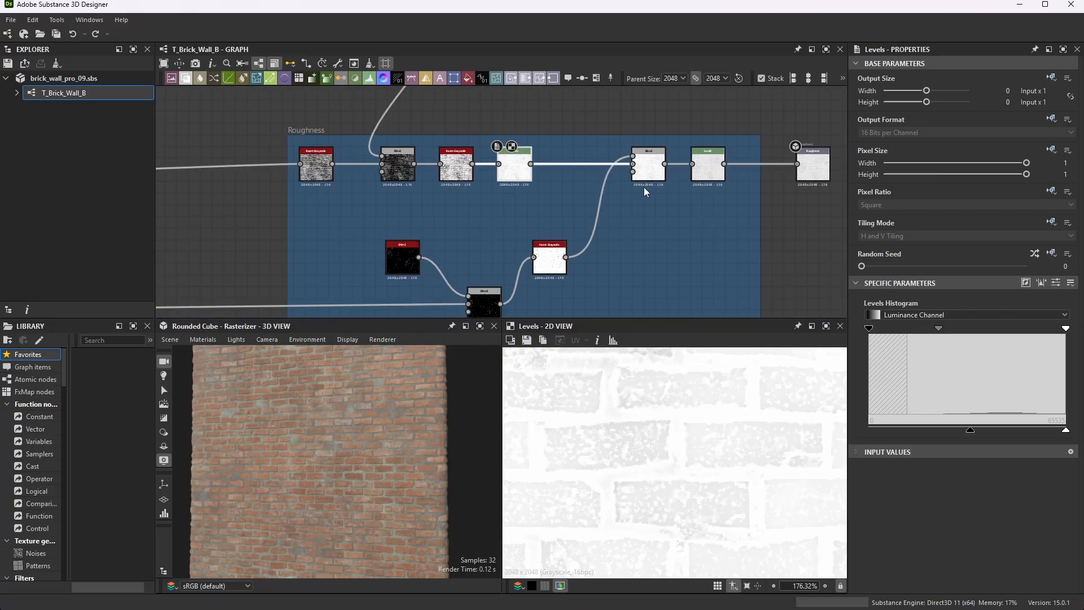
scroll(649, 187, up, 4)
click(621, 164)
double_click(621, 165)
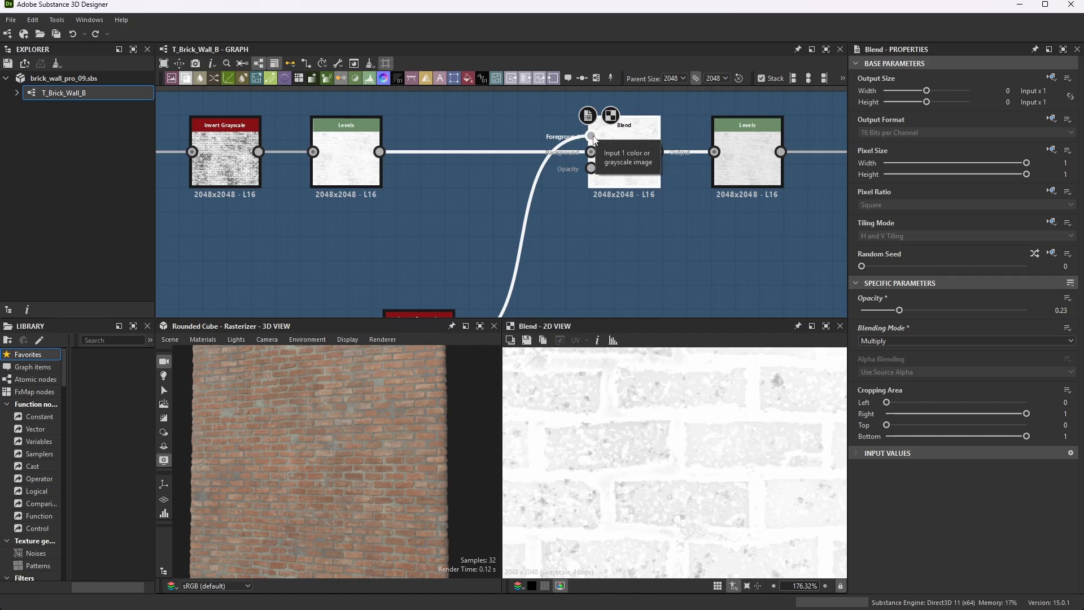
Trace the long link into the Roughness frame's lower Blend back to the Height Blend in the Grout frame
scroll(544, 131, down, 3)
scroll(610, 257, down, 9)
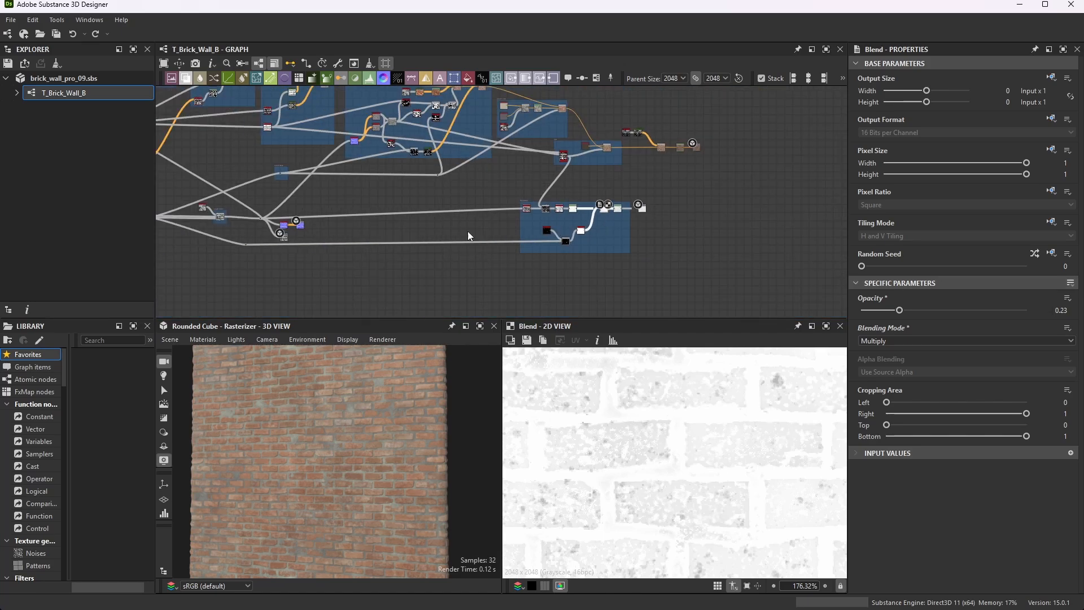
scroll(373, 212, up, 2)
scroll(350, 212, down, 4)
scroll(236, 221, up, 5)
scroll(305, 152, up, 10)
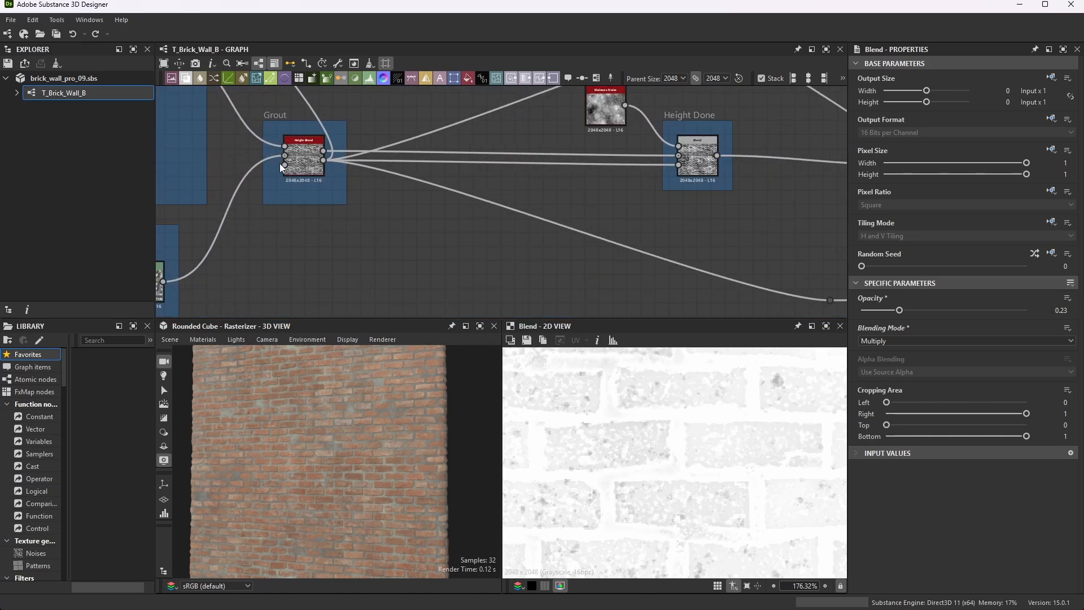
scroll(374, 177, down, 10)
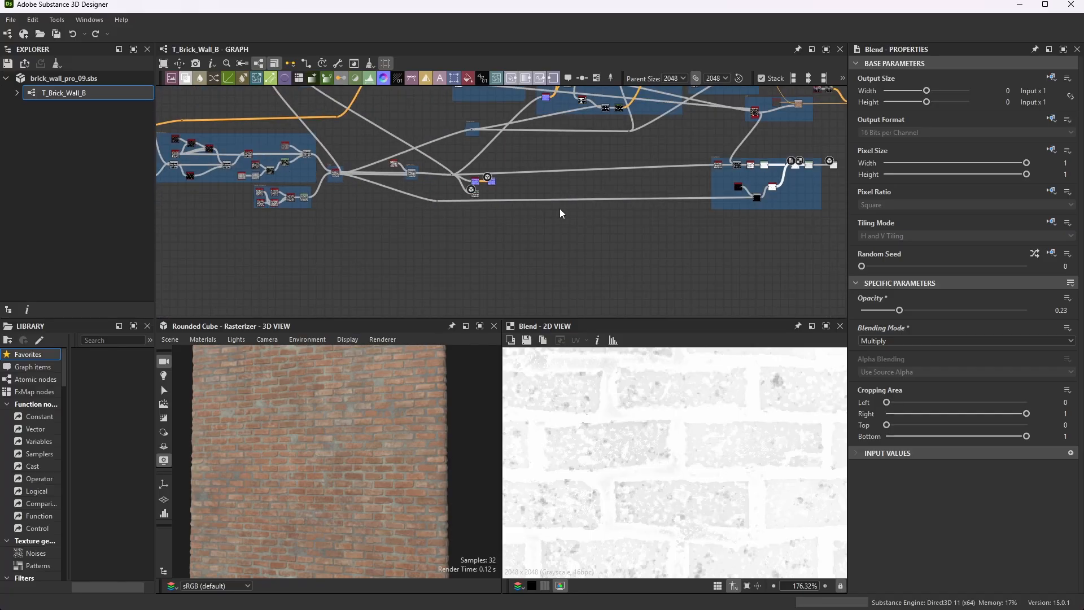
scroll(723, 198, up, 10)
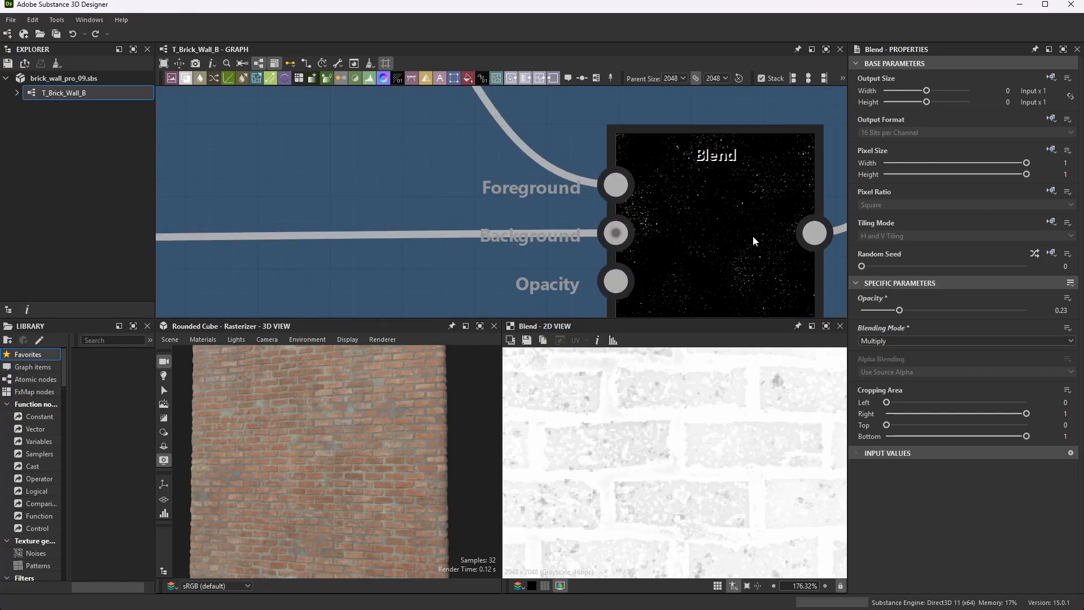
Preview the Dirt 2 noise node in the lower branch of the Roughness frame and nudge it in place
scroll(689, 237, down, 5)
scroll(588, 168, up, 2)
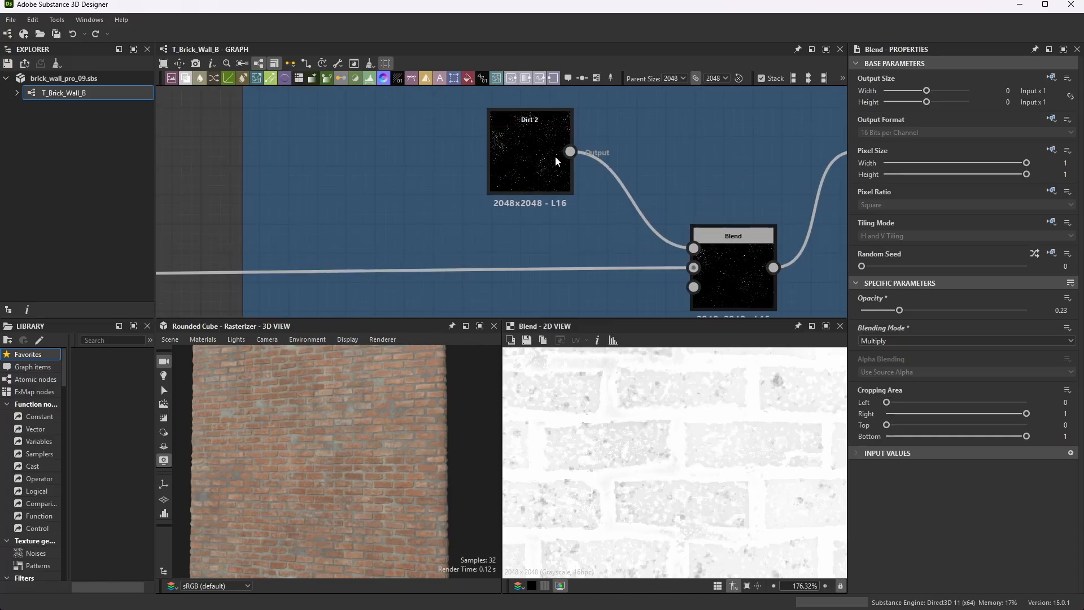
double_click(542, 146)
click(541, 148)
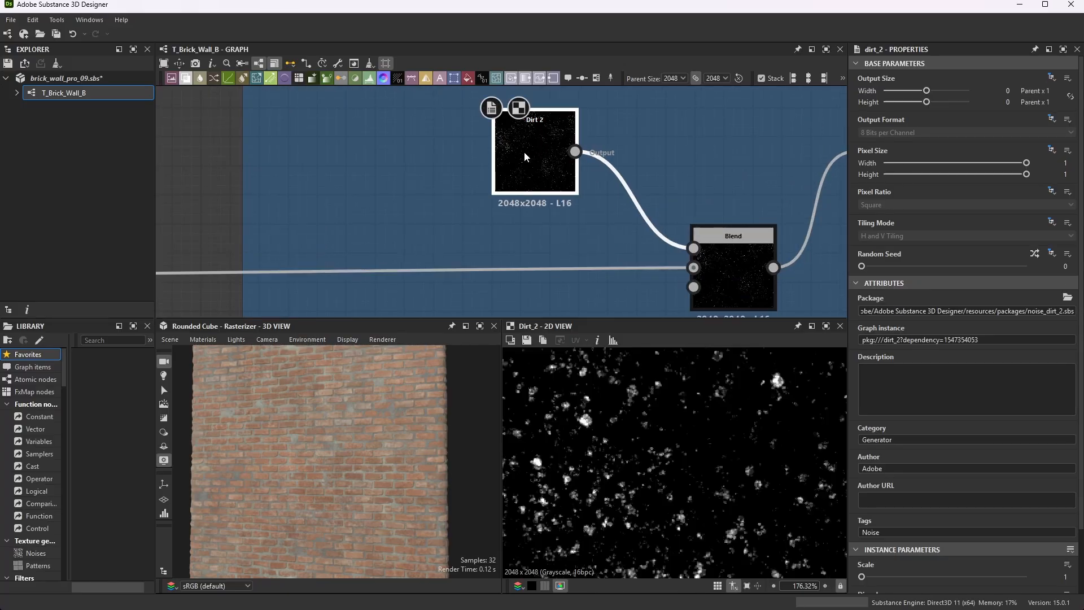
drag(525, 152, 514, 152)
Preview the Multiply Blend node that masks Dirt 2 with the incoming Grout link
scroll(608, 181, down, 4)
scroll(530, 124, up, 4)
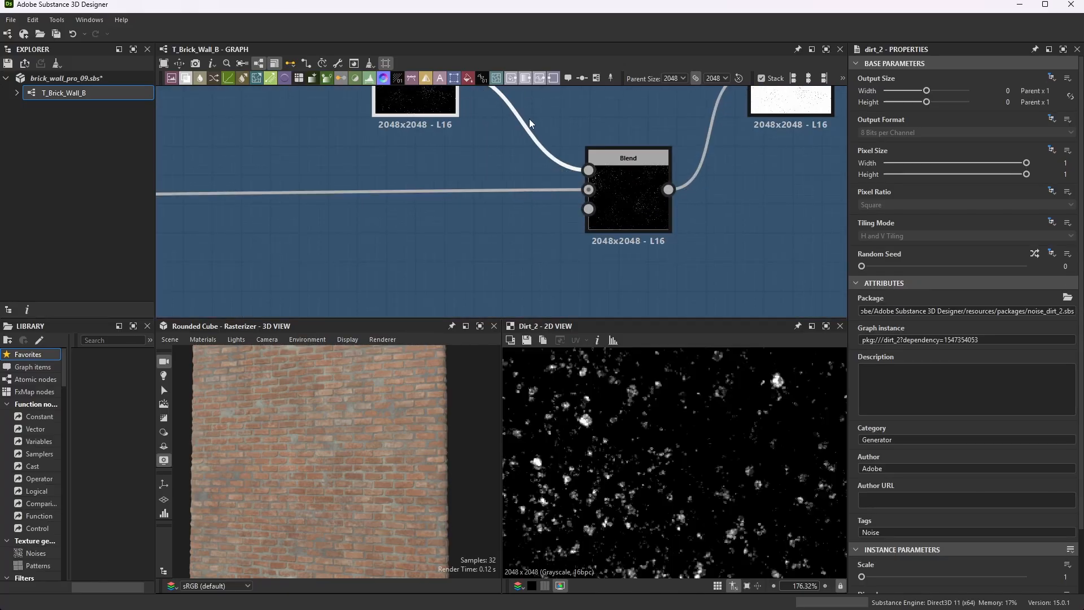
scroll(543, 161, down, 4)
scroll(579, 185, up, 5)
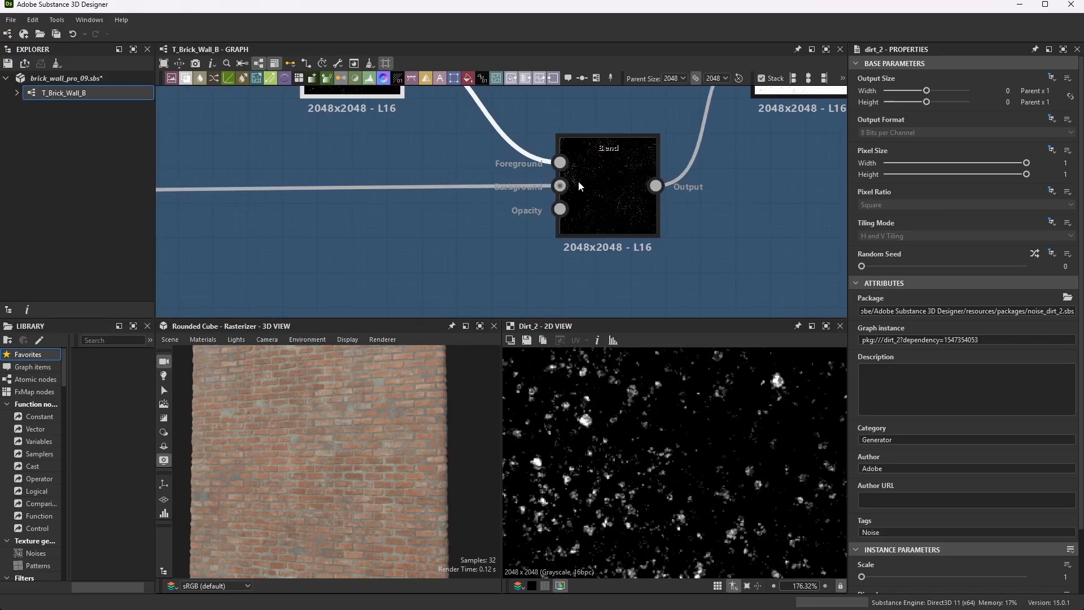
click(610, 186)
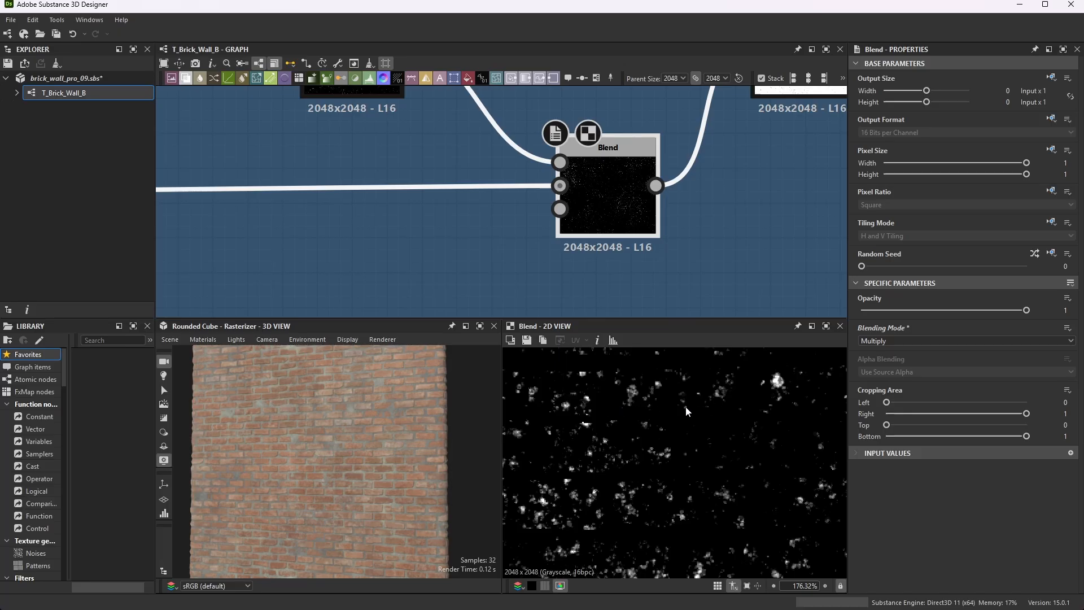
Check the Dirt 2 instance parameters and compare its noise with the Multiply Blend it feeds
scroll(509, 181, down, 2)
scroll(445, 121, up, 1)
click(465, 150)
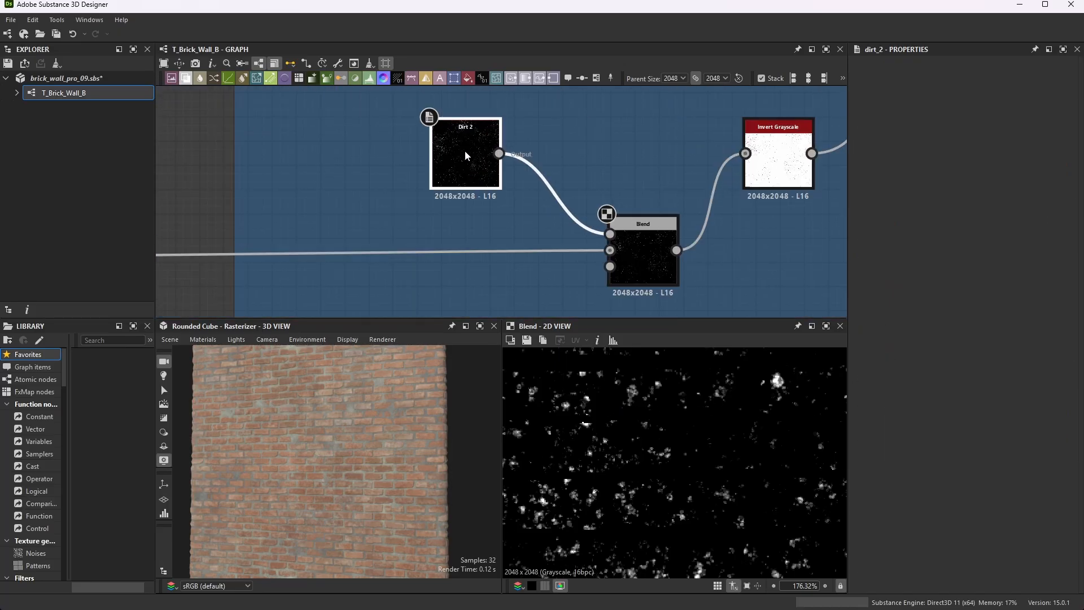
scroll(1004, 492, down, 2)
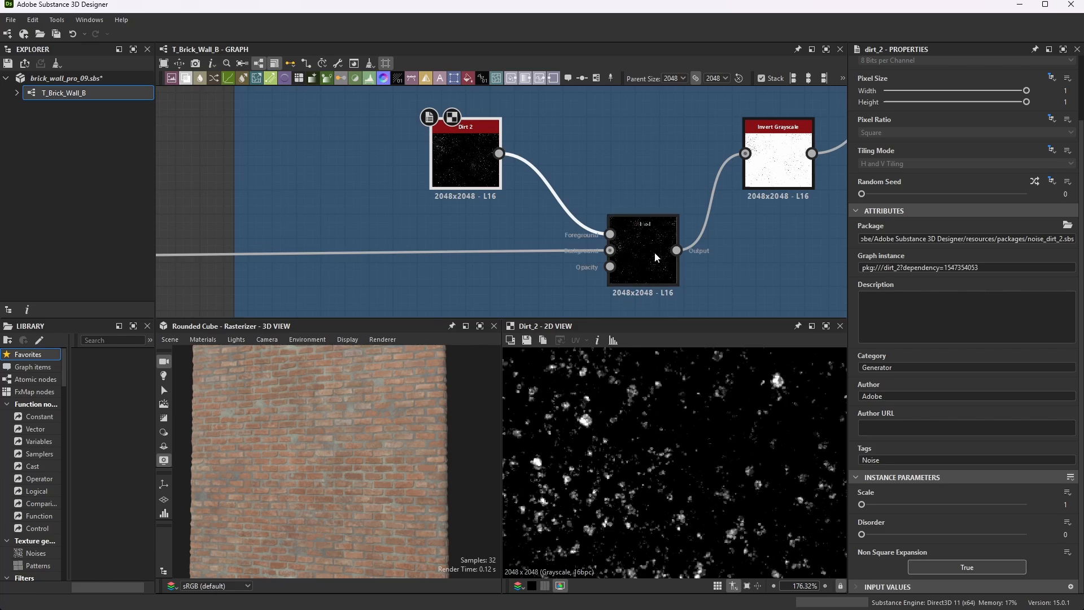
drag(655, 253, 659, 252)
scroll(613, 266, down, 3)
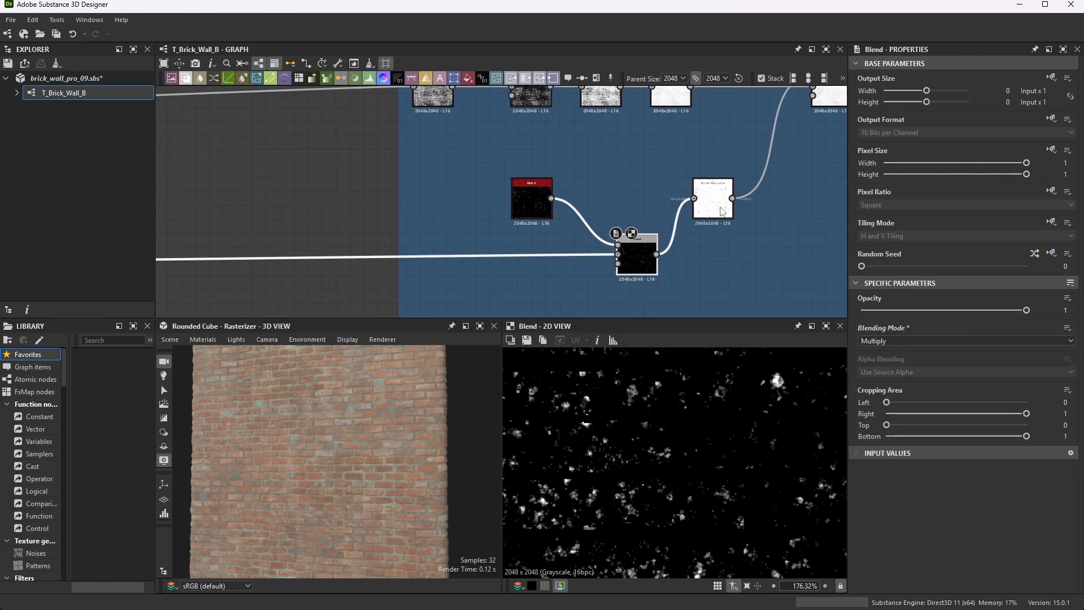
Preview the Invert Grayscale node after the dirt Blend and examine its dark specks at closer range
scroll(691, 222, up, 3)
click(706, 198)
scroll(635, 425, up, 5)
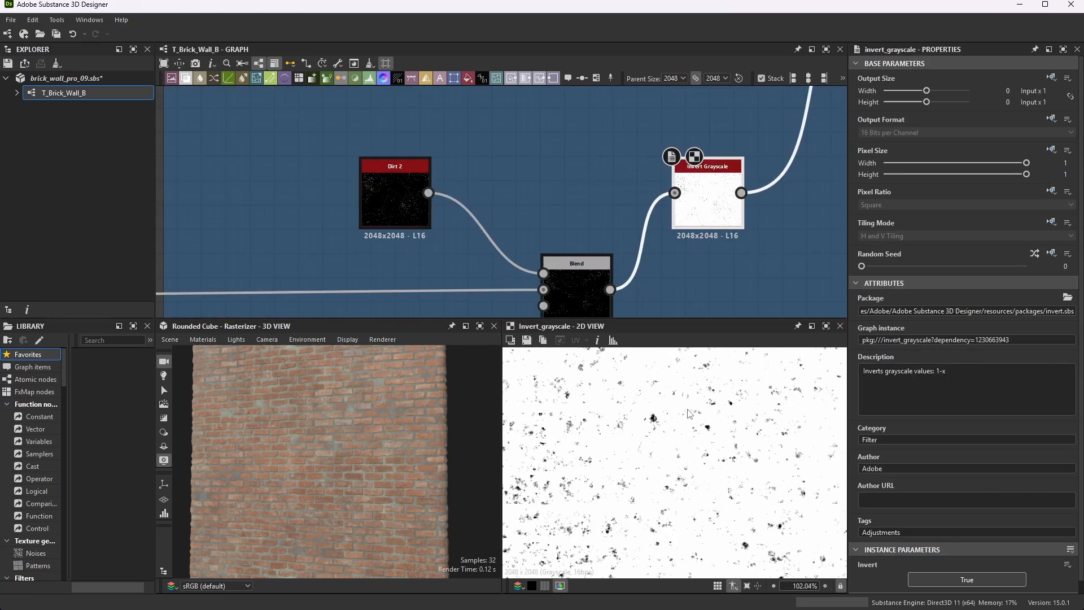
scroll(694, 275, down, 3)
scroll(713, 251, up, 1)
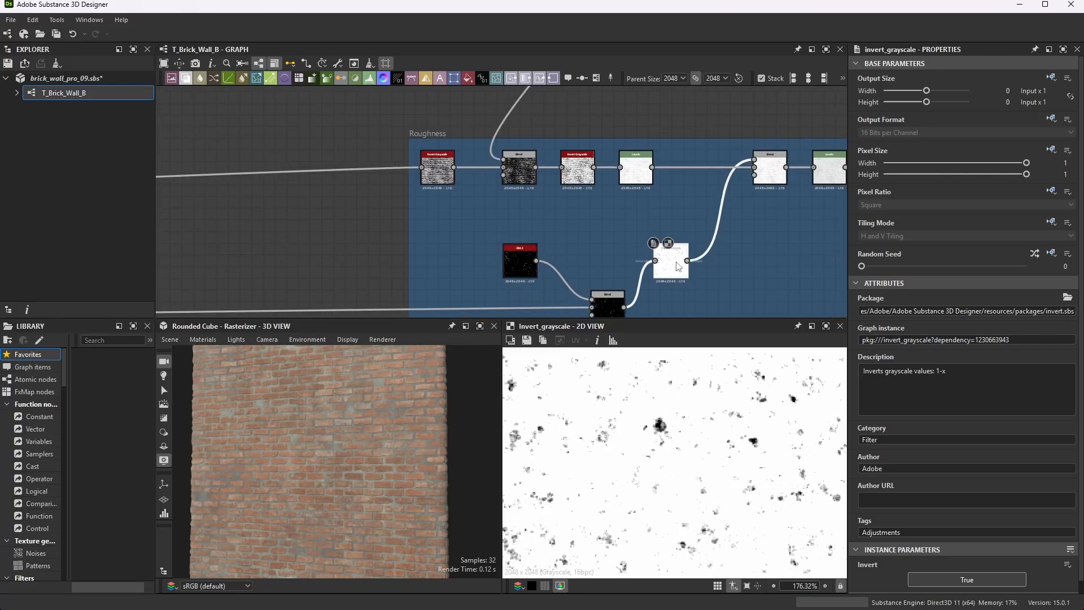
Follow the inverted dirt link to the upper Blend's foreground and review that node's preview, opacity and blending mode
scroll(713, 251, up, 4)
scroll(672, 180, down, 2)
scroll(672, 179, down, 3)
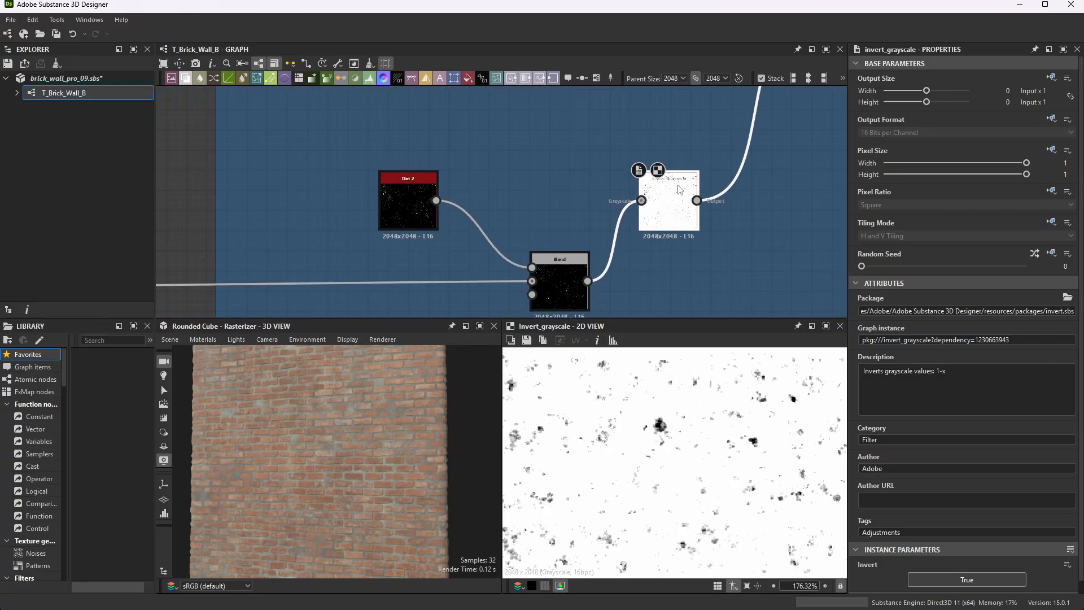
scroll(716, 195, up, 5)
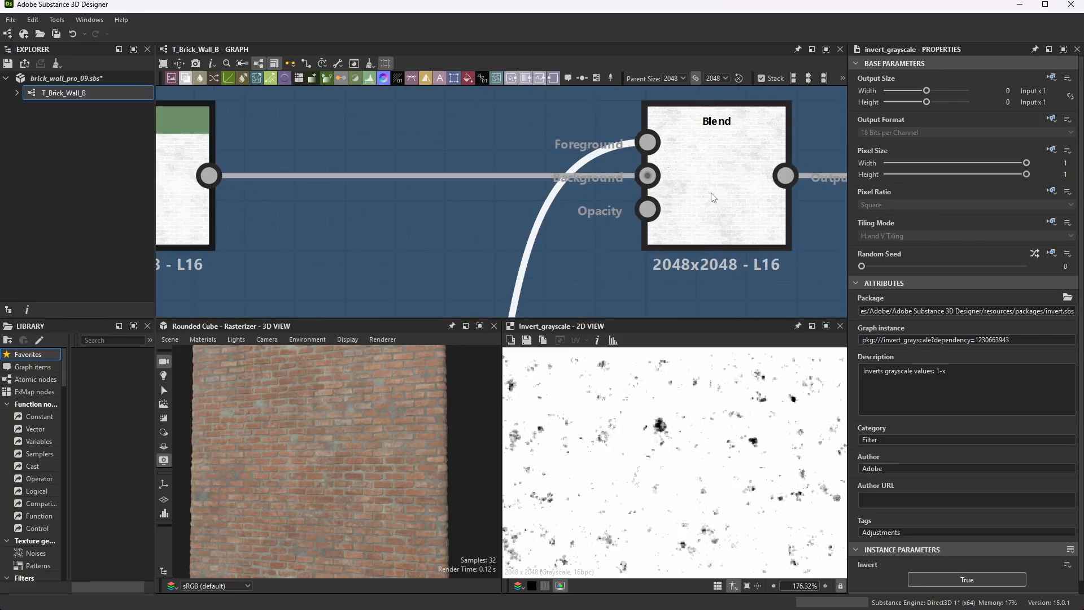
scroll(714, 197, down, 3)
scroll(706, 178, up, 2)
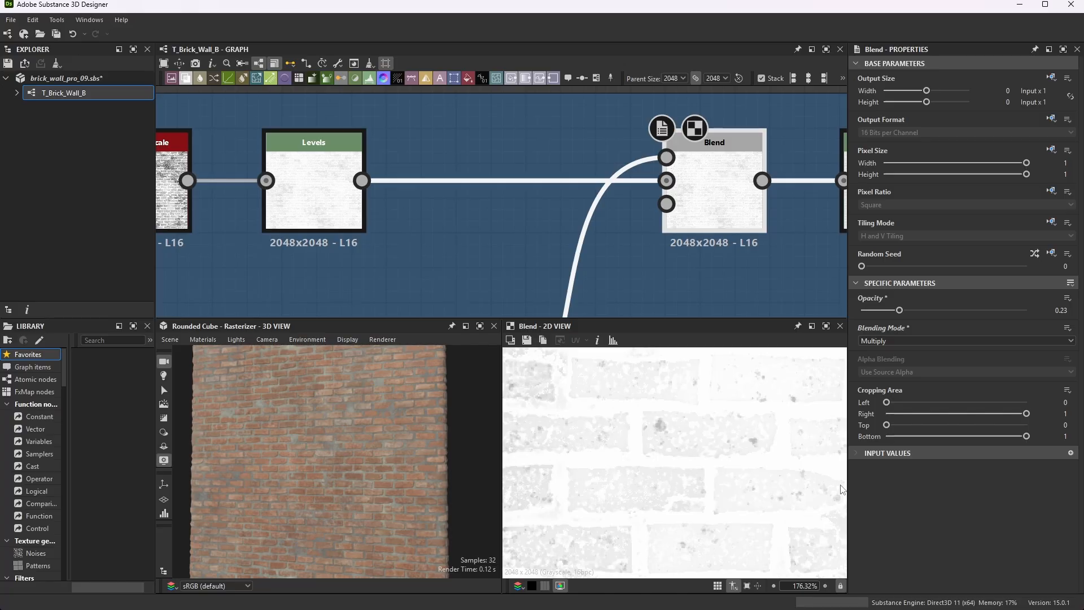
scroll(559, 217, down, 3)
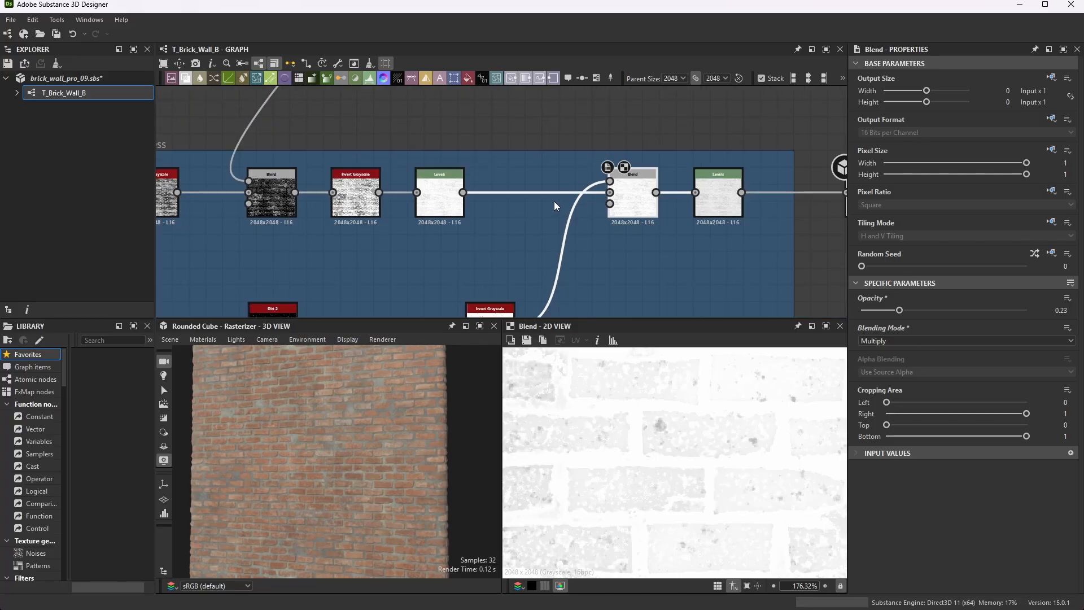
Preview the Levels node after the upper Blend and examine its histogram output range and the resulting brick pattern
scroll(606, 166, up, 3)
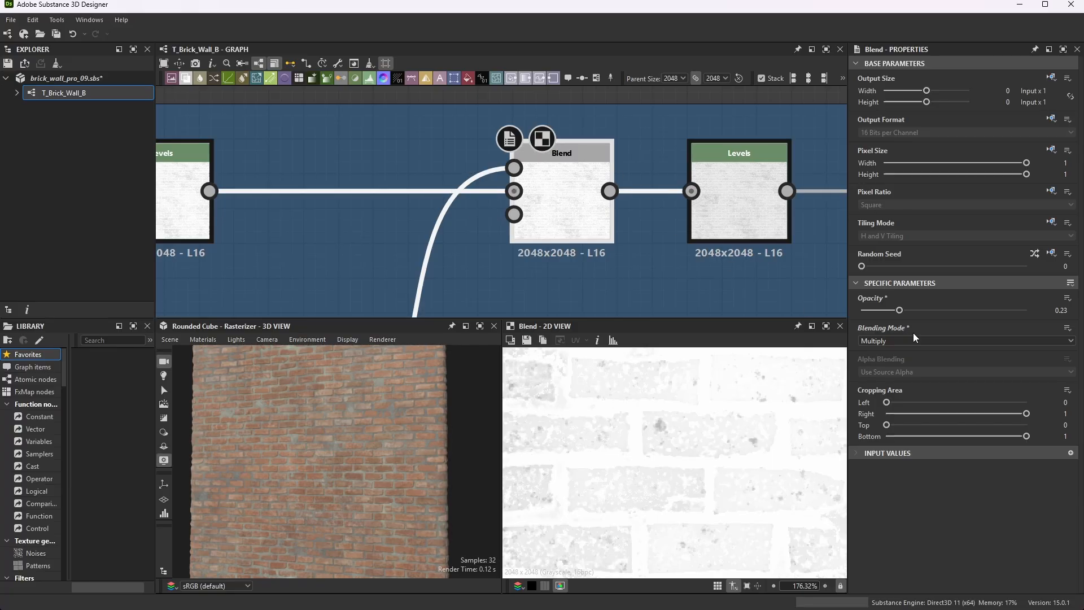
scroll(640, 219, down, 3)
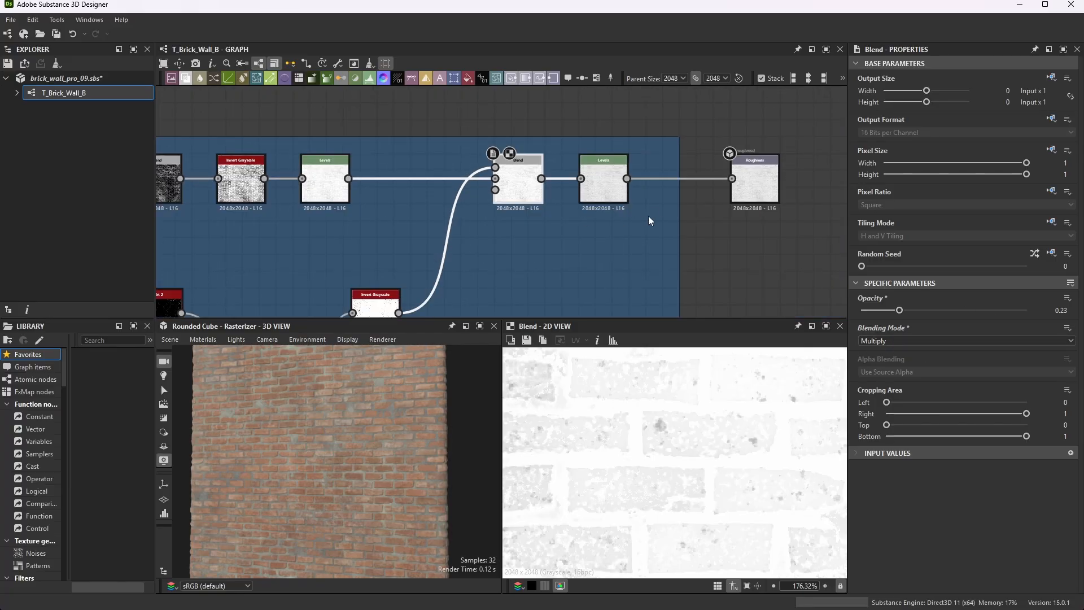
scroll(802, 257, up, 3)
click(555, 164)
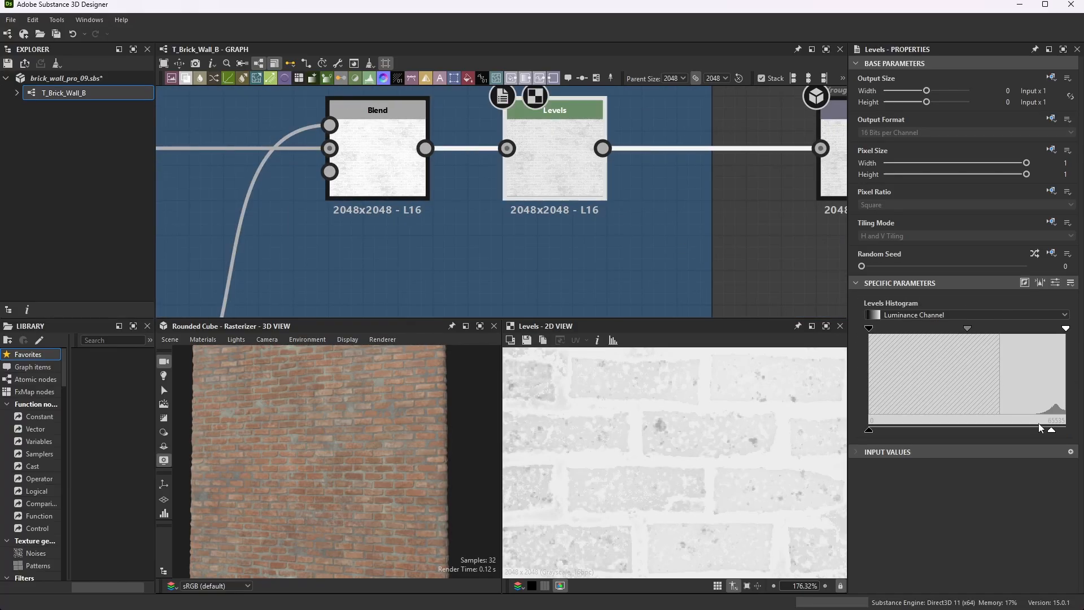
scroll(718, 401, down, 3)
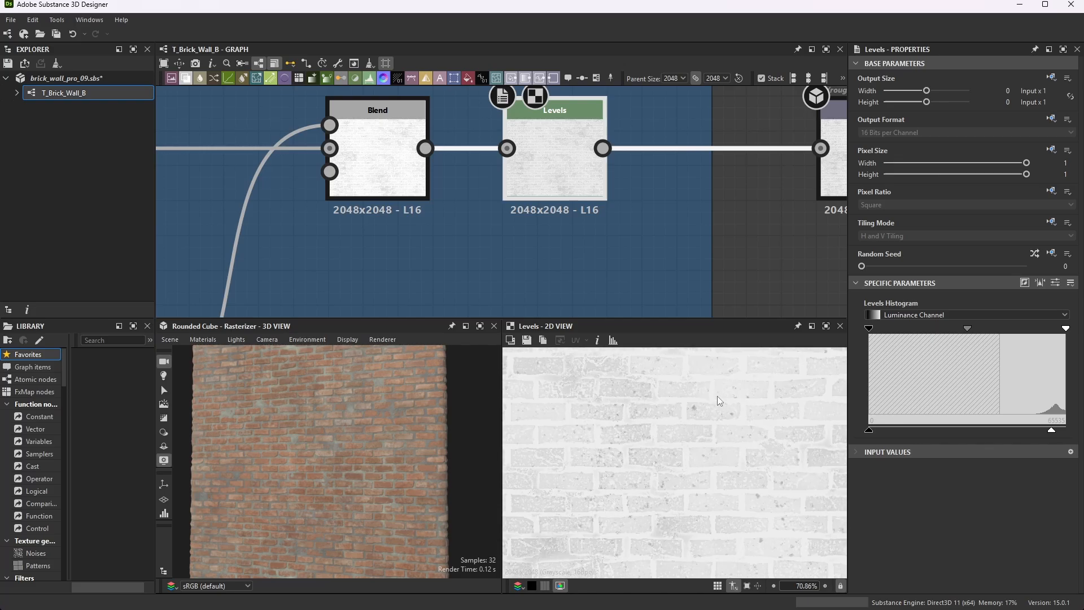
scroll(672, 244, down, 3)
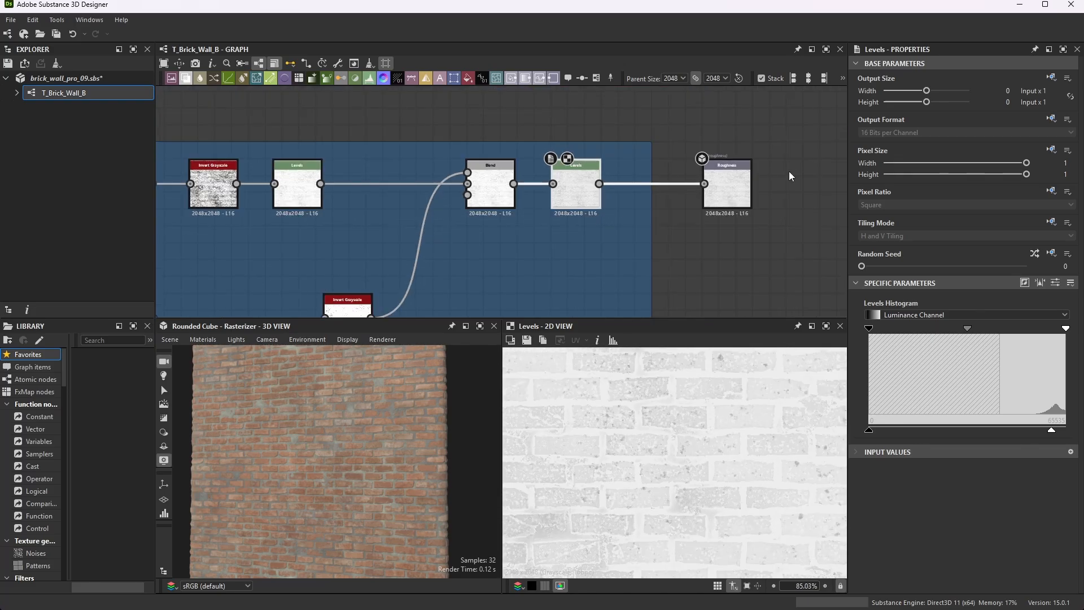
Check the identifiers and usage attributes of the Roughness and Base Color output nodes
scroll(757, 164, up, 3)
click(688, 198)
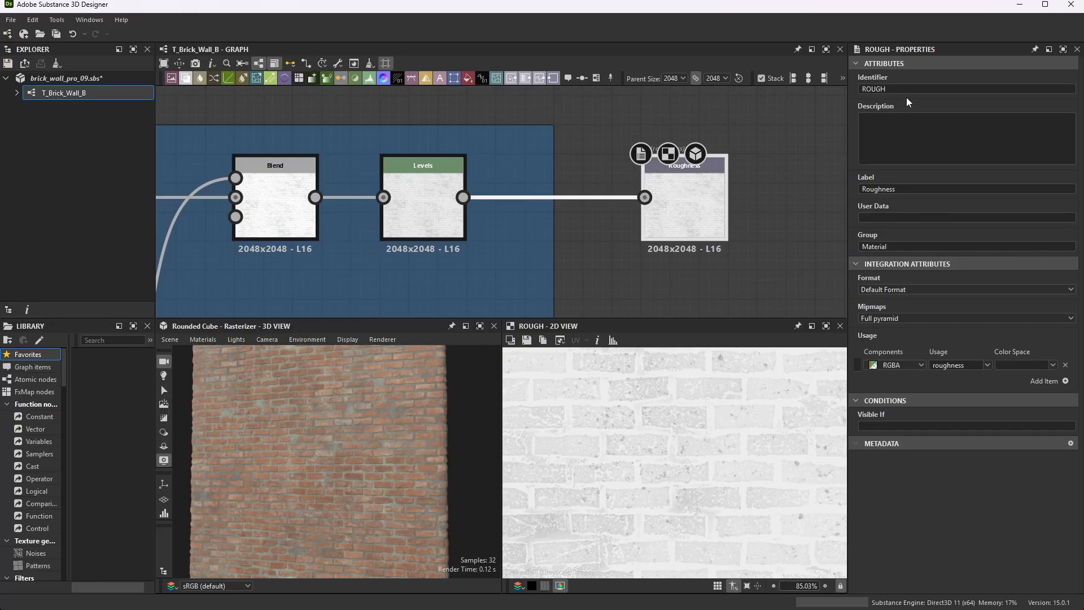
scroll(724, 133, down, 3)
scroll(597, 203, down, 5)
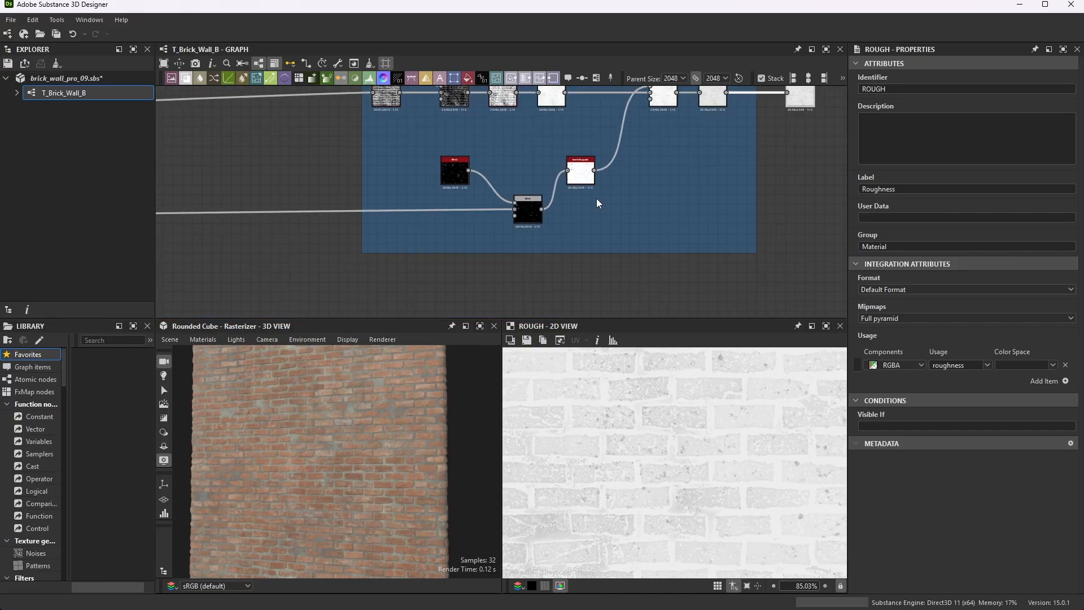
scroll(710, 158, up, 8)
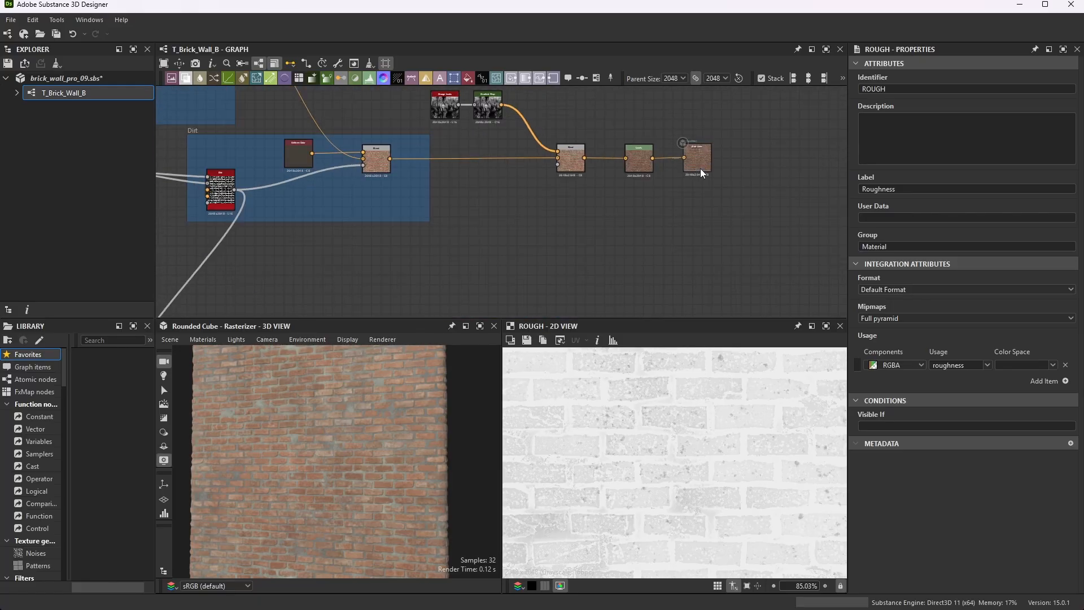
click(698, 154)
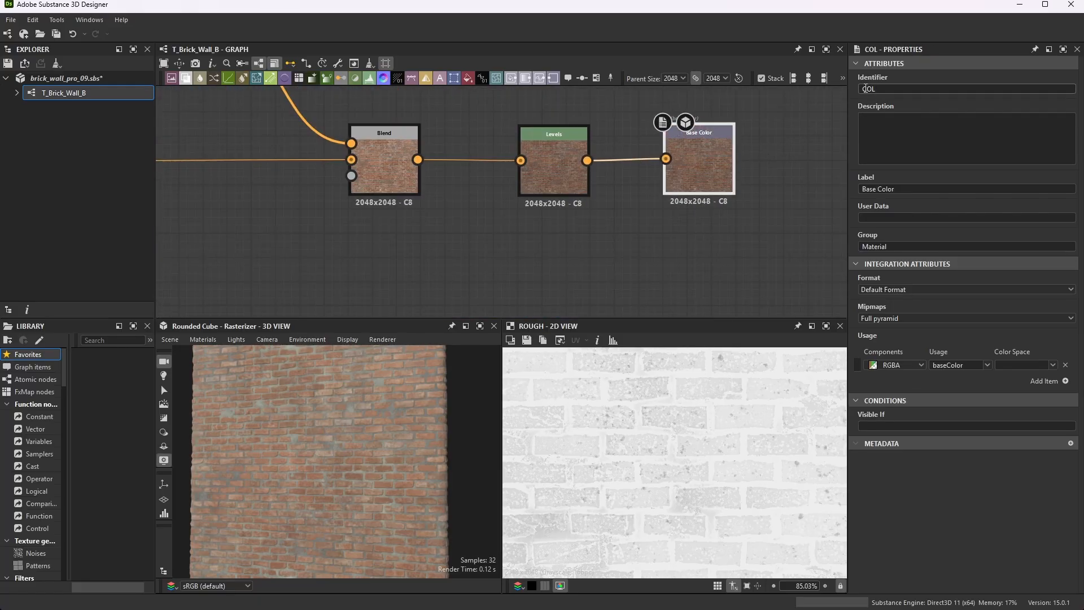
Check the identifiers and usage attributes of the Normal and Height output nodes
scroll(631, 159, down, 5)
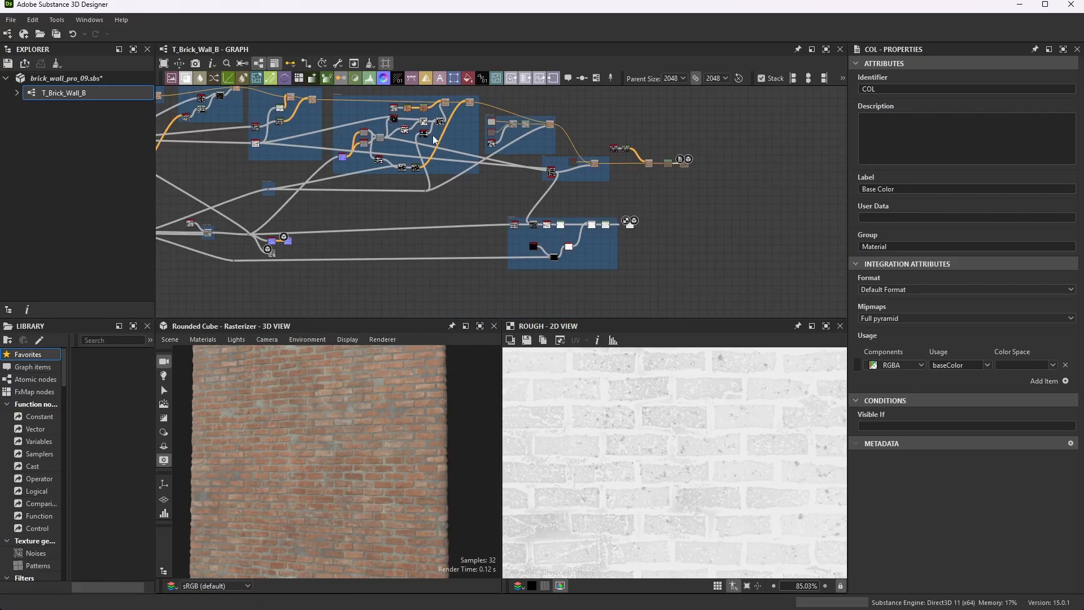
scroll(467, 201, down, 2)
scroll(430, 232, up, 10)
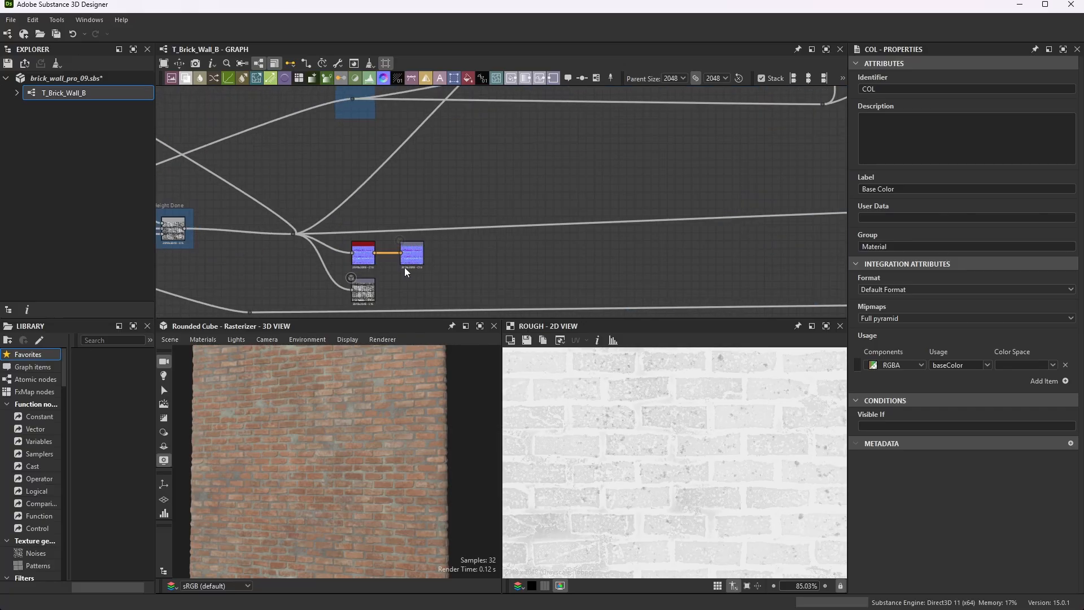
click(430, 232)
scroll(559, 215, down, 5)
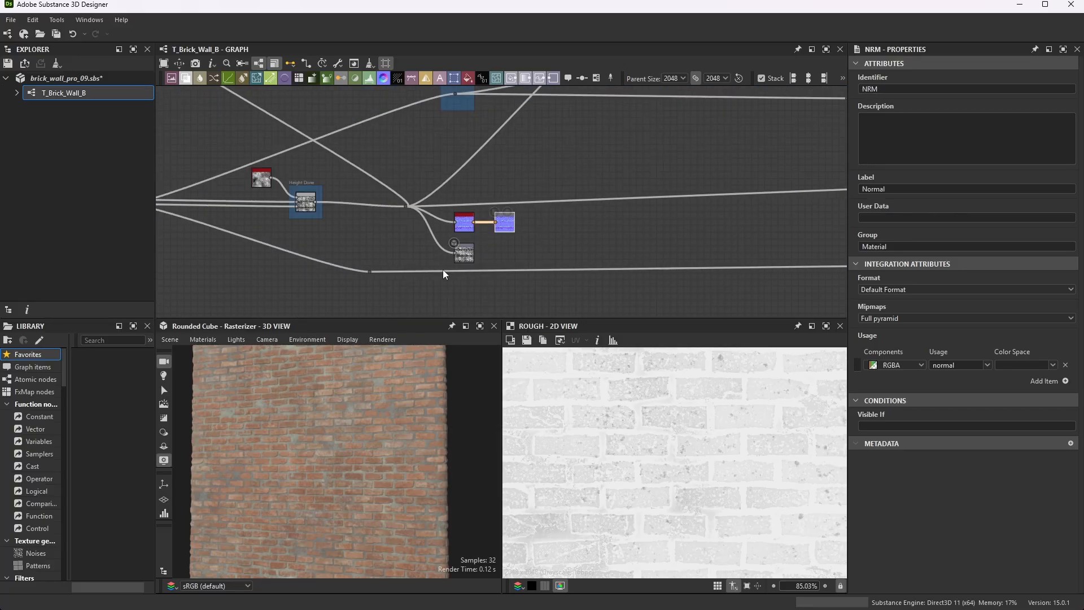
scroll(403, 294, up, 6)
scroll(606, 148, up, 4)
click(553, 174)
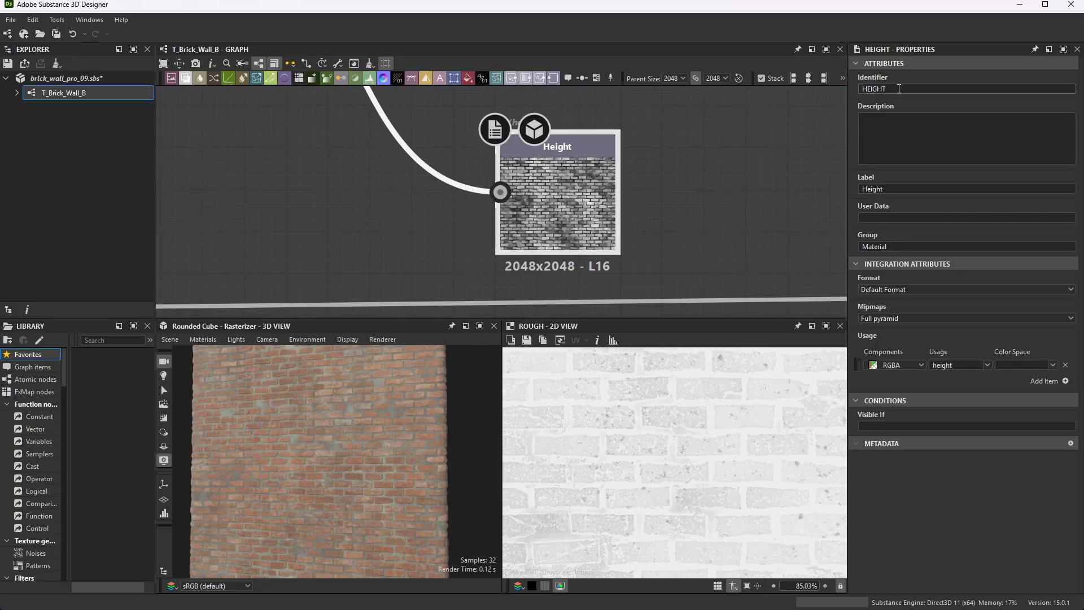
click(725, 141)
Look over the complete T_Brick_Wall_B graph and save the brick_wall_pro_09.sbs package
scroll(556, 186, down, 8)
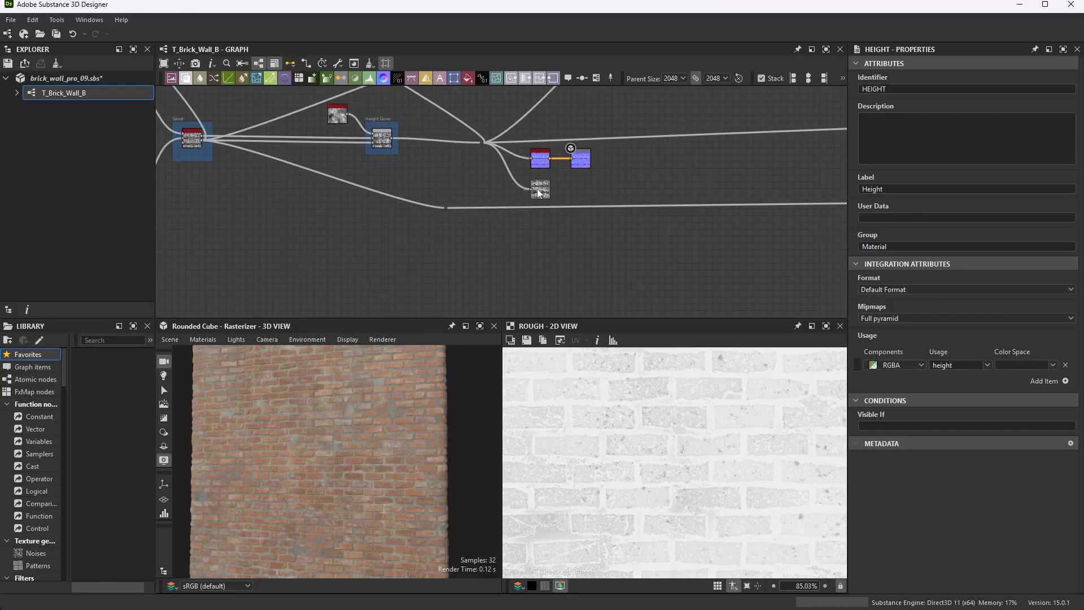
scroll(539, 193, up, 3)
scroll(396, 142, down, 2)
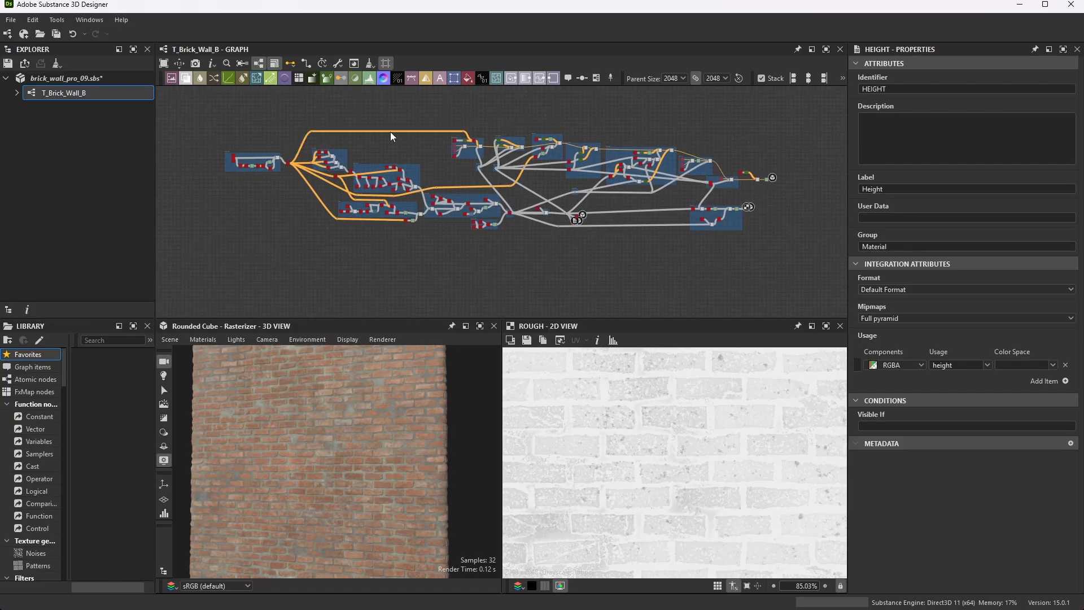
scroll(384, 135, up, 4)
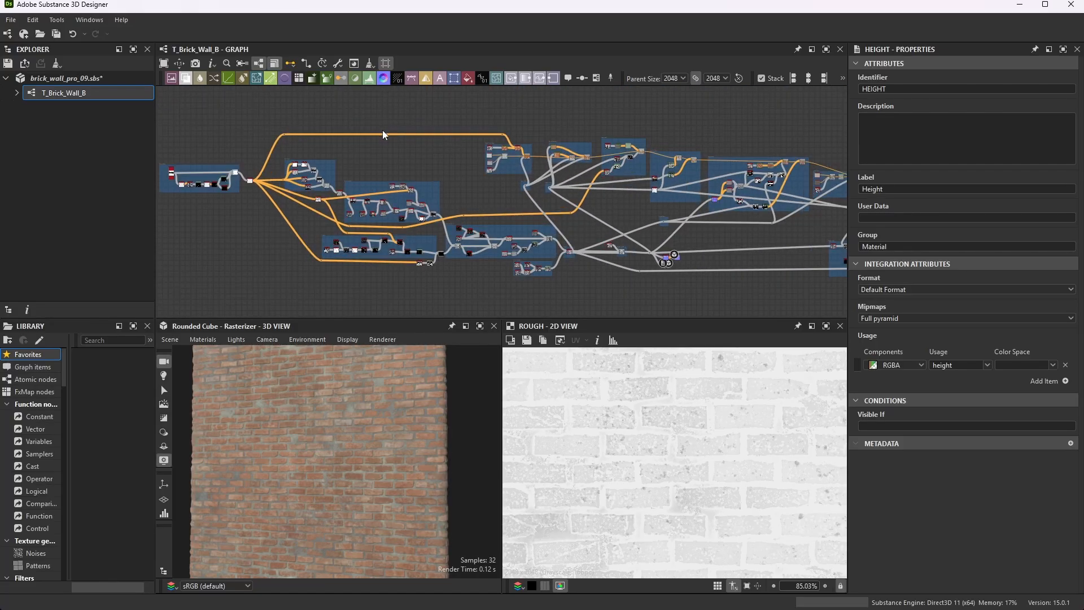
click(11, 20)
click(31, 89)
Open the output export for the T_Brick_Wall_B graph and set the HEIGHT output's exported color space to sRGB
right_click(68, 96)
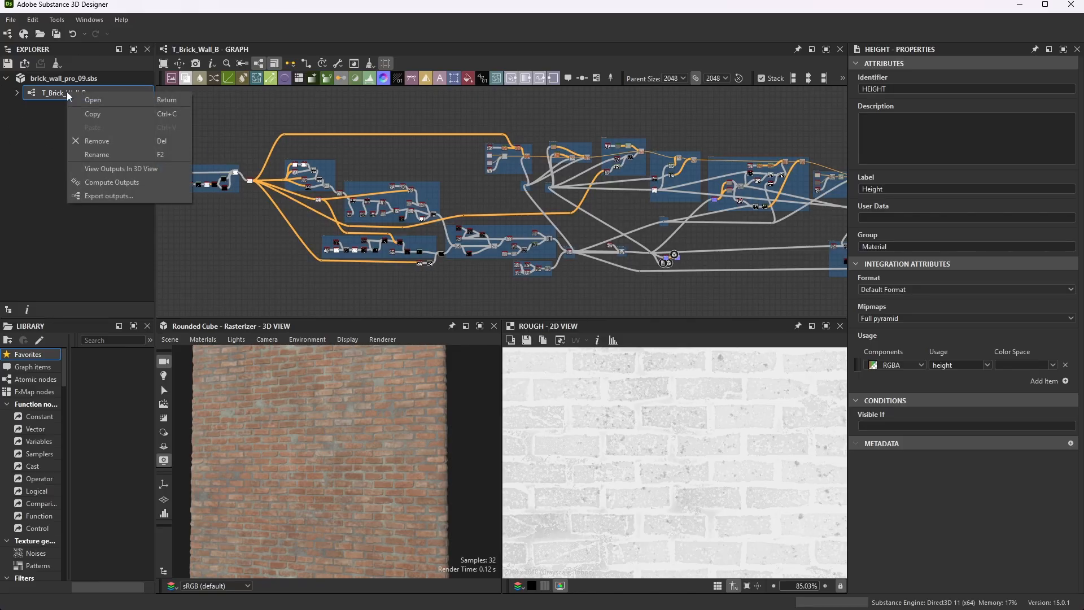
click(104, 197)
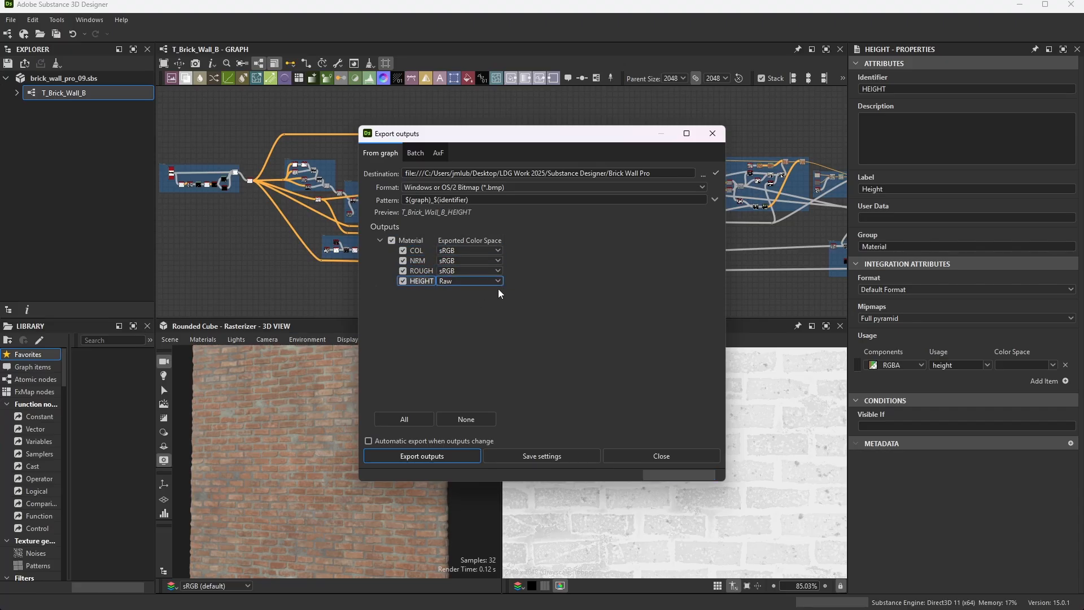
click(498, 282)
click(452, 291)
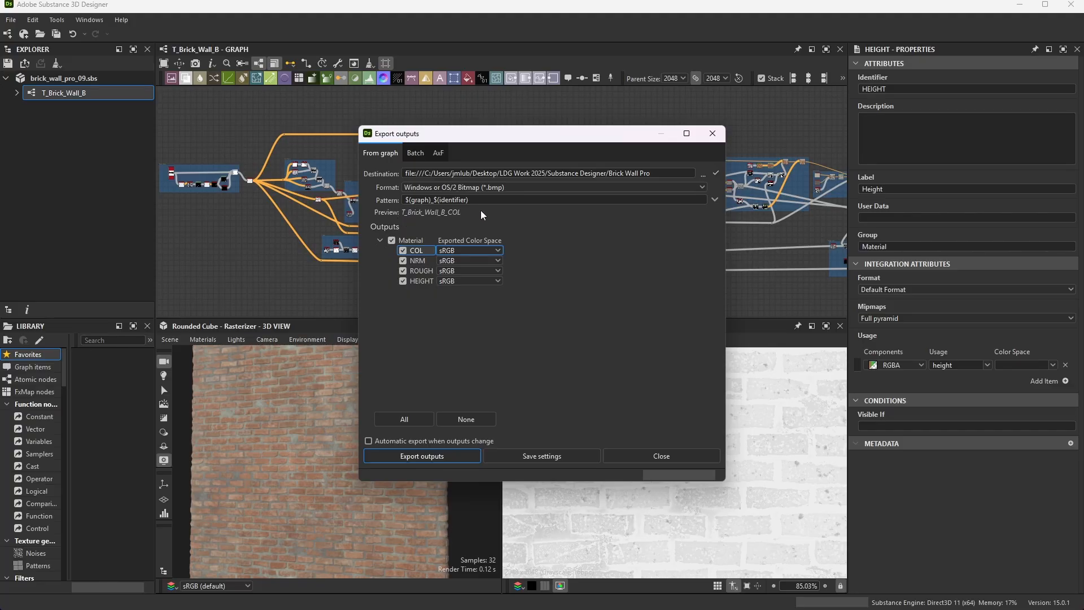
Check the previewed file names, export the COL, NRM, ROUGH and HEIGHT outputs as BMP files to the Brick Wall Pro folder, and close the export dialog
key(Down)
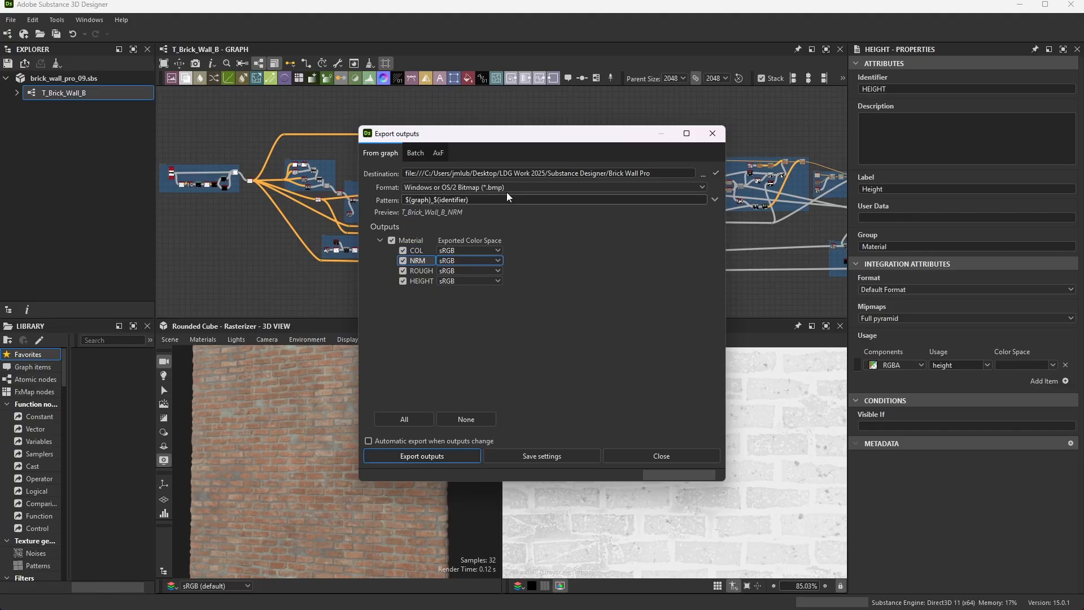
key(Down)
click(445, 458)
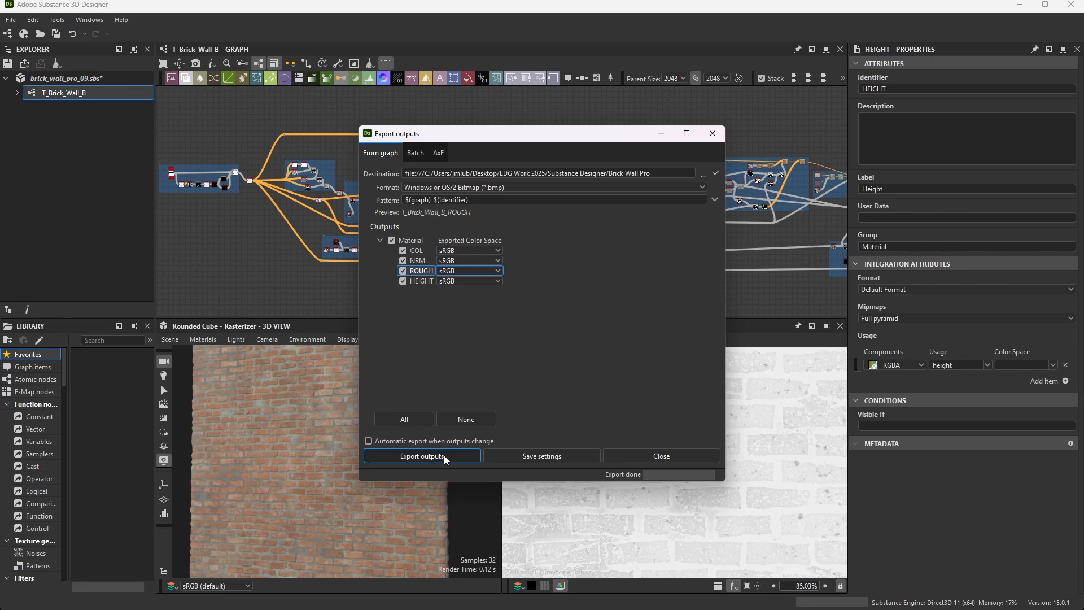
click(642, 457)
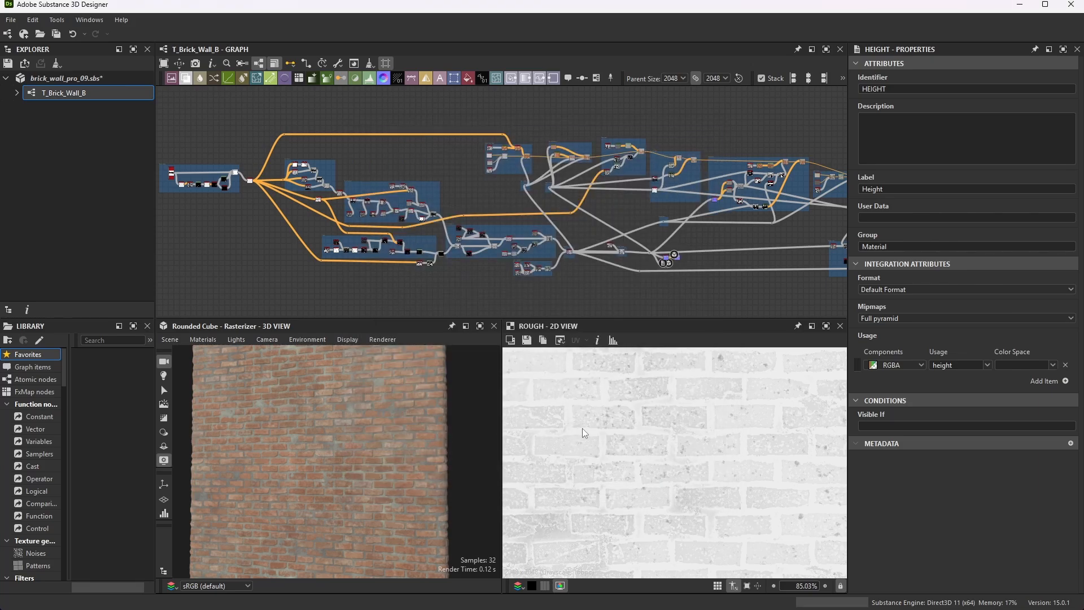
Switch to the desktop and browse LDG Work 2025 > Substance Designer > Brick Wall Pro to check the exported T_Brick_Wall_B bitmaps
click(1021, 5)
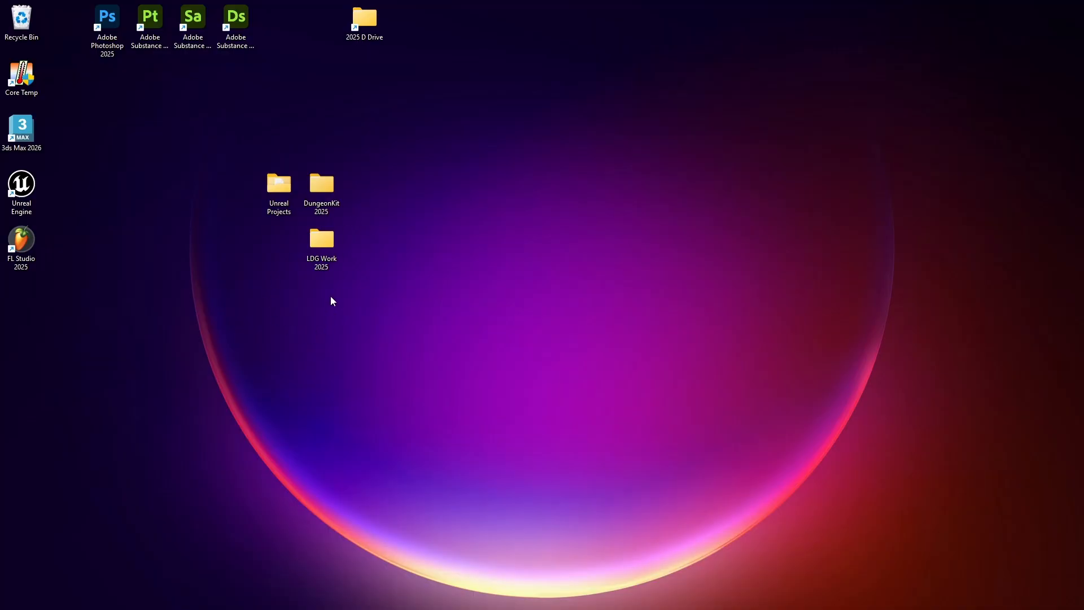
double_click(321, 240)
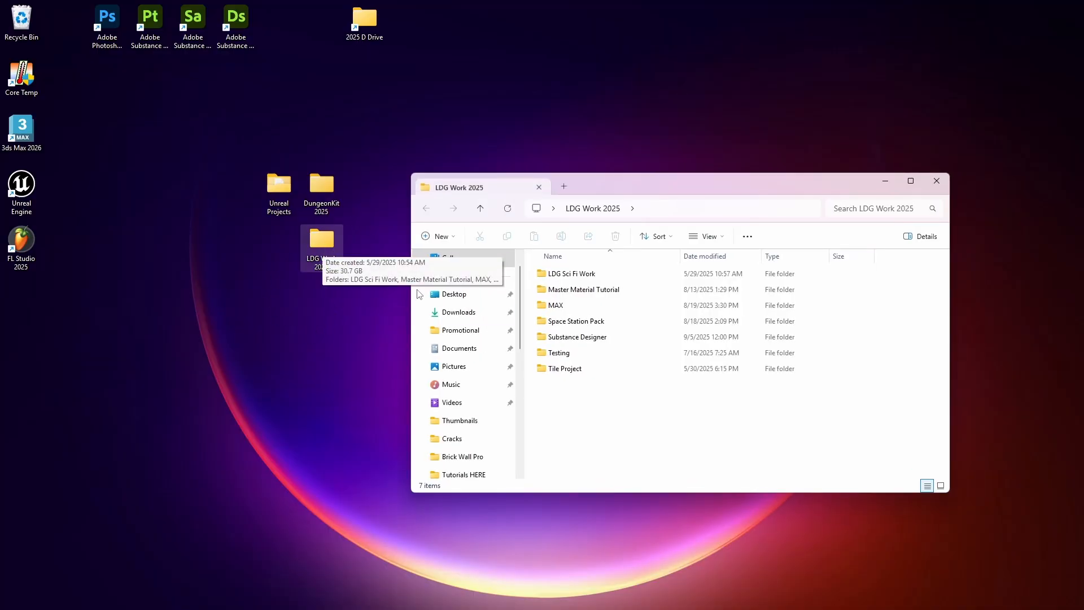
double_click(577, 337)
double_click(579, 321)
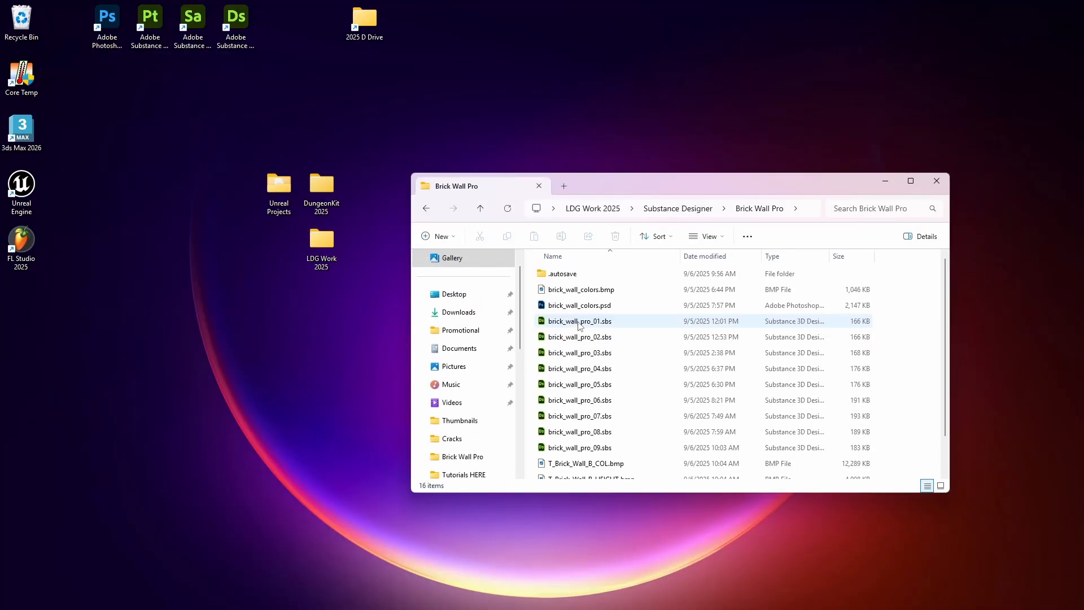
scroll(657, 387, down, 1)
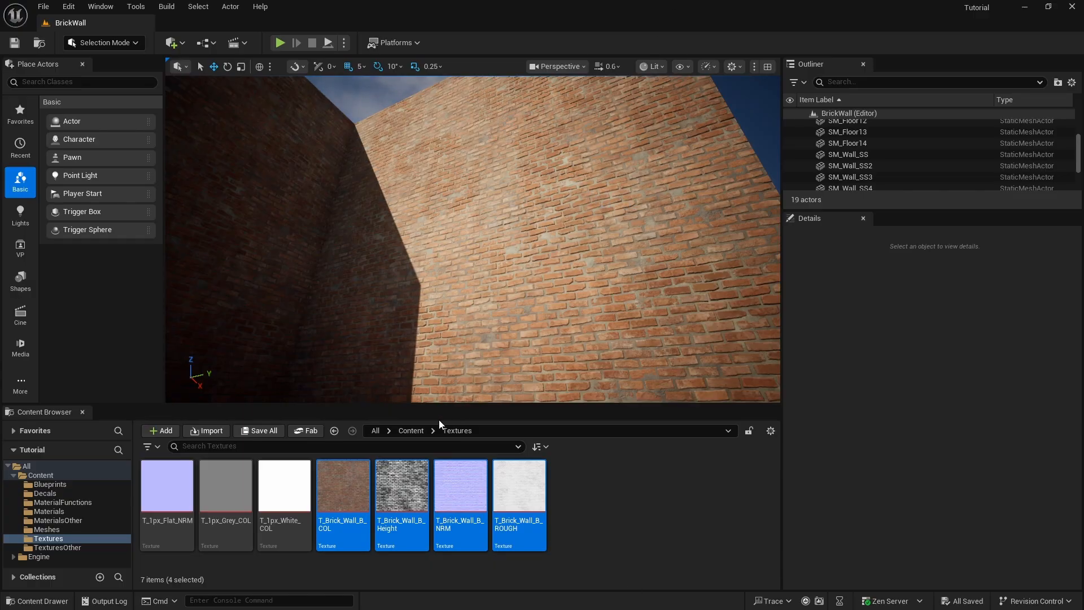
Switch to Unreal Editor and check the import and creation options for the Textures folder
click(57, 540)
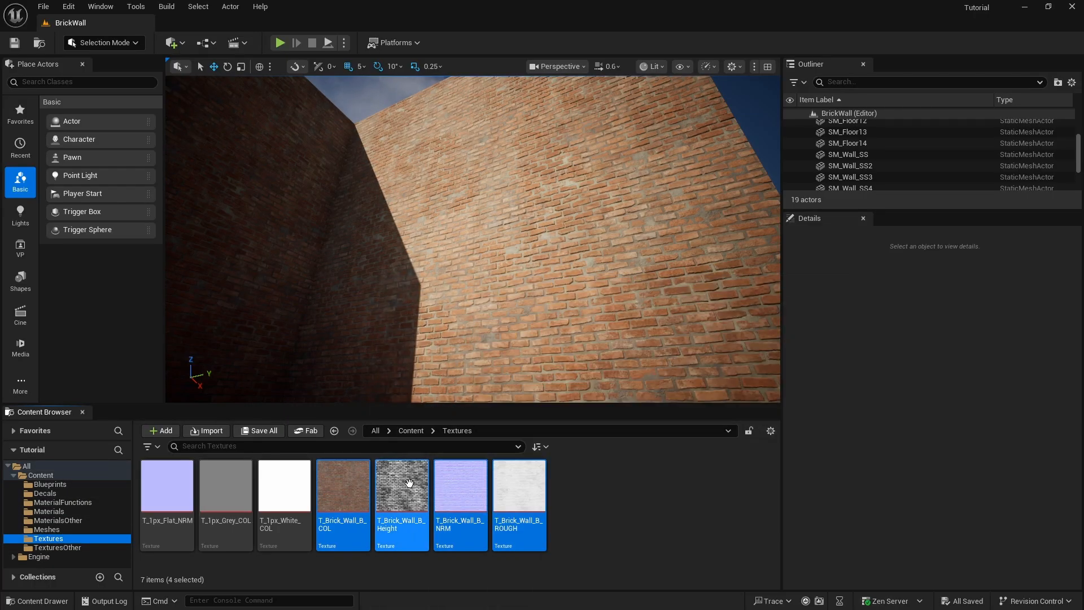
right_click(639, 495)
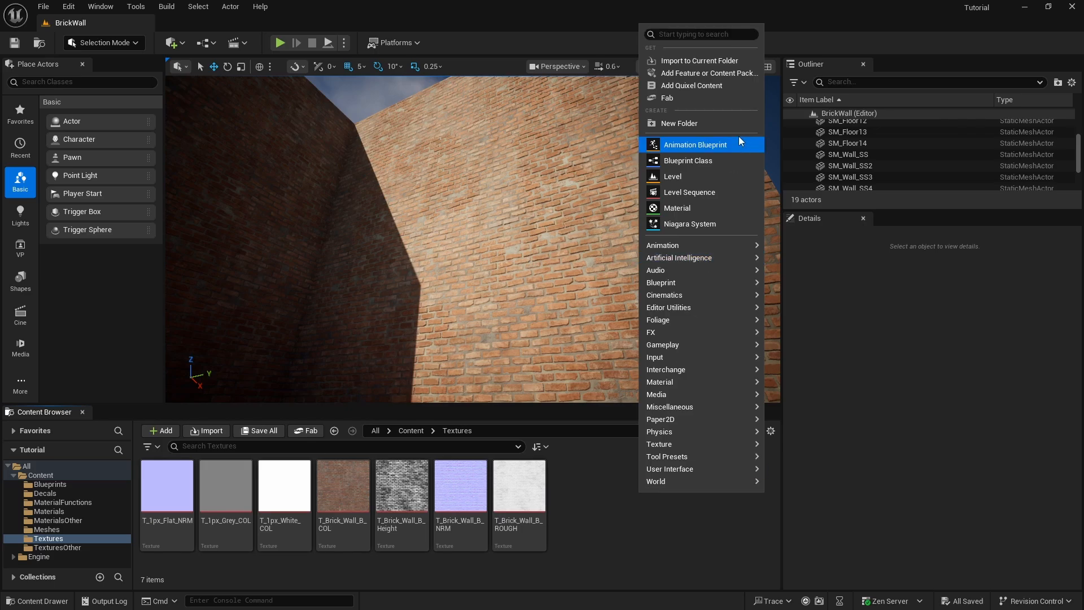
click(584, 455)
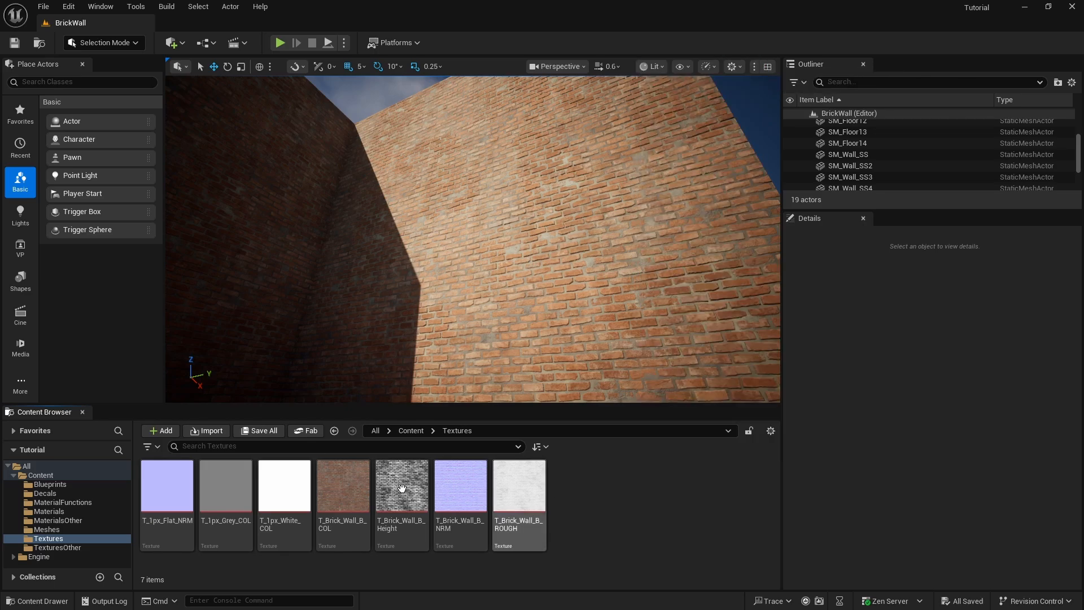
Look over the T_Brick_Wall_B COL, Height, NRM and ROUGH texture assets one by one
click(334, 462)
click(416, 477)
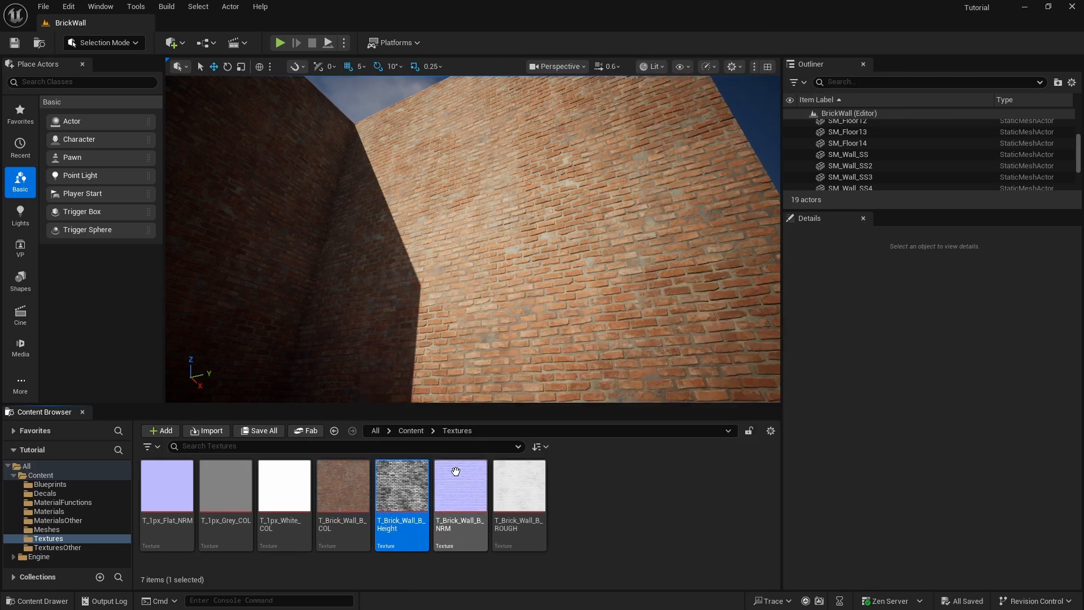
click(461, 477)
click(504, 481)
key(Left)
key(Left)
key(Left)
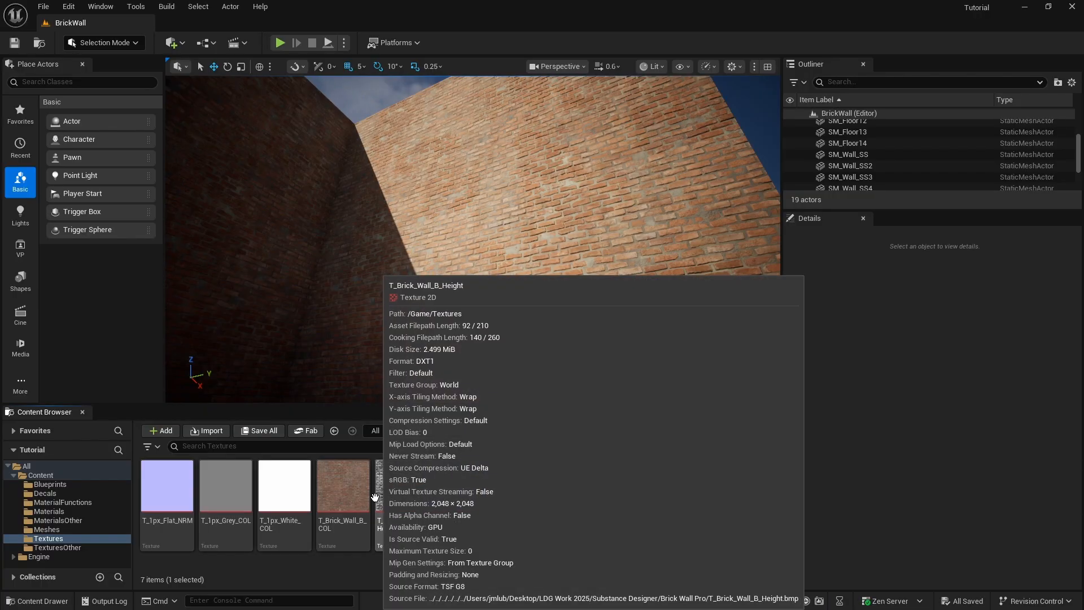
Reimport the T_Brick_Wall_B COL, Height, NRM and ROUGH textures together from their source files
click(401, 486)
click(461, 484)
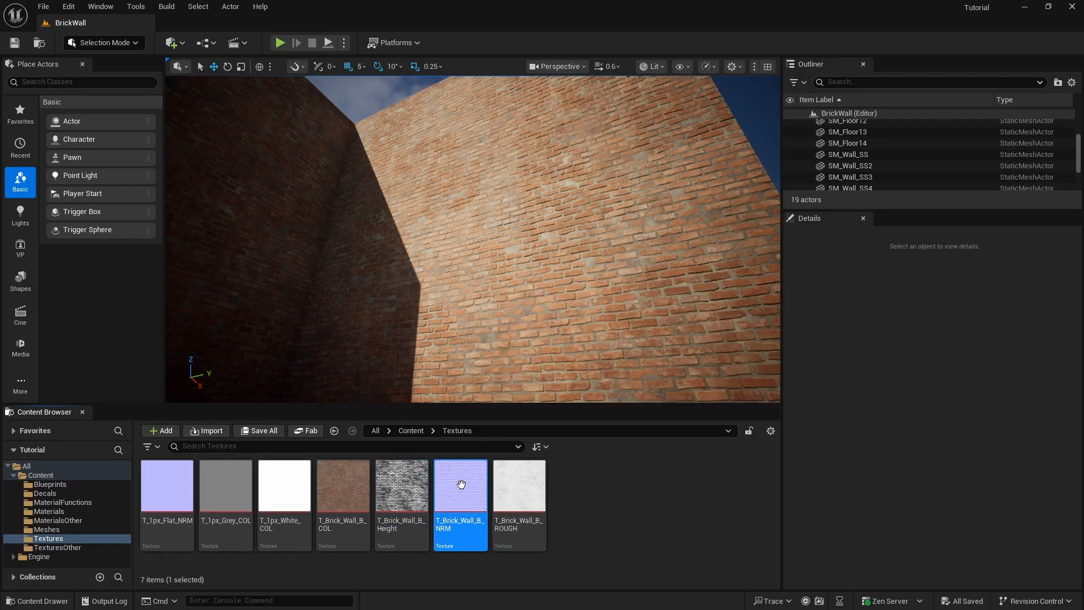
click(515, 480)
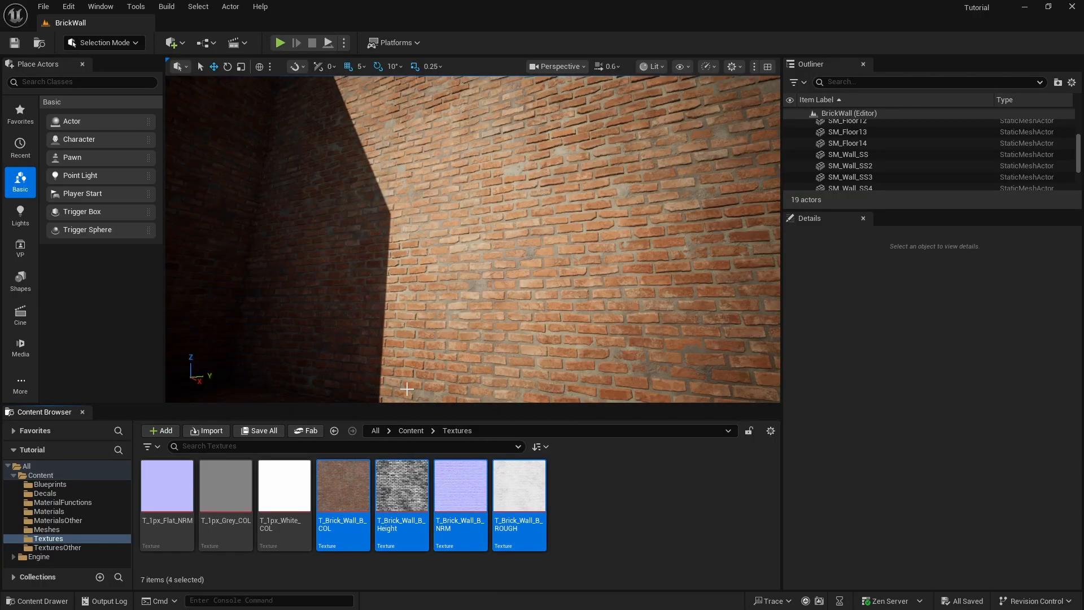
right_click(514, 484)
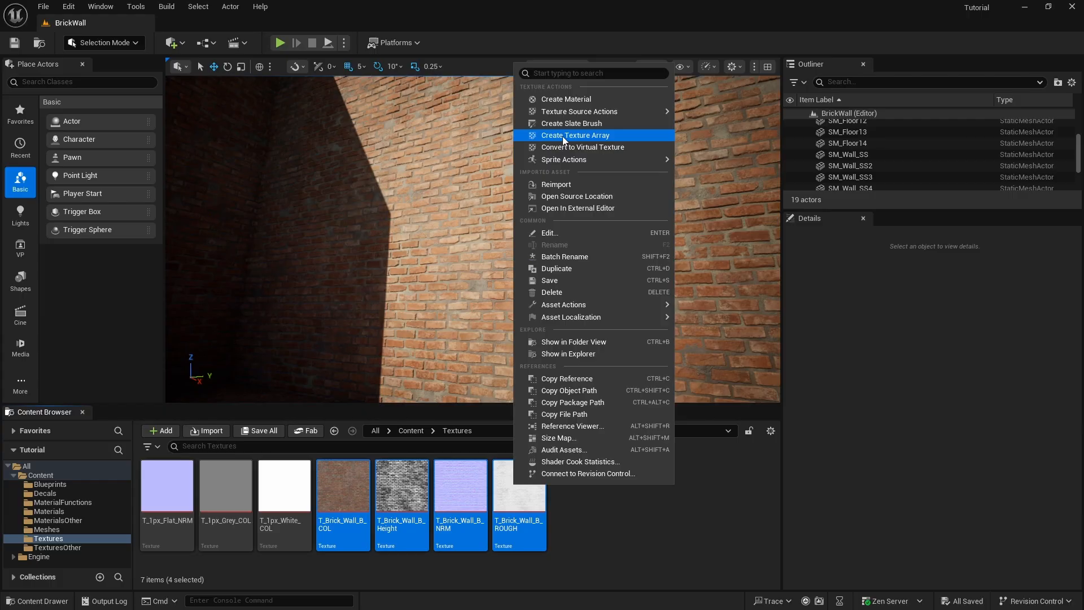
click(569, 185)
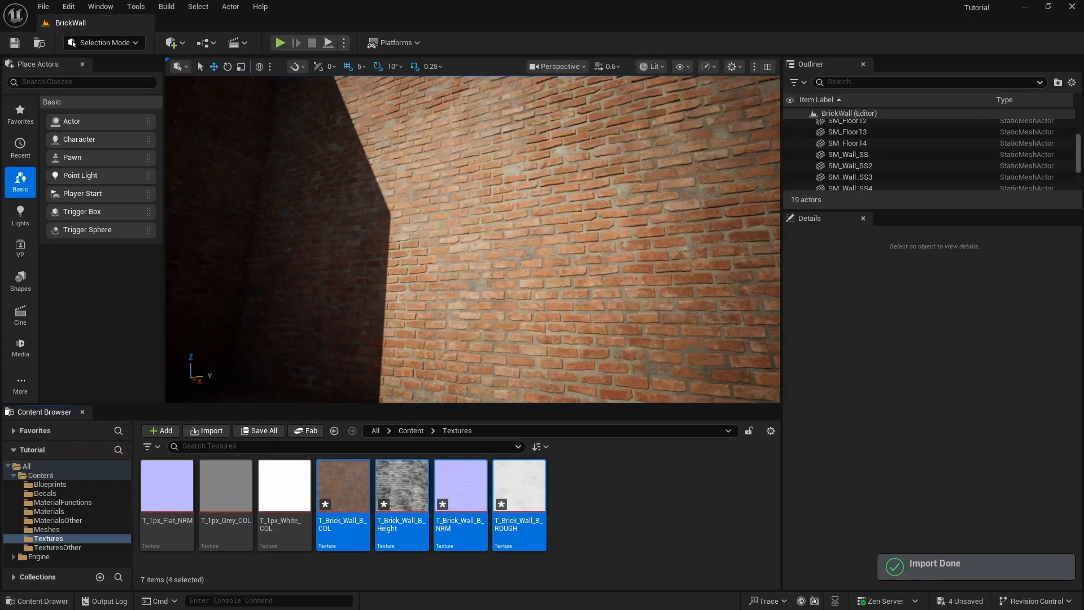
Inspect the reimported brick wall textures from several sides in a full-screen viewport
mouse_move(473, 240)
right_down()
mouse_move(473, 220)
mouse_move(497, 226)
mouse_move(480, 239)
right_up()
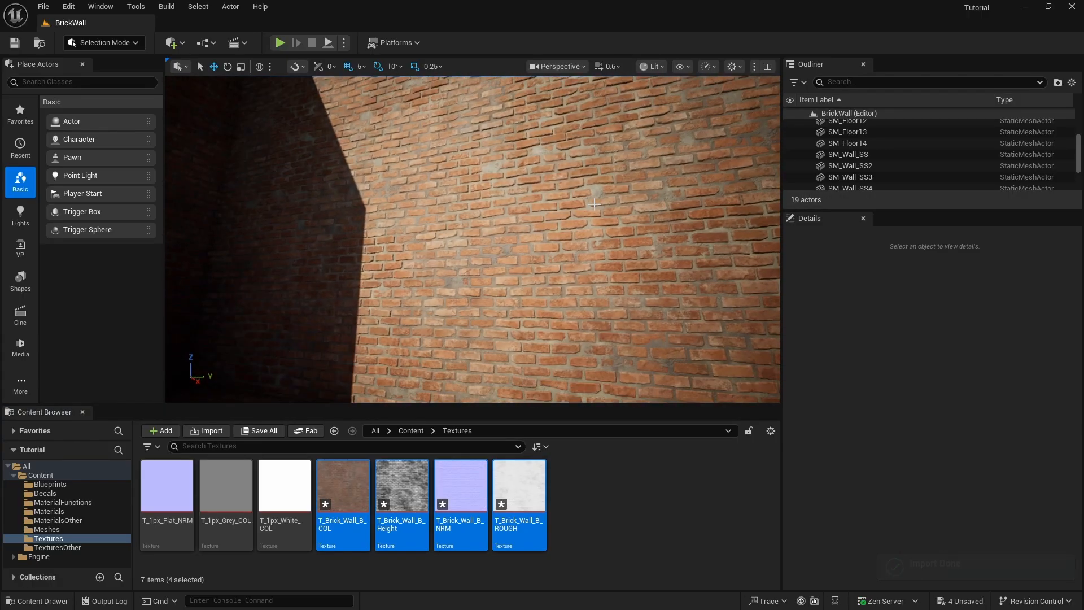
key(F11)
right_drag(555, 302, 614, 294)
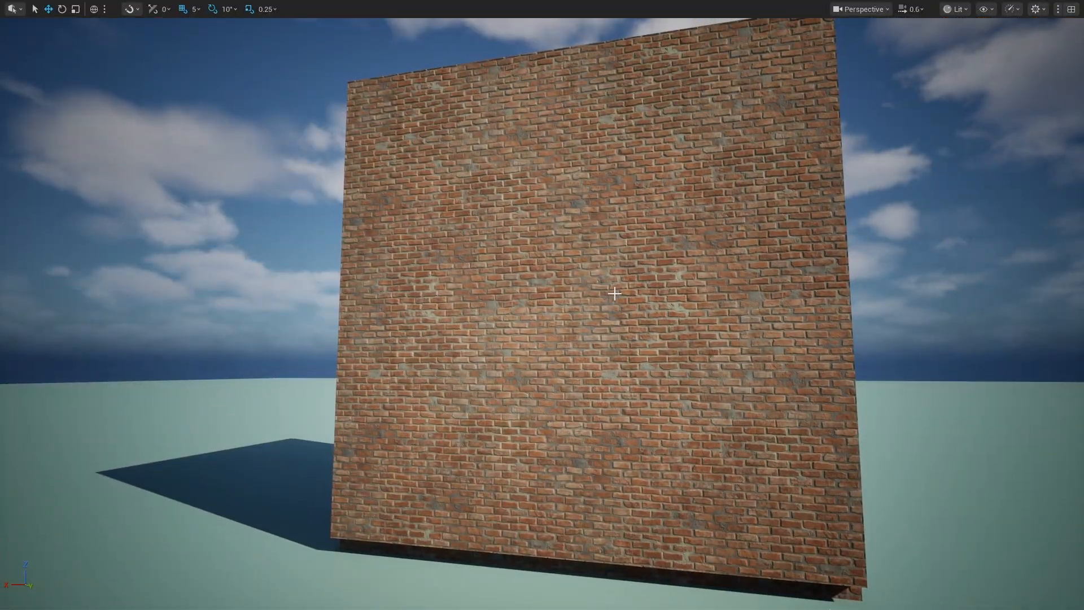
mouse_move(842, 216)
right_down()
mouse_move(791, 229)
mouse_move(881, 225)
mouse_move(842, 215)
mouse_move(702, 232)
mouse_move(708, 276)
mouse_move(720, 277)
mouse_move(709, 265)
mouse_move(667, 268)
mouse_move(751, 274)
mouse_move(830, 258)
mouse_move(870, 271)
mouse_move(873, 305)
mouse_move(878, 231)
mouse_move(860, 262)
mouse_move(885, 240)
mouse_move(892, 265)
mouse_move(689, 212)
right_up()
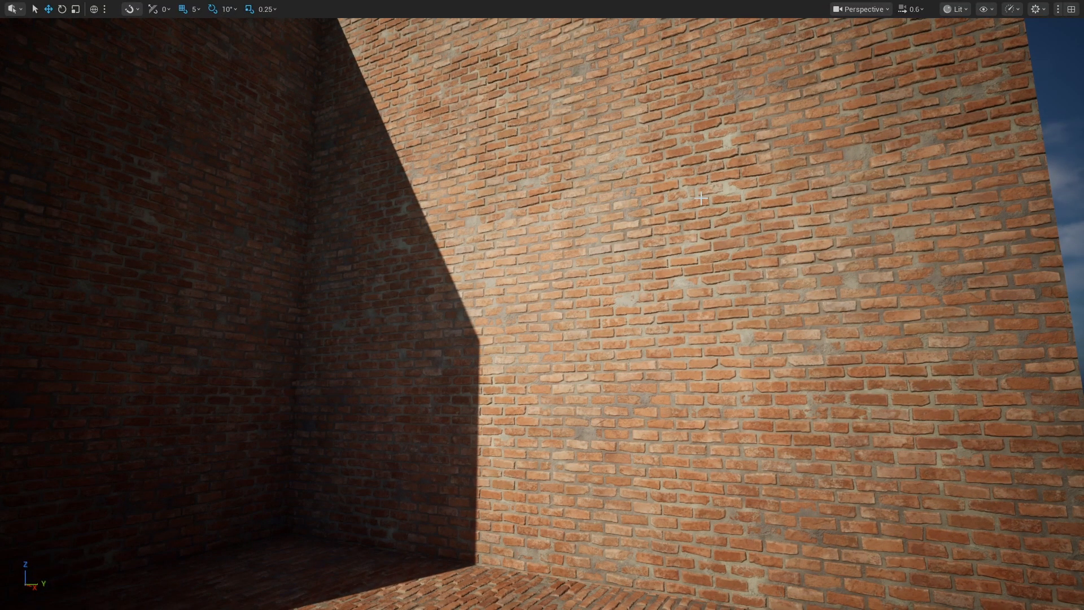
key(F11)
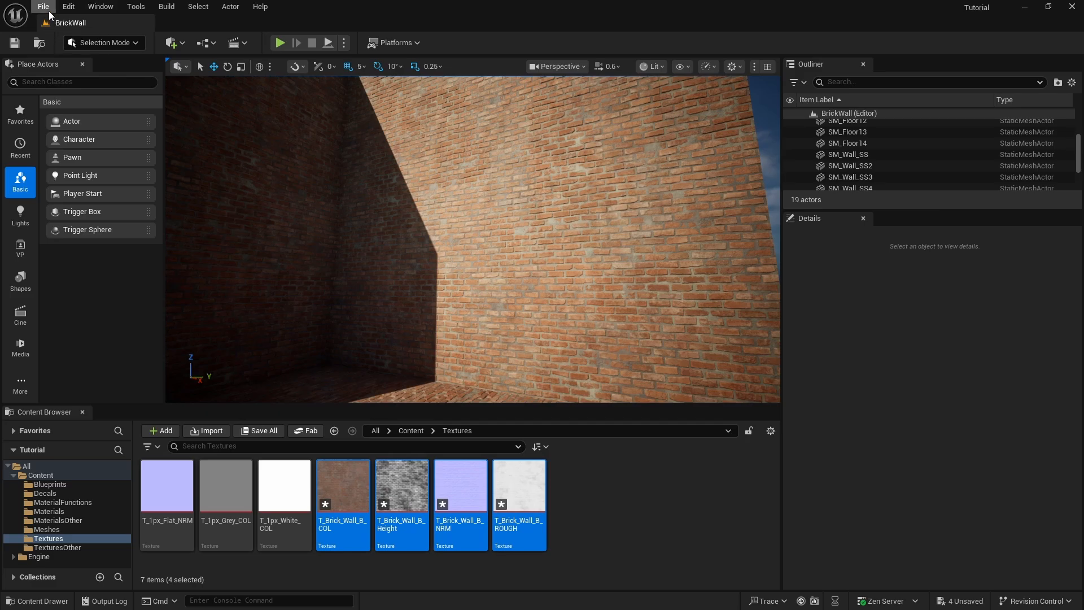
Save all modified assets and open the Materials folder under Content
click(45, 8)
click(95, 168)
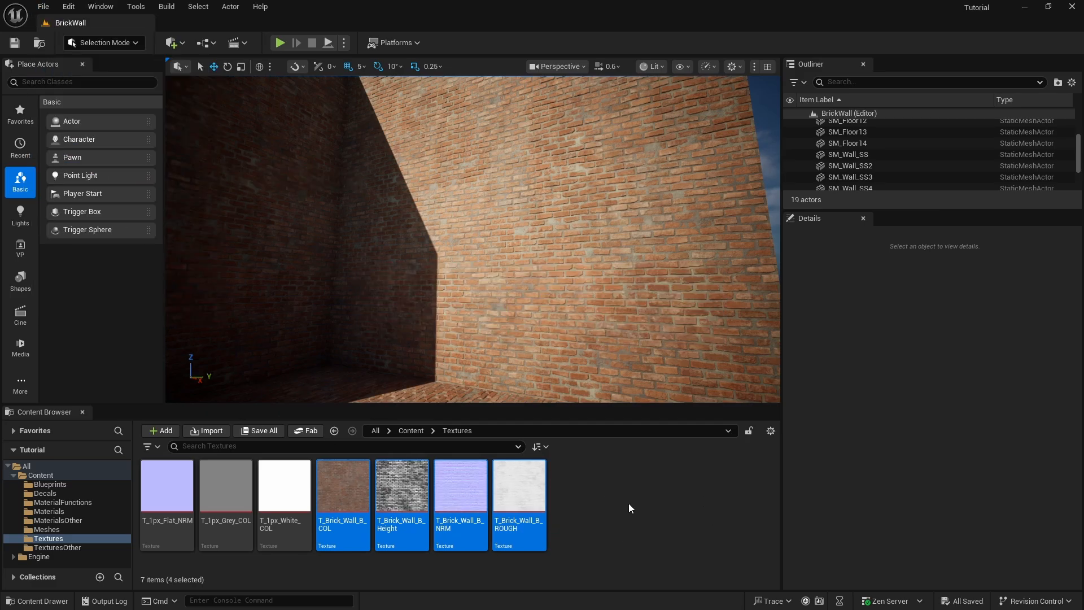
click(60, 514)
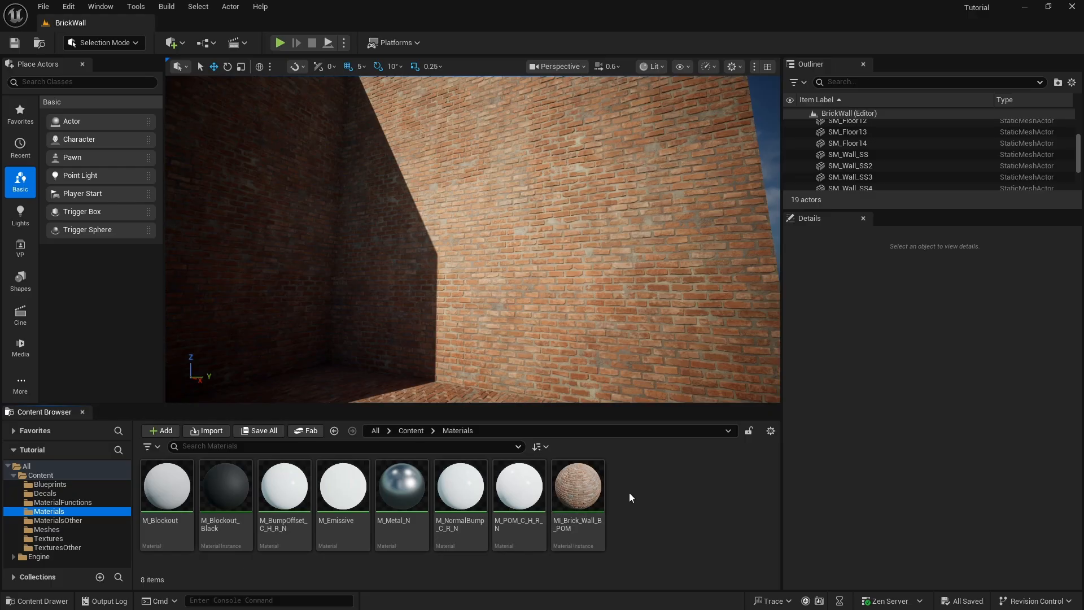
mouse_move(495, 536)
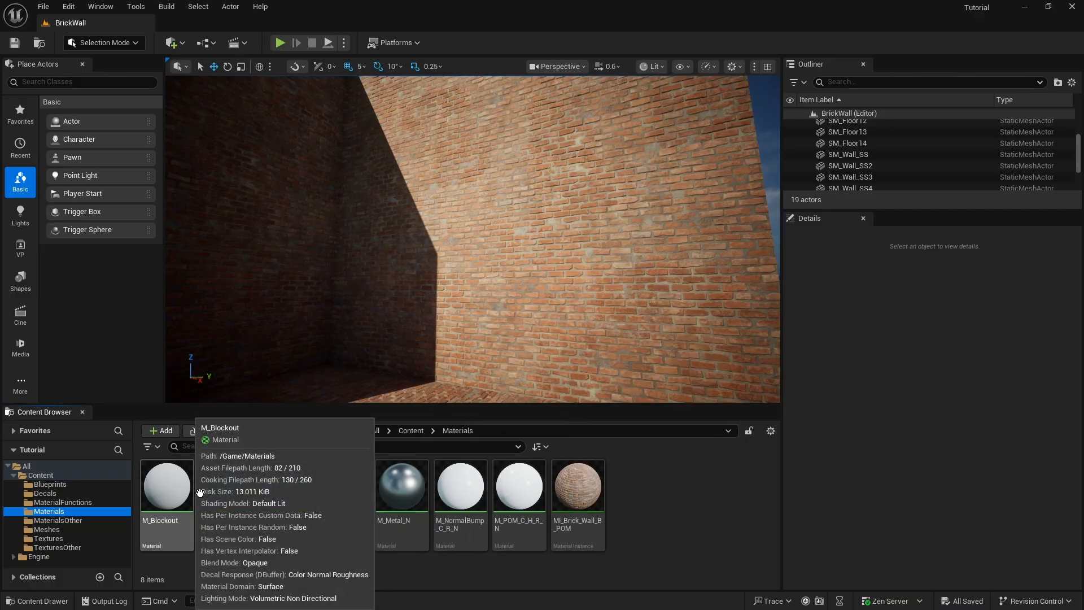
Inspect the depth of the bricks and mortar on the wall up close
right_drag(658, 227, 615, 245)
key(w)
key(s)
key(w)
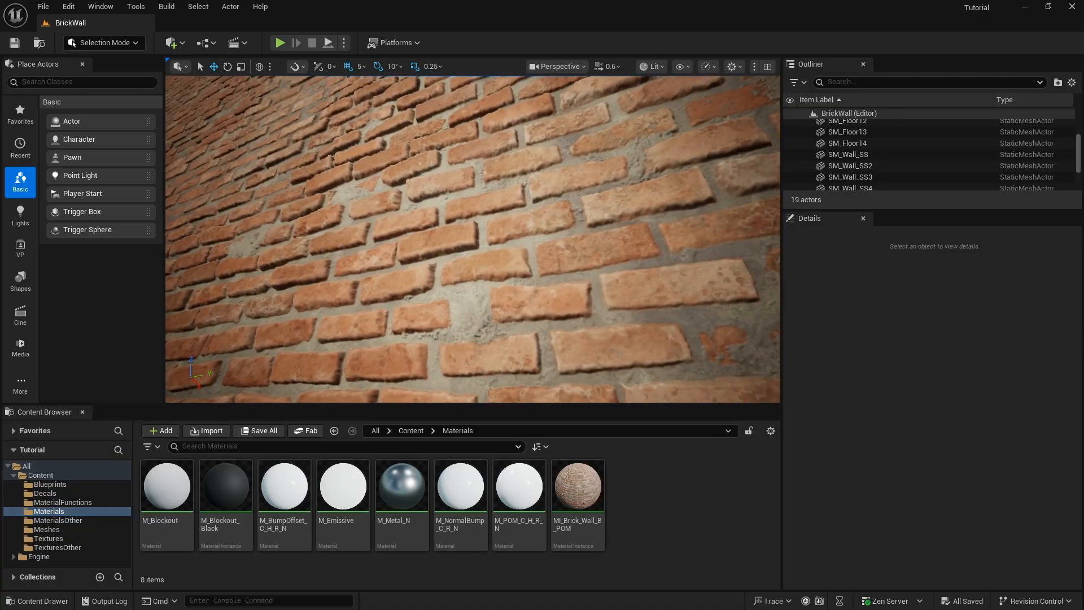
key(s)
right_drag(673, 228, 674, 227)
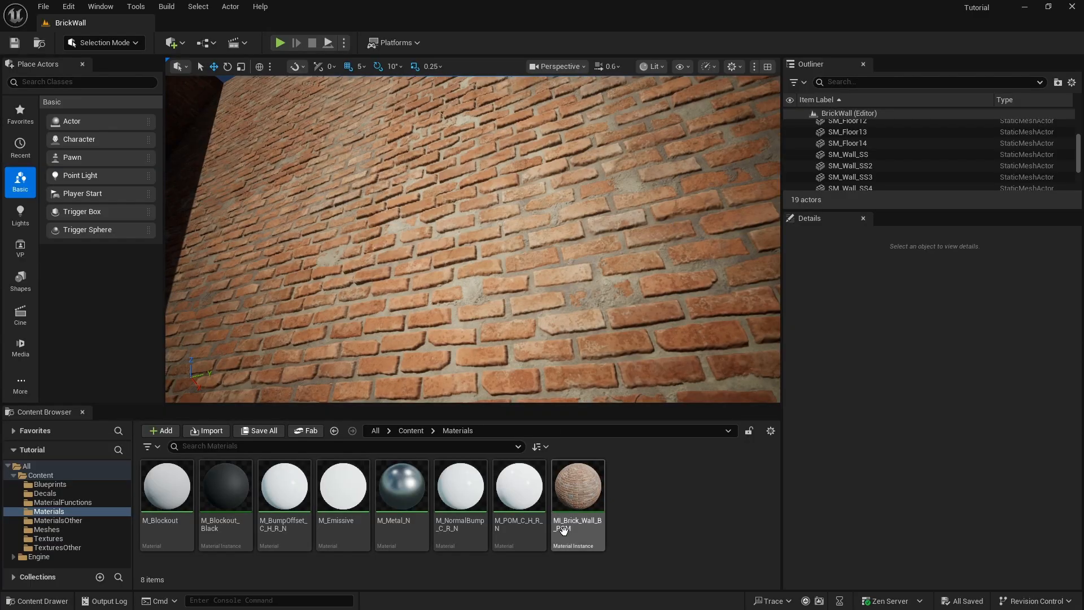
right_drag(571, 248, 588, 261)
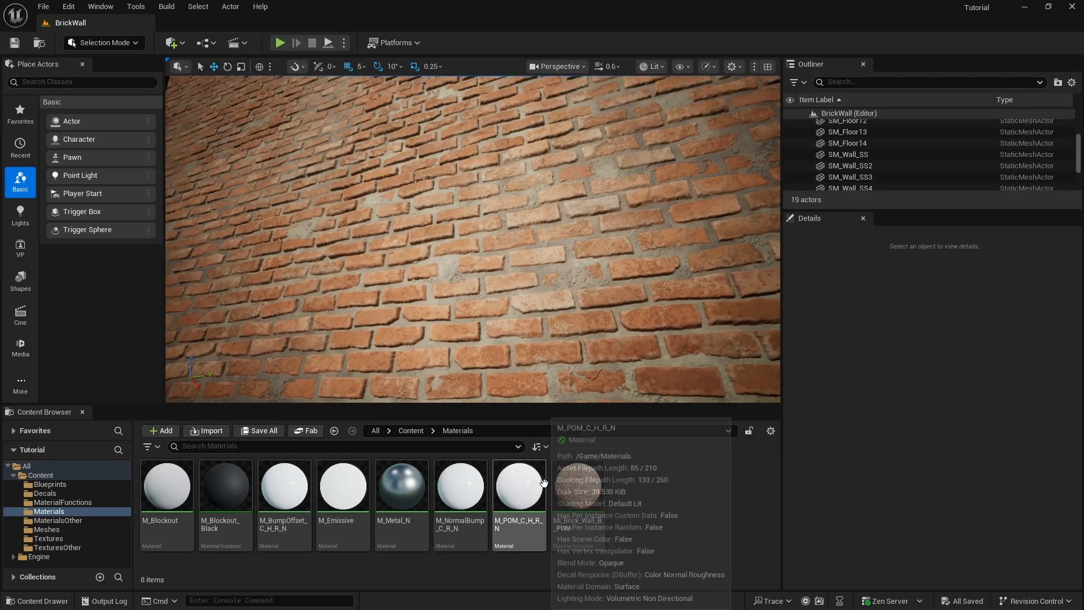
Set the Height Ratio of the MI_Brick_Wall_B_POM material instance to 0.013, then save and close it
double_click(578, 487)
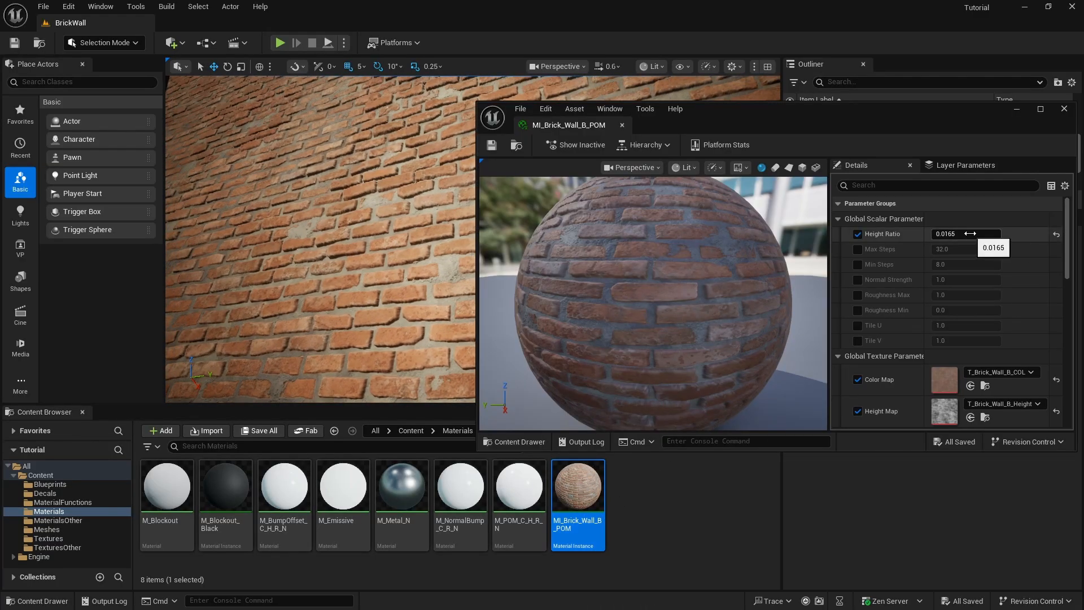
click(970, 233)
text(0.0)
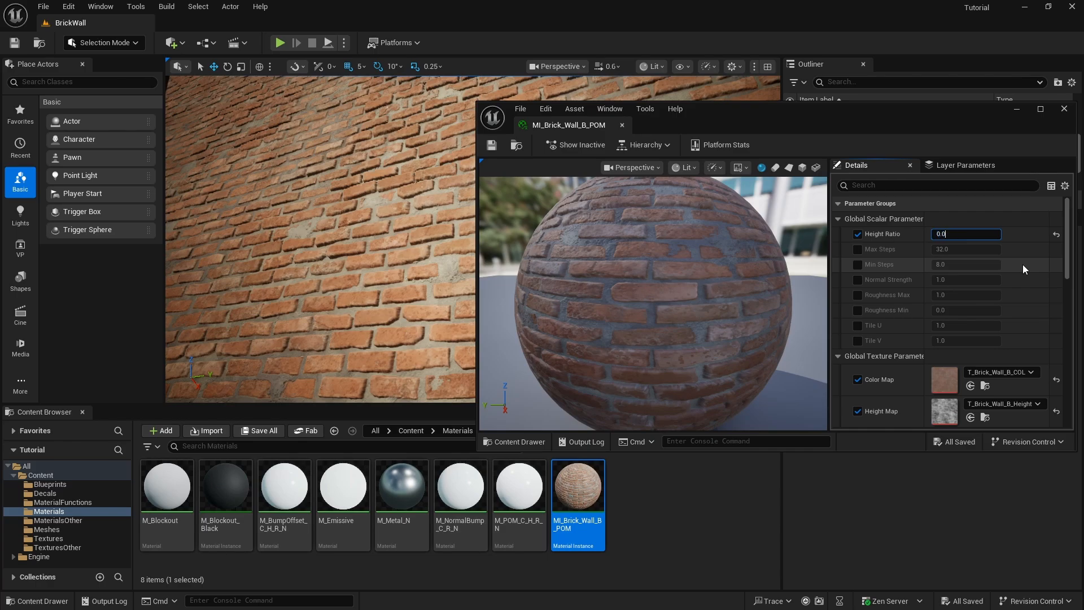
text(13)
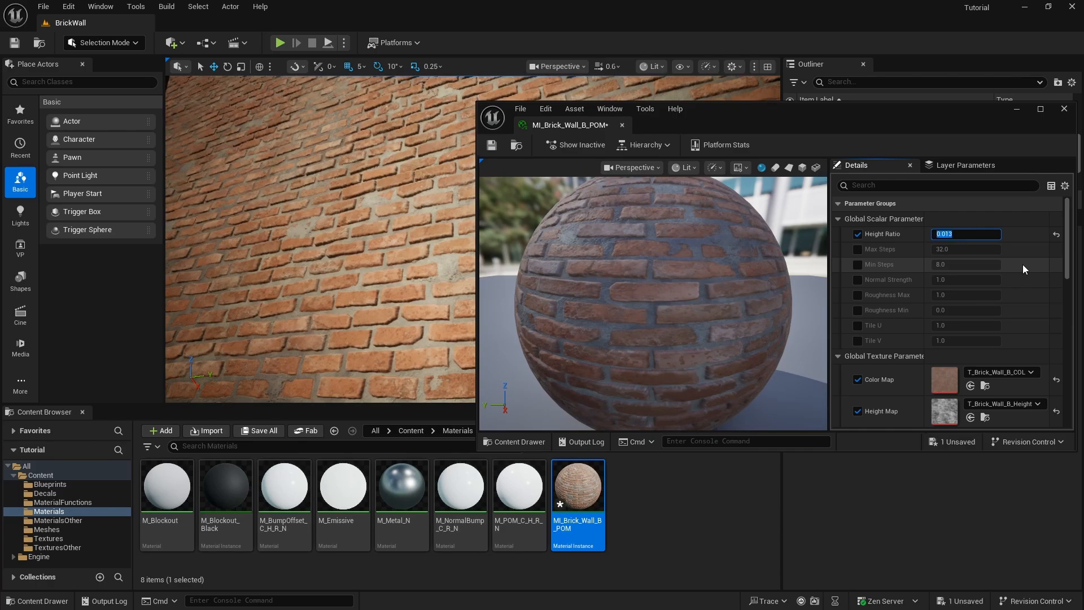
key(ctrl+s)
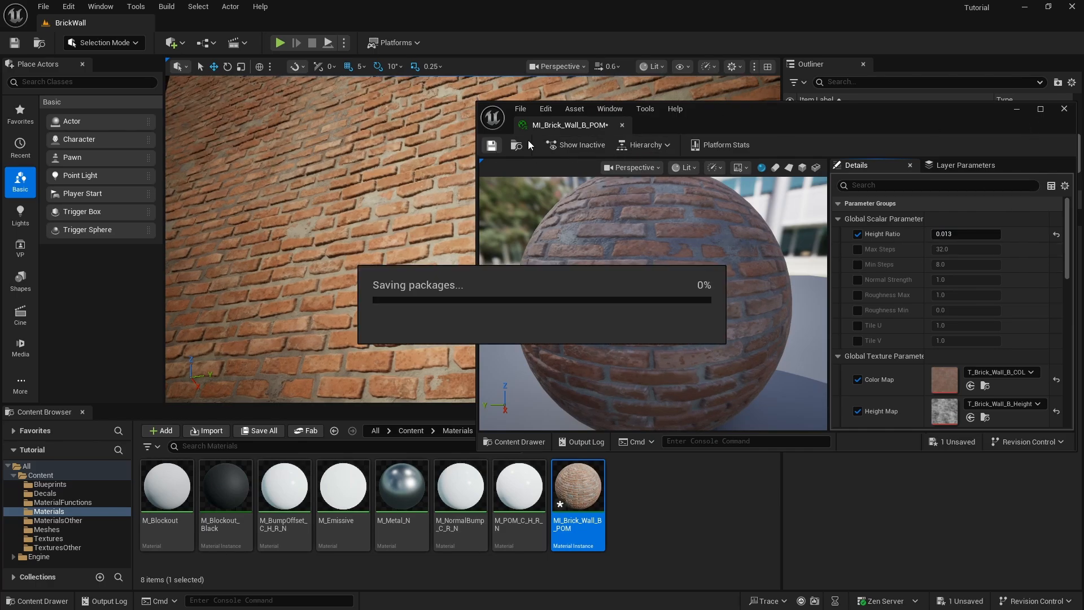
click(1065, 108)
right_drag(542, 221, 509, 210)
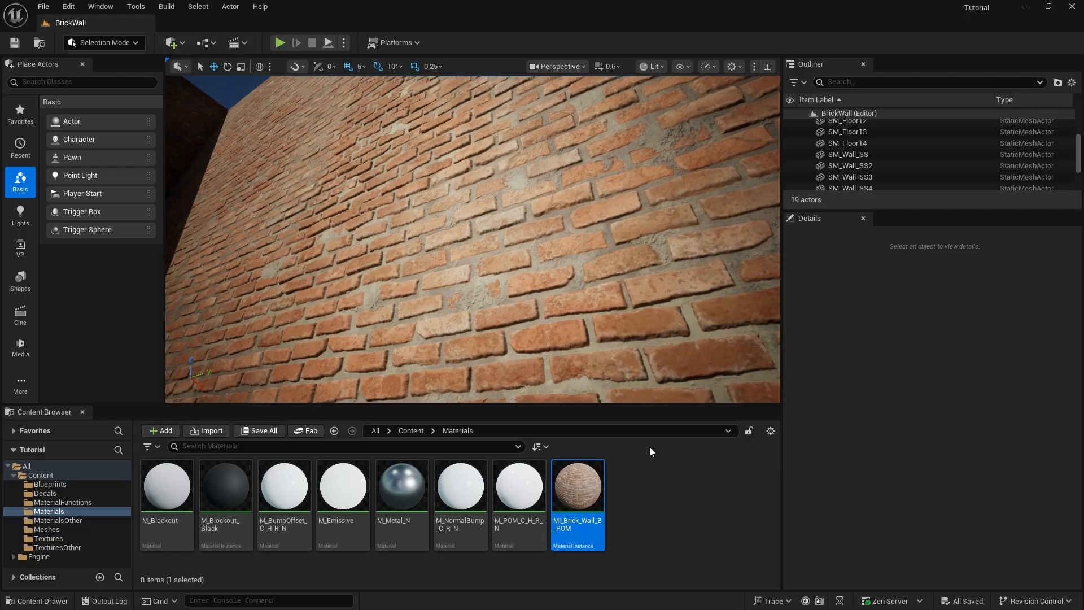
Open the M_POM_C_H_R_N material and show its graph in a maximized window
click(527, 481)
double_click(526, 482)
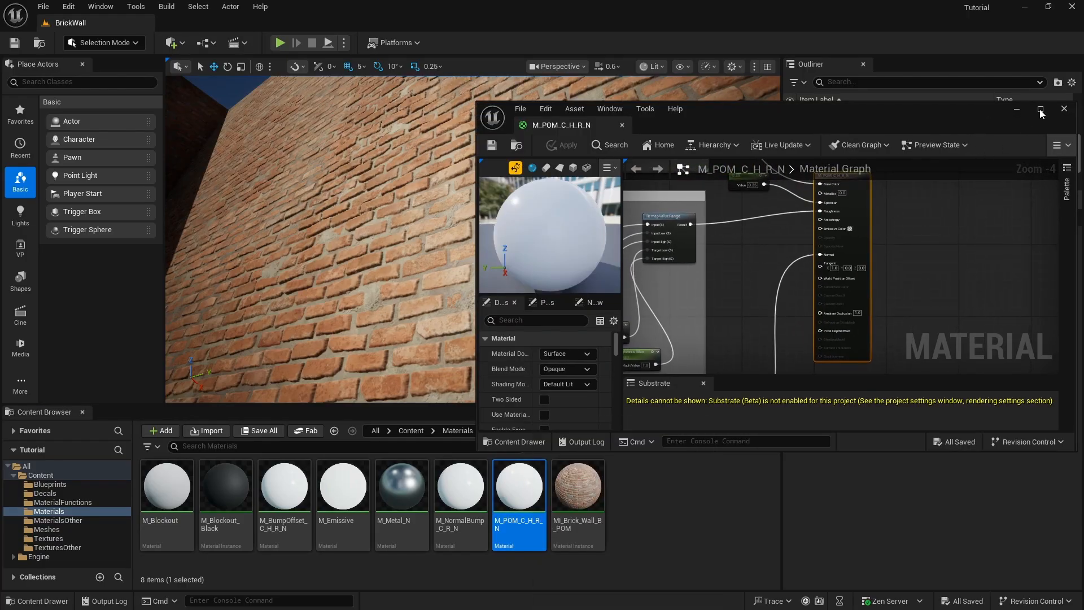
click(1042, 112)
scroll(711, 256, down, 2)
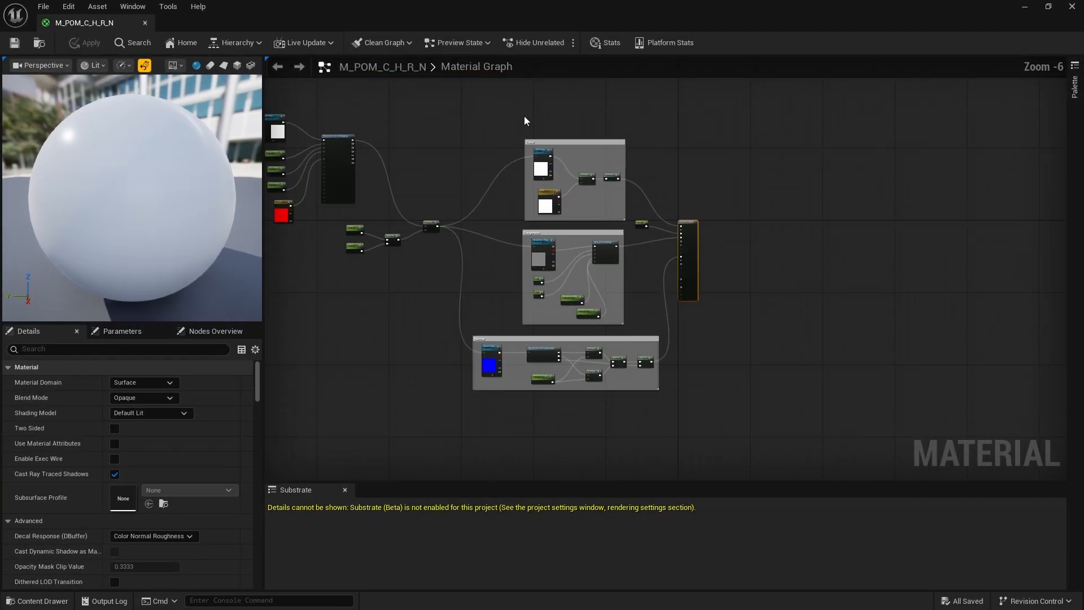
scroll(525, 117, up, 2)
click(1049, 7)
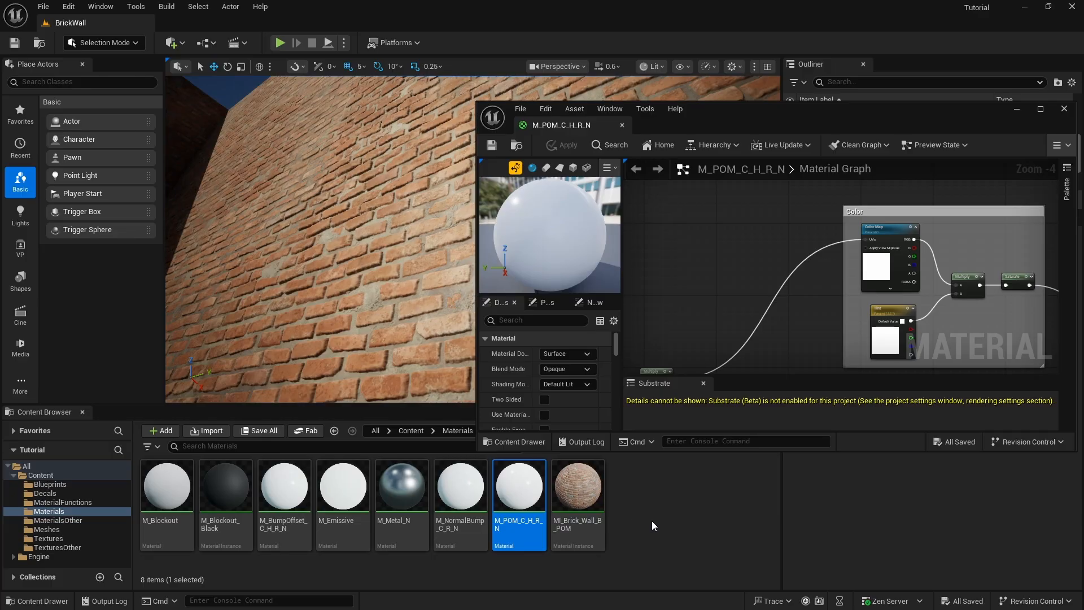
mouse_move(537, 526)
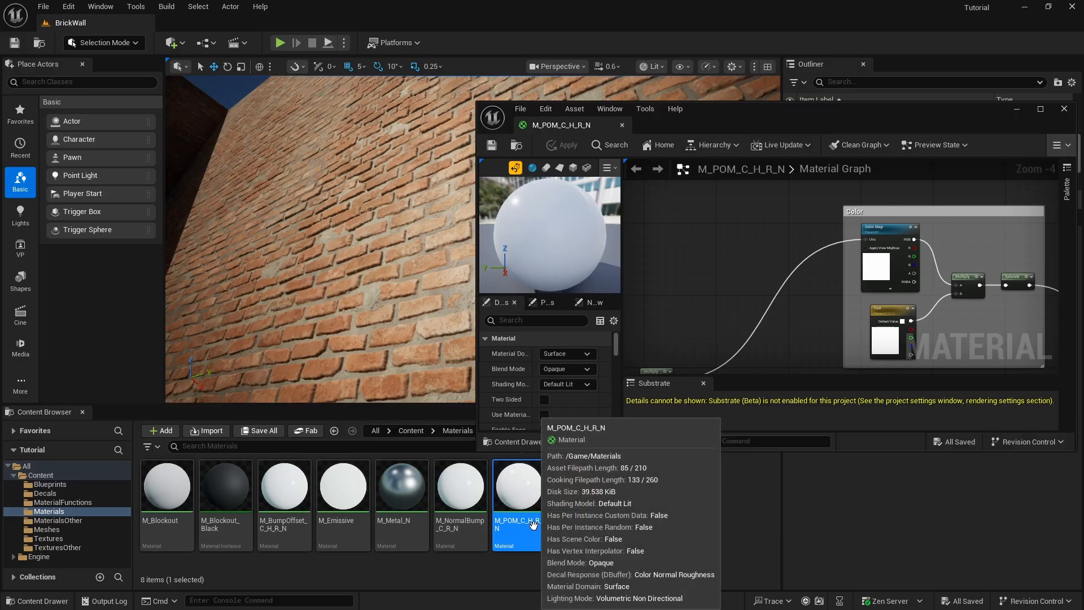
click(673, 483)
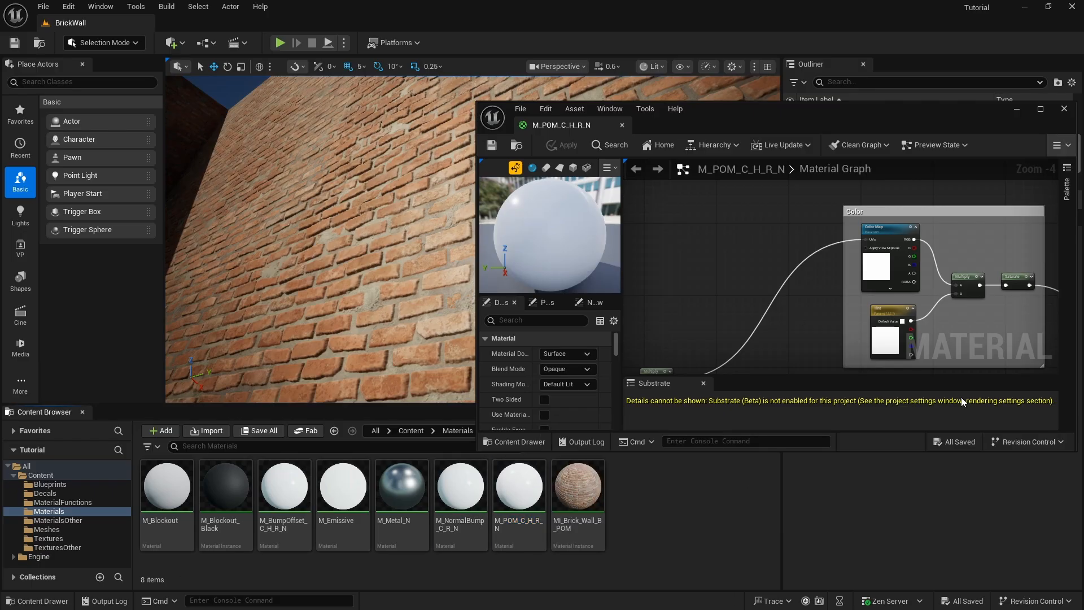
click(1041, 109)
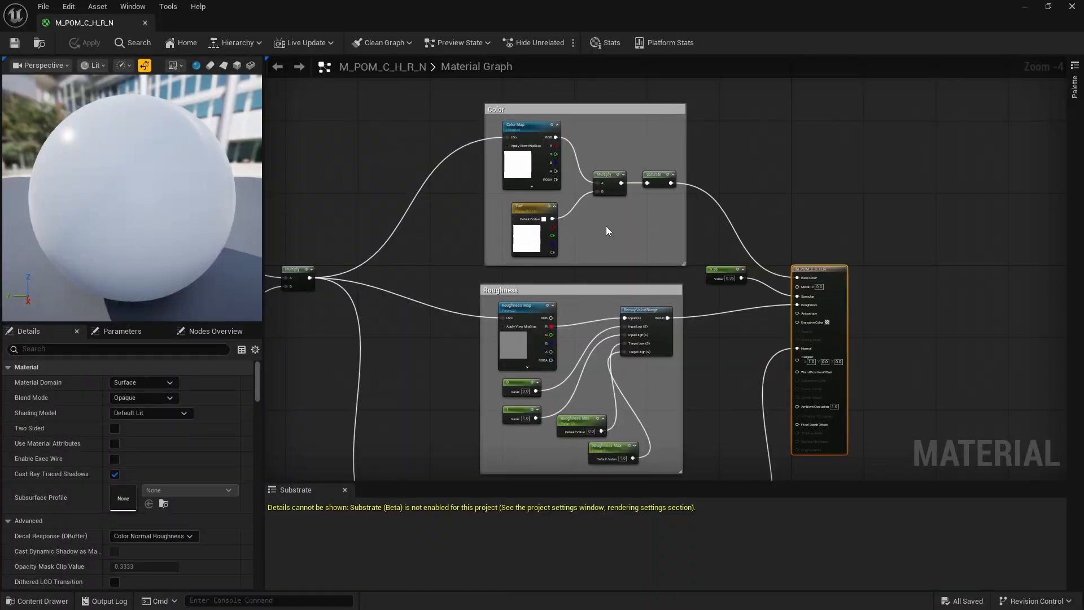
Examine the Color group and the 0.35 specular constant feeding the M_POM_C_H_R_N output
scroll(560, 117, up, 2)
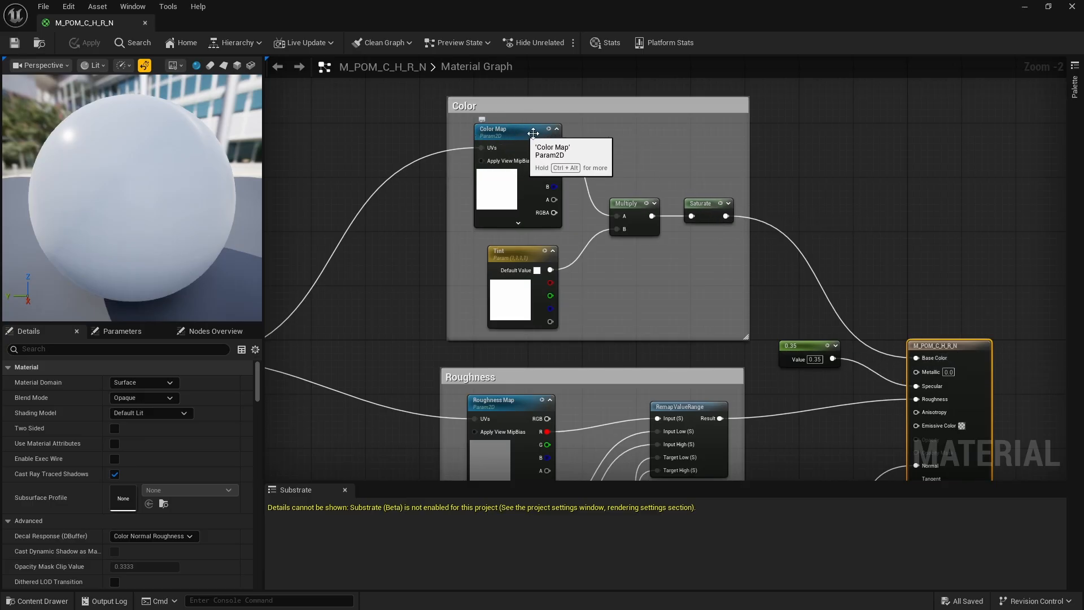
scroll(759, 277, down, 2)
scroll(742, 297, up, 5)
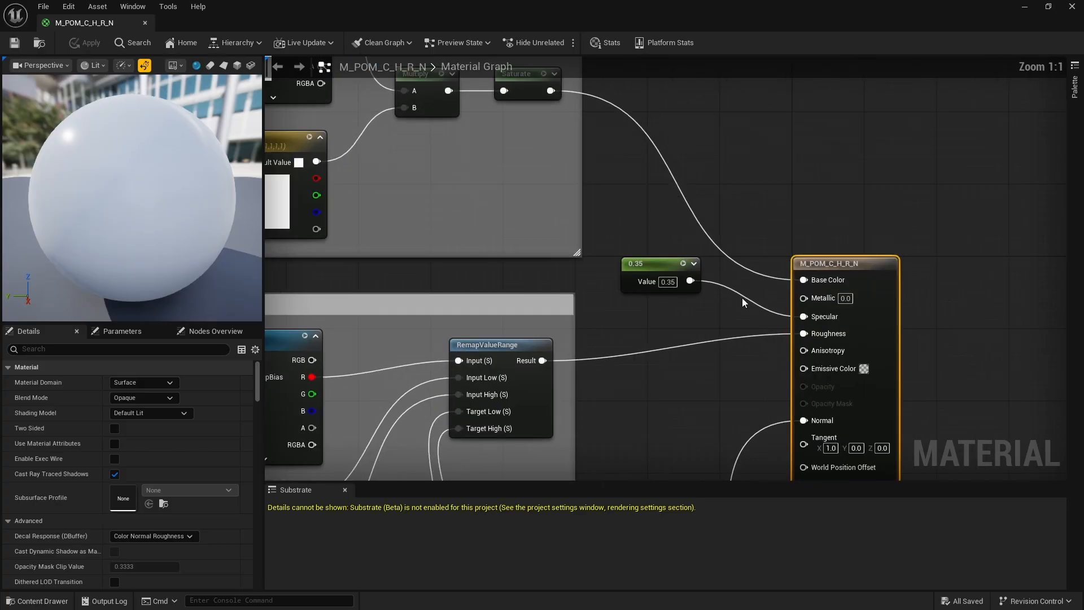
scroll(679, 289, down, 3)
scroll(691, 246, up, 2)
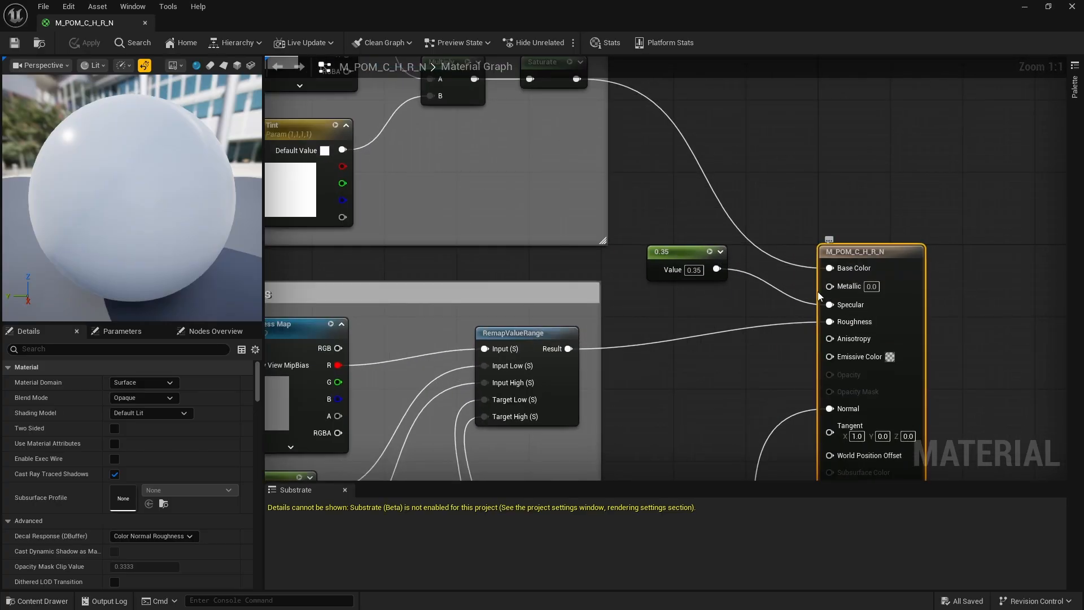
scroll(785, 270, down, 2)
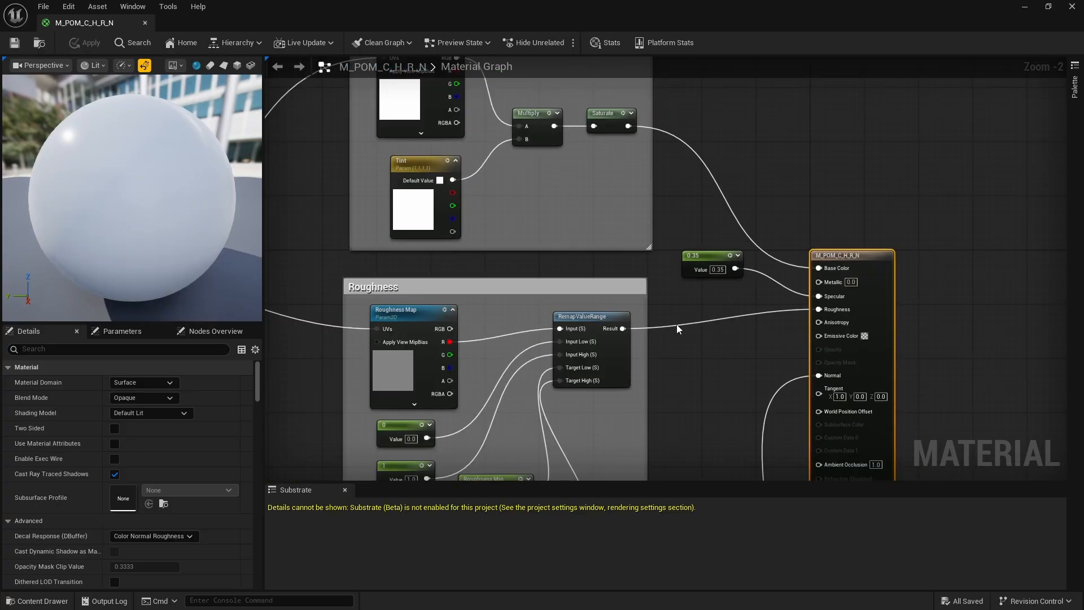
Examine the Roughness group, including how Roughness Min and Roughness Max feed the RemapValueRange node
scroll(675, 275, down, 3)
scroll(683, 320, up, 2)
scroll(680, 269, up, 2)
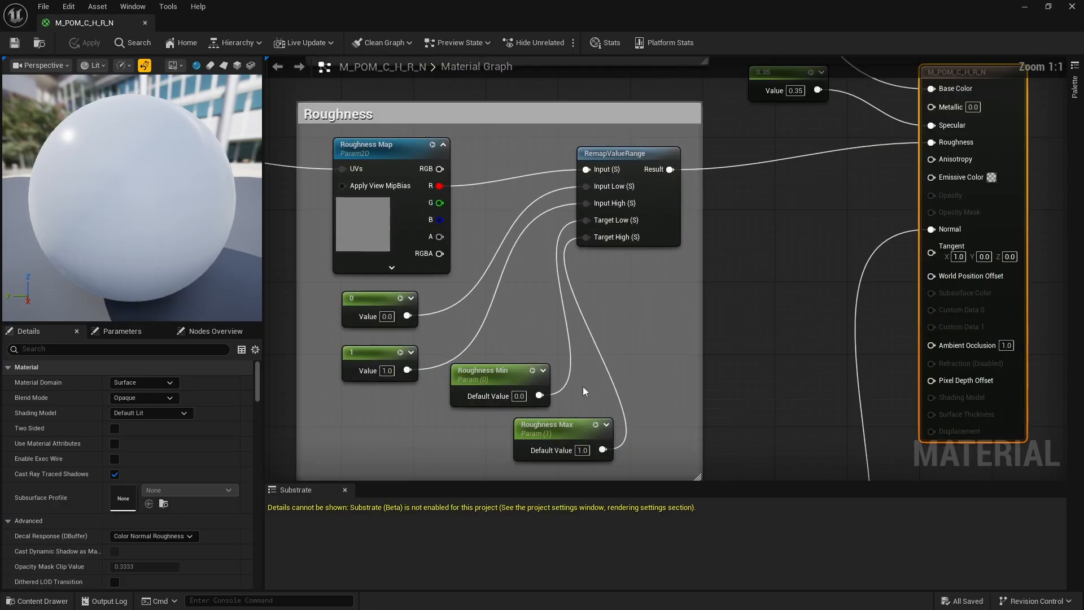
scroll(583, 386, down, 2)
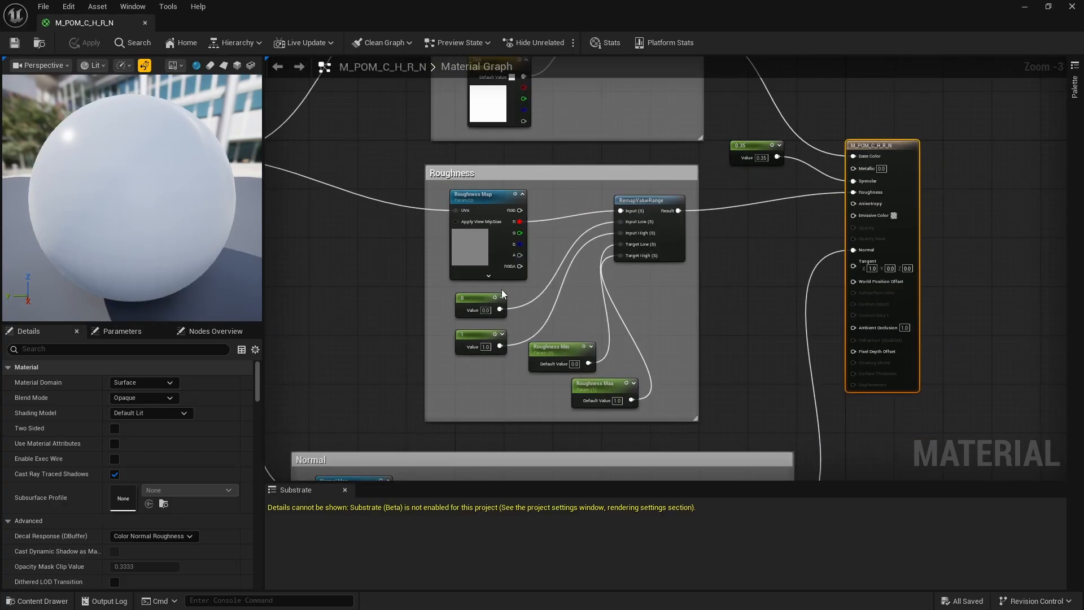
scroll(599, 251, up, 1)
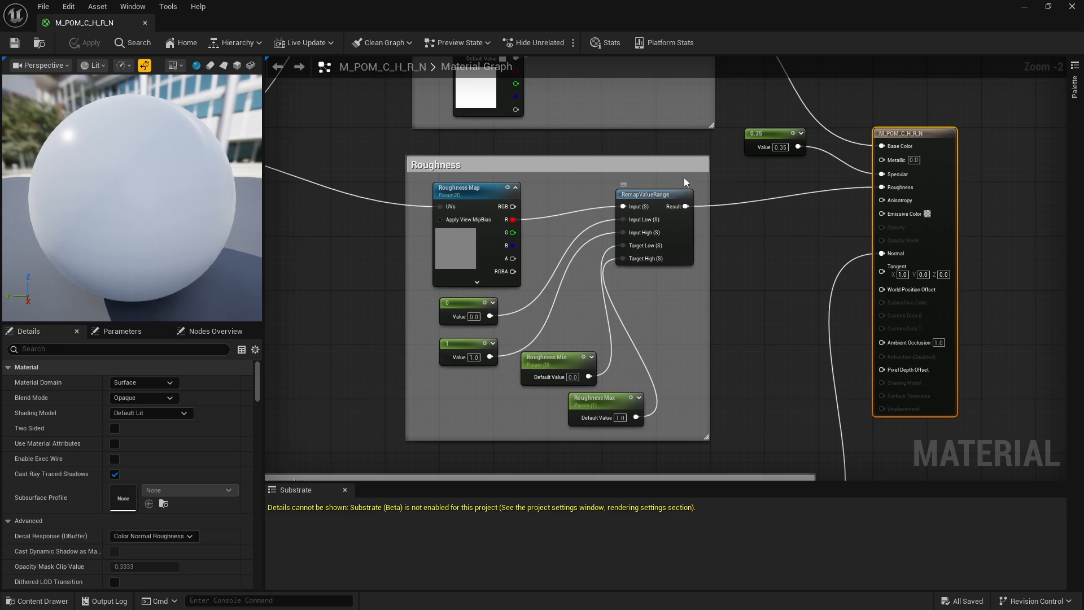
right_drag(639, 361, 653, 301)
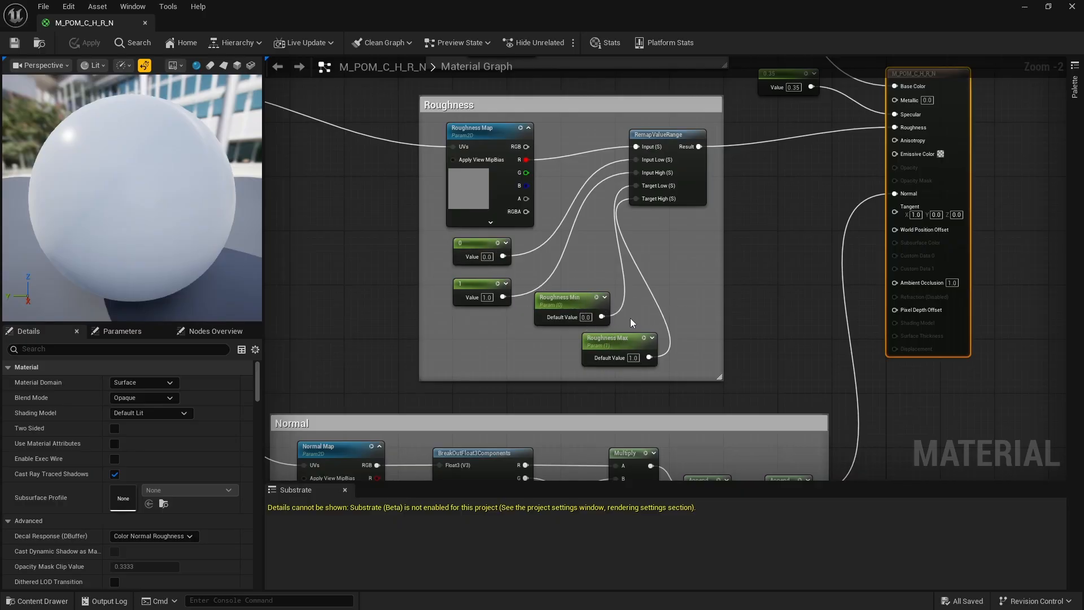
Place a trial Constant node beside the Roughness group and delete it again
click(785, 273)
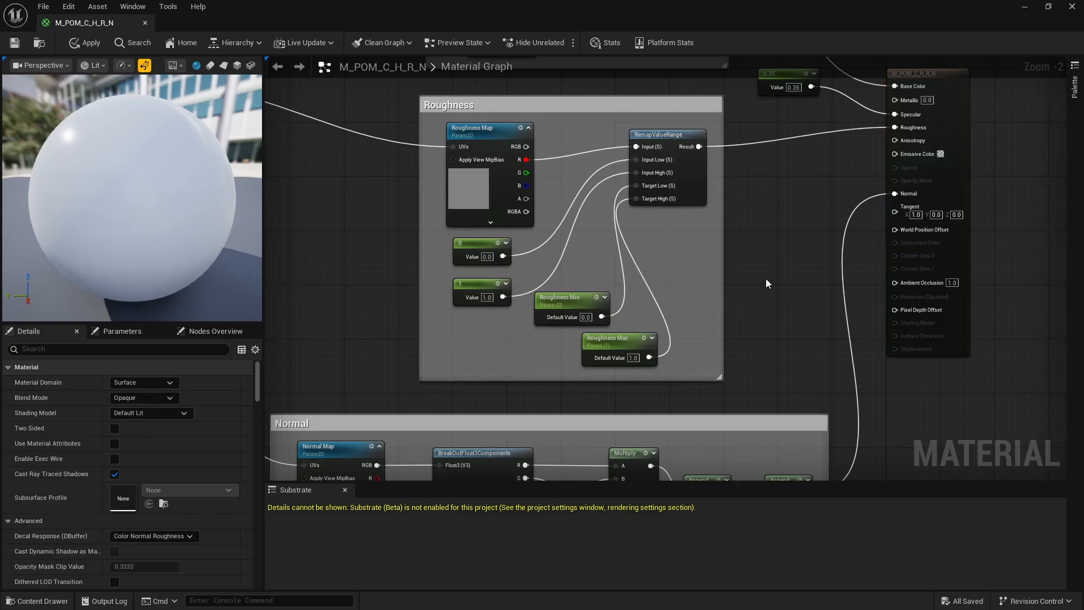
click(766, 279)
drag(792, 284, 764, 286)
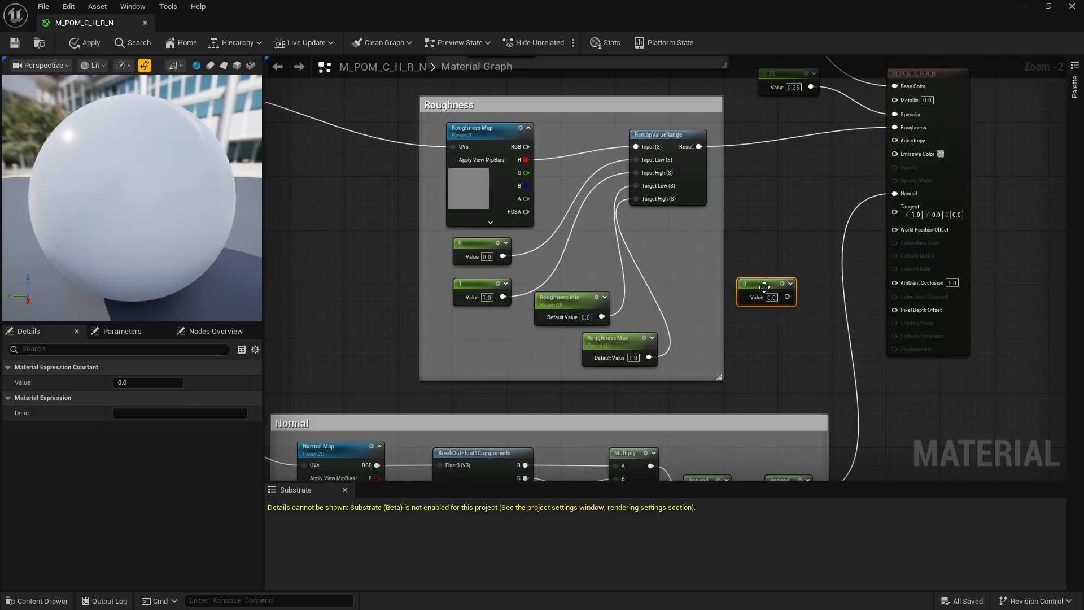
right_click(765, 288)
click(798, 223)
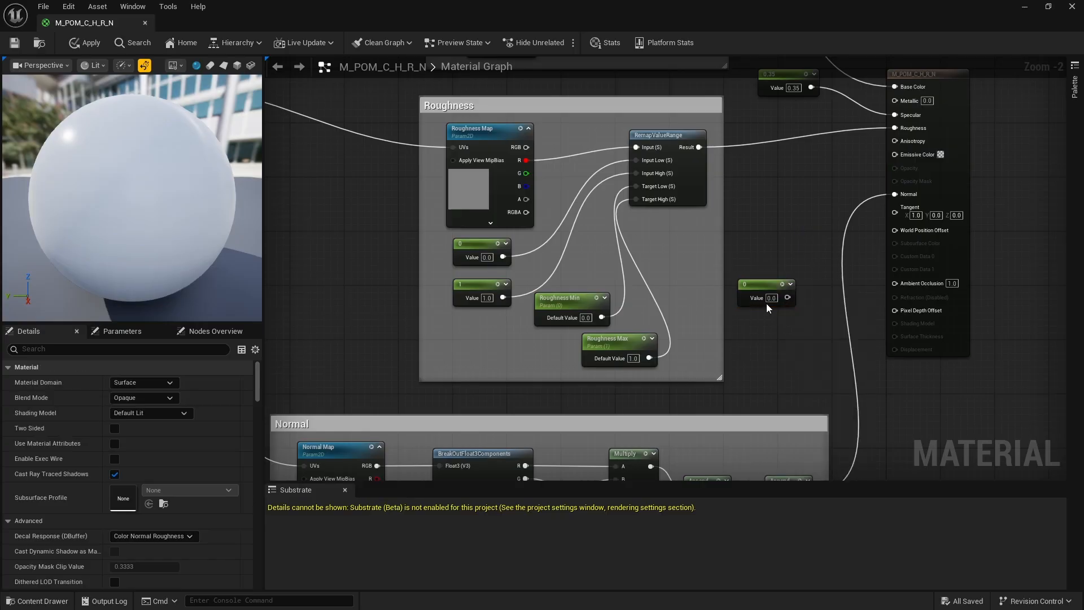
click(767, 299)
key(Delete)
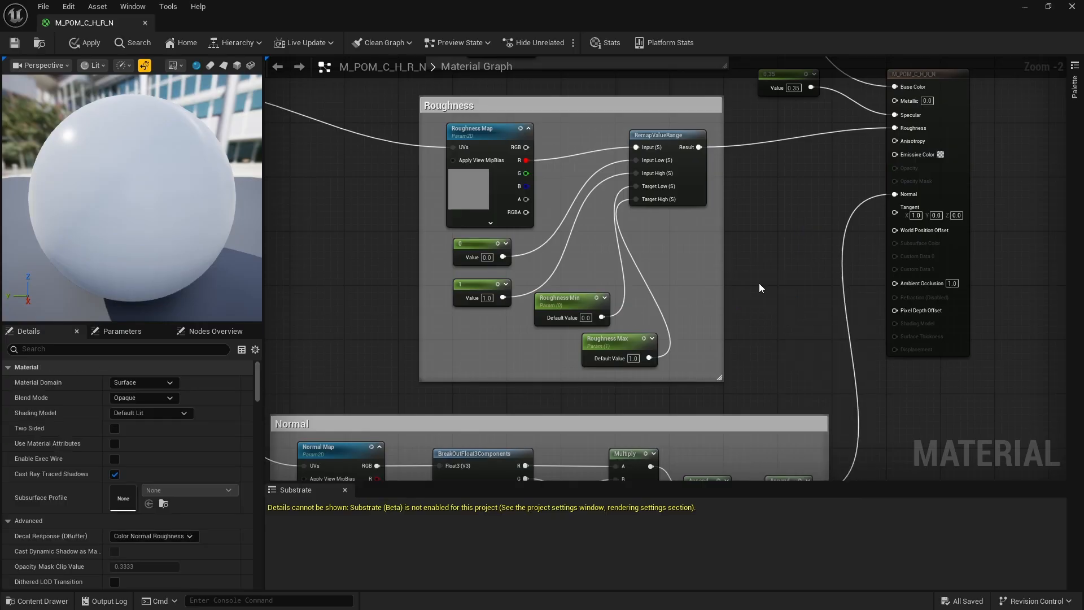
right_click(785, 229)
click(755, 232)
Examine the Normal group, including how Normal Strength feeds the two Multiply nodes
scroll(779, 186, down, 4)
scroll(756, 249, up, 4)
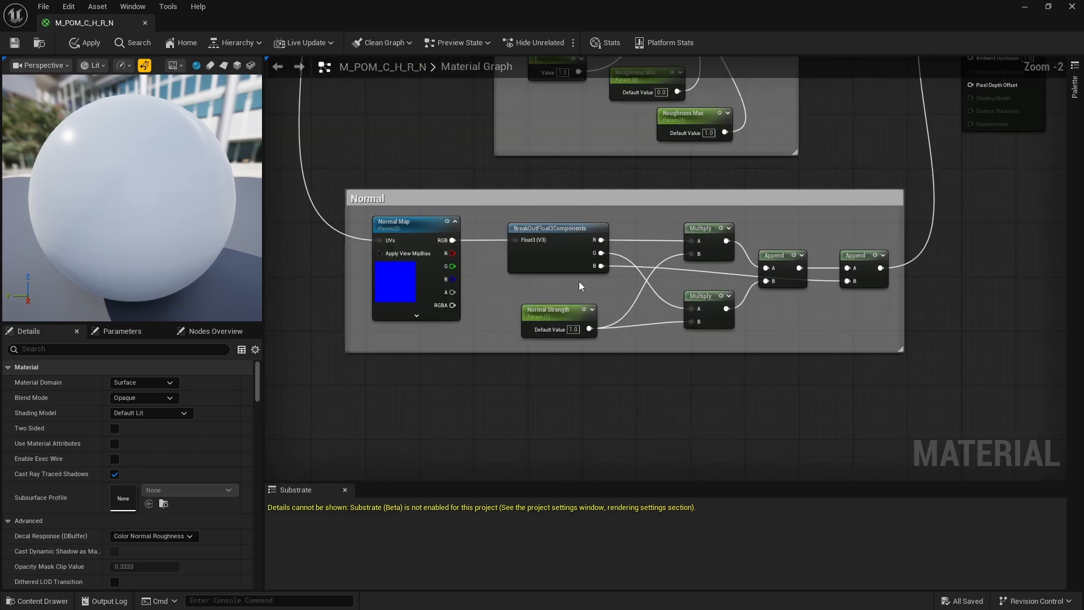
scroll(544, 296, up, 1)
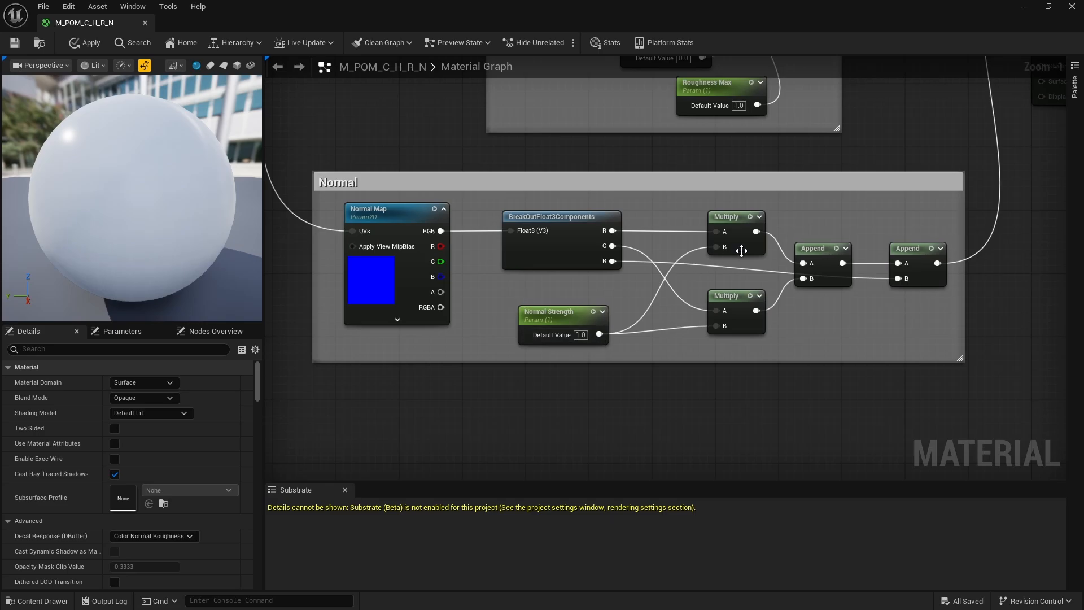
Trace the Normal group's final Append output to the Normal input of the M_POM_C_H_R_N material output
scroll(591, 259, down, 3)
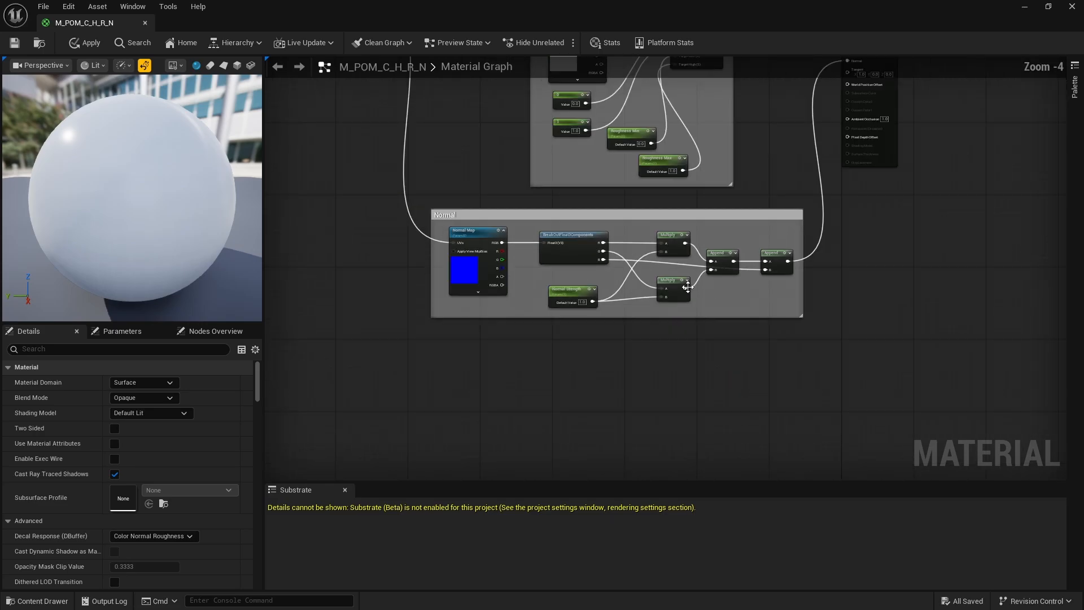
scroll(701, 286, up, 3)
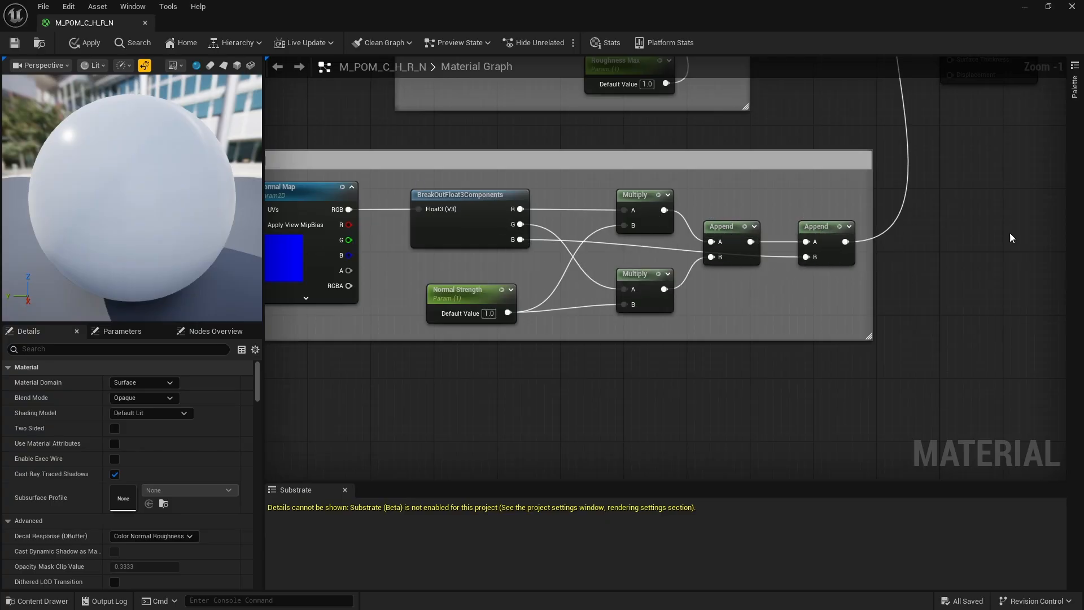
scroll(832, 234, down, 3)
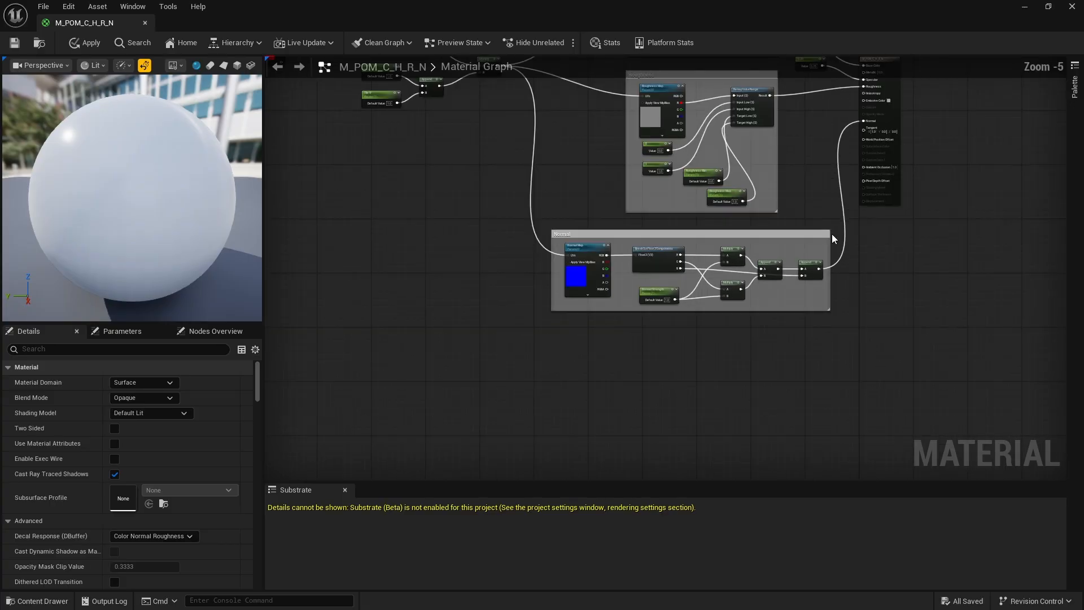
scroll(874, 103, up, 3)
scroll(873, 104, up, 1)
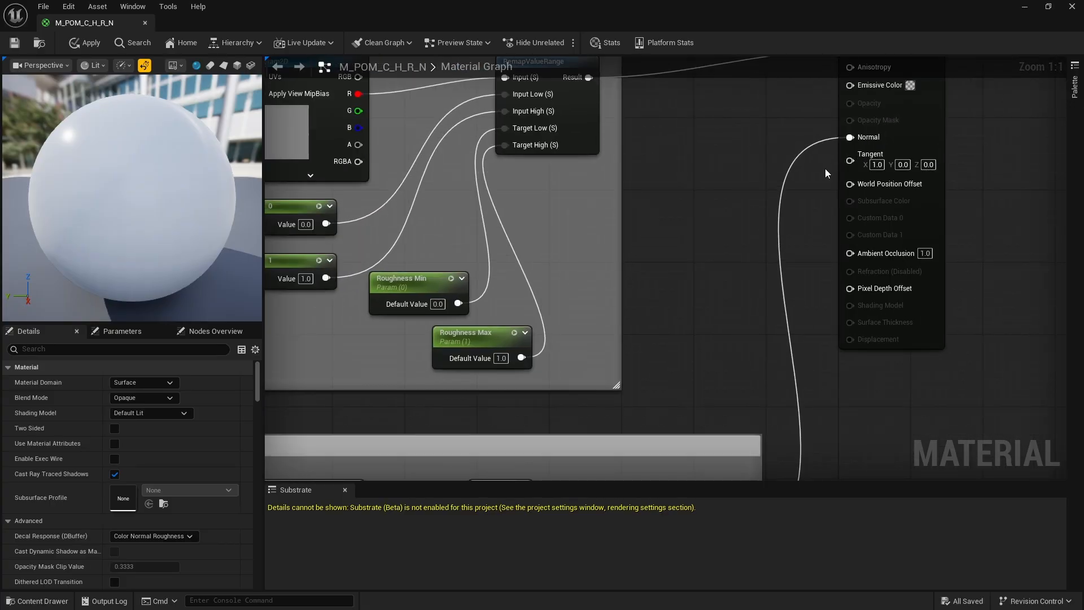
scroll(825, 169, down, 4)
scroll(561, 402, up, 4)
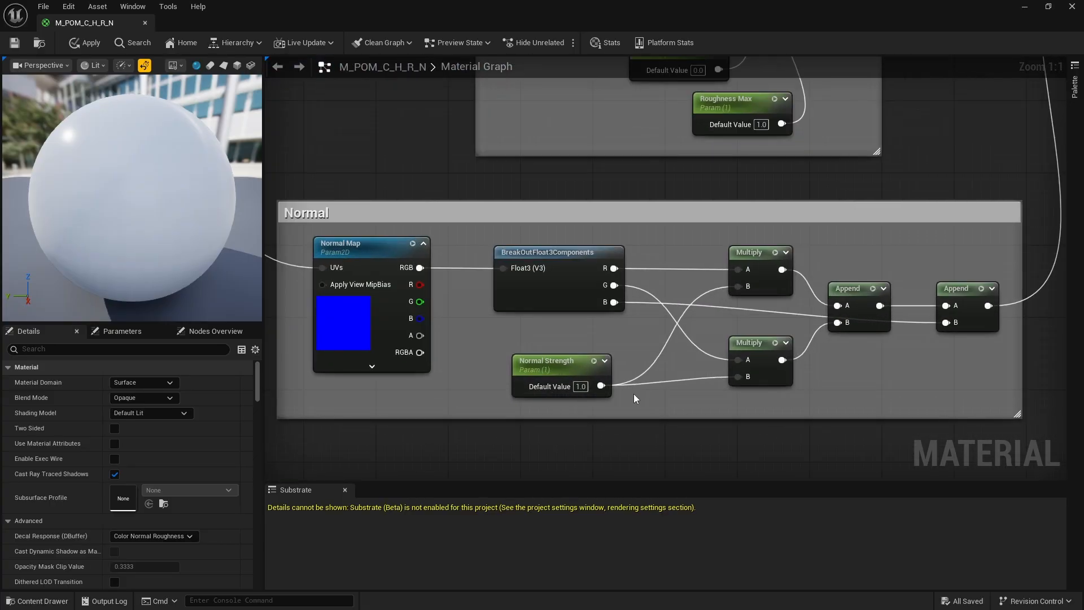
Add a trial Texture Object node above ParallaxOcclusionMapping, check its node actions and delete it again
scroll(673, 312, down, 9)
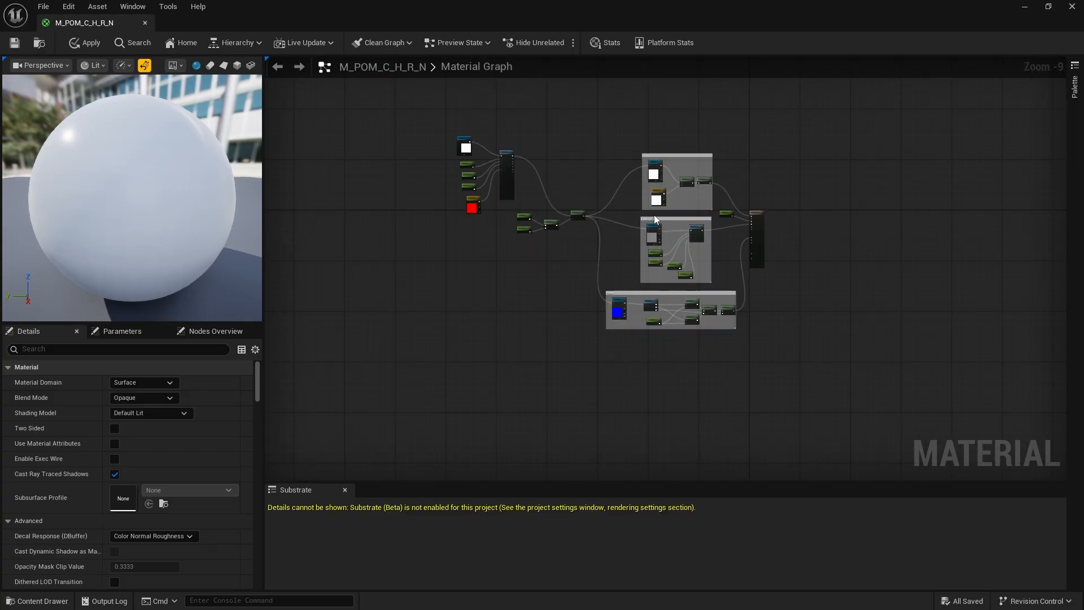
scroll(474, 163, up, 9)
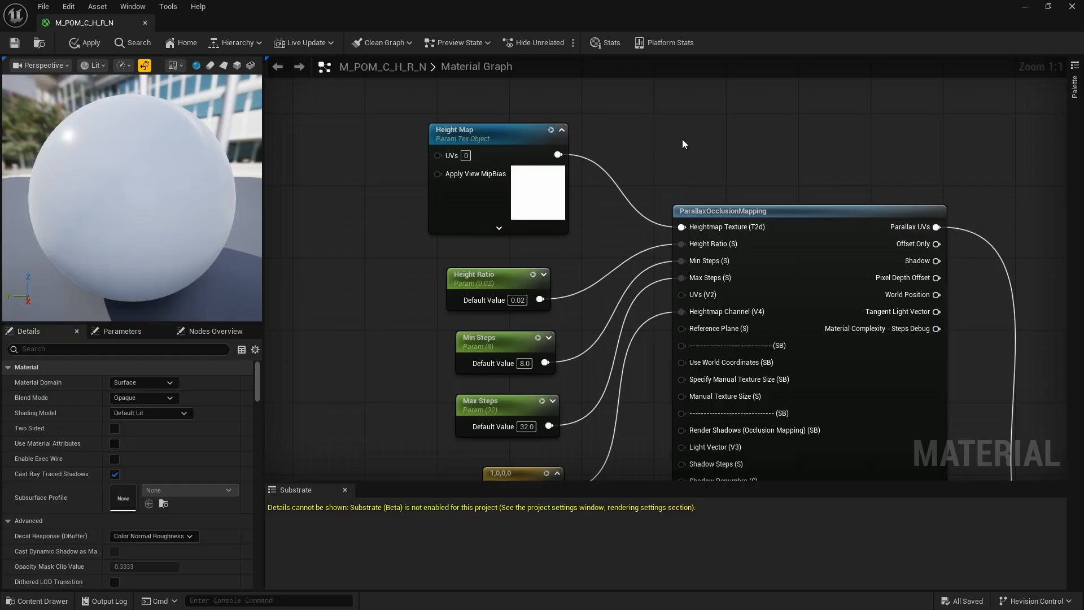
right_click(697, 121)
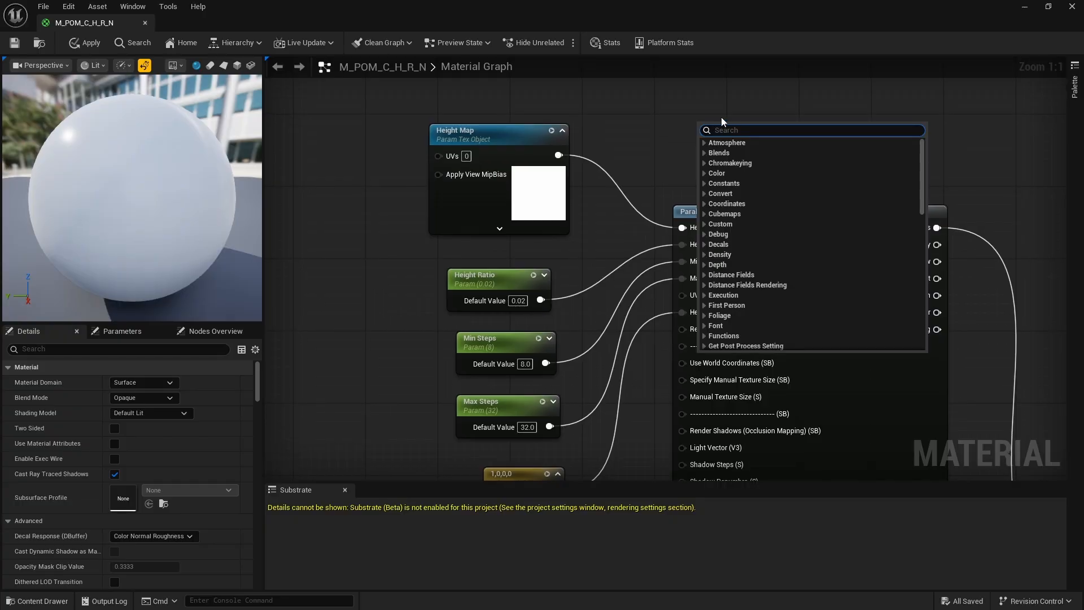
text(tex)
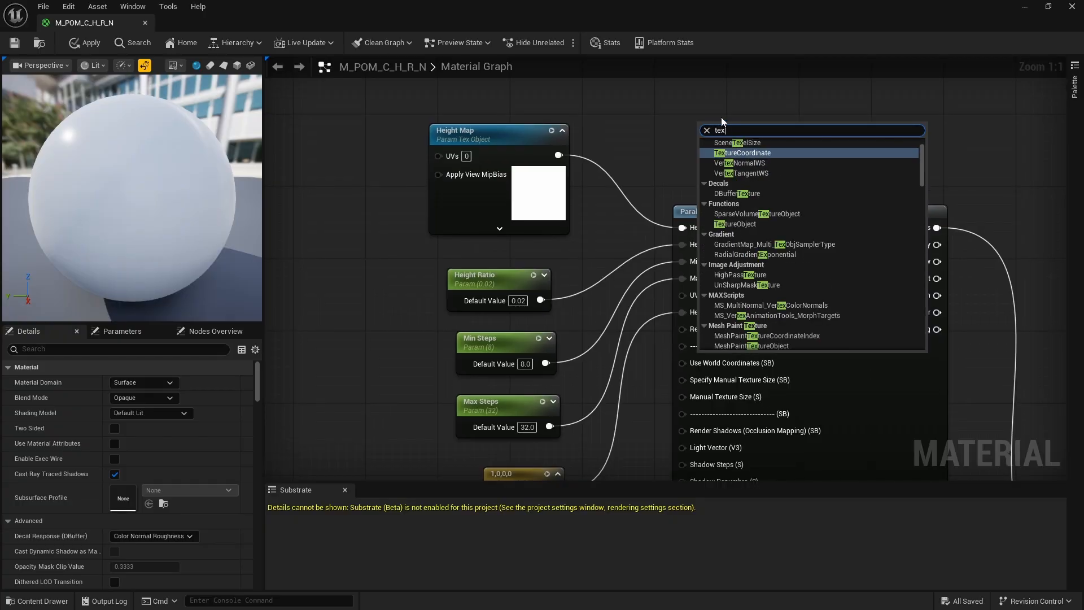
text(ture)
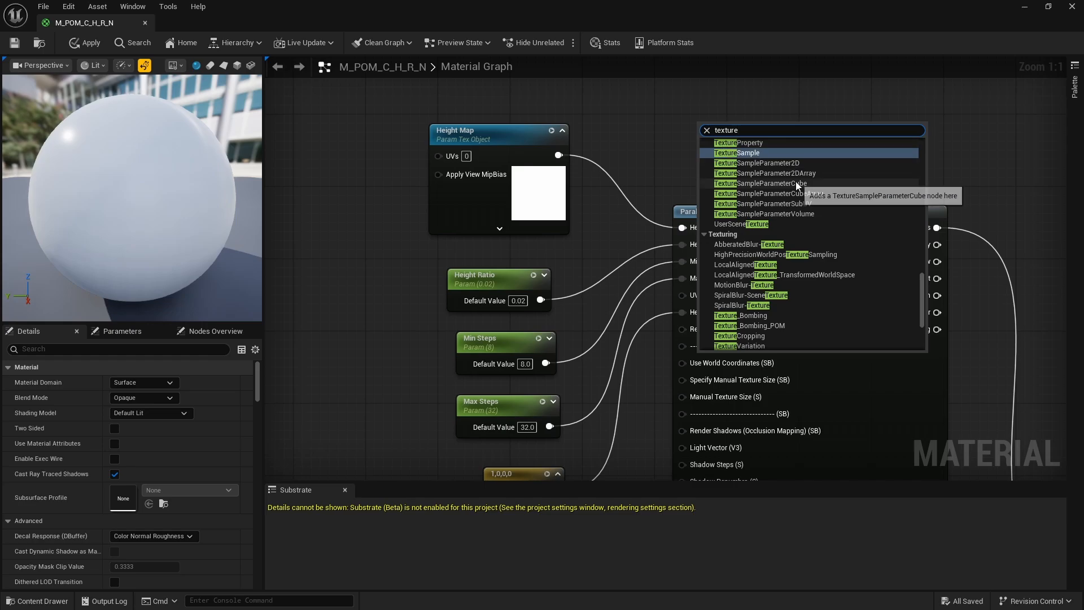
text(o)
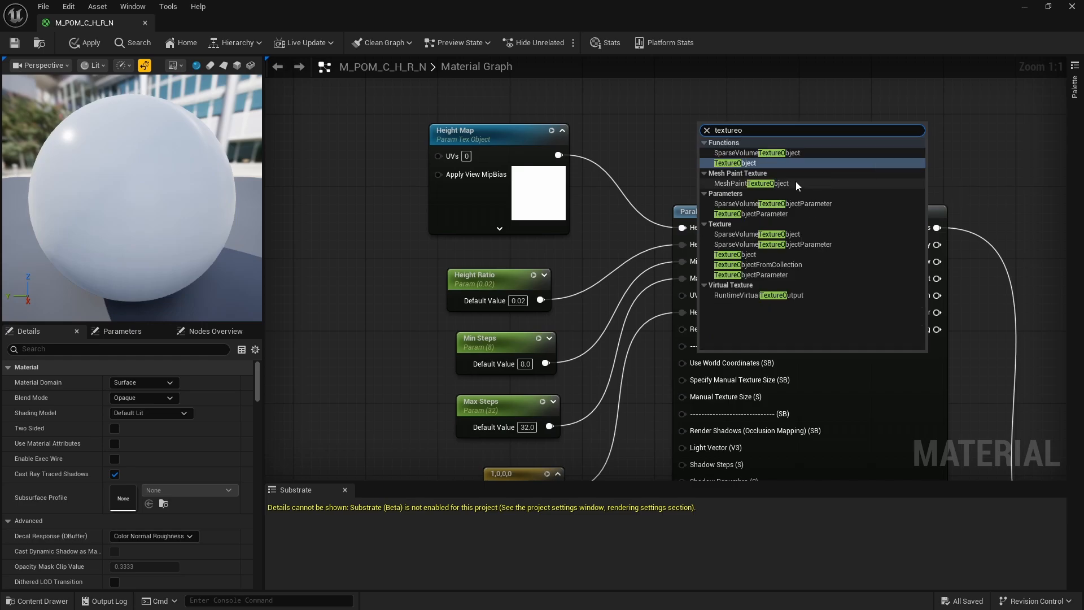
click(744, 164)
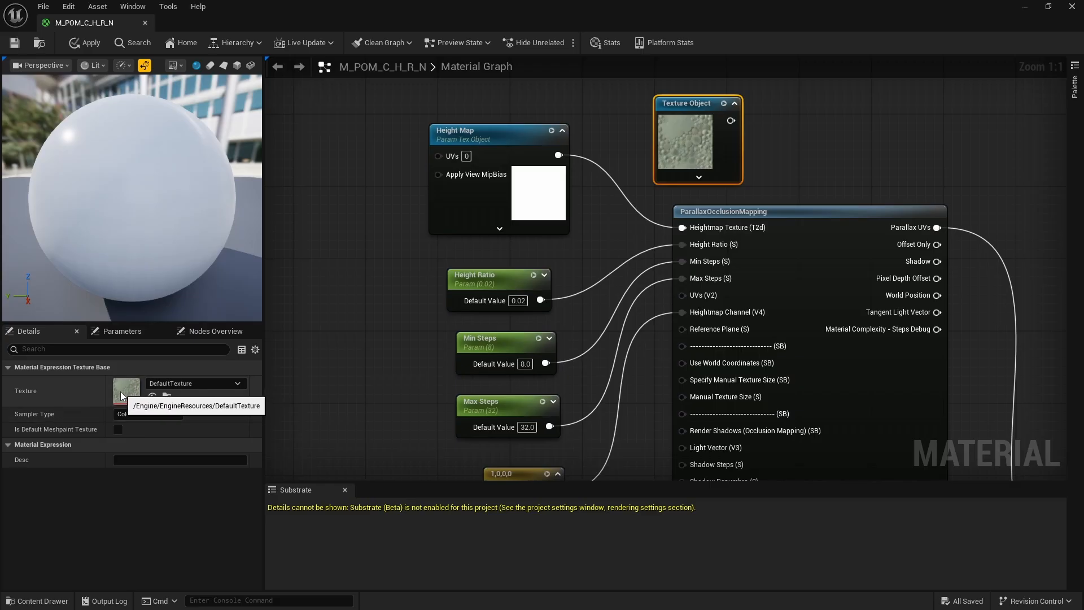
right_click(698, 105)
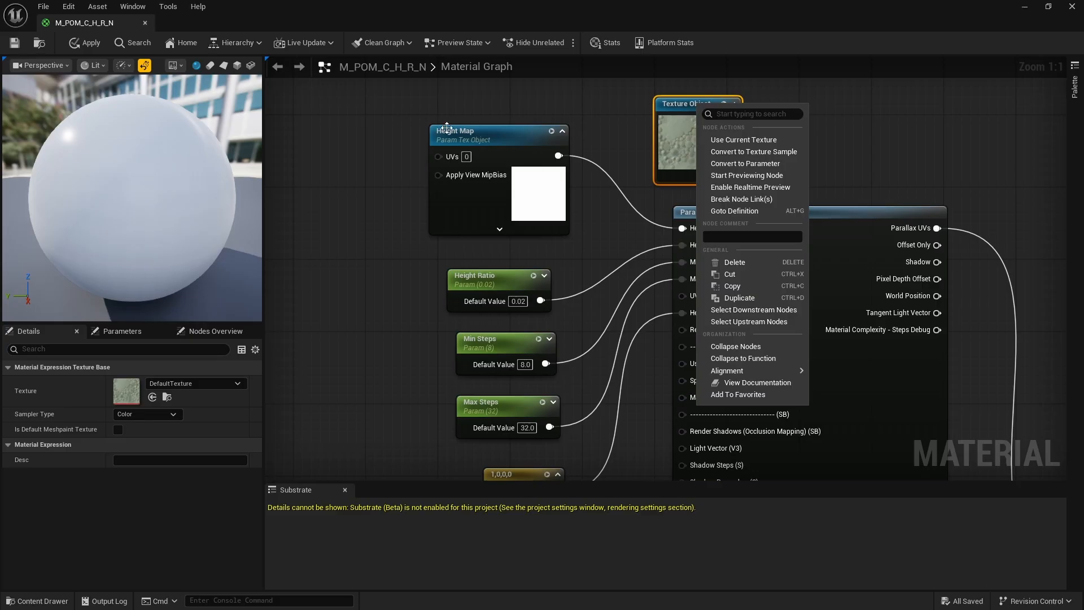
click(919, 116)
click(692, 104)
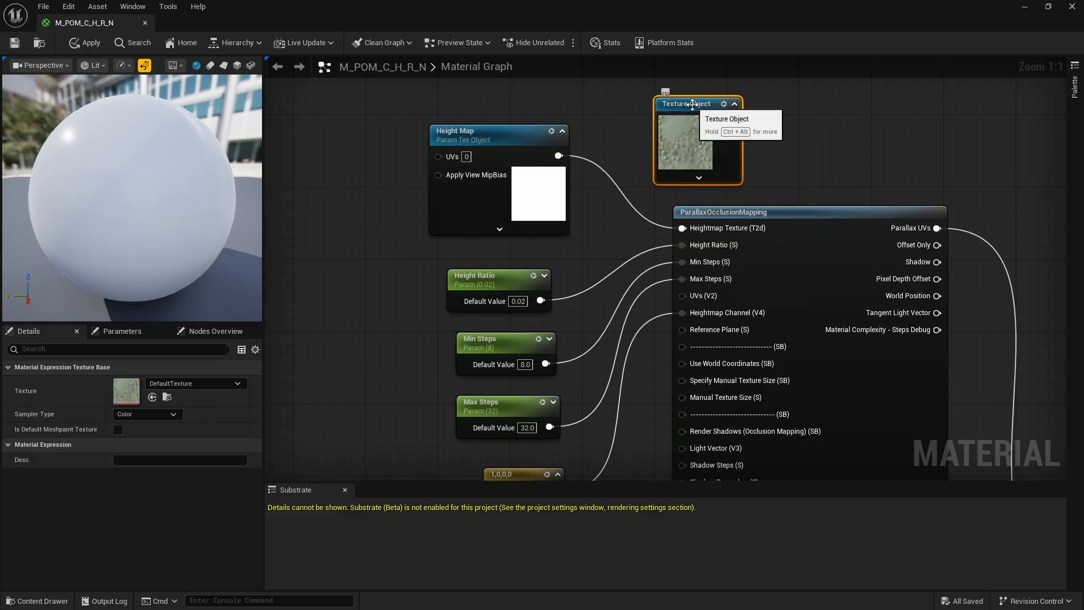
key(Delete)
Examine how Height Map, Height Ratio, Min Steps and Max Steps feed the ParallaxOcclusionMapping node
right_drag(613, 161, 529, 126)
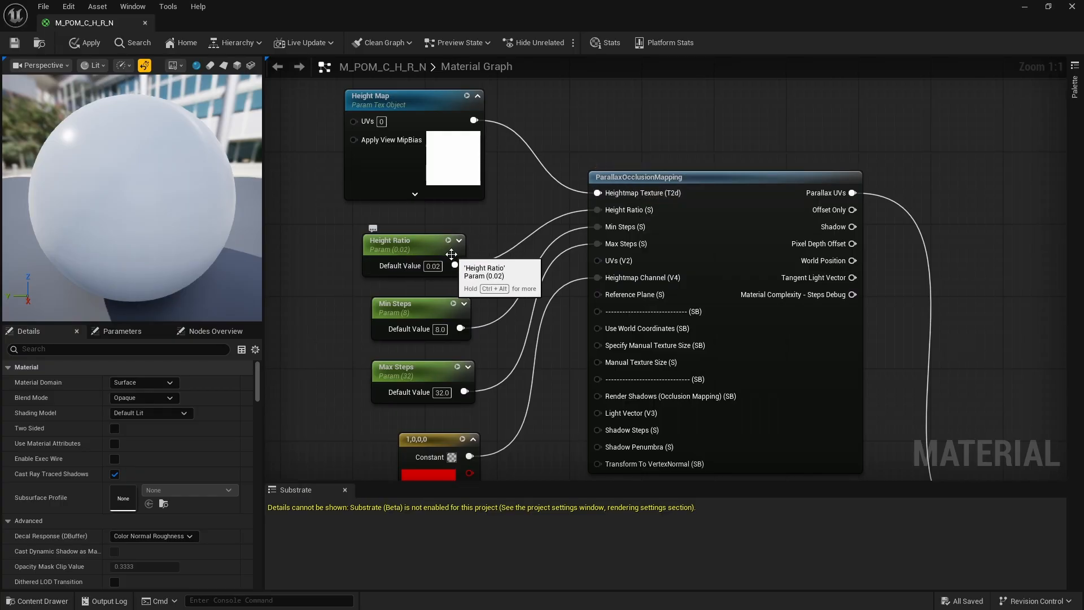
scroll(495, 249, down, 3)
scroll(491, 251, up, 2)
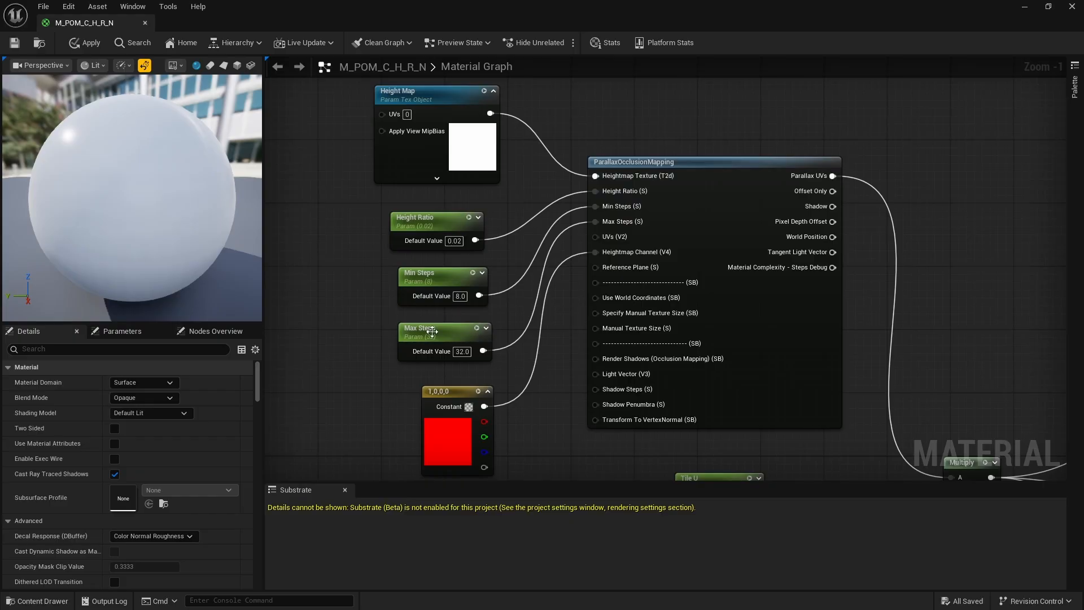
scroll(522, 343, down, 1)
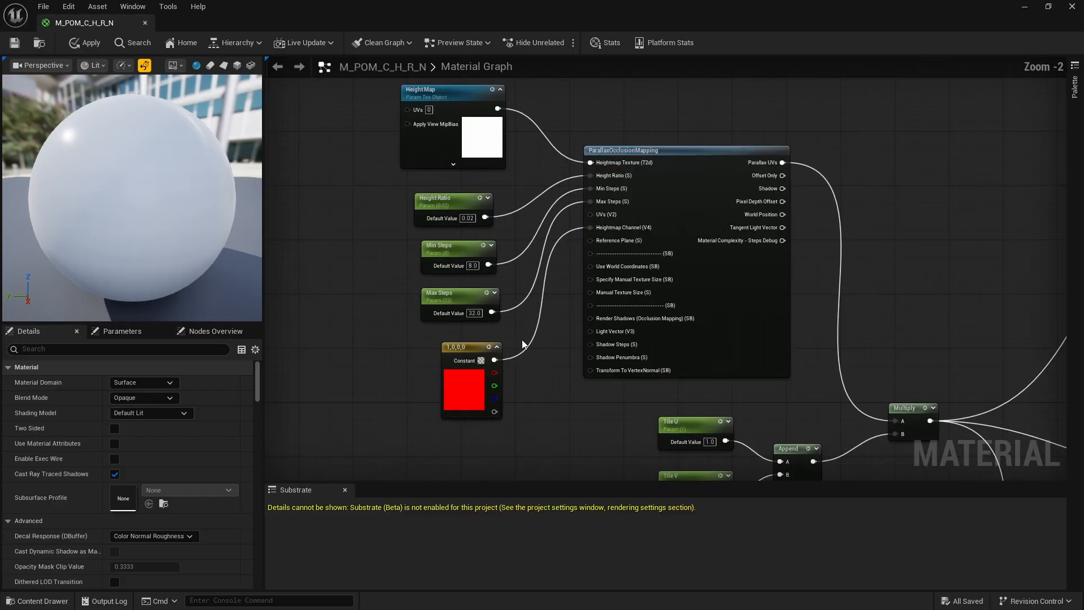
scroll(457, 365, up, 2)
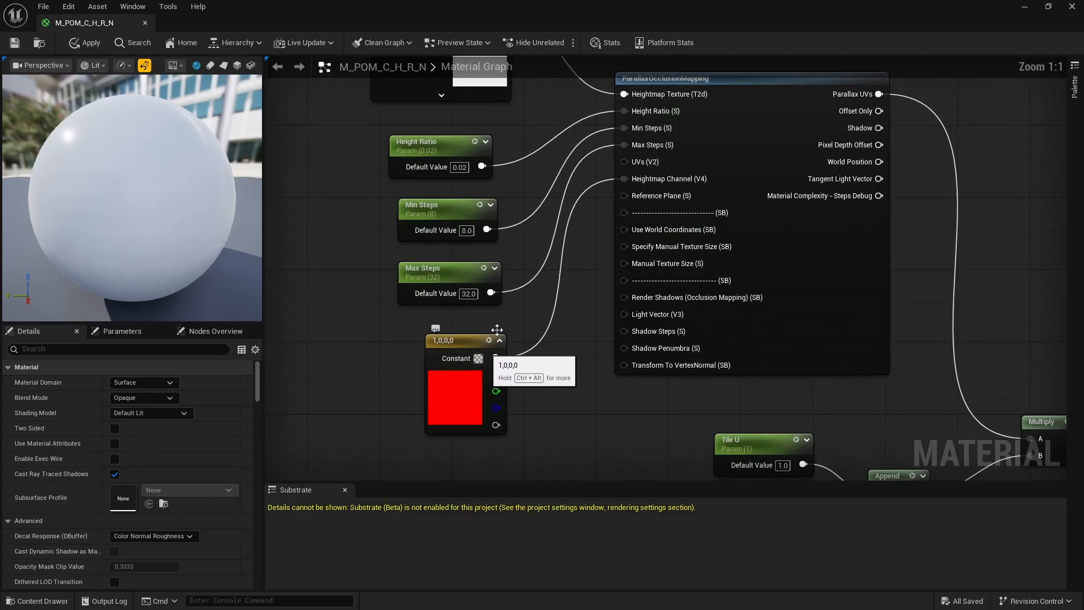
Place a trial four-component constant beside the red 1,0,0,0 constant and delete it again
click(461, 342)
click(381, 335)
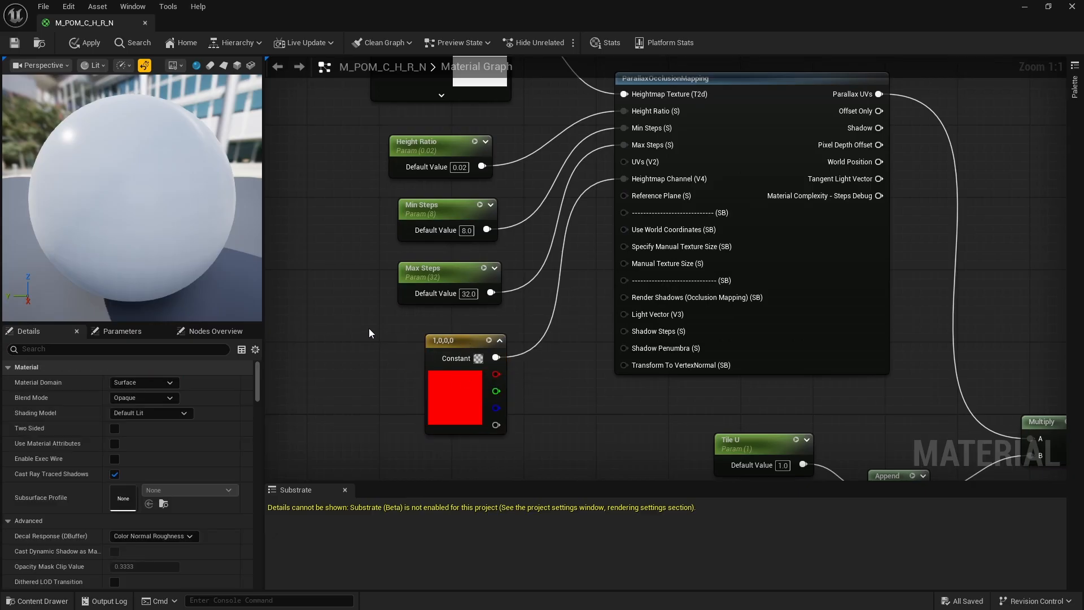
key(4)
click(369, 331)
drag(405, 335, 370, 335)
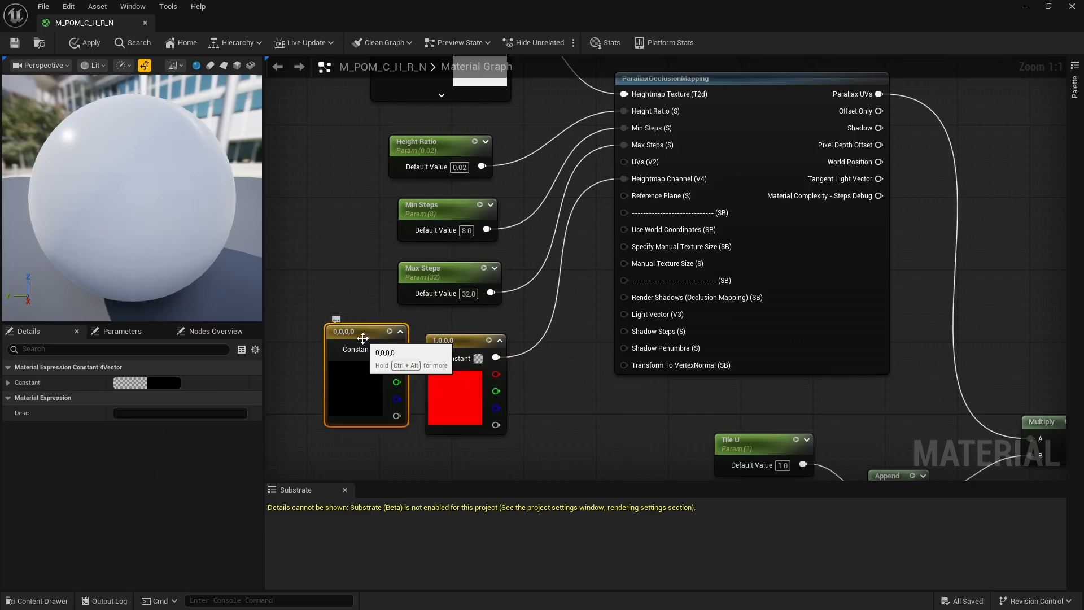
key(Delete)
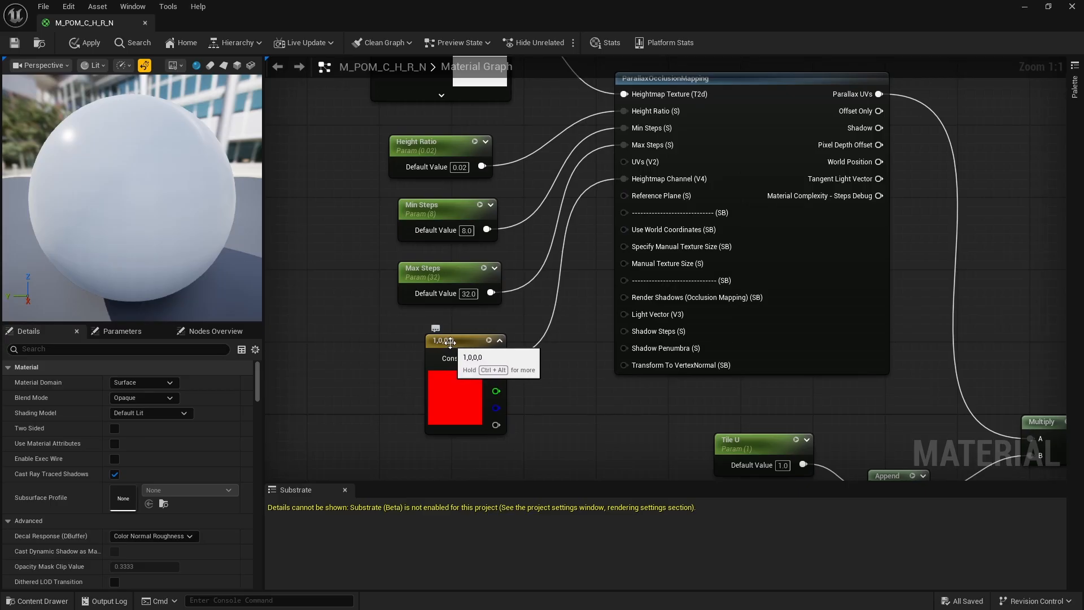
Inspect the color channel values of the 1,0,0,0 constant feeding Heightmap Channel, leaving them as they are
double_click(453, 384)
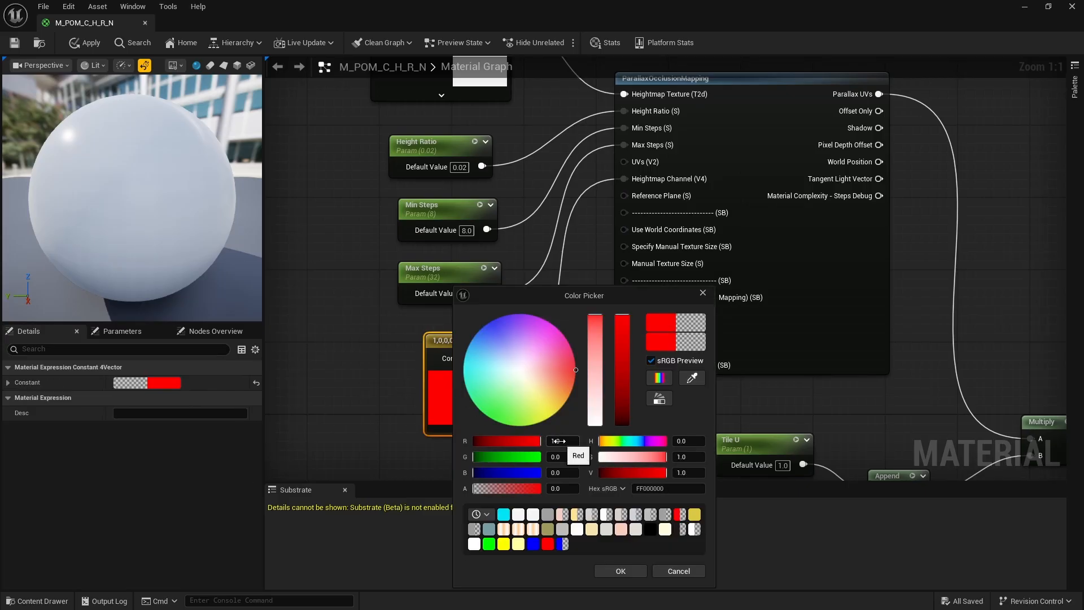
click(613, 572)
scroll(544, 357, down, 4)
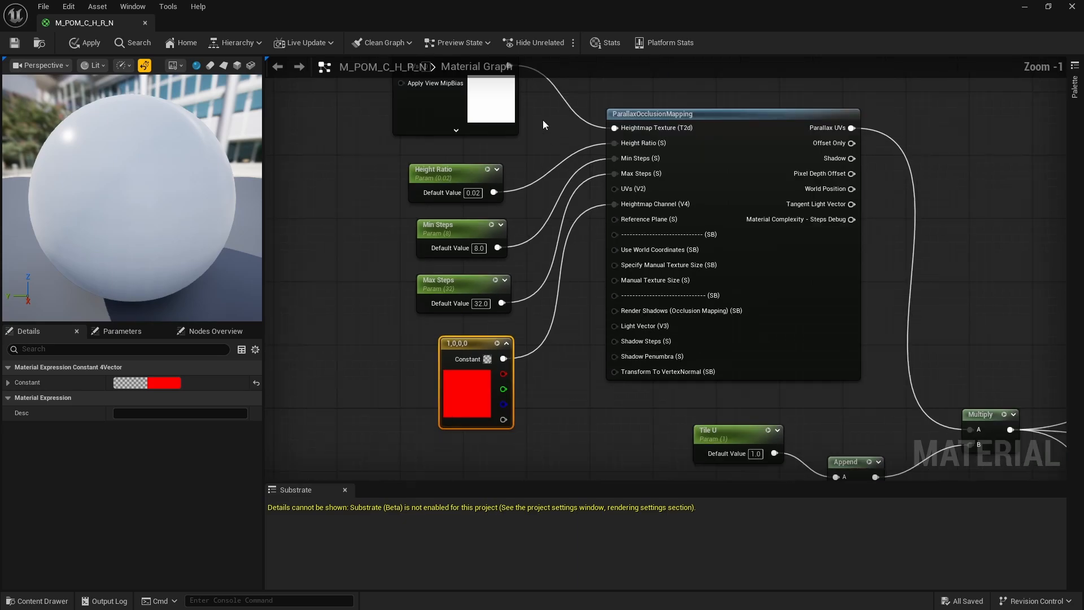
scroll(519, 220, up, 1)
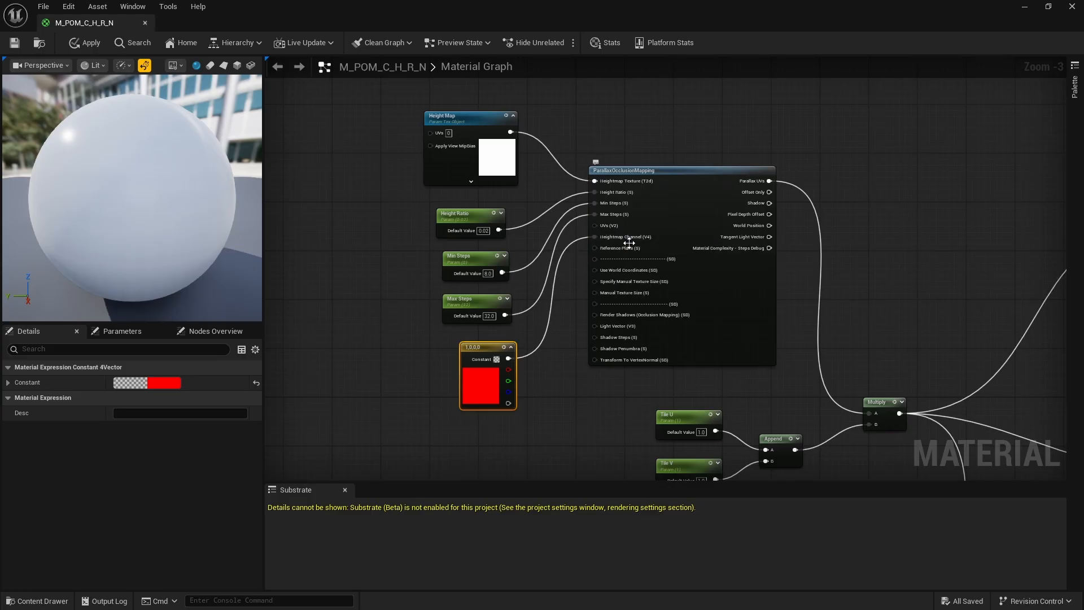
Examine how the Parallax UVs output is multiplied with the appended Tile U and Tile V parameters
scroll(564, 175, down, 5)
scroll(632, 187, up, 8)
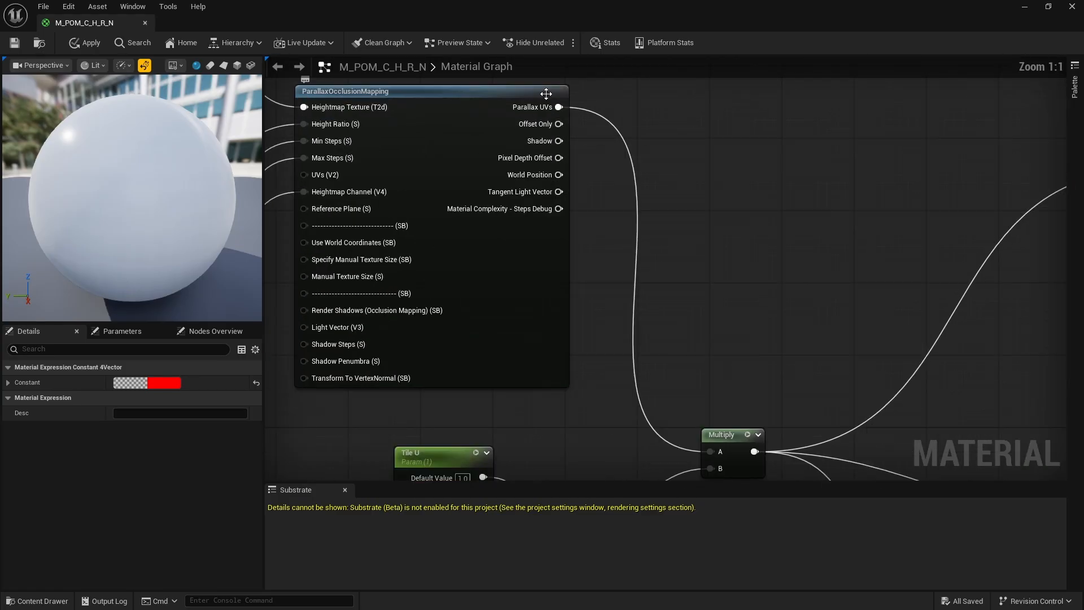
scroll(542, 108, down, 2)
scroll(702, 363, up, 2)
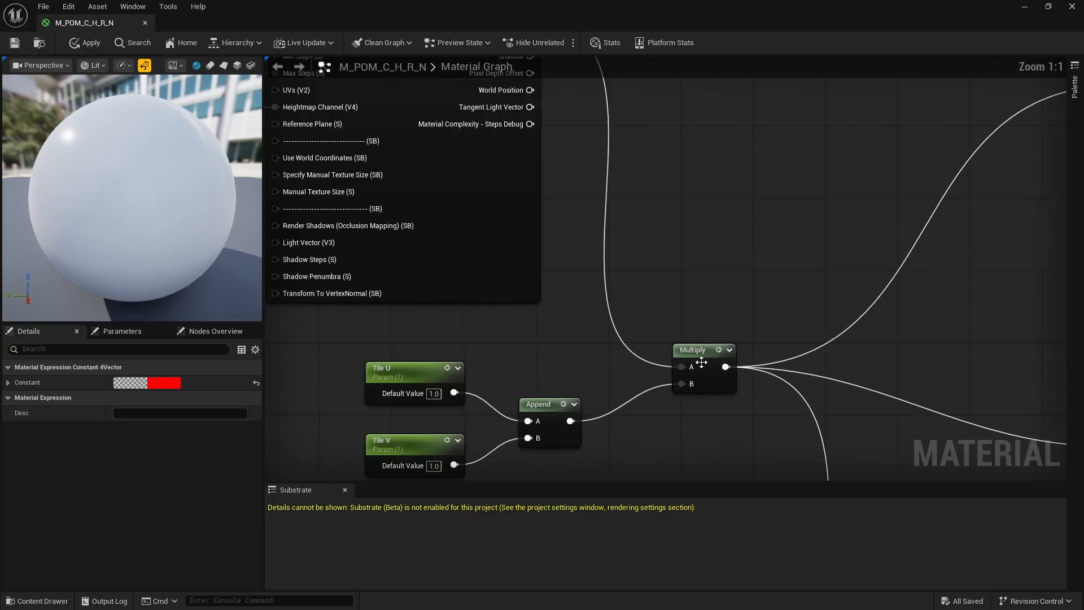
scroll(701, 362, down, 3)
scroll(564, 354, up, 3)
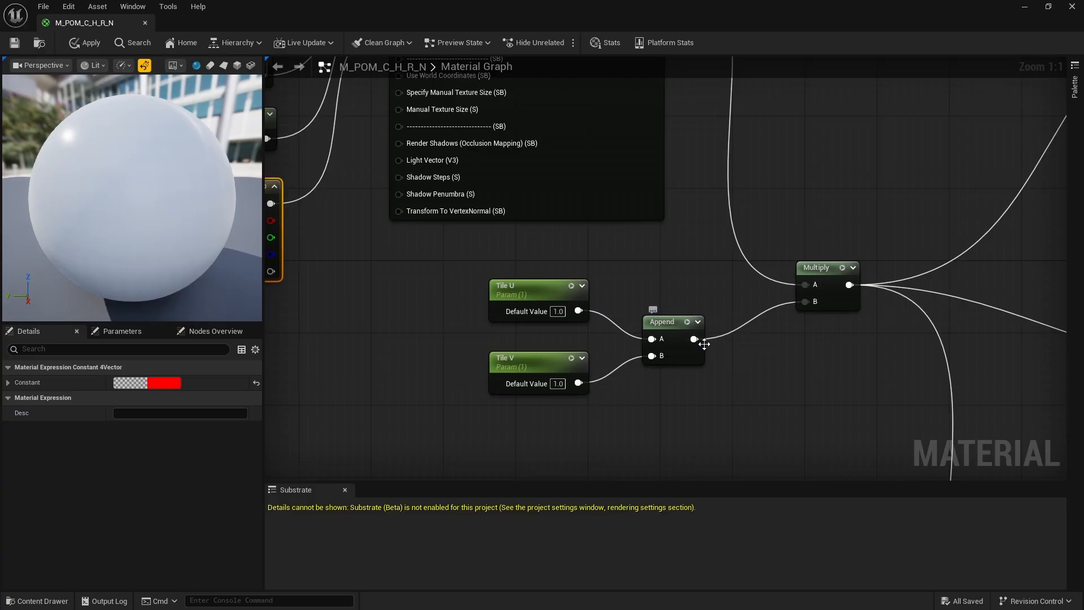
scroll(695, 271, down, 4)
scroll(734, 263, up, 4)
scroll(734, 263, down, 4)
scroll(744, 265, up, 4)
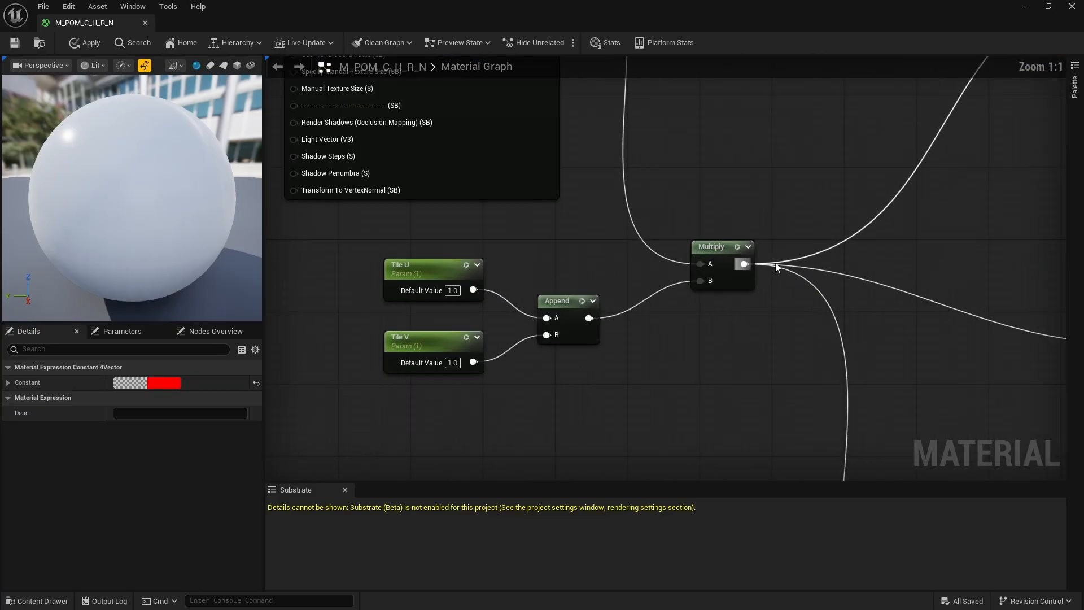
Trace the tiled UVs from the Multiply node to the texture maps in the Color, Roughness and Normal groups
scroll(713, 282, down, 9)
scroll(754, 223, up, 9)
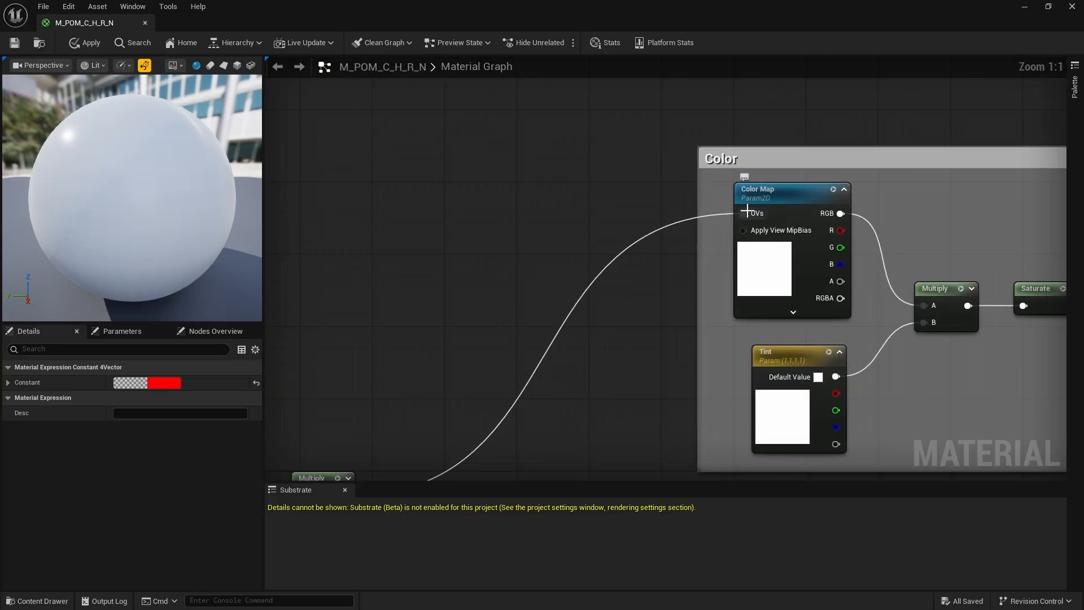
scroll(727, 189, down, 8)
scroll(724, 283, up, 8)
scroll(775, 190, down, 7)
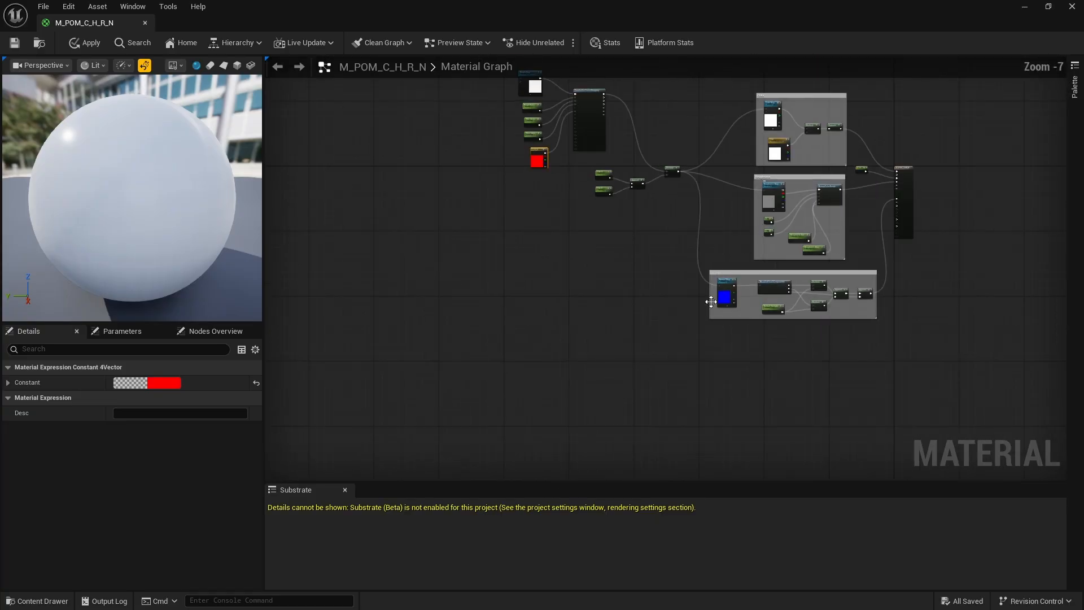
scroll(711, 302, up, 7)
scroll(727, 228, down, 10)
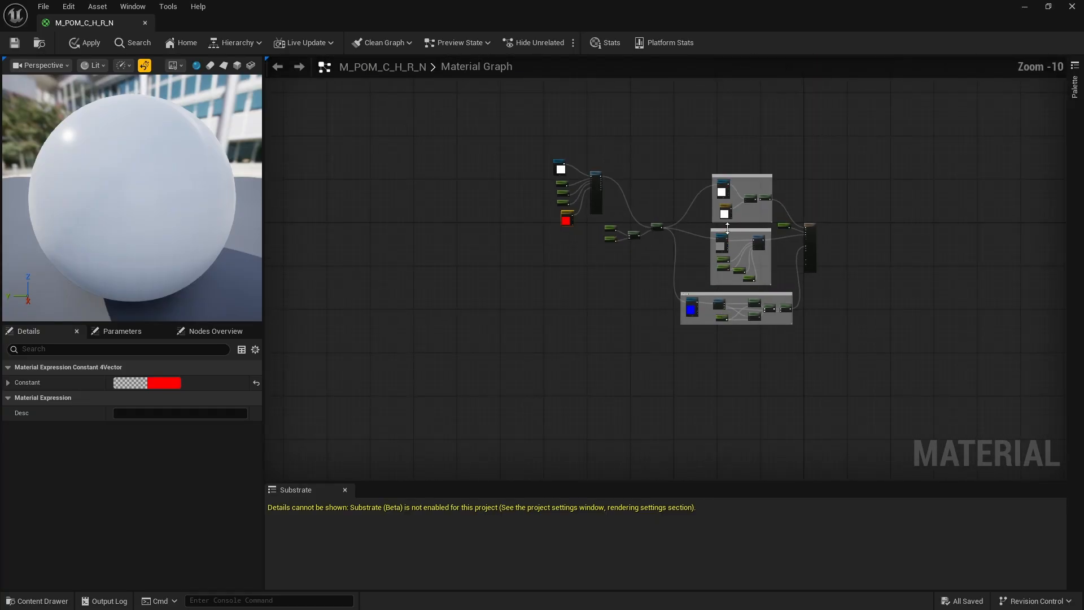
scroll(727, 227, up, 3)
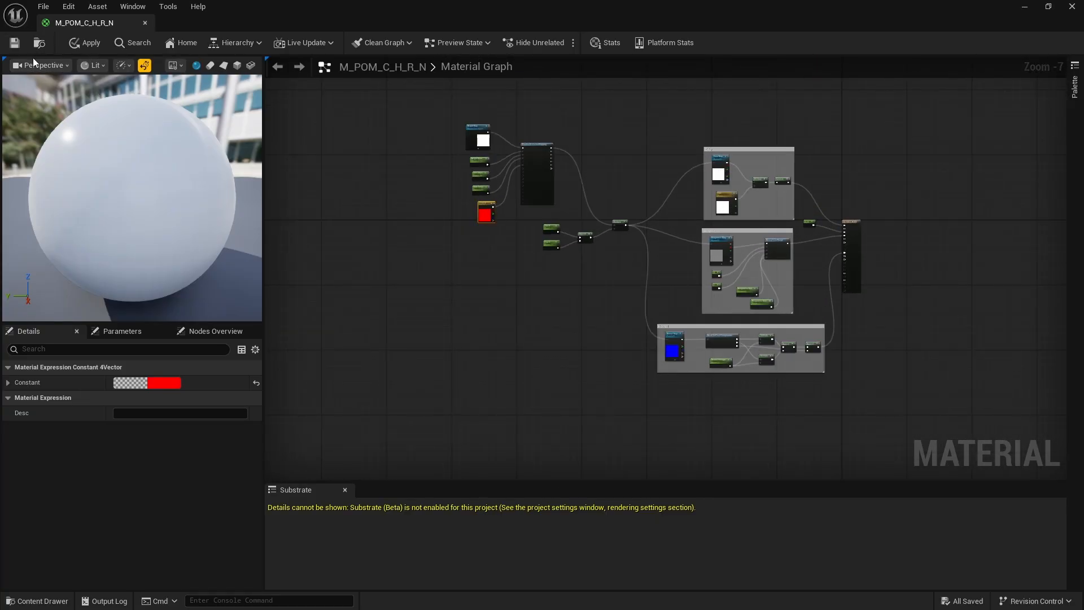
Save the M_POM_C_H_R_N material and close its editor
click(19, 44)
click(145, 23)
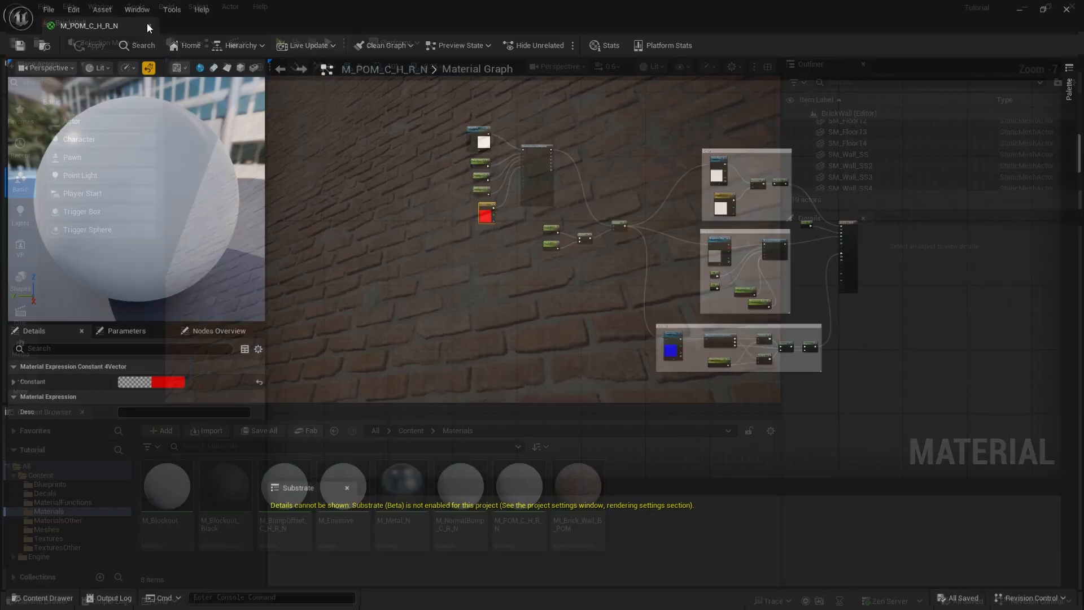
Bring up the Create Material Instance option for the M_POM_C_H_R_N material without creating an instance
mouse_move(569, 246)
right_down()
mouse_move(604, 254)
mouse_move(570, 245)
right_up()
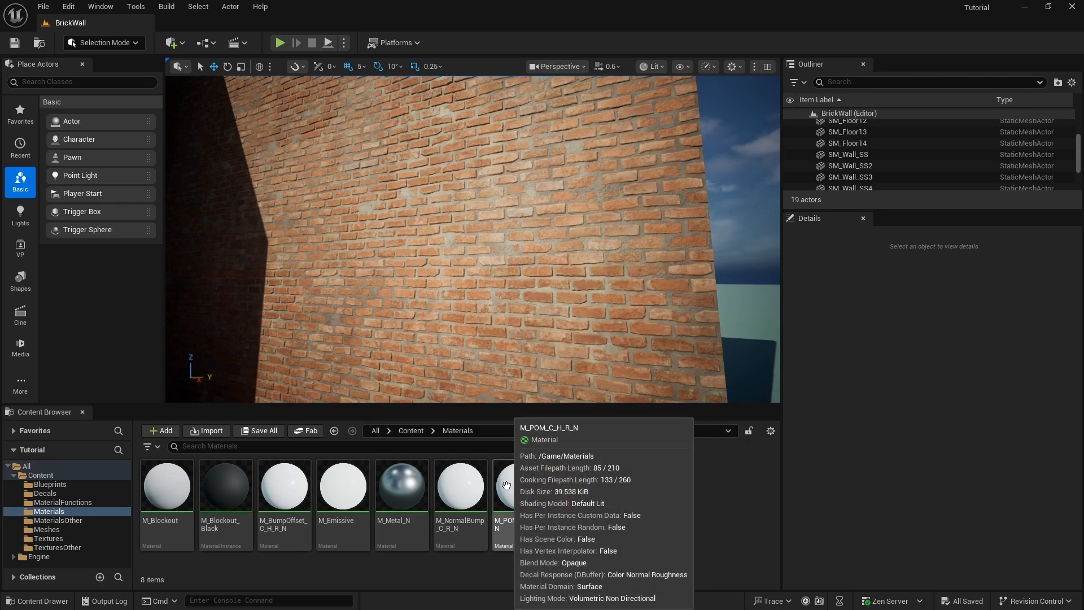
right_click(545, 484)
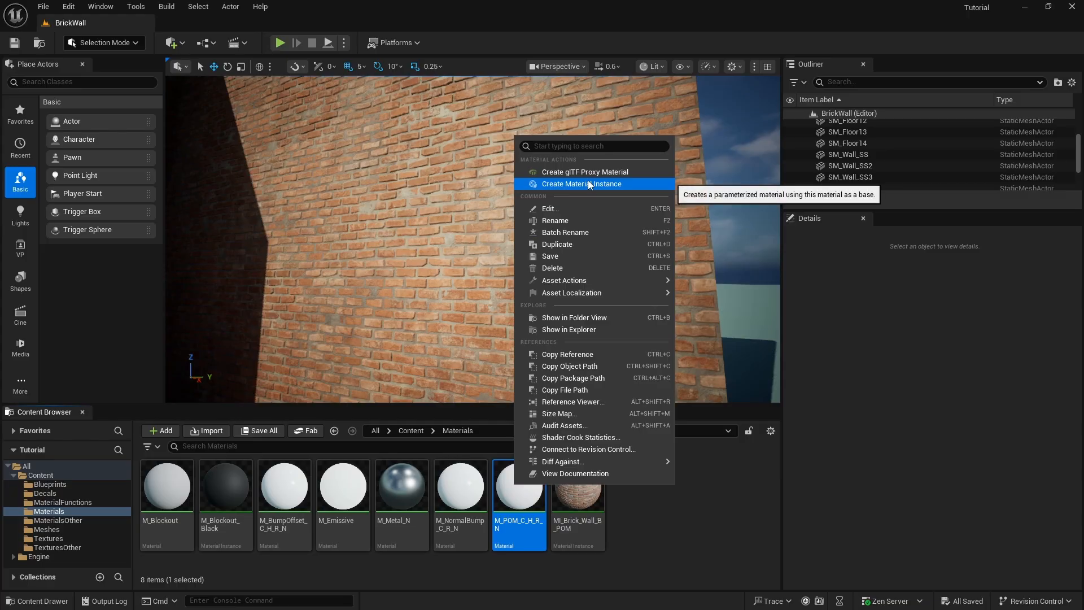
click(671, 514)
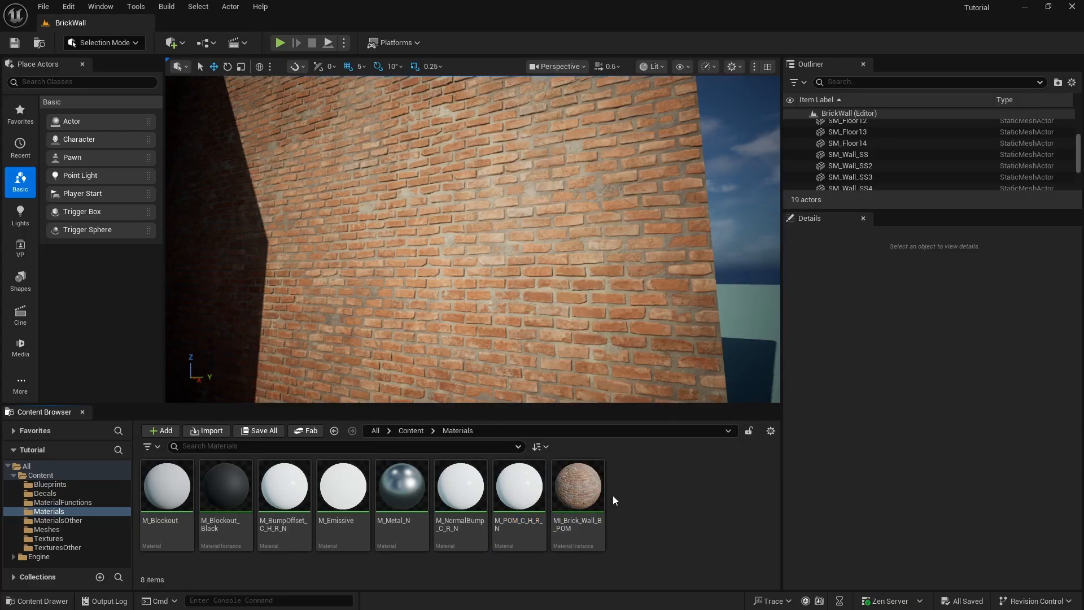
Open the MI_Brick_Wall_B_POM material instance and inspect its preview sphere from several angles and distances
mouse_move(593, 497)
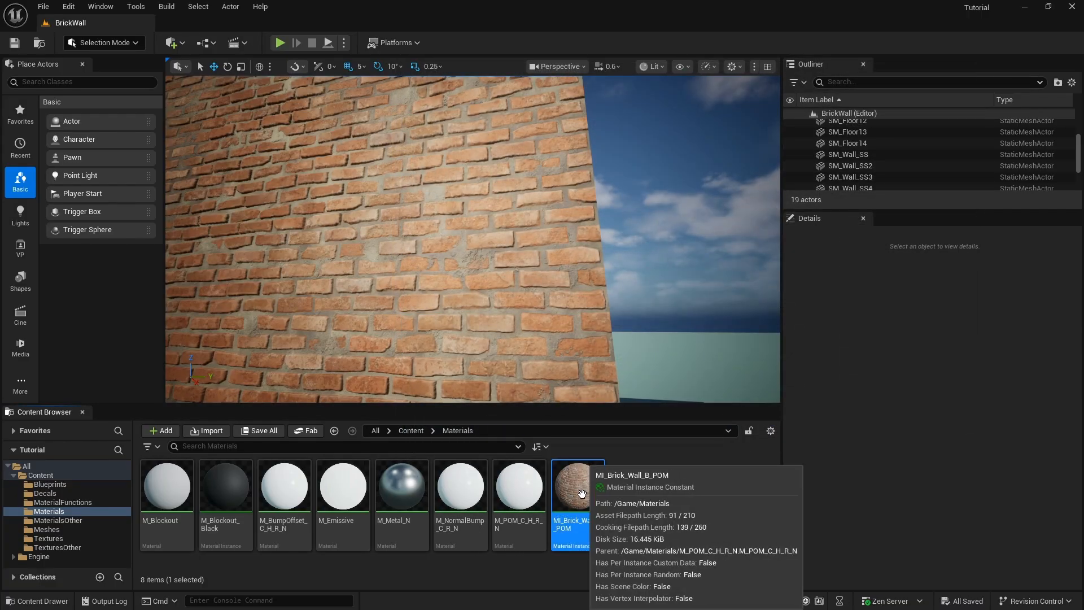
double_click(582, 493)
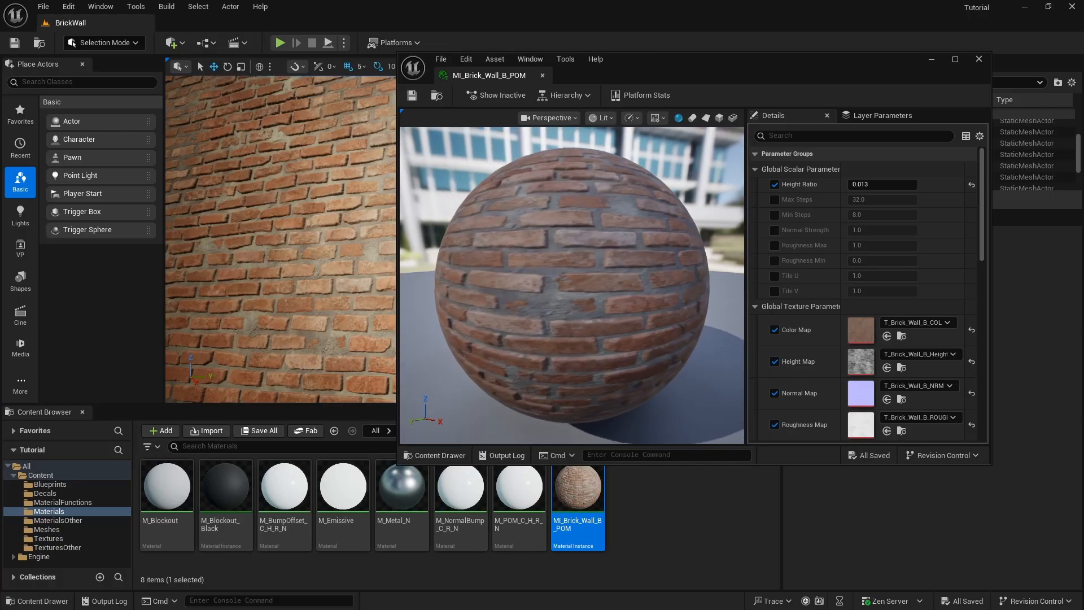
drag(557, 248, 613, 250)
scroll(550, 243, down, 6)
scroll(550, 243, up, 4)
drag(570, 309, 587, 308)
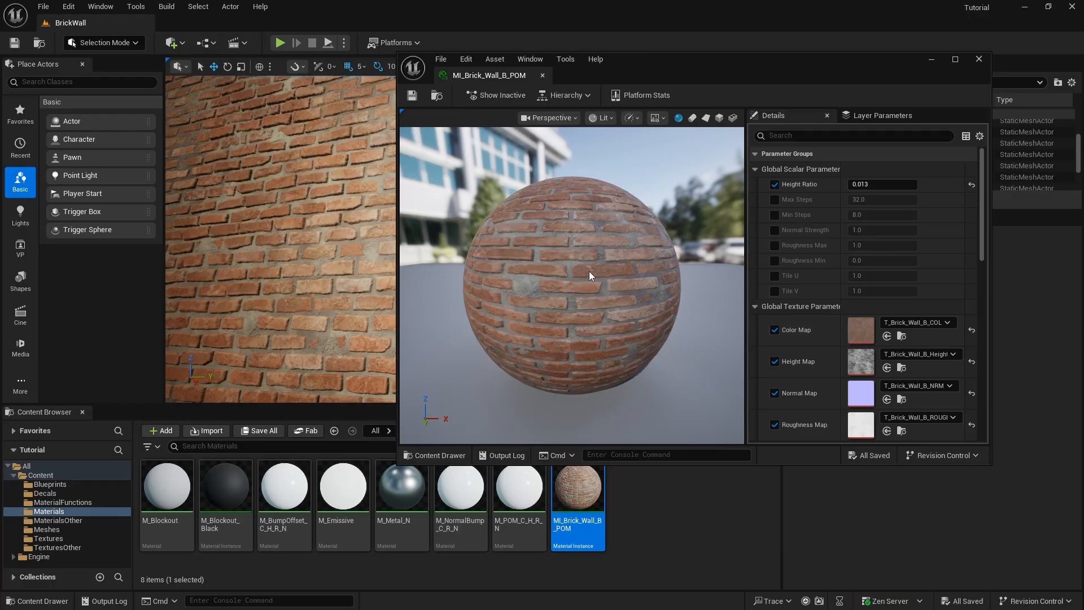
scroll(609, 270, down, 2)
drag(595, 276, 615, 282)
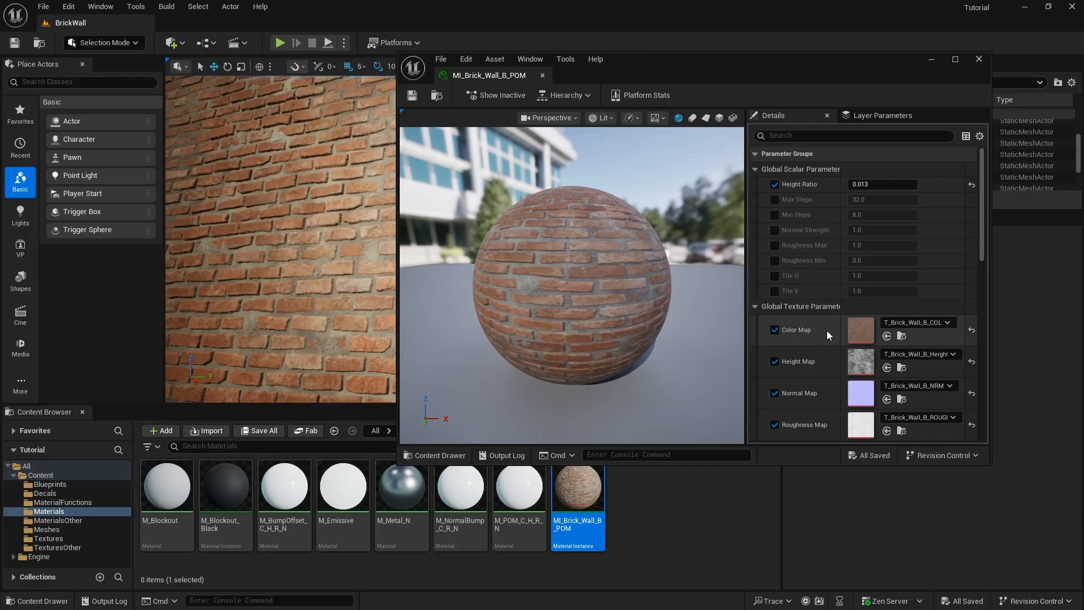
Assign T_Brick_Wall_B_COL, T_Brick_Wall_B_Height, T_Brick_Wall_B_NRM and T_Brick_Wall_B_ROUGH to the instance's Color, Height, Normal and Roughness Map parameters
scroll(827, 330, down, 5)
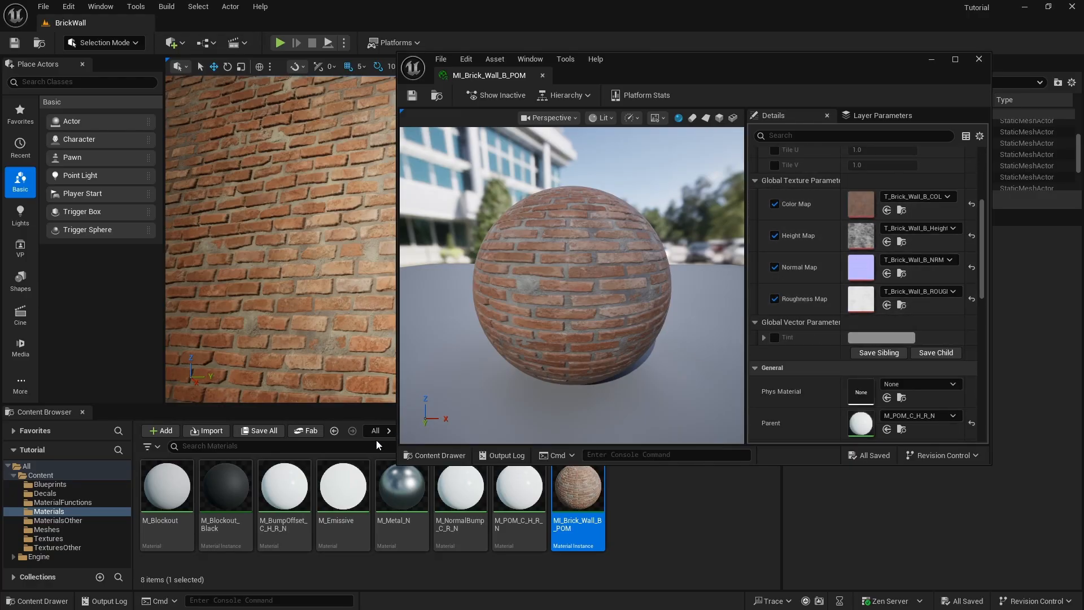
click(49, 538)
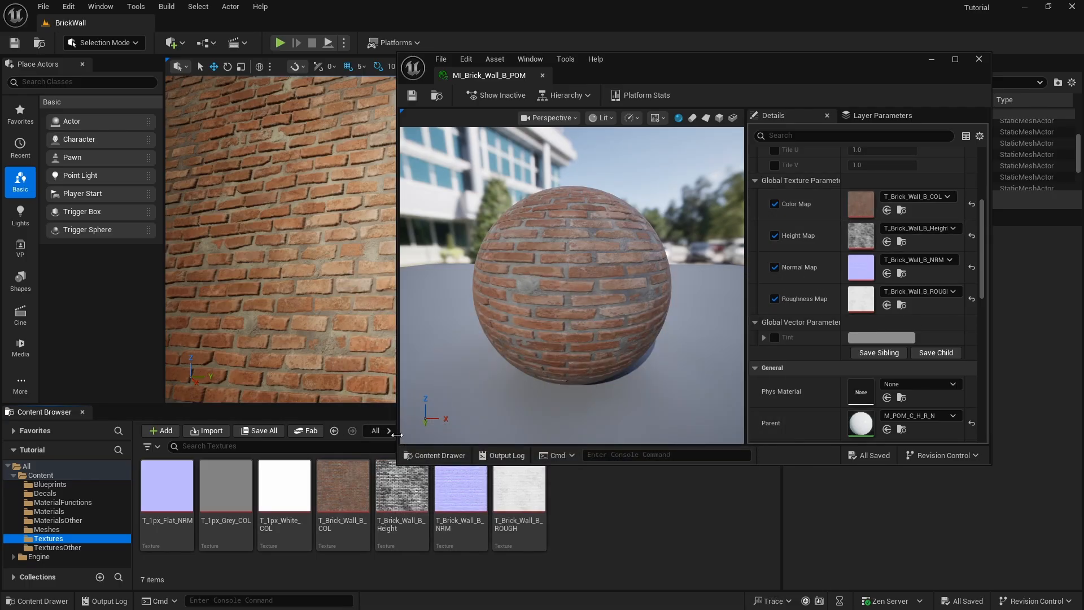
drag(343, 489, 861, 206)
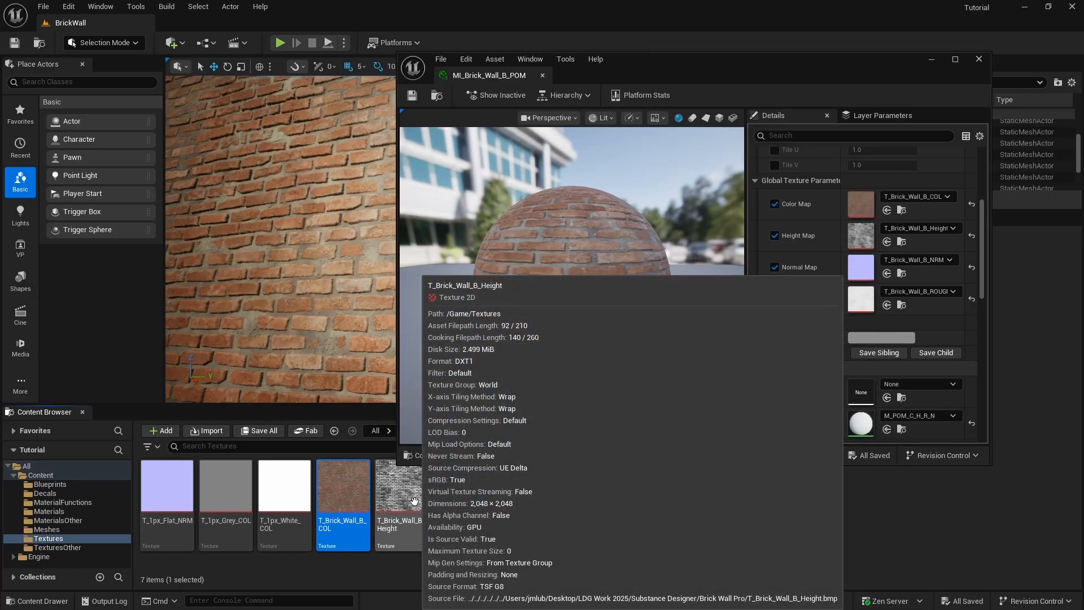
drag(401, 489, 869, 235)
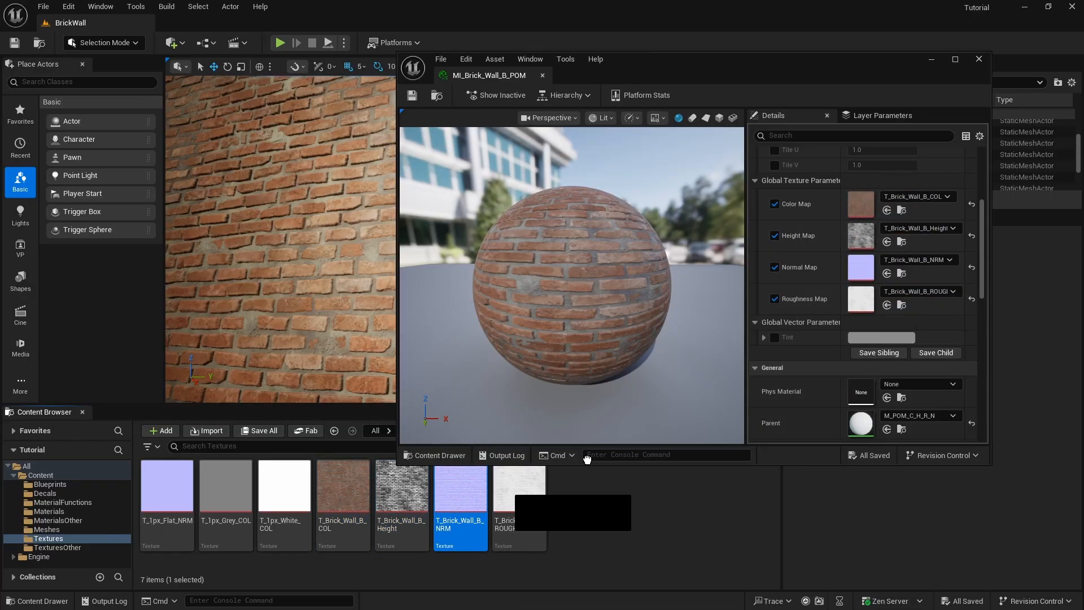
drag(519, 490, 862, 299)
drag(586, 470, 850, 291)
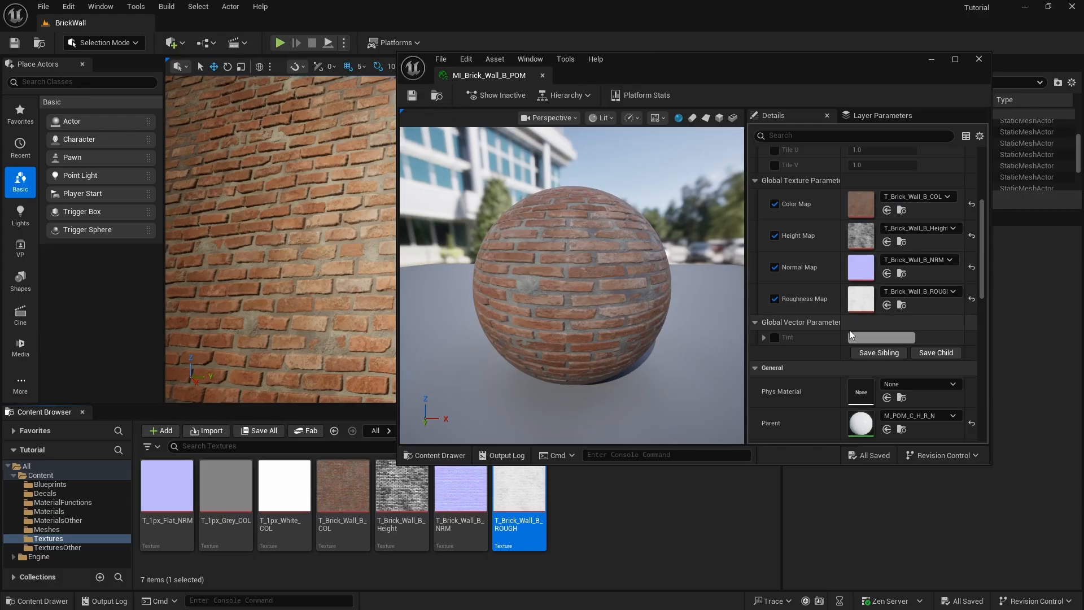
scroll(849, 330, up, 3)
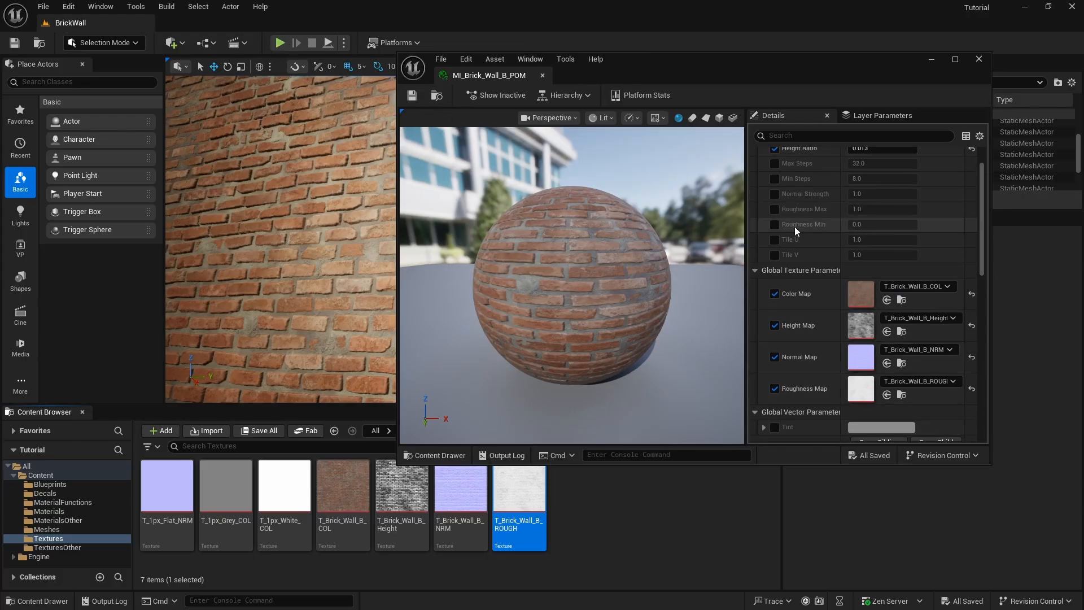
scroll(795, 226, up, 2)
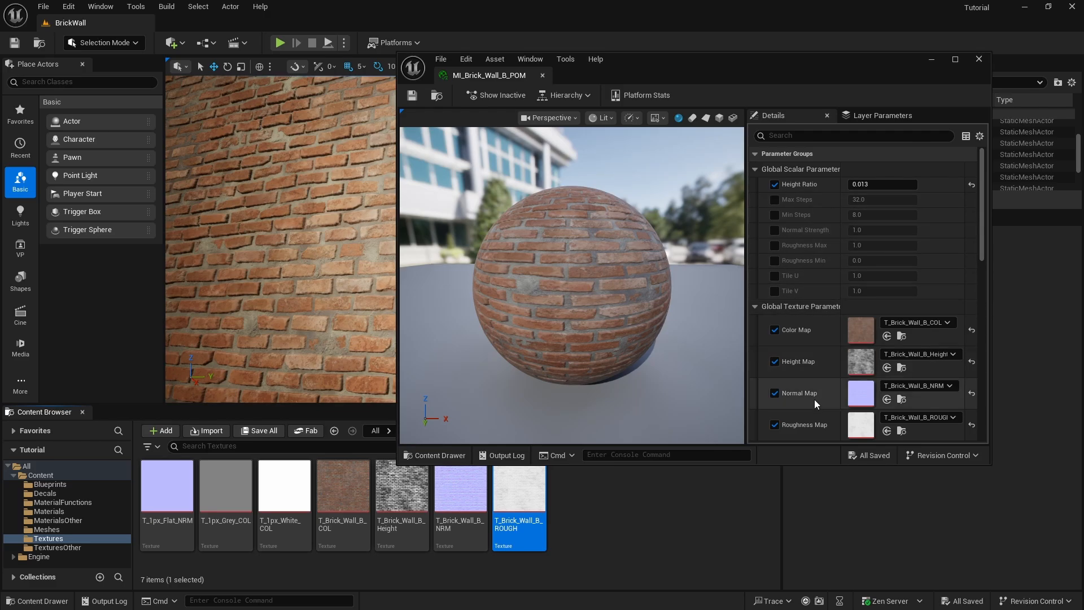
mouse_move(539, 281)
mouse_down()
mouse_move(582, 282)
mouse_move(540, 280)
mouse_up()
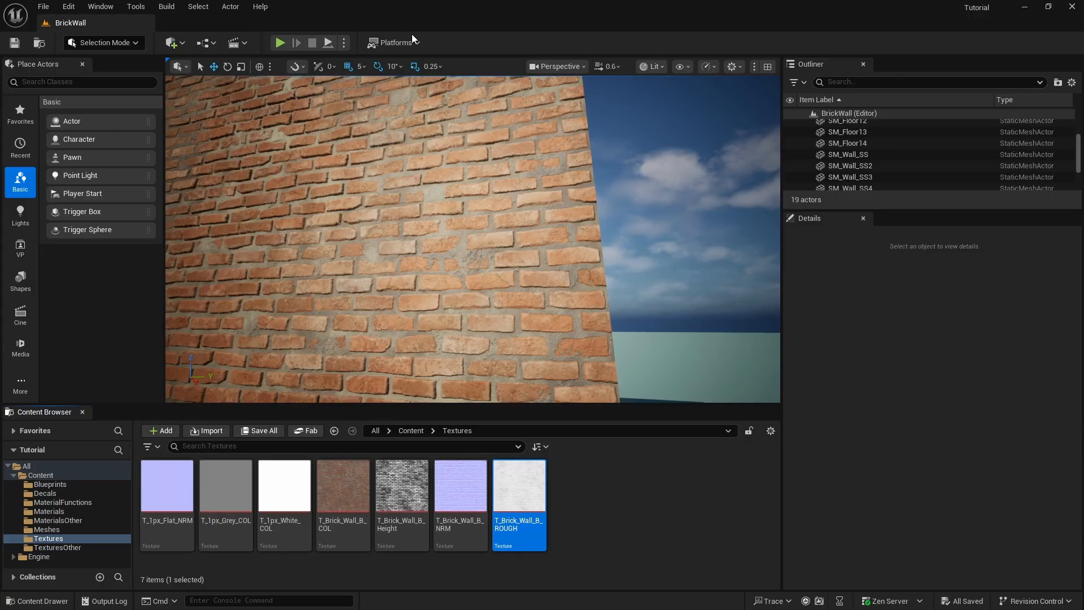
Examine the brick wall's parallax depth in the full-screen viewport from close and far
right_drag(577, 225, 527, 248)
key(F11)
key(s)
key(w)
key(d)
key(s)
key(w)
key(s)
key(w)
key(w)
key(s)
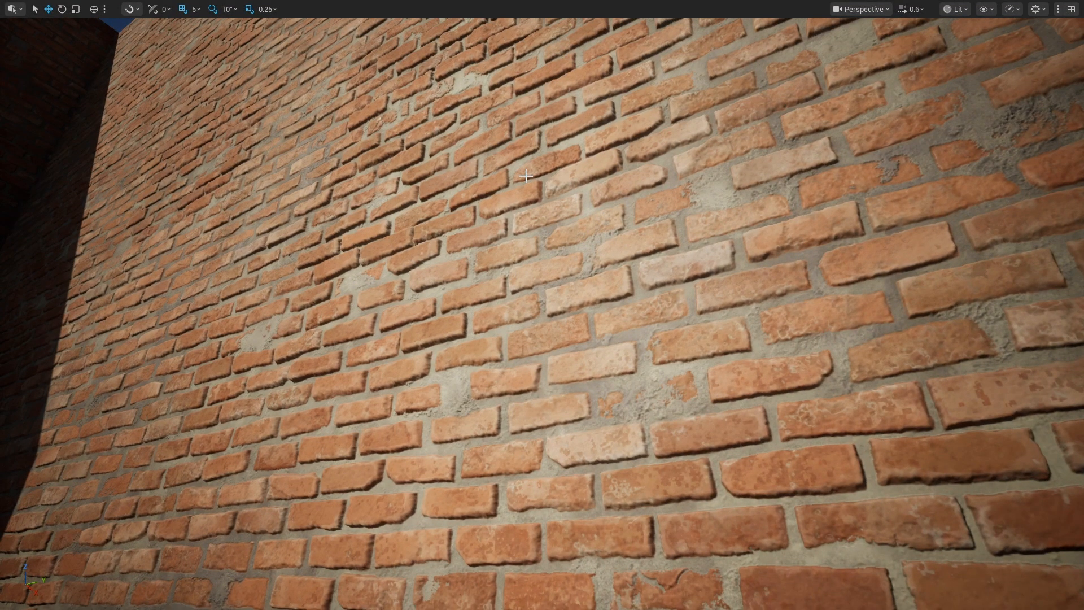
key(F11)
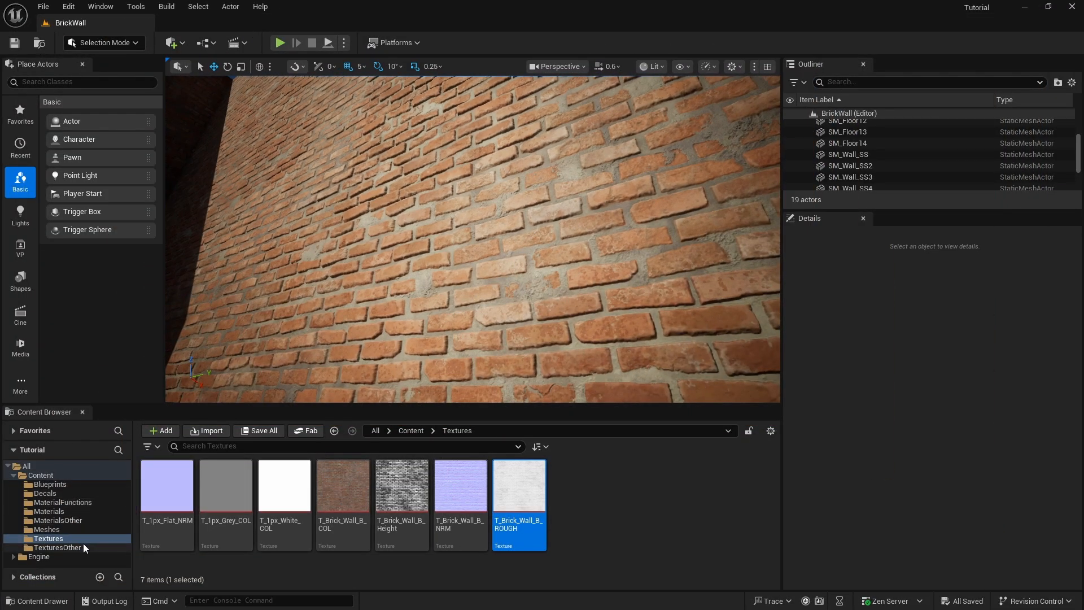
Reopen MI_Brick_Wall_B_POM from the Materials folder and set its Height Ratio to 0.04
click(56, 512)
double_click(595, 487)
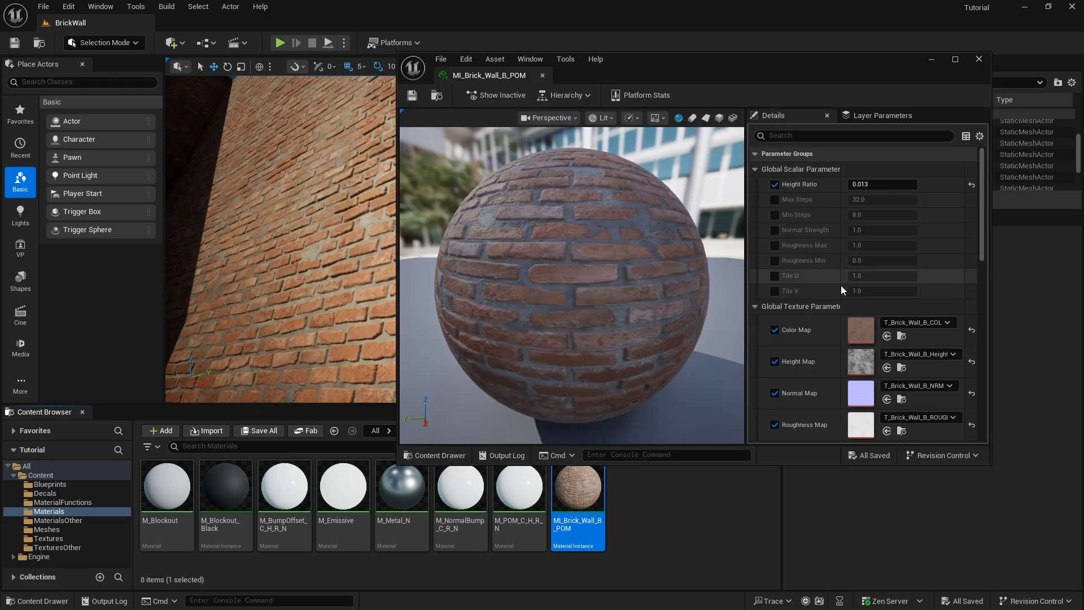
click(881, 184)
text(0.0)
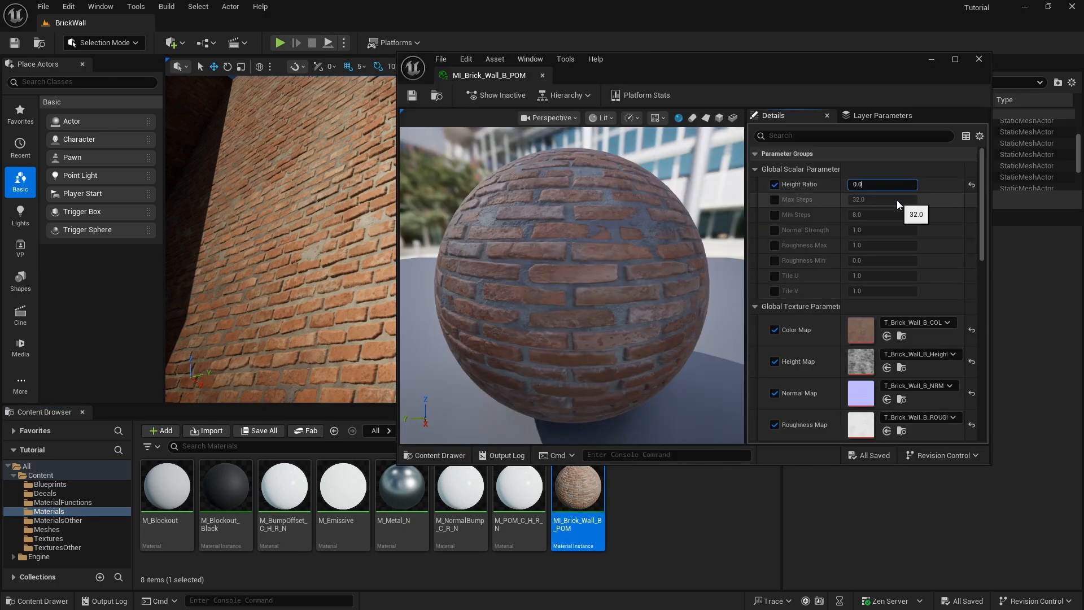
text(4)
key(Return)
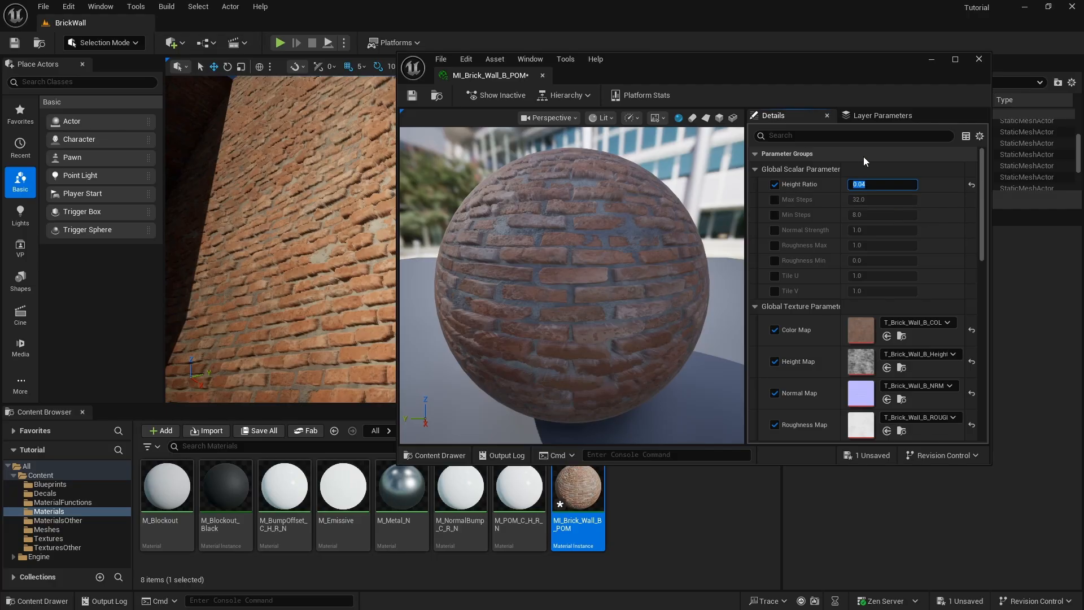
Move the material instance window clear of the viewport and examine the brick wall up close at grazing angles for parallax distortion
drag(658, 61, 671, 437)
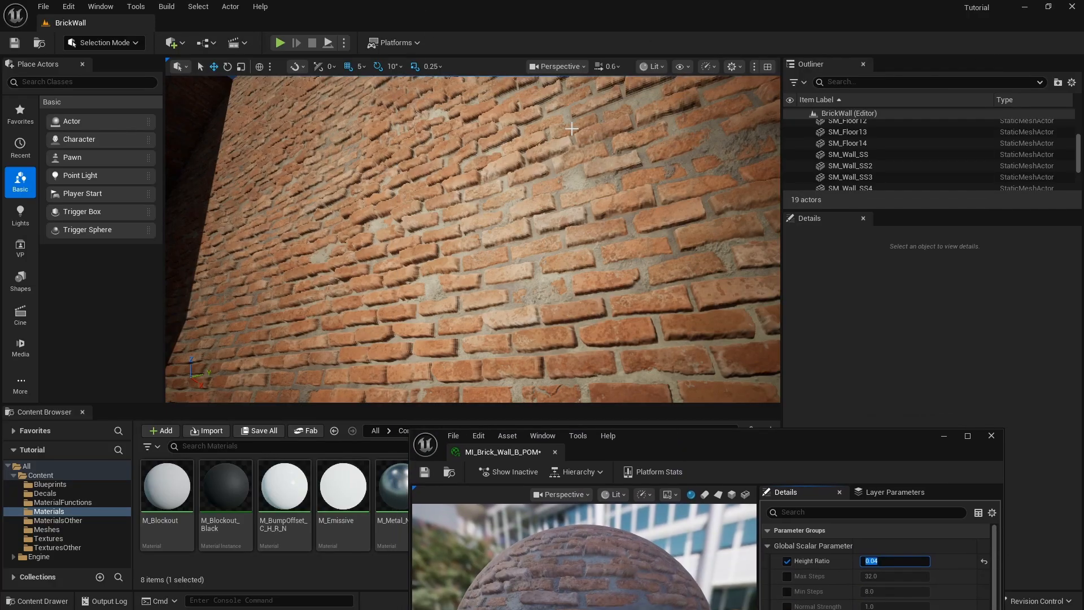
right_drag(610, 293, 644, 300)
right_drag(474, 239, 367, 299)
key(w)
key(w)
right_drag(502, 155, 576, 149)
key(s)
key(w)
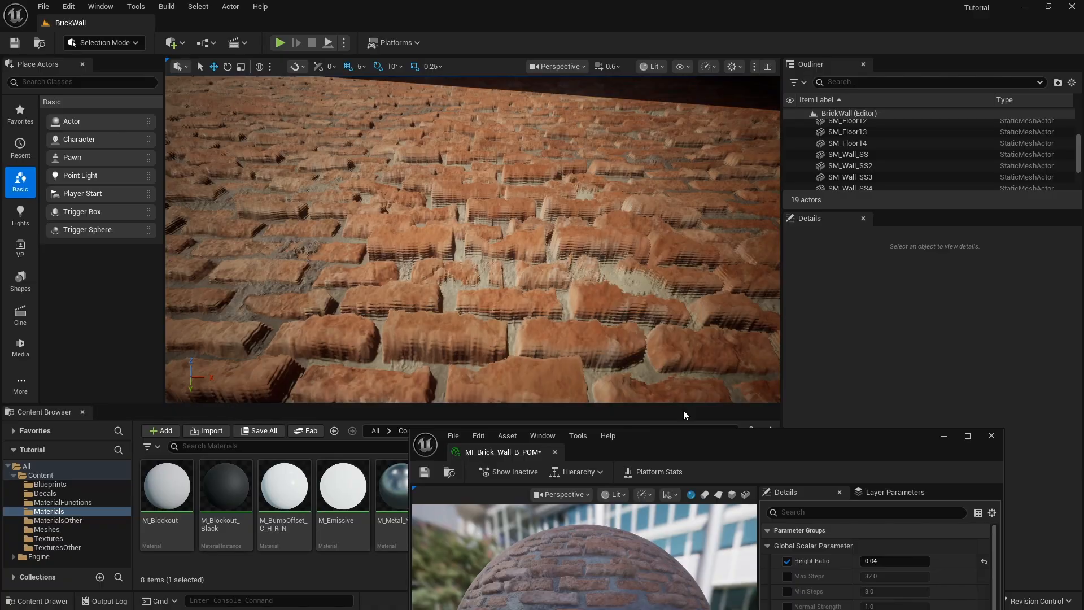
Set the instance's Height Ratio to 0.02 and check the brick depth on the wall in the full-screen viewport
drag(747, 447, 621, 351)
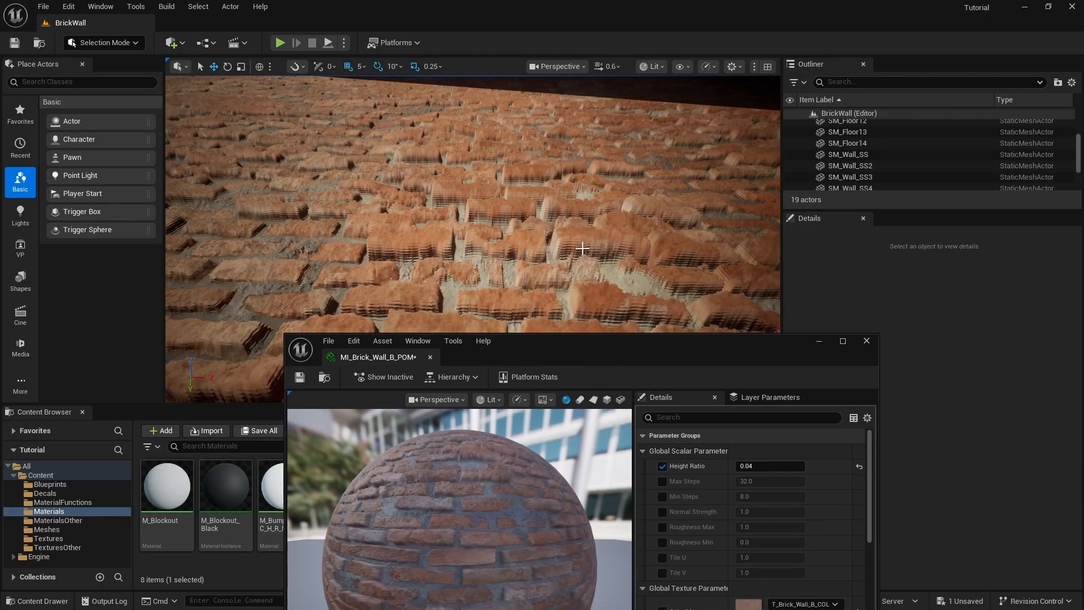
click(756, 467)
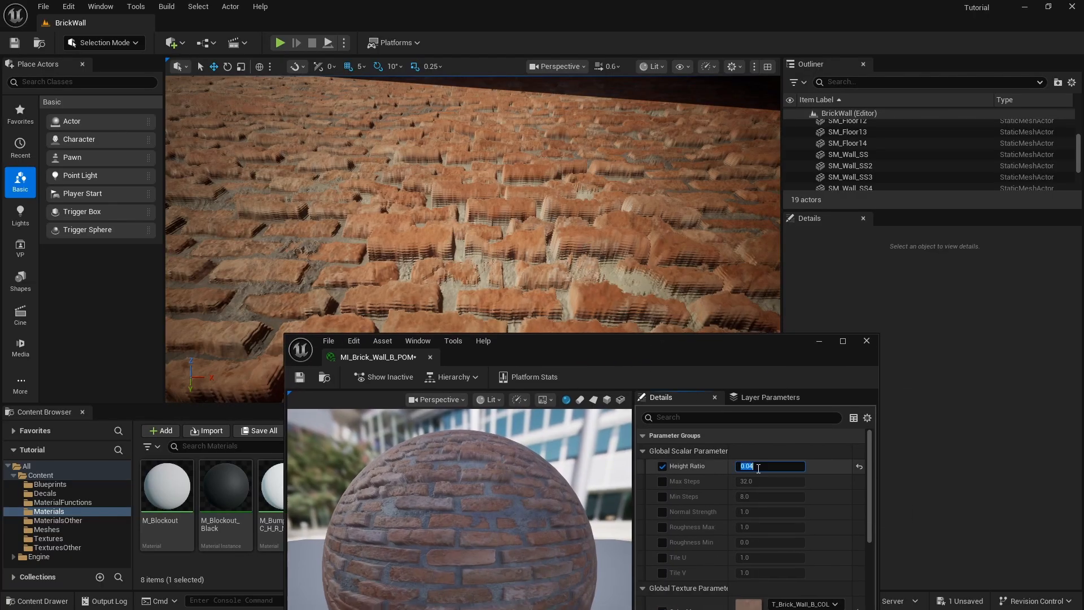
text(0)
key(Return)
mouse_move(484, 247)
right_down()
mouse_move(610, 192)
mouse_move(556, 180)
mouse_move(480, 240)
mouse_move(452, 237)
mouse_move(492, 236)
right_up()
key(w)
key(s)
key(w)
key(F11)
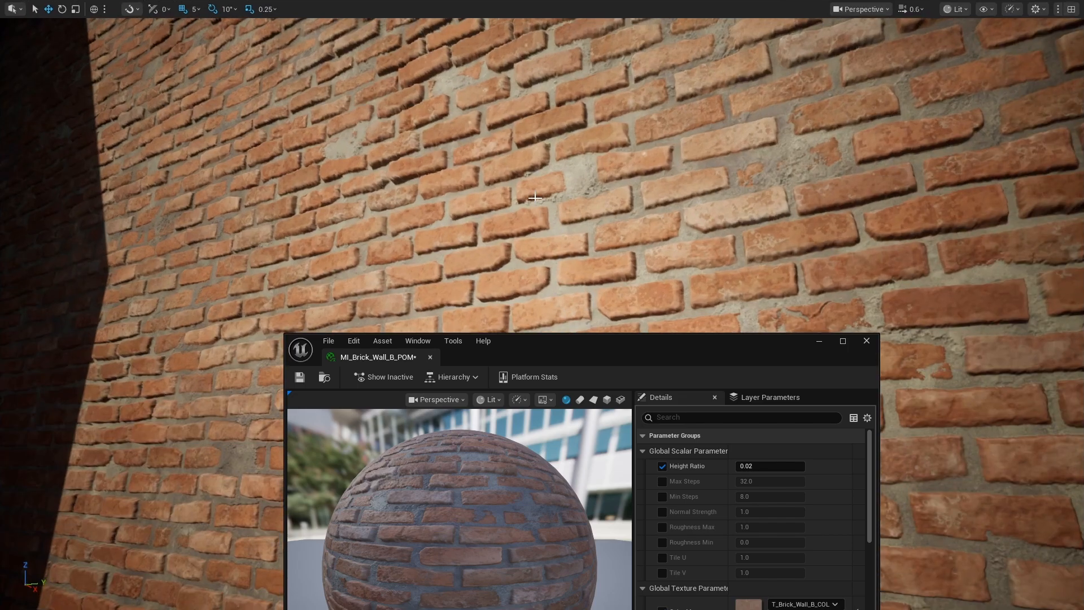
Set the Height Ratio of MI_Brick_Wall_B_POM to 0.013 and close the material instance editor
click(752, 468)
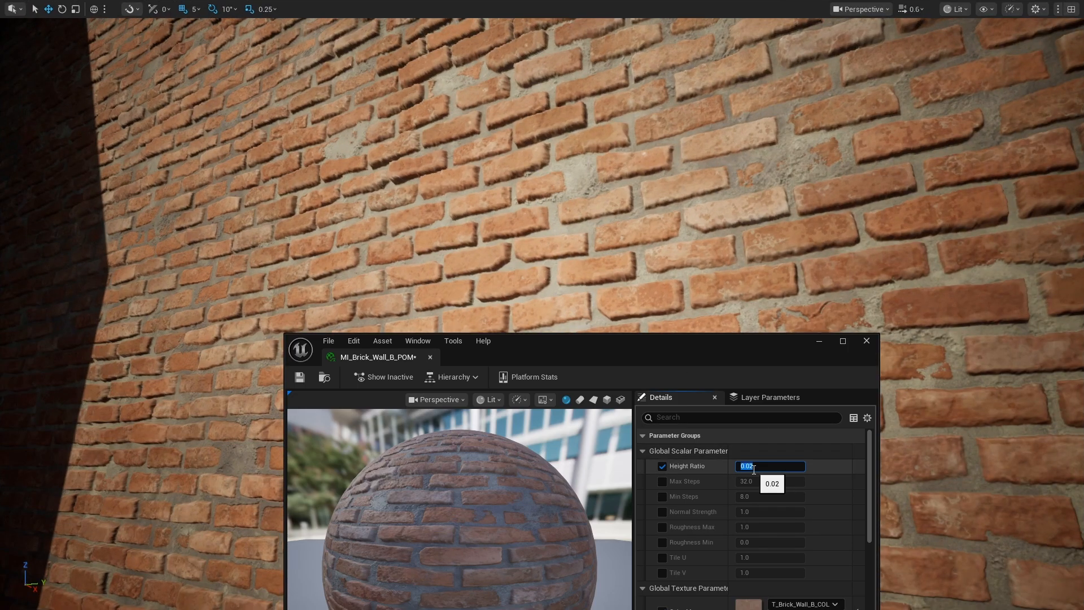
text(0.013)
key(Return)
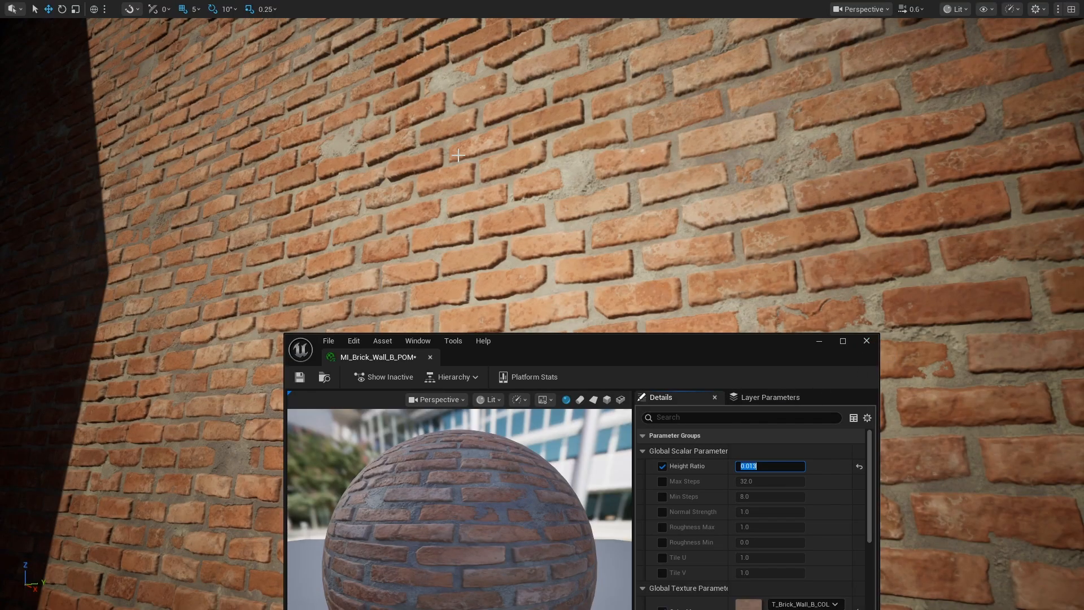
click(867, 341)
View the sunlit and shadowed brick walls from farther back in the full-screen viewport
key(s)
right_drag(858, 338, 650, 212)
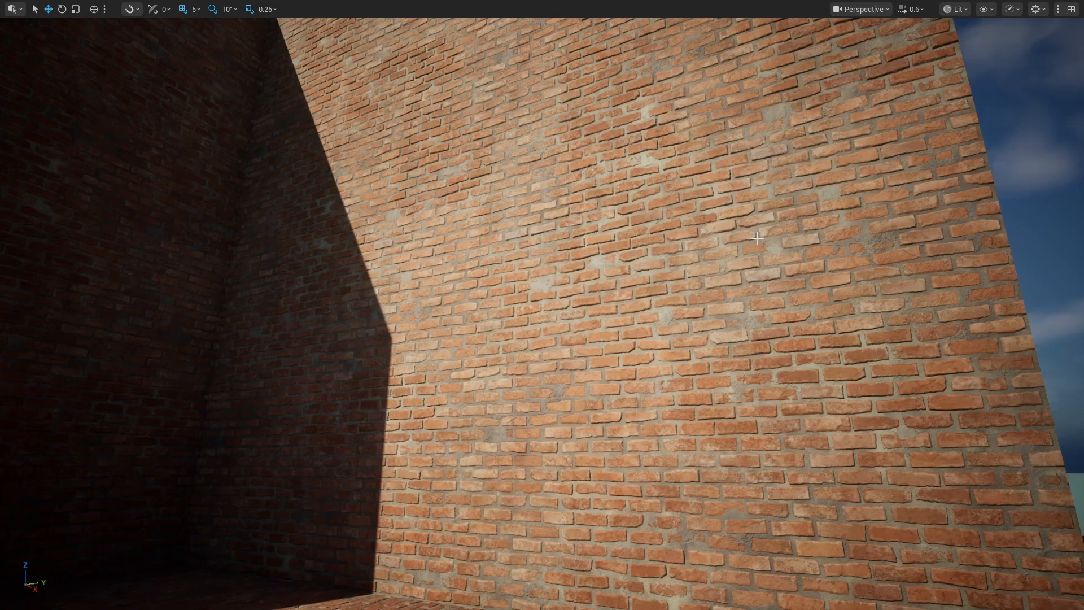
right_drag(624, 208, 683, 217)
key(s)
key(w)
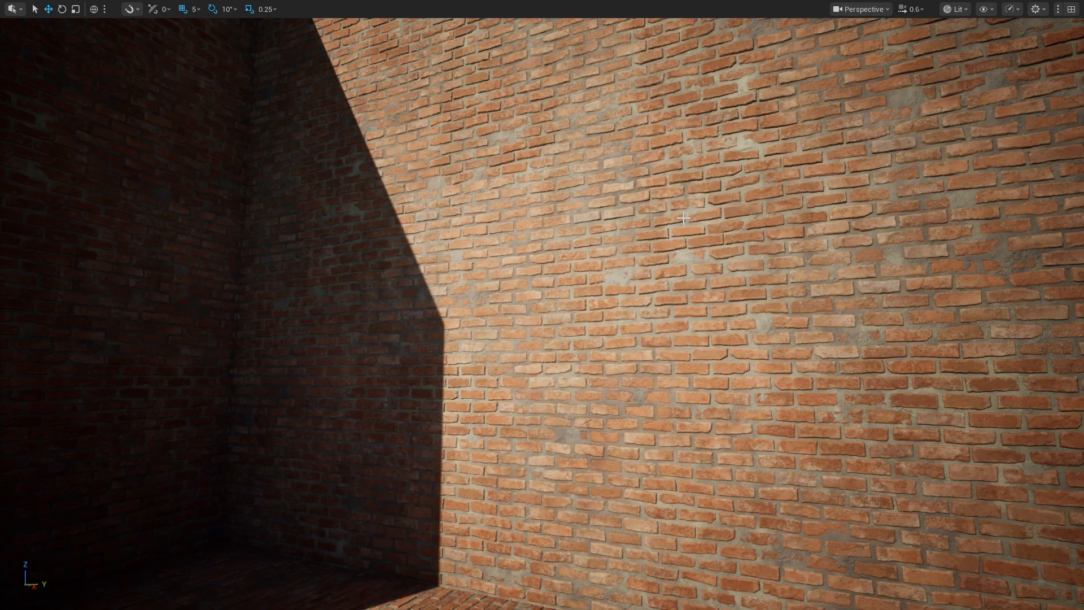
right_drag(684, 218, 710, 224)
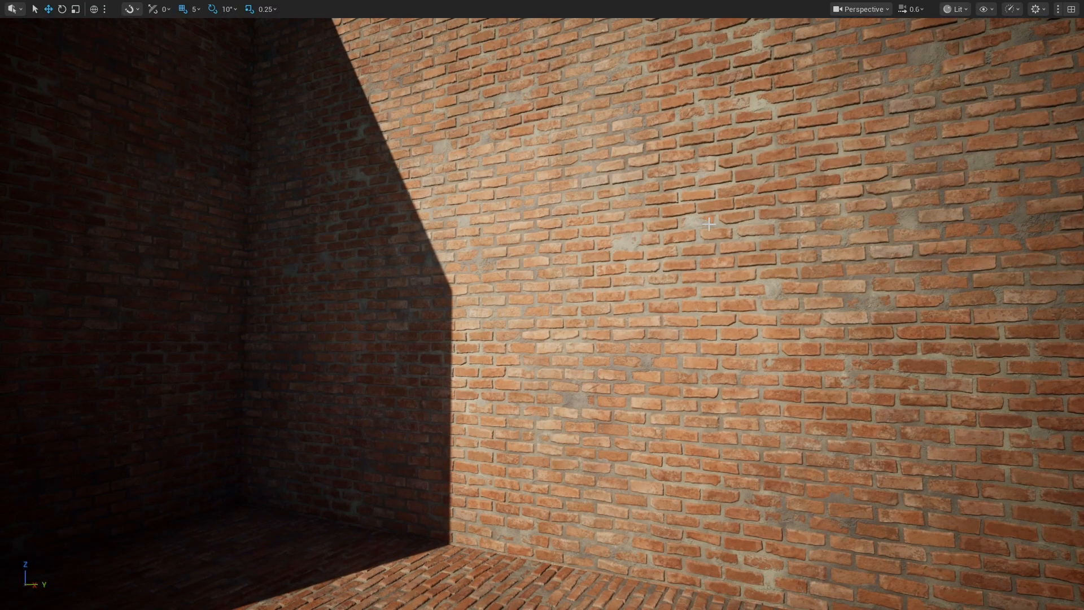